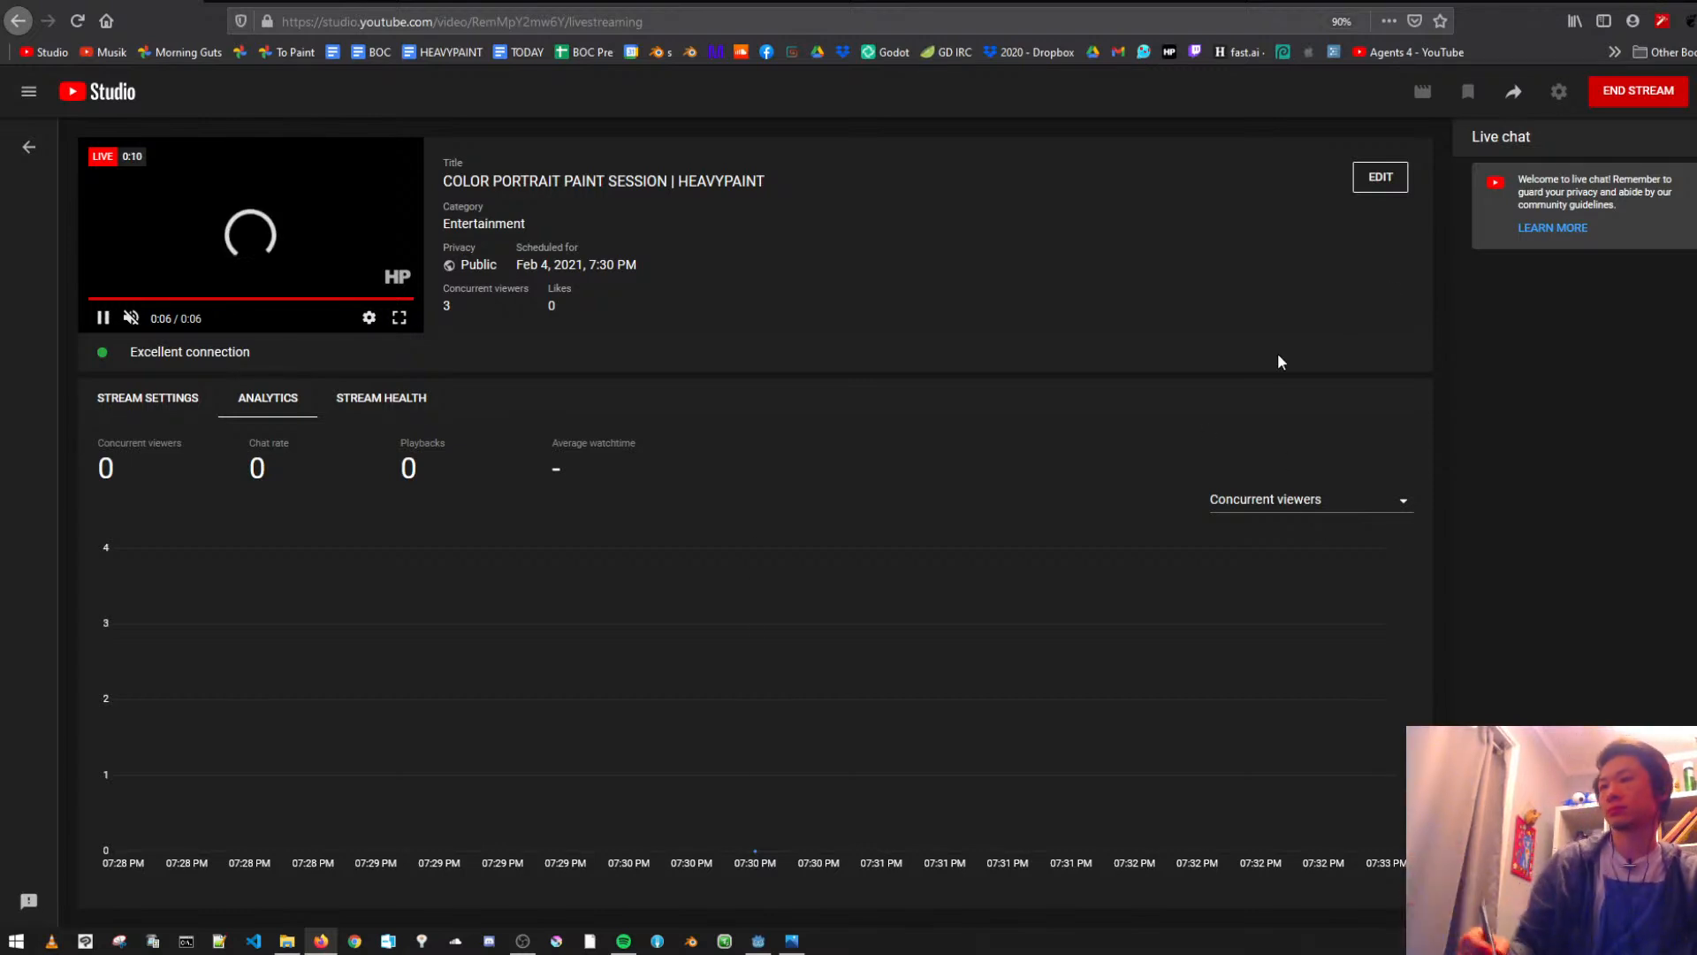
- Switch from the browser to the HEAVYPAINT canvas beside the reference portrait photo
{"action": "left_click", "coordinate": [1648, 1]}
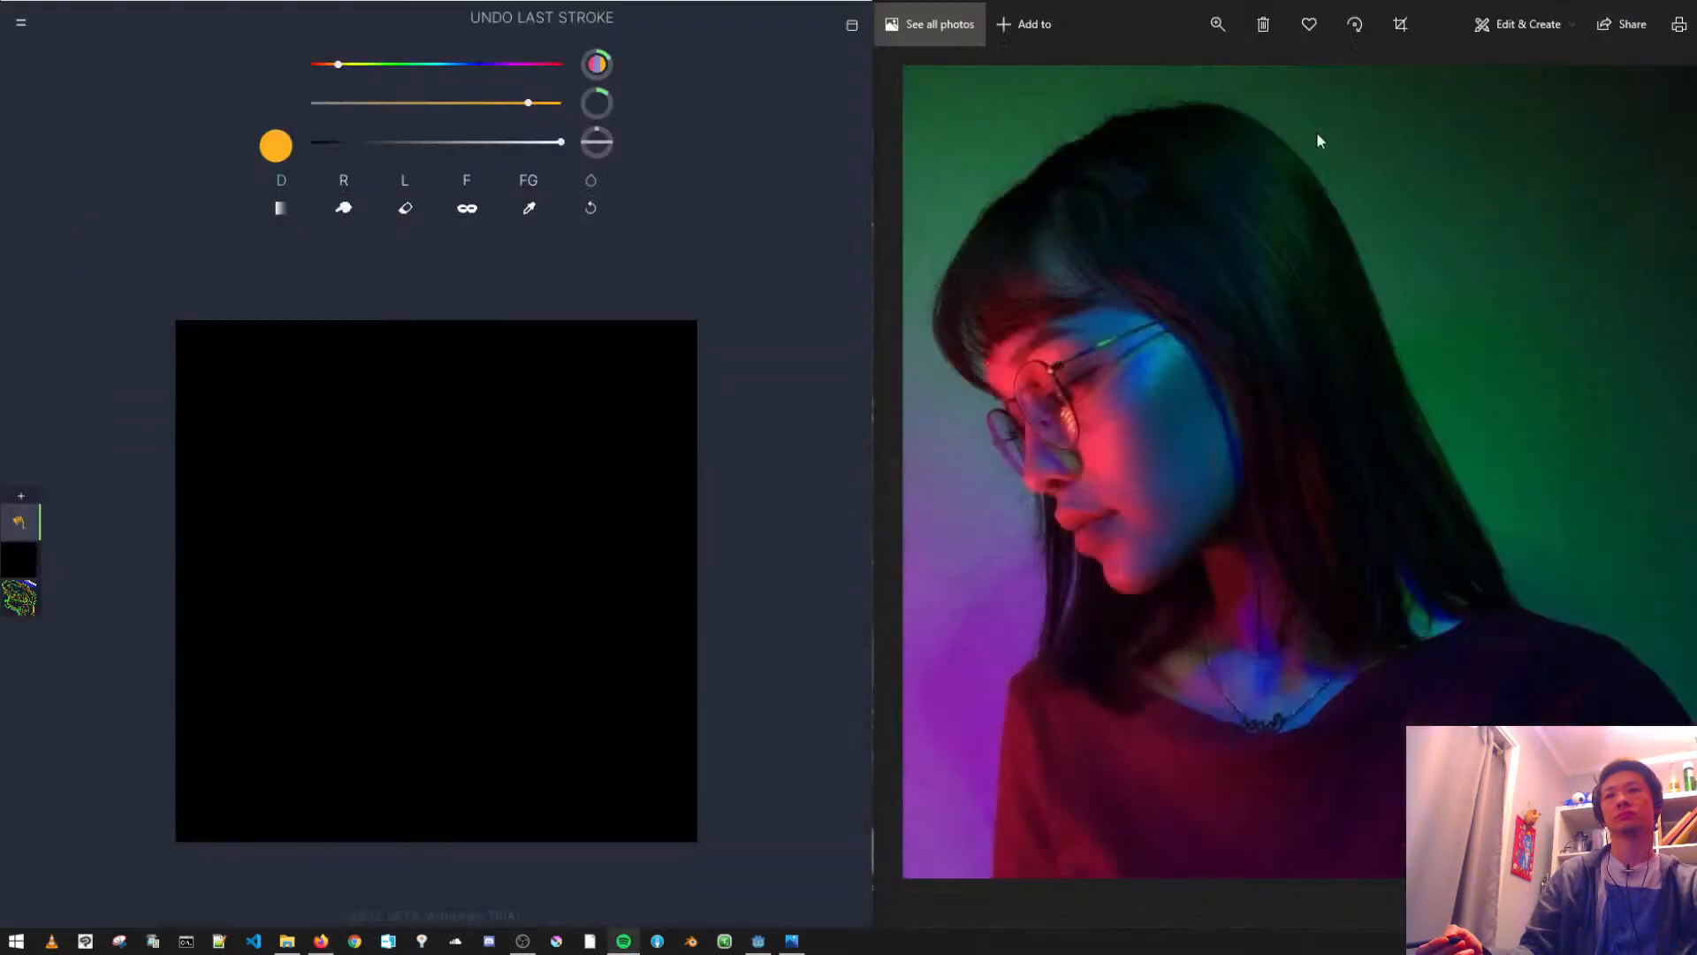
{"action": "left_click", "coordinate": [539, 343]}
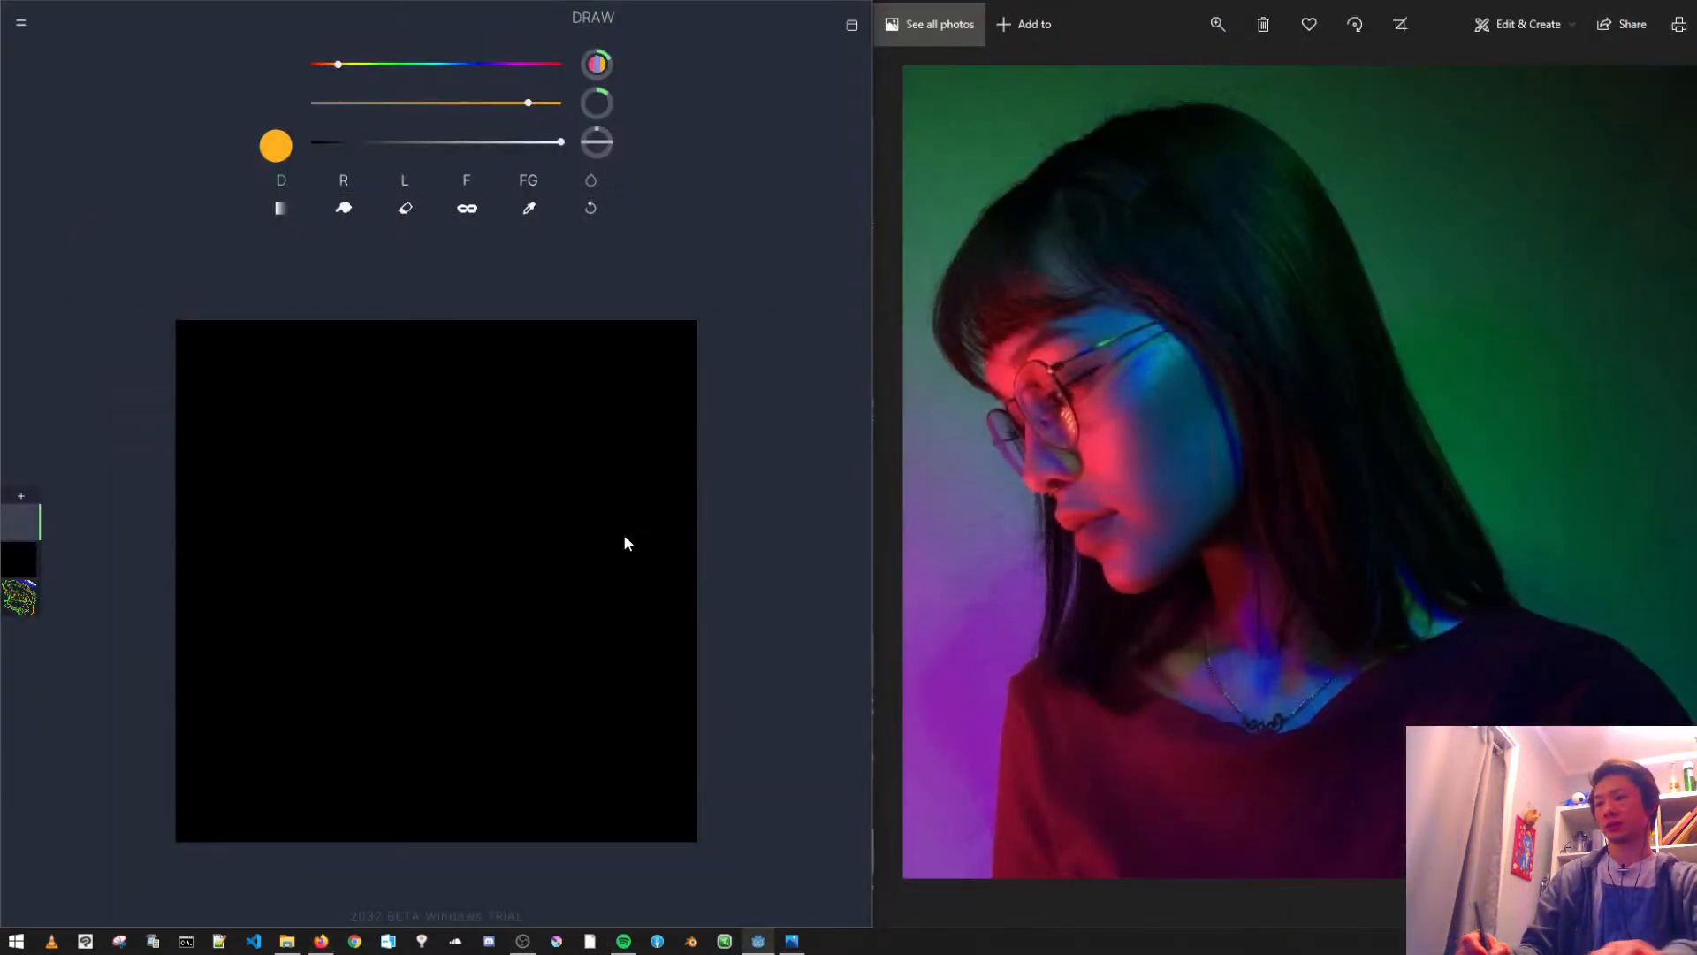
{"action": "mouse_move", "coordinate": [619, 645]}
{"action": "left_mouse_down"}
{"action": "mouse_move", "coordinate": [610, 566]}
{"action": "mouse_move", "coordinate": [568, 727]}
{"action": "mouse_move", "coordinate": [427, 621]}
{"action": "left_mouse_up"}
{"action": "key", "text": "ctrl+z"}
{"action": "mouse_move", "coordinate": [495, 511]}
{"action": "left_mouse_down"}
{"action": "mouse_move", "coordinate": [583, 649]}
{"action": "mouse_move", "coordinate": [453, 548]}
{"action": "mouse_move", "coordinate": [447, 646]}
{"action": "mouse_move", "coordinate": [488, 651]}
{"action": "mouse_move", "coordinate": [450, 519]}
{"action": "mouse_move", "coordinate": [601, 643]}
{"action": "mouse_move", "coordinate": [616, 603]}
{"action": "left_mouse_up"}
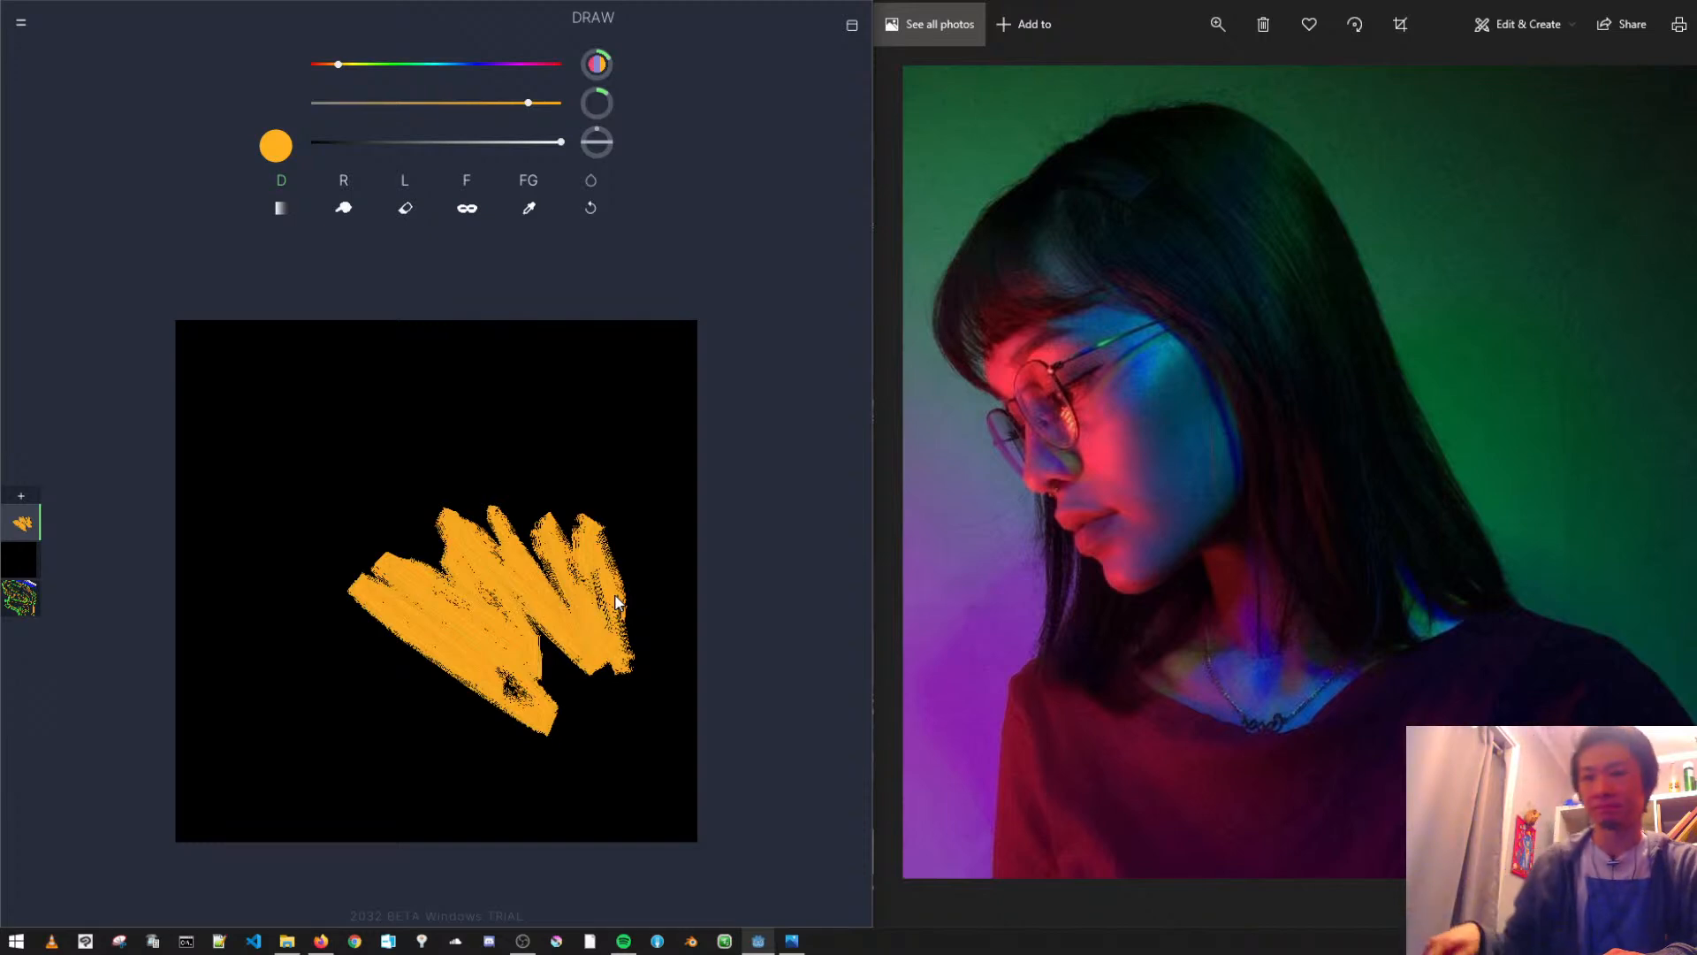
{"action": "key", "text": "ctrl+z"}
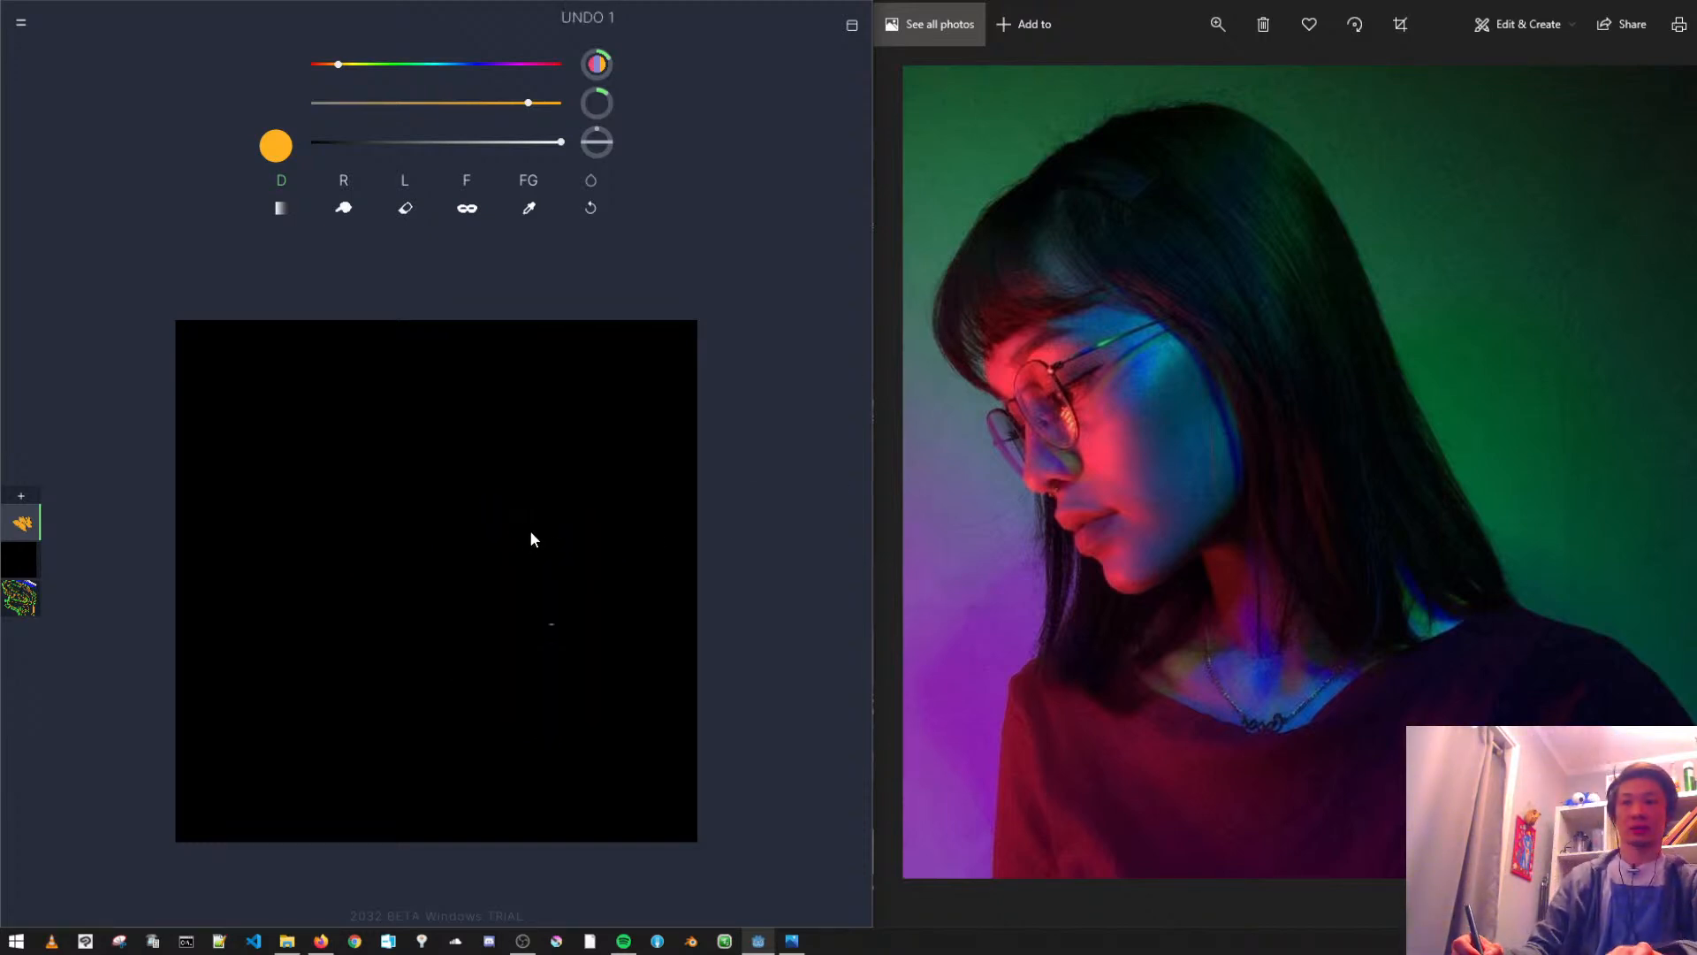
{"action": "key", "text": "ctrl+z"}
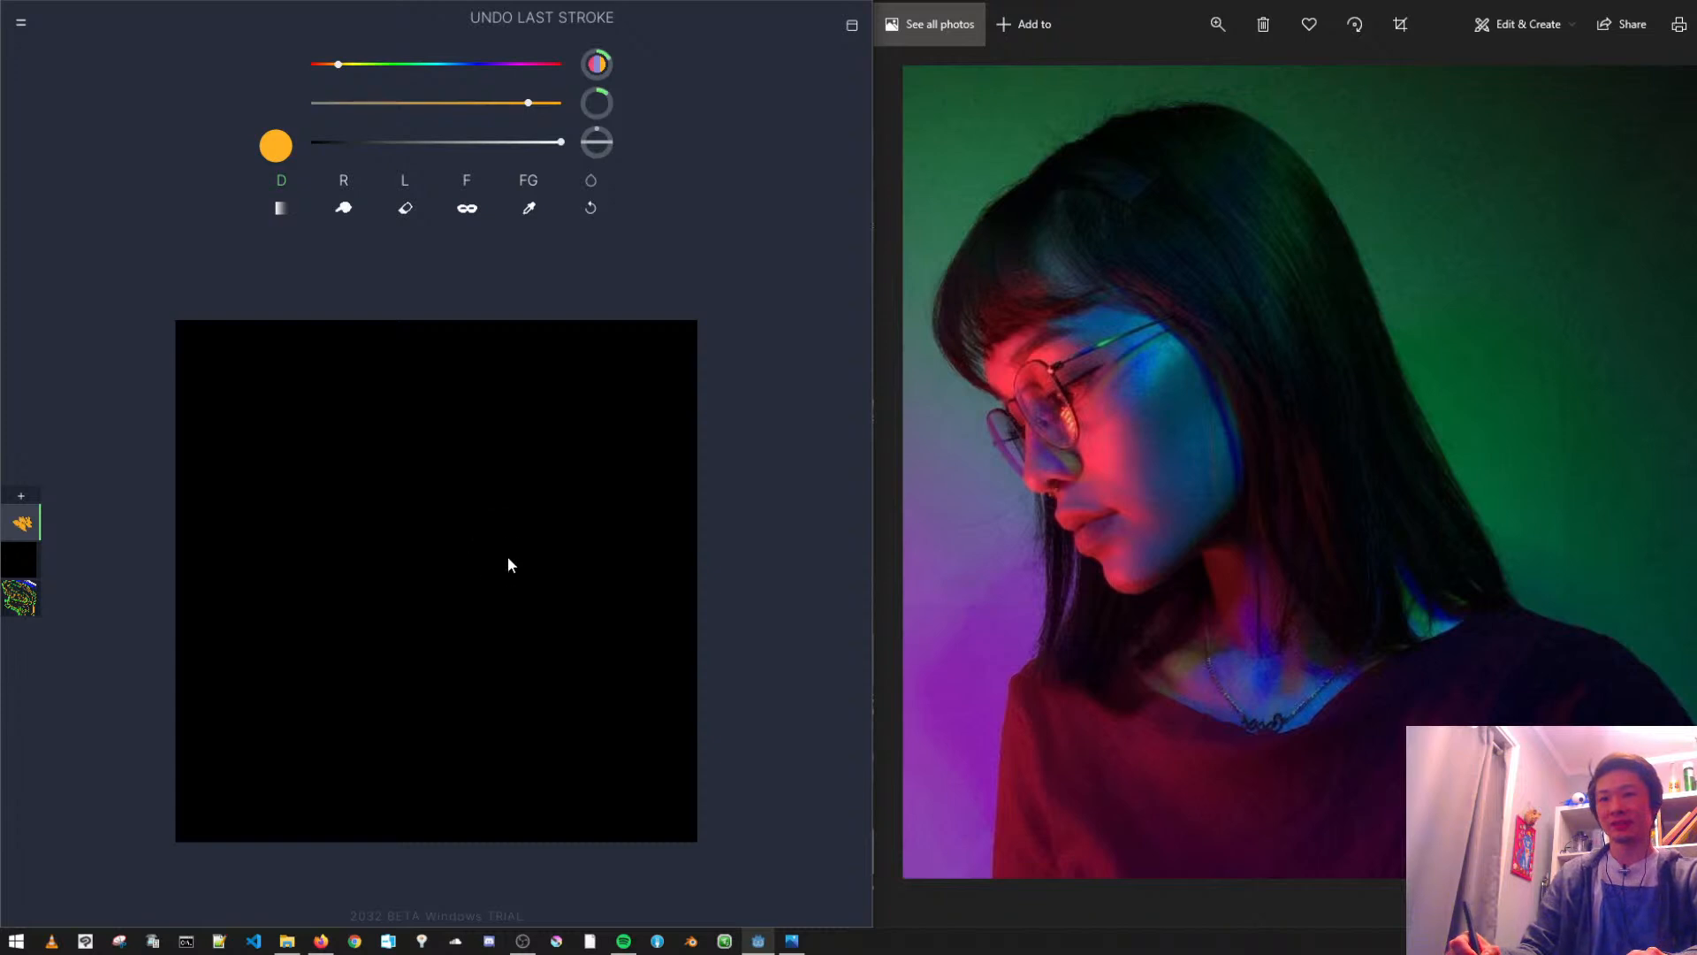
- Reduce the brush size to a very thin line for sketching
{"action": "left_click_drag", "start_coordinate": [598, 103], "coordinate": [455, 96]}
{"action": "mouse_move", "coordinate": [427, 519]}
{"action": "left_mouse_down"}
{"action": "mouse_move", "coordinate": [549, 584]}
{"action": "mouse_move", "coordinate": [566, 673]}
{"action": "left_mouse_up"}
{"action": "left_click_drag", "start_coordinate": [364, 478], "coordinate": [500, 448]}
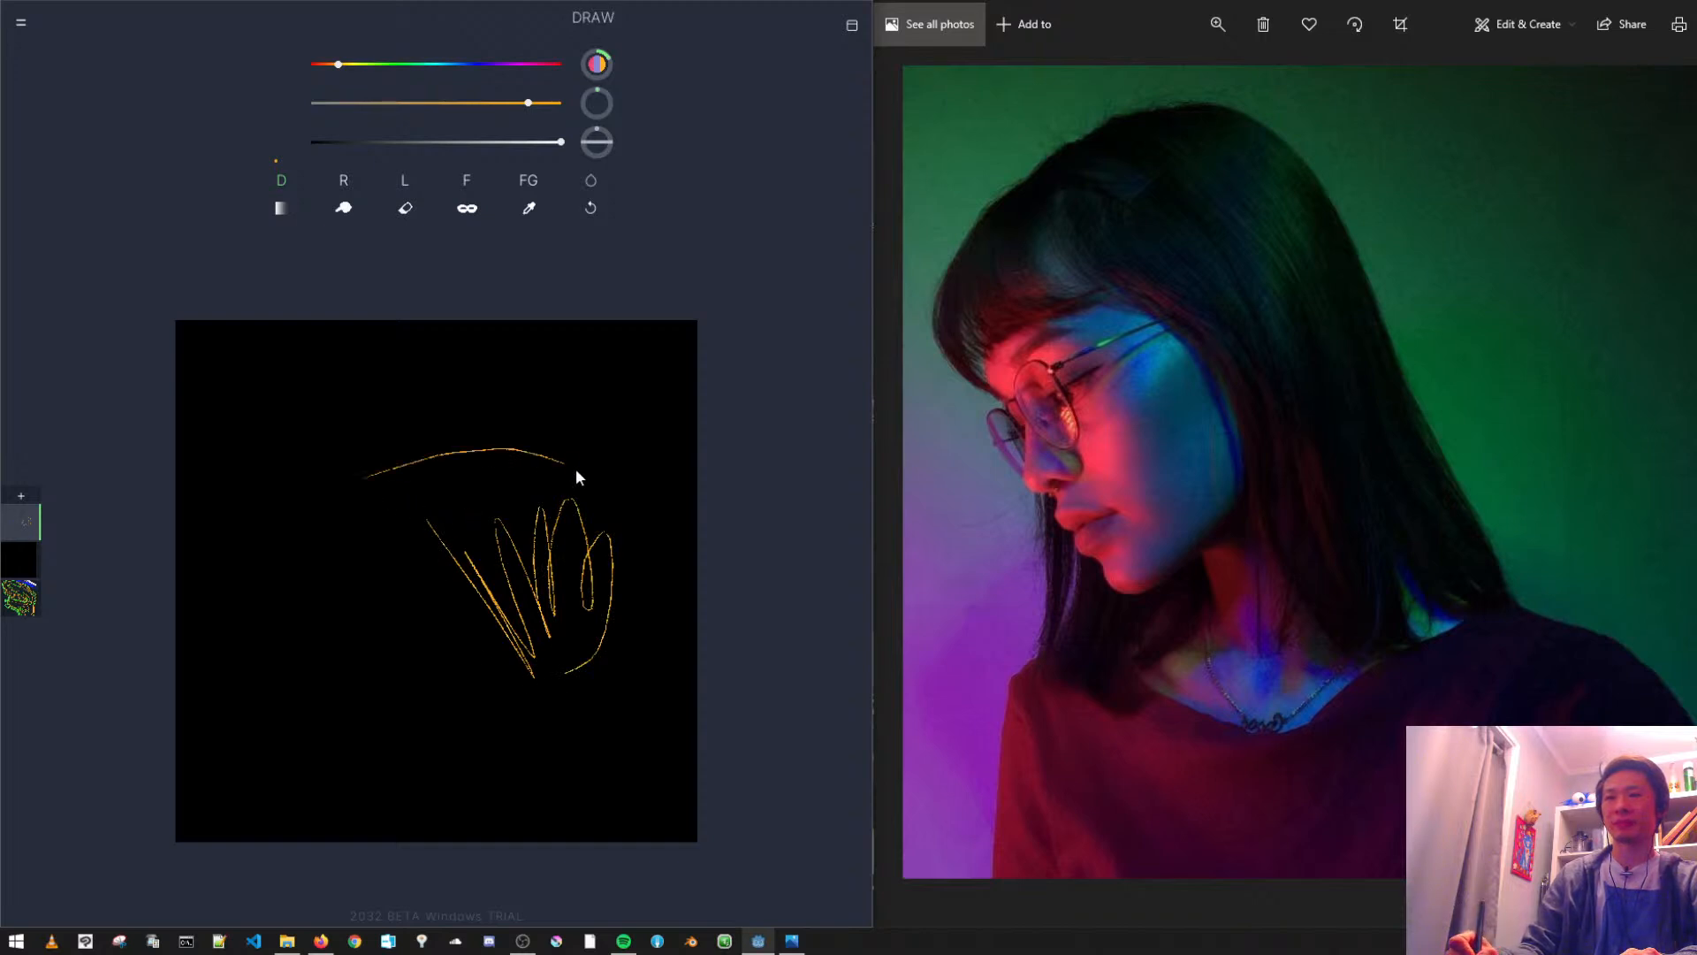
{"action": "left_click_drag", "start_coordinate": [612, 538], "coordinate": [614, 554]}
{"action": "mouse_move", "coordinate": [369, 440]}
{"action": "left_mouse_down"}
{"action": "mouse_move", "coordinate": [568, 379]}
{"action": "mouse_move", "coordinate": [650, 469]}
{"action": "left_mouse_up"}
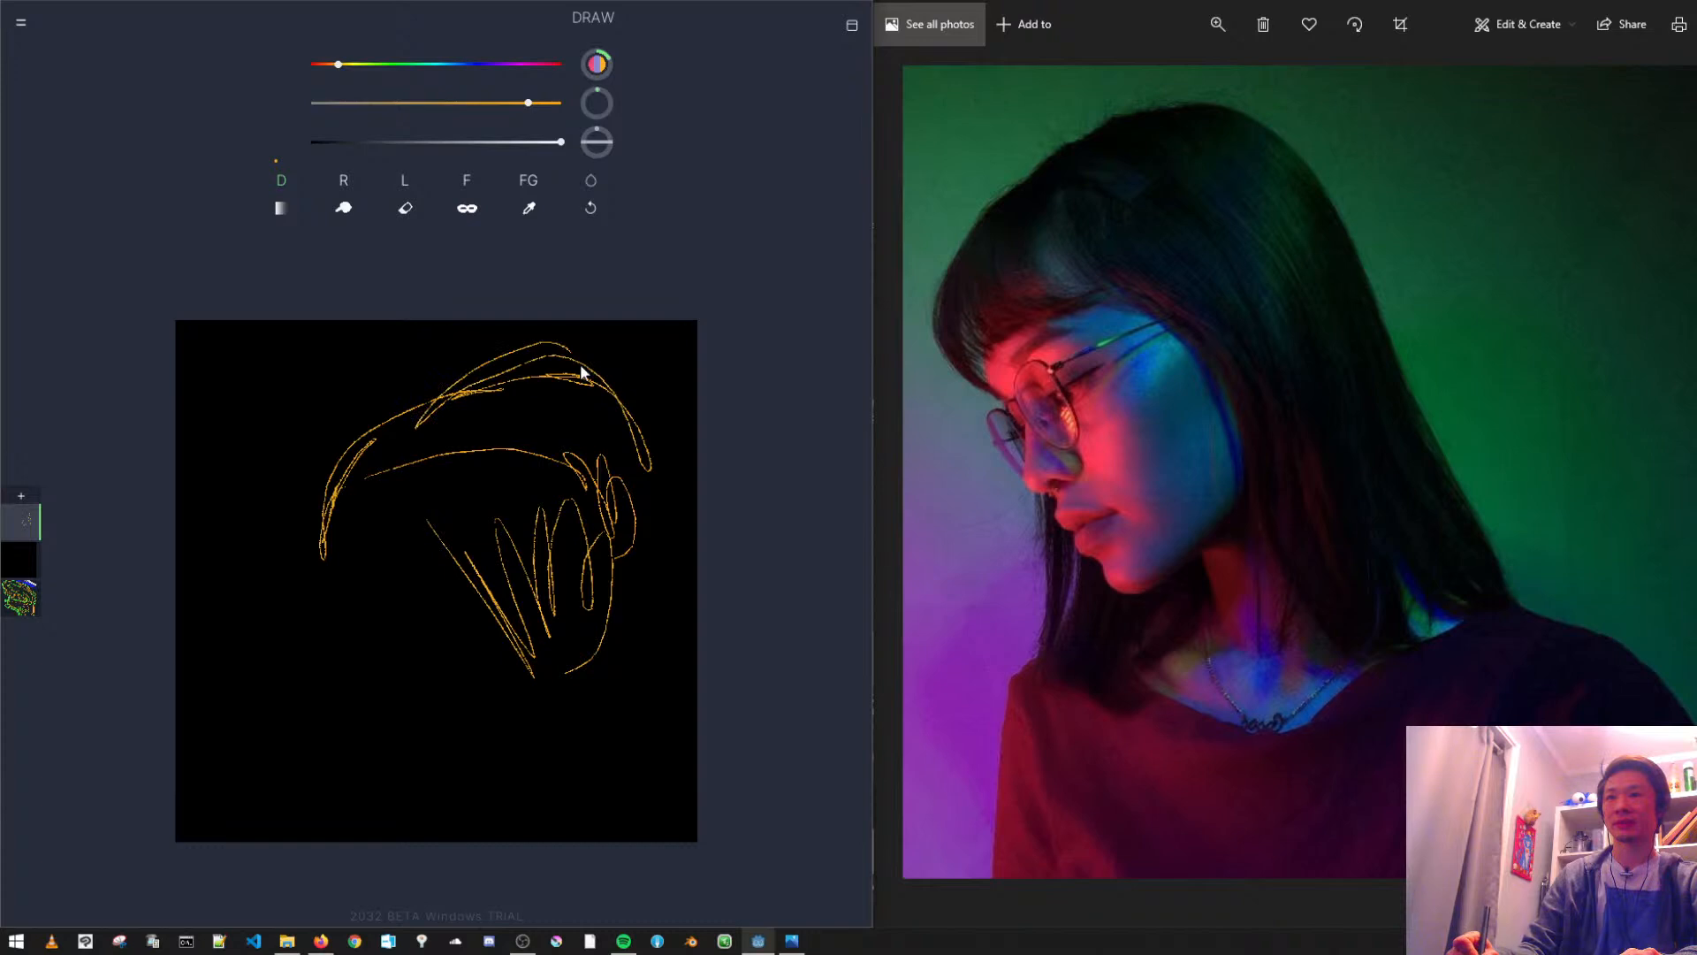
{"action": "key", "text": "ctrl+z"}
{"action": "key", "text": "ctrl+z"}
{"action": "key", "text": "ctrl+z"}
{"action": "mouse_move", "coordinate": [315, 436]}
{"action": "left_mouse_down"}
{"action": "mouse_move", "coordinate": [409, 368]}
{"action": "mouse_move", "coordinate": [574, 376]}
{"action": "mouse_move", "coordinate": [498, 351]}
{"action": "mouse_move", "coordinate": [604, 374]}
{"action": "mouse_move", "coordinate": [666, 547]}
{"action": "left_mouse_up"}
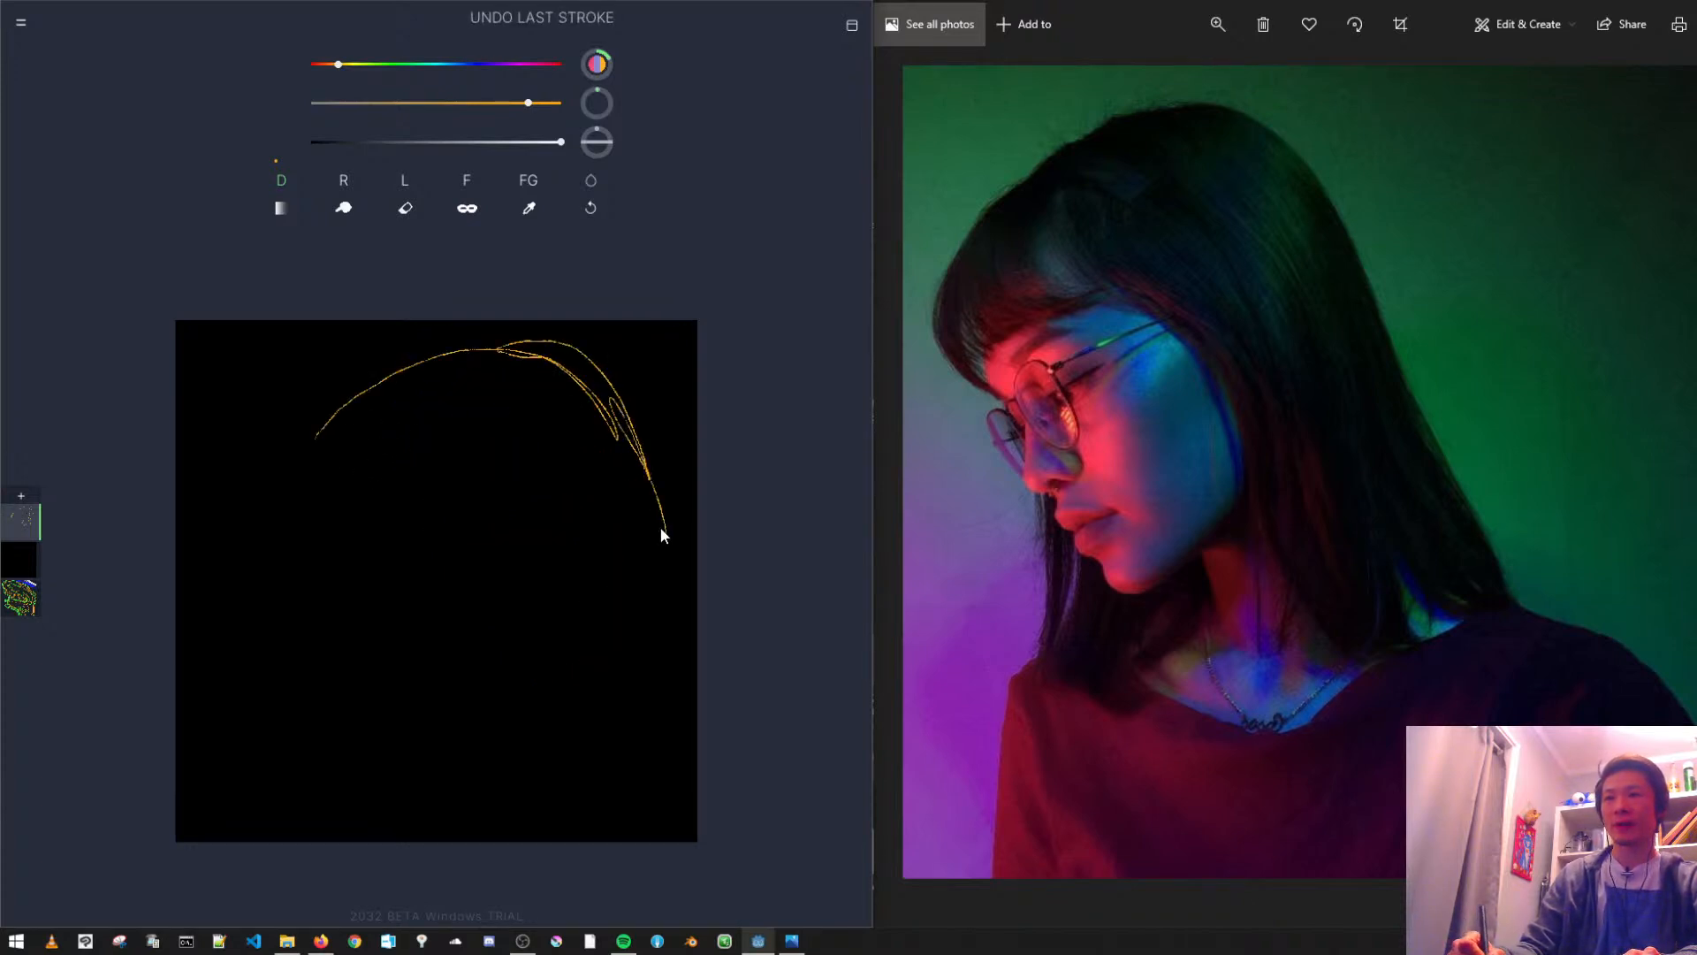
{"action": "key", "text": "ctrl+z"}
{"action": "key", "text": "ctrl+z"}
- Sketch the crown of the head, the back edge of the hair and the curved front strands in thin orange lines
{"action": "left_click_drag", "start_coordinate": [351, 435], "coordinate": [588, 480]}
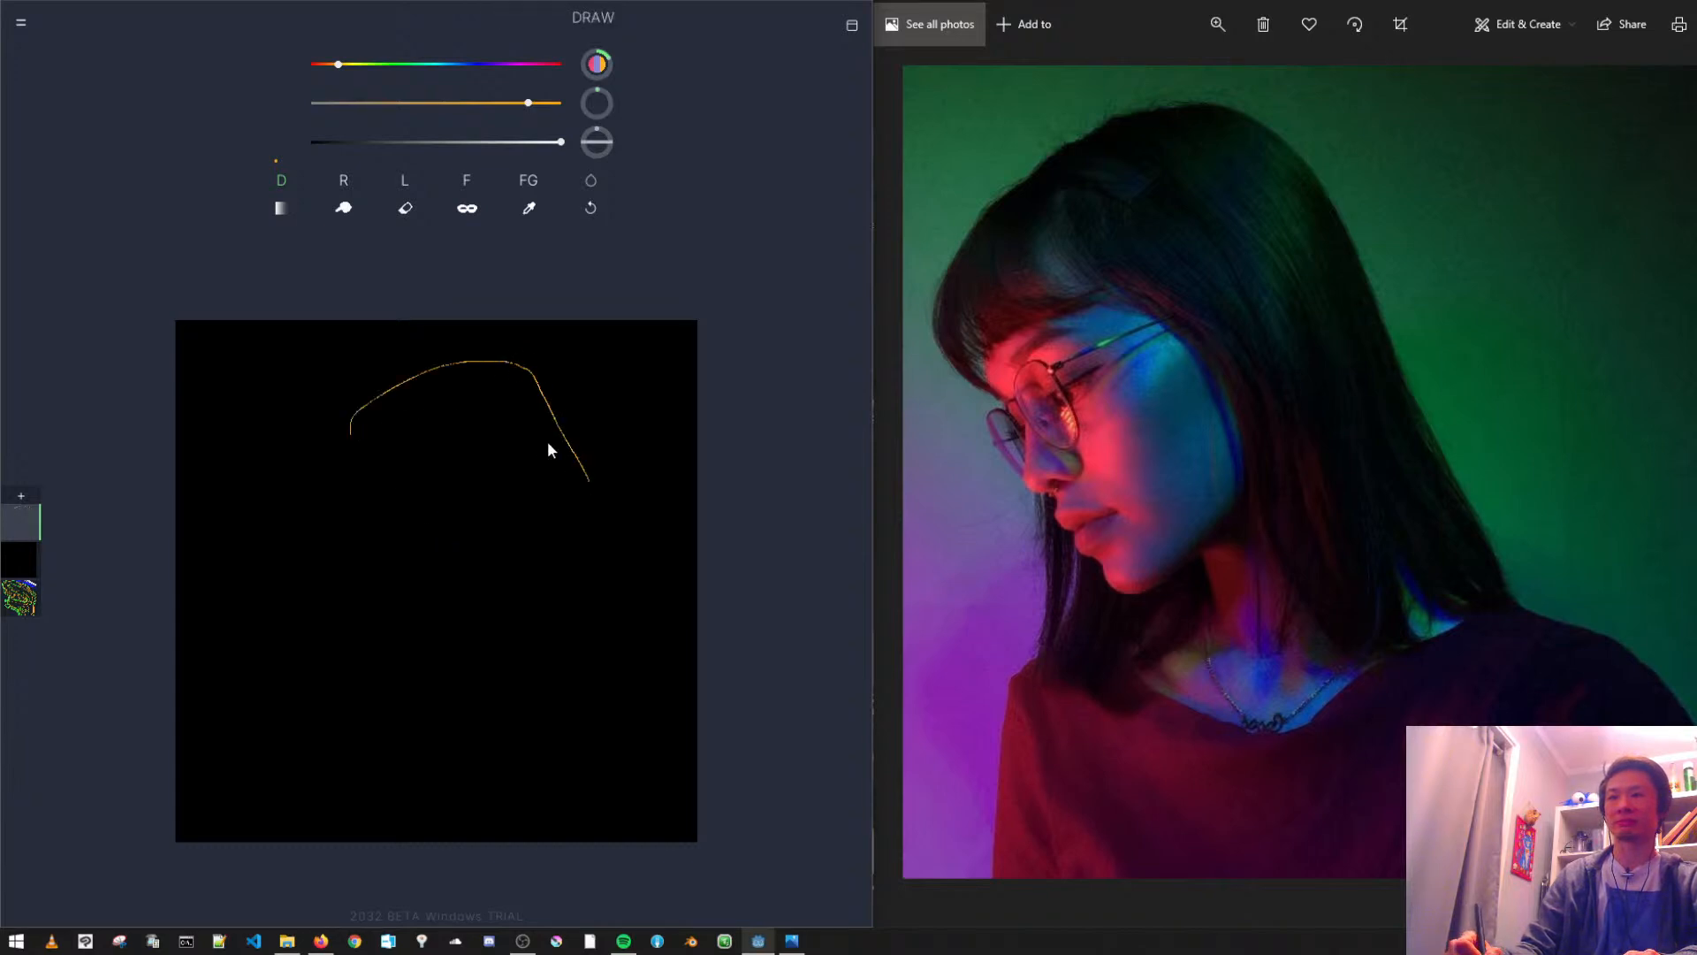
{"action": "mouse_move", "coordinate": [531, 366]}
{"action": "left_mouse_down"}
{"action": "mouse_move", "coordinate": [618, 512]}
{"action": "mouse_move", "coordinate": [660, 638]}
{"action": "left_mouse_up"}
{"action": "left_click_drag", "start_coordinate": [605, 550], "coordinate": [698, 706]}
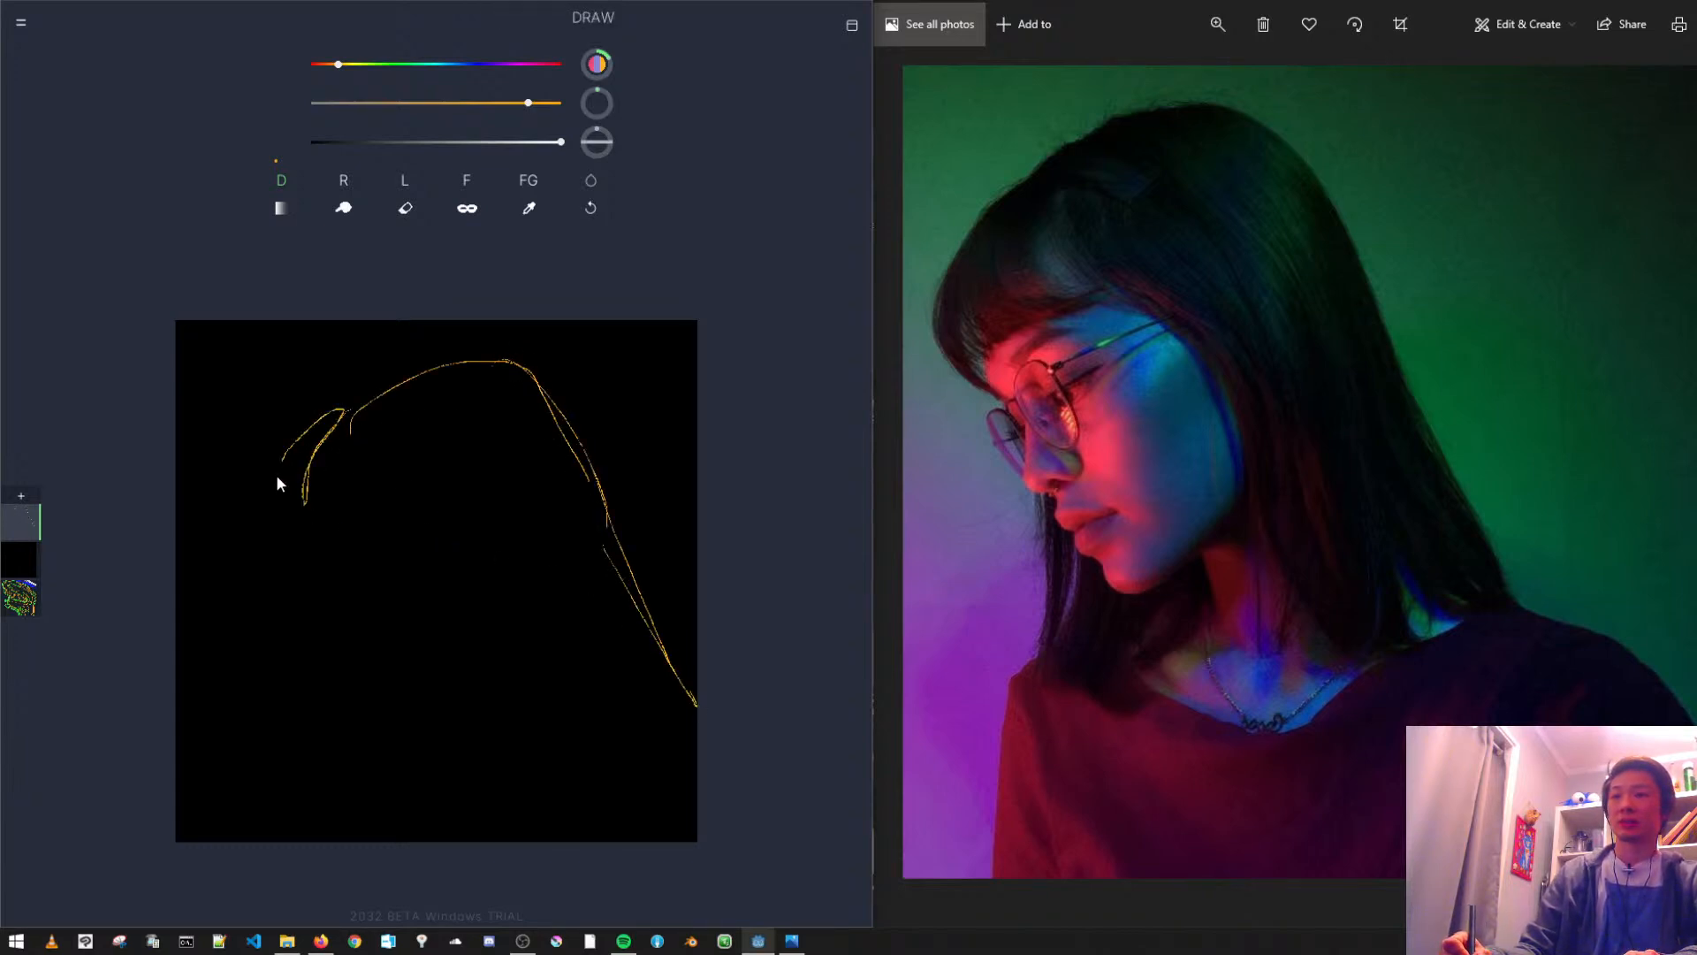
{"action": "left_click_drag", "start_coordinate": [266, 444], "coordinate": [279, 595]}
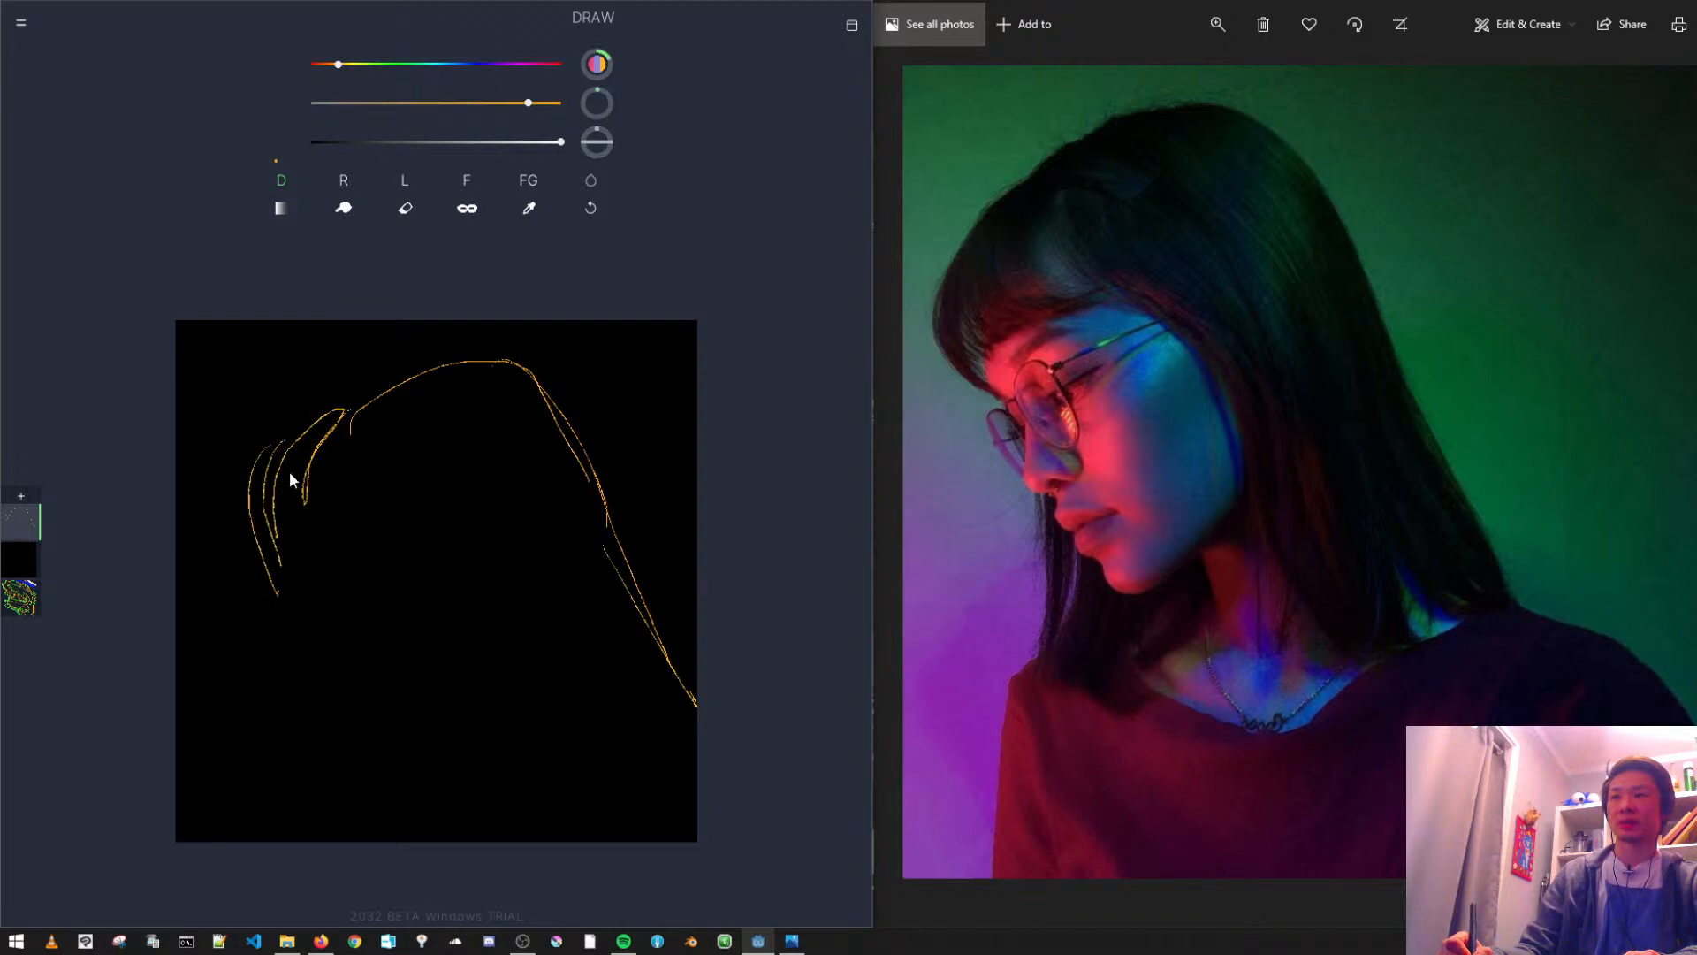
{"action": "left_click_drag", "start_coordinate": [307, 473], "coordinate": [325, 580]}
{"action": "mouse_move", "coordinate": [320, 469]}
{"action": "left_mouse_down"}
{"action": "mouse_move", "coordinate": [342, 559]}
{"action": "mouse_move", "coordinate": [285, 552]}
{"action": "mouse_move", "coordinate": [307, 589]}
{"action": "left_mouse_up"}
{"action": "left_click_drag", "start_coordinate": [312, 525], "coordinate": [382, 559]}
{"action": "key", "text": "ctrl+z"}
{"action": "key", "text": "ctrl+z"}
{"action": "key", "text": "ctrl+z"}
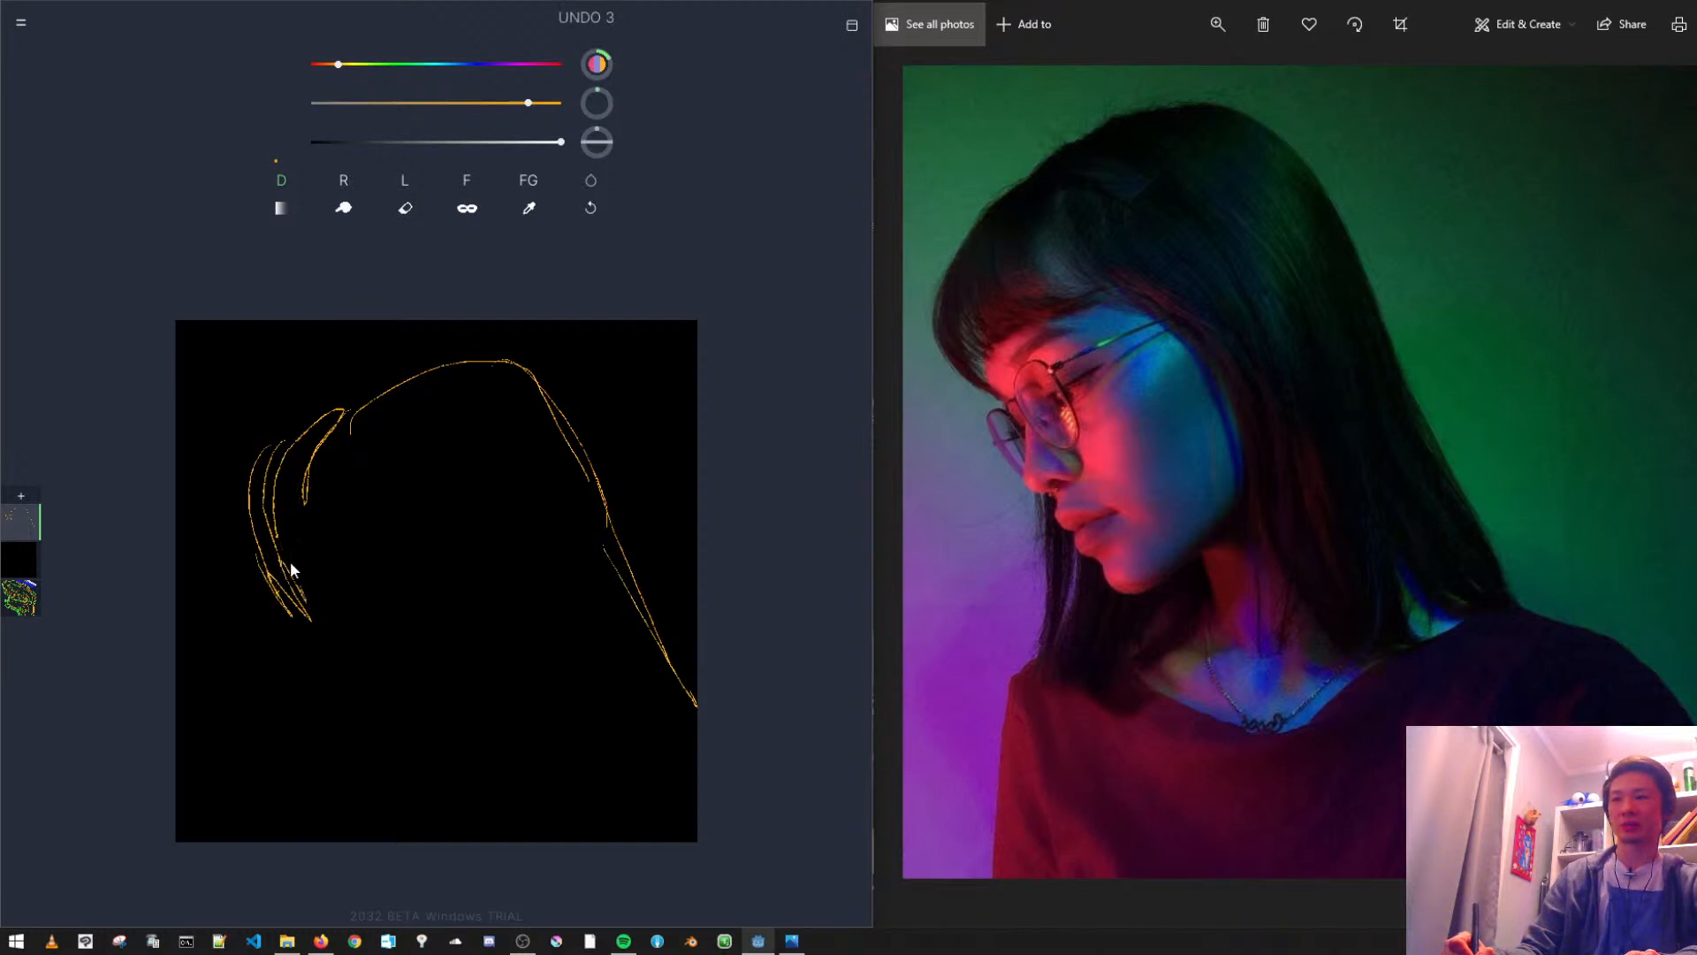
- Sketch the lower edge of the fringe with zigzag strokes and add curved hair strands at the temple
{"action": "mouse_move", "coordinate": [334, 580]}
{"action": "left_mouse_down"}
{"action": "mouse_move", "coordinate": [422, 554]}
{"action": "mouse_move", "coordinate": [335, 574]}
{"action": "left_mouse_up"}
{"action": "left_click_drag", "start_coordinate": [363, 448], "coordinate": [423, 554]}
{"action": "left_click_drag", "start_coordinate": [387, 434], "coordinate": [442, 551]}
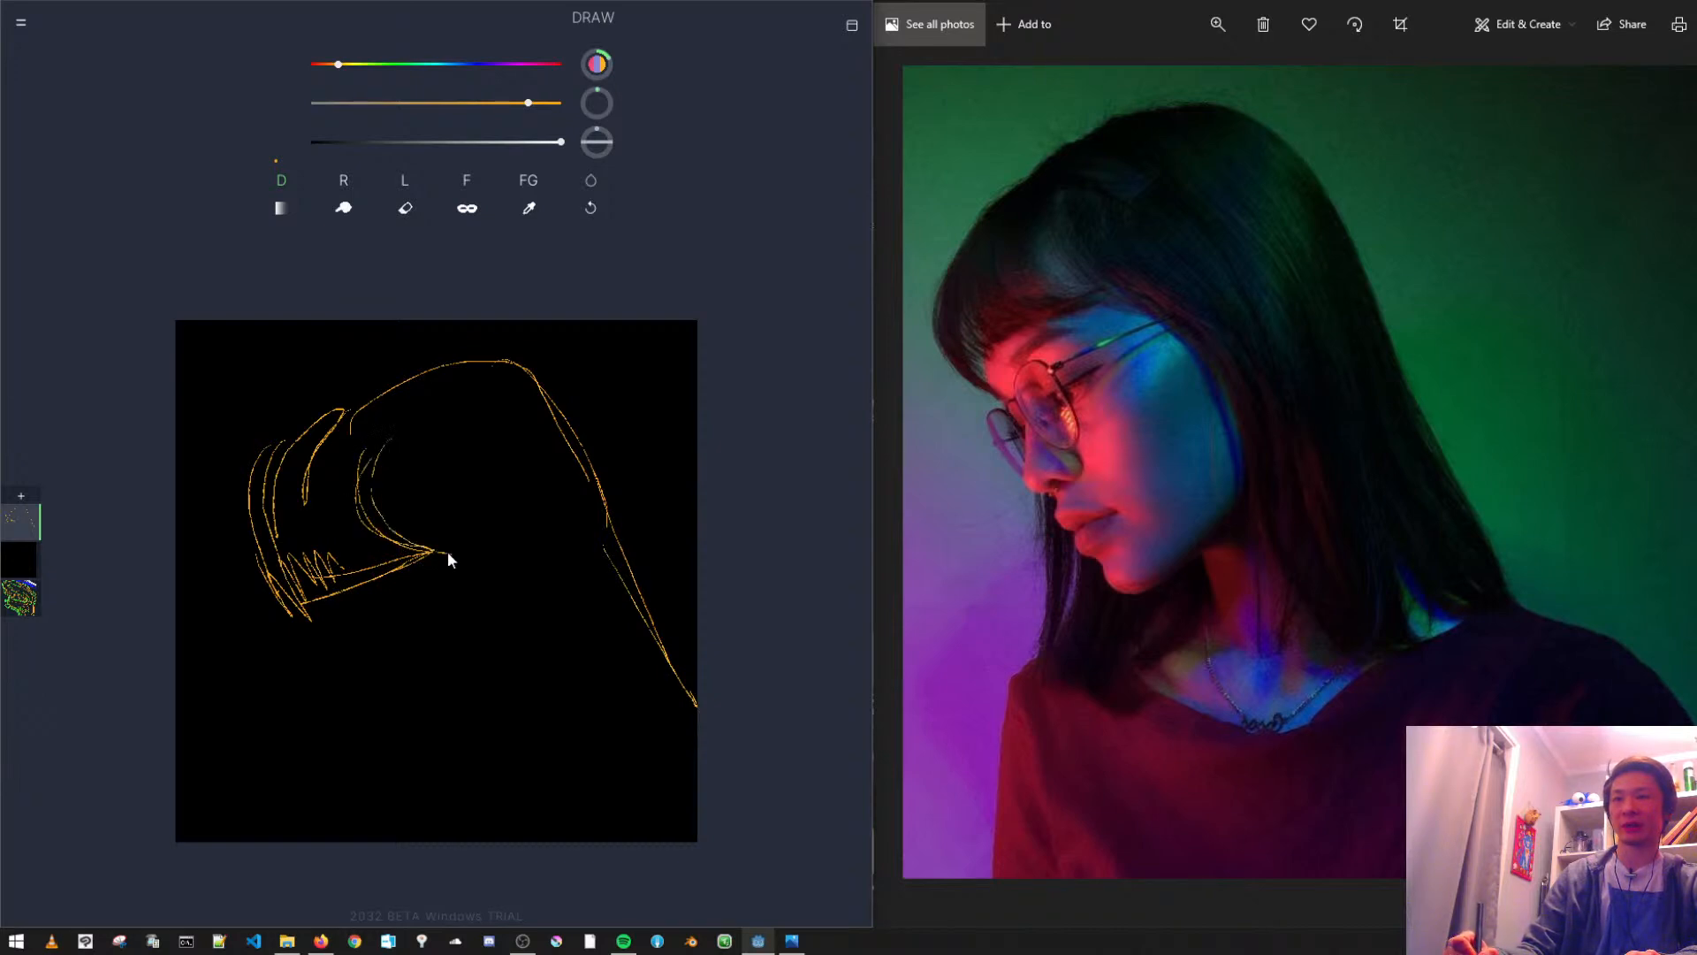
{"action": "left_click_drag", "start_coordinate": [410, 430], "coordinate": [458, 541]}
{"action": "mouse_move", "coordinate": [389, 433]}
{"action": "left_mouse_down"}
{"action": "mouse_move", "coordinate": [399, 487]}
{"action": "mouse_move", "coordinate": [403, 435]}
{"action": "mouse_move", "coordinate": [435, 548]}
{"action": "left_mouse_up"}
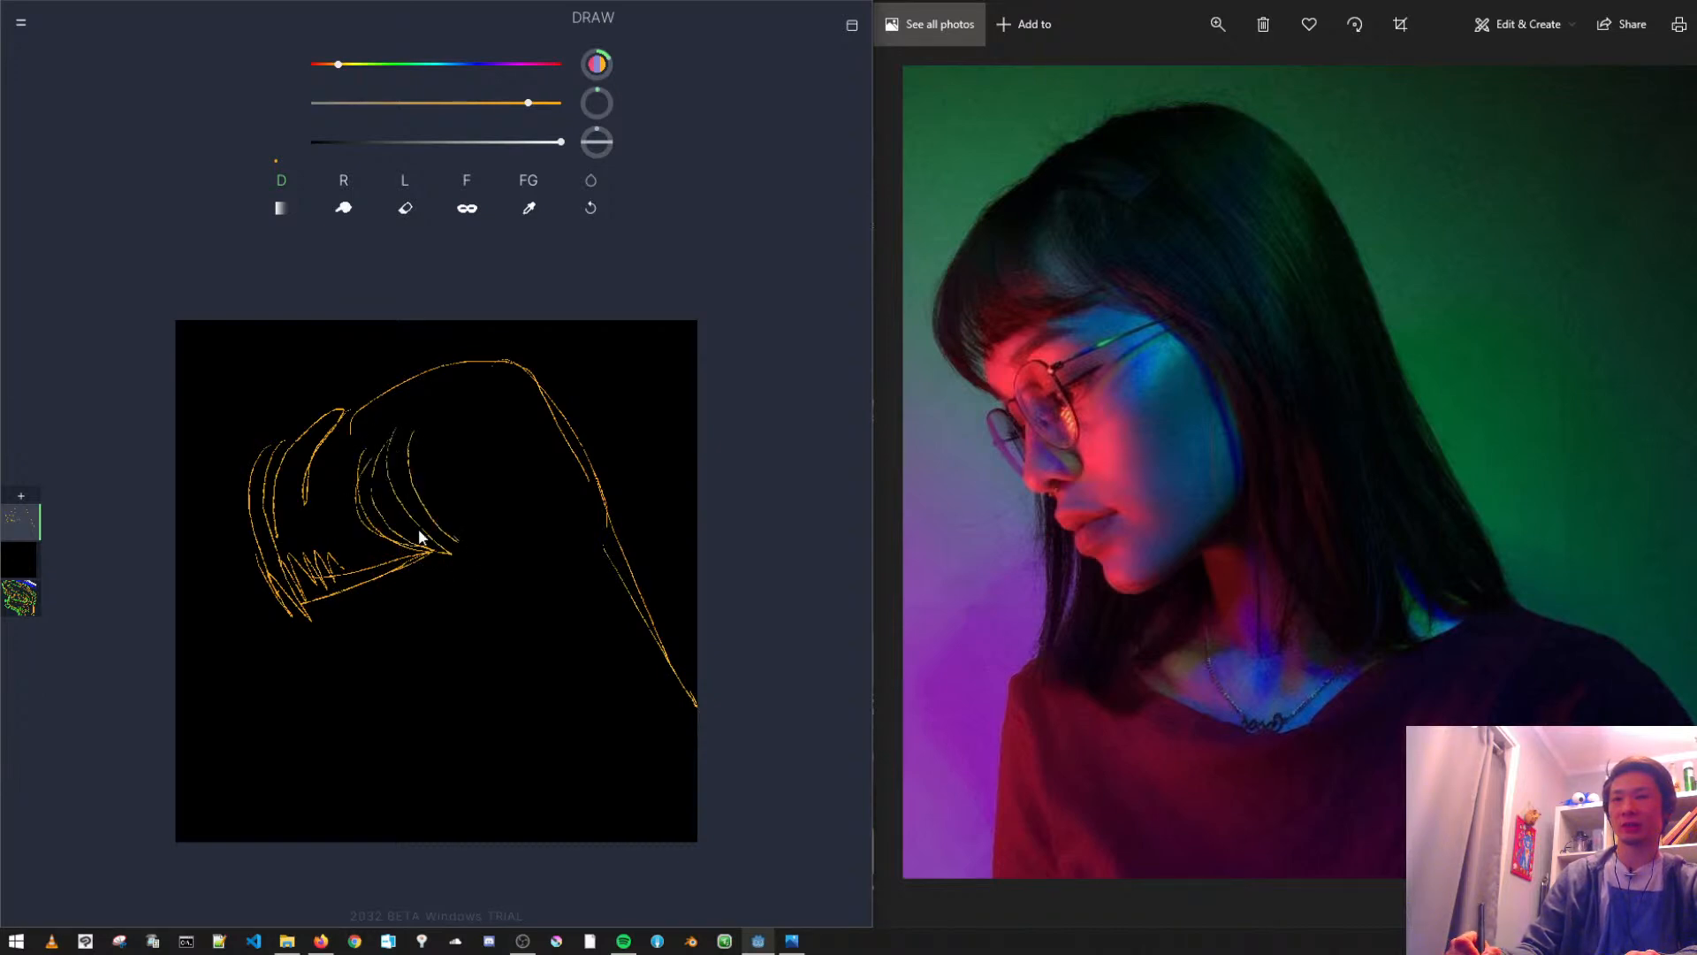
{"action": "left_click_drag", "start_coordinate": [362, 473], "coordinate": [428, 550]}
- Extend the sketch line from the temple strands down to the lower part of the canvas with overlapping thin strokes
{"action": "left_click_drag", "start_coordinate": [421, 555], "coordinate": [480, 599]}
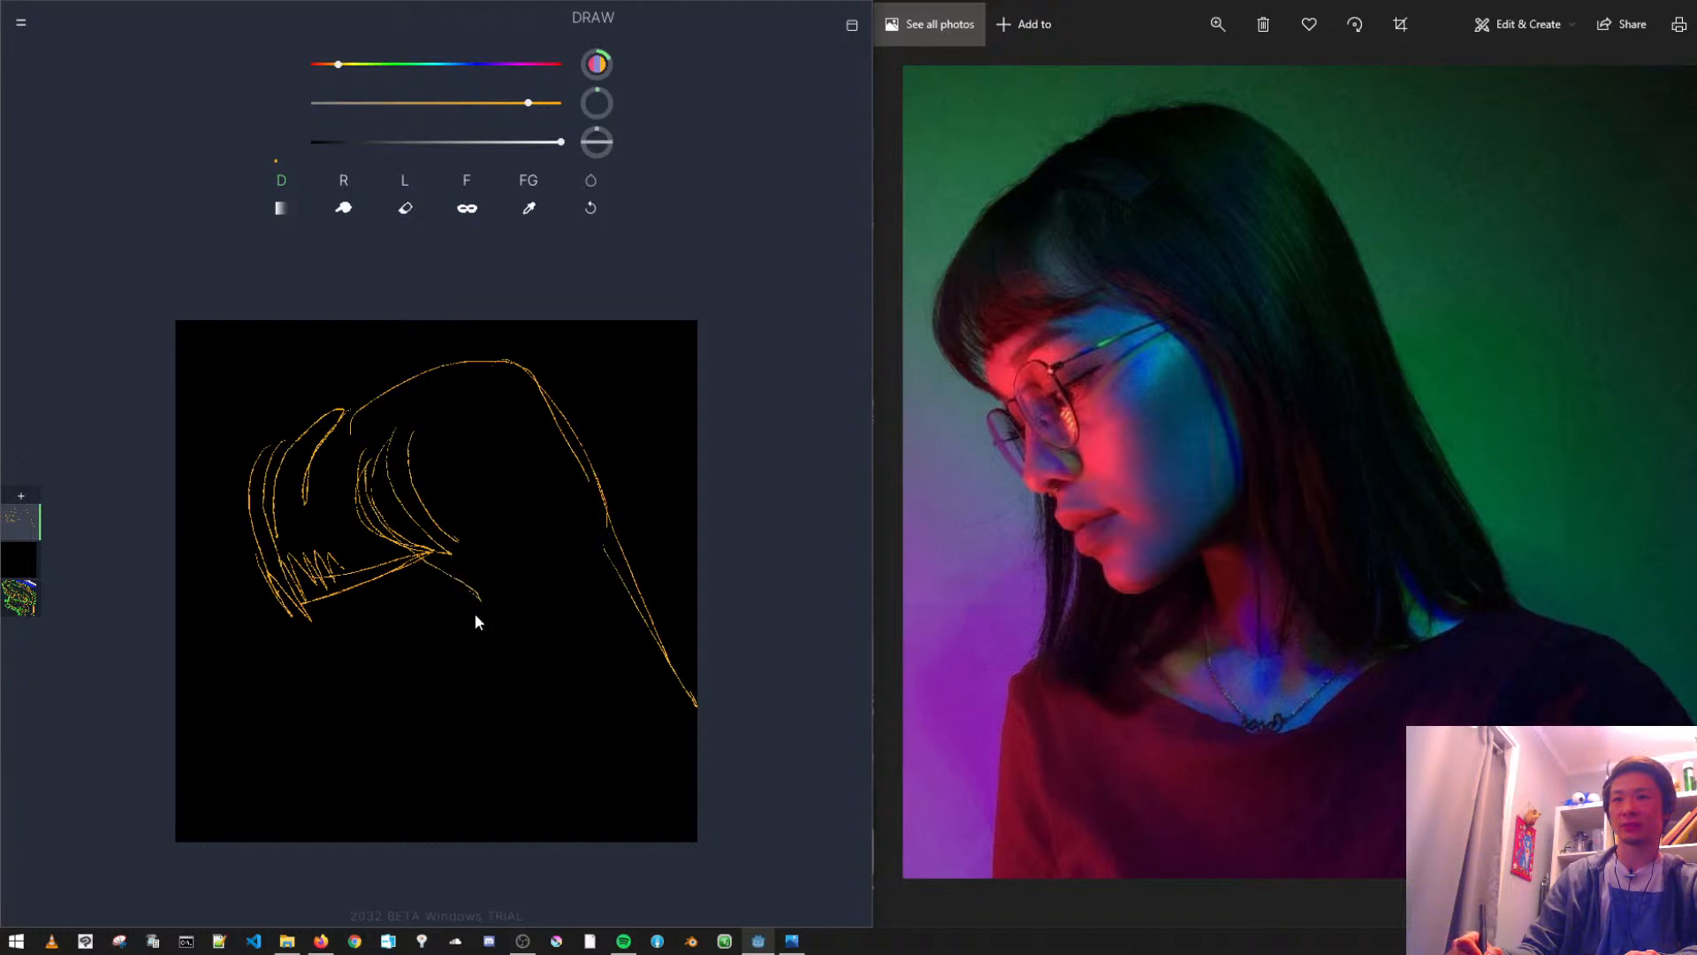
{"action": "mouse_move", "coordinate": [512, 652]}
{"action": "left_mouse_down"}
{"action": "mouse_move", "coordinate": [535, 734]}
{"action": "mouse_move", "coordinate": [598, 807]}
{"action": "left_mouse_up"}
{"action": "left_click_drag", "start_coordinate": [545, 748], "coordinate": [603, 803]}
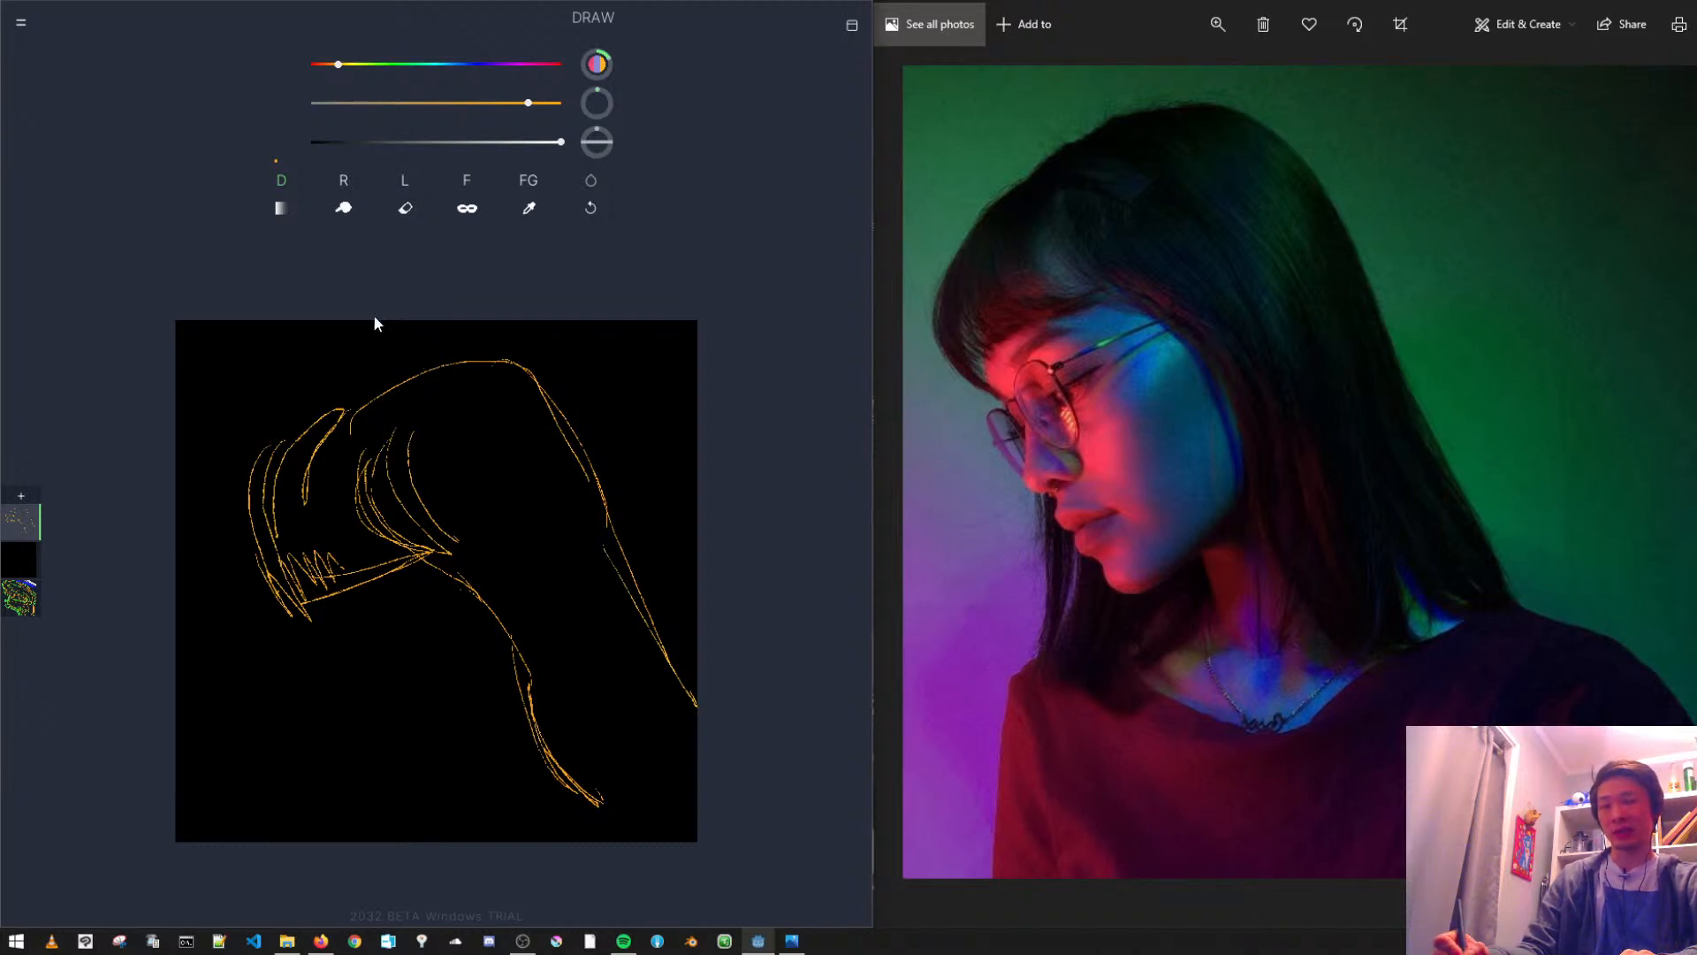
{"action": "left_click", "coordinate": [406, 210]}
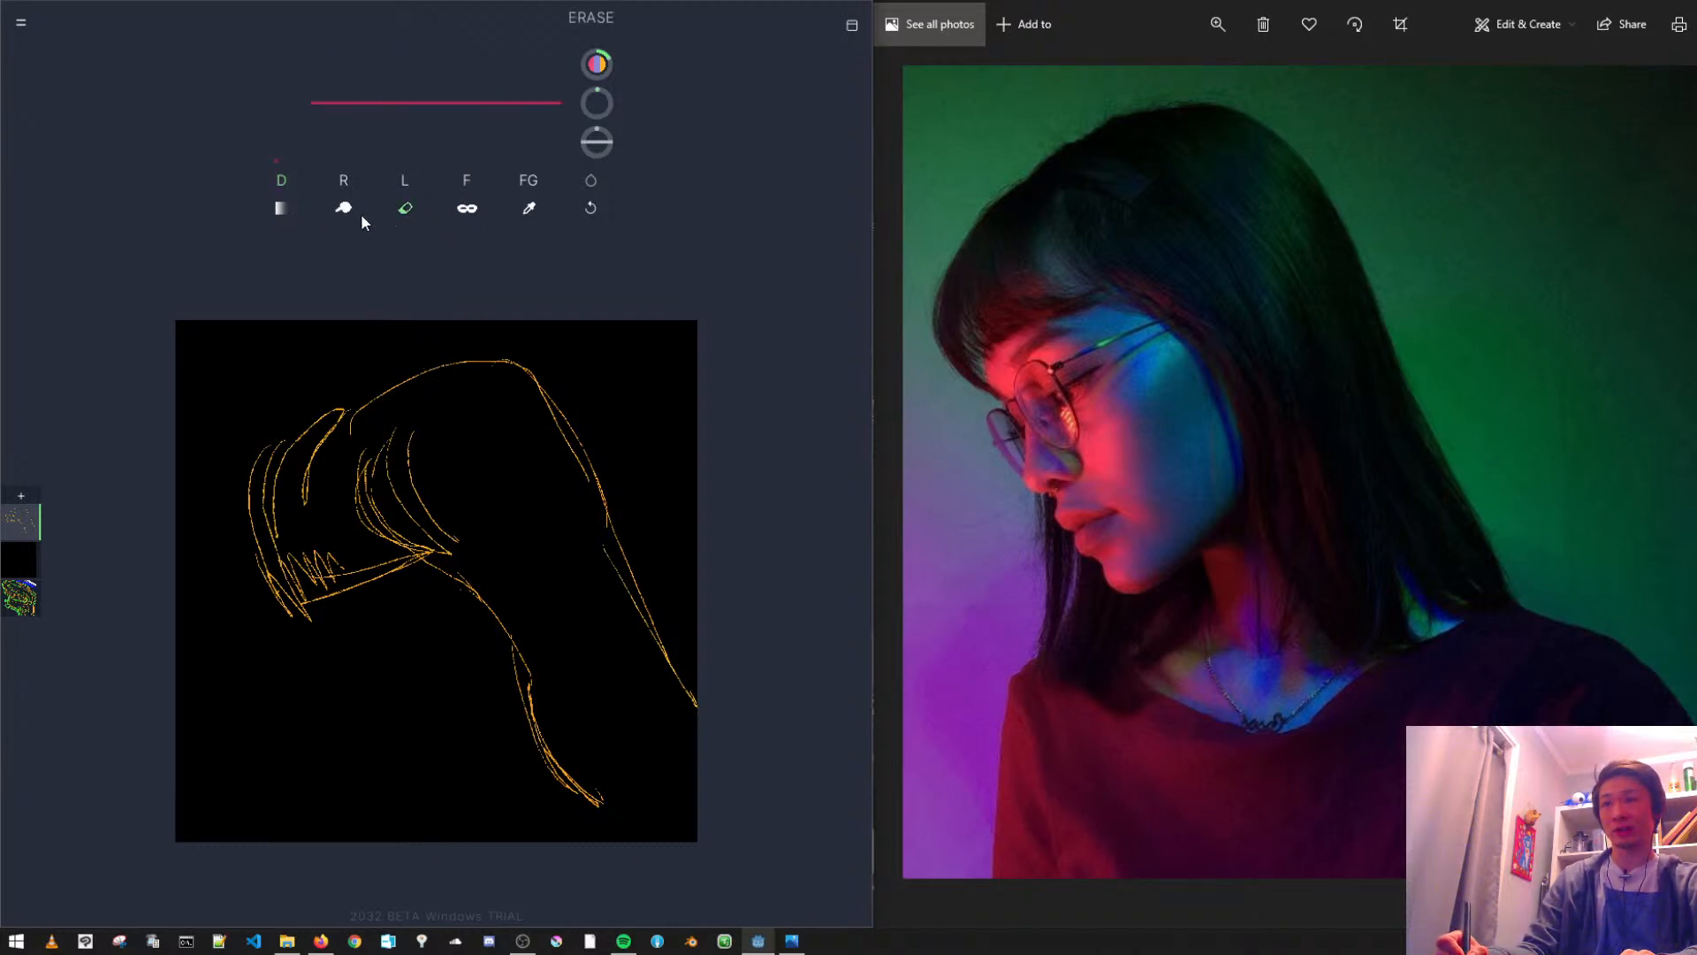
{"action": "left_click", "coordinate": [342, 212]}
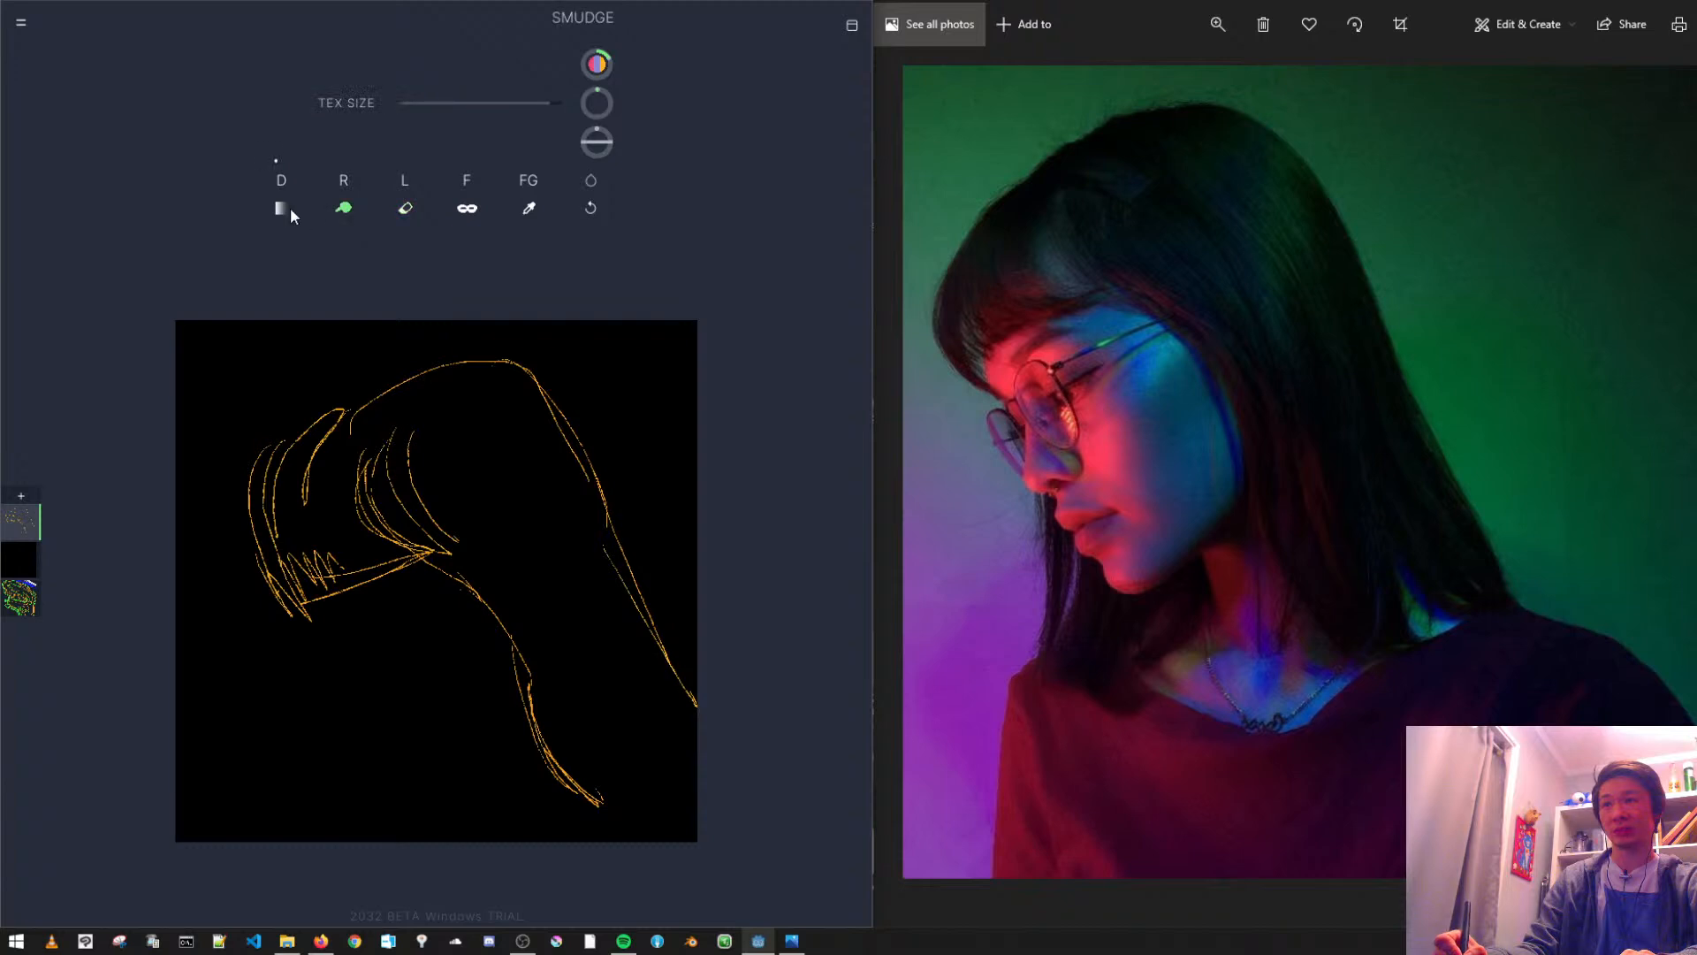
{"action": "left_click", "coordinate": [283, 214]}
{"action": "left_click", "coordinate": [404, 209]}
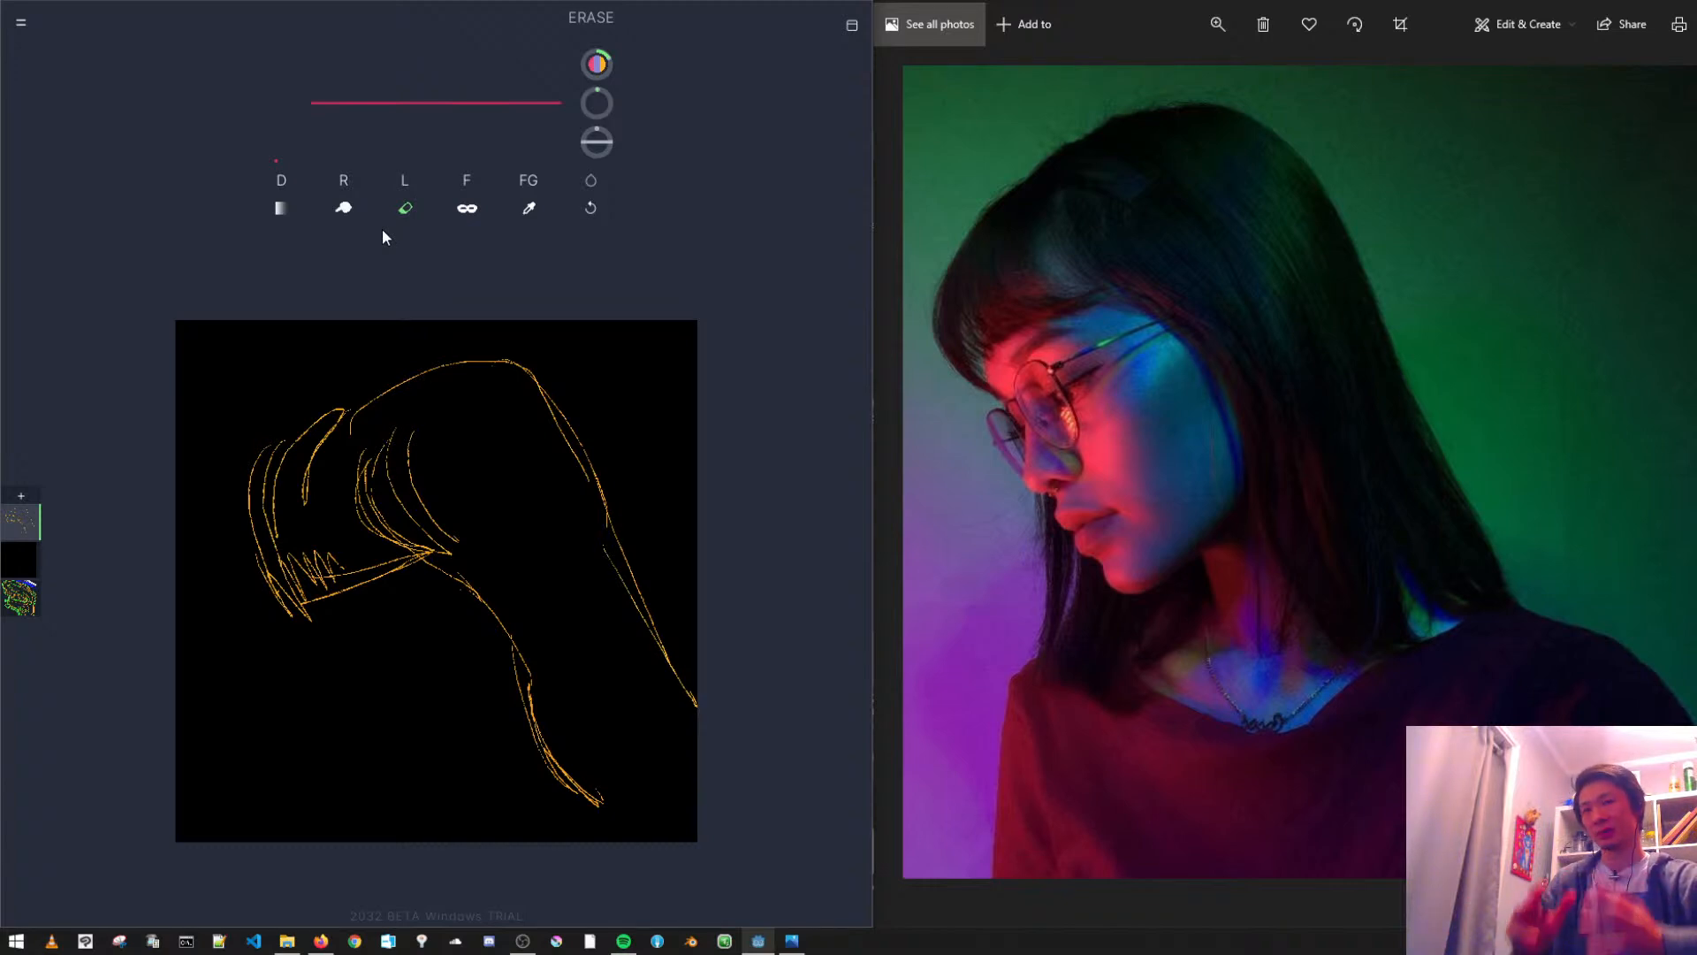
- Open the Erase brush's settings, remove and restore its favourite mark, and close the brush list
{"action": "left_click", "coordinate": [406, 211]}
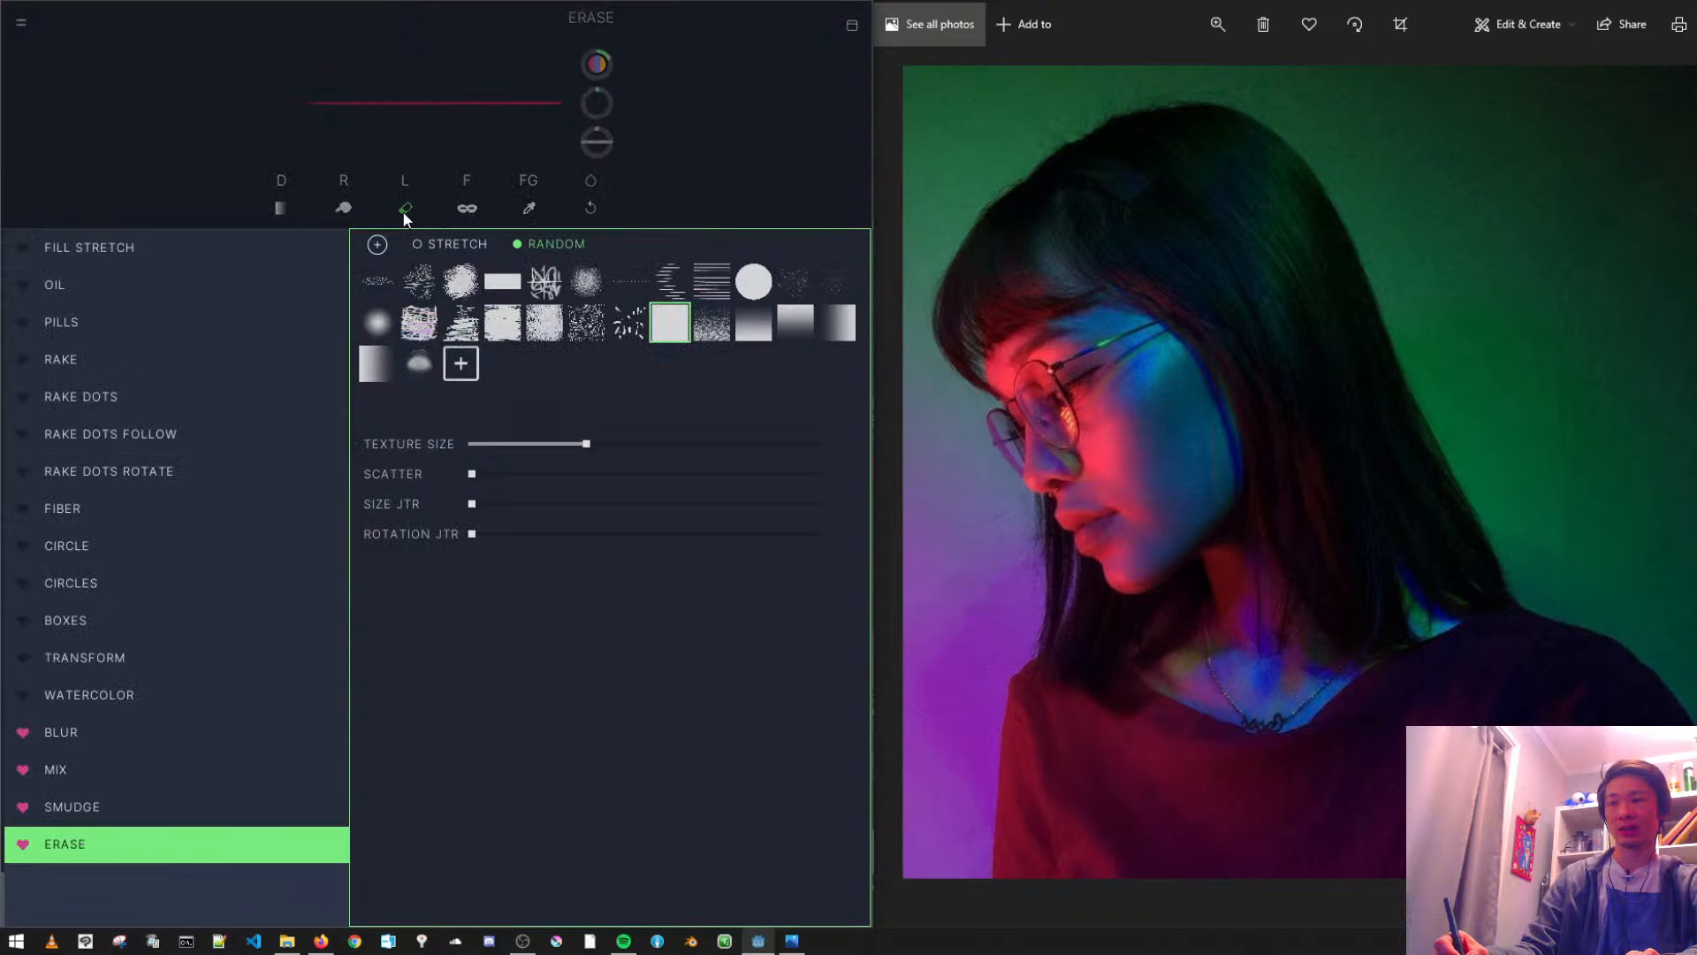
{"action": "left_click", "coordinate": [23, 847]}
{"action": "left_click", "coordinate": [24, 847]}
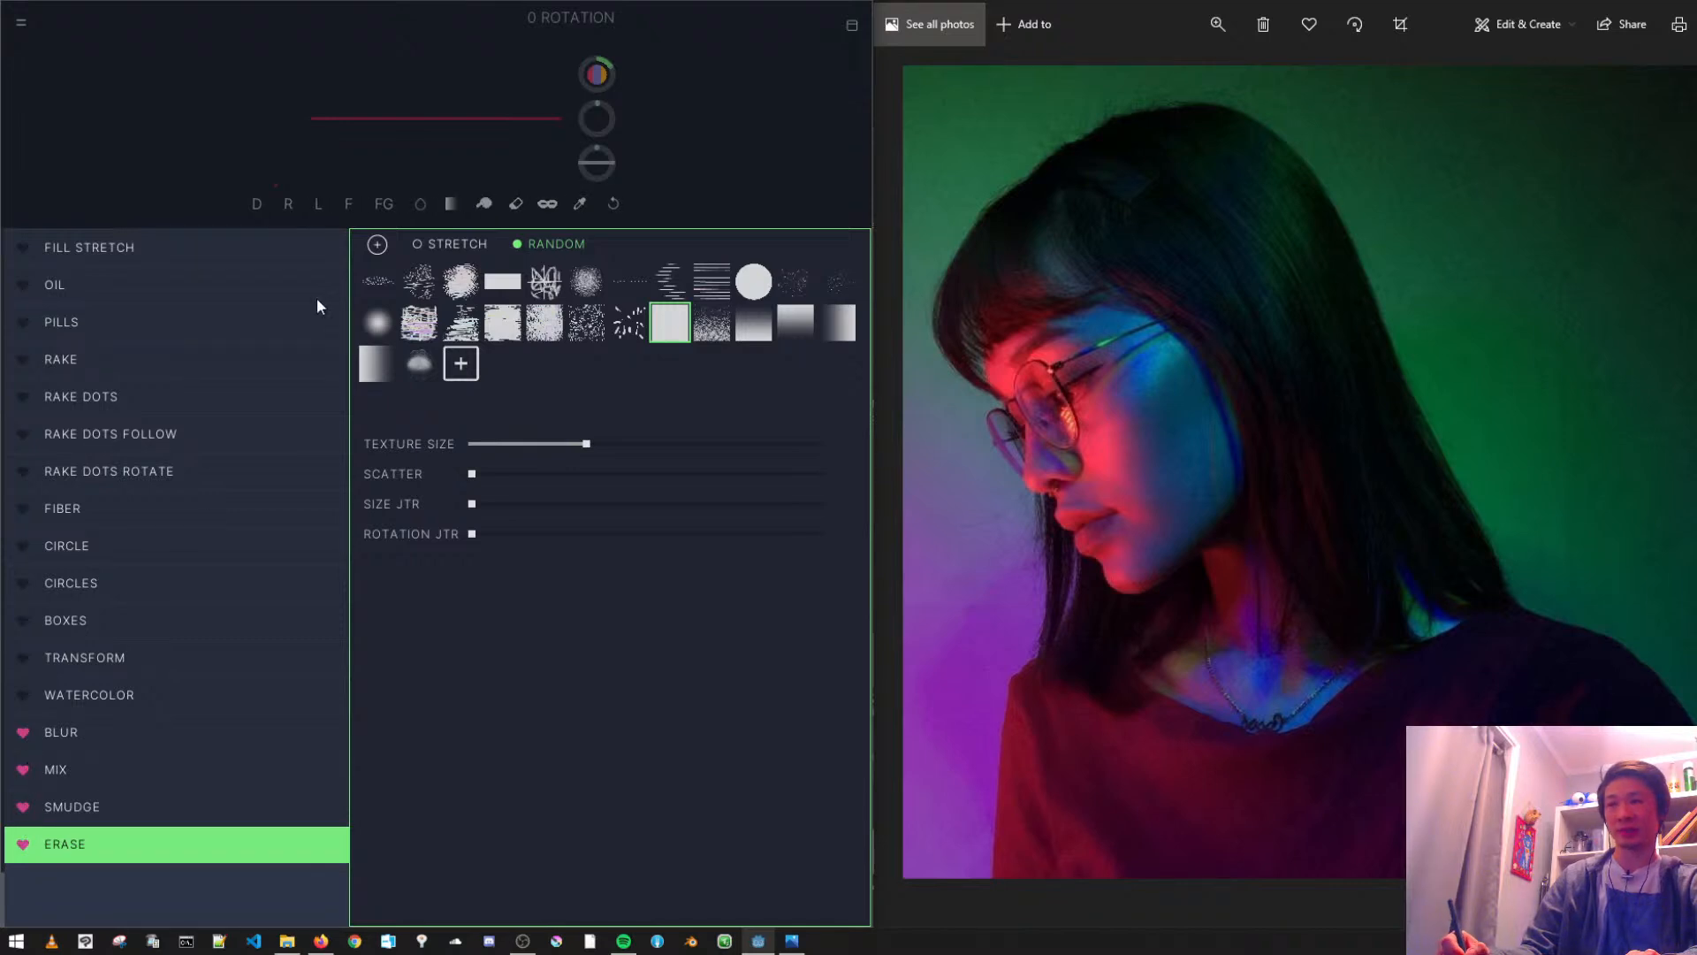
{"action": "left_click", "coordinate": [201, 164]}
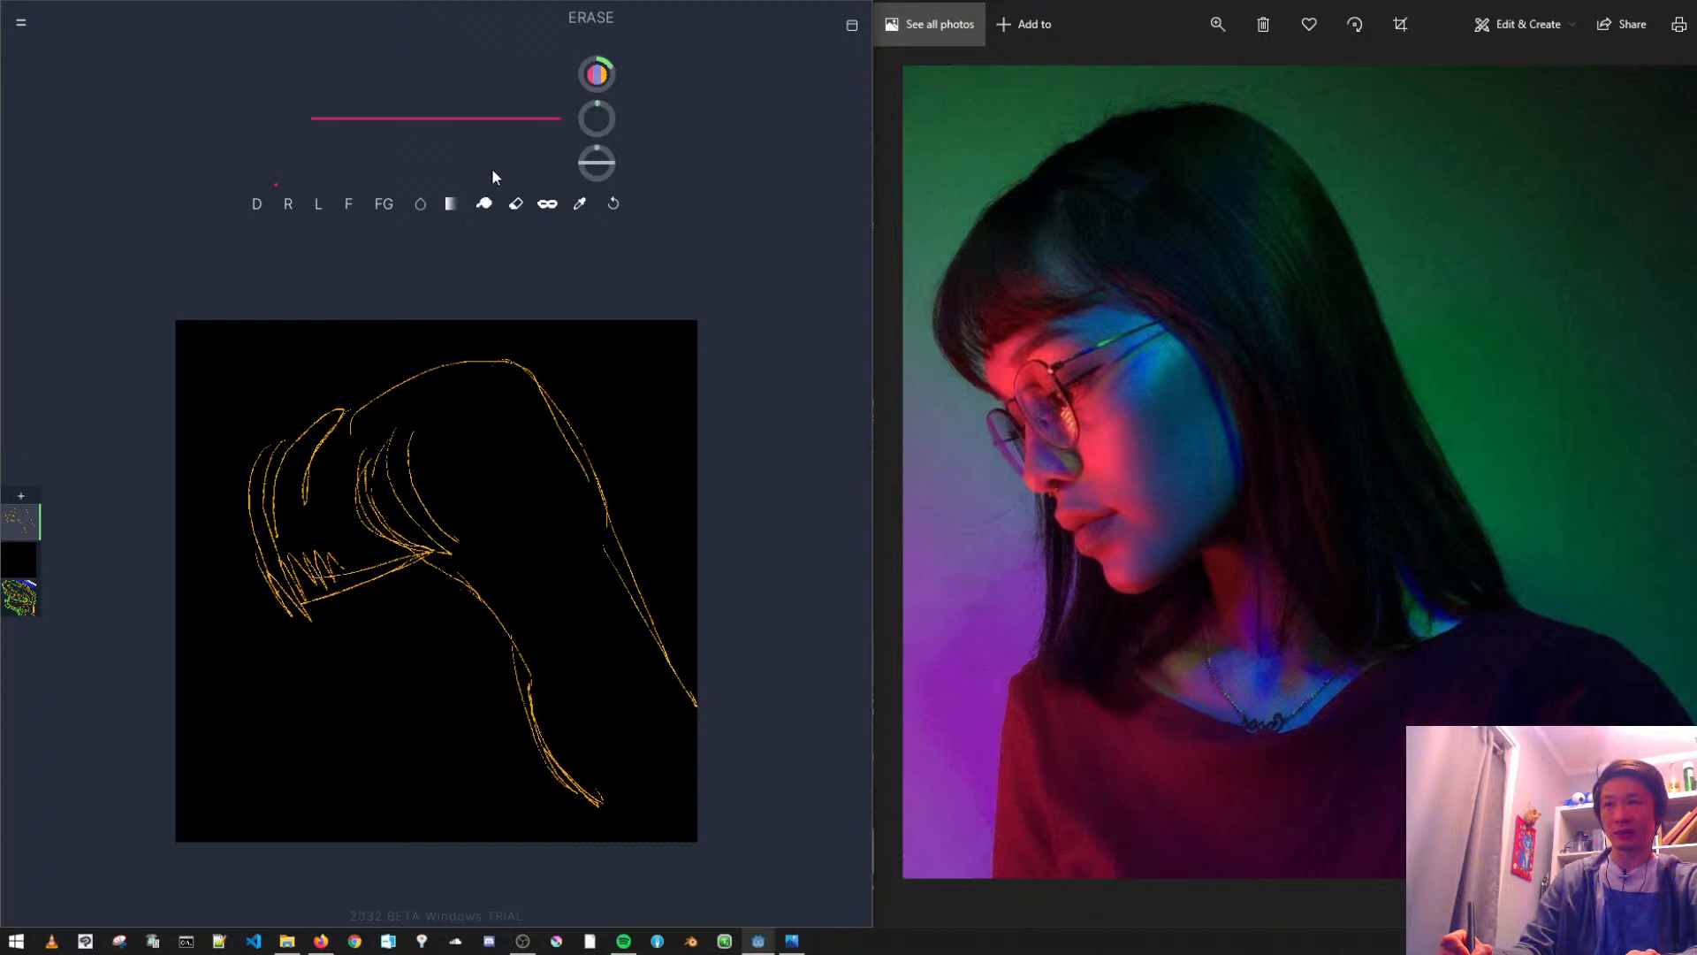
- Scribble zigzag strokes with the Draw brush over the middle and lower part of the portrait sketch
{"action": "left_click", "coordinate": [256, 204]}
{"action": "mouse_move", "coordinate": [355, 610]}
{"action": "left_mouse_down"}
{"action": "mouse_move", "coordinate": [400, 690]}
{"action": "mouse_move", "coordinate": [483, 528]}
{"action": "mouse_move", "coordinate": [519, 584]}
{"action": "mouse_move", "coordinate": [526, 465]}
{"action": "mouse_move", "coordinate": [541, 570]}
{"action": "mouse_move", "coordinate": [469, 548]}
{"action": "mouse_move", "coordinate": [487, 712]}
{"action": "mouse_move", "coordinate": [371, 663]}
{"action": "left_mouse_up"}
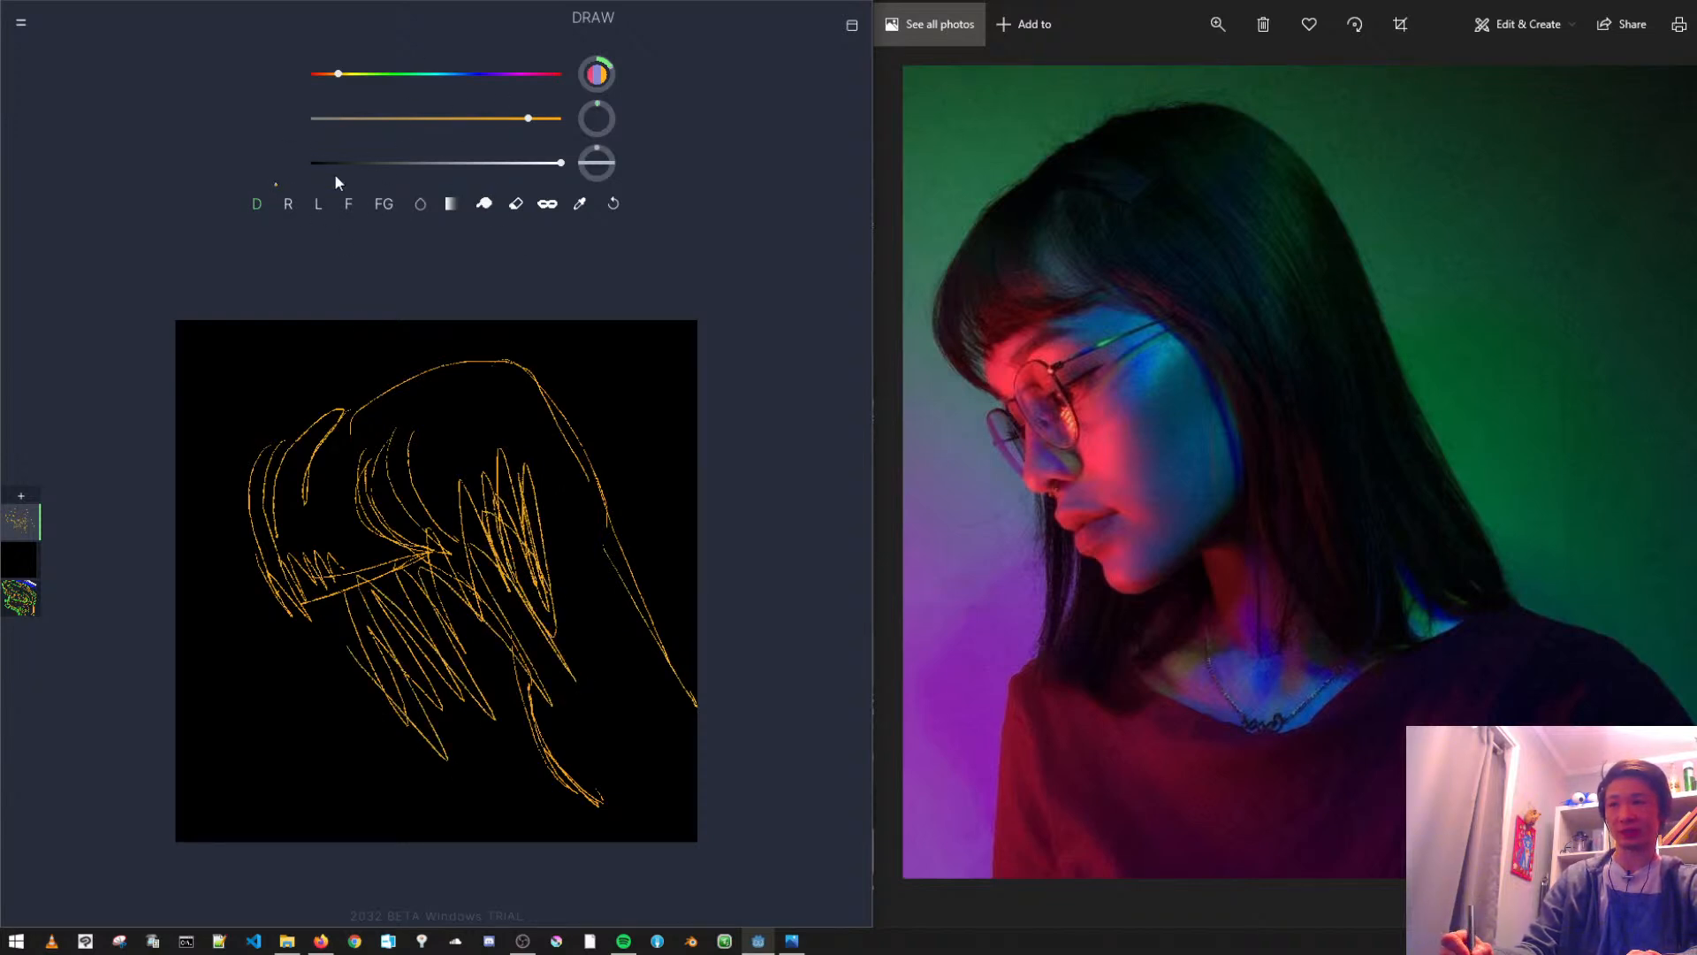
- Try the Erase brush on the fringe, face and central zigzag strokes, undoing each erasure
{"action": "left_click", "coordinate": [515, 206]}
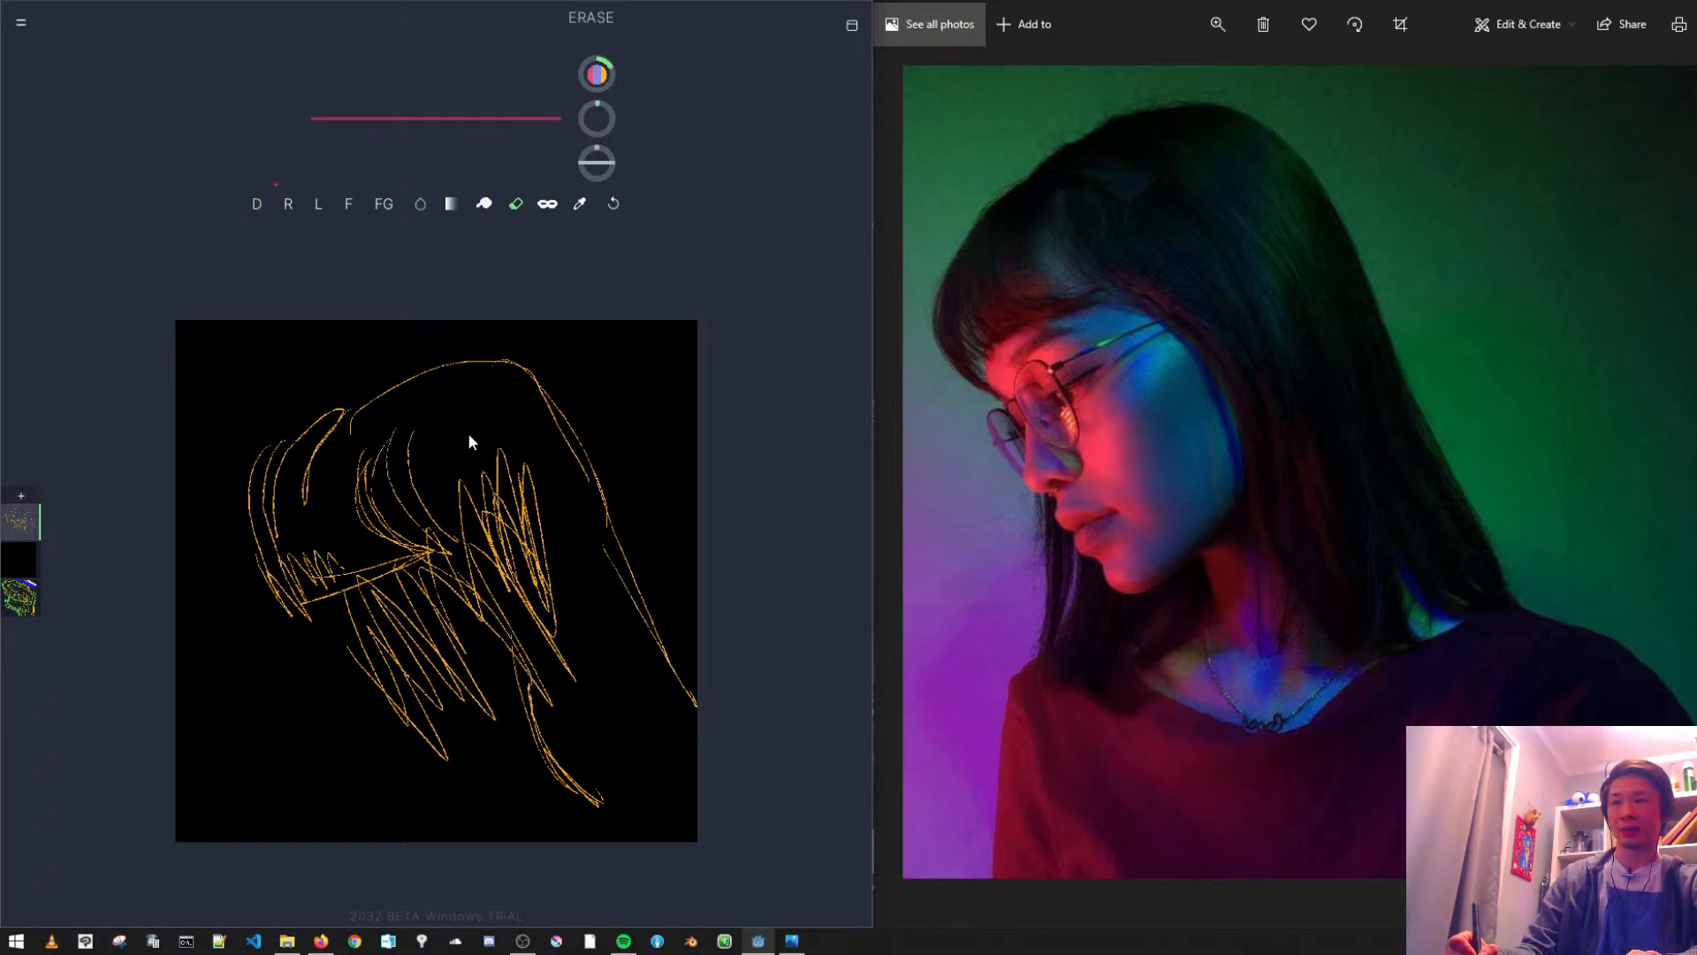
{"action": "mouse_move", "coordinate": [485, 454]}
{"action": "left_mouse_down"}
{"action": "mouse_move", "coordinate": [353, 571]}
{"action": "mouse_move", "coordinate": [553, 664]}
{"action": "mouse_move", "coordinate": [592, 638]}
{"action": "mouse_move", "coordinate": [546, 669]}
{"action": "mouse_move", "coordinate": [315, 453]}
{"action": "left_mouse_up"}
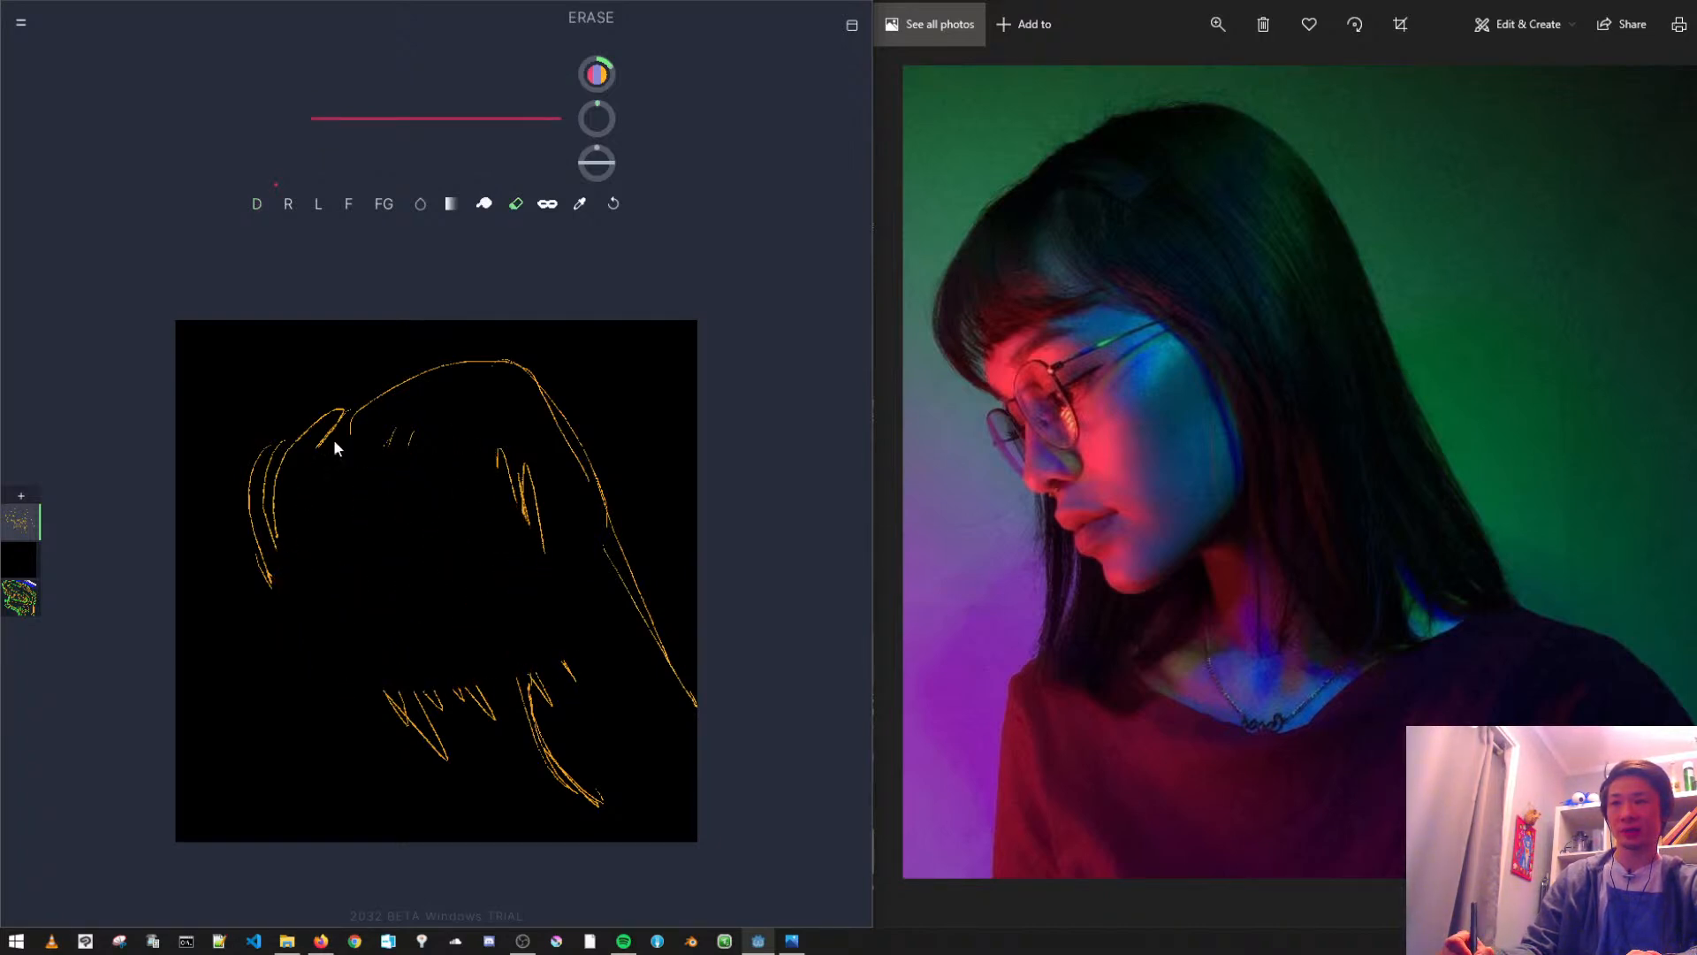
{"action": "mouse_move", "coordinate": [313, 392]}
{"action": "left_mouse_down"}
{"action": "mouse_move", "coordinate": [296, 634]}
{"action": "mouse_move", "coordinate": [253, 556]}
{"action": "mouse_move", "coordinate": [508, 381]}
{"action": "mouse_move", "coordinate": [368, 556]}
{"action": "left_mouse_up"}
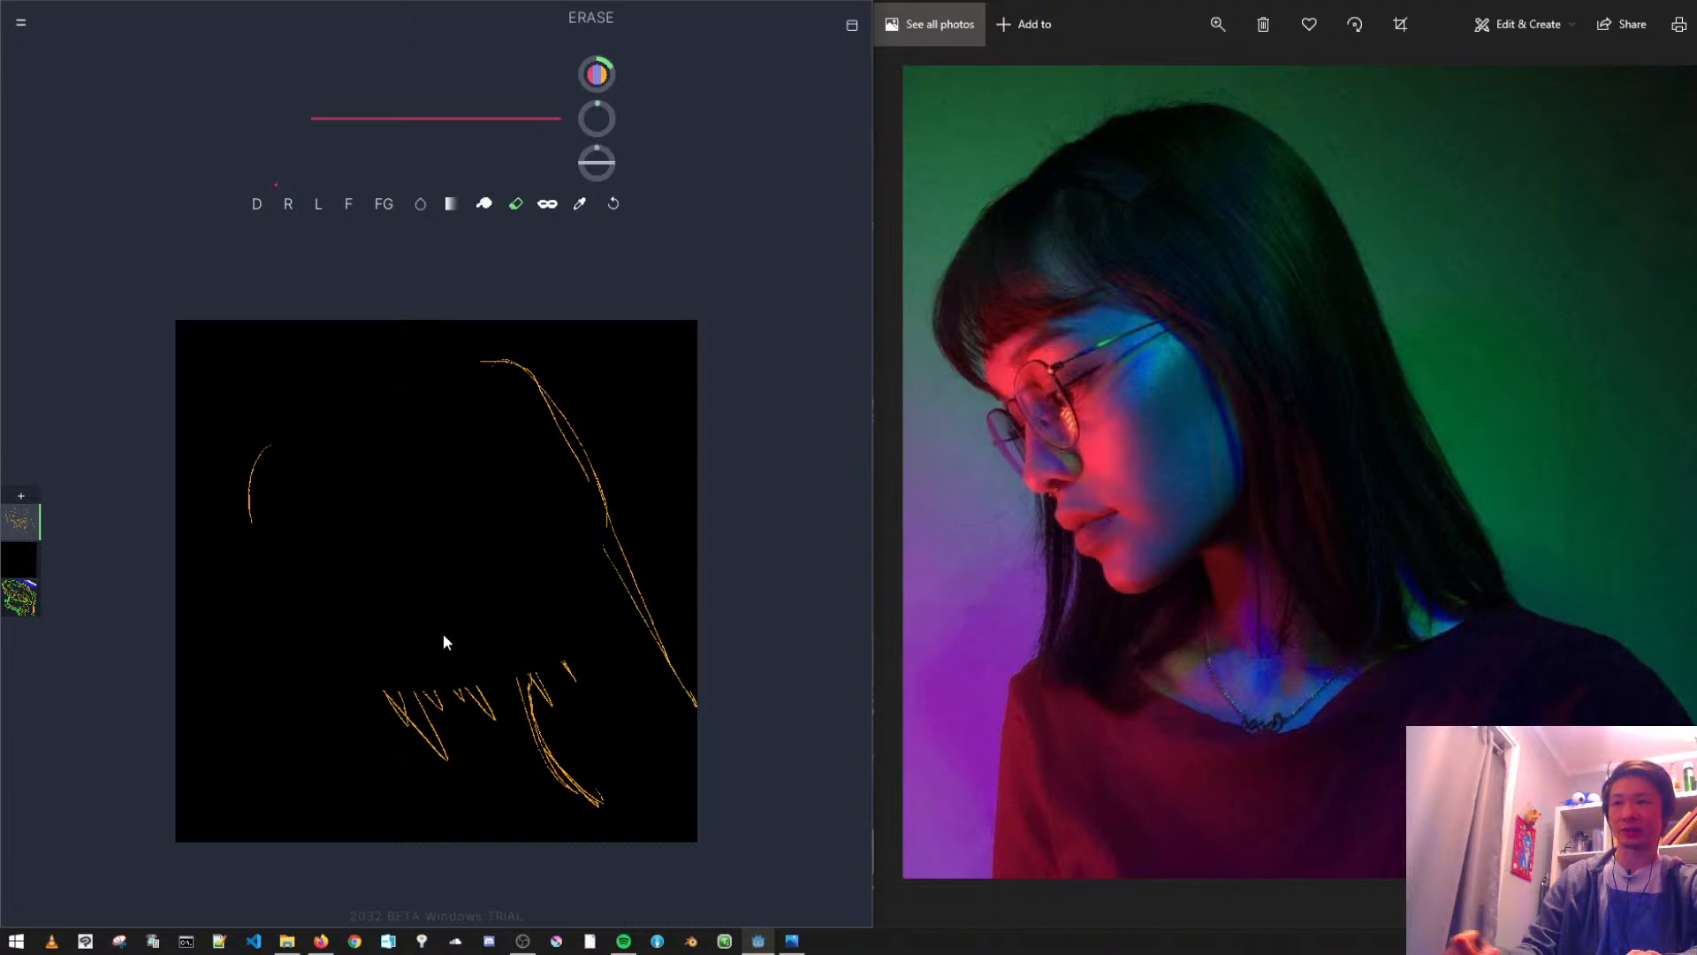
{"action": "key", "text": "ctrl+z"}
{"action": "mouse_move", "coordinate": [336, 497]}
{"action": "left_mouse_down"}
{"action": "mouse_move", "coordinate": [346, 480]}
{"action": "mouse_move", "coordinate": [331, 559]}
{"action": "left_mouse_up"}
{"action": "key", "text": "ctrl+z"}
{"action": "mouse_move", "coordinate": [387, 718]}
{"action": "left_mouse_down"}
{"action": "mouse_move", "coordinate": [557, 616]}
{"action": "mouse_move", "coordinate": [405, 604]}
{"action": "mouse_move", "coordinate": [387, 682]}
{"action": "left_mouse_up"}
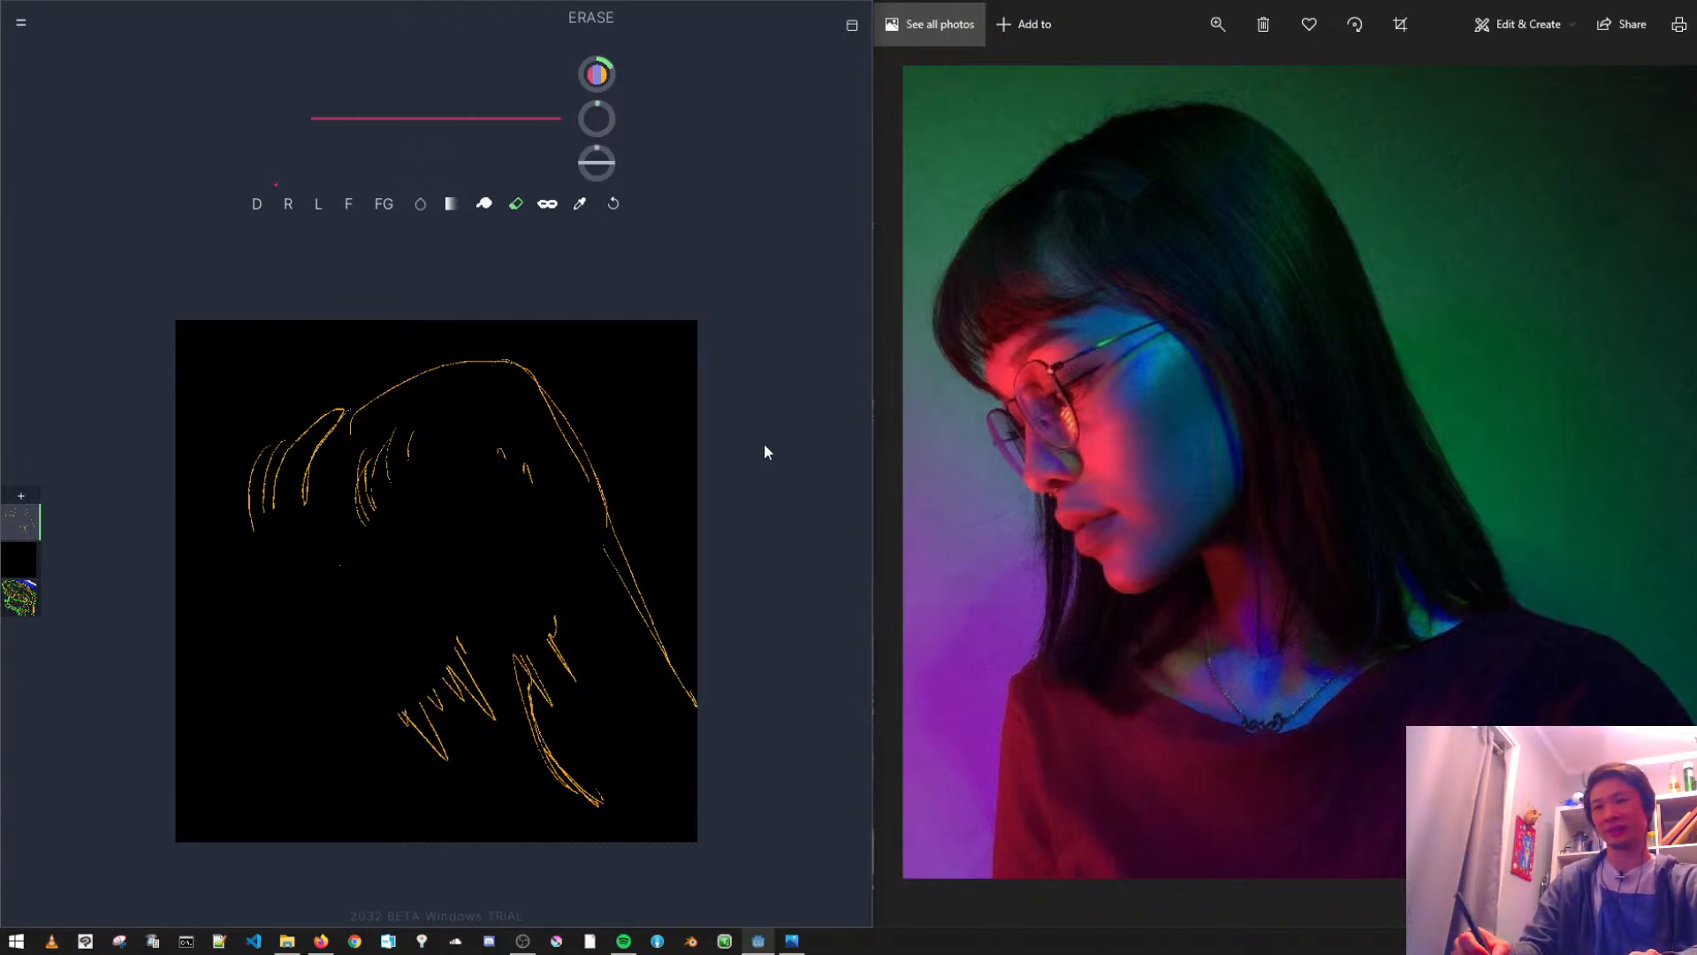
{"action": "key", "text": "ctrl+z"}
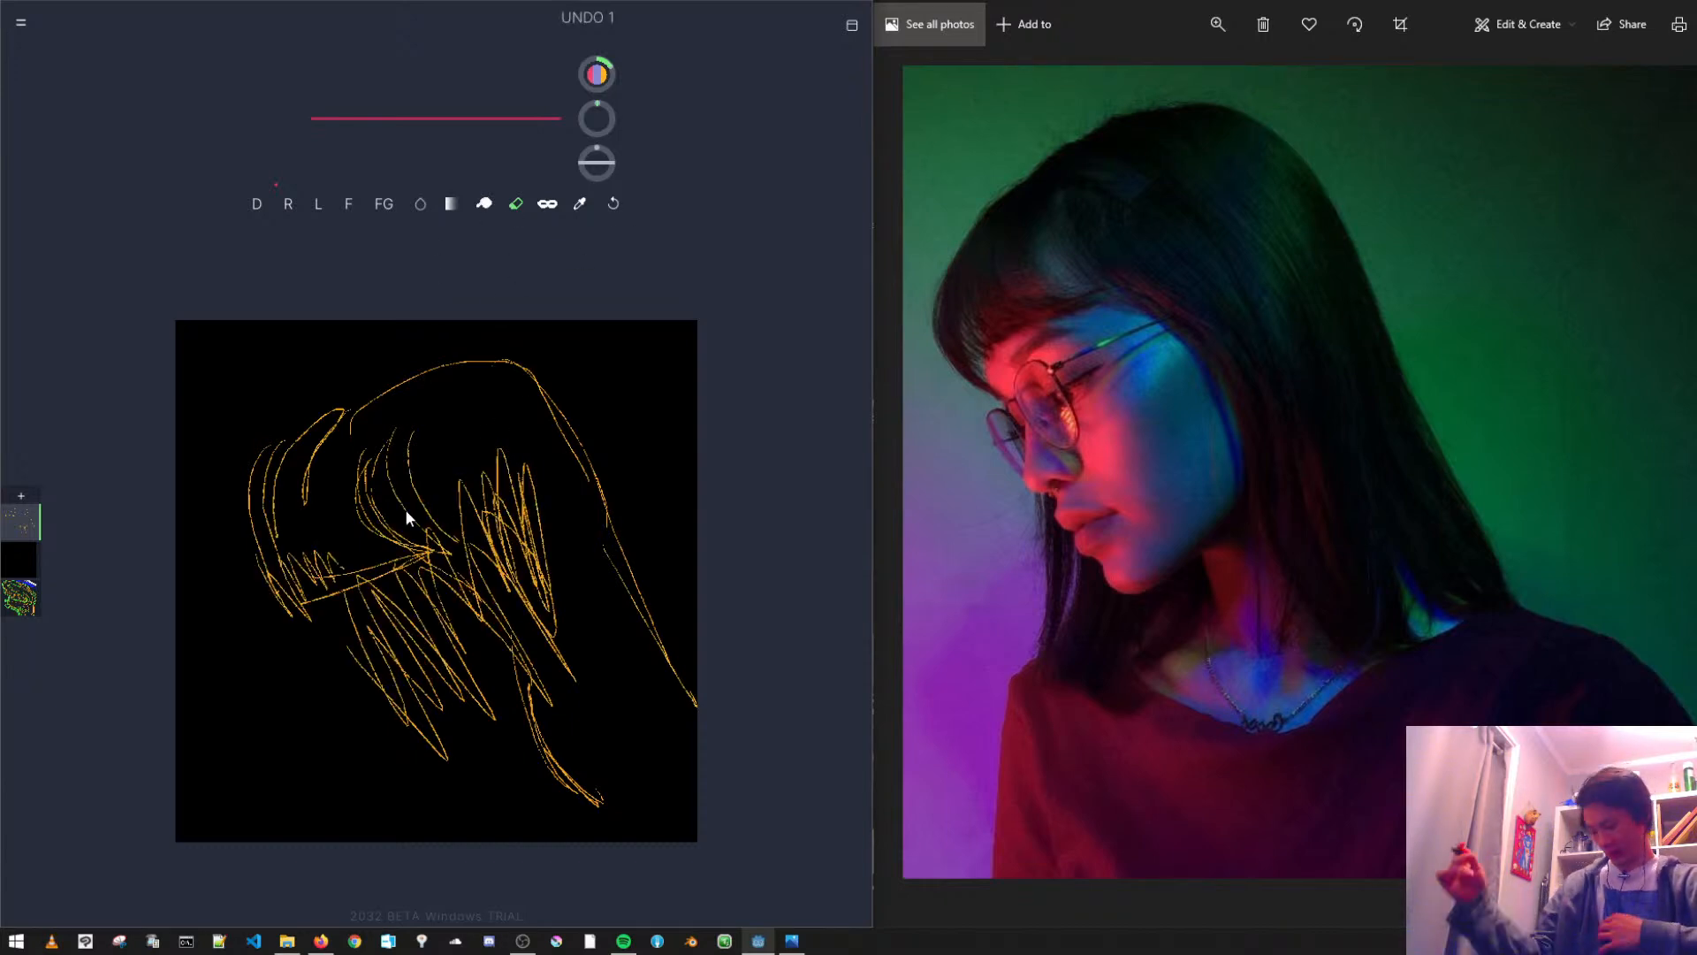
- Select the Smudge brush and set its size to 48
{"action": "left_click", "coordinate": [484, 204]}
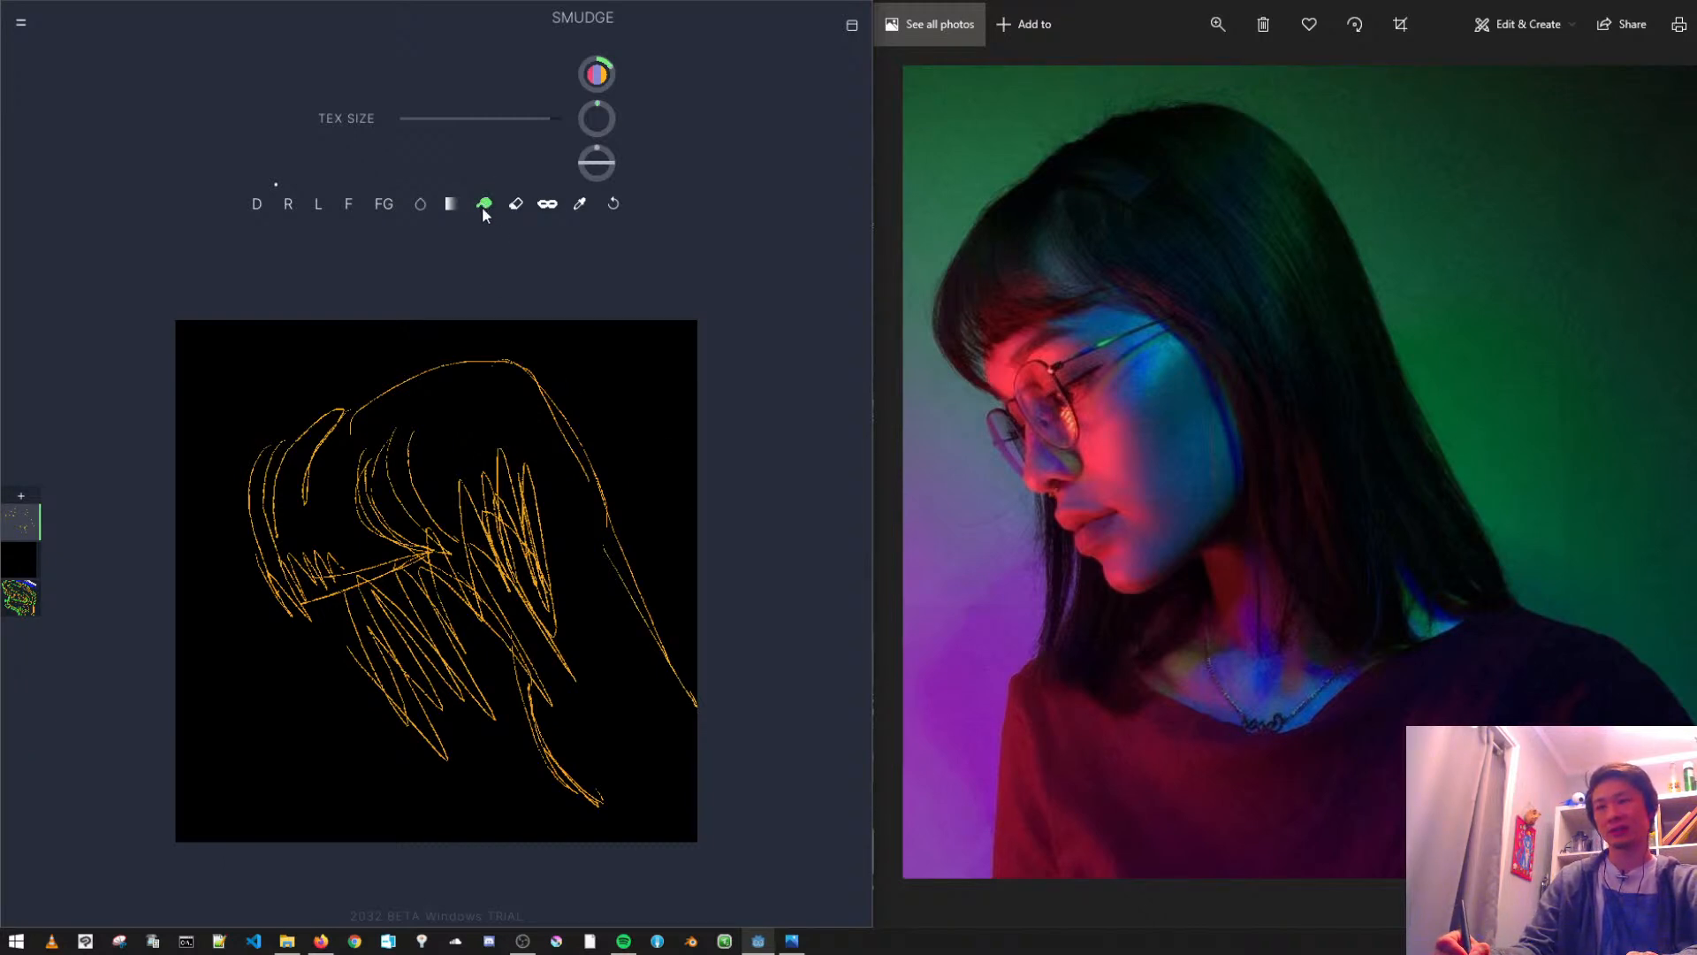
{"action": "left_click_drag", "start_coordinate": [608, 151], "coordinate": [620, 300]}
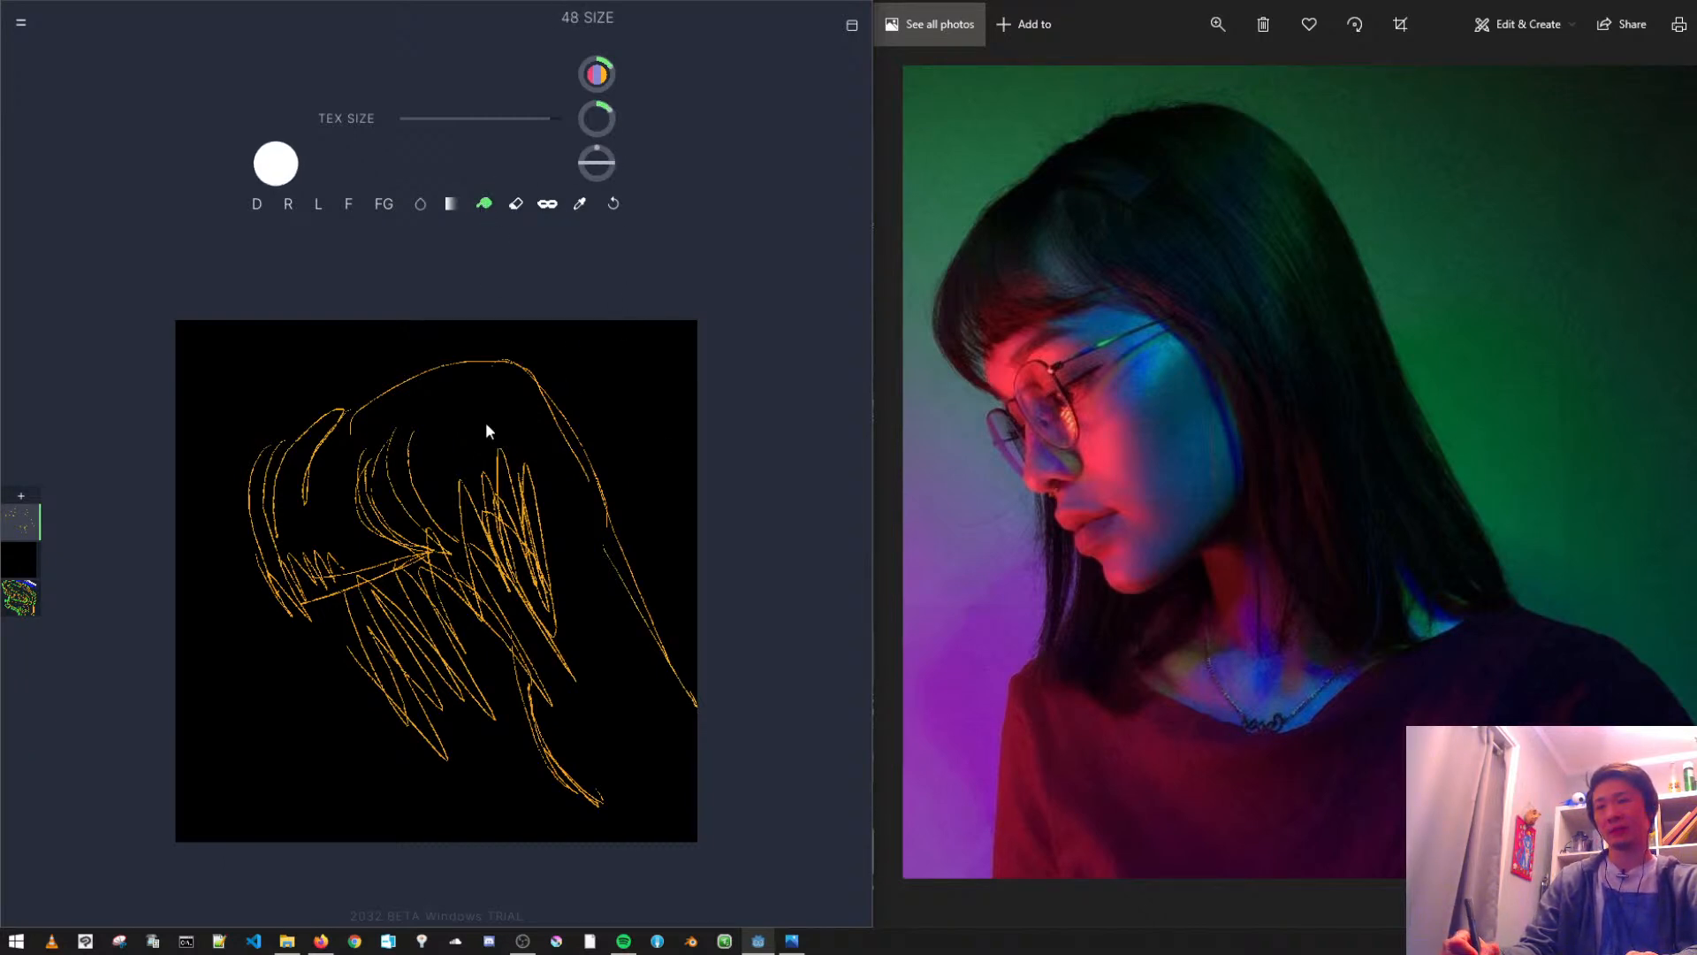
- Move Layer 1, which holds the green and orange outlines, to the top of the layer stack
{"action": "left_click", "coordinate": [26, 601]}
{"action": "left_click", "coordinate": [22, 600]}
{"action": "left_click_drag", "start_coordinate": [69, 516], "coordinate": [291, 524]}
{"action": "left_click", "coordinate": [18, 607]}
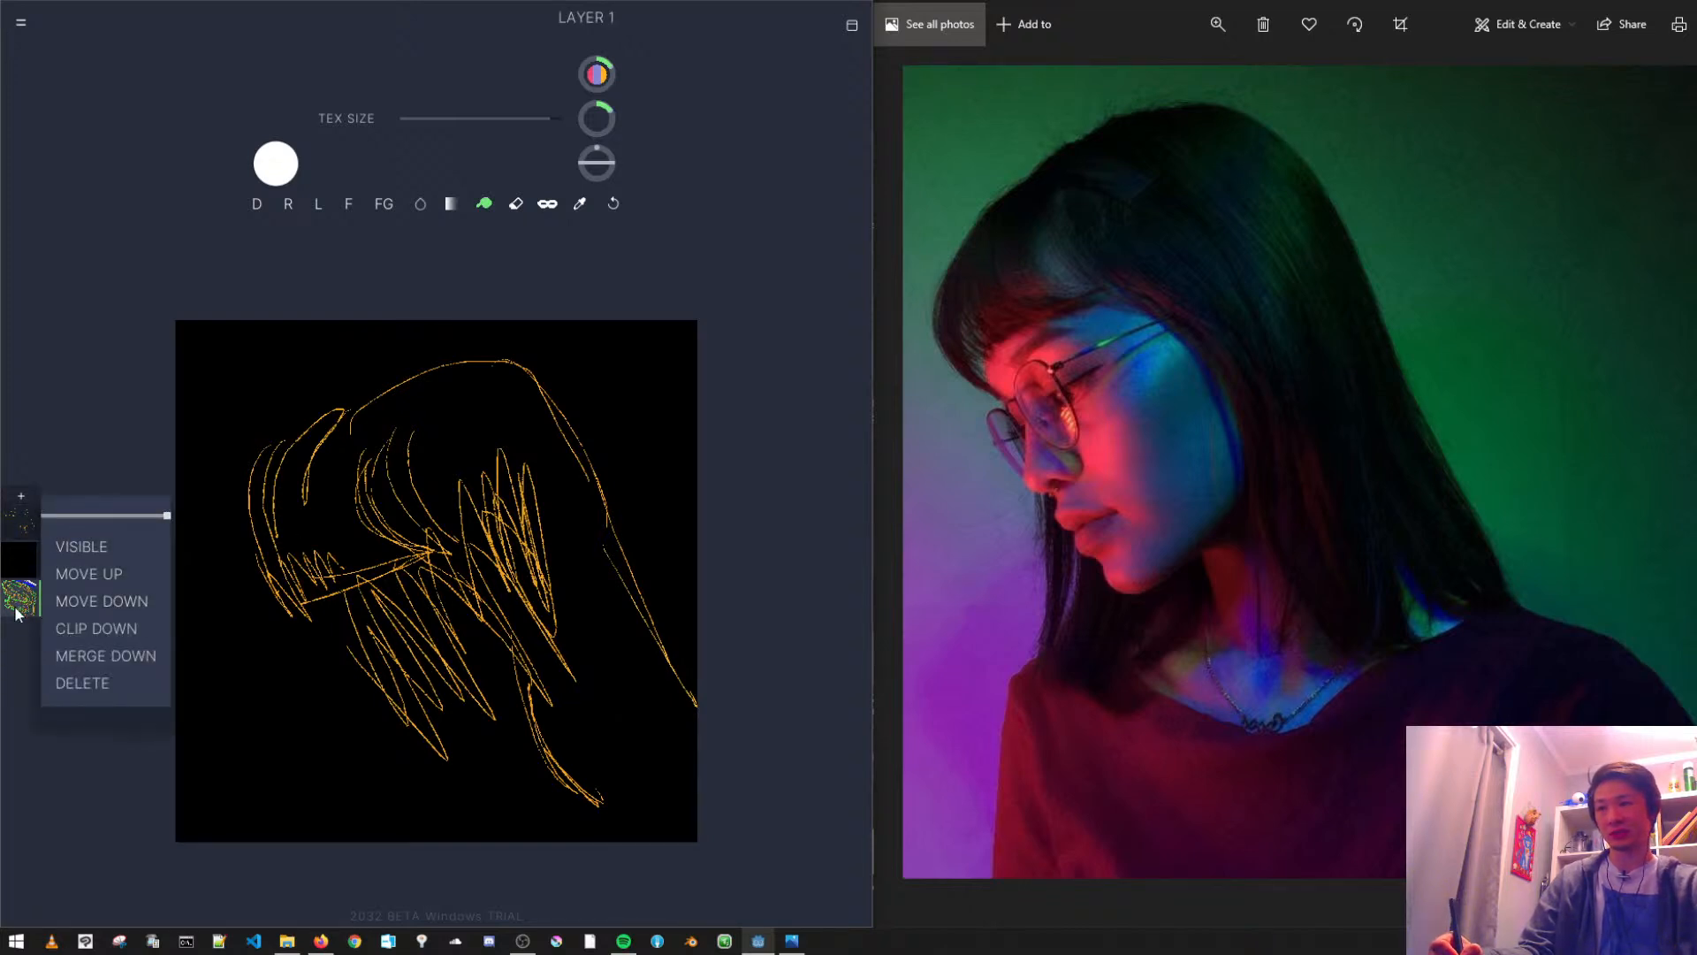
{"action": "key", "text": "Page_Up"}
{"action": "key", "text": "Page_Up"}
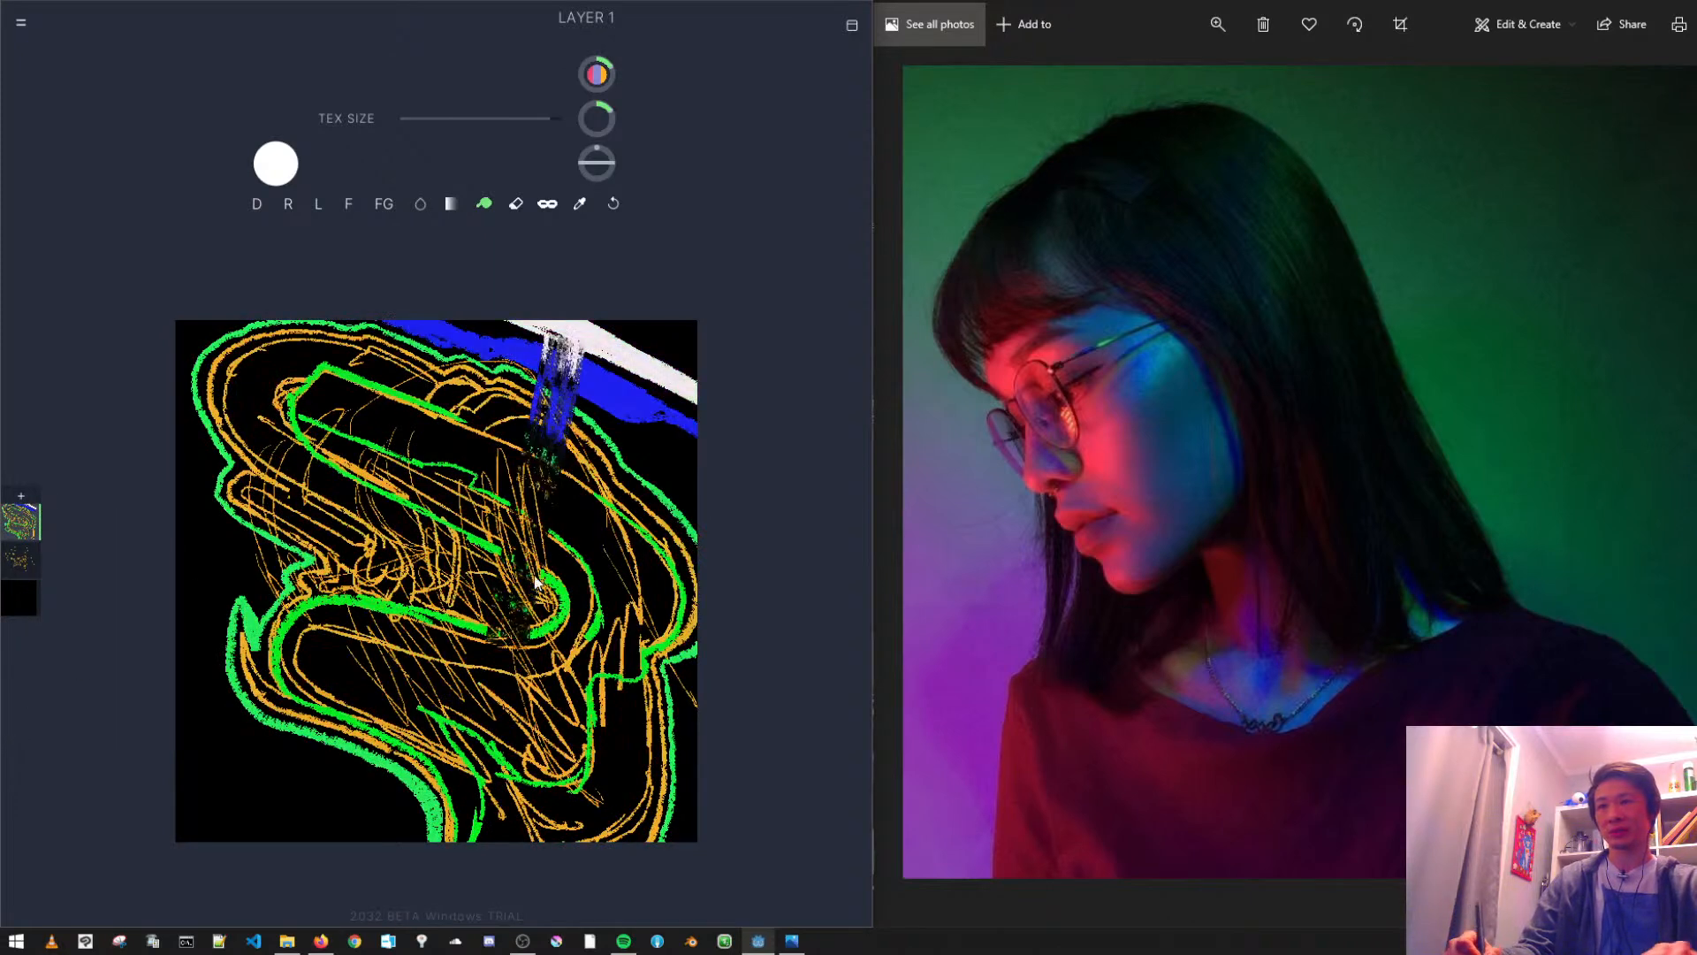
- Enlarge the Smudge brush and try smudging the coloured outlines on Layer 1, undoing the smudge strokes
{"action": "key", "text": "ctrl+z"}
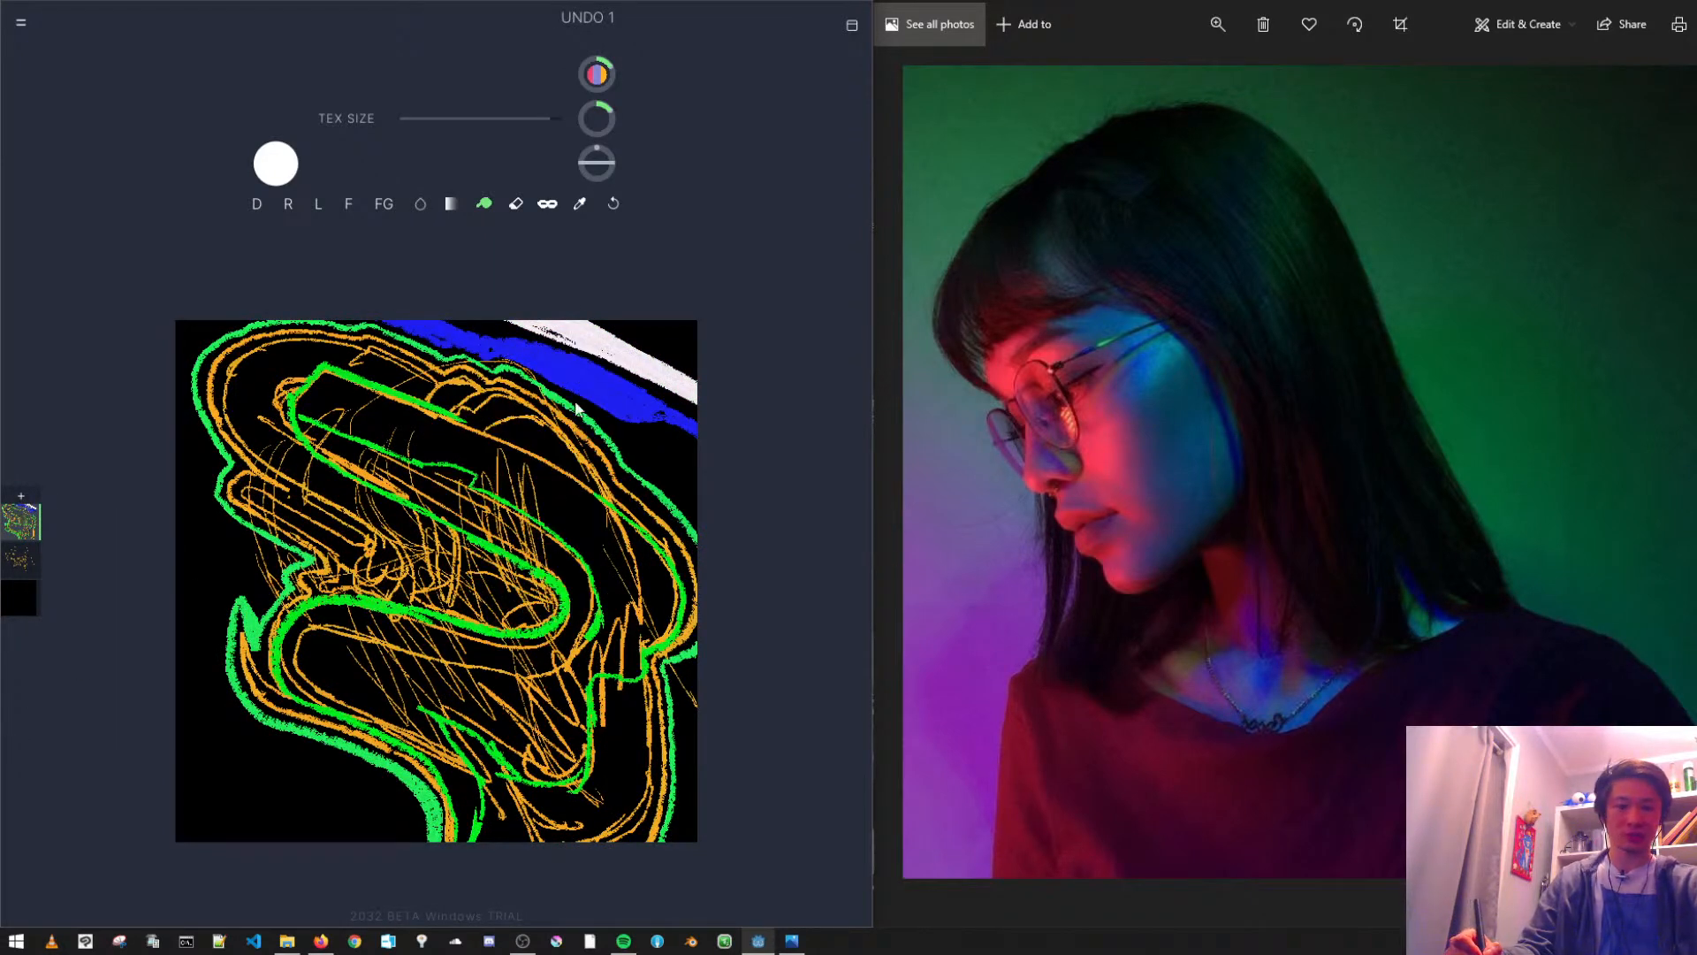
{"action": "left_click_drag", "start_coordinate": [599, 122], "coordinate": [650, 118]}
{"action": "mouse_move", "coordinate": [398, 380]}
{"action": "left_mouse_down"}
{"action": "mouse_move", "coordinate": [460, 376]}
{"action": "mouse_move", "coordinate": [530, 336]}
{"action": "left_mouse_up"}
{"action": "key", "text": "ctrl+z"}
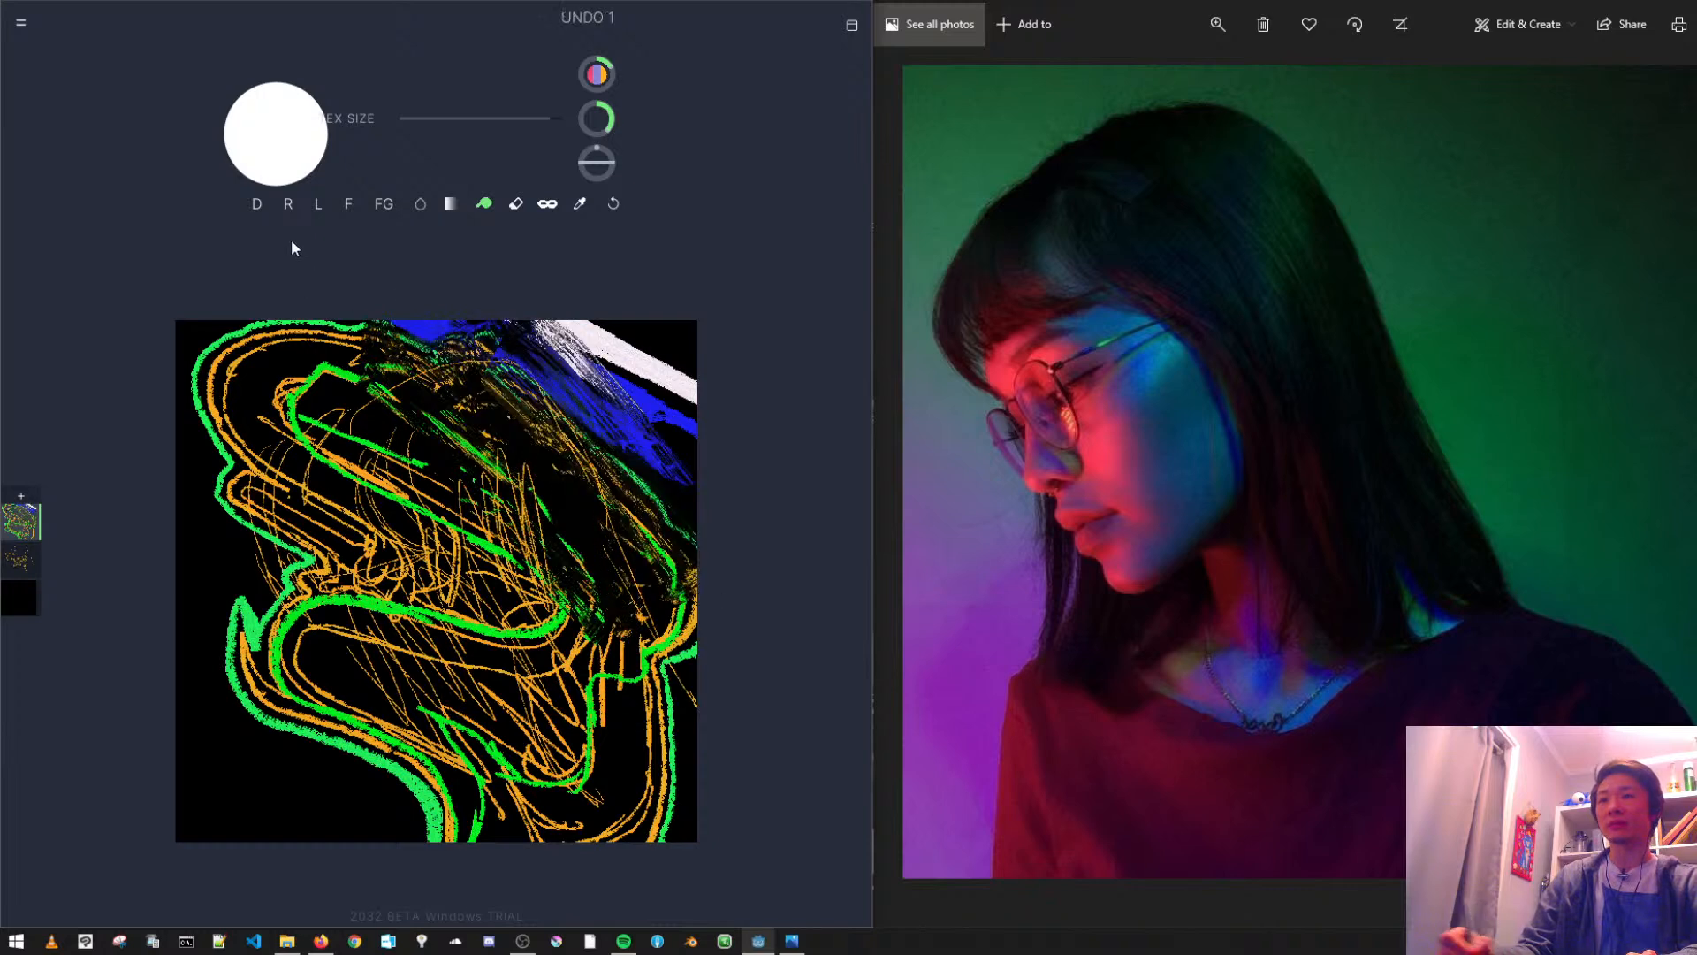
- Paint a broad orange band across the upper part of Layer 1 and fill the area below it with teal strokes
{"action": "left_click", "coordinate": [257, 203]}
{"action": "mouse_move", "coordinate": [332, 363]}
{"action": "left_mouse_down"}
{"action": "mouse_move", "coordinate": [495, 415]}
{"action": "mouse_move", "coordinate": [298, 327]}
{"action": "mouse_move", "coordinate": [650, 619]}
{"action": "mouse_move", "coordinate": [293, 415]}
{"action": "left_mouse_up"}
{"action": "left_click", "coordinate": [425, 75]}
{"action": "mouse_move", "coordinate": [342, 491]}
{"action": "left_mouse_down"}
{"action": "mouse_move", "coordinate": [705, 731]}
{"action": "mouse_move", "coordinate": [227, 701]}
{"action": "mouse_move", "coordinate": [666, 872]}
{"action": "mouse_move", "coordinate": [681, 658]}
{"action": "left_mouse_up"}
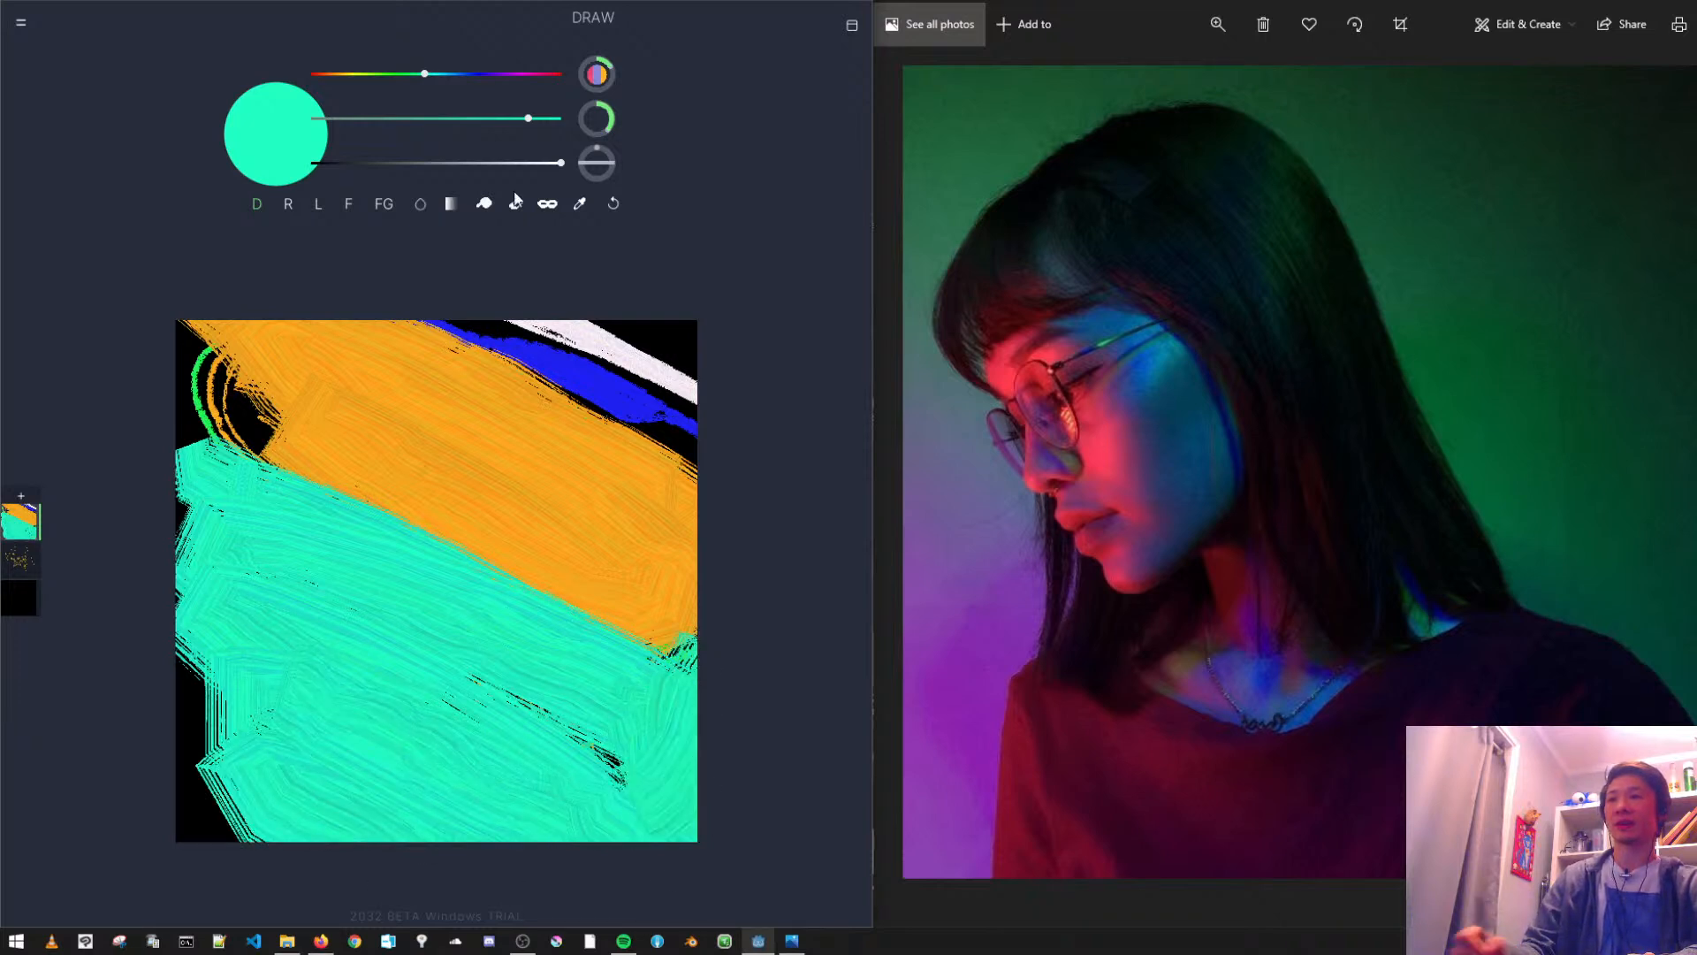
- Select the Smudge brush and smear the orange band into the teal area on Layer 1, undoing the last stroke
{"action": "left_click", "coordinate": [487, 205]}
{"action": "mouse_move", "coordinate": [440, 518]}
{"action": "left_mouse_down"}
{"action": "mouse_move", "coordinate": [477, 712]}
{"action": "mouse_move", "coordinate": [528, 417]}
{"action": "mouse_move", "coordinate": [564, 608]}
{"action": "mouse_move", "coordinate": [540, 371]}
{"action": "mouse_move", "coordinate": [694, 469]}
{"action": "left_mouse_up"}
{"action": "mouse_move", "coordinate": [469, 408]}
{"action": "left_mouse_down"}
{"action": "mouse_move", "coordinate": [458, 358]}
{"action": "mouse_move", "coordinate": [644, 433]}
{"action": "mouse_move", "coordinate": [401, 364]}
{"action": "mouse_move", "coordinate": [543, 363]}
{"action": "mouse_move", "coordinate": [298, 329]}
{"action": "mouse_move", "coordinate": [243, 343]}
{"action": "mouse_move", "coordinate": [321, 498]}
{"action": "mouse_move", "coordinate": [265, 486]}
{"action": "mouse_move", "coordinate": [265, 506]}
{"action": "mouse_move", "coordinate": [305, 425]}
{"action": "mouse_move", "coordinate": [278, 427]}
{"action": "mouse_move", "coordinate": [227, 532]}
{"action": "mouse_move", "coordinate": [333, 534]}
{"action": "mouse_move", "coordinate": [282, 494]}
{"action": "mouse_move", "coordinate": [335, 530]}
{"action": "mouse_move", "coordinate": [157, 365]}
{"action": "mouse_move", "coordinate": [350, 533]}
{"action": "mouse_move", "coordinate": [277, 472]}
{"action": "mouse_move", "coordinate": [108, 382]}
{"action": "mouse_move", "coordinate": [322, 483]}
{"action": "mouse_move", "coordinate": [77, 198]}
{"action": "left_mouse_up"}
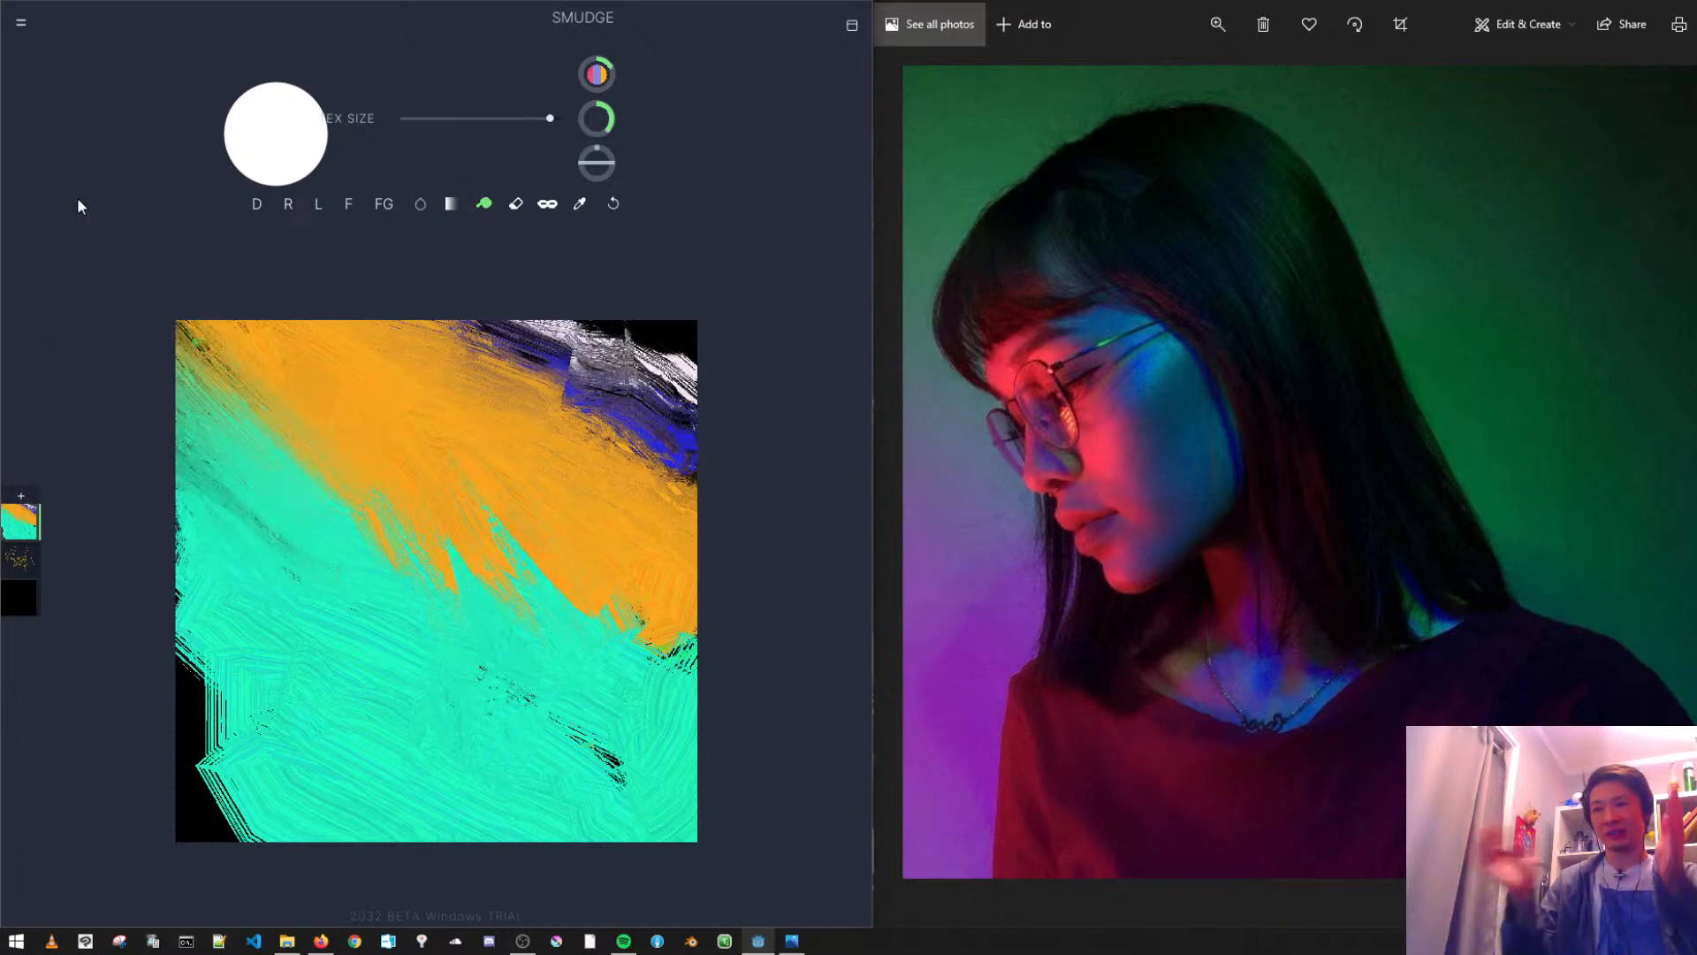
{"action": "mouse_move", "coordinate": [432, 521]}
{"action": "left_mouse_down"}
{"action": "mouse_move", "coordinate": [489, 543]}
{"action": "mouse_move", "coordinate": [460, 504]}
{"action": "mouse_move", "coordinate": [571, 552]}
{"action": "mouse_move", "coordinate": [724, 786]}
{"action": "mouse_move", "coordinate": [699, 799]}
{"action": "mouse_move", "coordinate": [621, 634]}
{"action": "mouse_move", "coordinate": [529, 710]}
{"action": "left_mouse_up"}
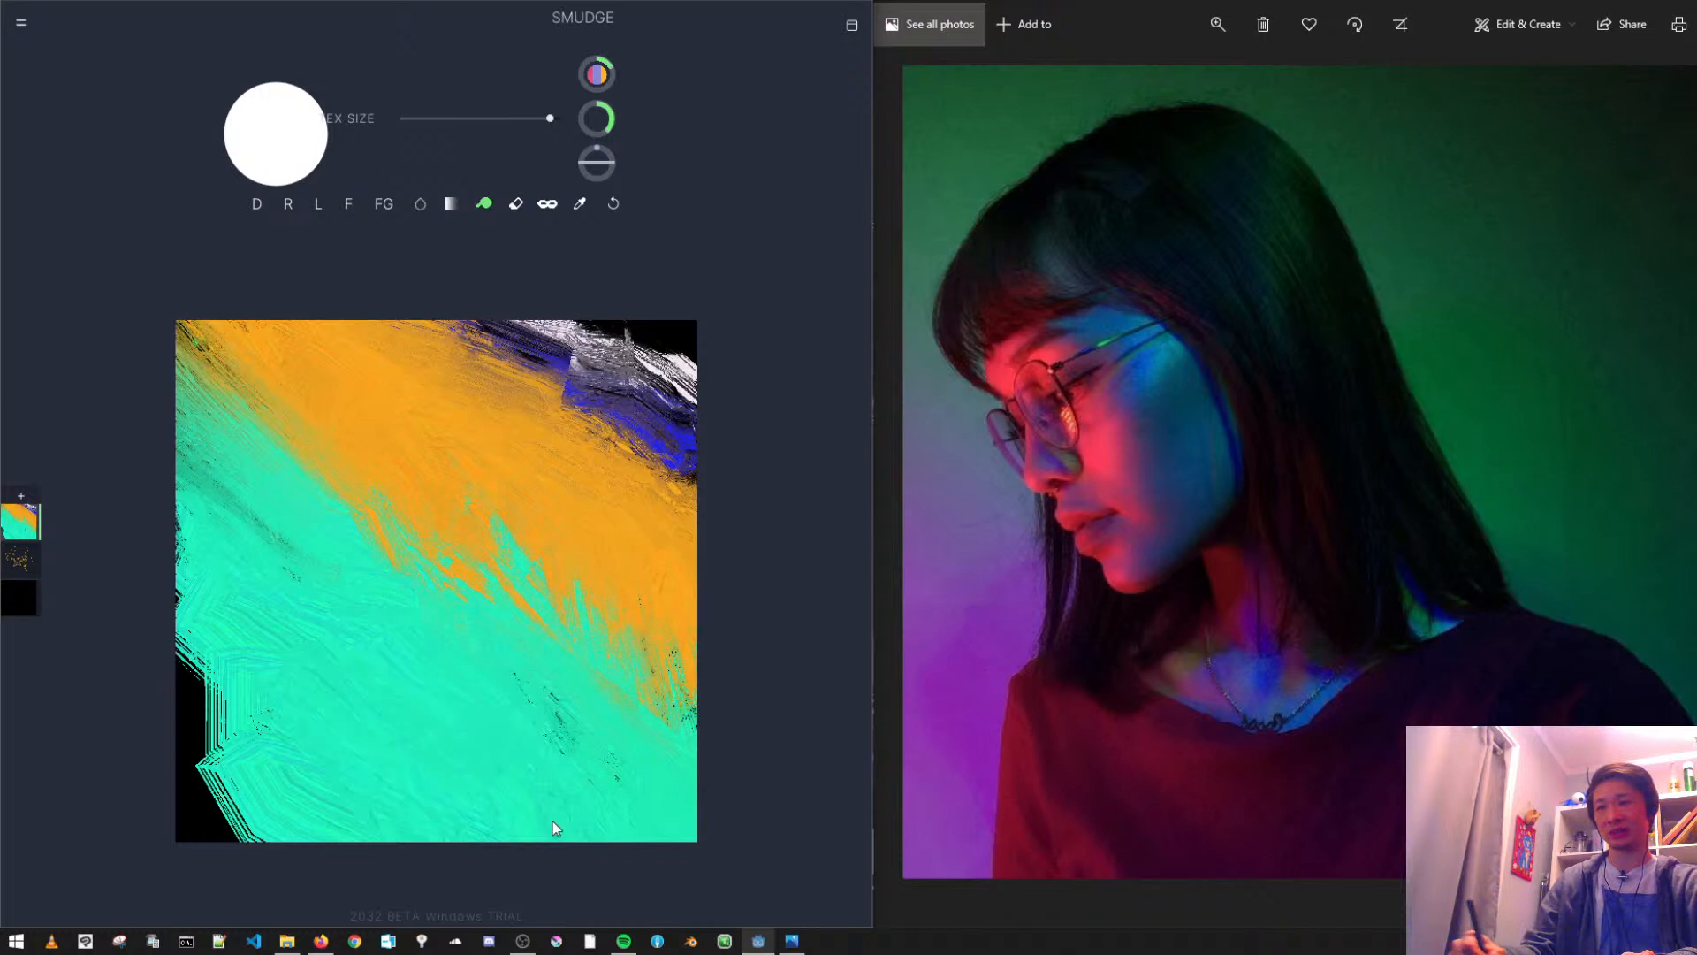
{"action": "key", "text": "ctrl+z"}
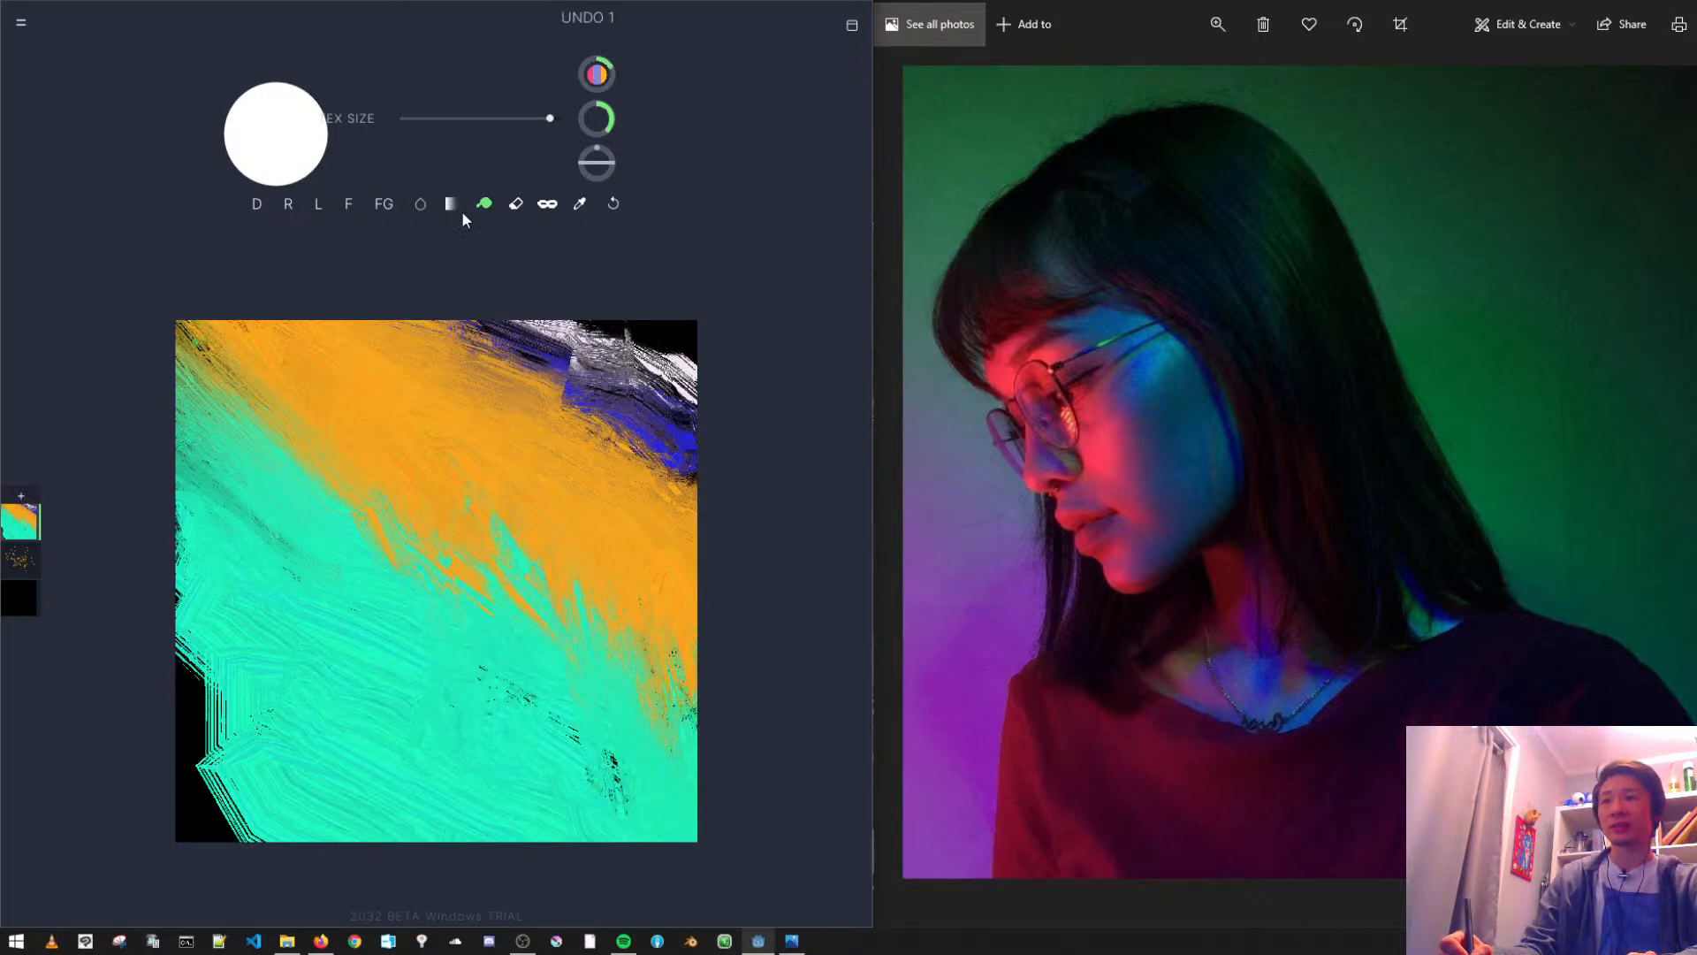
- Select the Mix brush and, after undoing the test strokes, blend the orange into the teal with long, roughly vertical gradient strokes
{"action": "left_click", "coordinate": [456, 212]}
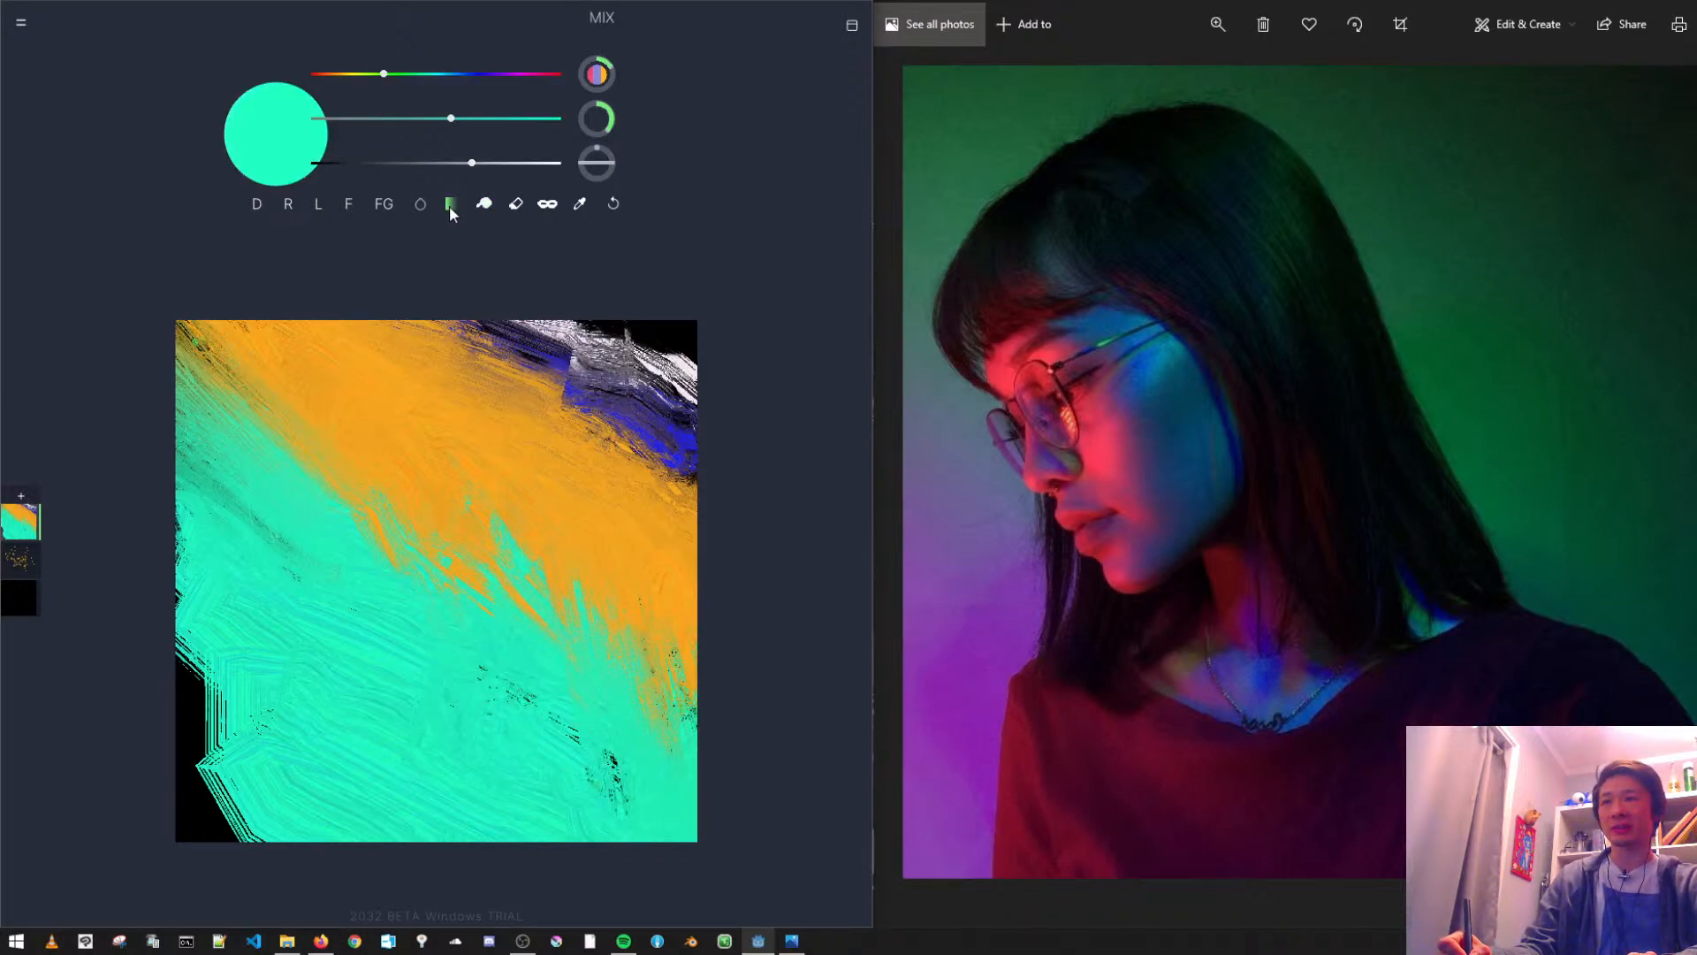
{"action": "mouse_move", "coordinate": [358, 389]}
{"action": "left_mouse_down"}
{"action": "mouse_move", "coordinate": [322, 675]}
{"action": "mouse_move", "coordinate": [348, 750]}
{"action": "left_mouse_up"}
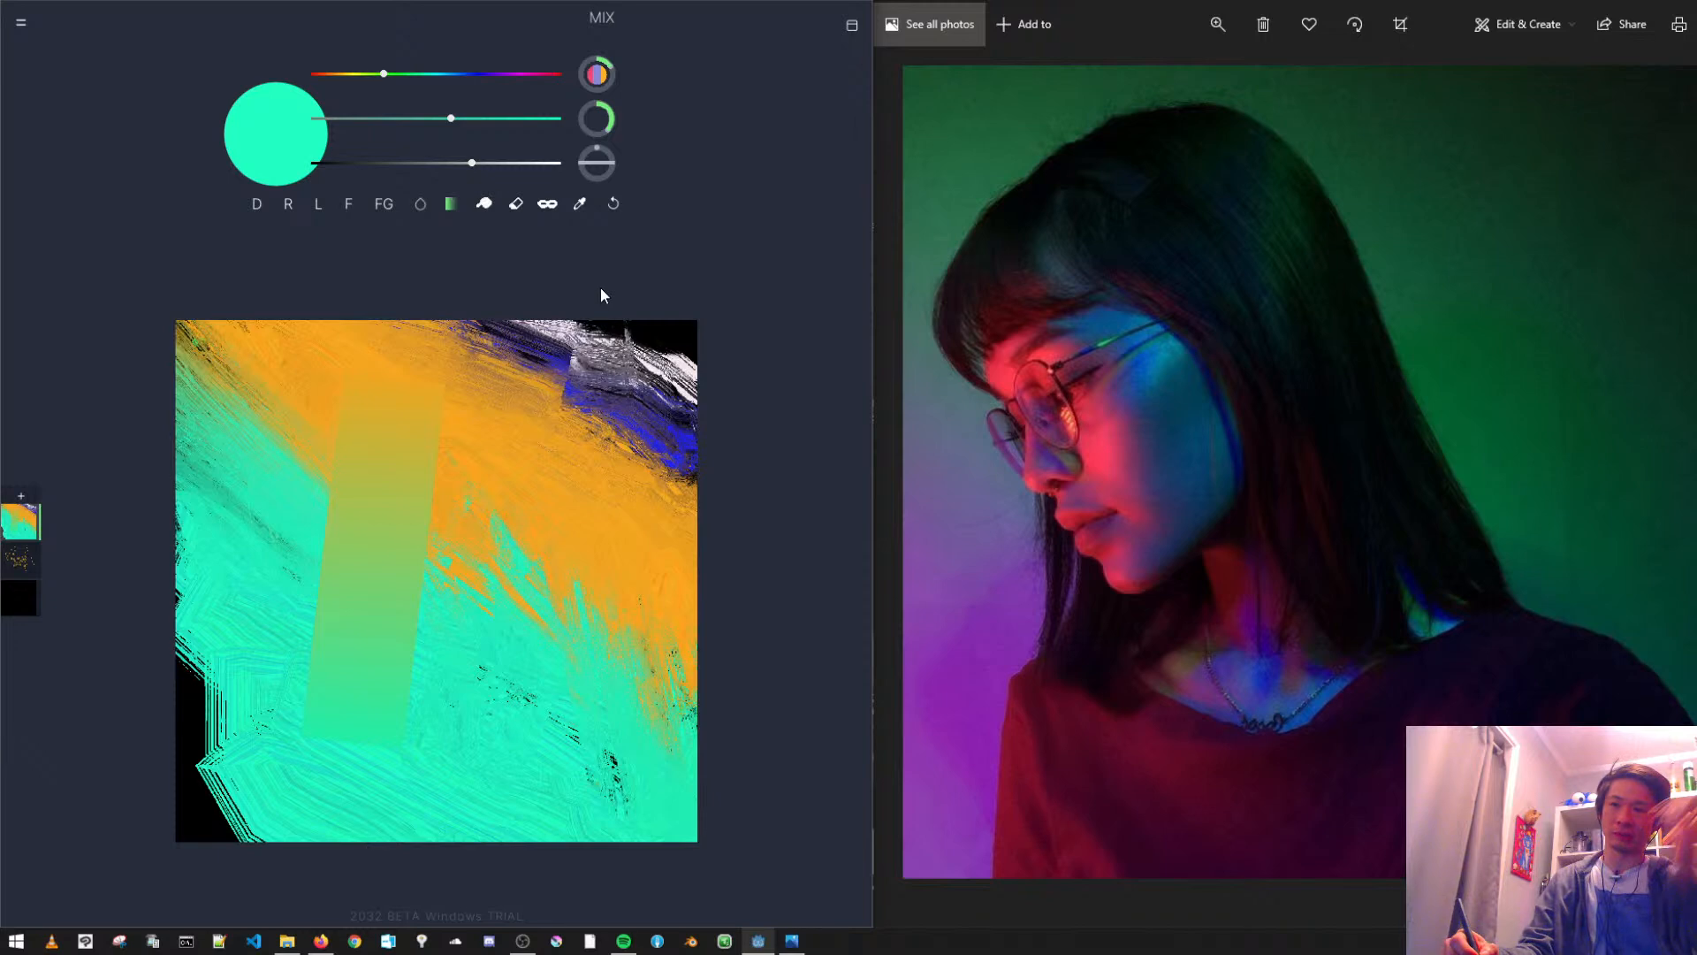
{"action": "key", "text": "ctrl+z"}
{"action": "left_click_drag", "start_coordinate": [577, 510], "coordinate": [534, 811]}
{"action": "key", "text": "ctrl+z"}
{"action": "mouse_move", "coordinate": [358, 418]}
{"action": "left_mouse_down"}
{"action": "mouse_move", "coordinate": [246, 628]}
{"action": "mouse_move", "coordinate": [316, 649]}
{"action": "mouse_move", "coordinate": [302, 709]}
{"action": "left_mouse_up"}
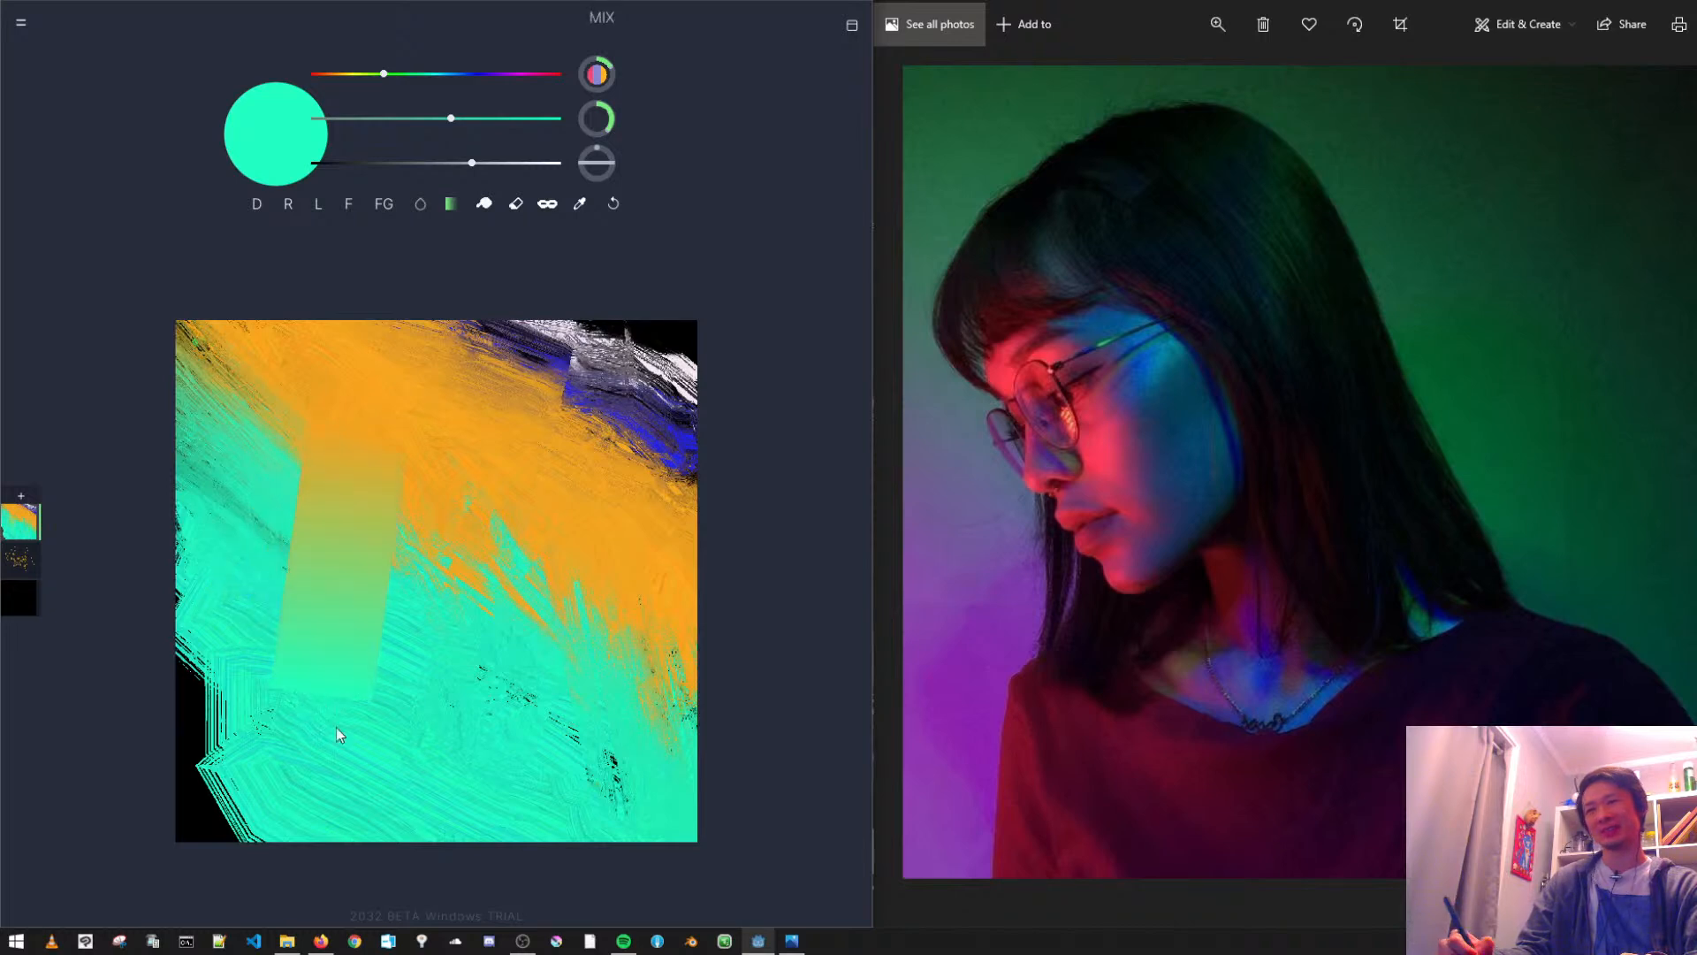
{"action": "mouse_move", "coordinate": [378, 750]}
{"action": "left_mouse_down"}
{"action": "mouse_move", "coordinate": [449, 477]}
{"action": "mouse_move", "coordinate": [440, 411]}
{"action": "left_mouse_up"}
{"action": "left_click_drag", "start_coordinate": [444, 807], "coordinate": [580, 453]}
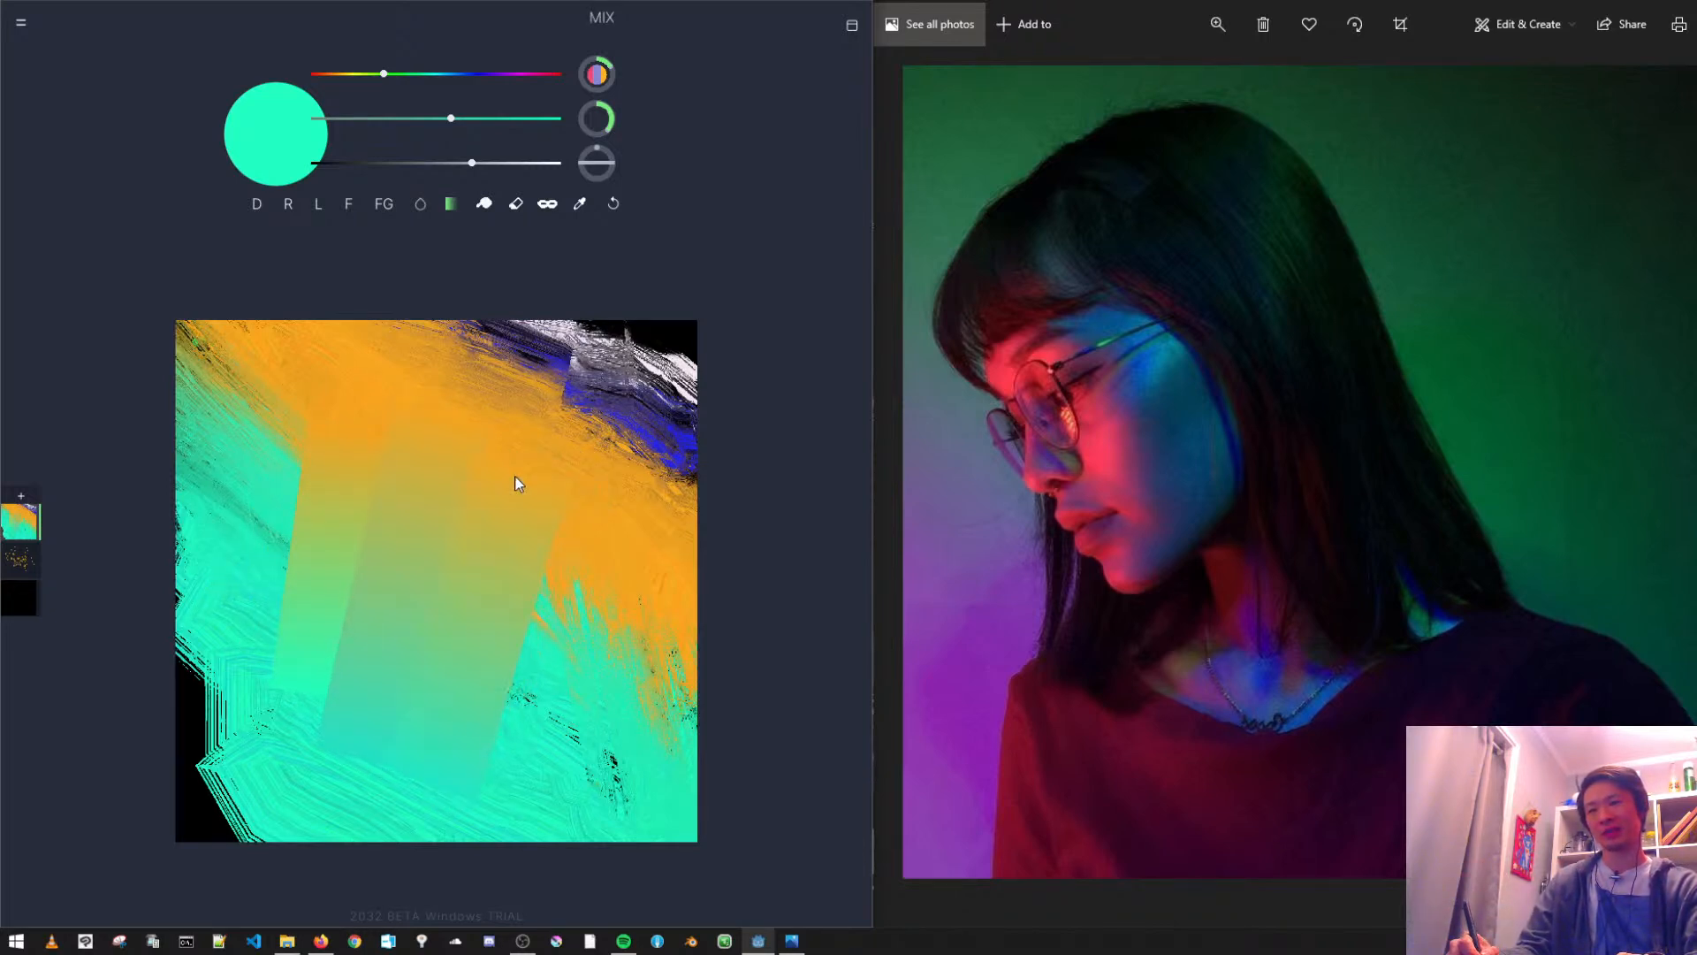
{"action": "left_click_drag", "start_coordinate": [609, 792], "coordinate": [652, 534]}
{"action": "left_click_drag", "start_coordinate": [651, 807], "coordinate": [596, 469]}
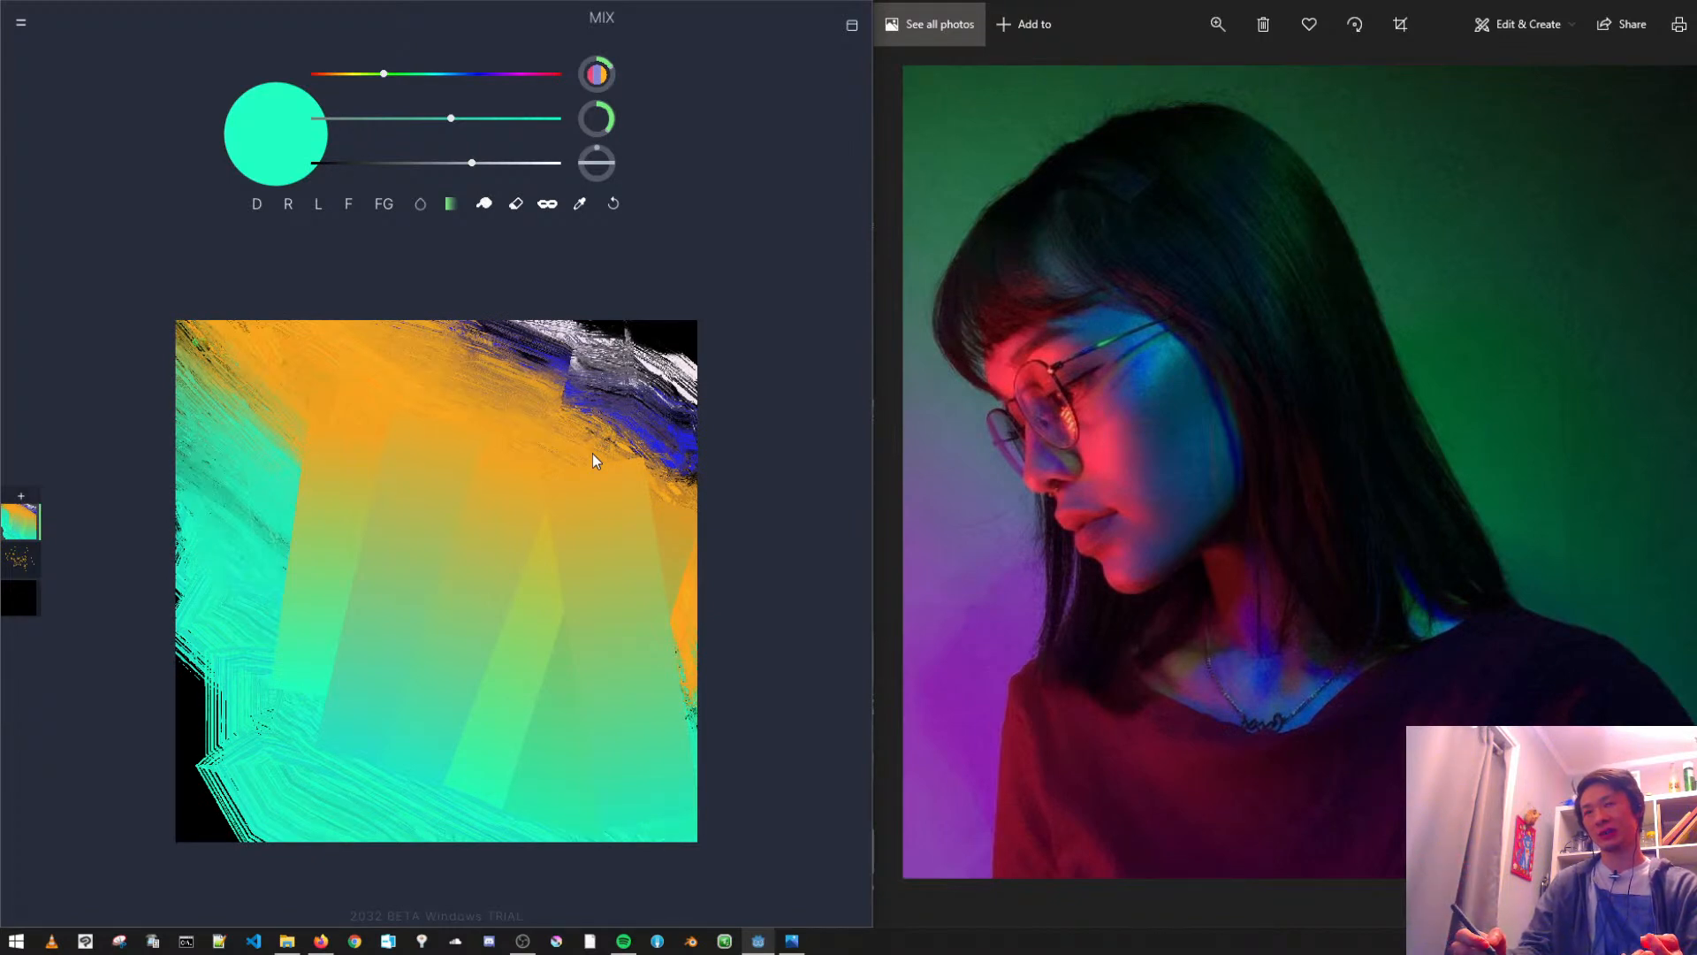
- Try a different texture on the Mix brush with one long stroke down the canvas, and undo it
{"action": "left_click", "coordinate": [451, 205]}
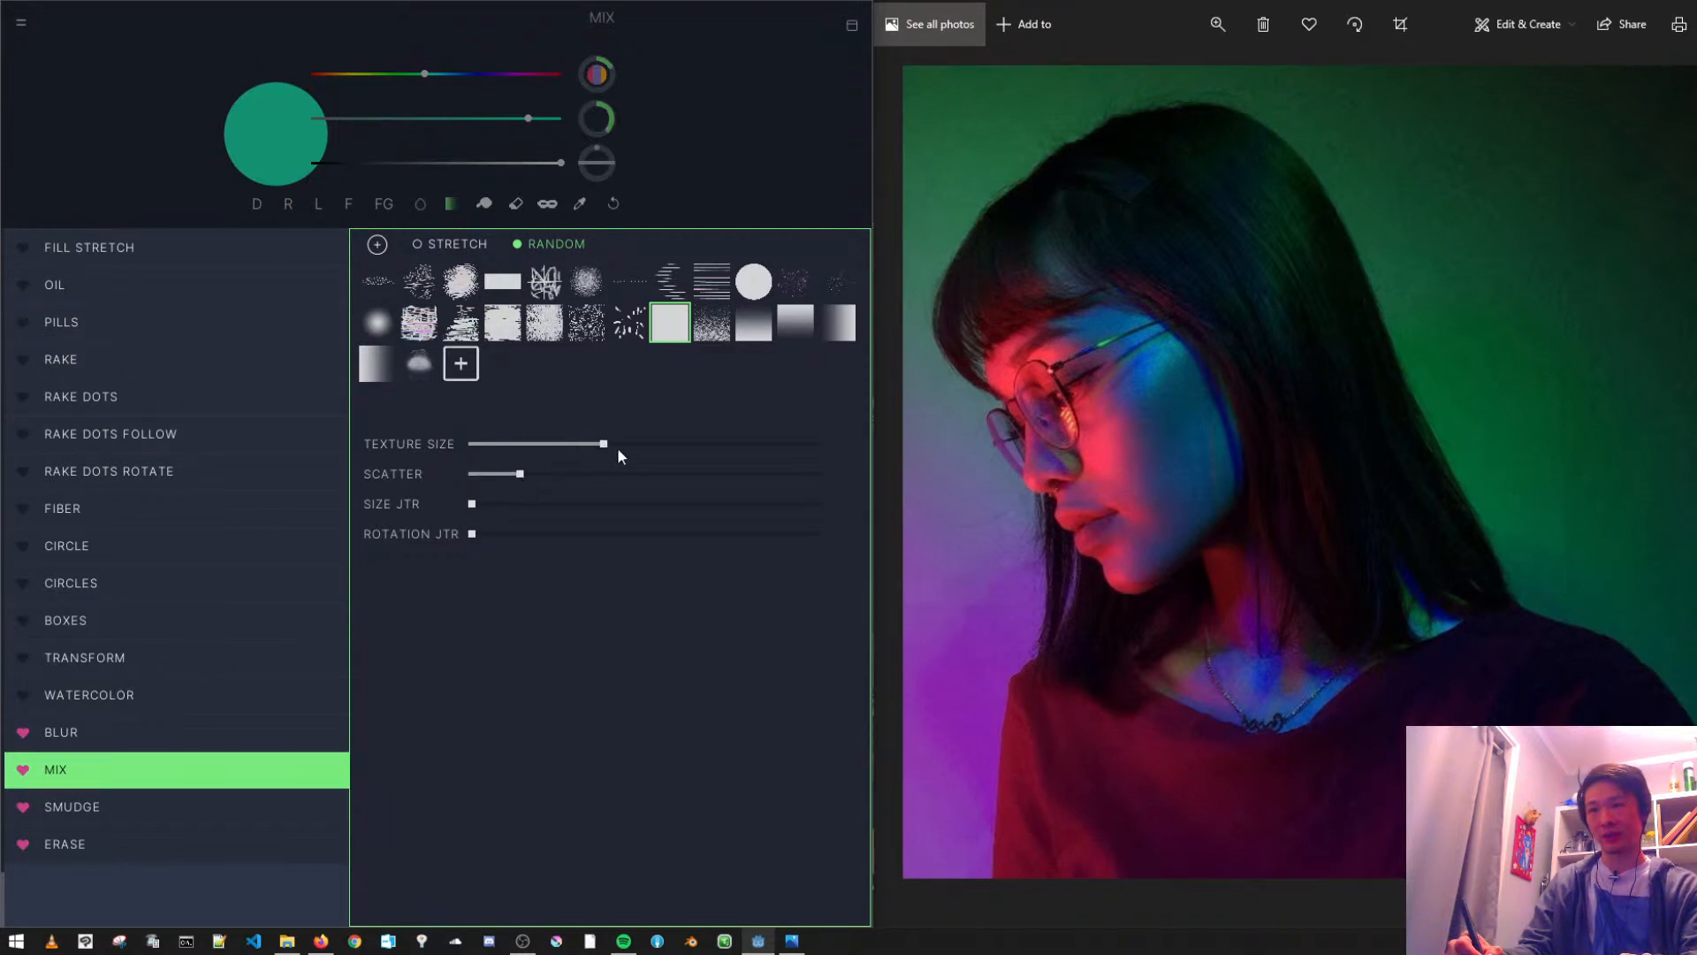
{"action": "left_click", "coordinate": [586, 330]}
{"action": "mouse_move", "coordinate": [451, 389]}
{"action": "left_mouse_down"}
{"action": "mouse_move", "coordinate": [474, 527]}
{"action": "mouse_move", "coordinate": [415, 835]}
{"action": "left_mouse_up"}
{"action": "key", "text": "ctrl+z"}
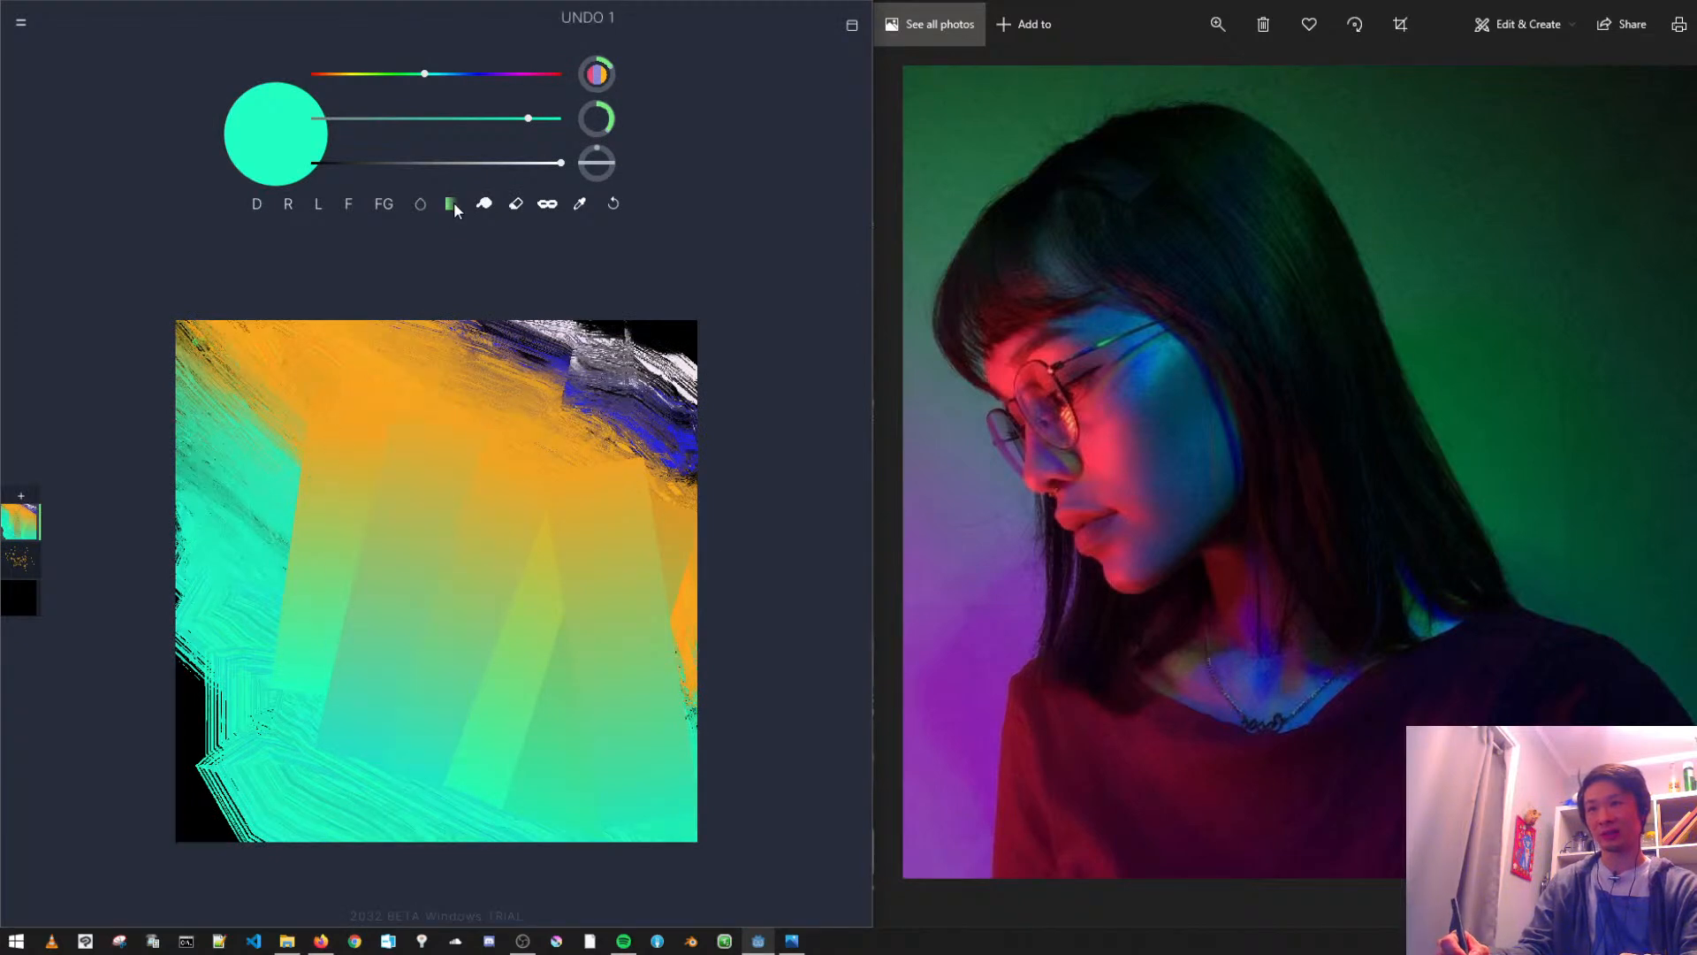
- Give the Mix brush a dense grainy texture and make textured mixing strokes over the left half of the canvas
{"action": "left_click", "coordinate": [454, 202]}
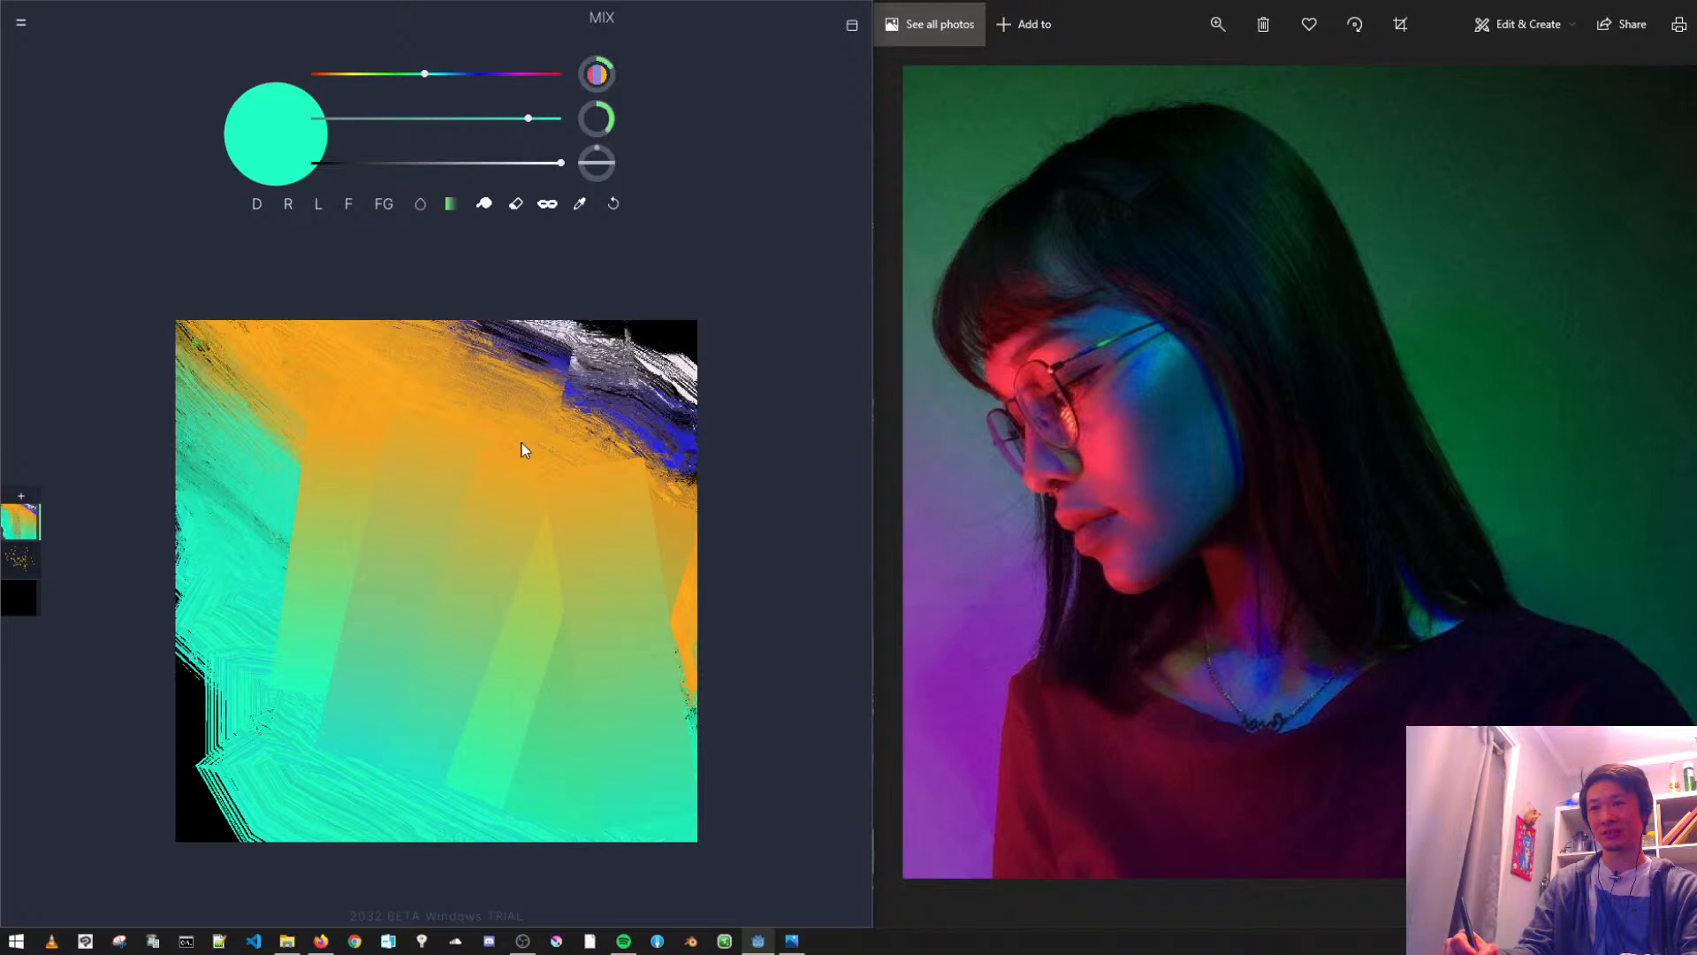
{"action": "left_click", "coordinate": [544, 329]}
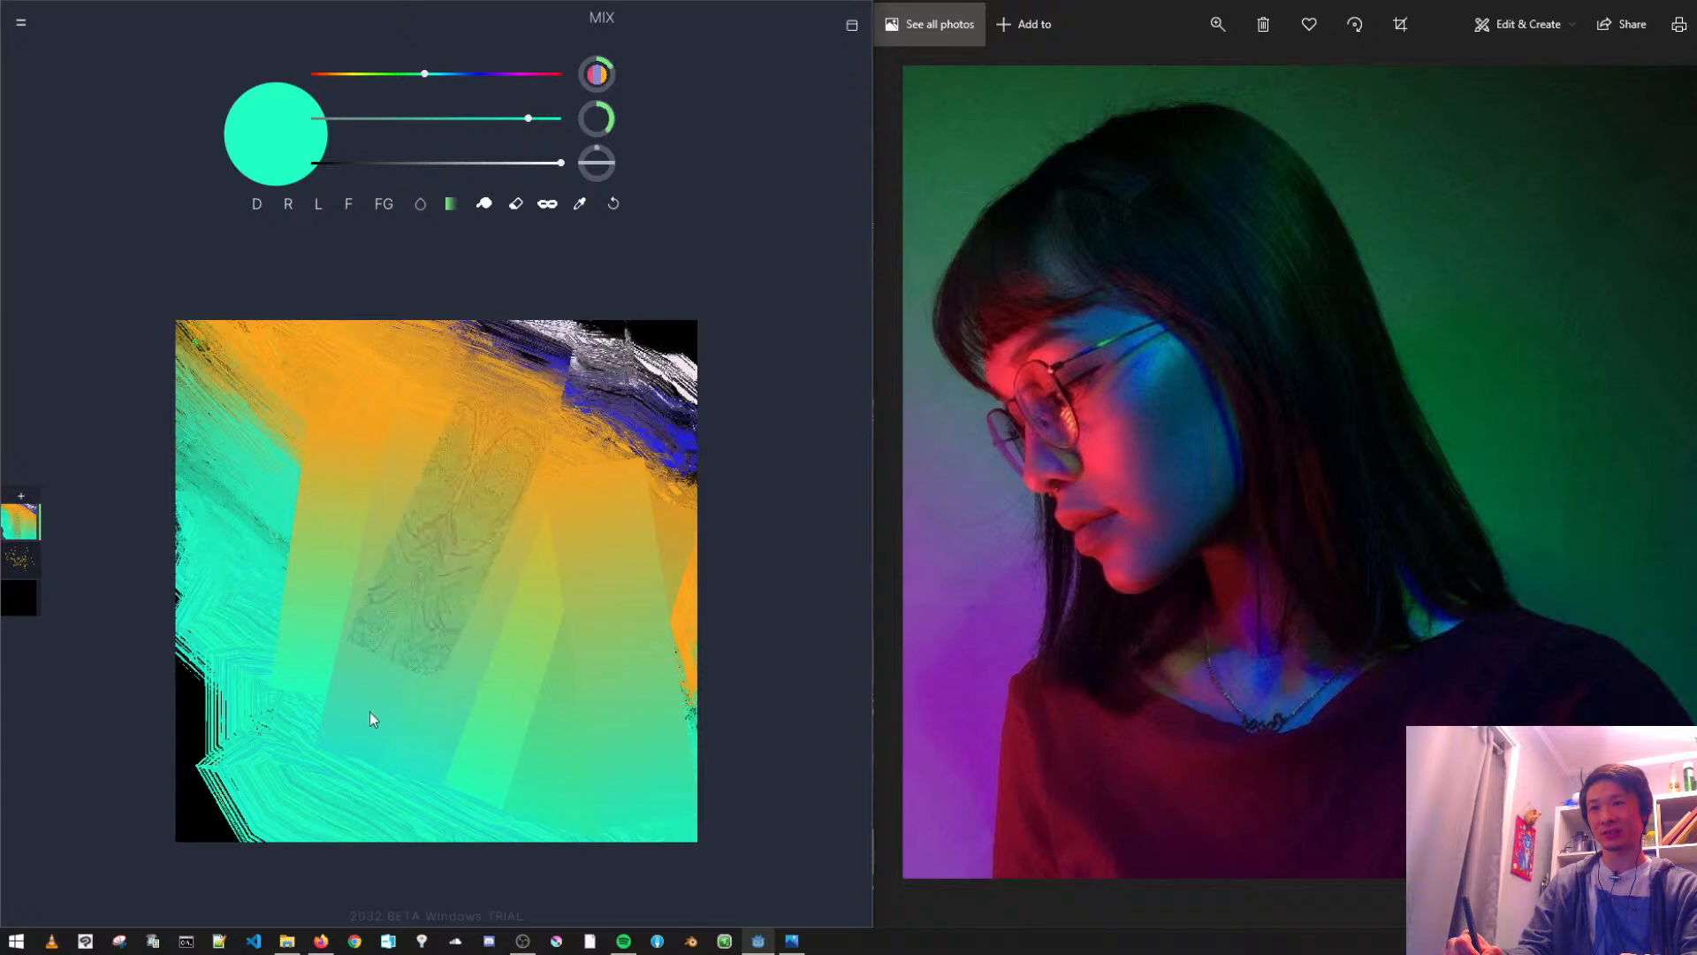
{"action": "left_click_drag", "start_coordinate": [384, 680], "coordinate": [513, 433]}
{"action": "left_click_drag", "start_coordinate": [338, 374], "coordinate": [289, 724]}
{"action": "mouse_move", "coordinate": [292, 415]}
{"action": "left_mouse_down"}
{"action": "mouse_move", "coordinate": [203, 566]}
{"action": "mouse_move", "coordinate": [190, 672]}
{"action": "left_mouse_up"}
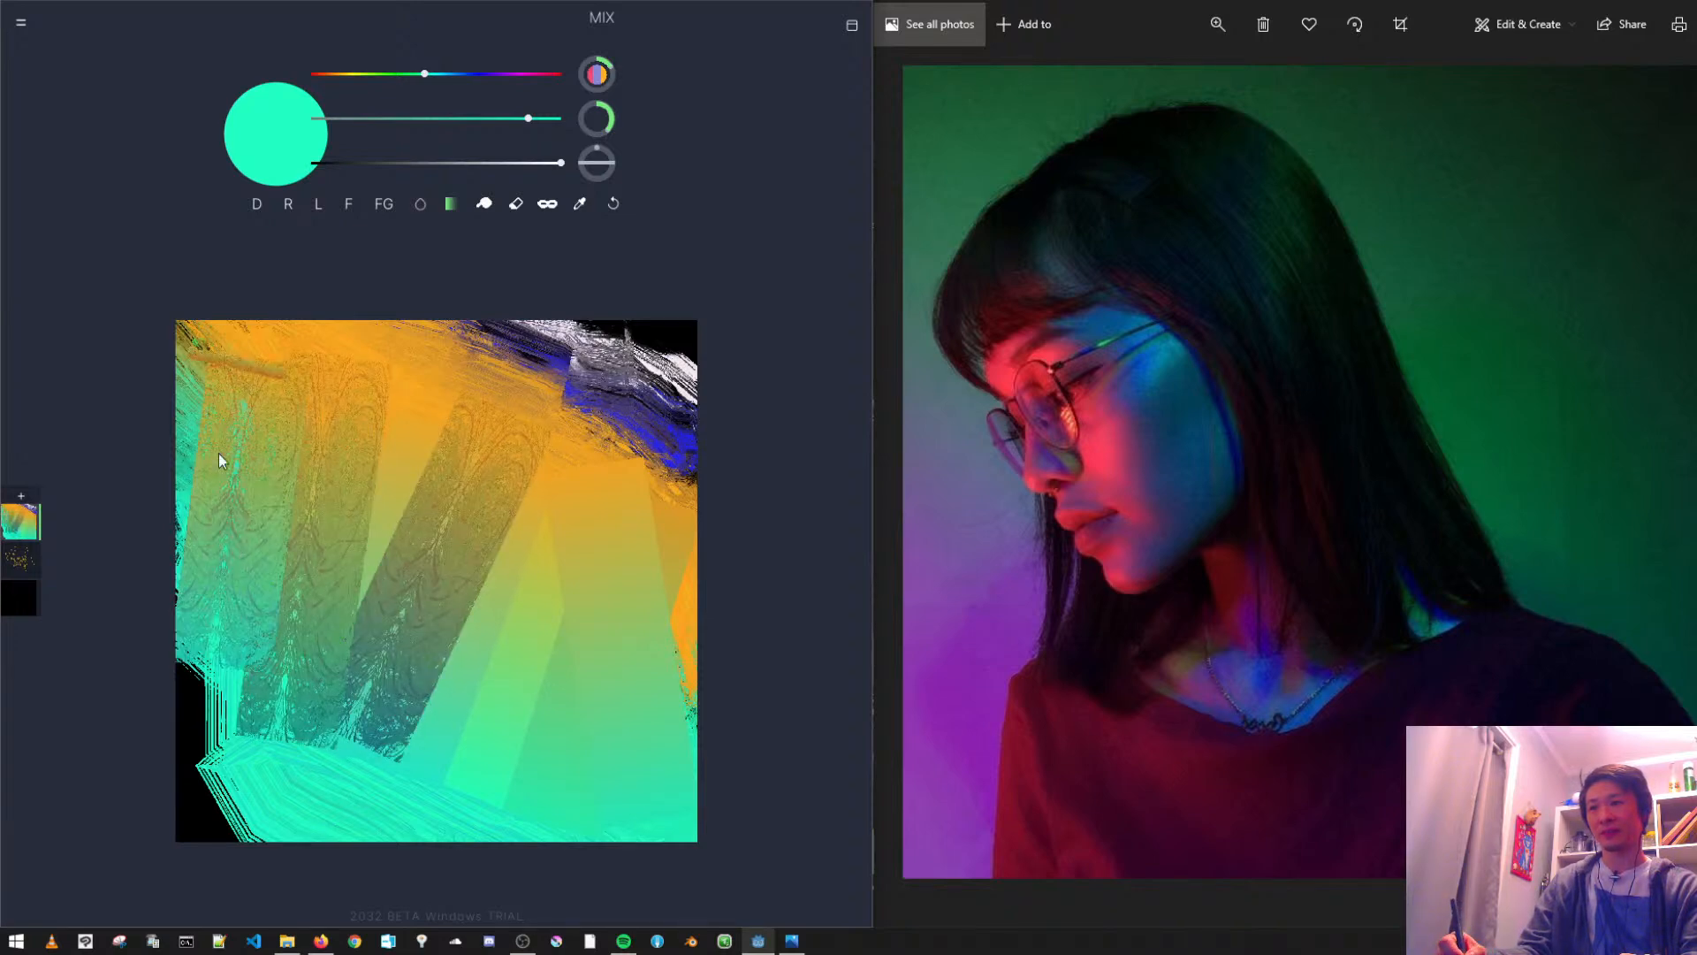
- Switch the Mix brush to the horizontal-lines texture and lay diagonal striped mixing strokes from the orange into the teal
{"action": "left_click", "coordinate": [452, 205]}
{"action": "left_click", "coordinate": [705, 287]}
{"action": "left_click_drag", "start_coordinate": [557, 403], "coordinate": [650, 534]}
{"action": "left_click_drag", "start_coordinate": [469, 376], "coordinate": [648, 580]}
{"action": "mouse_move", "coordinate": [424, 433]}
{"action": "left_mouse_down"}
{"action": "mouse_move", "coordinate": [559, 603]}
{"action": "mouse_move", "coordinate": [449, 538]}
{"action": "mouse_move", "coordinate": [566, 689]}
{"action": "left_mouse_up"}
{"action": "left_click_drag", "start_coordinate": [336, 422], "coordinate": [530, 752]}
{"action": "left_click_drag", "start_coordinate": [352, 480], "coordinate": [423, 725]}
{"action": "left_click_drag", "start_coordinate": [305, 442], "coordinate": [368, 790]}
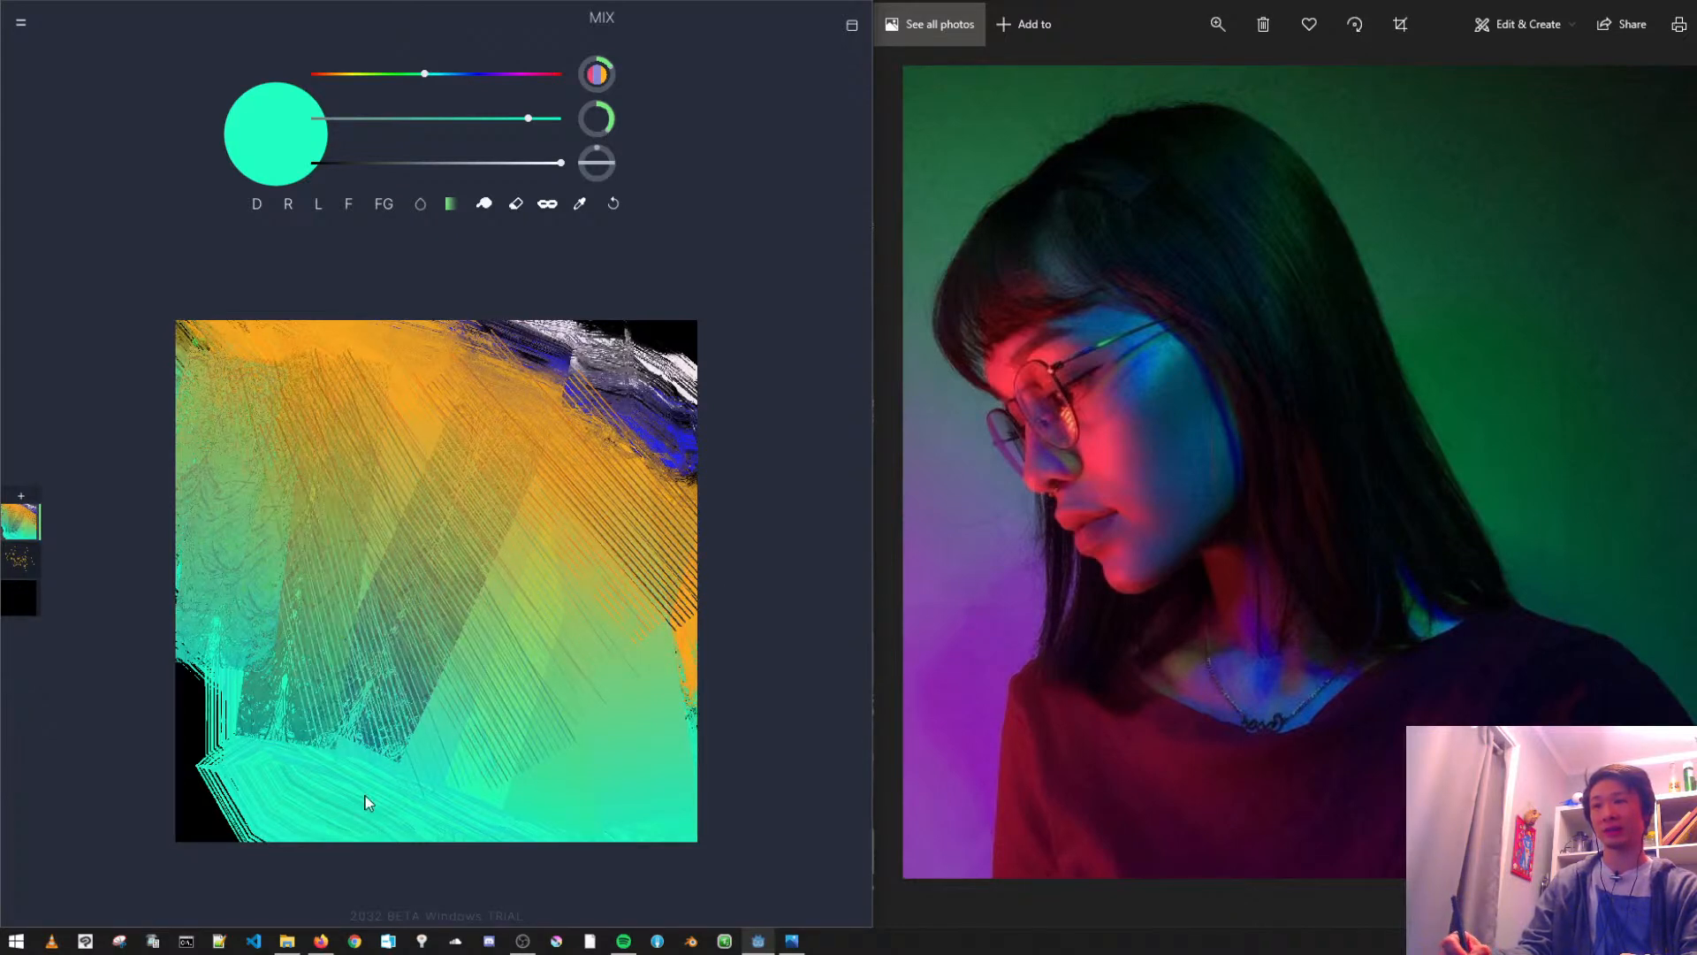
{"action": "left_click_drag", "start_coordinate": [288, 380], "coordinate": [380, 752]}
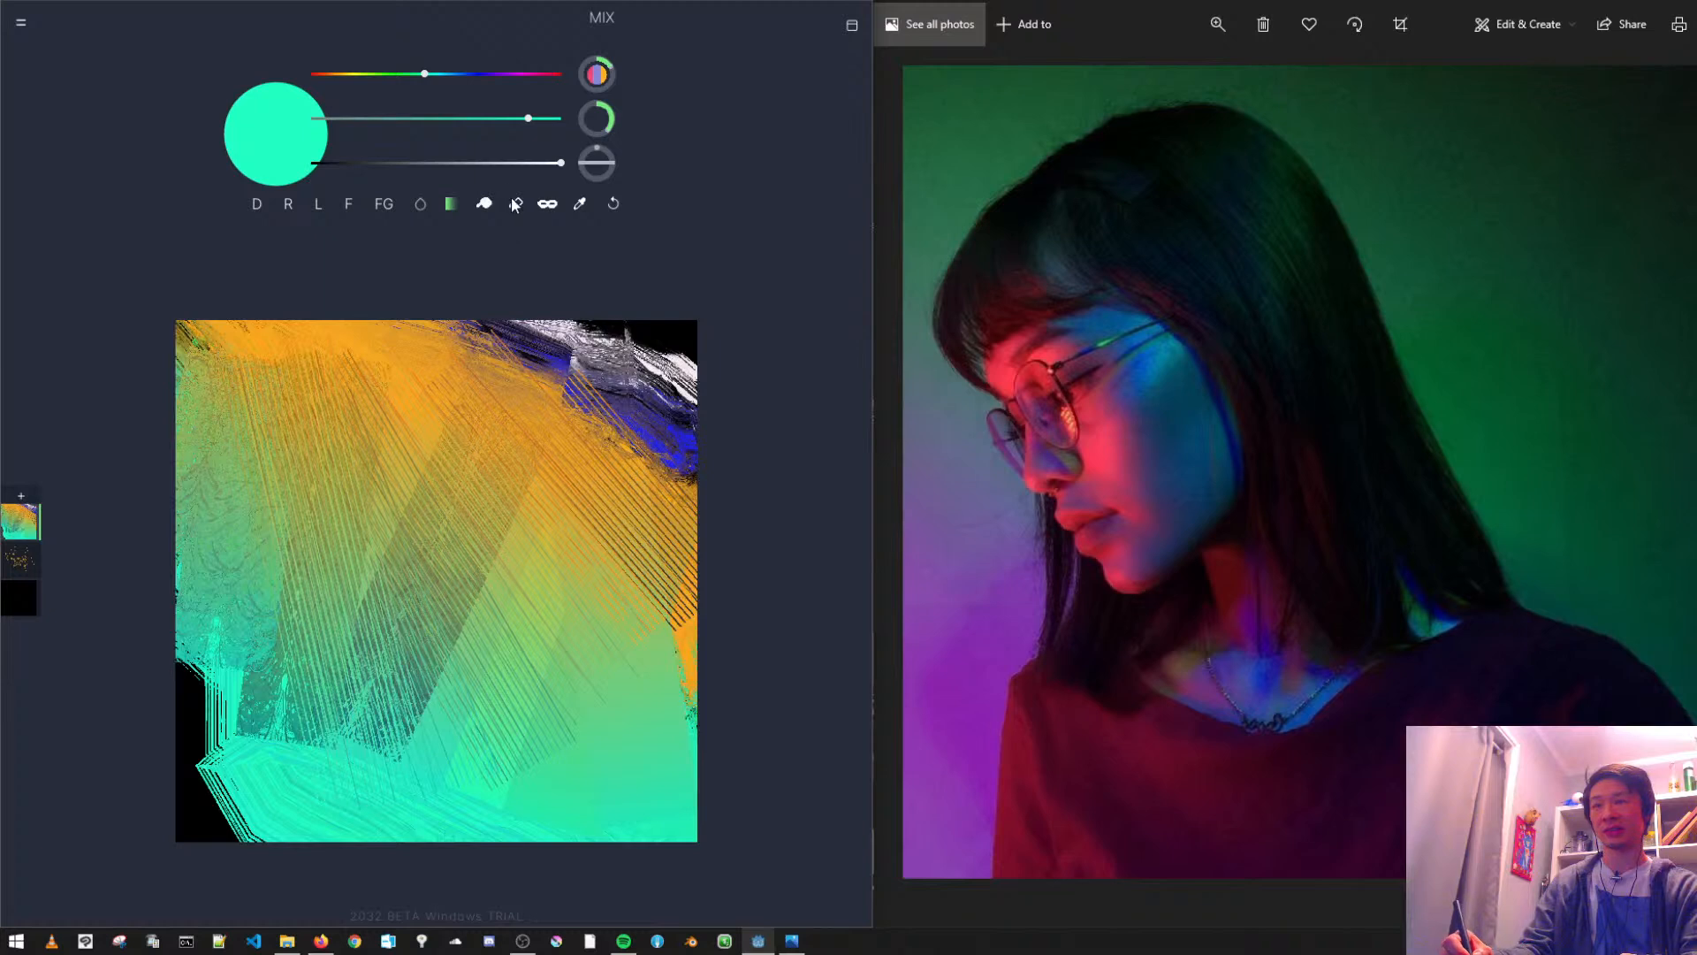
- Select the Blur brush, undo the first test stroke, and soften the textured strokes on both sides of the canvas
{"action": "left_click", "coordinate": [421, 203]}
{"action": "mouse_move", "coordinate": [371, 540]}
{"action": "left_mouse_down"}
{"action": "mouse_move", "coordinate": [454, 816]}
{"action": "mouse_move", "coordinate": [520, 830]}
{"action": "mouse_move", "coordinate": [343, 683]}
{"action": "mouse_move", "coordinate": [297, 579]}
{"action": "mouse_move", "coordinate": [473, 576]}
{"action": "mouse_move", "coordinate": [553, 530]}
{"action": "left_mouse_up"}
{"action": "key", "text": "ctrl+z"}
{"action": "mouse_move", "coordinate": [216, 606]}
{"action": "left_mouse_down"}
{"action": "mouse_move", "coordinate": [372, 745]}
{"action": "mouse_move", "coordinate": [431, 588]}
{"action": "mouse_move", "coordinate": [446, 438]}
{"action": "mouse_move", "coordinate": [490, 538]}
{"action": "mouse_move", "coordinate": [331, 508]}
{"action": "mouse_move", "coordinate": [231, 453]}
{"action": "mouse_move", "coordinate": [225, 386]}
{"action": "mouse_move", "coordinate": [425, 393]}
{"action": "left_mouse_up"}
{"action": "left_click", "coordinate": [420, 209]}
{"action": "mouse_move", "coordinate": [523, 624]}
{"action": "left_mouse_down"}
{"action": "mouse_move", "coordinate": [605, 482]}
{"action": "mouse_move", "coordinate": [656, 517]}
{"action": "left_mouse_up"}
- Choose the Erase brush and erase a large rounded area in the middle of Layer 1, undoing the first erase stroke
{"action": "left_click", "coordinate": [451, 205]}
{"action": "left_click", "coordinate": [483, 208]}
{"action": "left_click", "coordinate": [482, 210]}
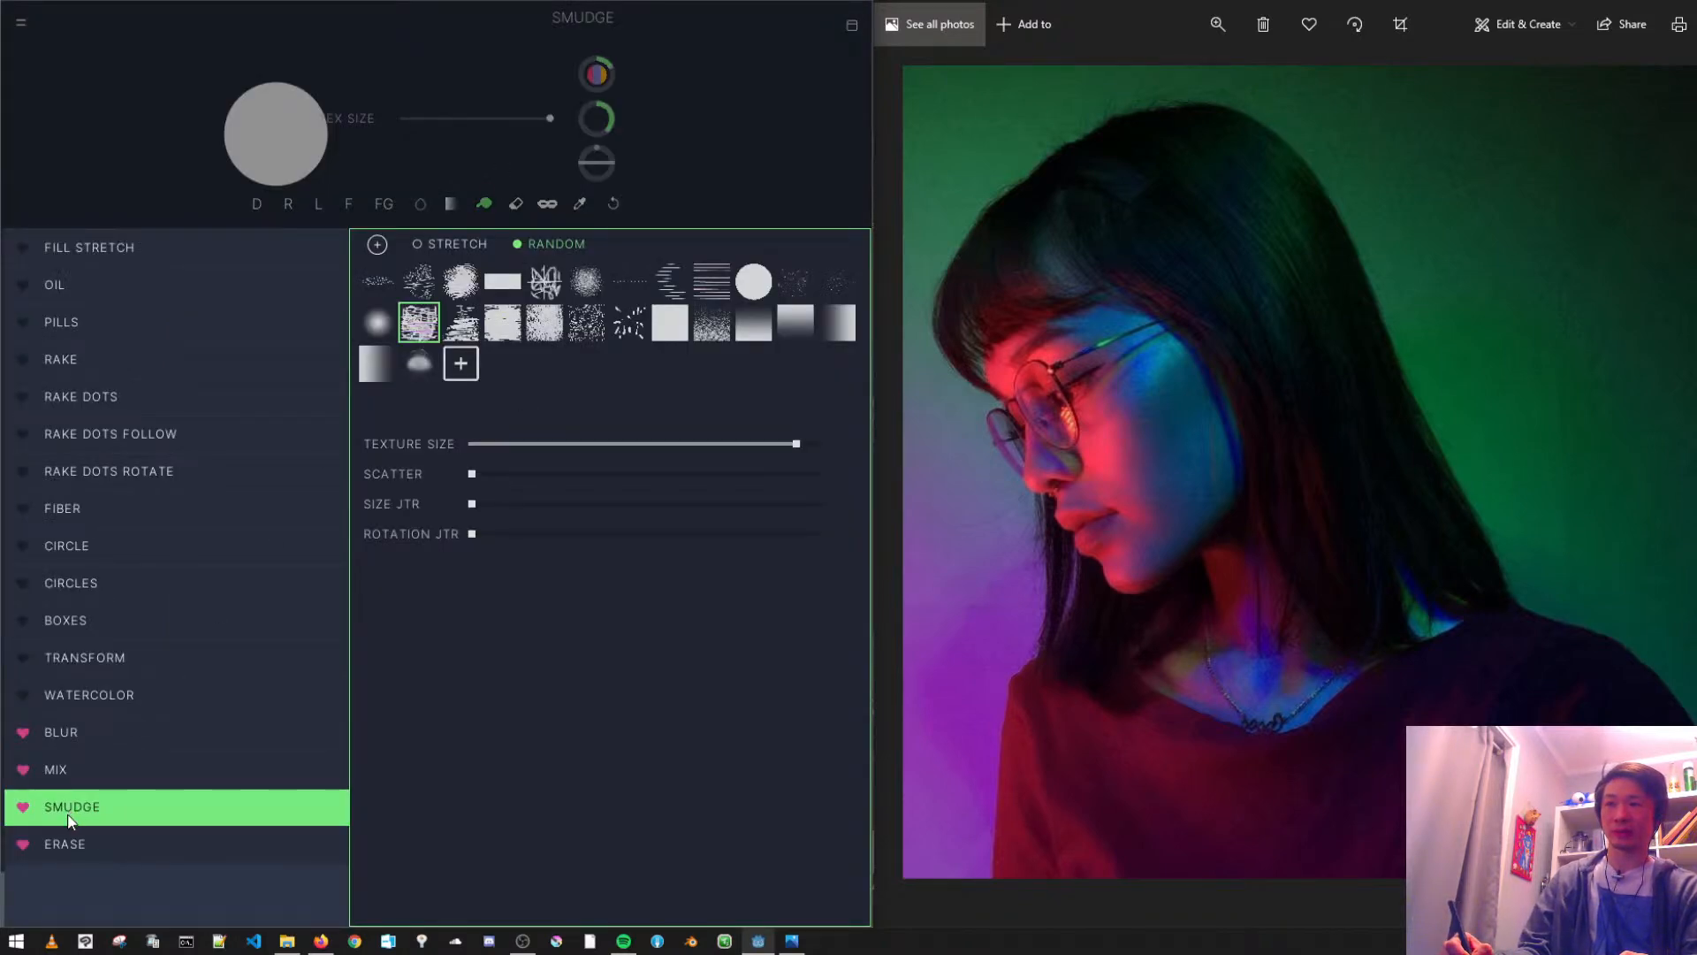
{"action": "left_click", "coordinate": [74, 849]}
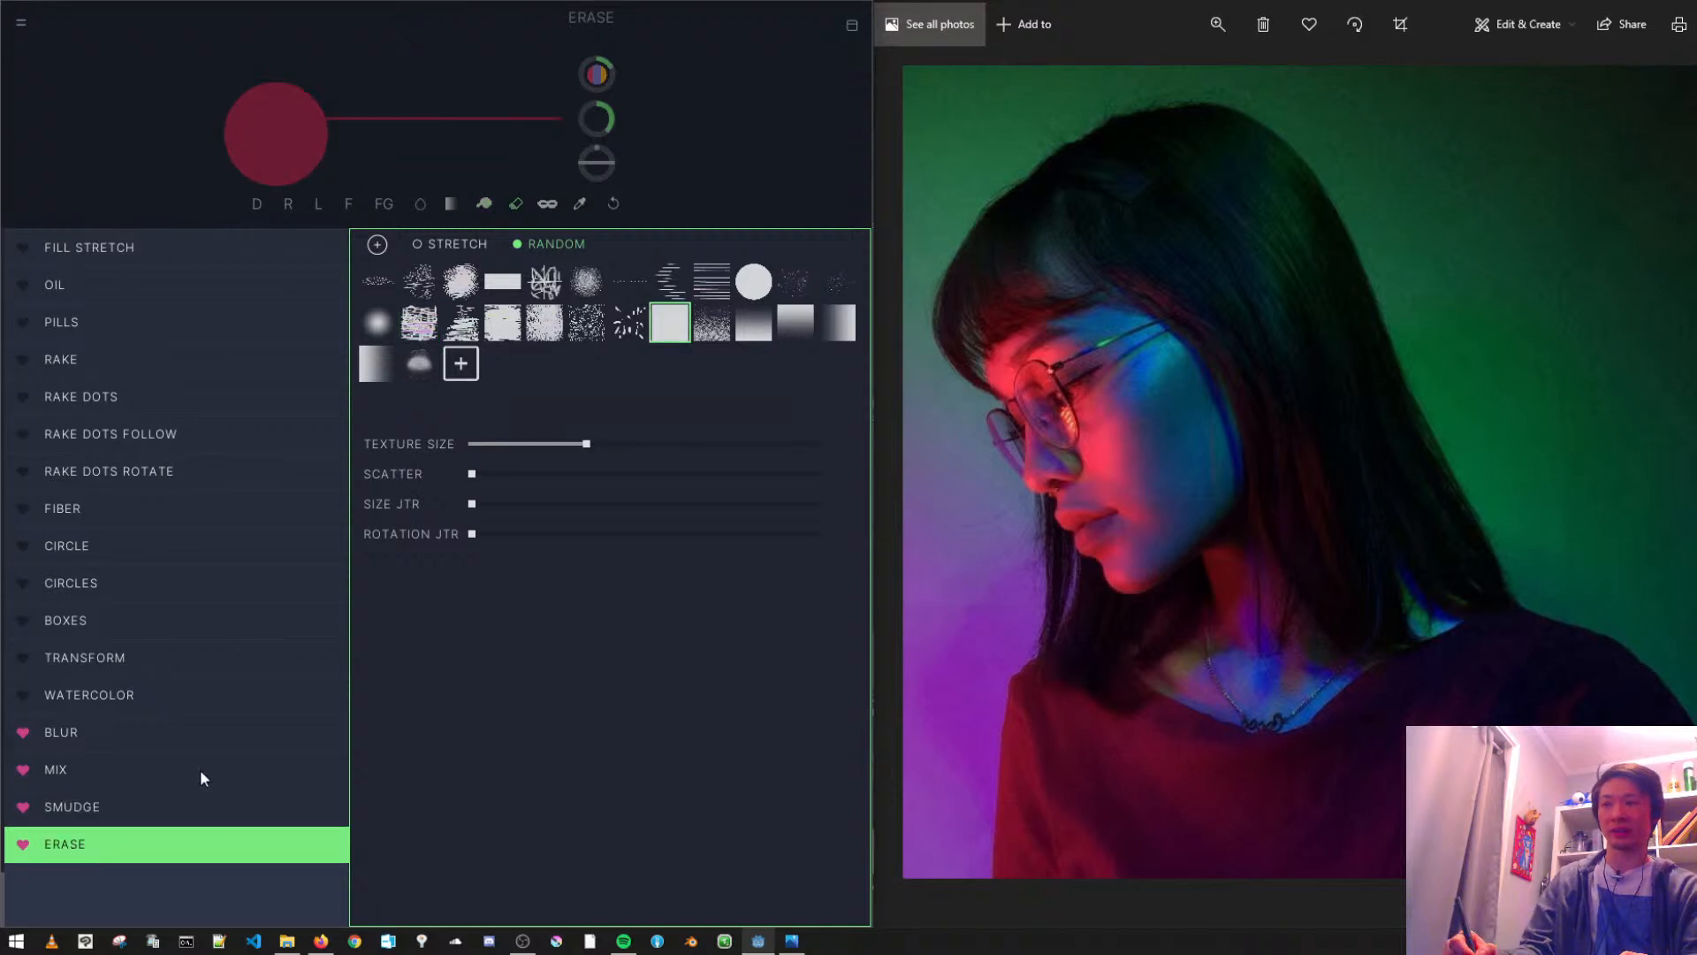
{"action": "left_click", "coordinate": [110, 849]}
{"action": "left_click", "coordinate": [116, 851]}
{"action": "mouse_move", "coordinate": [476, 497]}
{"action": "left_mouse_down"}
{"action": "mouse_move", "coordinate": [661, 670]}
{"action": "mouse_move", "coordinate": [523, 468]}
{"action": "mouse_move", "coordinate": [477, 454]}
{"action": "left_mouse_up"}
{"action": "key", "text": "ctrl+z"}
{"action": "mouse_move", "coordinate": [425, 532]}
{"action": "left_mouse_down"}
{"action": "mouse_move", "coordinate": [320, 597]}
{"action": "mouse_move", "coordinate": [465, 430]}
{"action": "mouse_move", "coordinate": [427, 530]}
{"action": "left_mouse_up"}
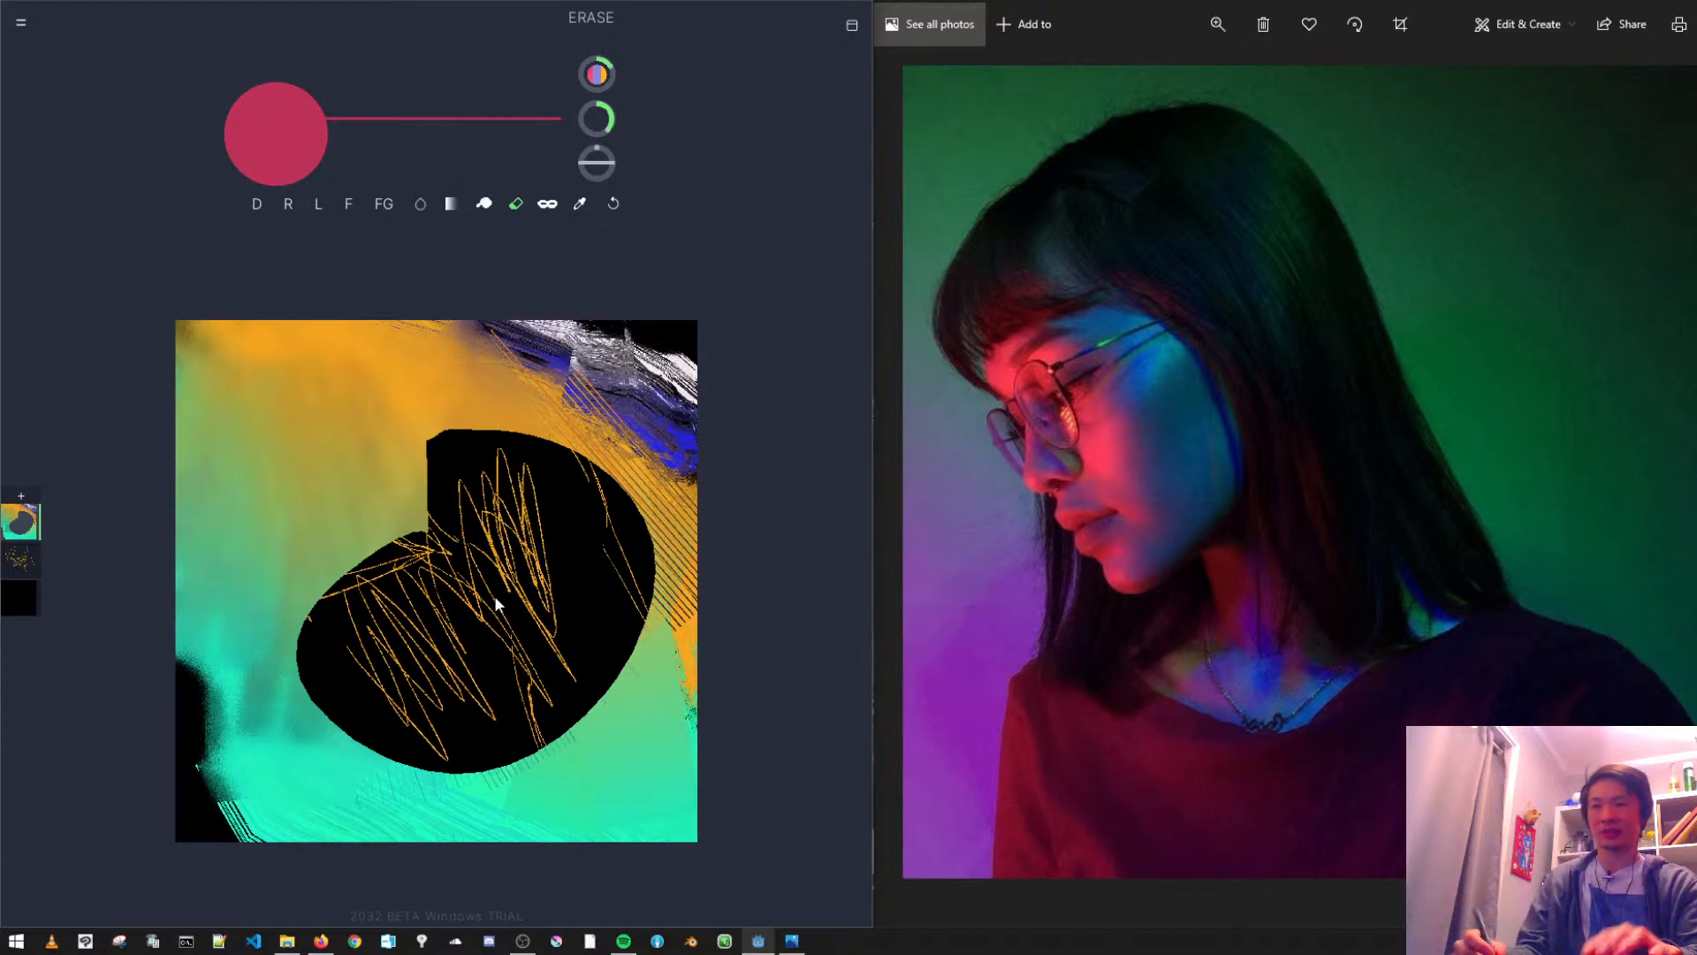
- Duplicate the Erase brush and return to the canvas
{"action": "left_click", "coordinate": [517, 204]}
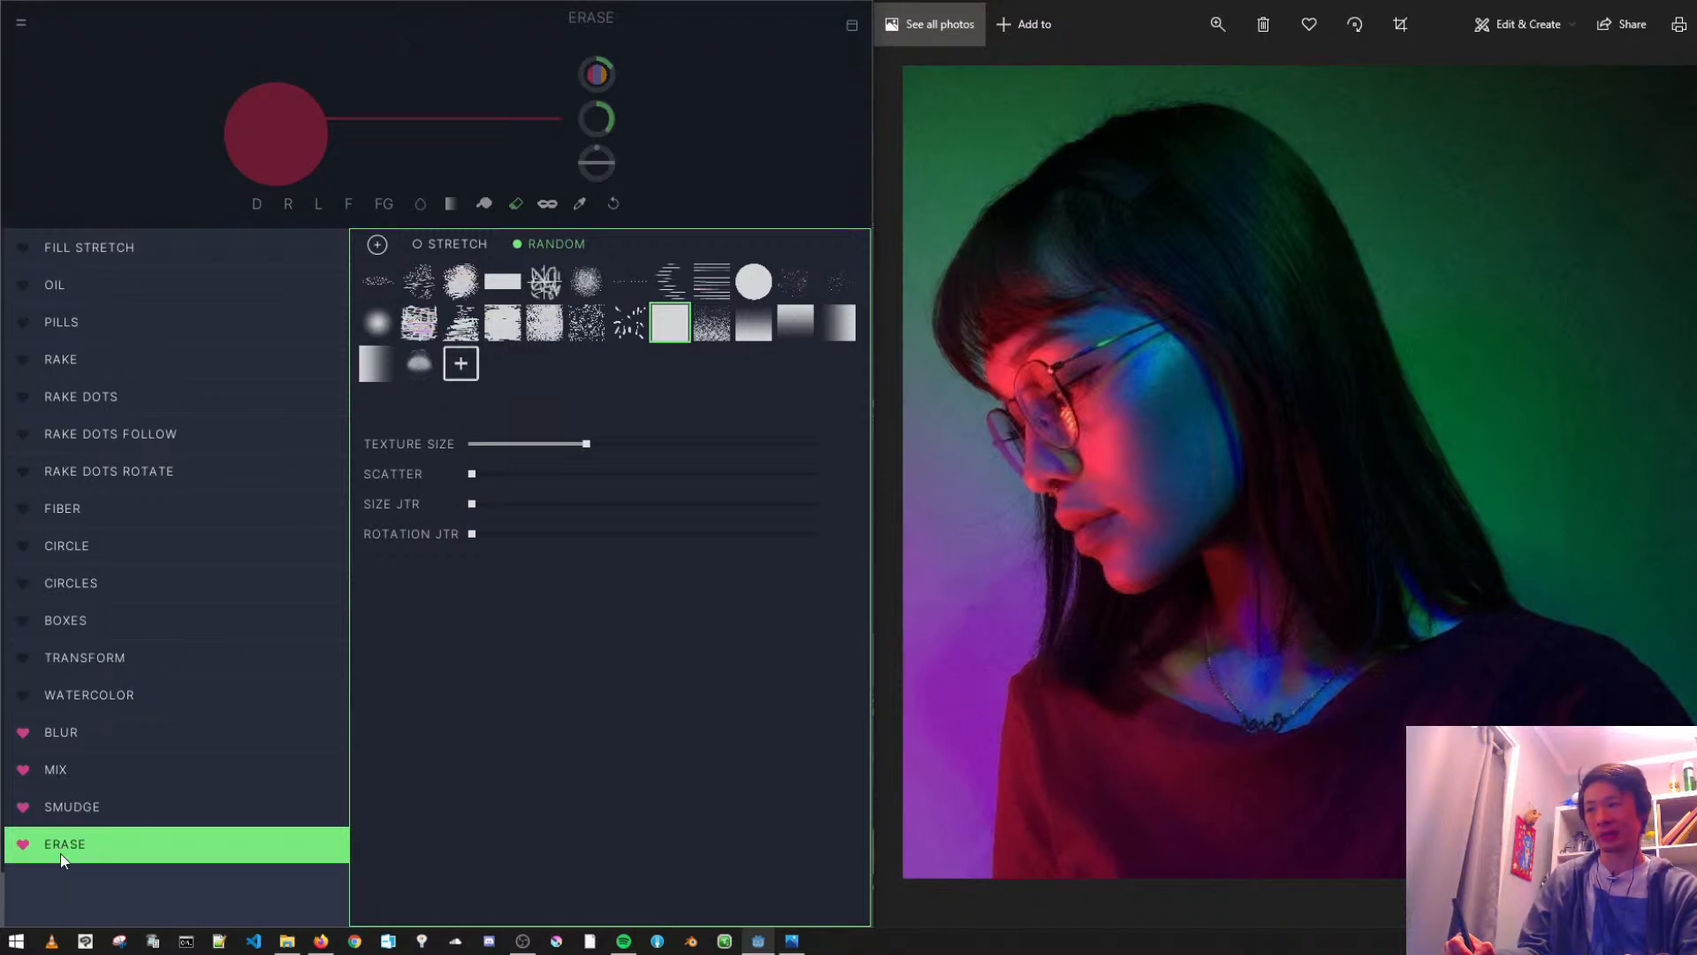
{"action": "left_click", "coordinate": [376, 251]}
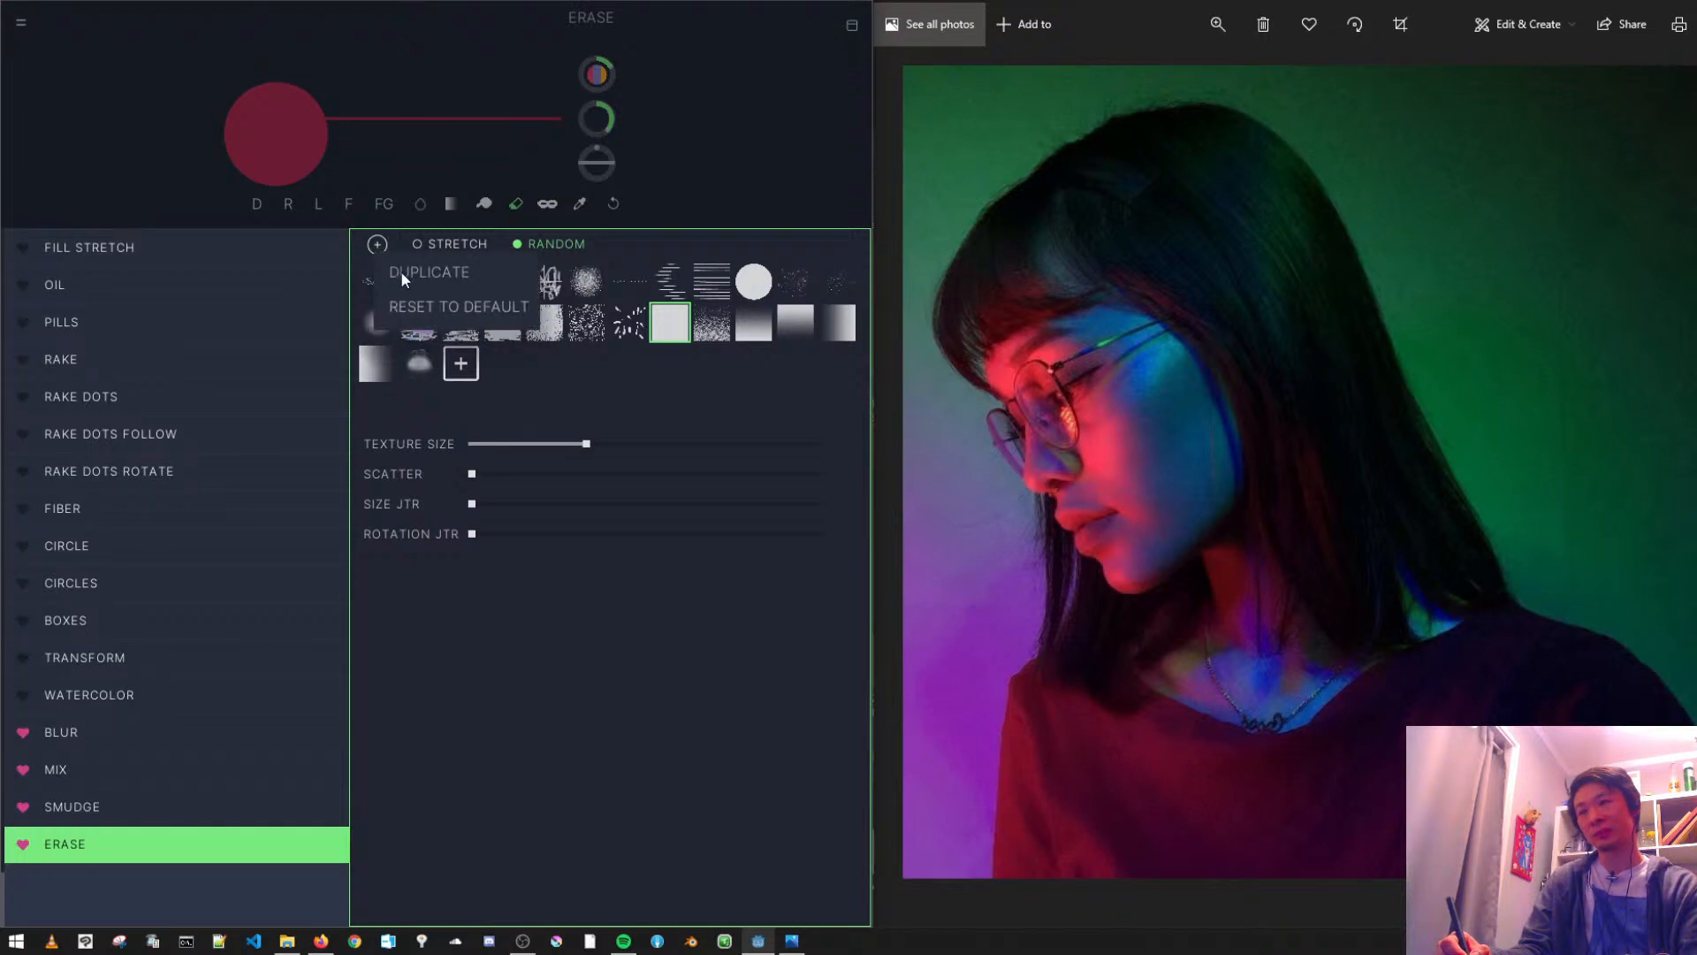
{"action": "left_click", "coordinate": [411, 272]}
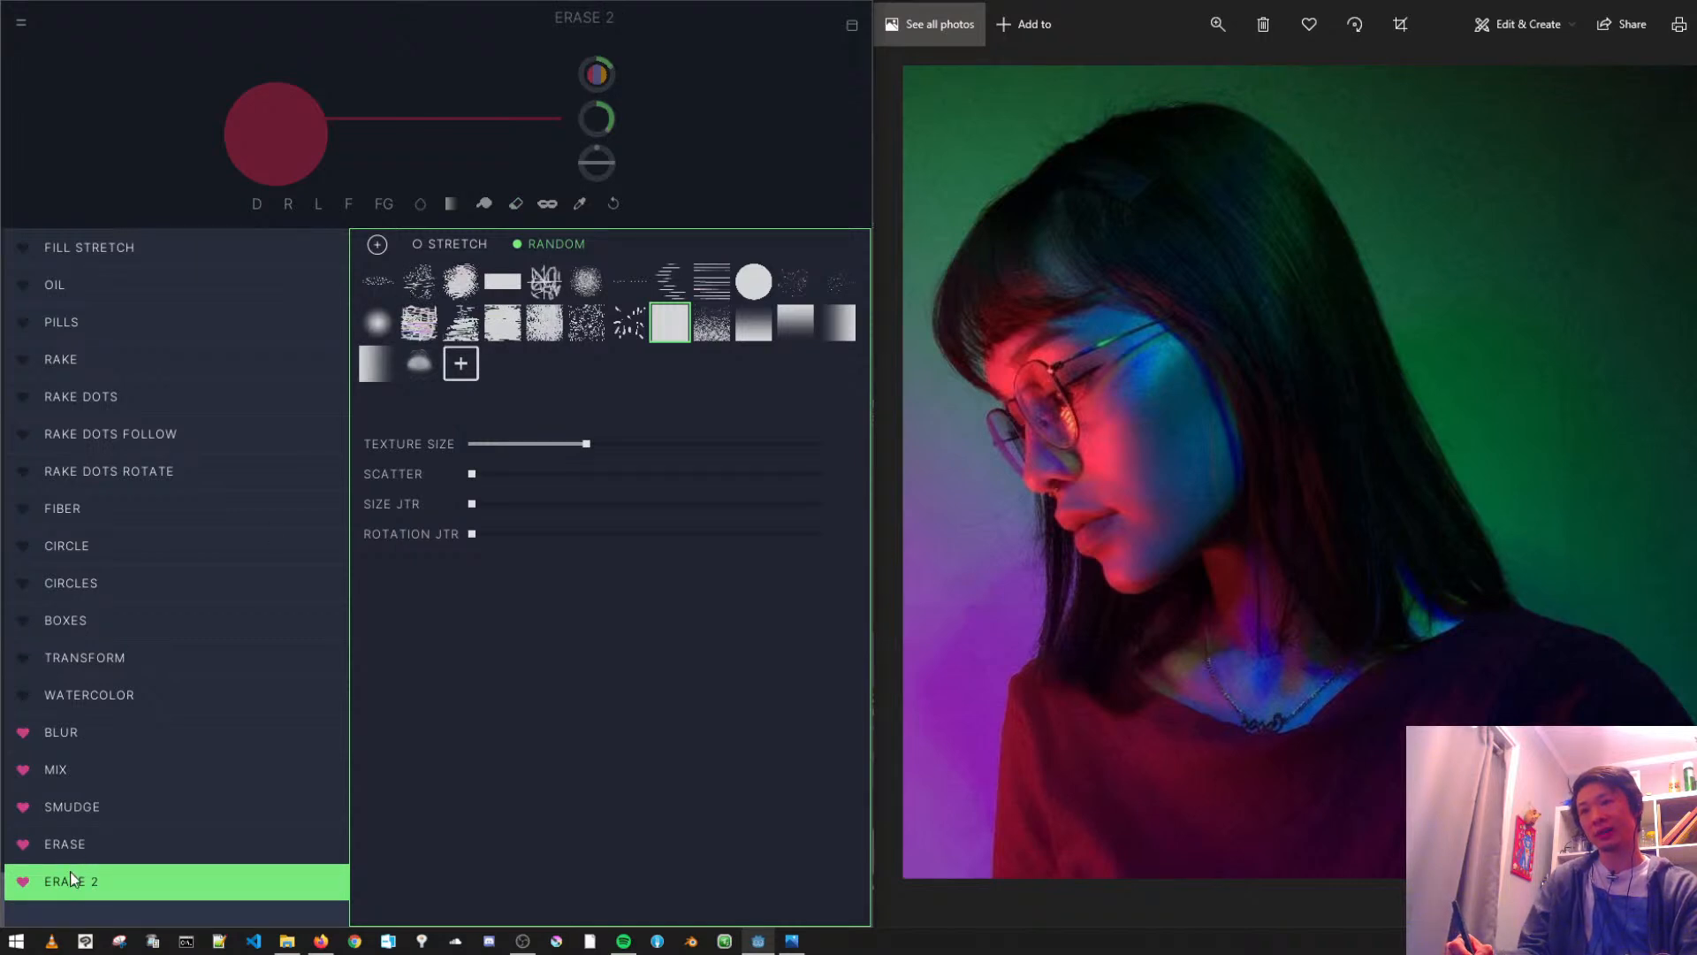
{"action": "left_click", "coordinate": [130, 156]}
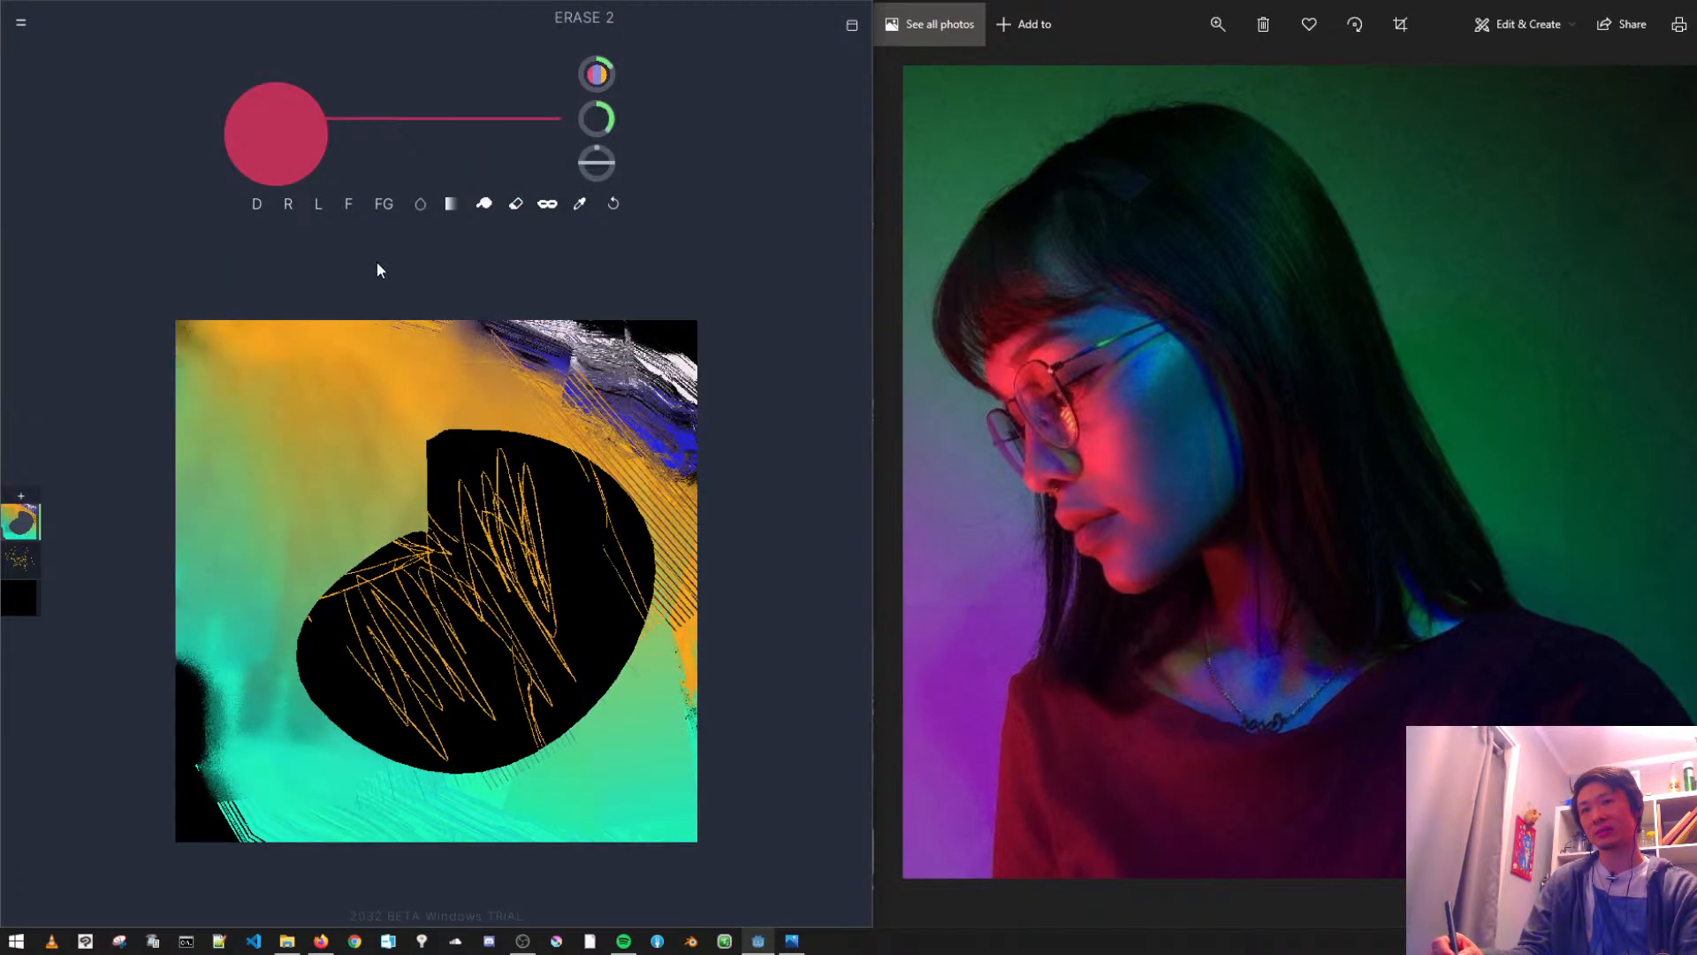
- Mark the duplicated Erase brush as a favourite so it is available among the quick-access brushes
{"action": "left_click", "coordinate": [516, 204]}
{"action": "left_click", "coordinate": [516, 204]}
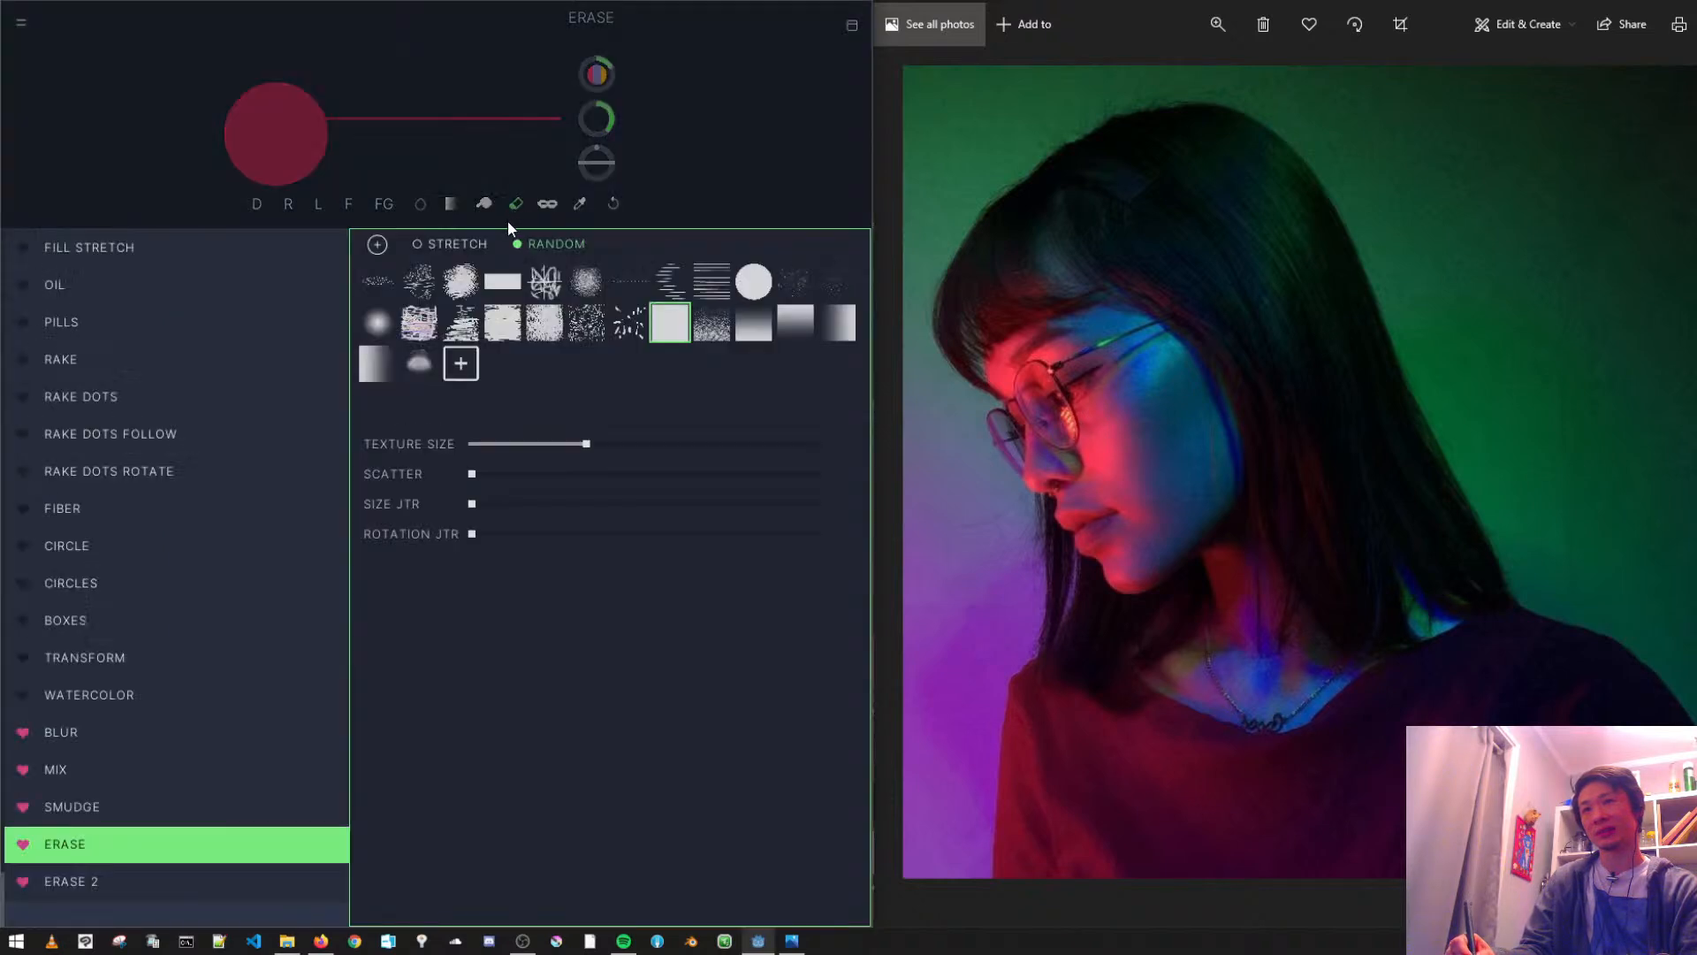
{"action": "left_click", "coordinate": [24, 885]}
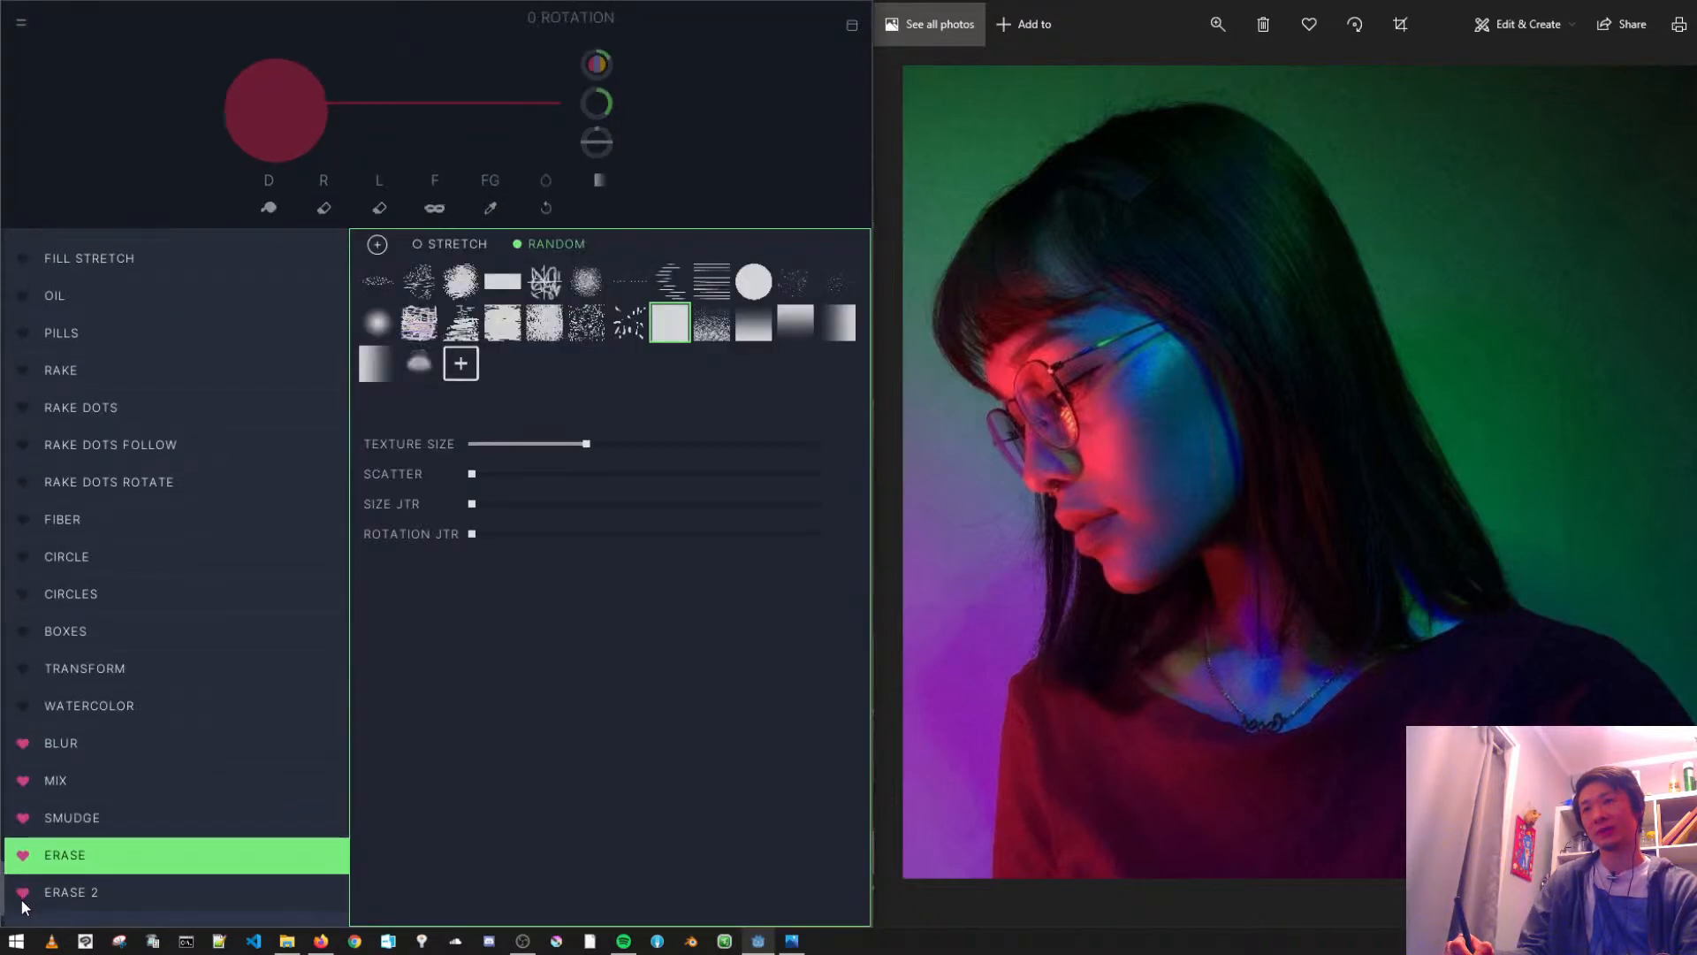
{"action": "left_click", "coordinate": [201, 162]}
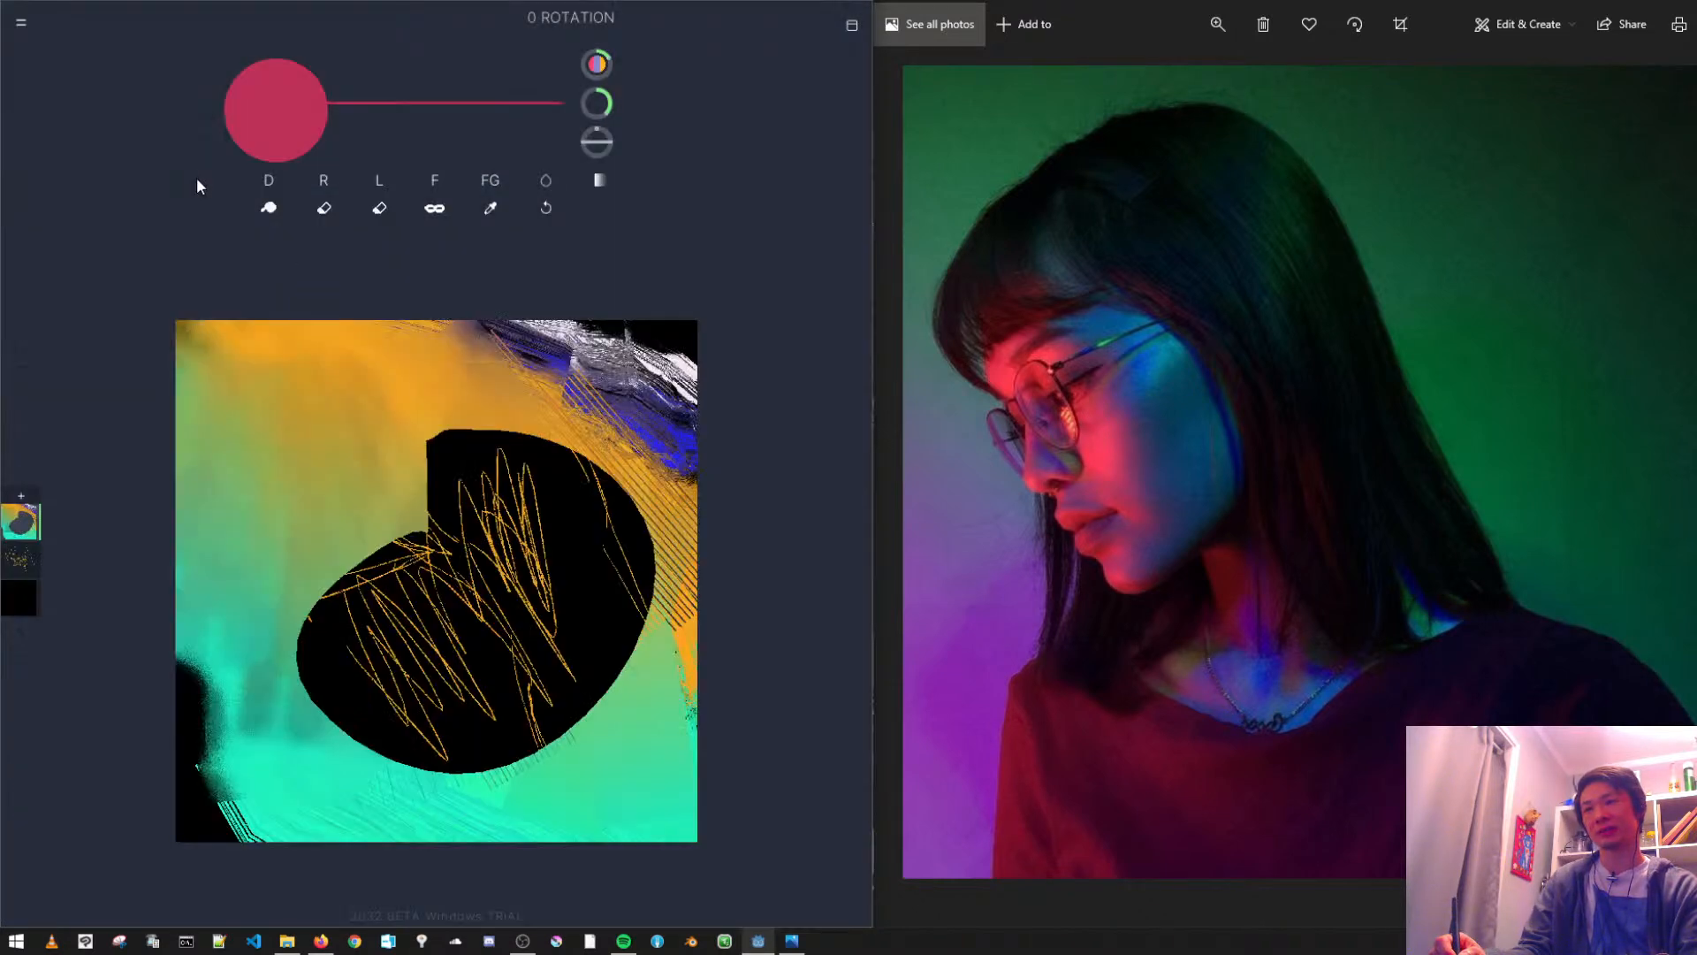
- Select the duplicated Erase brush and erase a curved patch in the upper-left part of the painting
{"action": "left_click", "coordinate": [345, 211]}
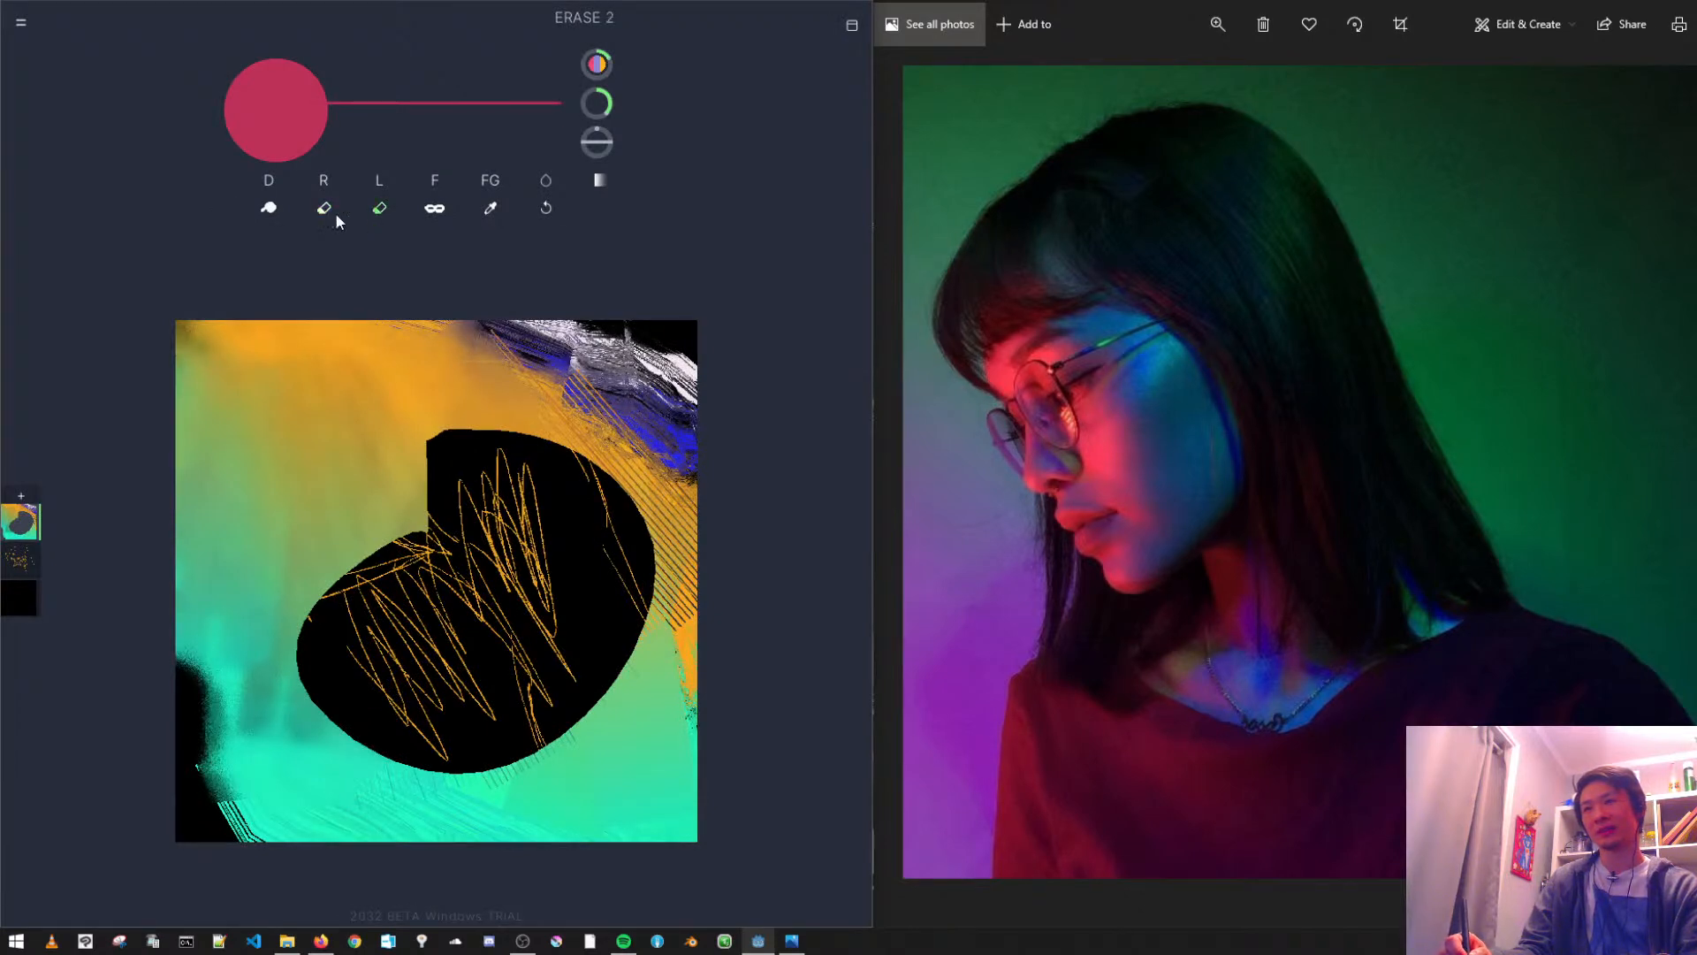
{"action": "left_click", "coordinate": [379, 214]}
{"action": "mouse_move", "coordinate": [327, 522]}
{"action": "left_mouse_down"}
{"action": "mouse_move", "coordinate": [305, 544]}
{"action": "mouse_move", "coordinate": [416, 451]}
{"action": "mouse_move", "coordinate": [285, 425]}
{"action": "left_mouse_up"}
{"action": "left_click", "coordinate": [372, 219]}
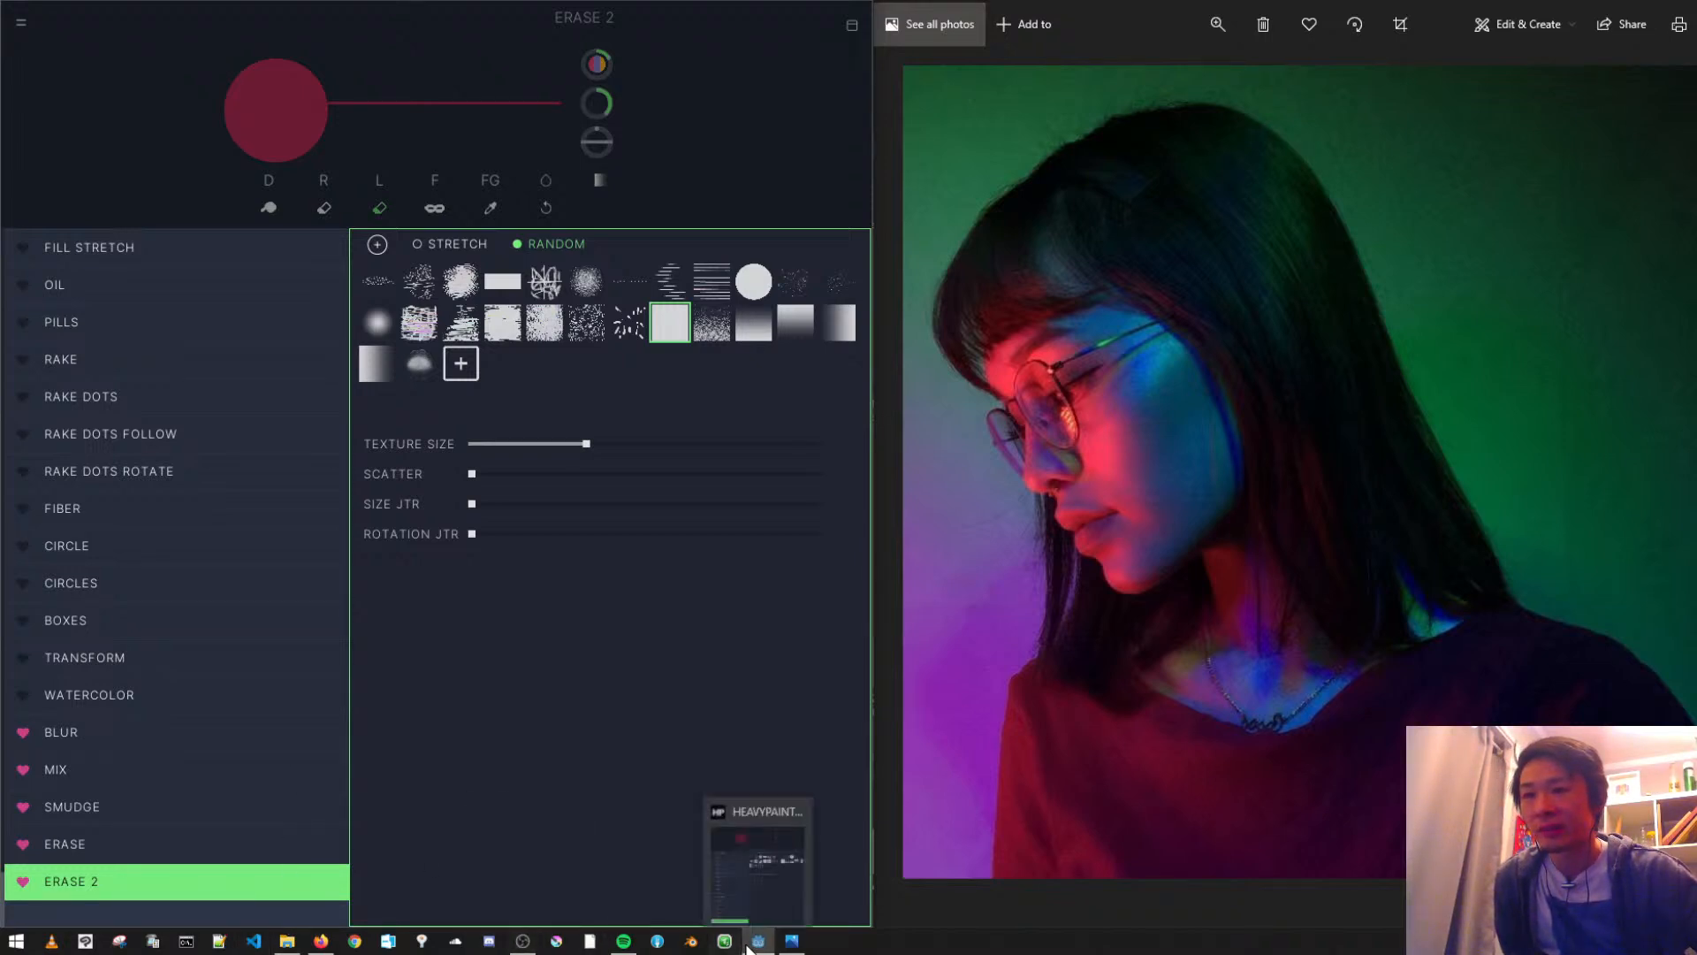
{"action": "left_click", "coordinate": [520, 947]}
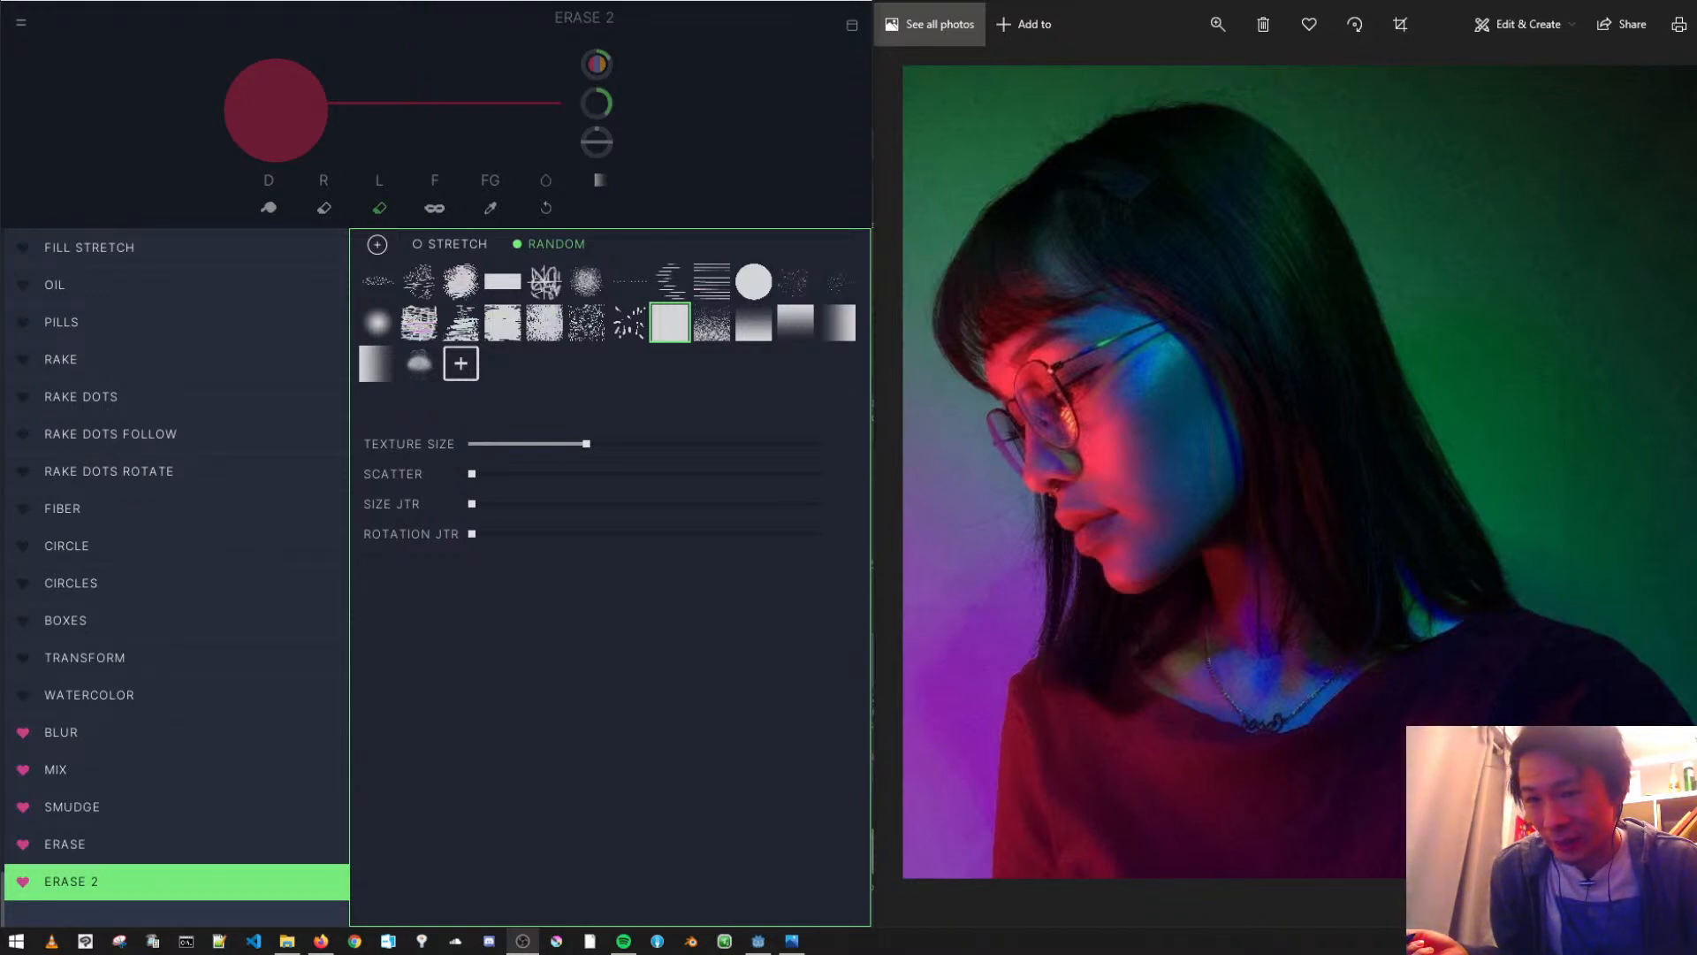
{"action": "key", "text": "alt+Tab"}
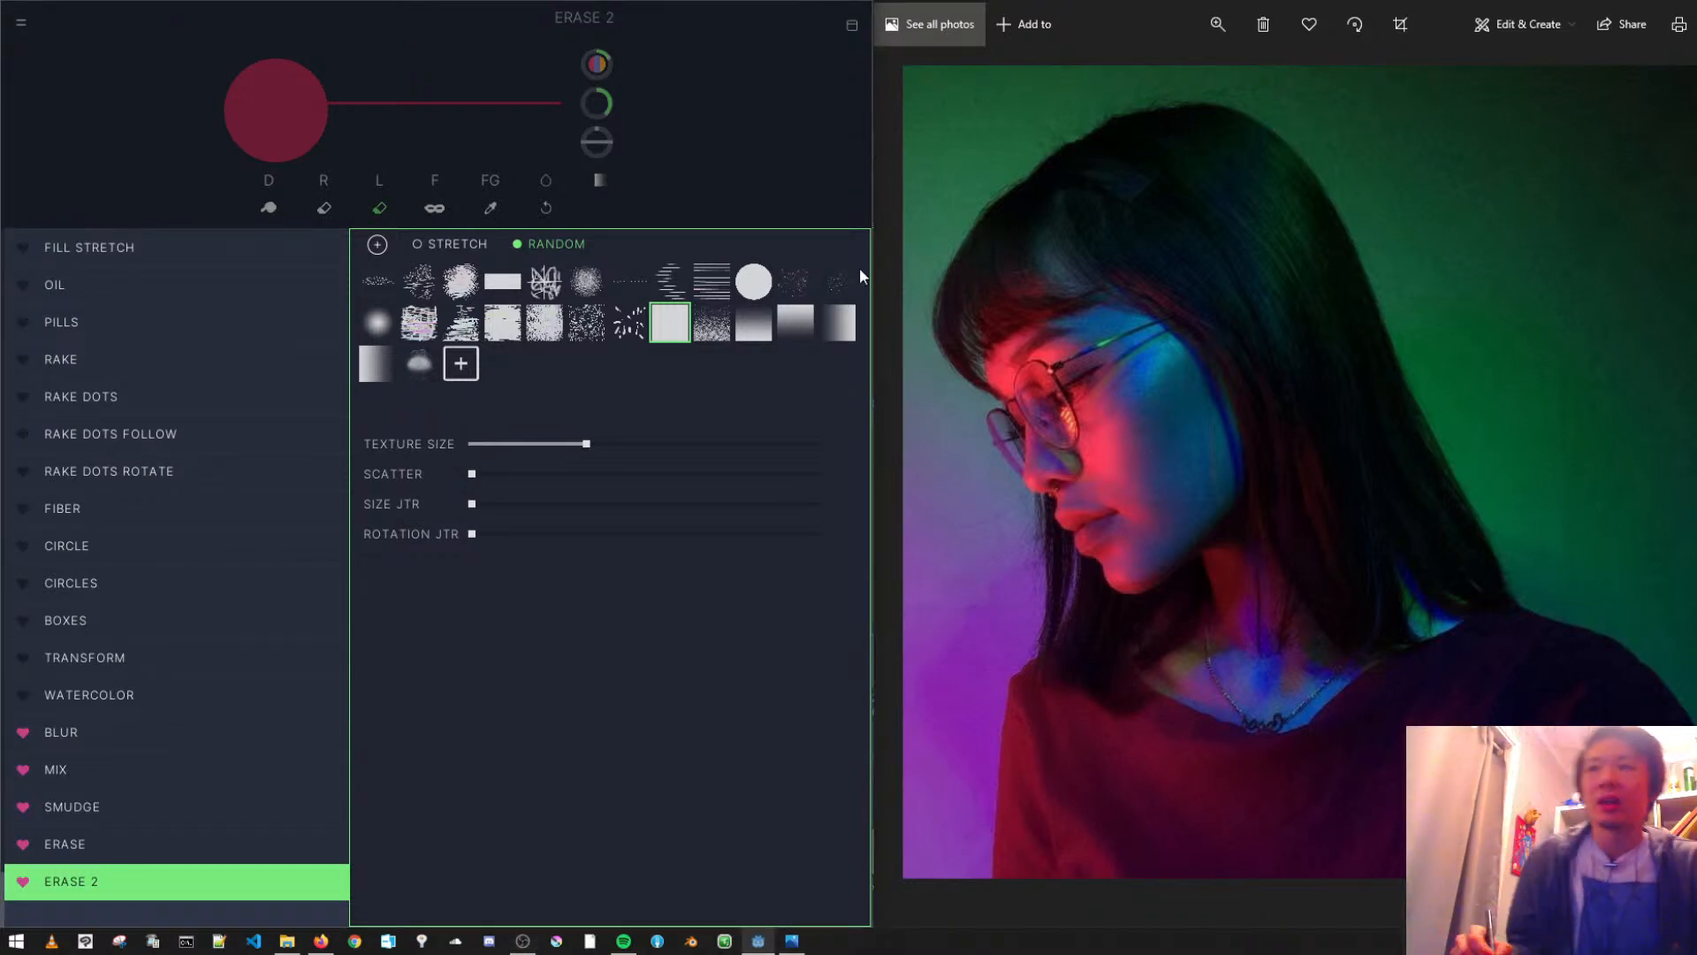
{"action": "left_click", "coordinate": [740, 145]}
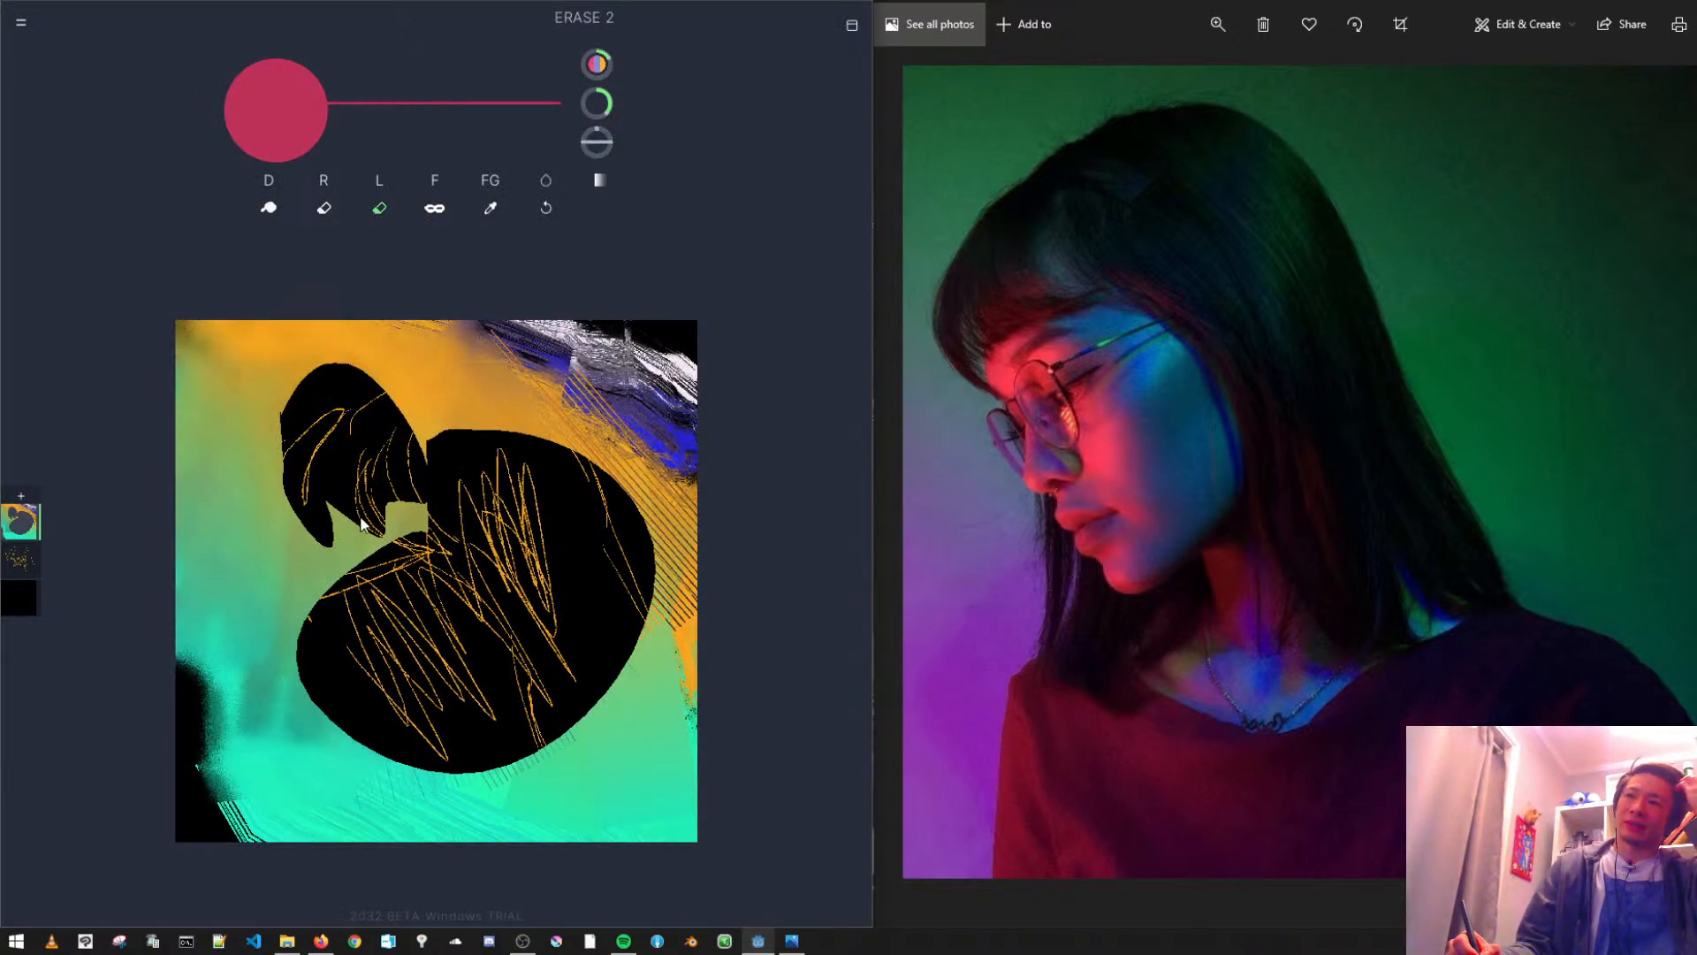
- Toggle the mask option and switch the active layer back and forth through the three layers
{"action": "left_click", "coordinate": [434, 210]}
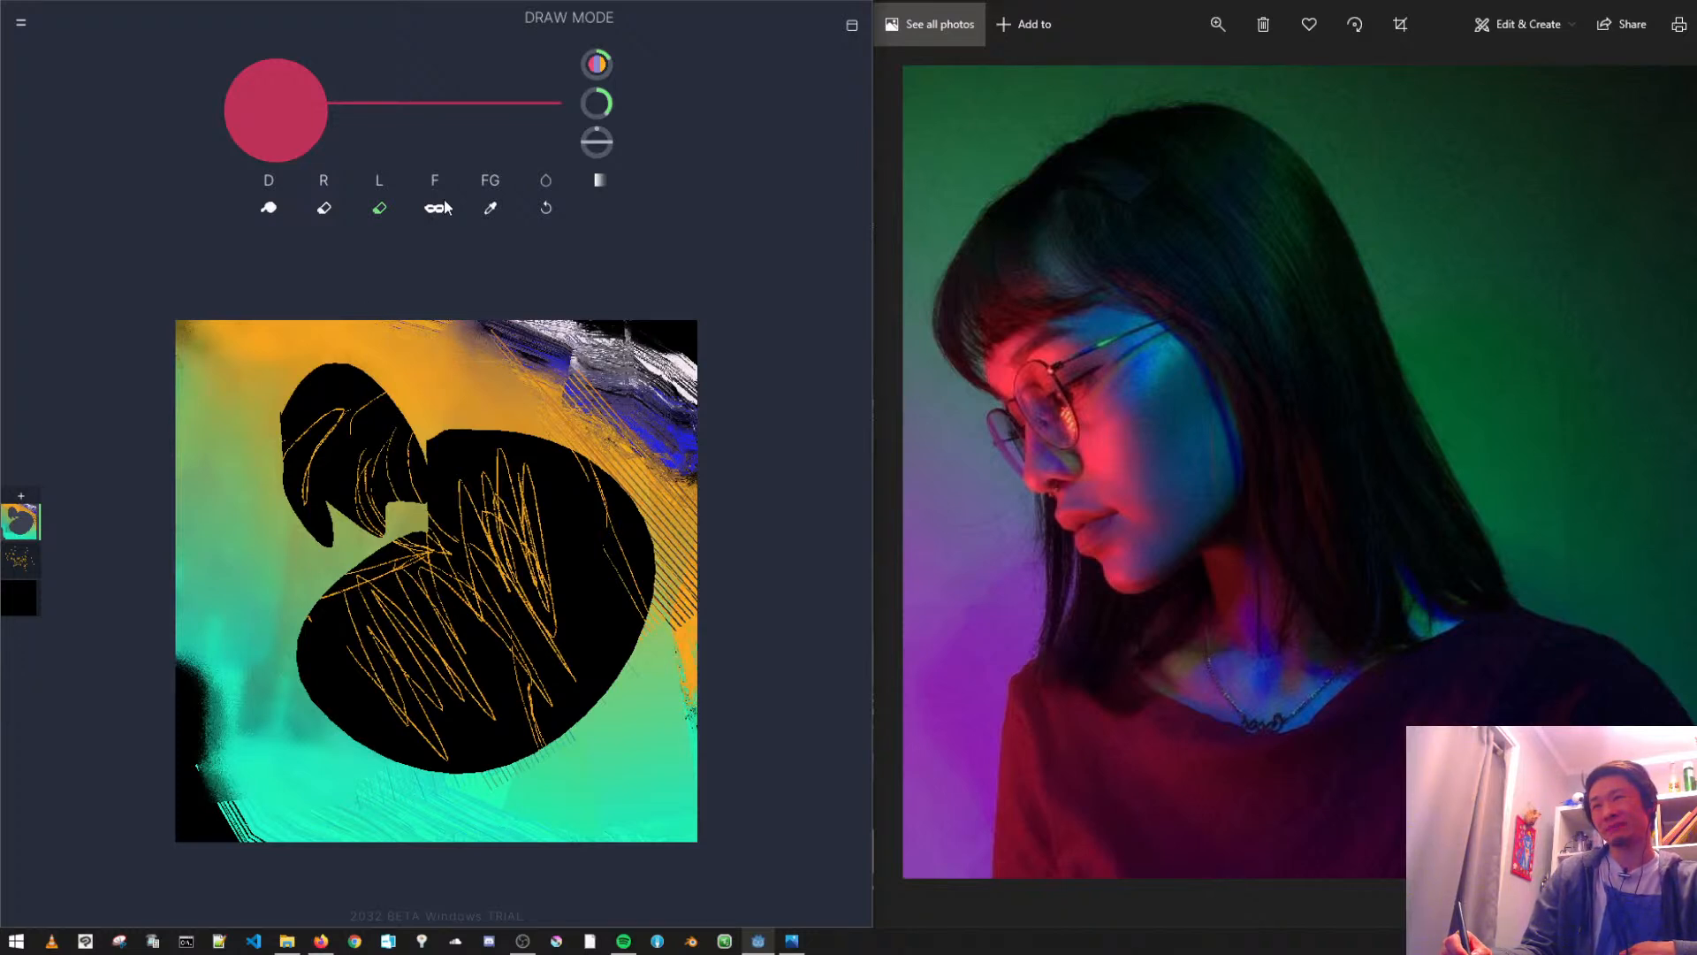
{"action": "left_click", "coordinate": [18, 562]}
{"action": "key", "text": "f"}
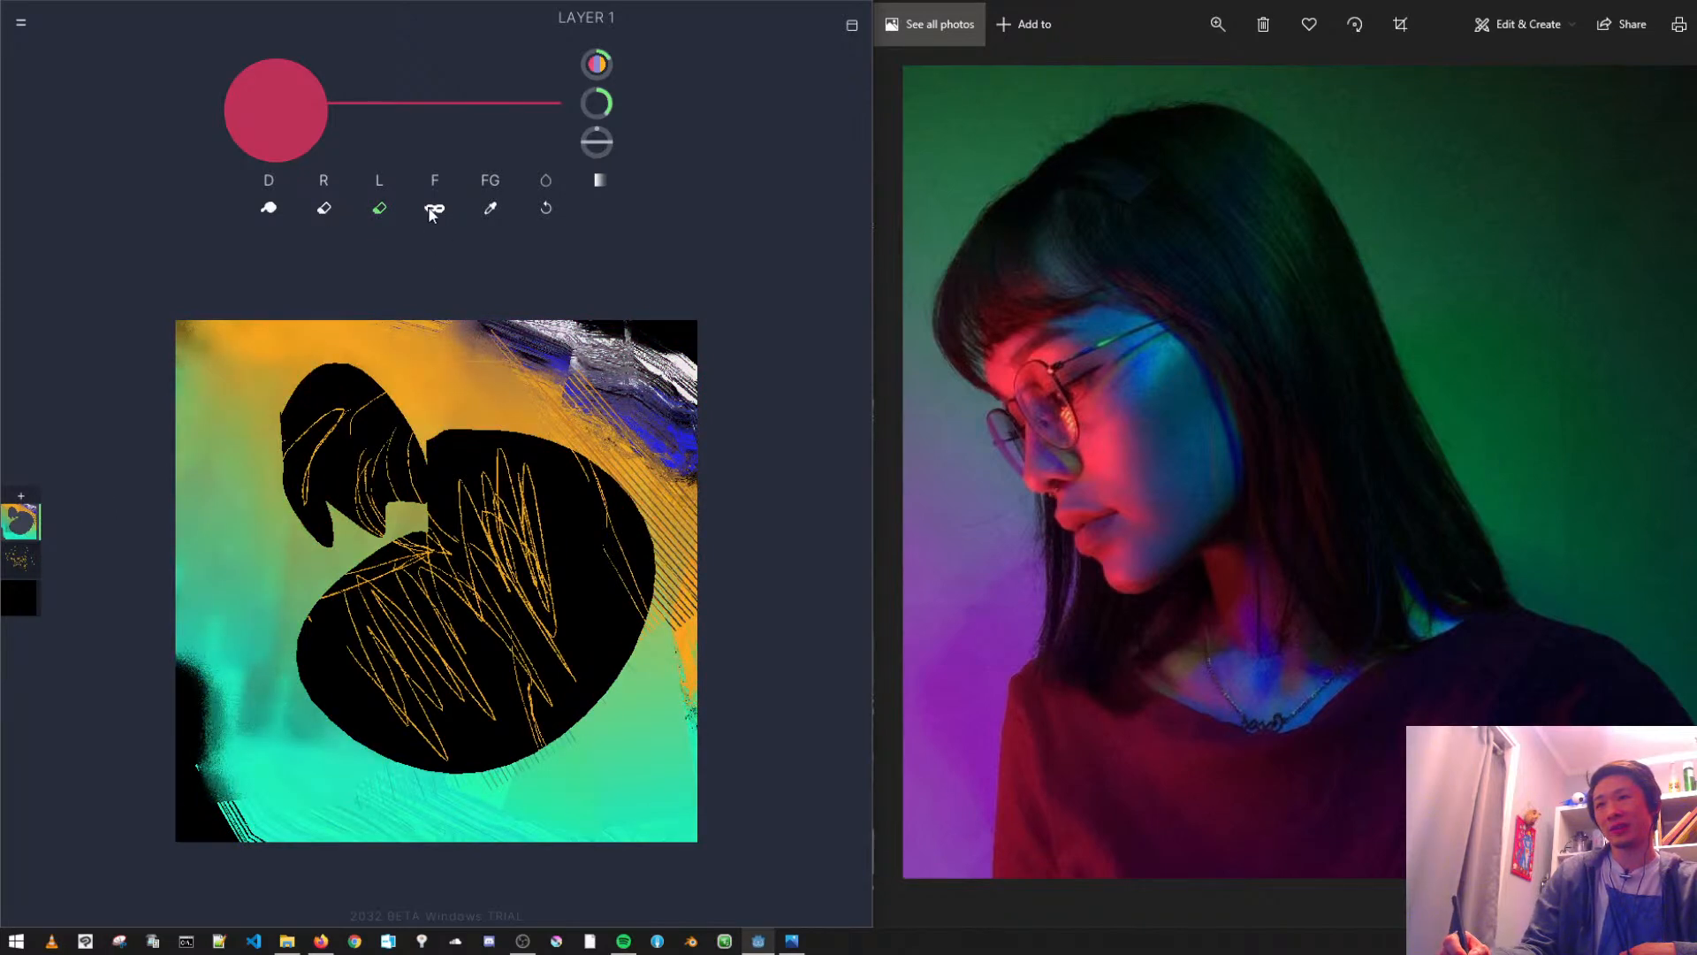
{"action": "left_click", "coordinate": [12, 601]}
{"action": "left_click", "coordinate": [10, 603]}
{"action": "left_click", "coordinate": [17, 564]}
{"action": "left_click", "coordinate": [15, 520]}
{"action": "left_click", "coordinate": [13, 566]}
{"action": "left_click", "coordinate": [15, 595]}
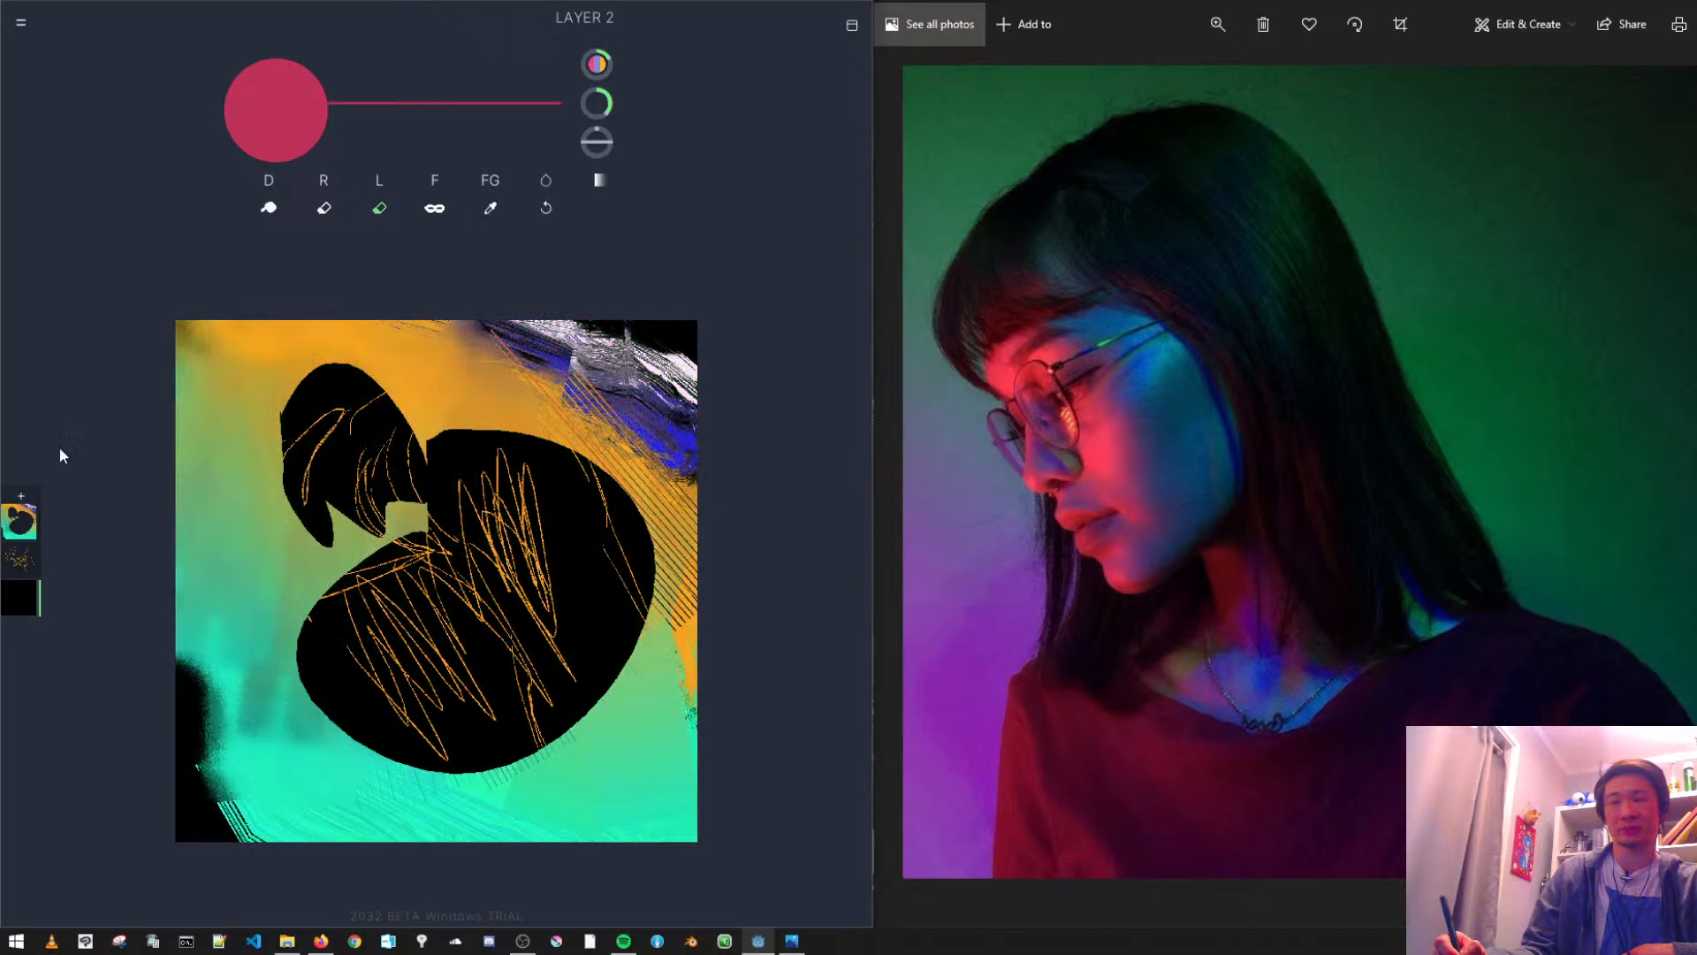
- Make Layer 1 active with the mask option on and erase a rounded patch in the painting's lower-left corner
{"action": "left_click", "coordinate": [20, 520]}
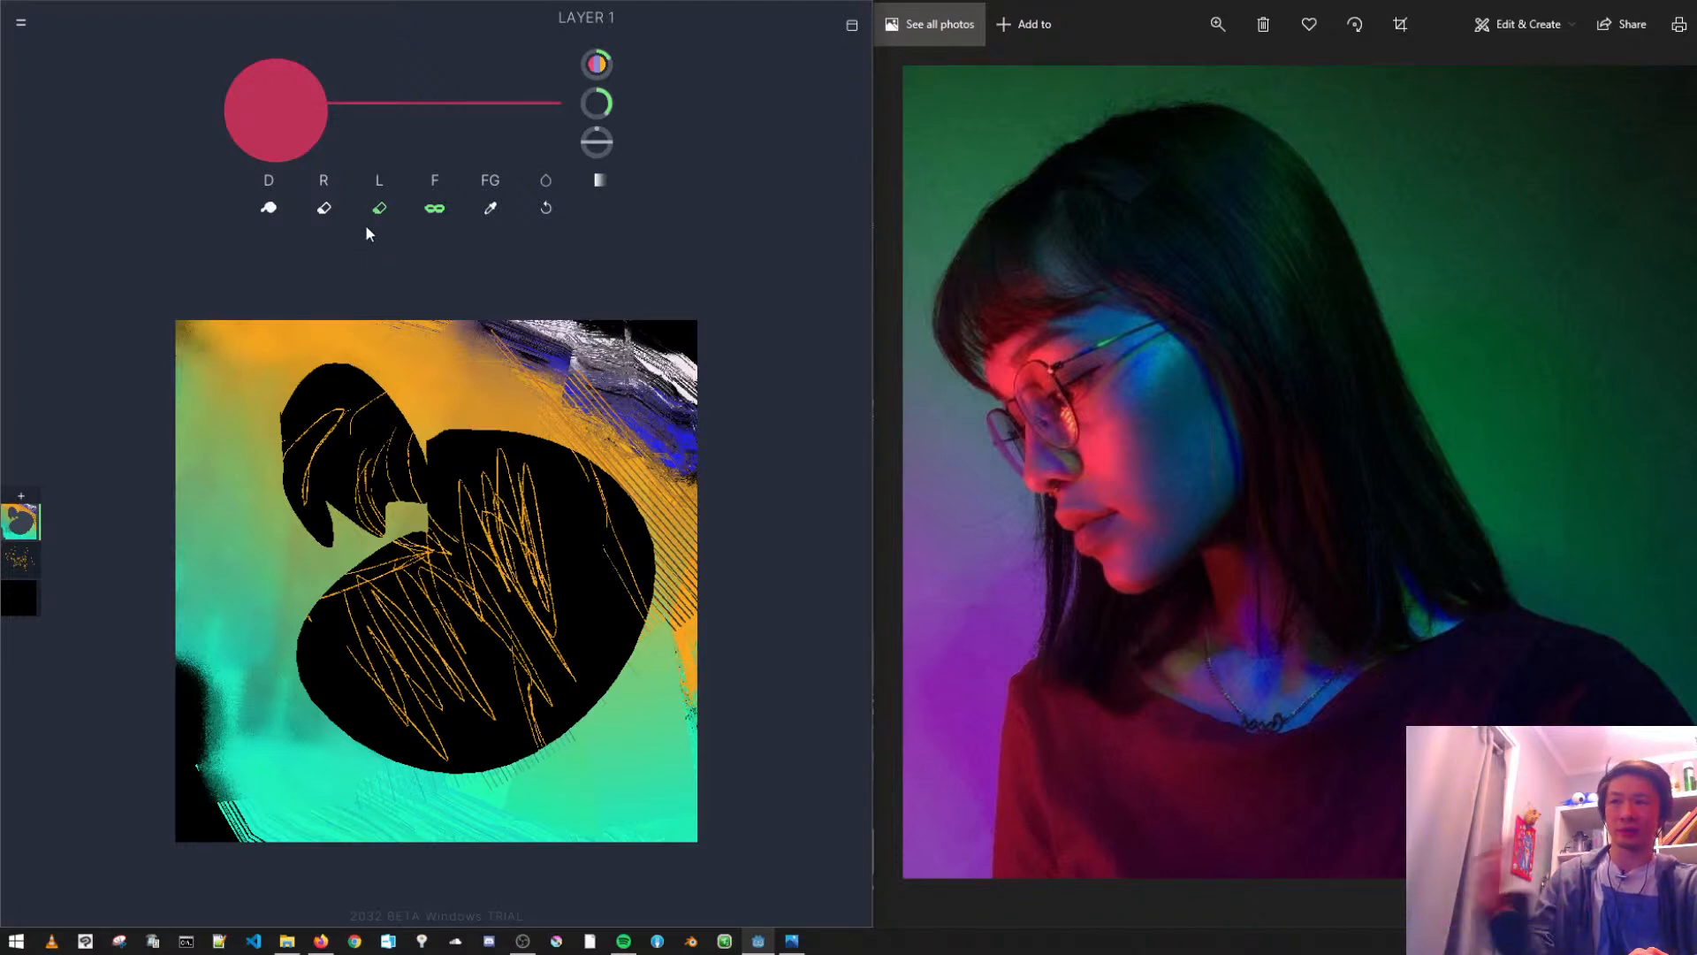
{"action": "mouse_move", "coordinate": [242, 721]}
{"action": "left_mouse_down"}
{"action": "mouse_move", "coordinate": [280, 771]}
{"action": "mouse_move", "coordinate": [302, 689]}
{"action": "left_mouse_up"}
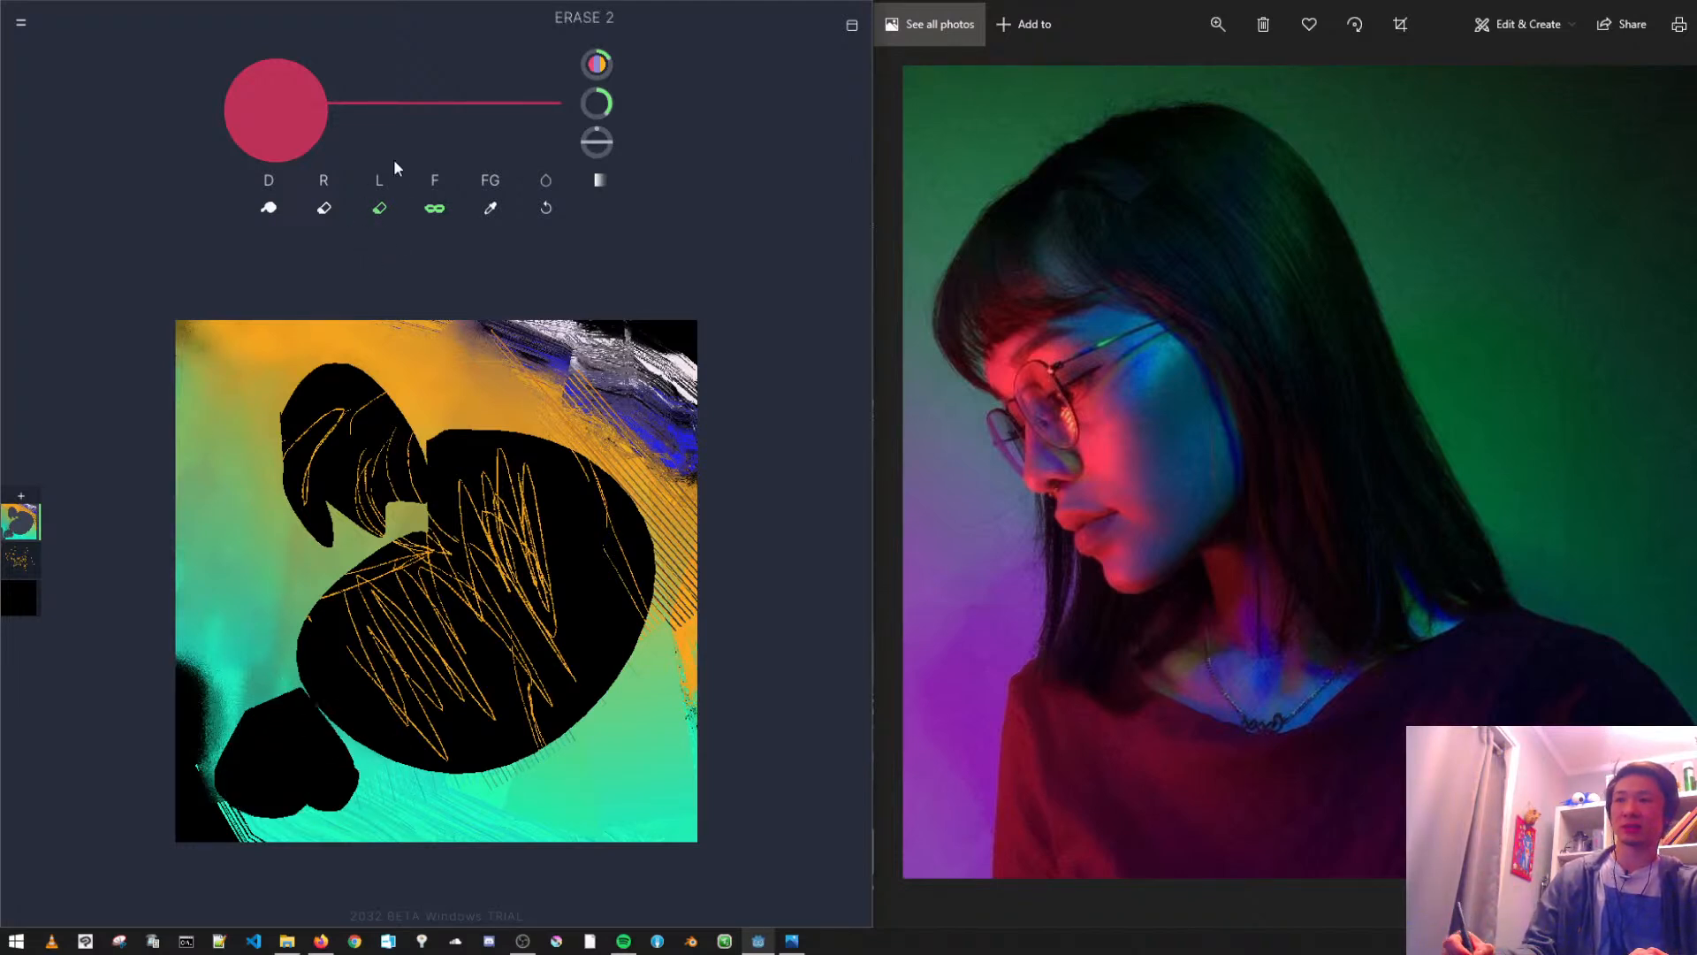
- With the mask on, paint teal rectangles with the Rect brush around the erased patches on the painting's left side
{"action": "left_click", "coordinate": [381, 203]}
{"action": "left_click", "coordinate": [301, 194]}
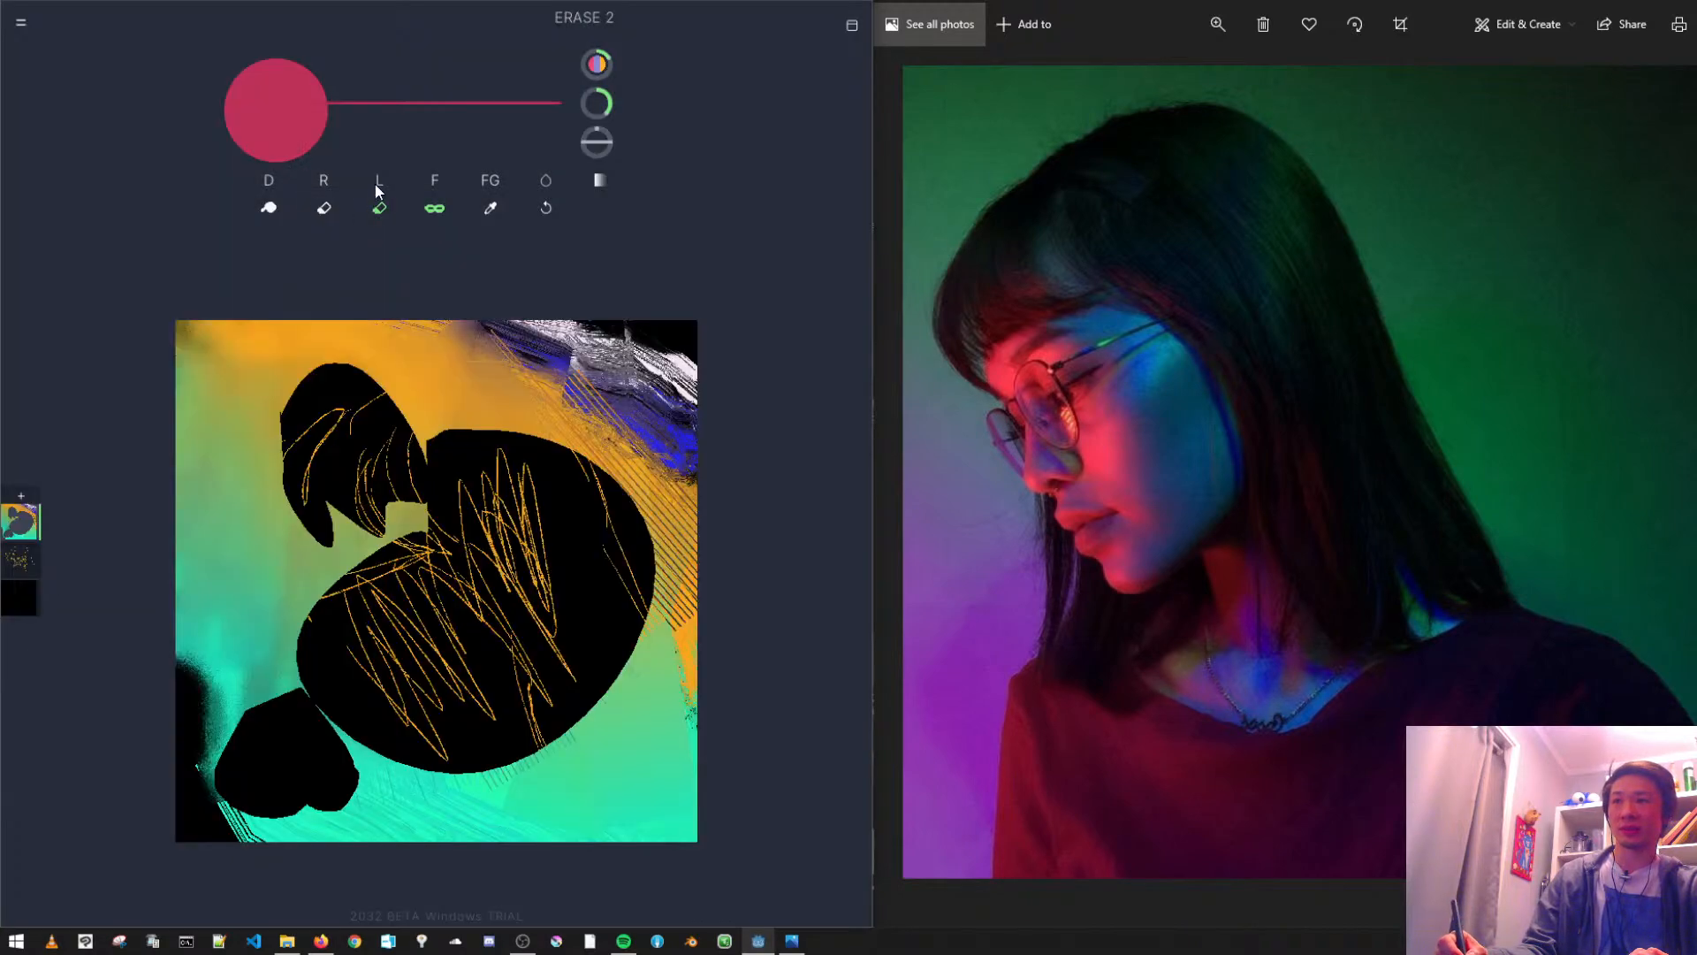
{"action": "left_click", "coordinate": [377, 184]}
{"action": "left_click", "coordinate": [324, 182]}
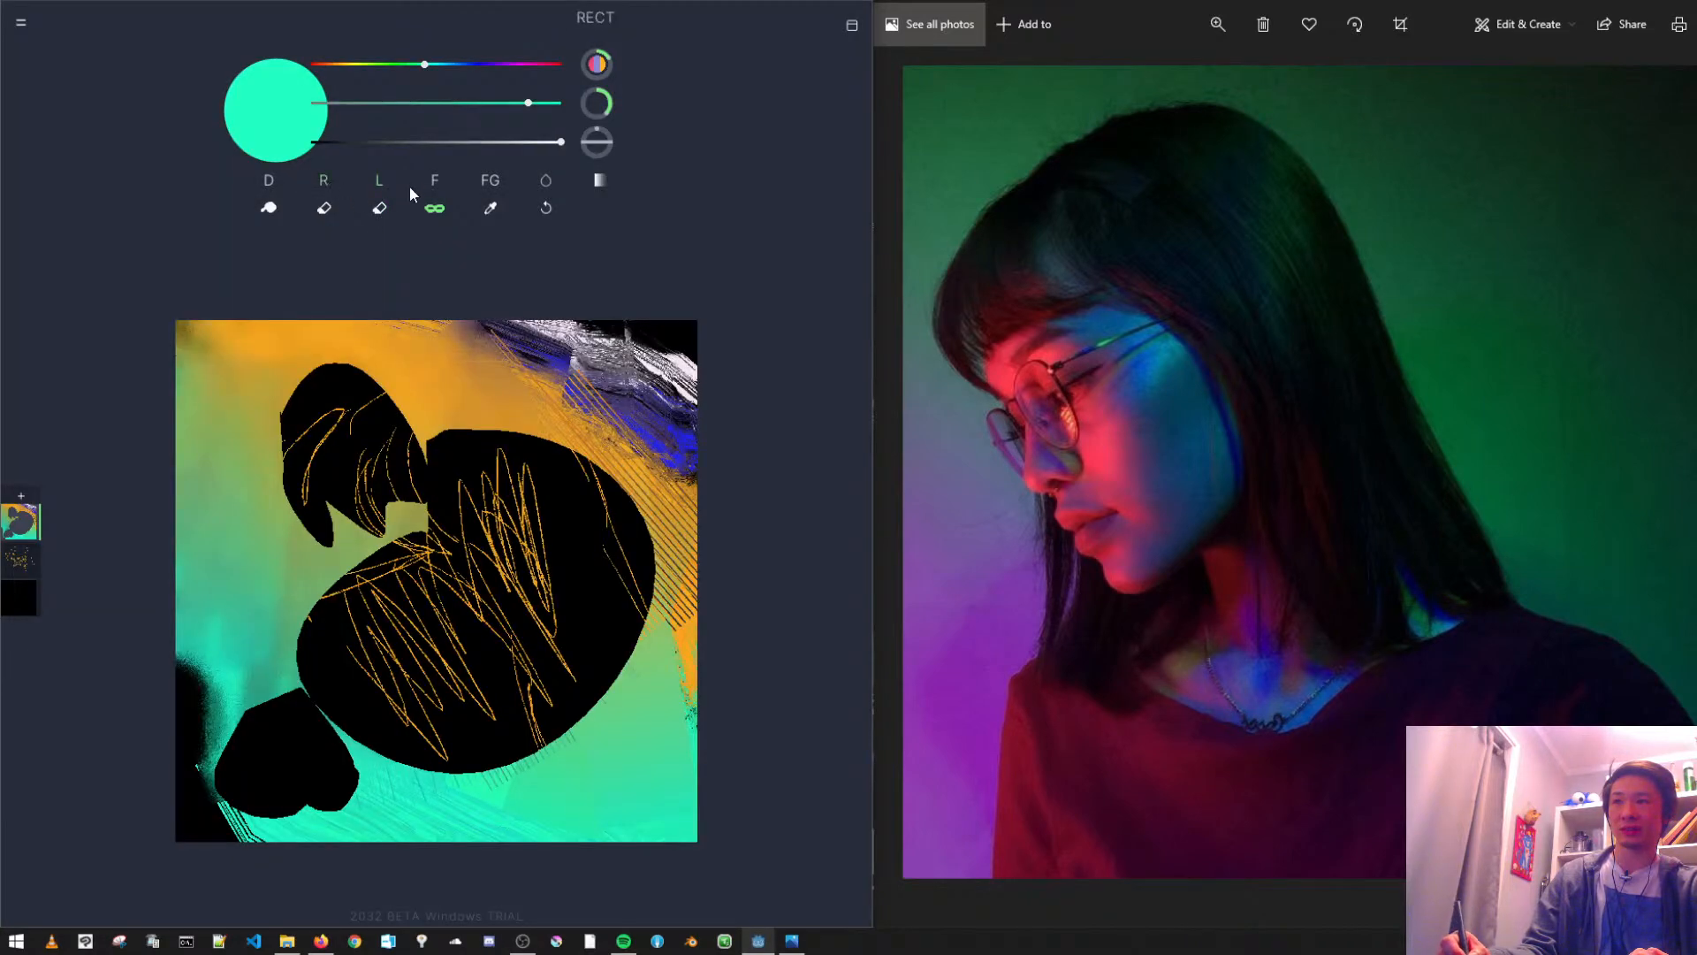
{"action": "left_click_drag", "start_coordinate": [246, 594], "coordinate": [336, 752]}
{"action": "left_click_drag", "start_coordinate": [208, 497], "coordinate": [403, 735]}
- Lower the brush colour's saturation to a pale mint and paint several large masked rectangles across the middle and lower part of the painting
{"action": "left_click_drag", "start_coordinate": [409, 101], "coordinate": [349, 101]}
{"action": "left_click_drag", "start_coordinate": [240, 587], "coordinate": [451, 842]}
{"action": "left_click_drag", "start_coordinate": [243, 539], "coordinate": [379, 698]}
{"action": "left_click_drag", "start_coordinate": [463, 786], "coordinate": [507, 823]}
{"action": "left_click_drag", "start_coordinate": [317, 492], "coordinate": [485, 738]}
{"action": "left_click_drag", "start_coordinate": [371, 327], "coordinate": [581, 646]}
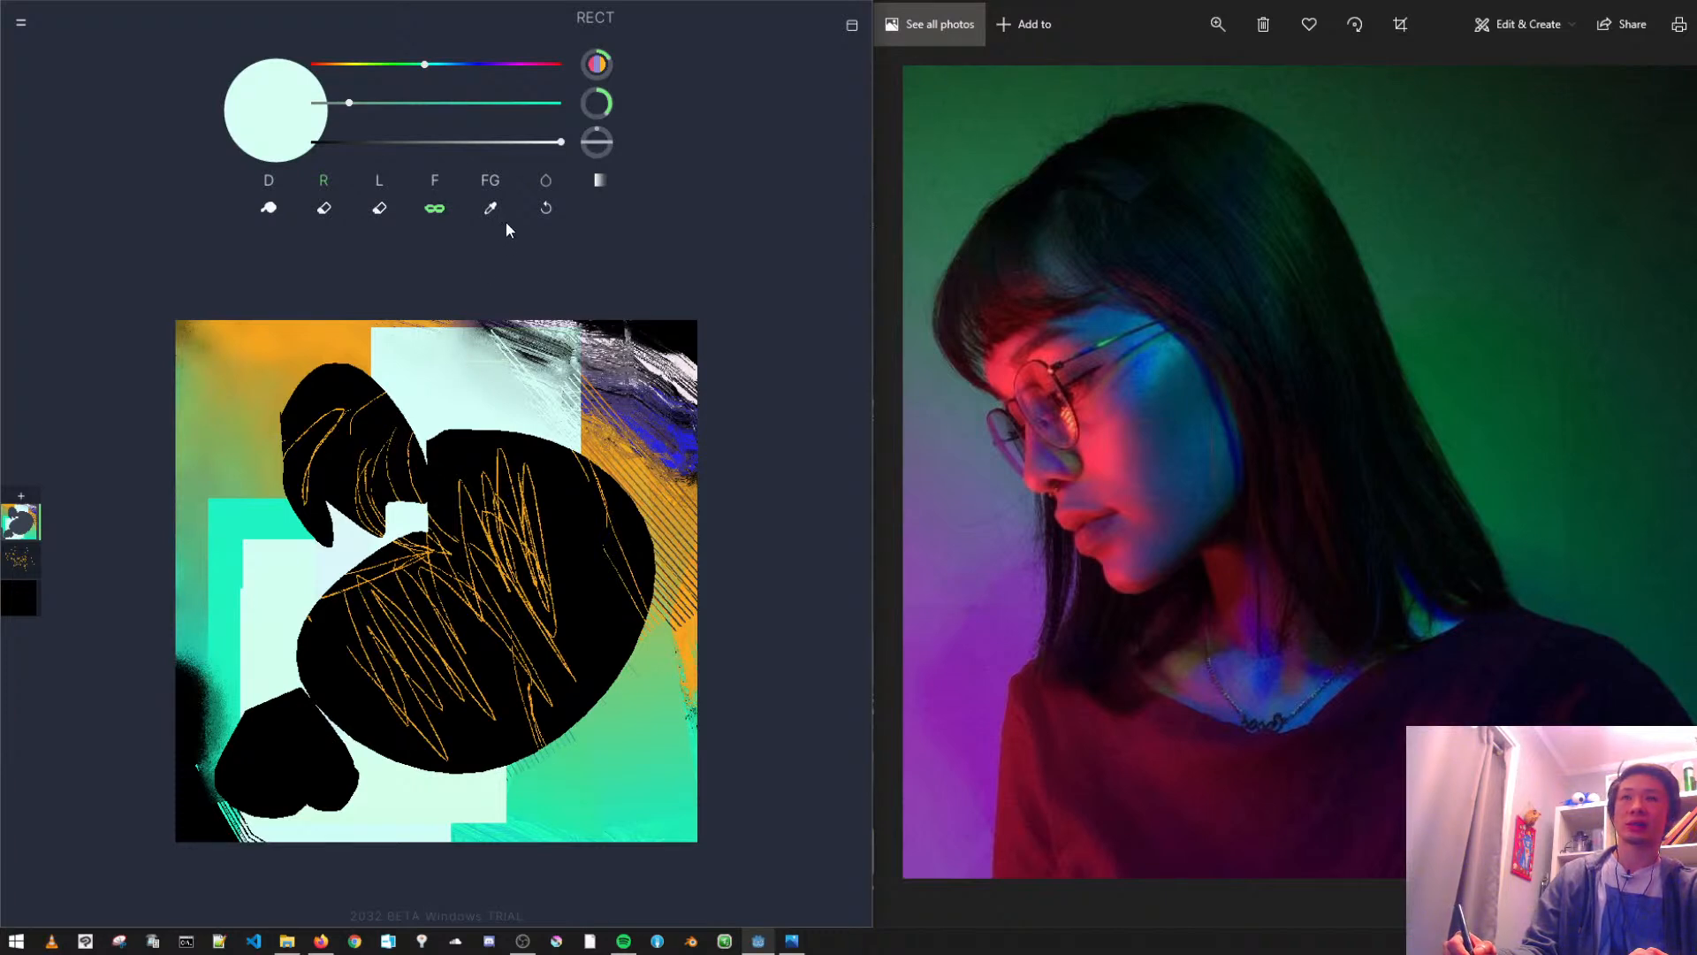
- Switch the colour sliders from HSV to RGB and delete the painted Layer 1
{"action": "left_click", "coordinate": [21, 22]}
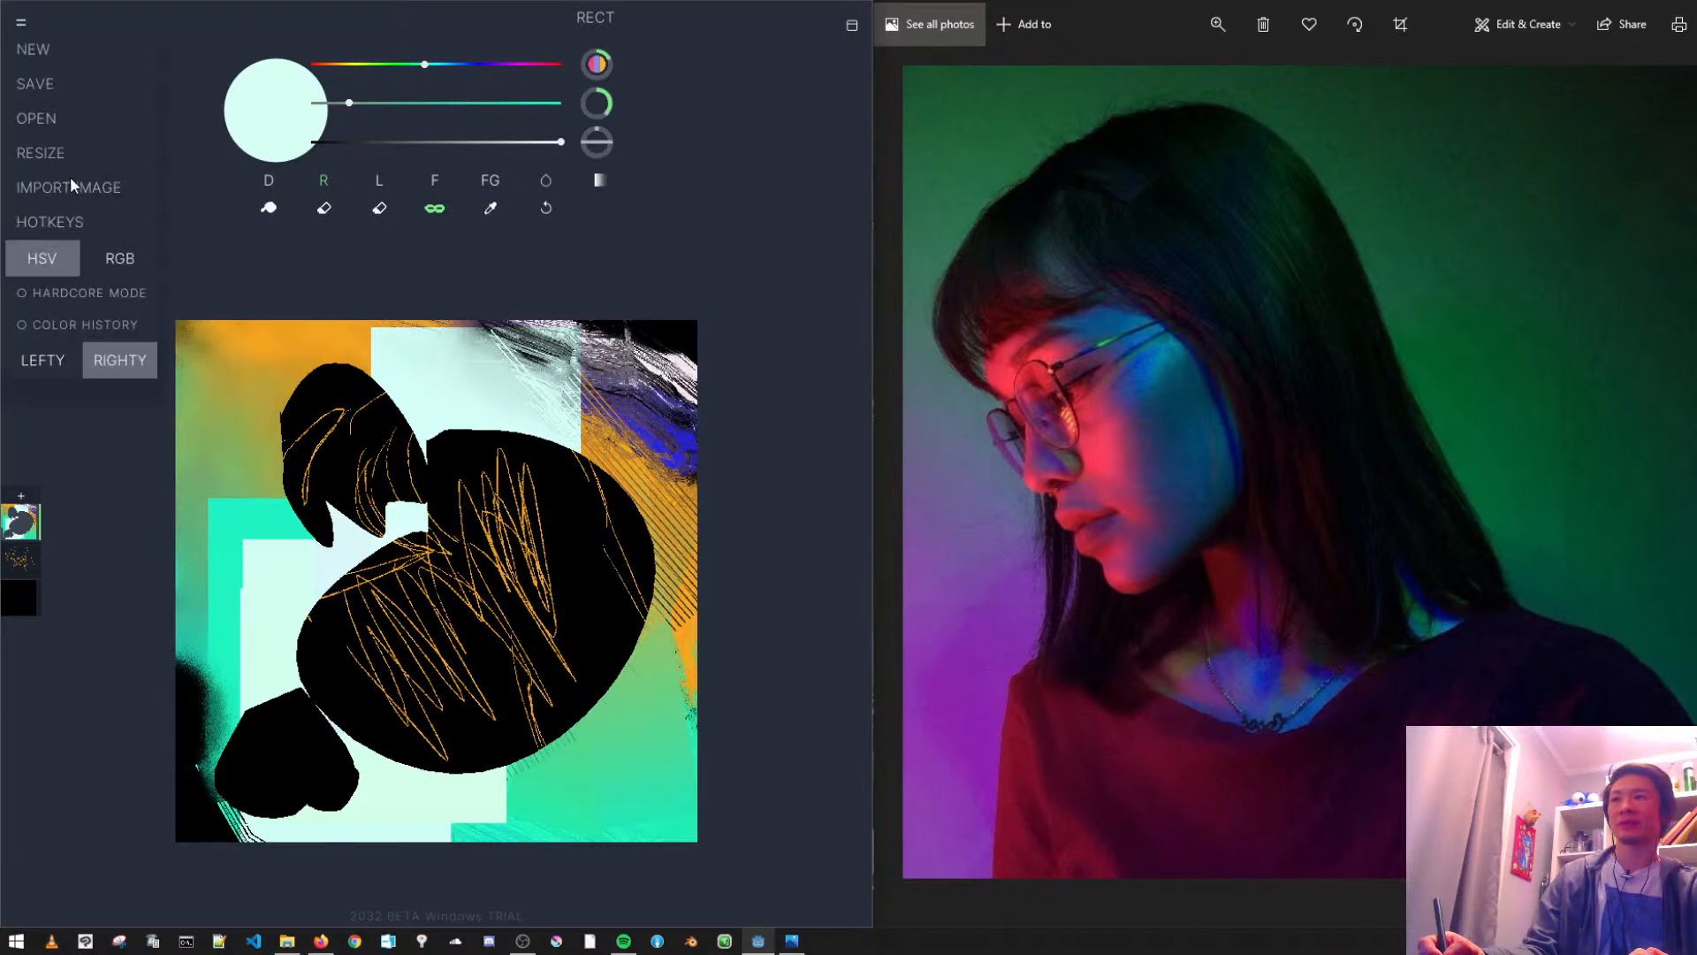
{"action": "left_click", "coordinate": [113, 261]}
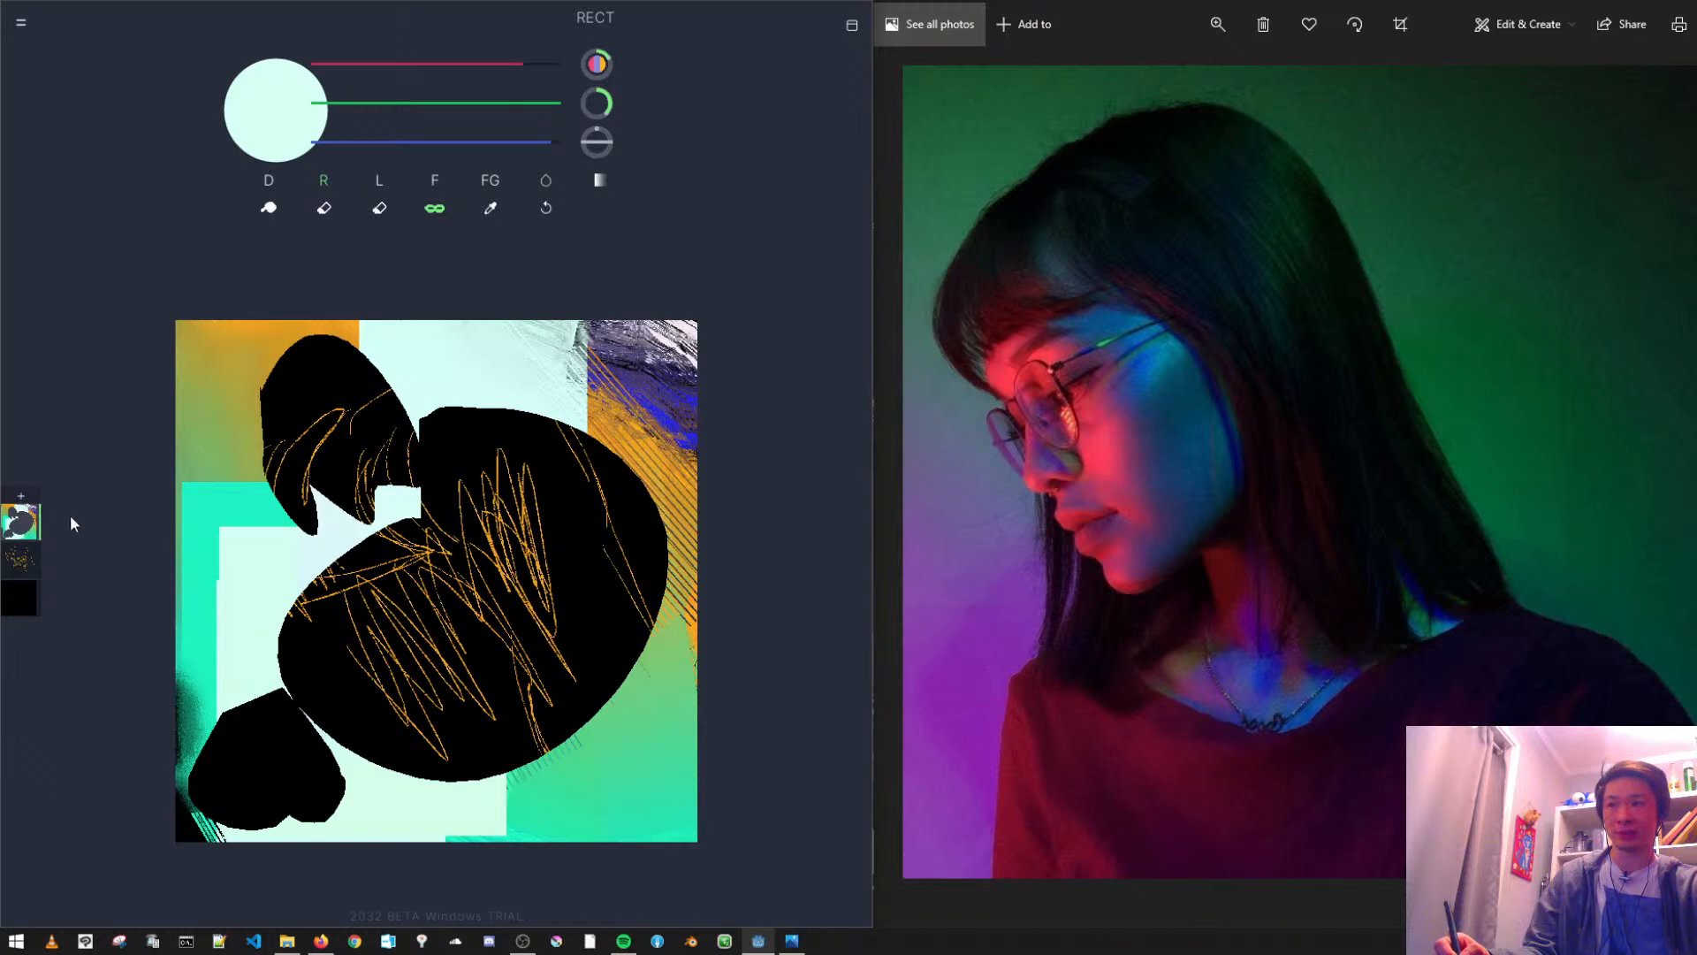
{"action": "key", "text": "Delete"}
{"action": "left_click", "coordinate": [416, 492]}
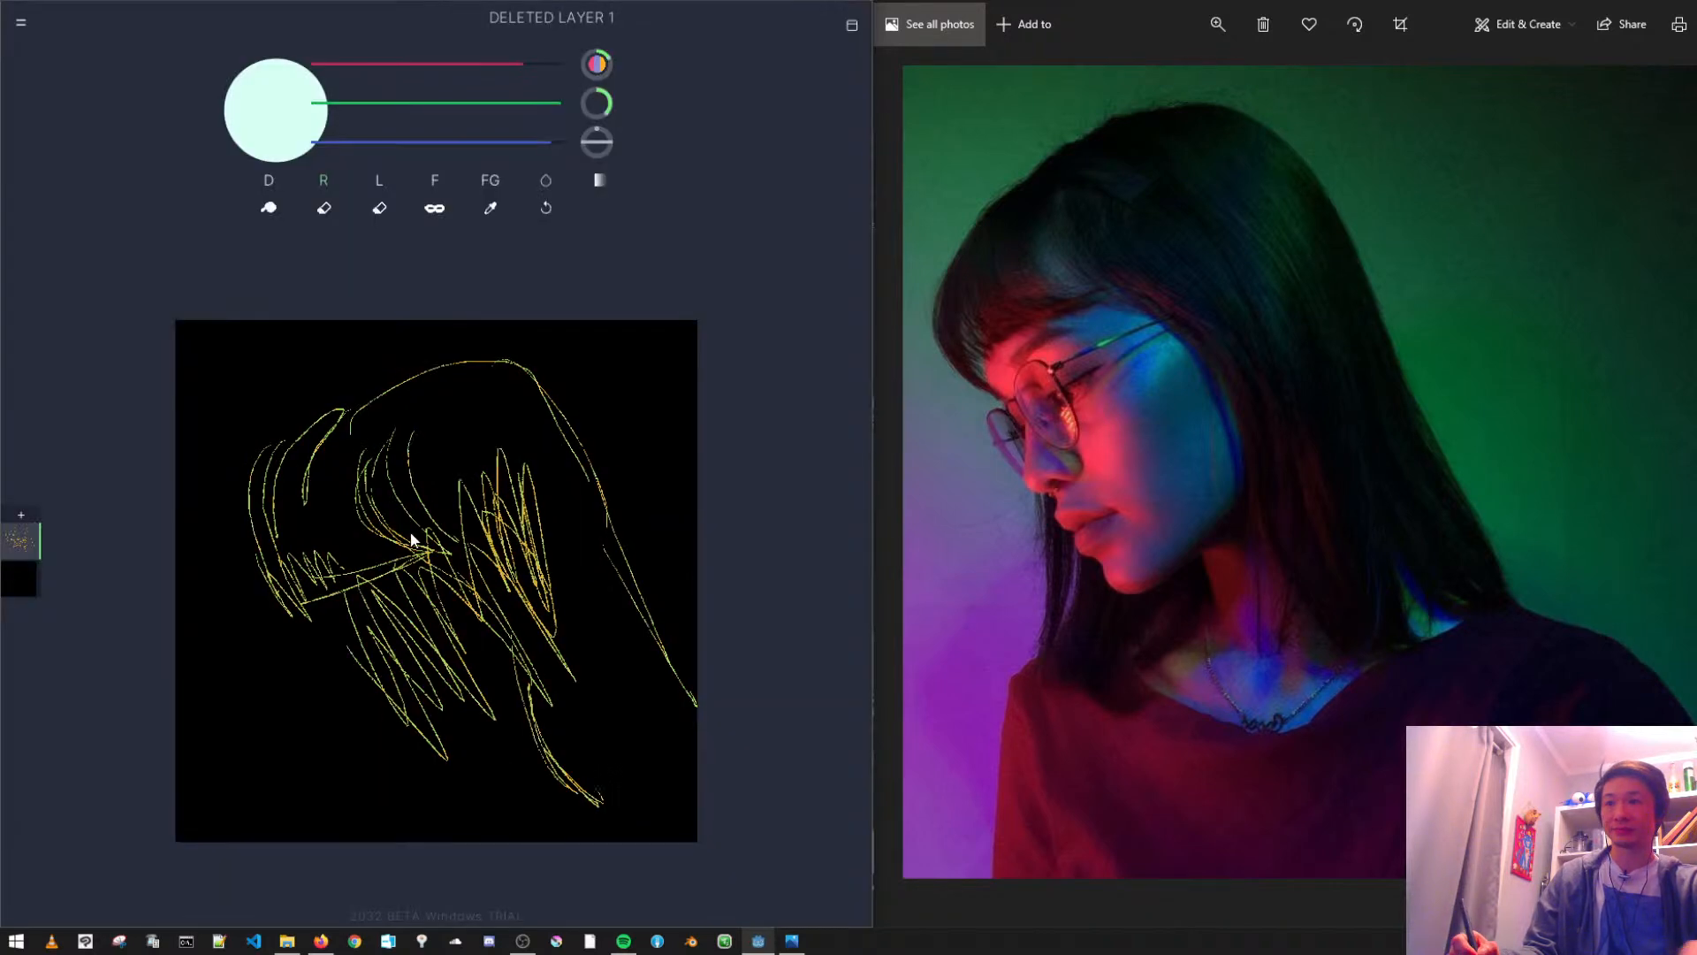
- Set the Draw brush to size 1 and sketch the brow and nose profile in pale mint below the fringe
{"action": "left_click", "coordinate": [265, 179]}
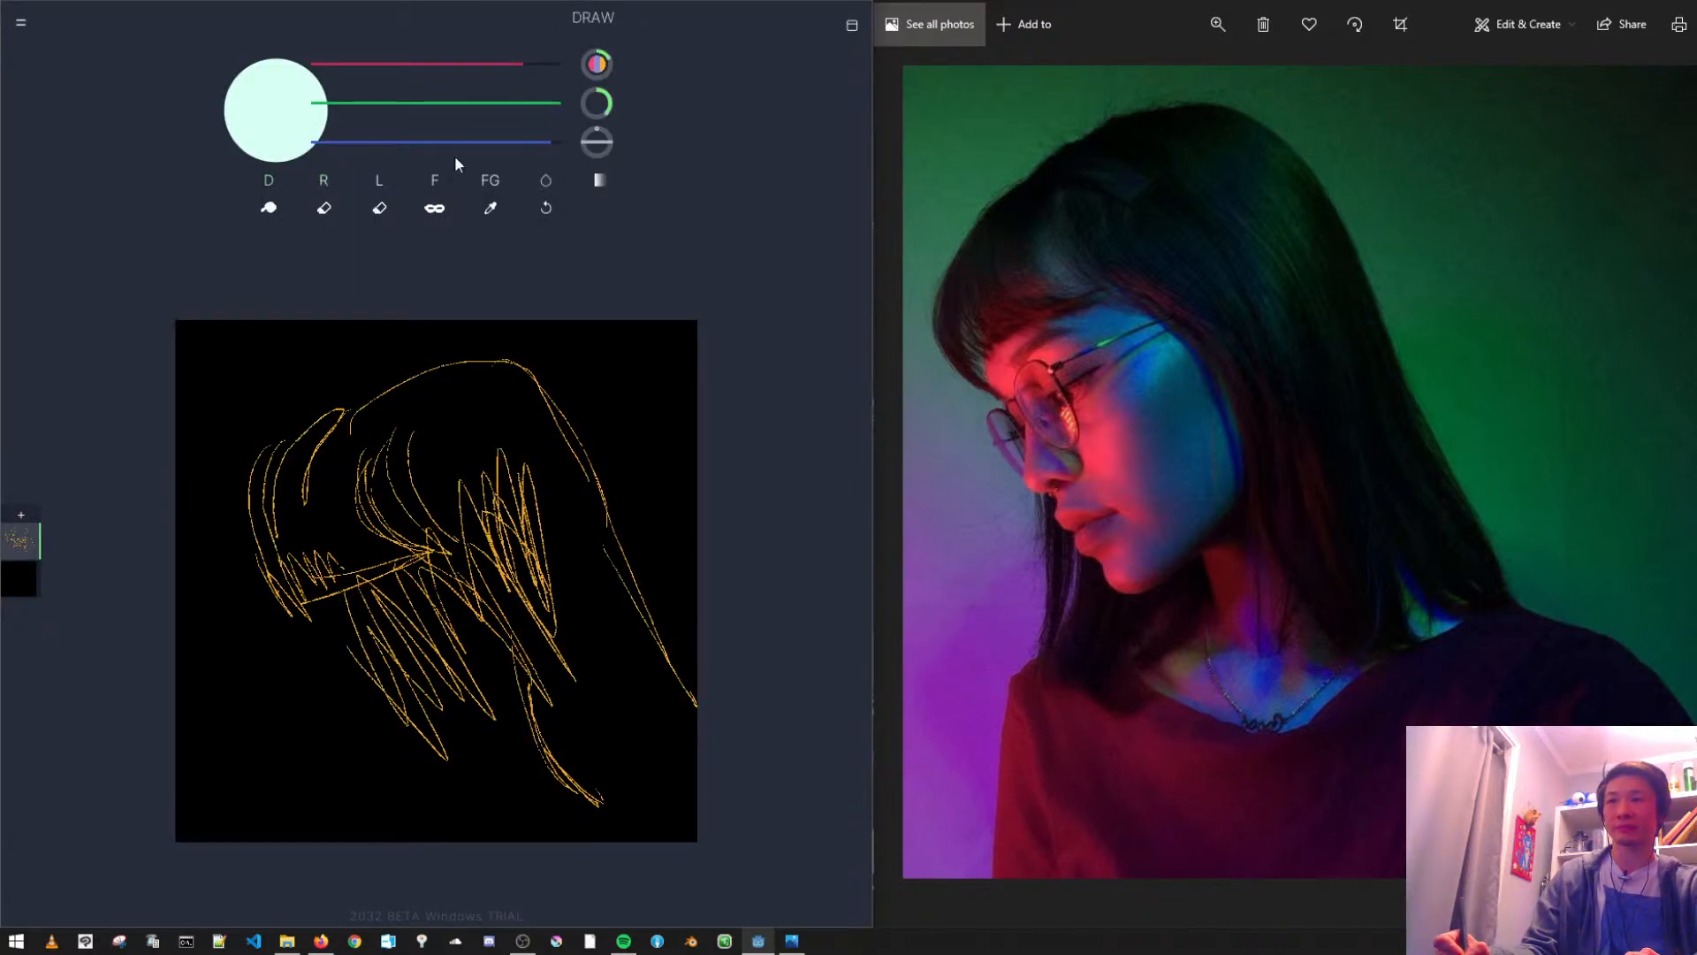
{"action": "mouse_move", "coordinate": [597, 112]}
{"action": "left_mouse_down"}
{"action": "mouse_move", "coordinate": [455, 44]}
{"action": "mouse_move", "coordinate": [156, 10]}
{"action": "left_mouse_up"}
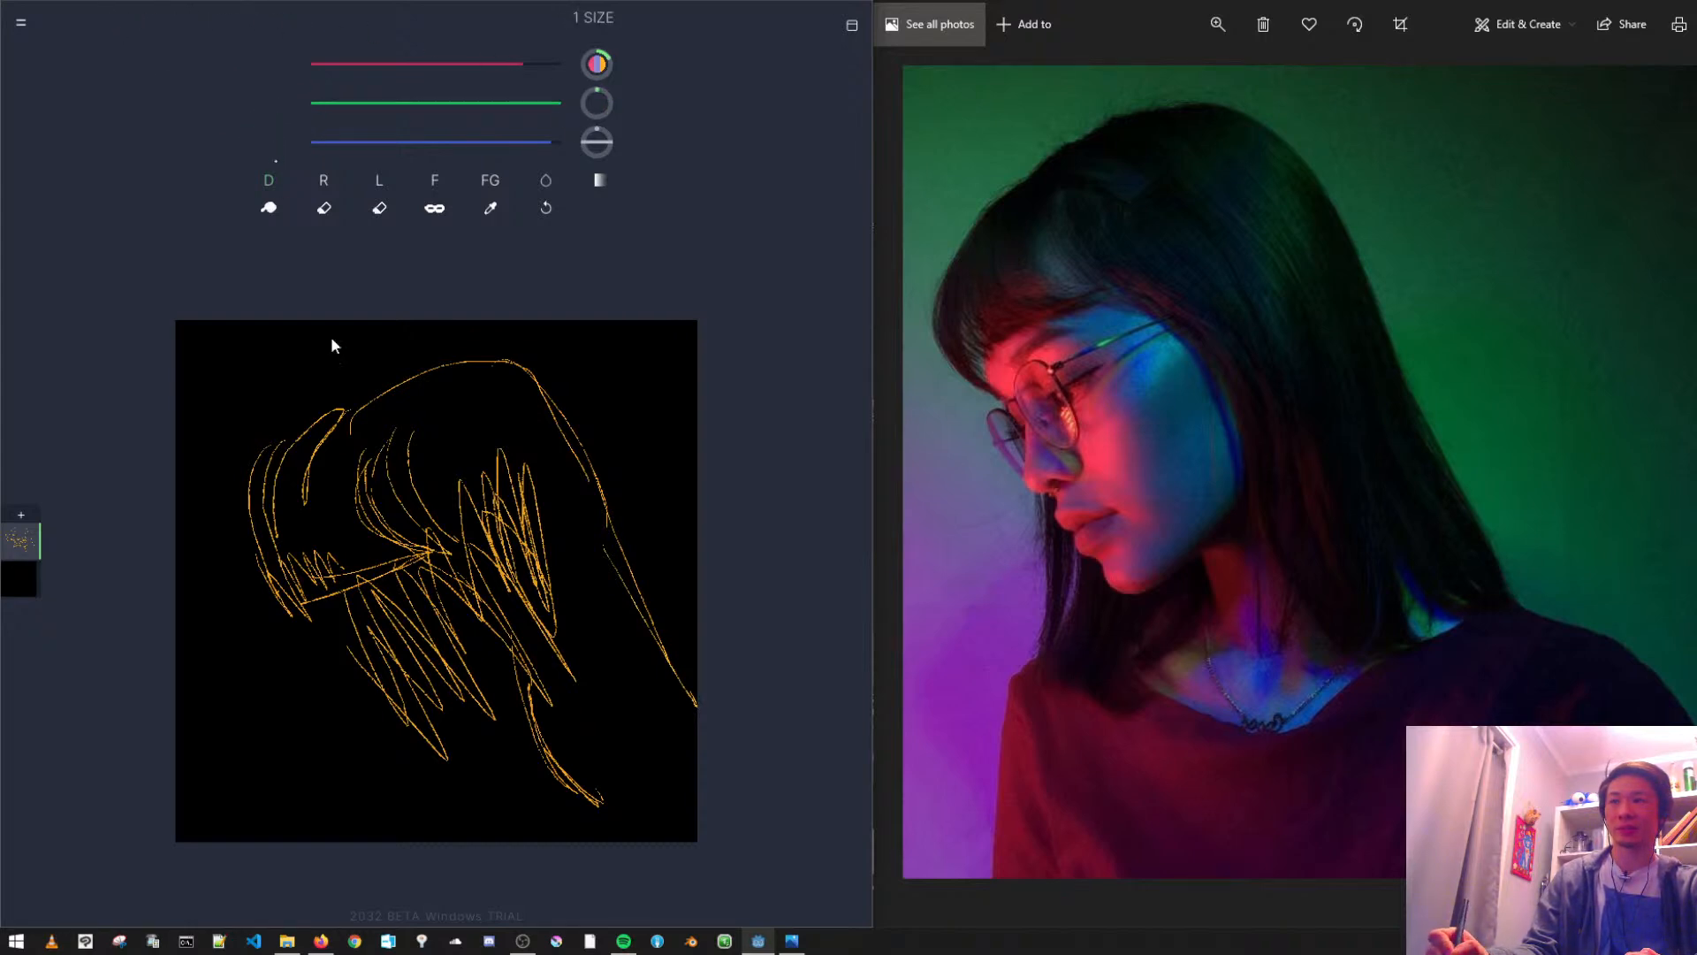
{"action": "left_click_drag", "start_coordinate": [303, 615], "coordinate": [348, 679]}
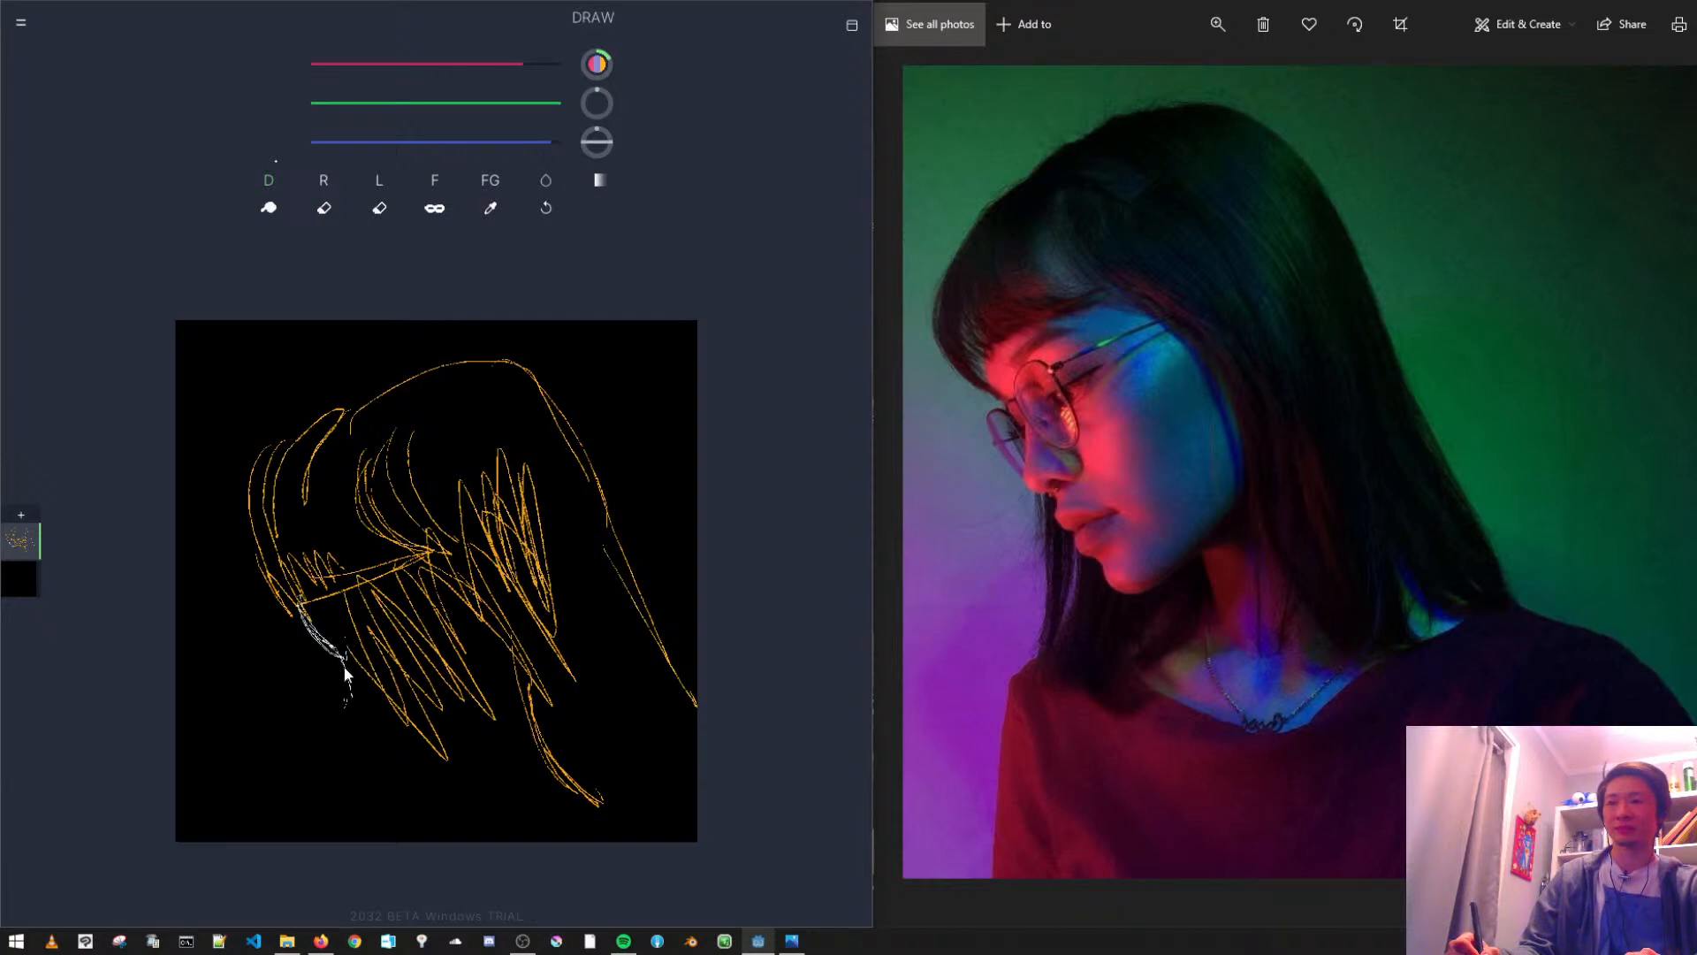
{"action": "left_click_drag", "start_coordinate": [380, 747], "coordinate": [396, 752]}
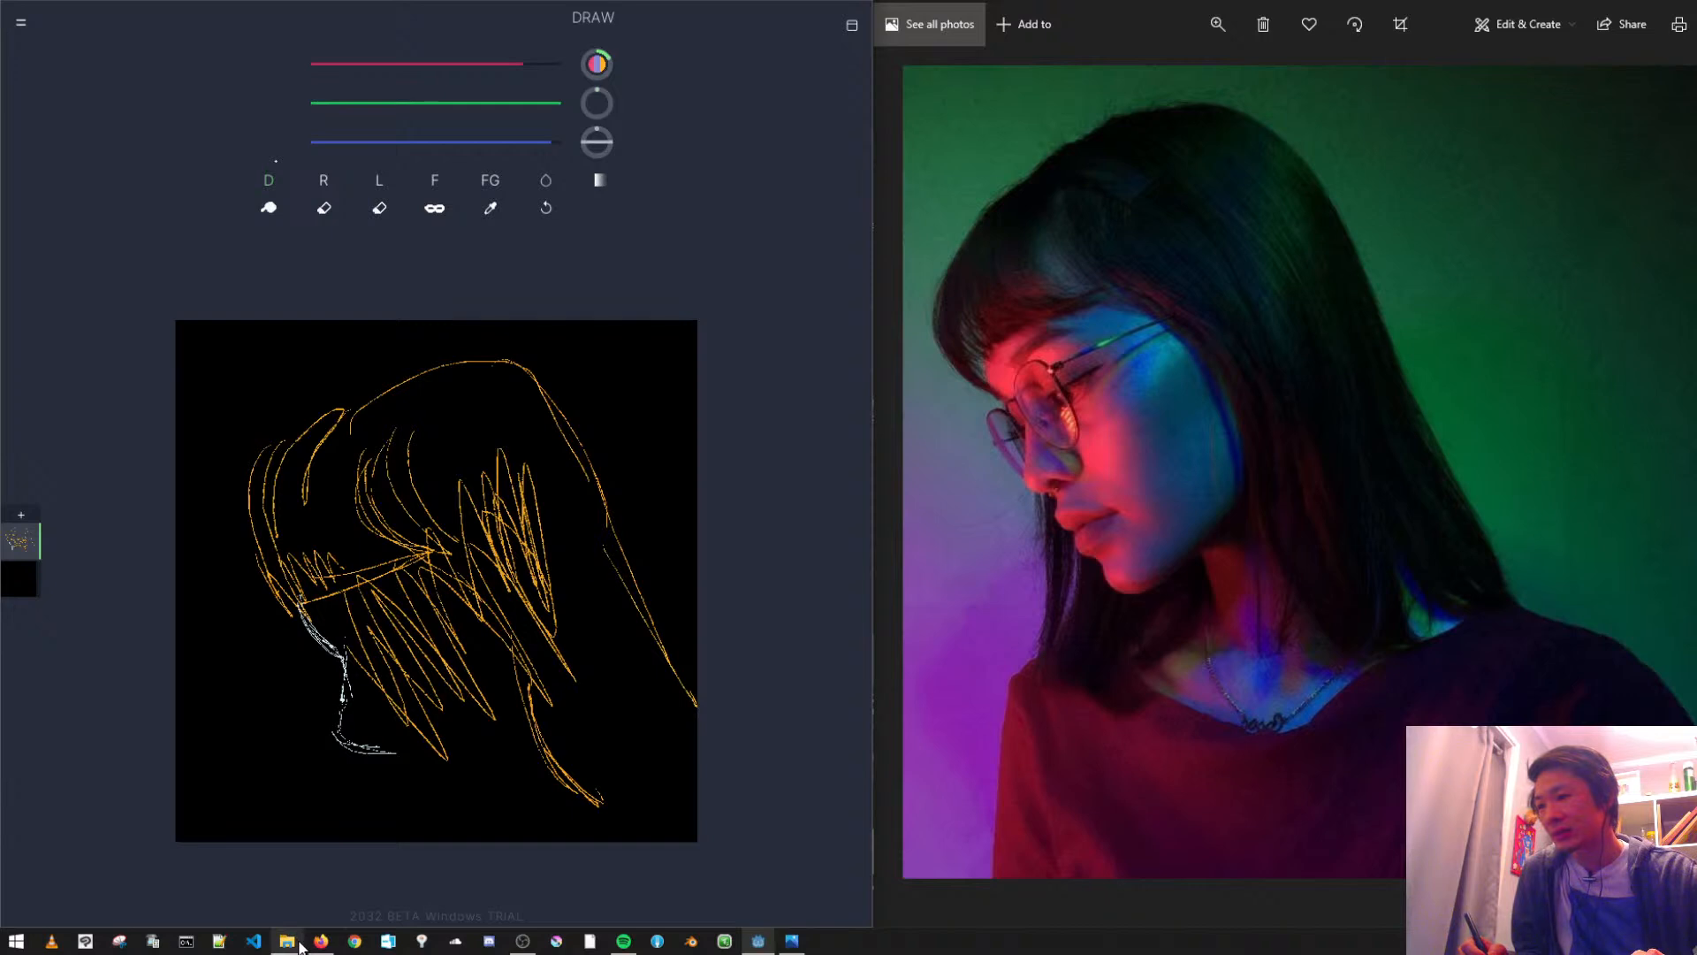
{"action": "mouse_move", "coordinate": [305, 950]}
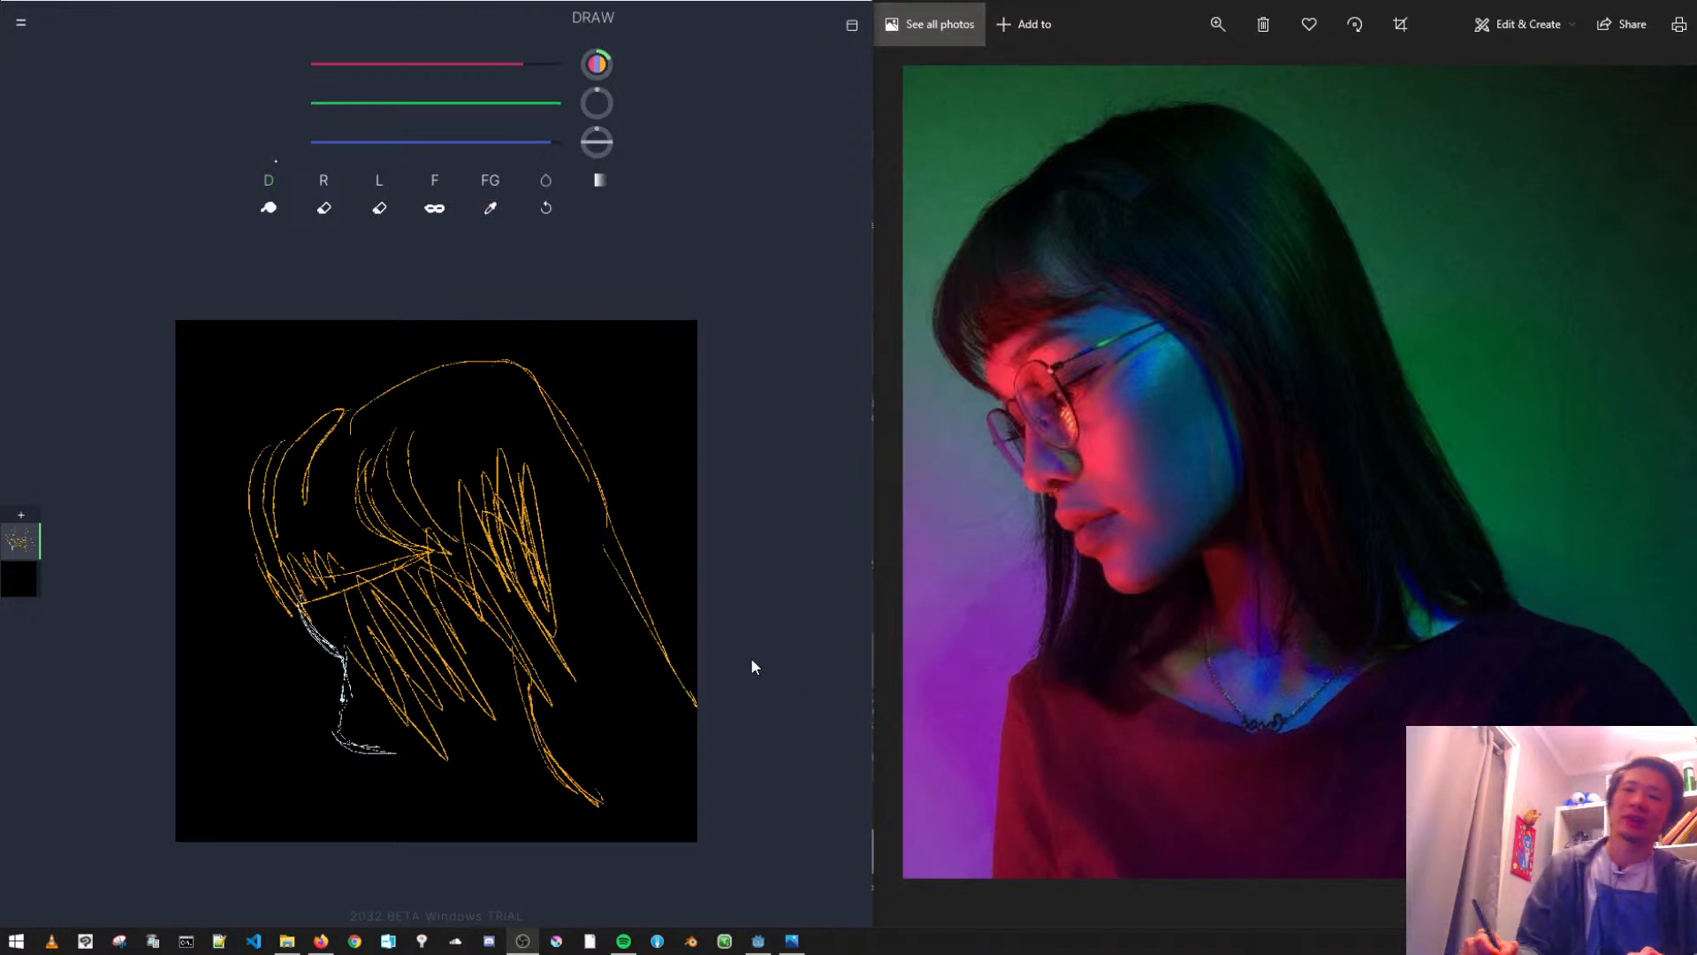
{"action": "left_click", "coordinate": [447, 562]}
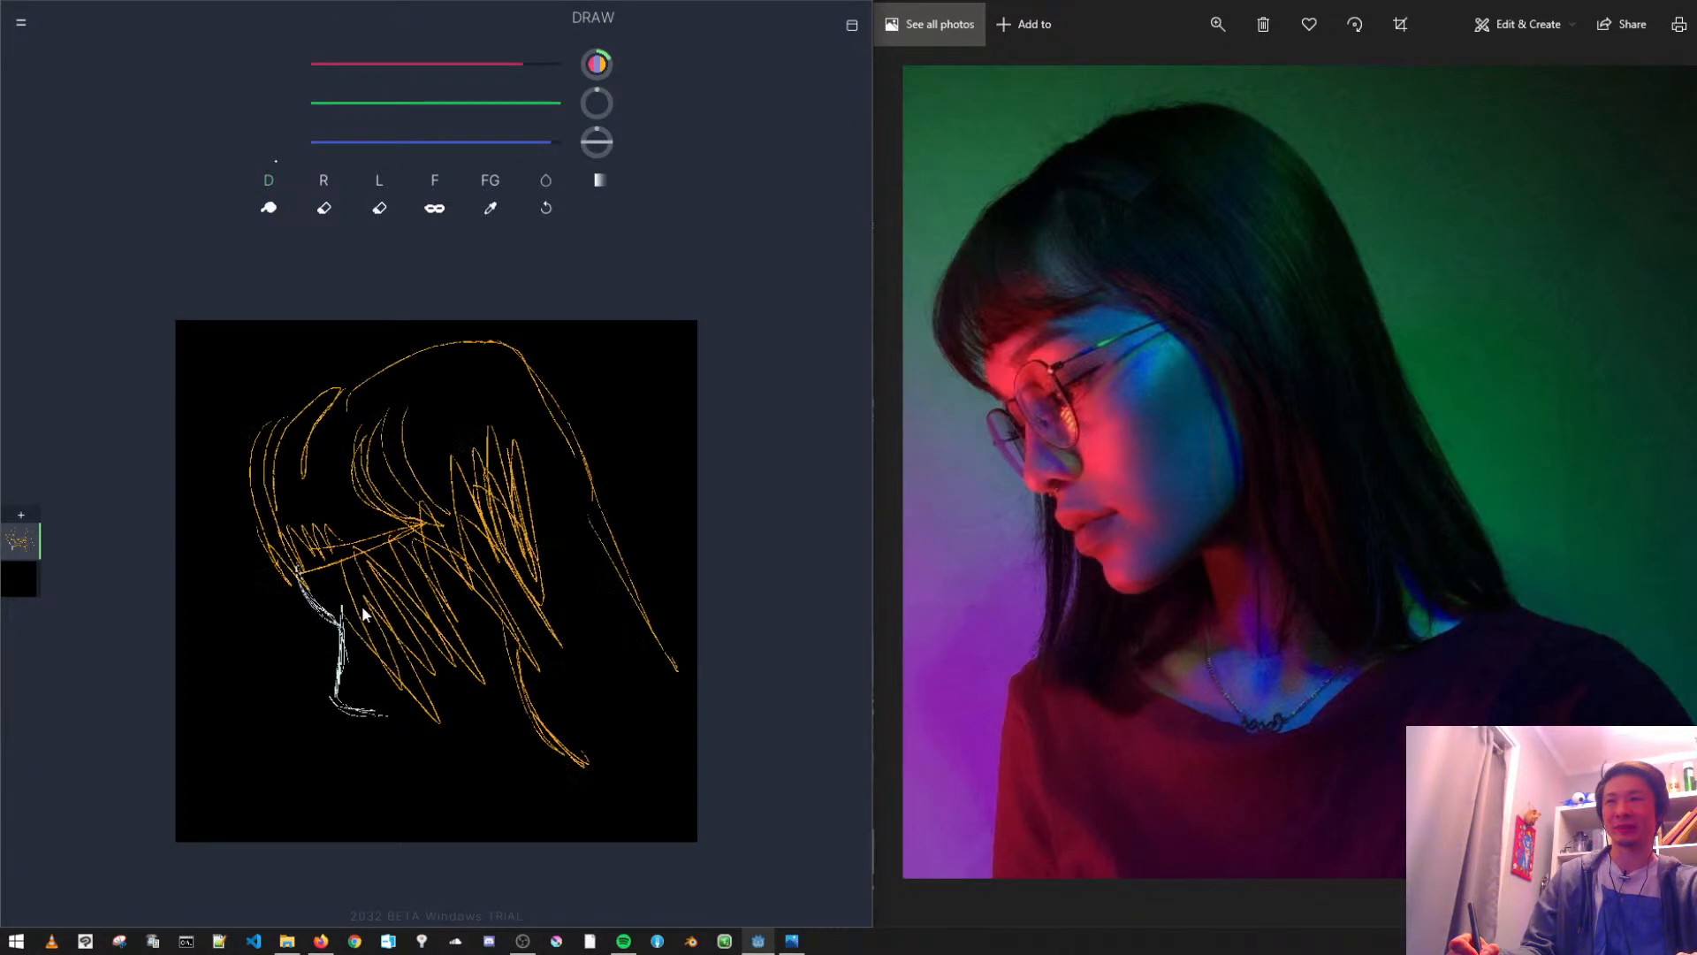
{"action": "left_click_drag", "start_coordinate": [361, 605], "coordinate": [365, 608]}
- Sketch the crown of the head, the back edge of the hair, and the neck and shoulder lines
{"action": "mouse_move", "coordinate": [389, 357]}
{"action": "left_mouse_down"}
{"action": "mouse_move", "coordinate": [507, 343]}
{"action": "mouse_move", "coordinate": [586, 443]}
{"action": "left_mouse_up"}
{"action": "left_click_drag", "start_coordinate": [402, 349], "coordinate": [320, 395]}
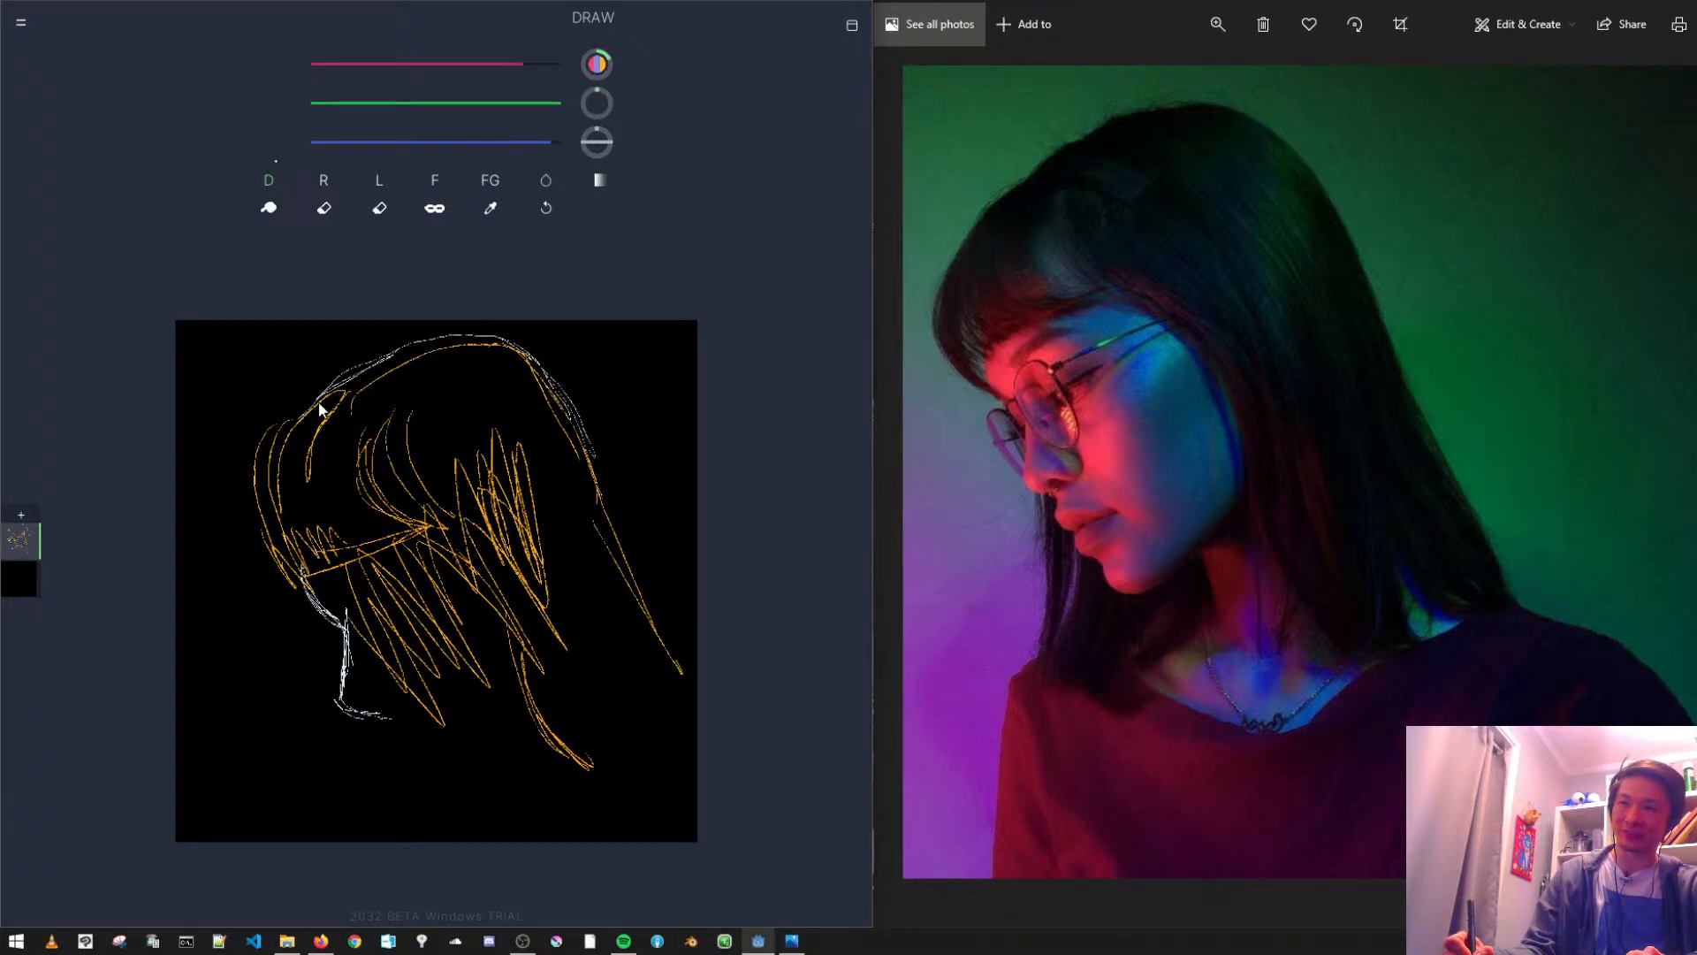
{"action": "mouse_move", "coordinate": [600, 466]}
{"action": "left_mouse_down"}
{"action": "mouse_move", "coordinate": [654, 618]}
{"action": "mouse_move", "coordinate": [697, 672]}
{"action": "left_mouse_up"}
{"action": "left_click_drag", "start_coordinate": [474, 591], "coordinate": [550, 766]}
{"action": "left_click_drag", "start_coordinate": [497, 677], "coordinate": [601, 810]}
{"action": "left_click_drag", "start_coordinate": [622, 663], "coordinate": [651, 785]}
{"action": "mouse_move", "coordinate": [629, 694]}
{"action": "left_mouse_down"}
{"action": "mouse_move", "coordinate": [679, 754]}
{"action": "mouse_move", "coordinate": [675, 720]}
{"action": "mouse_move", "coordinate": [697, 735]}
{"action": "left_mouse_up"}
- Sketch the chin and jawline from below the nose to the neck, undoing a stray stroke
{"action": "mouse_move", "coordinate": [421, 760]}
{"action": "left_mouse_down"}
{"action": "mouse_move", "coordinate": [510, 713]}
{"action": "mouse_move", "coordinate": [422, 789]}
{"action": "left_mouse_up"}
{"action": "key", "text": "ctrl+z"}
{"action": "left_click_drag", "start_coordinate": [529, 726], "coordinate": [433, 784]}
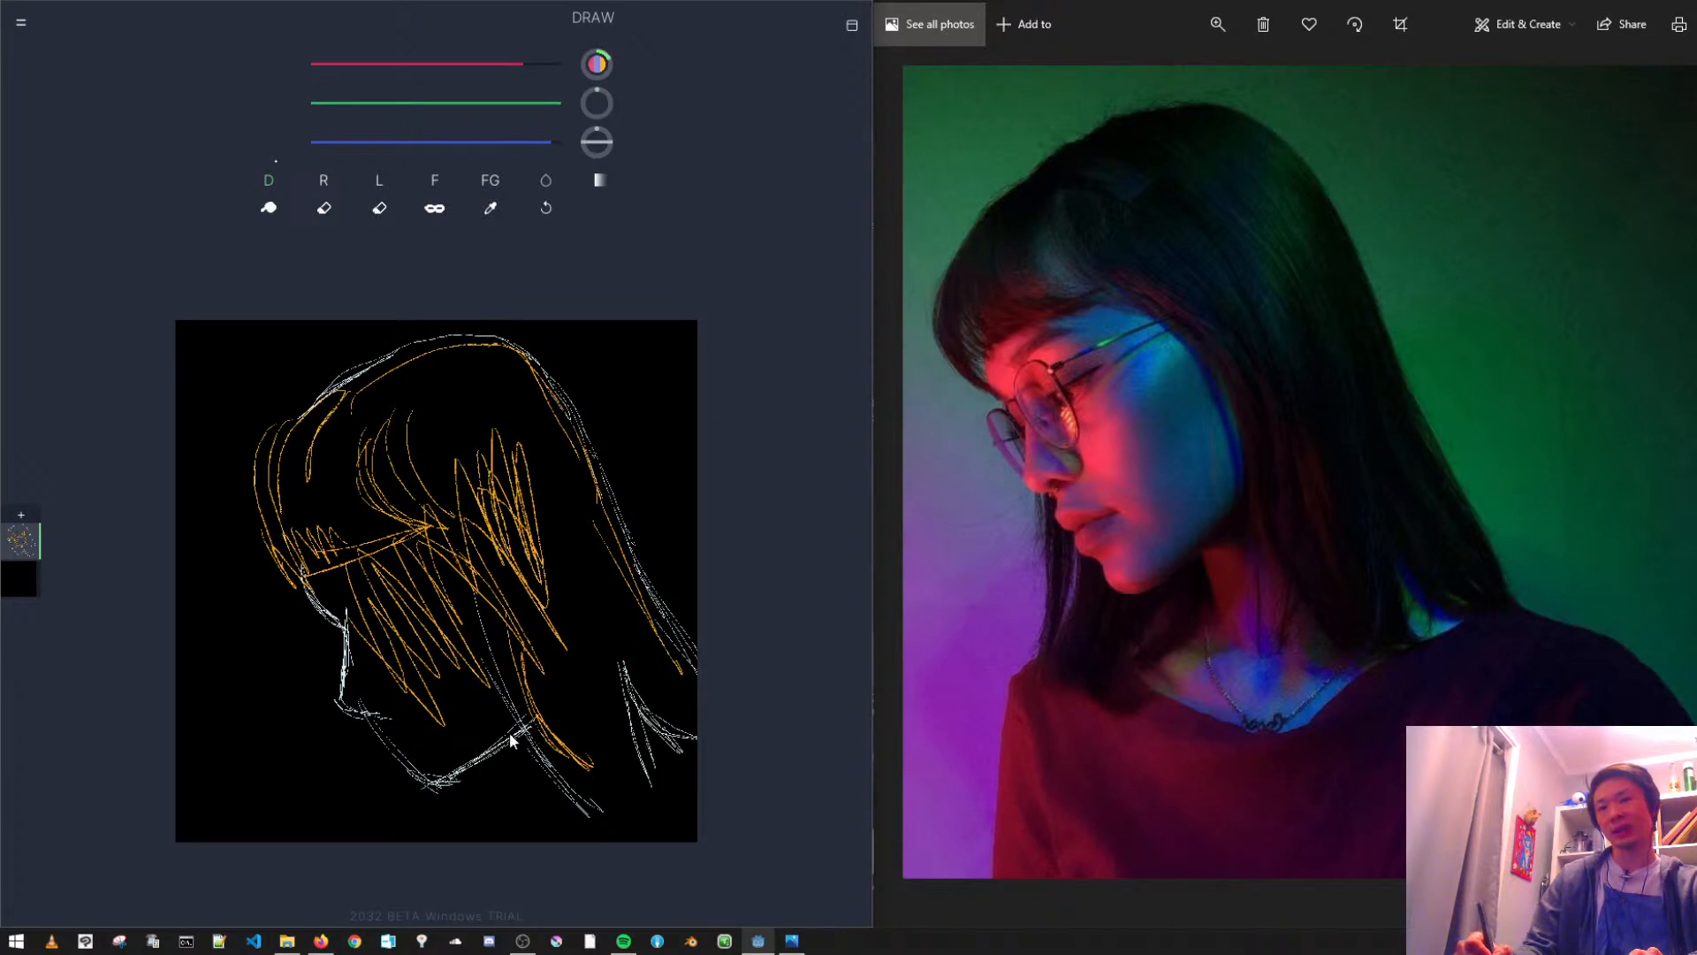
- Sketch the inner hair edge from the fringe past the cheek down to the hair tips at the neck
{"action": "left_click_drag", "start_coordinate": [519, 611], "coordinate": [522, 704]}
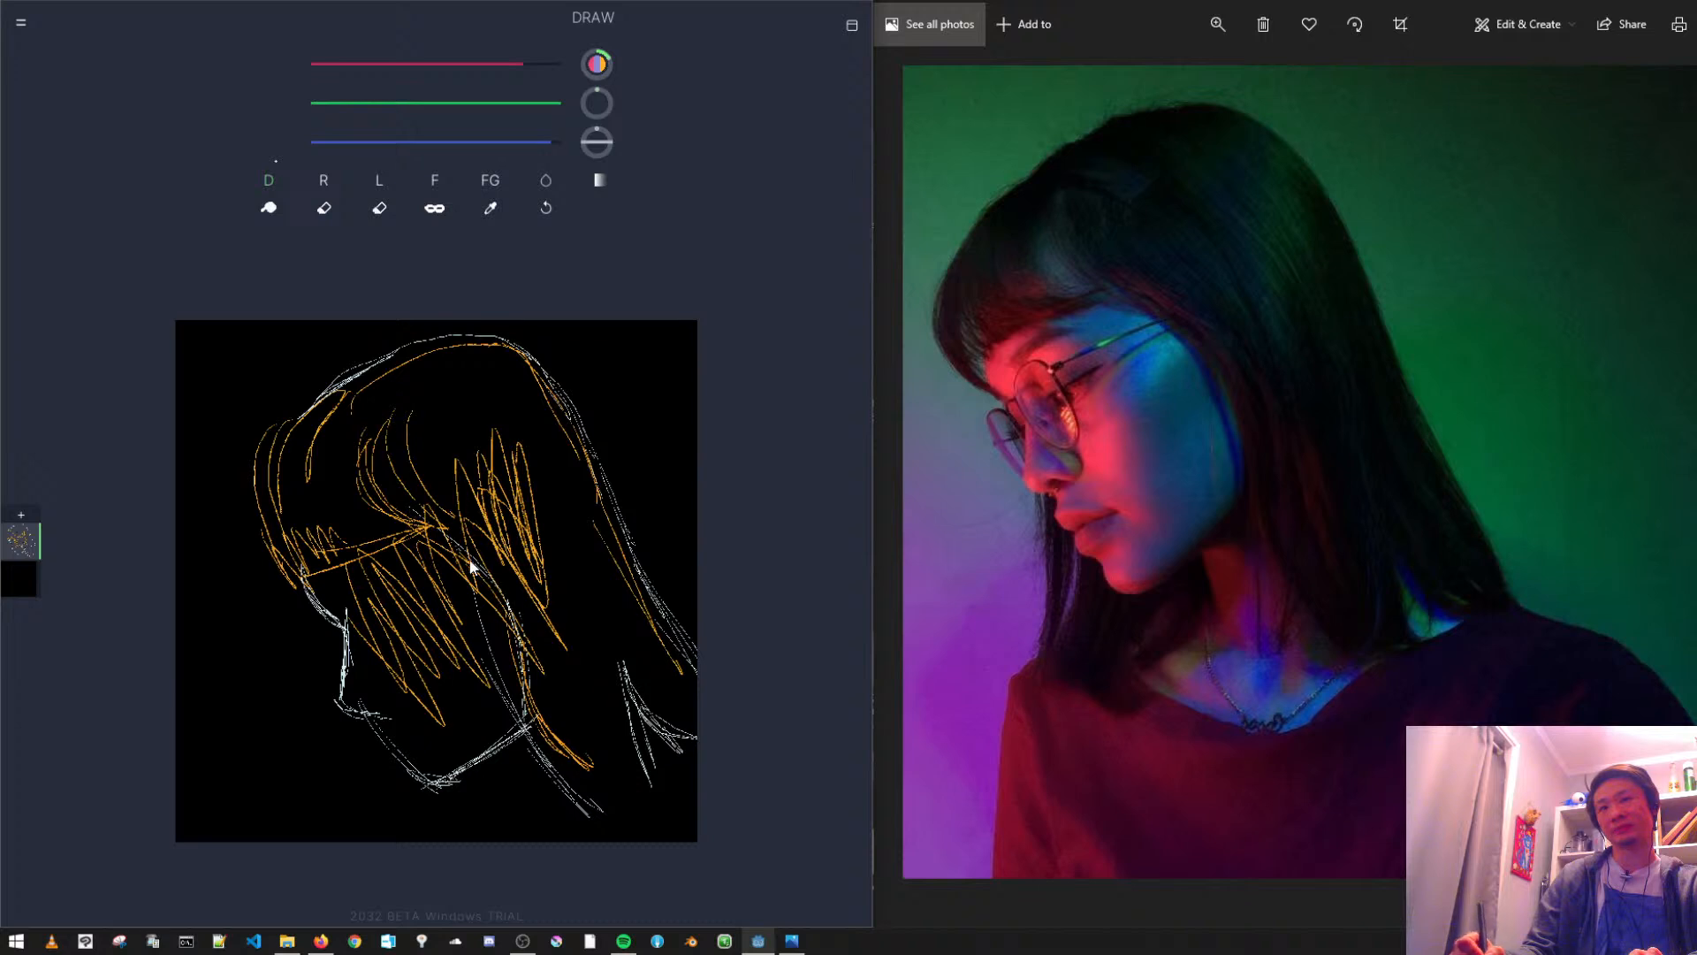
{"action": "left_click_drag", "start_coordinate": [370, 449], "coordinate": [447, 548]}
{"action": "mouse_move", "coordinate": [384, 496]}
{"action": "left_mouse_down"}
{"action": "mouse_move", "coordinate": [486, 577]}
{"action": "mouse_move", "coordinate": [549, 807]}
{"action": "mouse_move", "coordinate": [596, 837]}
{"action": "left_mouse_up"}
{"action": "left_click_drag", "start_coordinate": [528, 736], "coordinate": [570, 840]}
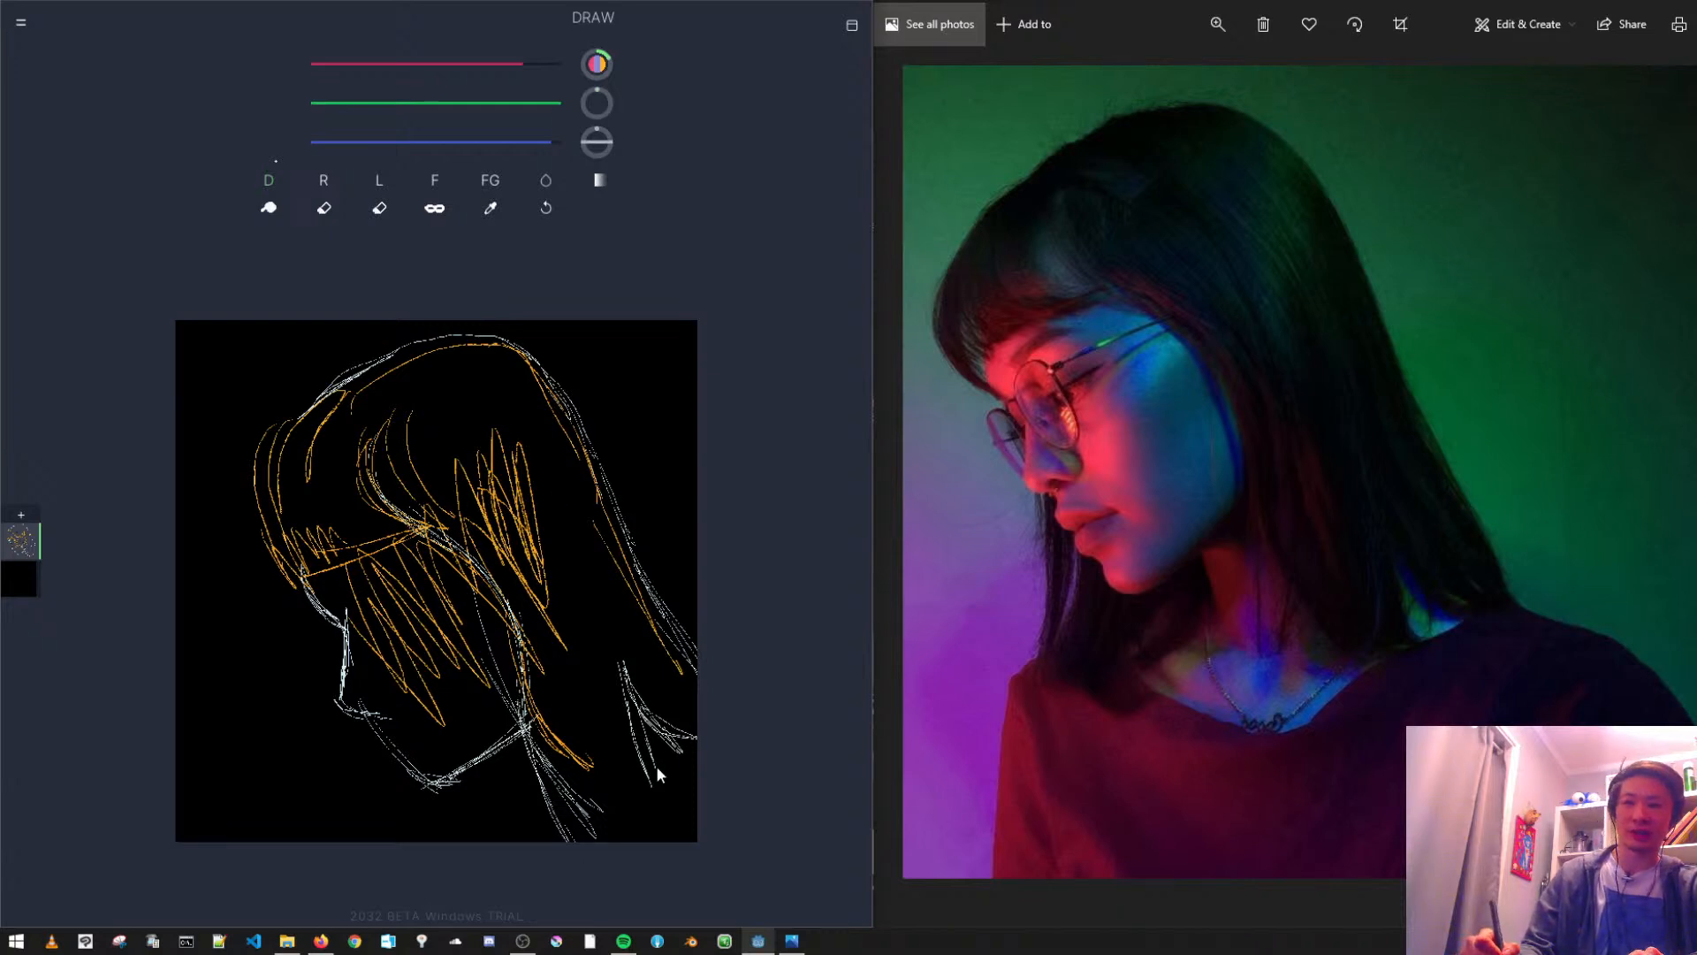
- Sketch the hair tips behind the neck and the shoulder line running to the canvas's right edge
{"action": "left_click_drag", "start_coordinate": [629, 714], "coordinate": [693, 840]}
{"action": "left_click_drag", "start_coordinate": [693, 740], "coordinate": [641, 824]}
{"action": "left_click_drag", "start_coordinate": [695, 760], "coordinate": [627, 840]}
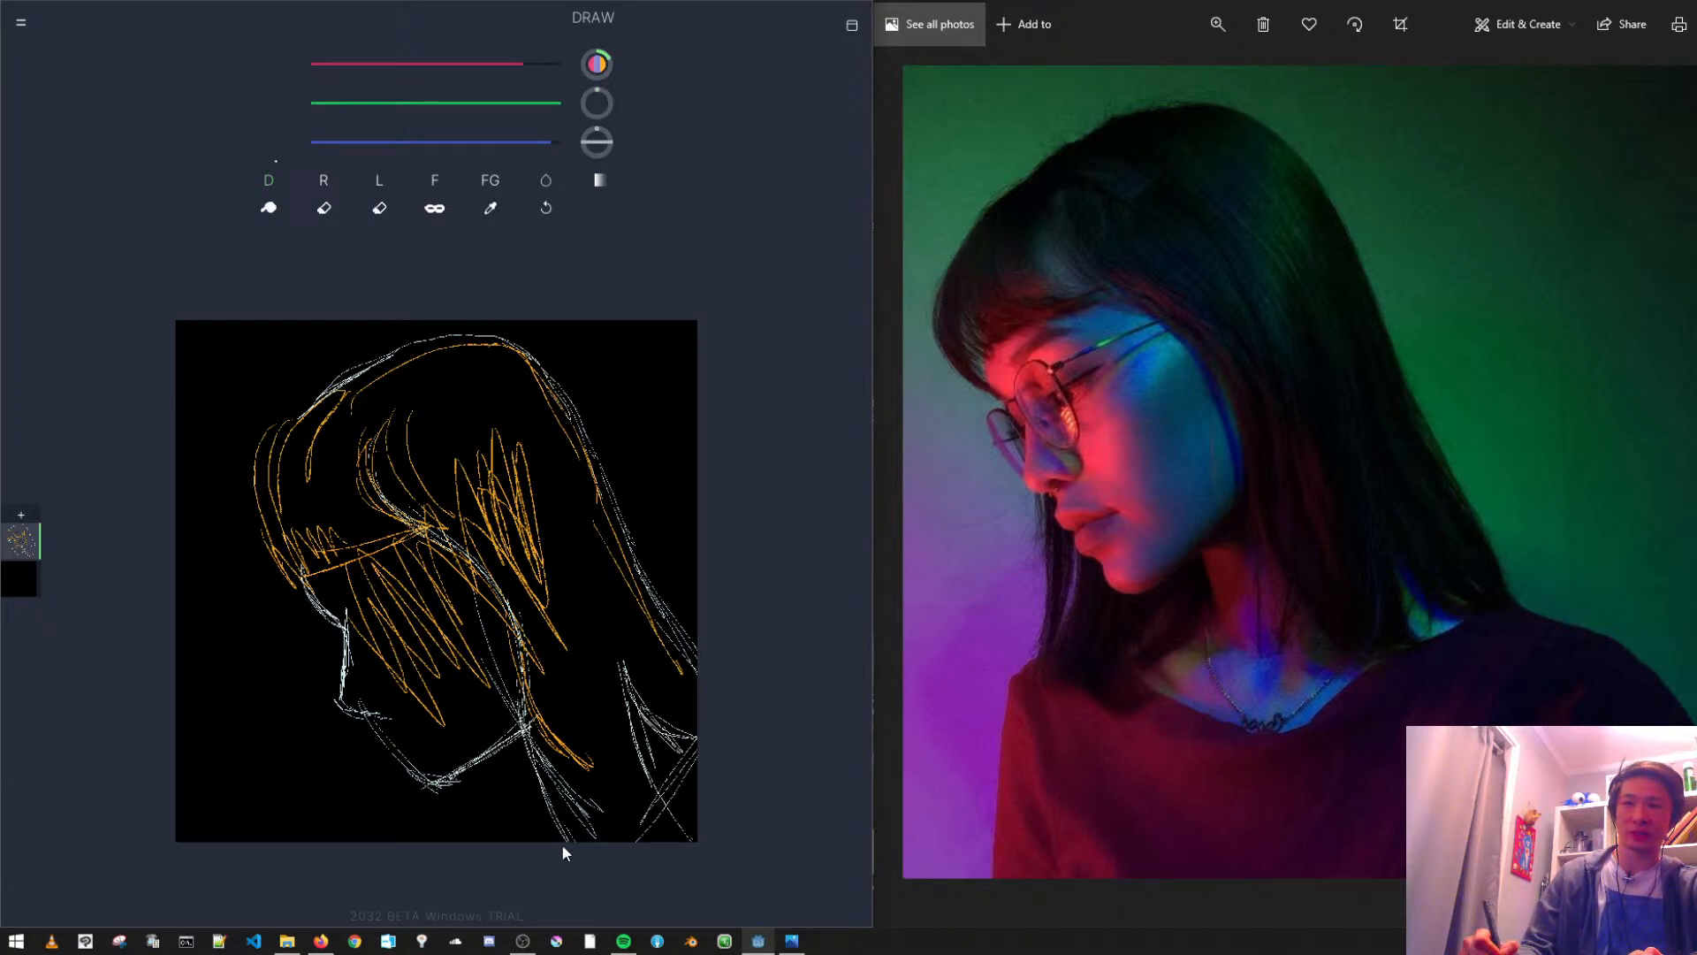
{"action": "scroll", "coordinate": [449, 660], "scroll_direction": "down", "scroll_amount": 4}
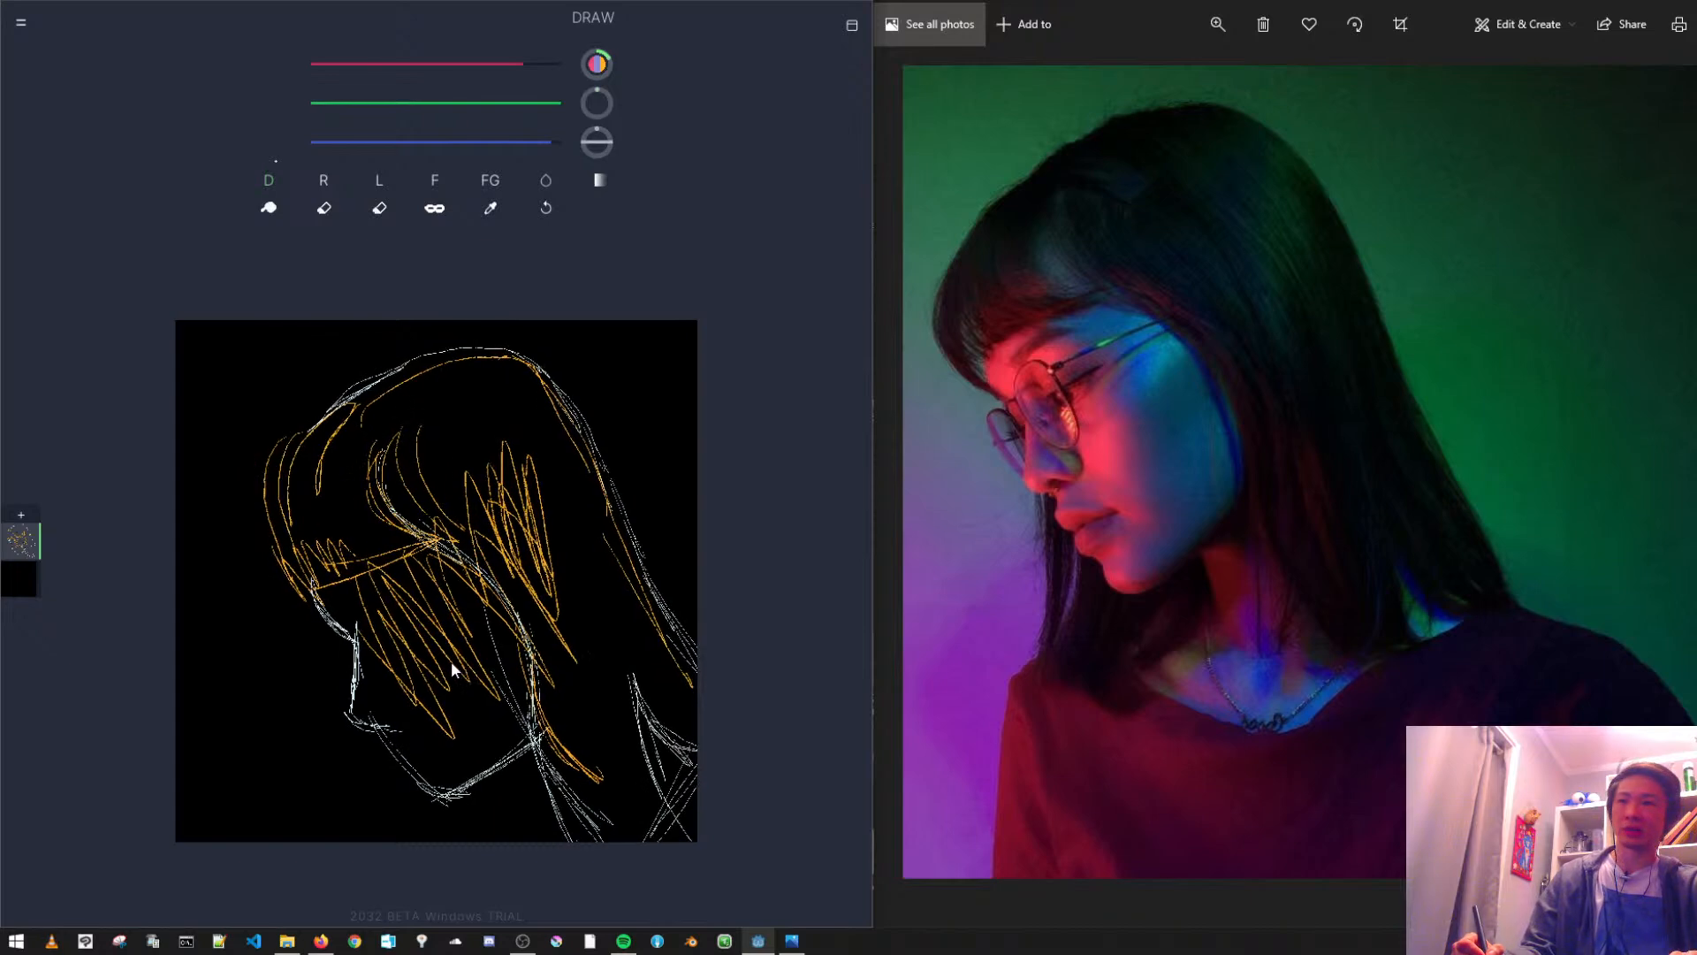
{"action": "scroll", "coordinate": [425, 619], "scroll_direction": "down", "scroll_amount": 2}
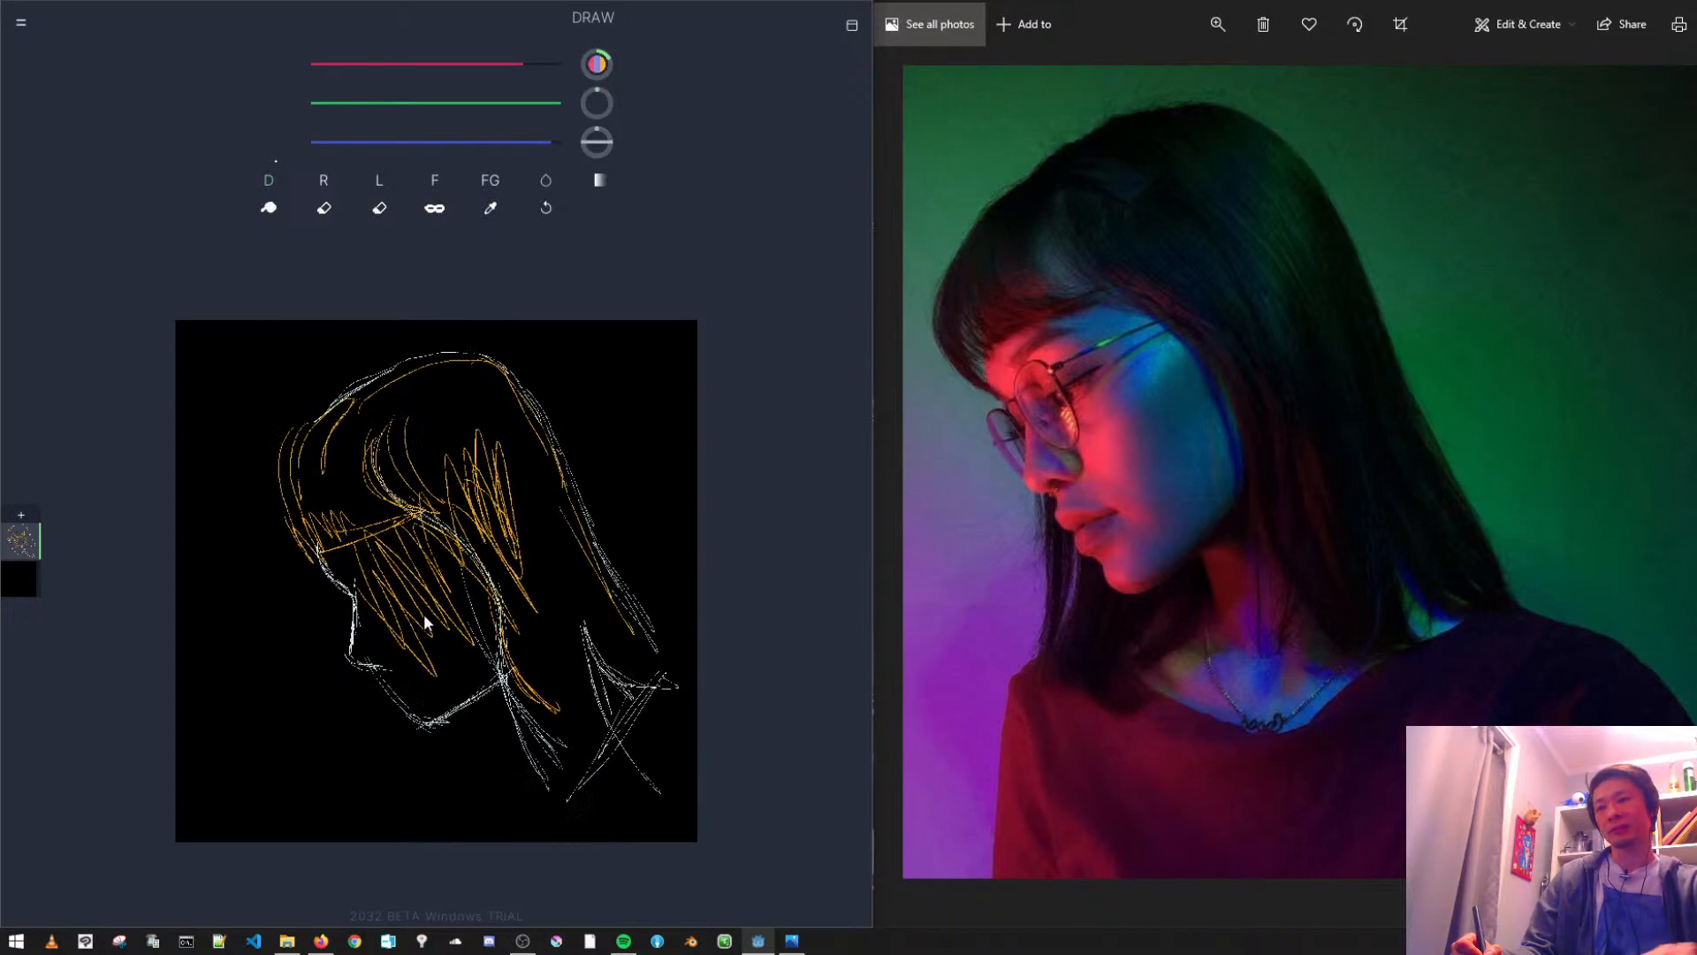
{"action": "left_click_drag", "start_coordinate": [652, 640], "coordinate": [625, 712]}
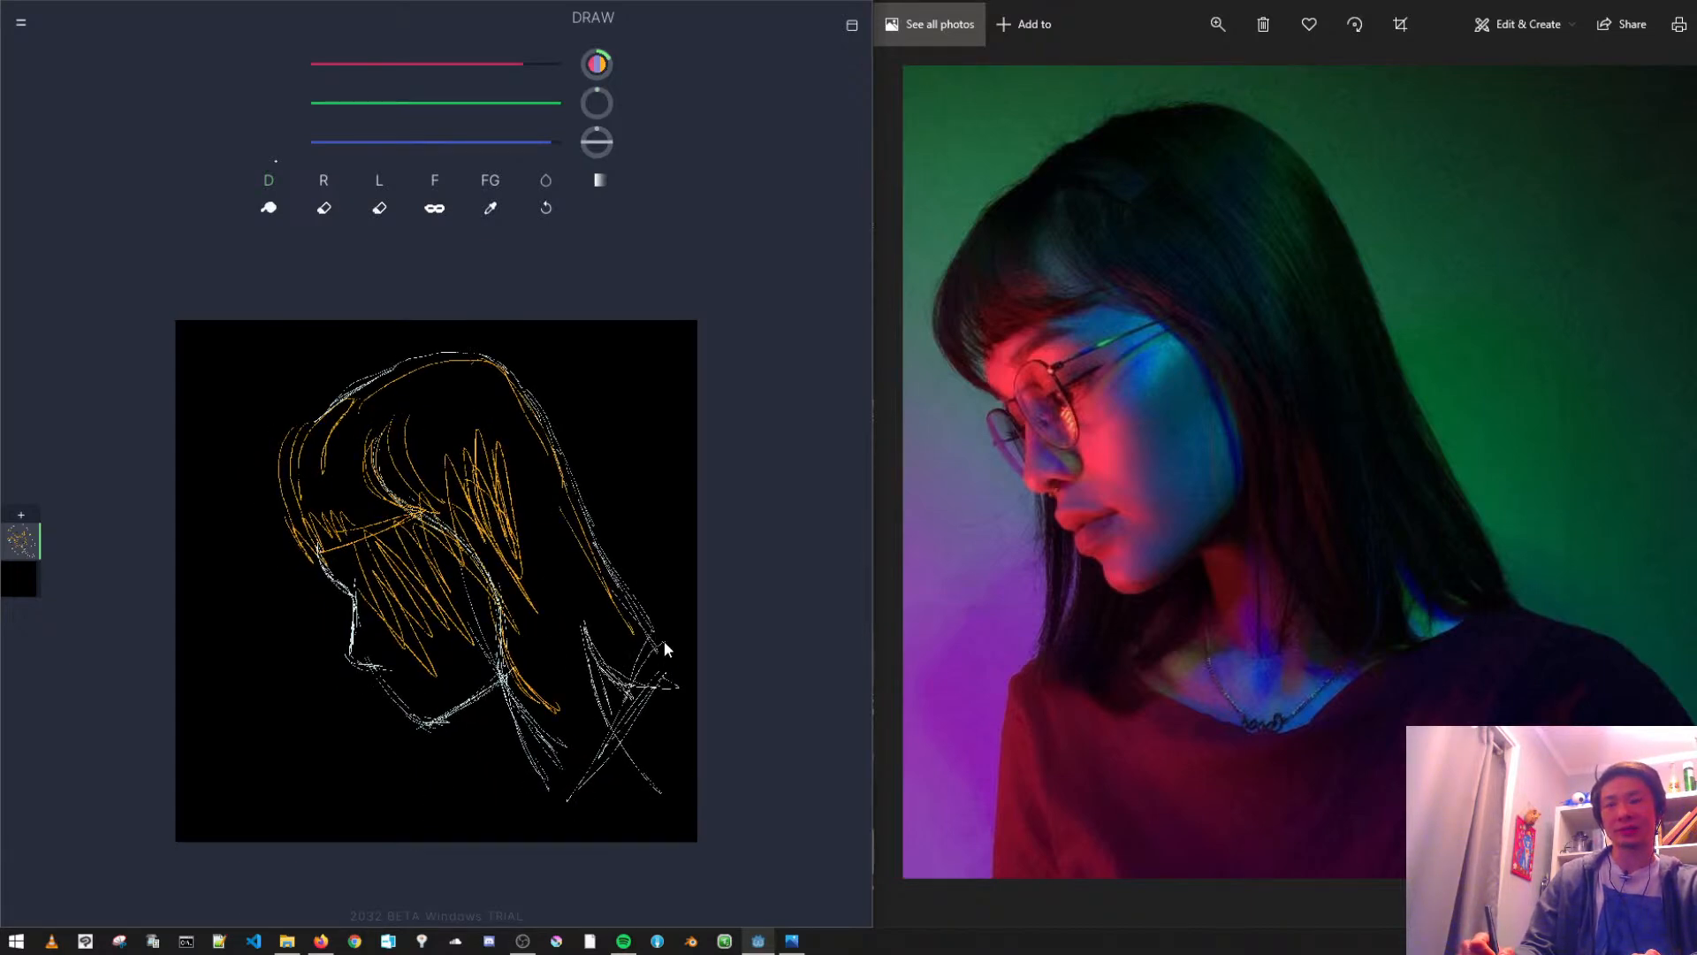
{"action": "left_click_drag", "start_coordinate": [650, 638], "coordinate": [695, 660]}
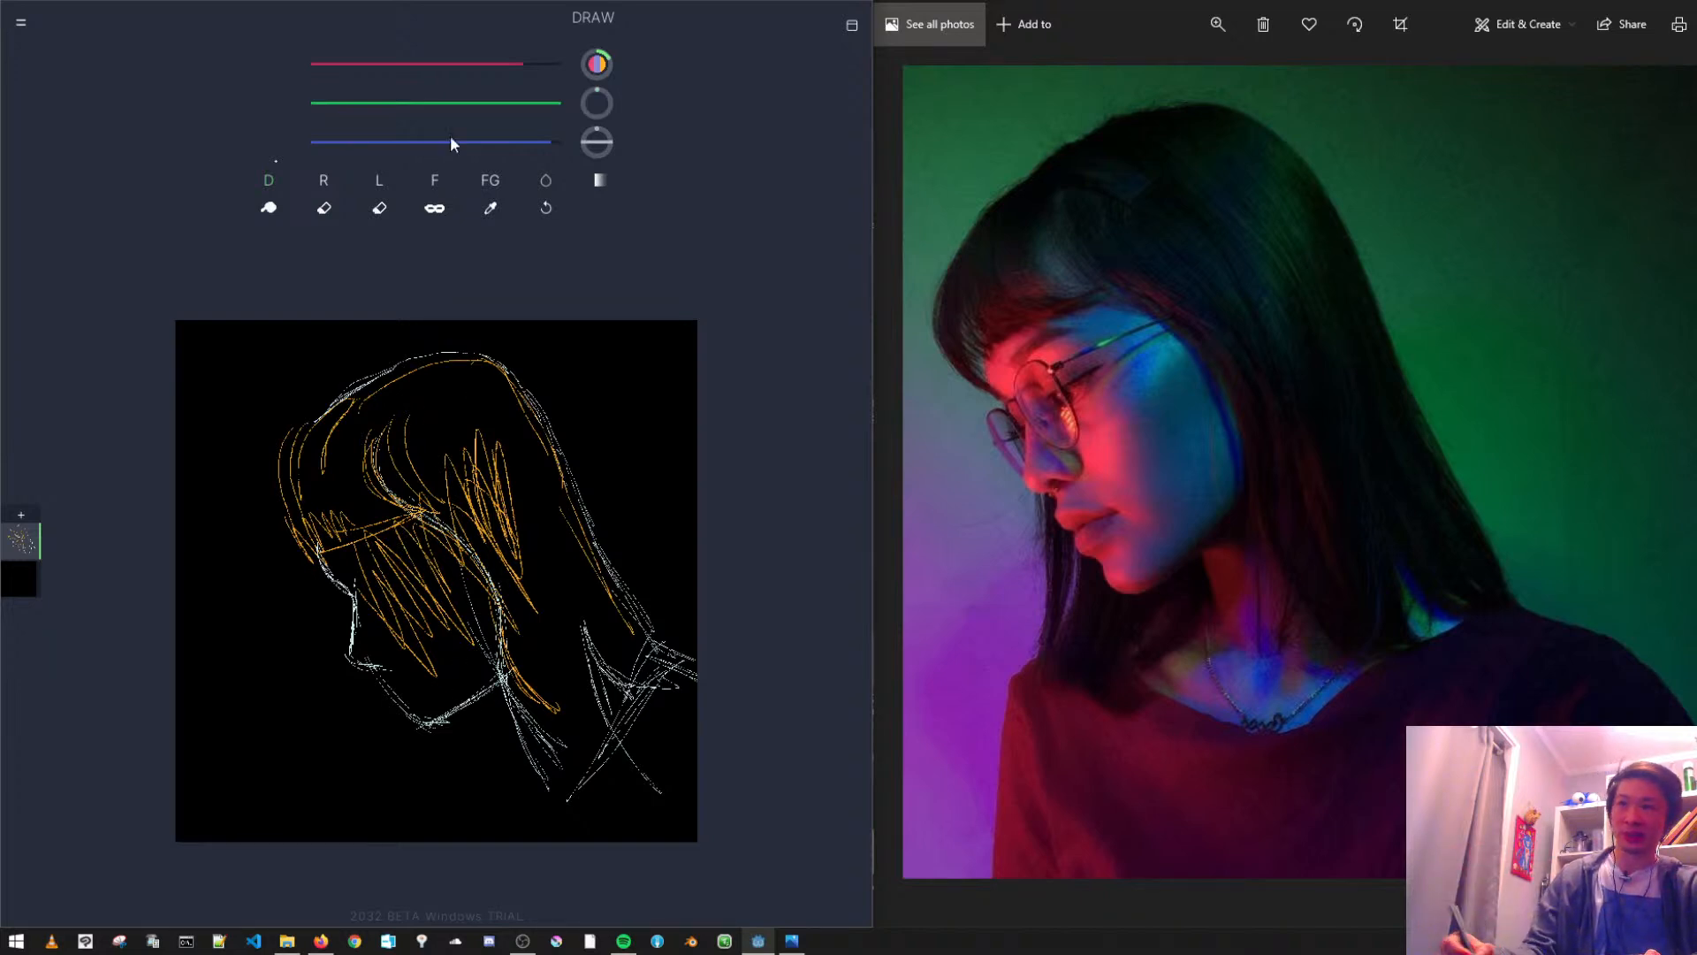
- Erase the orange scribbles over the face and hair and the nose tip line with the Erase 2 brush
{"action": "left_click", "coordinate": [379, 209]}
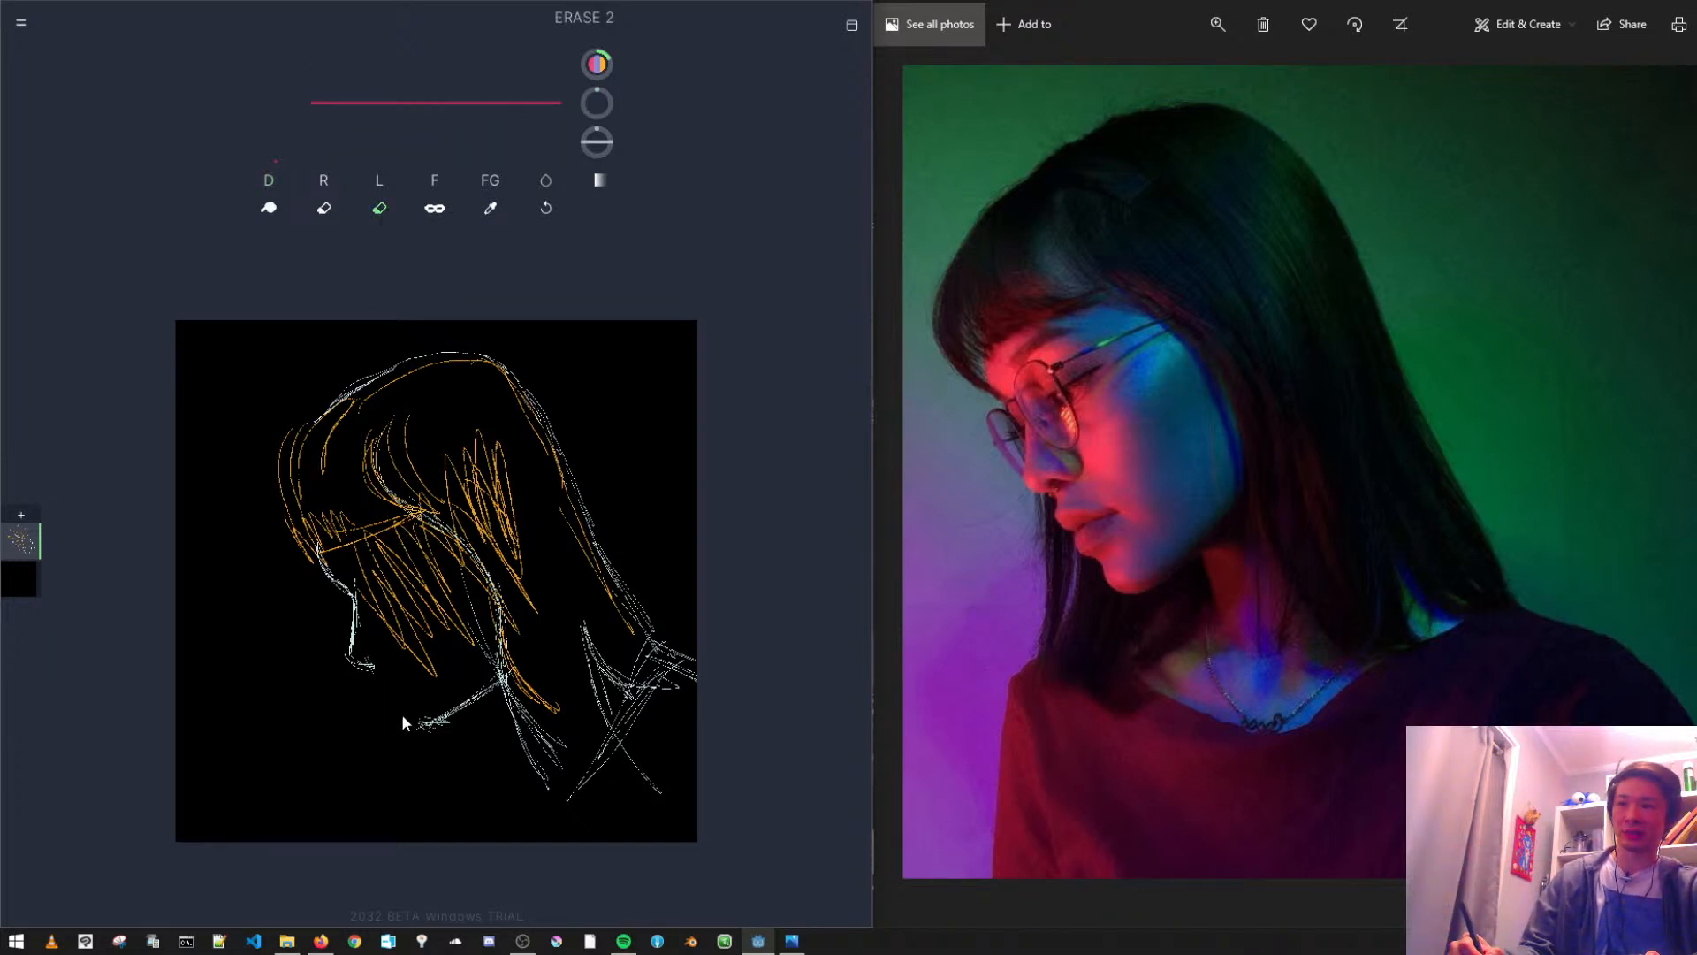
{"action": "mouse_move", "coordinate": [360, 566]}
{"action": "left_mouse_down"}
{"action": "mouse_move", "coordinate": [380, 647]}
{"action": "mouse_move", "coordinate": [444, 673]}
{"action": "mouse_move", "coordinate": [447, 560]}
{"action": "left_mouse_up"}
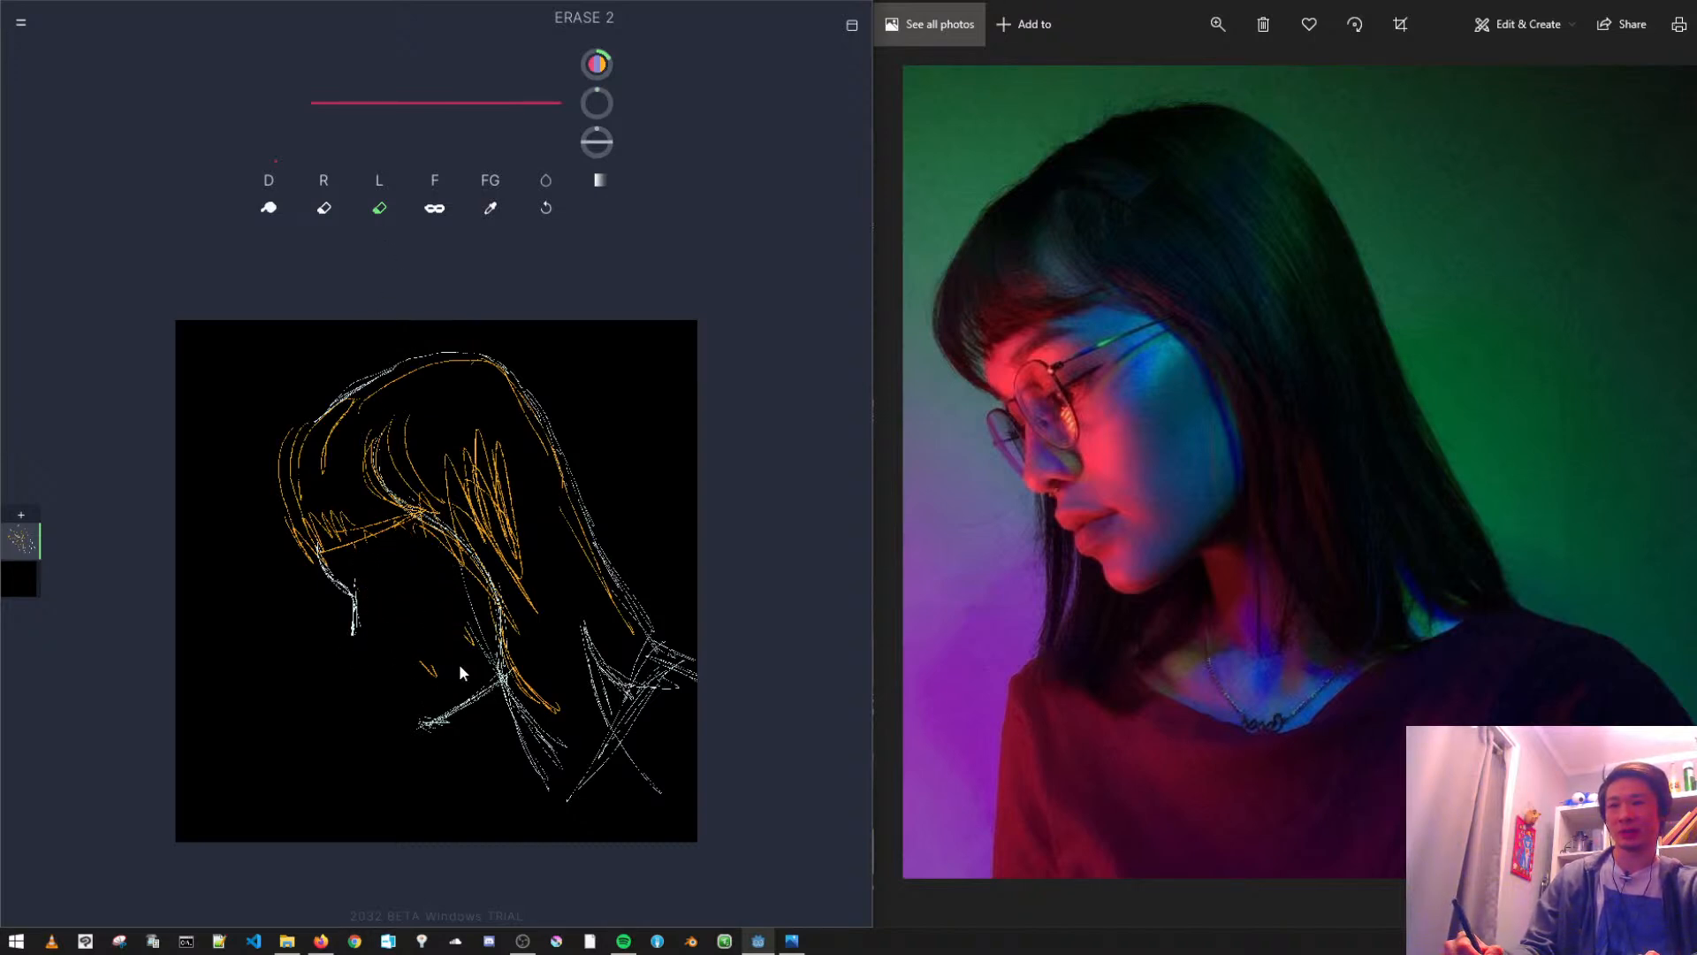
{"action": "mouse_move", "coordinate": [390, 668]}
{"action": "left_mouse_down"}
{"action": "mouse_move", "coordinate": [500, 674]}
{"action": "mouse_move", "coordinate": [478, 584]}
{"action": "mouse_move", "coordinate": [415, 518]}
{"action": "mouse_move", "coordinate": [503, 663]}
{"action": "left_mouse_up"}
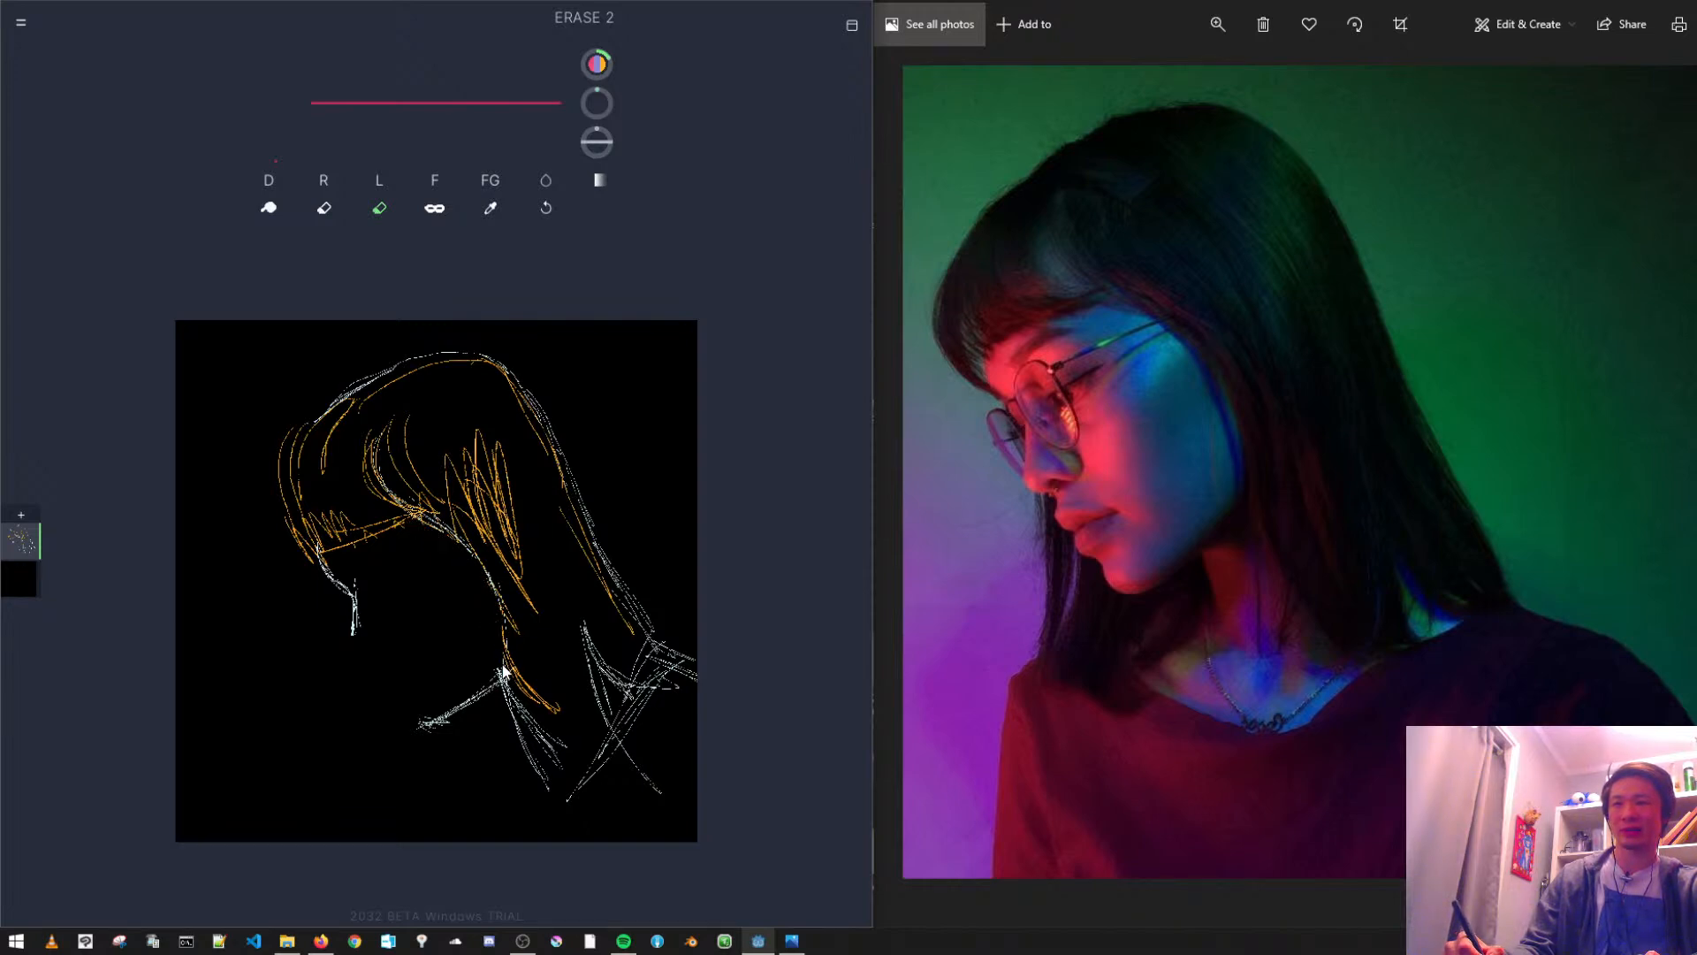
{"action": "mouse_move", "coordinate": [540, 576]}
{"action": "left_mouse_down"}
{"action": "mouse_move", "coordinate": [506, 476]}
{"action": "mouse_move", "coordinate": [444, 450]}
{"action": "mouse_move", "coordinate": [475, 411]}
{"action": "mouse_move", "coordinate": [527, 501]}
{"action": "mouse_move", "coordinate": [440, 439]}
{"action": "mouse_move", "coordinate": [414, 450]}
{"action": "mouse_move", "coordinate": [476, 540]}
{"action": "mouse_move", "coordinate": [426, 465]}
{"action": "left_mouse_up"}
{"action": "mouse_move", "coordinate": [490, 551]}
{"action": "left_mouse_down"}
{"action": "mouse_move", "coordinate": [410, 507]}
{"action": "mouse_move", "coordinate": [469, 550]}
{"action": "mouse_move", "coordinate": [510, 557]}
{"action": "left_mouse_up"}
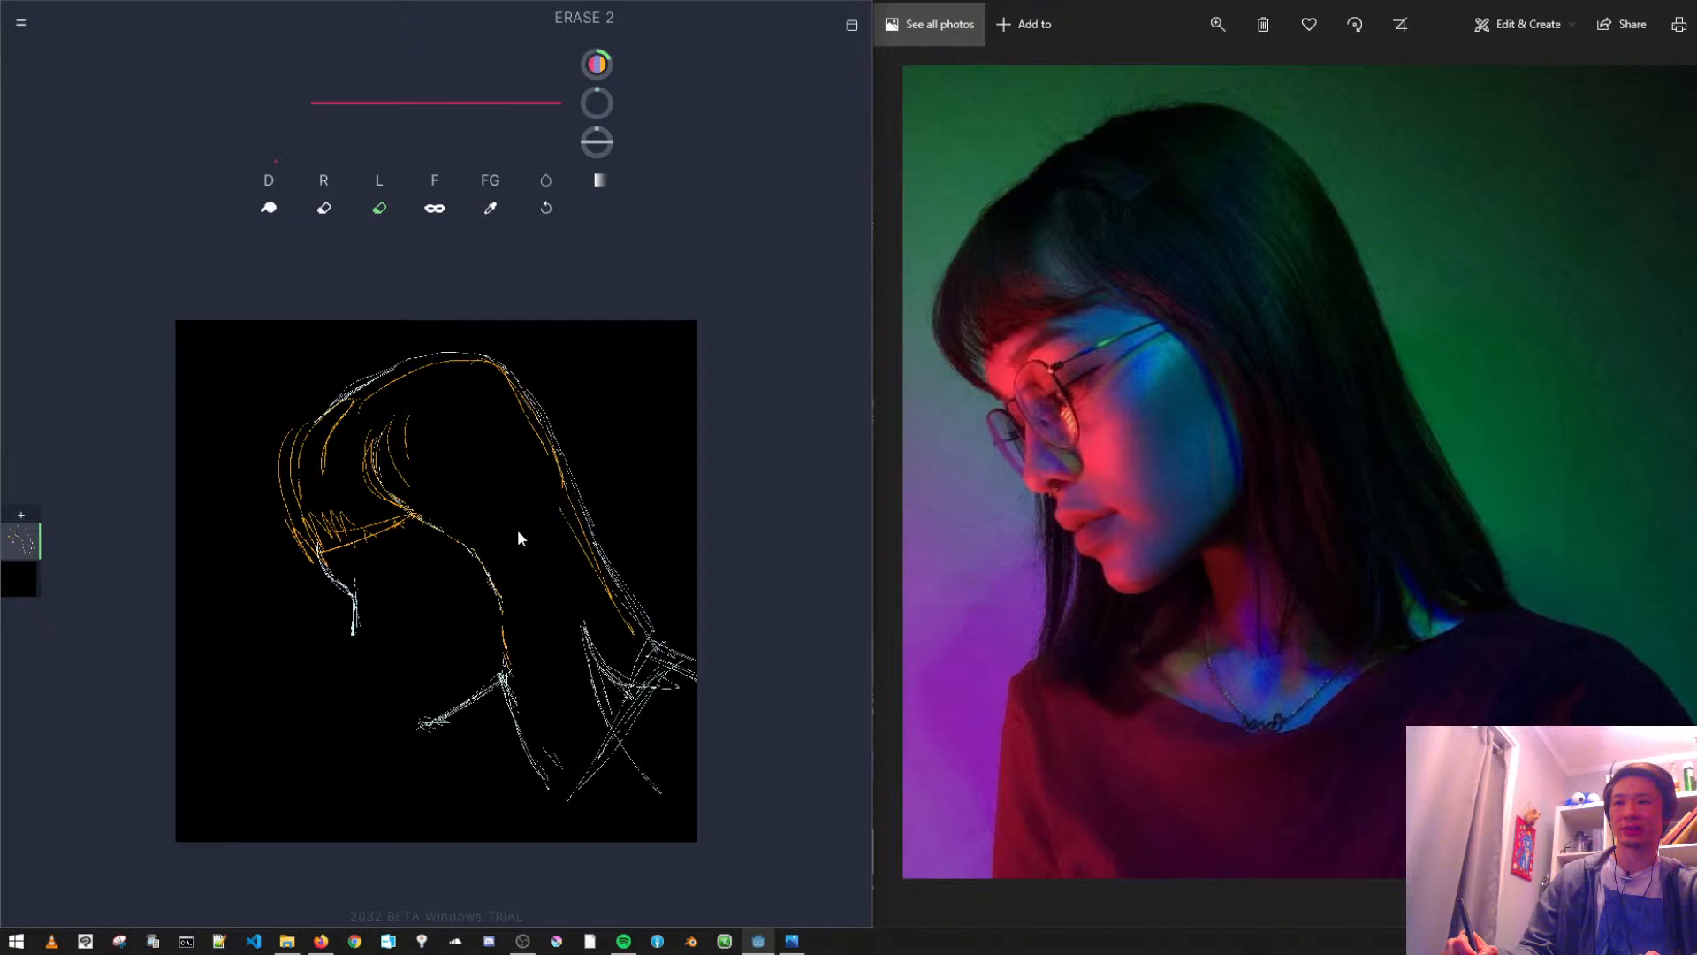
{"action": "left_click_drag", "start_coordinate": [568, 486], "coordinate": [501, 378]}
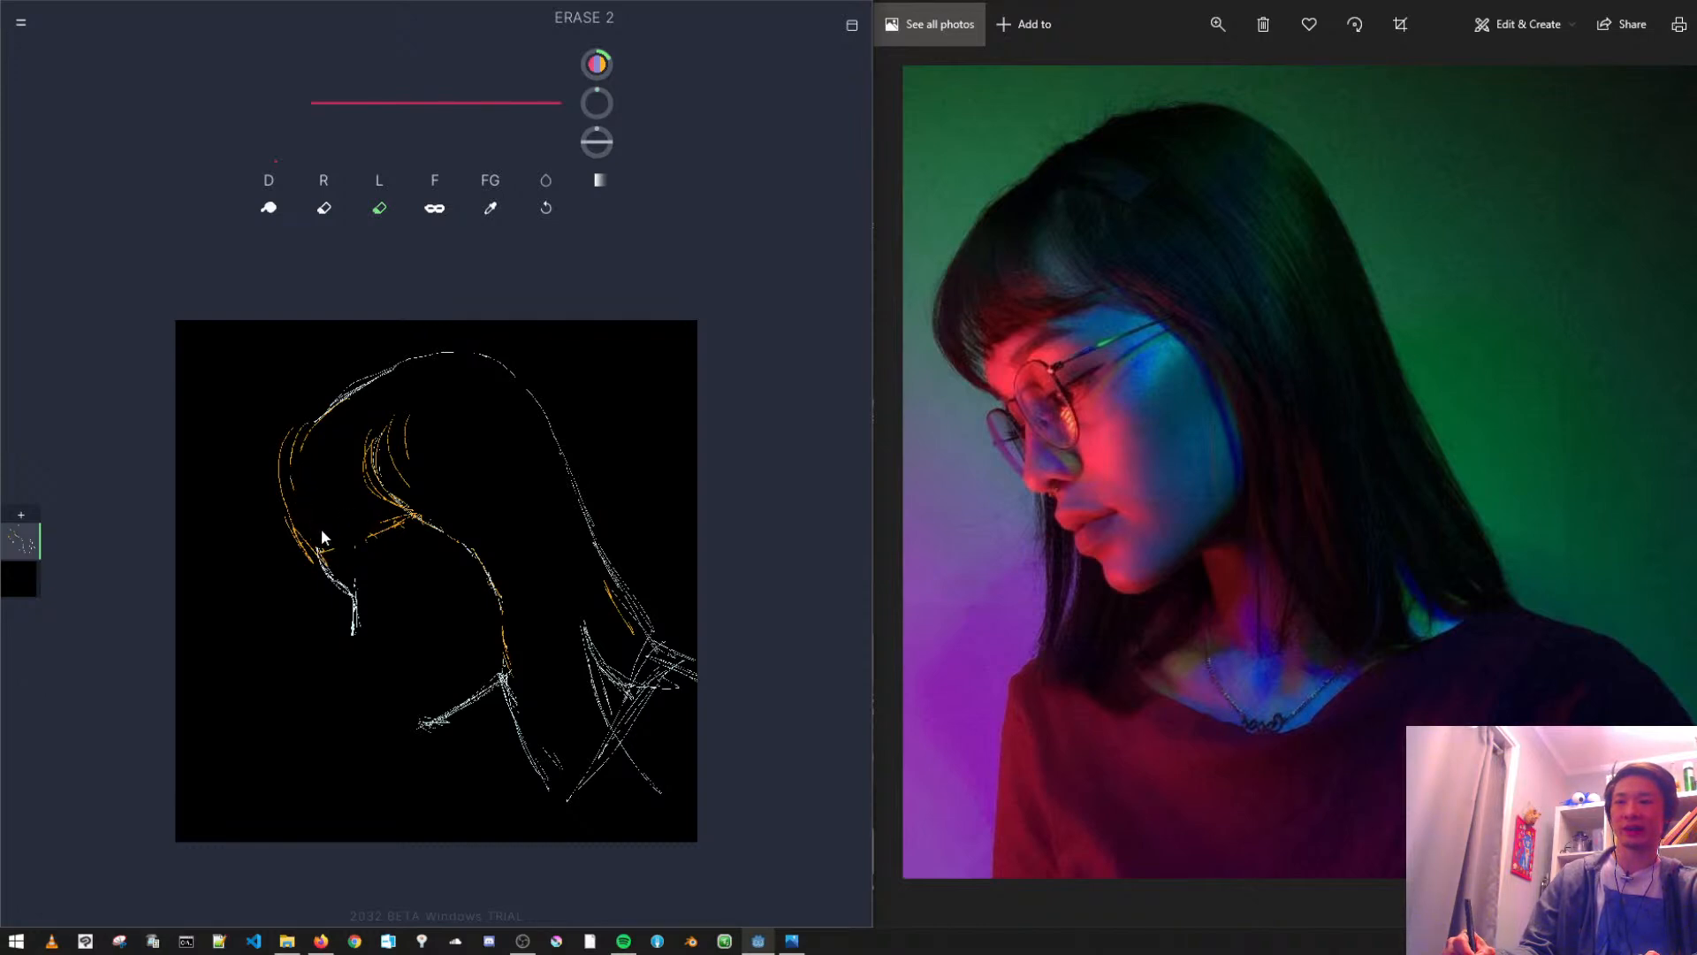
- Return to the Draw brush and redraw the fringe's lower edge and its rounded front outline
{"action": "left_click", "coordinate": [376, 208]}
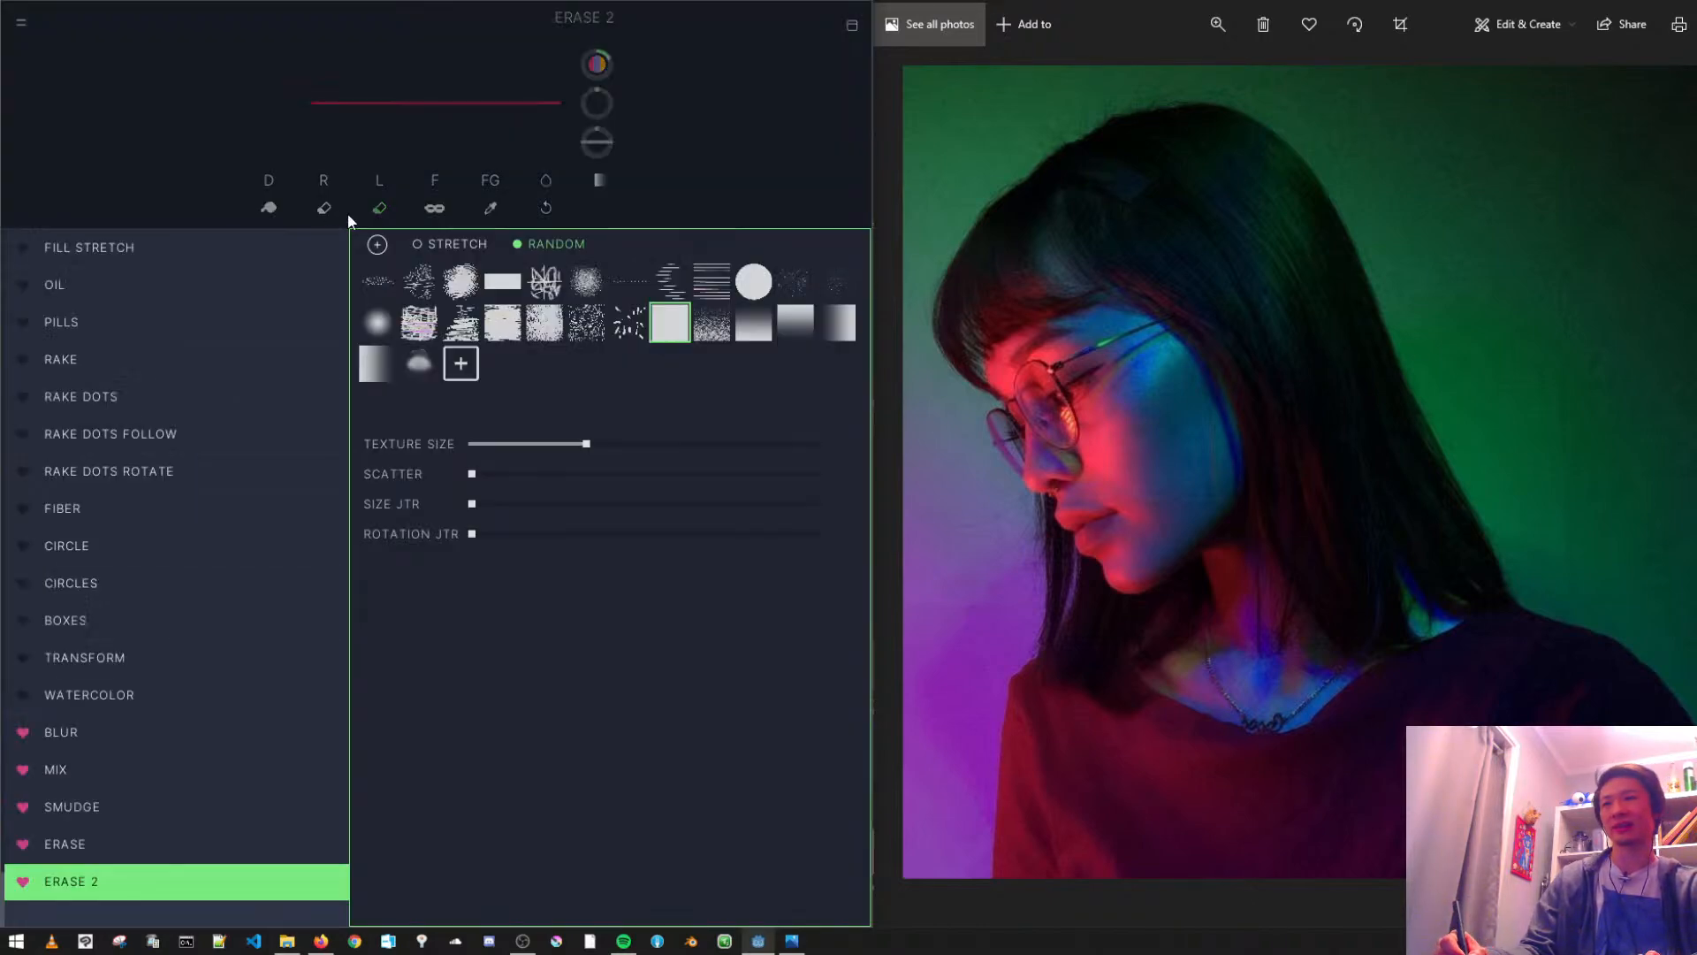
{"action": "left_click", "coordinate": [269, 208]}
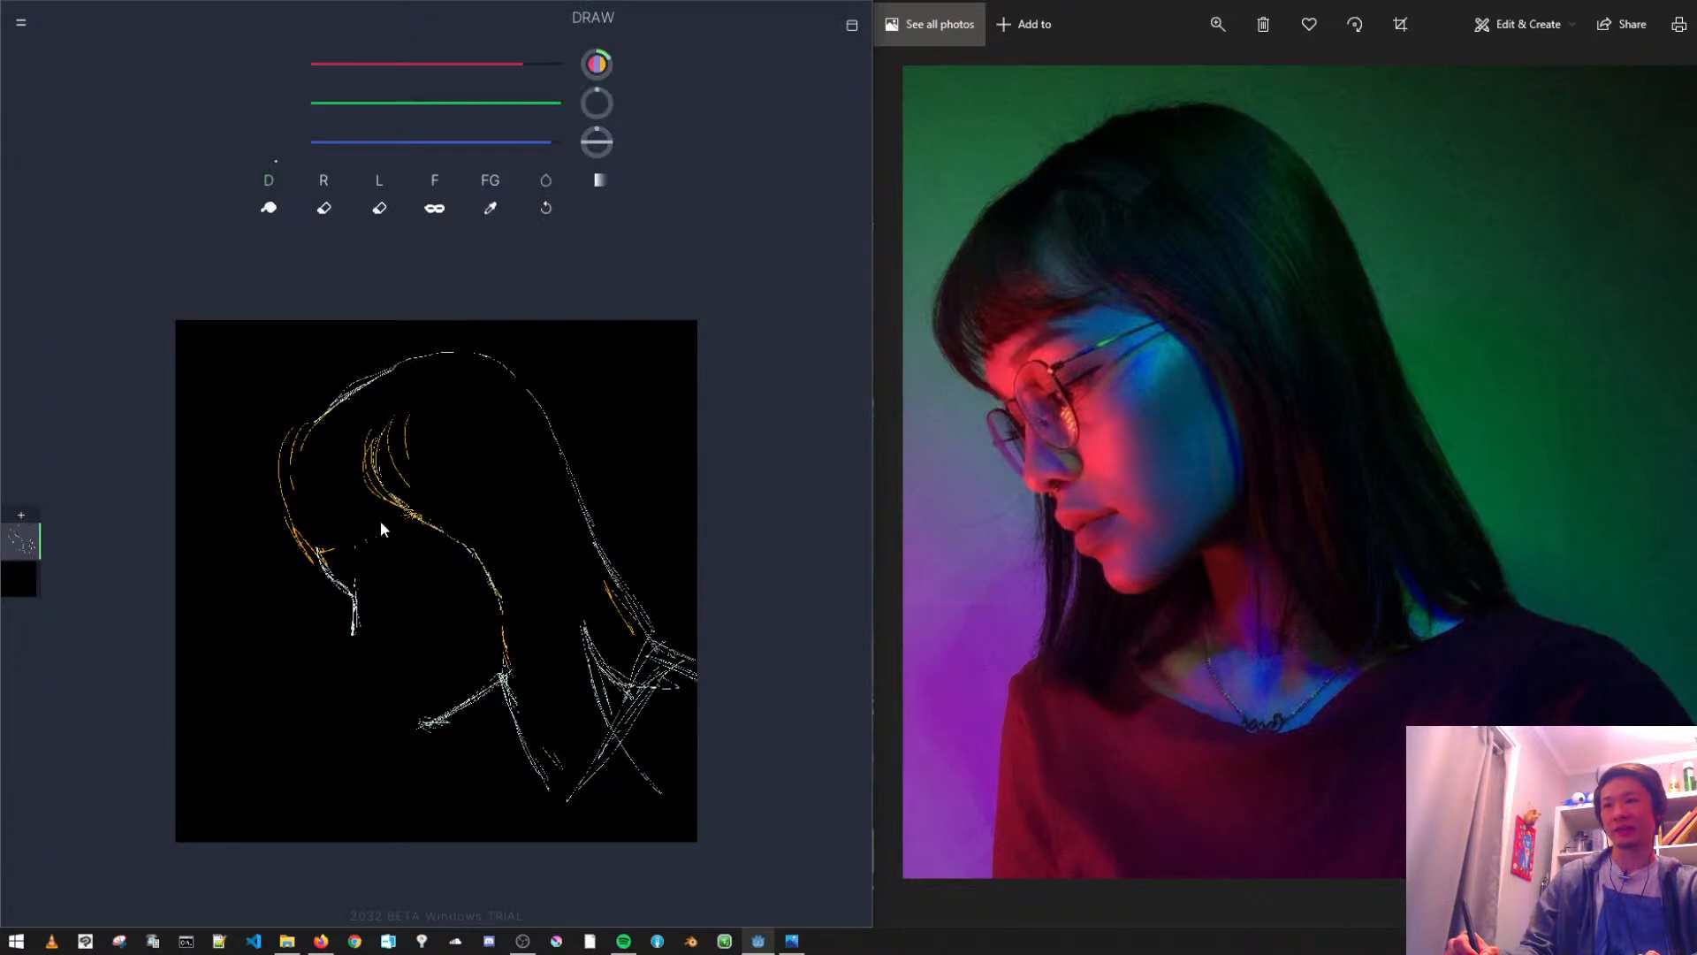
{"action": "left_click_drag", "start_coordinate": [312, 543], "coordinate": [401, 516]}
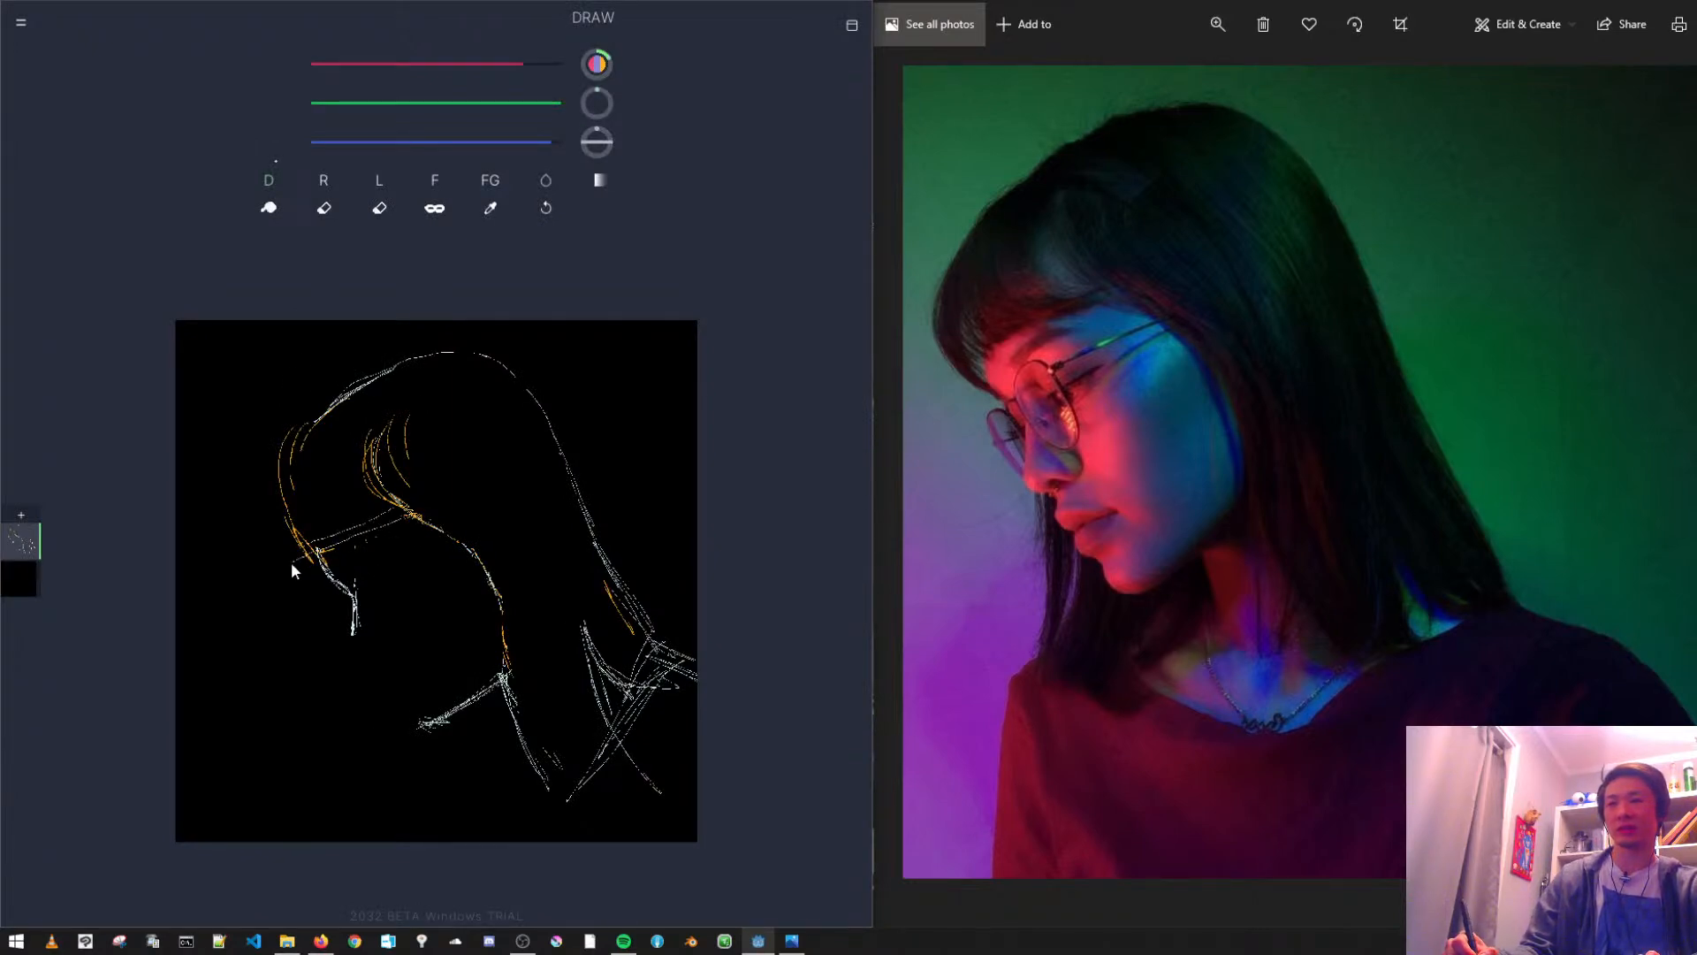
{"action": "left_click_drag", "start_coordinate": [264, 497], "coordinate": [295, 553]}
{"action": "left_click_drag", "start_coordinate": [267, 455], "coordinate": [292, 534]}
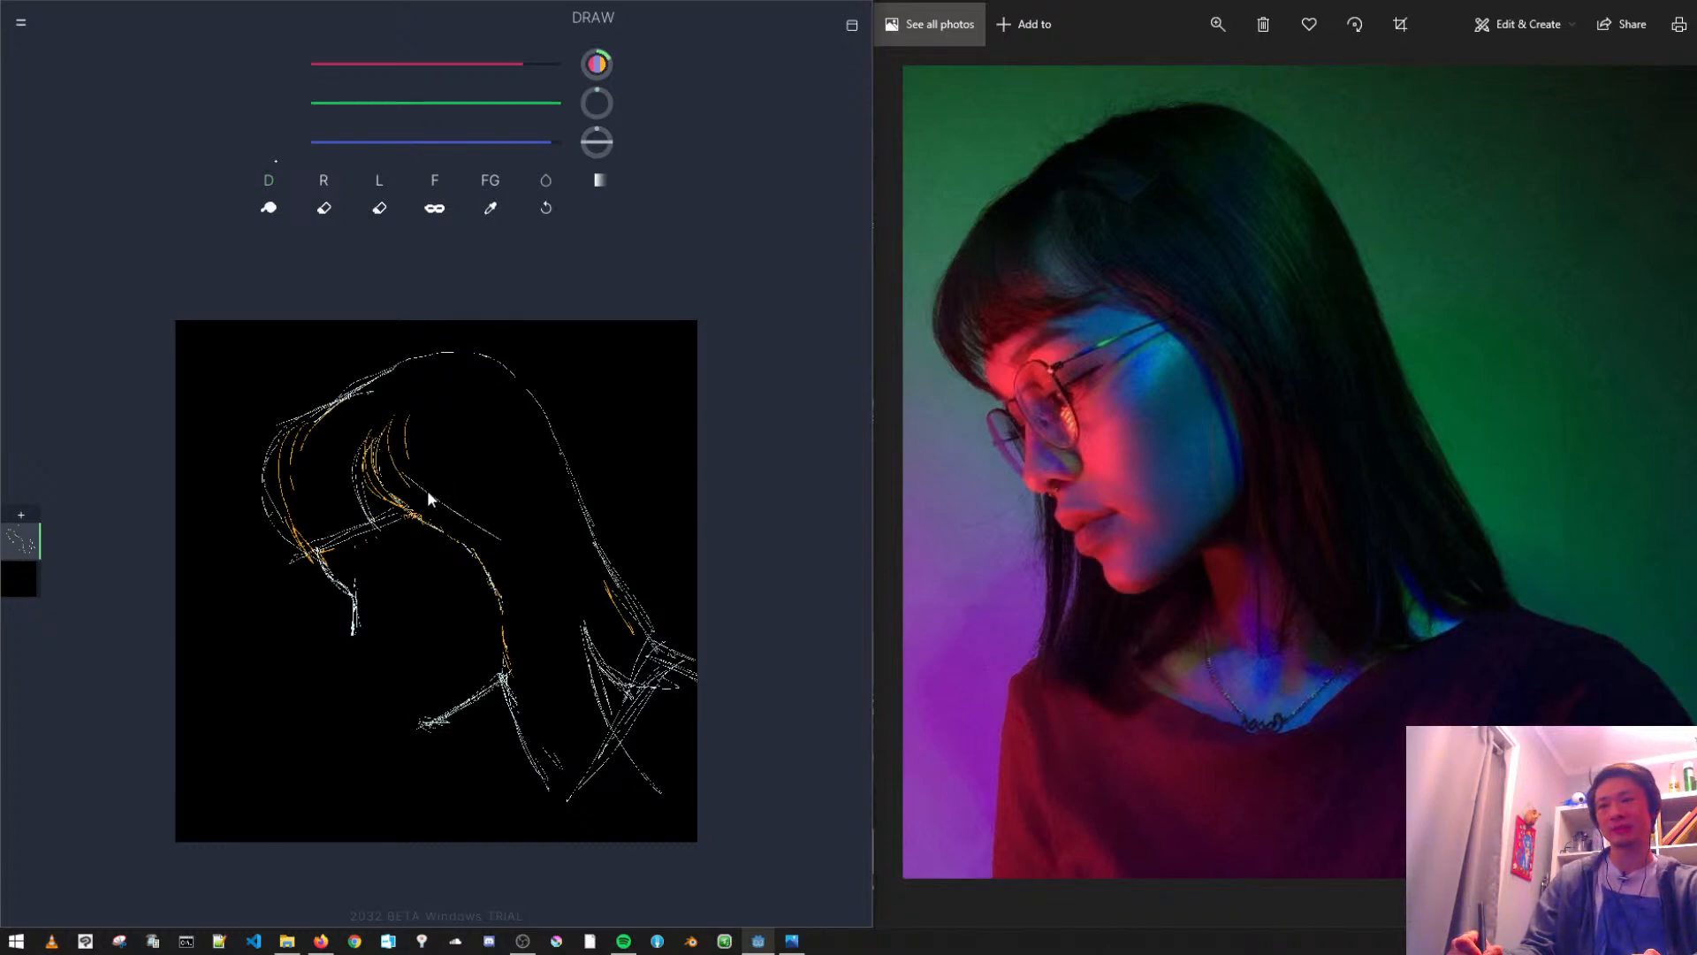
- Draw long flowing strands through the lower hair, from the cheek down to the tips
{"action": "left_click_drag", "start_coordinate": [543, 657], "coordinate": [547, 698]}
{"action": "left_click_drag", "start_coordinate": [517, 594], "coordinate": [573, 790]}
{"action": "left_click_drag", "start_coordinate": [537, 697], "coordinate": [595, 804]}
{"action": "mouse_move", "coordinate": [552, 605]}
{"action": "left_mouse_down"}
{"action": "mouse_move", "coordinate": [602, 780]}
{"action": "mouse_move", "coordinate": [610, 713]}
{"action": "left_mouse_up"}
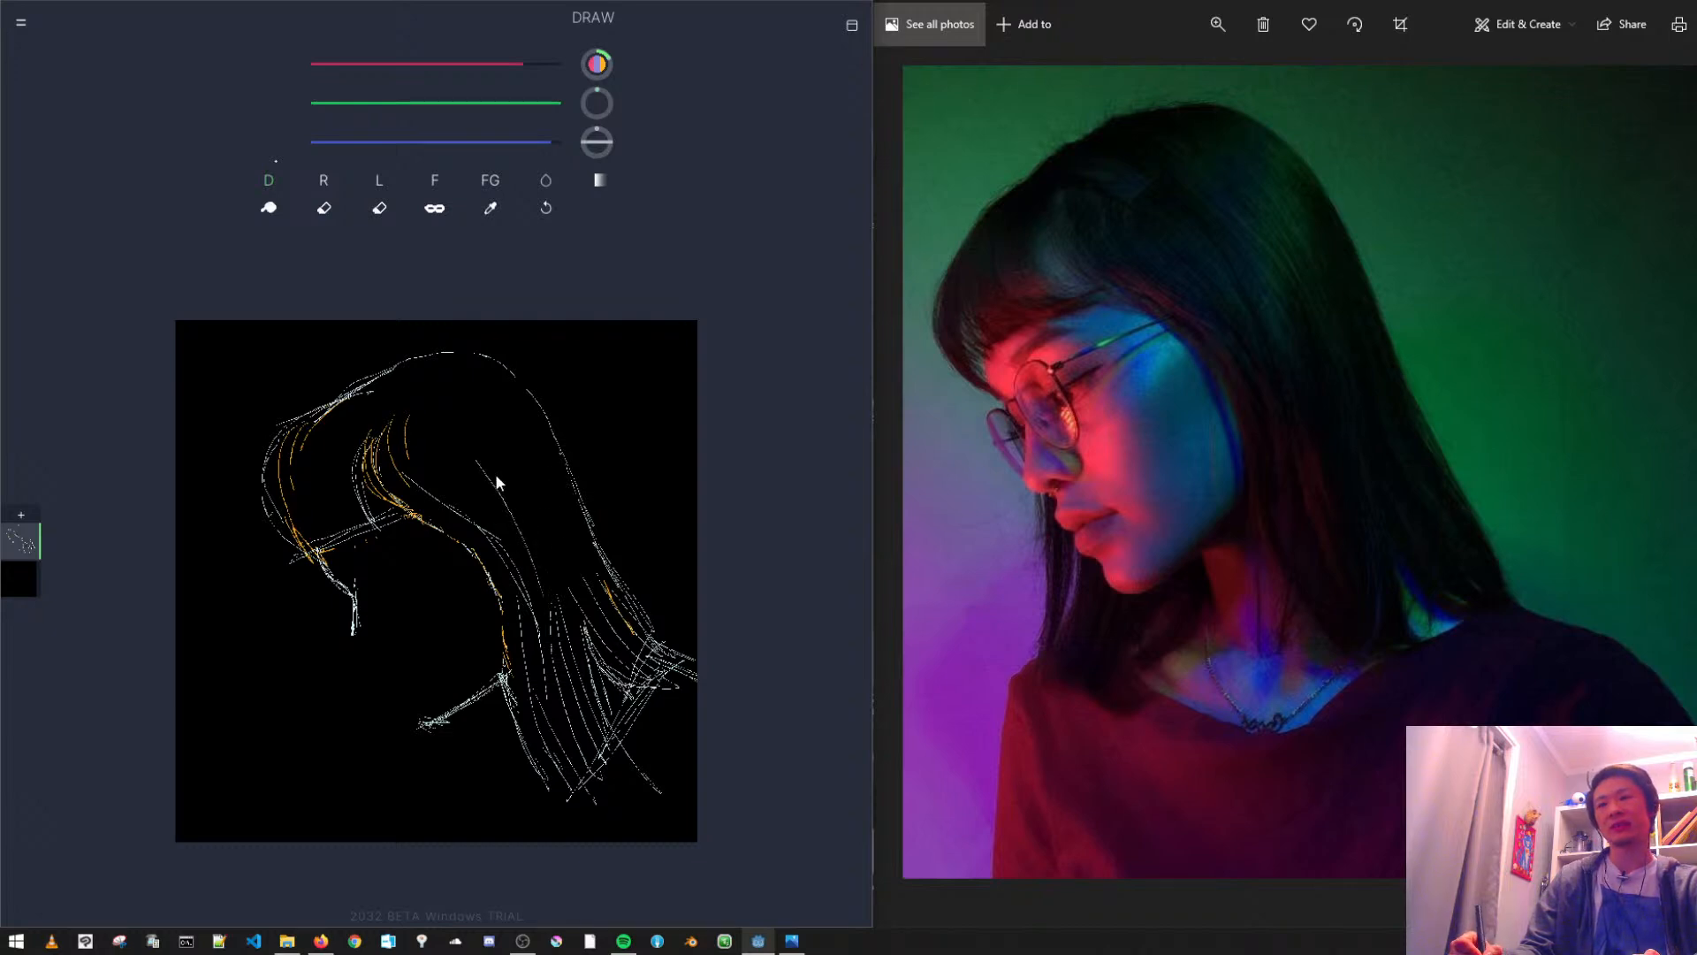
- Draw curved strands from the crown down through the back and middle of the hair
{"action": "left_click_drag", "start_coordinate": [425, 368], "coordinate": [546, 527]}
{"action": "left_click_drag", "start_coordinate": [480, 371], "coordinate": [577, 588]}
{"action": "mouse_move", "coordinate": [538, 428]}
{"action": "left_mouse_down"}
{"action": "mouse_move", "coordinate": [586, 584]}
{"action": "mouse_move", "coordinate": [602, 588]}
{"action": "left_mouse_up"}
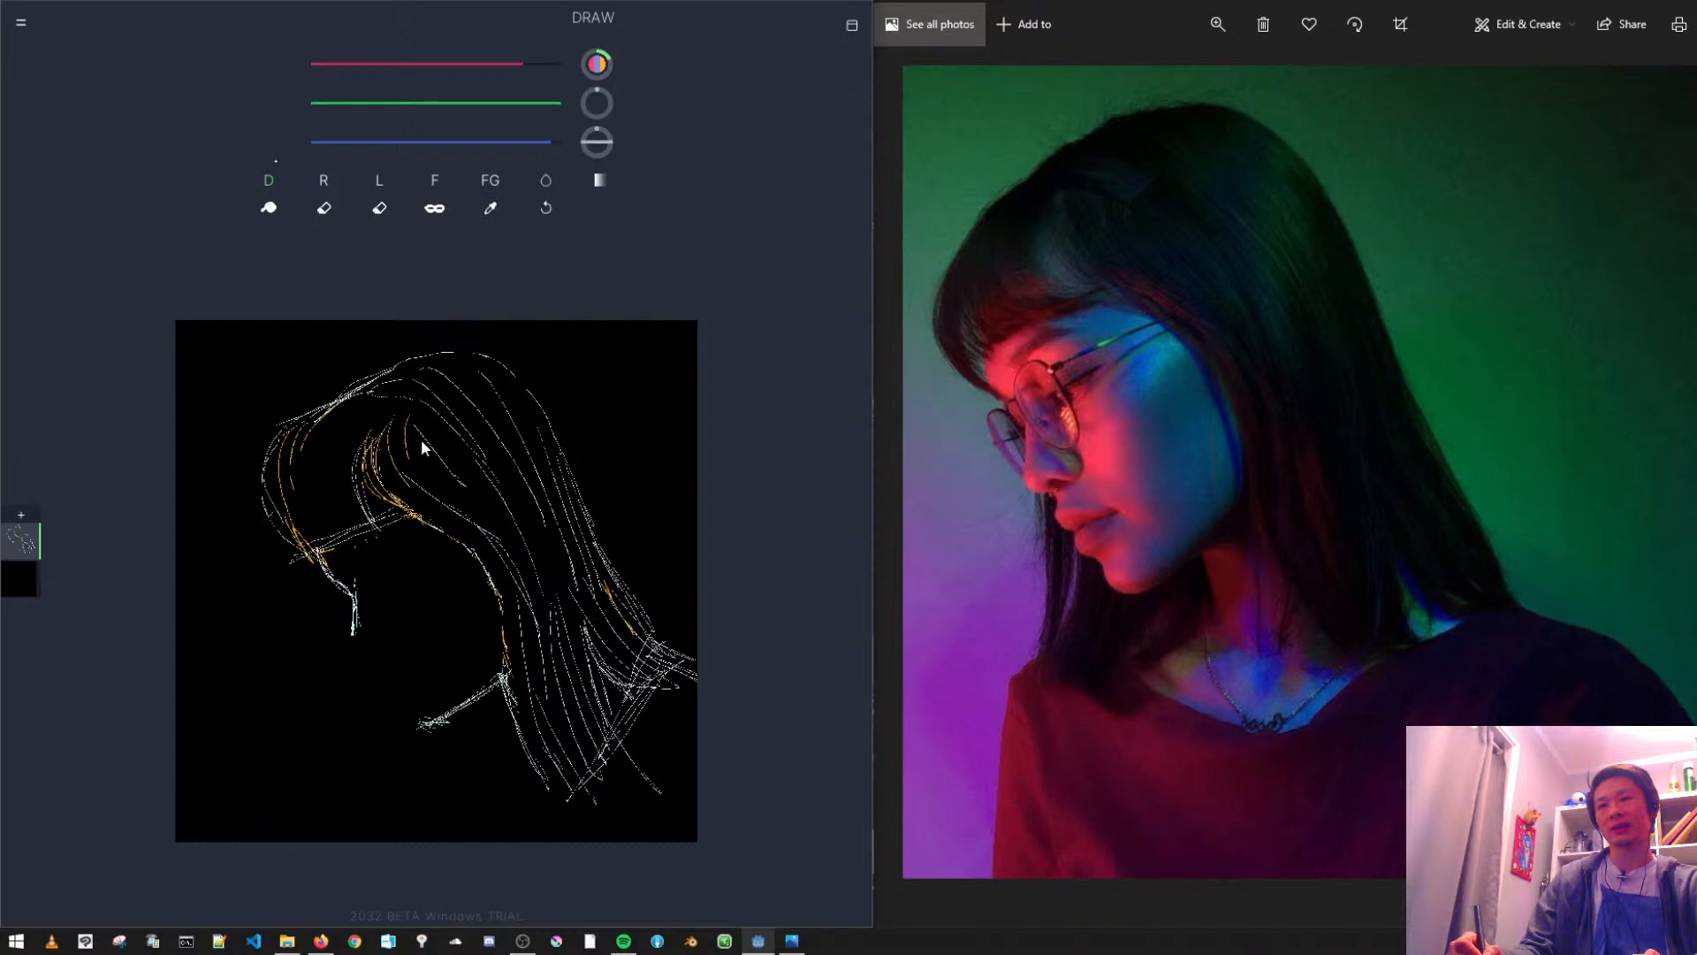
{"action": "left_click_drag", "start_coordinate": [511, 557], "coordinate": [543, 626]}
{"action": "mouse_move", "coordinate": [424, 427]}
{"action": "left_mouse_down"}
{"action": "mouse_move", "coordinate": [519, 527]}
{"action": "mouse_move", "coordinate": [584, 636]}
{"action": "left_mouse_up"}
- Draw curved strands through the fringe and around the temple, undoing the last stroke
{"action": "left_click_drag", "start_coordinate": [343, 453], "coordinate": [372, 532]}
{"action": "left_click_drag", "start_coordinate": [345, 400], "coordinate": [311, 460]}
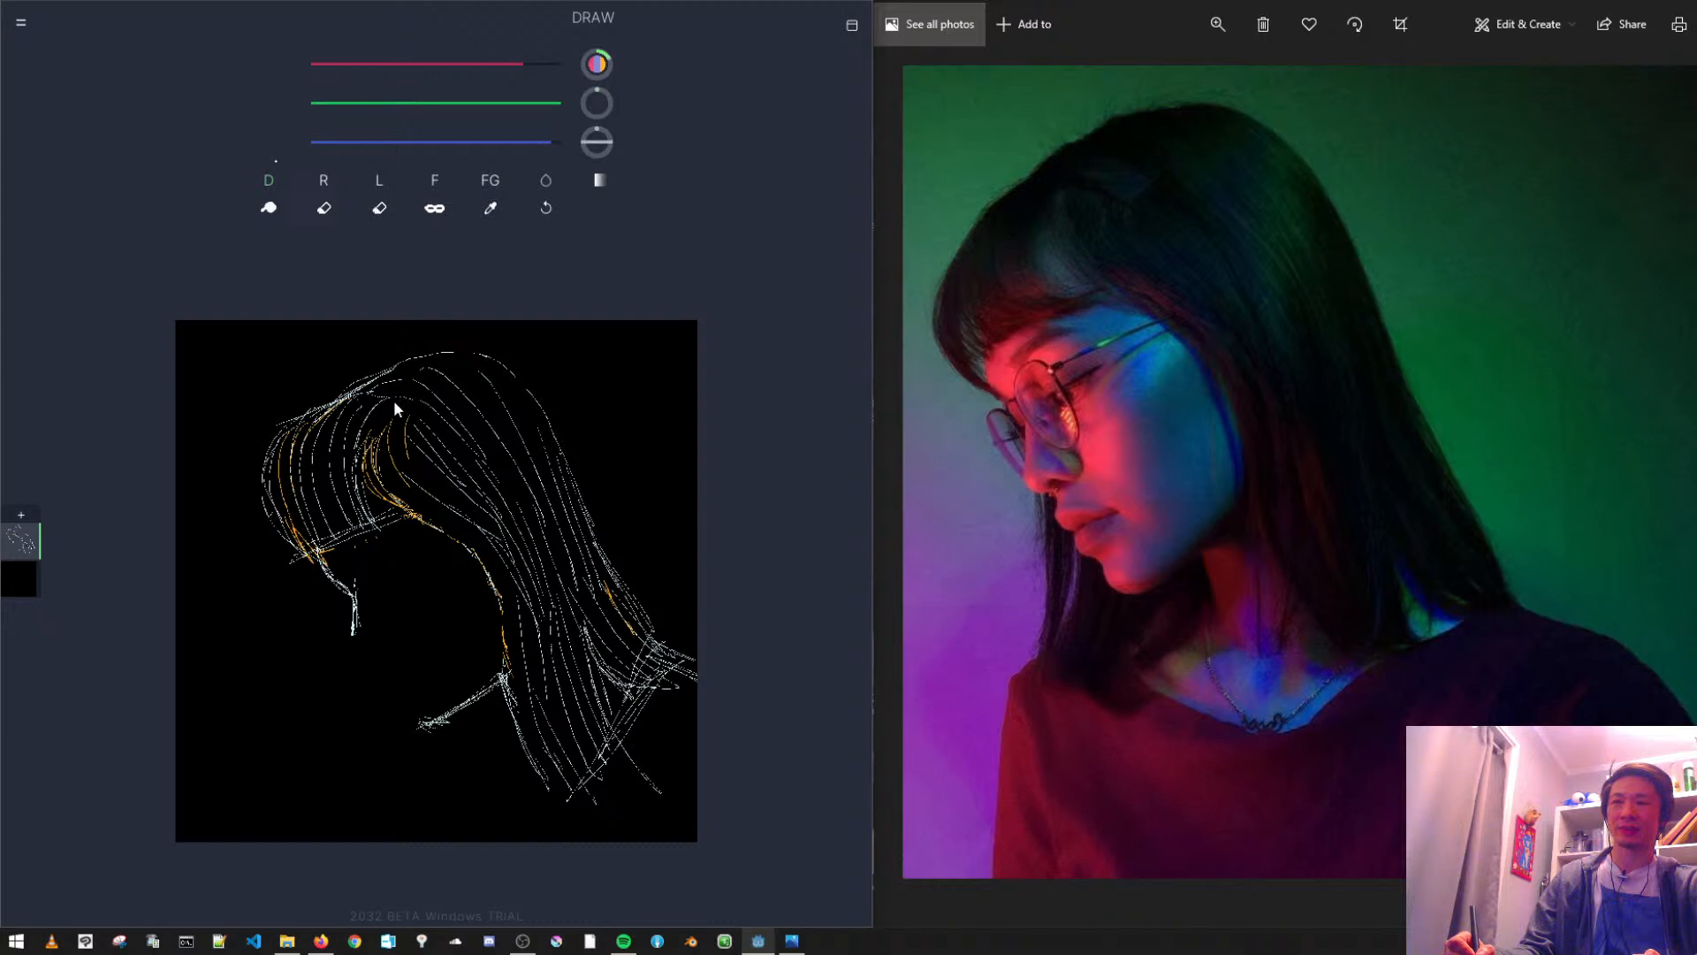
{"action": "left_click_drag", "start_coordinate": [410, 405], "coordinate": [375, 483]}
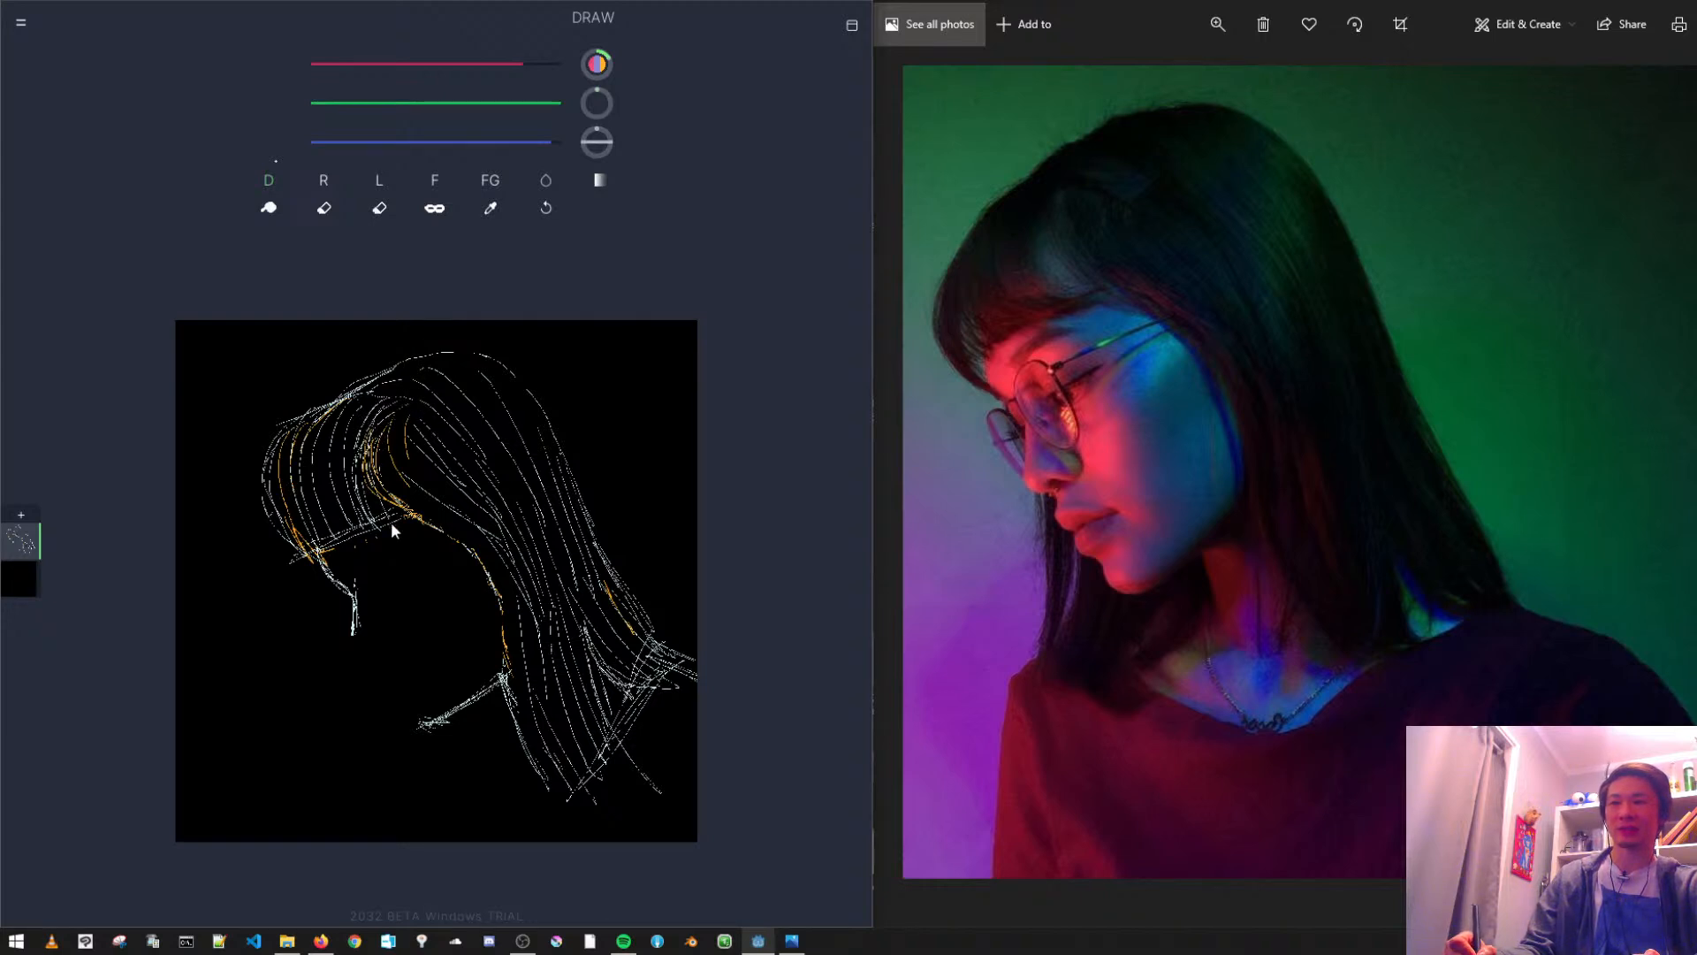
{"action": "key", "text": "ctrl+z"}
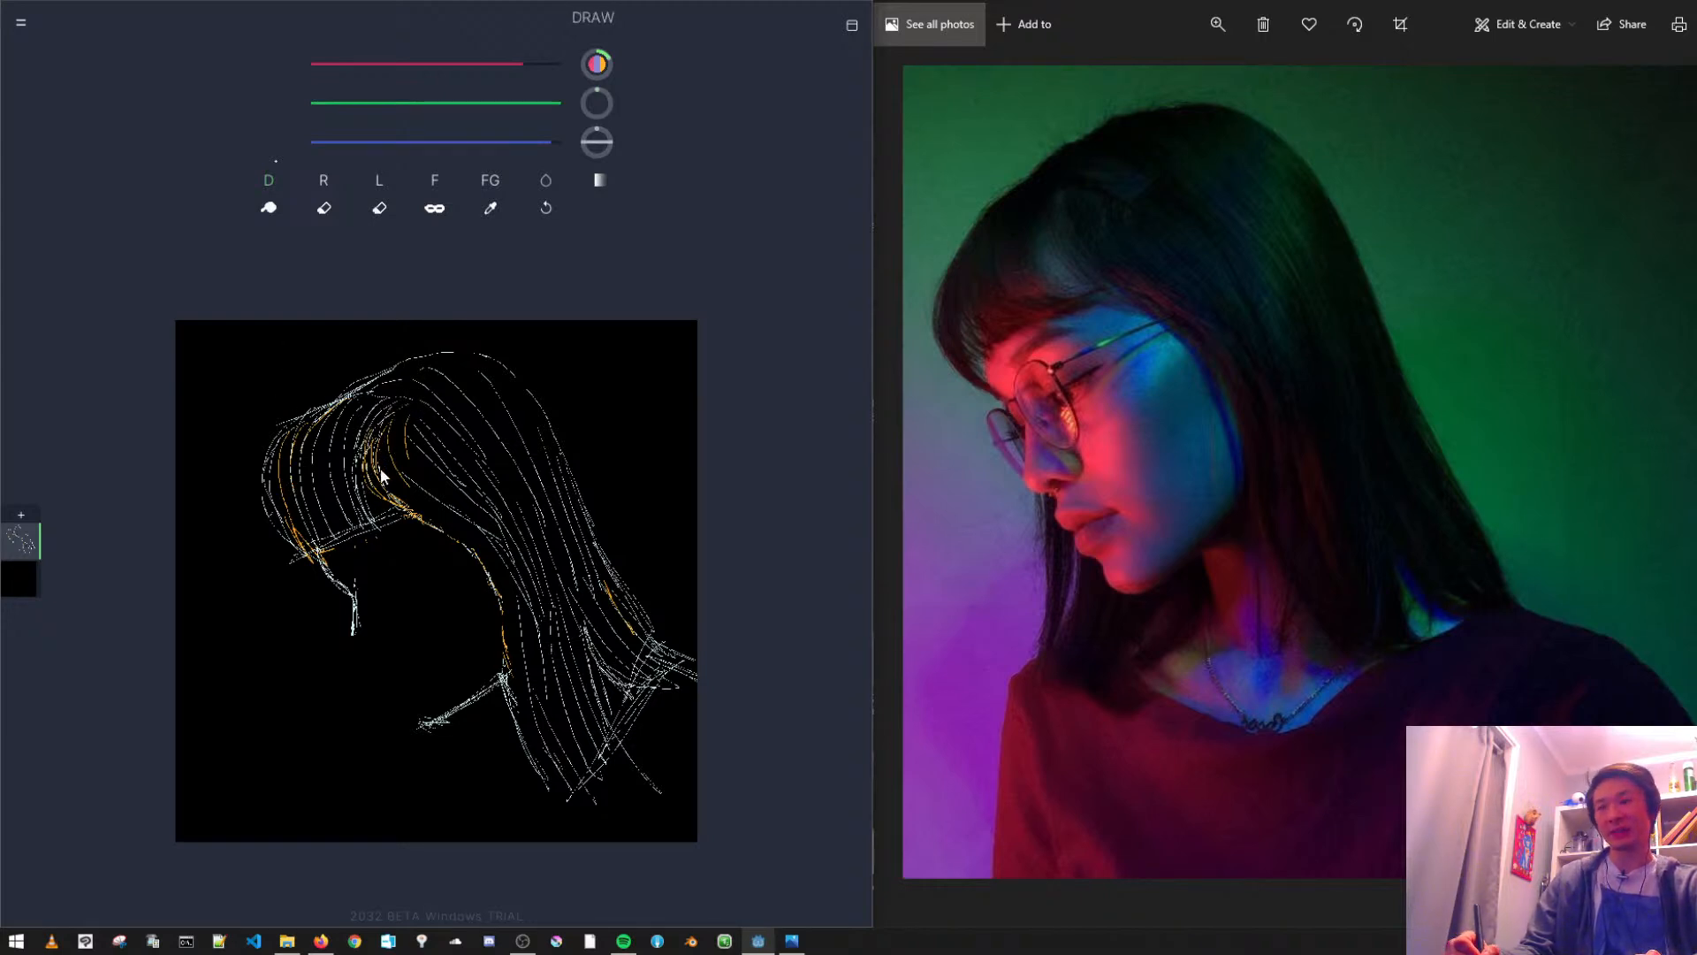
- Add a curved strand beside the temple, and sketch the nose's bridge, tip, underside and nostril
{"action": "left_click_drag", "start_coordinate": [375, 439], "coordinate": [499, 557]}
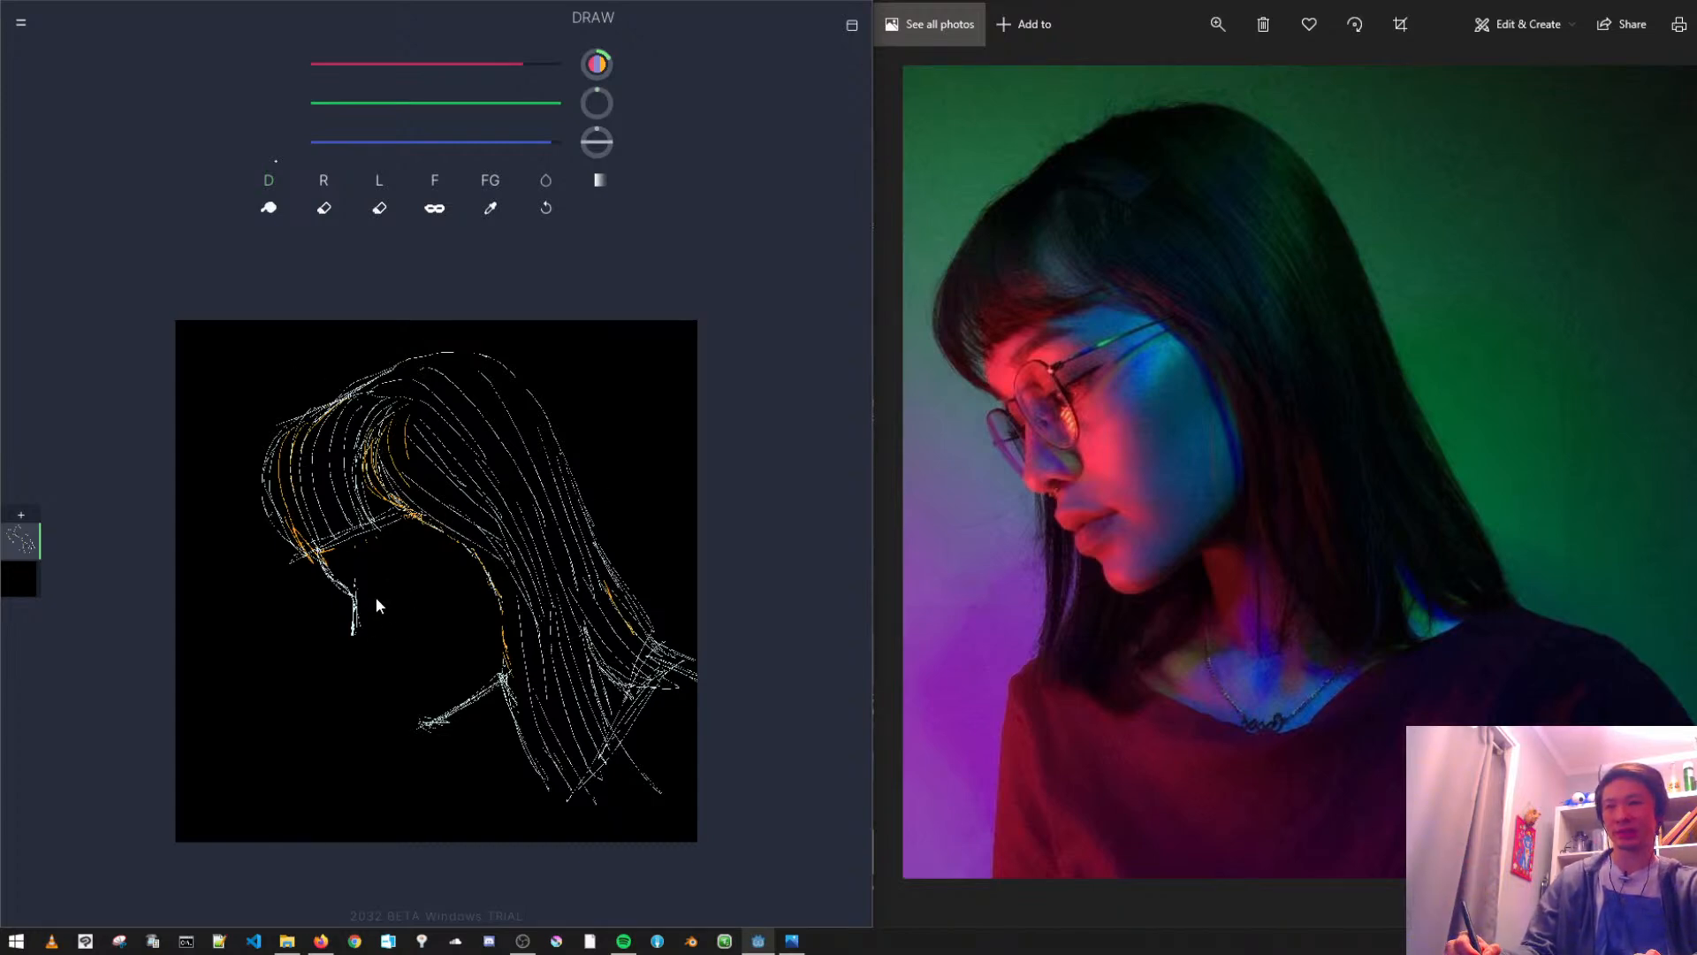
{"action": "scroll", "coordinate": [365, 624], "scroll_direction": "up", "scroll_amount": 2}
{"action": "left_click_drag", "start_coordinate": [347, 590], "coordinate": [364, 566]}
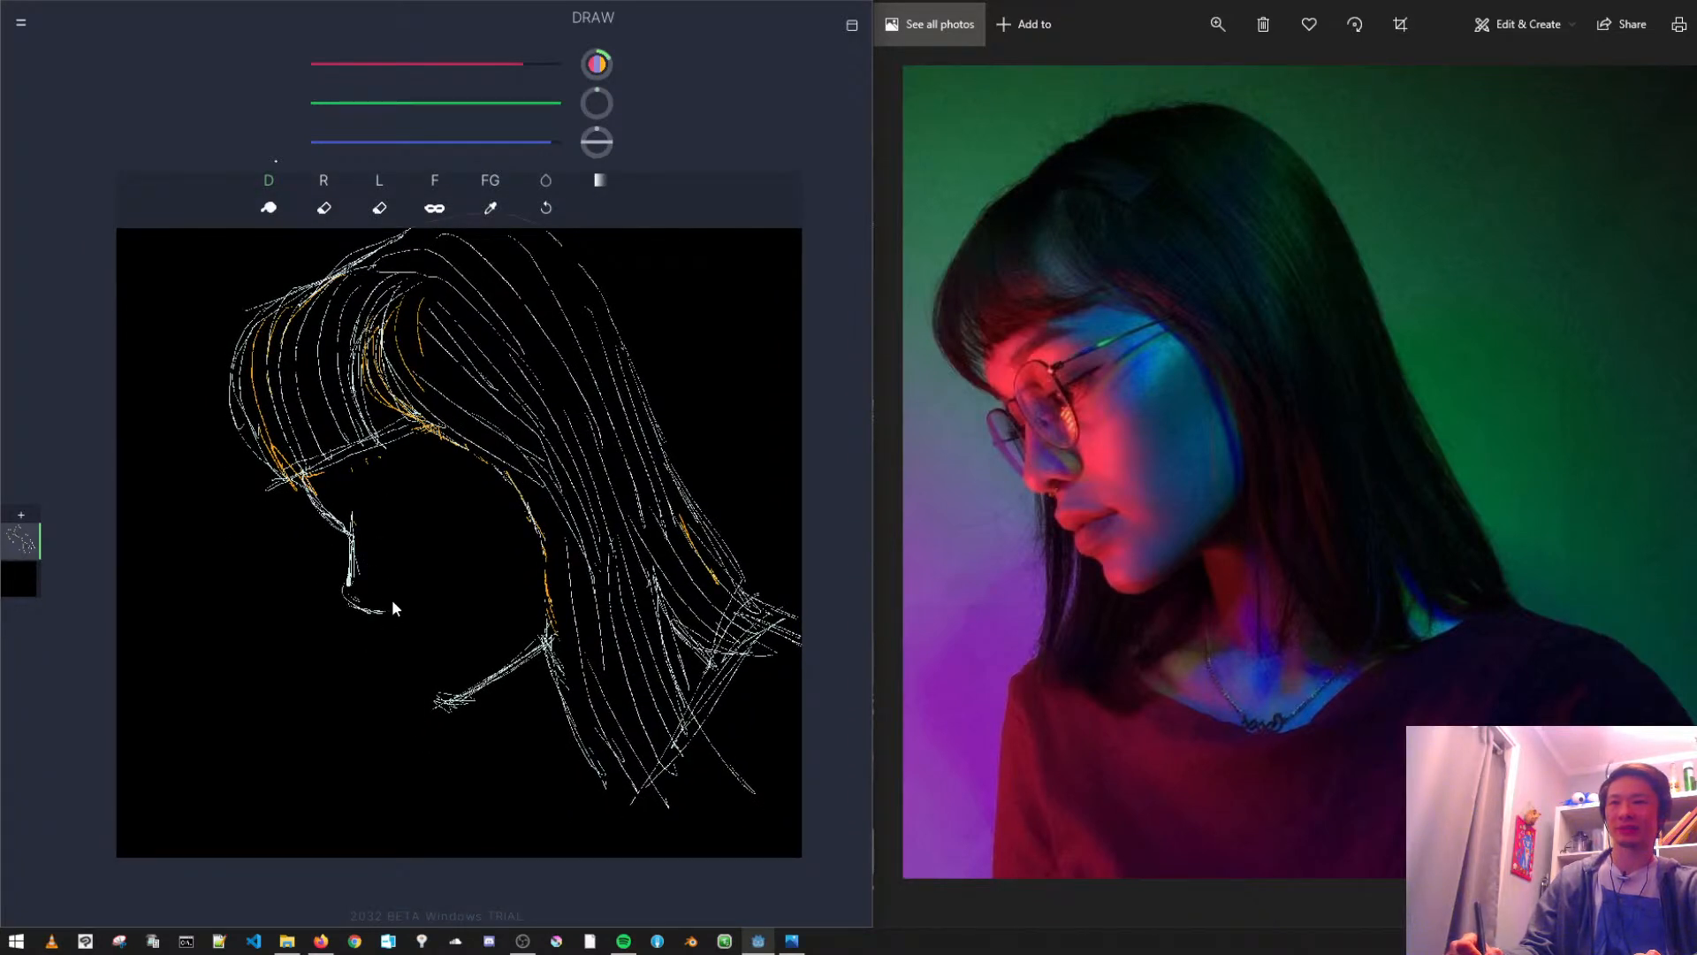
{"action": "left_click_drag", "start_coordinate": [394, 603], "coordinate": [369, 610]}
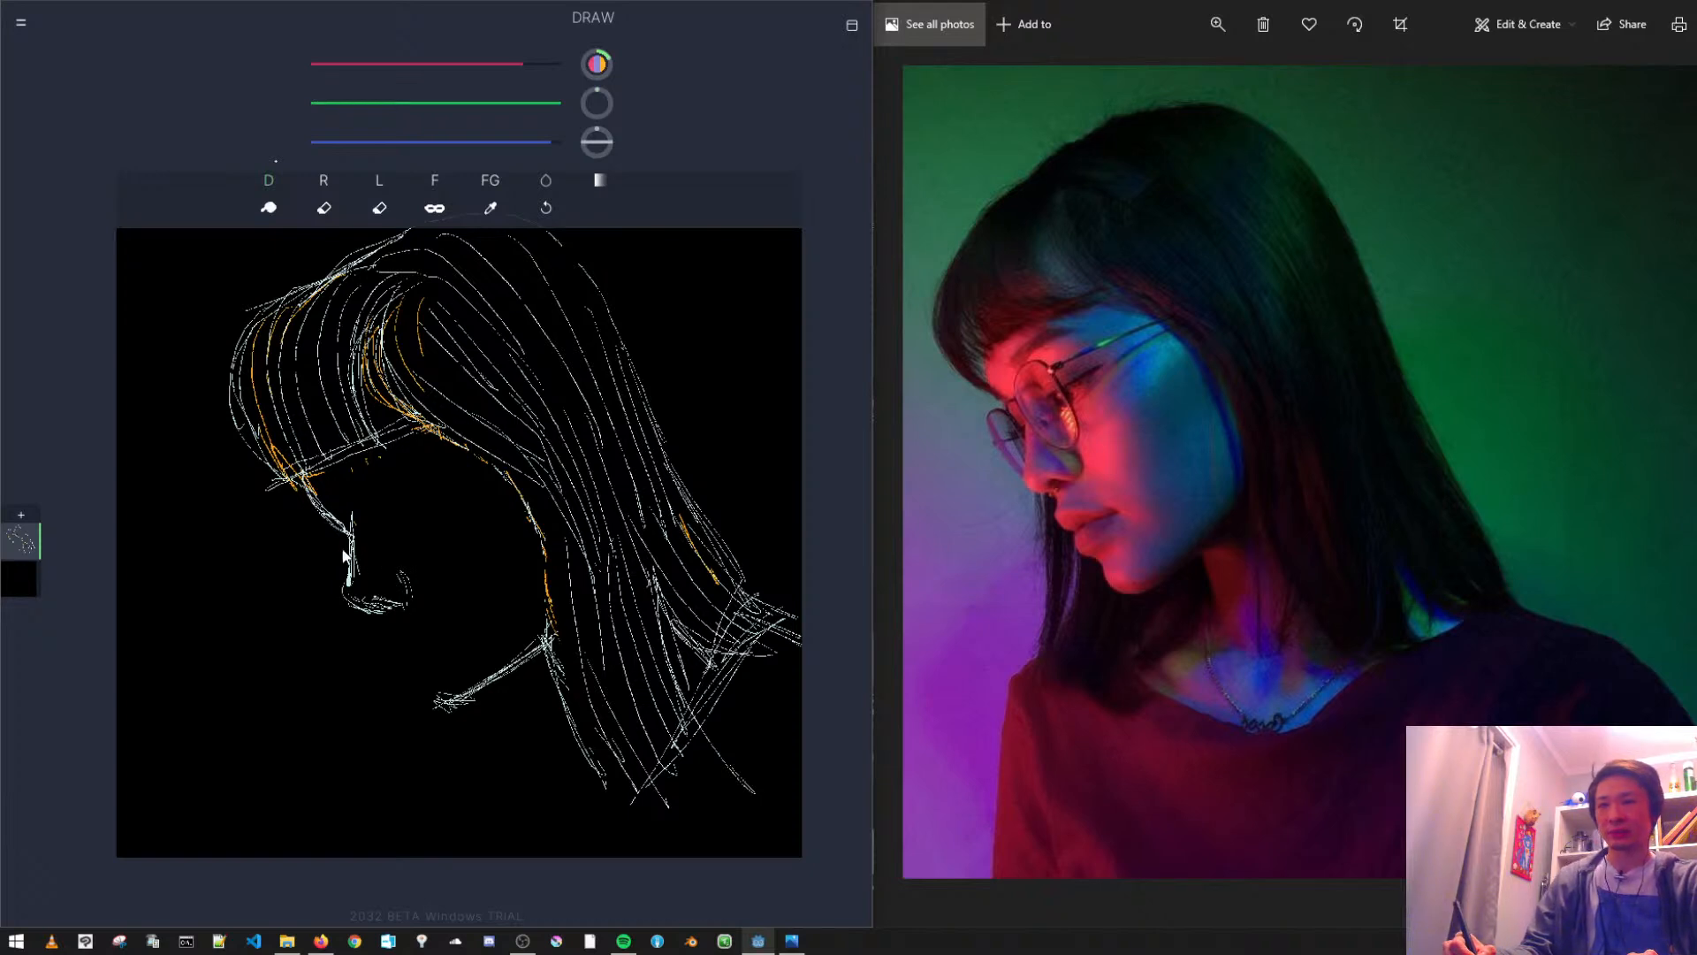
{"action": "left_click_drag", "start_coordinate": [325, 507], "coordinate": [352, 511]}
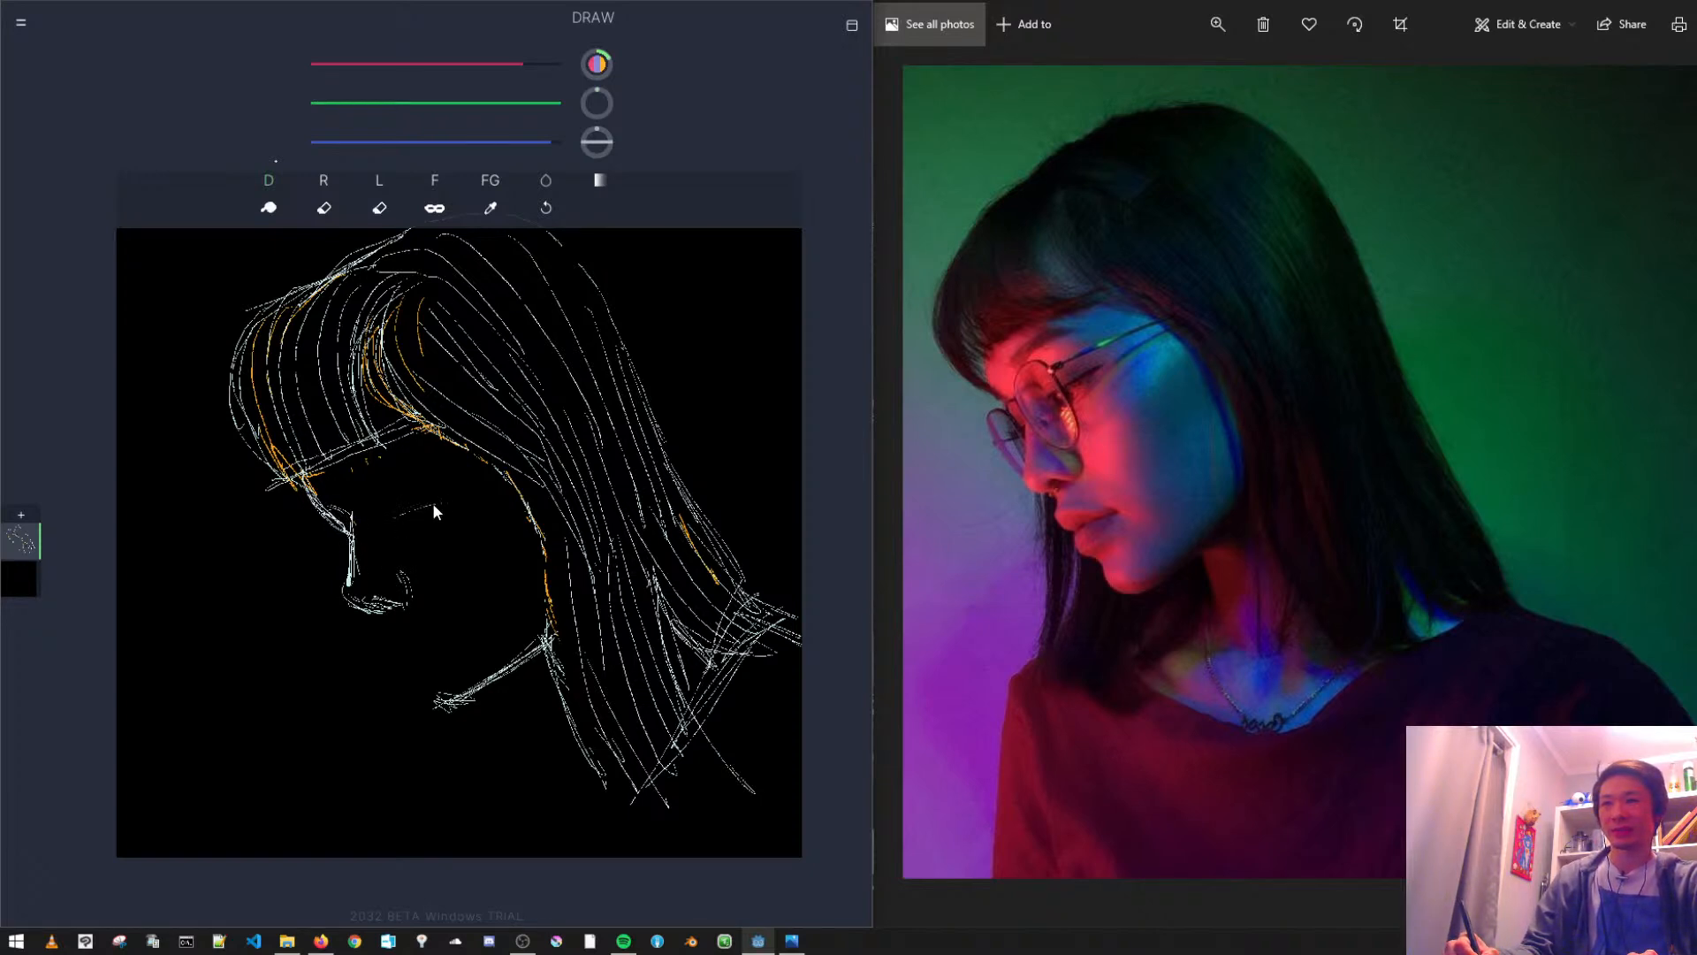
- Sketch the lowered eye and the eyebrow above it, undoing stray strokes, and touch up the nose's underside
{"action": "key", "text": "ctrl+z"}
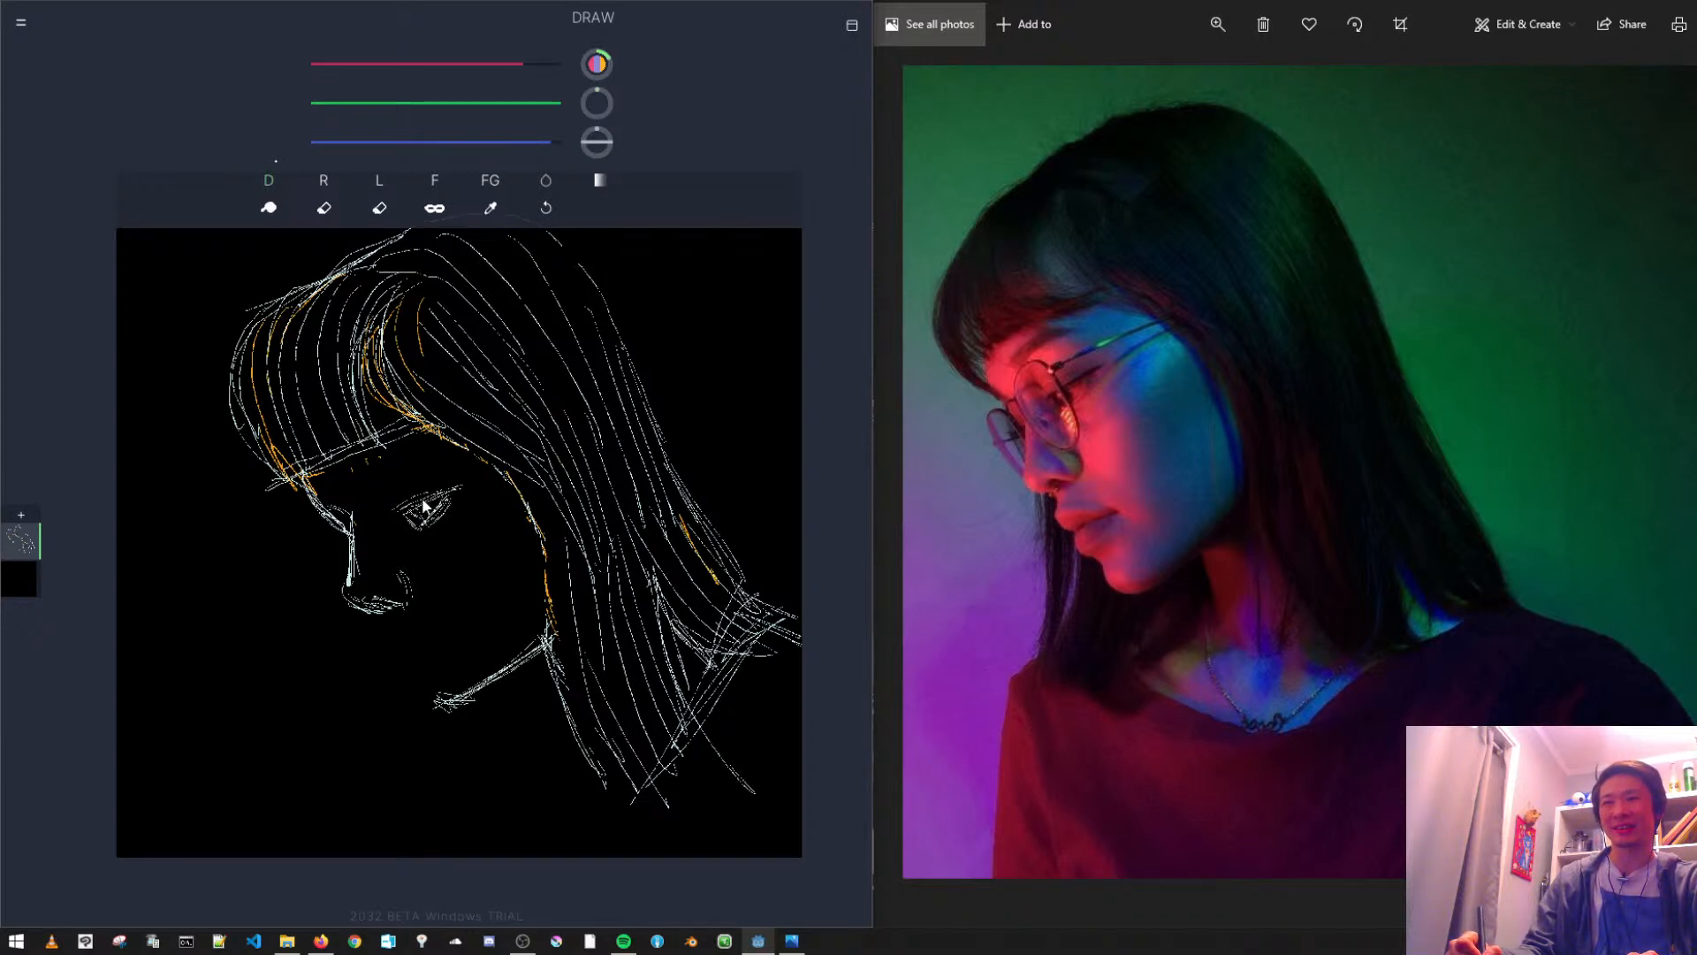
{"action": "key", "text": "ctrl+z"}
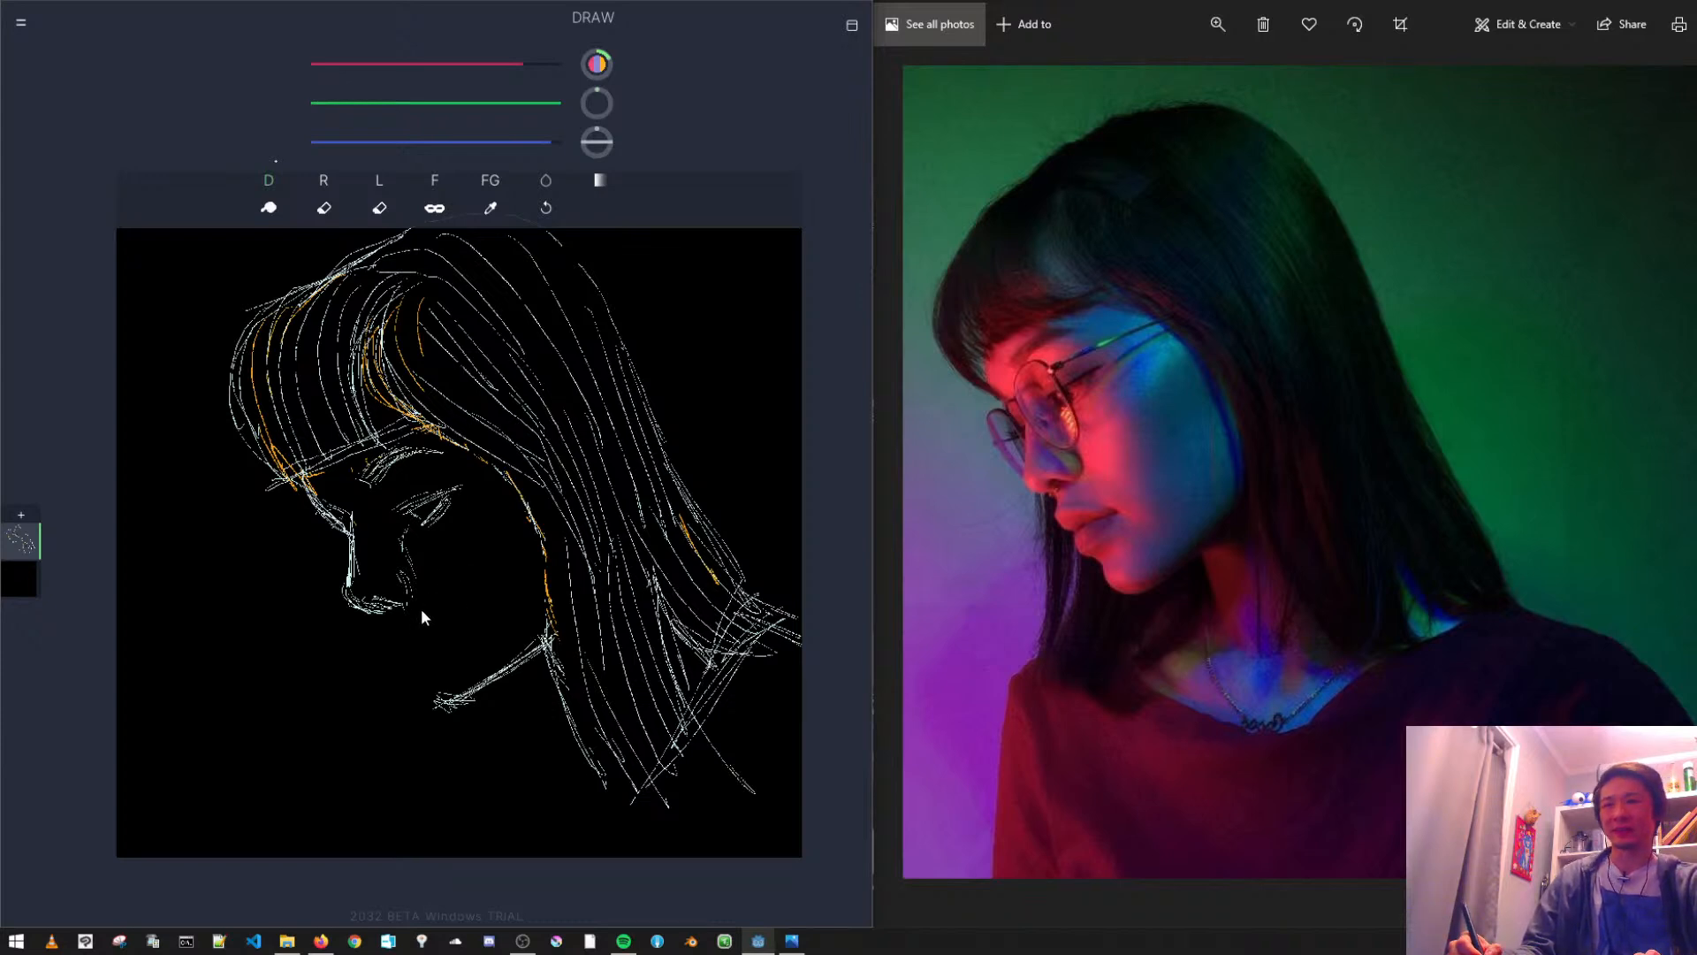
{"action": "left_click_drag", "start_coordinate": [388, 605], "coordinate": [383, 600]}
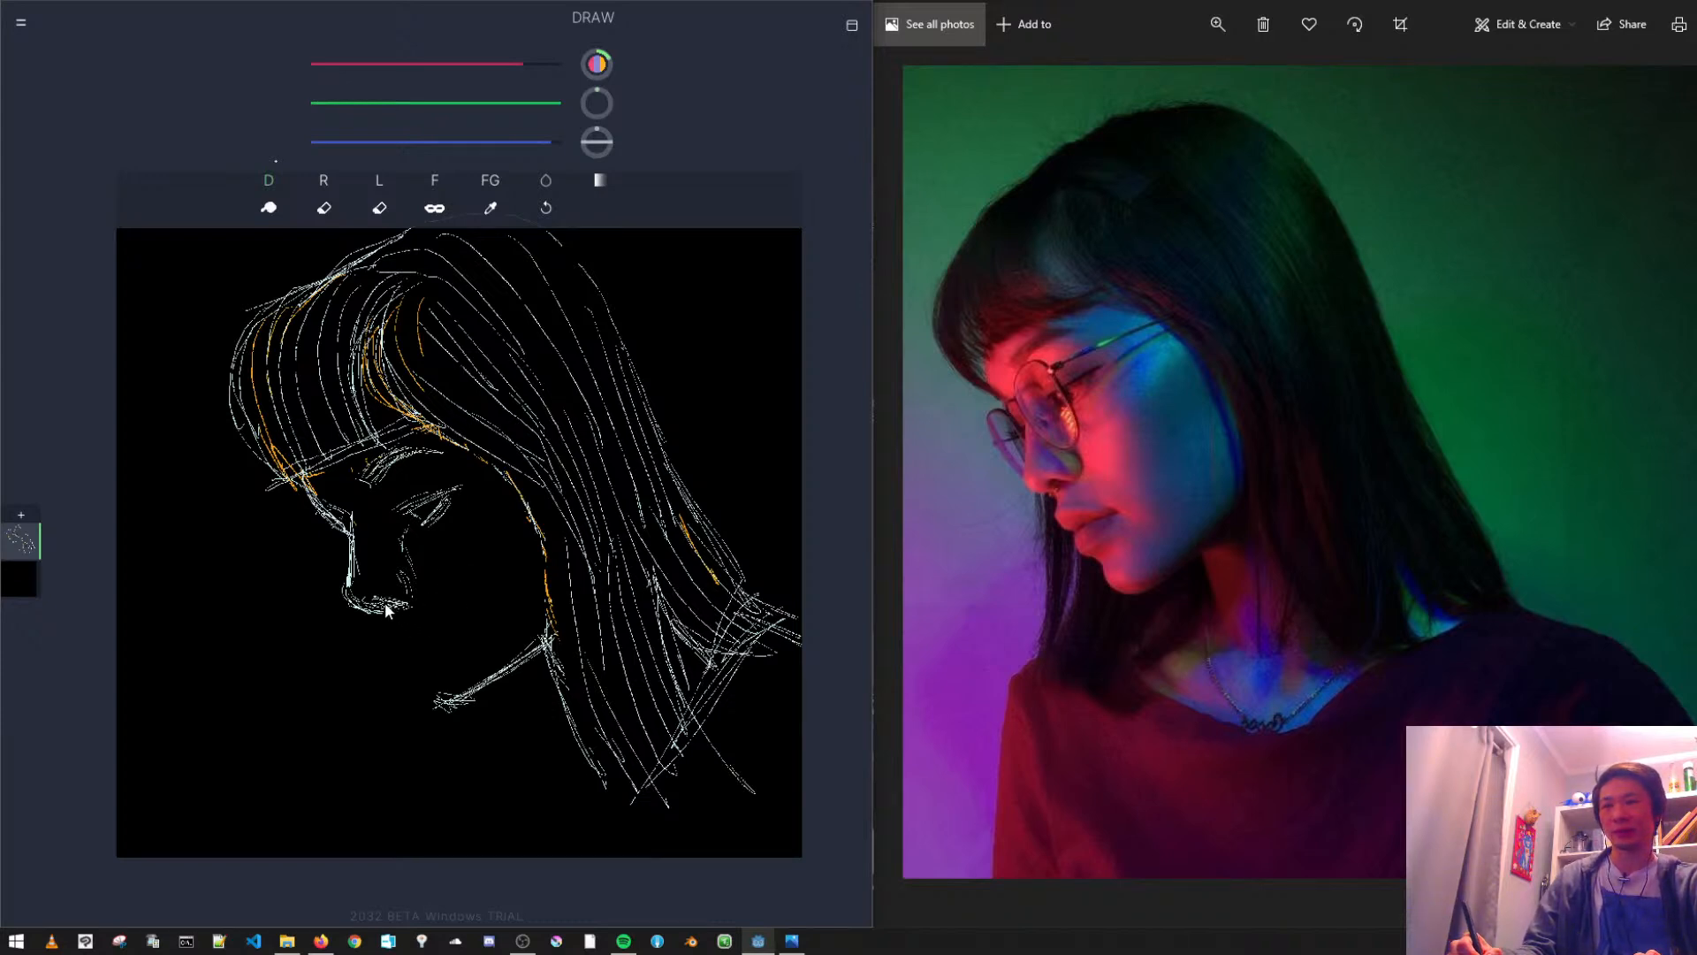
- Sketch the upper lip groove, the lips and the front of the chin, undoing stray strokes under the nose
{"action": "key", "text": "ctrl+z"}
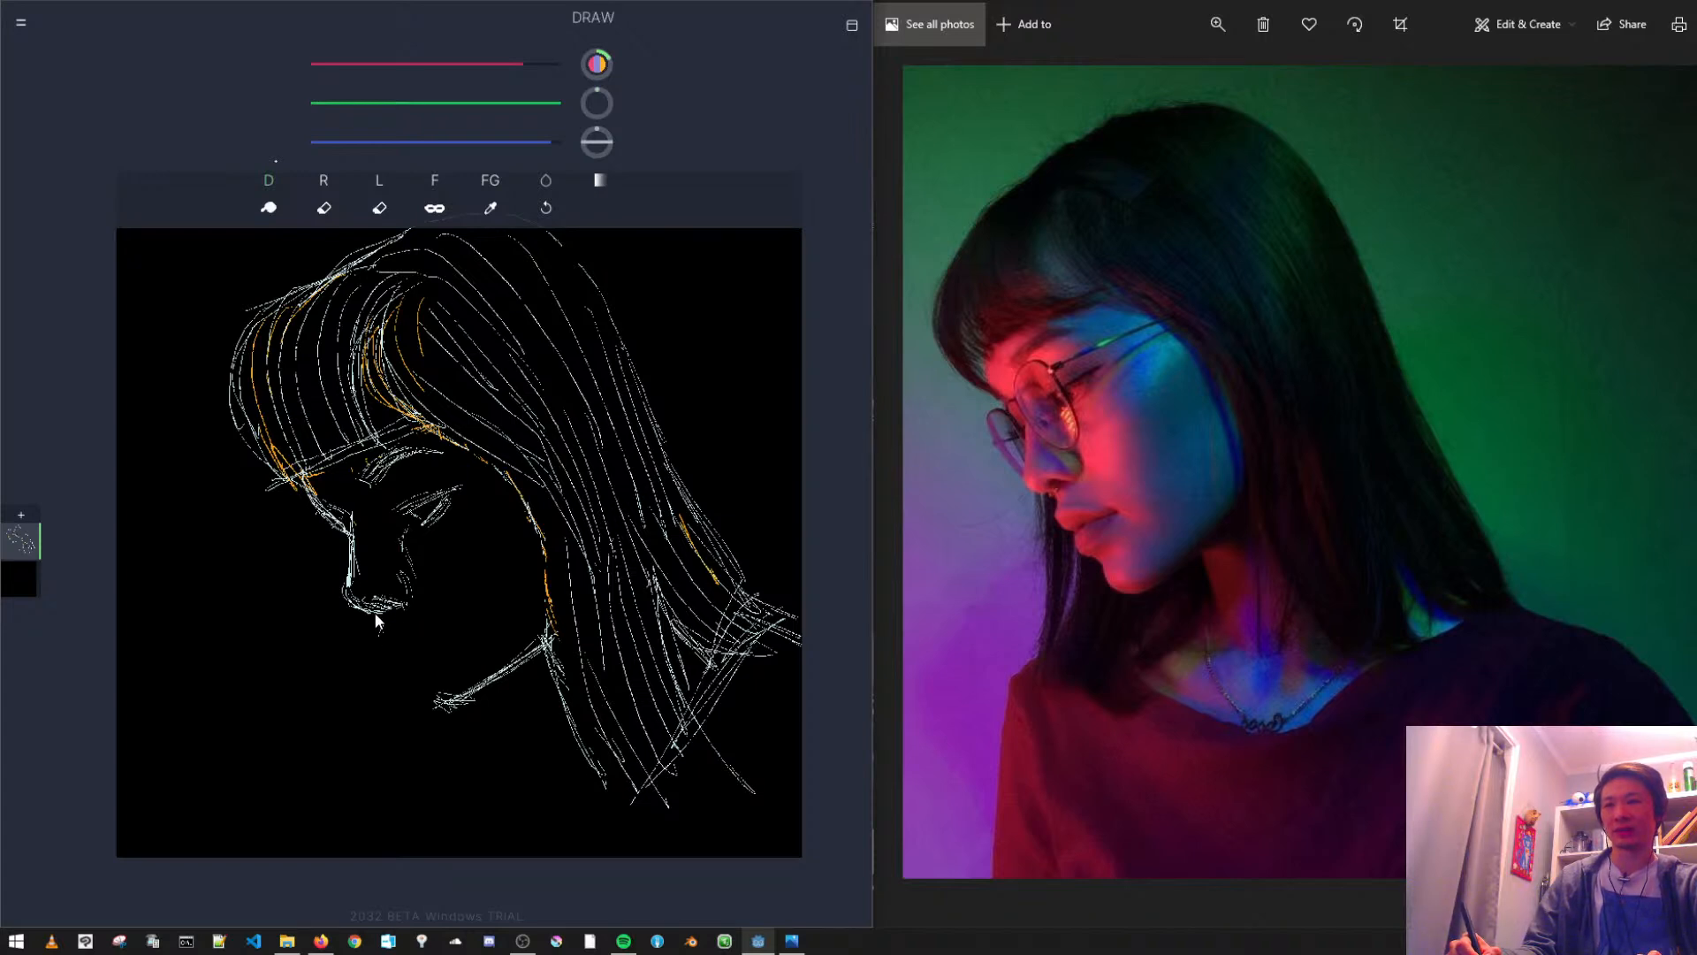
{"action": "key", "text": "ctrl+z"}
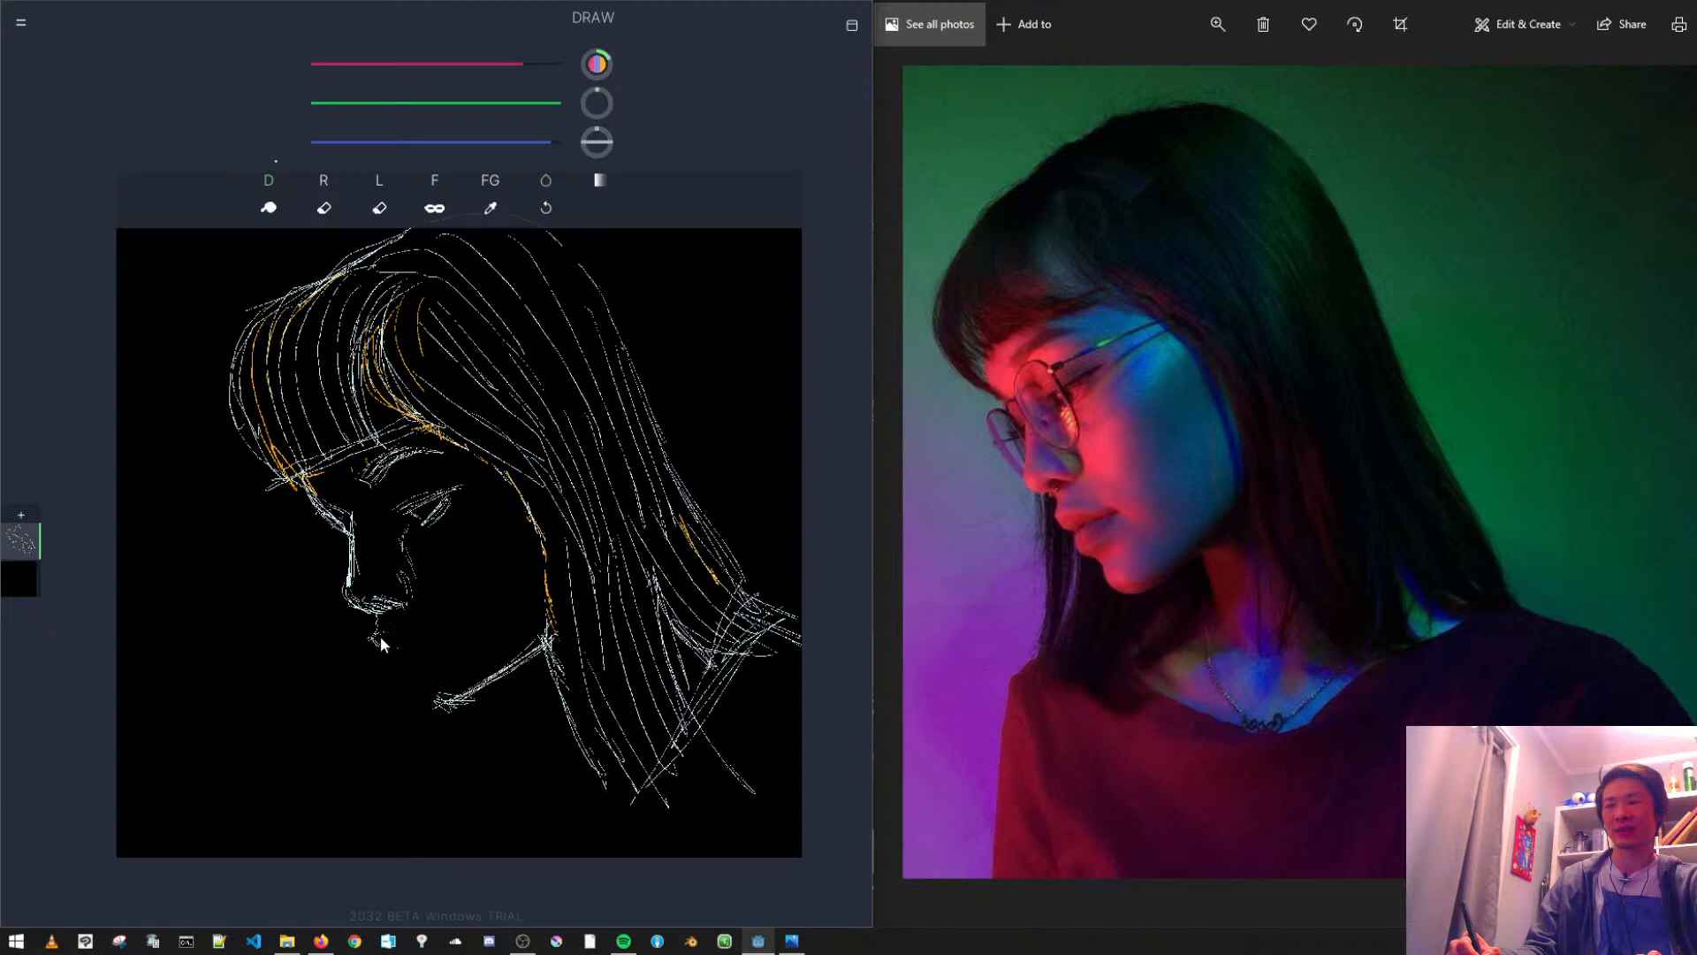
{"action": "left_click_drag", "start_coordinate": [412, 633], "coordinate": [433, 634]}
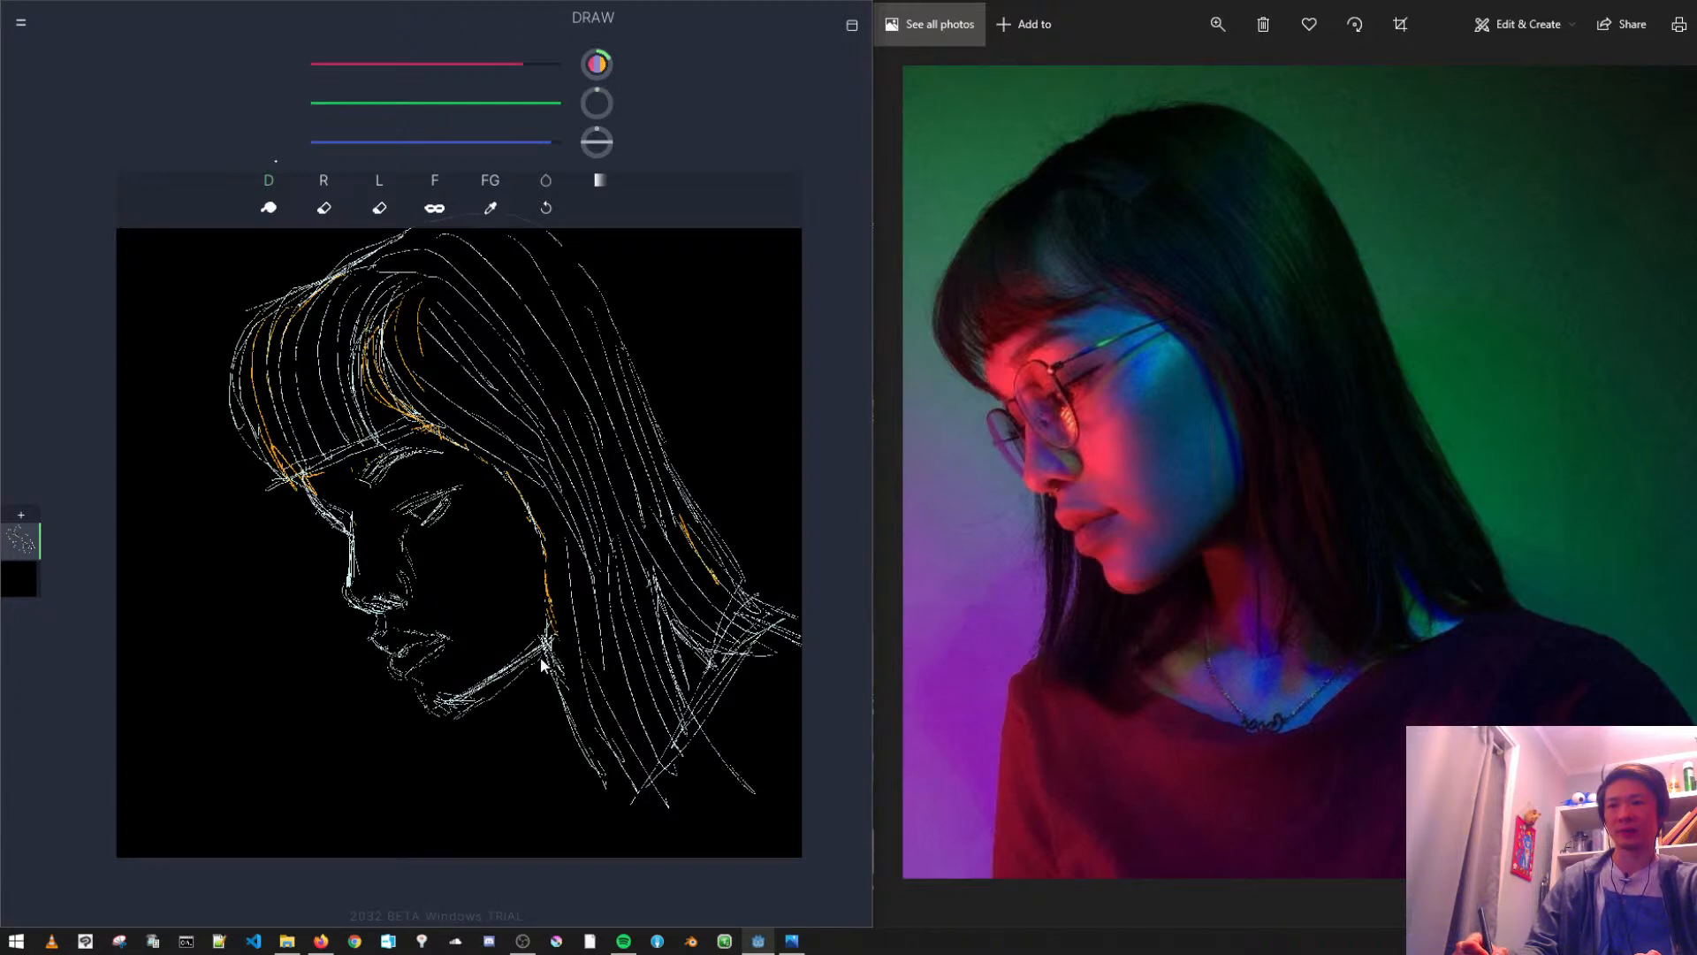
- Erase the jawline and the hair edge running from the temple down past the cheek
{"action": "left_click", "coordinate": [437, 200]}
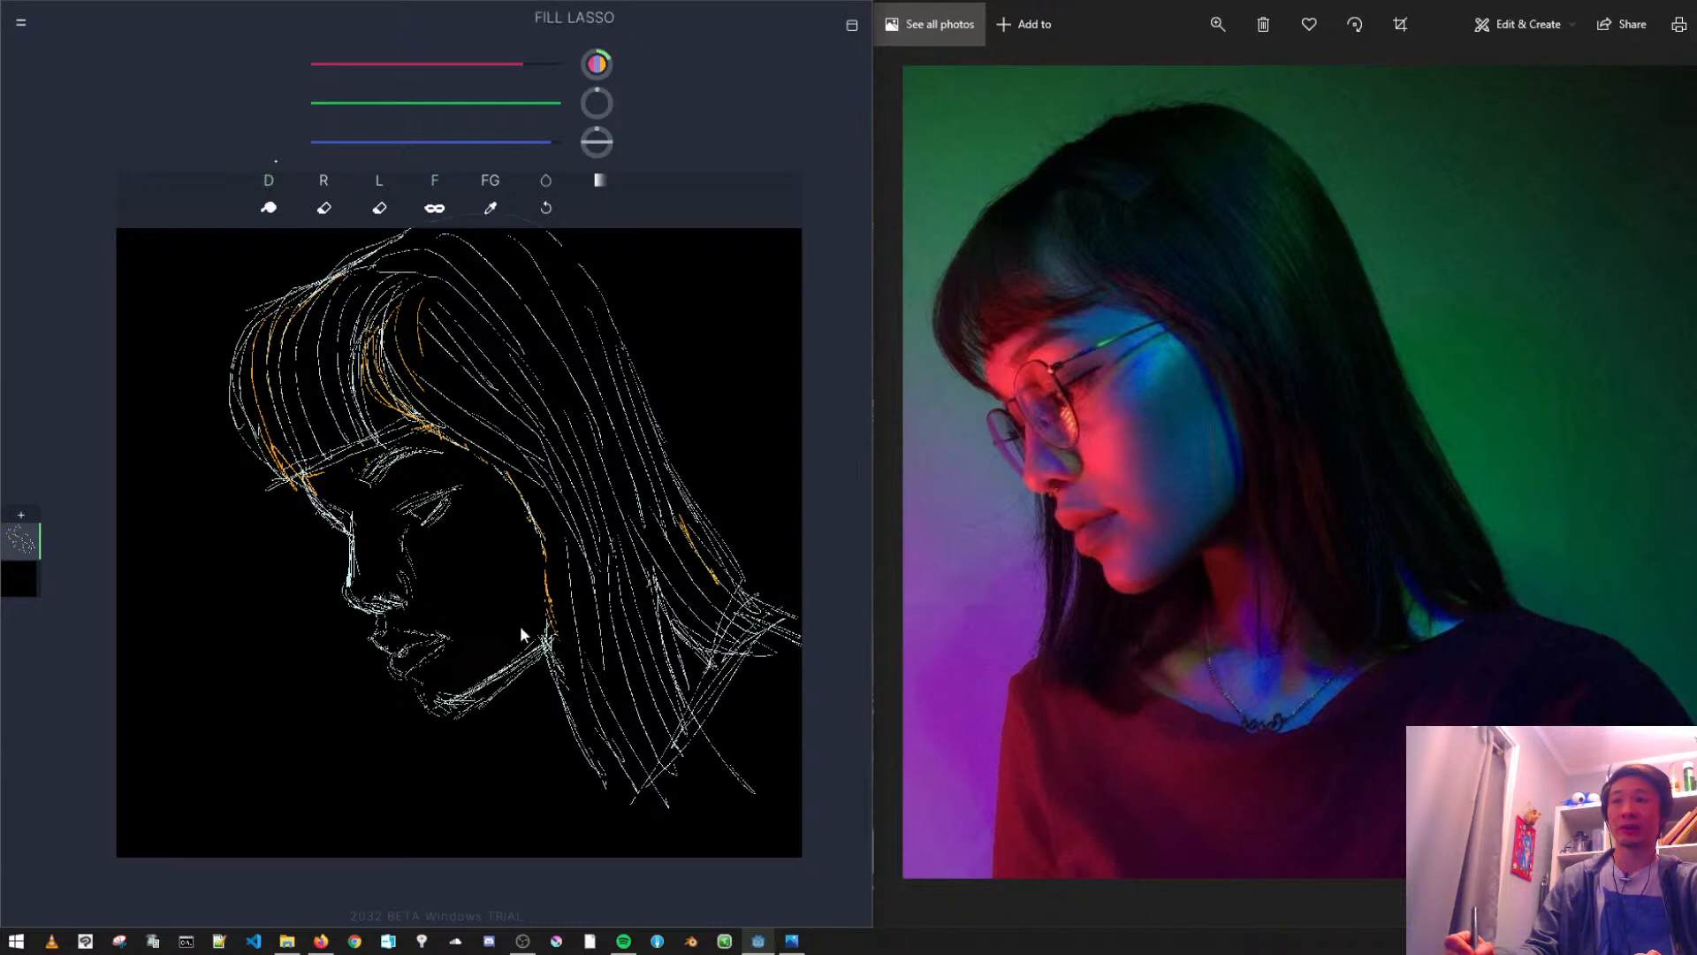
{"action": "left_click", "coordinate": [377, 212]}
{"action": "left_click", "coordinate": [324, 210]}
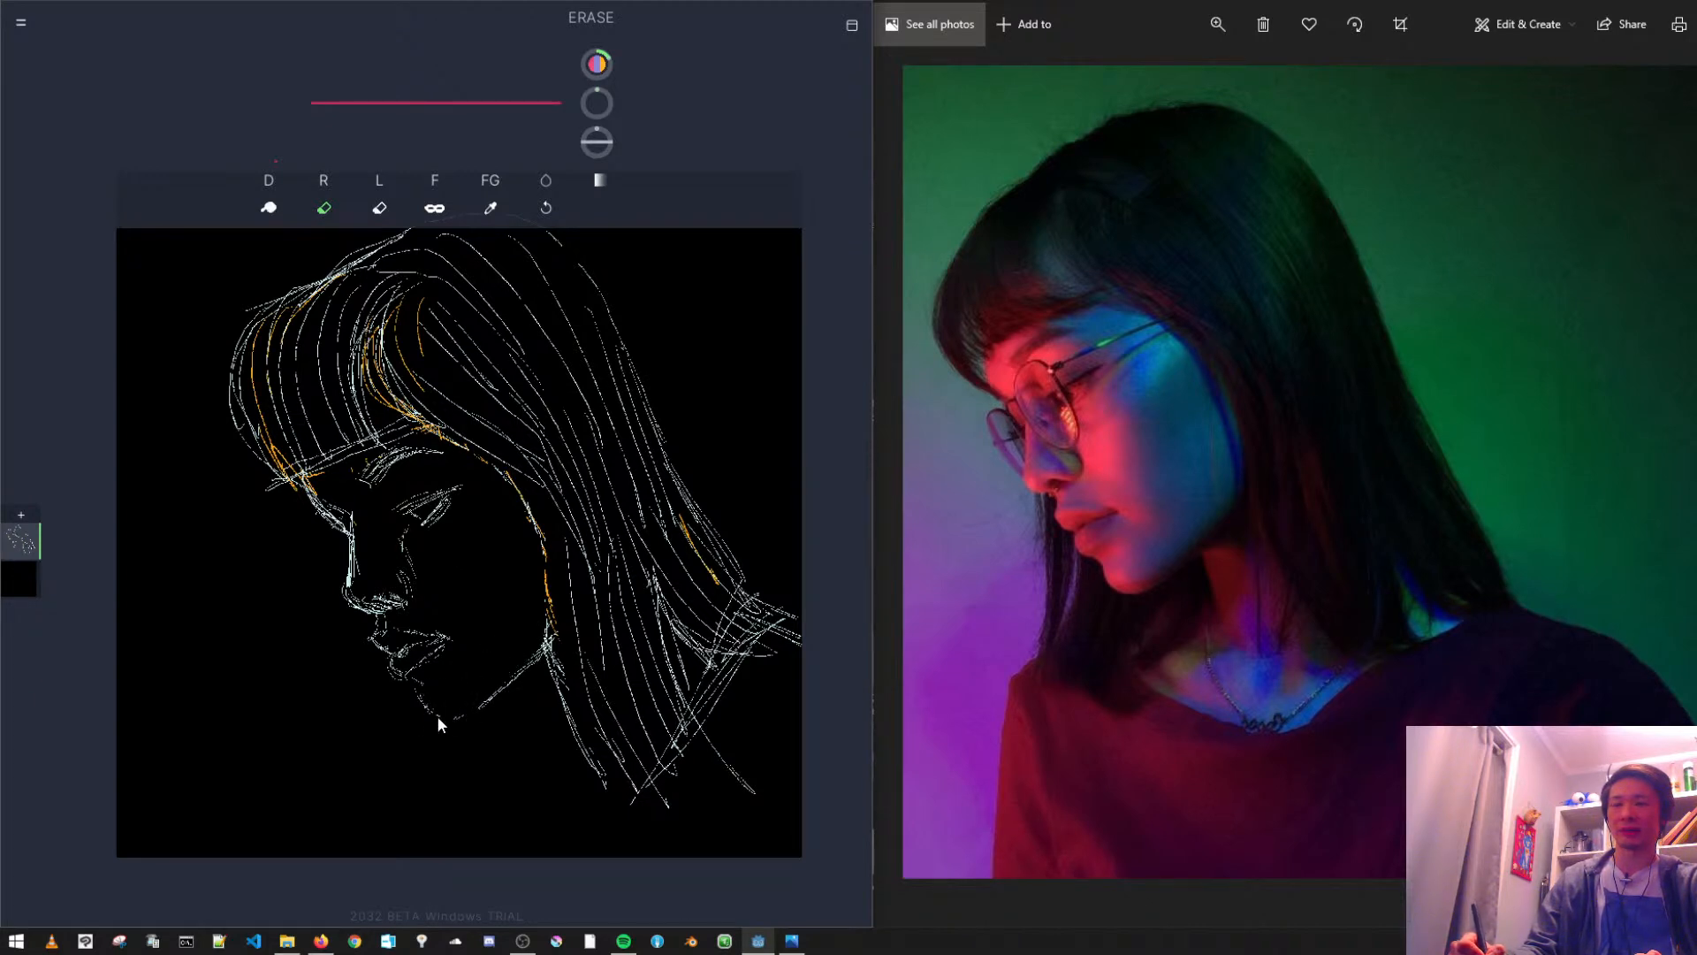
{"action": "left_click_drag", "start_coordinate": [516, 679], "coordinate": [453, 702]}
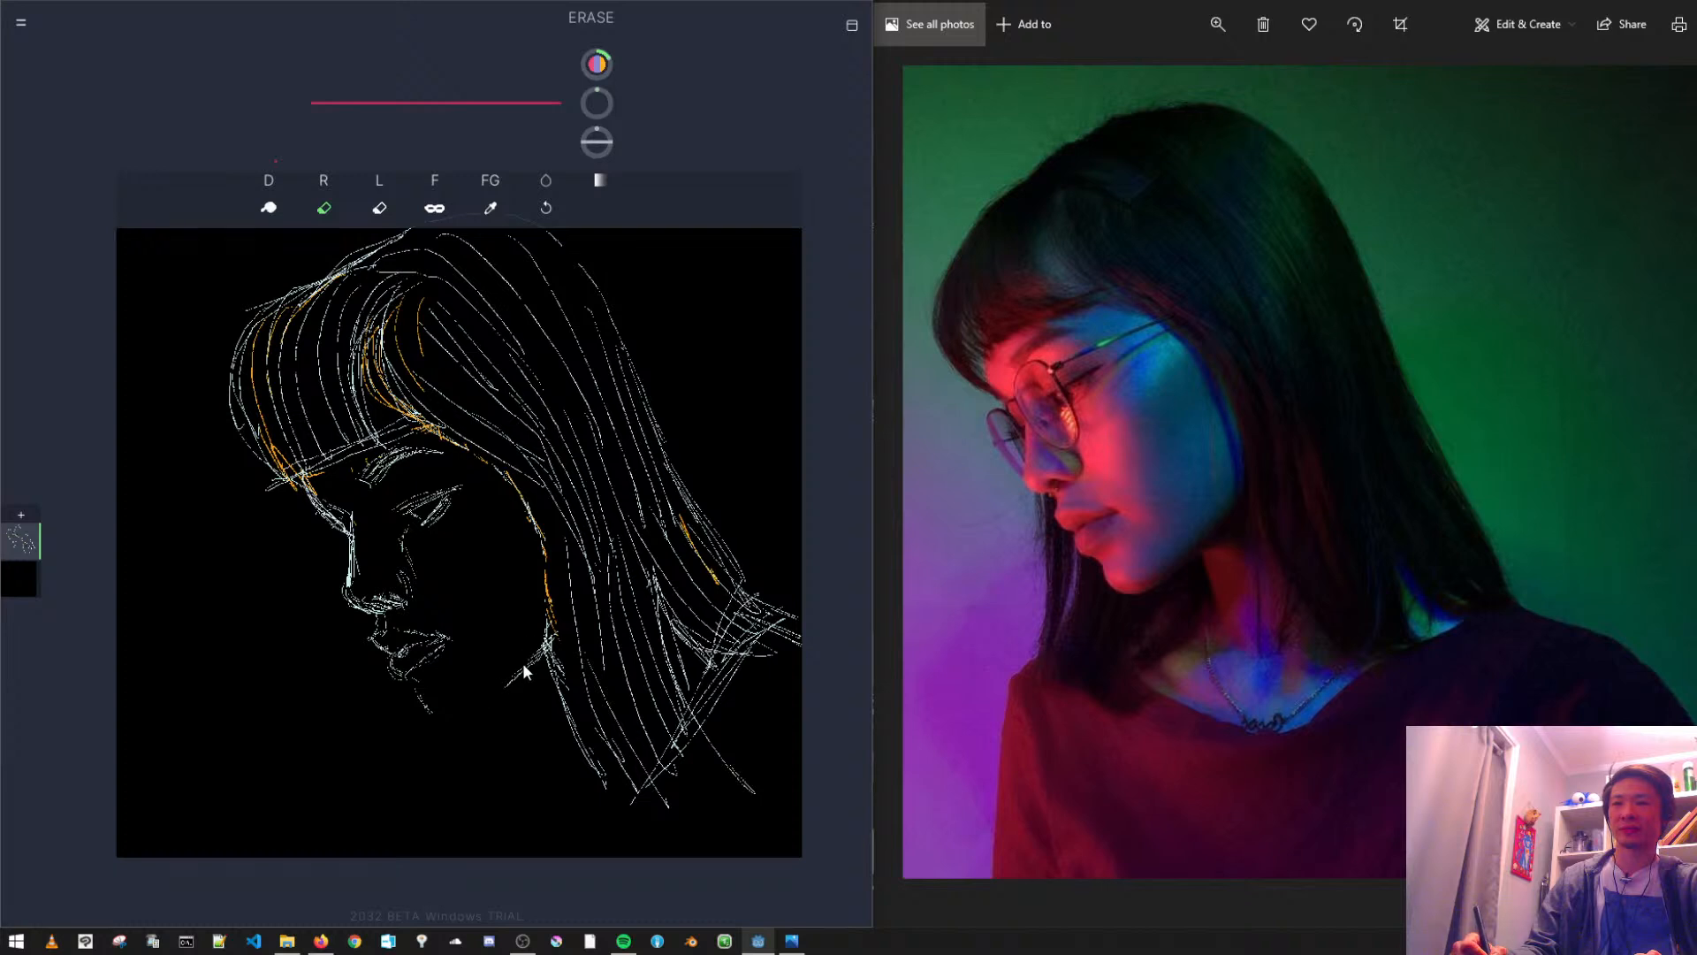
{"action": "left_click_drag", "start_coordinate": [541, 643], "coordinate": [547, 665]}
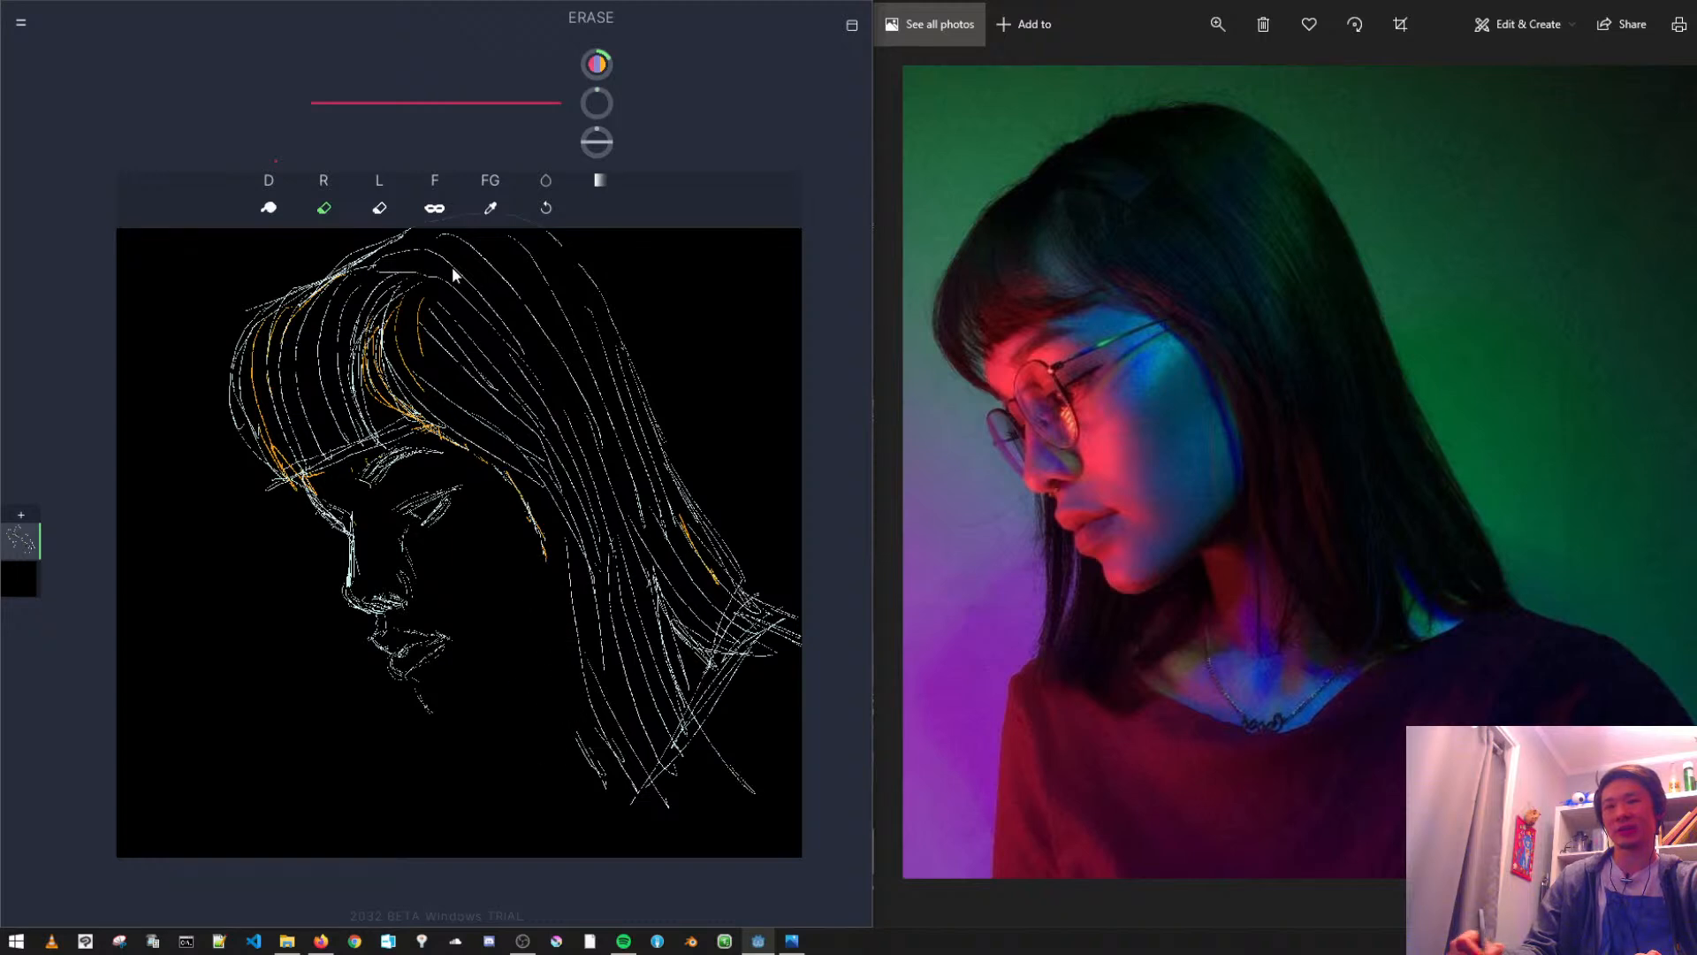
{"action": "left_click", "coordinate": [271, 202]}
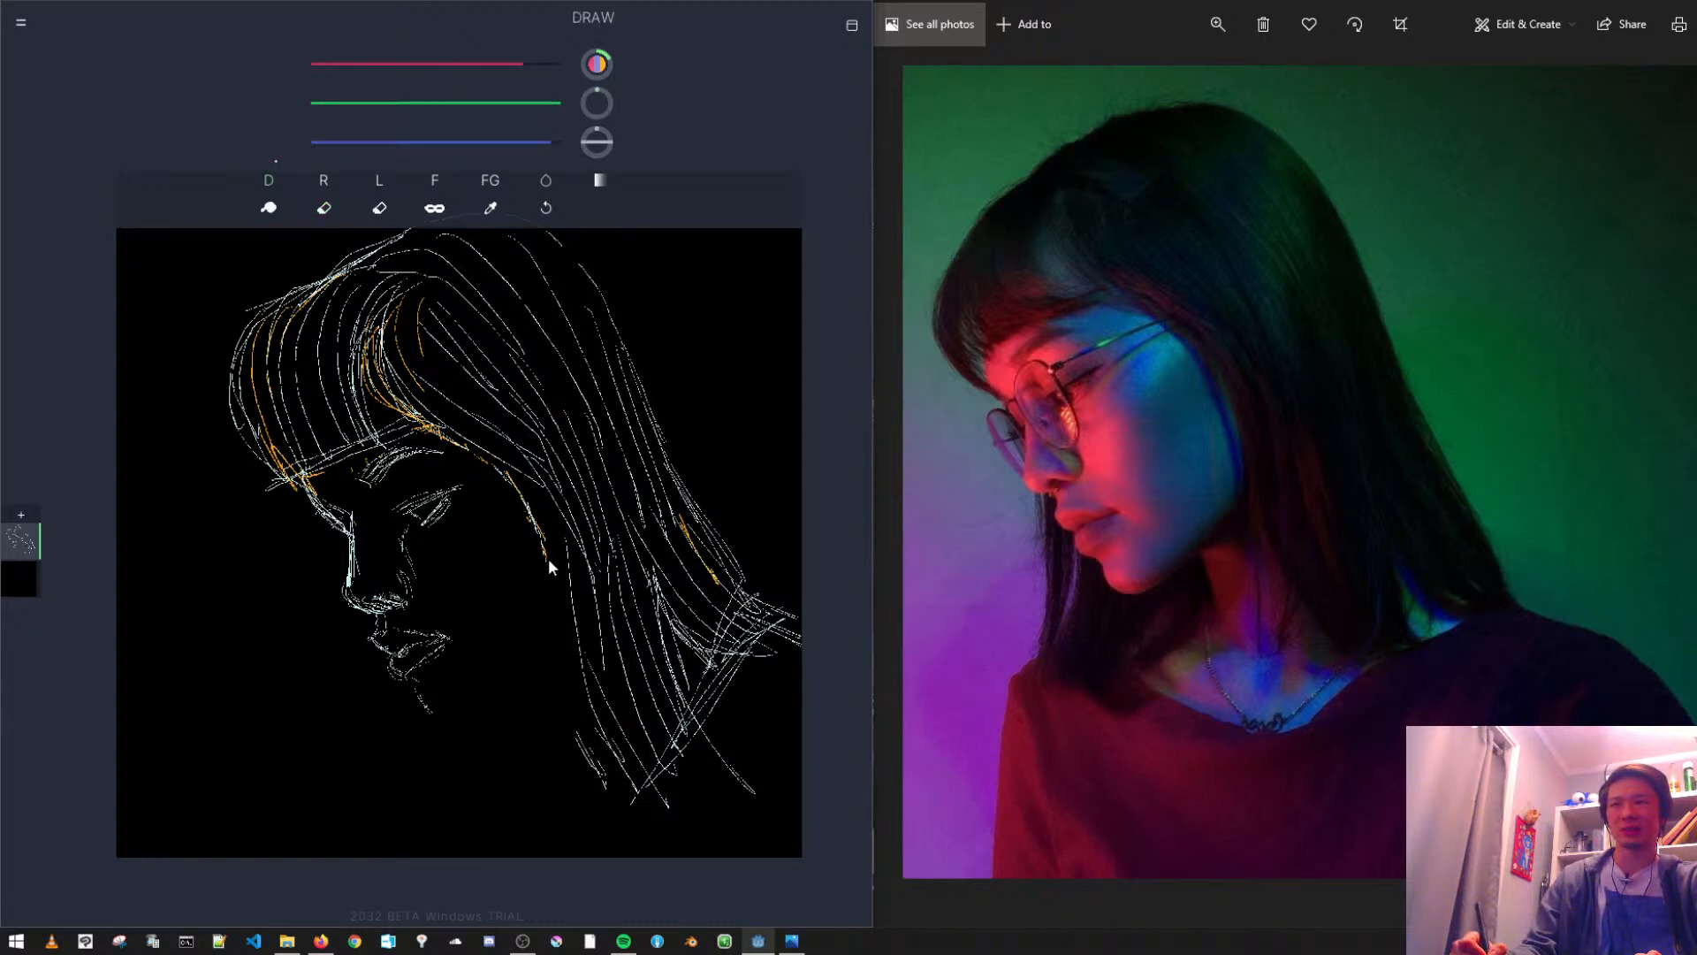
{"action": "left_click", "coordinate": [434, 184]}
{"action": "left_click_drag", "start_coordinate": [553, 520], "coordinate": [532, 494]}
{"action": "left_click", "coordinate": [324, 208]}
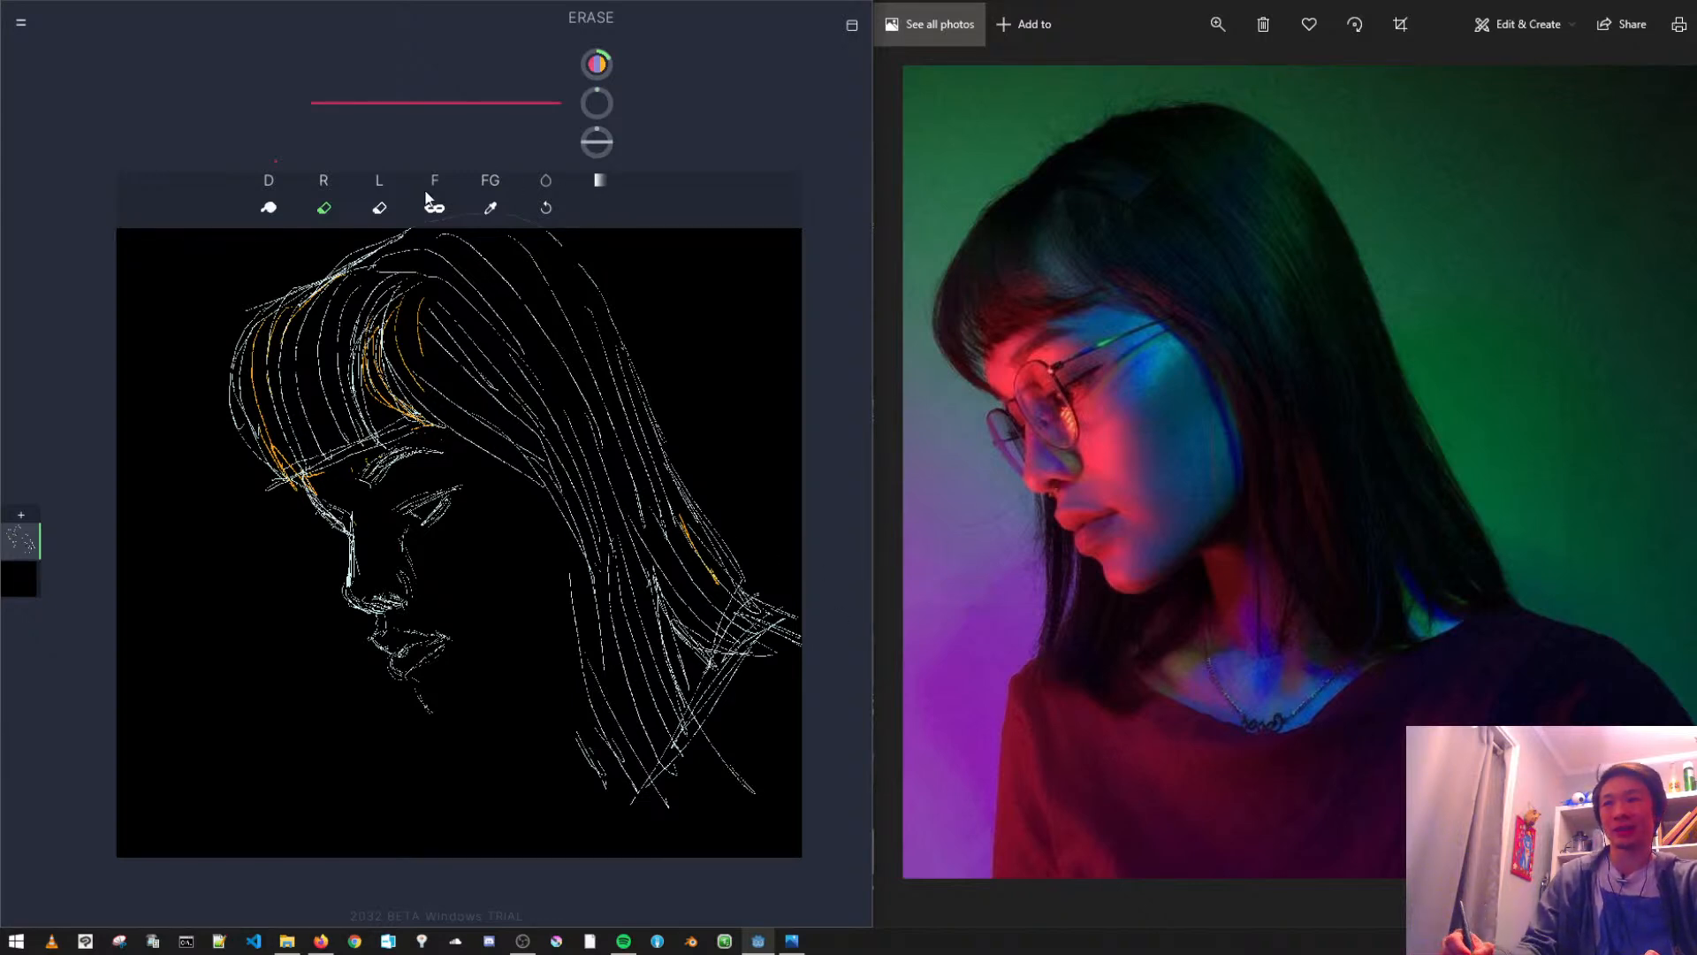
{"action": "left_click", "coordinate": [273, 180]}
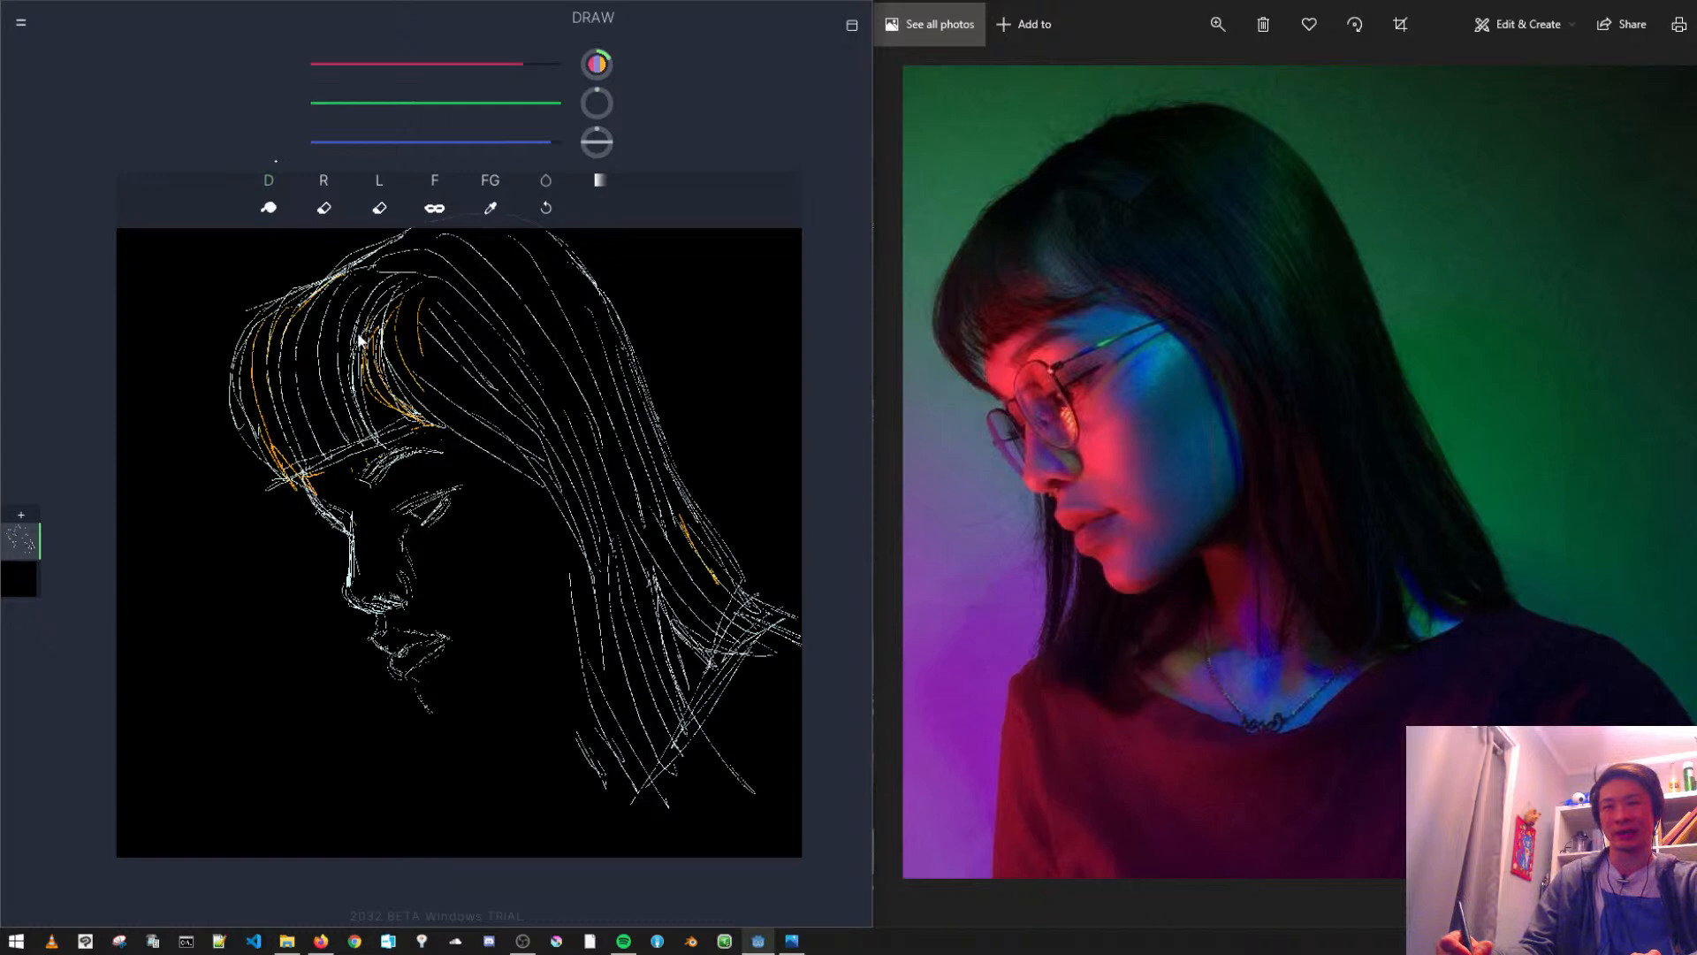
{"action": "key", "text": "ctrl+z"}
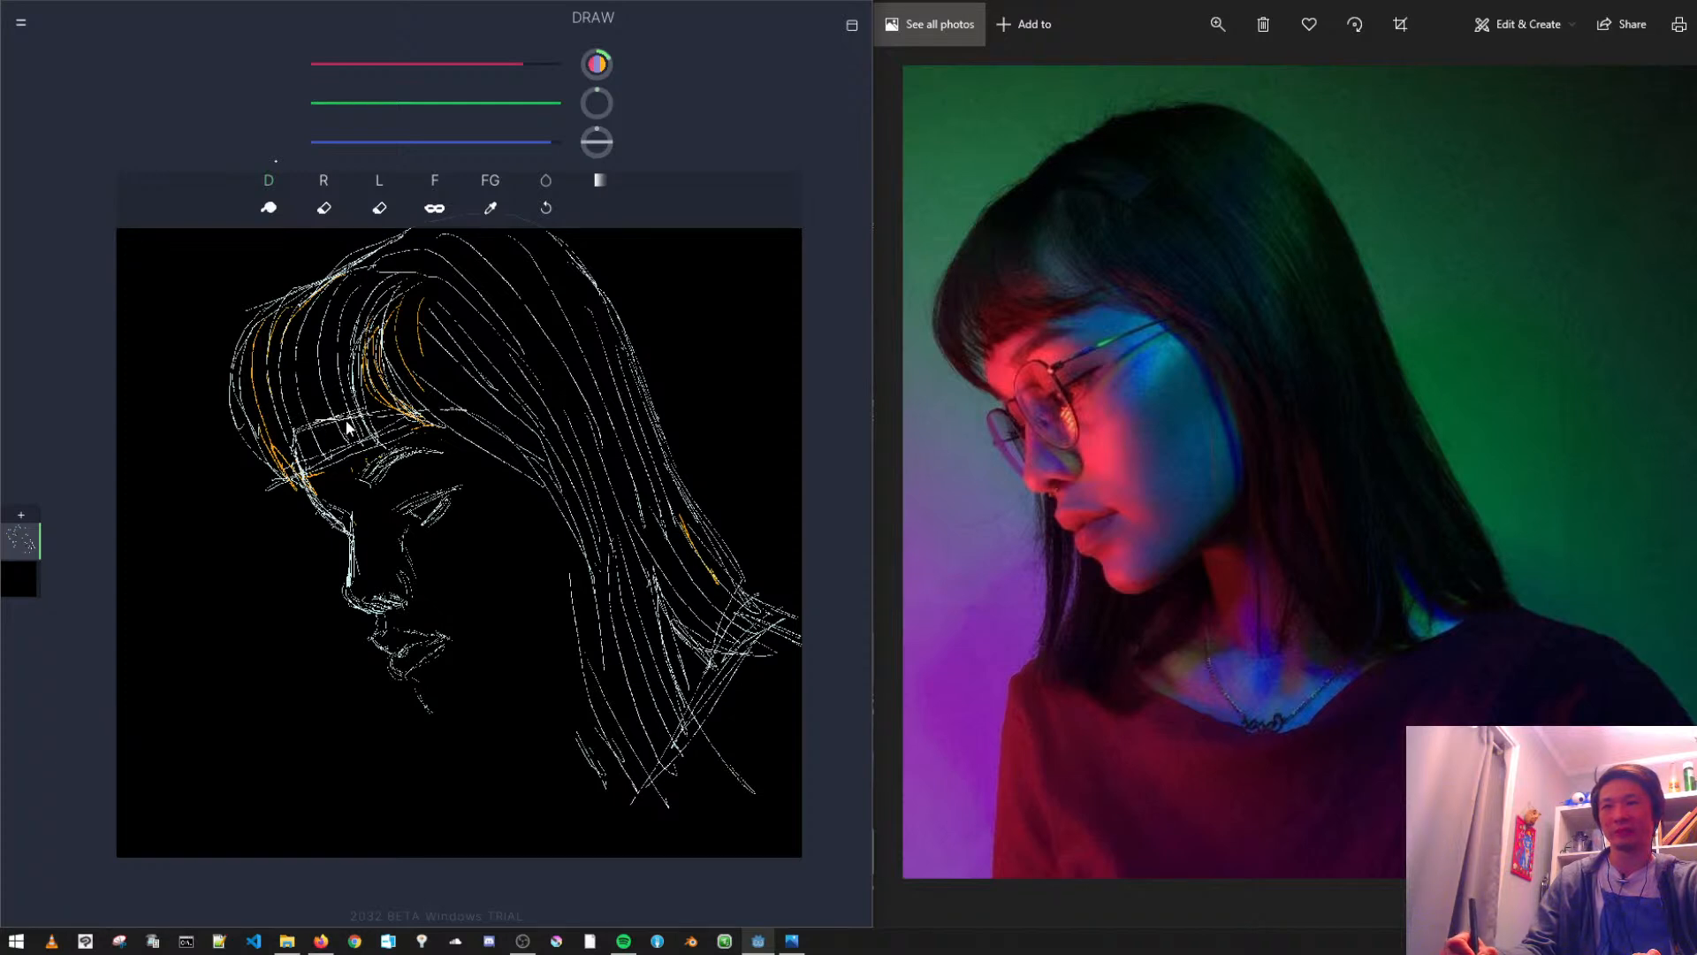
{"action": "key", "text": "ctrl+z"}
{"action": "key", "text": "ctrl+z"}
{"action": "key", "text": "ctrl+z"}
{"action": "key", "text": "ctrl+z"}
- Erase all the hair from the crown to the tips, keeping only the face and the fringe's lower edge
{"action": "left_click", "coordinate": [324, 207]}
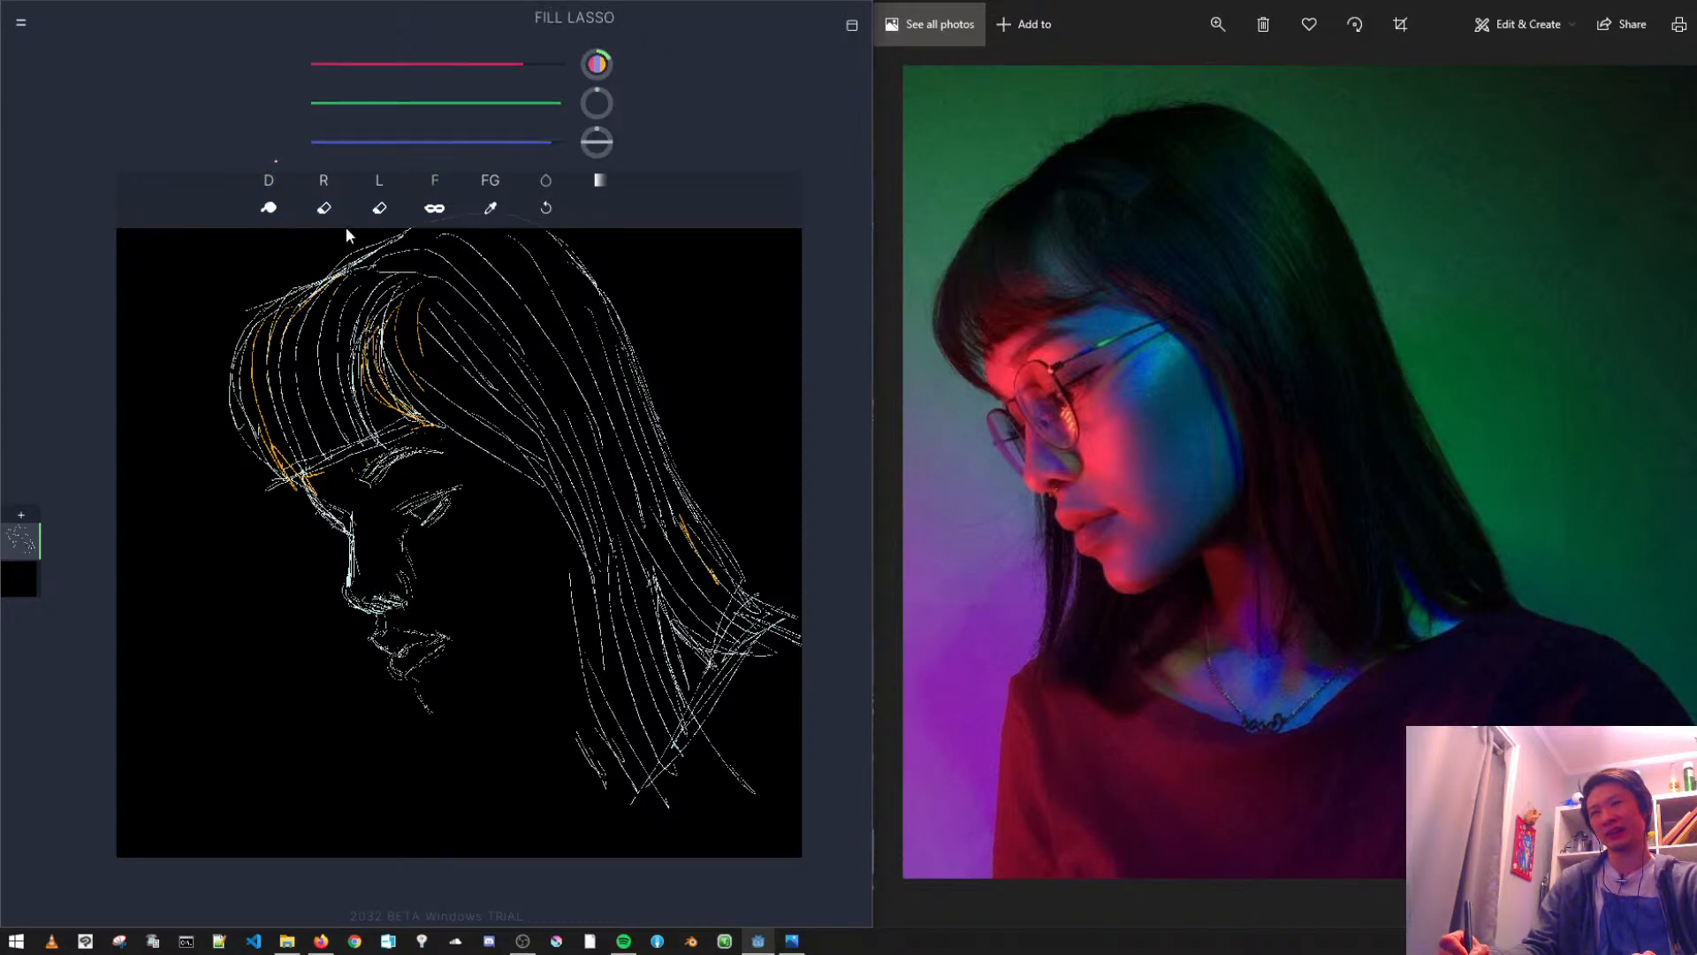
{"action": "mouse_move", "coordinate": [240, 455]}
{"action": "left_mouse_down"}
{"action": "mouse_move", "coordinate": [334, 393]}
{"action": "mouse_move", "coordinate": [182, 328]}
{"action": "left_mouse_up"}
{"action": "mouse_move", "coordinate": [257, 443]}
{"action": "left_mouse_down"}
{"action": "mouse_move", "coordinate": [306, 471]}
{"action": "mouse_move", "coordinate": [443, 395]}
{"action": "mouse_move", "coordinate": [358, 232]}
{"action": "mouse_move", "coordinate": [269, 309]}
{"action": "mouse_move", "coordinate": [629, 261]}
{"action": "mouse_move", "coordinate": [253, 256]}
{"action": "left_mouse_up"}
{"action": "mouse_move", "coordinate": [449, 392]}
{"action": "left_mouse_down"}
{"action": "mouse_move", "coordinate": [421, 280]}
{"action": "mouse_move", "coordinate": [429, 391]}
{"action": "mouse_move", "coordinate": [576, 500]}
{"action": "mouse_move", "coordinate": [480, 400]}
{"action": "mouse_move", "coordinate": [414, 381]}
{"action": "mouse_move", "coordinate": [554, 510]}
{"action": "mouse_move", "coordinate": [394, 327]}
{"action": "left_mouse_up"}
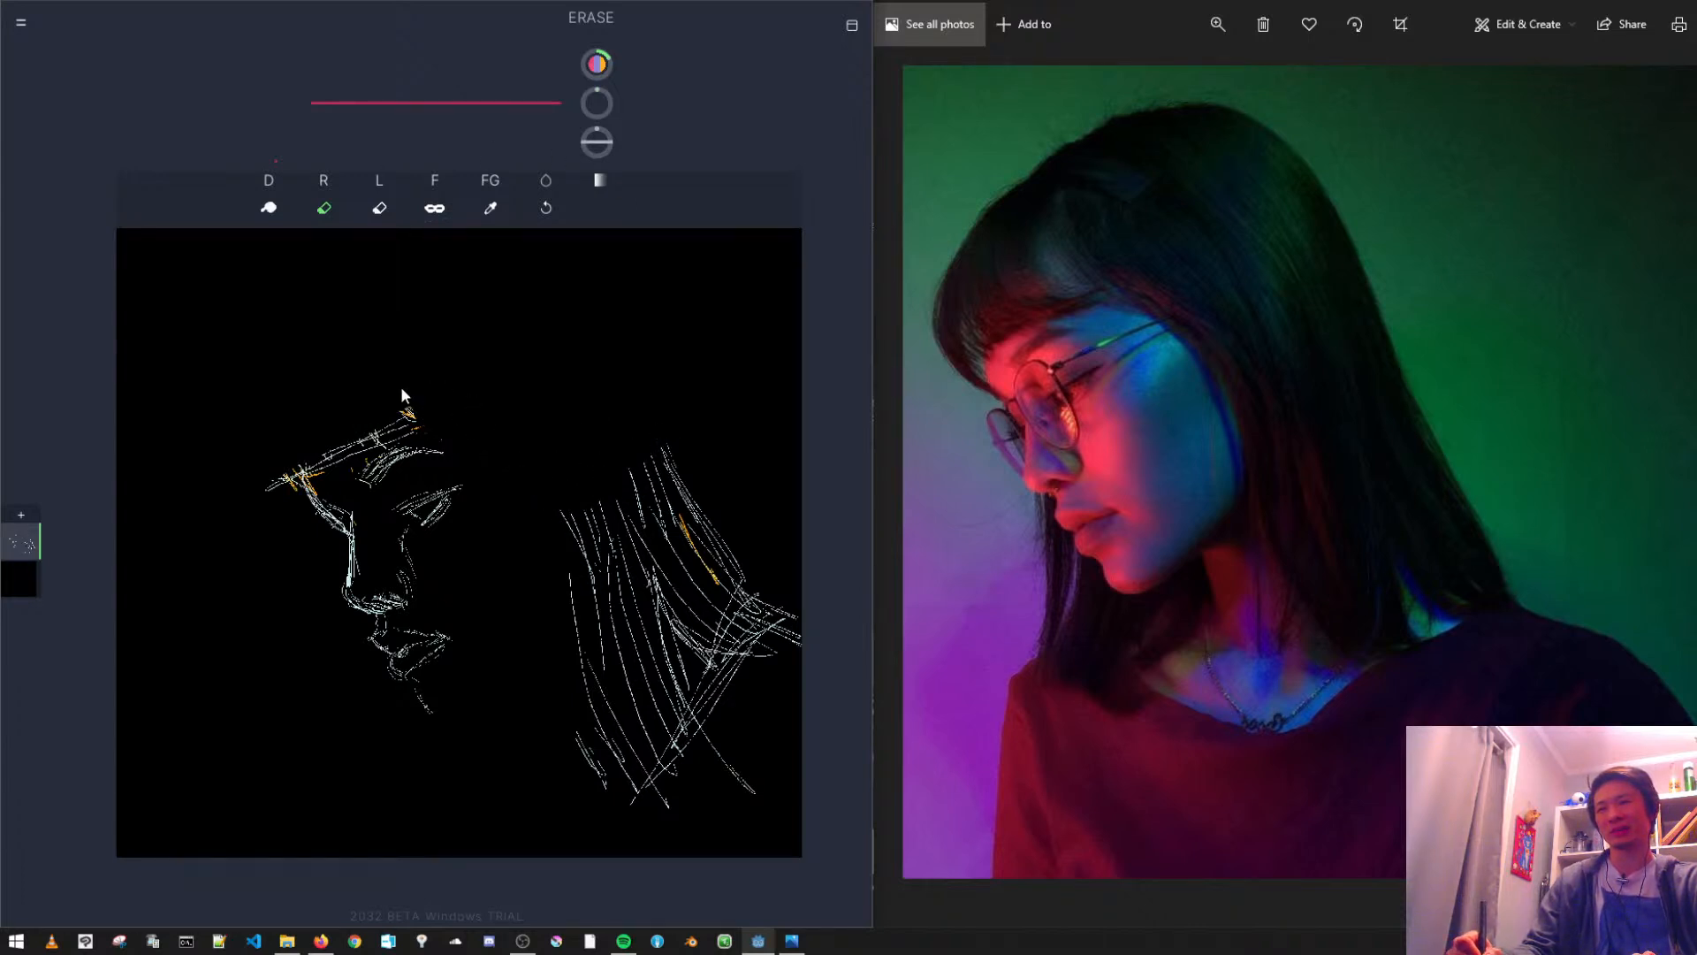
{"action": "mouse_move", "coordinate": [557, 584]}
{"action": "left_mouse_down"}
{"action": "mouse_move", "coordinate": [672, 530]}
{"action": "mouse_move", "coordinate": [557, 492]}
{"action": "left_mouse_up"}
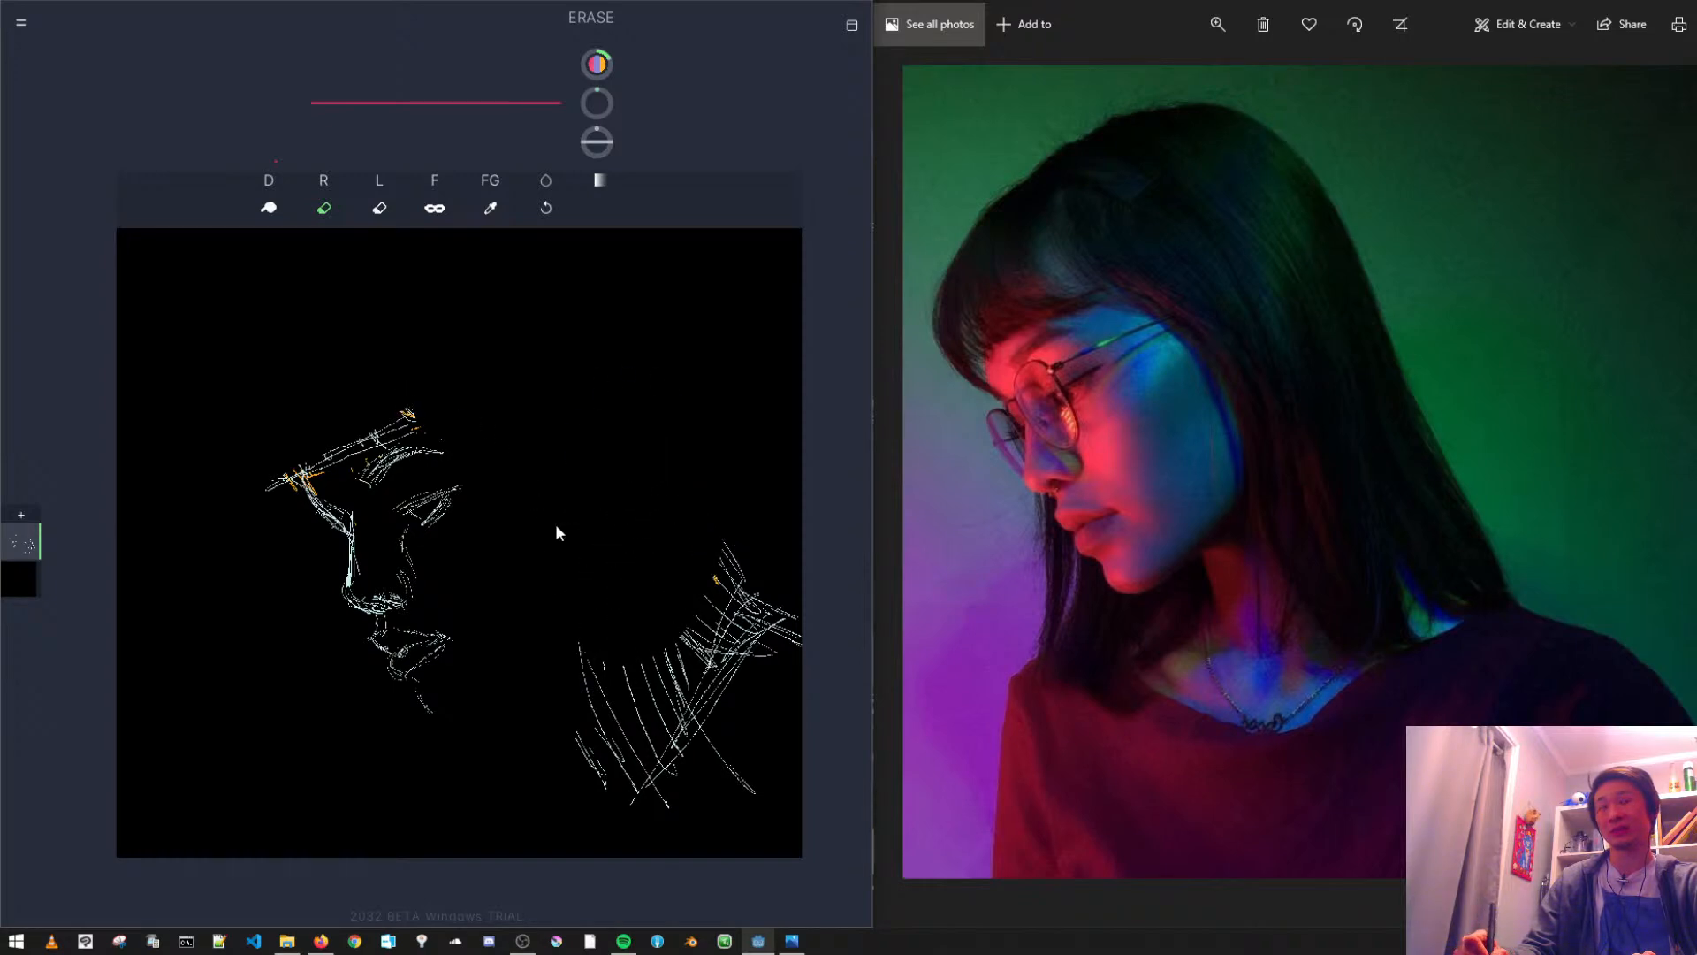
{"action": "mouse_move", "coordinate": [571, 783]}
{"action": "left_mouse_down"}
{"action": "mouse_move", "coordinate": [630, 799]}
{"action": "mouse_move", "coordinate": [814, 655]}
{"action": "mouse_move", "coordinate": [692, 452]}
{"action": "mouse_move", "coordinate": [606, 633]}
{"action": "mouse_move", "coordinate": [711, 820]}
{"action": "mouse_move", "coordinate": [723, 504]}
{"action": "left_mouse_up"}
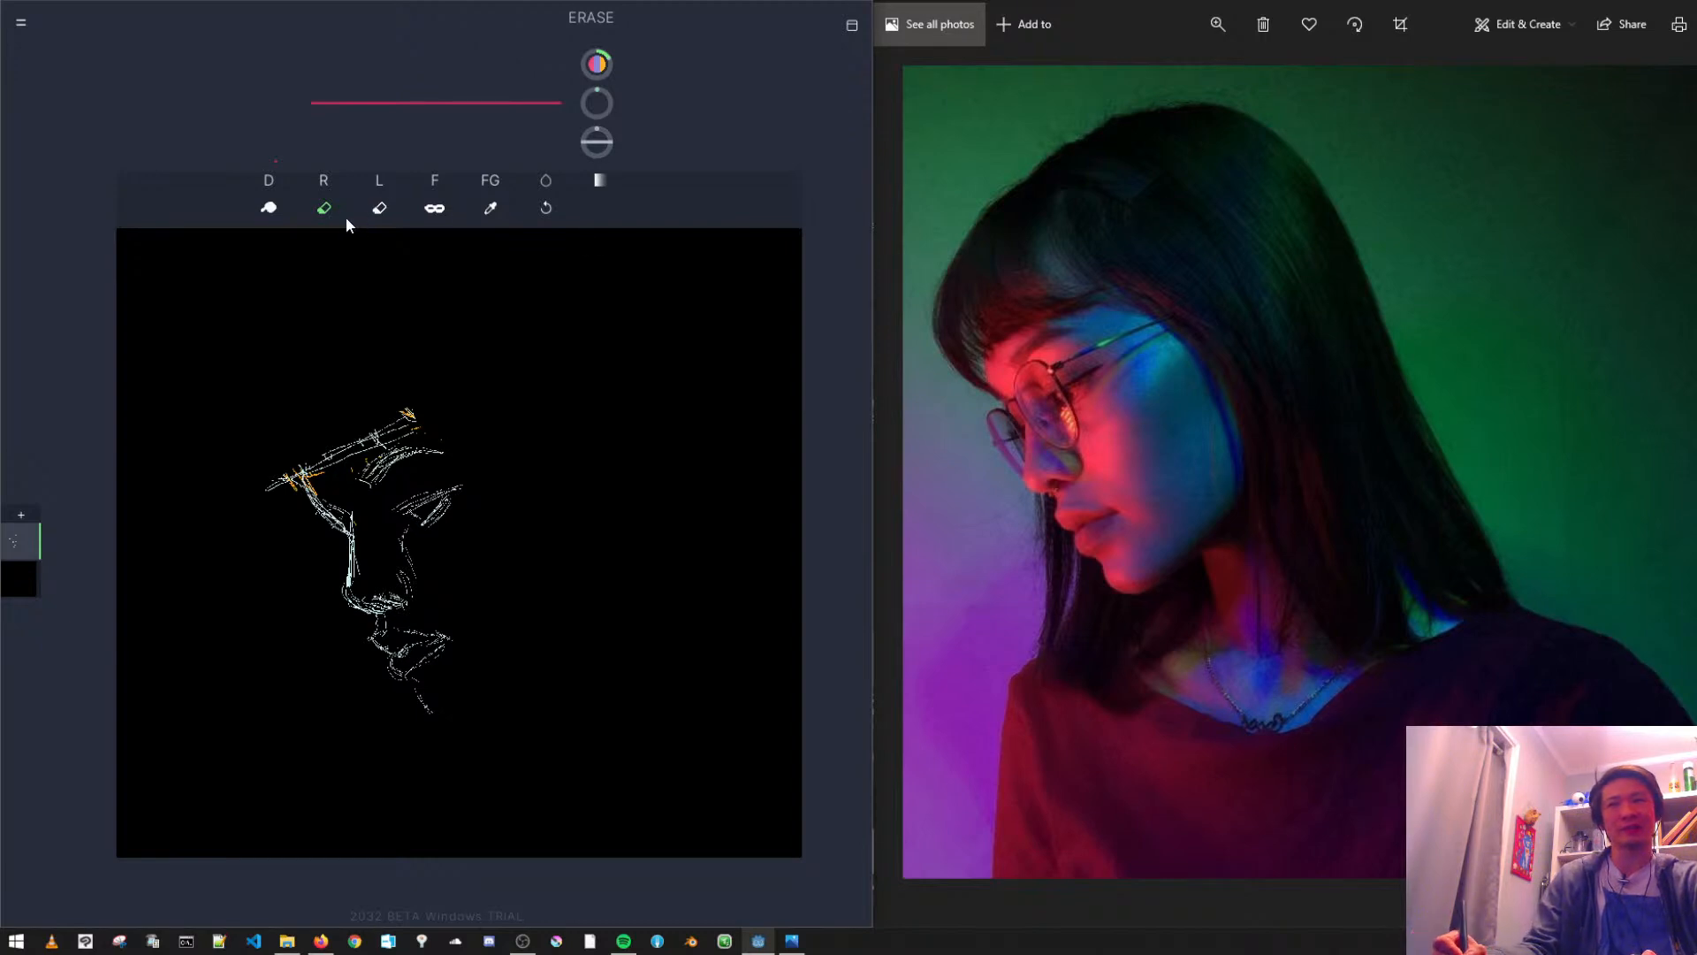
- Redraw the chin and jawline farther out with the Draw brush, and outline the hair edge framing the cheek
{"action": "left_click", "coordinate": [273, 188]}
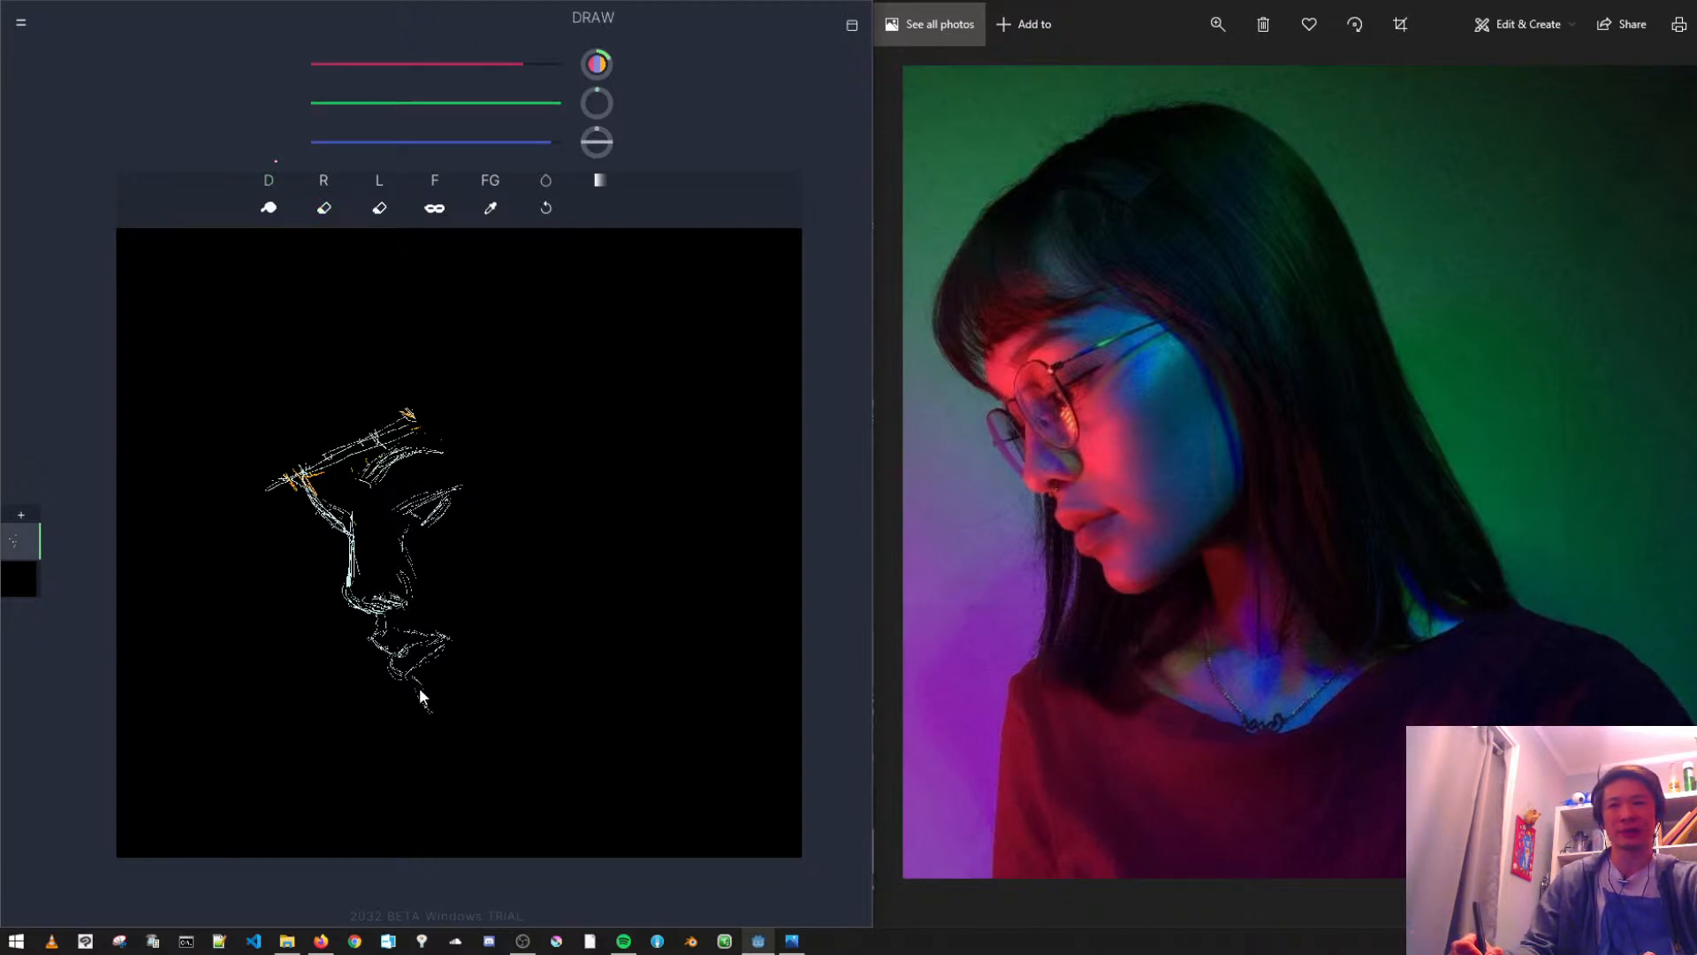
{"action": "left_click_drag", "start_coordinate": [423, 704], "coordinate": [441, 718]}
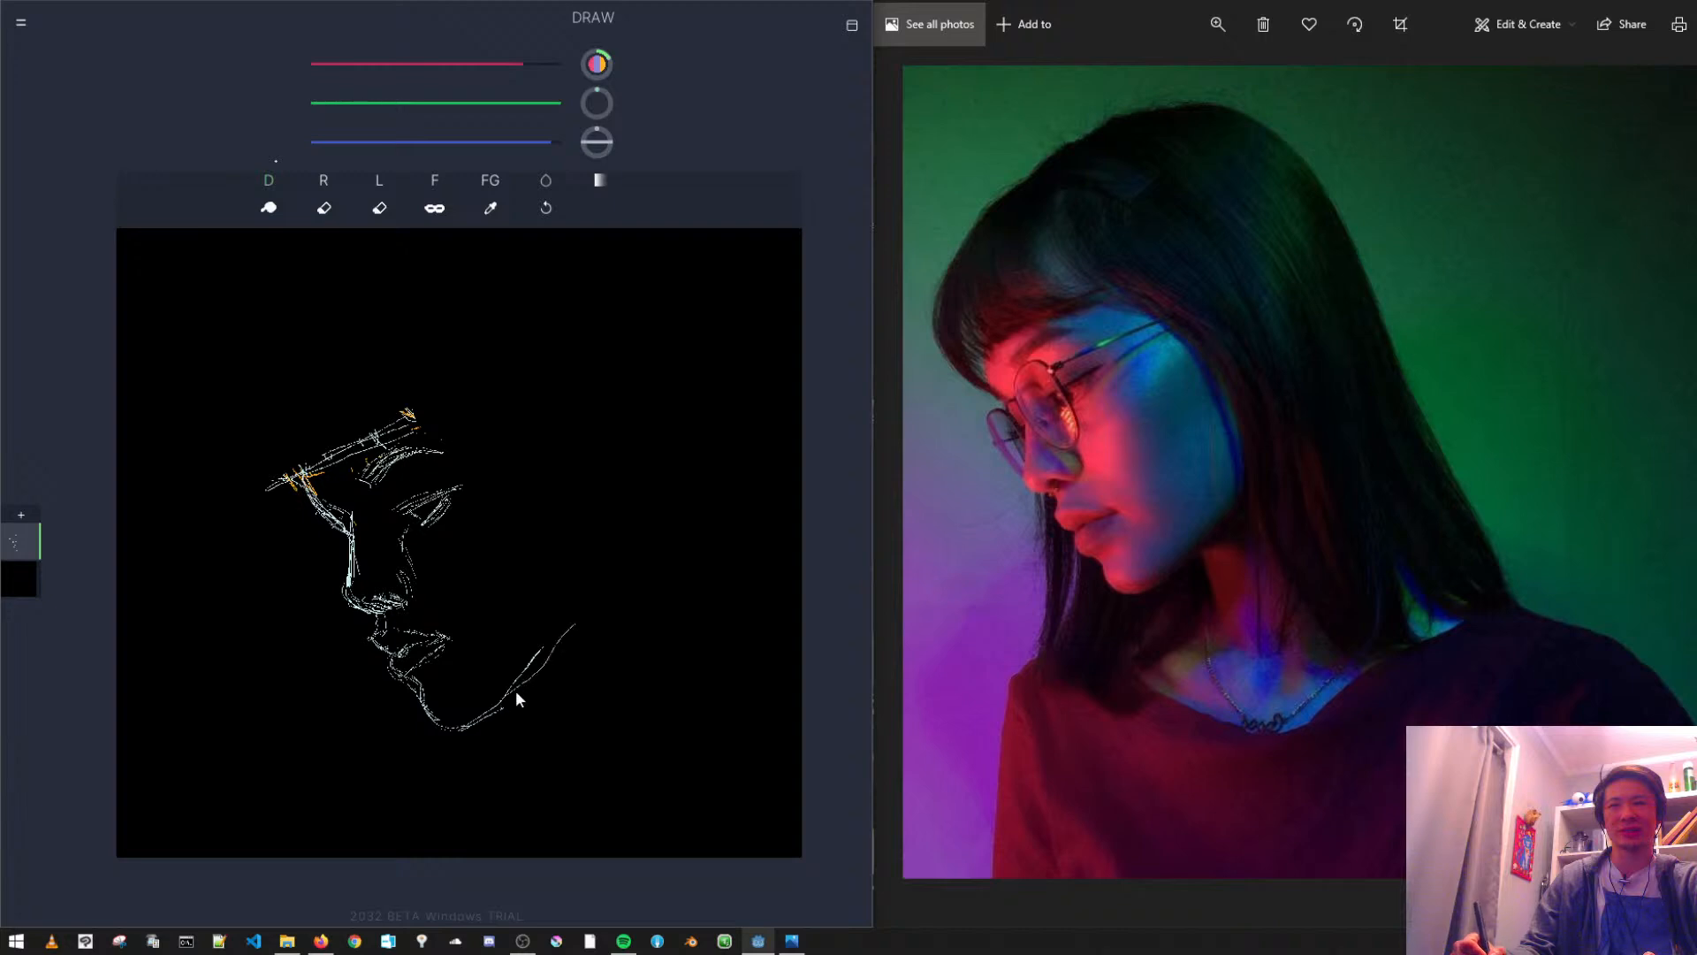
{"action": "left_click_drag", "start_coordinate": [544, 496], "coordinate": [591, 654]}
{"action": "mouse_move", "coordinate": [559, 532]}
{"action": "left_mouse_down"}
{"action": "mouse_move", "coordinate": [463, 438]}
{"action": "mouse_move", "coordinate": [515, 473]}
{"action": "mouse_move", "coordinate": [420, 421]}
{"action": "mouse_move", "coordinate": [525, 474]}
{"action": "mouse_move", "coordinate": [441, 430]}
{"action": "mouse_move", "coordinate": [530, 496]}
{"action": "mouse_move", "coordinate": [531, 481]}
{"action": "mouse_move", "coordinate": [553, 531]}
{"action": "left_mouse_up"}
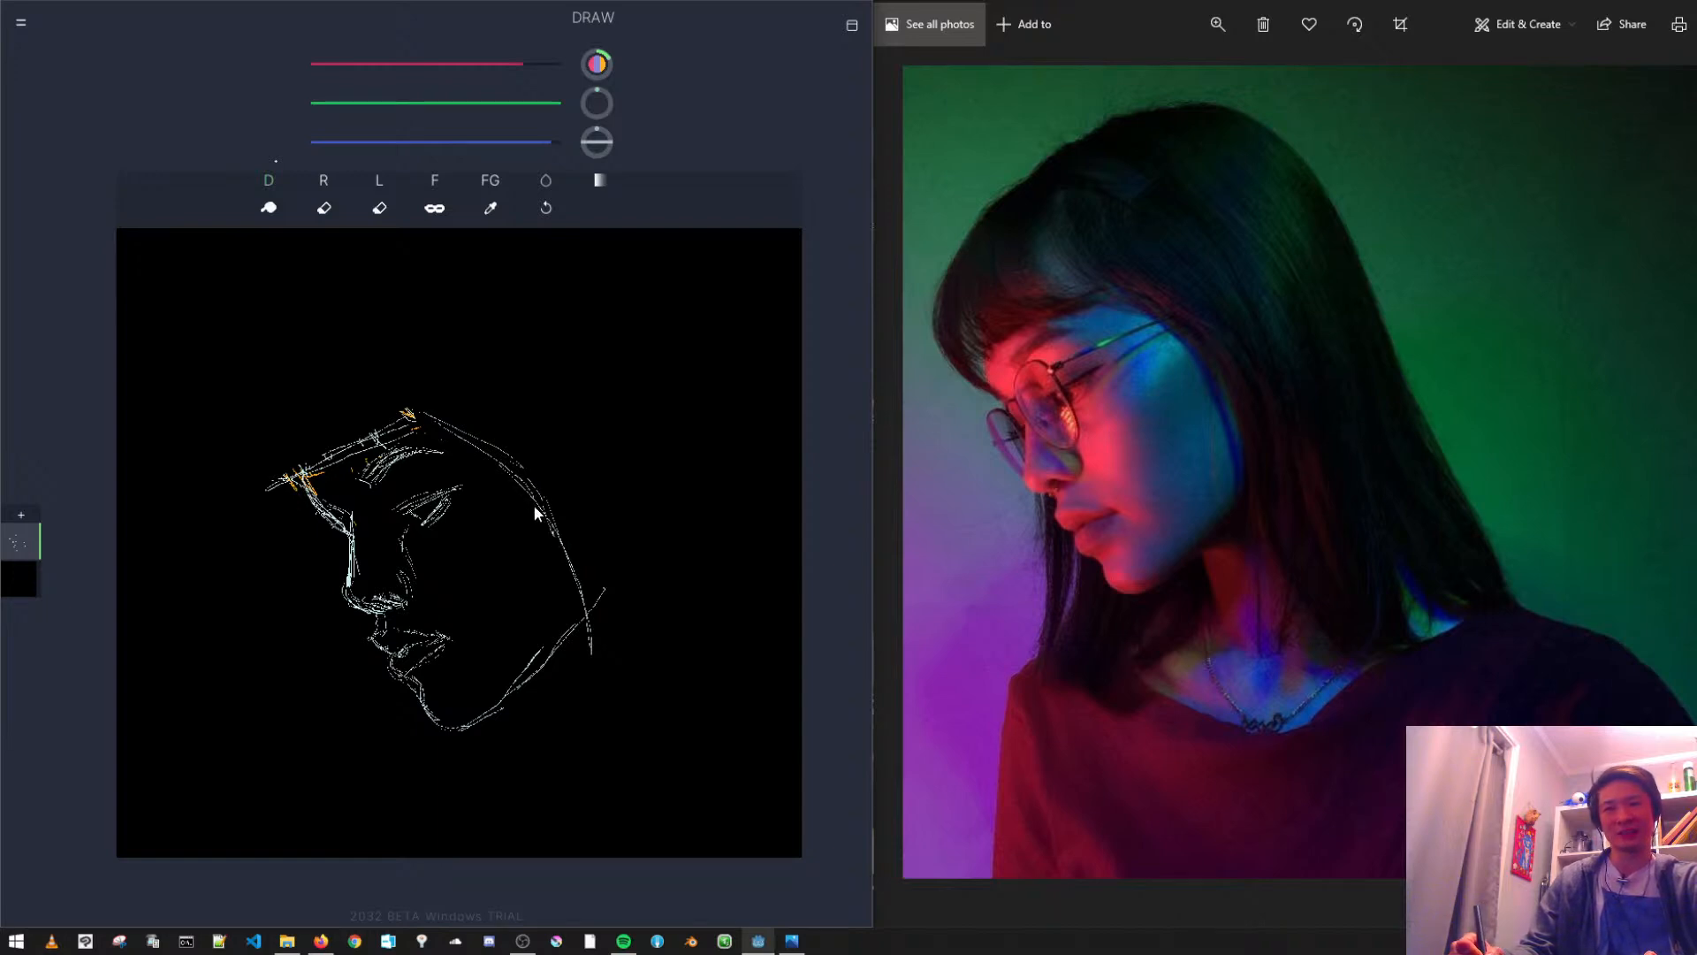
{"action": "left_click_drag", "start_coordinate": [575, 624], "coordinate": [592, 730]}
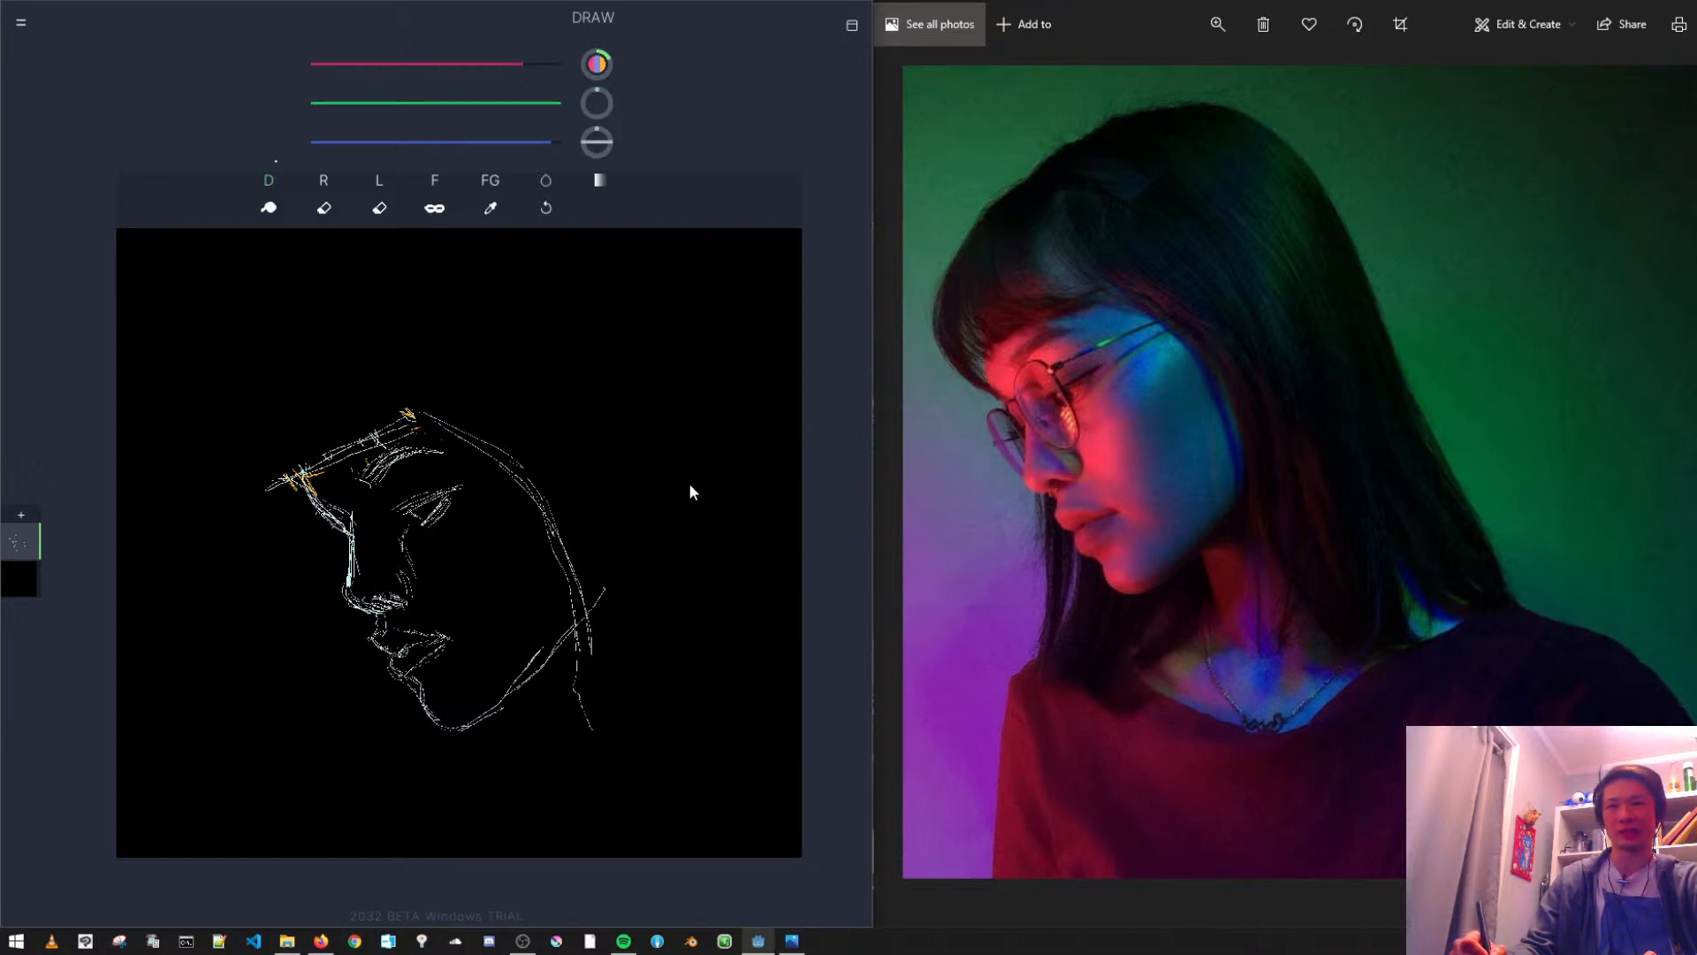
- Redraw the outer hair silhouette over the crown, fringe and back of the head, with strands parting above the temple
{"action": "mouse_move", "coordinate": [617, 326]}
{"action": "left_mouse_down"}
{"action": "mouse_move", "coordinate": [390, 322]}
{"action": "mouse_move", "coordinate": [283, 453]}
{"action": "mouse_move", "coordinate": [314, 348]}
{"action": "mouse_move", "coordinate": [283, 504]}
{"action": "mouse_move", "coordinate": [300, 407]}
{"action": "mouse_move", "coordinate": [281, 373]}
{"action": "mouse_move", "coordinate": [267, 484]}
{"action": "left_mouse_up"}
{"action": "left_click_drag", "start_coordinate": [395, 329], "coordinate": [406, 424]}
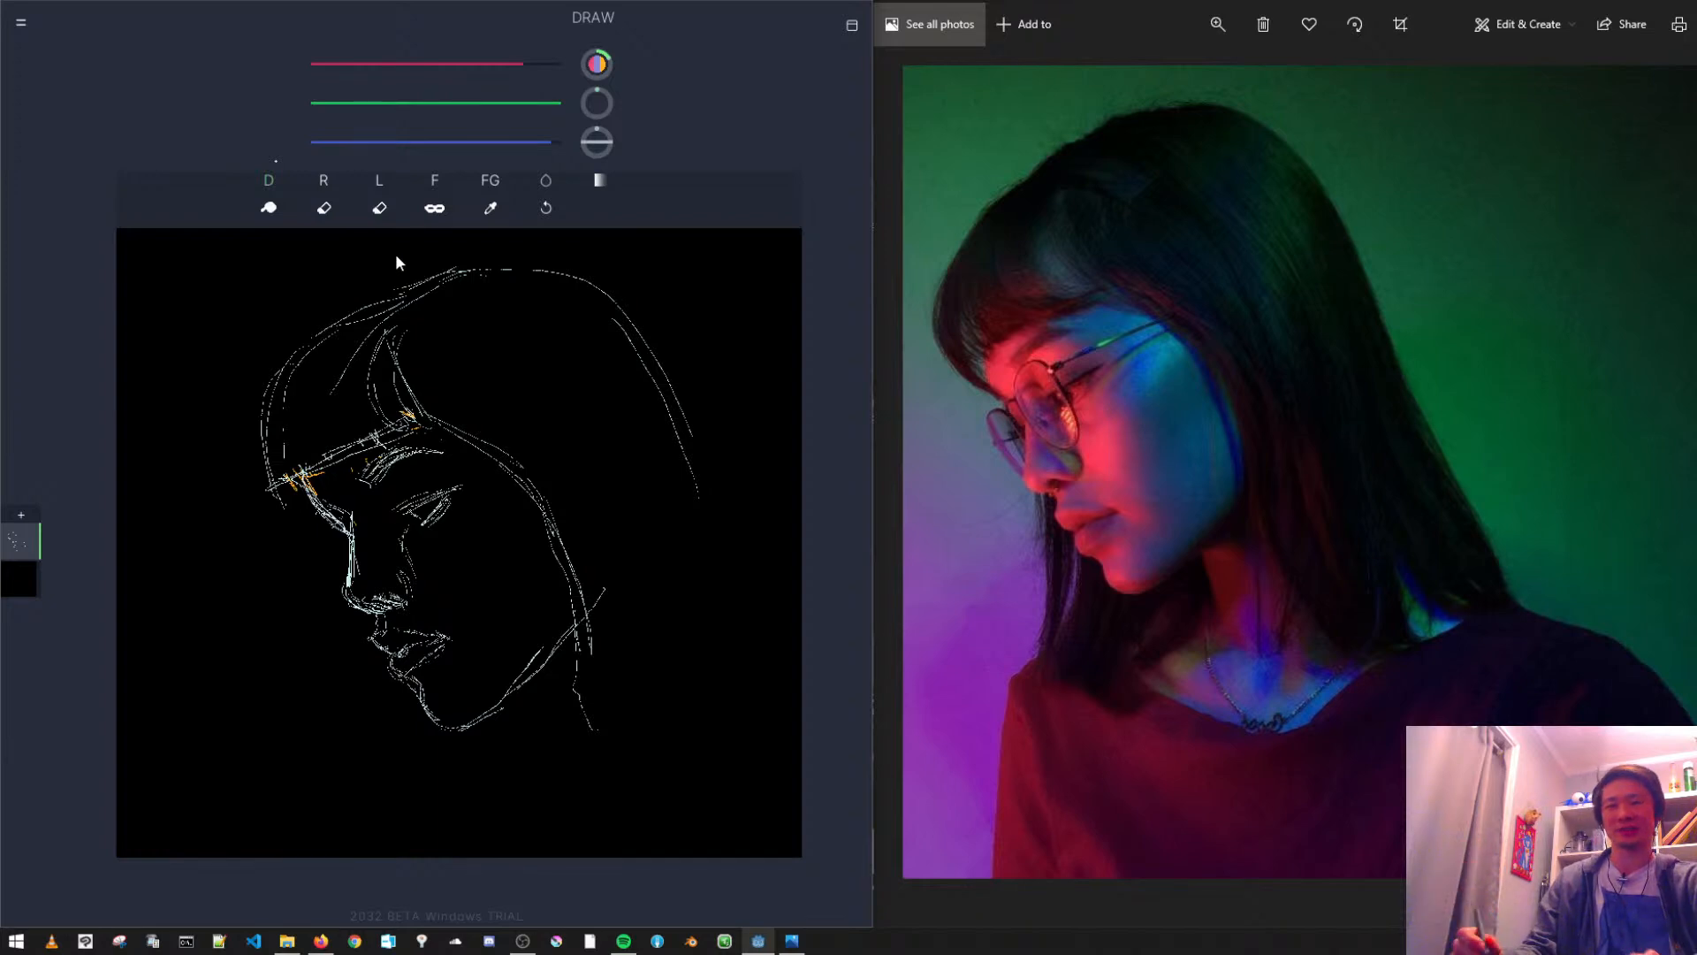
{"action": "mouse_move", "coordinate": [428, 272]}
{"action": "left_mouse_down"}
{"action": "mouse_move", "coordinate": [492, 248]}
{"action": "mouse_move", "coordinate": [586, 264]}
{"action": "left_mouse_up"}
{"action": "mouse_move", "coordinate": [467, 245]}
{"action": "left_mouse_down"}
{"action": "mouse_move", "coordinate": [616, 315]}
{"action": "mouse_move", "coordinate": [495, 244]}
{"action": "mouse_move", "coordinate": [626, 318]}
{"action": "mouse_move", "coordinate": [508, 244]}
{"action": "mouse_move", "coordinate": [611, 266]}
{"action": "mouse_move", "coordinate": [589, 297]}
{"action": "mouse_move", "coordinate": [534, 291]}
{"action": "mouse_move", "coordinate": [557, 253]}
{"action": "mouse_move", "coordinate": [605, 277]}
{"action": "mouse_move", "coordinate": [715, 440]}
{"action": "mouse_move", "coordinate": [708, 481]}
{"action": "mouse_move", "coordinate": [729, 508]}
{"action": "mouse_move", "coordinate": [723, 444]}
{"action": "mouse_move", "coordinate": [797, 588]}
{"action": "left_mouse_up"}
{"action": "left_click_drag", "start_coordinate": [757, 529], "coordinate": [802, 610]}
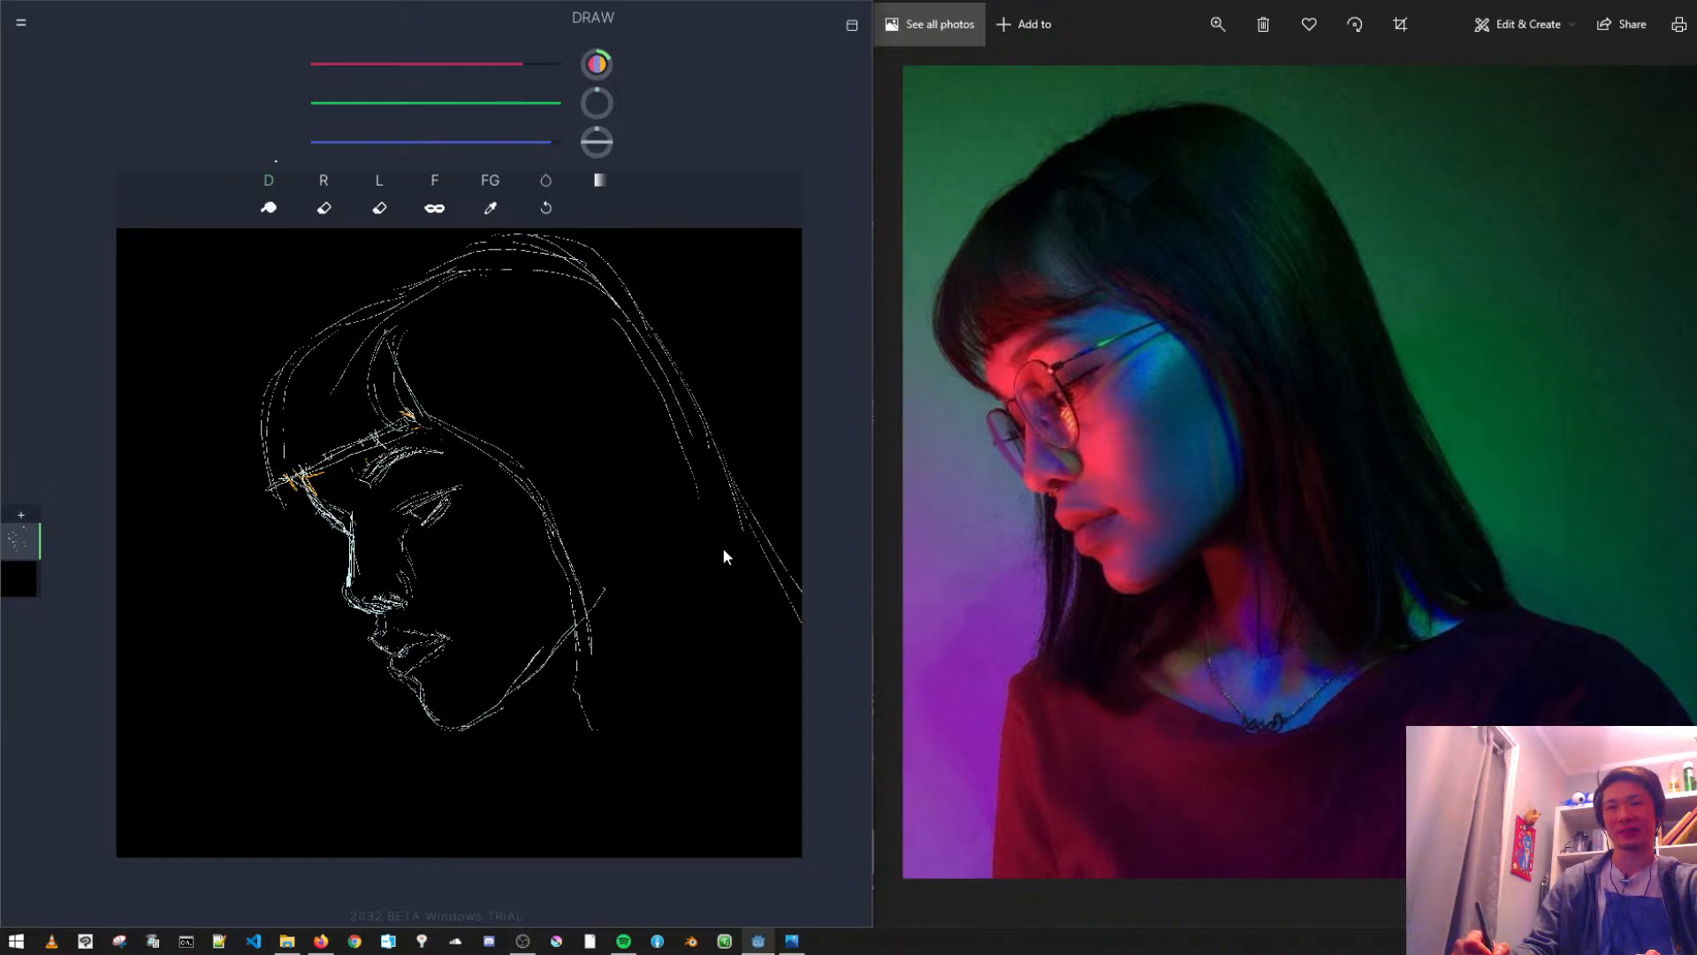
- Draw the lower hair locks from beside the jaw and behind the neck down to the curved tips
{"action": "mouse_move", "coordinate": [584, 653]}
{"action": "left_mouse_down"}
{"action": "mouse_move", "coordinate": [591, 703]}
{"action": "mouse_move", "coordinate": [672, 833]}
{"action": "left_mouse_up"}
{"action": "left_click_drag", "start_coordinate": [698, 553], "coordinate": [708, 718]}
{"action": "mouse_move", "coordinate": [693, 619]}
{"action": "left_mouse_down"}
{"action": "mouse_move", "coordinate": [720, 840]}
{"action": "mouse_move", "coordinate": [785, 807]}
{"action": "left_mouse_up"}
{"action": "left_click_drag", "start_coordinate": [712, 673], "coordinate": [785, 767]}
{"action": "mouse_move", "coordinate": [723, 641]}
{"action": "left_mouse_down"}
{"action": "mouse_move", "coordinate": [734, 697]}
{"action": "mouse_move", "coordinate": [802, 759]}
{"action": "left_mouse_up"}
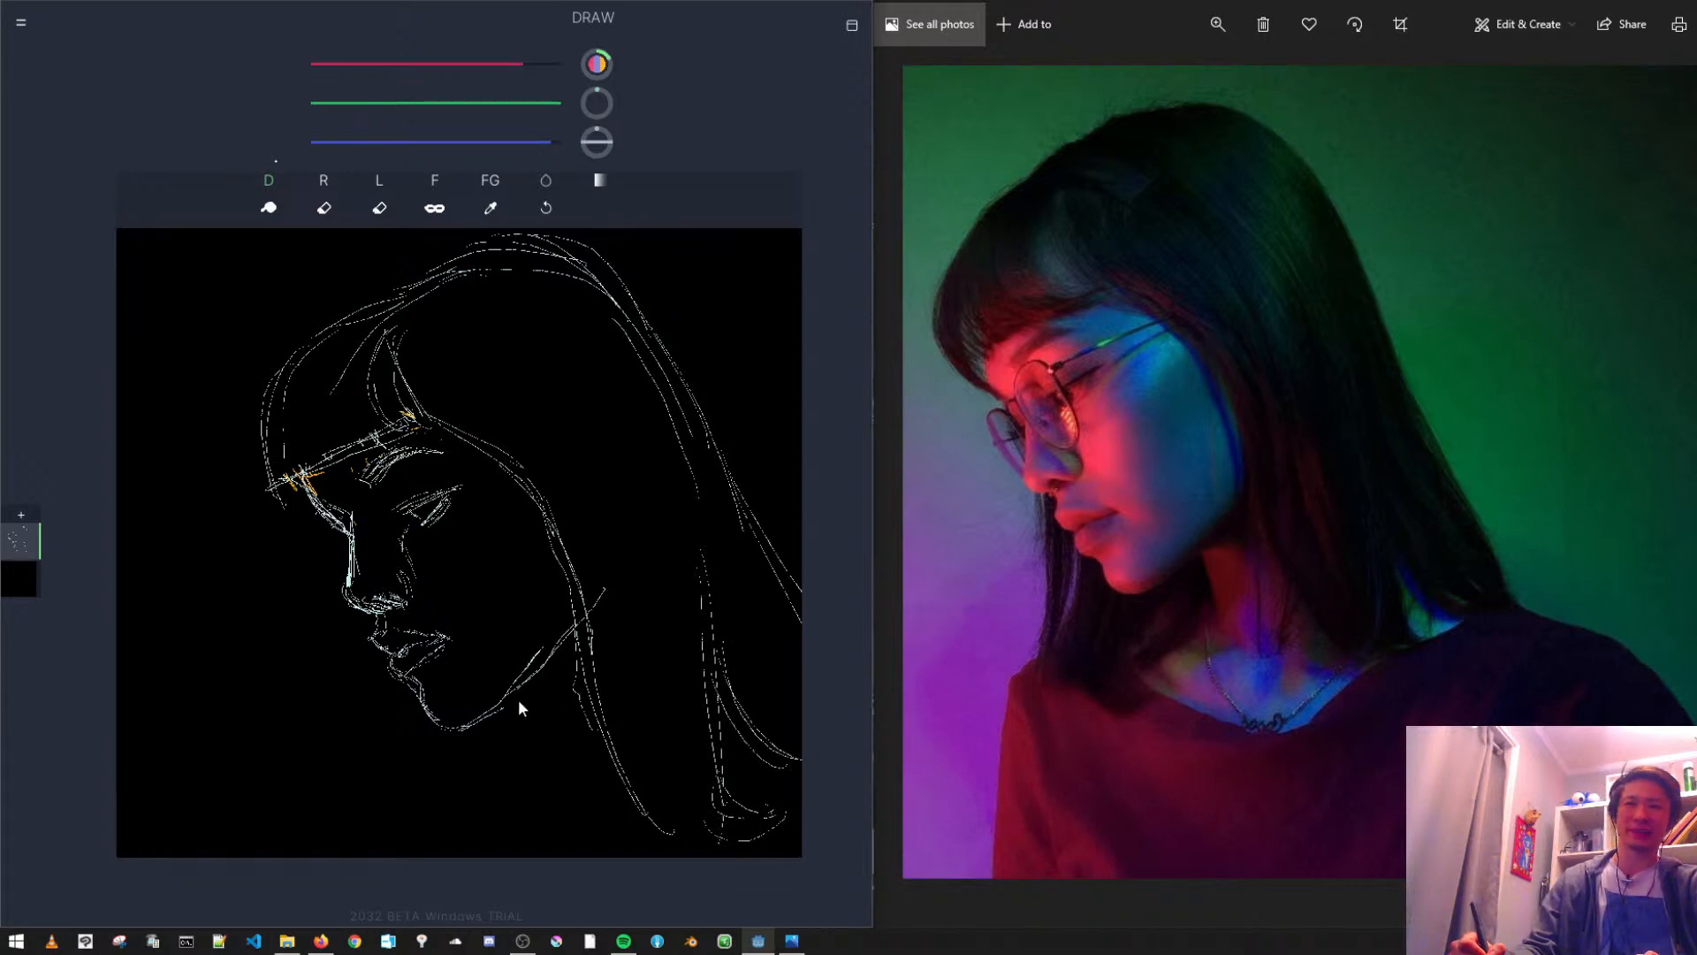
- Sketch the neck below the jaw and the collarbone lines beneath the chin
{"action": "left_click_drag", "start_coordinate": [523, 693], "coordinate": [547, 787]}
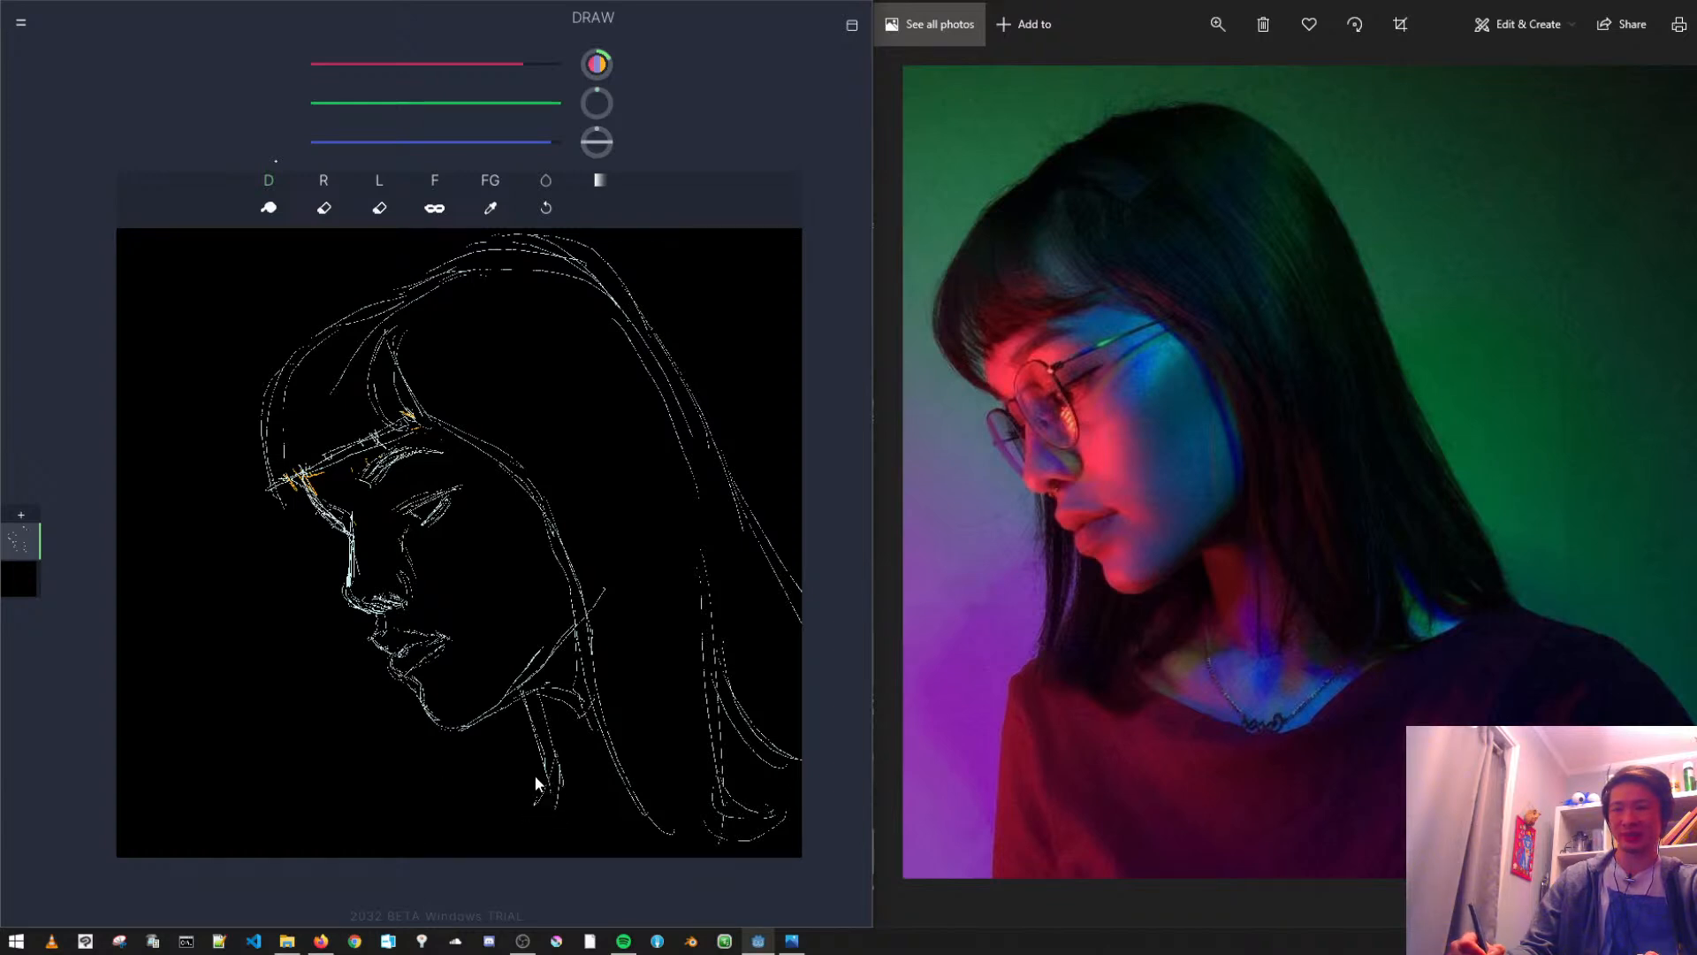
{"action": "left_click_drag", "start_coordinate": [548, 784], "coordinate": [451, 846]}
{"action": "left_click_drag", "start_coordinate": [505, 766], "coordinate": [422, 844]}
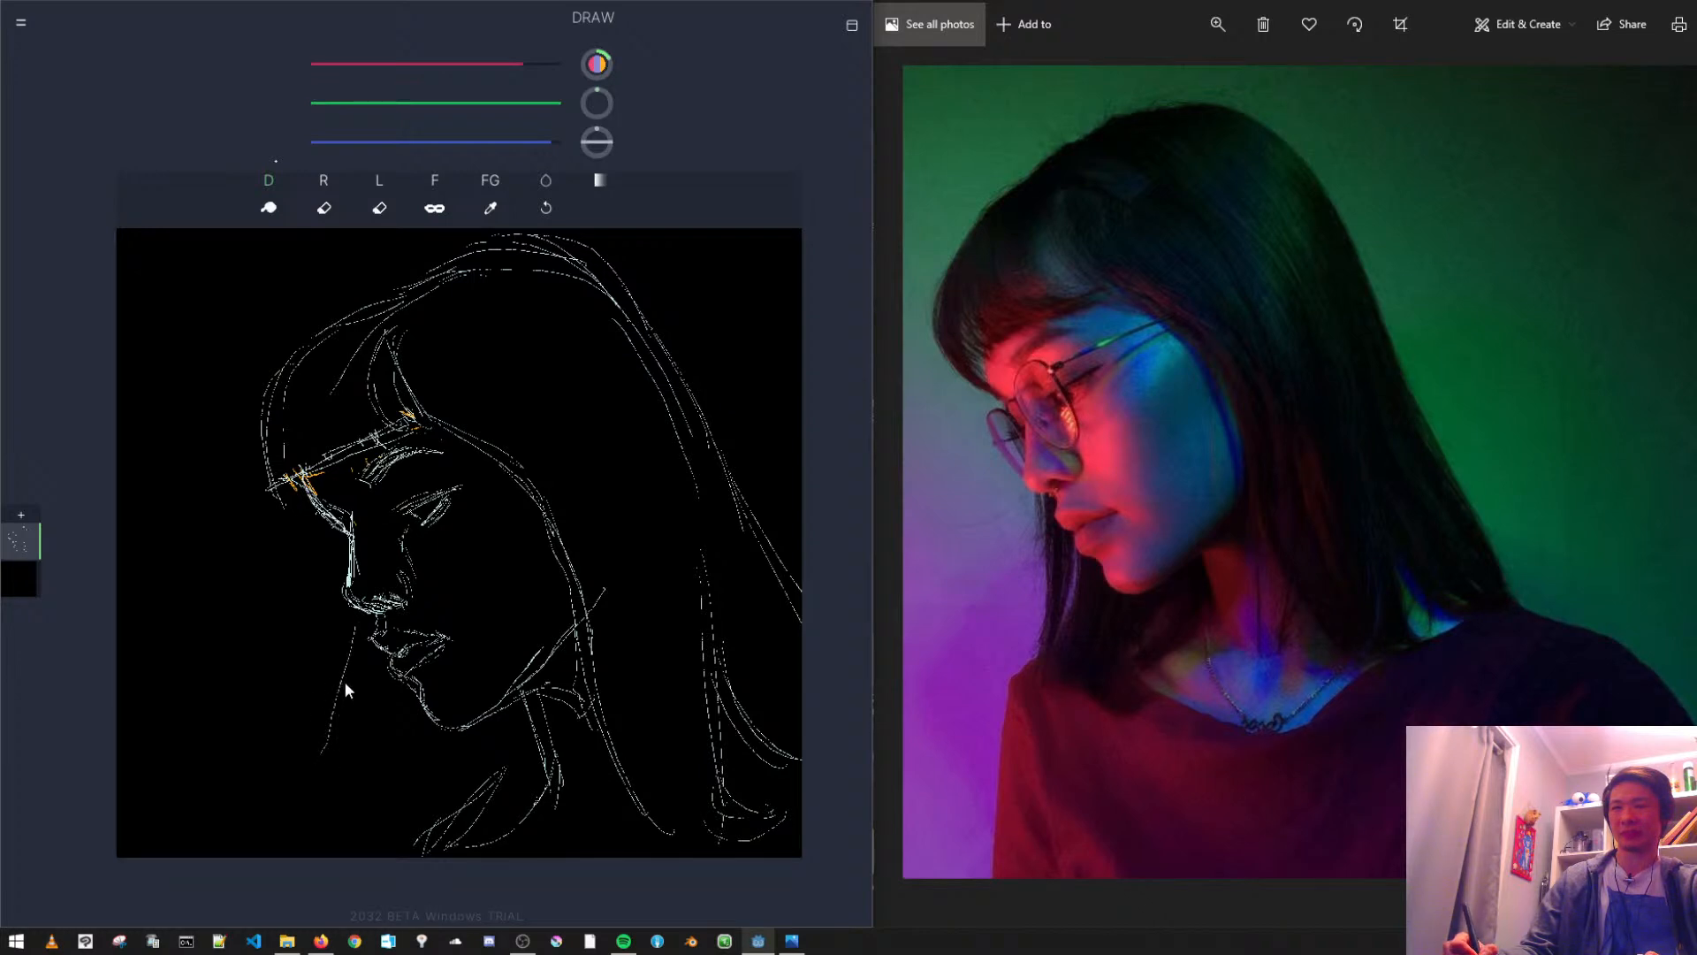
- Undo the last front hair stroke, redraw the locks hanging in front of the chin and add strands through the fringe
{"action": "key", "text": "ctrl+z"}
{"action": "left_click_drag", "start_coordinate": [358, 610], "coordinate": [334, 822]}
{"action": "left_click_drag", "start_coordinate": [395, 673], "coordinate": [368, 781]}
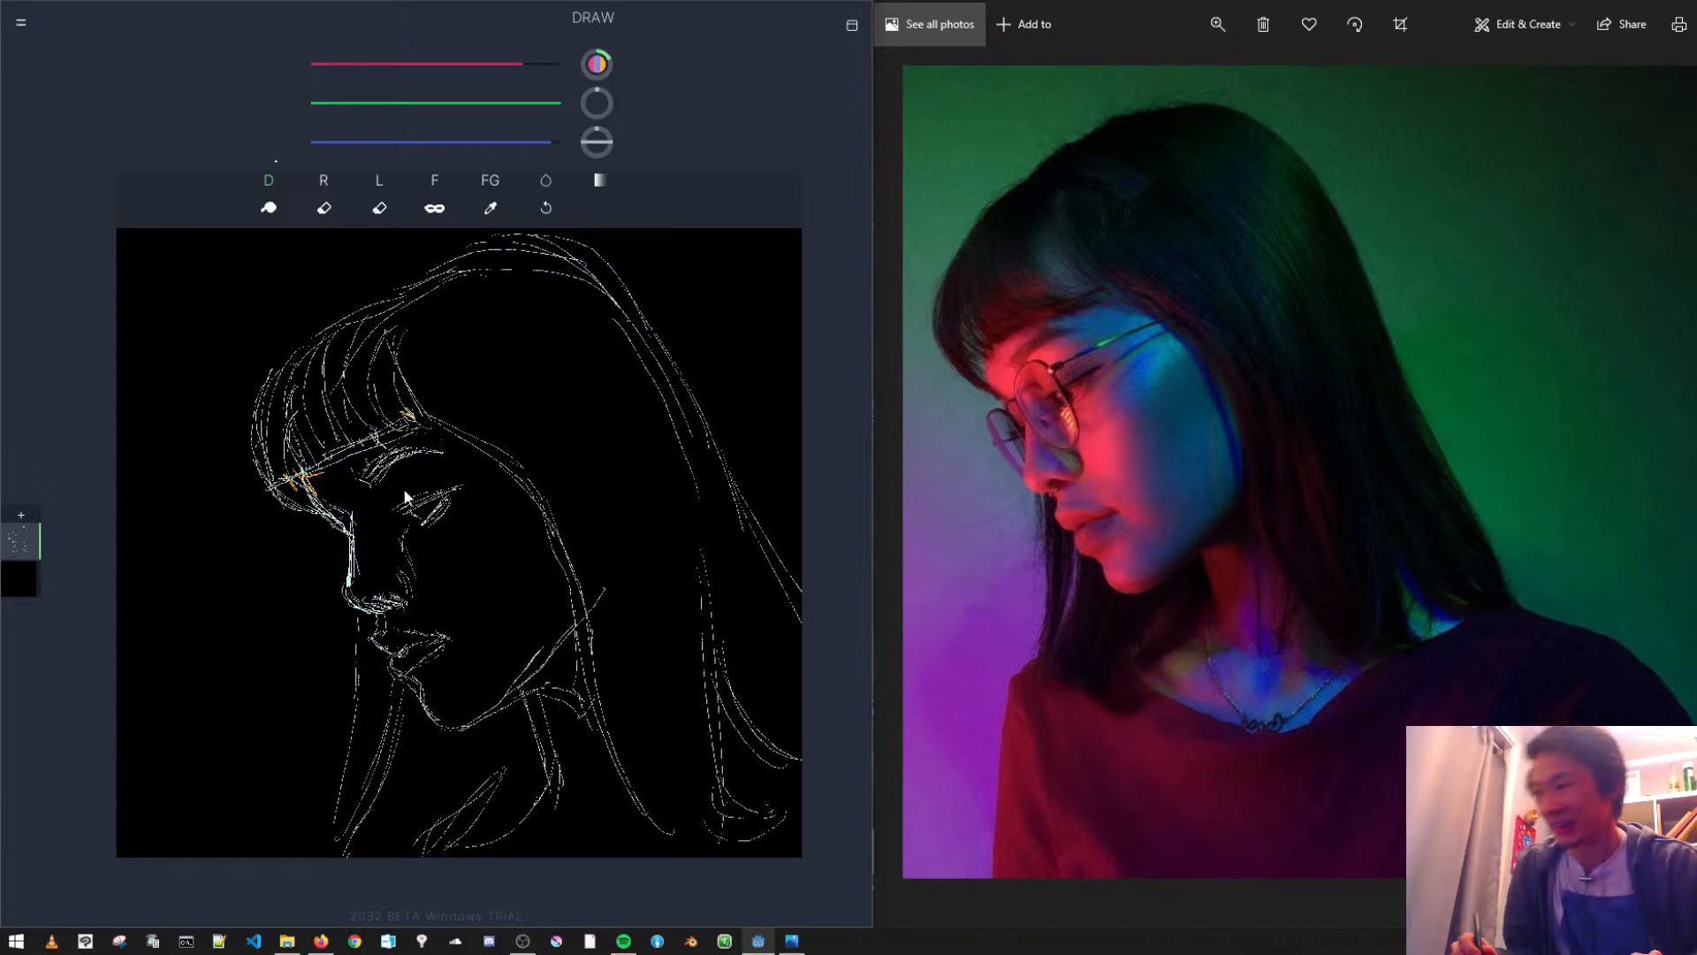
- Draw long strands from the crown down through the middle and back of the hair
{"action": "left_click_drag", "start_coordinate": [470, 285], "coordinate": [594, 408]}
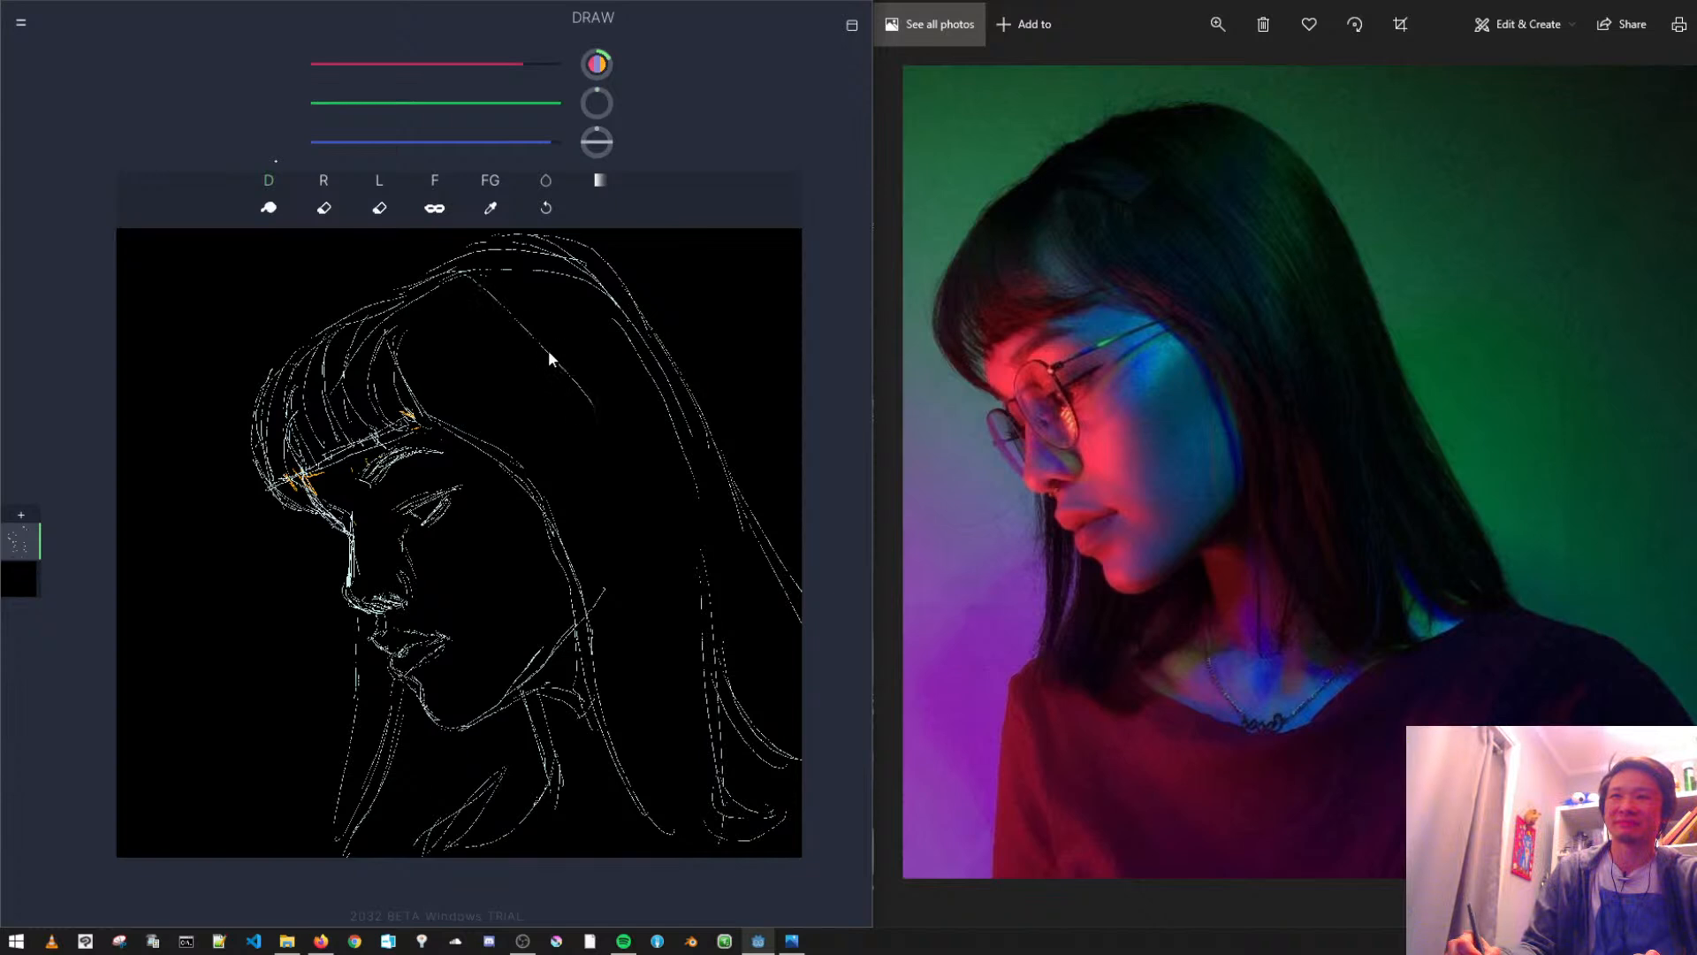
{"action": "mouse_move", "coordinate": [476, 276]}
{"action": "left_mouse_down"}
{"action": "mouse_move", "coordinate": [605, 421]}
{"action": "mouse_move", "coordinate": [597, 479]}
{"action": "left_mouse_up"}
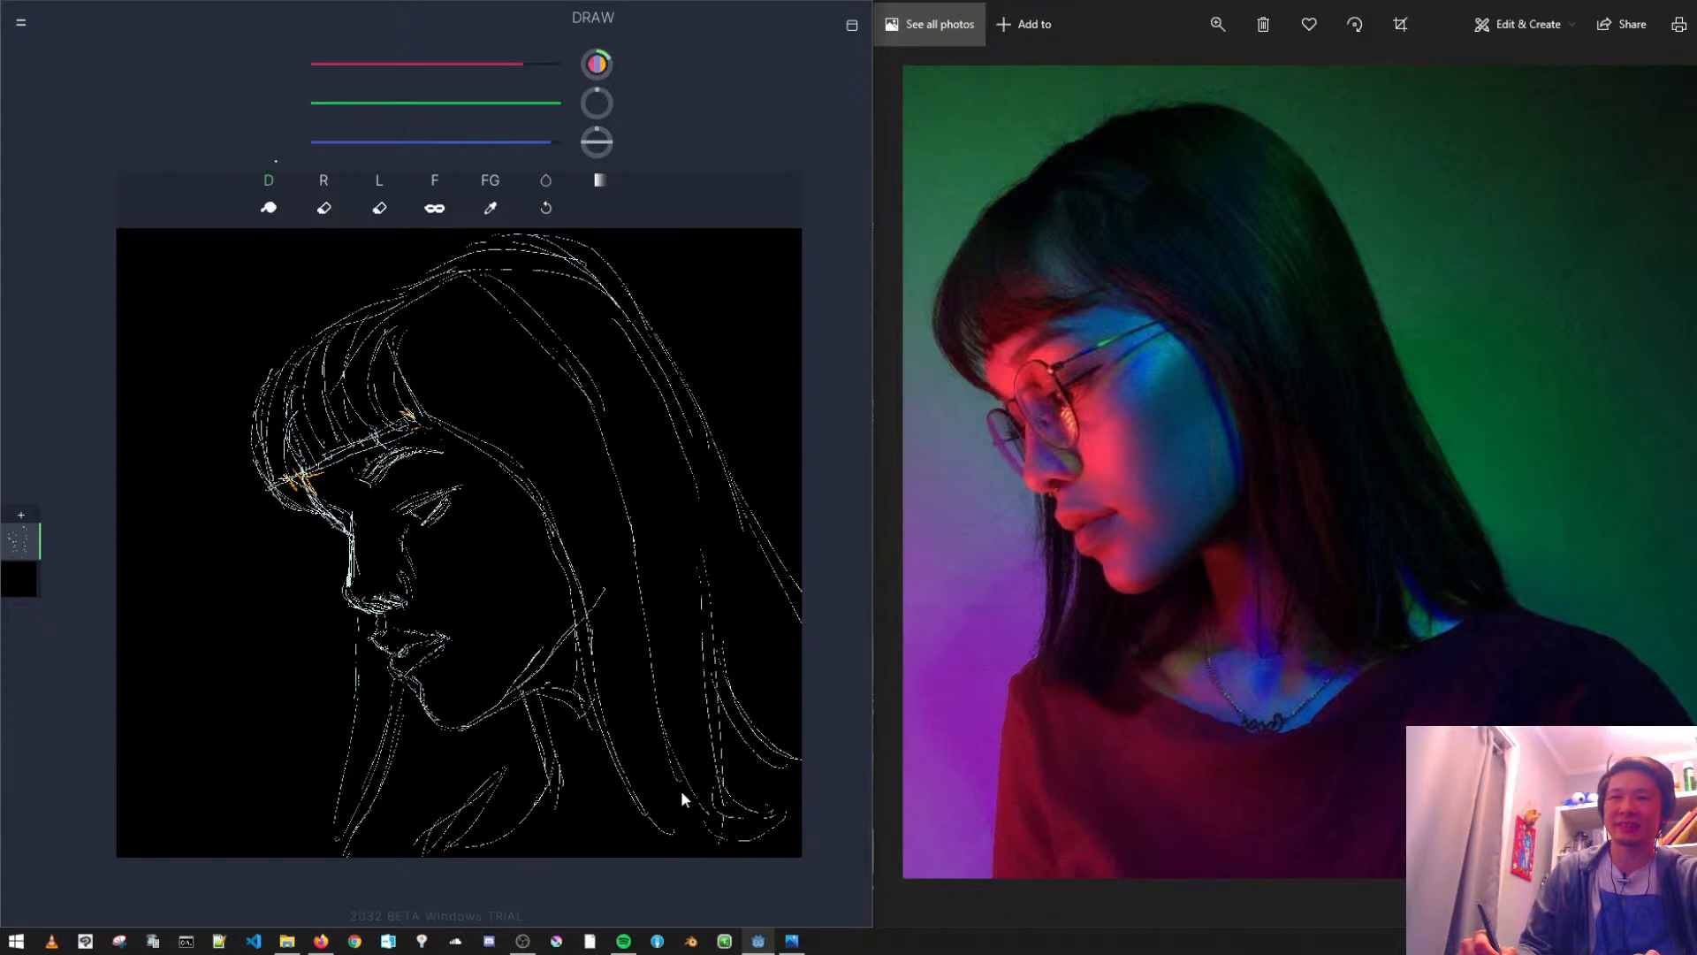
{"action": "left_click_drag", "start_coordinate": [676, 446], "coordinate": [714, 548]}
{"action": "left_click_drag", "start_coordinate": [693, 398], "coordinate": [707, 444]}
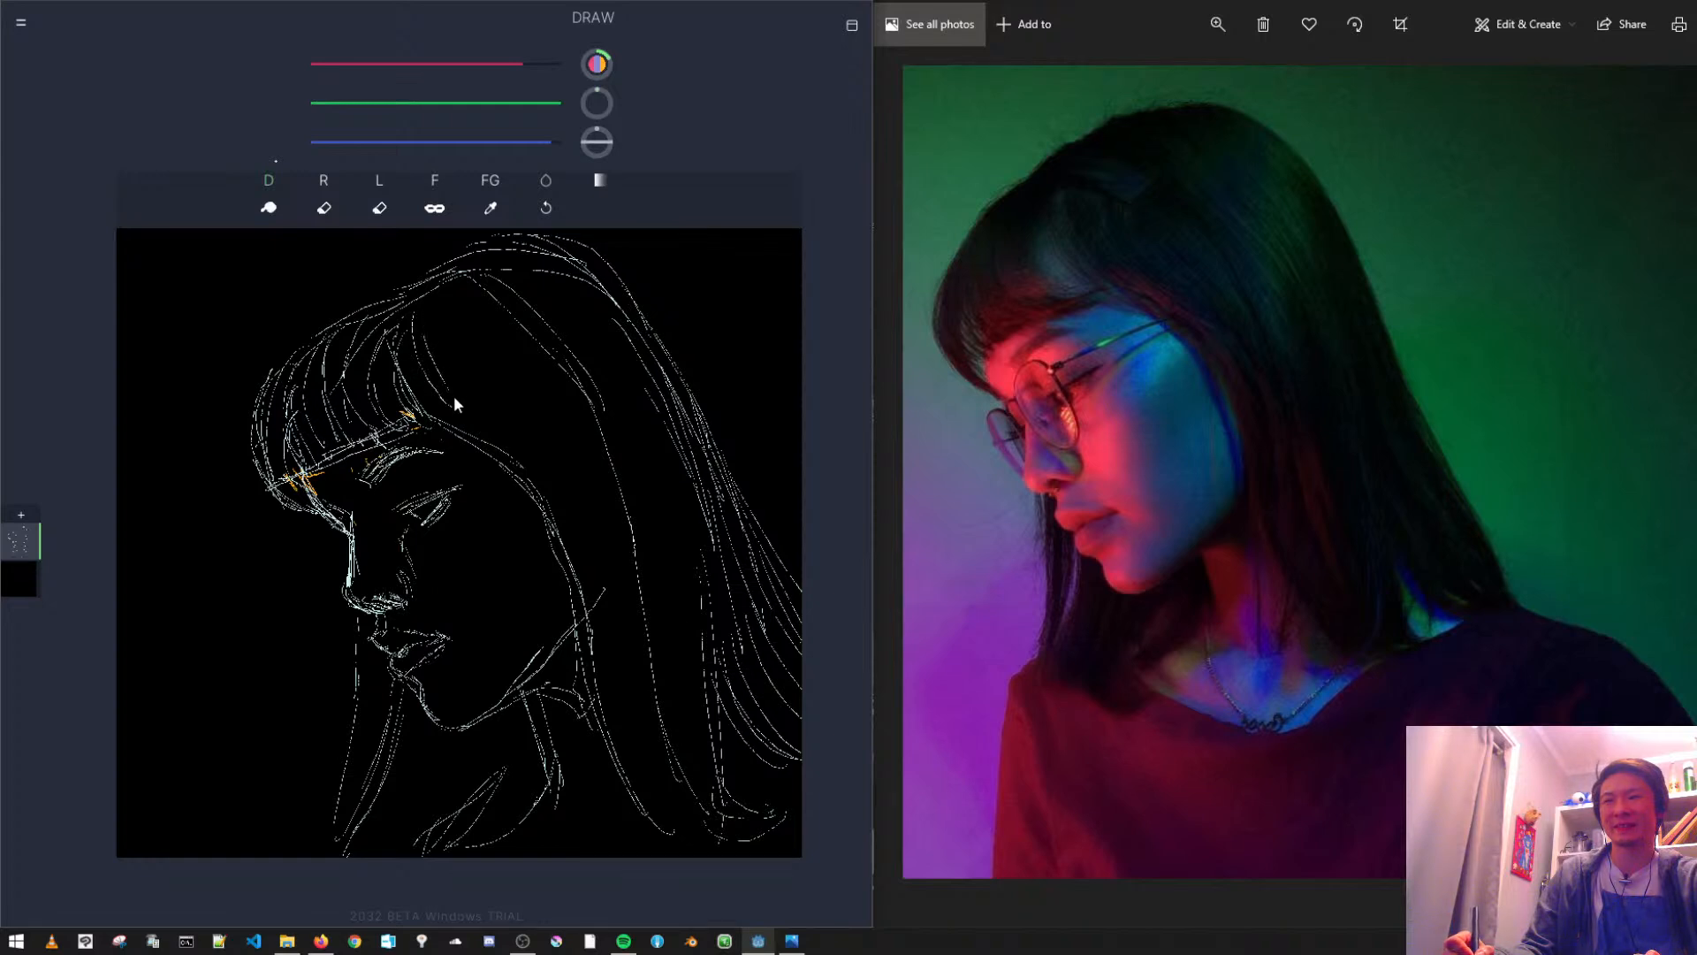
- Draw long hair strands from the parting down along the cheek and past the neck, and touch up the contour beside the fringe
{"action": "left_click_drag", "start_coordinate": [427, 326], "coordinate": [591, 534]}
{"action": "left_click_drag", "start_coordinate": [527, 457], "coordinate": [595, 596]}
{"action": "left_click_drag", "start_coordinate": [576, 529], "coordinate": [642, 783]}
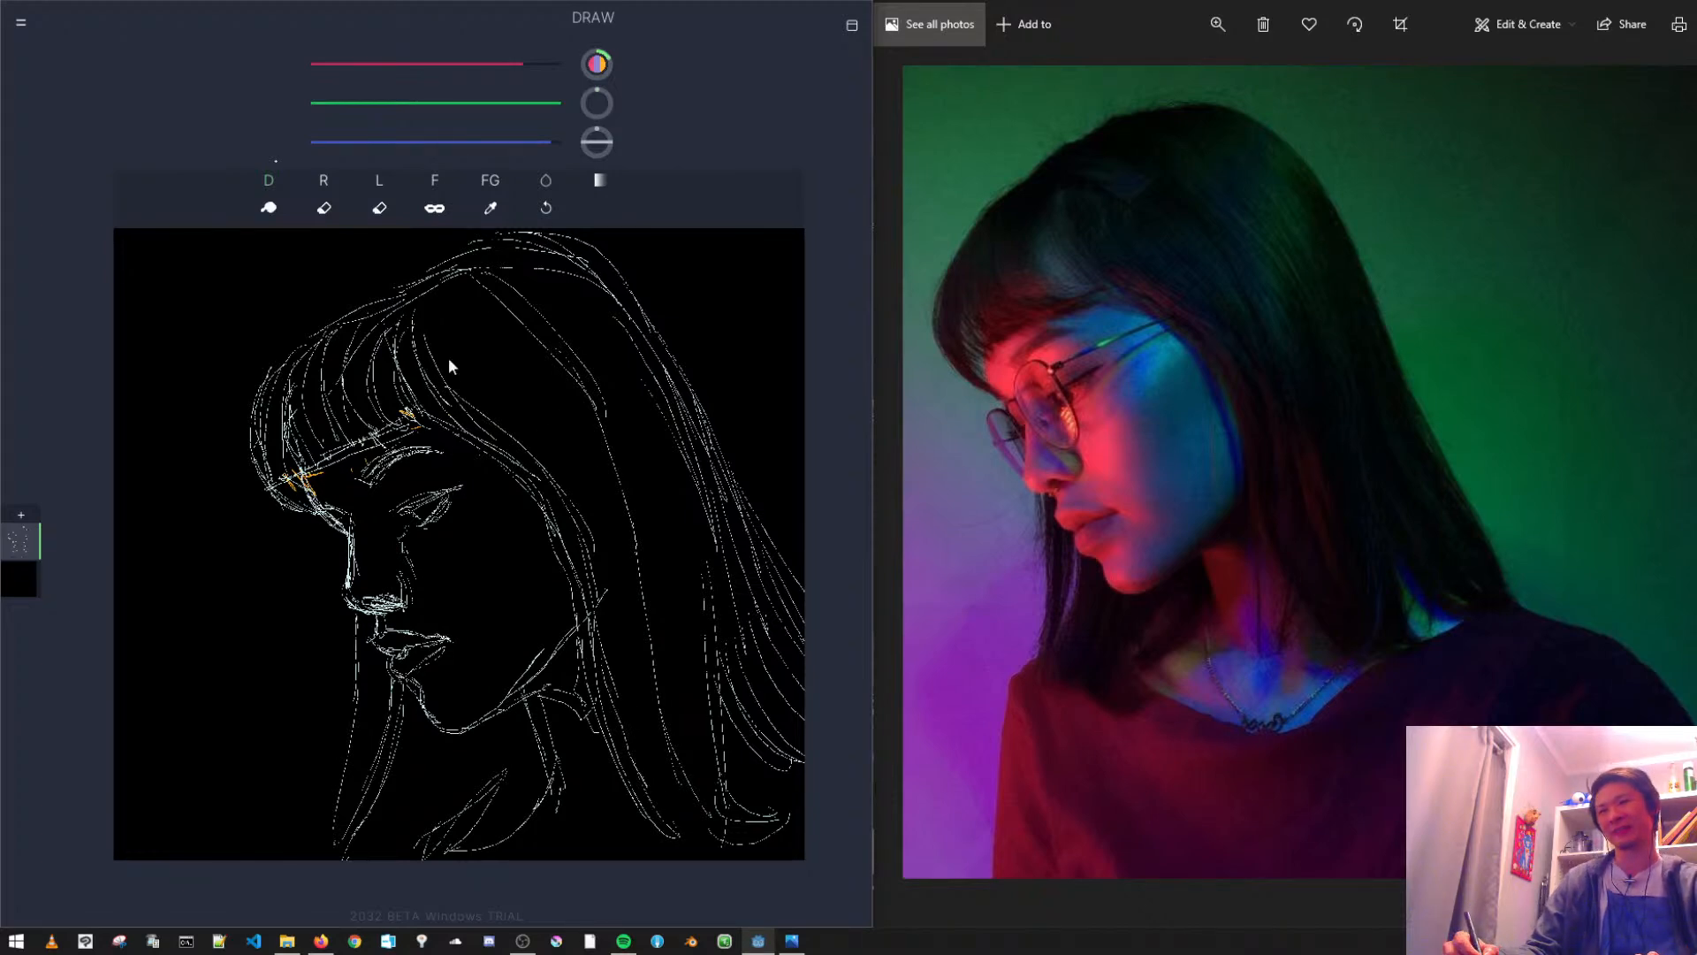
{"action": "scroll", "coordinate": [428, 517], "scroll_direction": "up", "scroll_amount": 3}
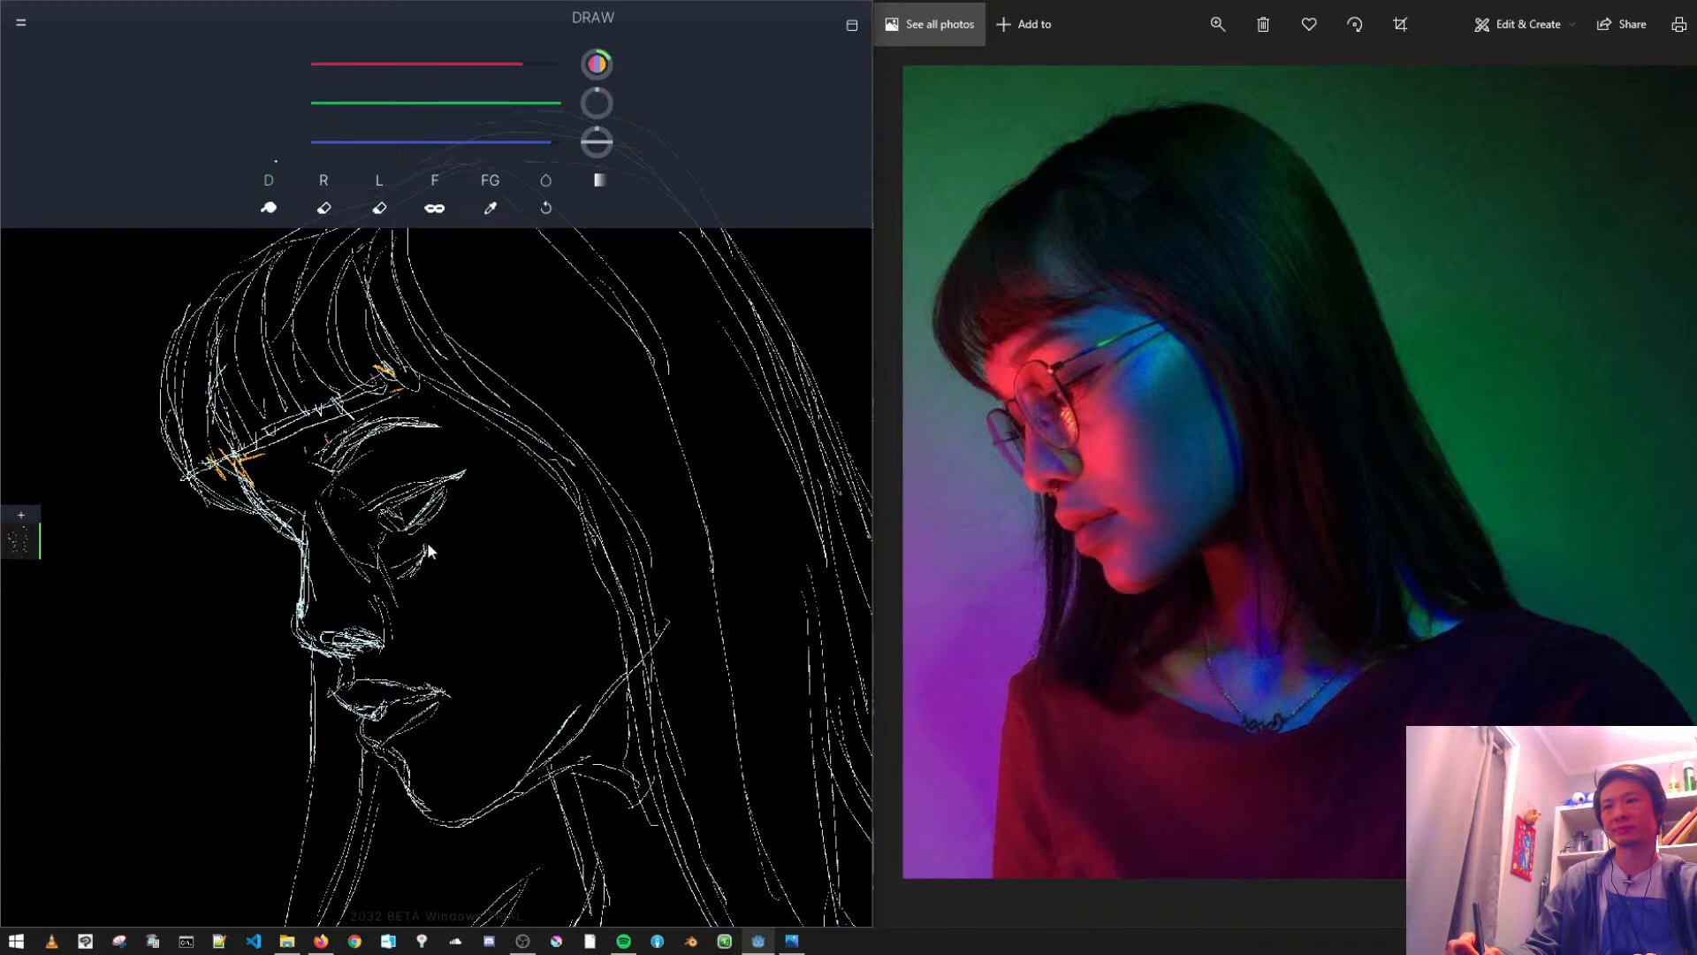
{"action": "mouse_move", "coordinate": [246, 516]}
{"action": "left_mouse_down"}
{"action": "mouse_move", "coordinate": [300, 591]}
{"action": "mouse_move", "coordinate": [277, 547]}
{"action": "left_mouse_up"}
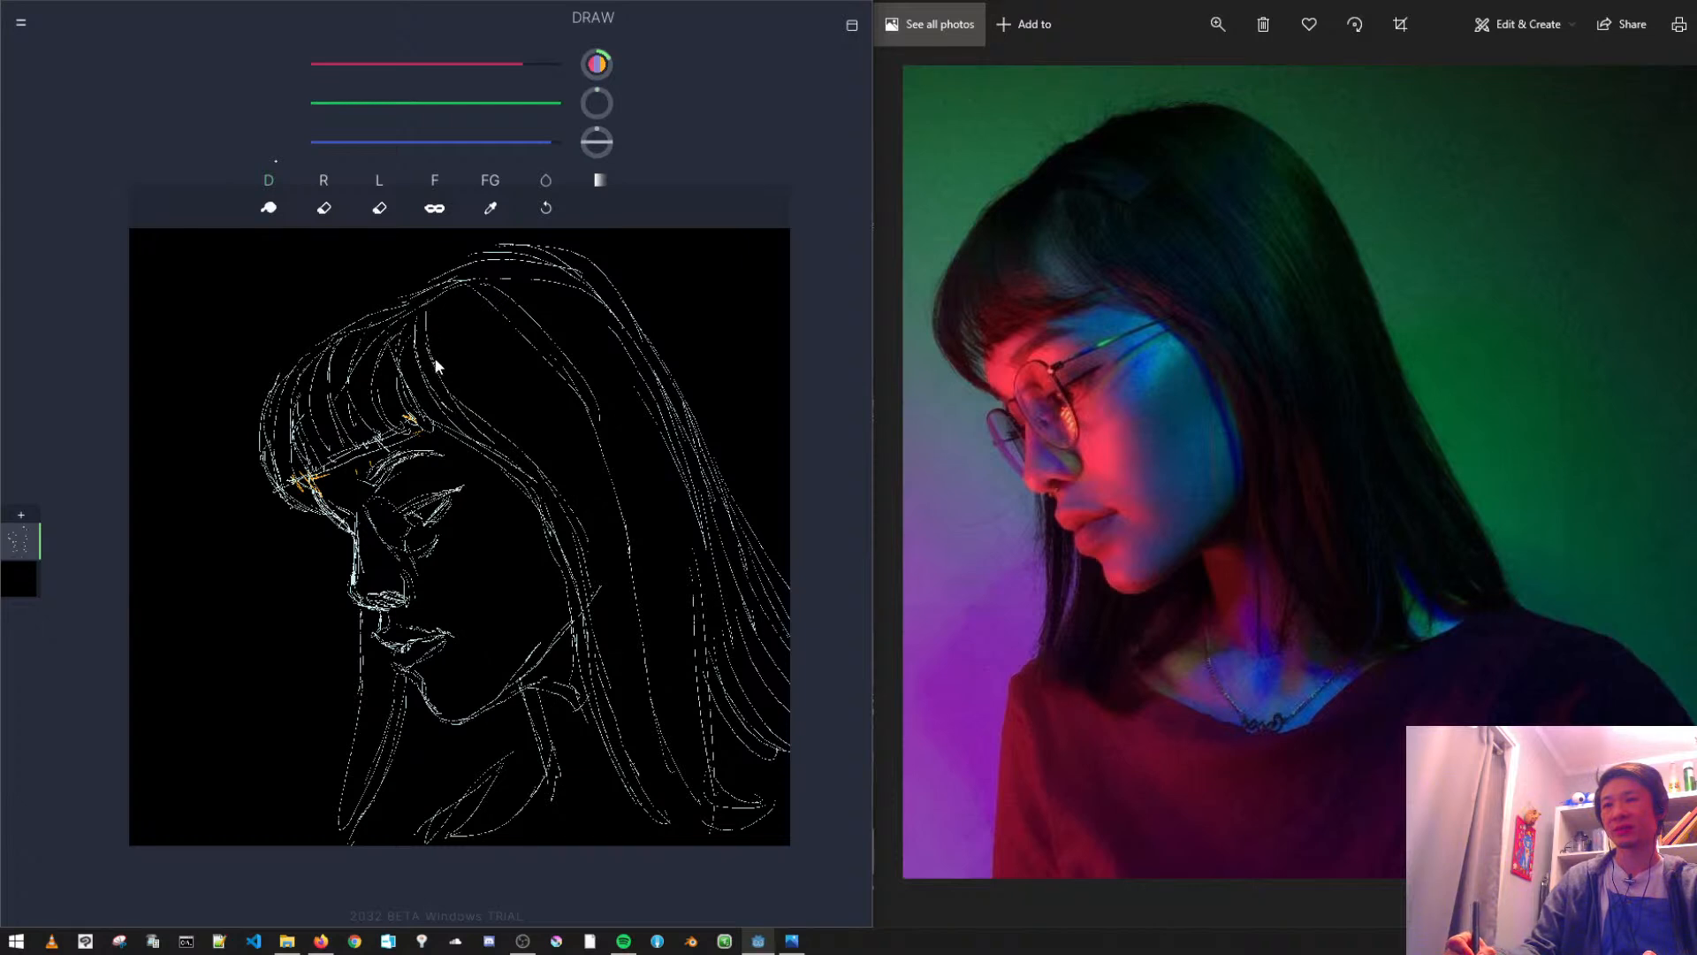
{"action": "mouse_move", "coordinate": [446, 317]}
{"action": "left_mouse_down"}
{"action": "mouse_move", "coordinate": [530, 424]}
{"action": "mouse_move", "coordinate": [527, 403]}
{"action": "mouse_move", "coordinate": [623, 597]}
{"action": "mouse_move", "coordinate": [608, 555]}
{"action": "mouse_move", "coordinate": [639, 719]}
{"action": "left_mouse_up"}
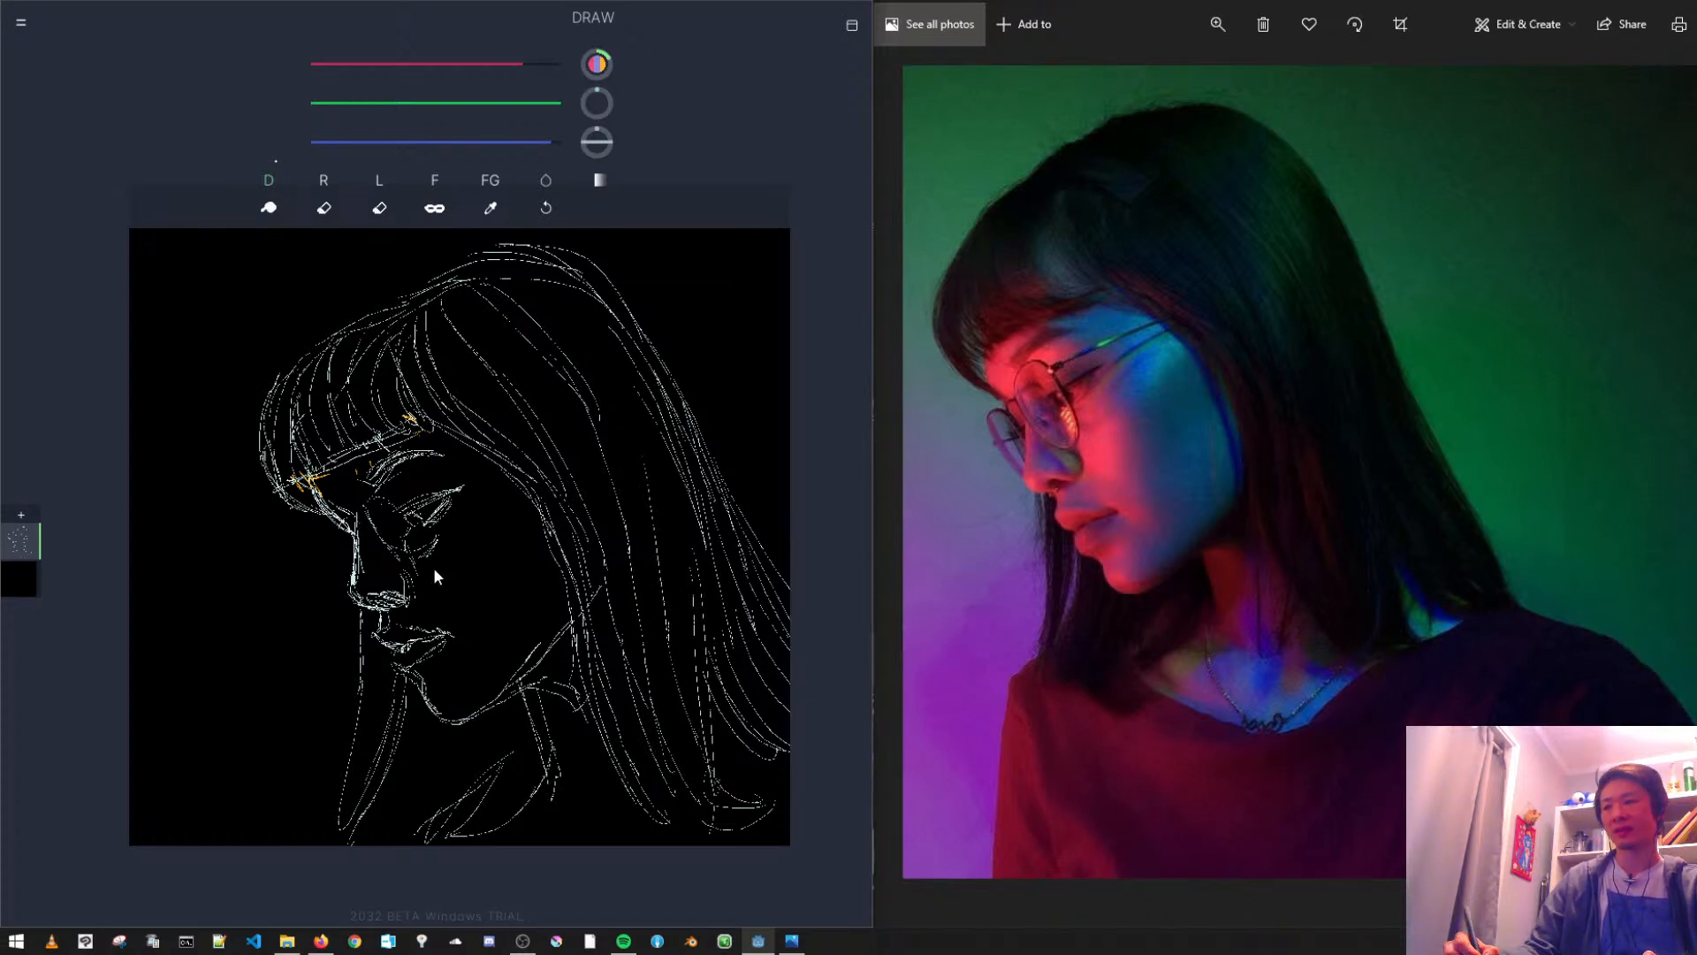
- Sketch the glasses with a rounded rim around the near eye and the far lens protruding beyond the nose bridge
{"action": "scroll", "coordinate": [422, 562], "scroll_direction": "up", "scroll_amount": 5}
{"action": "left_click_drag", "start_coordinate": [381, 519], "coordinate": [435, 497]}
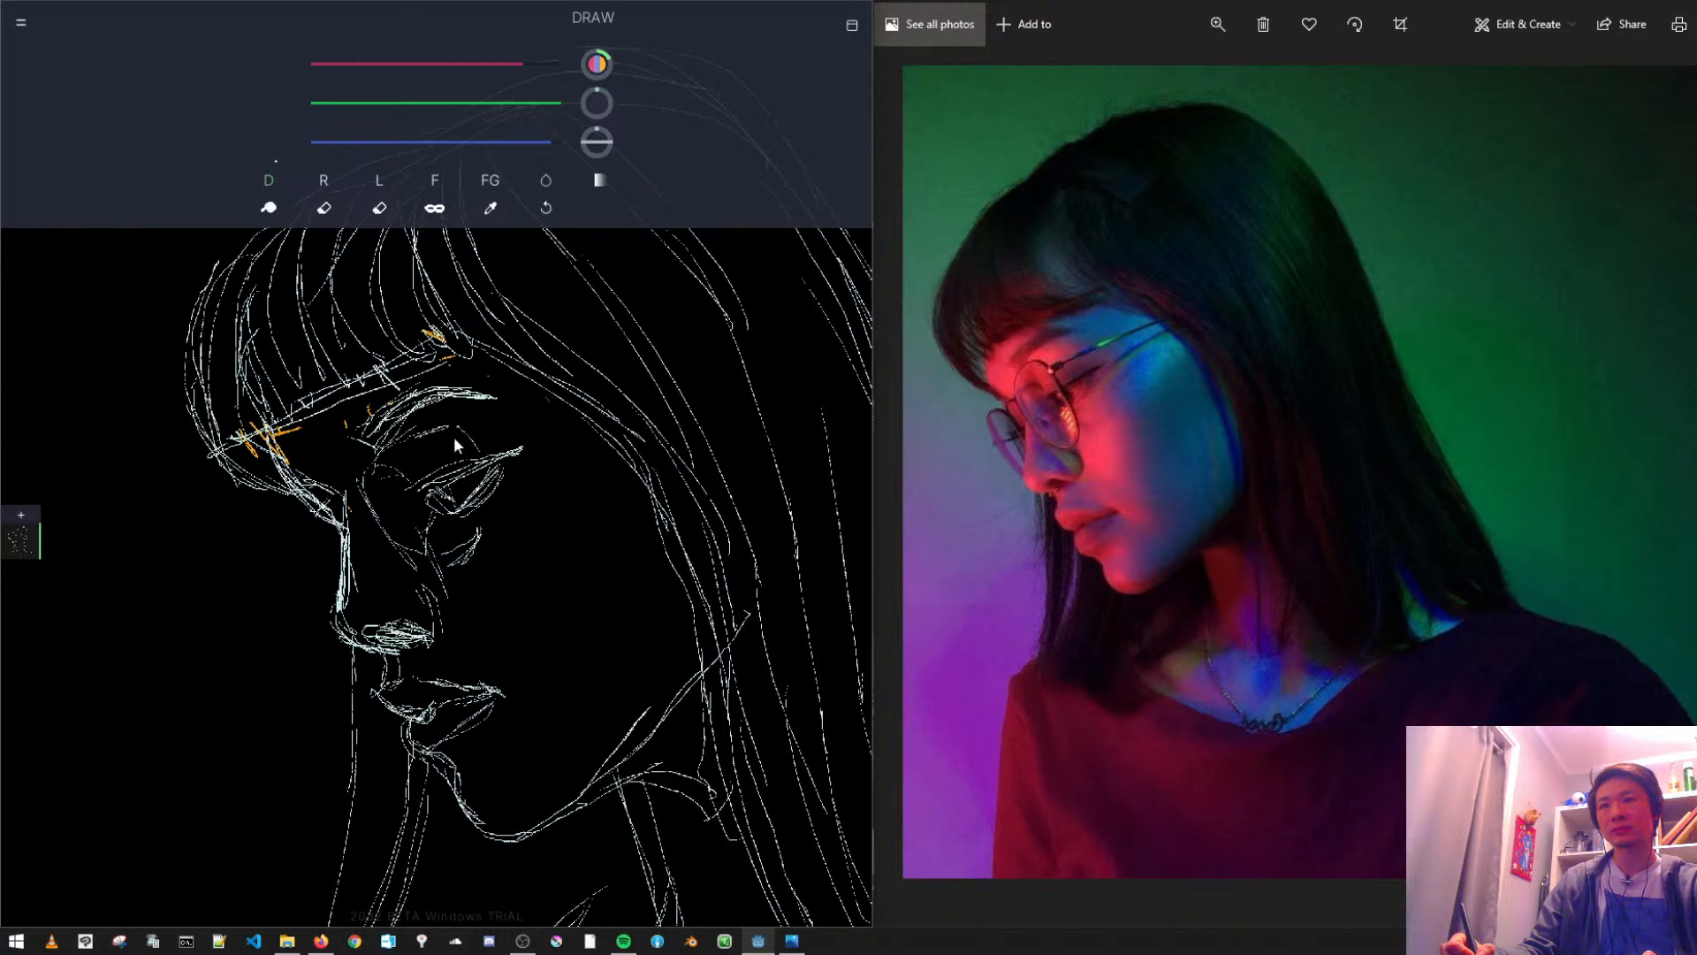
{"action": "mouse_move", "coordinate": [451, 459]}
{"action": "left_mouse_down"}
{"action": "mouse_move", "coordinate": [470, 530]}
{"action": "mouse_move", "coordinate": [468, 505]}
{"action": "left_mouse_up"}
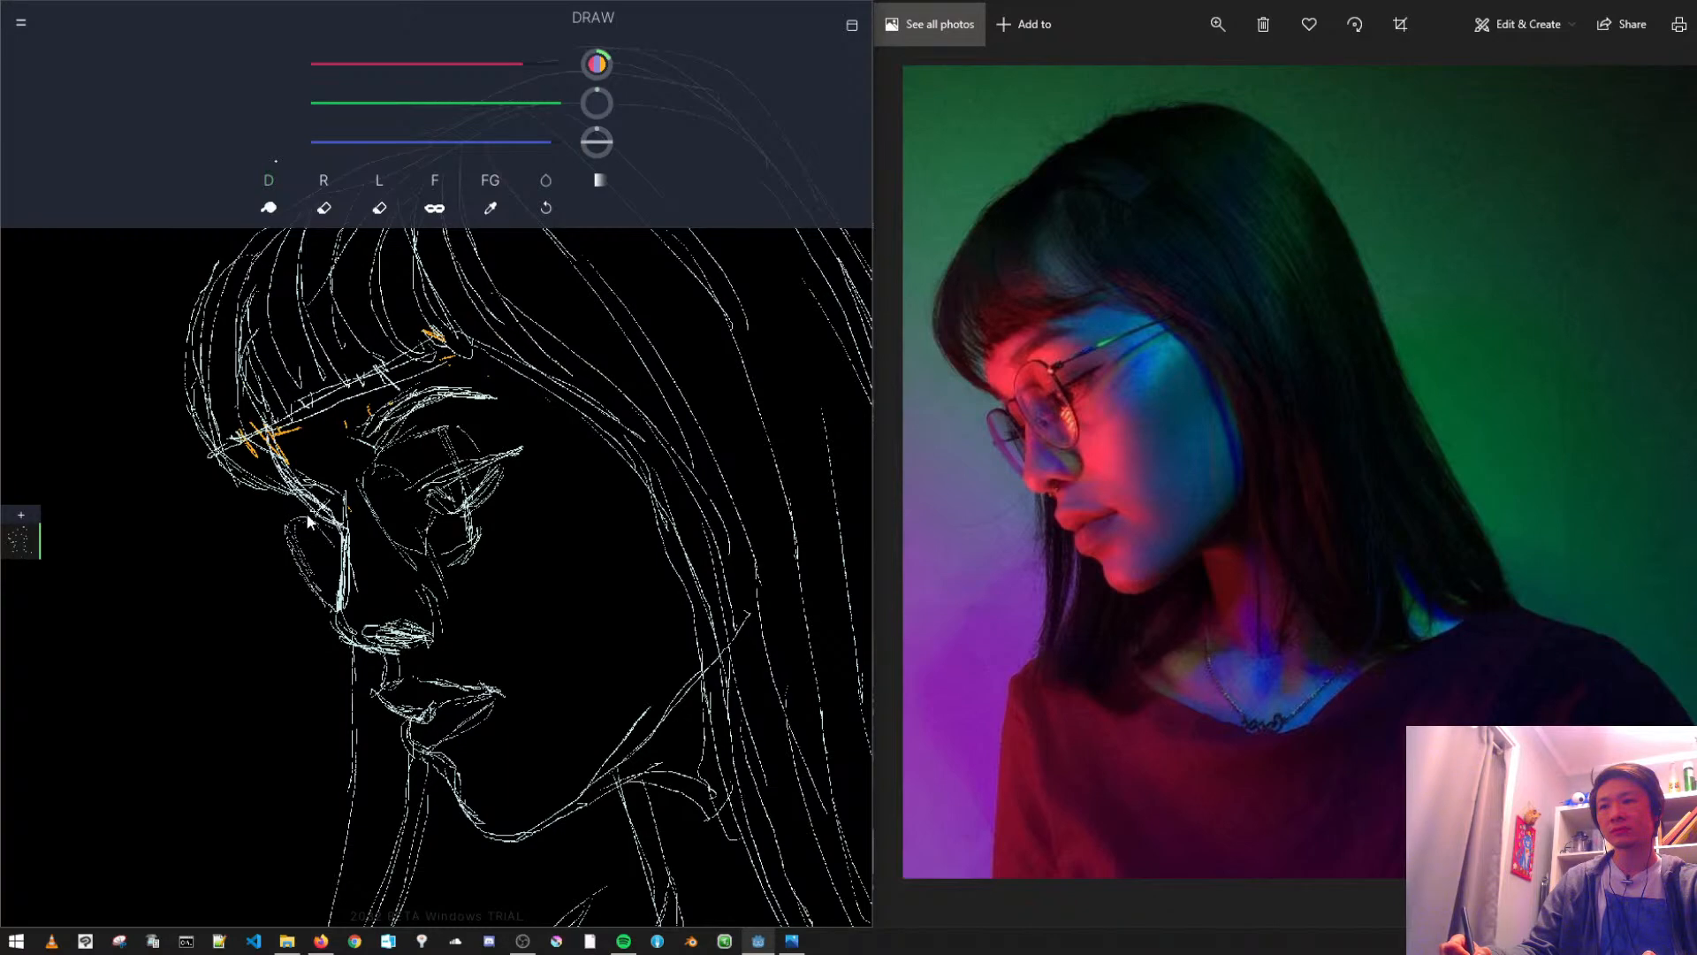
{"action": "mouse_move", "coordinate": [194, 554]}
{"action": "left_mouse_down"}
{"action": "mouse_move", "coordinate": [238, 695]}
{"action": "mouse_move", "coordinate": [209, 671]}
{"action": "mouse_move", "coordinate": [310, 636]}
{"action": "mouse_move", "coordinate": [295, 601]}
{"action": "left_mouse_up"}
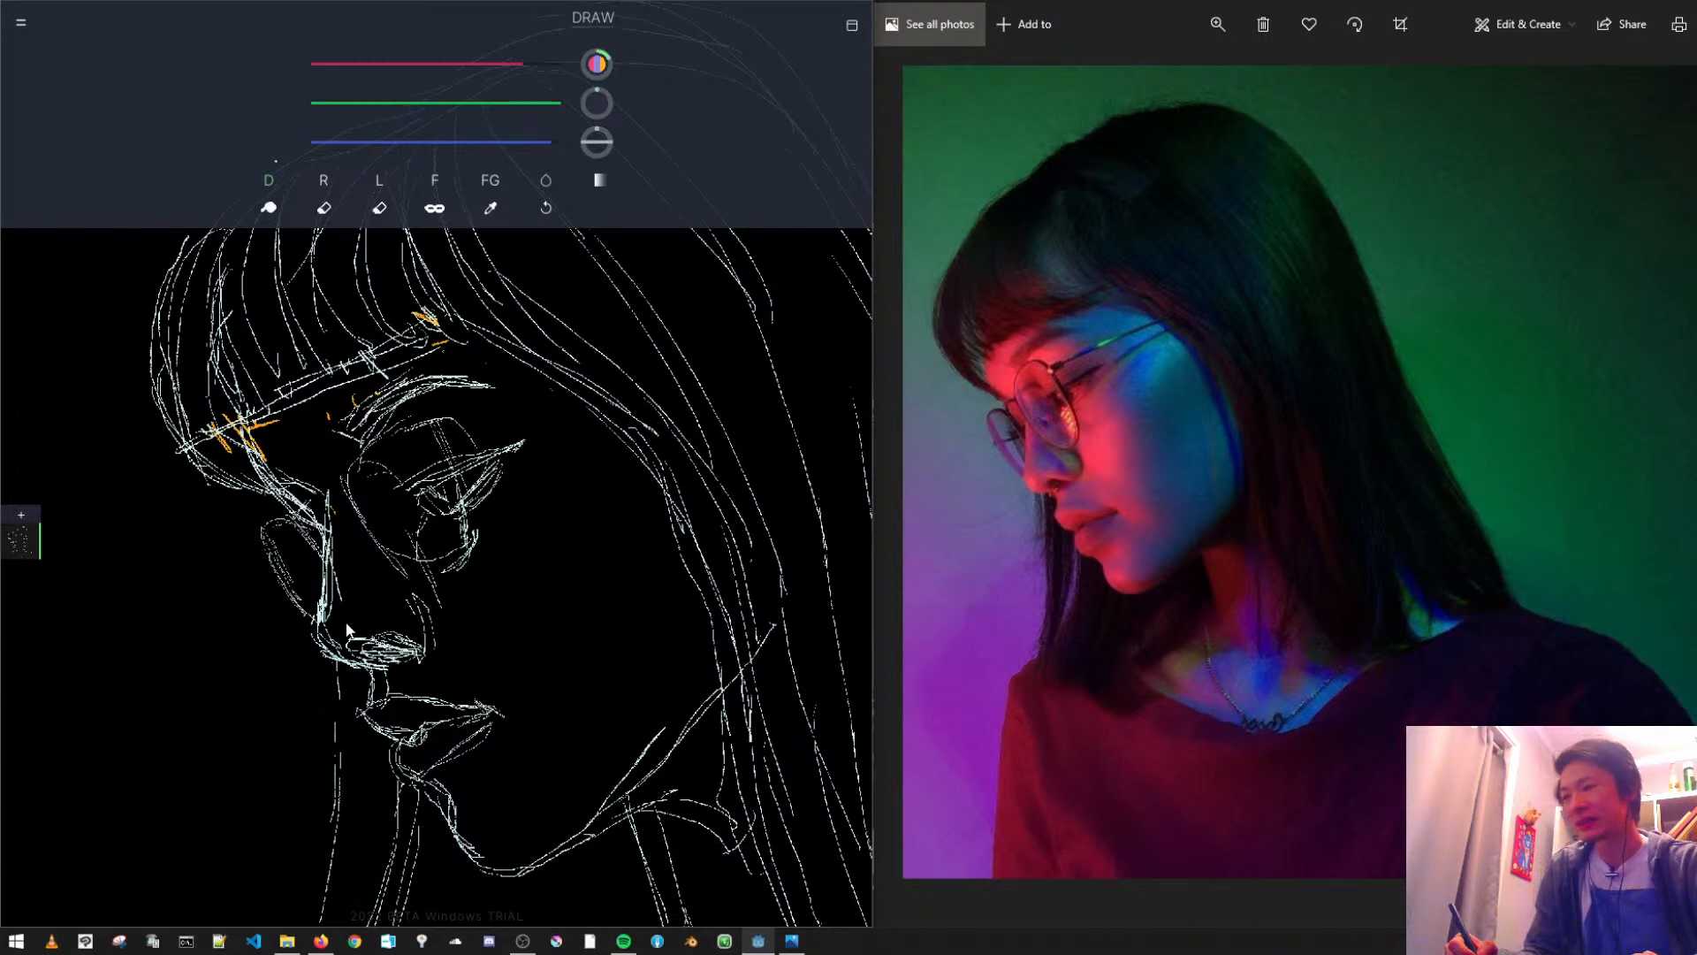
- Sample the pale line colour at the eye and draw the curved contour of the nose wing
{"action": "left_click", "coordinate": [475, 491], "text": "alt"}
{"action": "left_click", "coordinate": [474, 492], "text": "alt"}
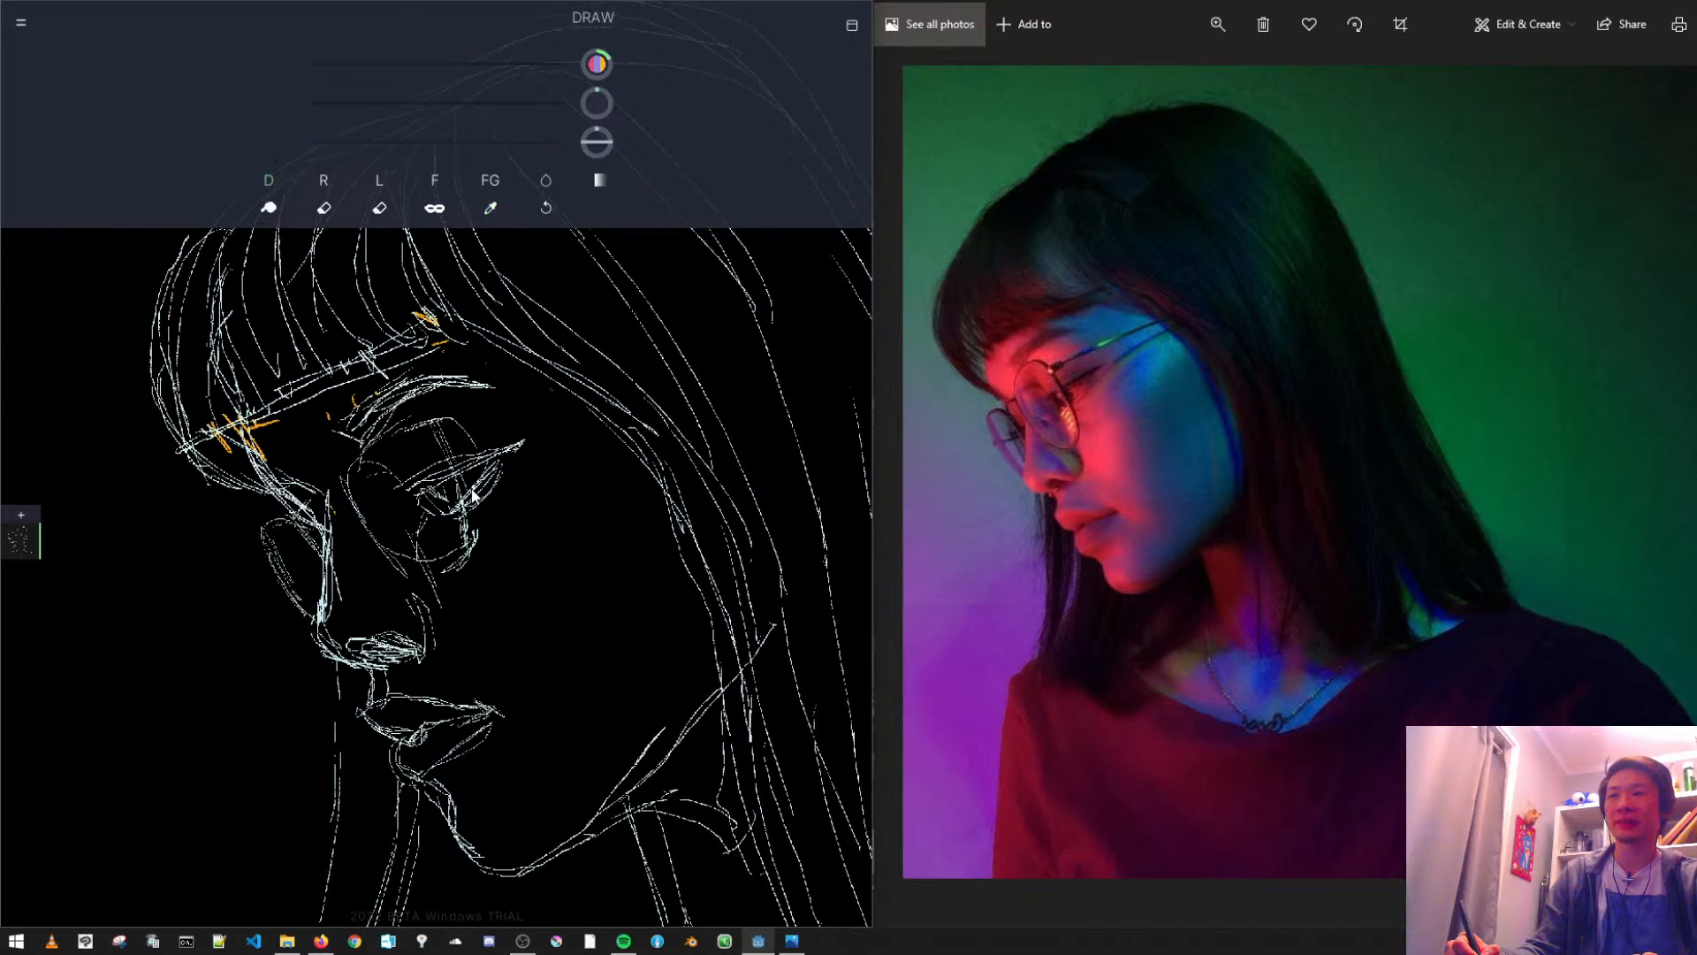
{"action": "left_click", "coordinate": [462, 508], "text": "alt"}
{"action": "left_click", "coordinate": [462, 508], "text": "alt"}
{"action": "left_click", "coordinate": [462, 507], "text": "alt"}
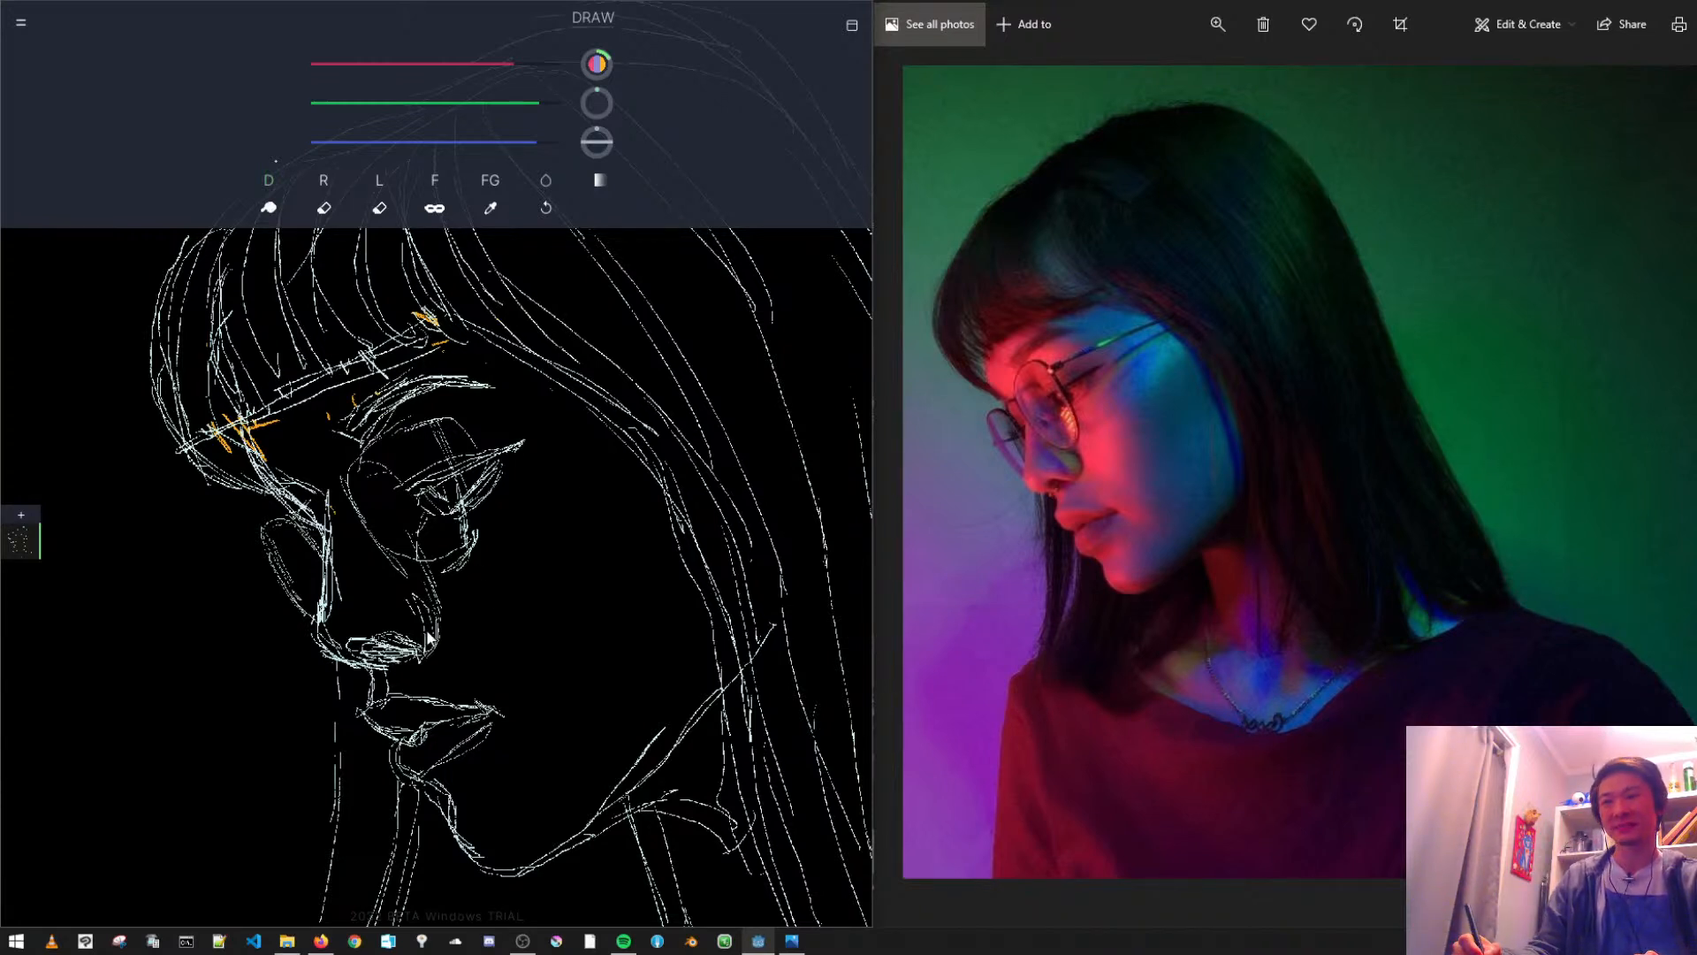
{"action": "mouse_move", "coordinate": [483, 611]}
{"action": "left_mouse_down"}
{"action": "mouse_move", "coordinate": [475, 543]}
{"action": "mouse_move", "coordinate": [491, 581]}
{"action": "left_mouse_up"}
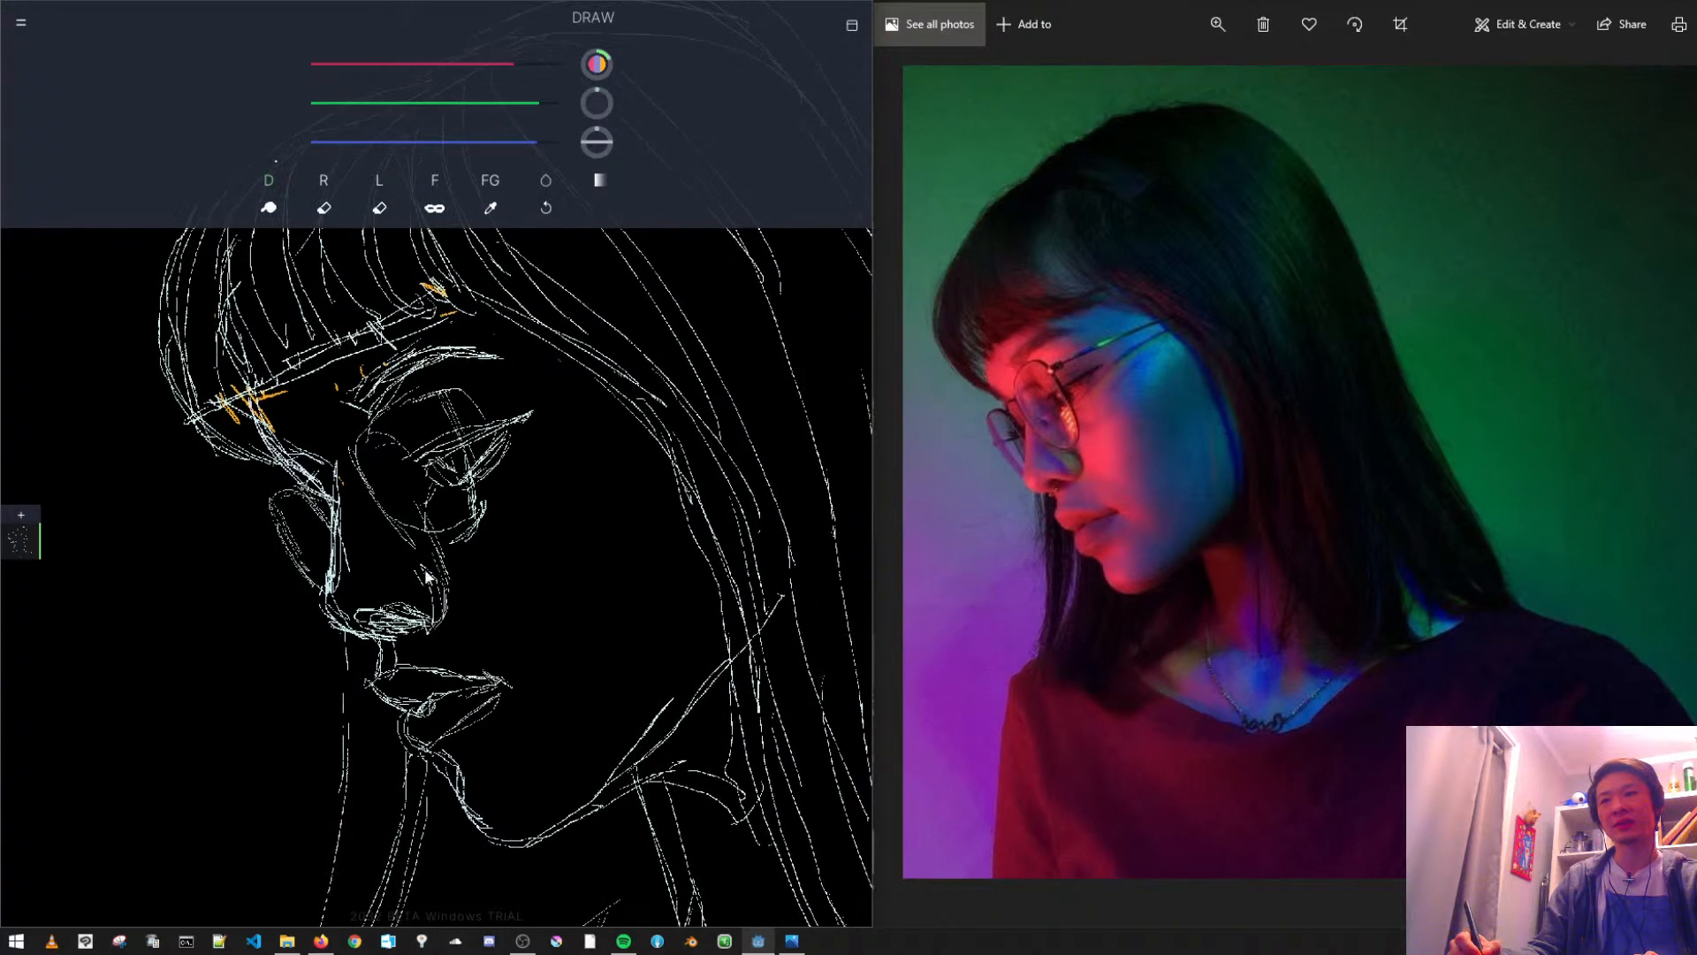
- Remove the ERASE 2 brush from the favourite brushes
{"action": "left_click", "coordinate": [384, 209]}
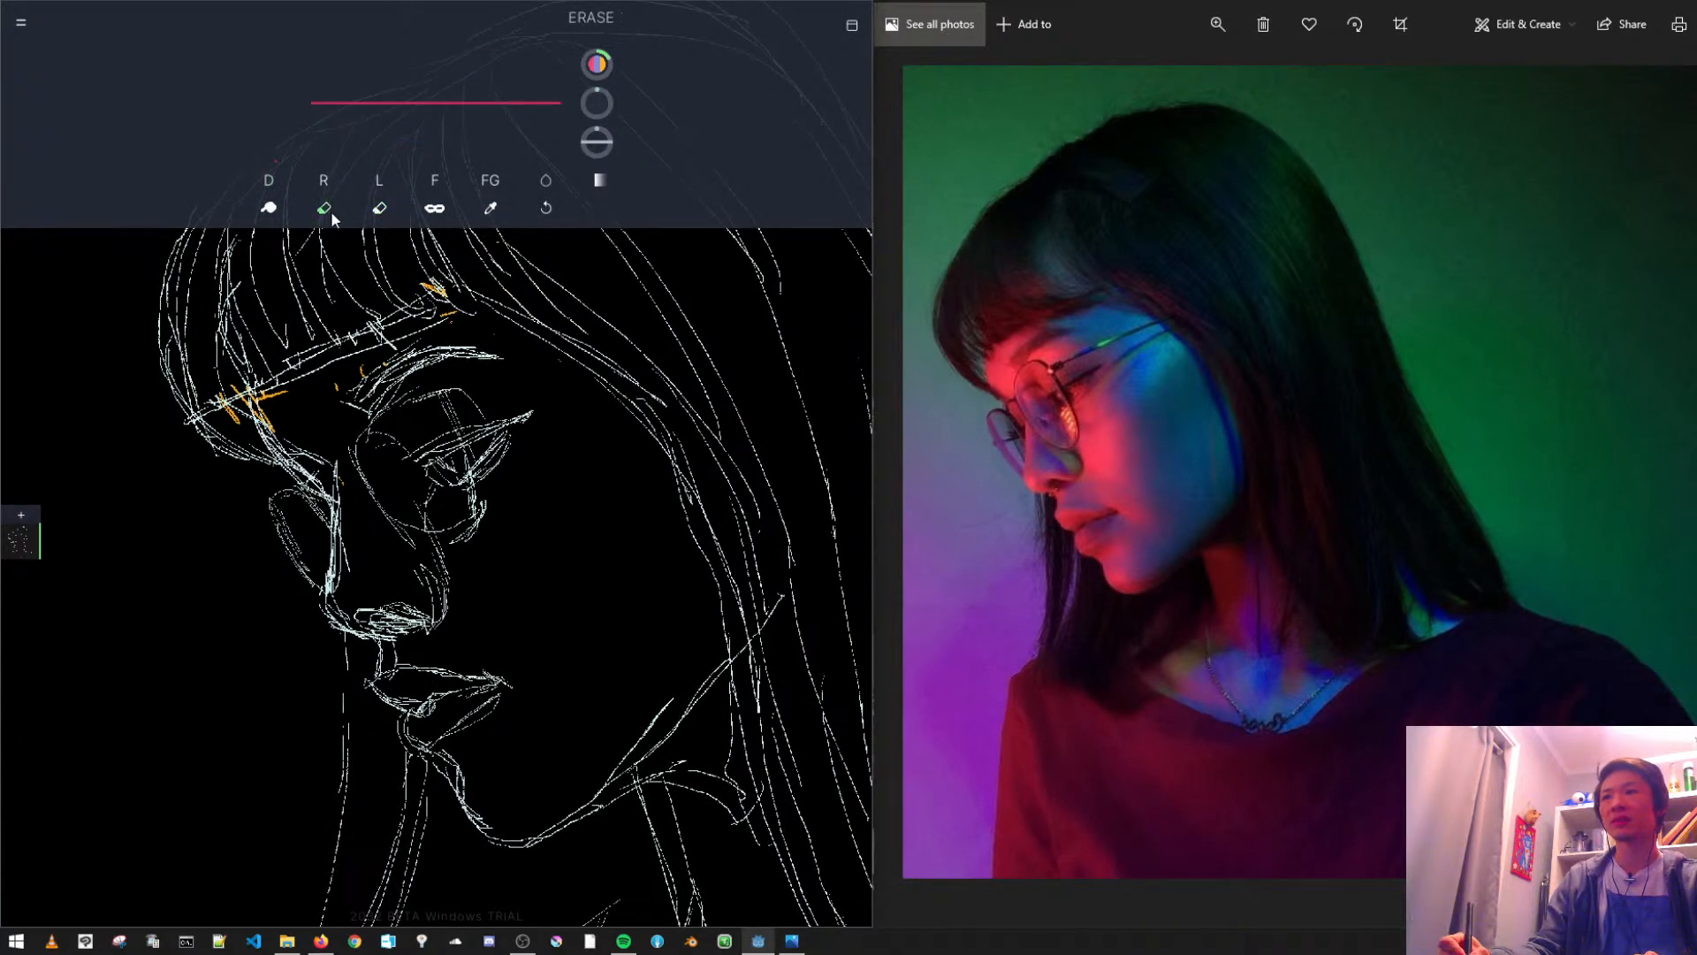
{"action": "left_click", "coordinate": [383, 211]}
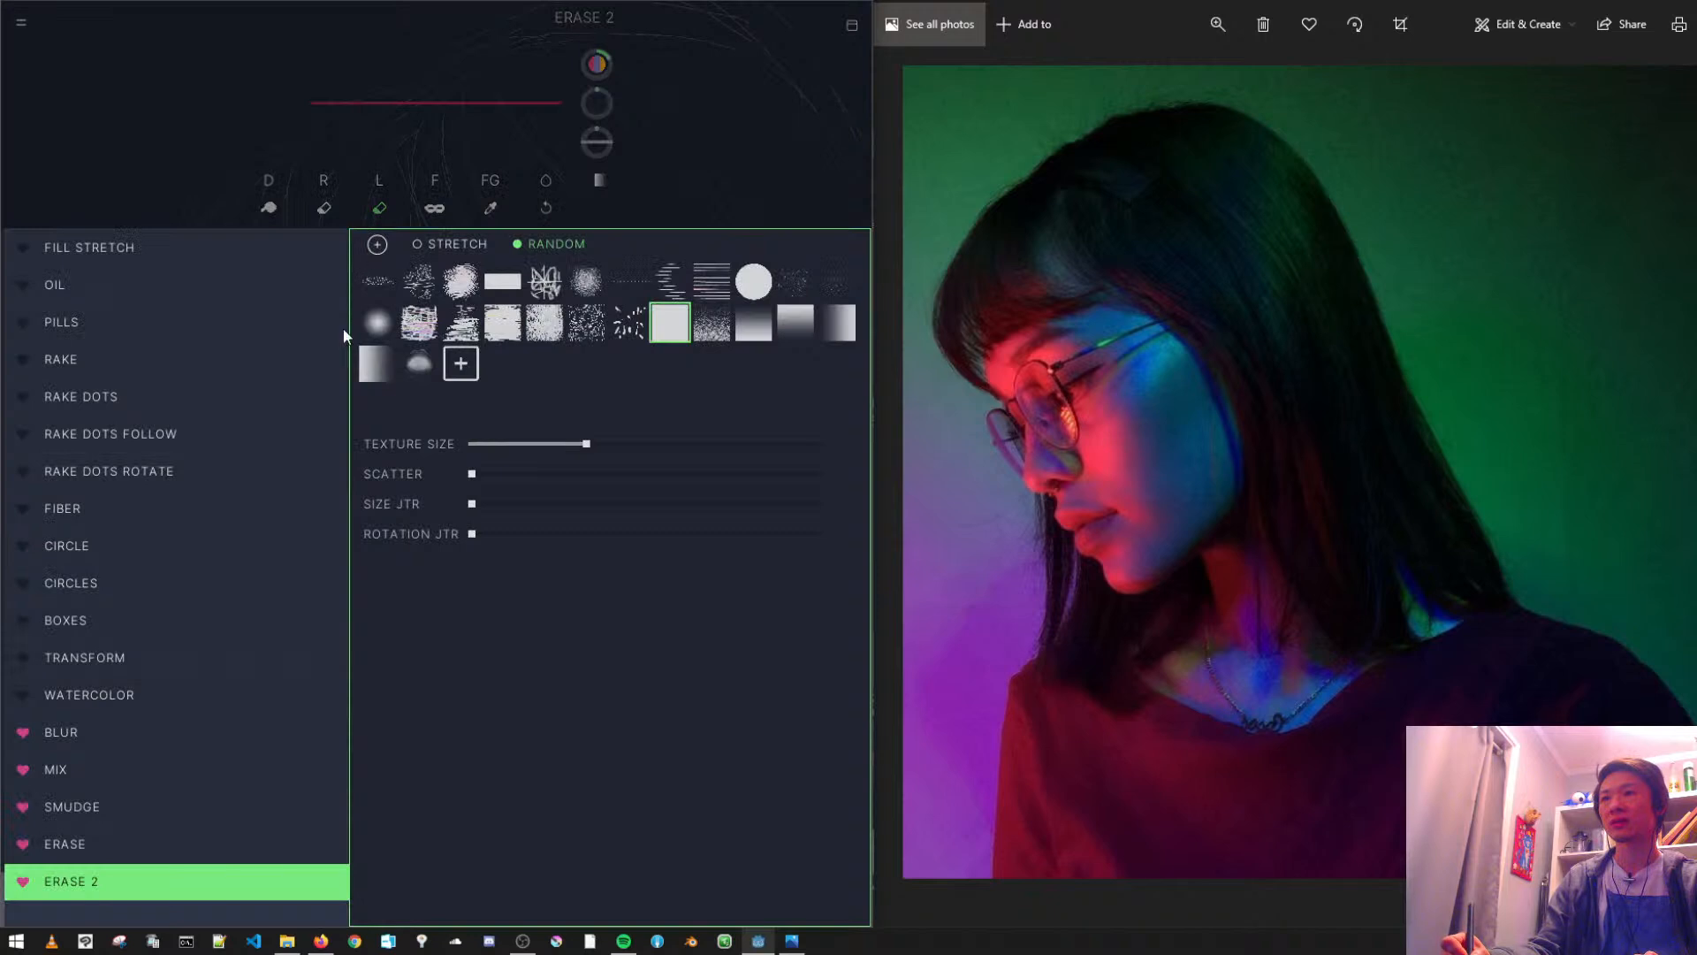
{"action": "left_click", "coordinate": [23, 884]}
{"action": "left_click", "coordinate": [180, 184]}
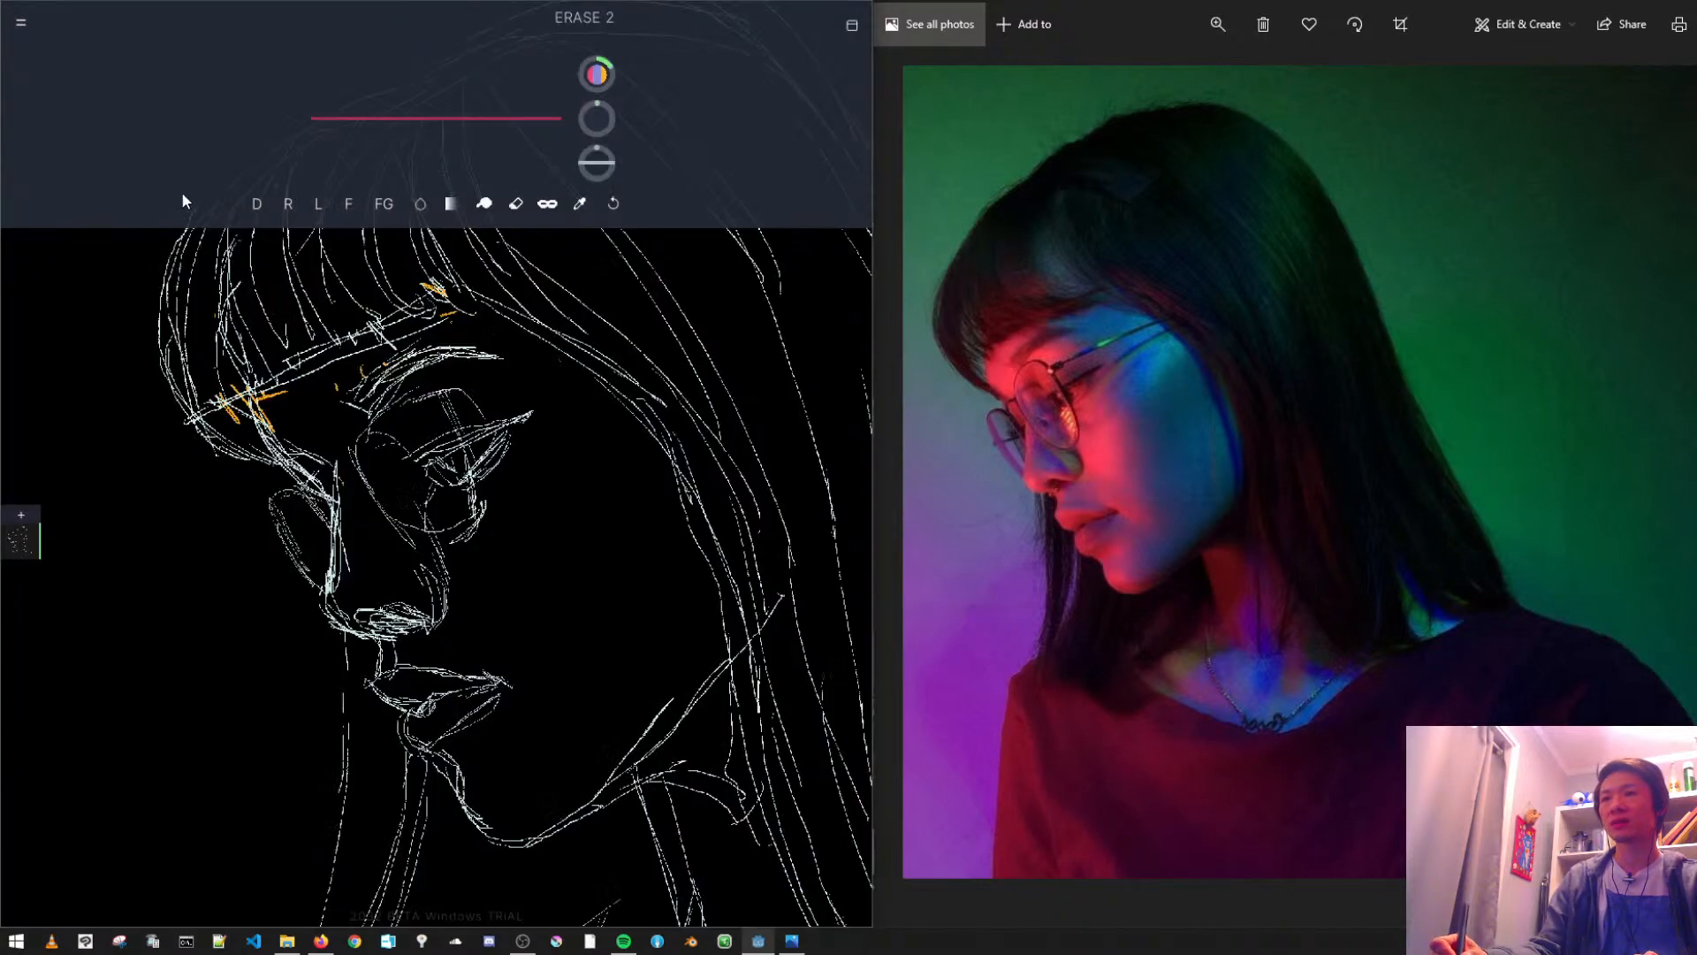
- Erase the nostril lines and the stray marks around the underside of the nose with the ERASE brush
{"action": "left_click", "coordinate": [511, 206]}
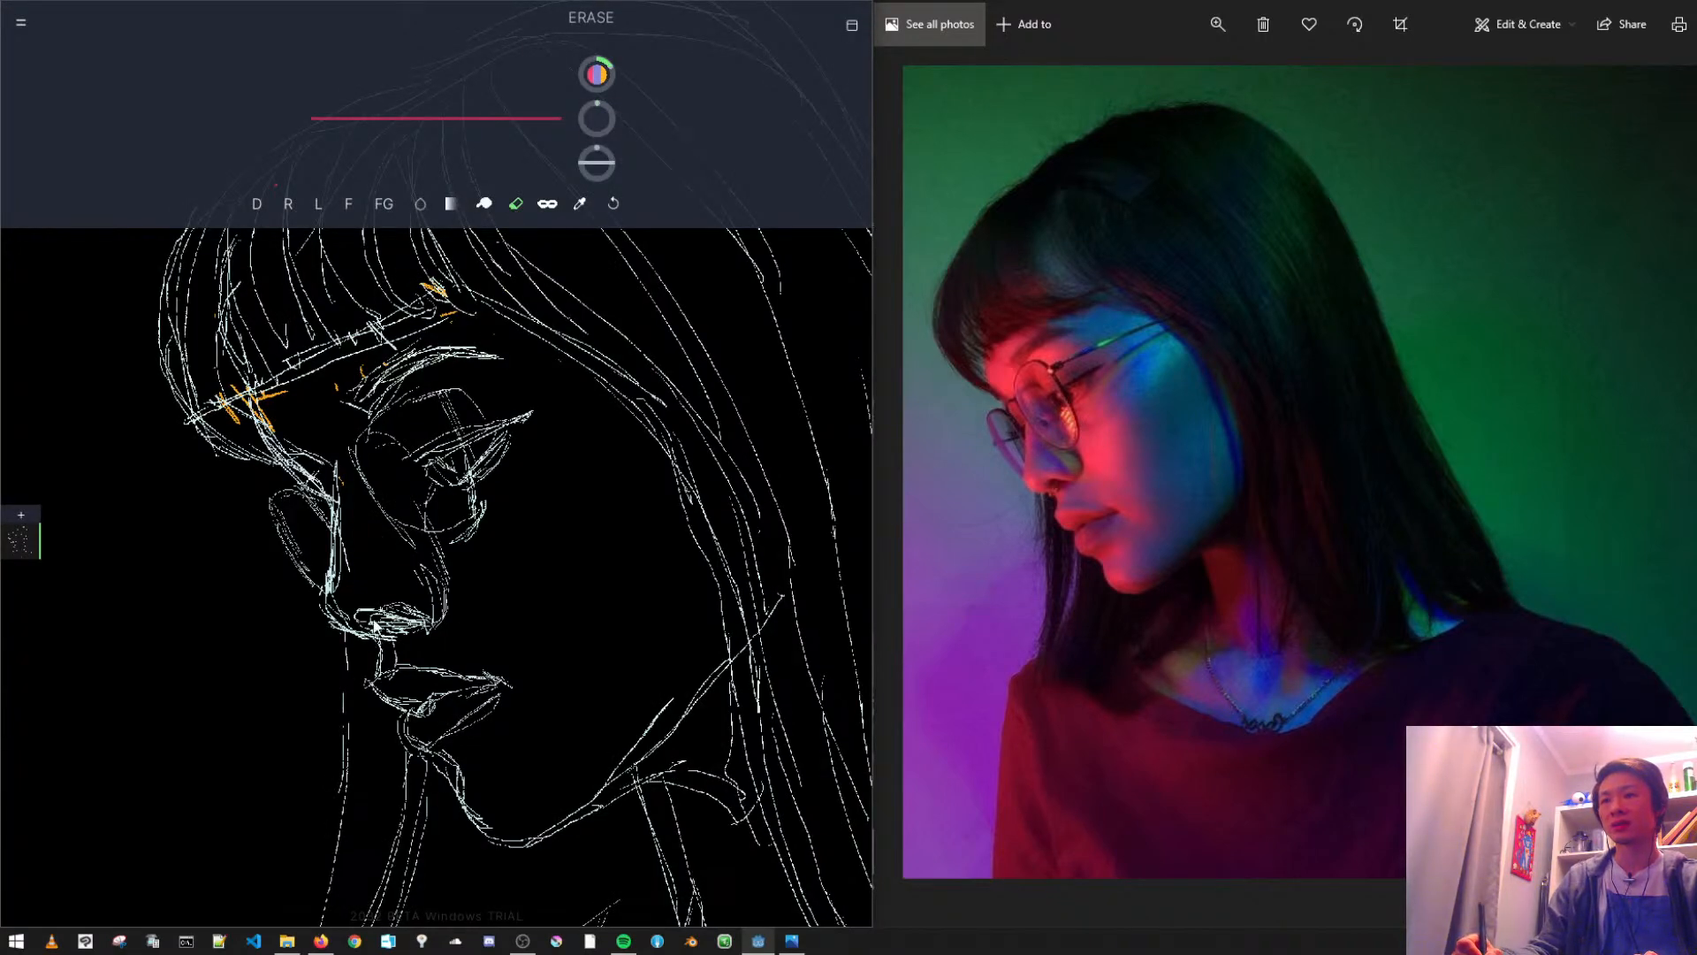
{"action": "left_click_drag", "start_coordinate": [371, 602], "coordinate": [425, 635]}
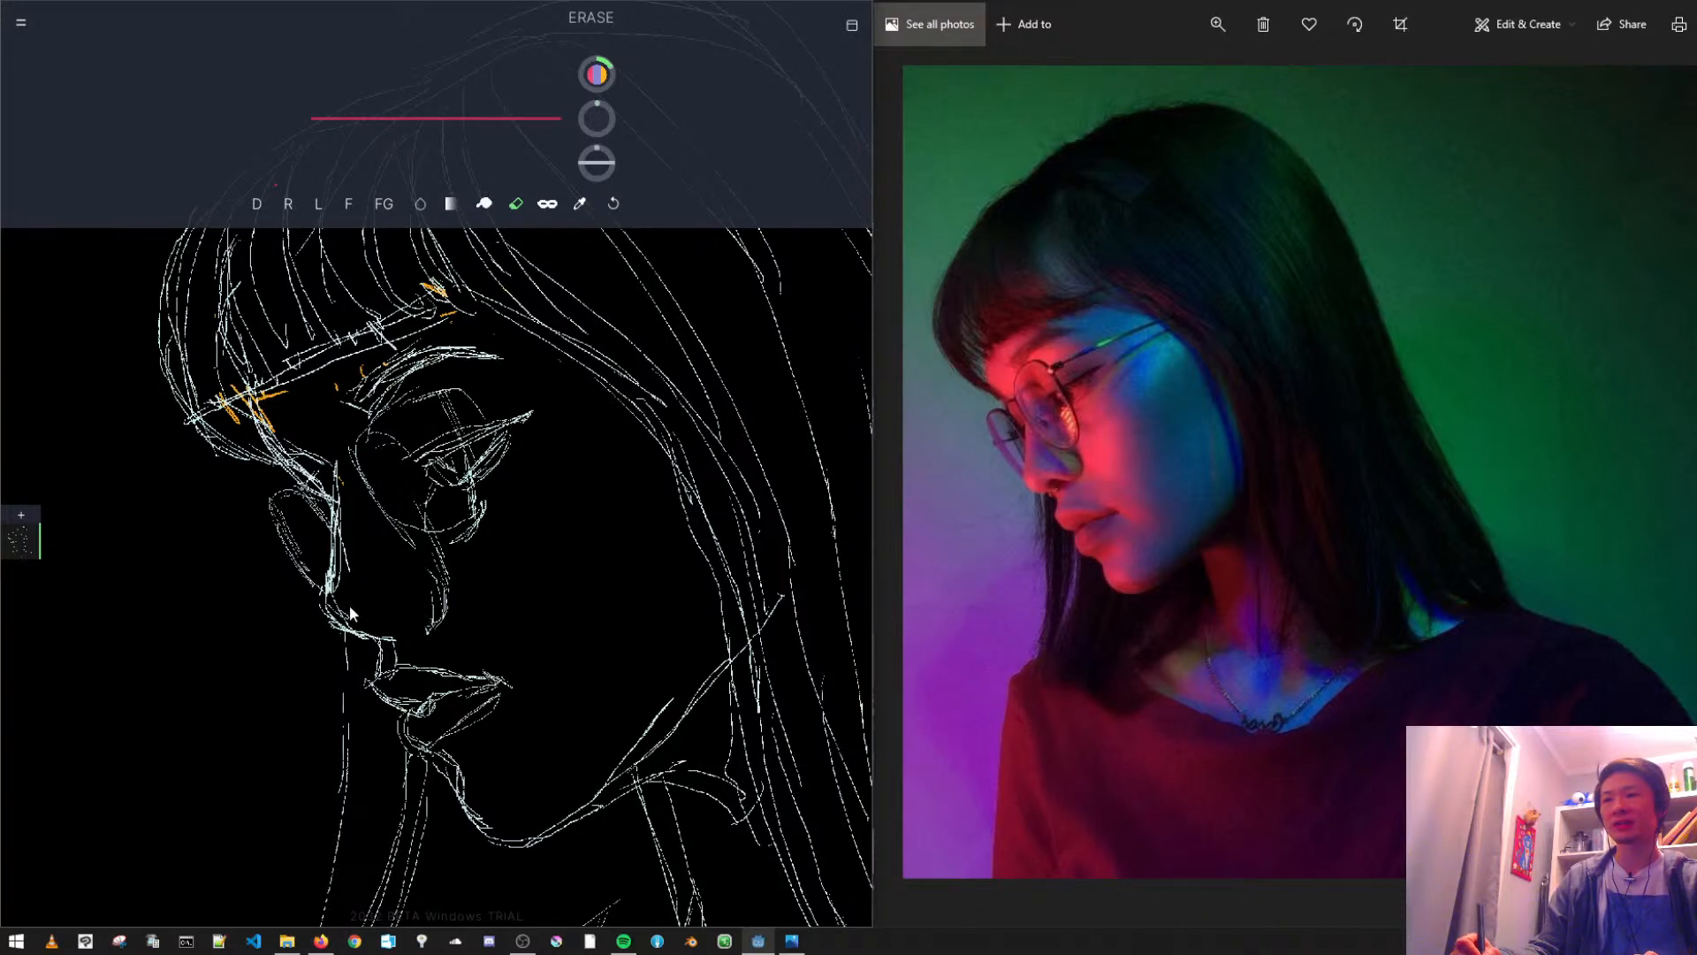
{"action": "left_click_drag", "start_coordinate": [336, 601], "coordinate": [351, 629]}
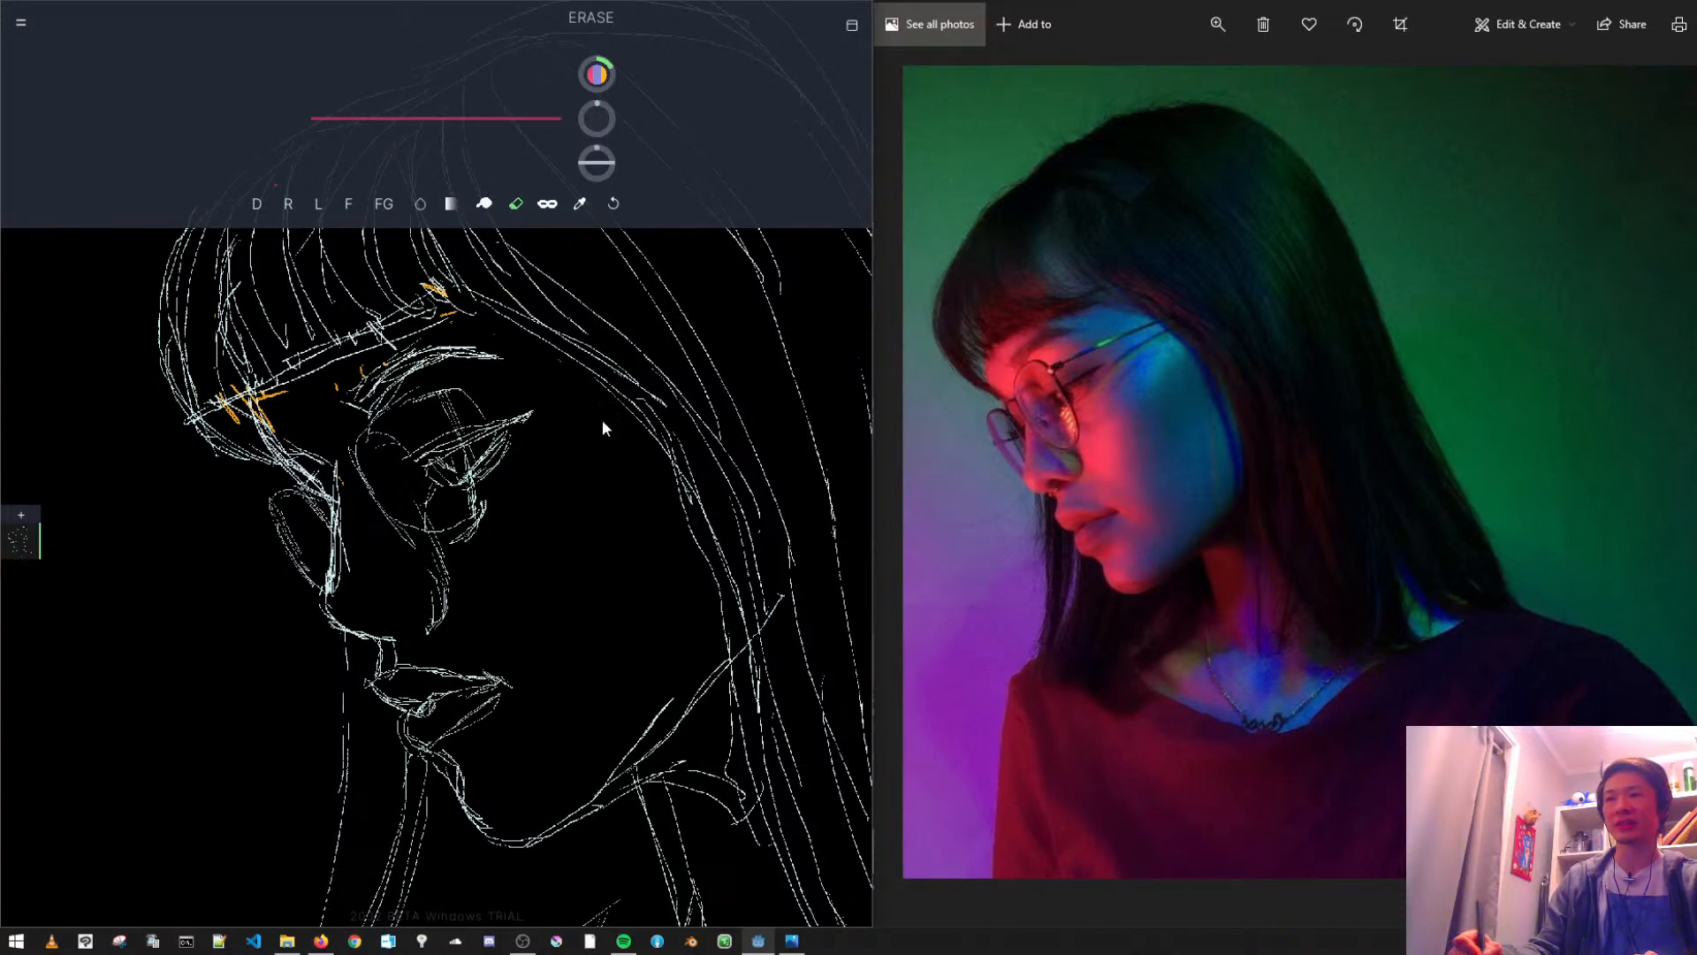
- Try to erase the long hair strands across the crown, and undo the erasing
{"action": "mouse_move", "coordinate": [531, 472]}
{"action": "left_mouse_down"}
{"action": "mouse_move", "coordinate": [614, 492]}
{"action": "mouse_move", "coordinate": [543, 573]}
{"action": "left_mouse_up"}
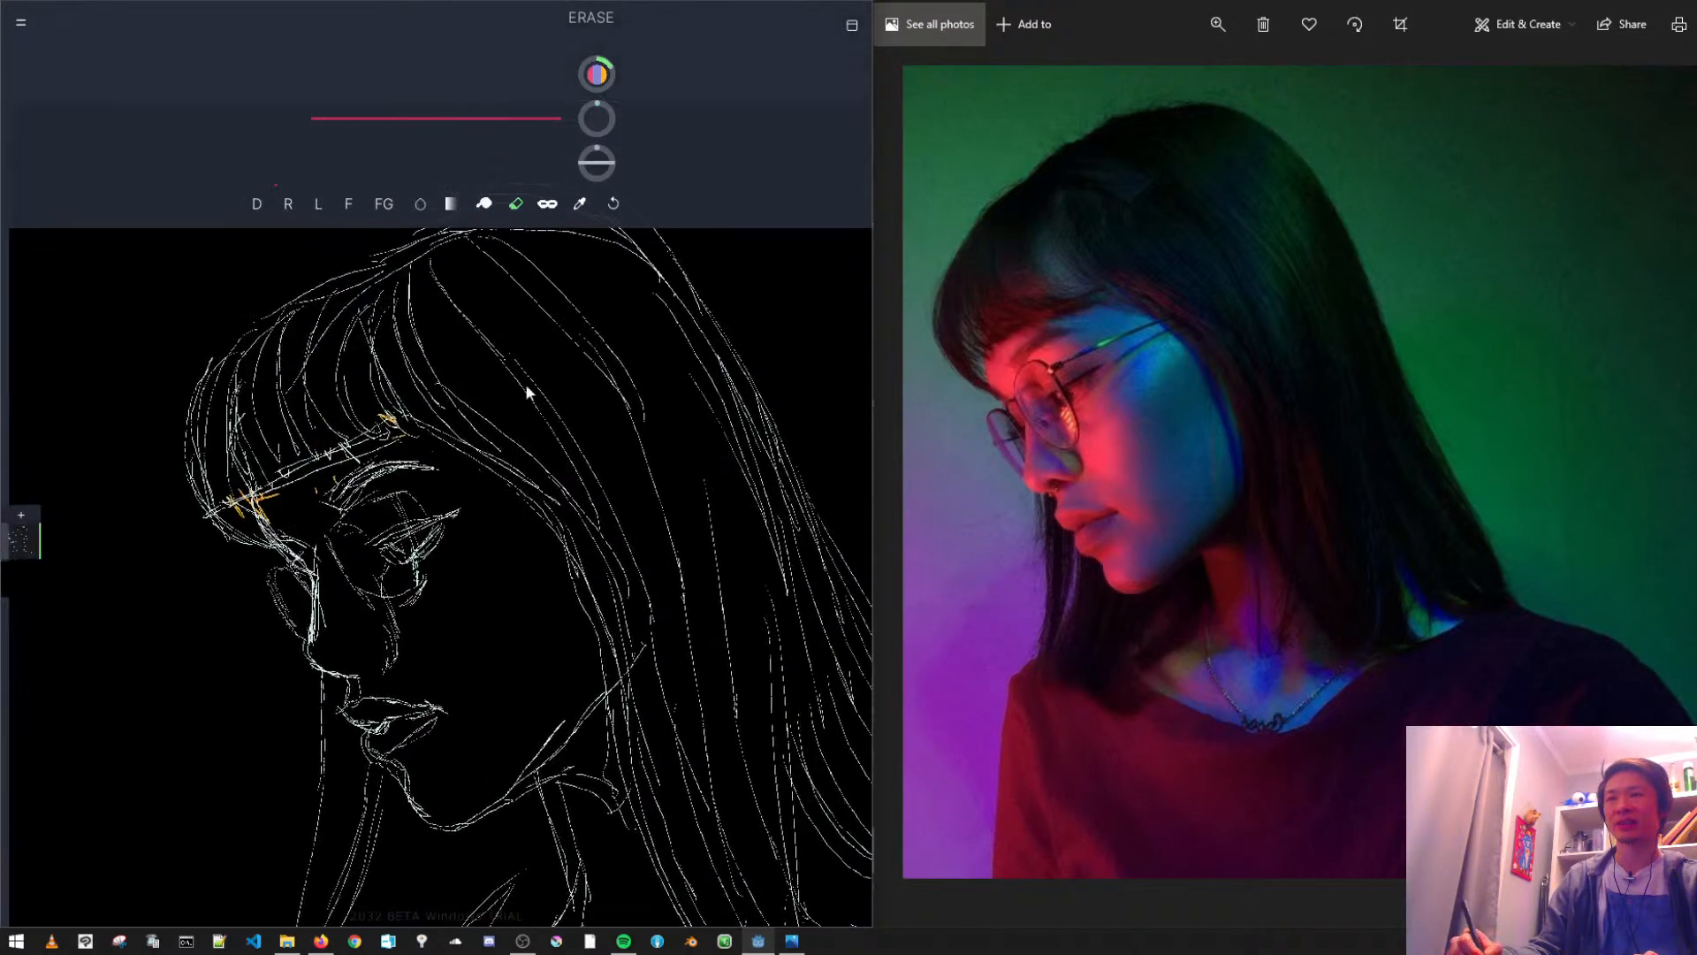
{"action": "mouse_move", "coordinate": [408, 315]}
{"action": "left_mouse_down"}
{"action": "mouse_move", "coordinate": [677, 438]}
{"action": "mouse_move", "coordinate": [610, 254]}
{"action": "mouse_move", "coordinate": [400, 299]}
{"action": "left_mouse_up"}
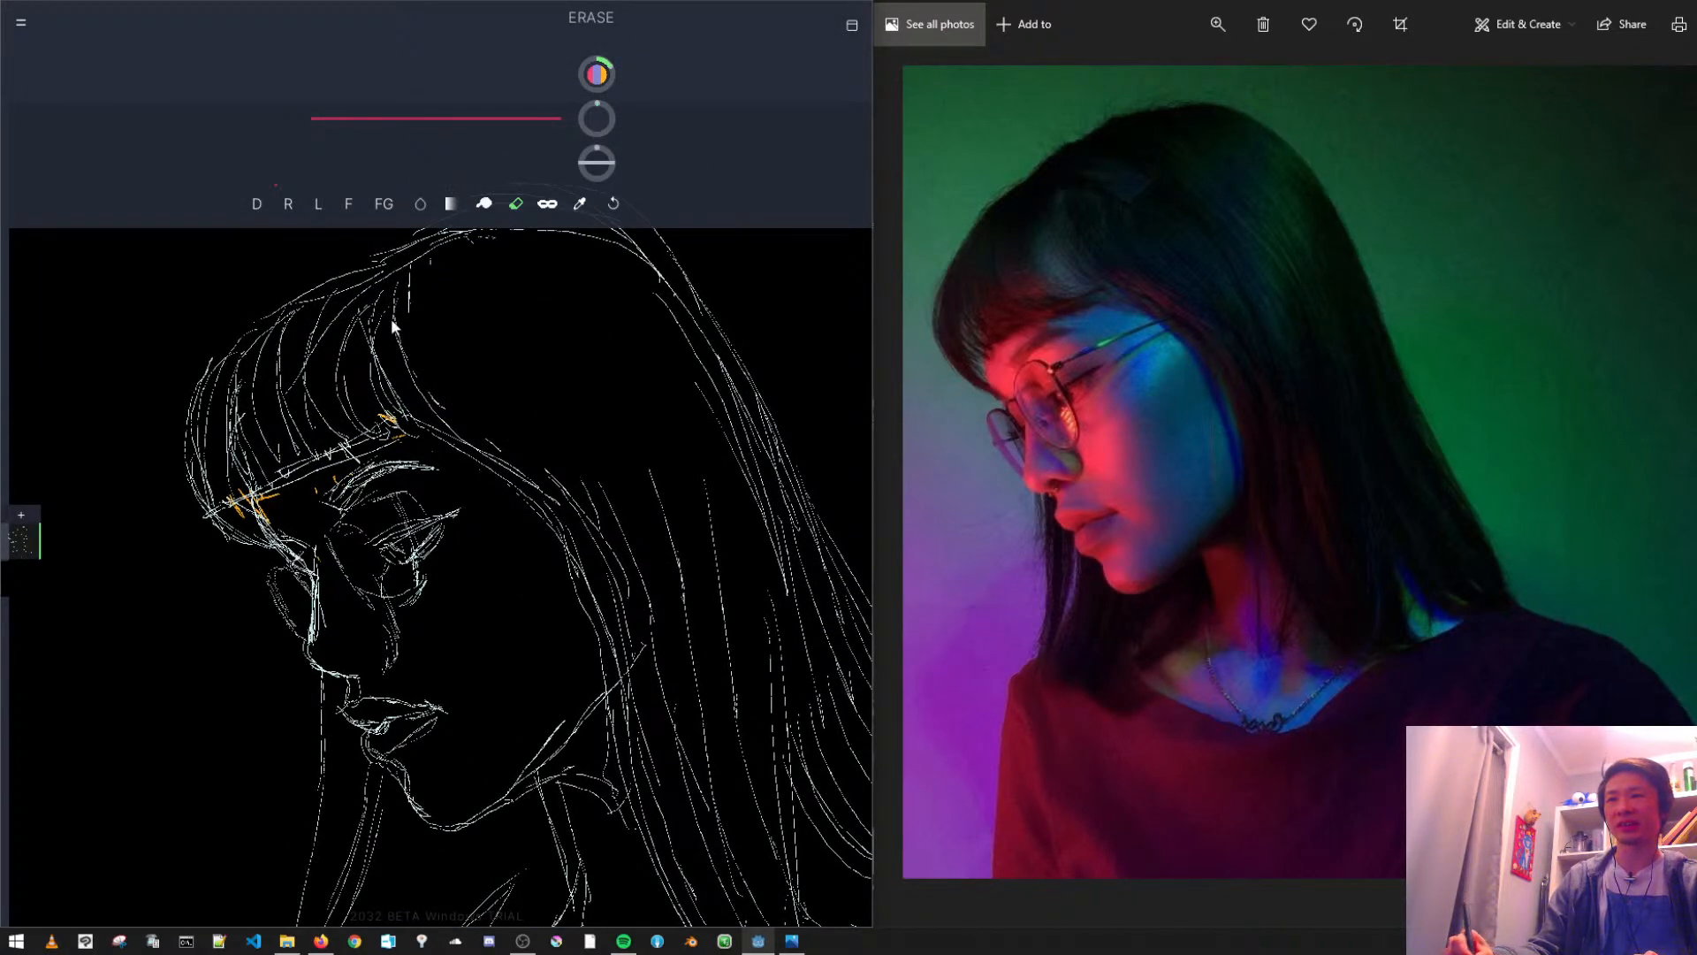
{"action": "key", "text": "ctrl+z"}
{"action": "mouse_move", "coordinate": [547, 445]}
{"action": "left_mouse_down"}
{"action": "mouse_move", "coordinate": [632, 668]}
{"action": "mouse_move", "coordinate": [727, 414]}
{"action": "mouse_move", "coordinate": [441, 243]}
{"action": "mouse_move", "coordinate": [392, 364]}
{"action": "mouse_move", "coordinate": [631, 533]}
{"action": "mouse_move", "coordinate": [502, 425]}
{"action": "mouse_move", "coordinate": [442, 509]}
{"action": "left_mouse_up"}
{"action": "key", "text": "ctrl+z"}
{"action": "mouse_move", "coordinate": [454, 619]}
{"action": "left_mouse_down"}
{"action": "mouse_move", "coordinate": [501, 531]}
{"action": "mouse_move", "coordinate": [542, 667]}
{"action": "mouse_move", "coordinate": [485, 679]}
{"action": "mouse_move", "coordinate": [424, 536]}
{"action": "left_mouse_up"}
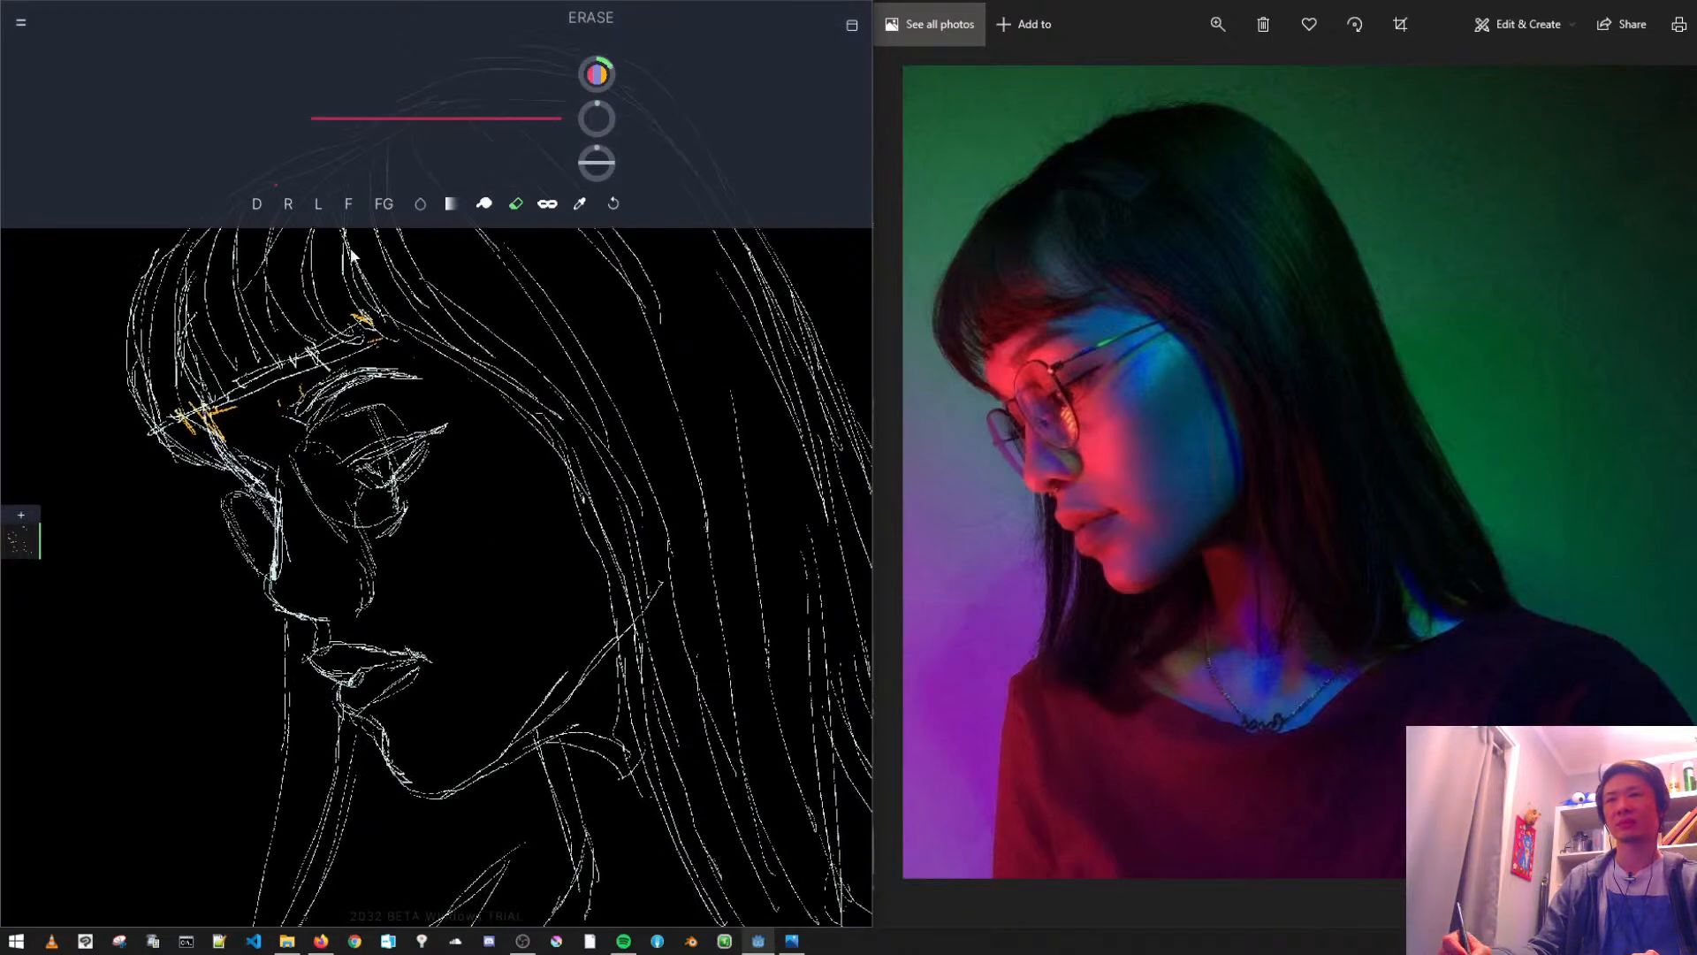
- Draw the hair edge between the fringe corner and the temple, and erase the guide line and most orange marks along the fringe
{"action": "left_click", "coordinate": [256, 206]}
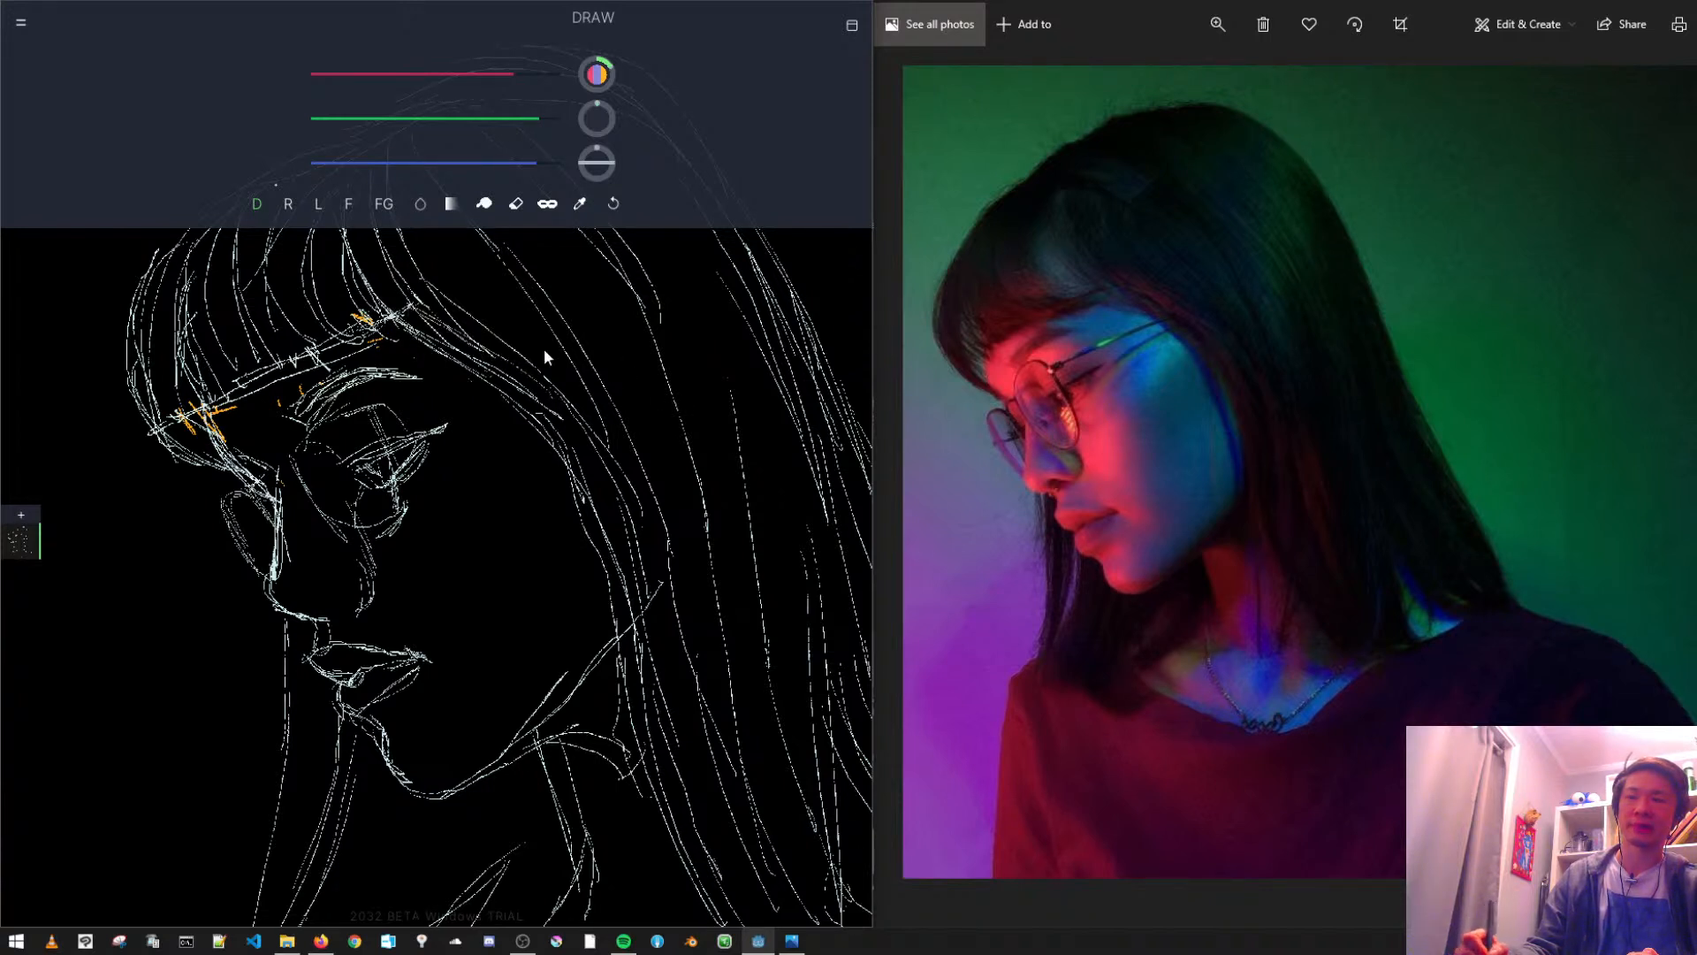
{"action": "left_click_drag", "start_coordinate": [412, 307], "coordinate": [459, 371]}
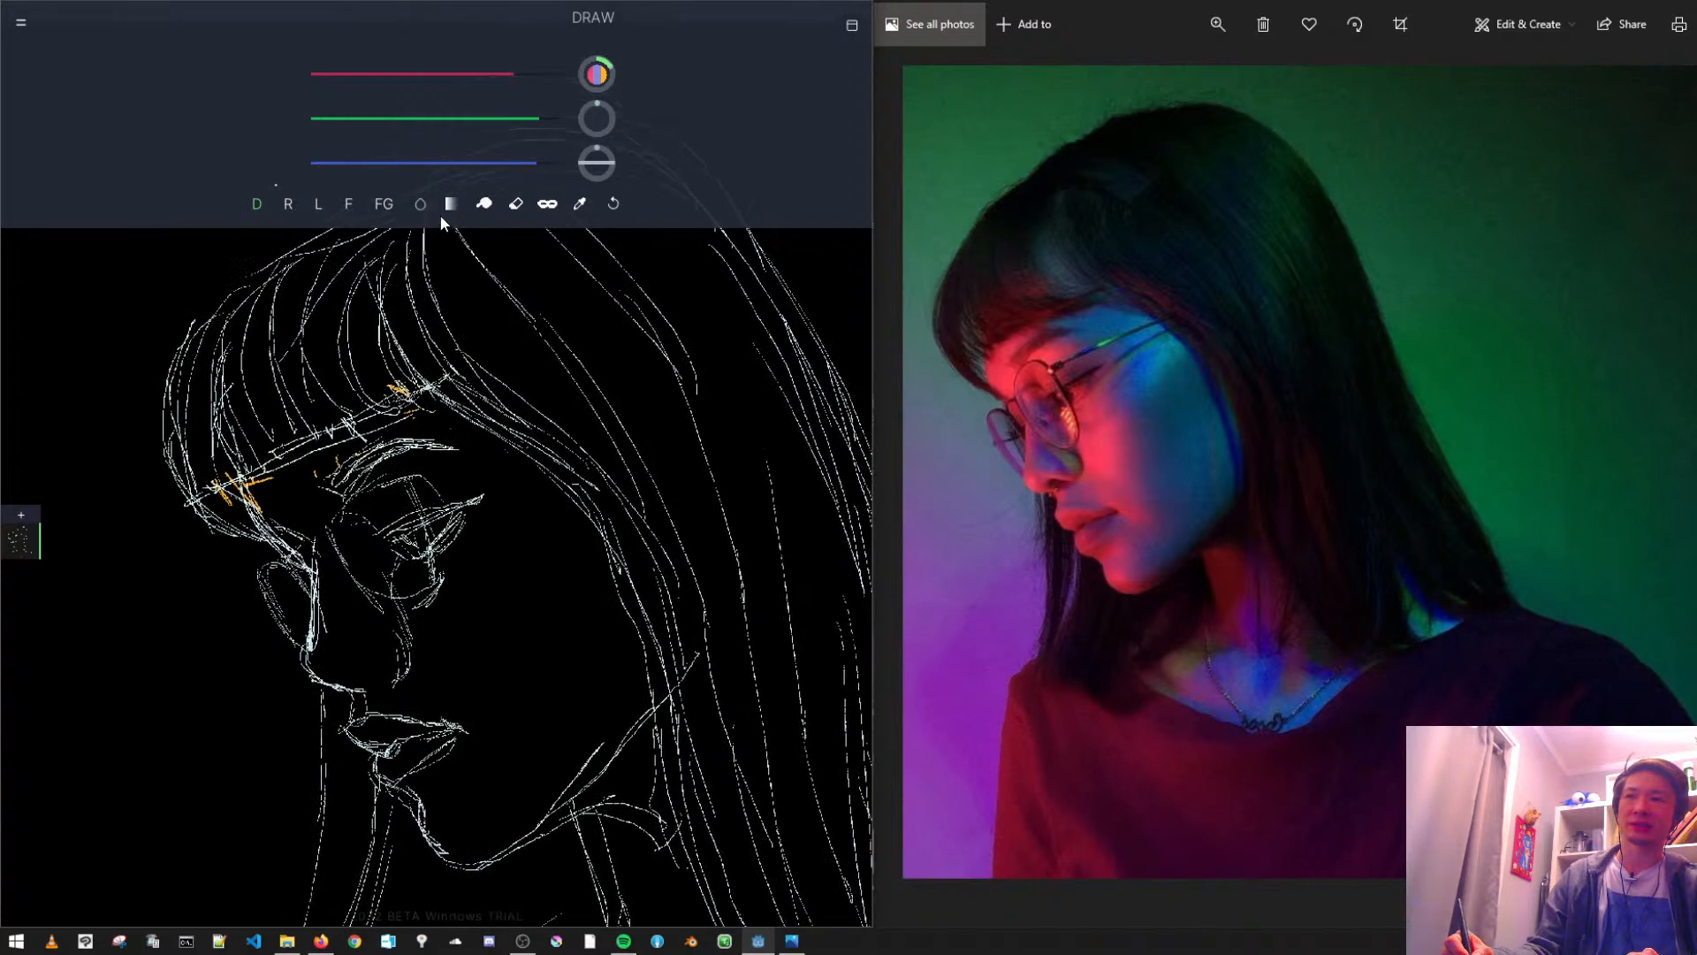
{"action": "left_click", "coordinate": [516, 204]}
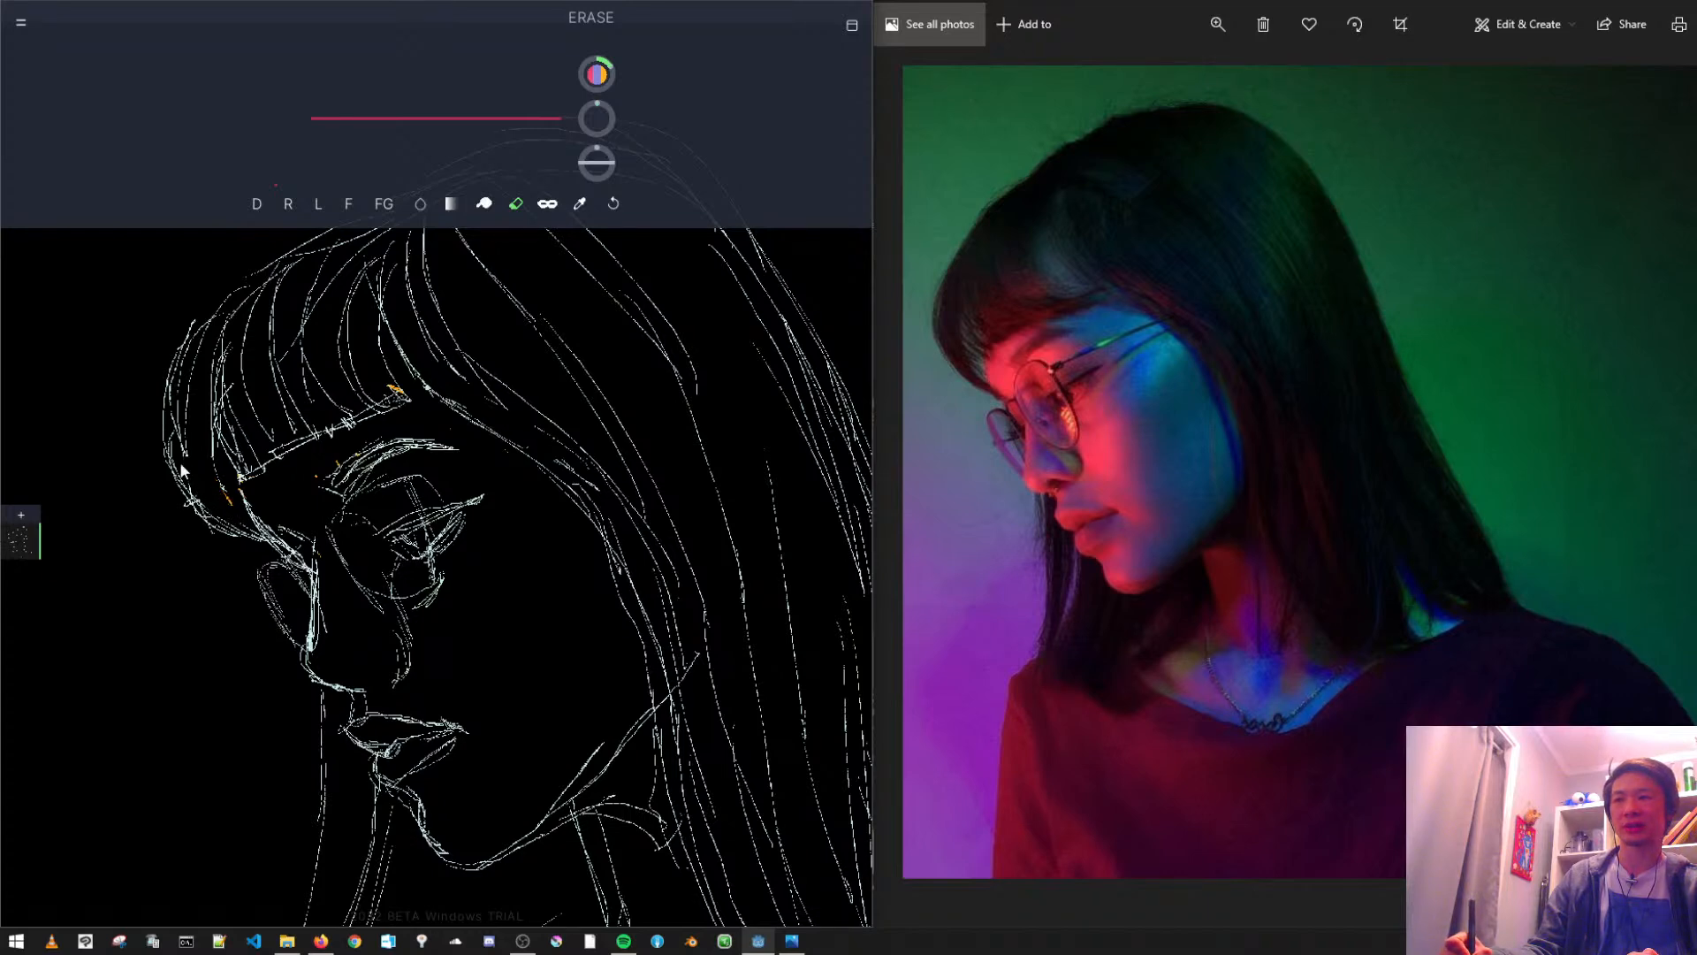
{"action": "mouse_move", "coordinate": [570, 440]}
{"action": "left_mouse_down"}
{"action": "mouse_move", "coordinate": [531, 494]}
{"action": "mouse_move", "coordinate": [471, 467]}
{"action": "mouse_move", "coordinate": [525, 519]}
{"action": "left_mouse_up"}
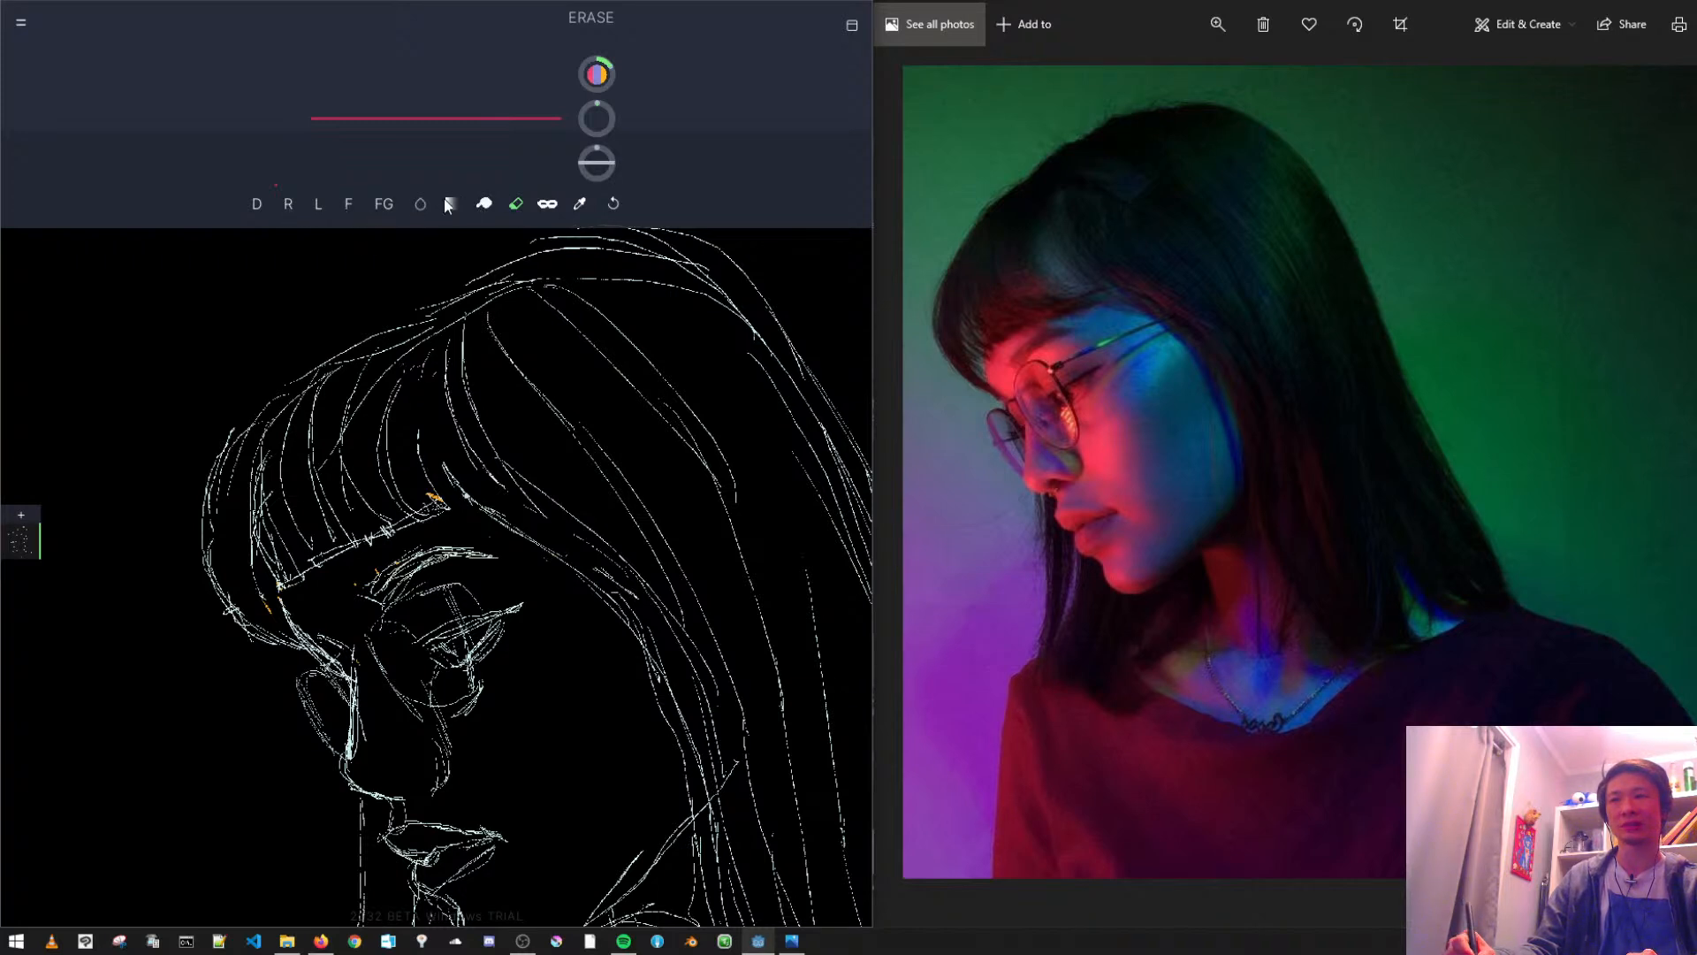
- Draw dense curved strands at the inner end of the fringe, near the temple
{"action": "left_click", "coordinate": [257, 204]}
{"action": "left_click_drag", "start_coordinate": [419, 448], "coordinate": [429, 358]}
{"action": "left_click_drag", "start_coordinate": [440, 458], "coordinate": [454, 483]}
{"action": "mouse_move", "coordinate": [435, 368]}
{"action": "left_mouse_down"}
{"action": "mouse_move", "coordinate": [456, 484]}
{"action": "mouse_move", "coordinate": [434, 364]}
{"action": "left_mouse_up"}
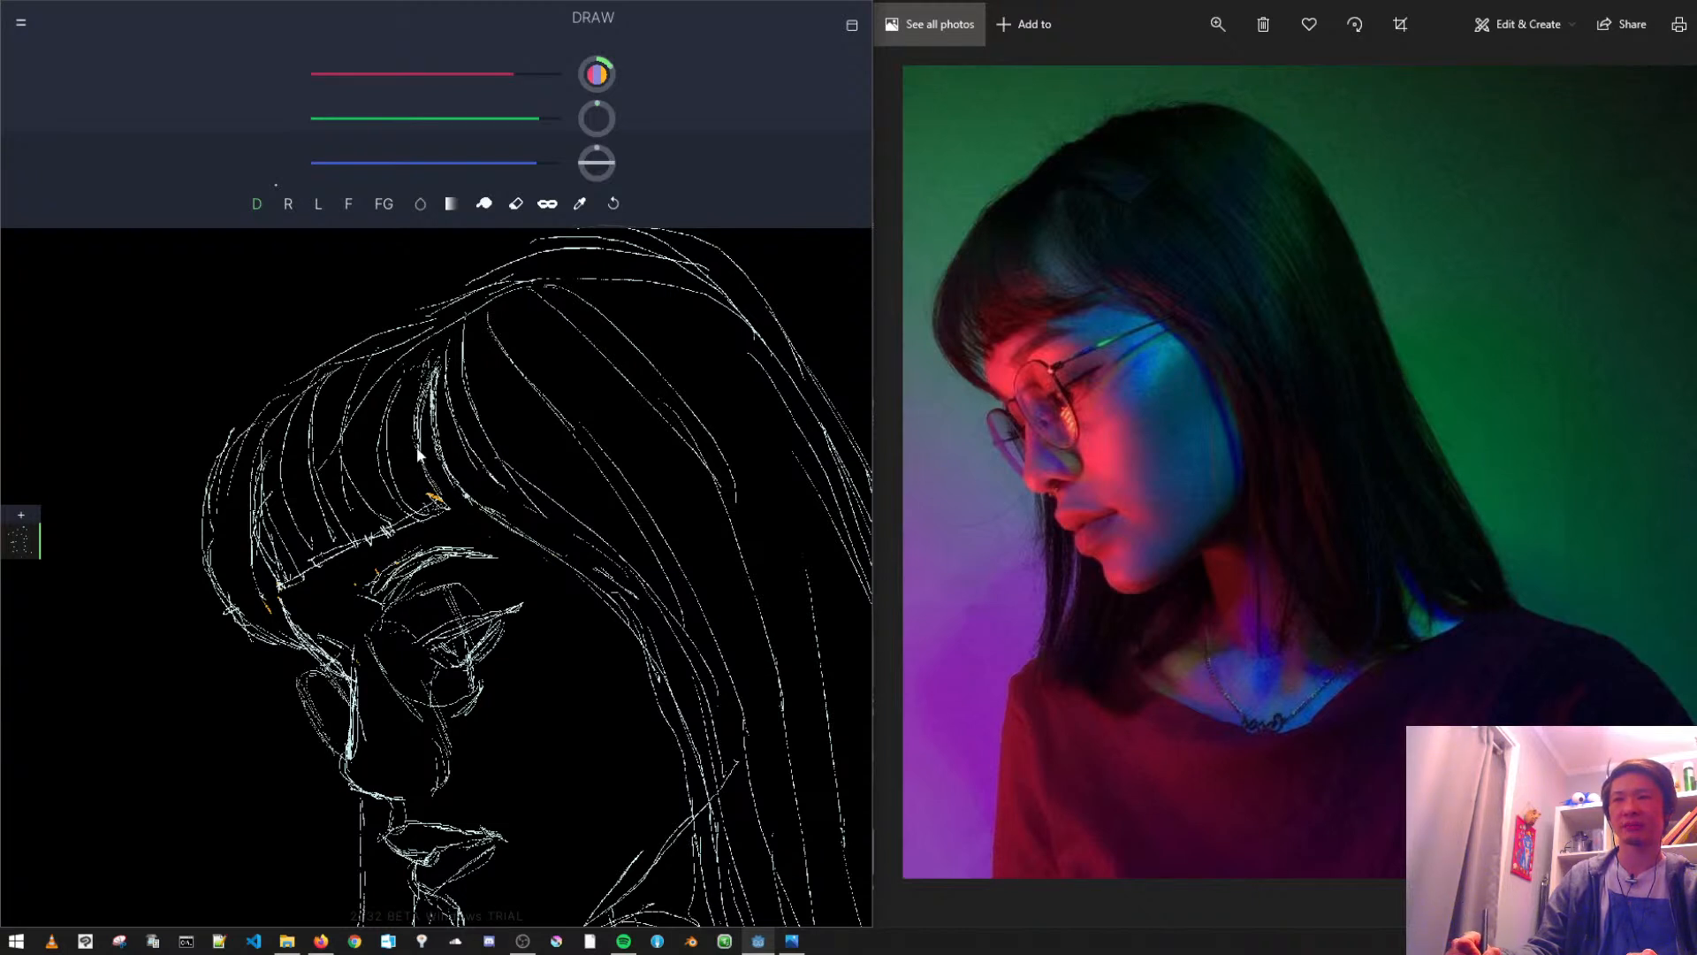
{"action": "left_click_drag", "start_coordinate": [461, 554], "coordinate": [487, 417]}
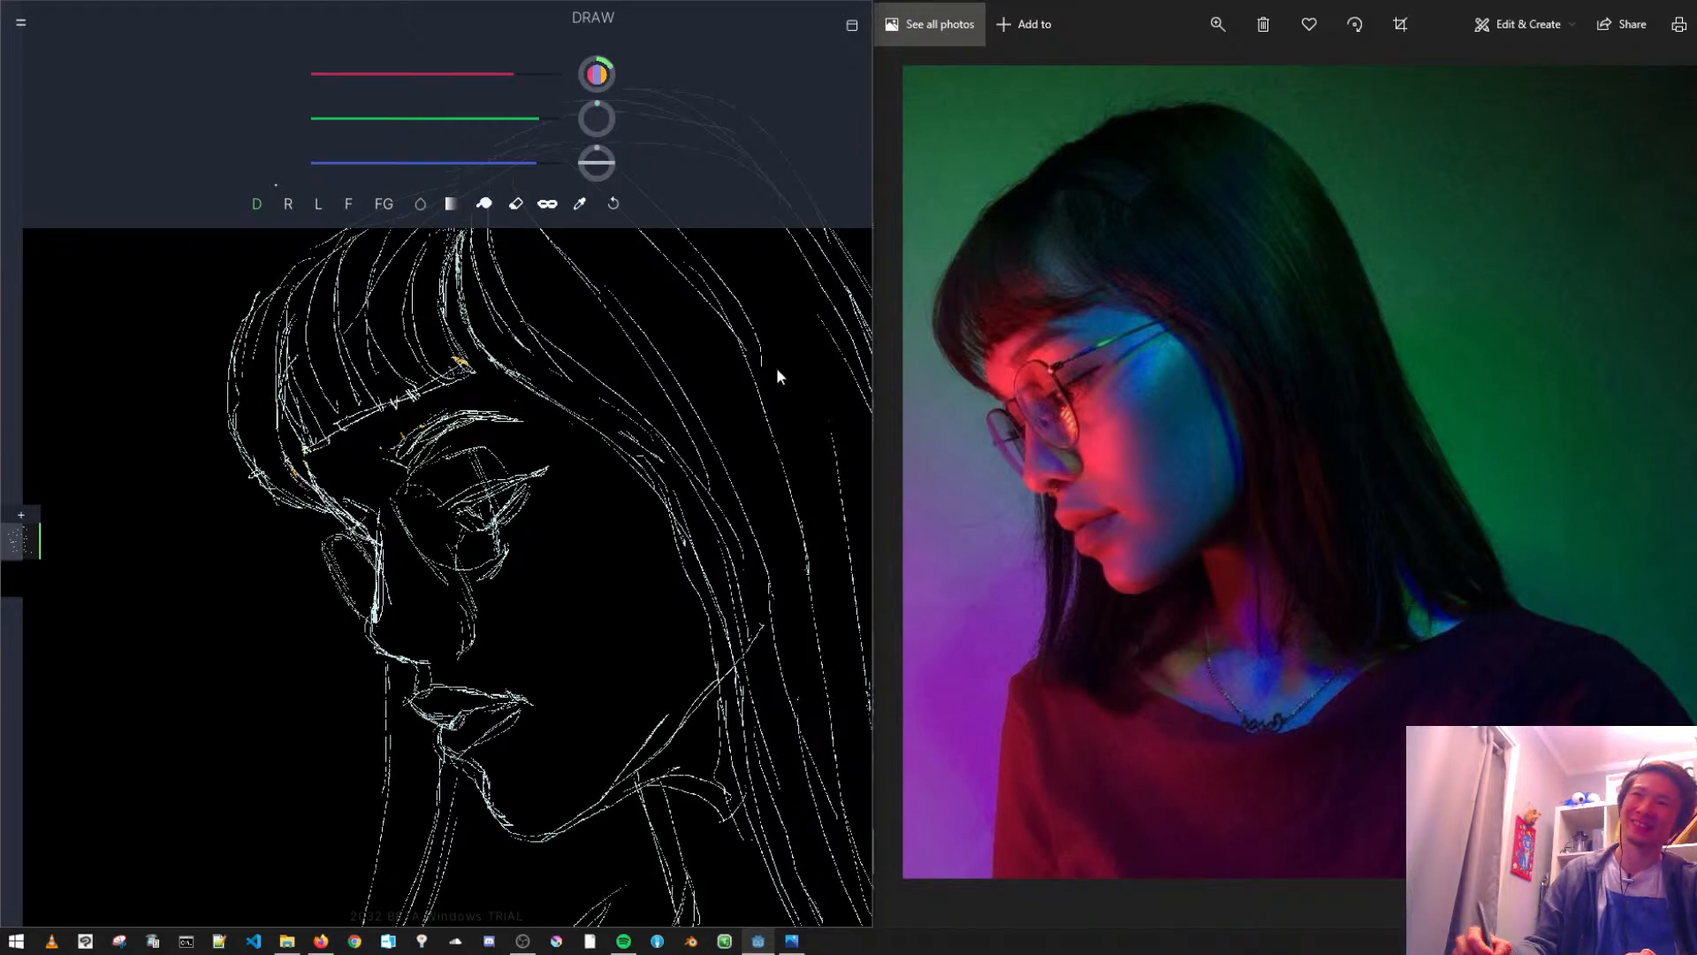
{"action": "left_click_drag", "start_coordinate": [534, 361], "coordinate": [573, 451]}
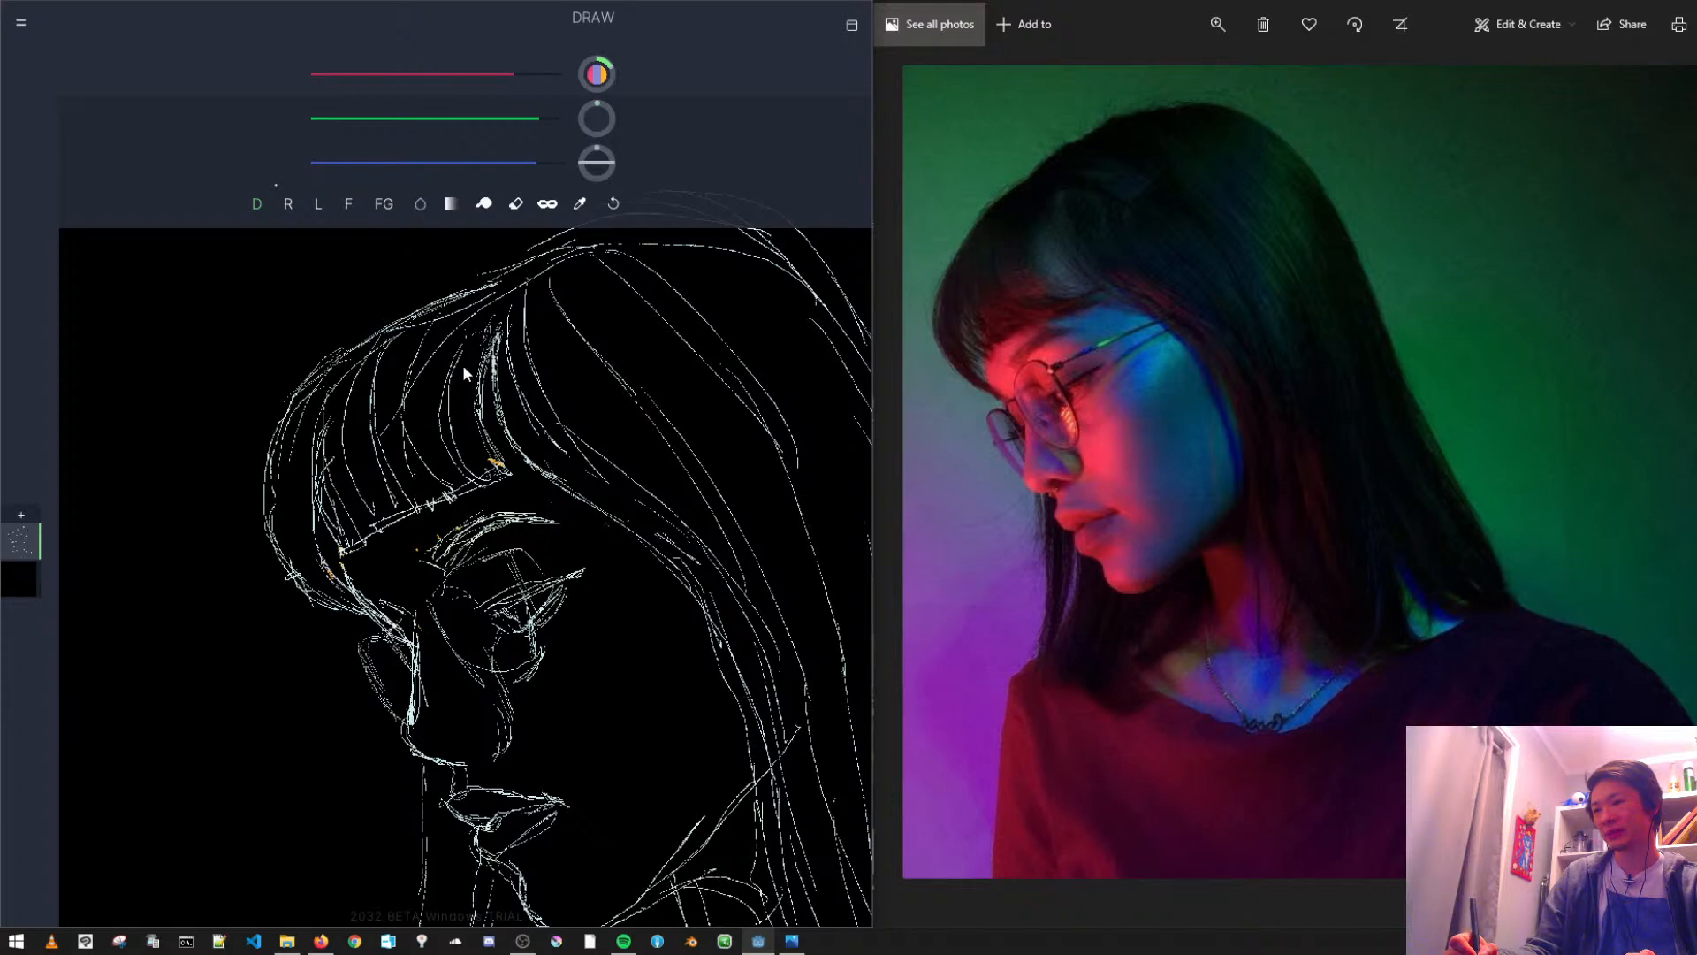
- Redraw the head outline higher, from the front of the fringe up to the crown
{"action": "scroll", "coordinate": [573, 507], "scroll_direction": "down", "scroll_amount": 3}
{"action": "left_click_drag", "start_coordinate": [554, 506], "coordinate": [527, 482]}
{"action": "left_click_drag", "start_coordinate": [476, 341], "coordinate": [467, 408]}
{"action": "scroll", "coordinate": [507, 436], "scroll_direction": "down", "scroll_amount": 2}
{"action": "scroll", "coordinate": [508, 437], "scroll_direction": "down", "scroll_amount": 1}
{"action": "scroll", "coordinate": [513, 469], "scroll_direction": "up", "scroll_amount": 3}
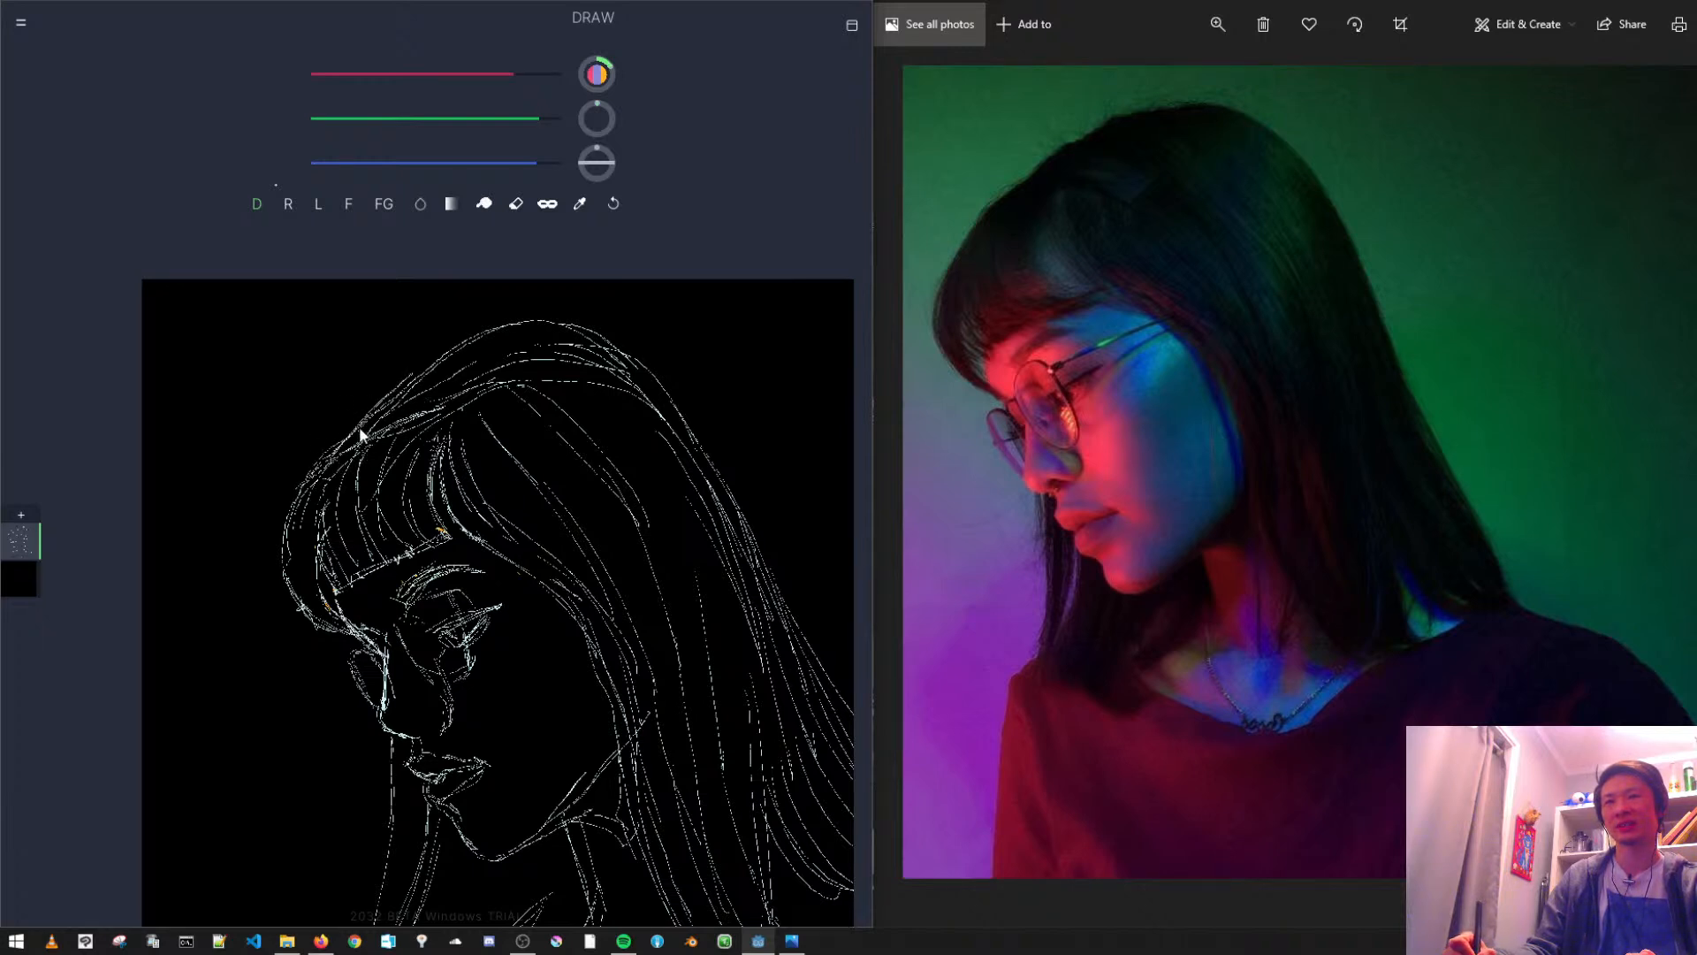
- Erase the old inner crown lines and the upper parts of the fringe strands, keeping the outer head contour
{"action": "left_click", "coordinate": [516, 203]}
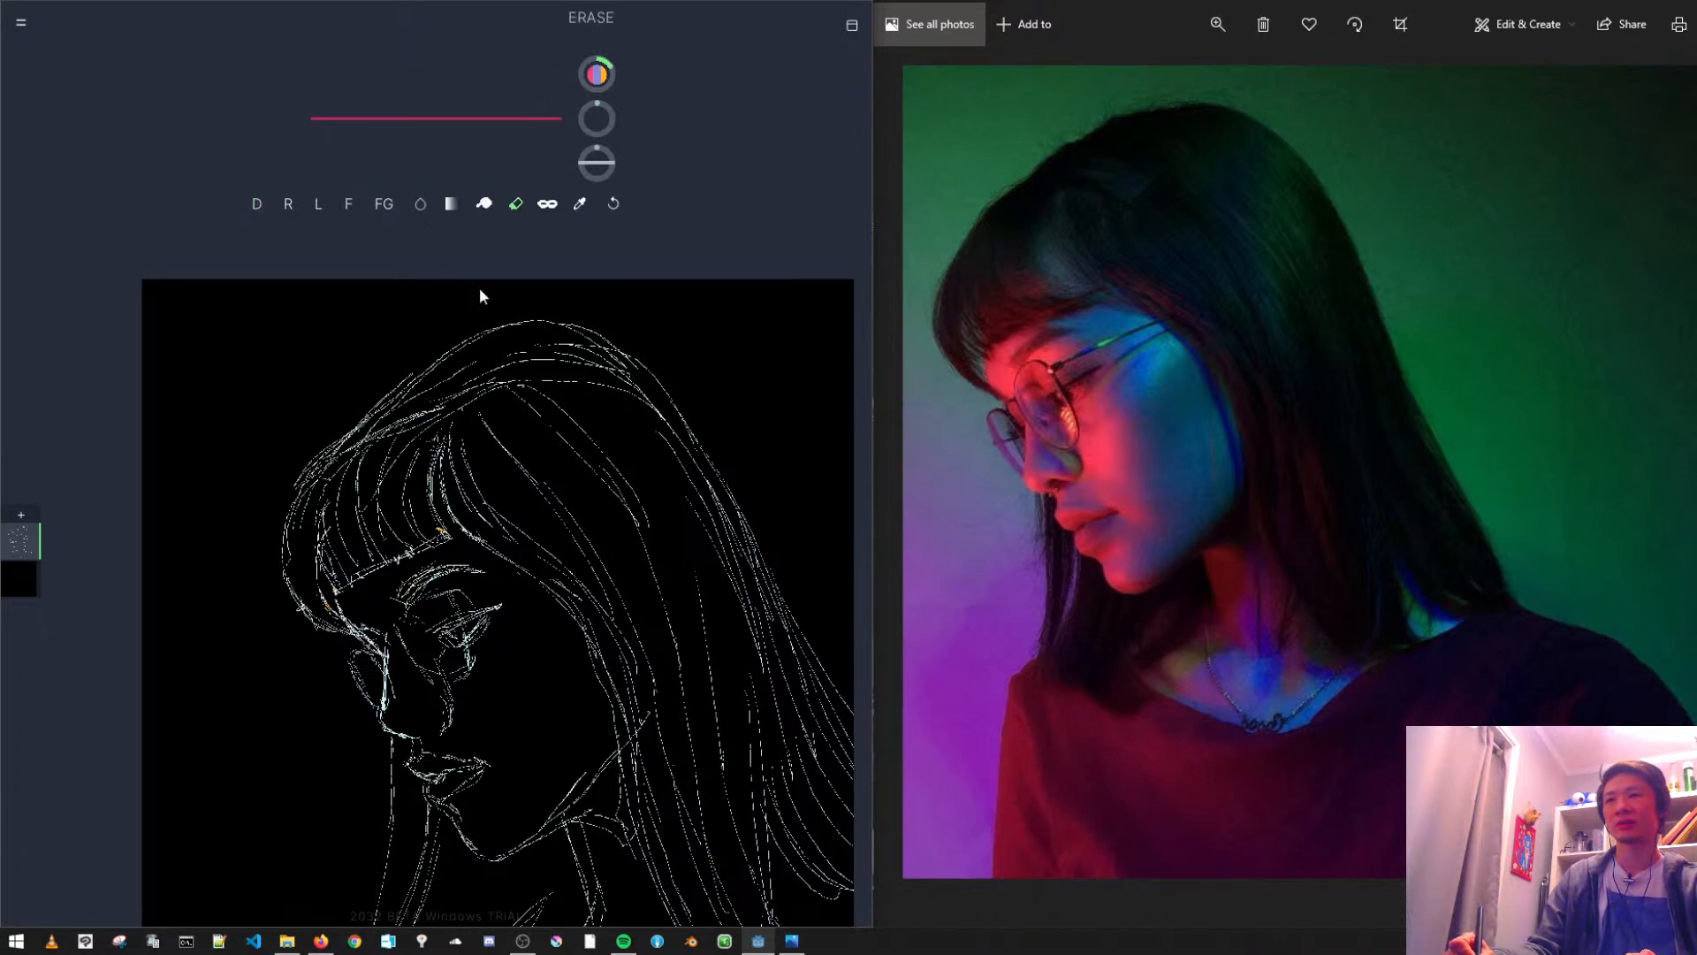
{"action": "left_click_drag", "start_coordinate": [545, 346], "coordinate": [624, 385]}
{"action": "left_click_drag", "start_coordinate": [323, 478], "coordinate": [385, 430]}
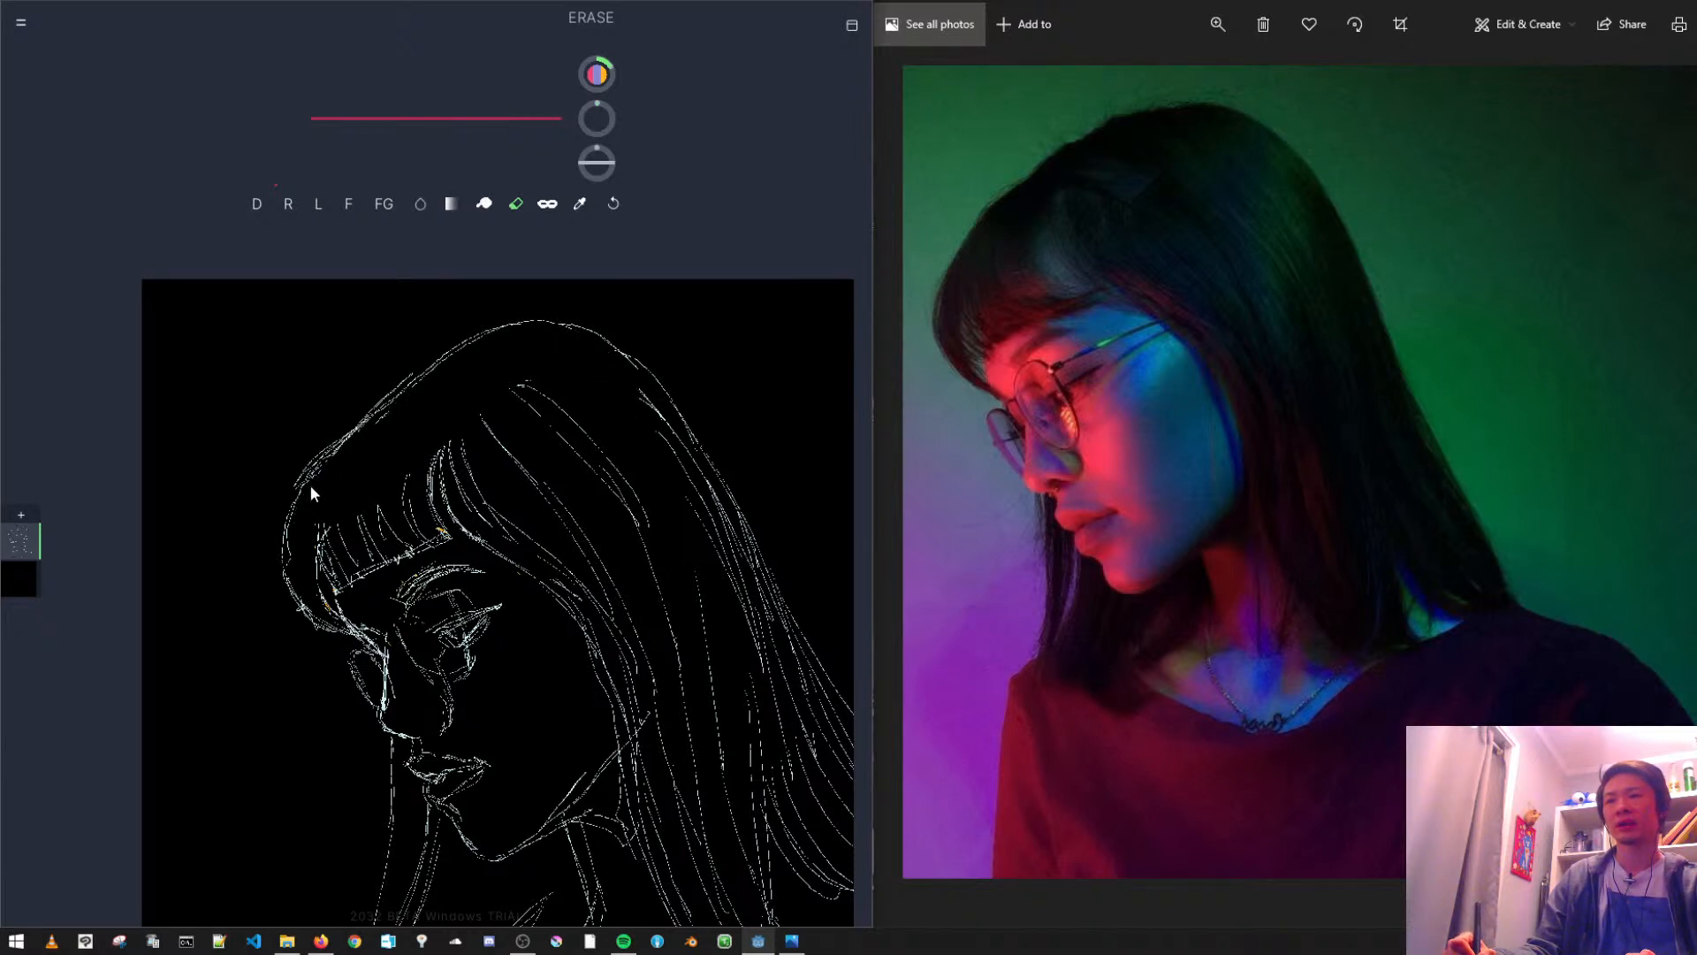
{"action": "mouse_move", "coordinate": [431, 559]}
{"action": "left_mouse_down"}
{"action": "mouse_move", "coordinate": [378, 507]}
{"action": "mouse_move", "coordinate": [376, 442]}
{"action": "mouse_move", "coordinate": [426, 493]}
{"action": "left_mouse_up"}
- Erase the lower lip and the front of the chin, and redraw their contours
{"action": "scroll", "coordinate": [395, 486], "scroll_direction": "up", "scroll_amount": 3}
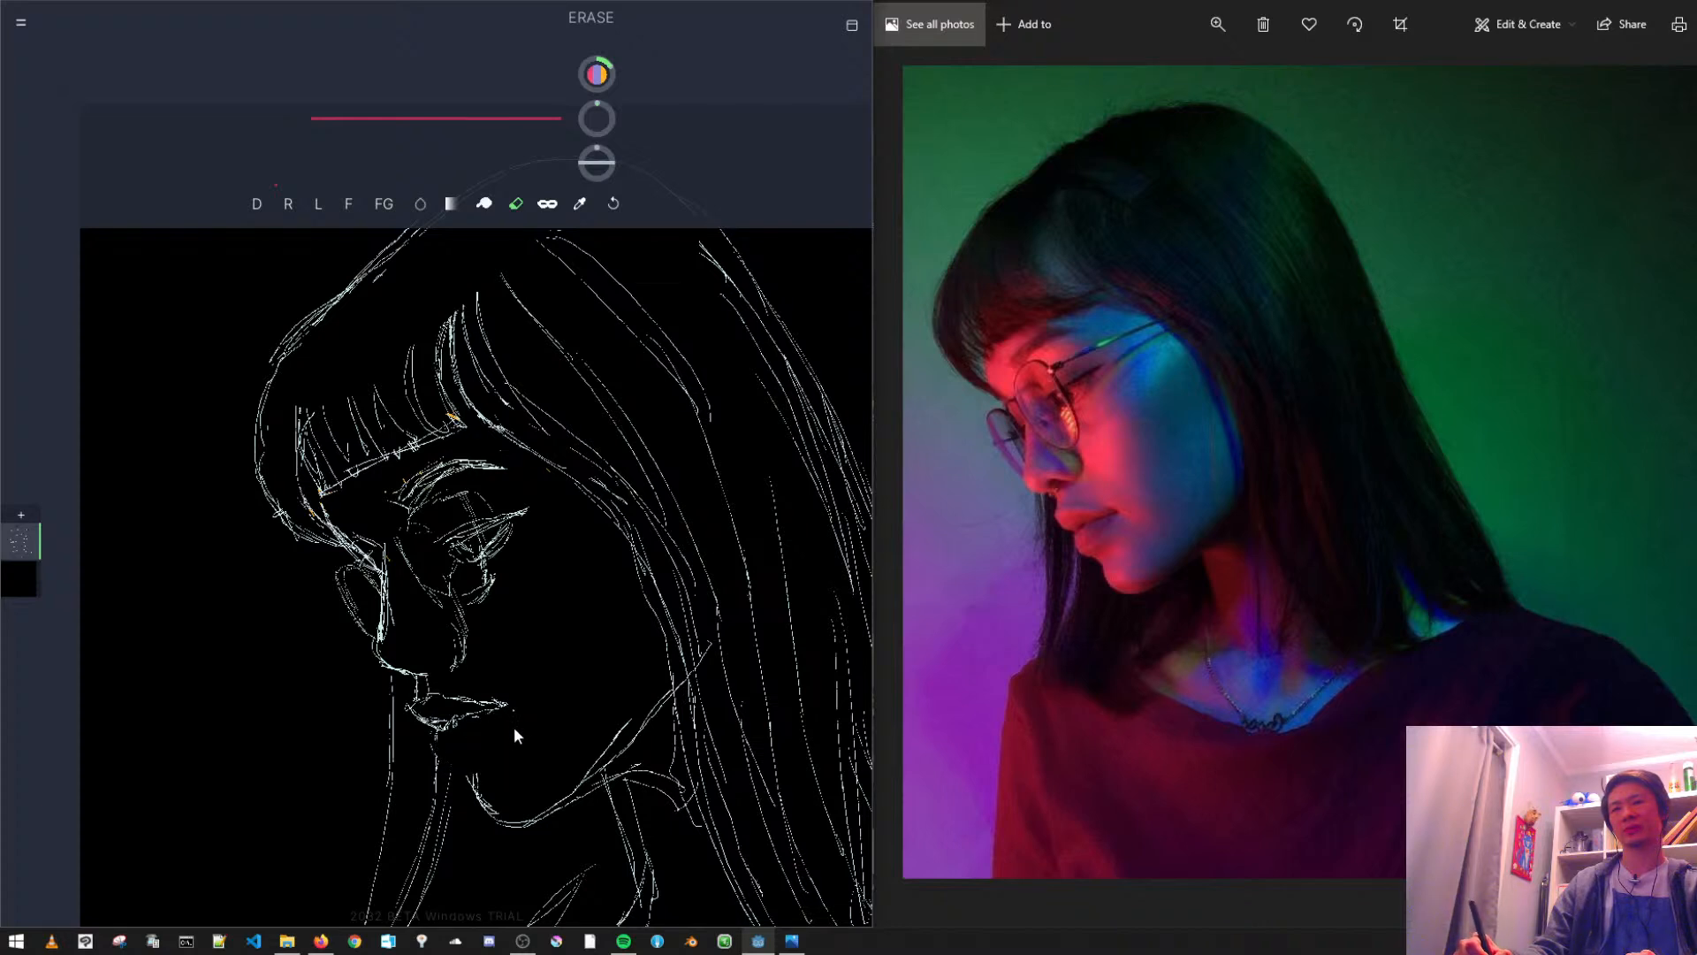
{"action": "left_click", "coordinate": [258, 204]}
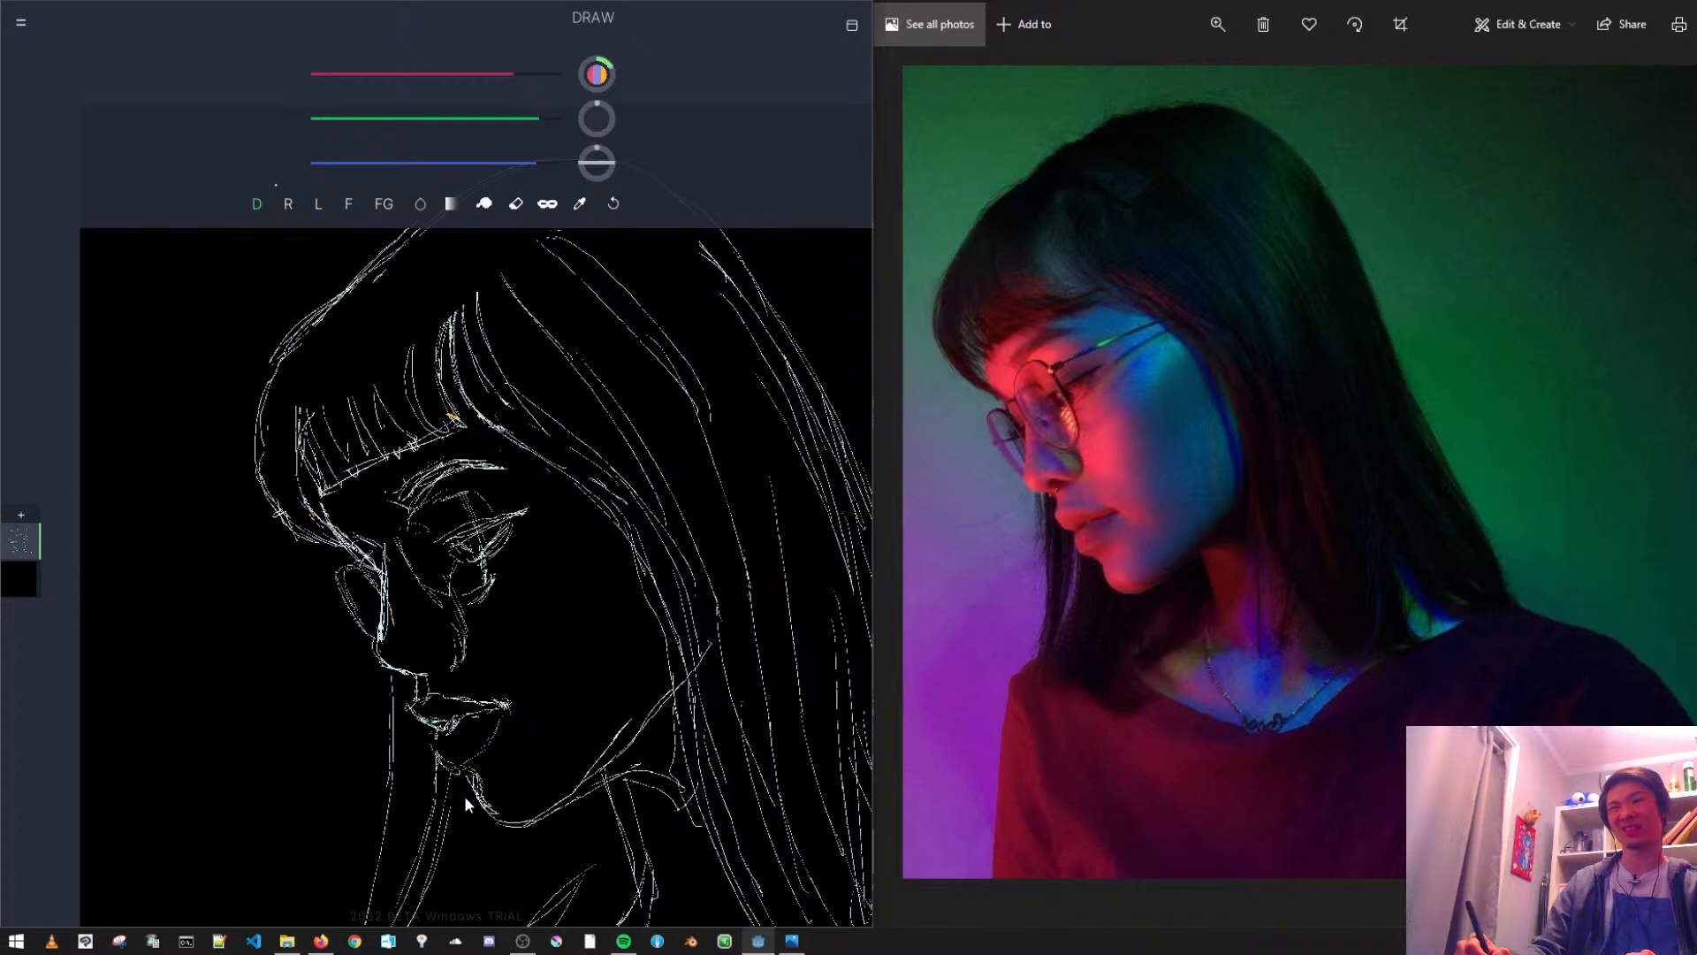
{"action": "left_click", "coordinate": [354, 208]}
{"action": "left_click_drag", "start_coordinate": [468, 778], "coordinate": [482, 800]}
{"action": "left_click", "coordinate": [516, 204]}
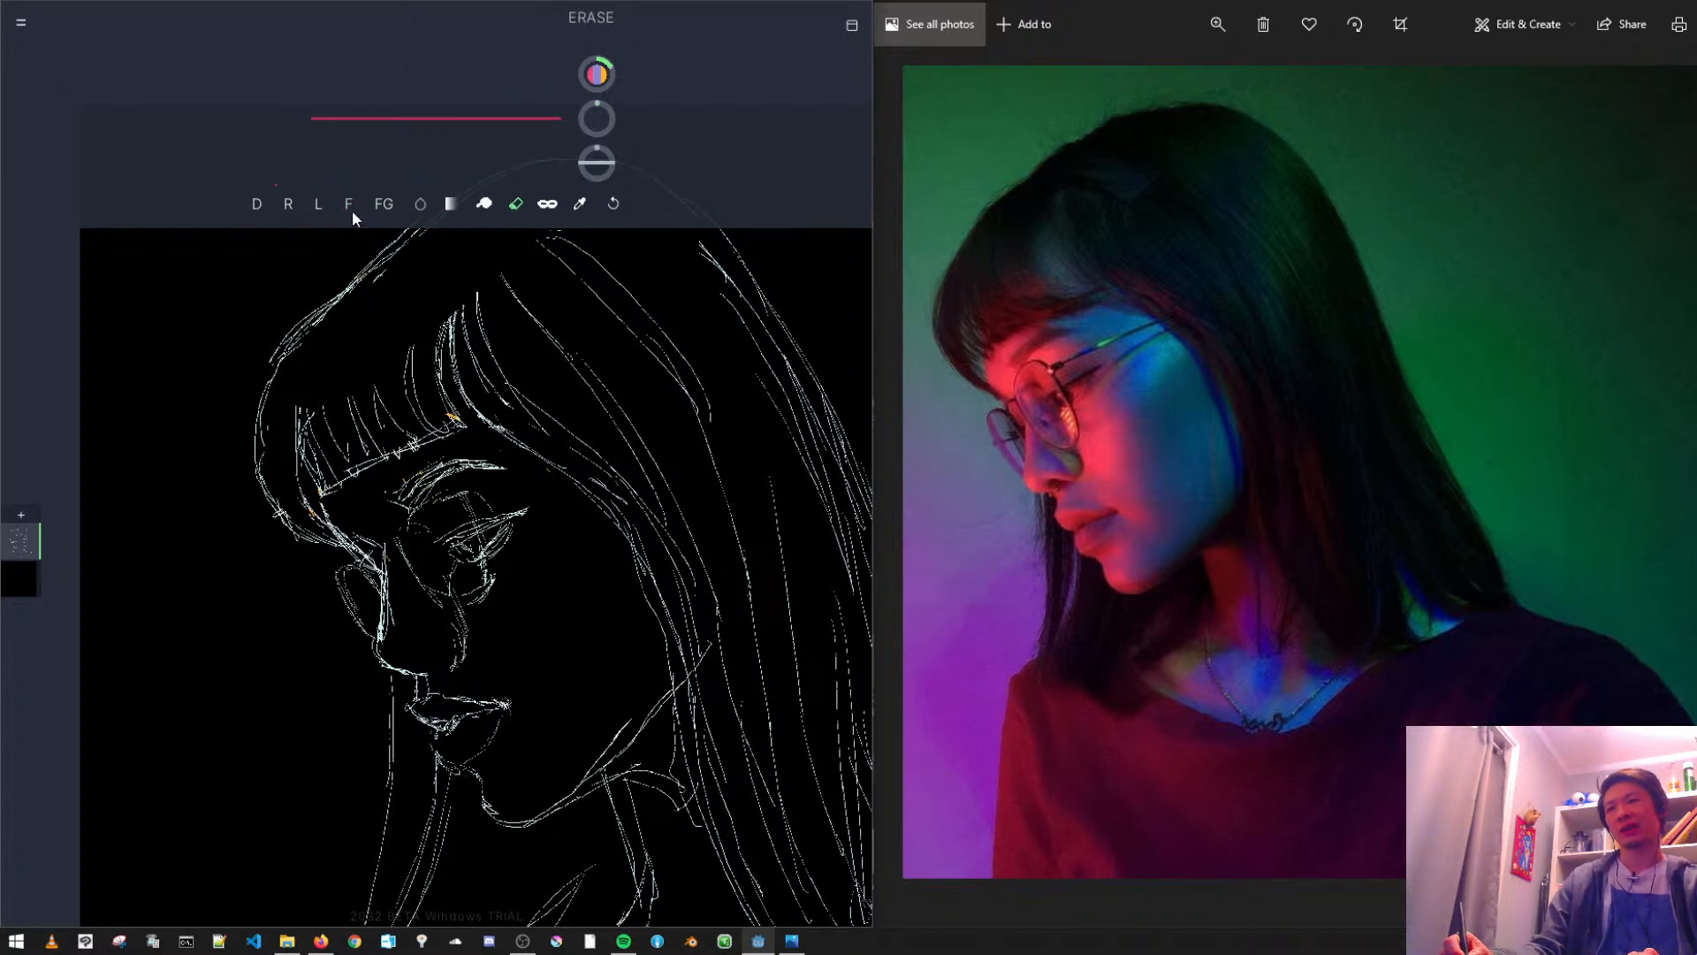
- Undo the last drawn stroke and redraw the small nostril on the underside of the nose
{"action": "left_click", "coordinate": [268, 202]}
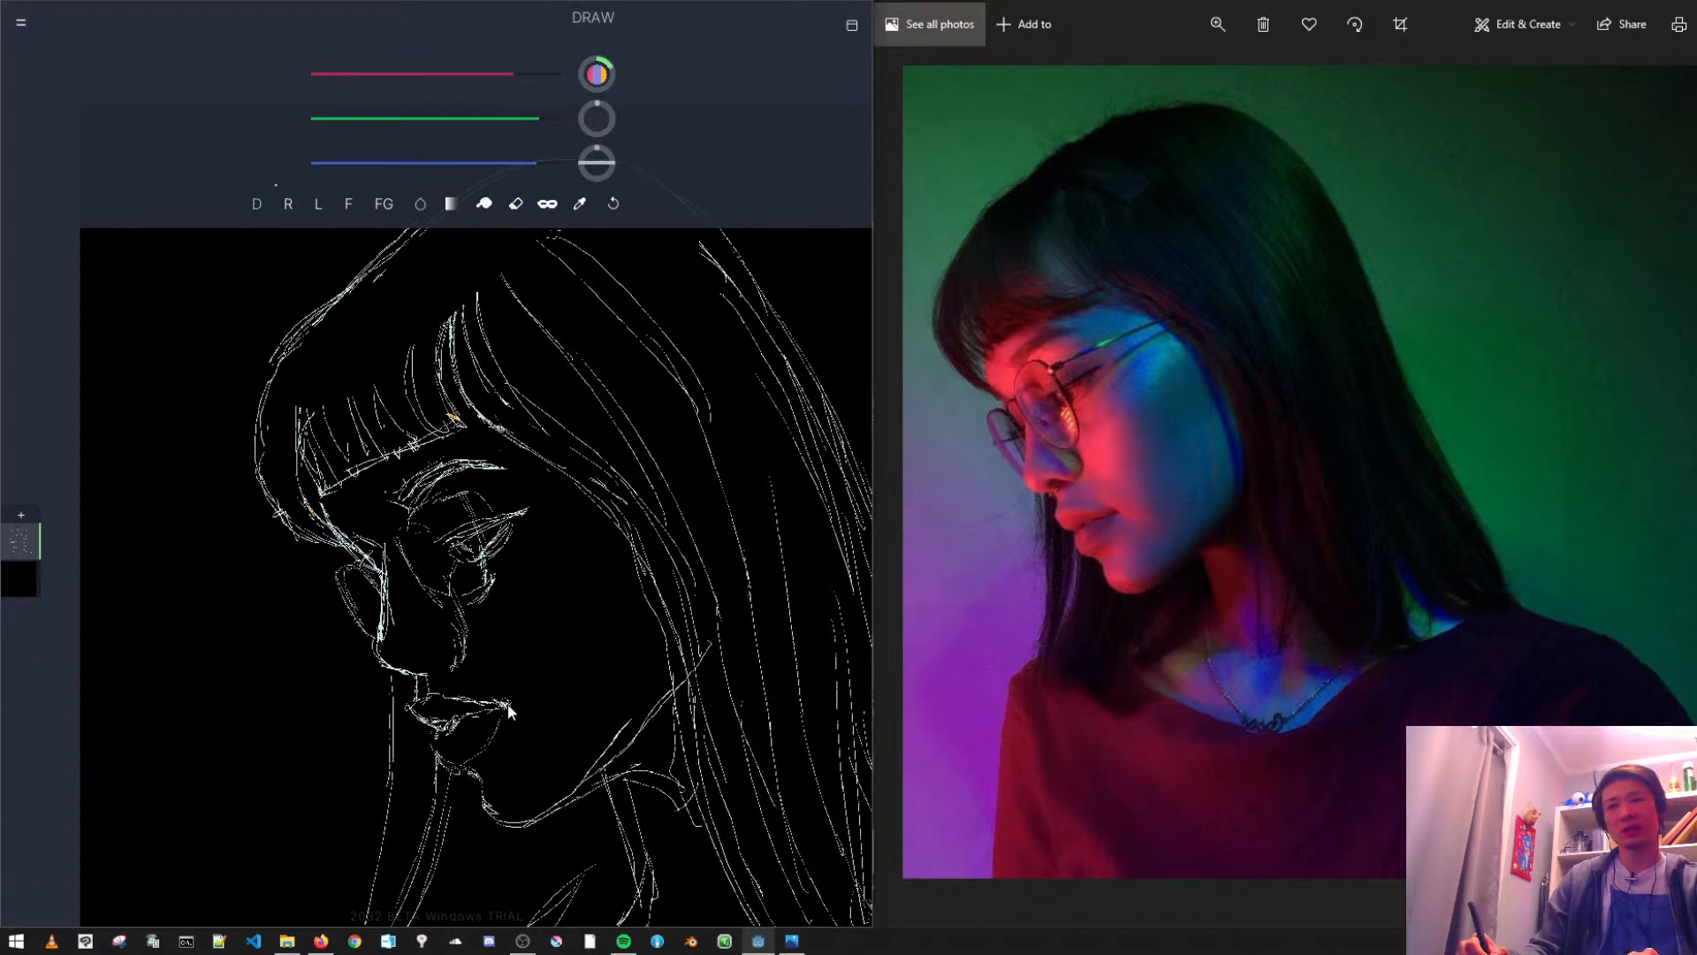
{"action": "key", "text": "ctrl+z"}
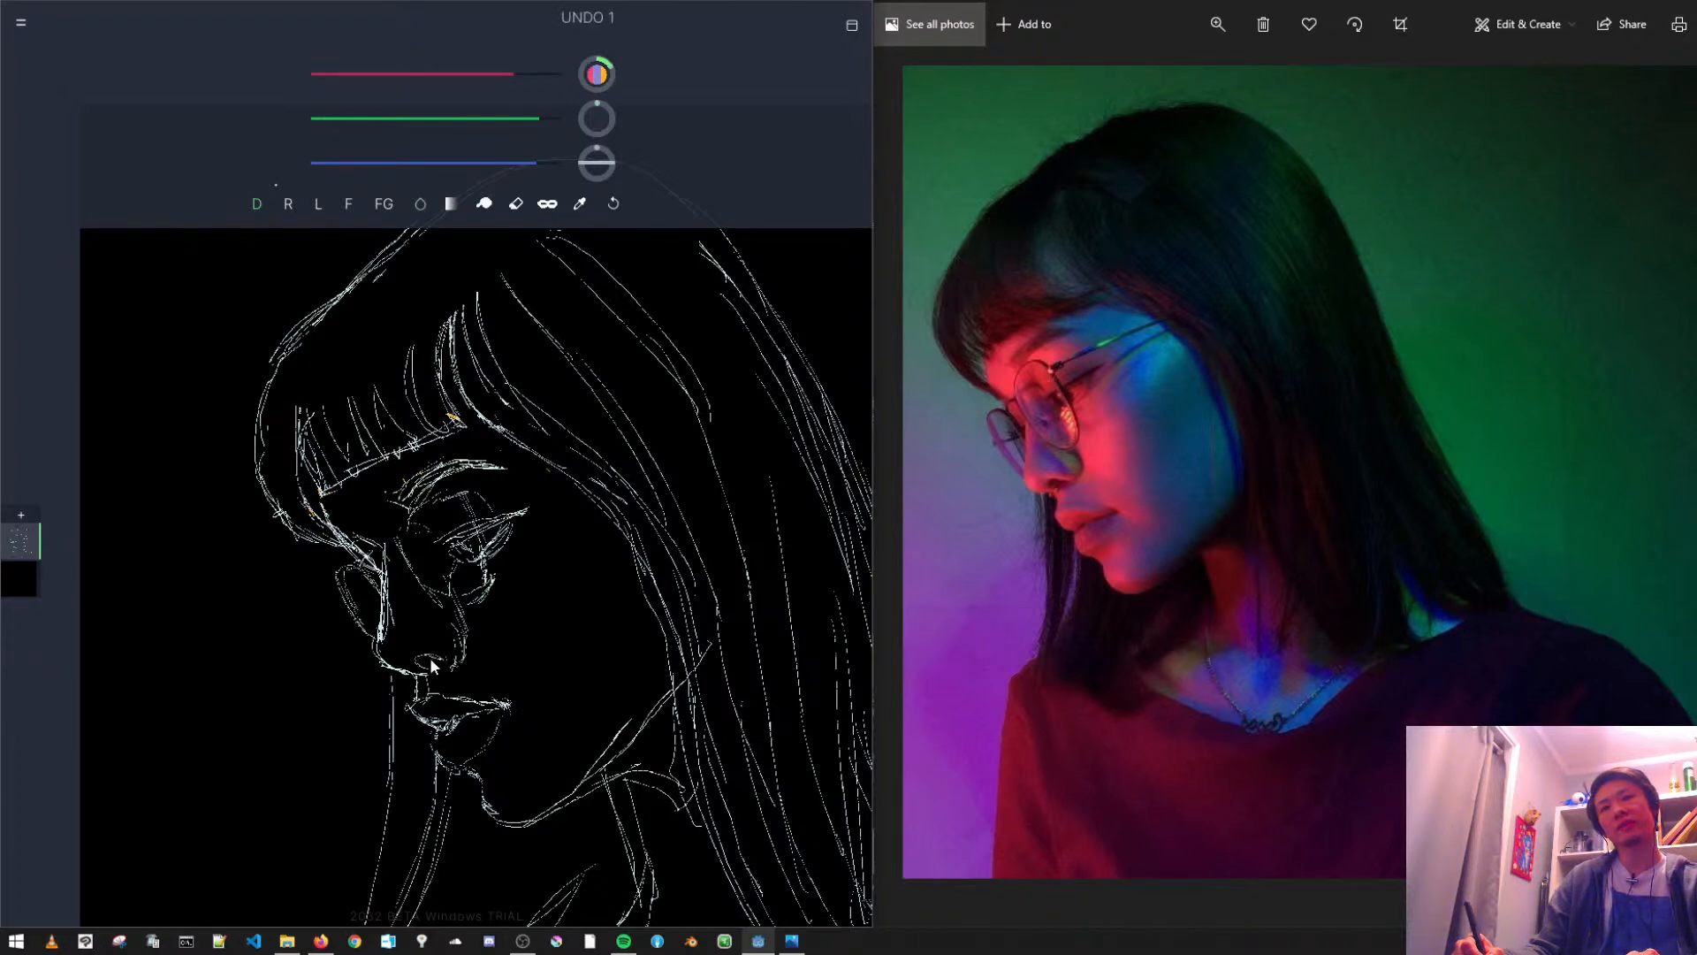
{"action": "left_click_drag", "start_coordinate": [431, 659], "coordinate": [418, 672]}
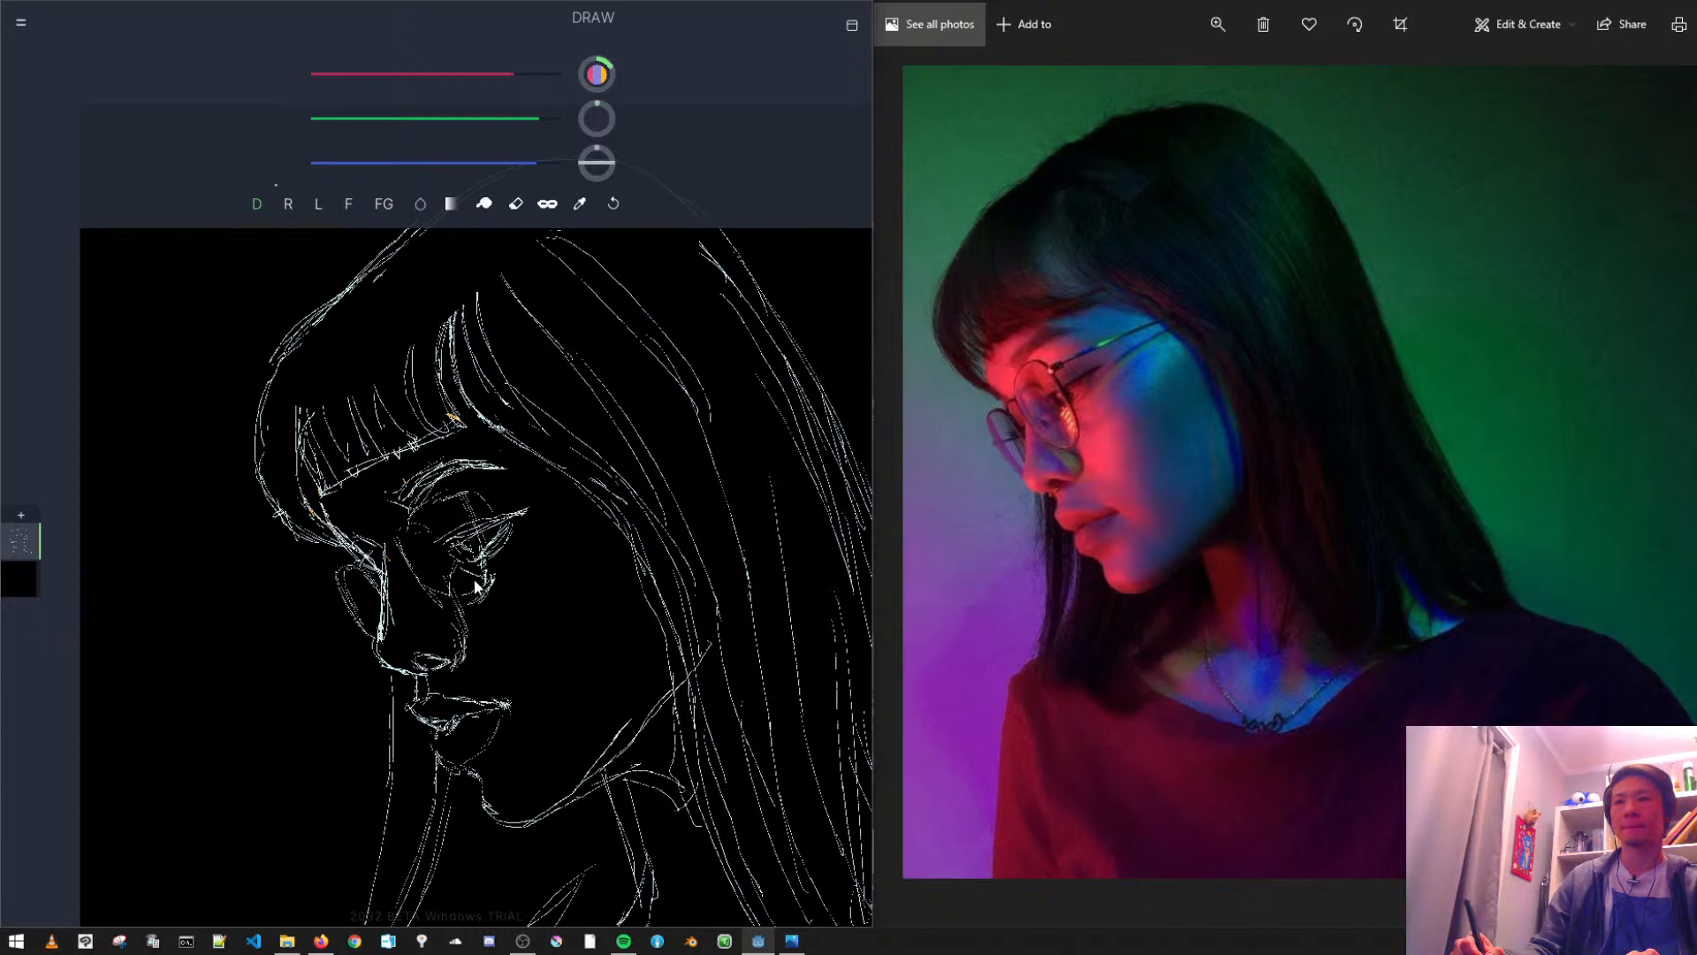
- Add a short mark on the cheek beside the near glasses lens, and erase the eye lines inside that lens
{"action": "mouse_move", "coordinate": [458, 566]}
{"action": "left_mouse_down"}
{"action": "mouse_move", "coordinate": [520, 590]}
{"action": "mouse_move", "coordinate": [501, 592]}
{"action": "left_mouse_up"}
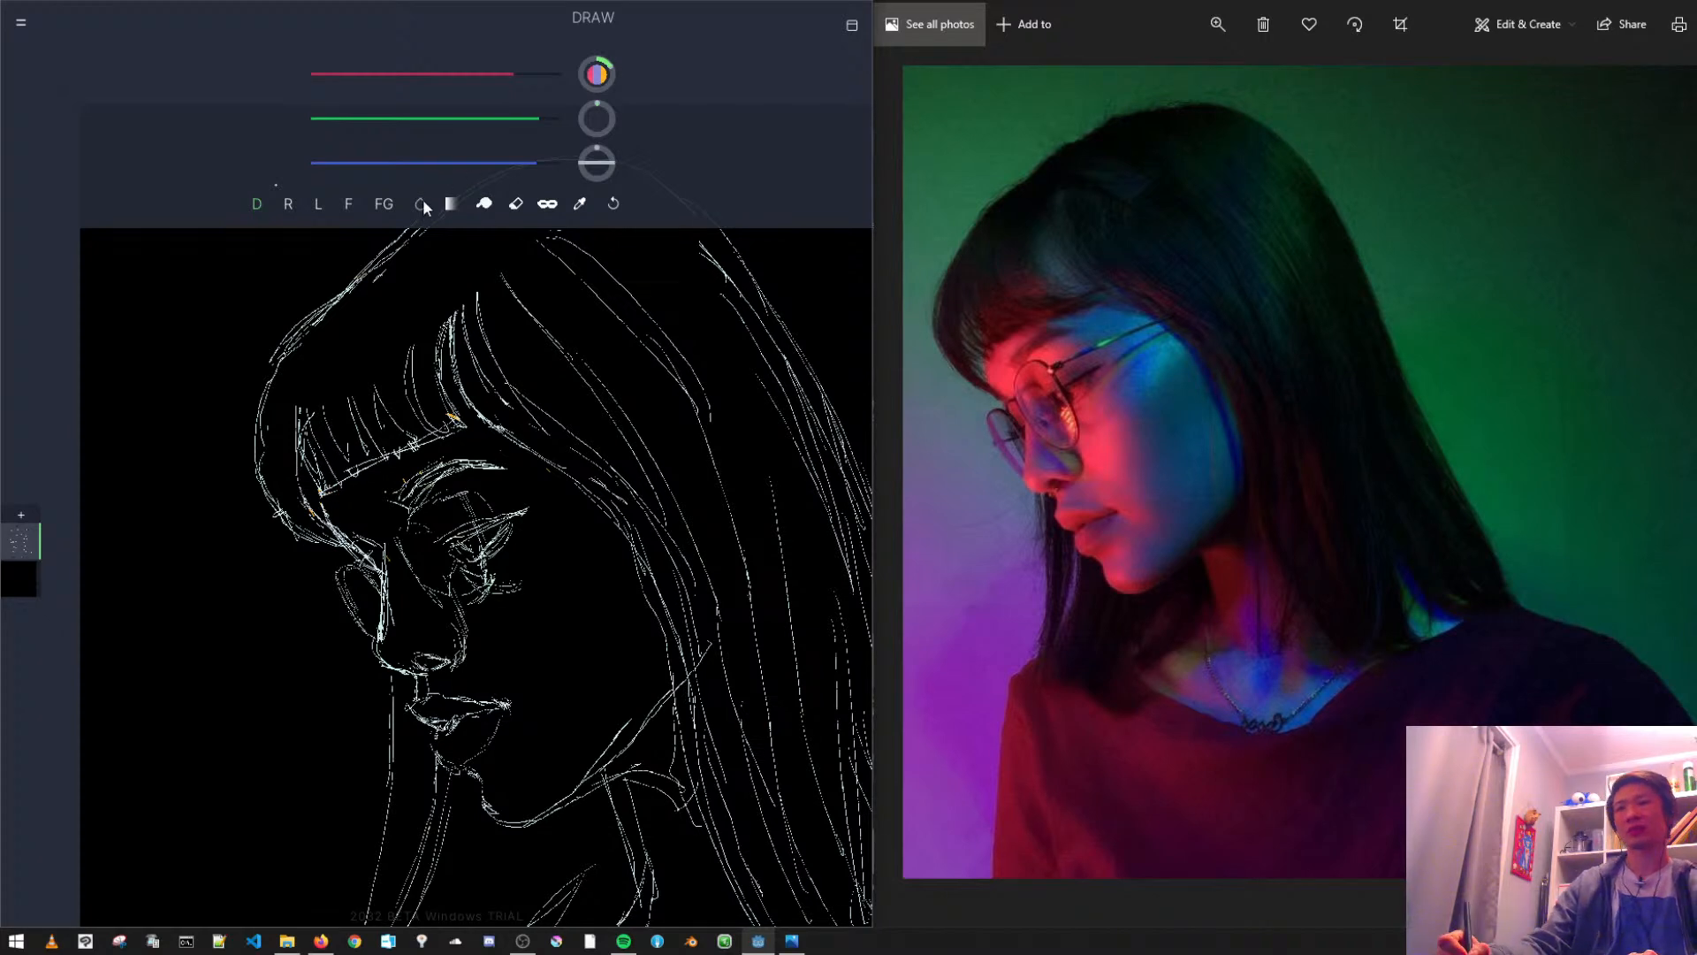
{"action": "left_click", "coordinate": [516, 205]}
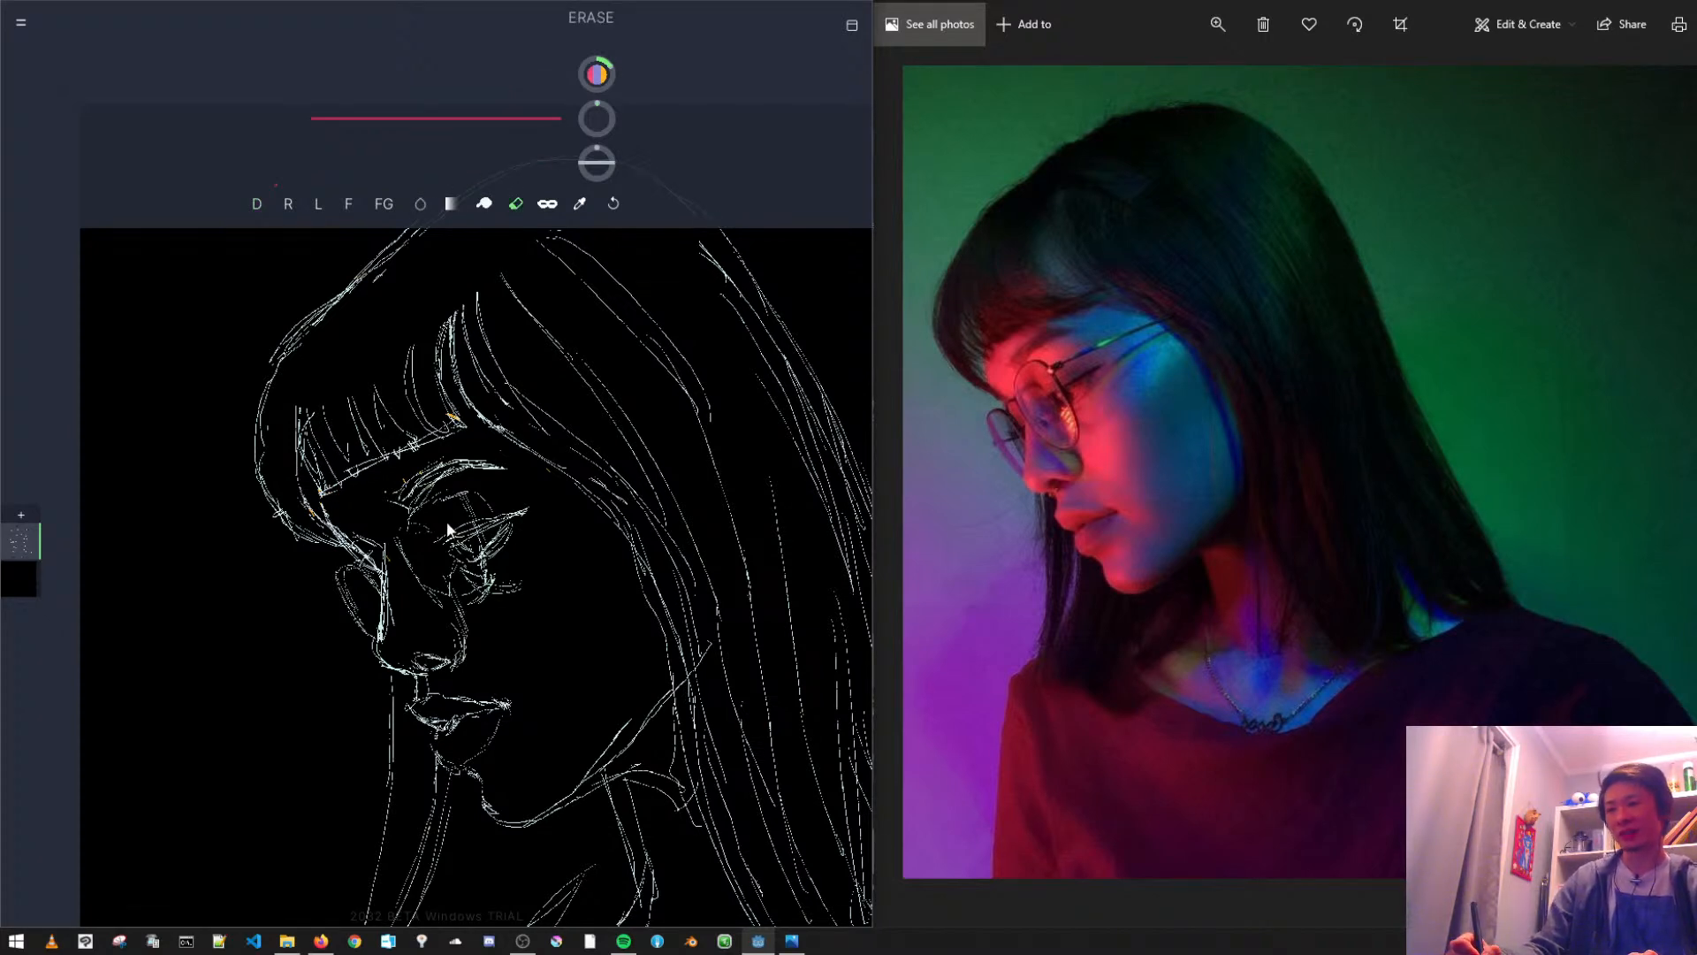
{"action": "mouse_move", "coordinate": [449, 555]}
{"action": "left_mouse_down"}
{"action": "mouse_move", "coordinate": [479, 569]}
{"action": "mouse_move", "coordinate": [486, 534]}
{"action": "left_mouse_up"}
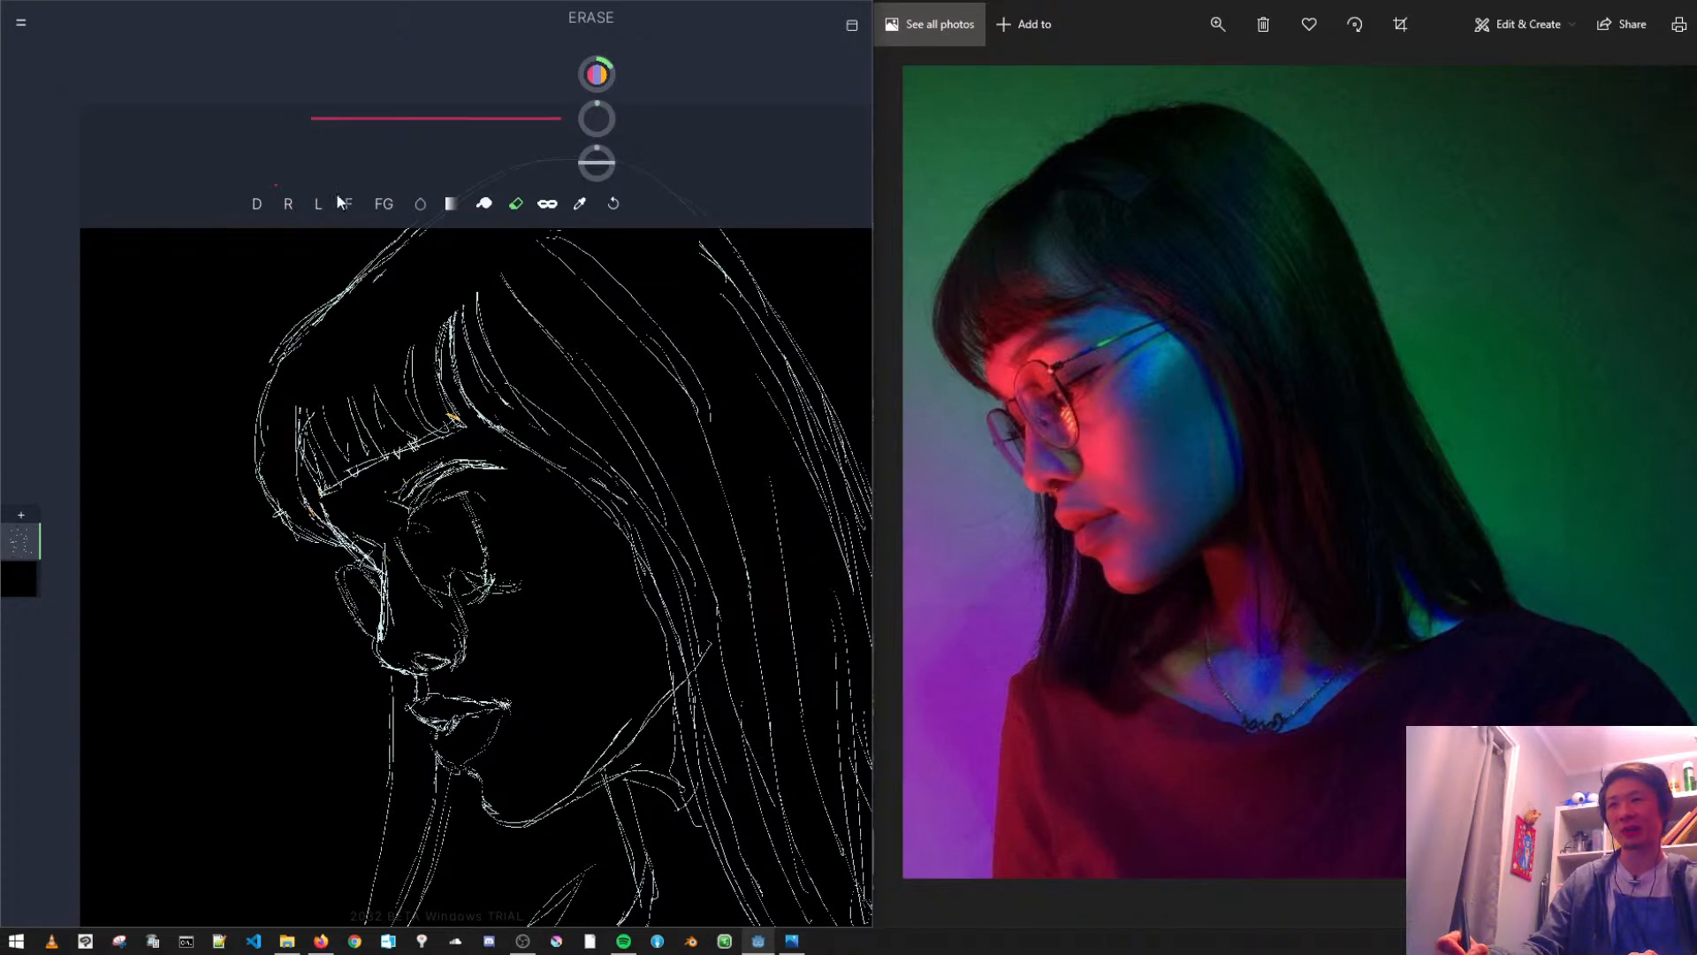
- Try a new slanted eyelid line inside the near glasses lens, and undo its strokes
{"action": "left_click", "coordinate": [256, 205]}
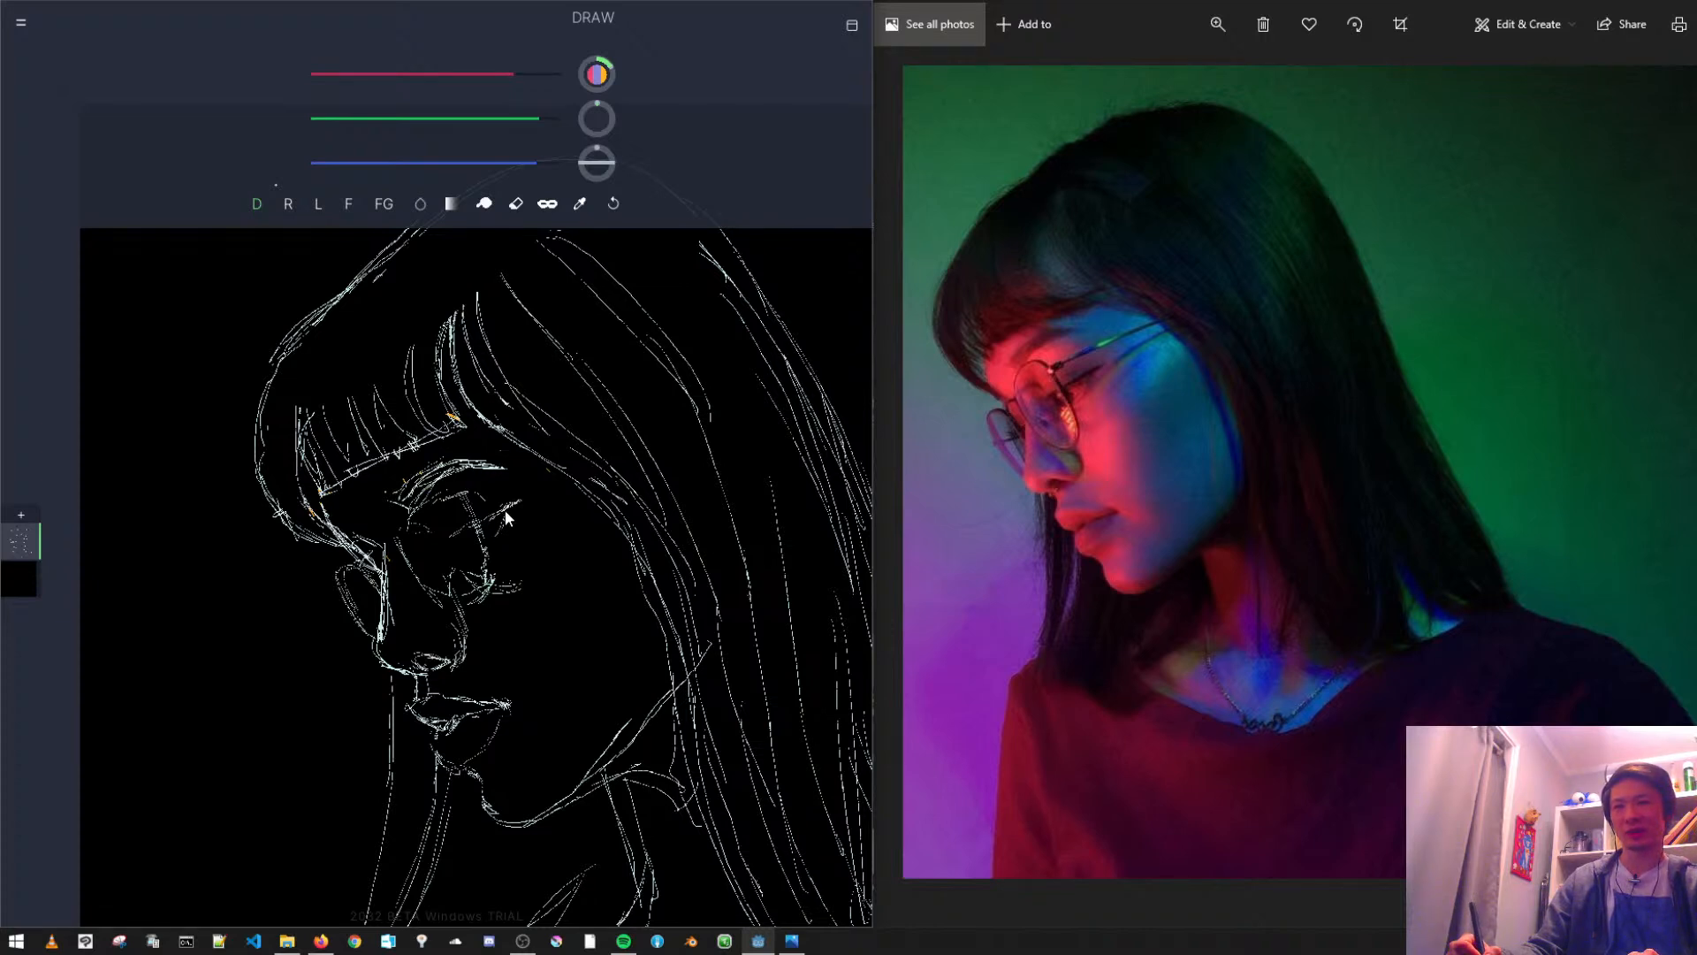
{"action": "key", "text": "ctrl+z"}
{"action": "key", "text": "ctrl+z"}
{"action": "key", "text": "ctrl+z"}
{"action": "key", "text": "ctrl+z"}
{"action": "key", "text": "ctrl+z"}
{"action": "key", "text": "ctrl+z"}
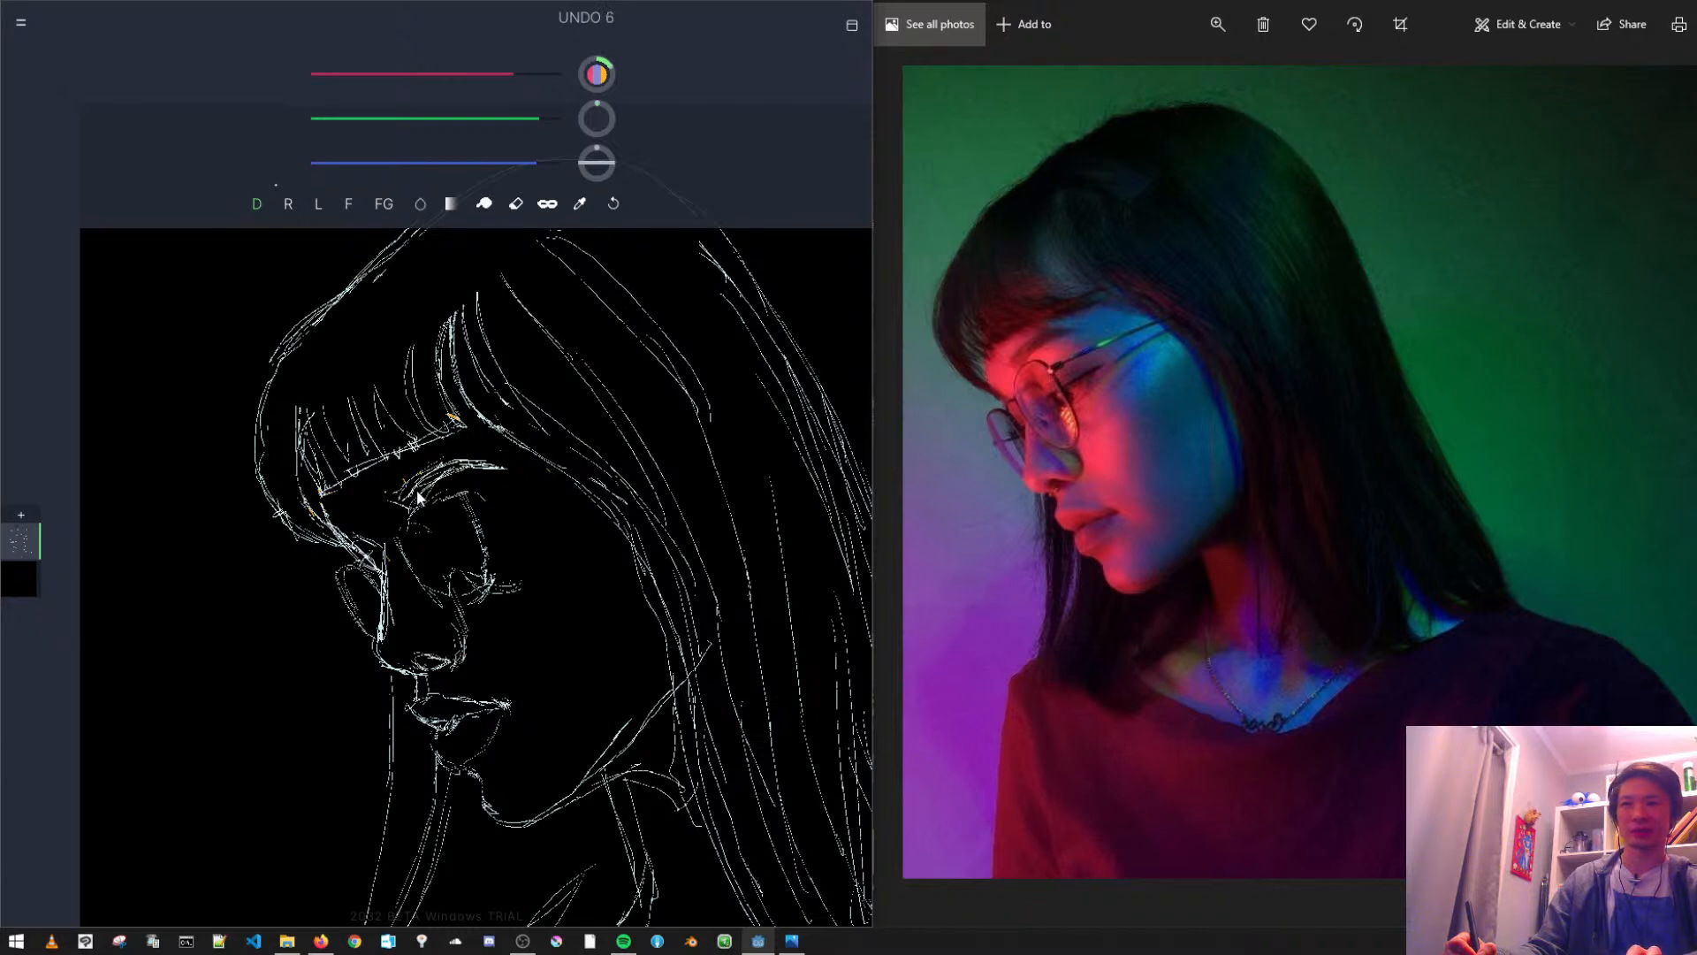
- Add a new layer above the sketch and draw the lowered near eye on it
{"action": "key", "text": "ctrl+shift+n"}
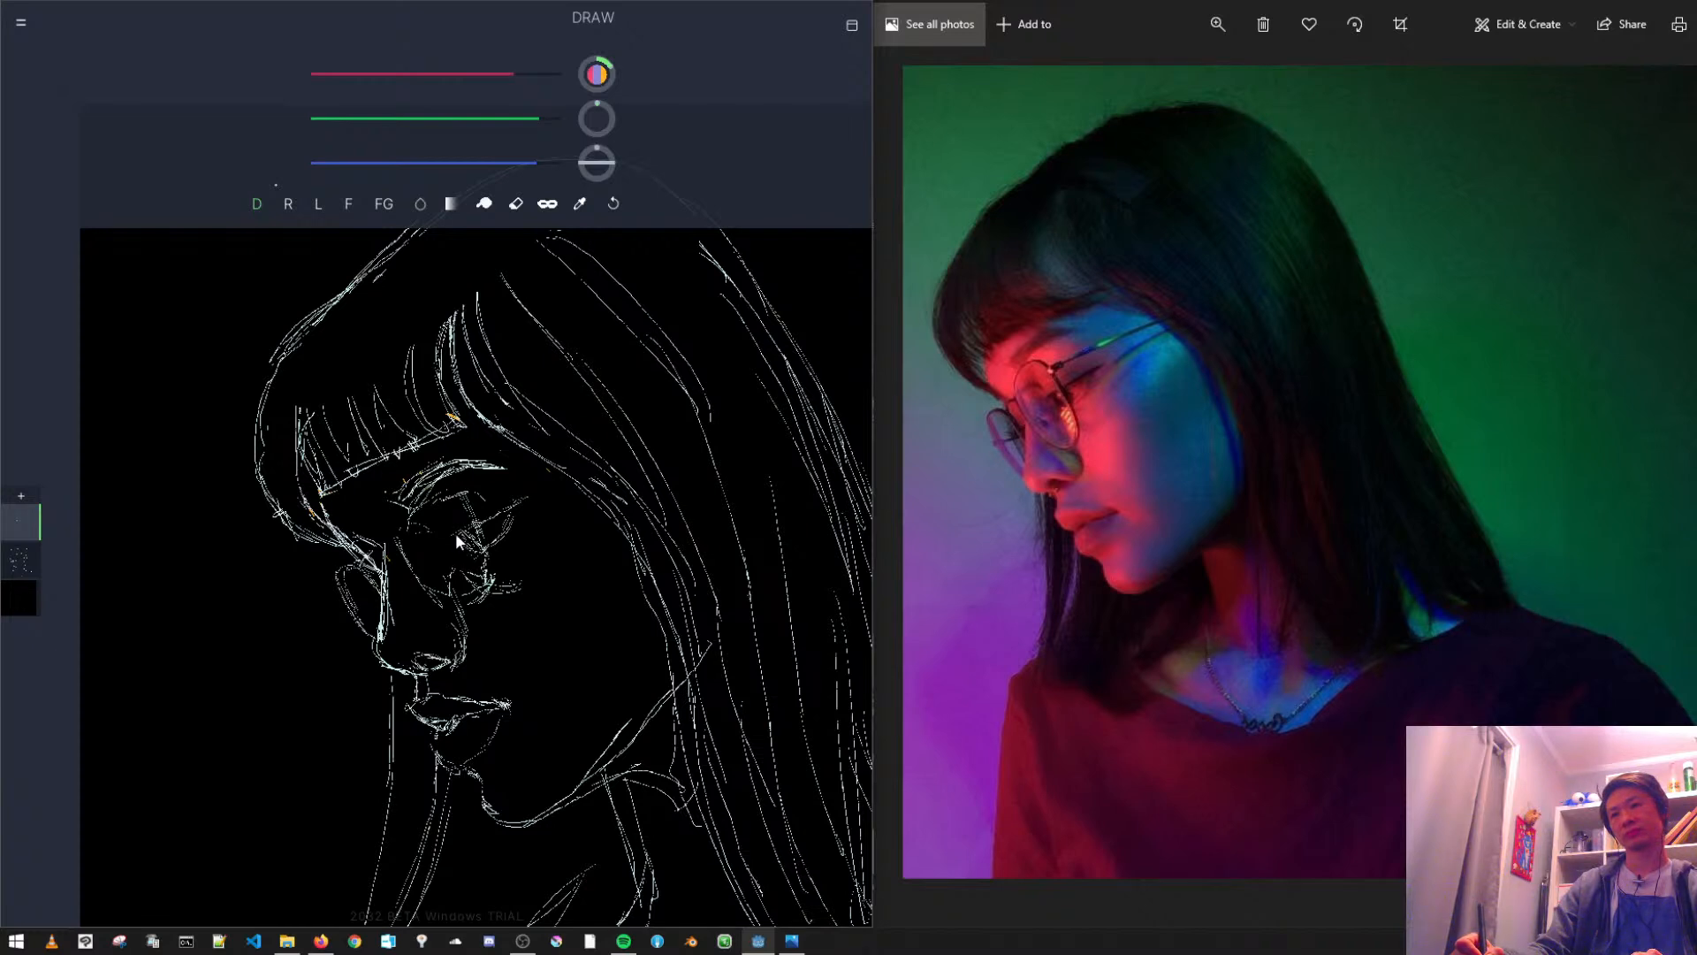
{"action": "key", "text": "ctrl+z"}
{"action": "left_click_drag", "start_coordinate": [443, 553], "coordinate": [437, 550]}
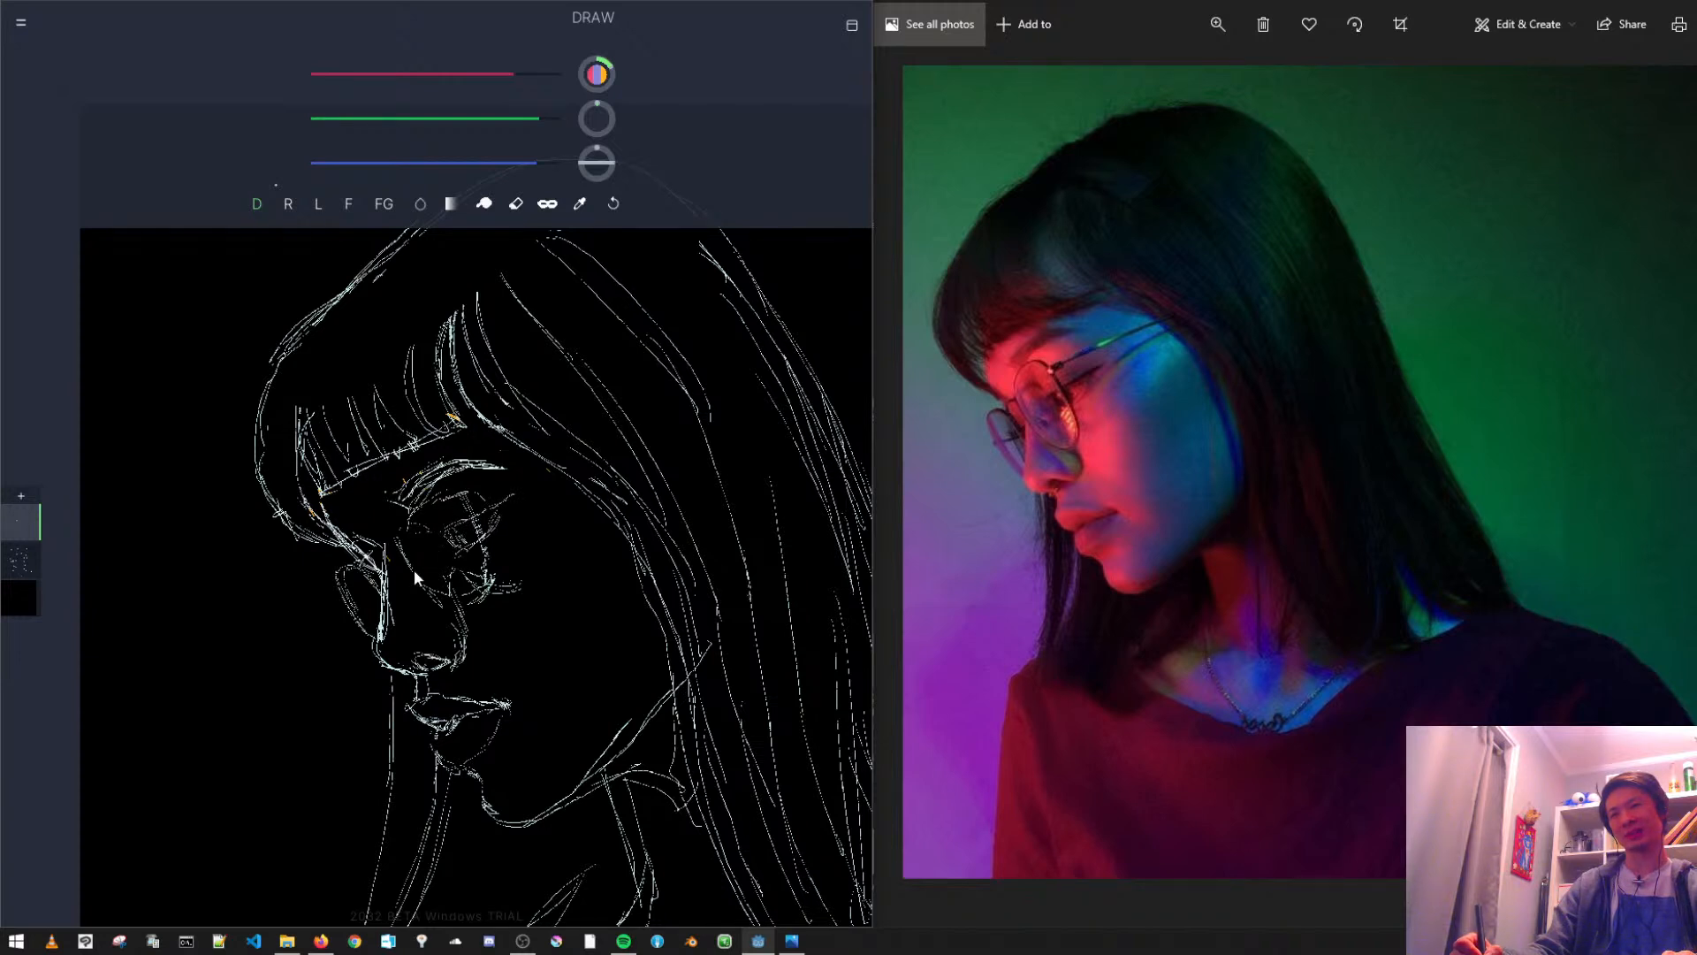
- Erase the near glasses lens outline on the sketch layer and the lower part of the eye on the new layer
{"action": "left_click", "coordinate": [35, 558]}
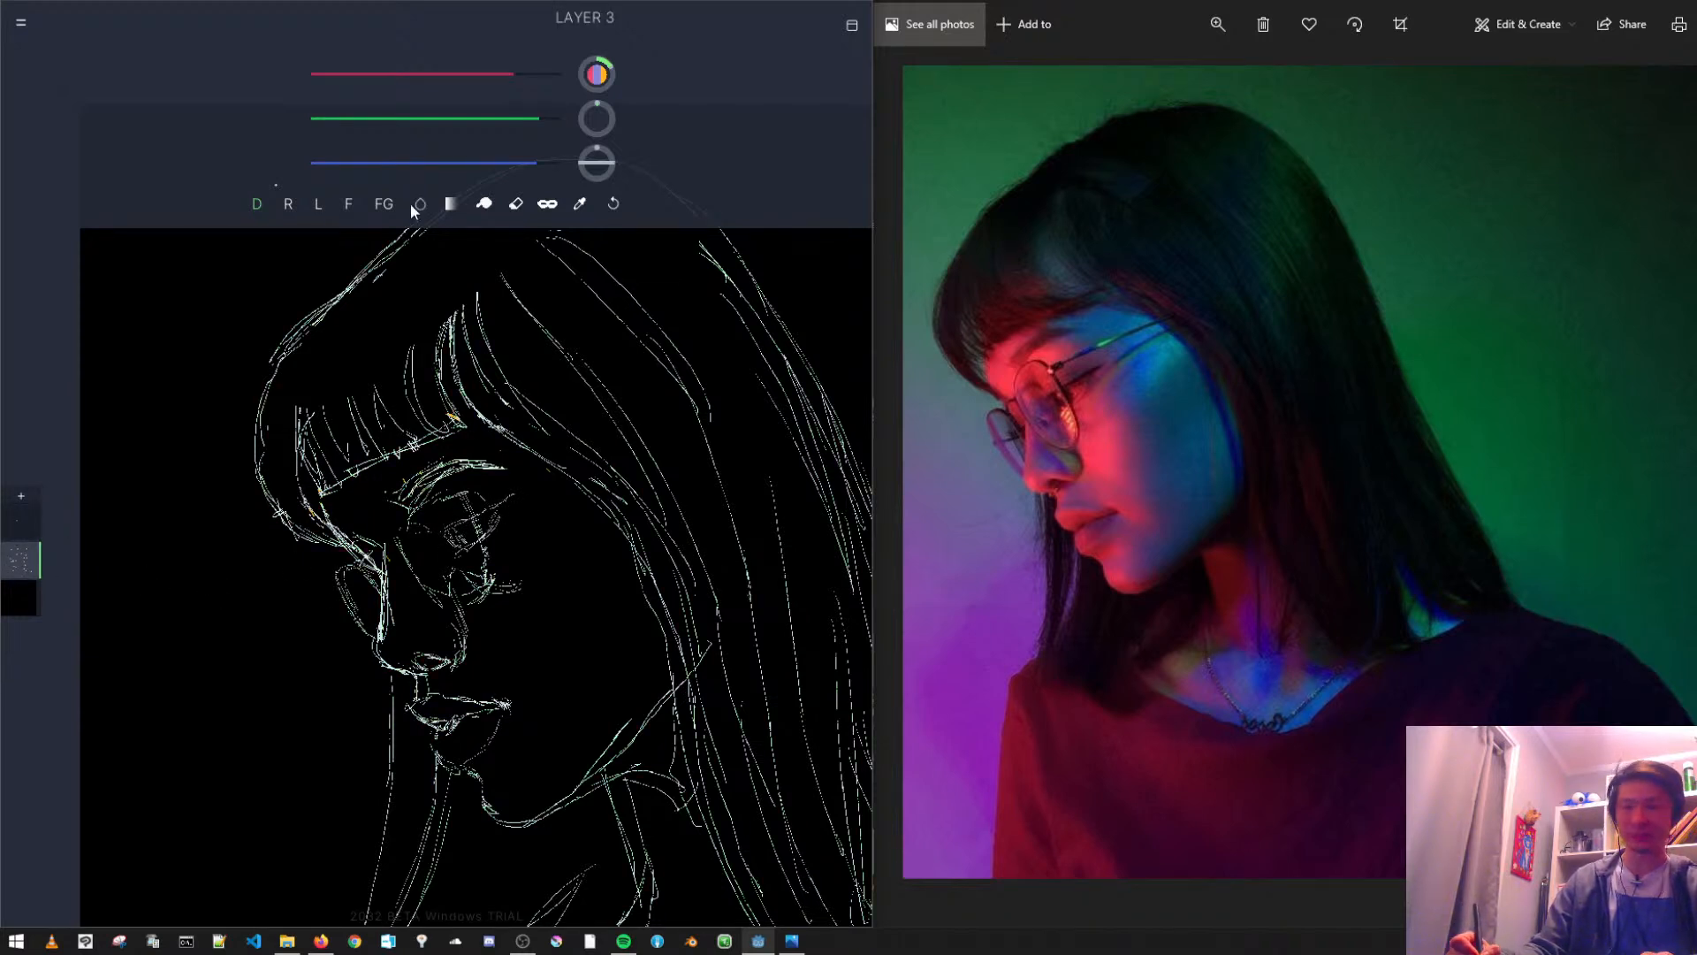
{"action": "left_click", "coordinate": [516, 203]}
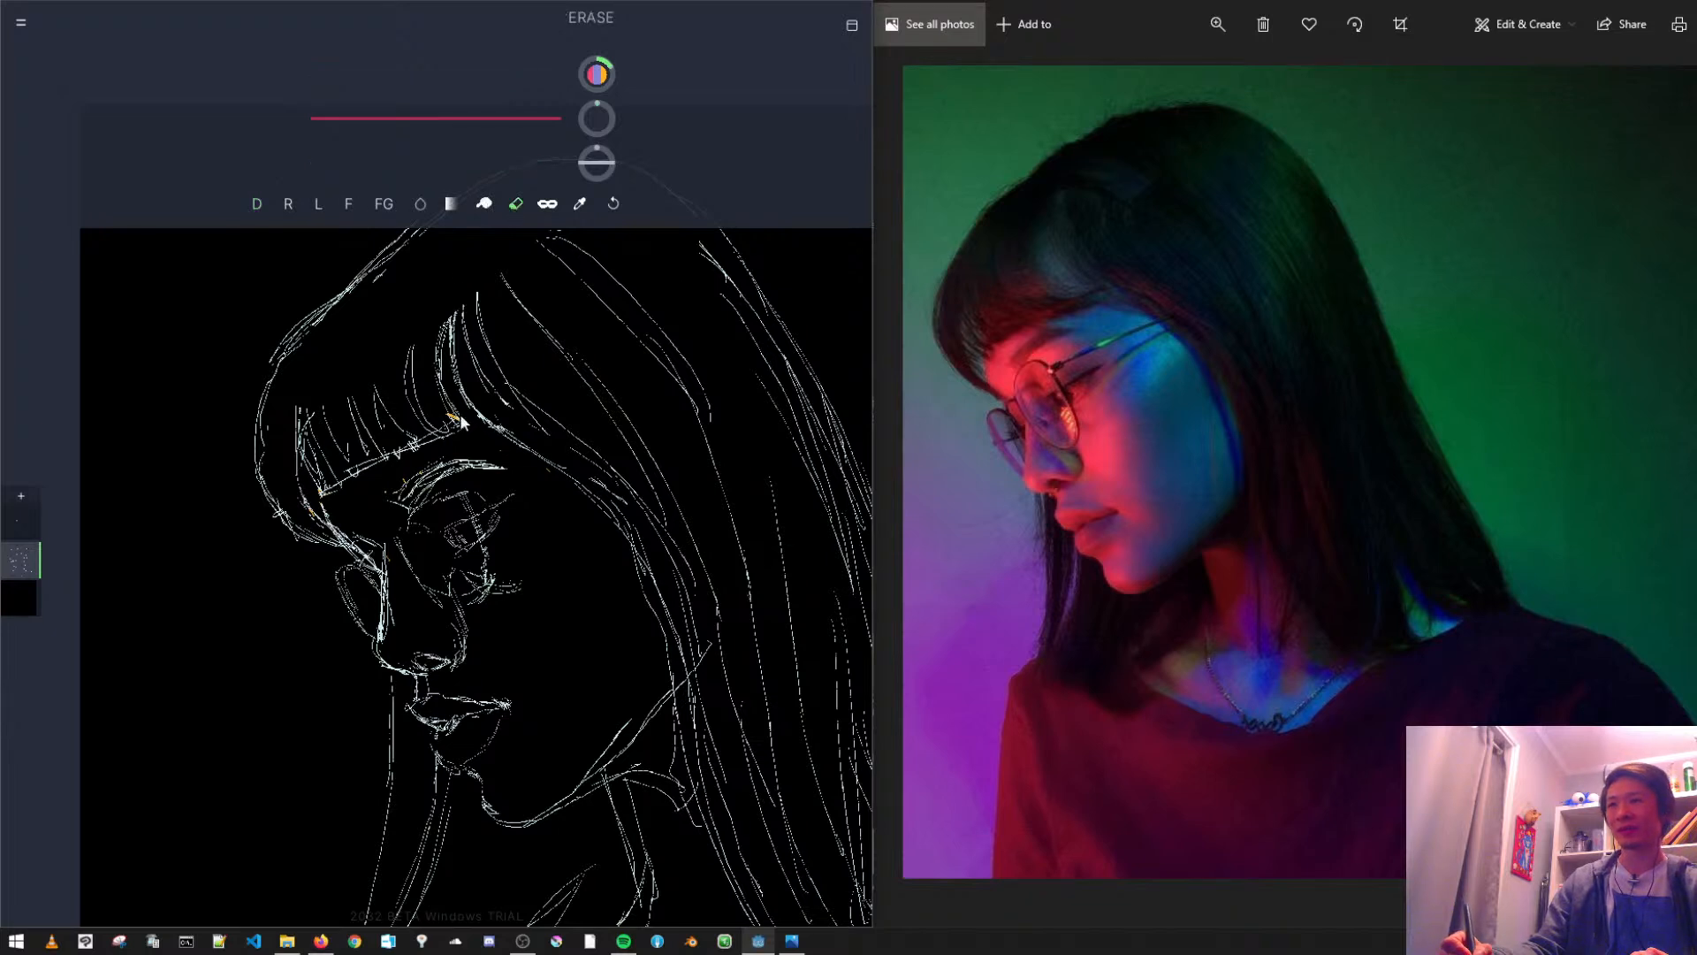
{"action": "left_click_drag", "start_coordinate": [465, 598], "coordinate": [488, 580]}
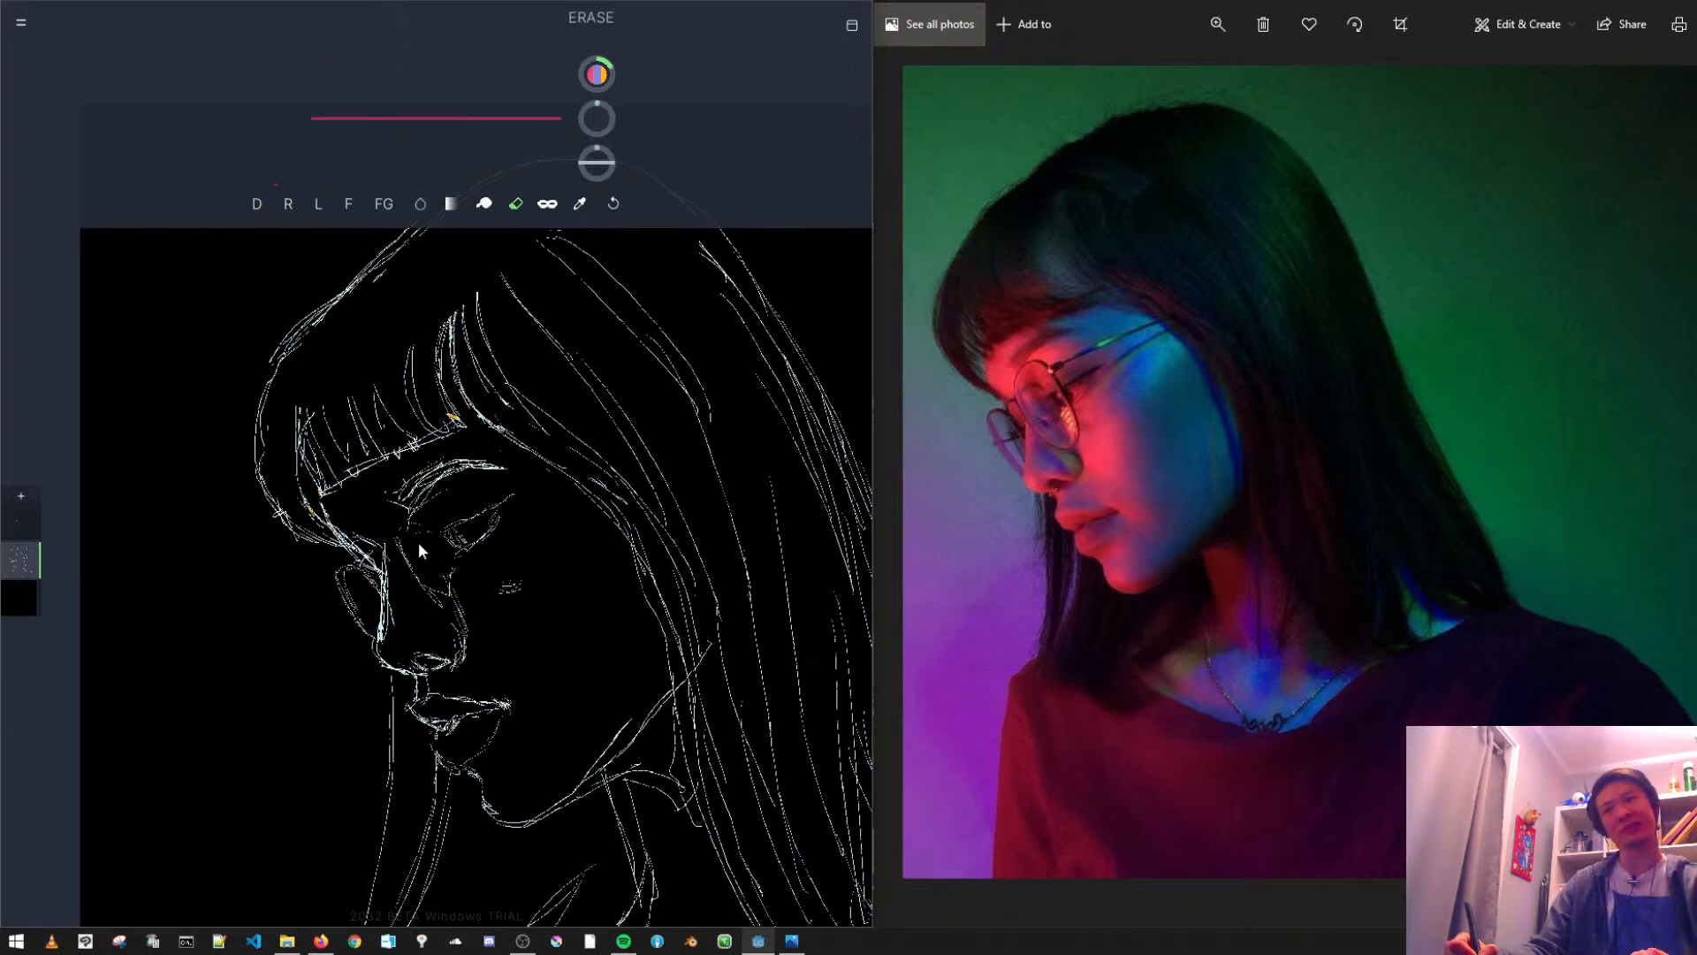
{"action": "left_click", "coordinate": [19, 522]}
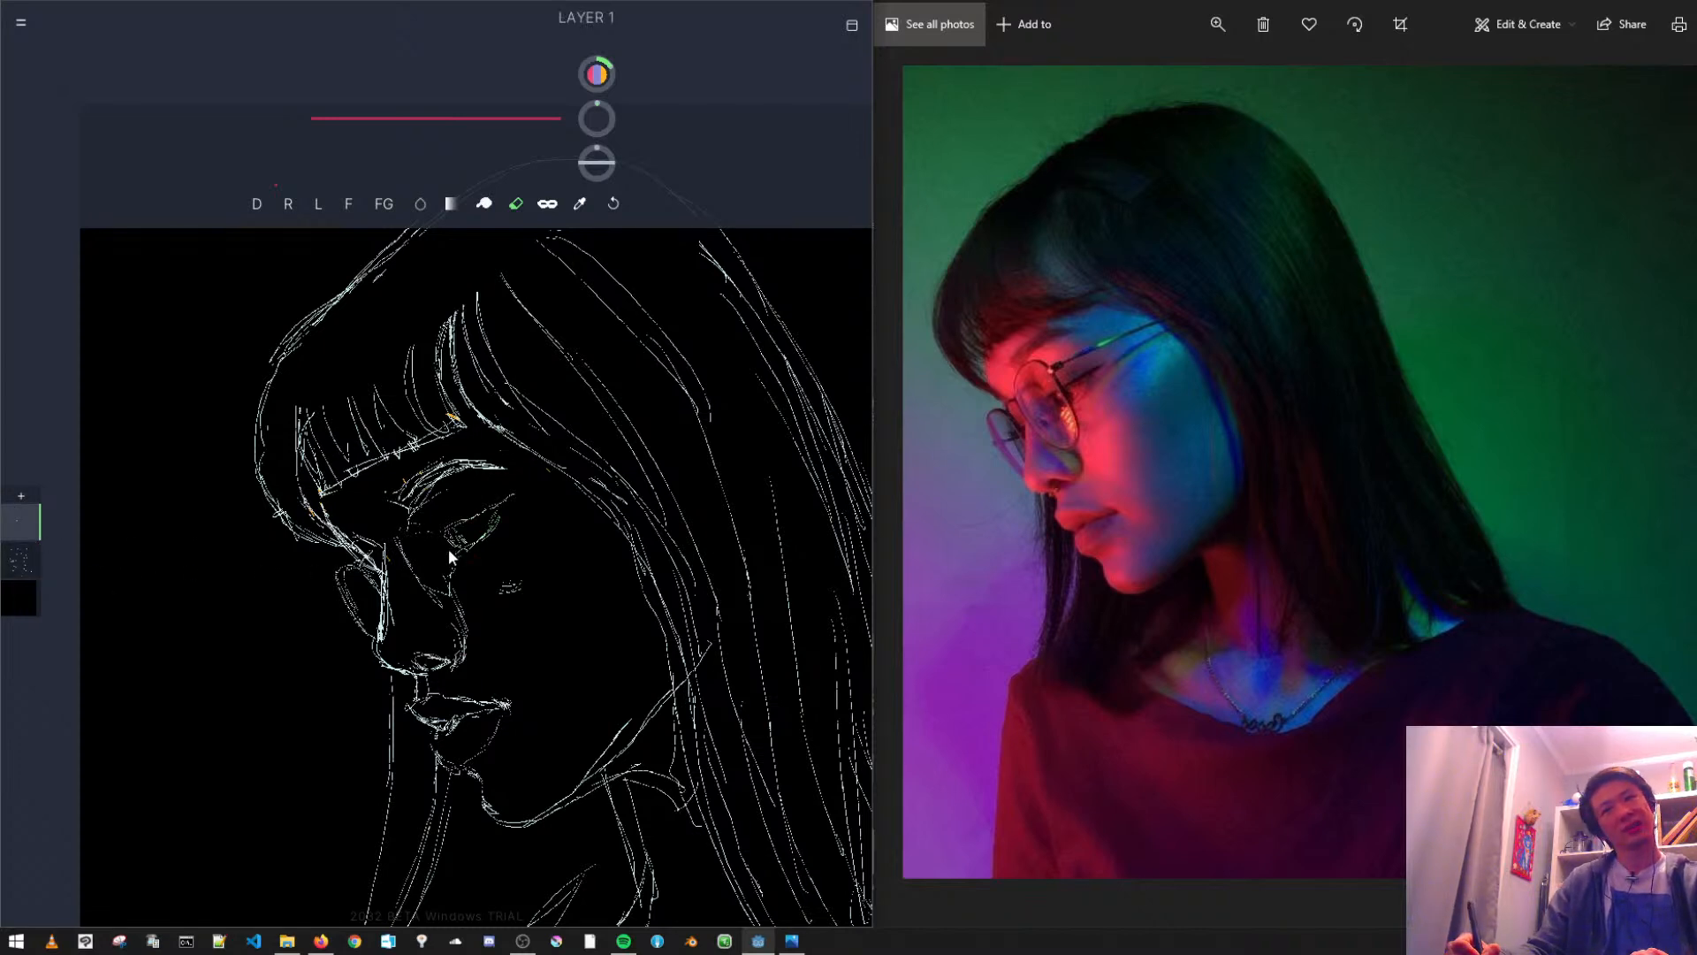
{"action": "left_click_drag", "start_coordinate": [439, 554], "coordinate": [438, 554]}
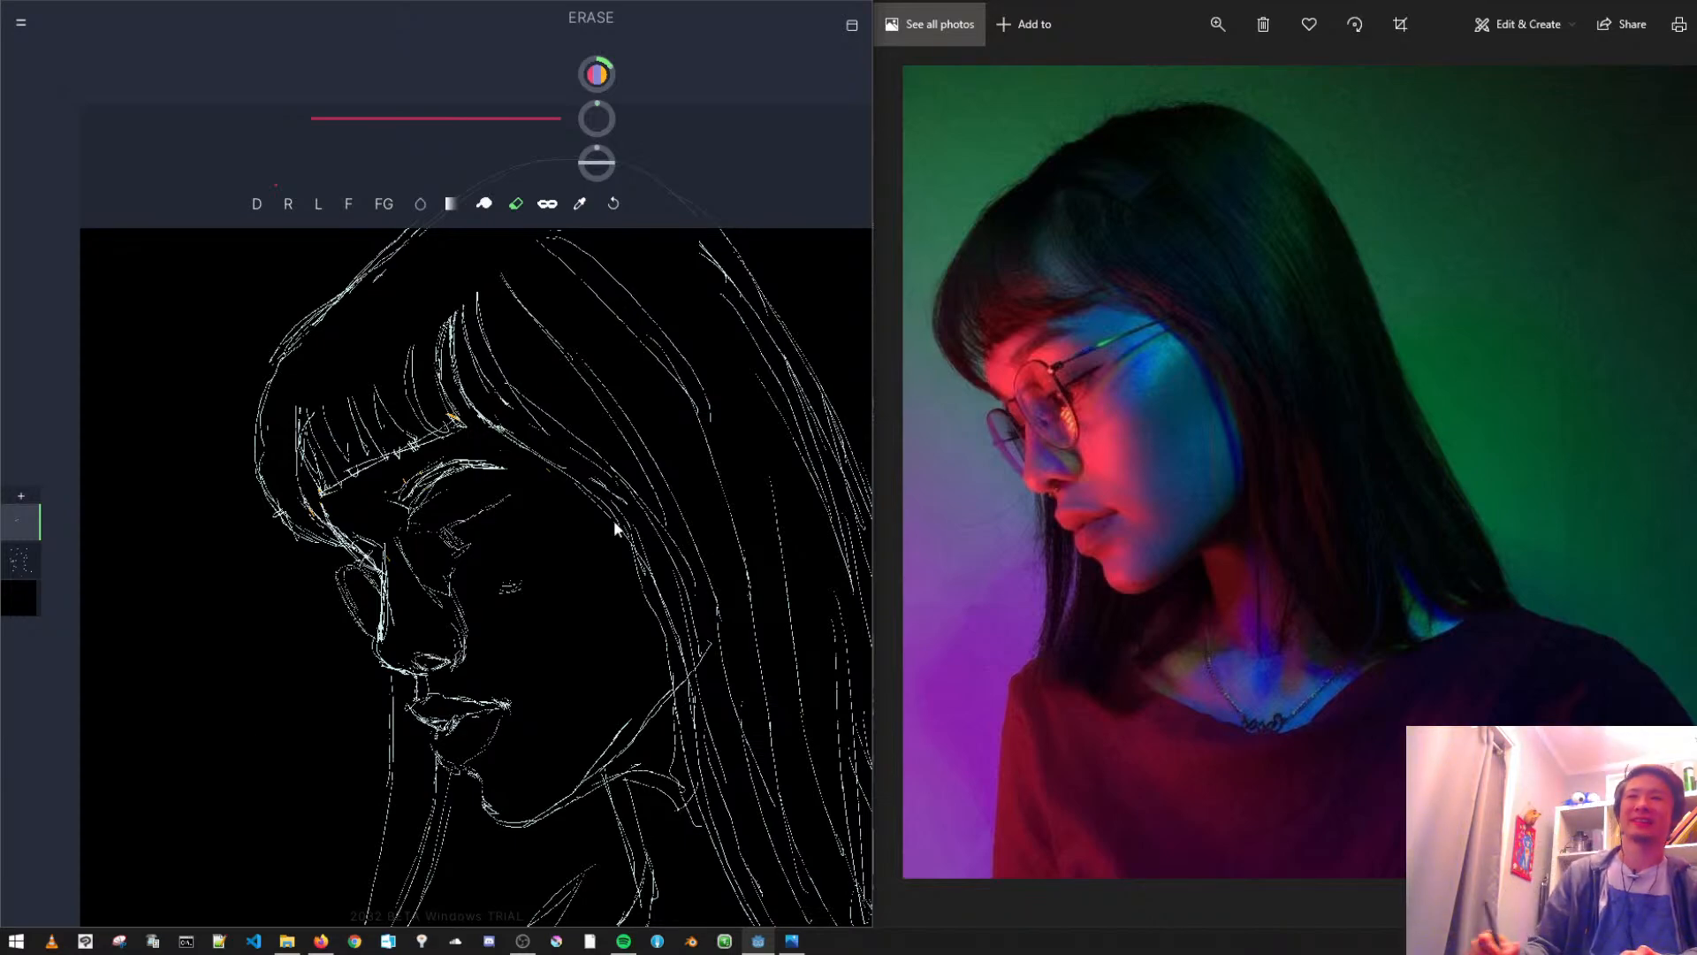
- Erase the short stray mark on the cheek from the sketch layer
{"action": "scroll", "coordinate": [628, 590], "scroll_direction": "up", "scroll_amount": 3}
{"action": "scroll", "coordinate": [624, 598], "scroll_direction": "down", "scroll_amount": 4}
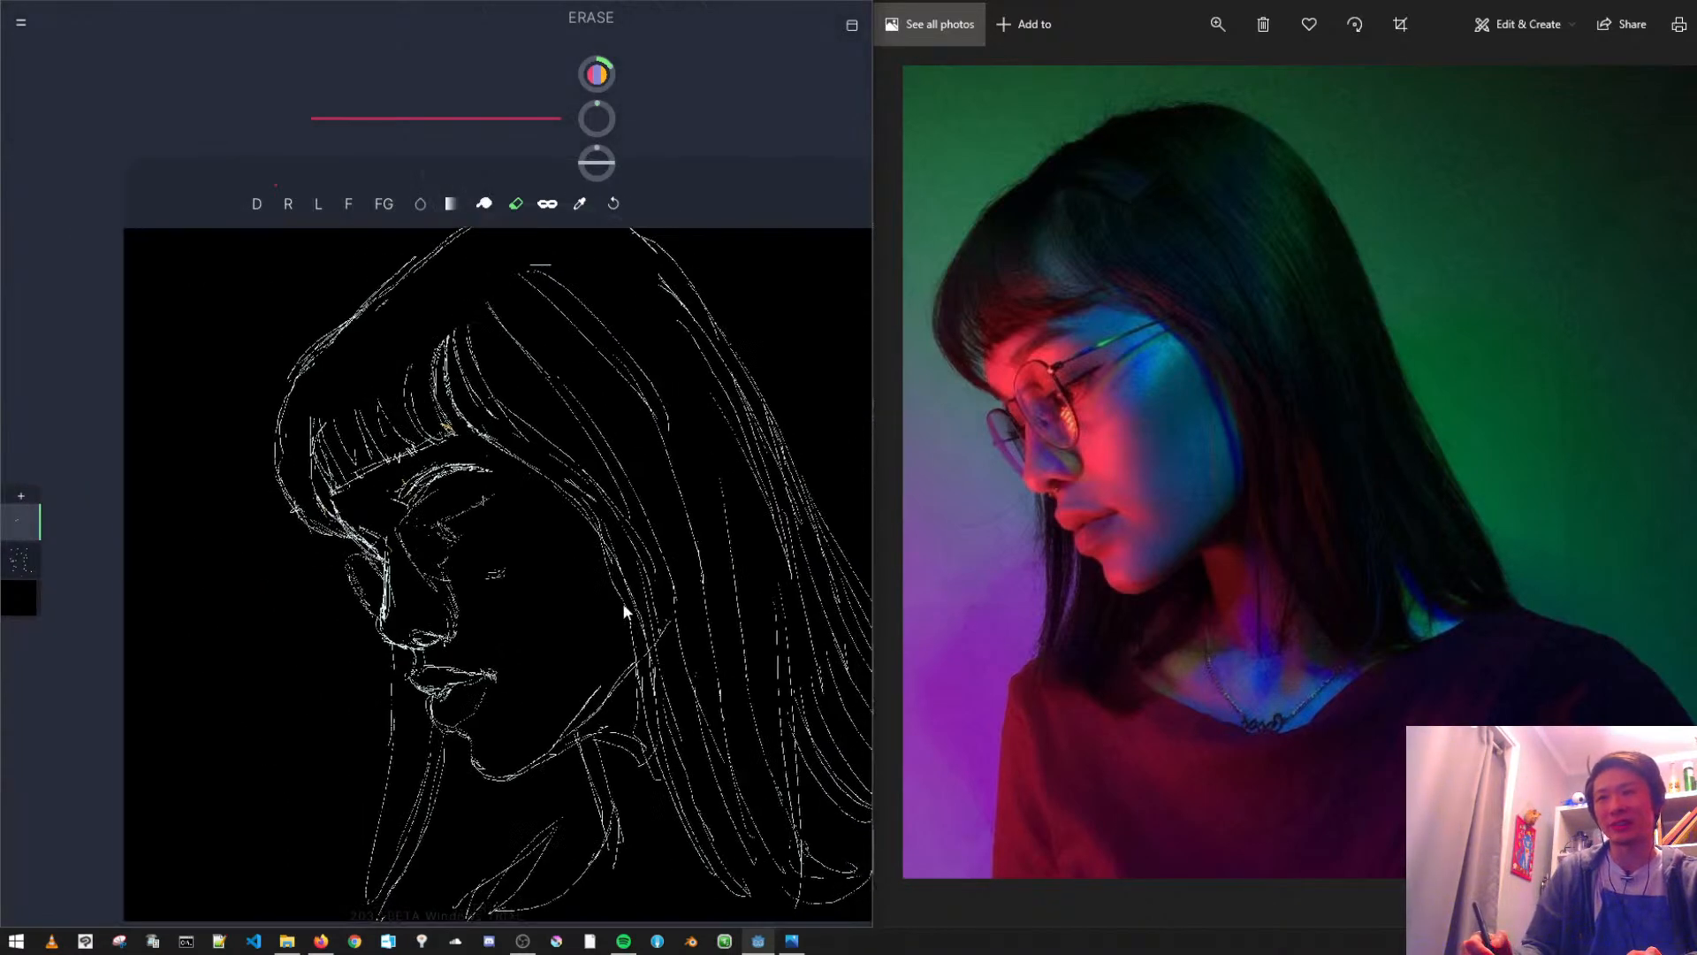
{"action": "left_click_drag", "start_coordinate": [629, 612], "coordinate": [598, 560]}
{"action": "scroll", "coordinate": [517, 485], "scroll_direction": "up", "scroll_amount": 2}
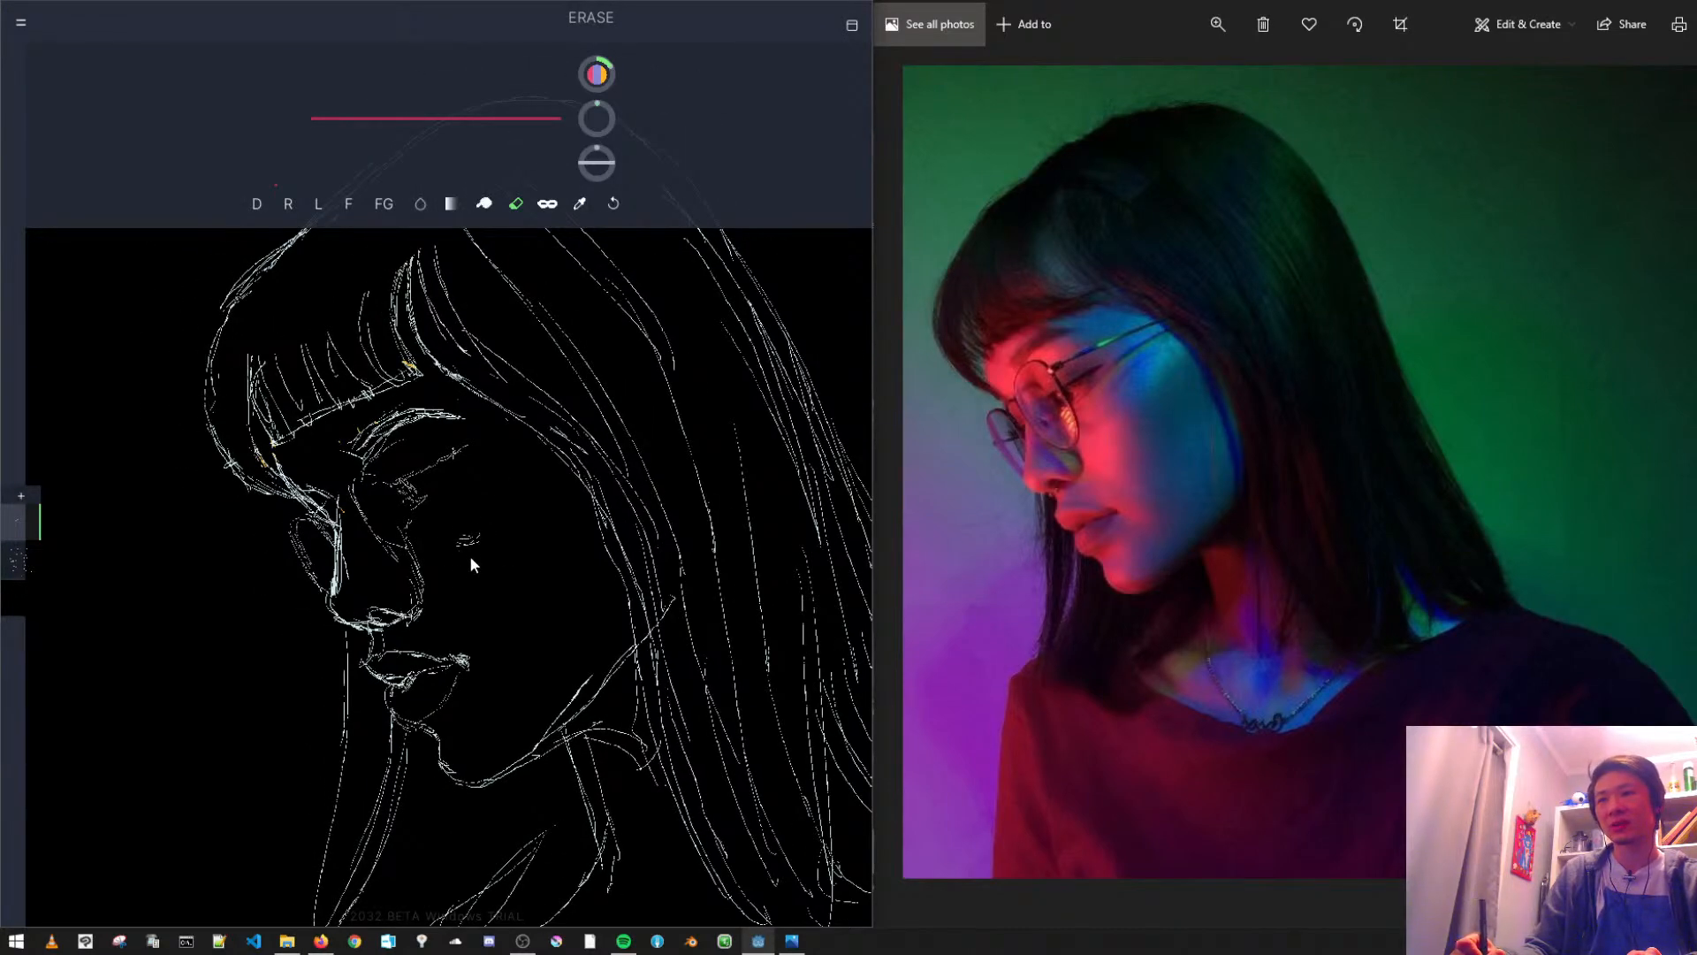
{"action": "left_click", "coordinate": [484, 205]}
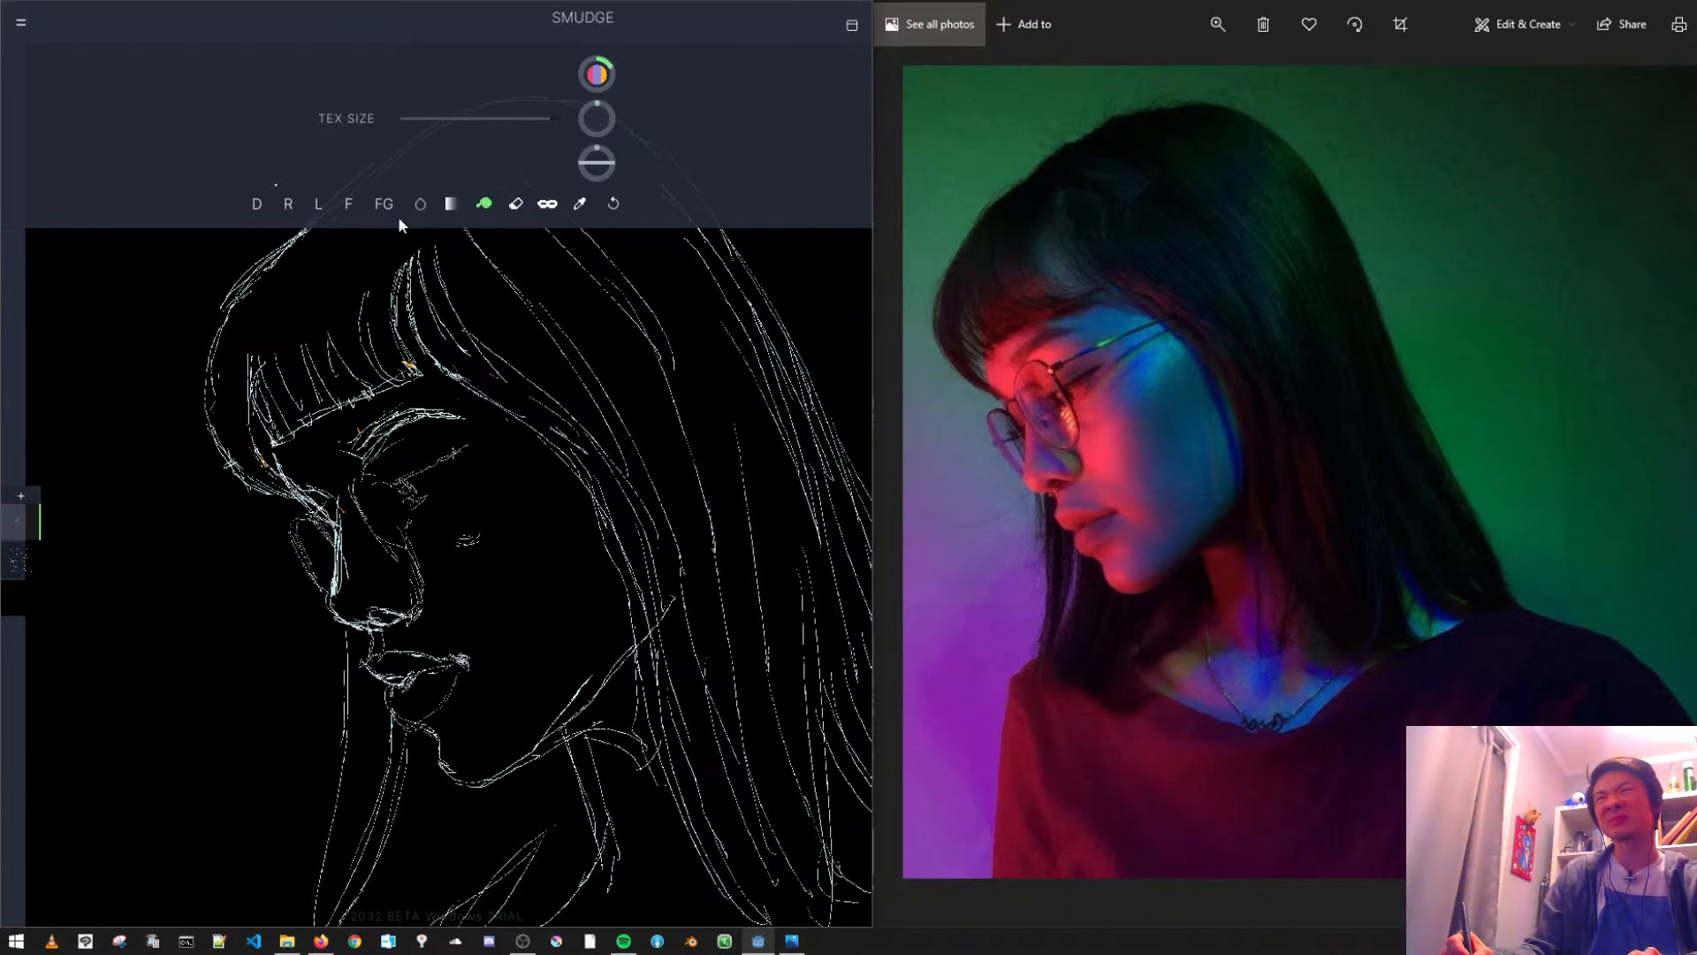
{"action": "left_click", "coordinate": [515, 204]}
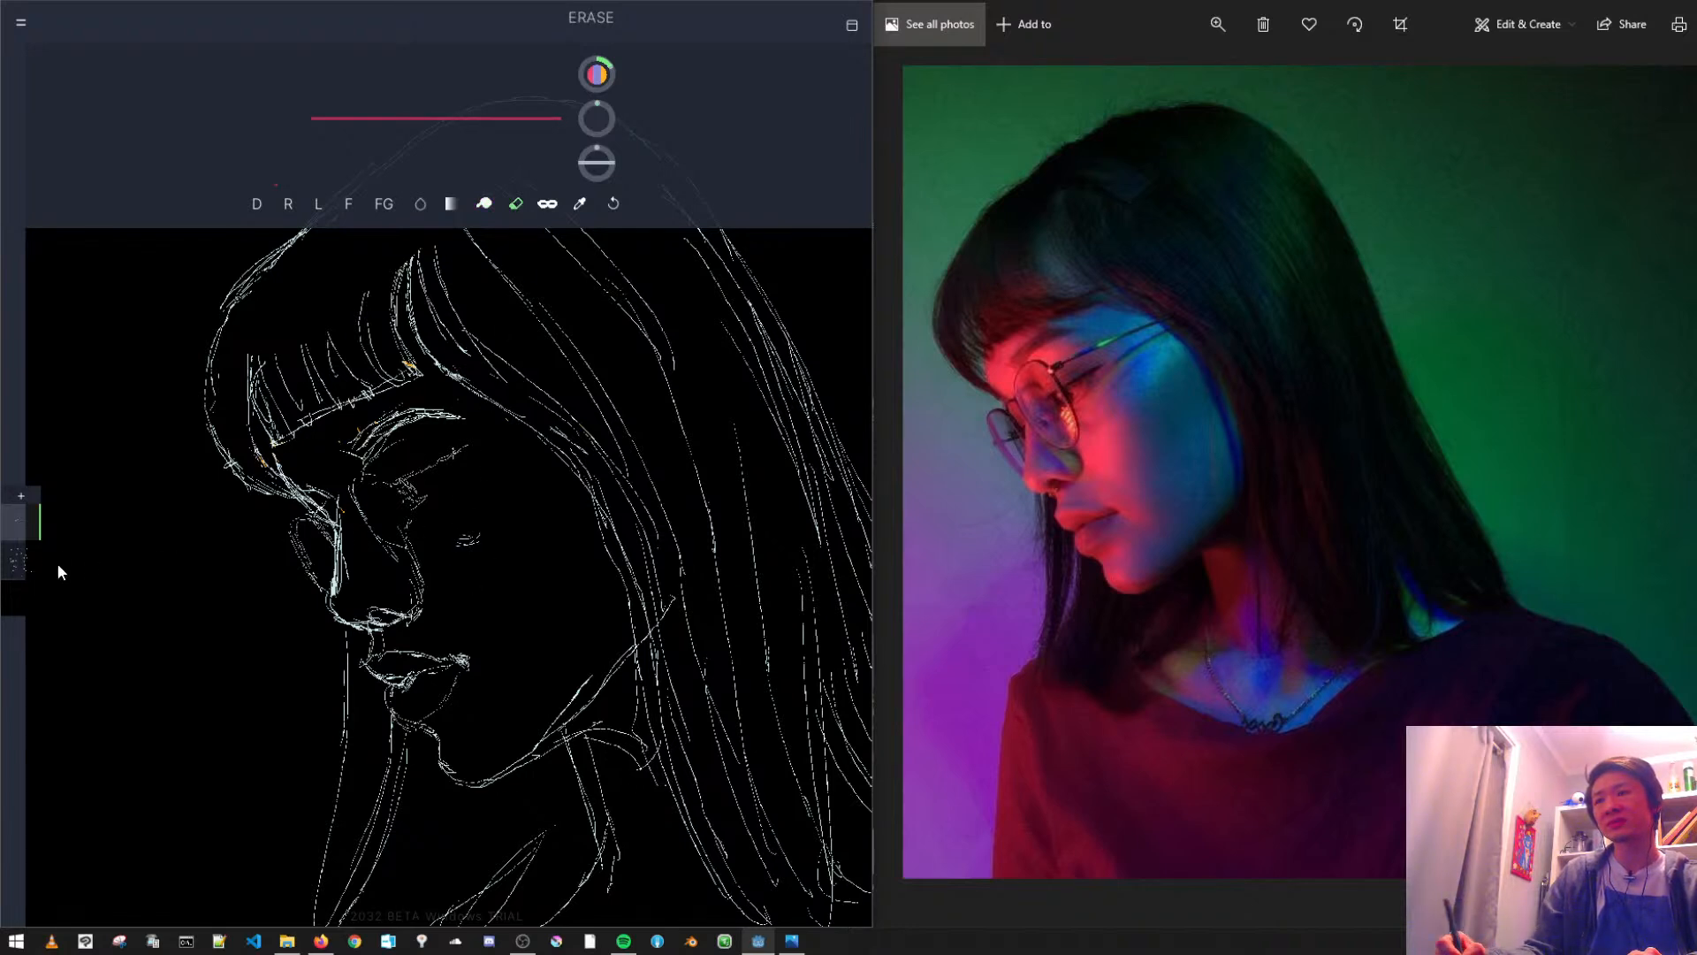
{"action": "left_click", "coordinate": [19, 559]}
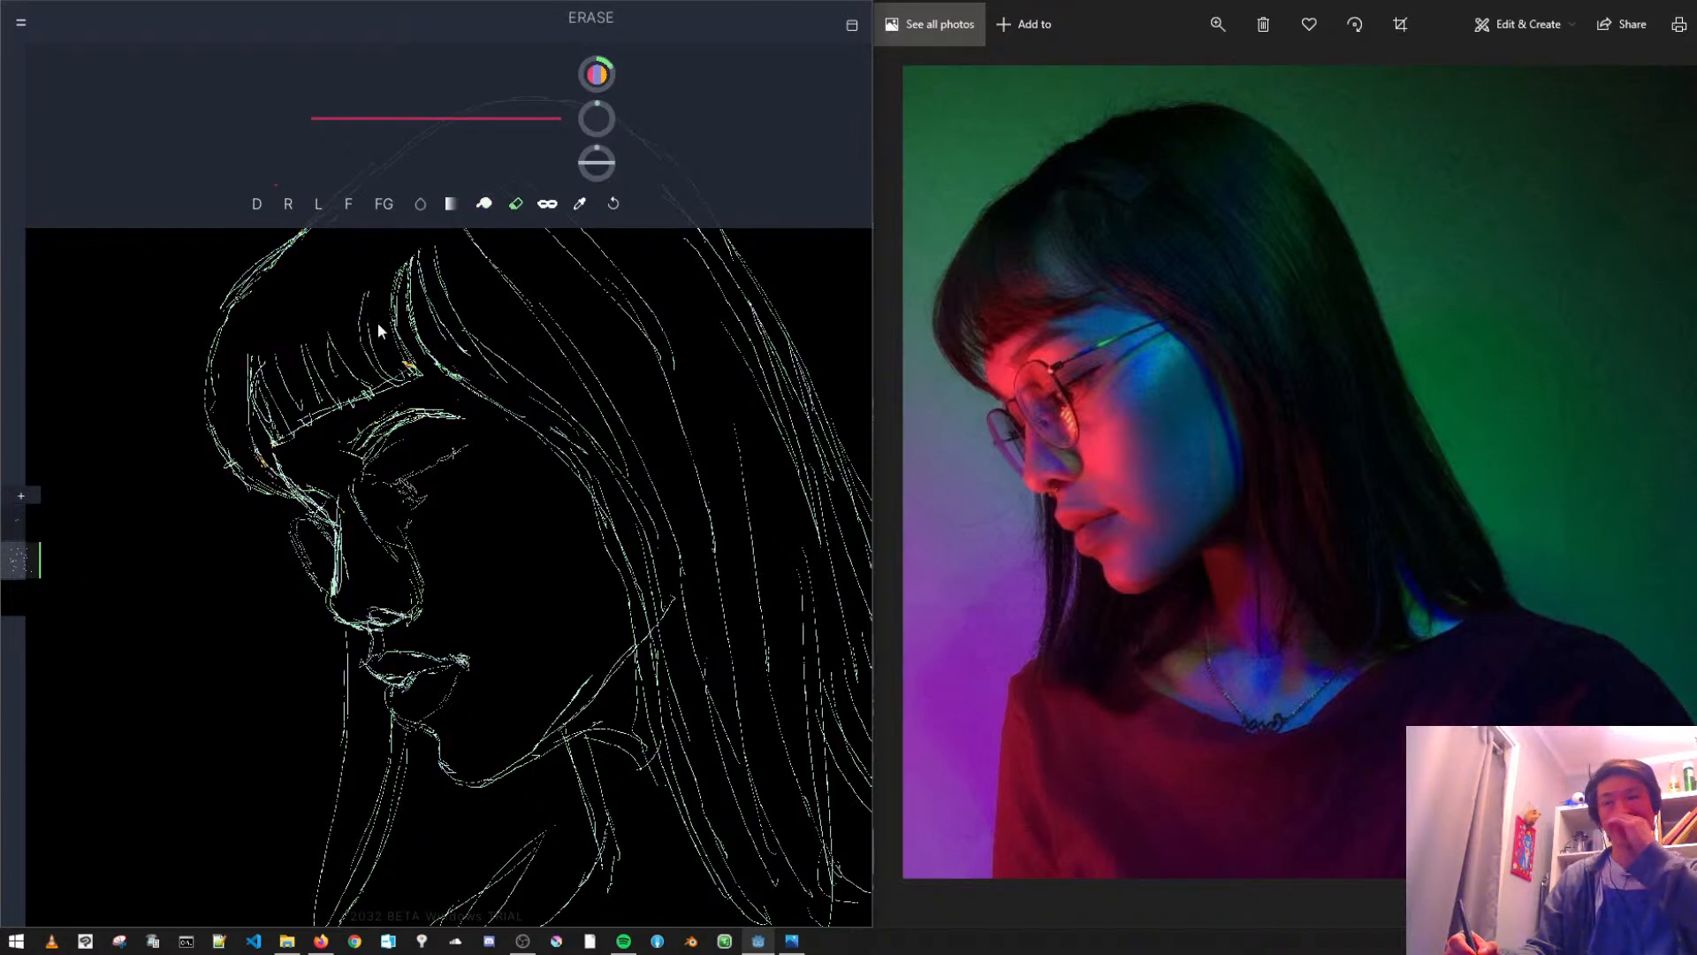
- Draw the crease lines under the eye on the sketch layer, and redraw the iris and outer eye corner on the upper layer
{"action": "left_click", "coordinate": [258, 204]}
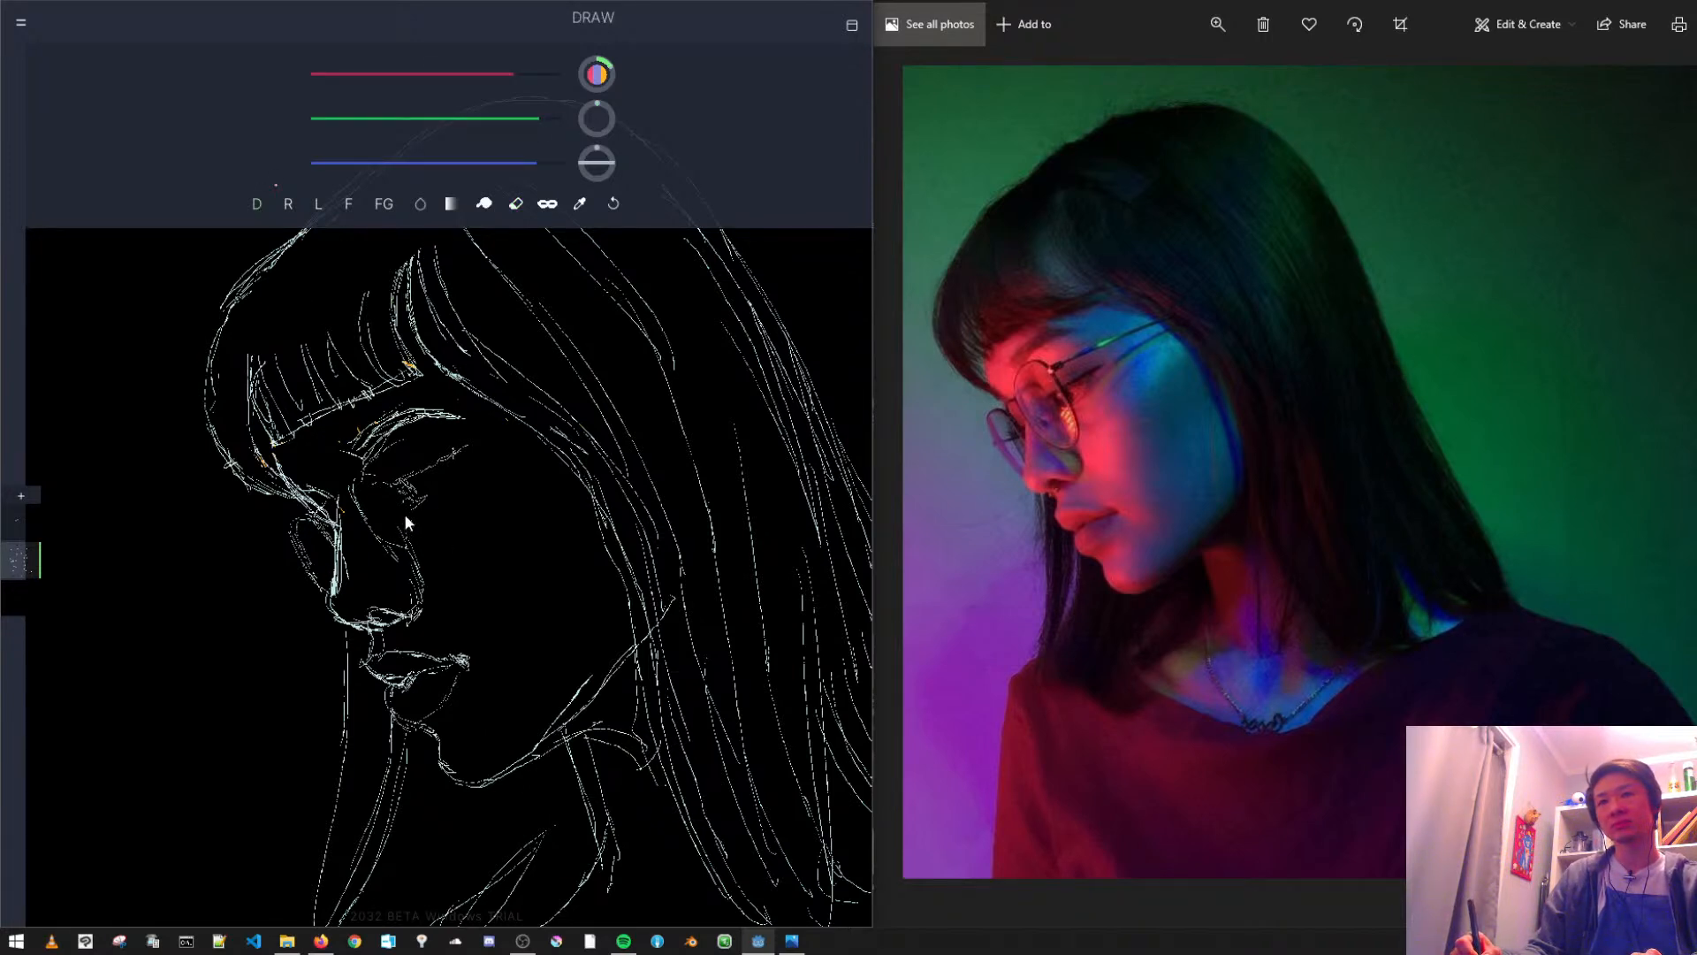
{"action": "scroll", "coordinate": [414, 507], "scroll_direction": "up", "scroll_amount": 3}
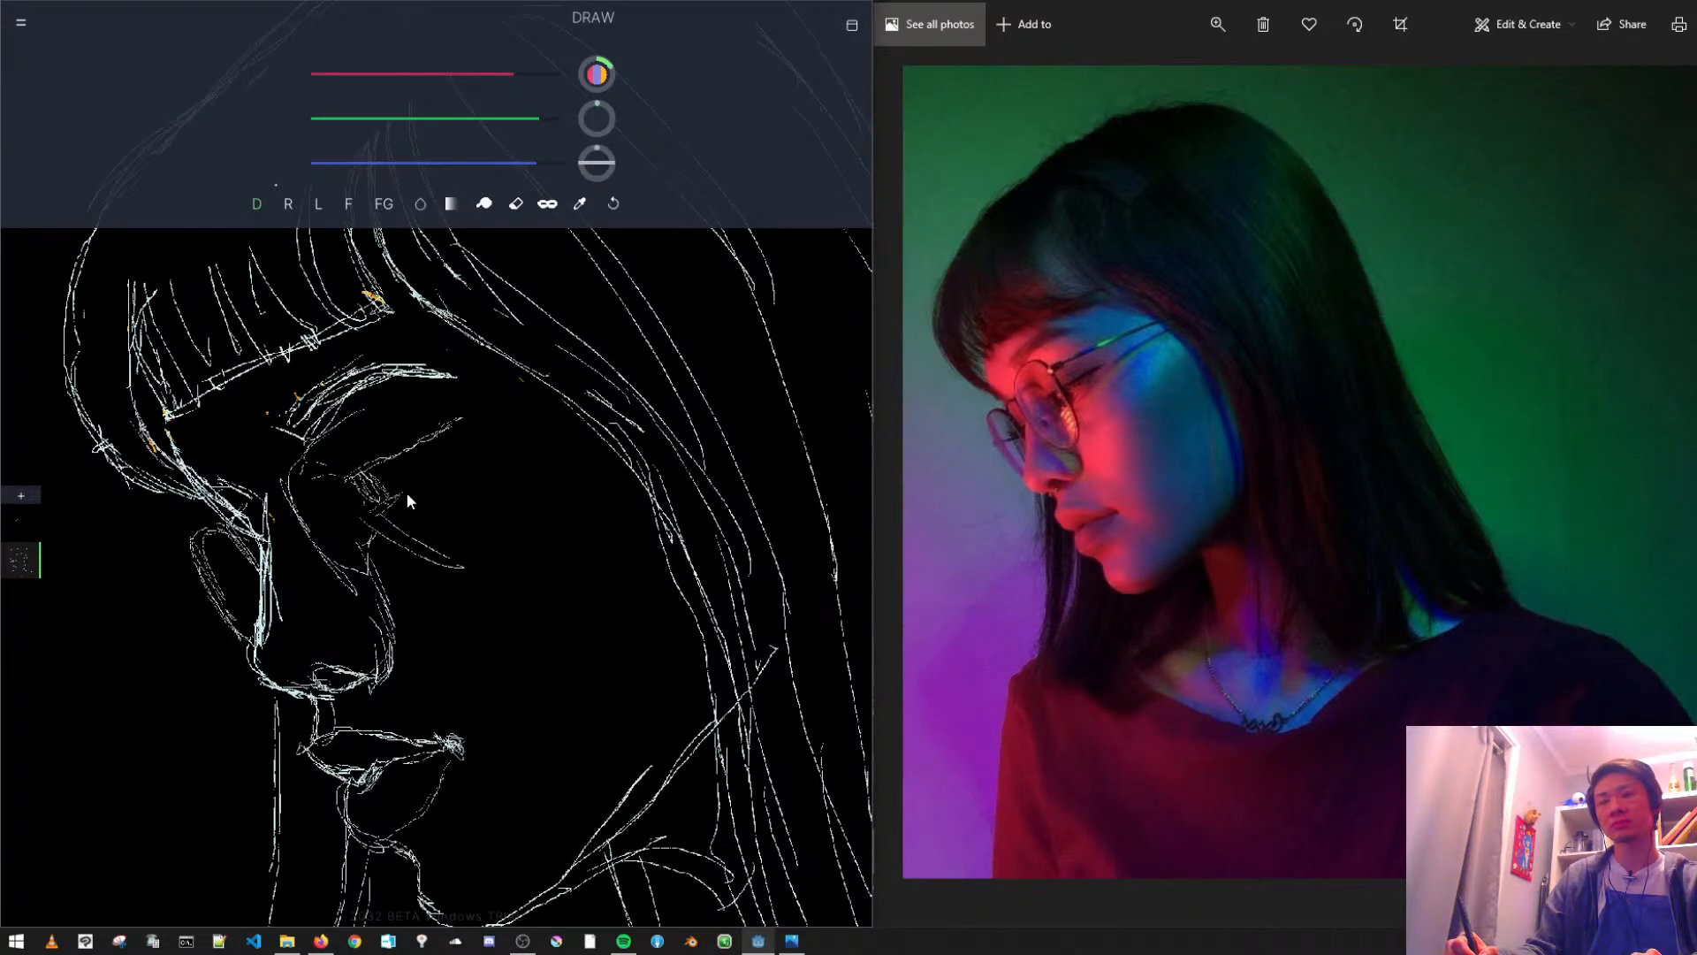
{"action": "left_click", "coordinate": [27, 520]}
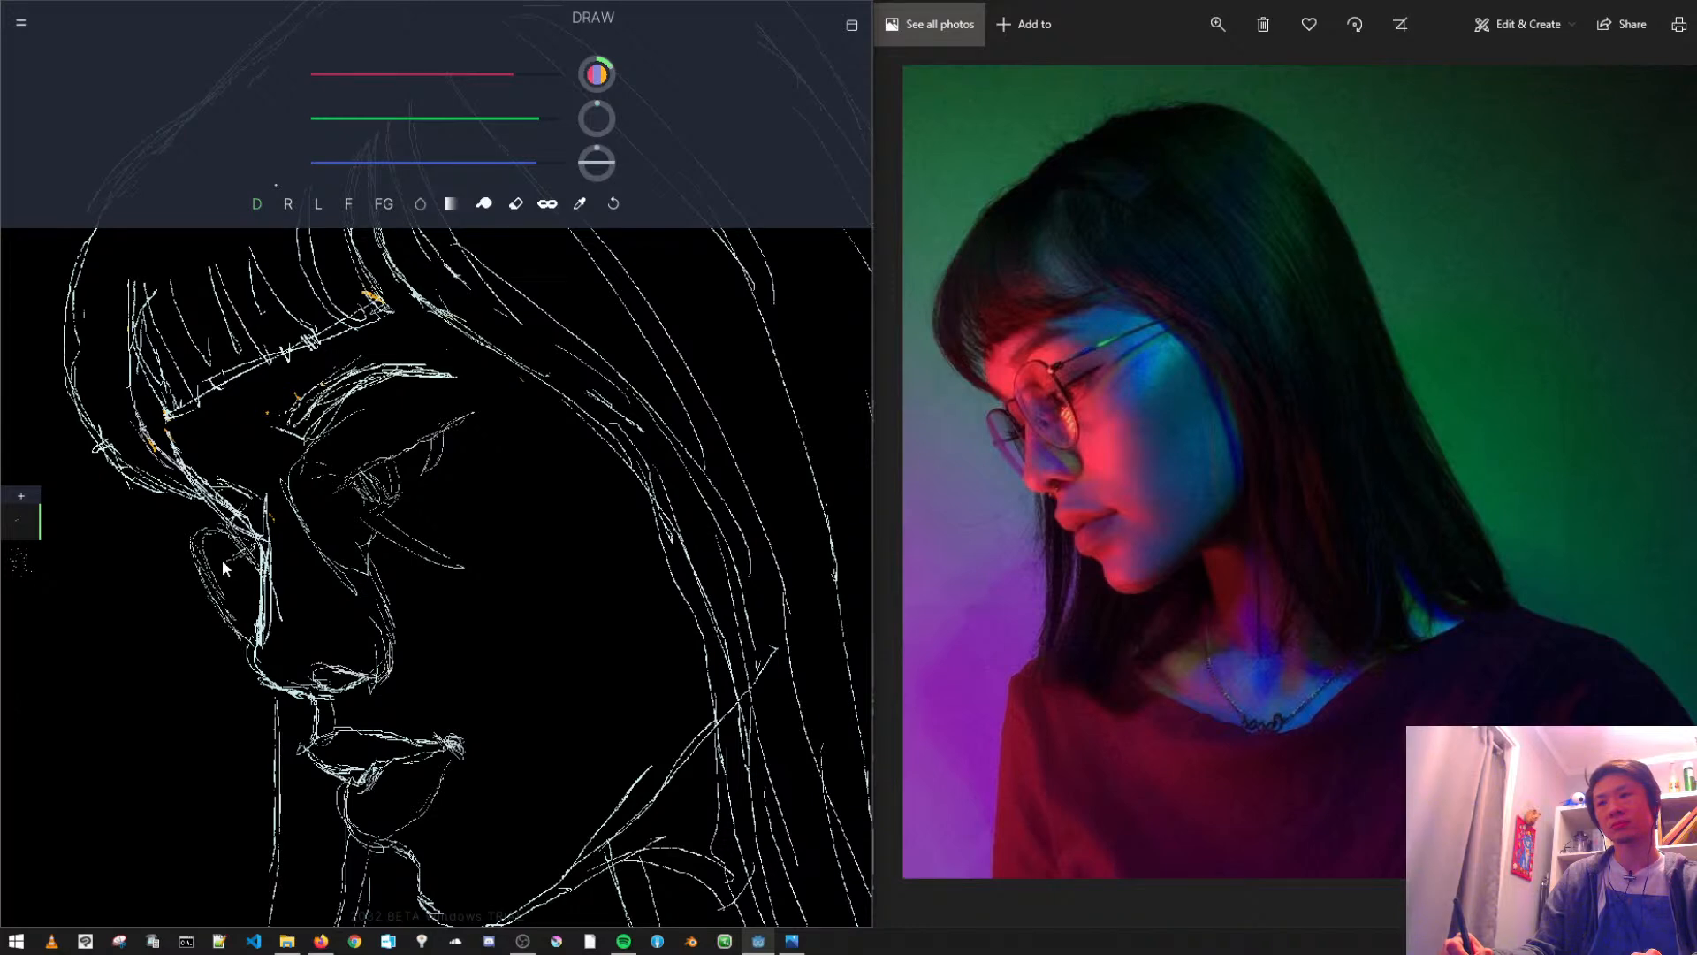
- Erase the continuous line along the lower edge of the fringe on the sketch layer
{"action": "scroll", "coordinate": [380, 618], "scroll_direction": "down", "scroll_amount": 5}
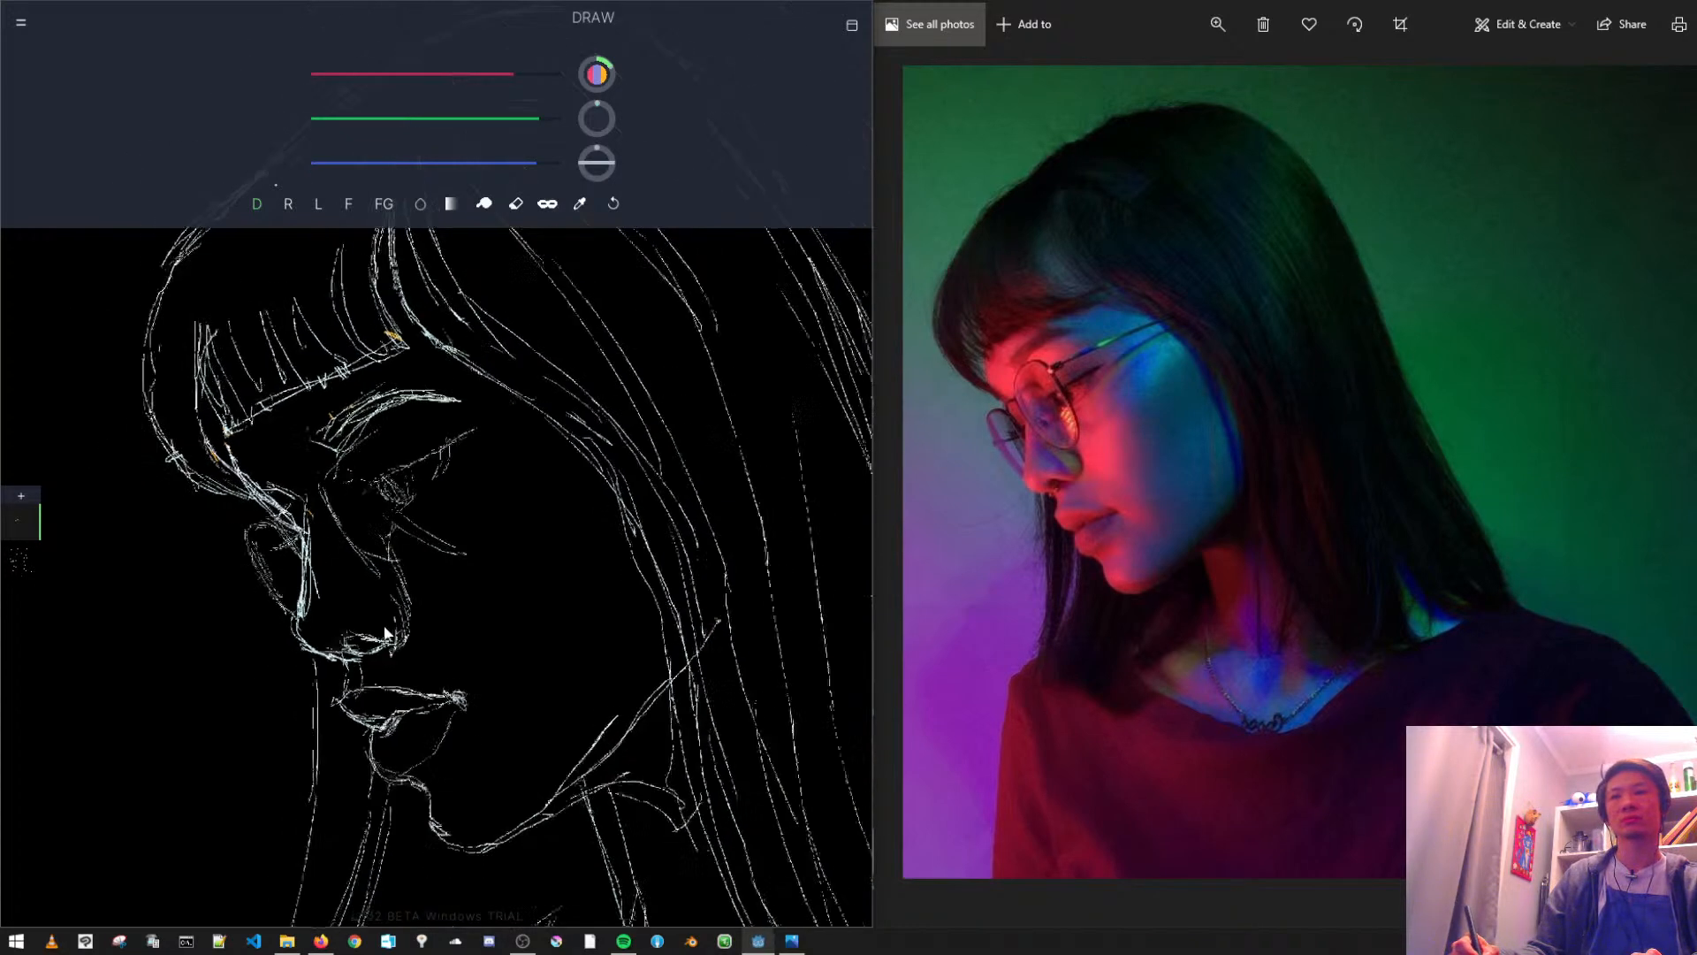
{"action": "scroll", "coordinate": [447, 544], "scroll_direction": "up", "scroll_amount": 1}
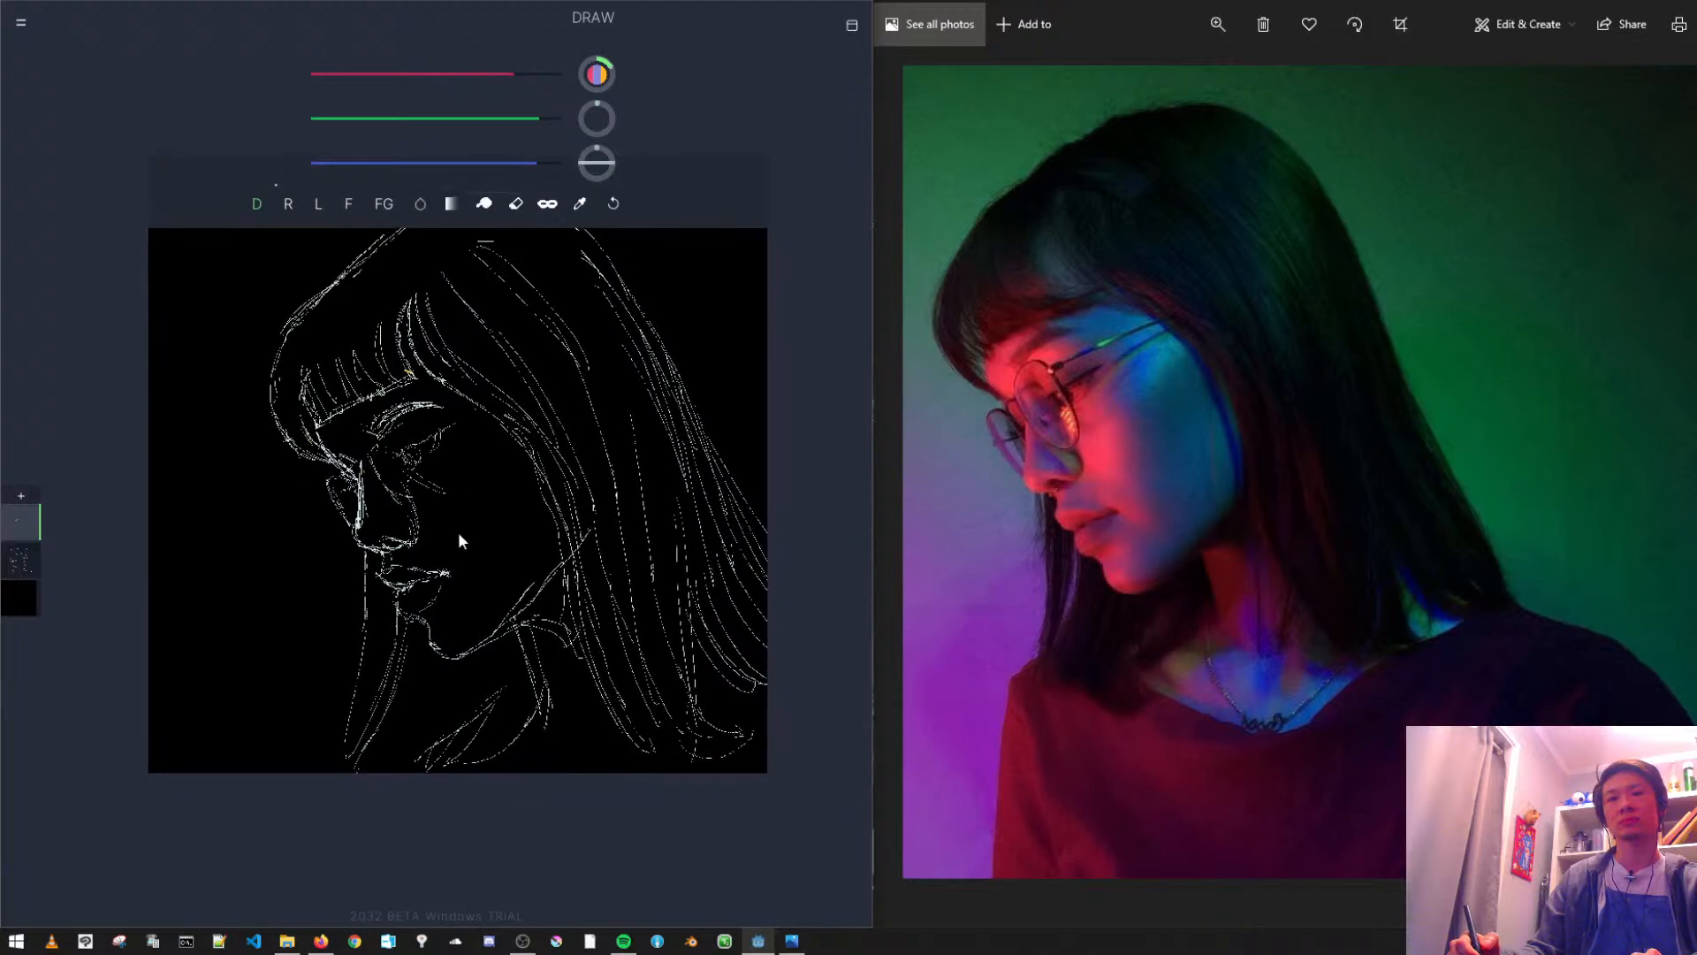
{"action": "scroll", "coordinate": [516, 511], "scroll_direction": "up", "scroll_amount": 1}
{"action": "key", "text": "e"}
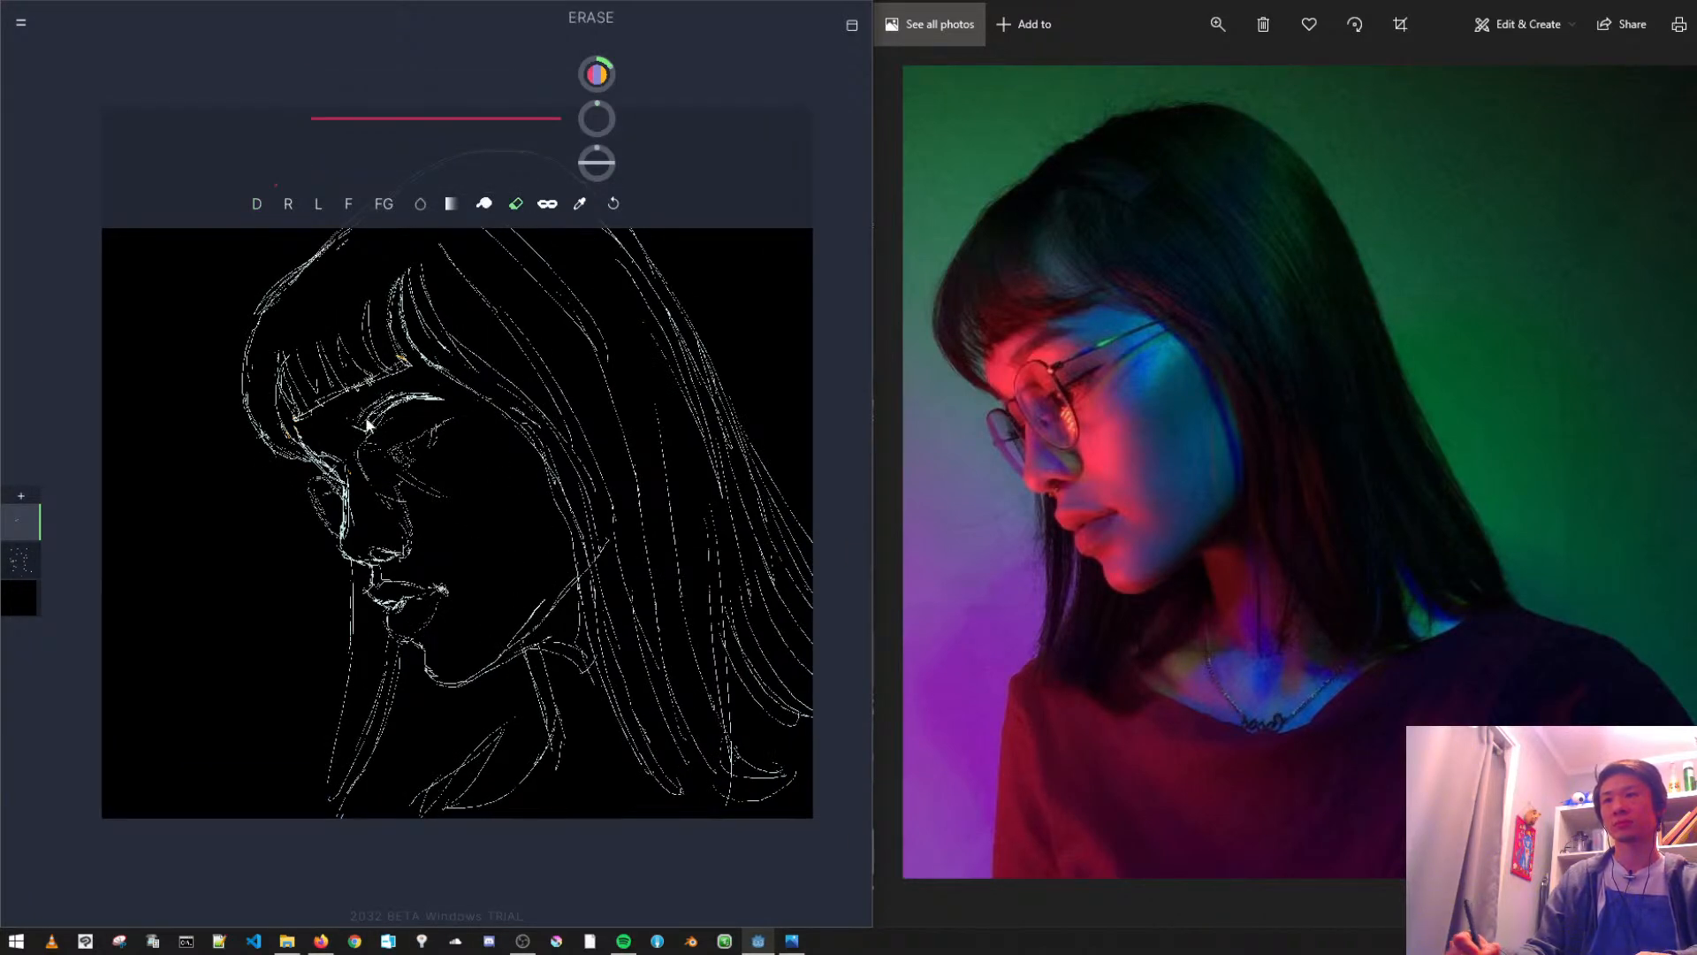
{"action": "left_click", "coordinate": [19, 559]}
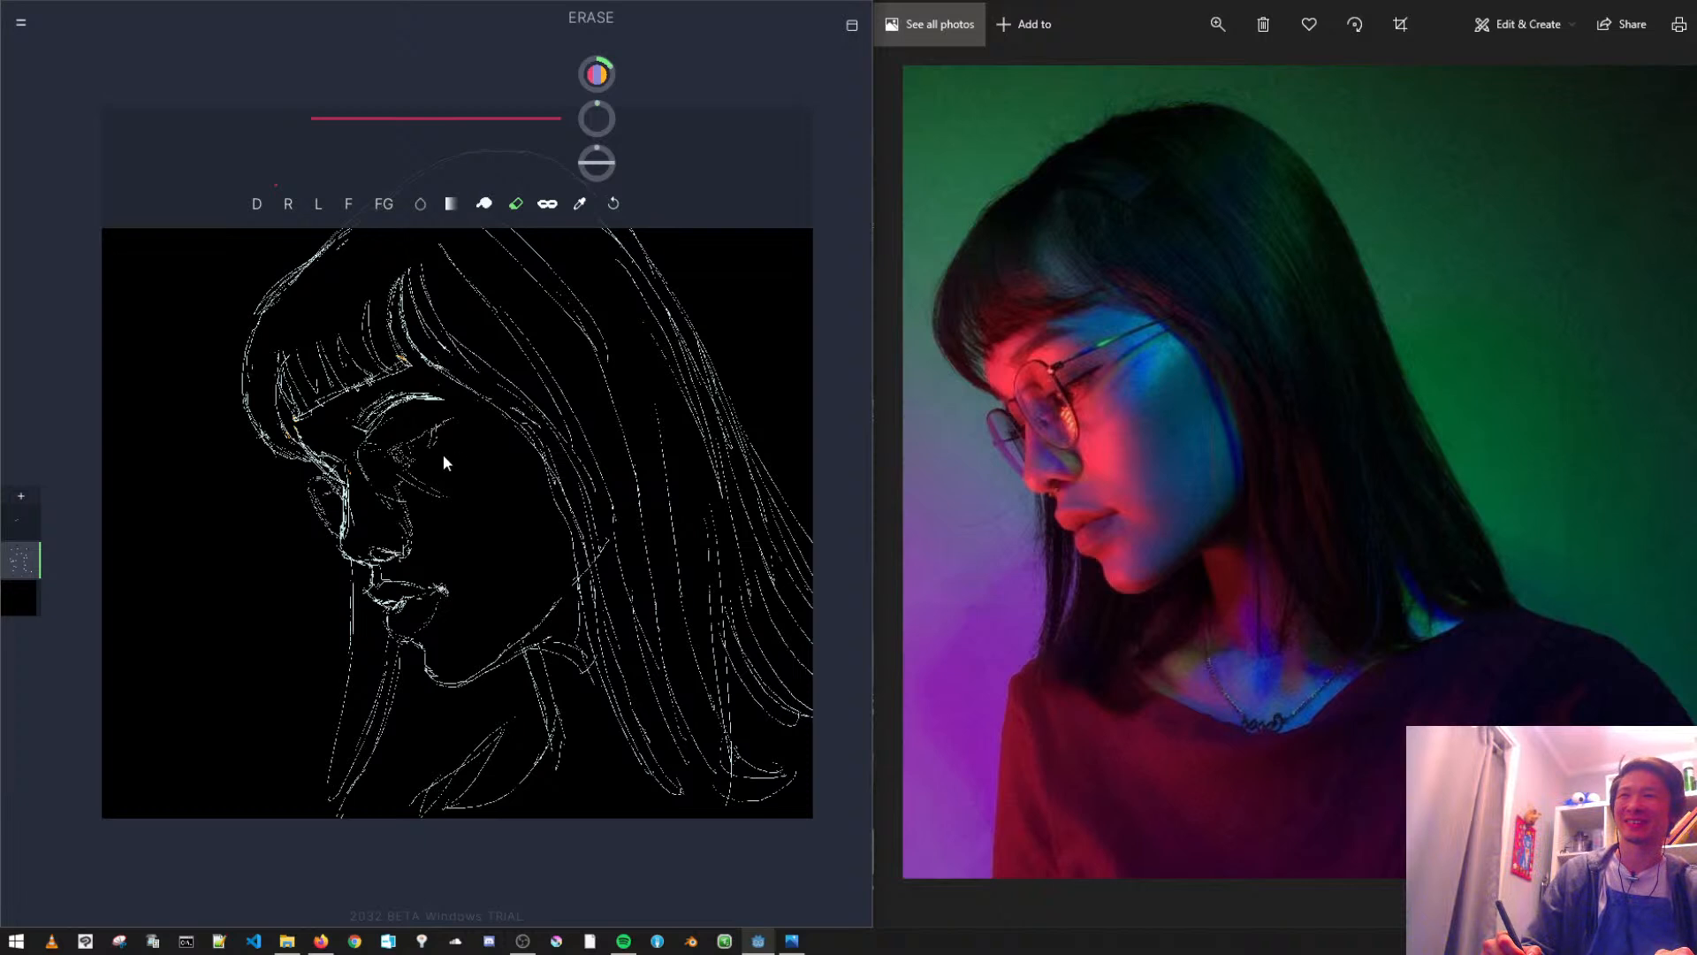
{"action": "left_click", "coordinate": [516, 207]}
{"action": "left_click", "coordinate": [241, 138]}
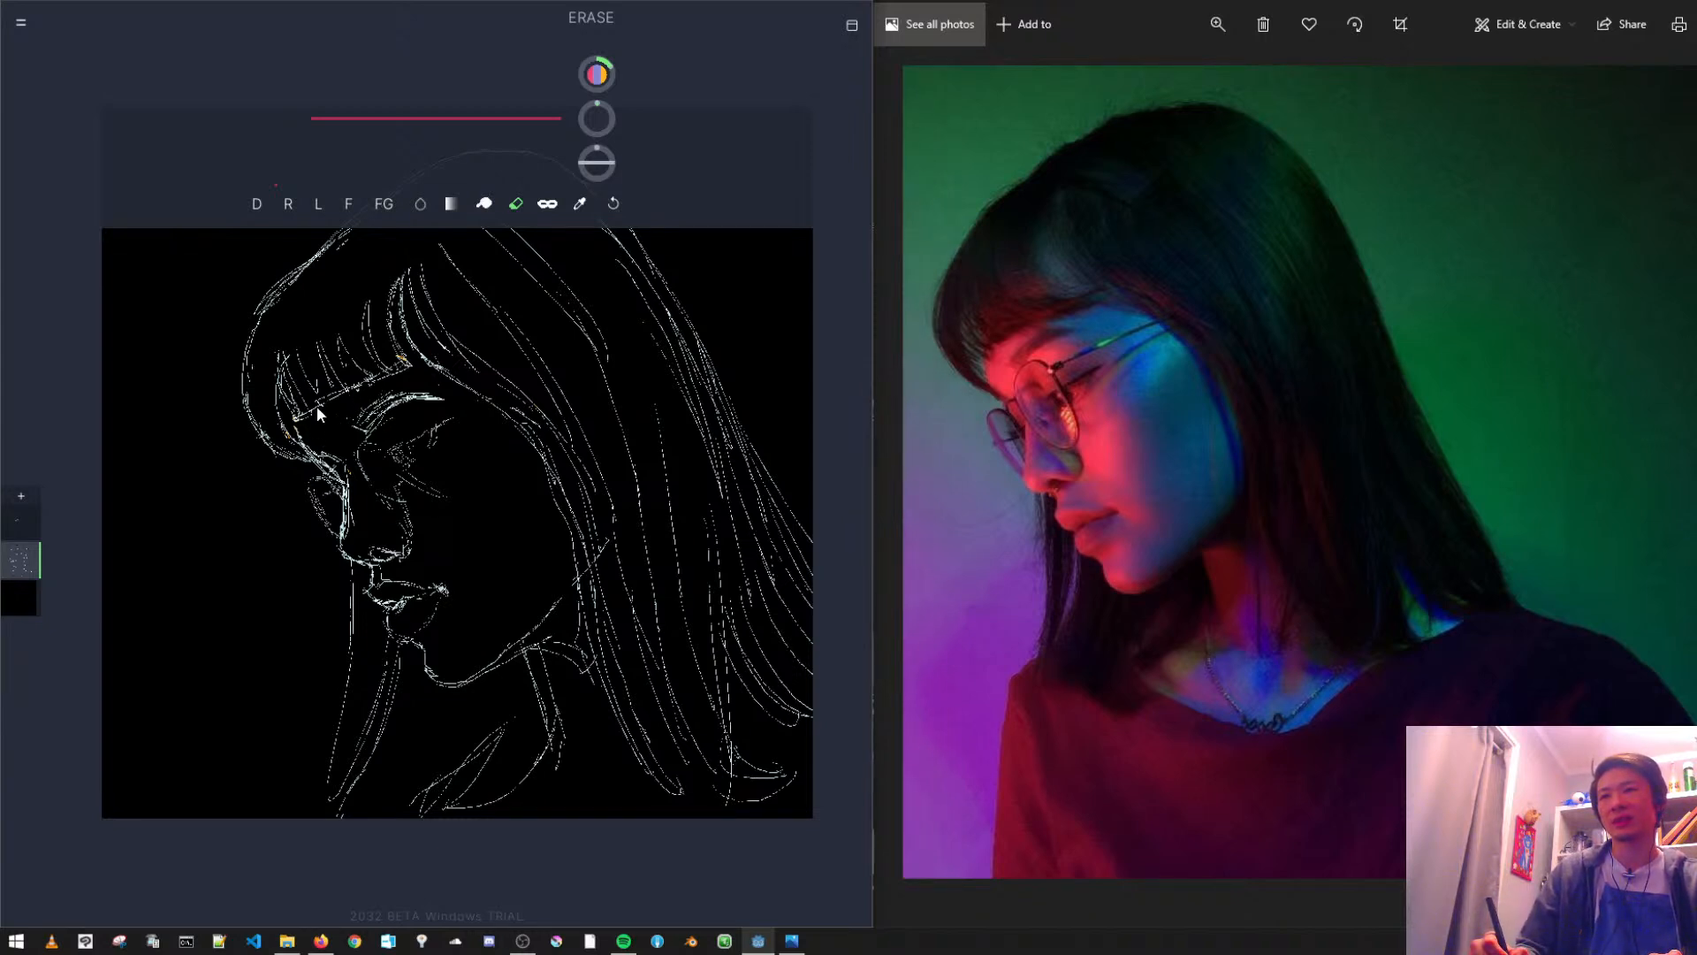
{"action": "left_click_drag", "start_coordinate": [315, 410], "coordinate": [304, 430]}
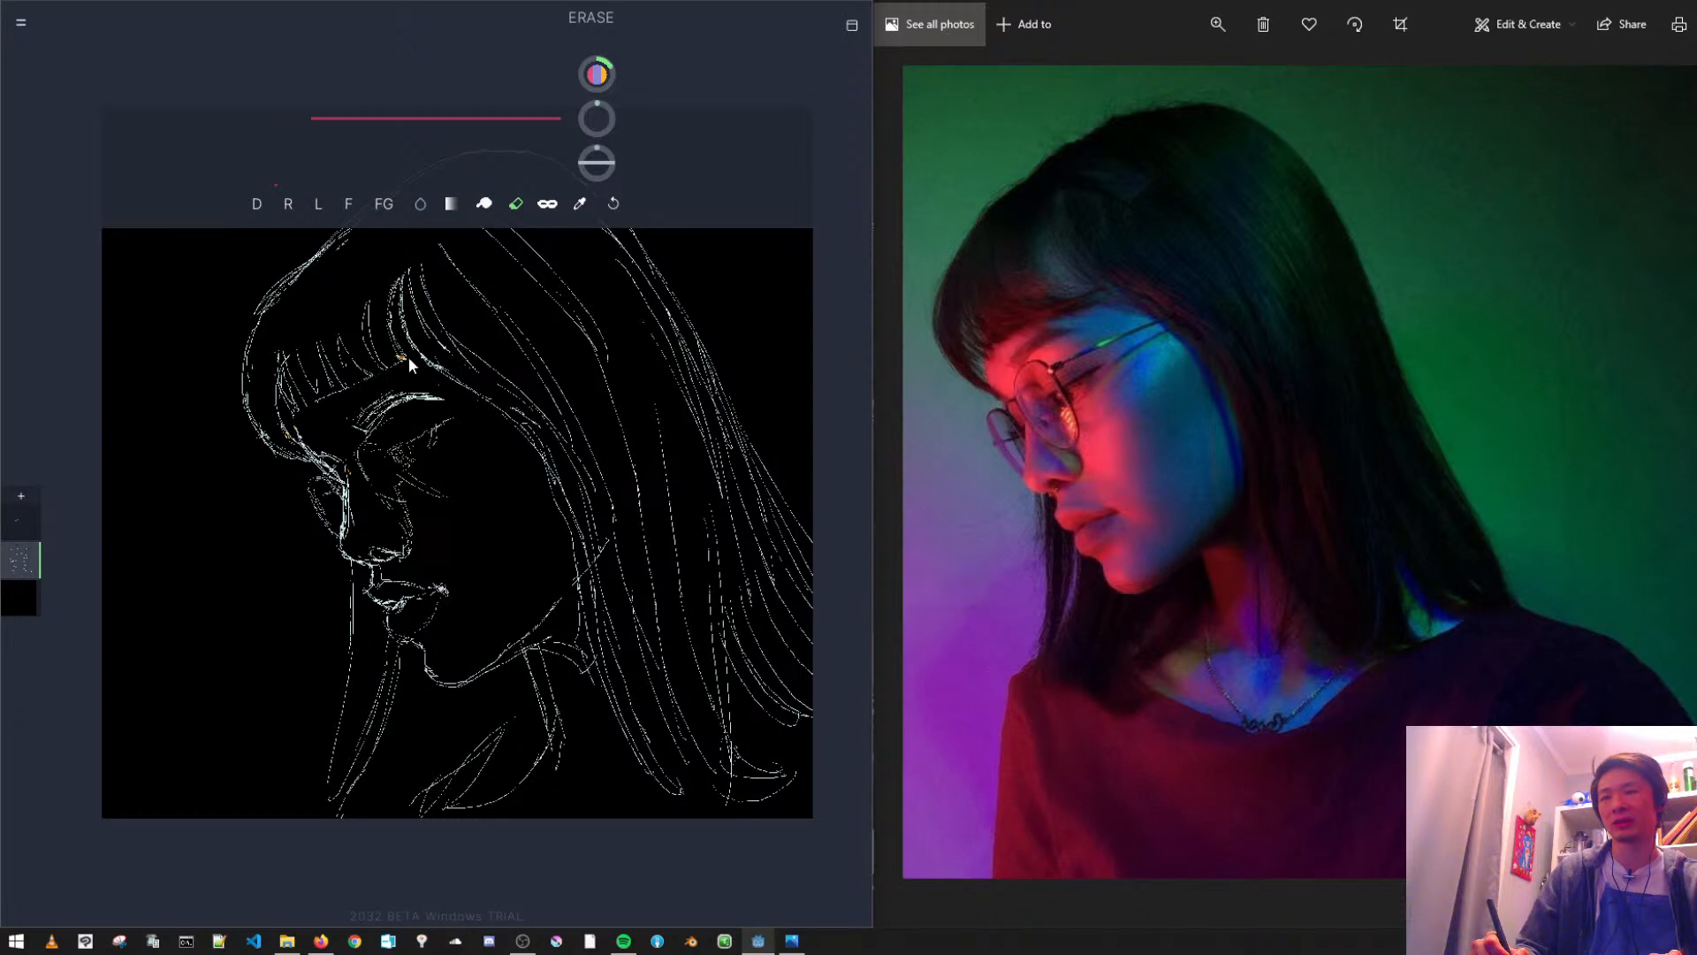
{"action": "left_click_drag", "start_coordinate": [403, 359], "coordinate": [294, 415]}
- Redraw the lower edge of the fringe as a lighter, broken line
{"action": "scroll", "coordinate": [407, 361], "scroll_direction": "up", "scroll_amount": 3}
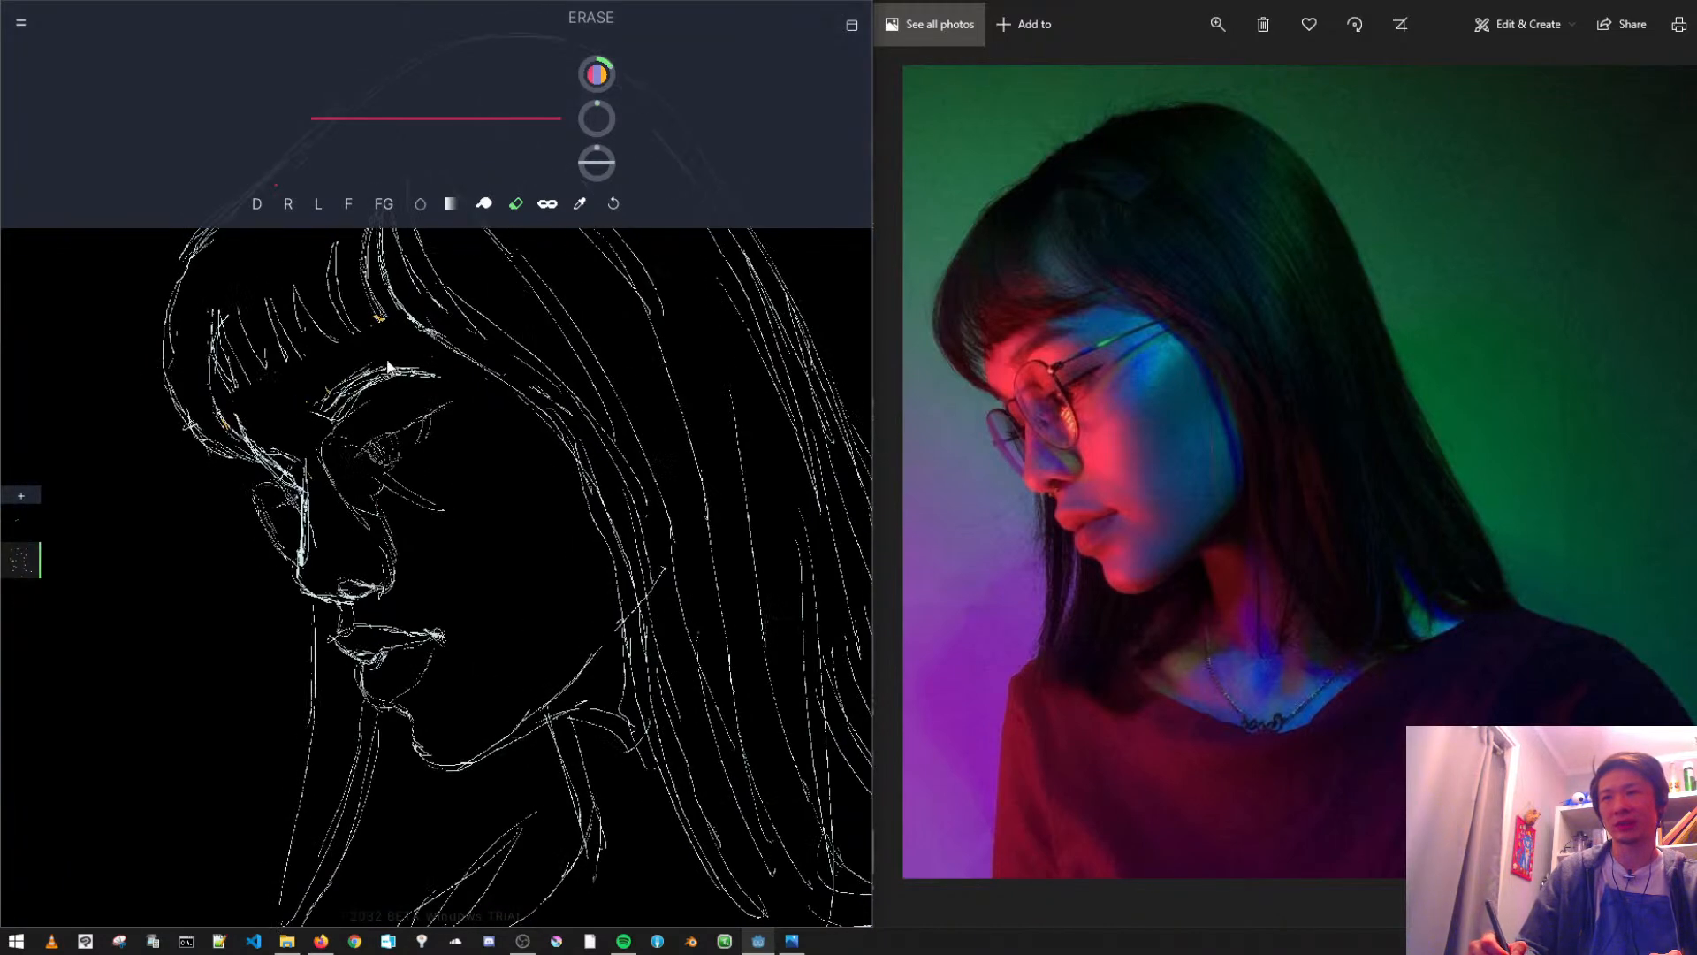
{"action": "left_click_drag", "start_coordinate": [390, 368], "coordinate": [482, 439]}
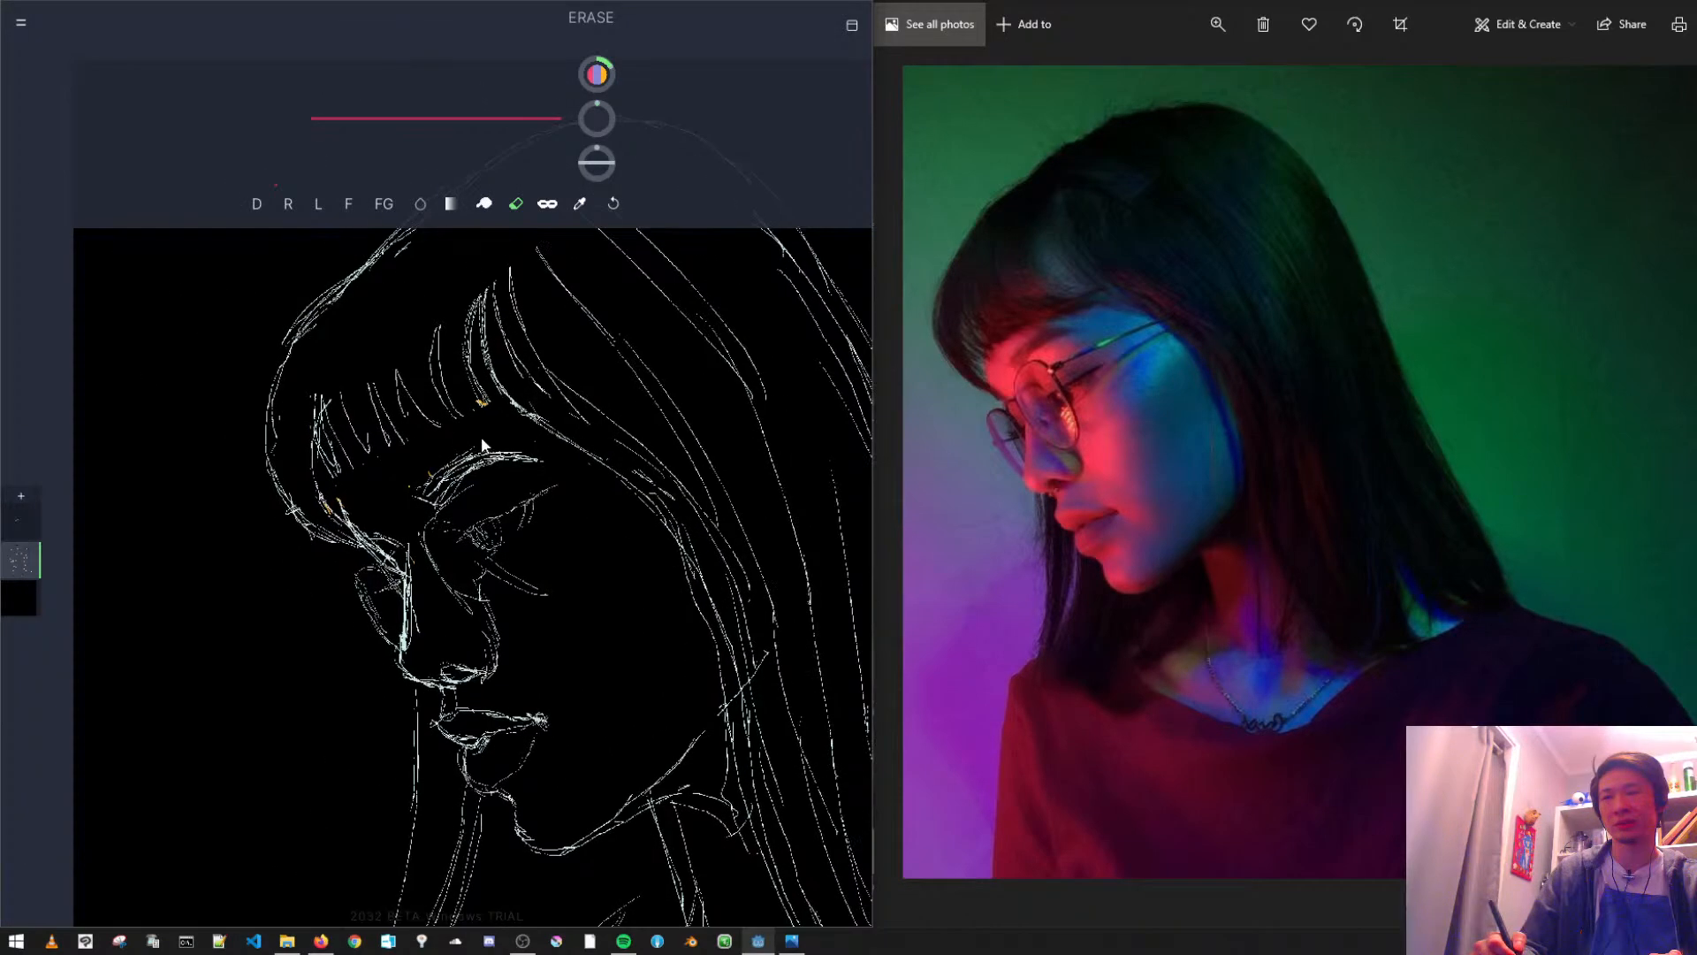
{"action": "left_click", "coordinate": [516, 205]}
{"action": "left_click", "coordinate": [260, 203]}
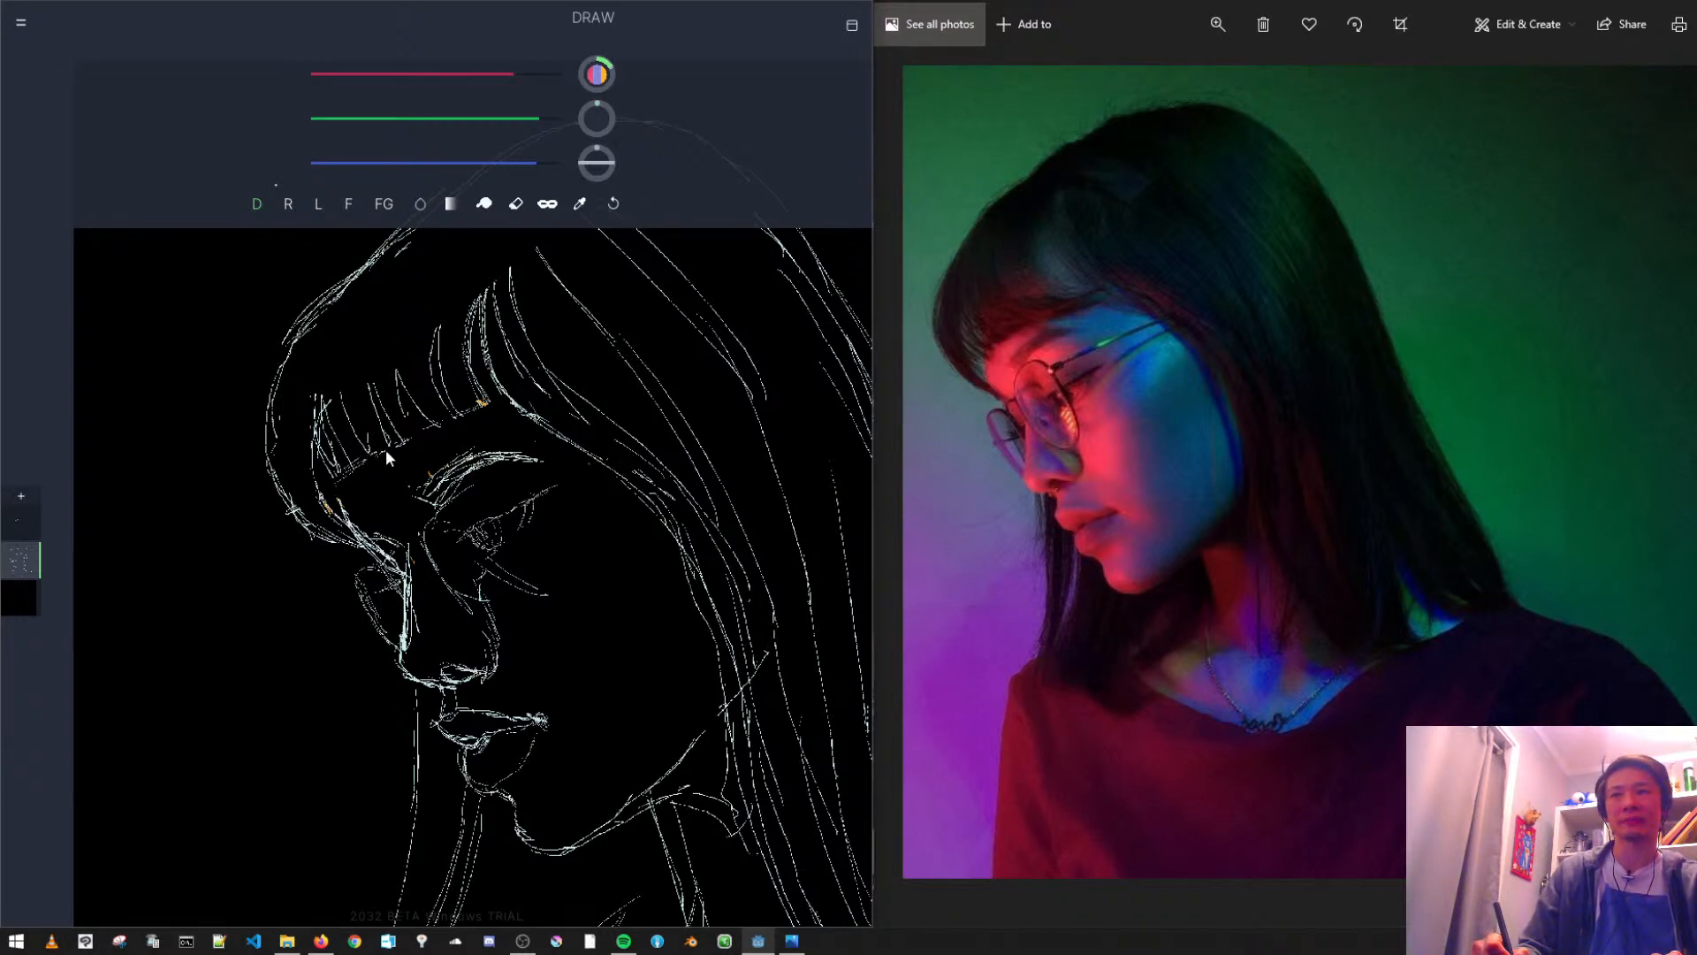
- Add curved hair strands to the fringe, gathering the rear ones into a point above the temple
{"action": "scroll", "coordinate": [517, 489], "scroll_direction": "down", "scroll_amount": 2}
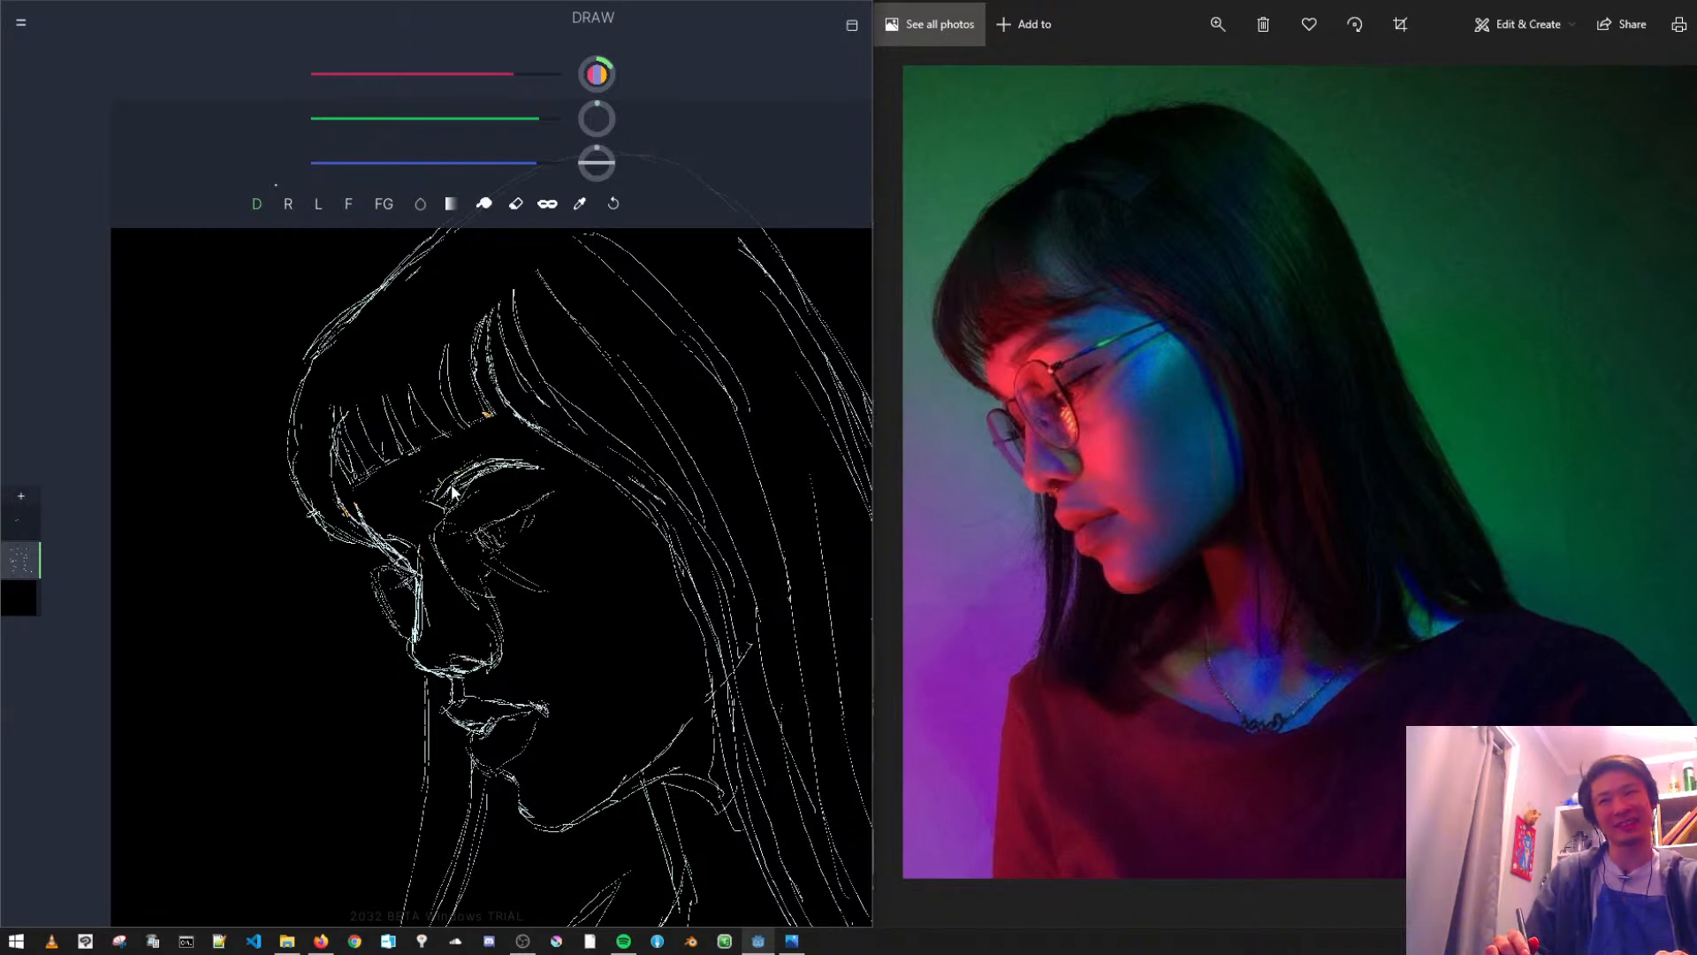
{"action": "left_click_drag", "start_coordinate": [403, 364], "coordinate": [421, 437]}
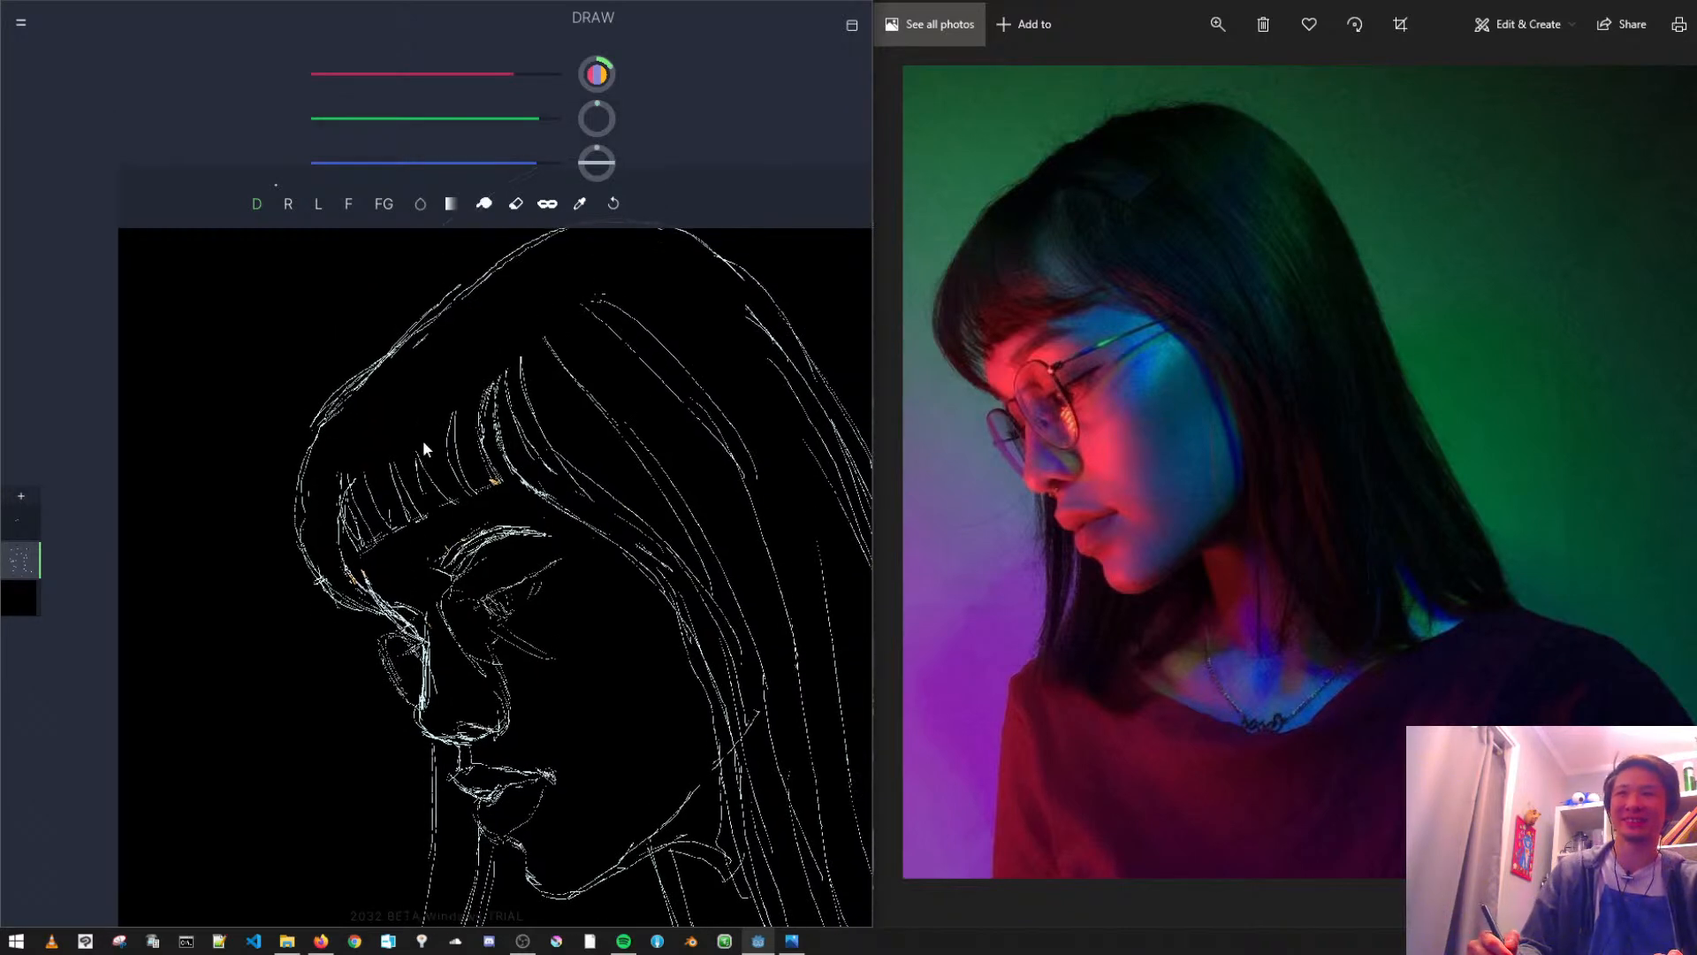
{"action": "left_click_drag", "start_coordinate": [492, 341], "coordinate": [471, 441]}
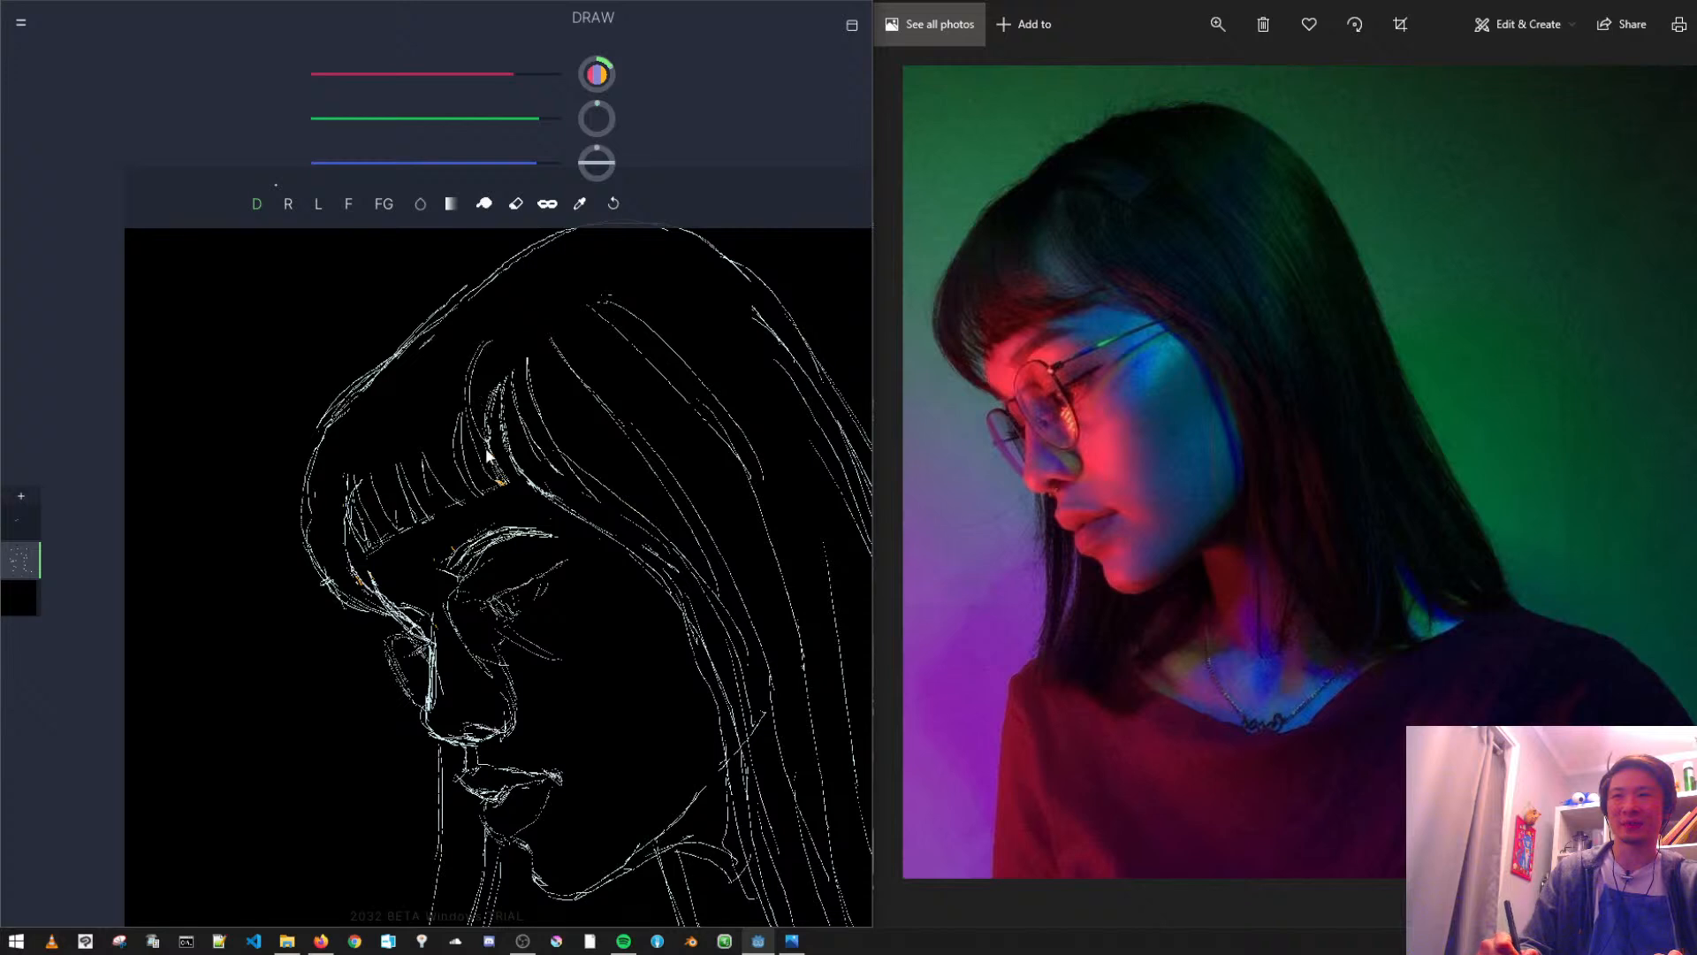
{"action": "left_click_drag", "start_coordinate": [489, 345], "coordinate": [502, 444]}
{"action": "left_click_drag", "start_coordinate": [492, 375], "coordinate": [509, 447]}
{"action": "left_click_drag", "start_coordinate": [489, 345], "coordinate": [465, 412]}
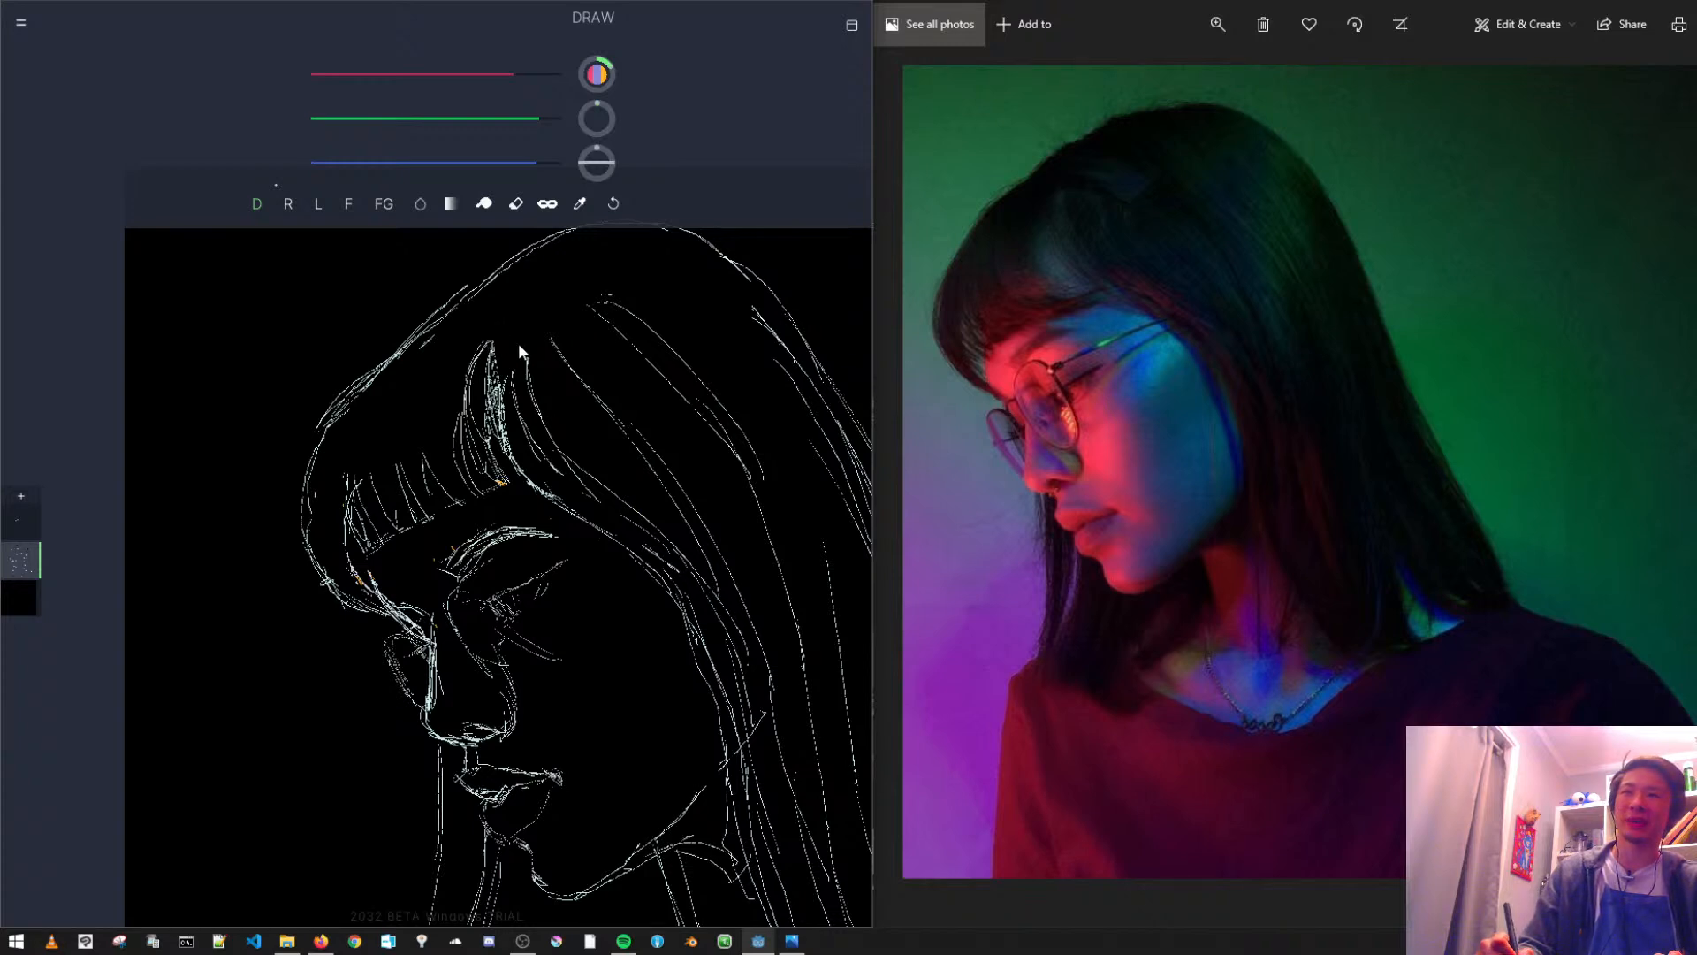
- Outline a band of hair across the crown, from the front head contour to the long strands behind the fringe
{"action": "left_click_drag", "start_coordinate": [531, 345], "coordinate": [566, 359]}
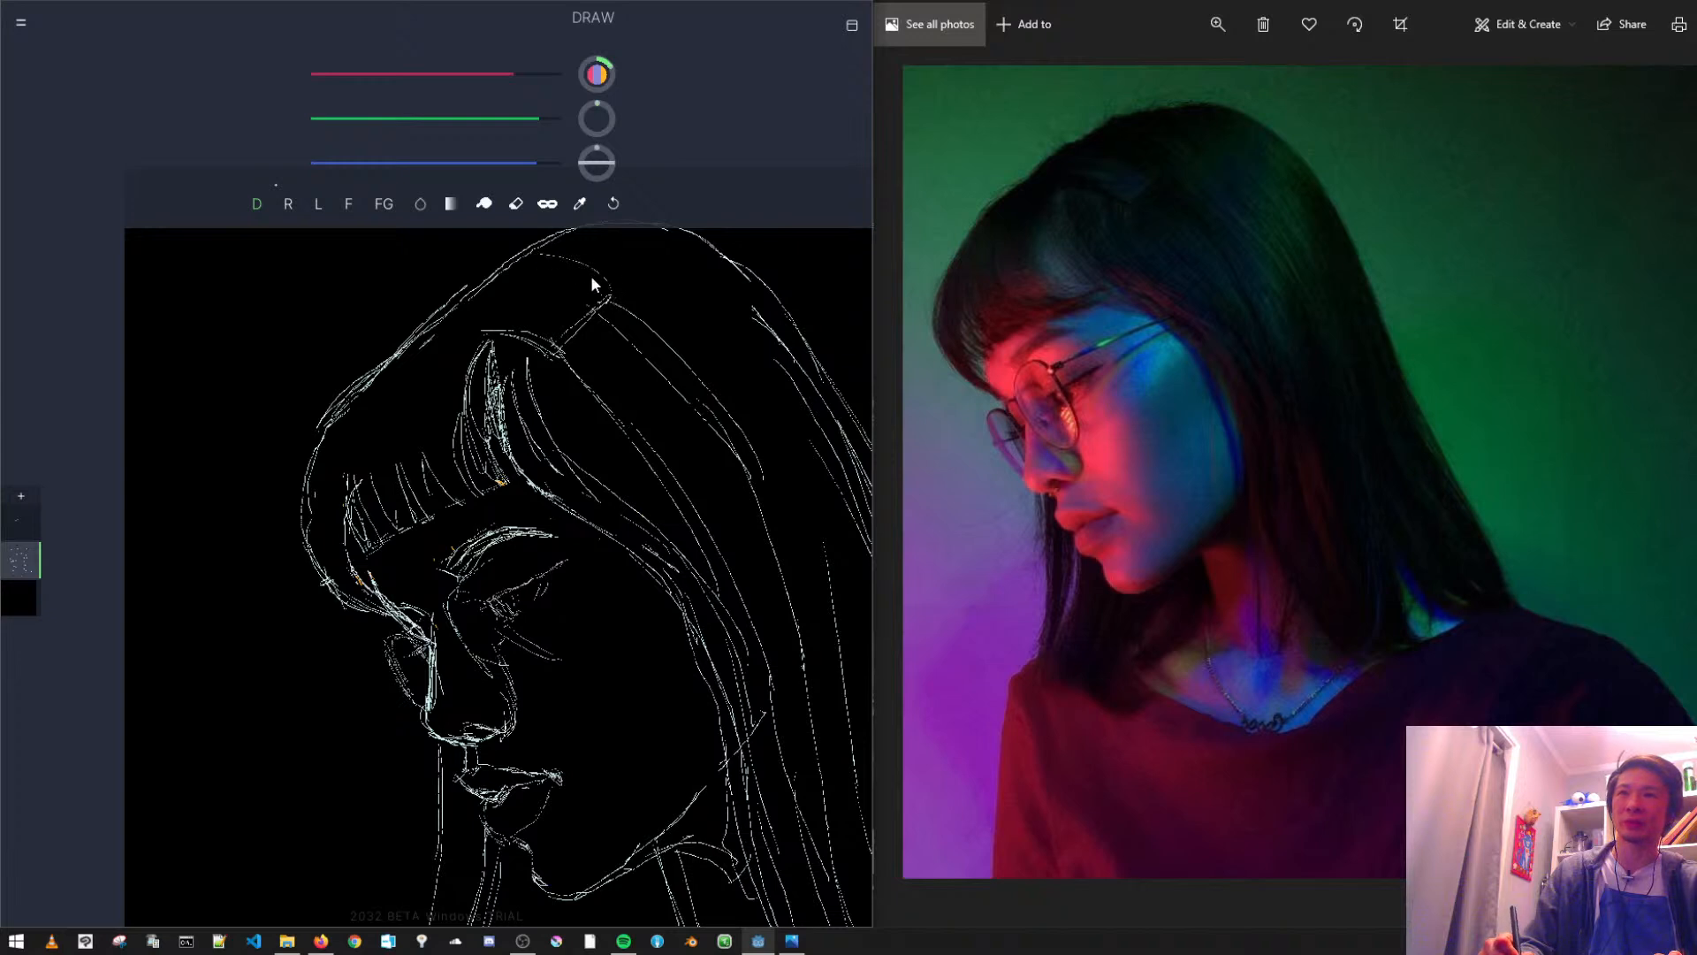
{"action": "left_click_drag", "start_coordinate": [550, 268], "coordinate": [610, 299]}
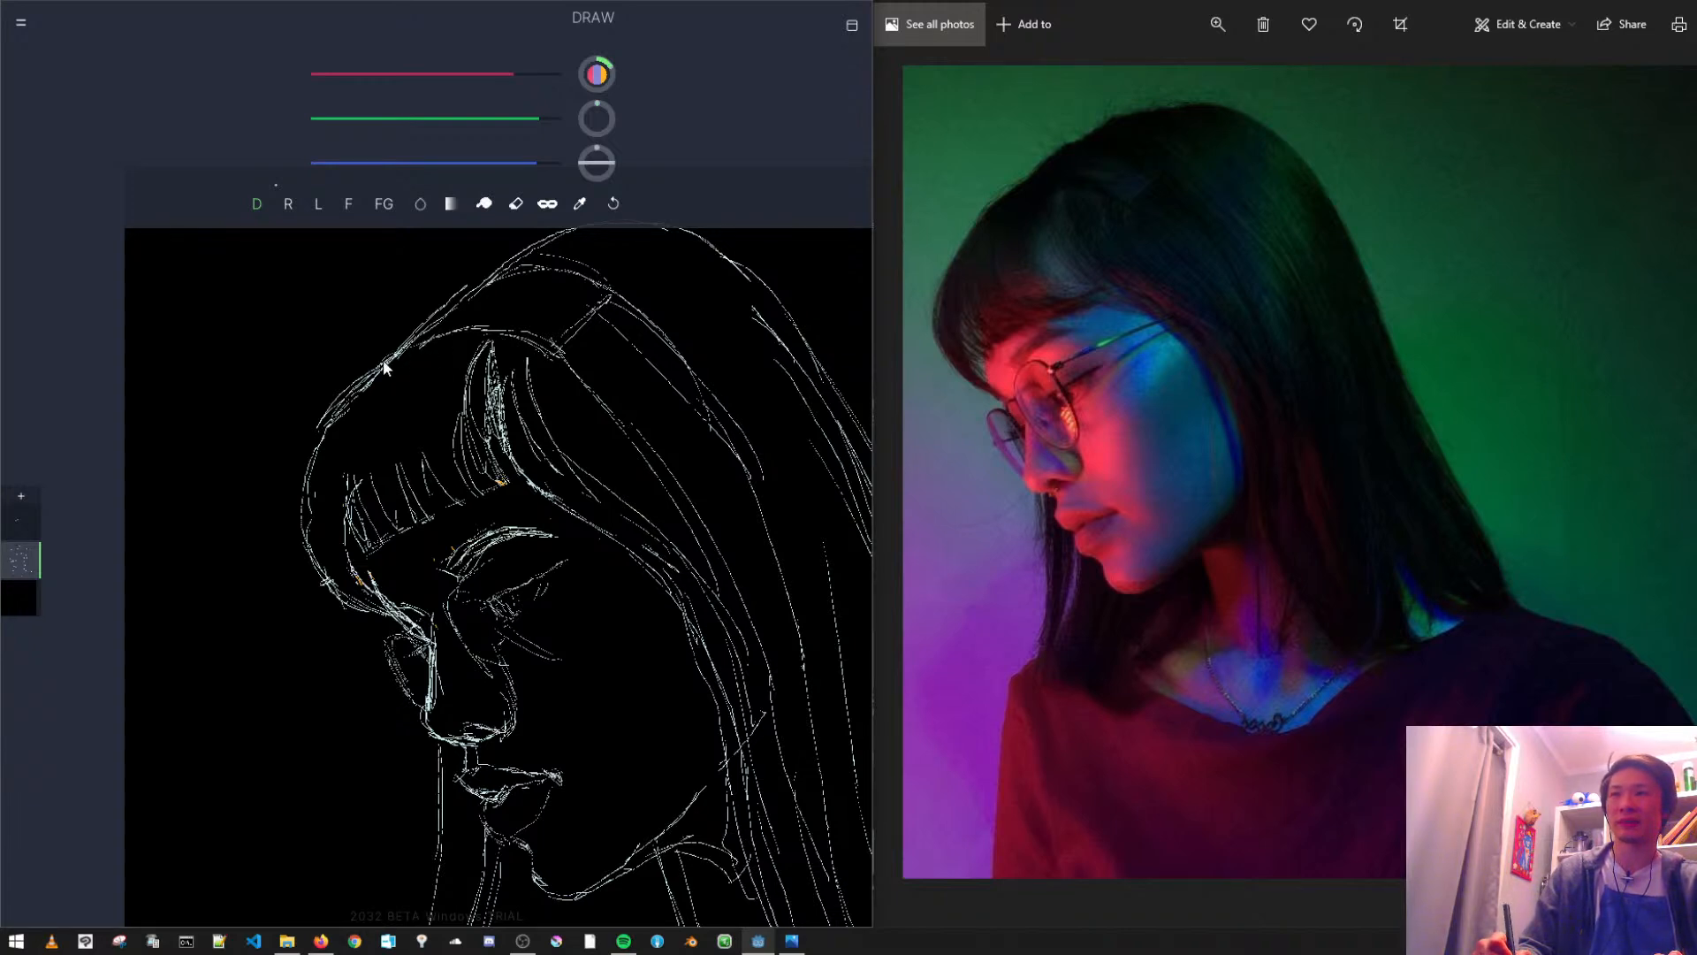
{"action": "mouse_move", "coordinate": [443, 606]}
{"action": "left_mouse_down"}
{"action": "mouse_move", "coordinate": [391, 451]}
{"action": "mouse_move", "coordinate": [452, 460]}
{"action": "left_mouse_up"}
{"action": "scroll", "coordinate": [491, 451], "scroll_direction": "up", "scroll_amount": 4}
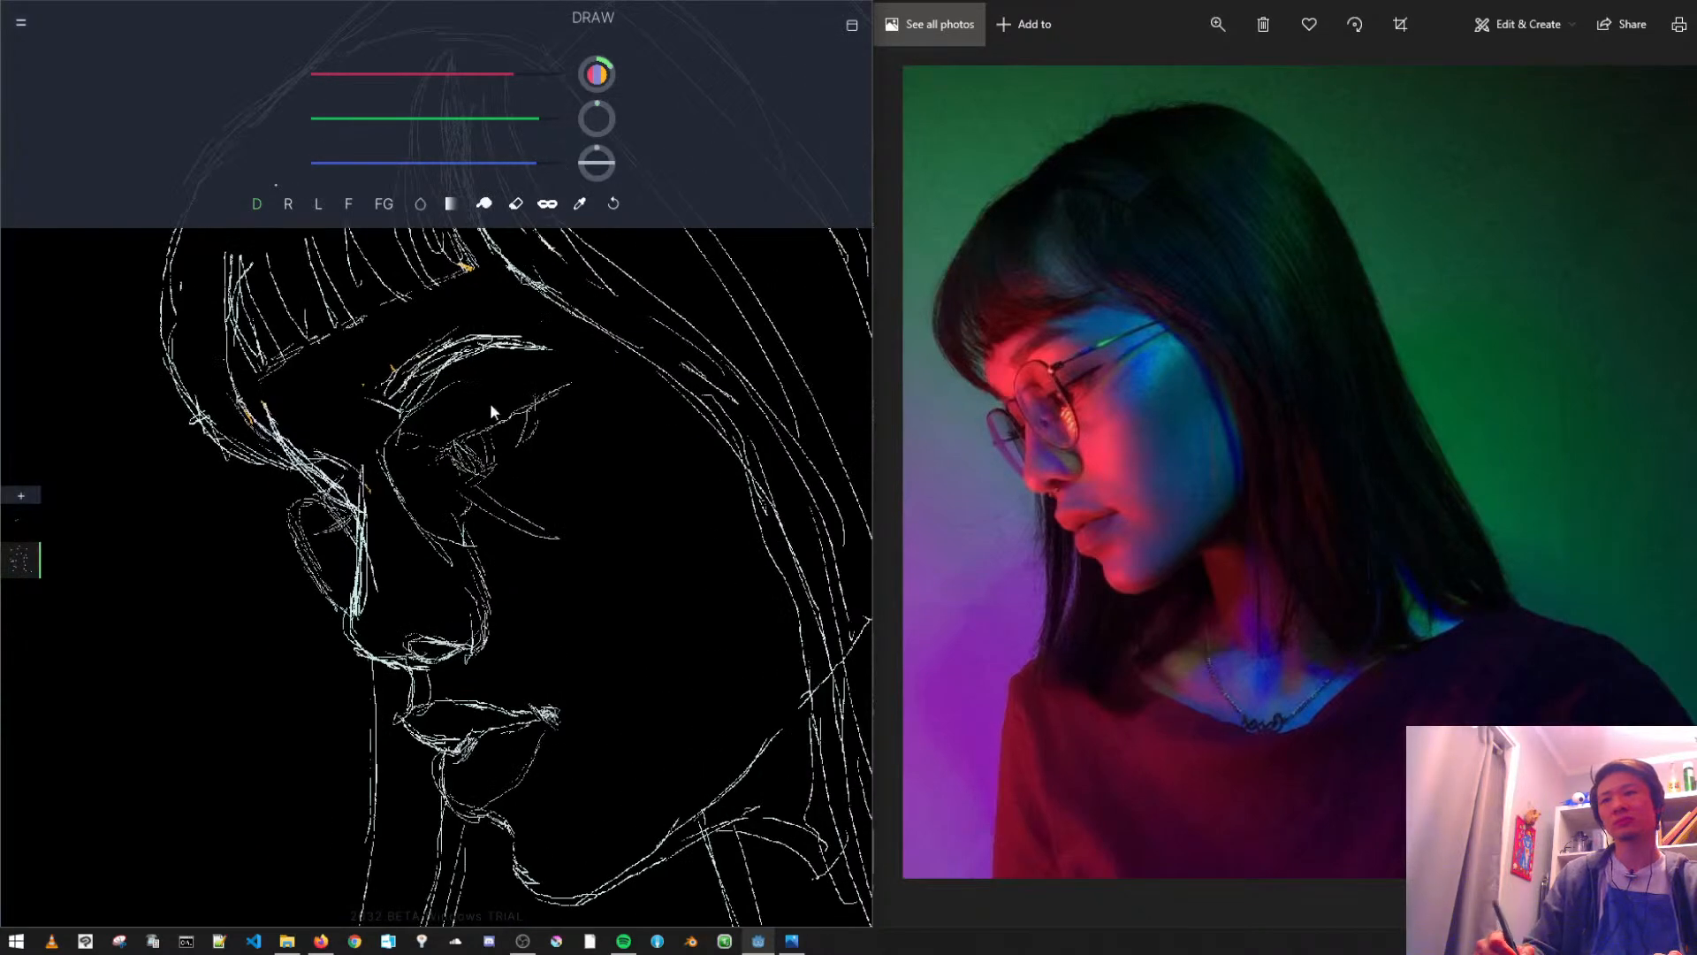
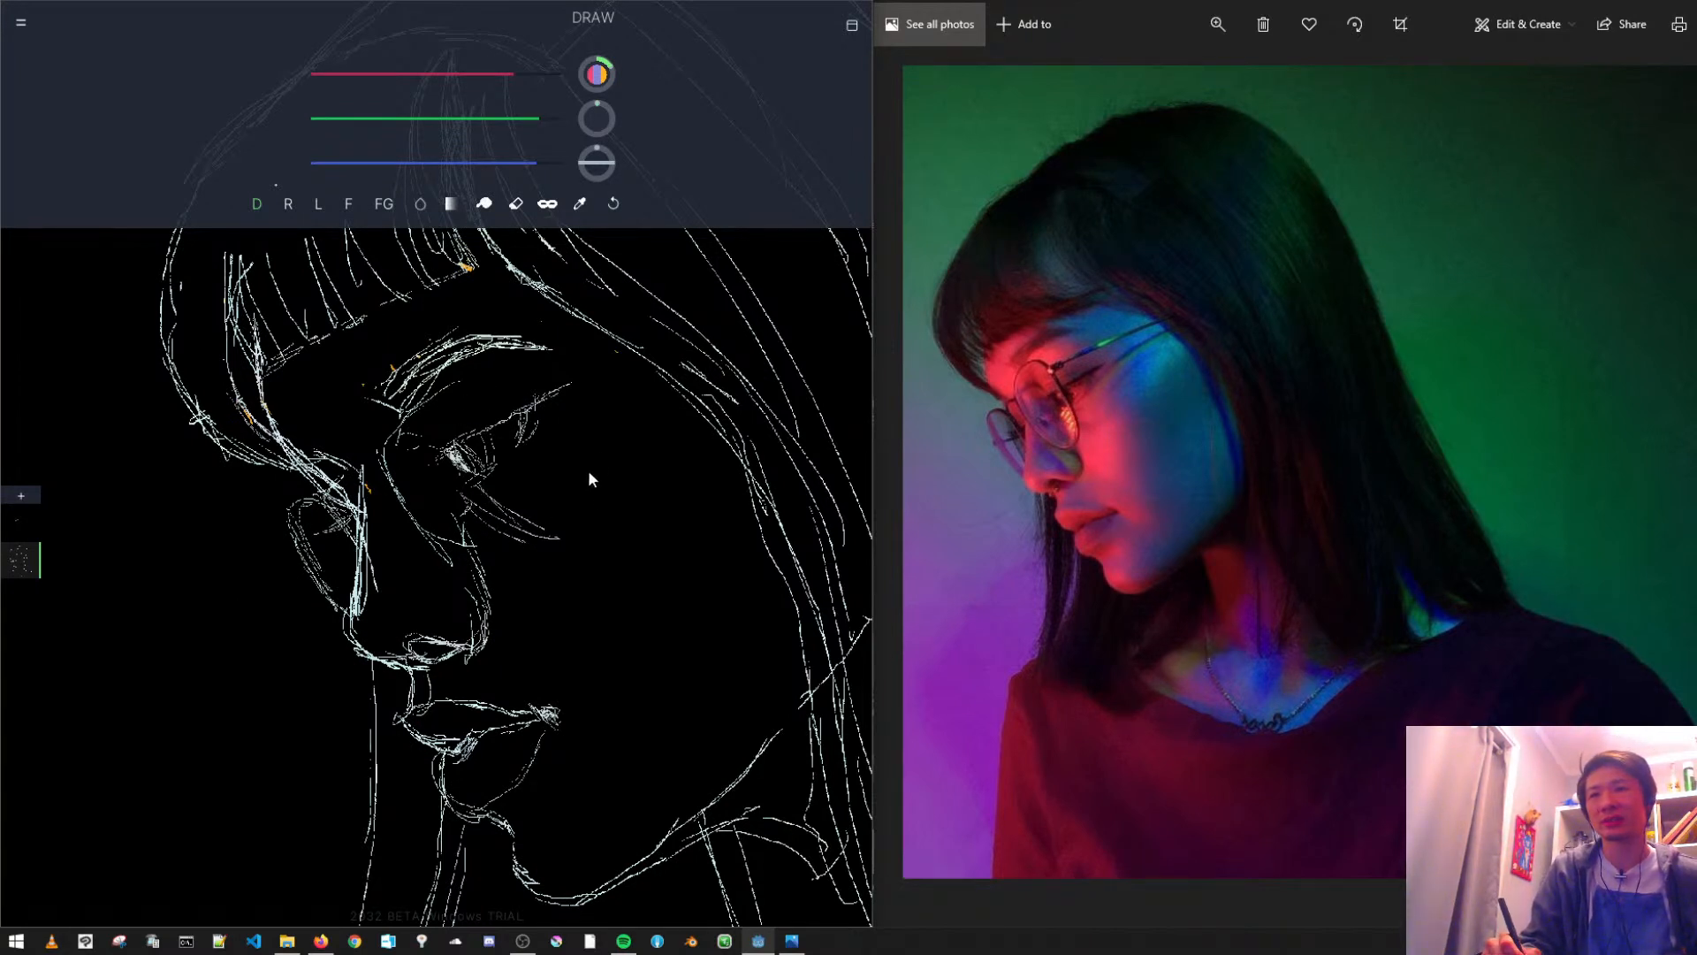
- Sketch light curved lines at the temple, between the outer corner of the eye and the hair edge
{"action": "mouse_move", "coordinate": [635, 454]}
{"action": "left_mouse_down"}
{"action": "mouse_move", "coordinate": [693, 386]}
{"action": "mouse_move", "coordinate": [658, 372]}
{"action": "left_mouse_up"}
{"action": "scroll", "coordinate": [469, 531], "scroll_direction": "up", "scroll_amount": 1}
{"action": "scroll", "coordinate": [477, 566], "scroll_direction": "down", "scroll_amount": 4}
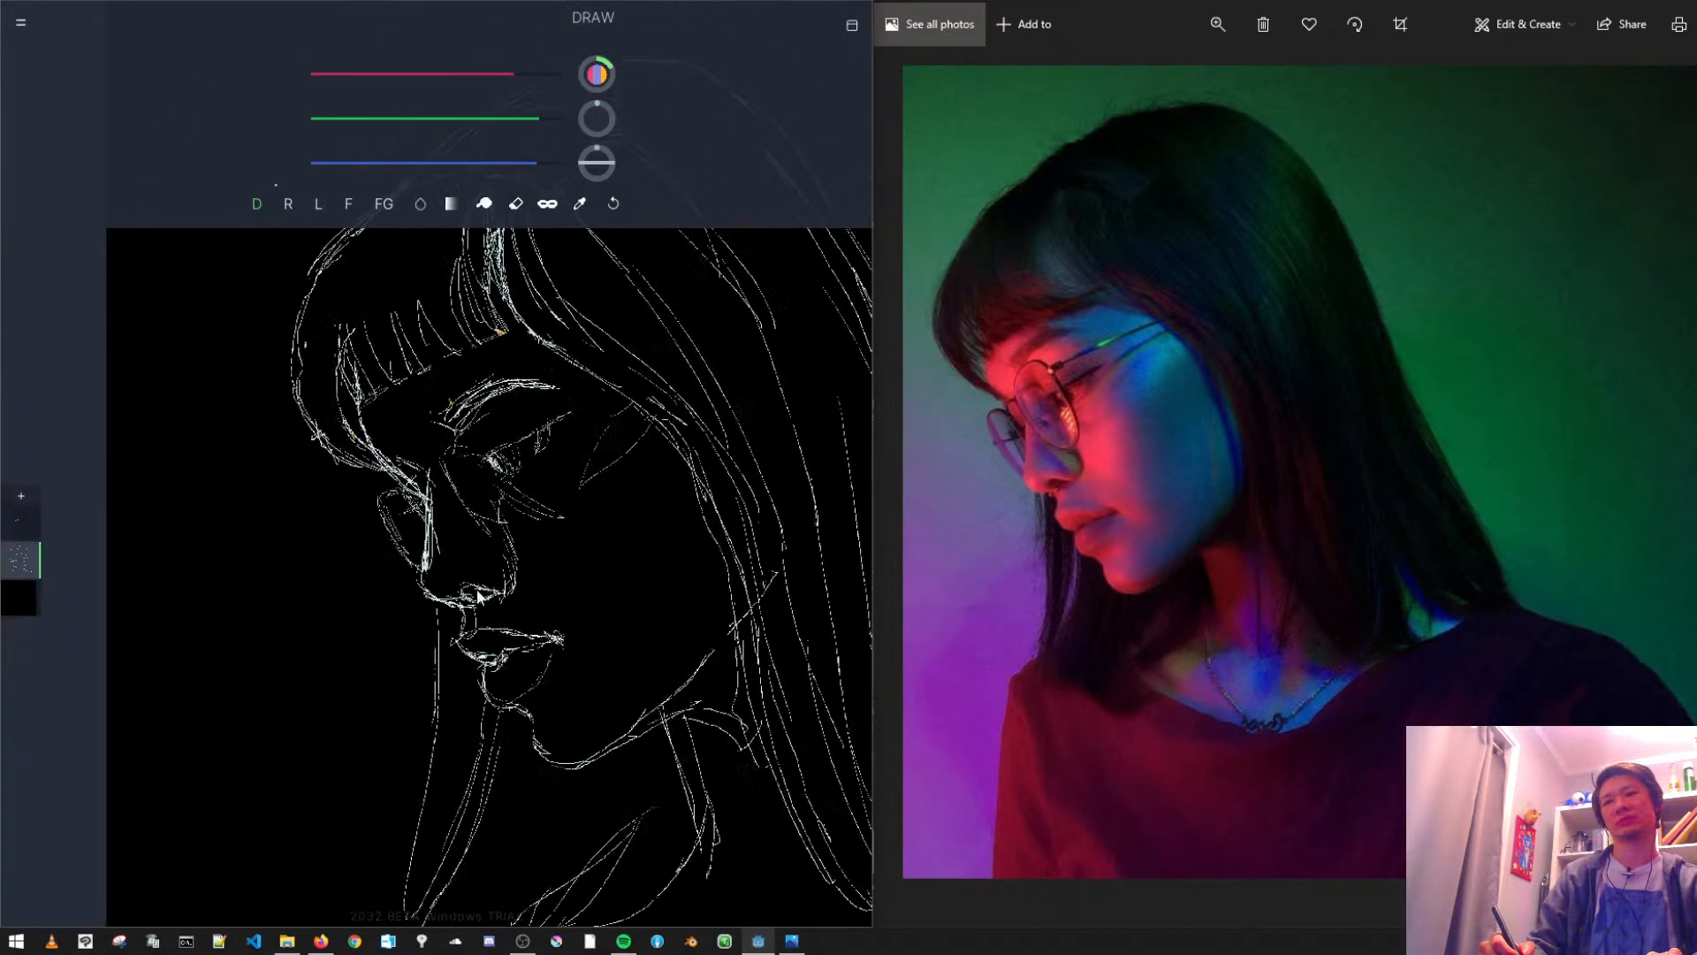
- Erase the outline of the nose wing and redraw it as a rounder curve ending at the nostril
{"action": "left_click", "coordinate": [348, 204]}
{"action": "key", "text": "e"}
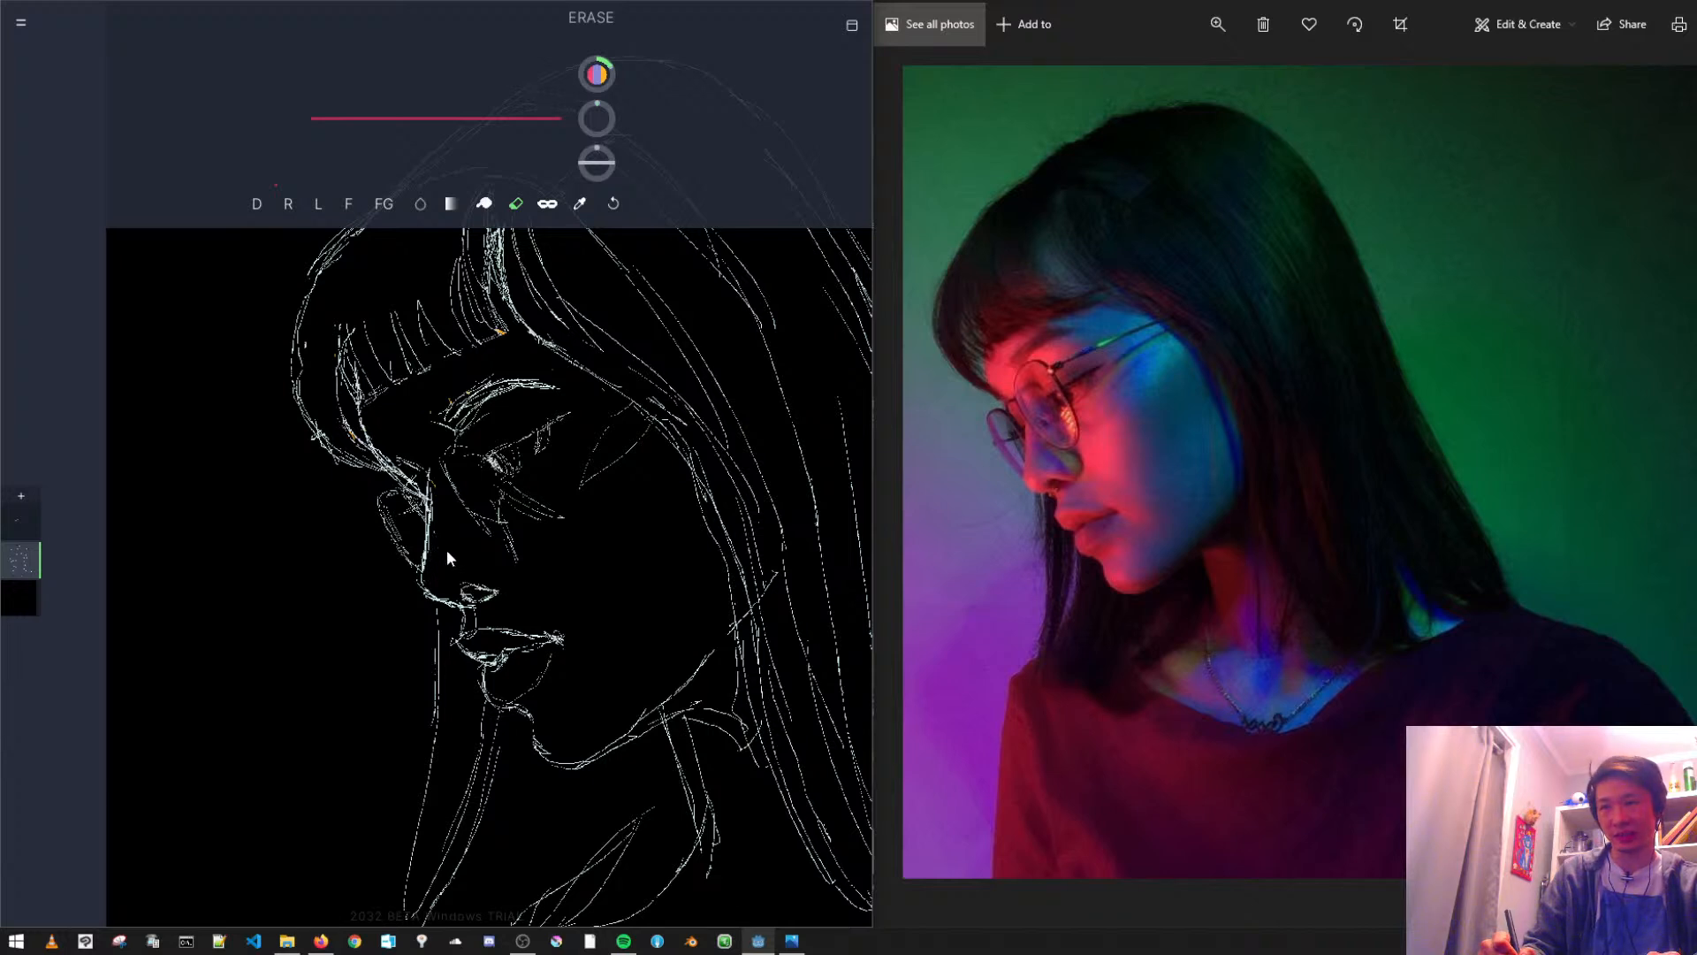
{"action": "key", "text": "ctrl+z"}
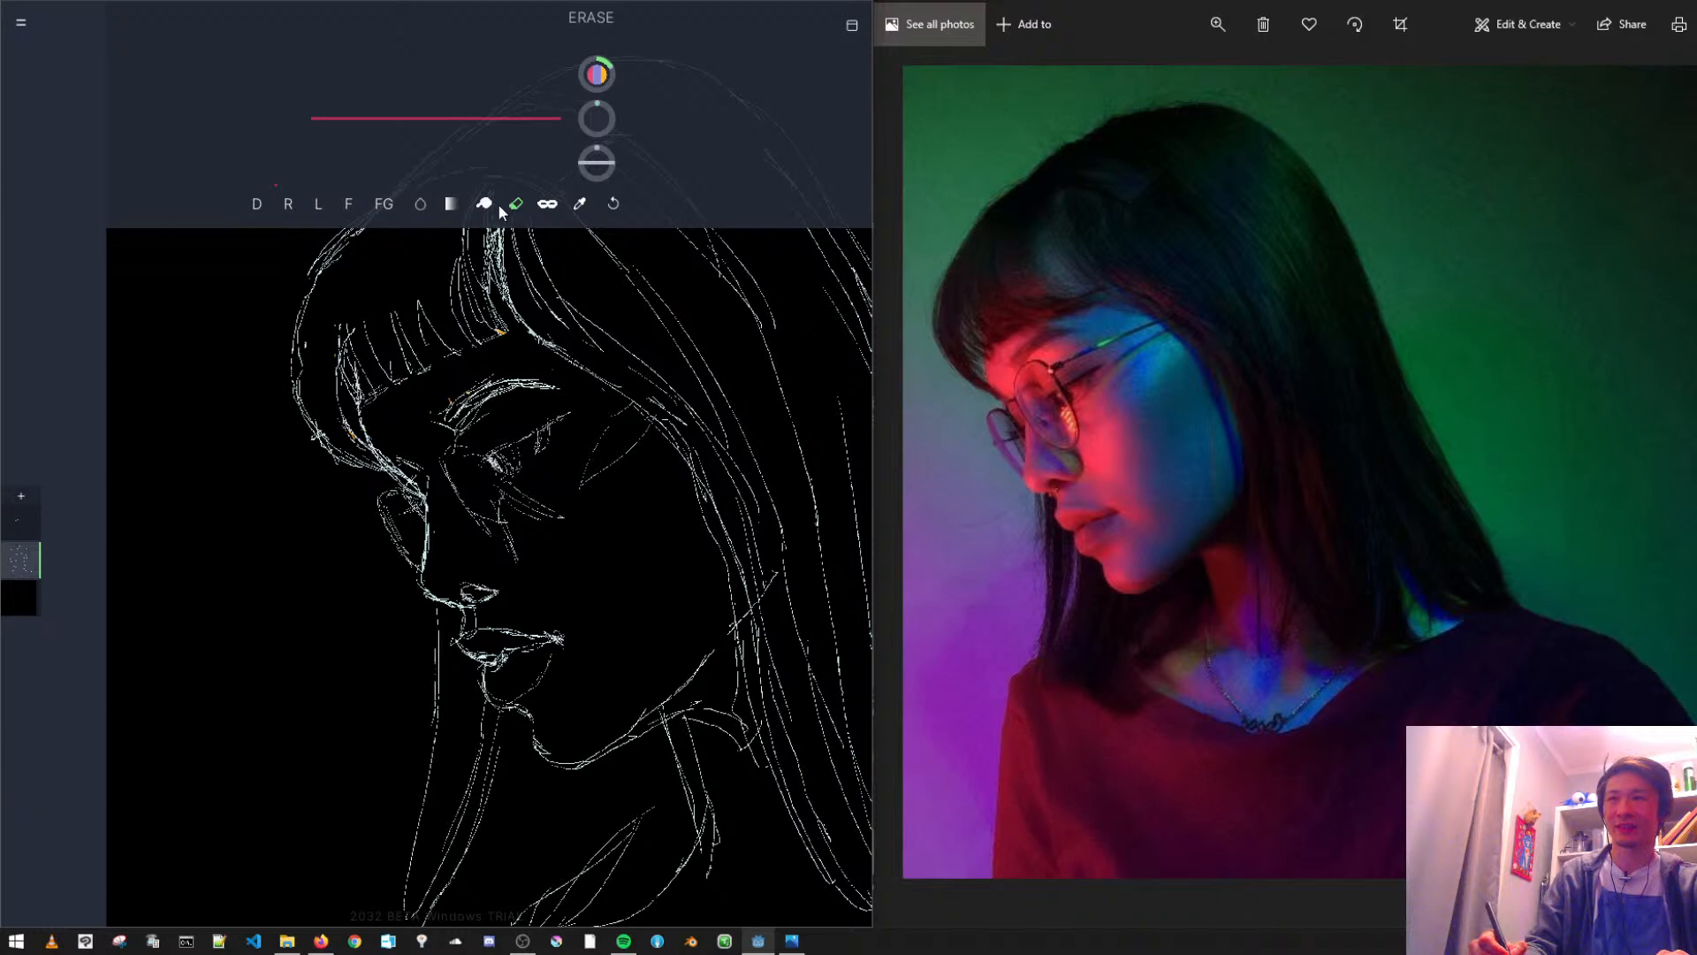
{"action": "left_click", "coordinate": [348, 205]}
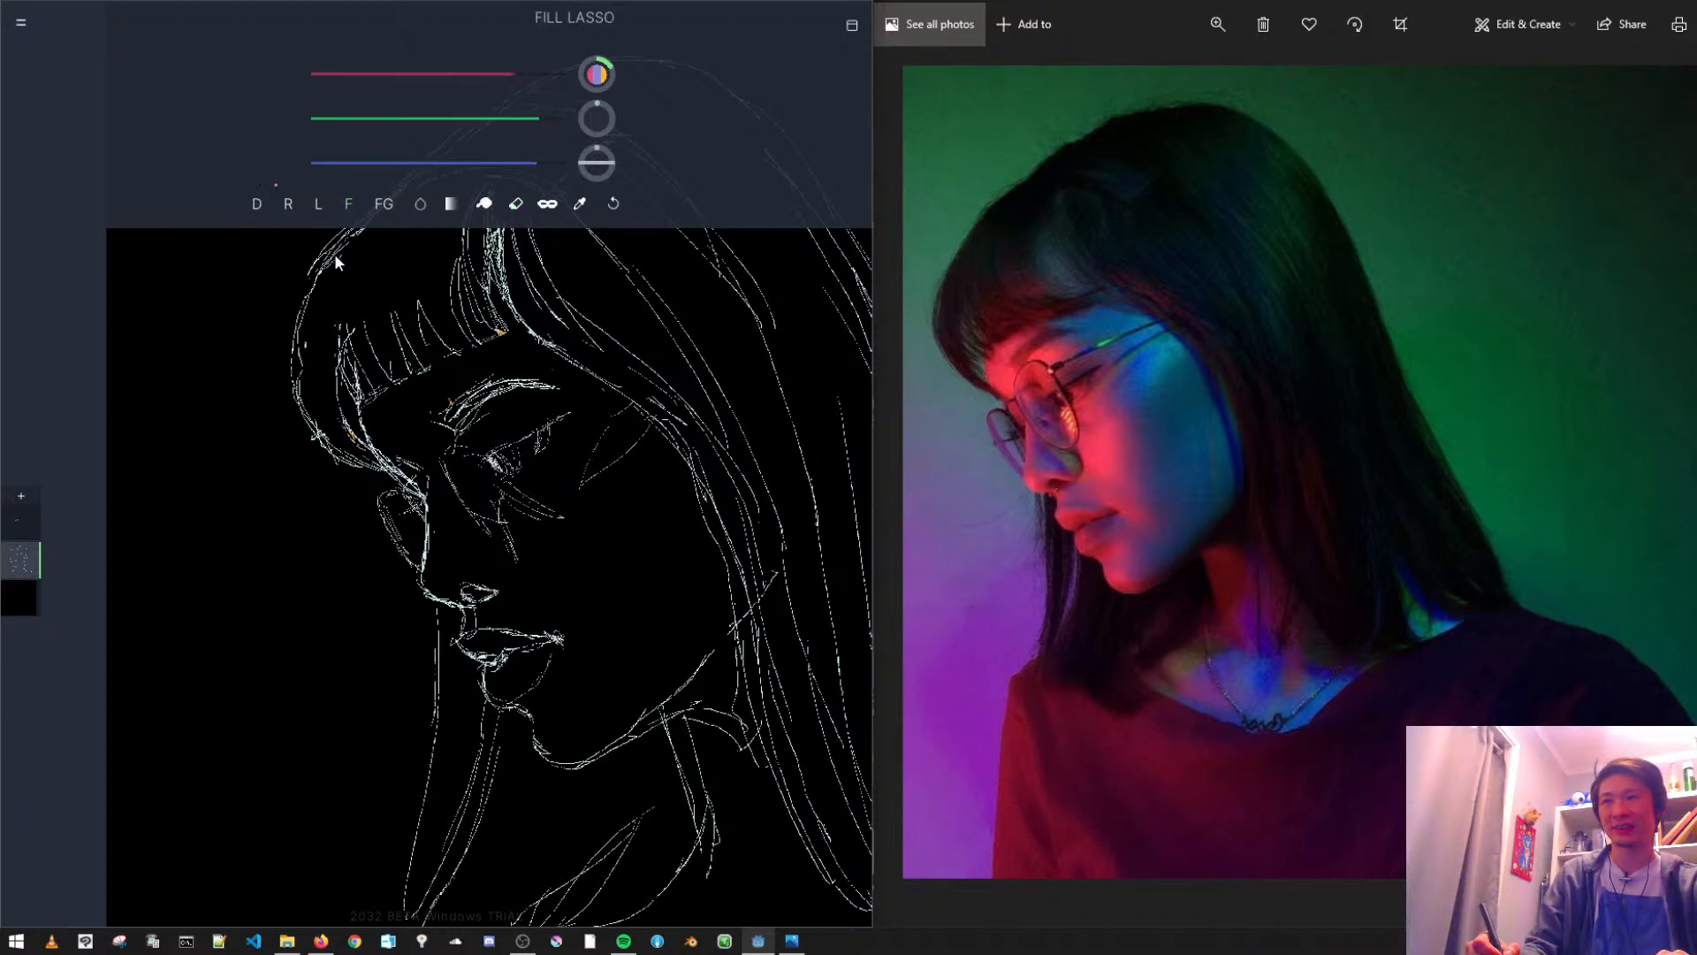
{"action": "left_click", "coordinate": [256, 205]}
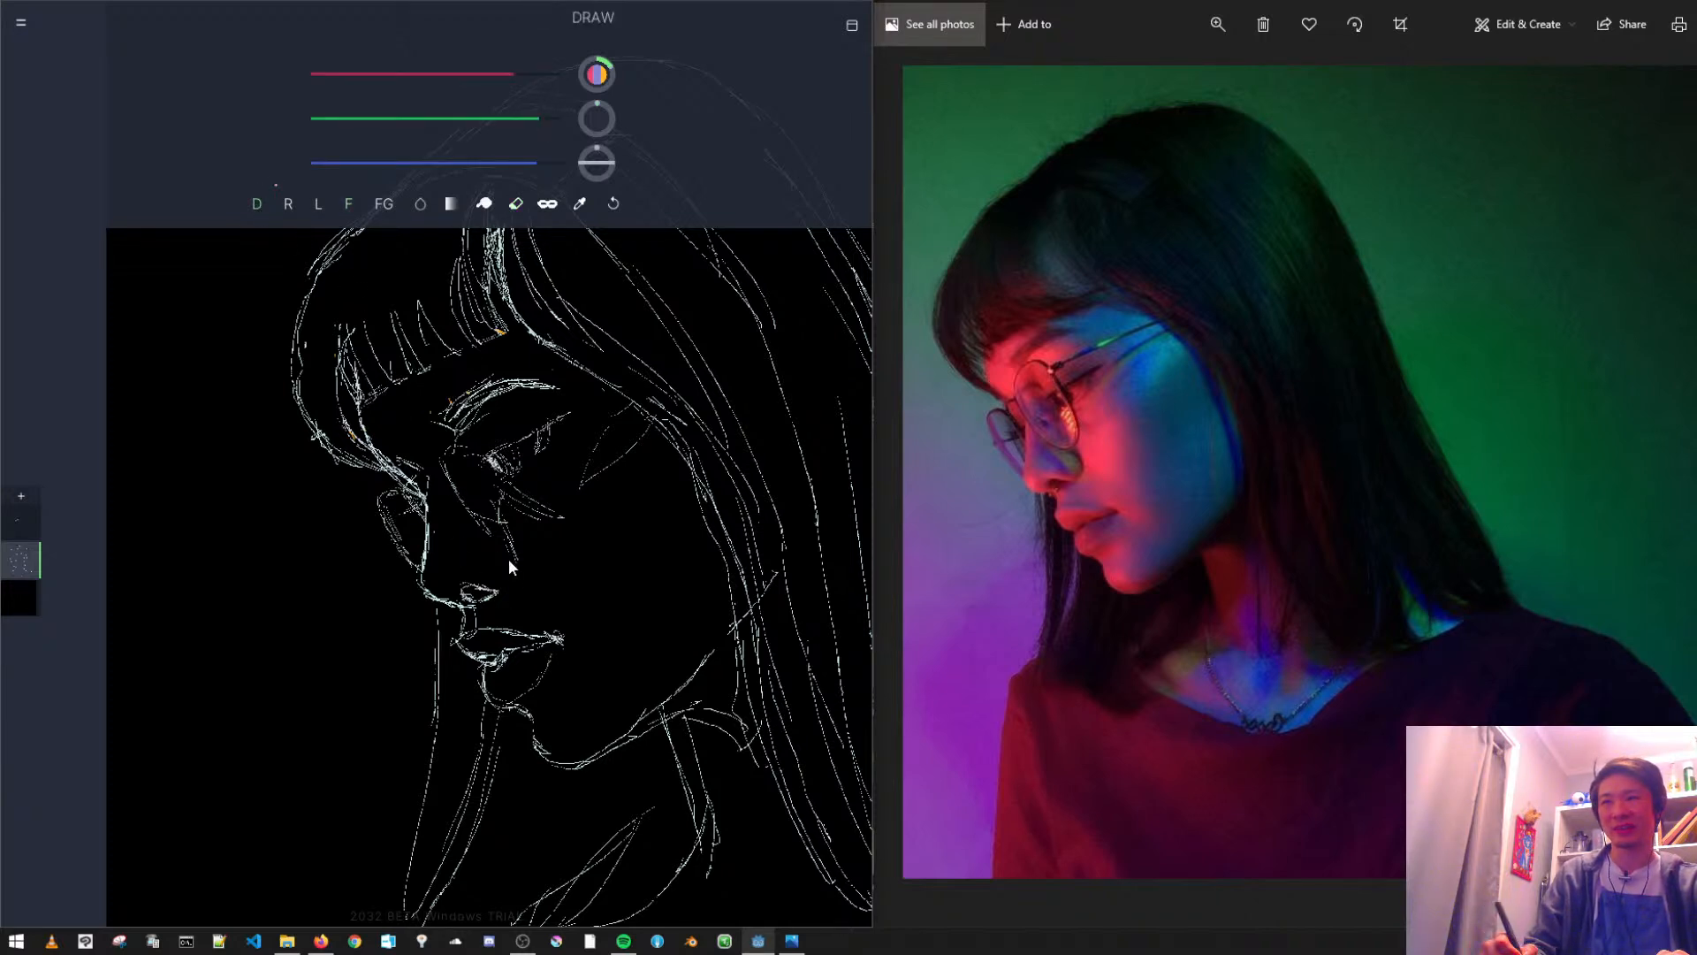
{"action": "key", "text": "ctrl+z"}
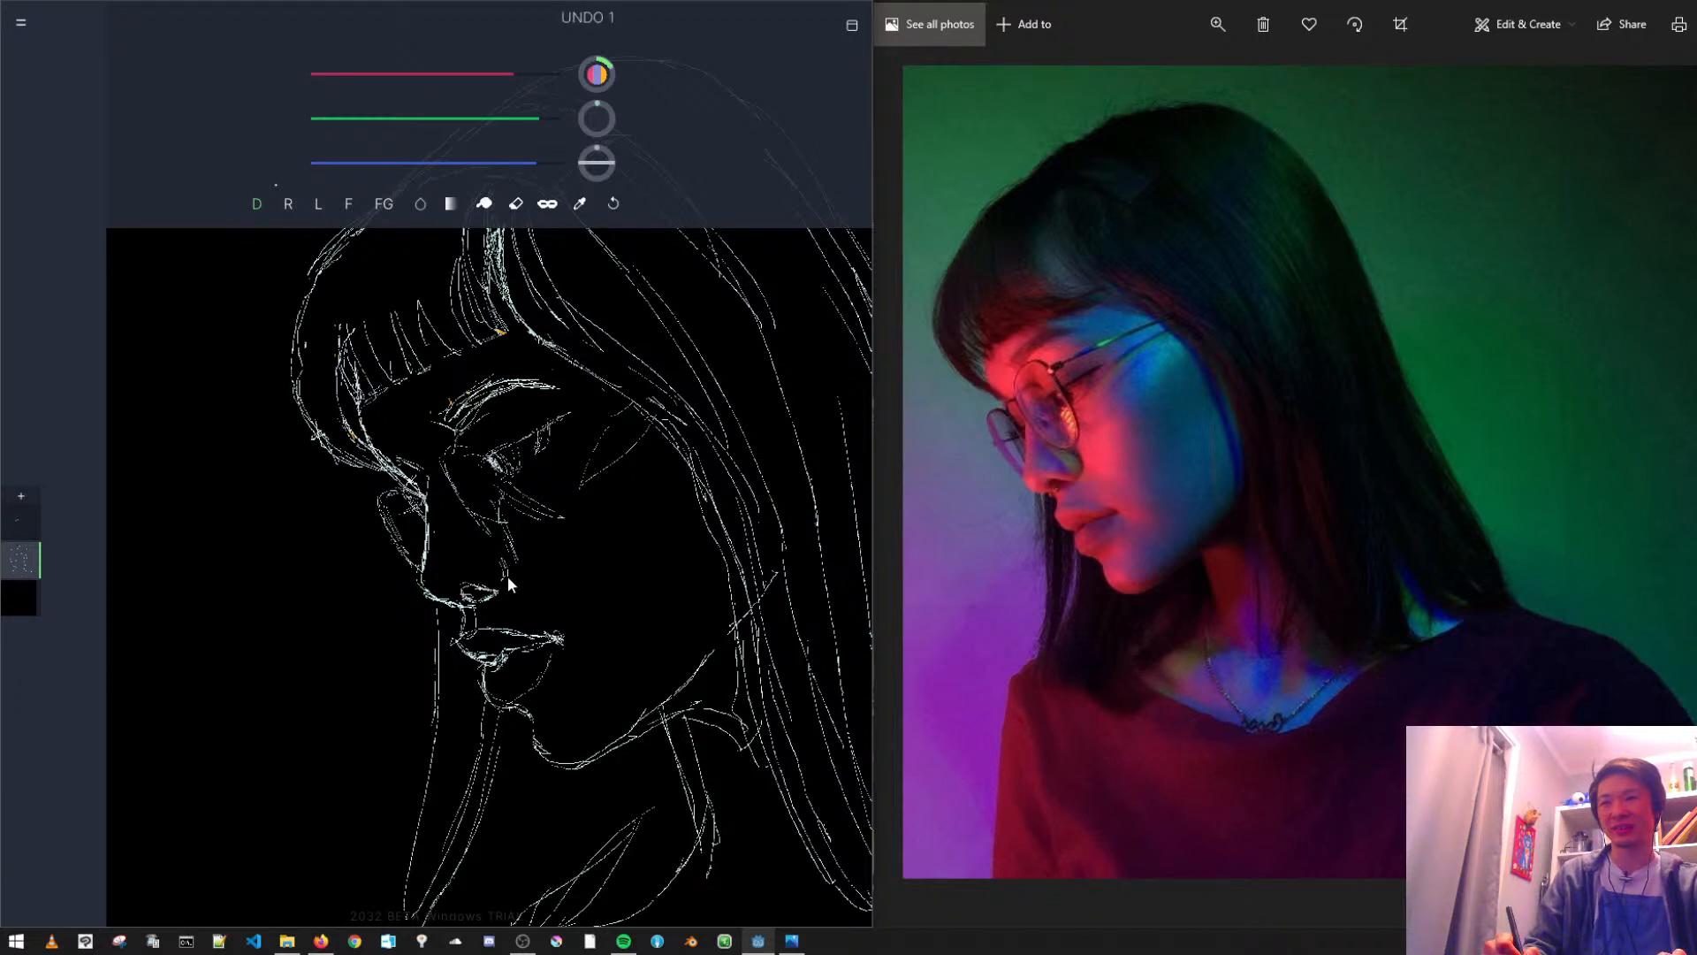
{"action": "mouse_move", "coordinate": [503, 580]}
{"action": "left_mouse_down"}
{"action": "mouse_move", "coordinate": [488, 592]}
{"action": "mouse_move", "coordinate": [494, 559]}
{"action": "left_mouse_up"}
{"action": "key", "text": "ctrl+z"}
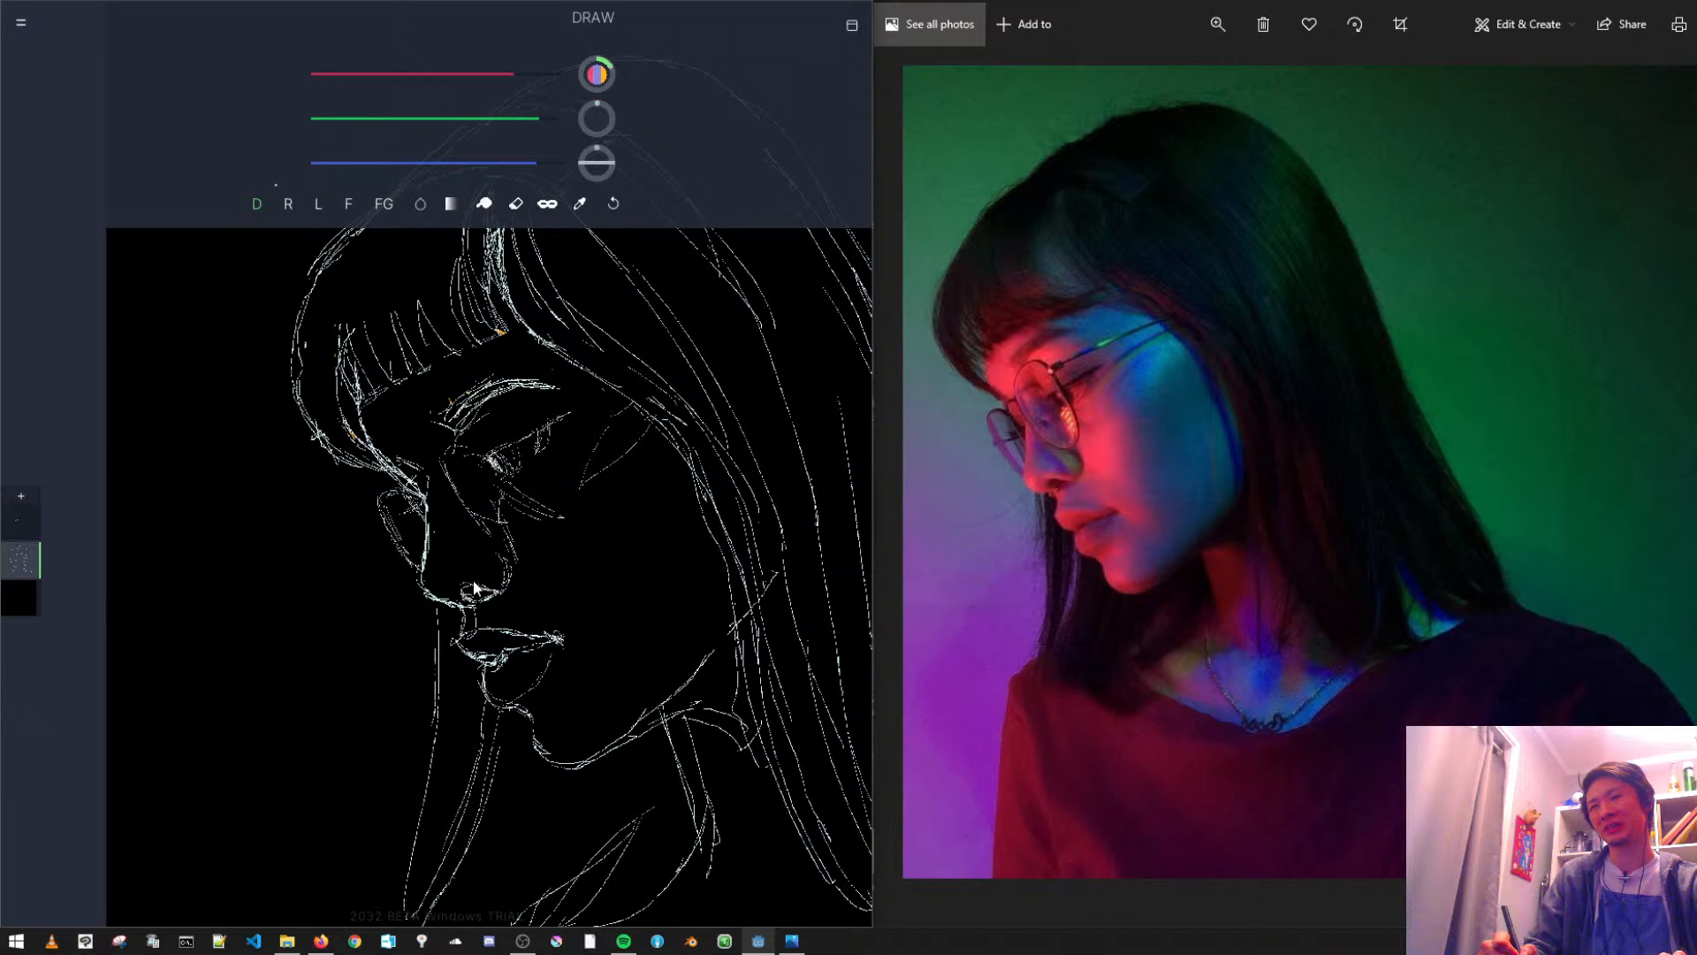
- Erase the short contour between the nose base and the upper lip and redraw it
{"action": "left_click", "coordinate": [517, 203]}
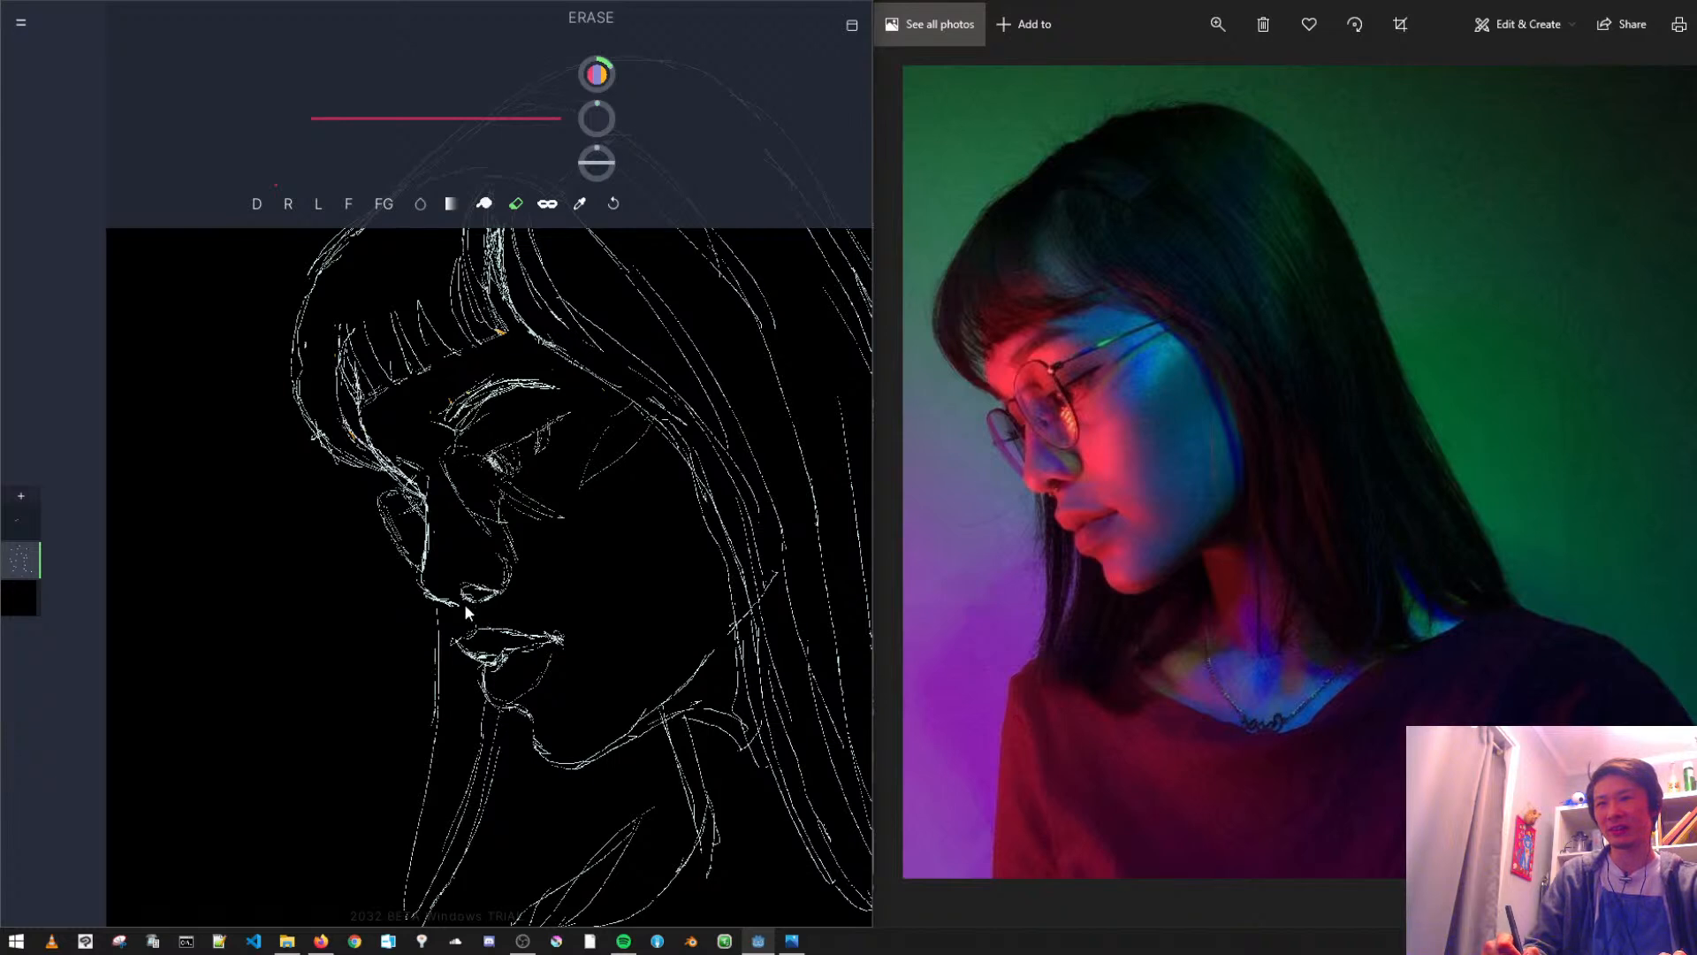
{"action": "left_click", "coordinate": [258, 204]}
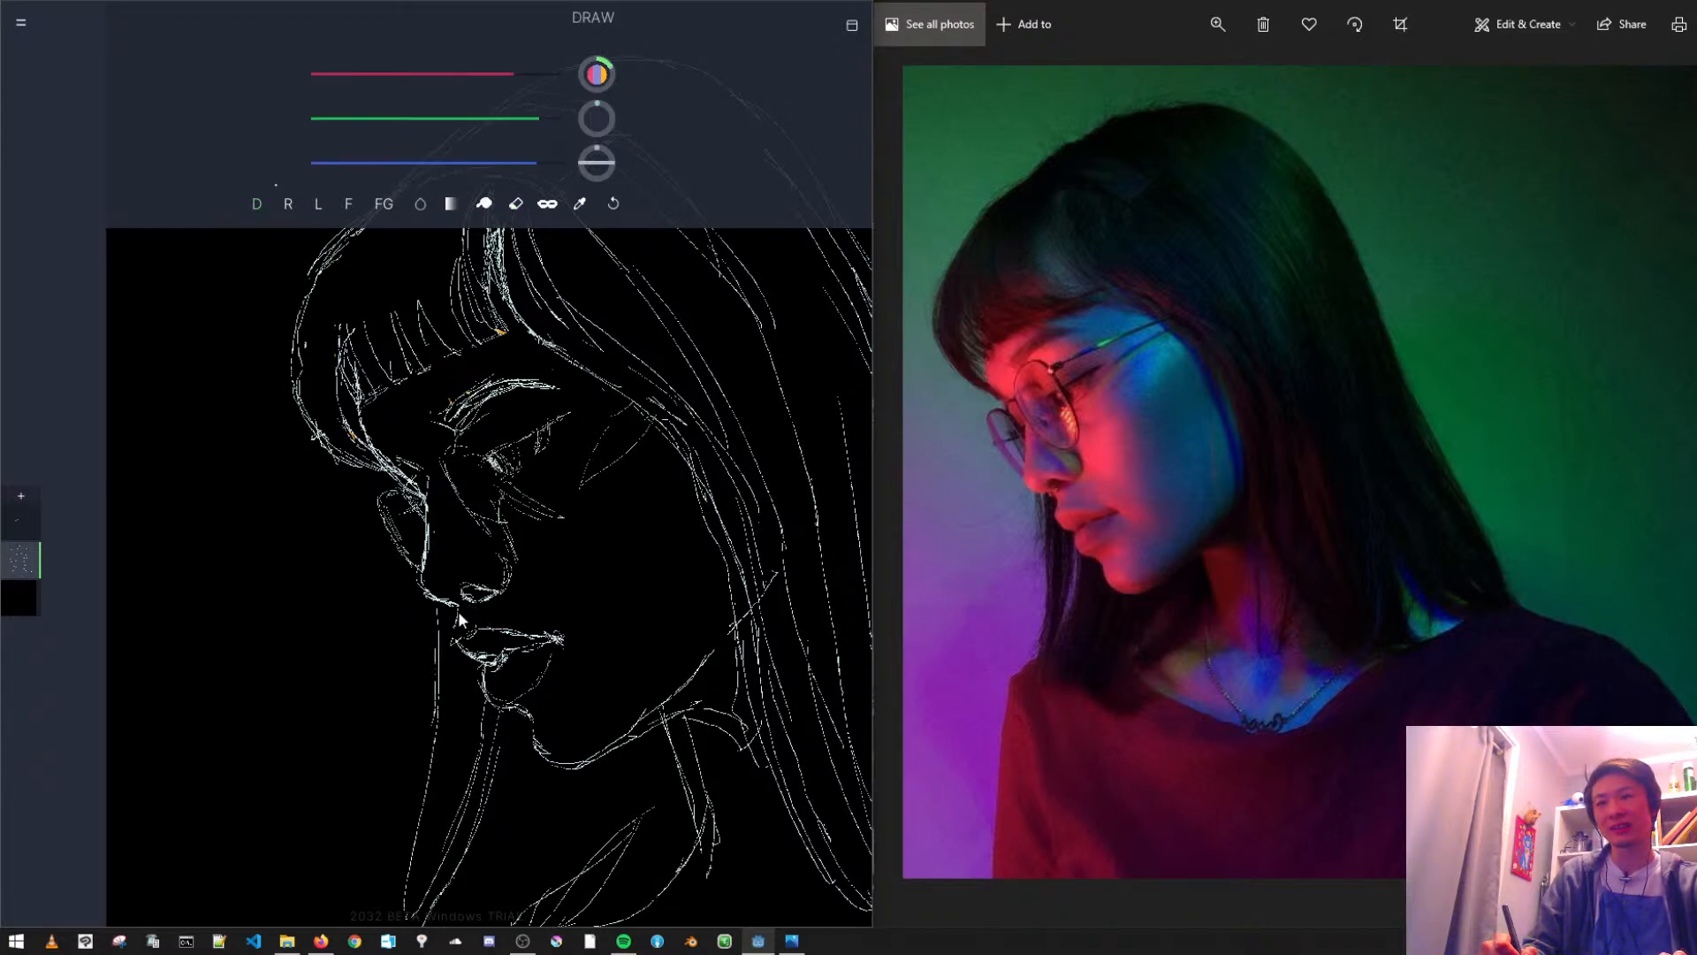
{"action": "key", "text": "ctrl+z"}
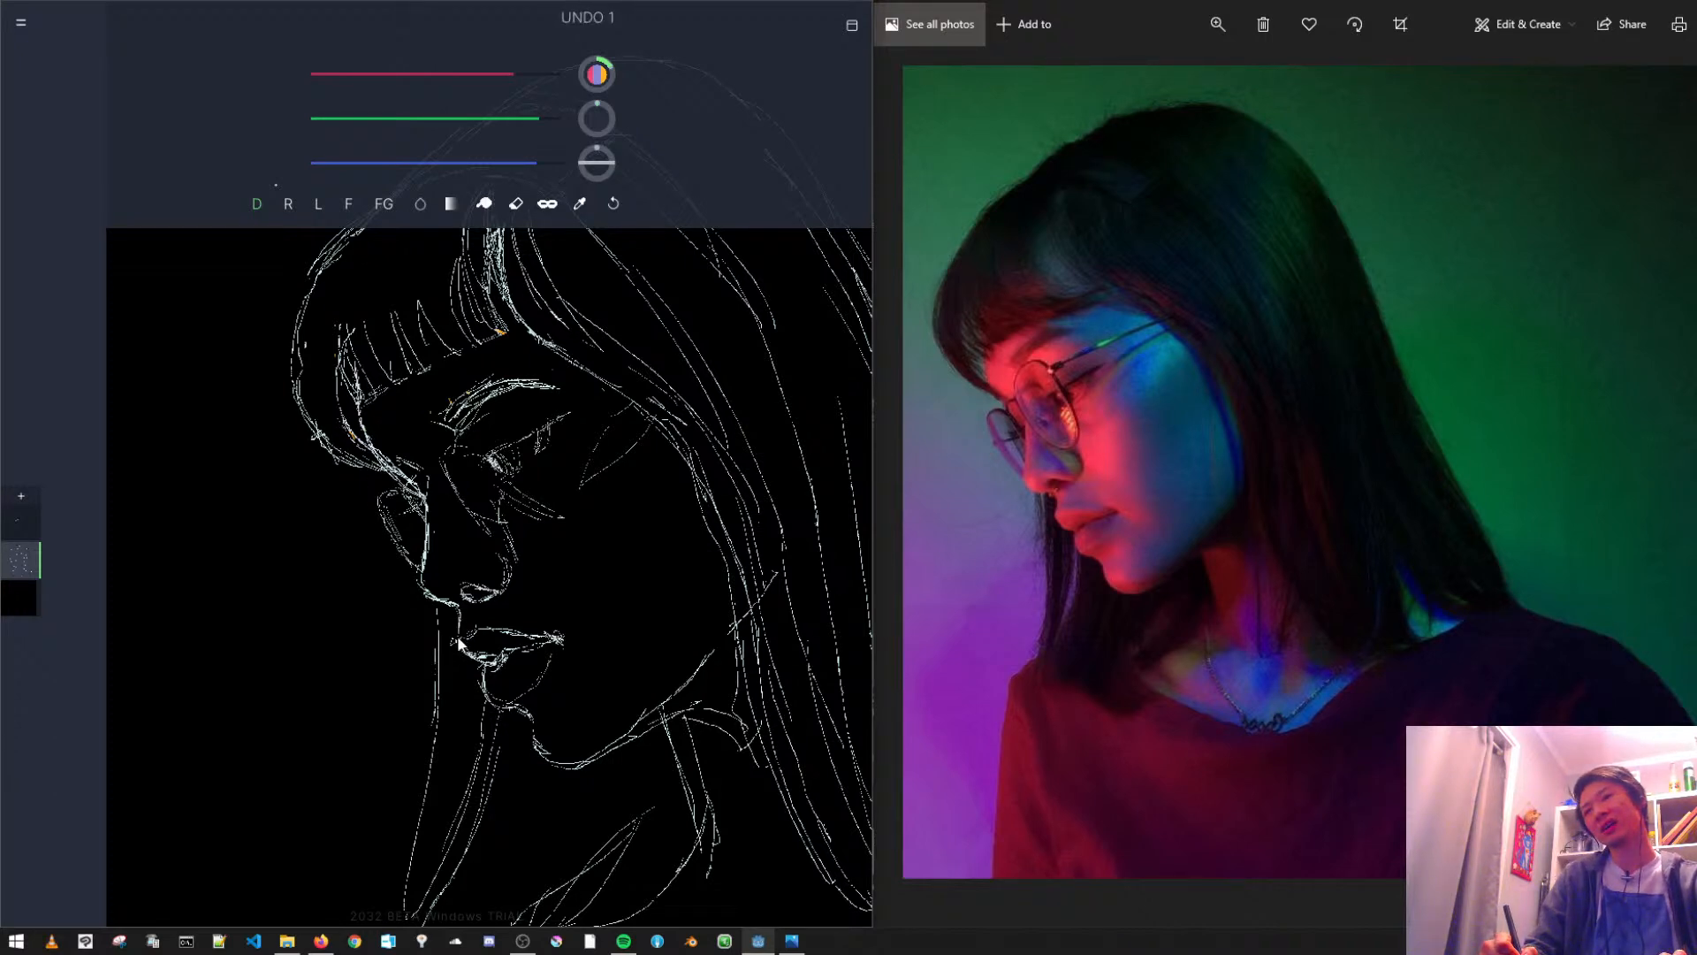
{"action": "left_click_drag", "start_coordinate": [460, 608], "coordinate": [460, 630]}
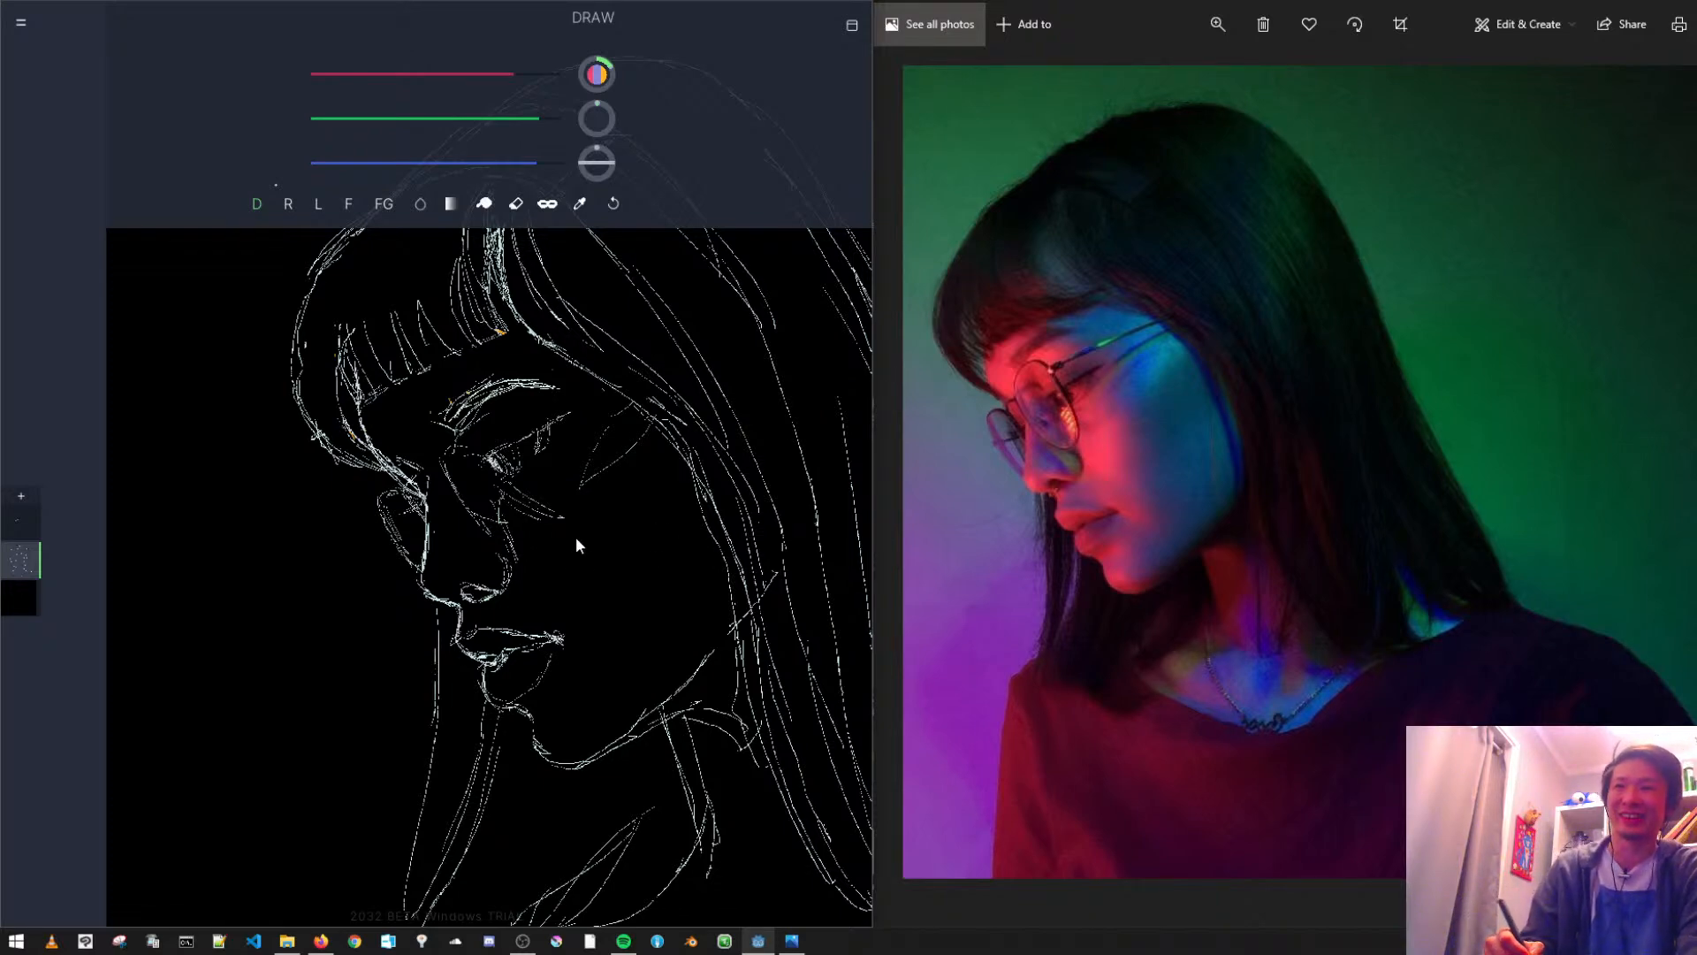
- Outline the shadow edge down the cheek from the temple to the mouth corner, undoing the extra strokes at the chin
{"action": "mouse_move", "coordinate": [564, 607]}
{"action": "left_mouse_down"}
{"action": "mouse_move", "coordinate": [531, 654]}
{"action": "mouse_move", "coordinate": [566, 708]}
{"action": "mouse_move", "coordinate": [548, 727]}
{"action": "mouse_move", "coordinate": [559, 694]}
{"action": "left_mouse_up"}
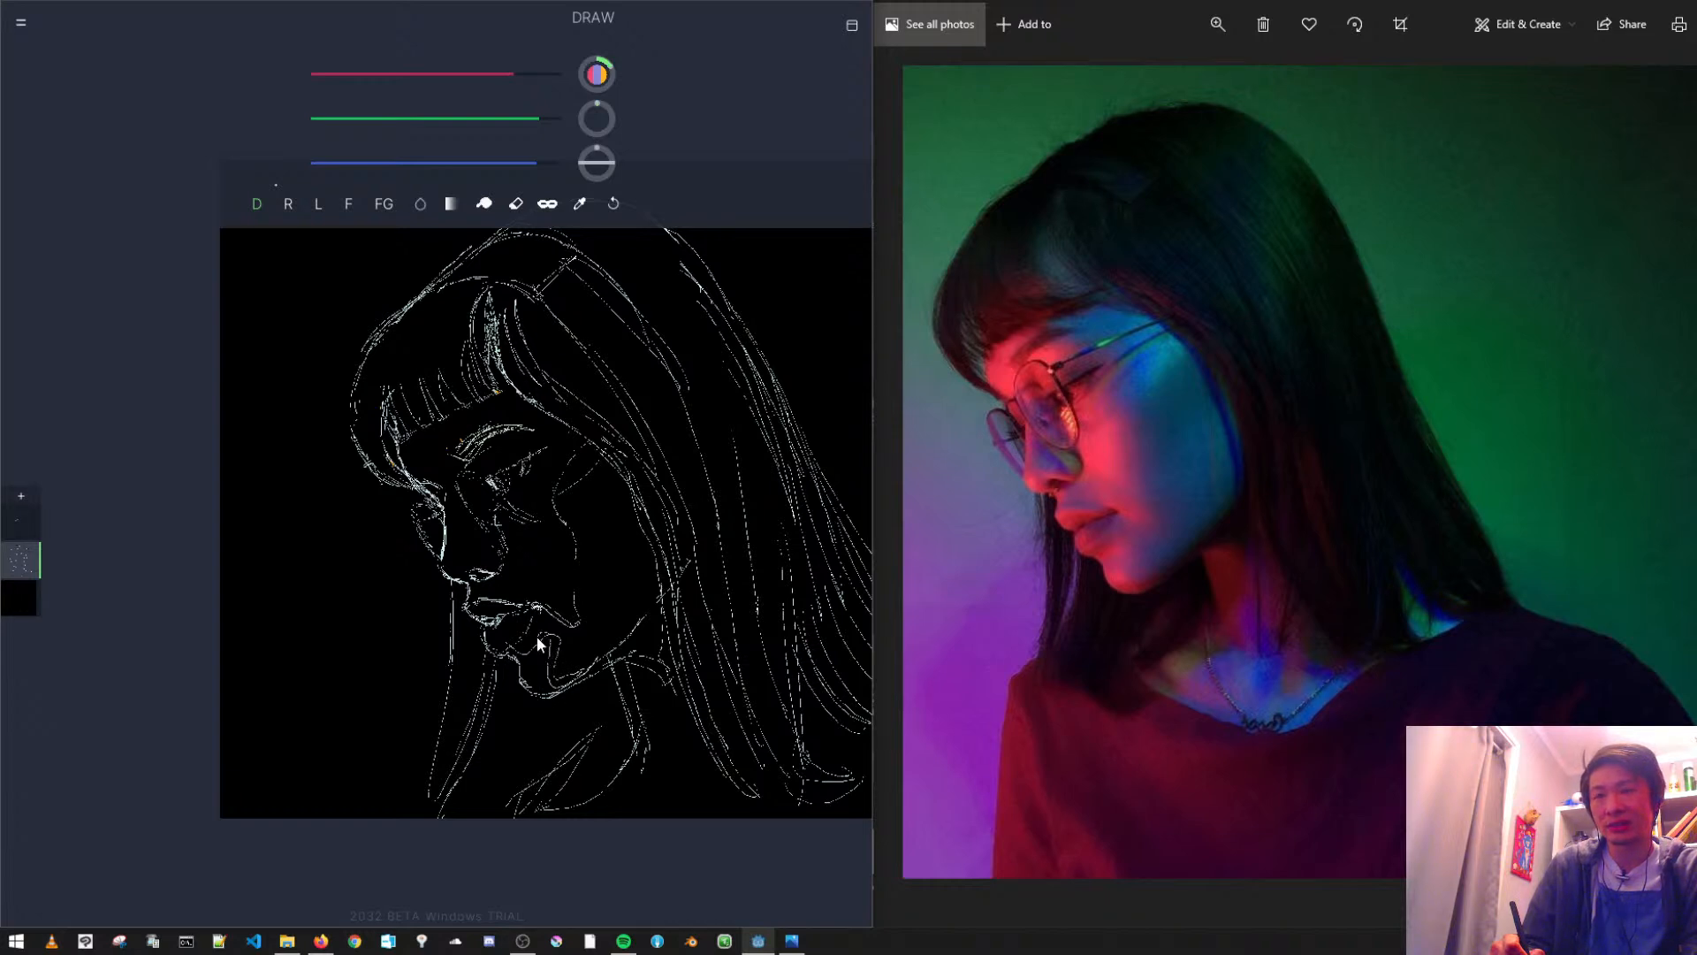
{"action": "key", "text": "ctrl+z"}
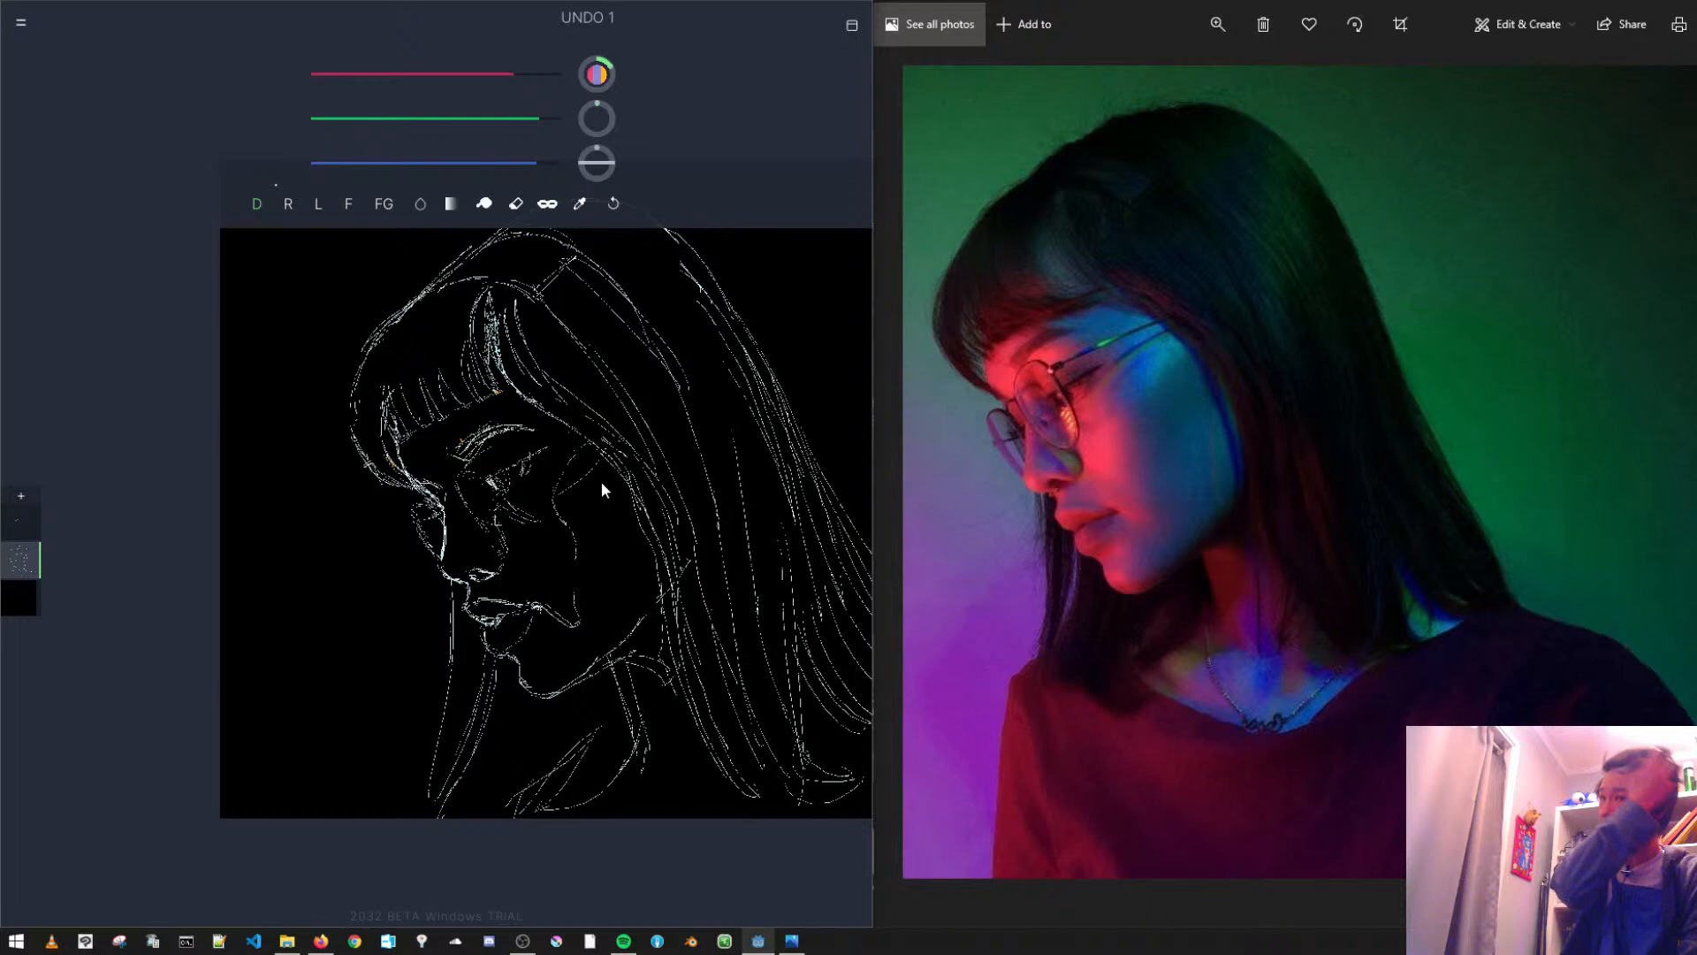
{"action": "key", "text": "ctrl+z"}
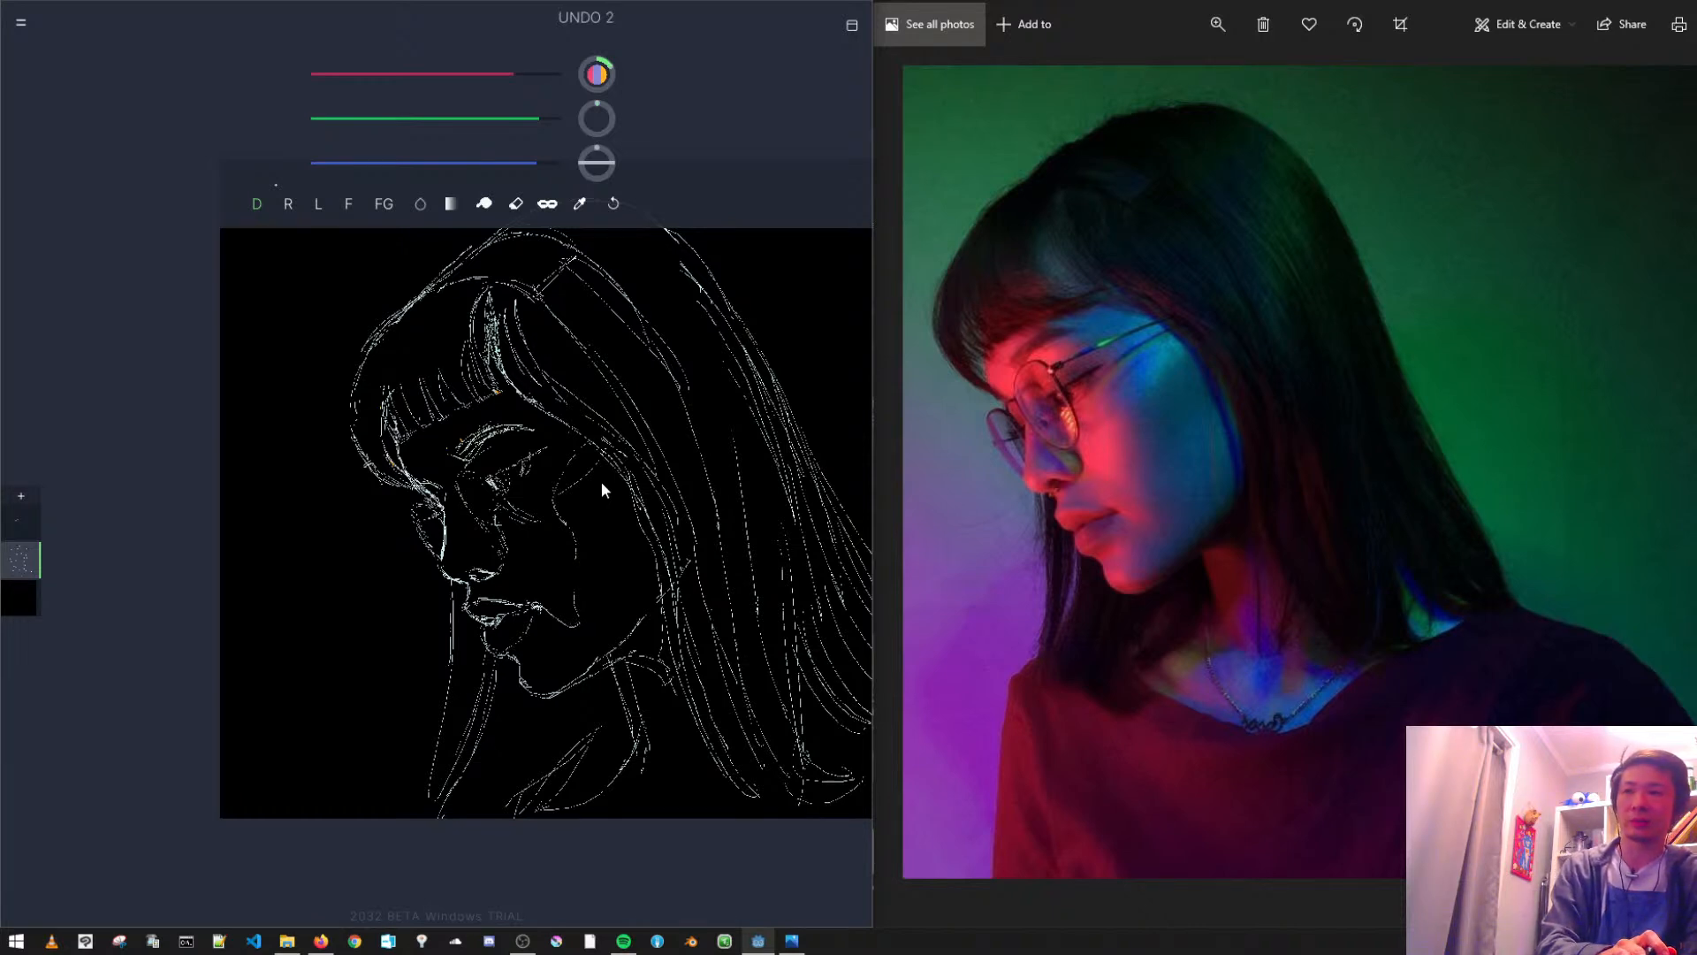
{"action": "key", "text": "ctrl+z"}
{"action": "key", "text": "ctrl+shift+z"}
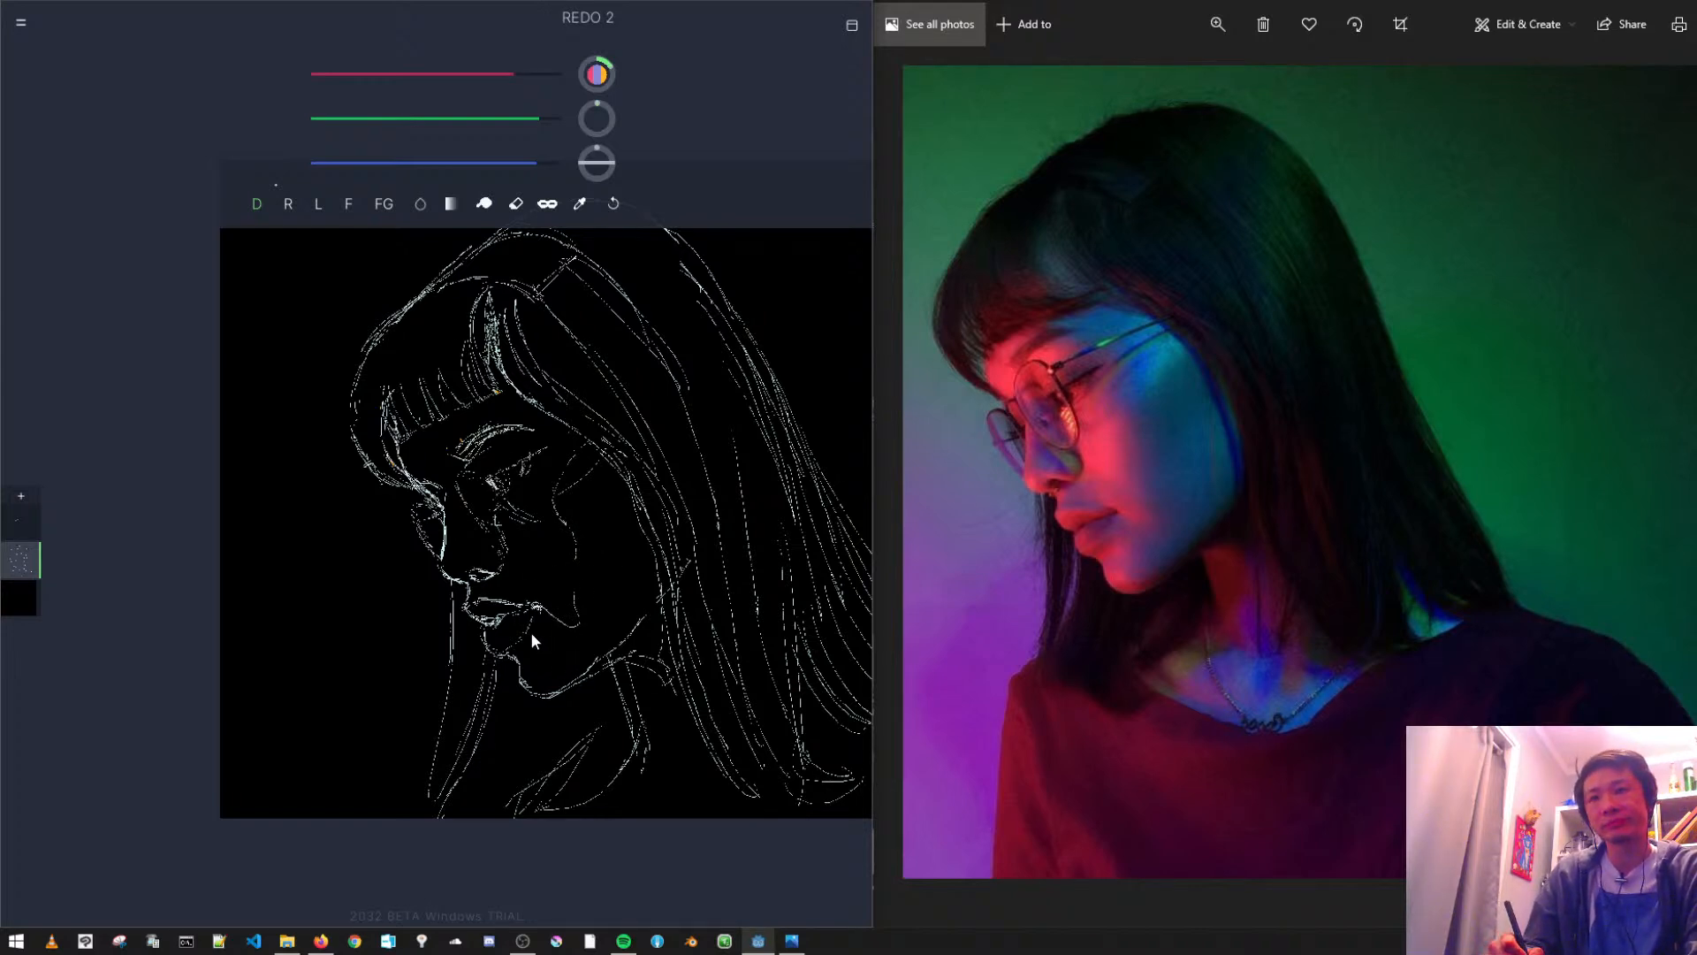
- Outline the shadow shape below the lower lip, around the chin and along the jaw
{"action": "left_click_drag", "start_coordinate": [538, 677], "coordinate": [559, 699]}
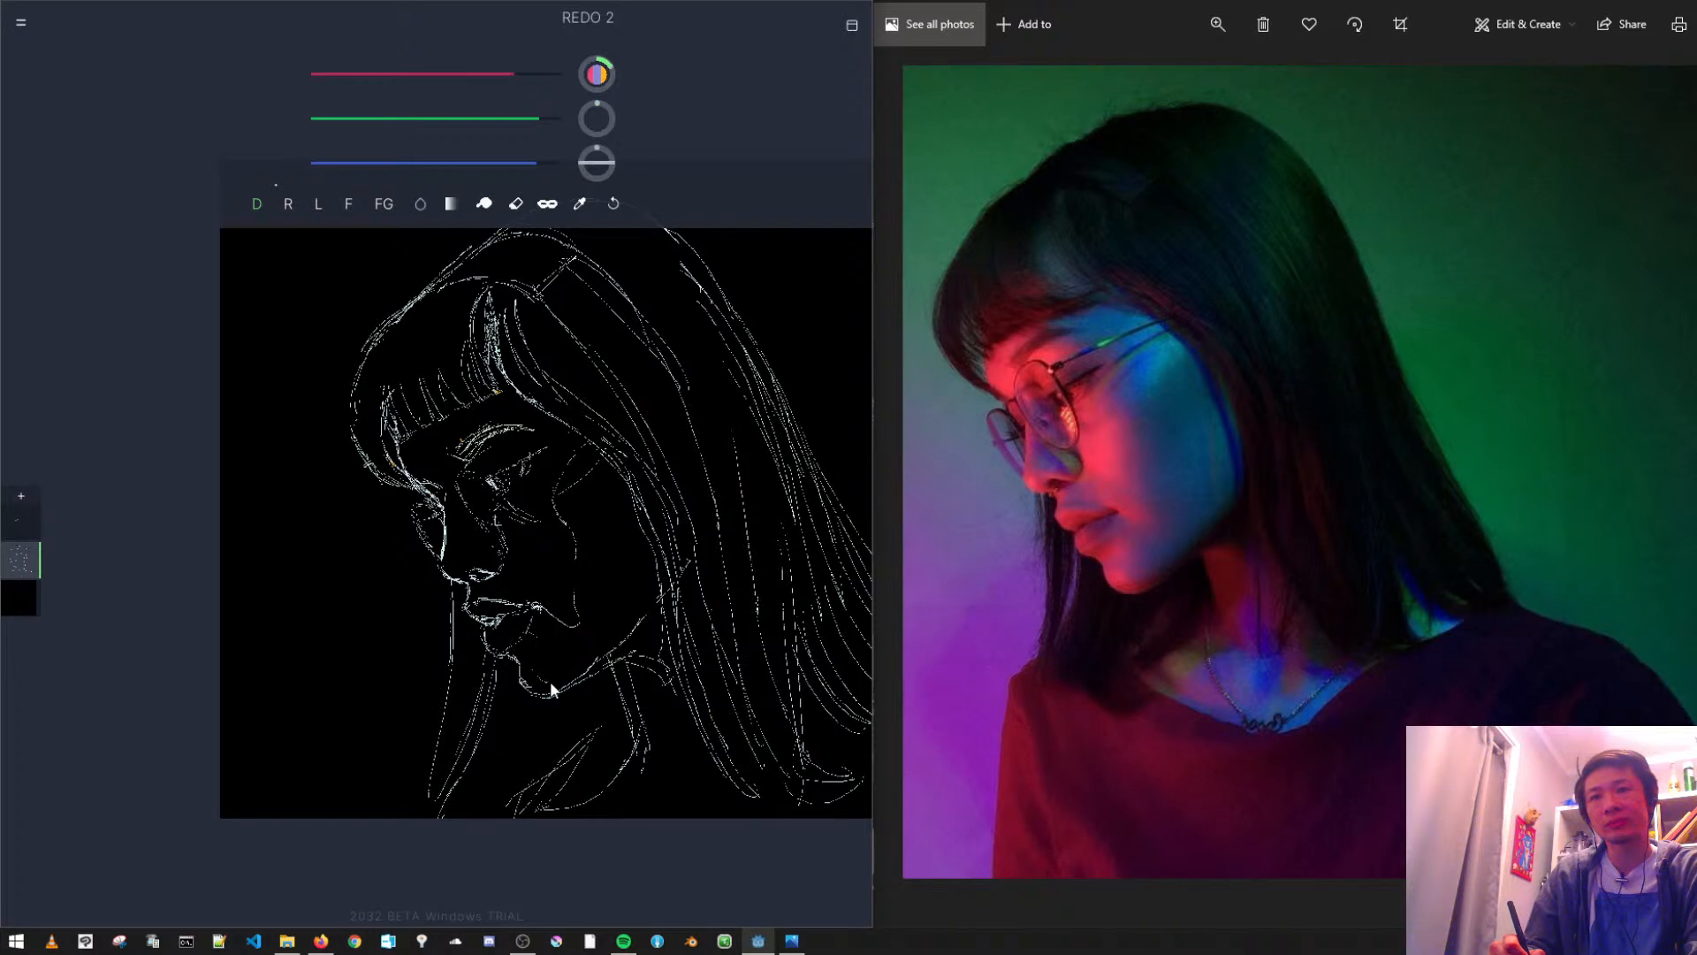
{"action": "key", "text": "ctrl+z"}
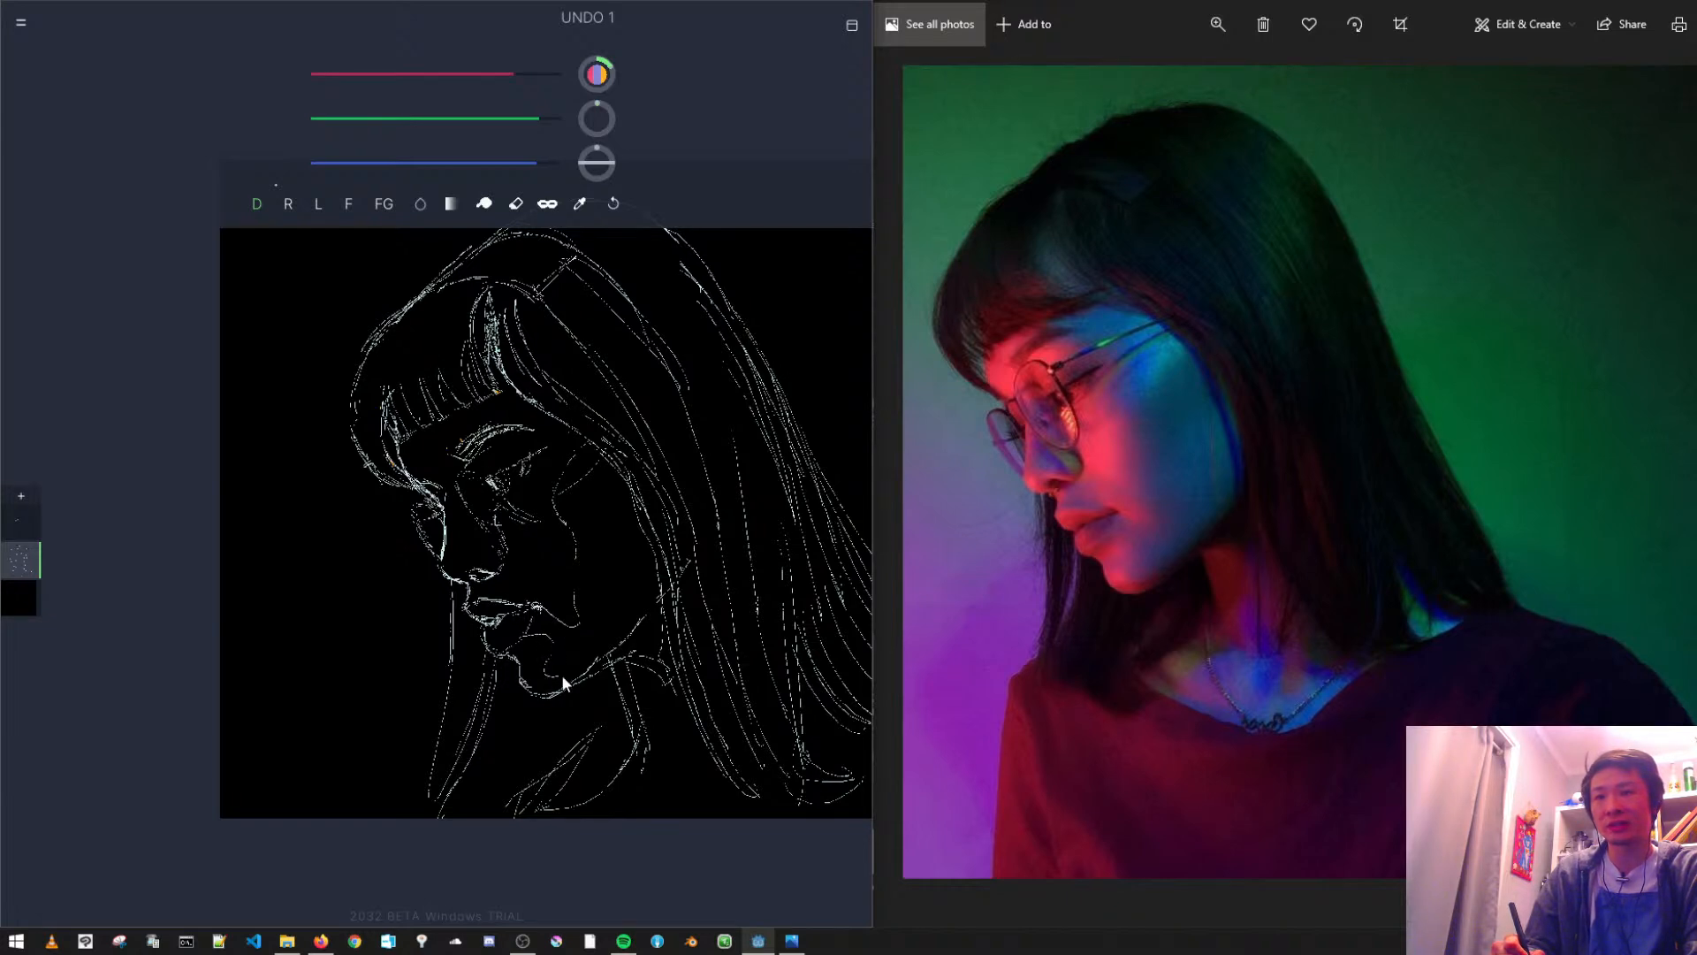
{"action": "left_click_drag", "start_coordinate": [598, 657], "coordinate": [590, 631]}
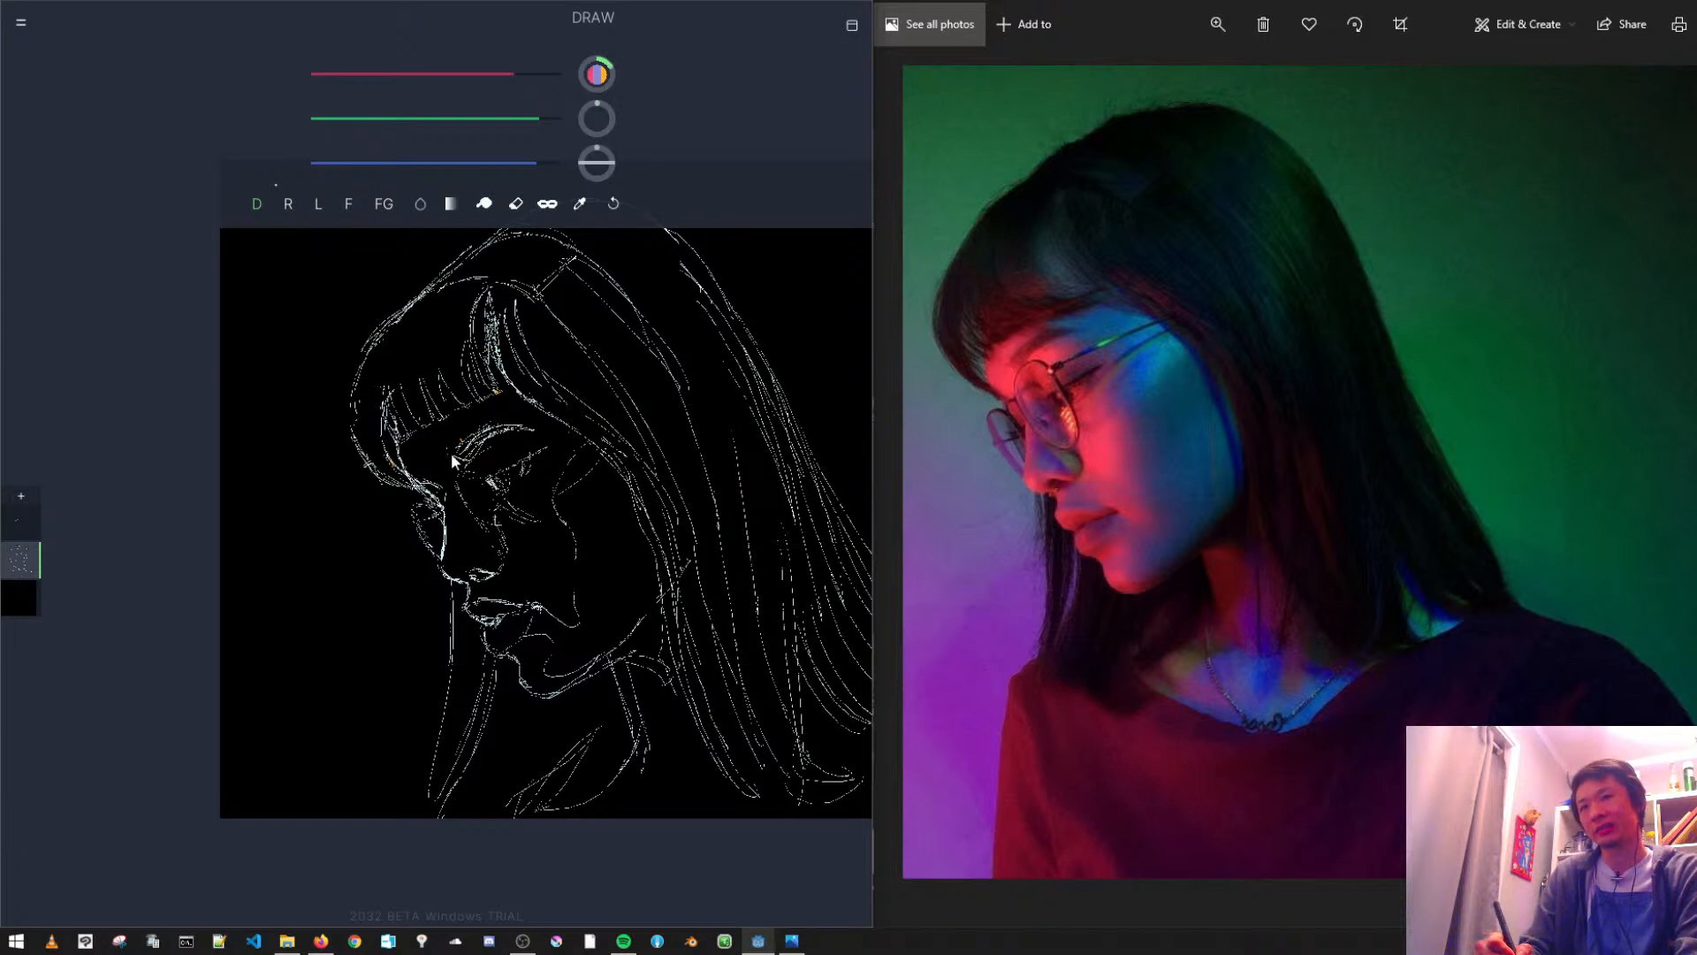
- Add a new layer and draw the lens frame around the eye and the shadow lines on the neck and collarbone
{"action": "left_click", "coordinate": [21, 496]}
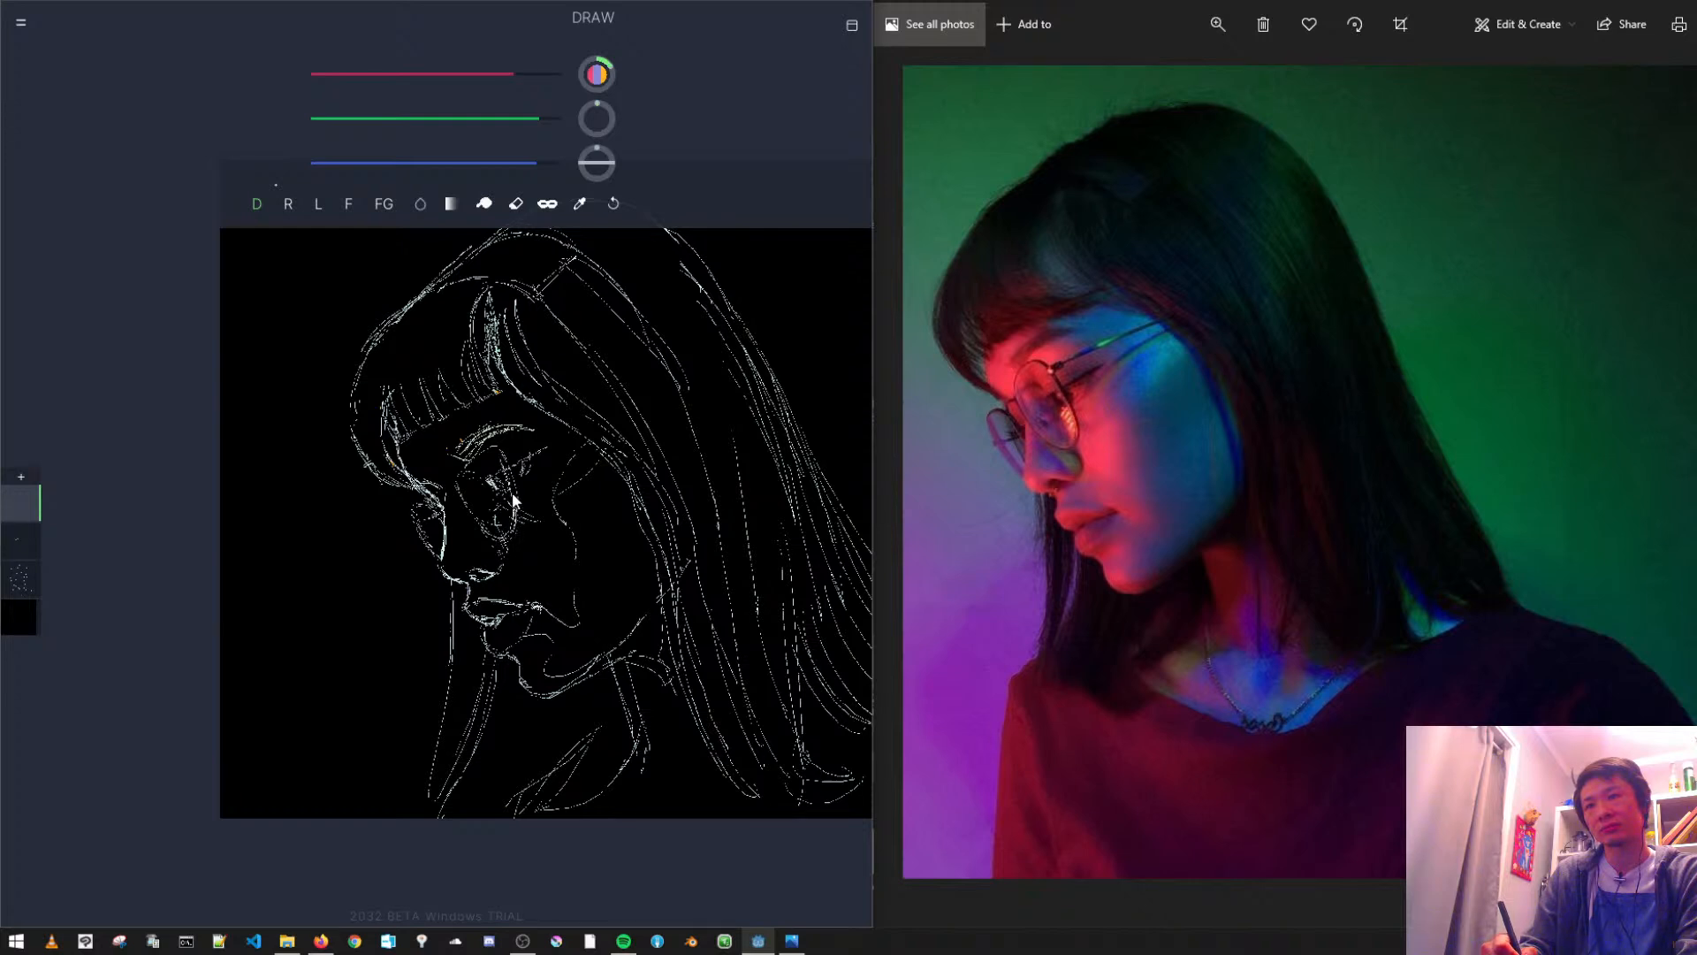
{"action": "left_click_drag", "start_coordinate": [497, 445], "coordinate": [504, 463]}
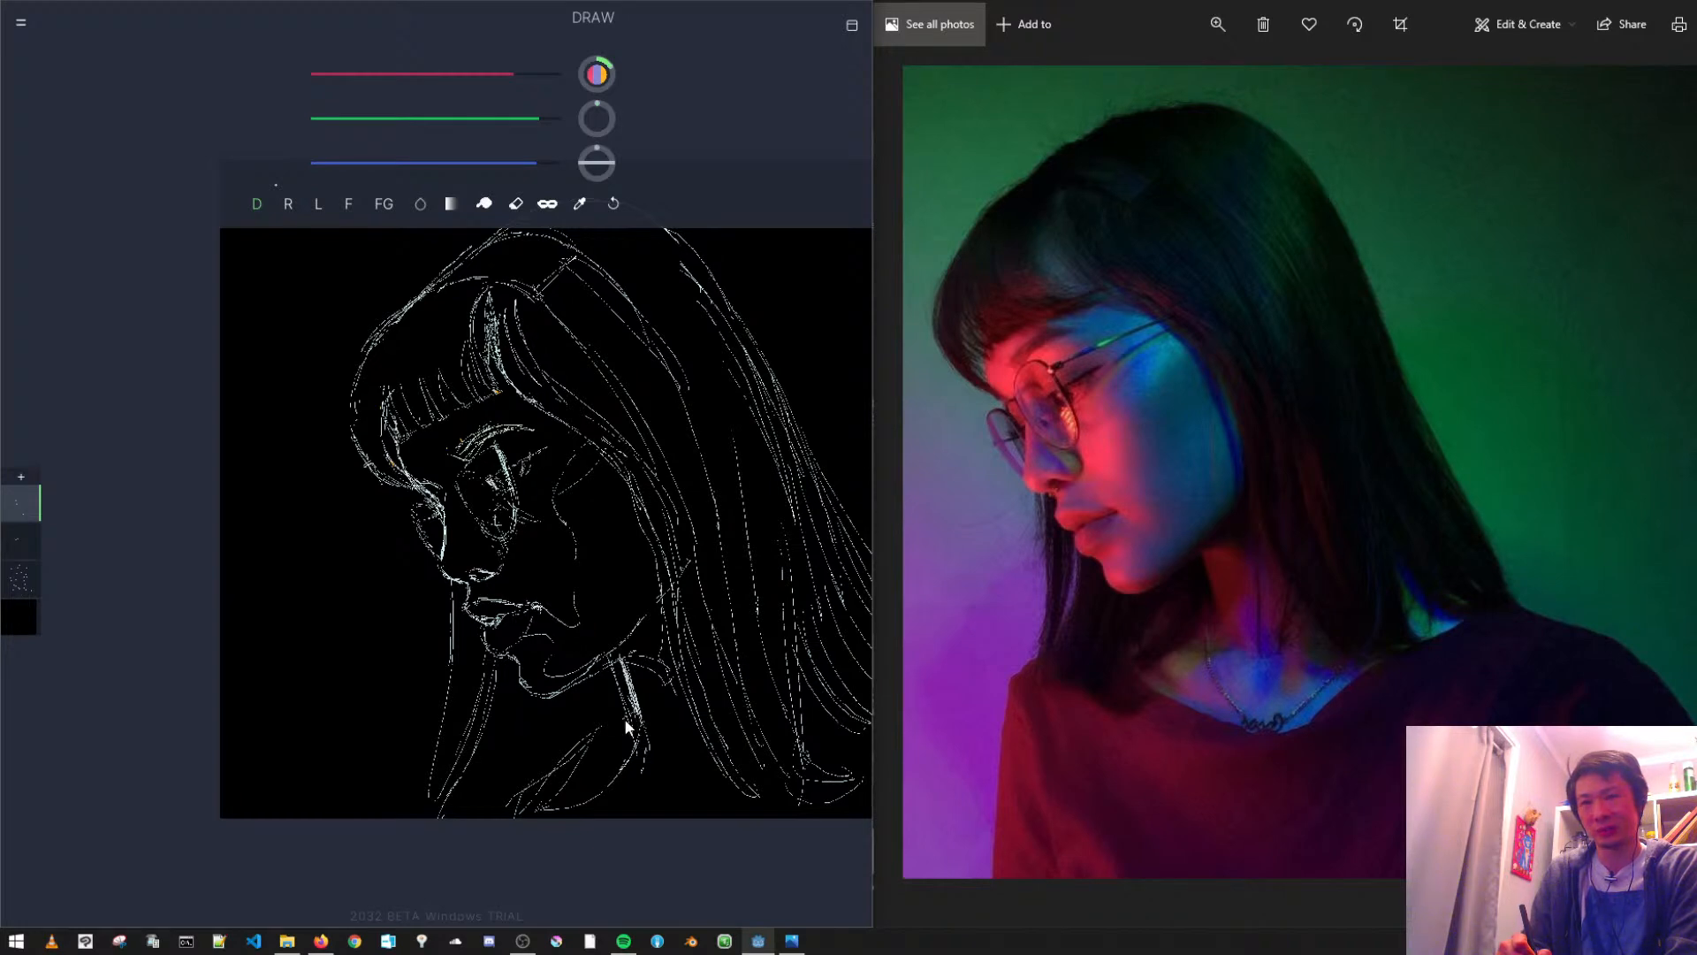
{"action": "left_click_drag", "start_coordinate": [637, 718], "coordinate": [560, 766]}
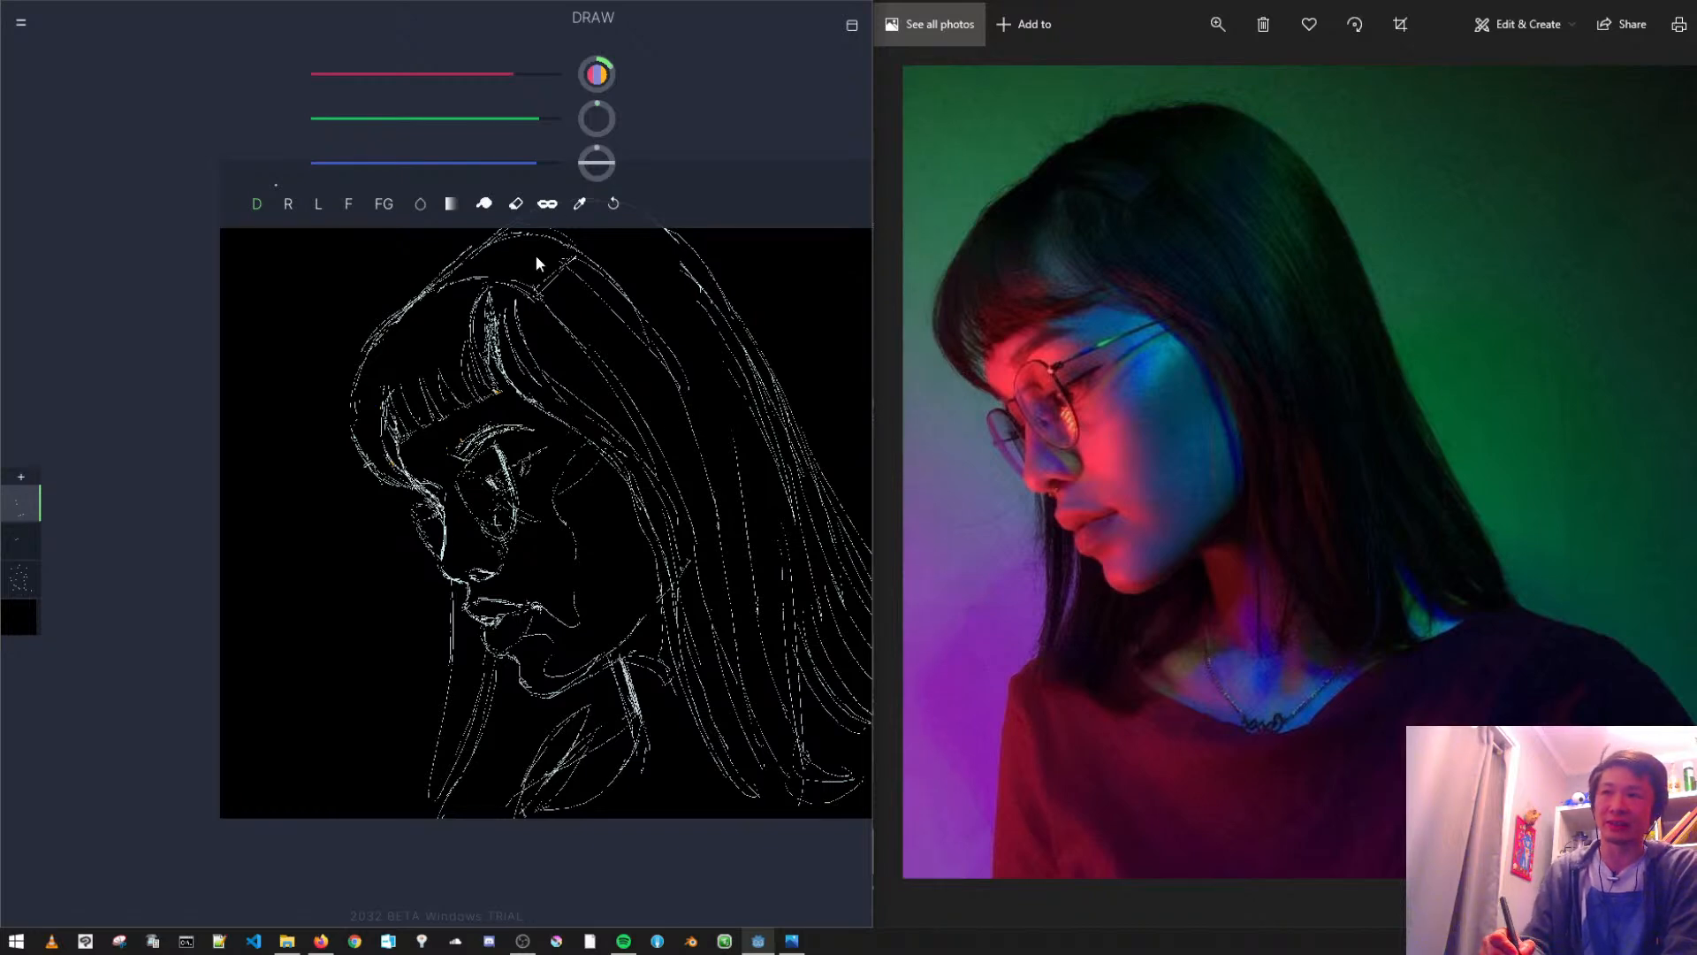
- Draw the hinge of the glasses, the arm running back to the hair and the bridge over the nose
{"action": "scroll", "coordinate": [654, 522], "scroll_direction": "up", "scroll_amount": 3}
{"action": "scroll", "coordinate": [633, 523], "scroll_direction": "down", "scroll_amount": 3}
{"action": "left_click_drag", "start_coordinate": [652, 538], "coordinate": [615, 553]}
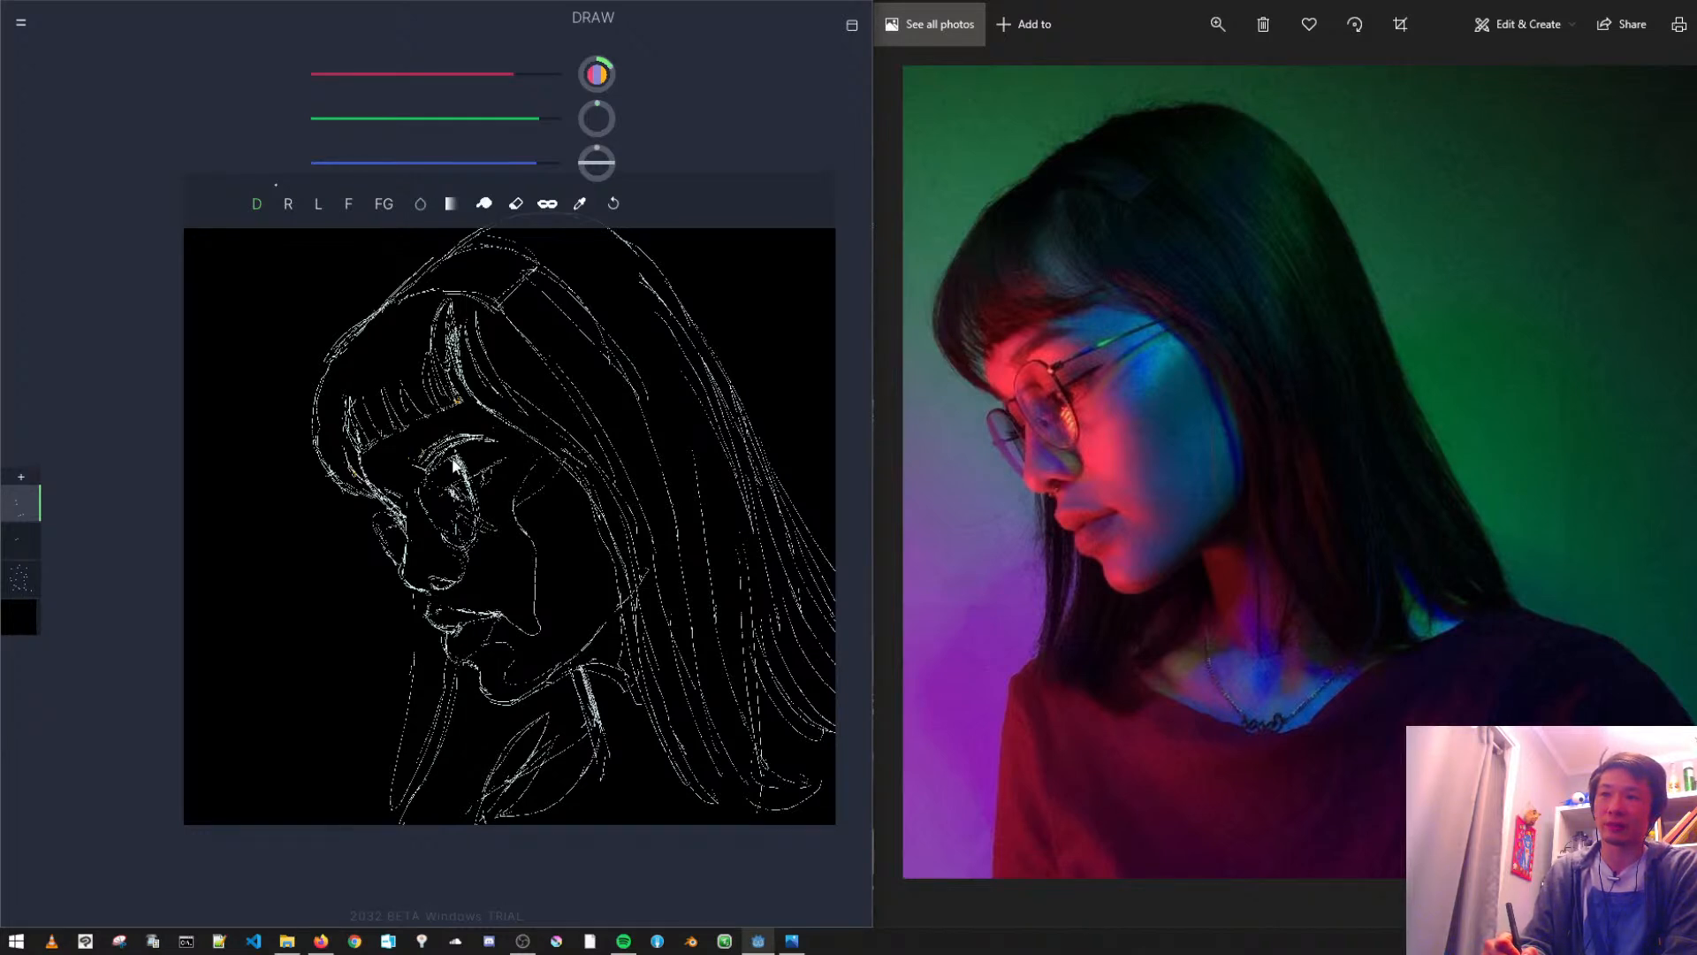
{"action": "left_click_drag", "start_coordinate": [470, 464], "coordinate": [484, 461]}
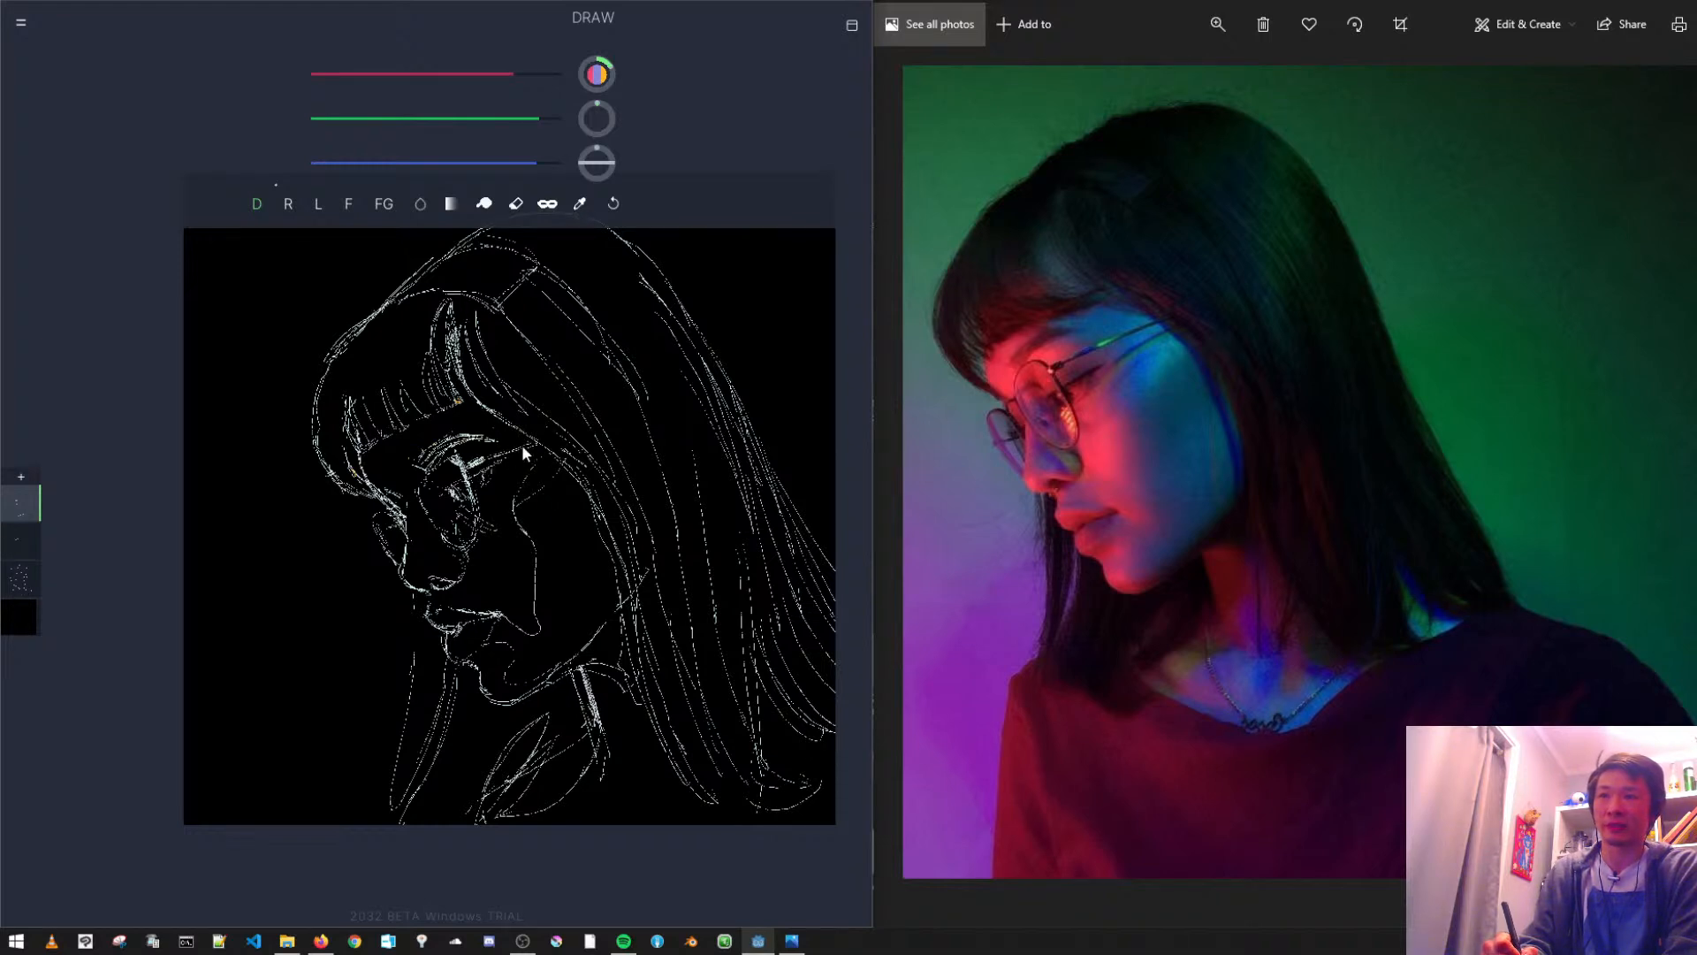
{"action": "left_click_drag", "start_coordinate": [493, 457], "coordinate": [566, 434]}
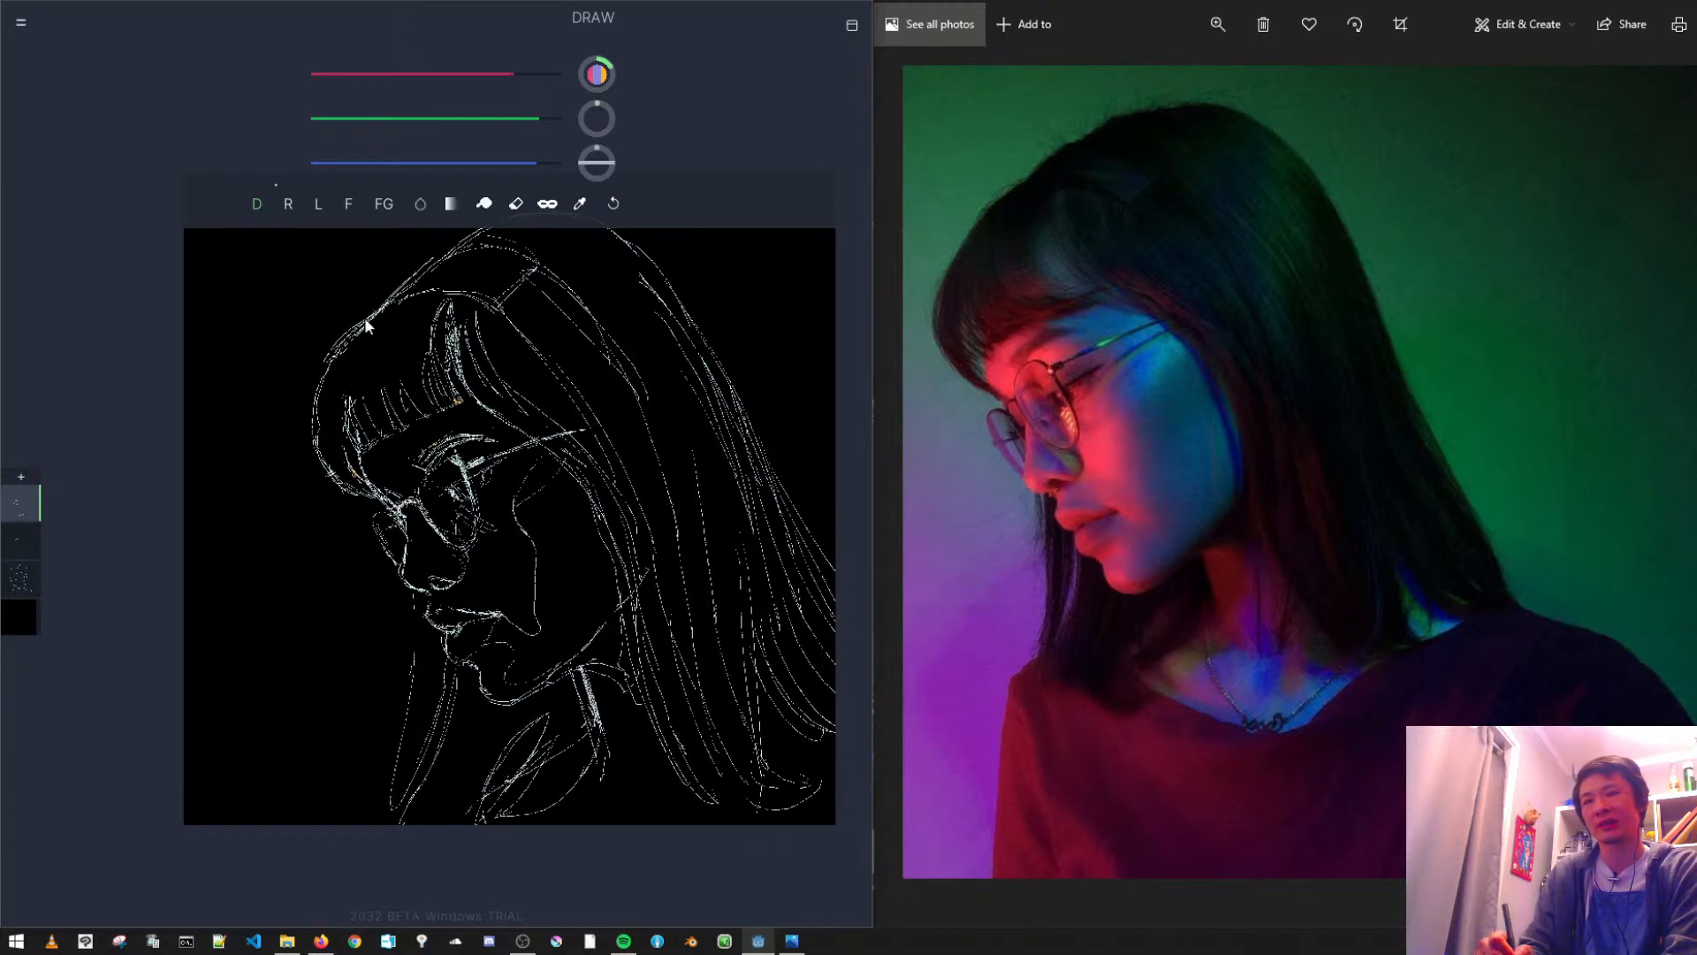
- Activate Layer 1 and define the nostril with small dense strokes at the base of the nose
{"action": "left_click", "coordinate": [483, 204]}
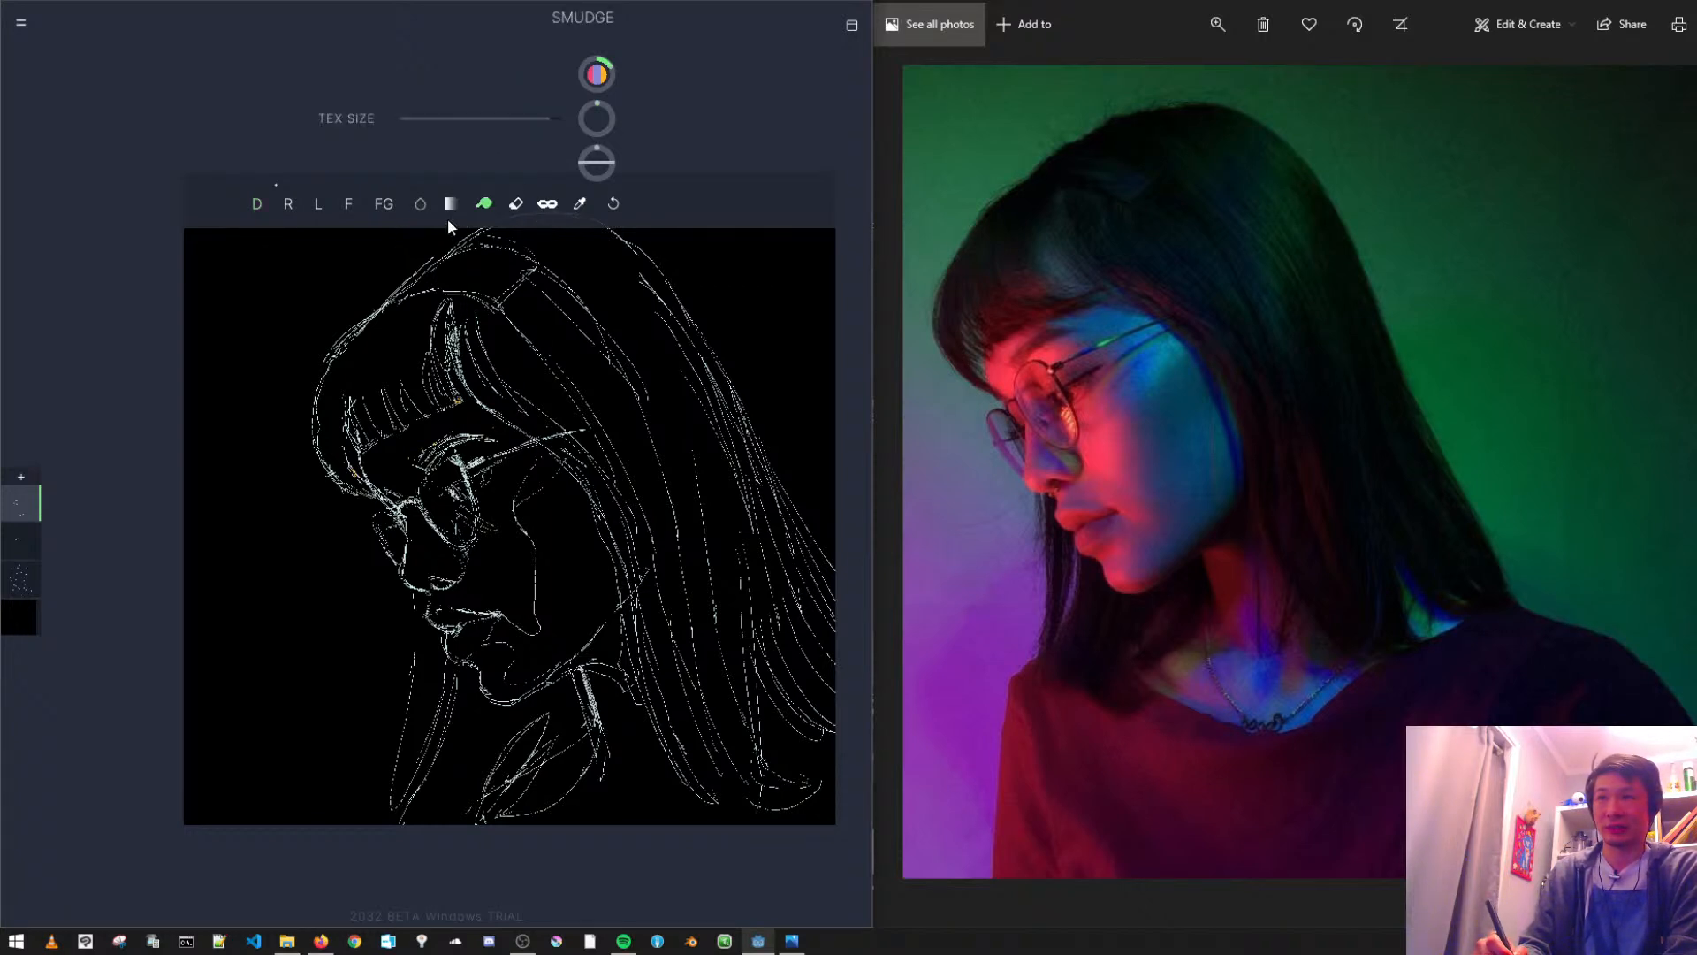
{"action": "left_click", "coordinate": [516, 203]}
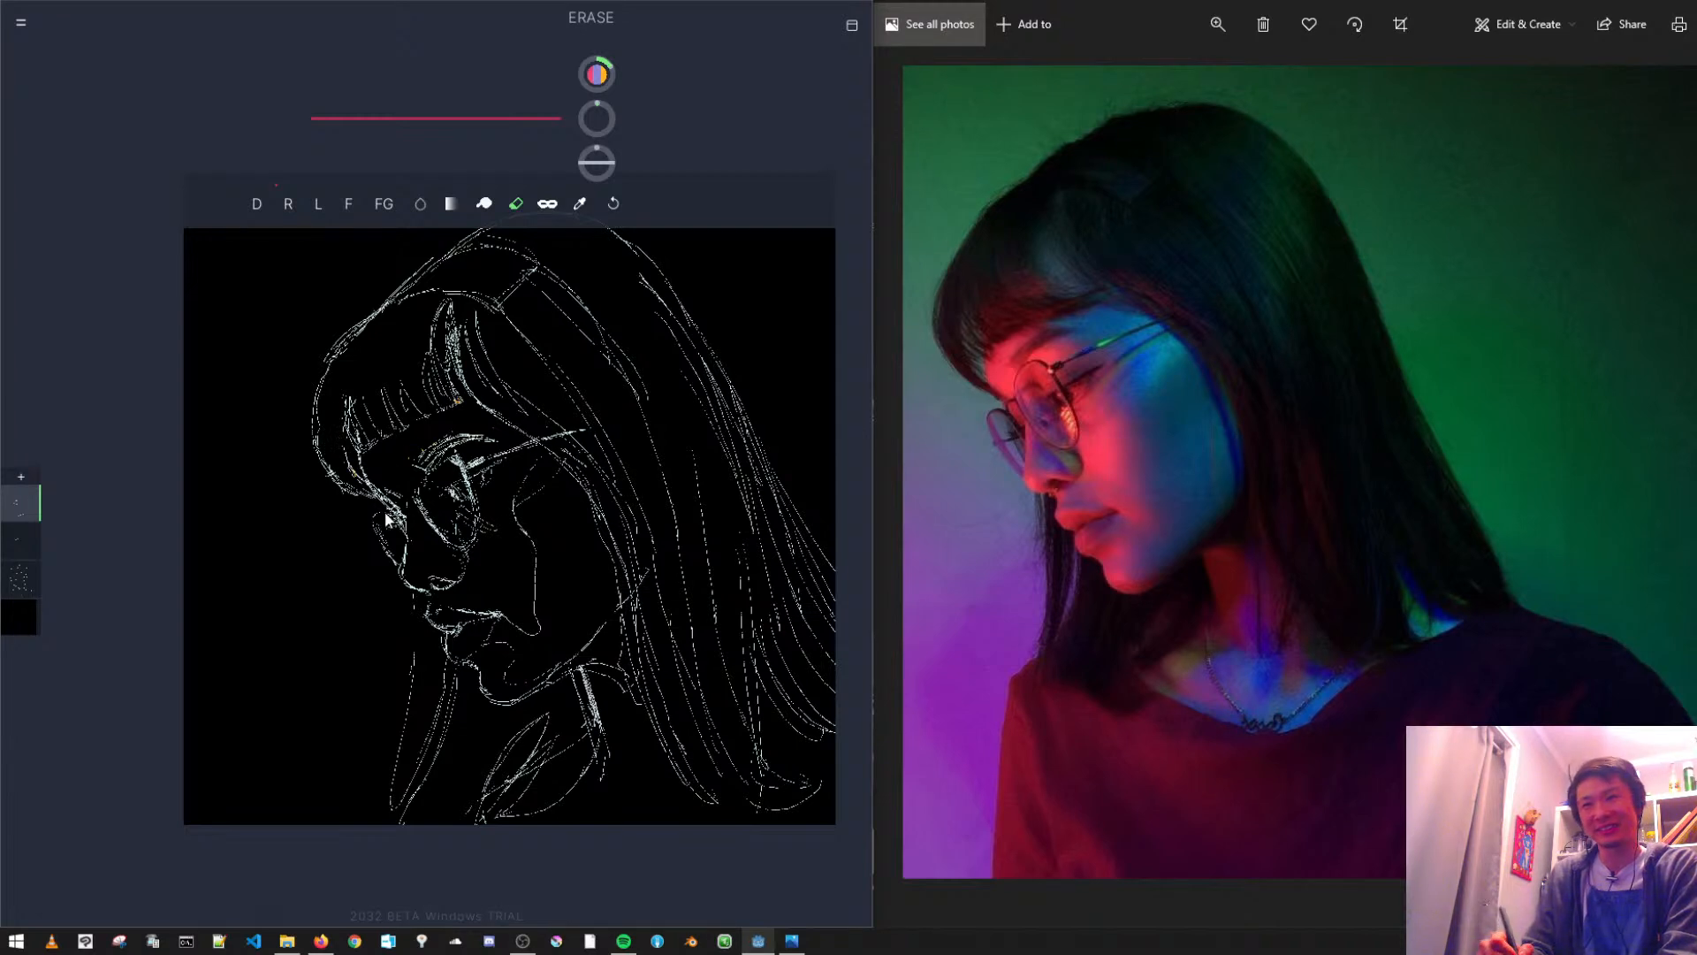
{"action": "left_click", "coordinate": [29, 535]}
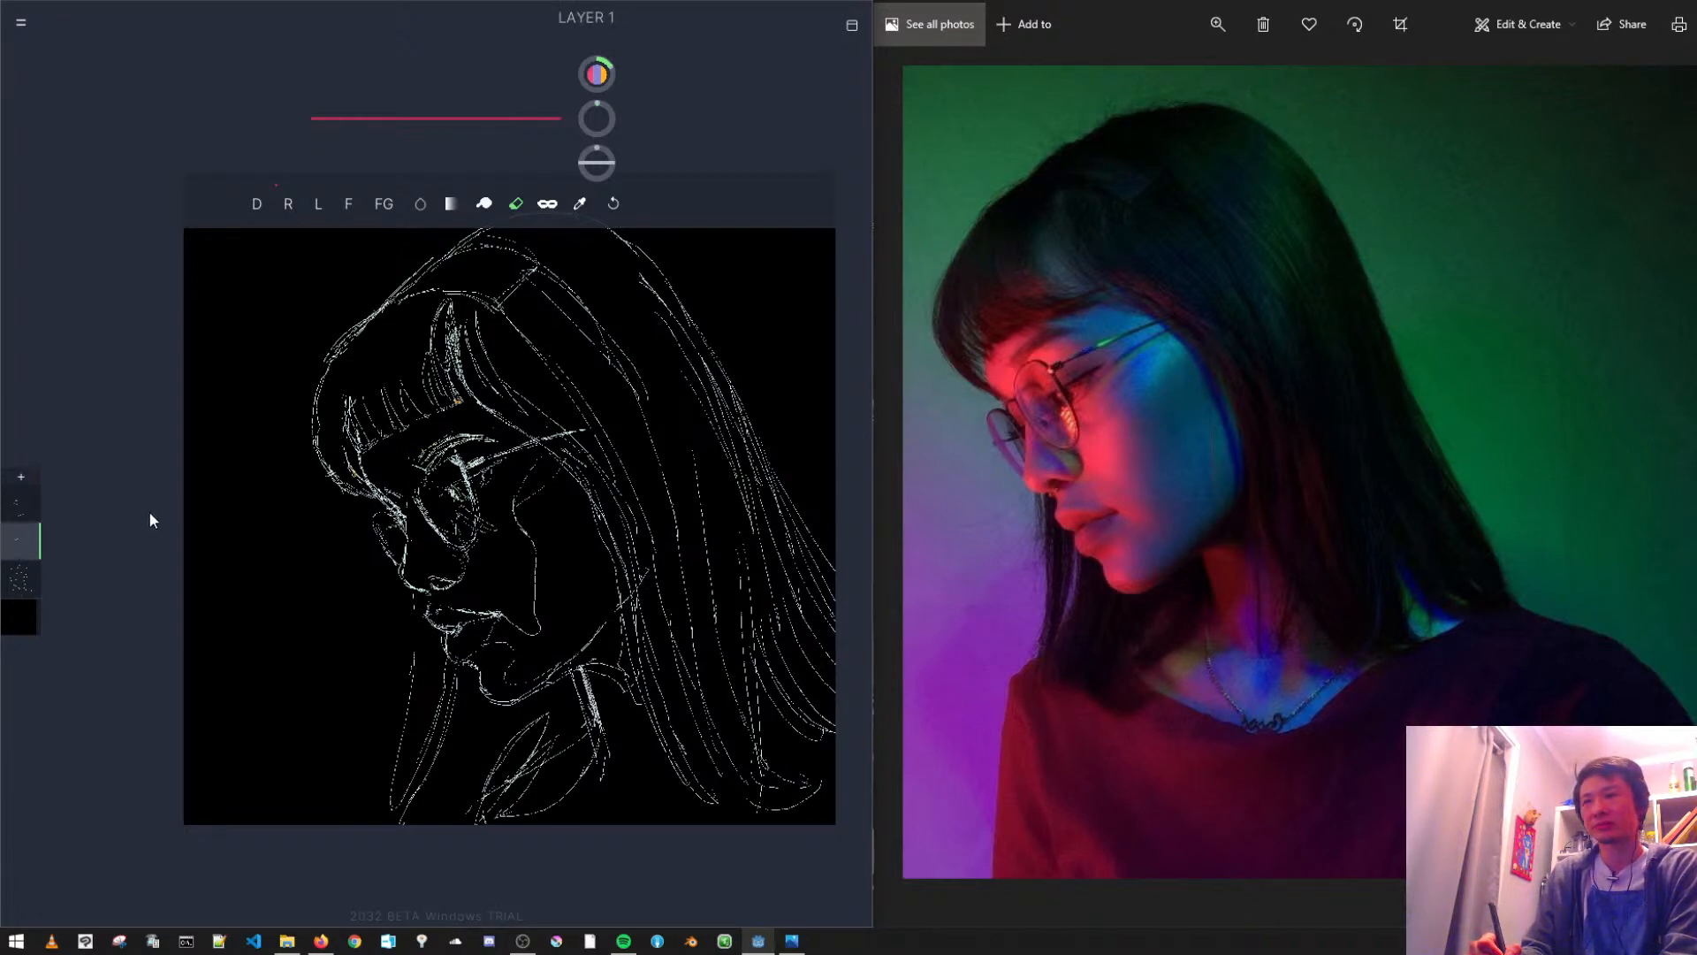
{"action": "left_click", "coordinate": [257, 206]}
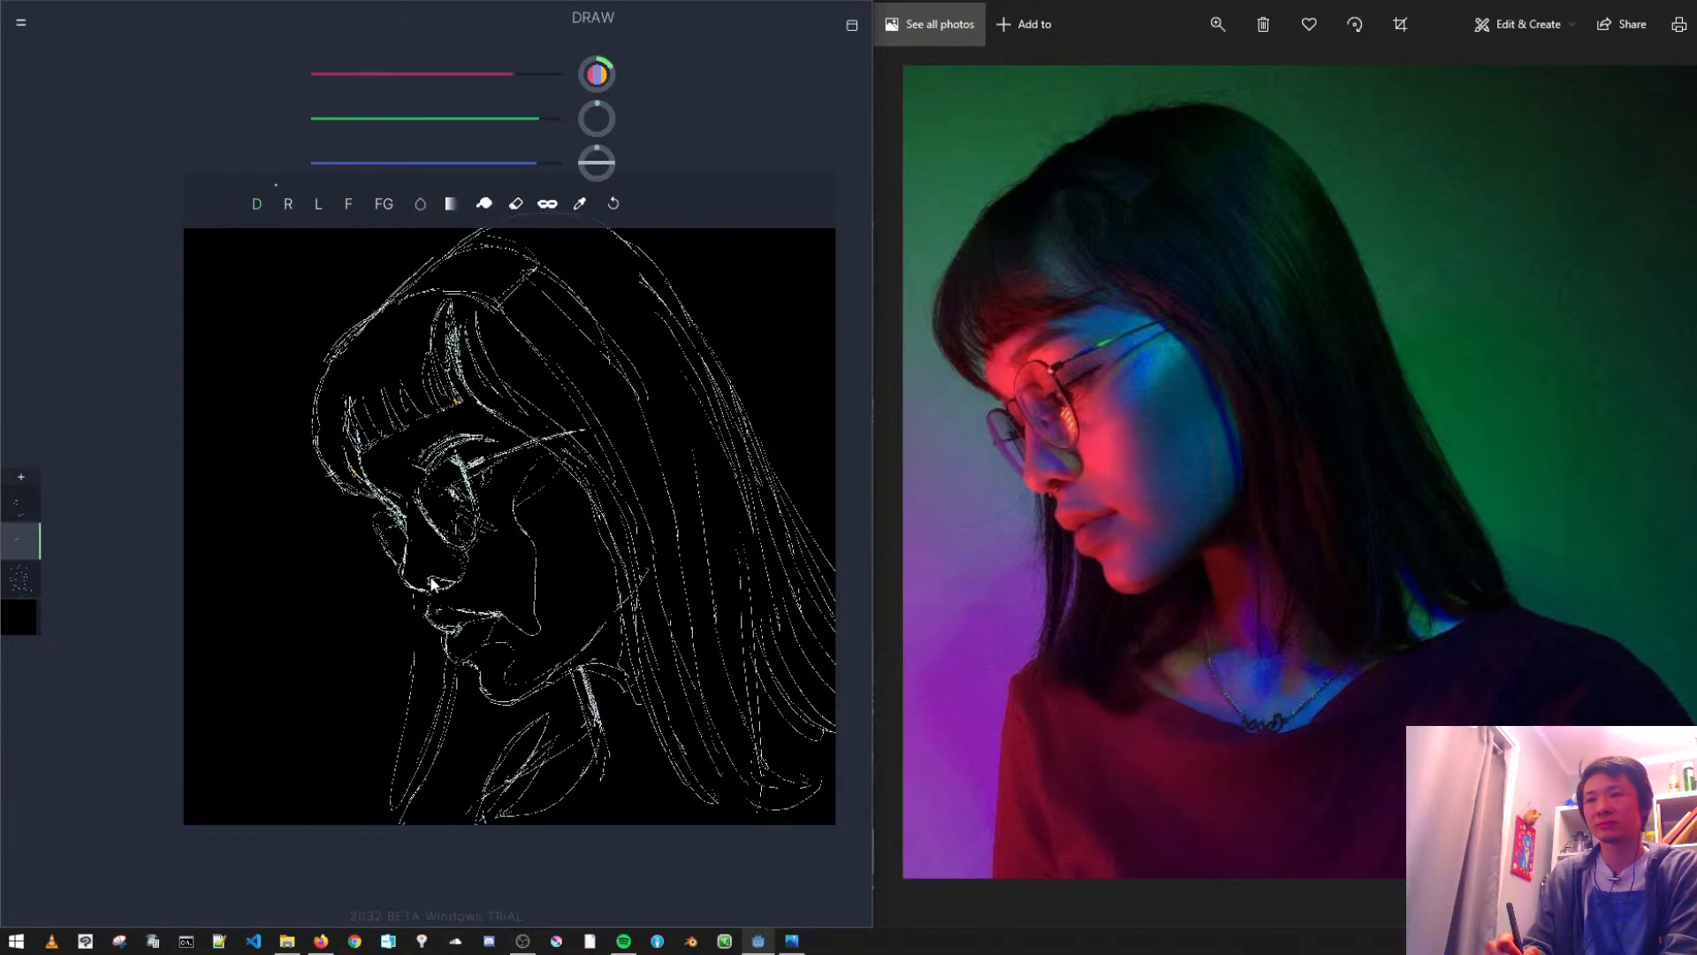
{"action": "left_click_drag", "start_coordinate": [435, 589], "coordinate": [448, 591]}
{"action": "left_click", "coordinate": [612, 204]}
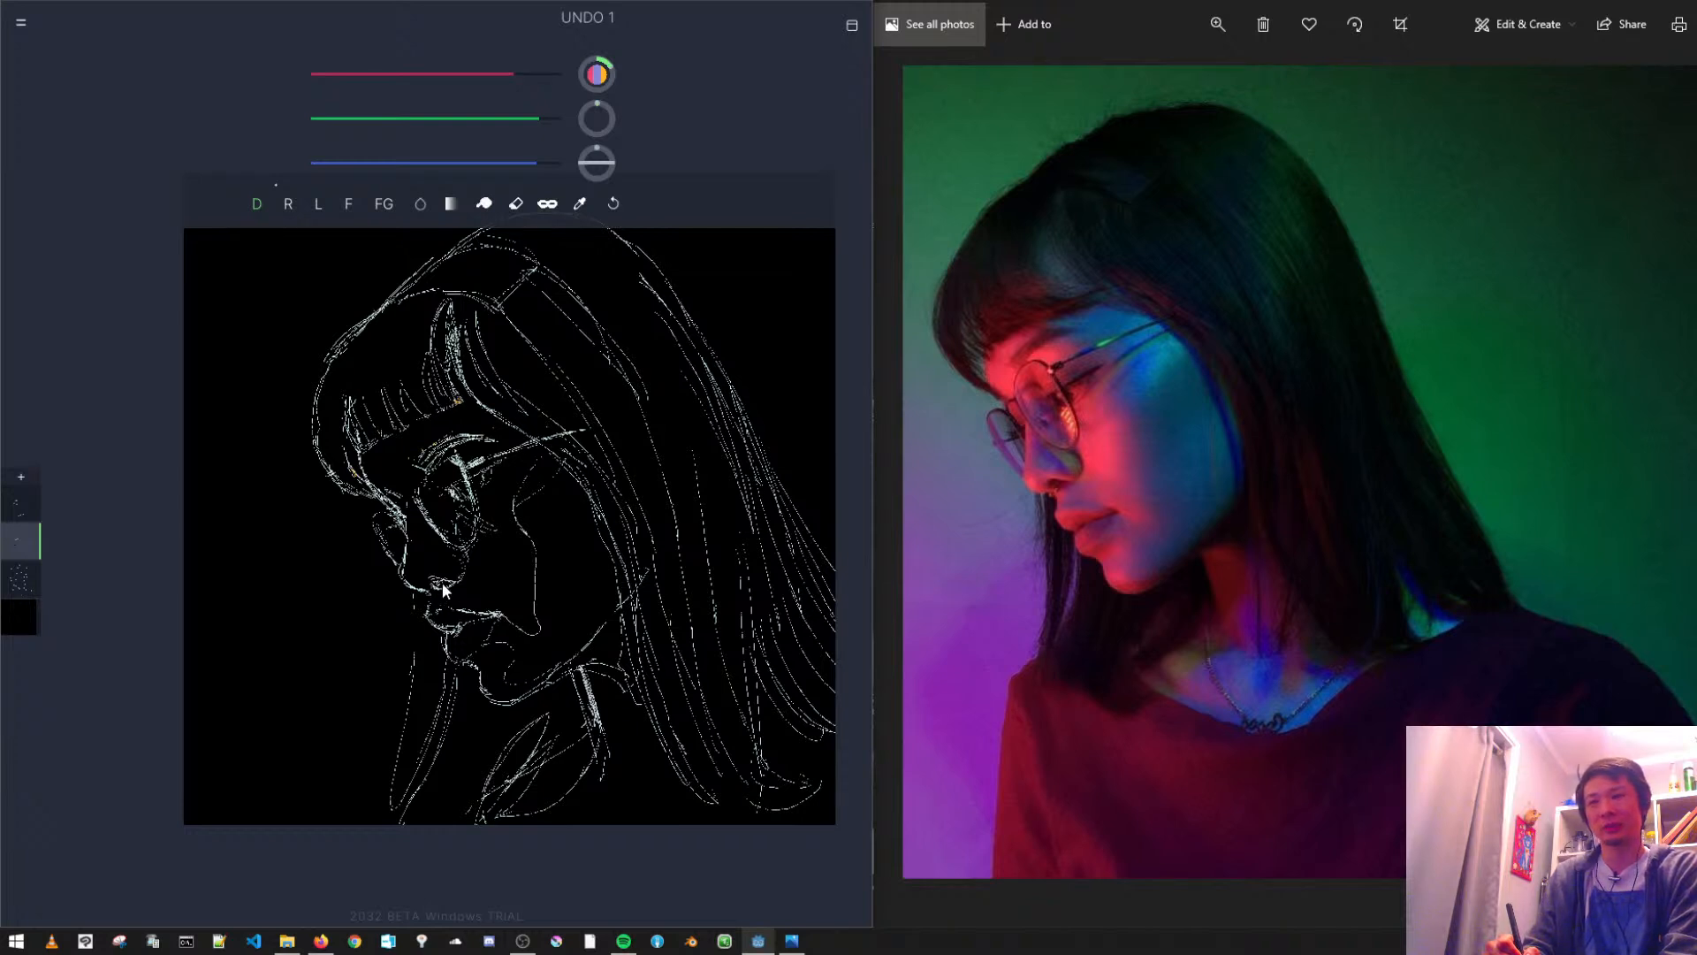
{"action": "left_click_drag", "start_coordinate": [439, 584], "coordinate": [434, 587]}
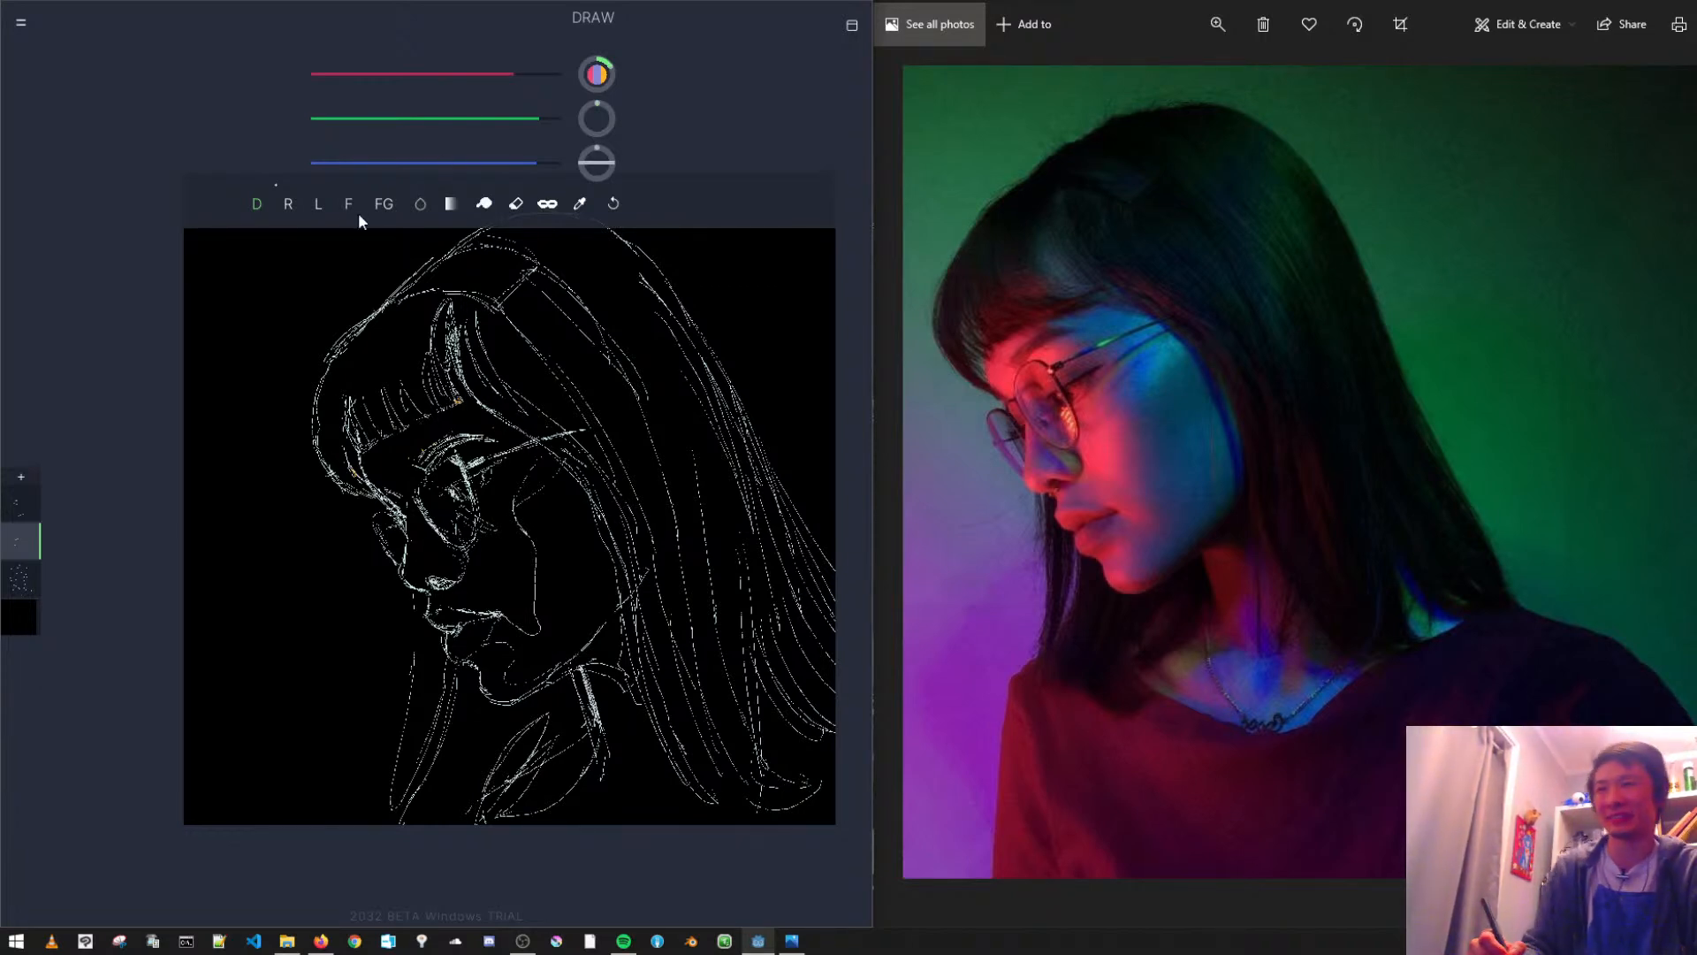
- Return to the Draw tool and make the black bottom layer active
{"action": "left_click", "coordinate": [512, 205]}
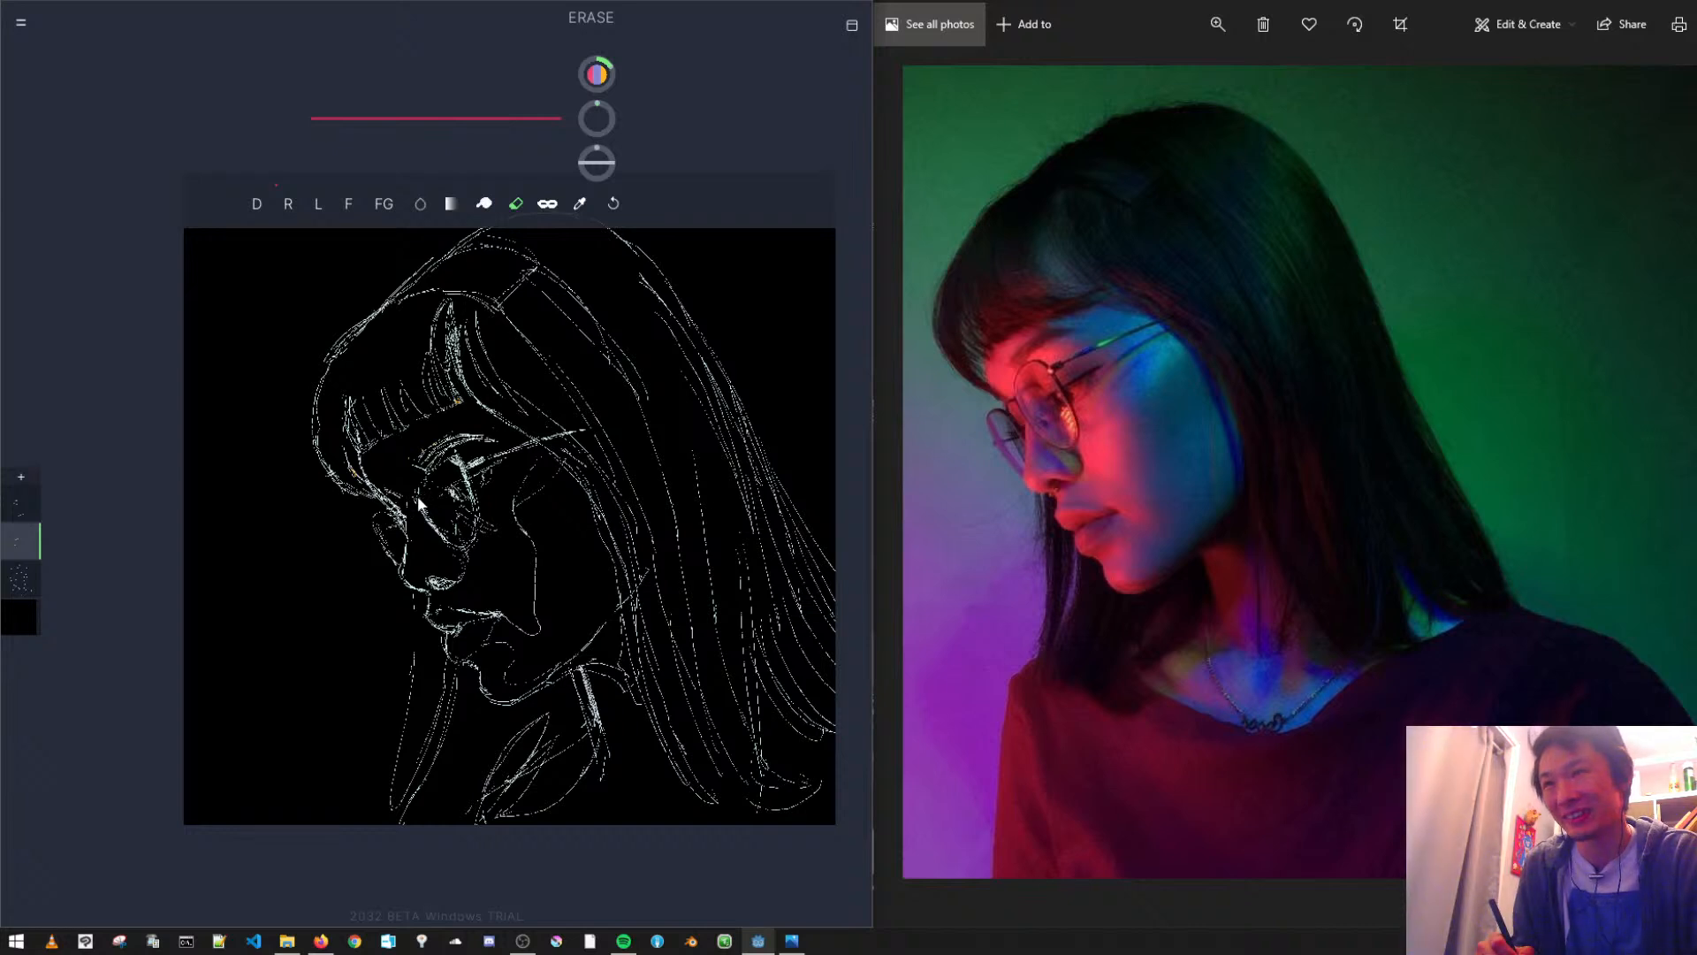
{"action": "left_click", "coordinate": [31, 516]}
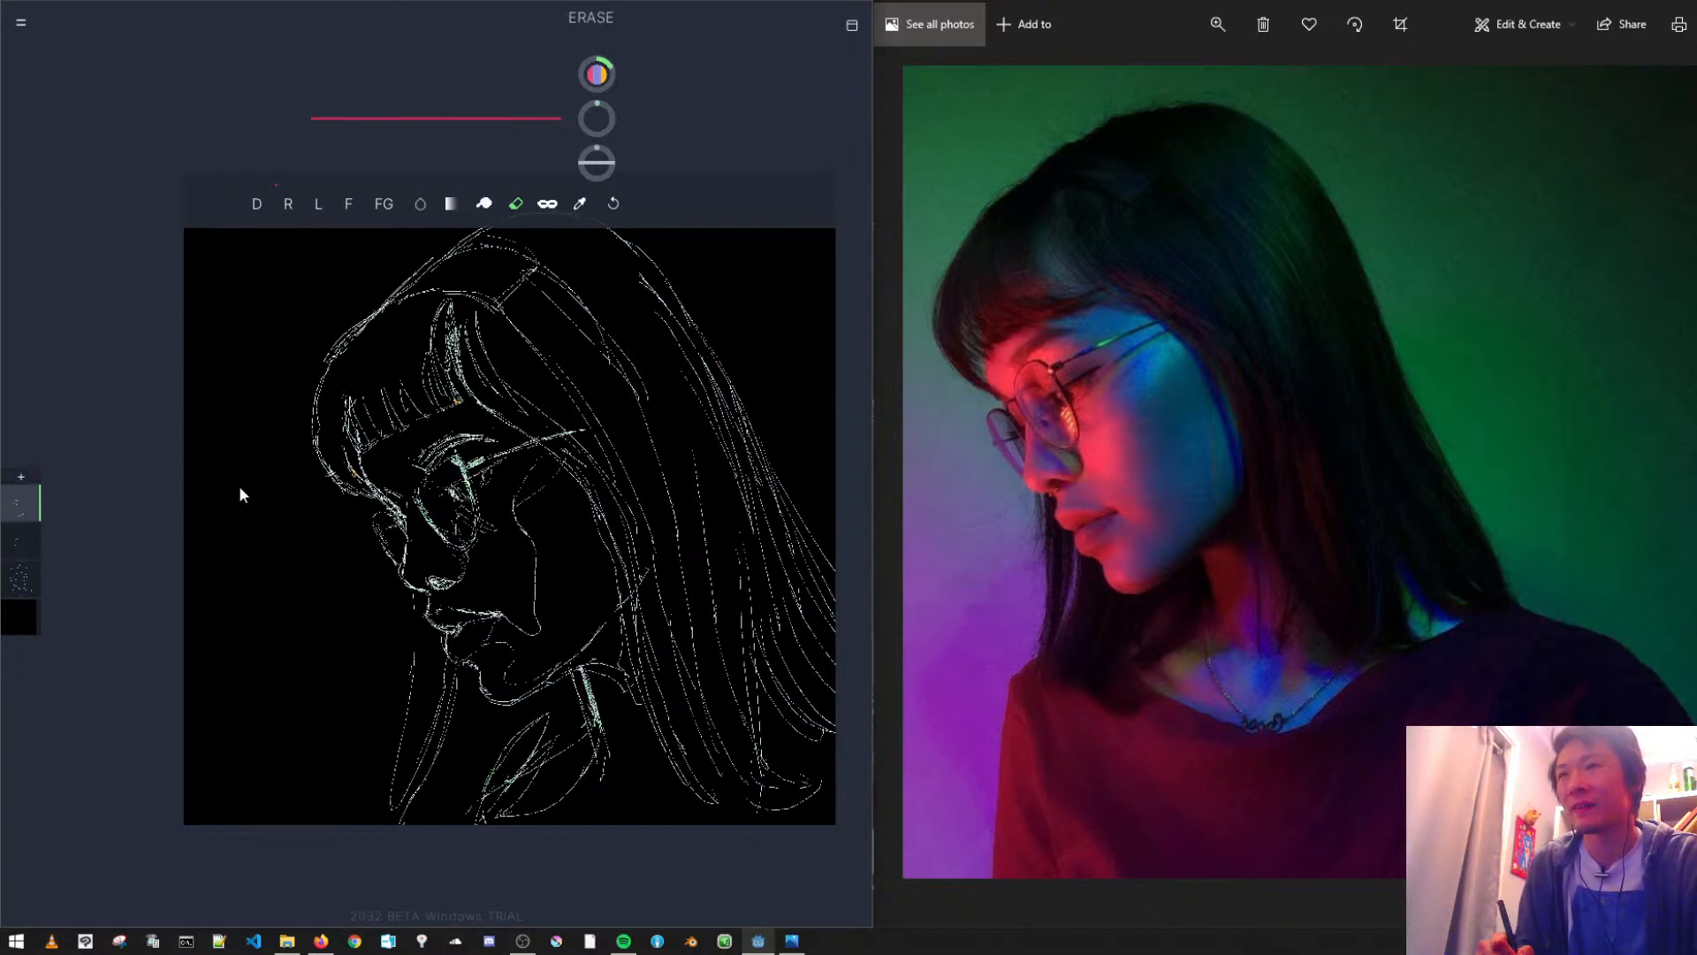
{"action": "left_click", "coordinate": [13, 570]}
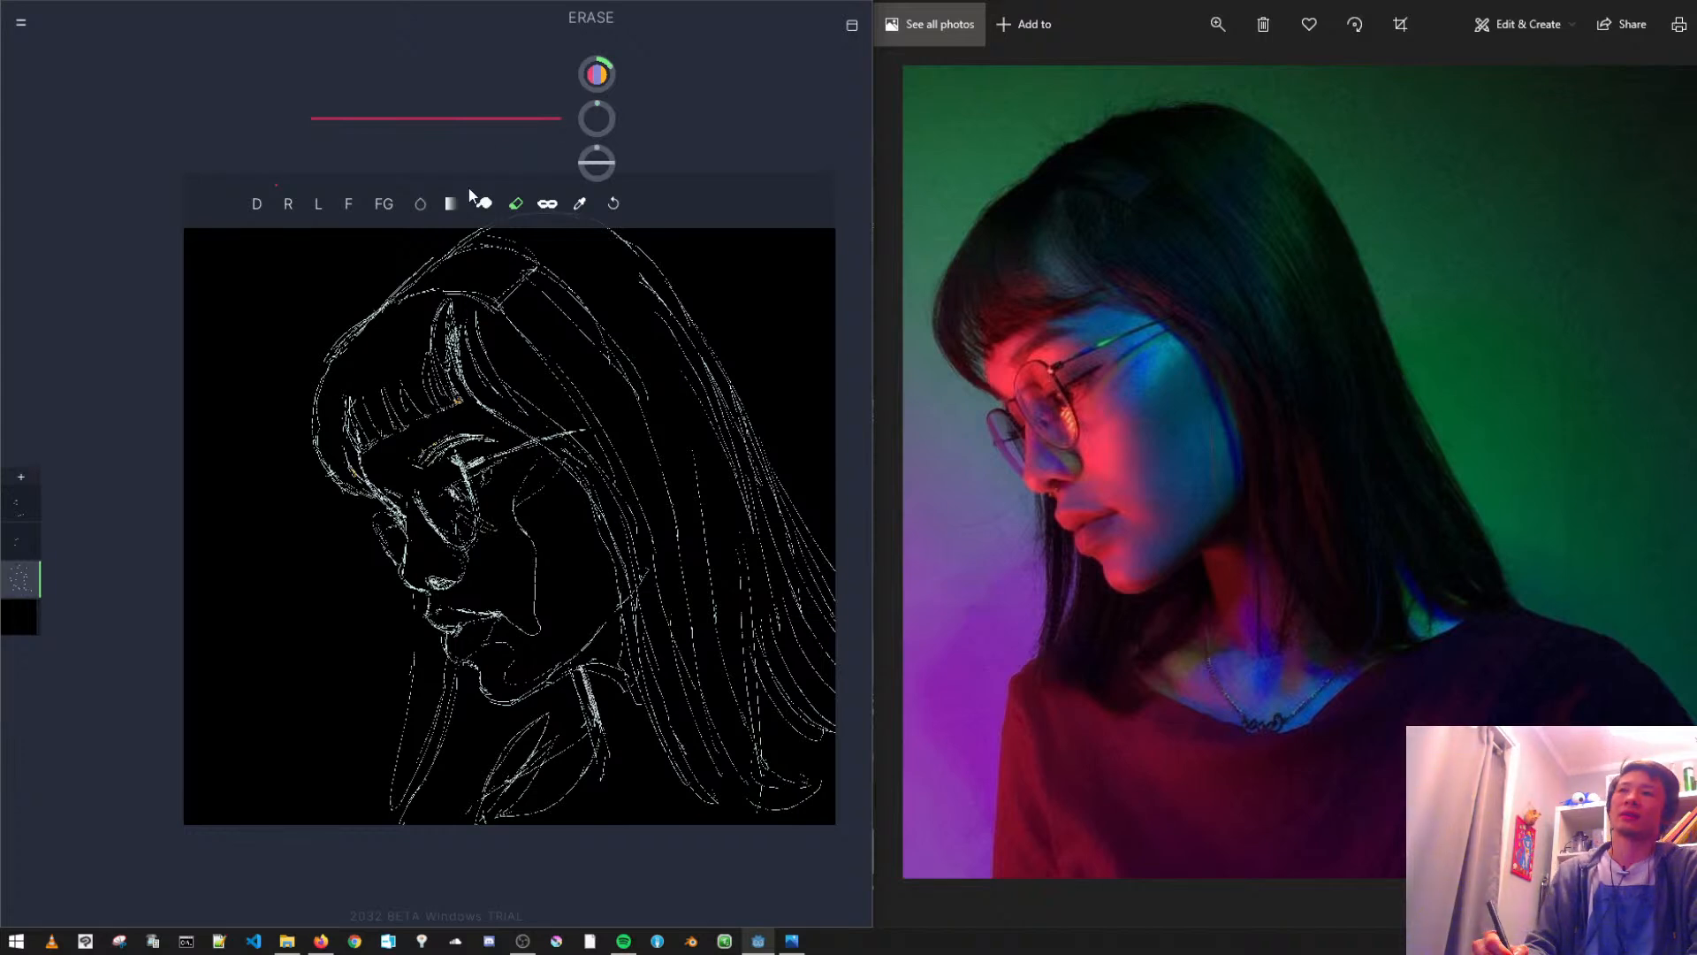
{"action": "left_click", "coordinate": [256, 204]}
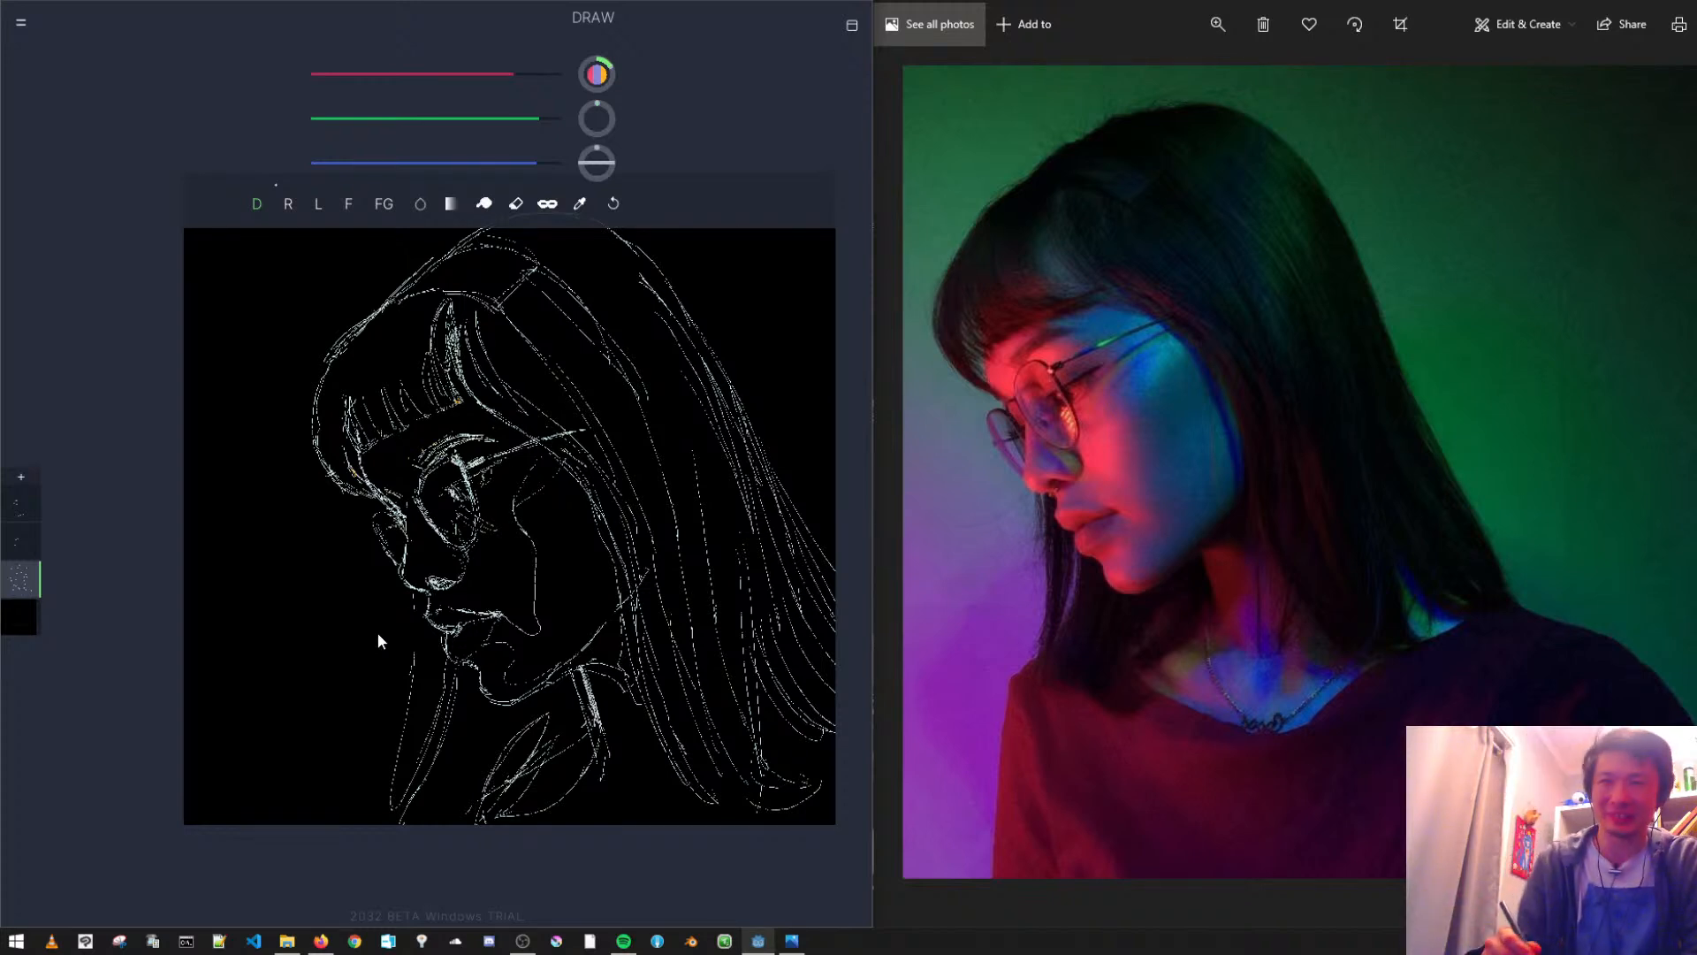
{"action": "left_click", "coordinate": [18, 624]}
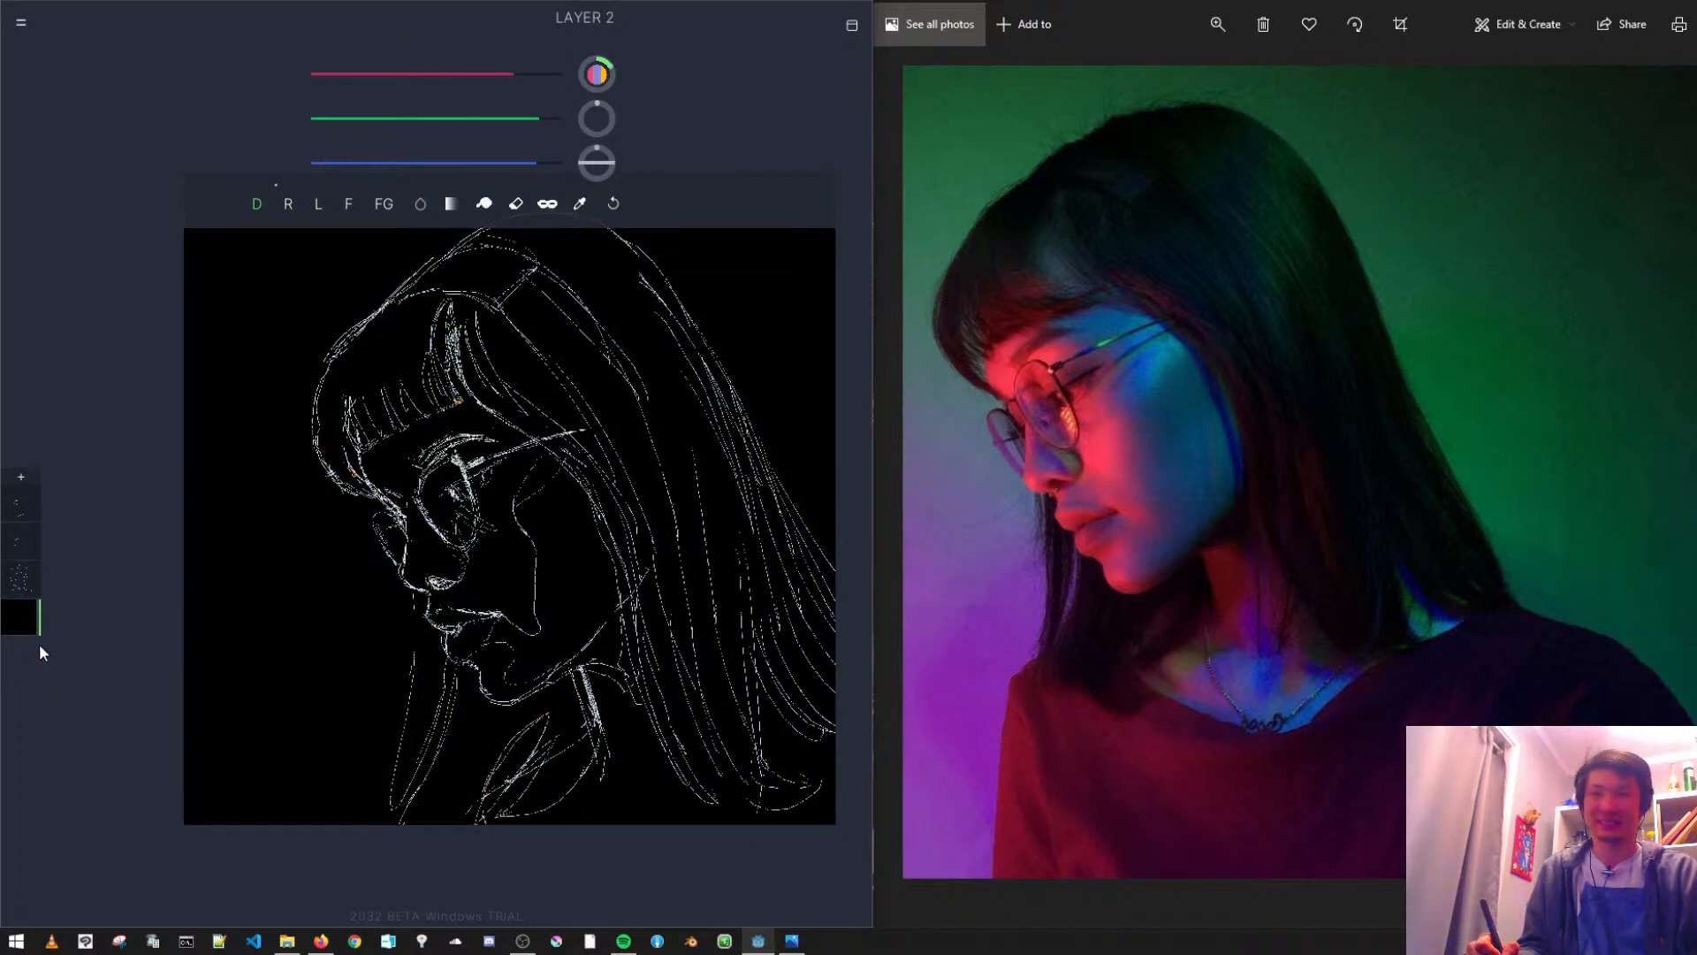
- Add a new layer directly above the black bottom layer
{"action": "left_click", "coordinate": [20, 476]}
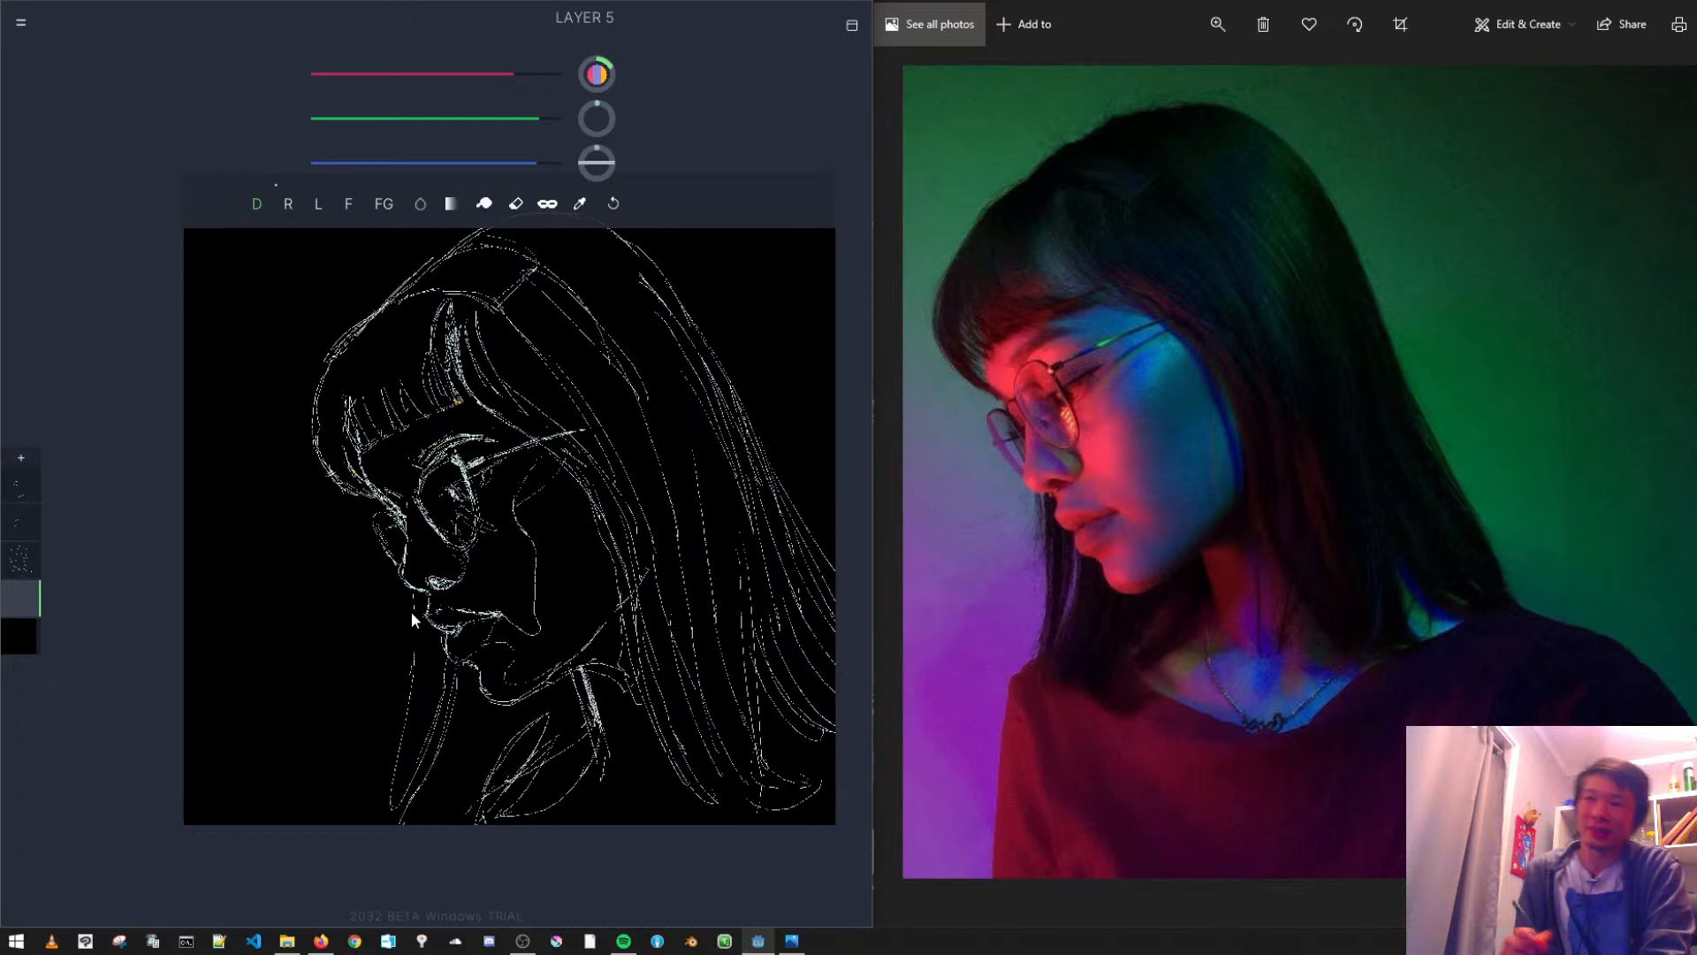
- Try the HSV colour mode by adjusting hue and brightness and drawing test loops beside the head
{"action": "left_click", "coordinate": [20, 23]}
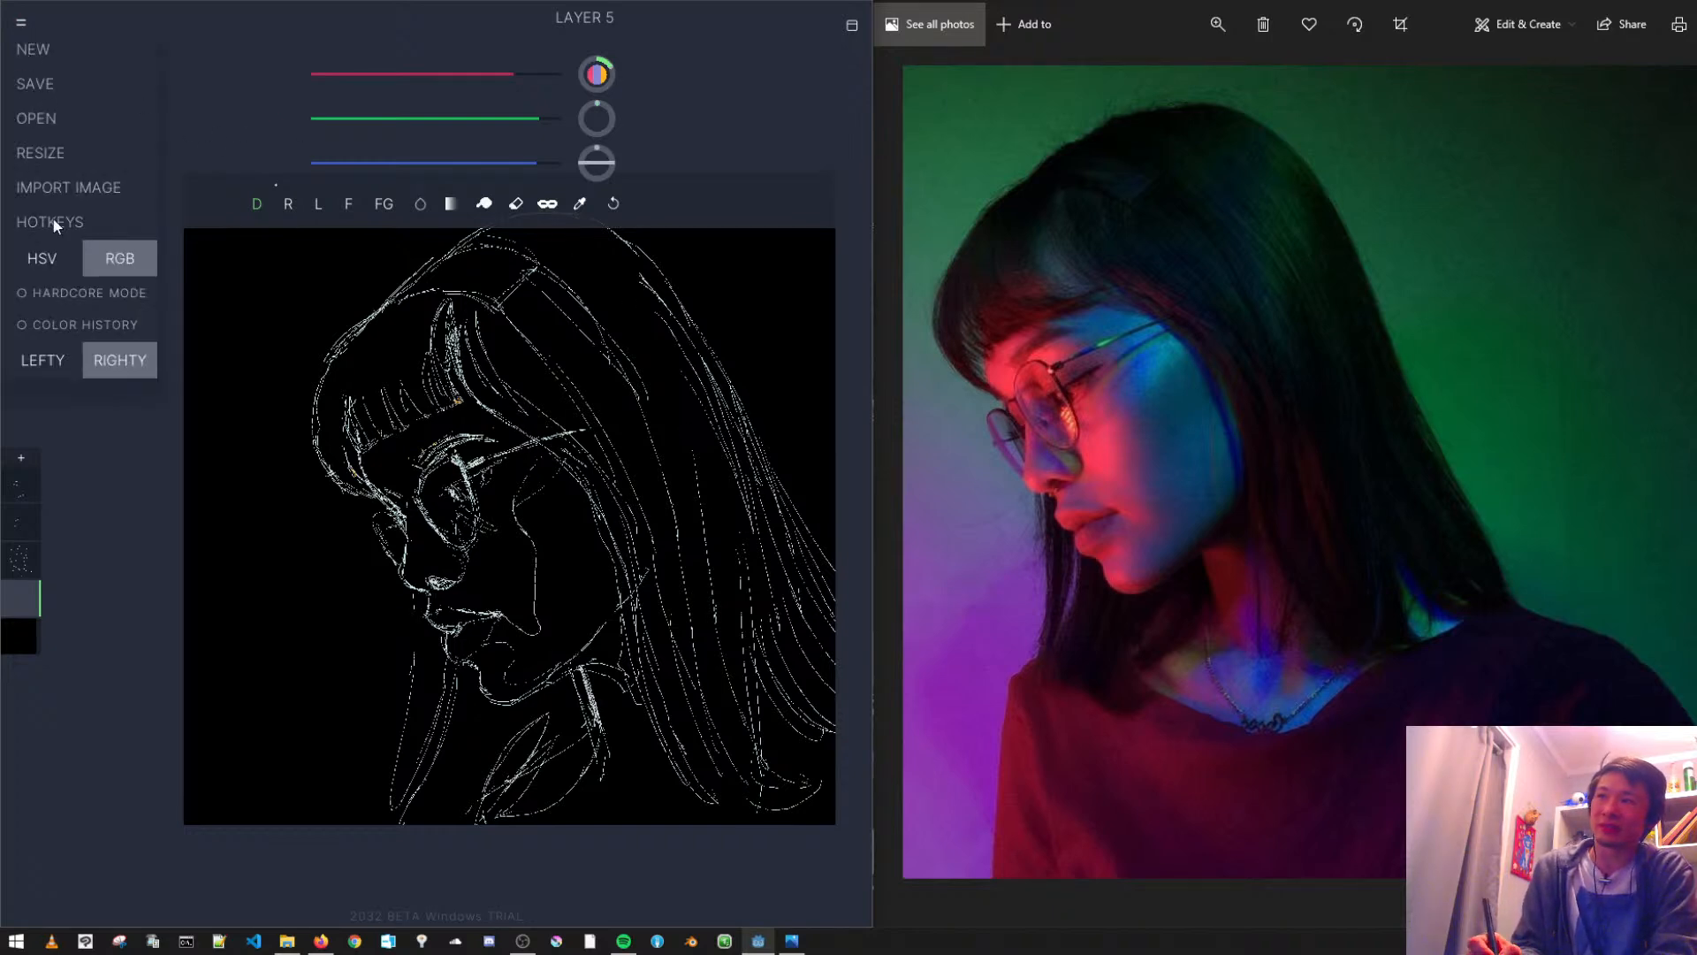
{"action": "left_click", "coordinate": [46, 258]}
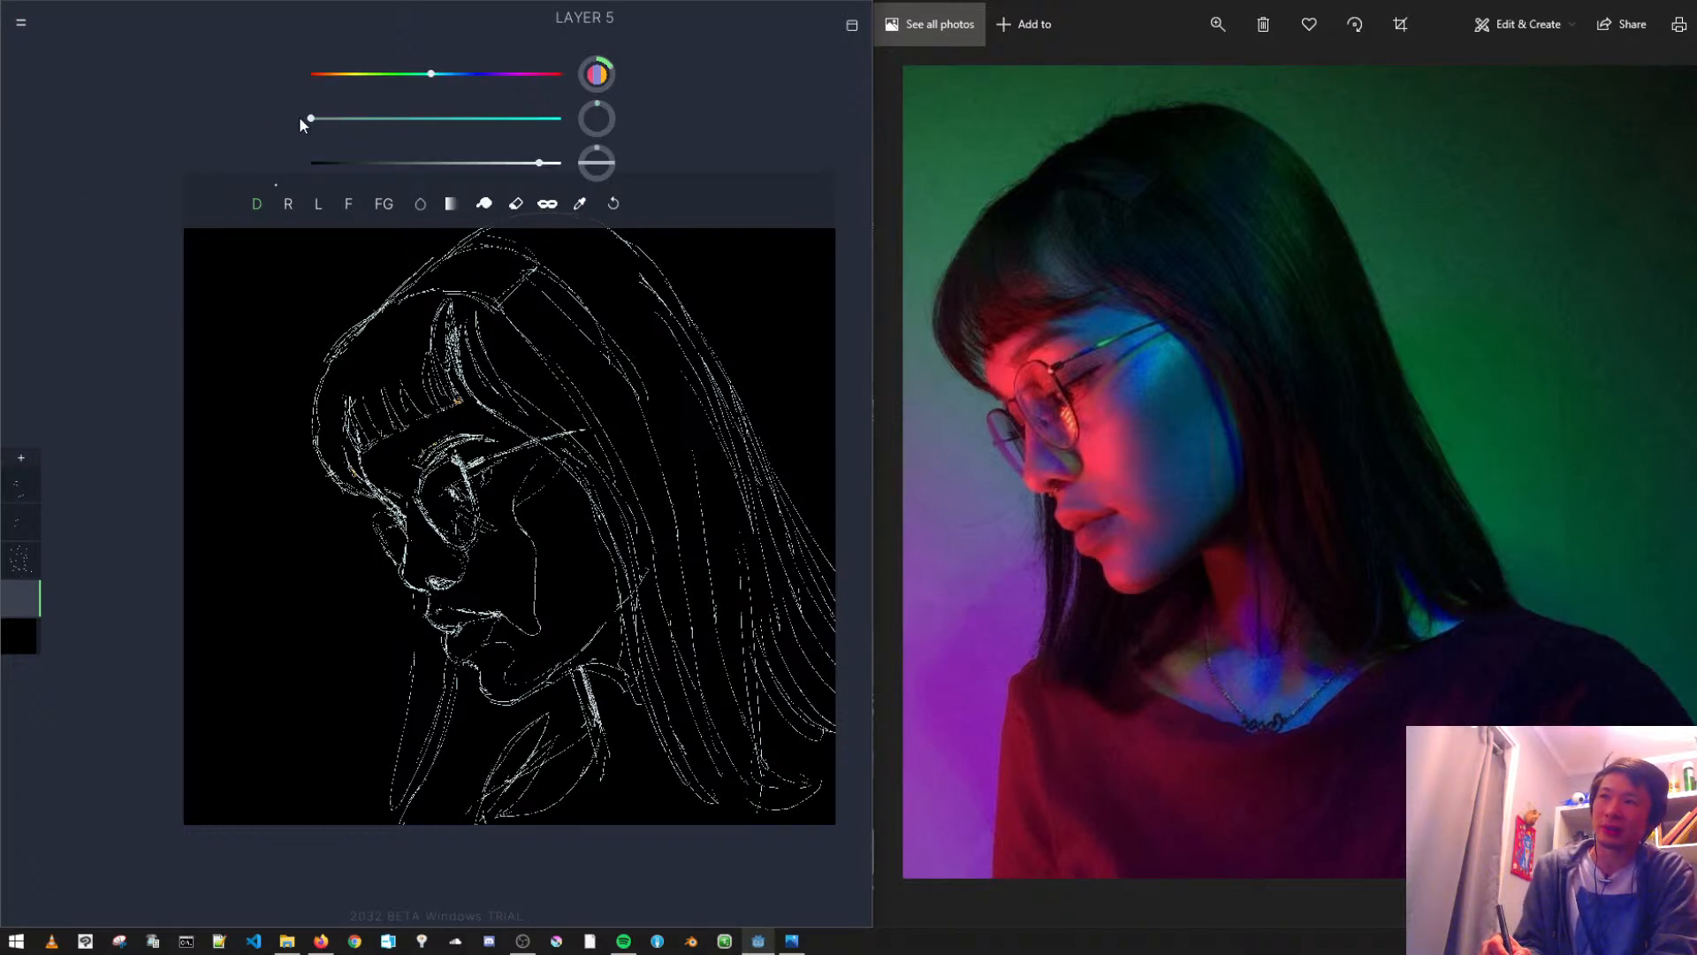
{"action": "left_click_drag", "start_coordinate": [333, 78], "coordinate": [311, 75]}
{"action": "left_click_drag", "start_coordinate": [503, 164], "coordinate": [481, 165]}
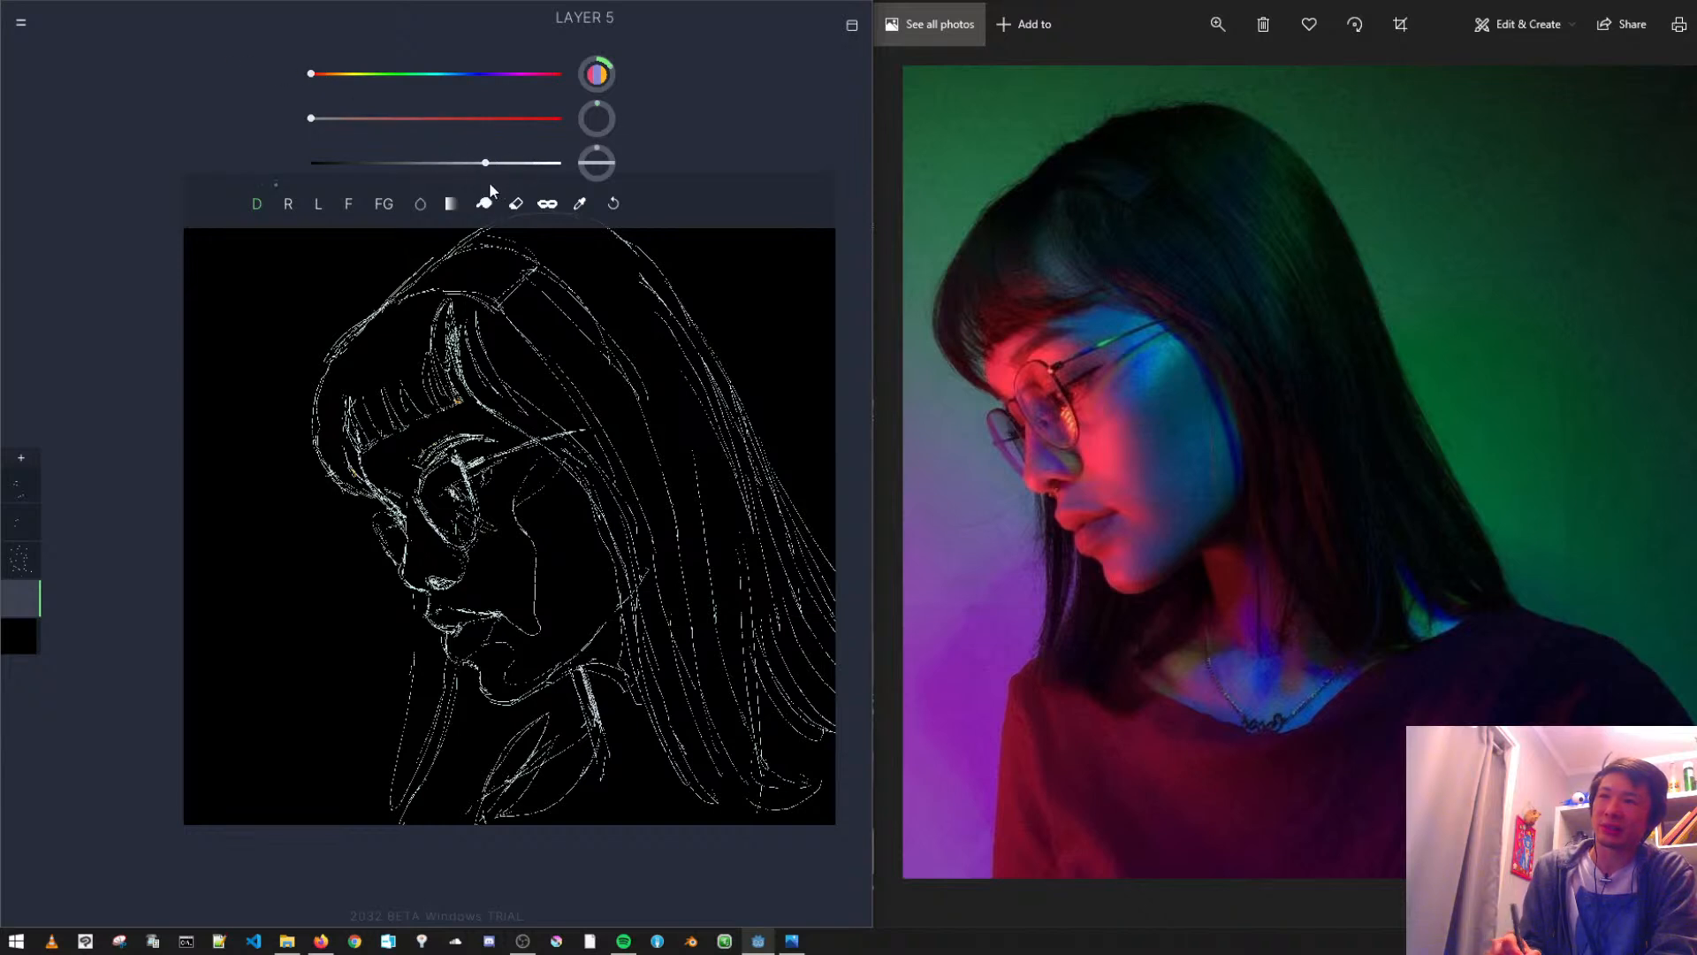
{"action": "mouse_move", "coordinate": [233, 364]}
{"action": "left_mouse_down"}
{"action": "mouse_move", "coordinate": [329, 295]}
{"action": "mouse_move", "coordinate": [236, 312]}
{"action": "mouse_move", "coordinate": [285, 394]}
{"action": "mouse_move", "coordinate": [323, 361]}
{"action": "left_mouse_up"}
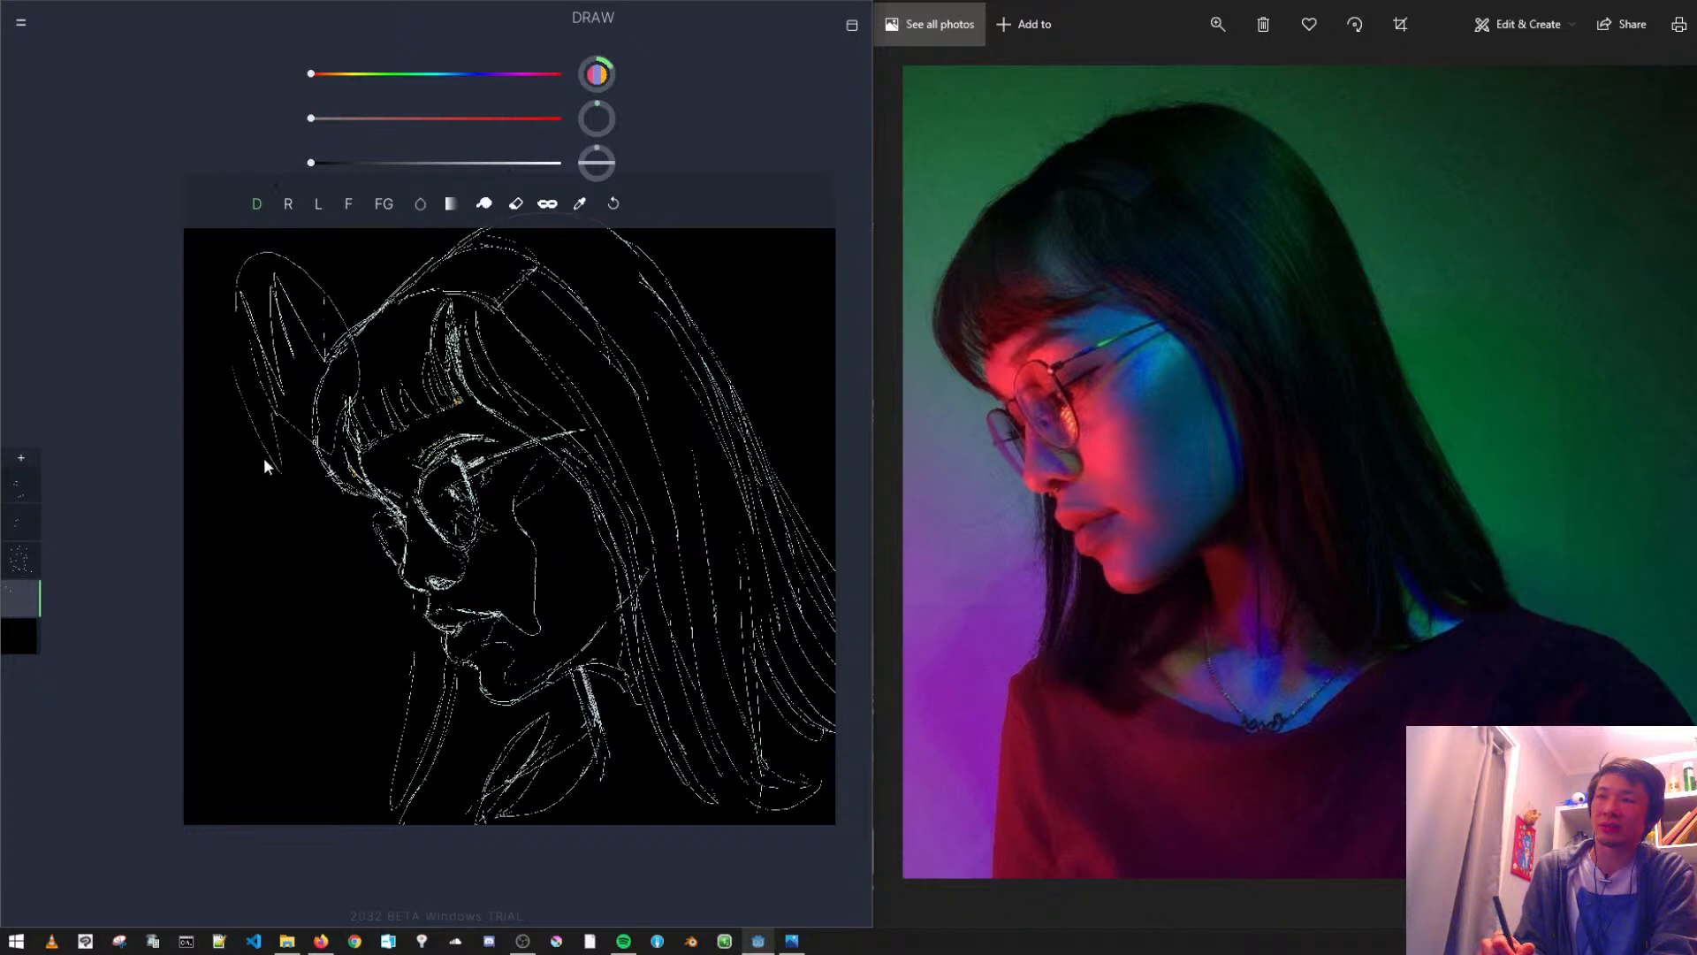
{"action": "left_click", "coordinate": [614, 203]}
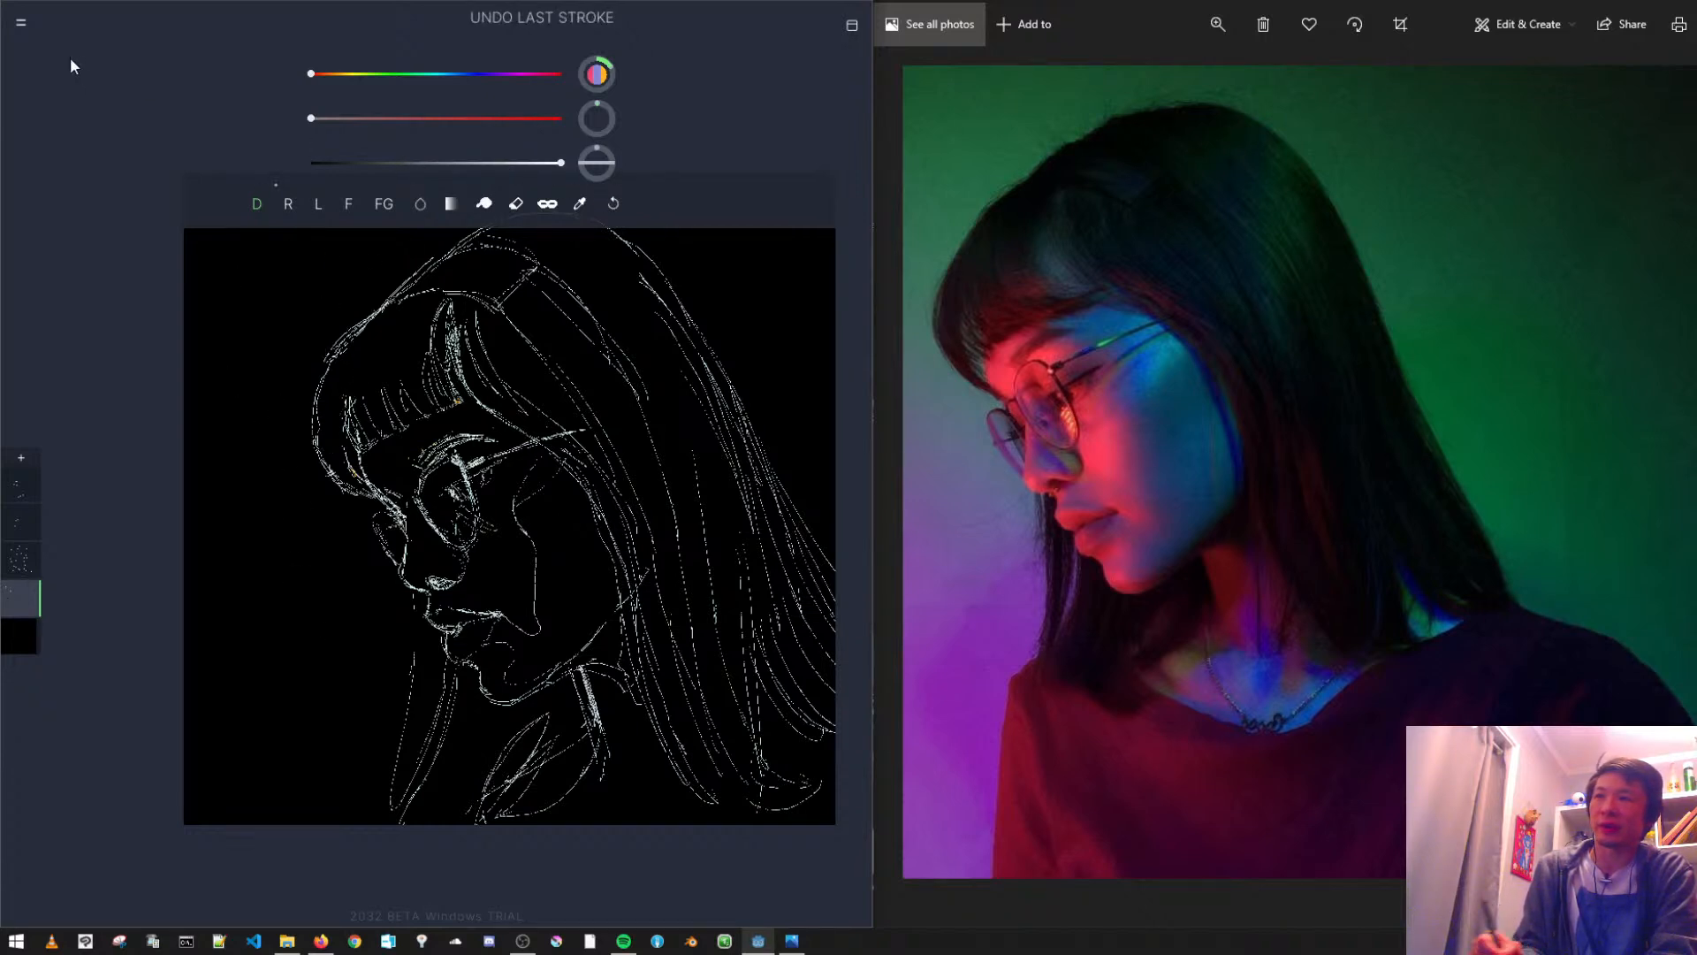
{"action": "left_click", "coordinate": [21, 23]}
{"action": "left_click", "coordinate": [109, 258]}
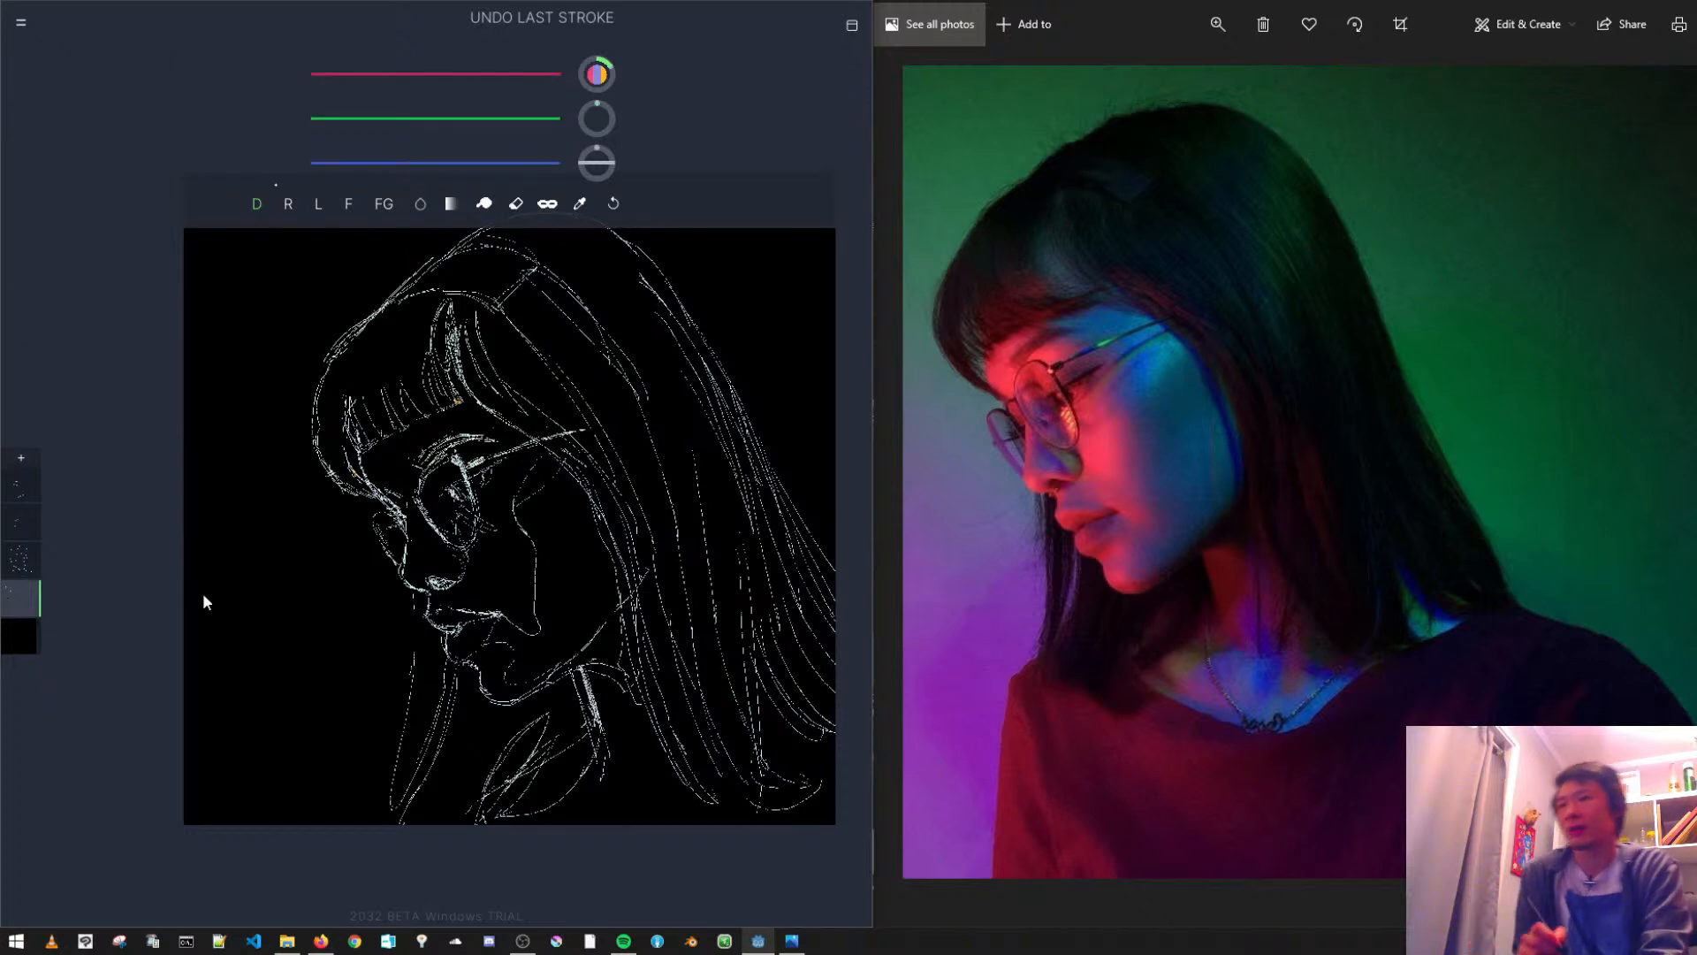
- Mix a bright red by lowering the green and blue channels
{"action": "left_click", "coordinate": [376, 162]}
{"action": "left_click", "coordinate": [380, 118]}
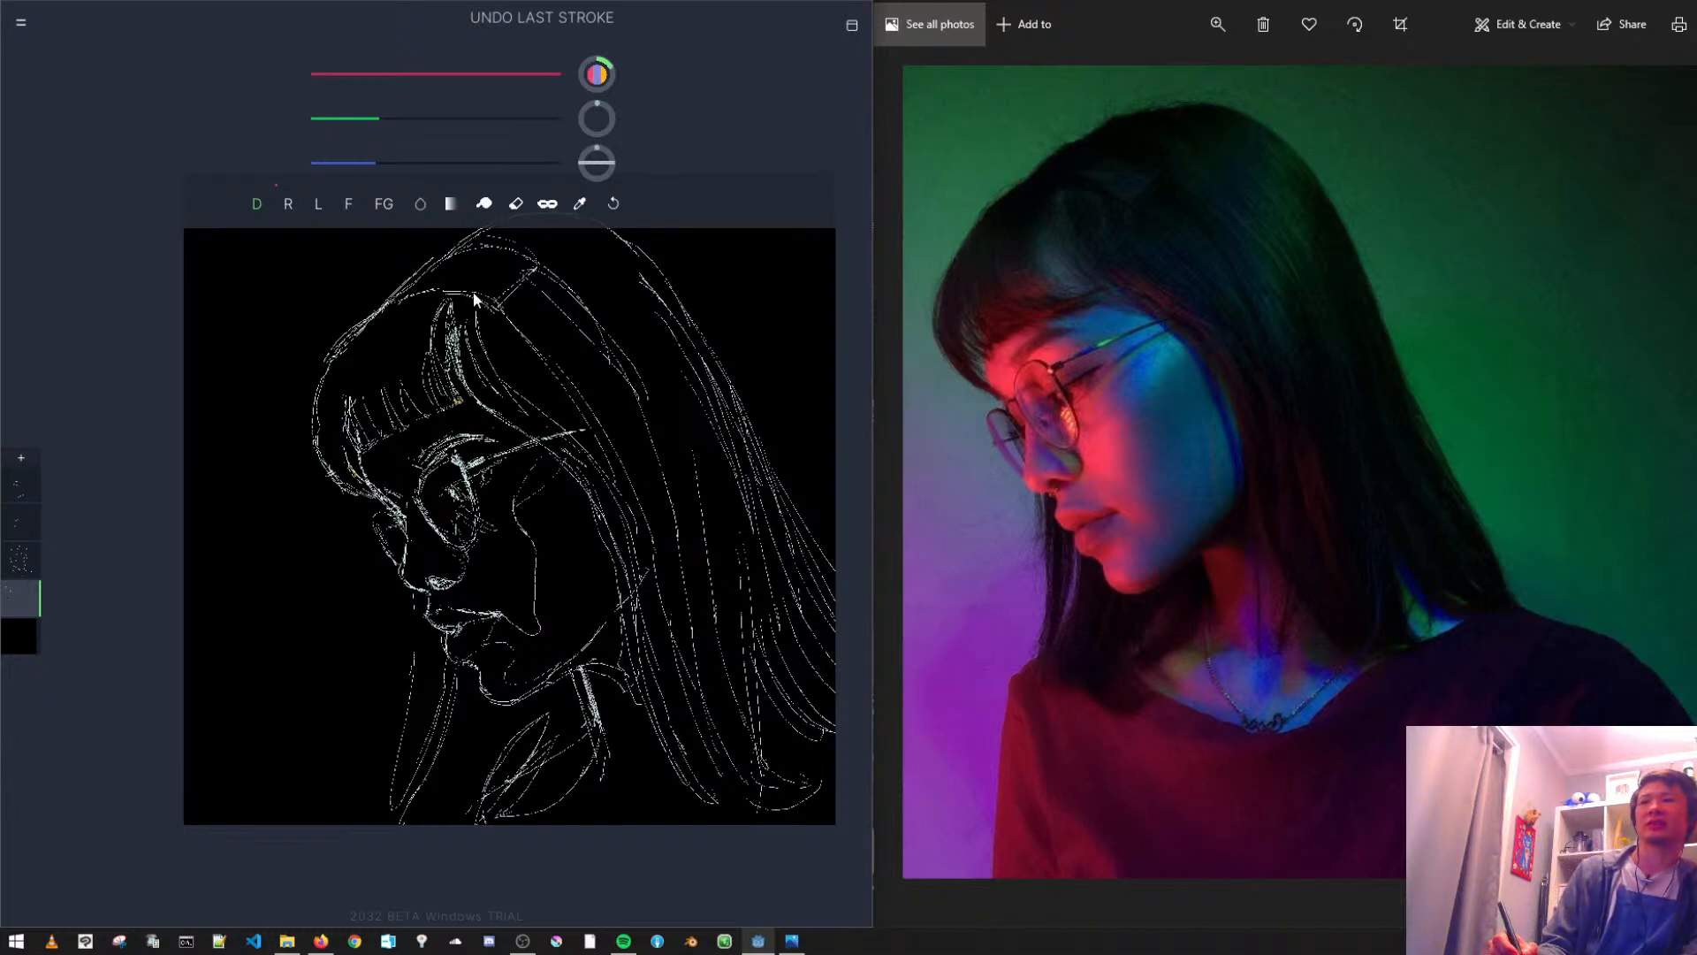
{"action": "scroll", "coordinate": [470, 366], "scroll_direction": "down", "scroll_amount": 5}
{"action": "scroll", "coordinate": [463, 406], "scroll_direction": "up", "scroll_amount": 3}
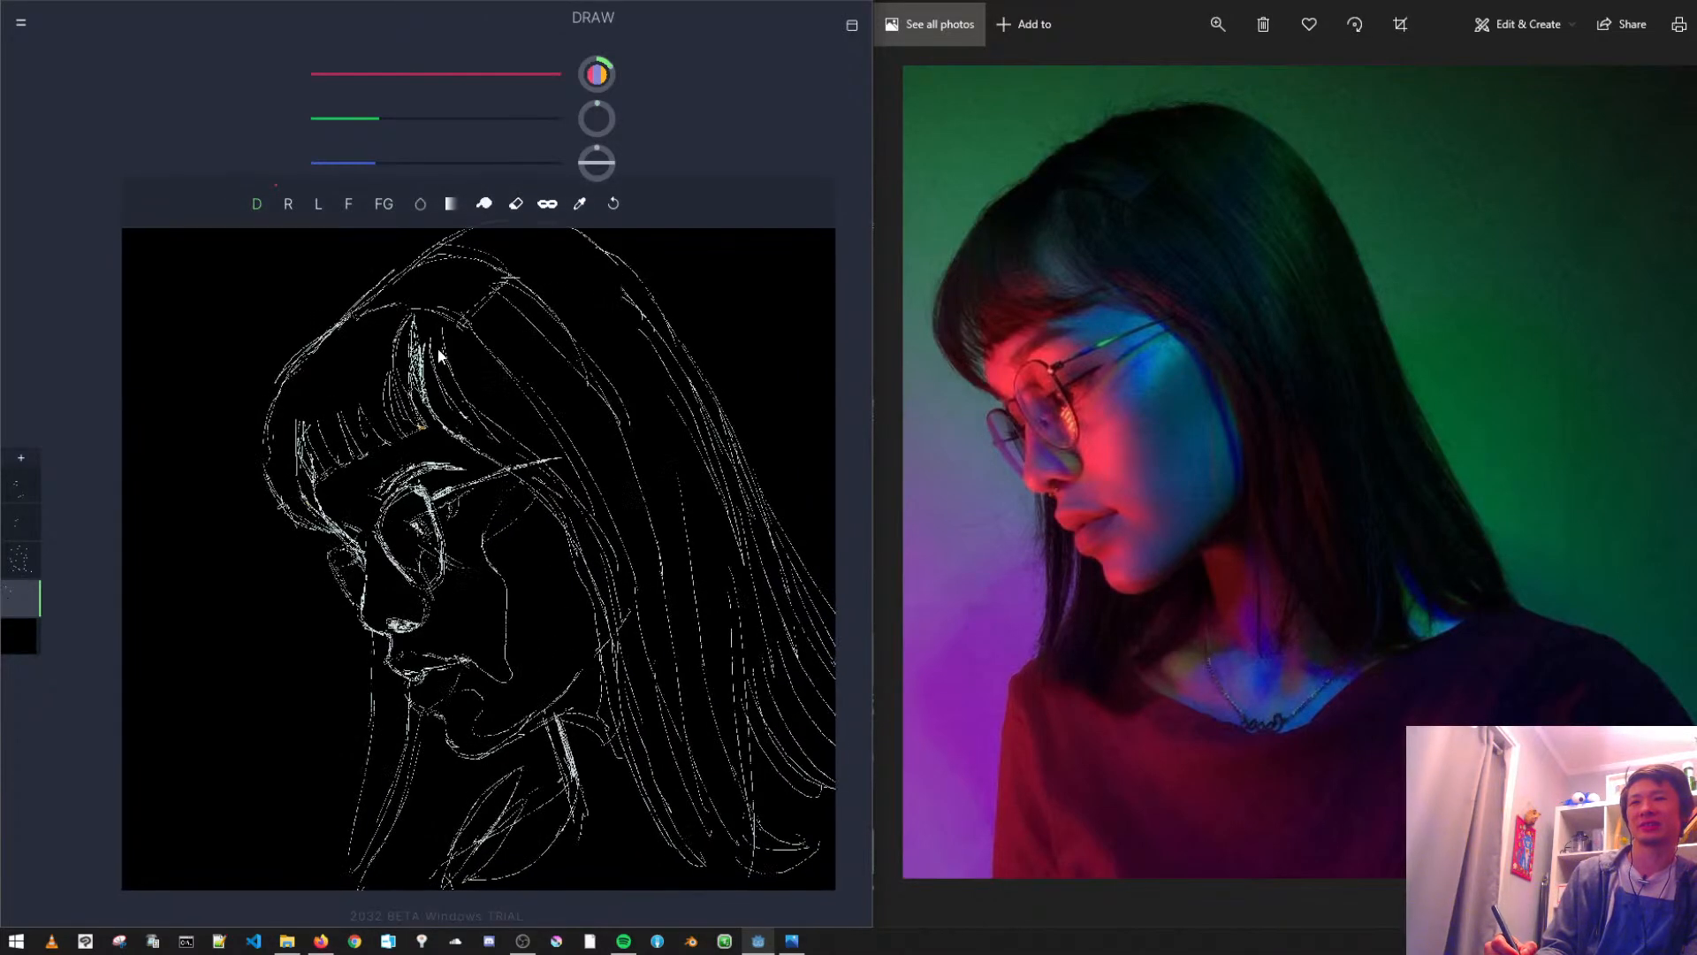
{"action": "scroll", "coordinate": [483, 399], "scroll_direction": "down", "scroll_amount": 1}
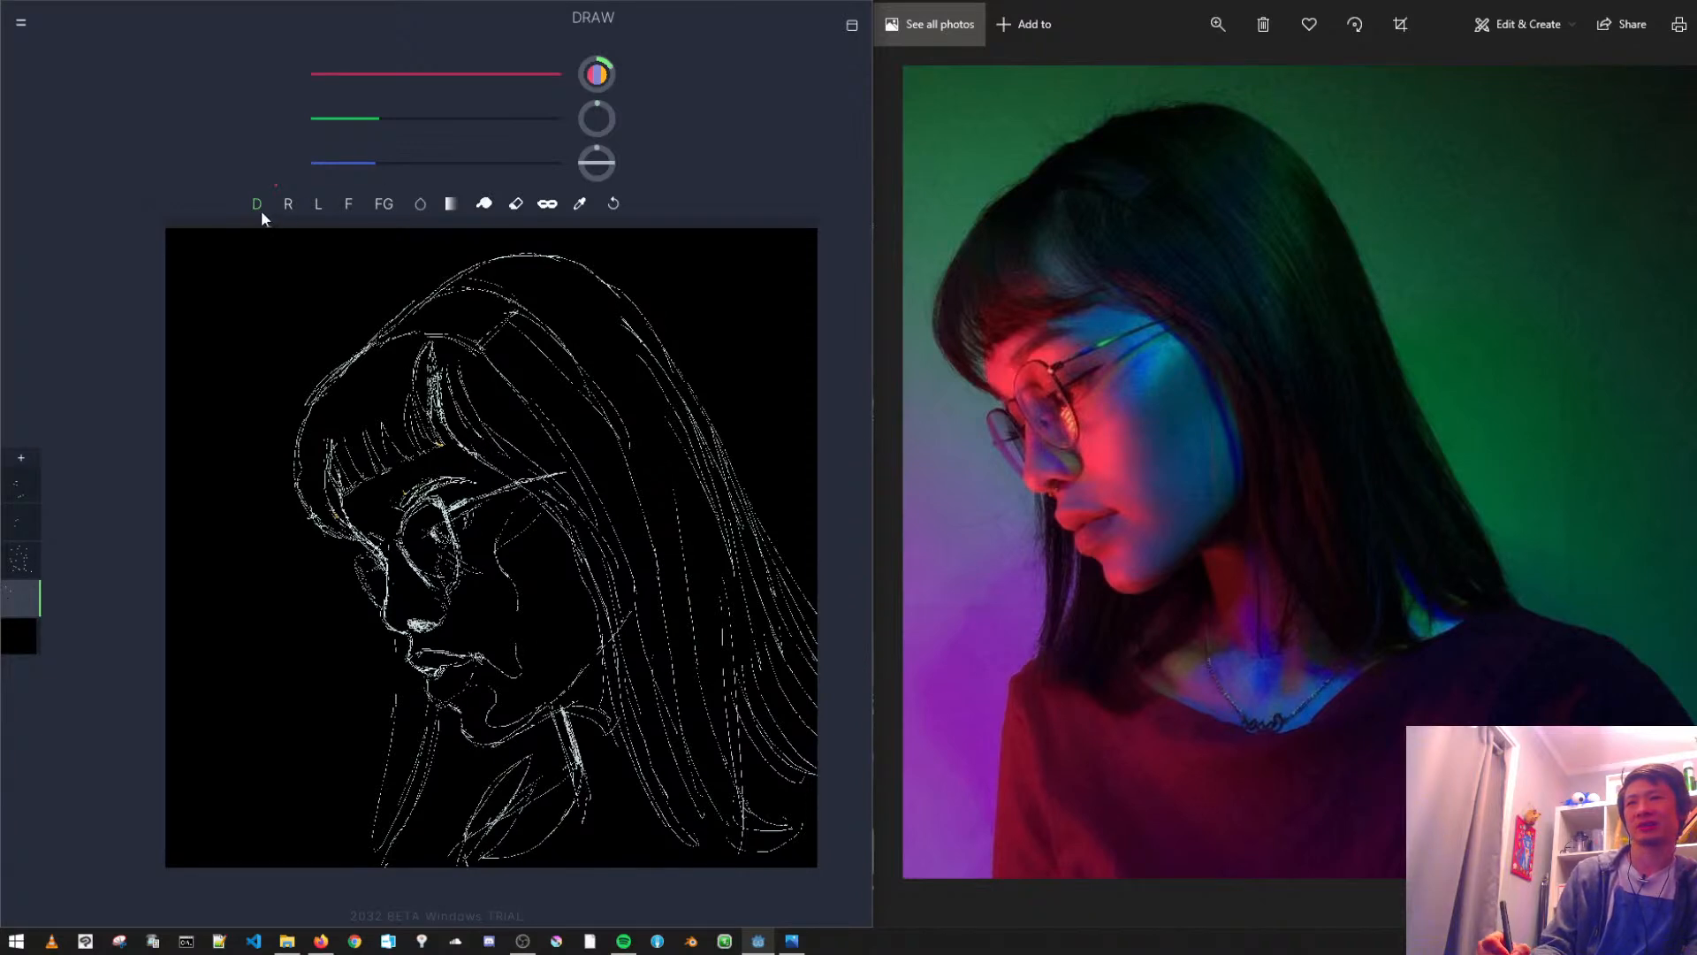
- Pick the pale line colour from the sketch and strengthen the glasses' lens frame on the glasses layer
{"action": "left_click", "coordinate": [579, 205]}
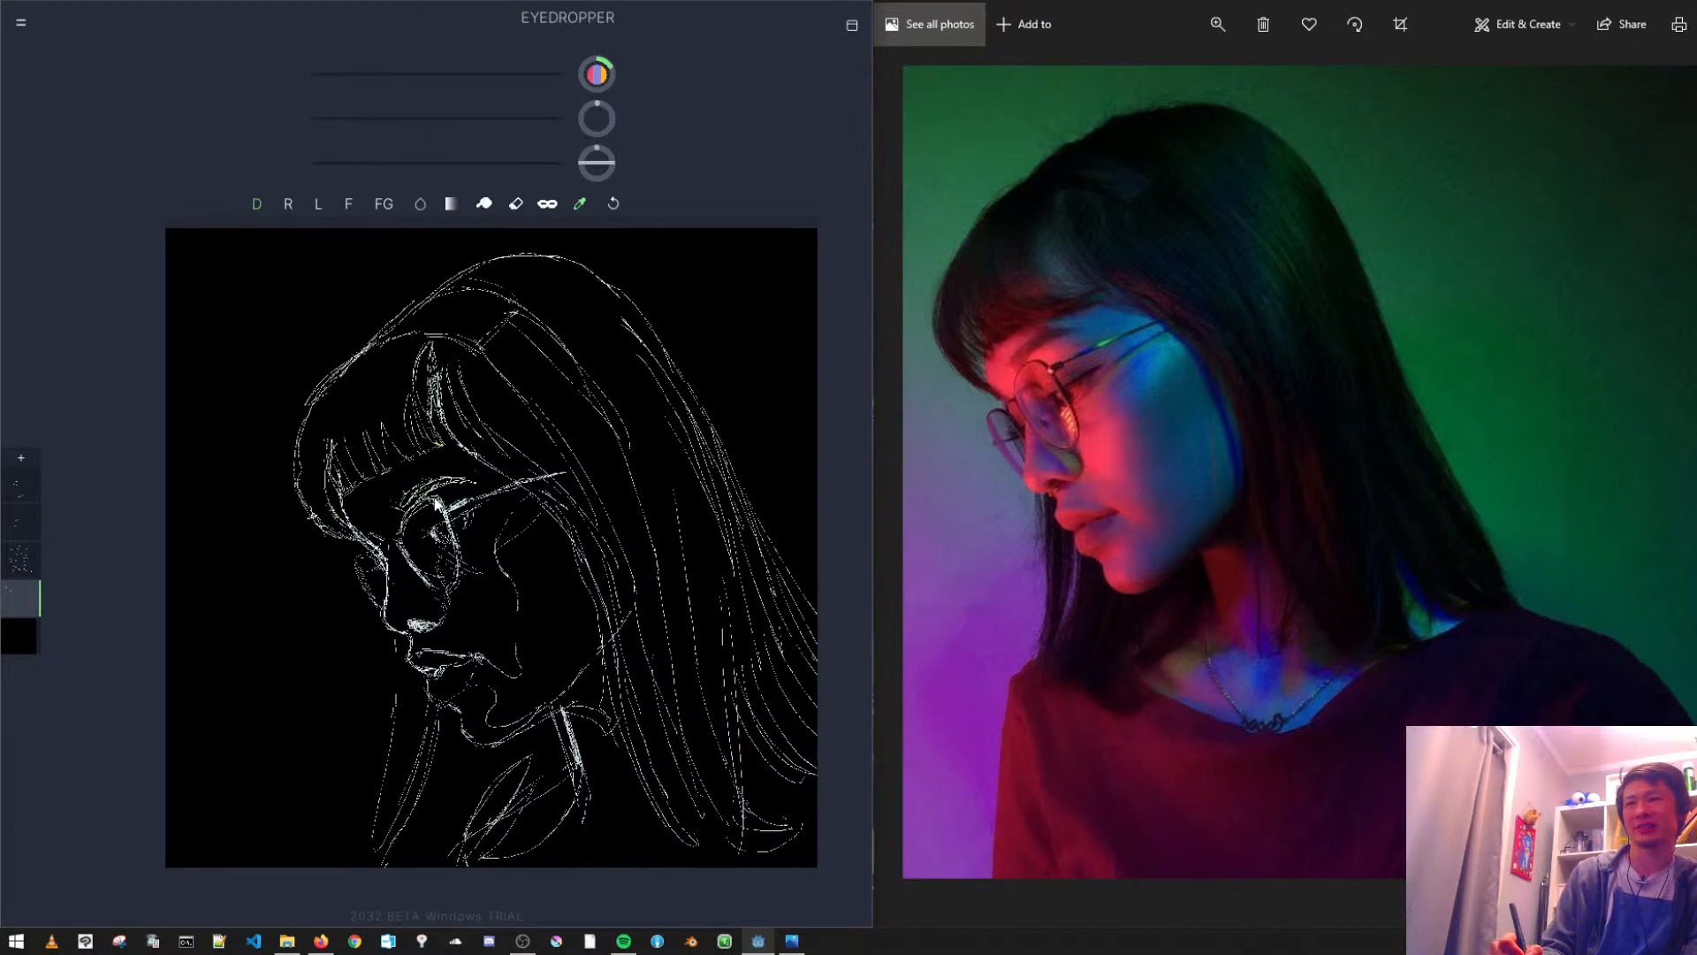
{"action": "left_click", "coordinate": [457, 510]}
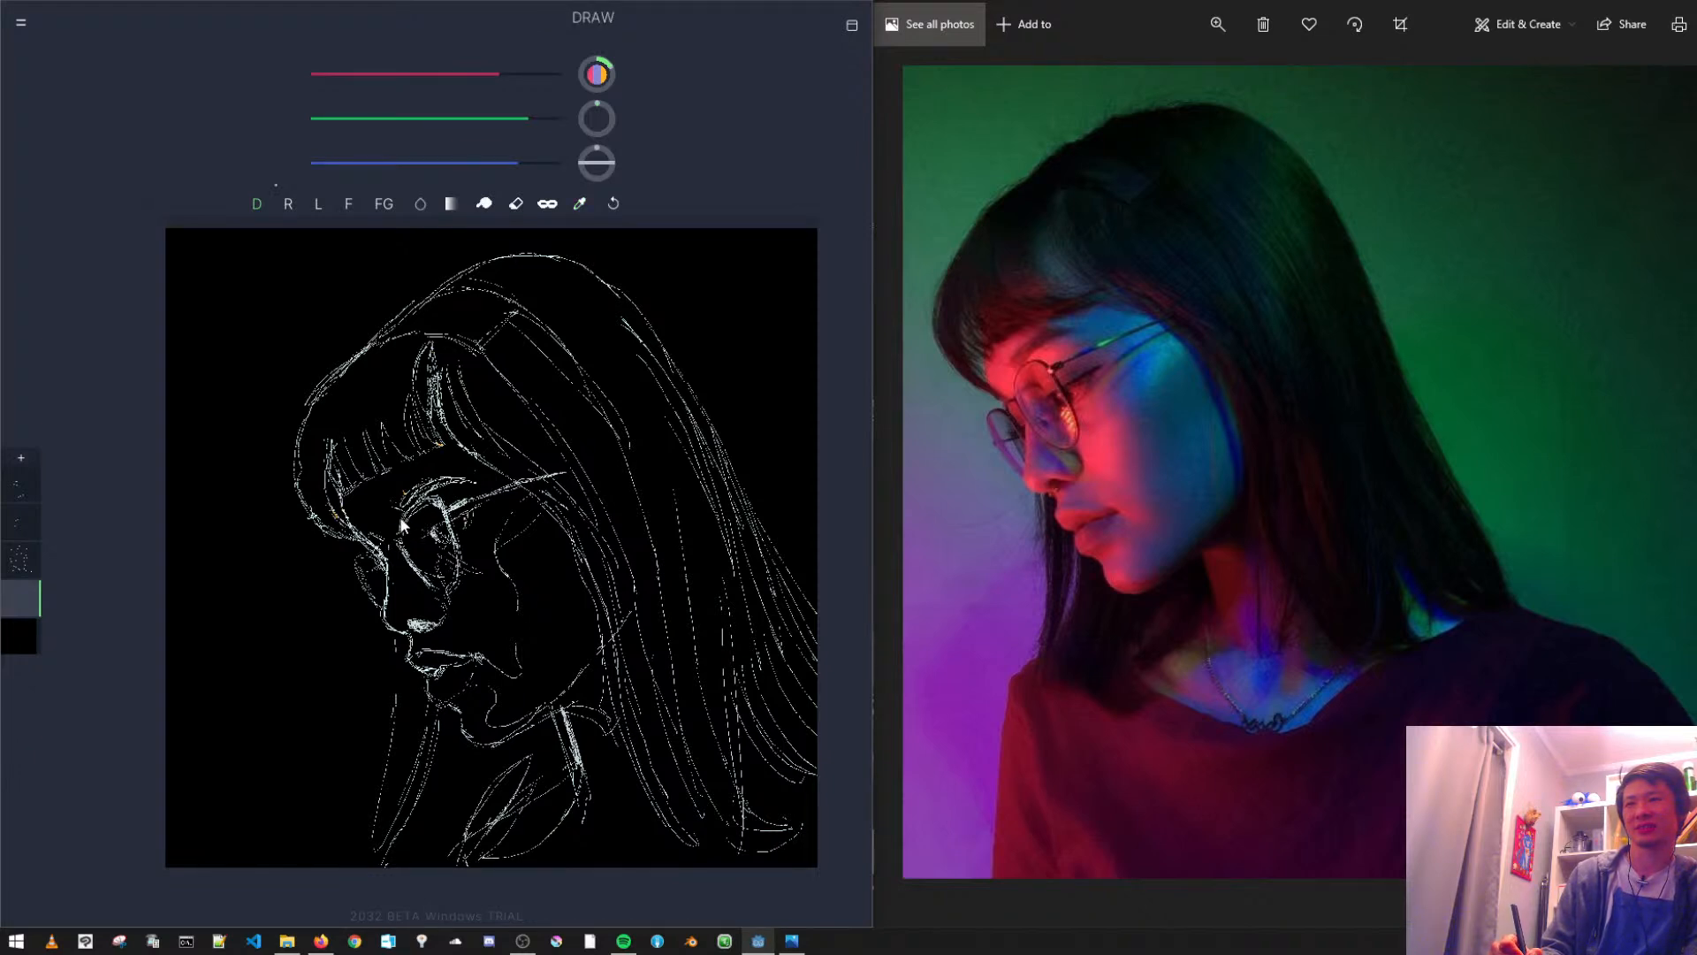
{"action": "left_click", "coordinate": [20, 488]}
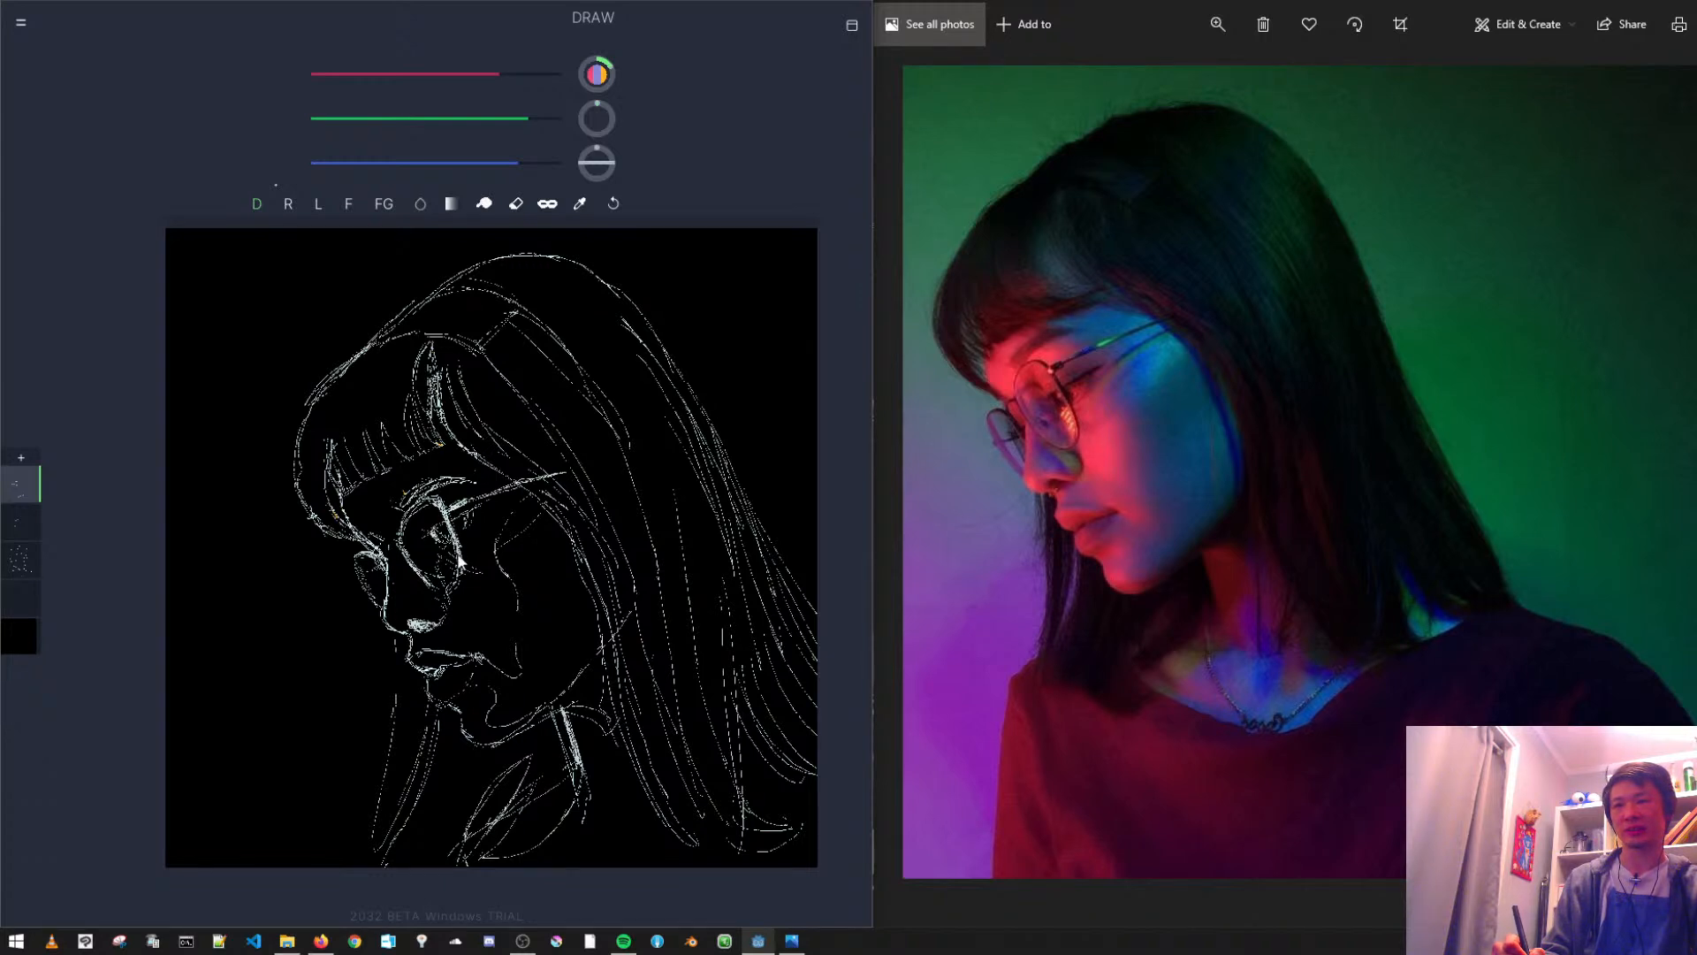
{"action": "key", "text": "ctrl+z"}
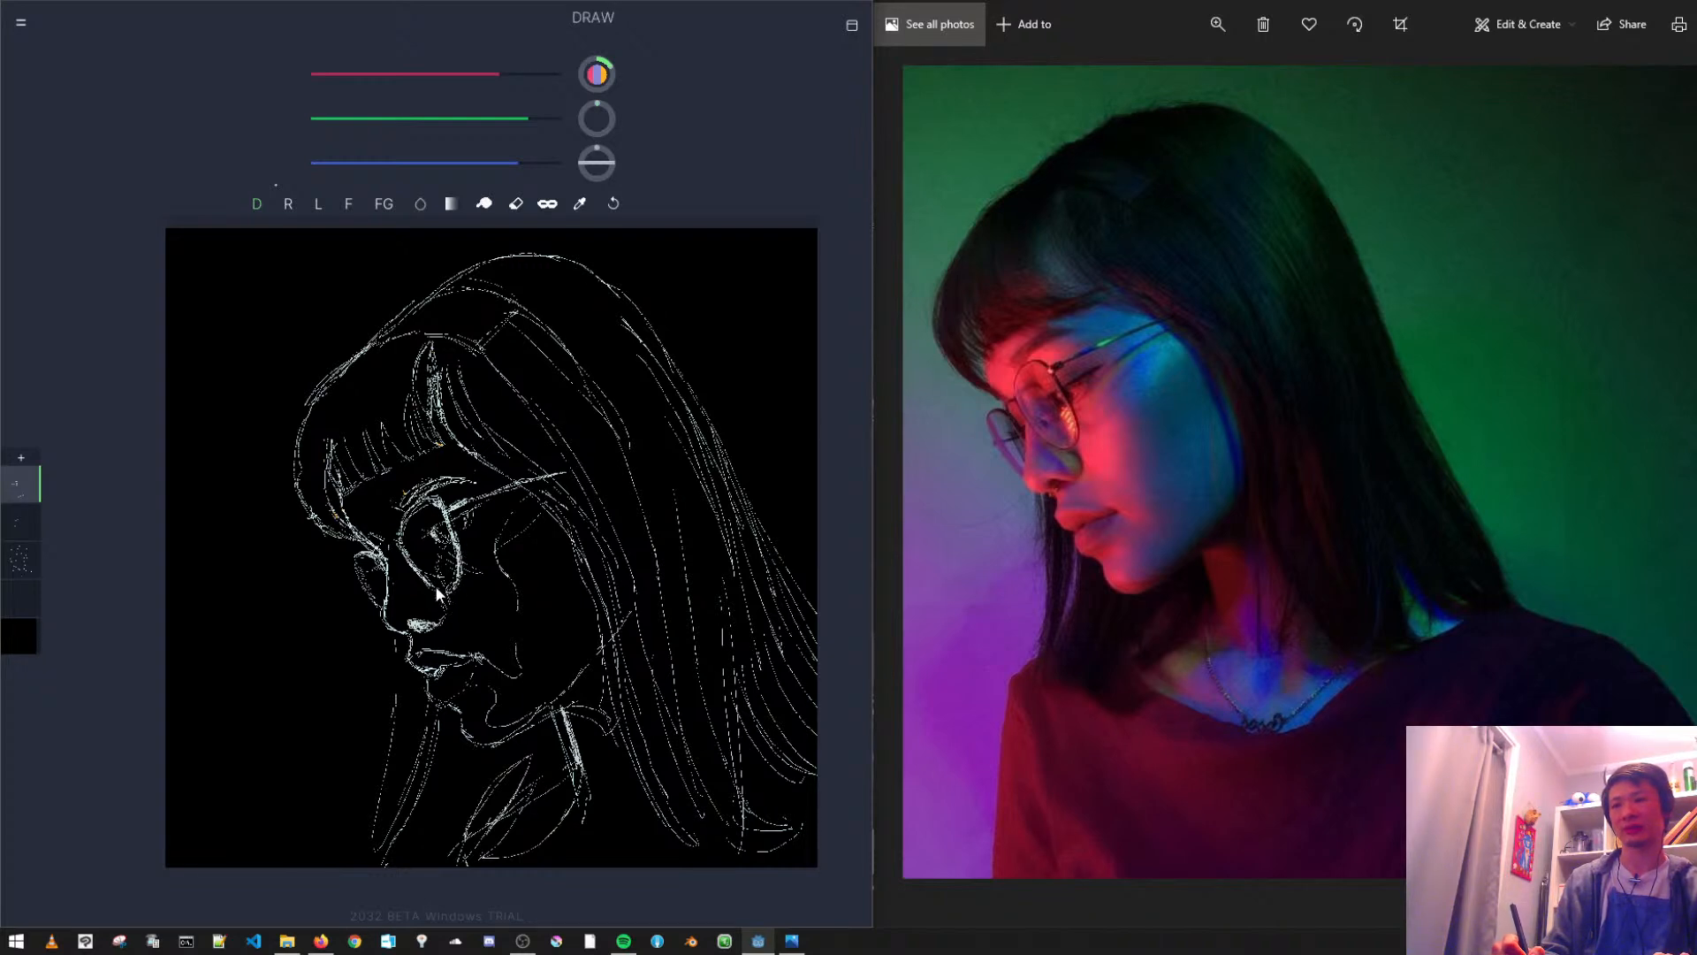
{"action": "key", "text": "ctrl+z"}
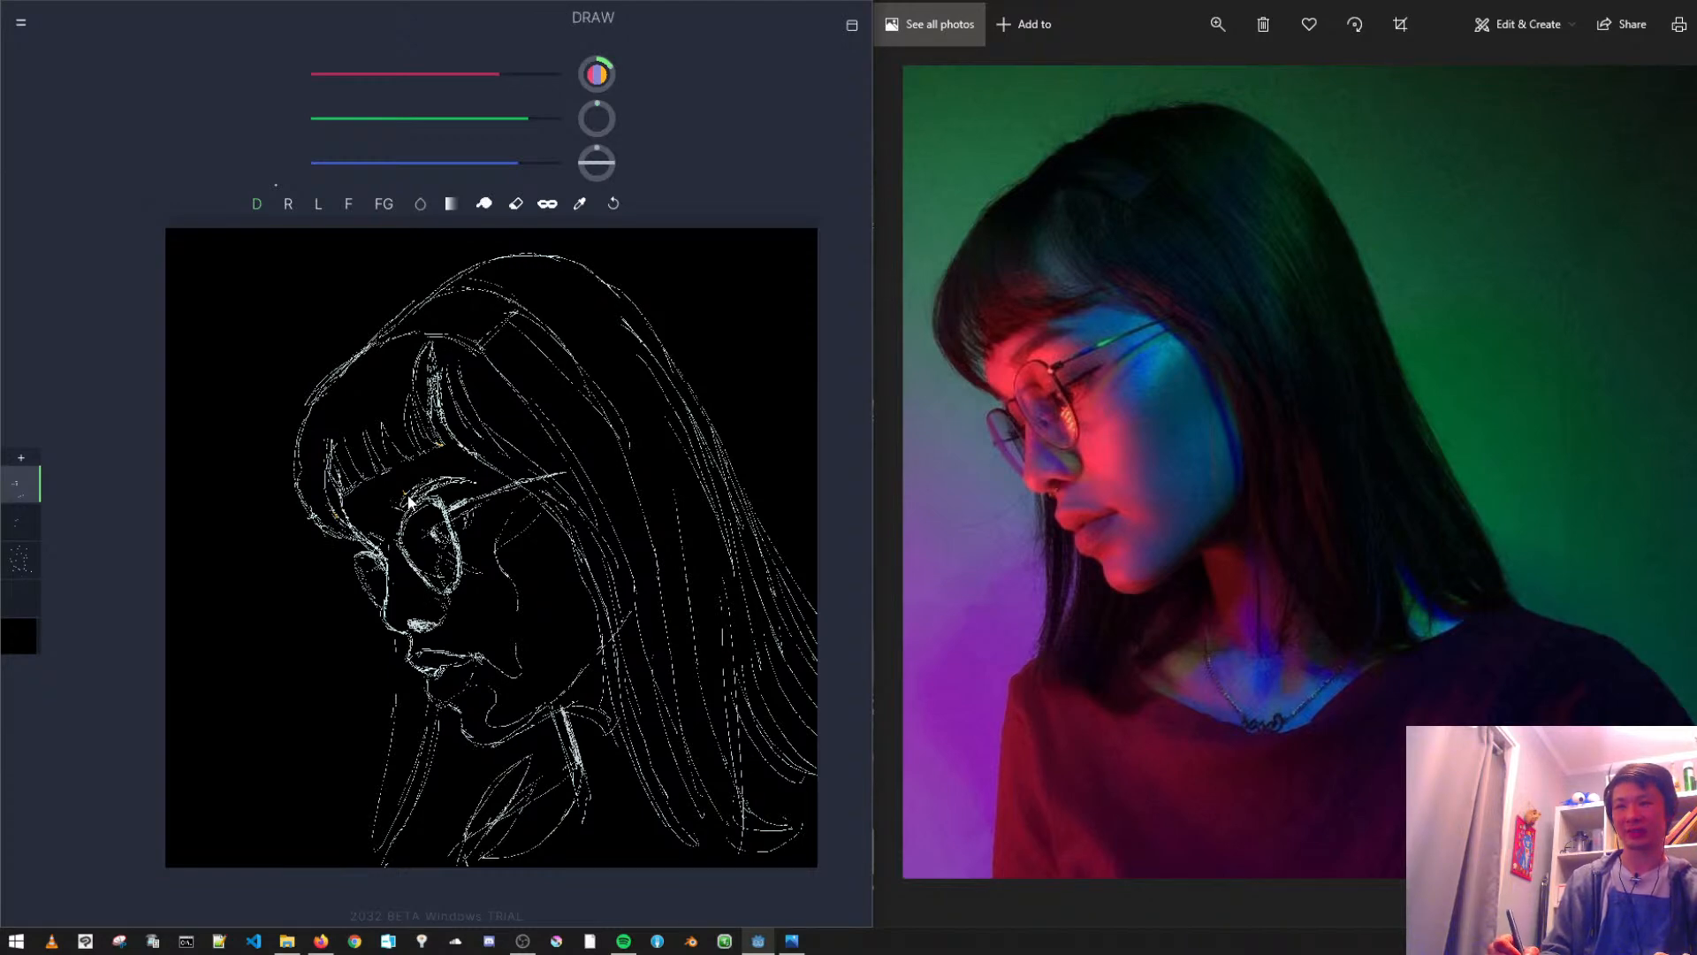
{"action": "scroll", "coordinate": [510, 641], "scroll_direction": "up", "scroll_amount": 3}
{"action": "left_click_drag", "start_coordinate": [500, 653], "coordinate": [464, 569]}
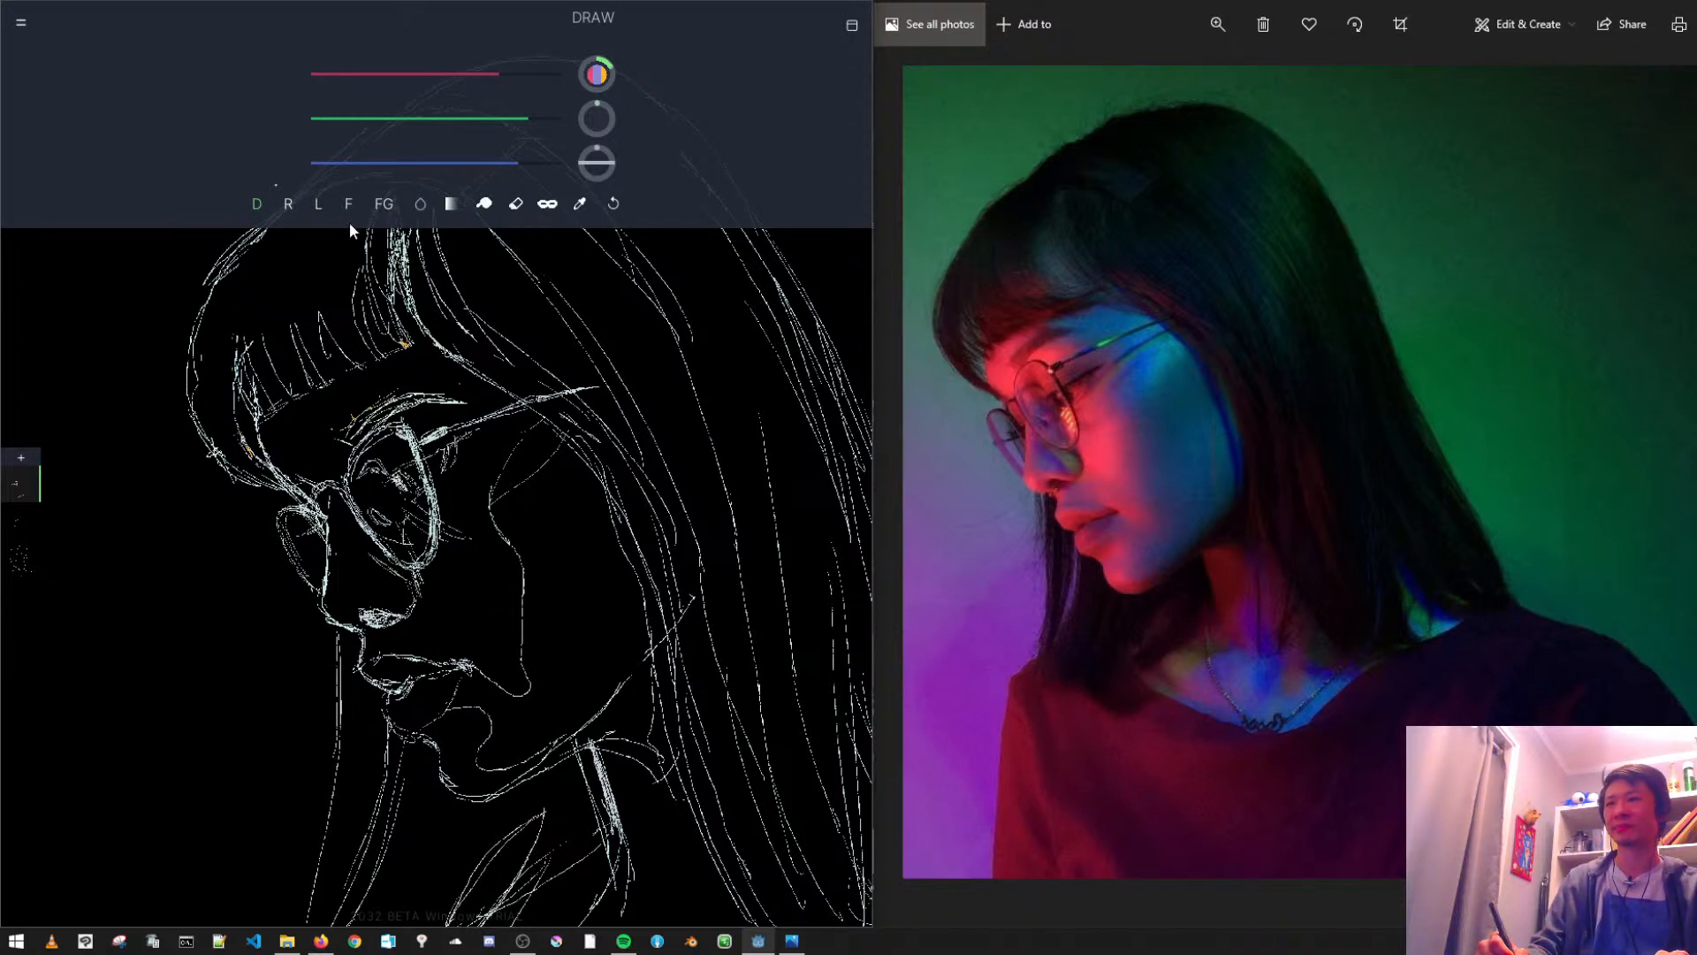
- Add a new layer above the glasses layer and set the Draw tool for painting on it
{"action": "left_click", "coordinate": [516, 203]}
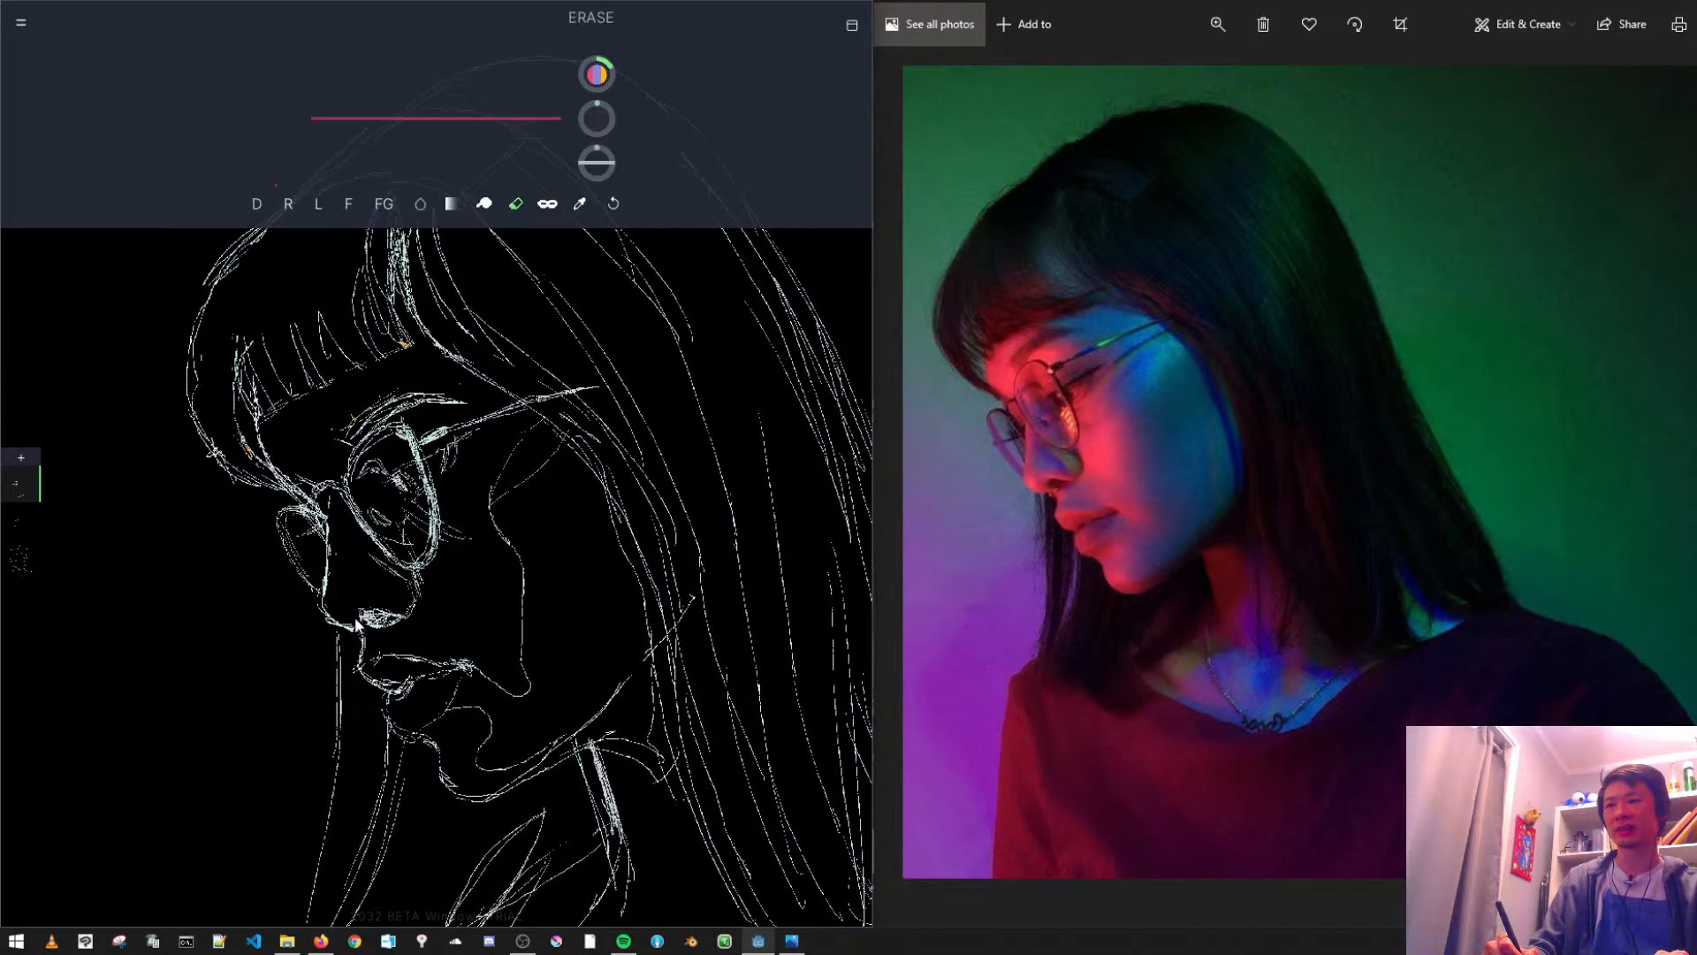
{"action": "scroll", "coordinate": [363, 555], "scroll_direction": "down", "scroll_amount": 5}
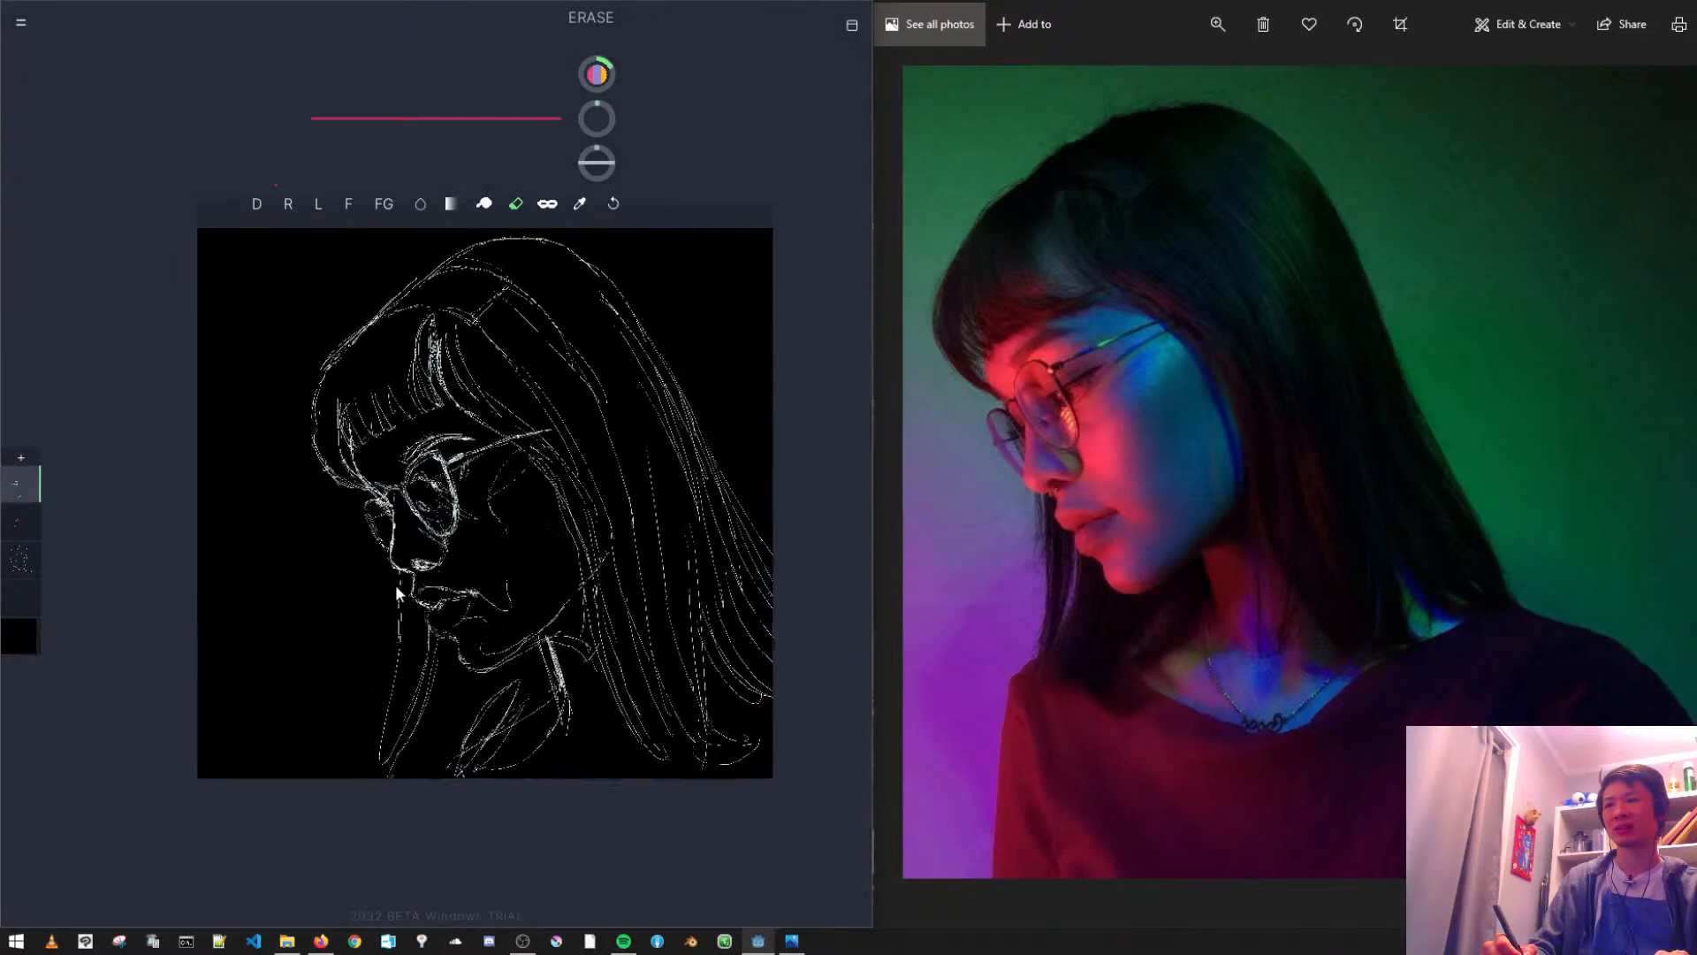
{"action": "scroll", "coordinate": [395, 581], "scroll_direction": "up", "scroll_amount": 1}
{"action": "key", "text": "ctrl+shift+n"}
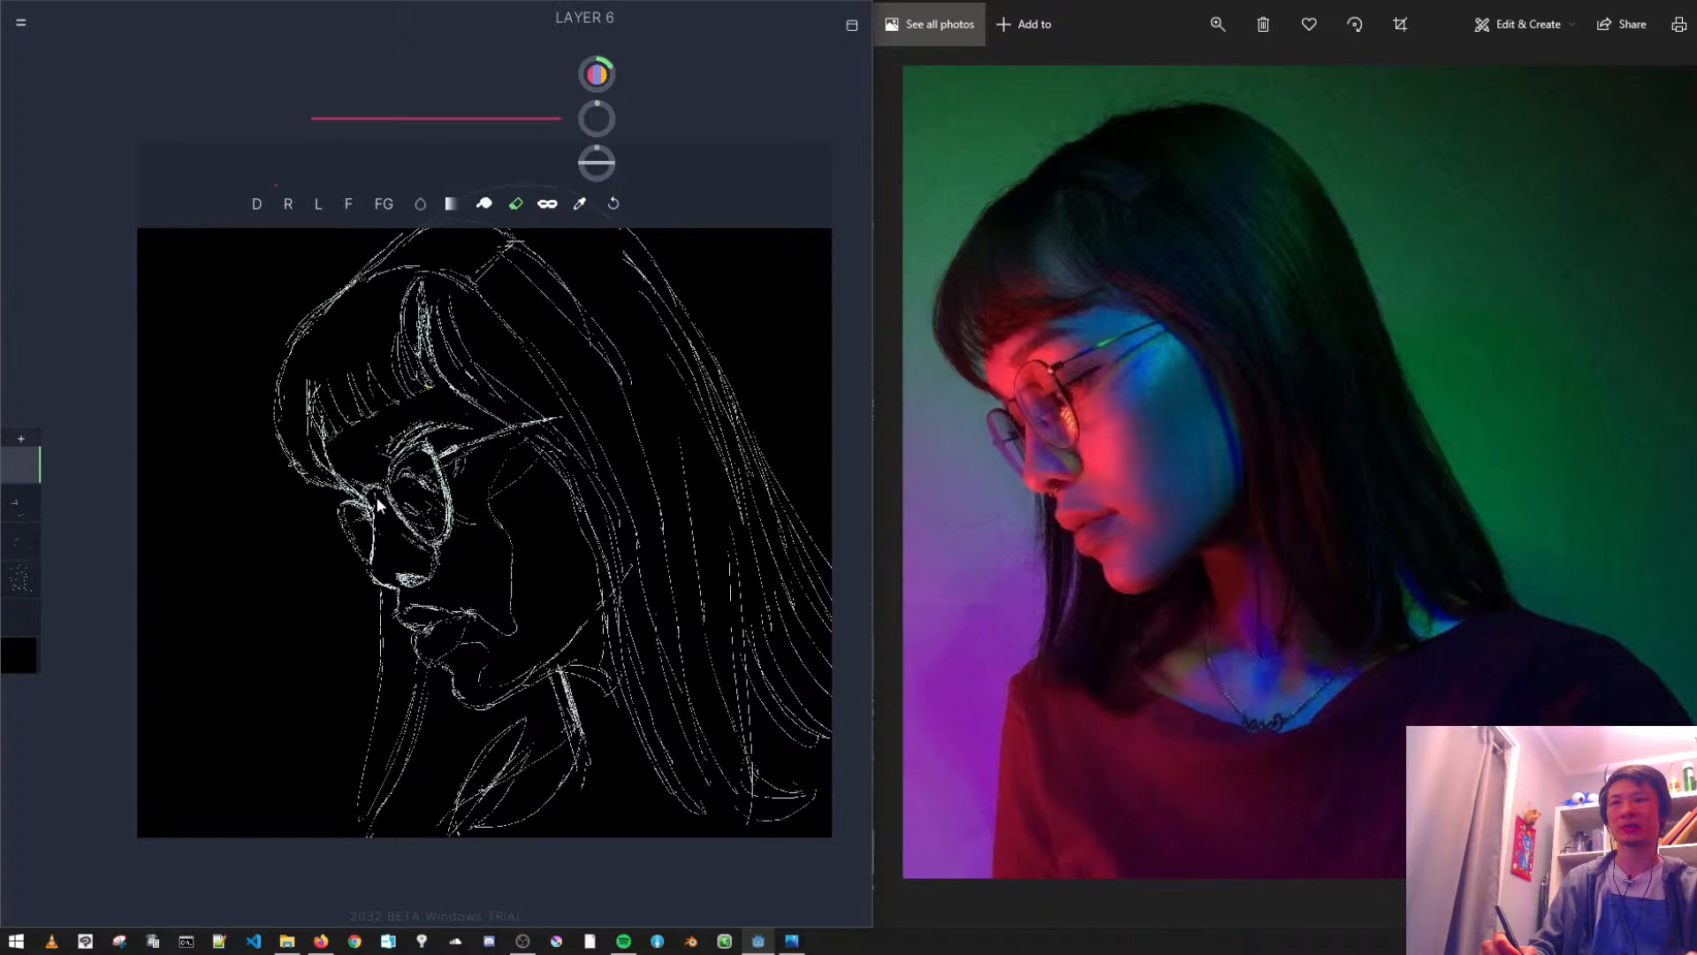
{"action": "left_click", "coordinate": [257, 205]}
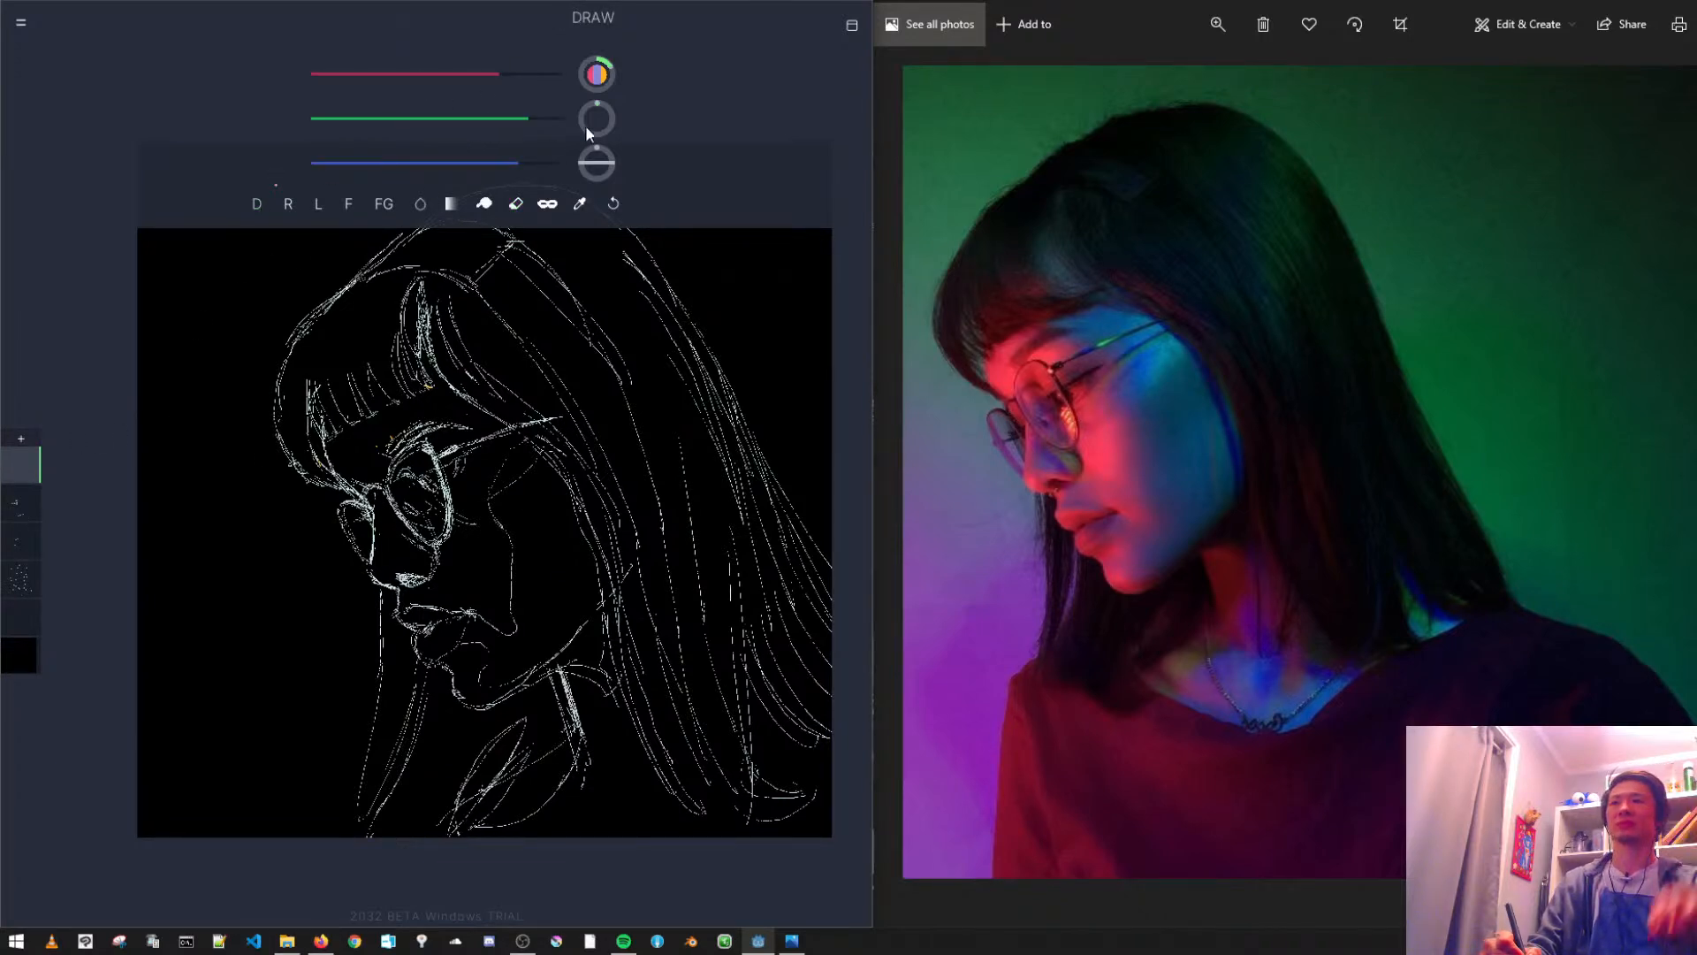
- Mix a muted green and paint a broad patch across the canvas corner in front of the fringe
{"action": "left_click", "coordinate": [417, 122]}
{"action": "left_click", "coordinate": [353, 163]}
{"action": "left_click", "coordinate": [435, 74]}
{"action": "left_click", "coordinate": [475, 119]}
{"action": "left_click", "coordinate": [438, 122]}
{"action": "left_click", "coordinate": [382, 75]}
{"action": "left_click", "coordinate": [430, 119]}
{"action": "left_click", "coordinate": [369, 163]}
{"action": "mouse_move", "coordinate": [287, 413]}
{"action": "left_mouse_down"}
{"action": "mouse_move", "coordinate": [225, 353]}
{"action": "mouse_move", "coordinate": [244, 305]}
{"action": "mouse_move", "coordinate": [226, 300]}
{"action": "left_mouse_up"}
- Move the green Layer 6 down the layer stack until it lies beneath all the sketch line layers
{"action": "key", "text": "ctrl+bracketleft"}
{"action": "key", "text": "ctrl+bracketleft"}
{"action": "key", "text": "ctrl+bracketleft"}
{"action": "key", "text": "ctrl+bracketleft"}
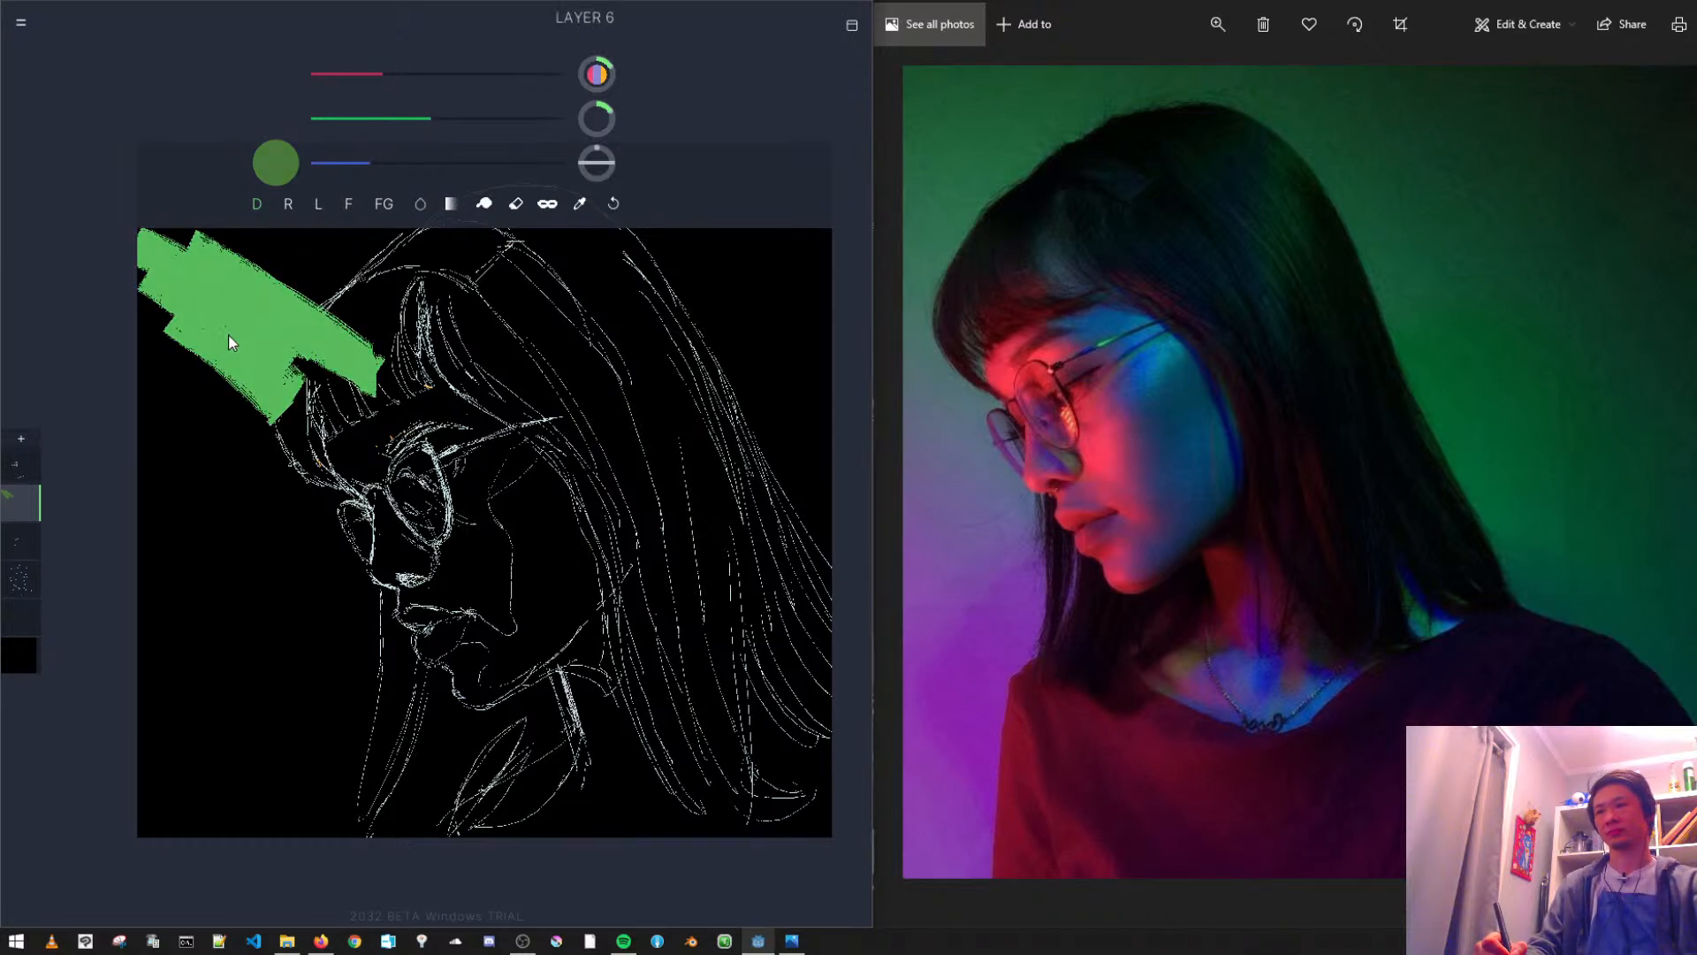
{"action": "key", "text": "ctrl+bracketright"}
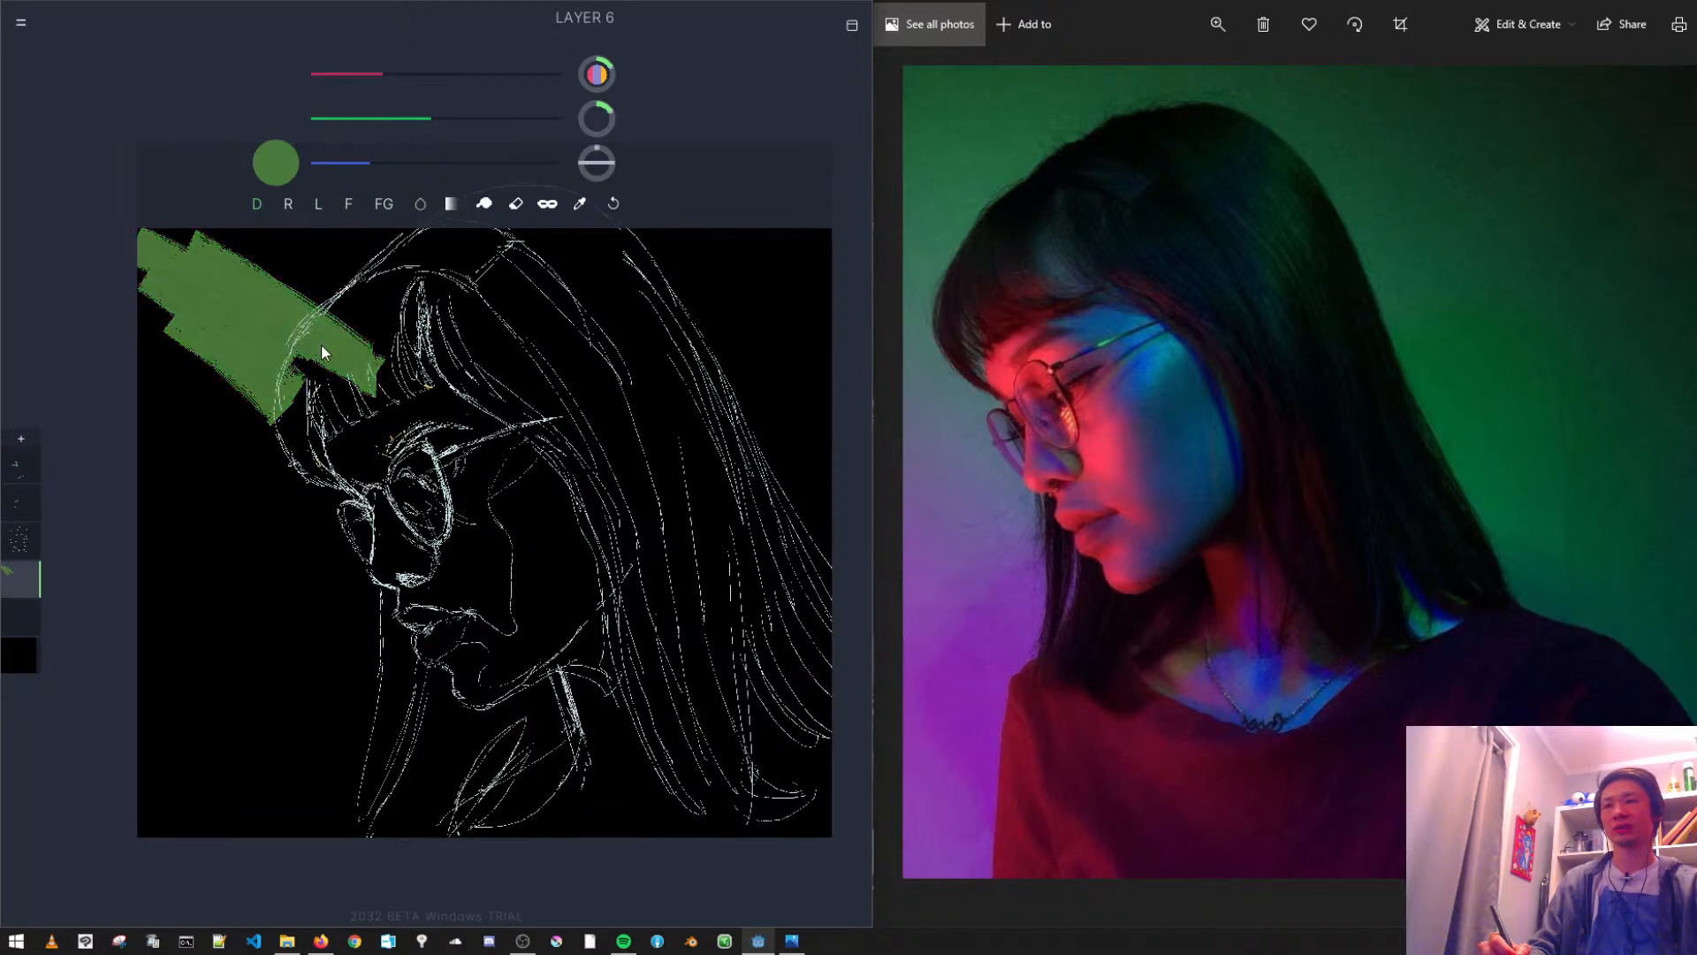
{"action": "key", "text": "ctrl+bracketright"}
{"action": "key", "text": "ctrl+bracketleft"}
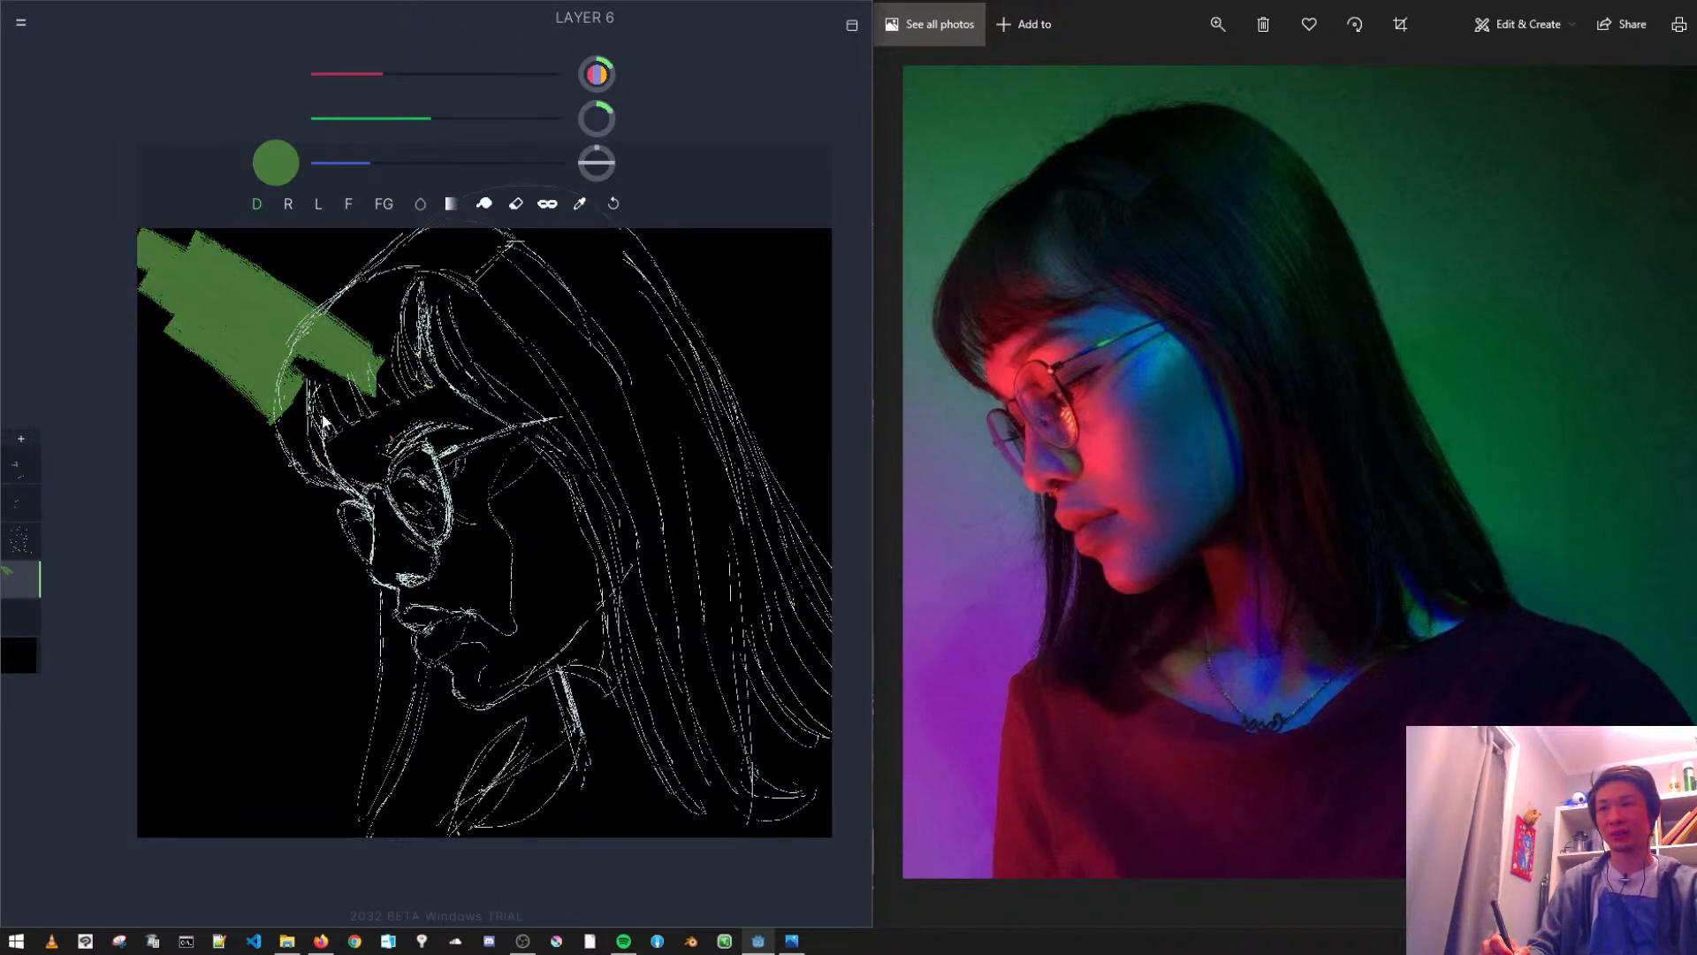
{"action": "key", "text": "ctrl+bracketright"}
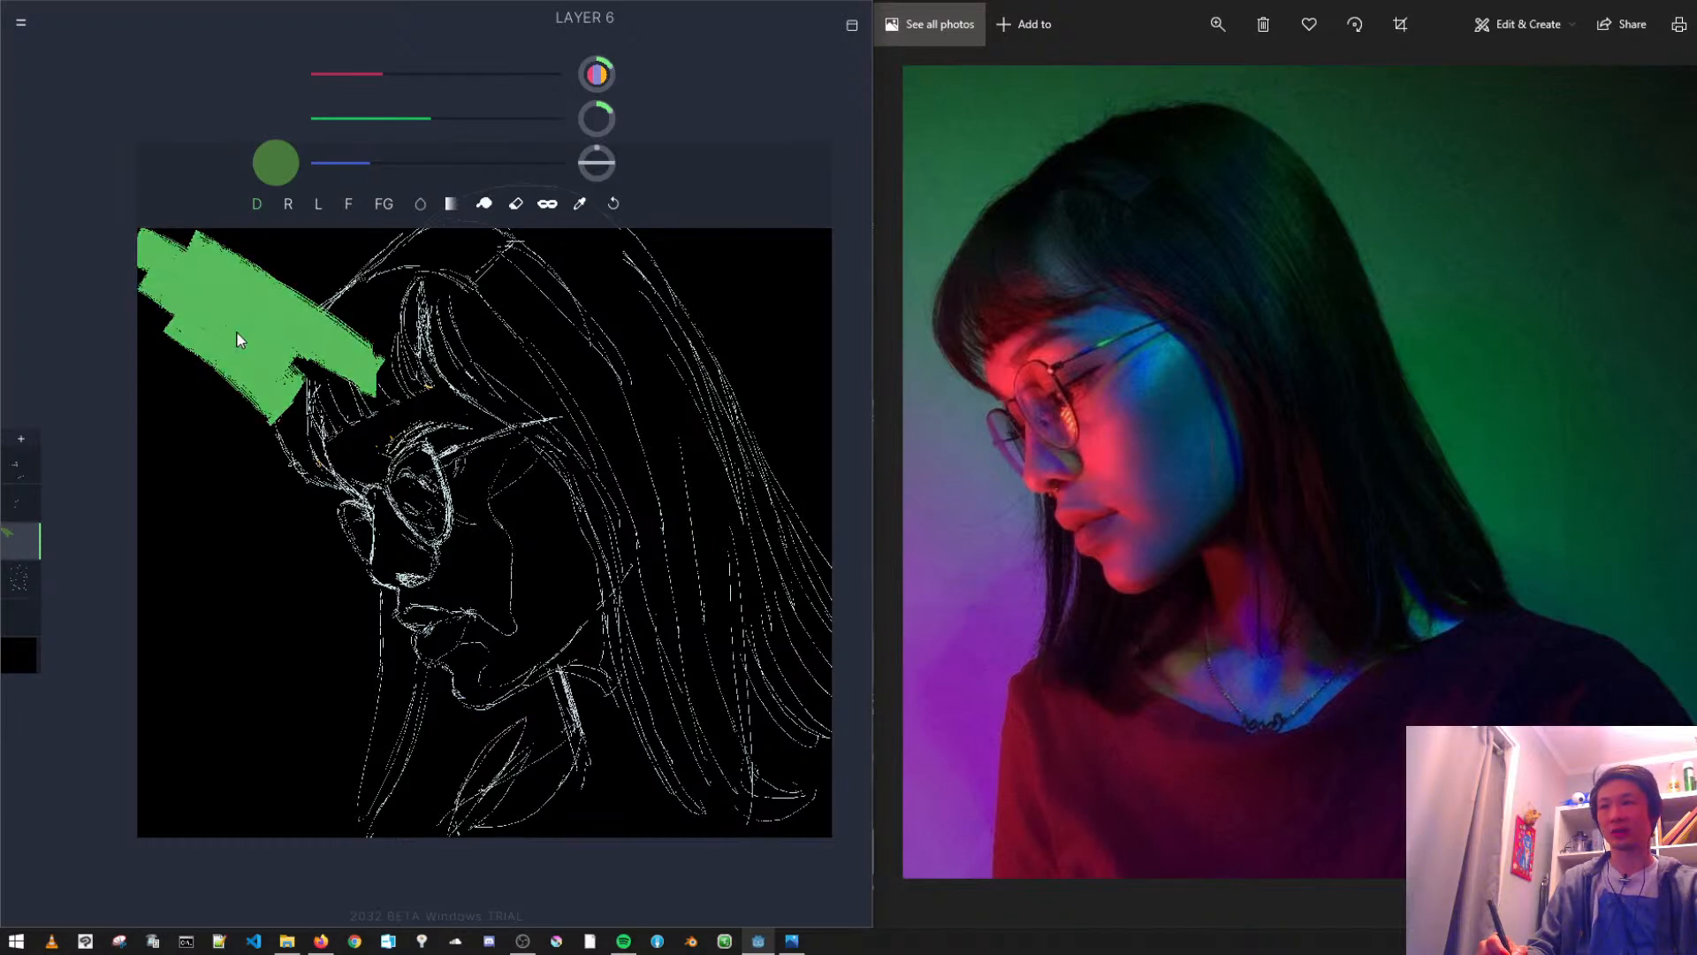
{"action": "key", "text": "ctrl+bracketleft"}
{"action": "key", "text": "ctrl+bracketleft"}
{"action": "key", "text": "ctrl+bracketright"}
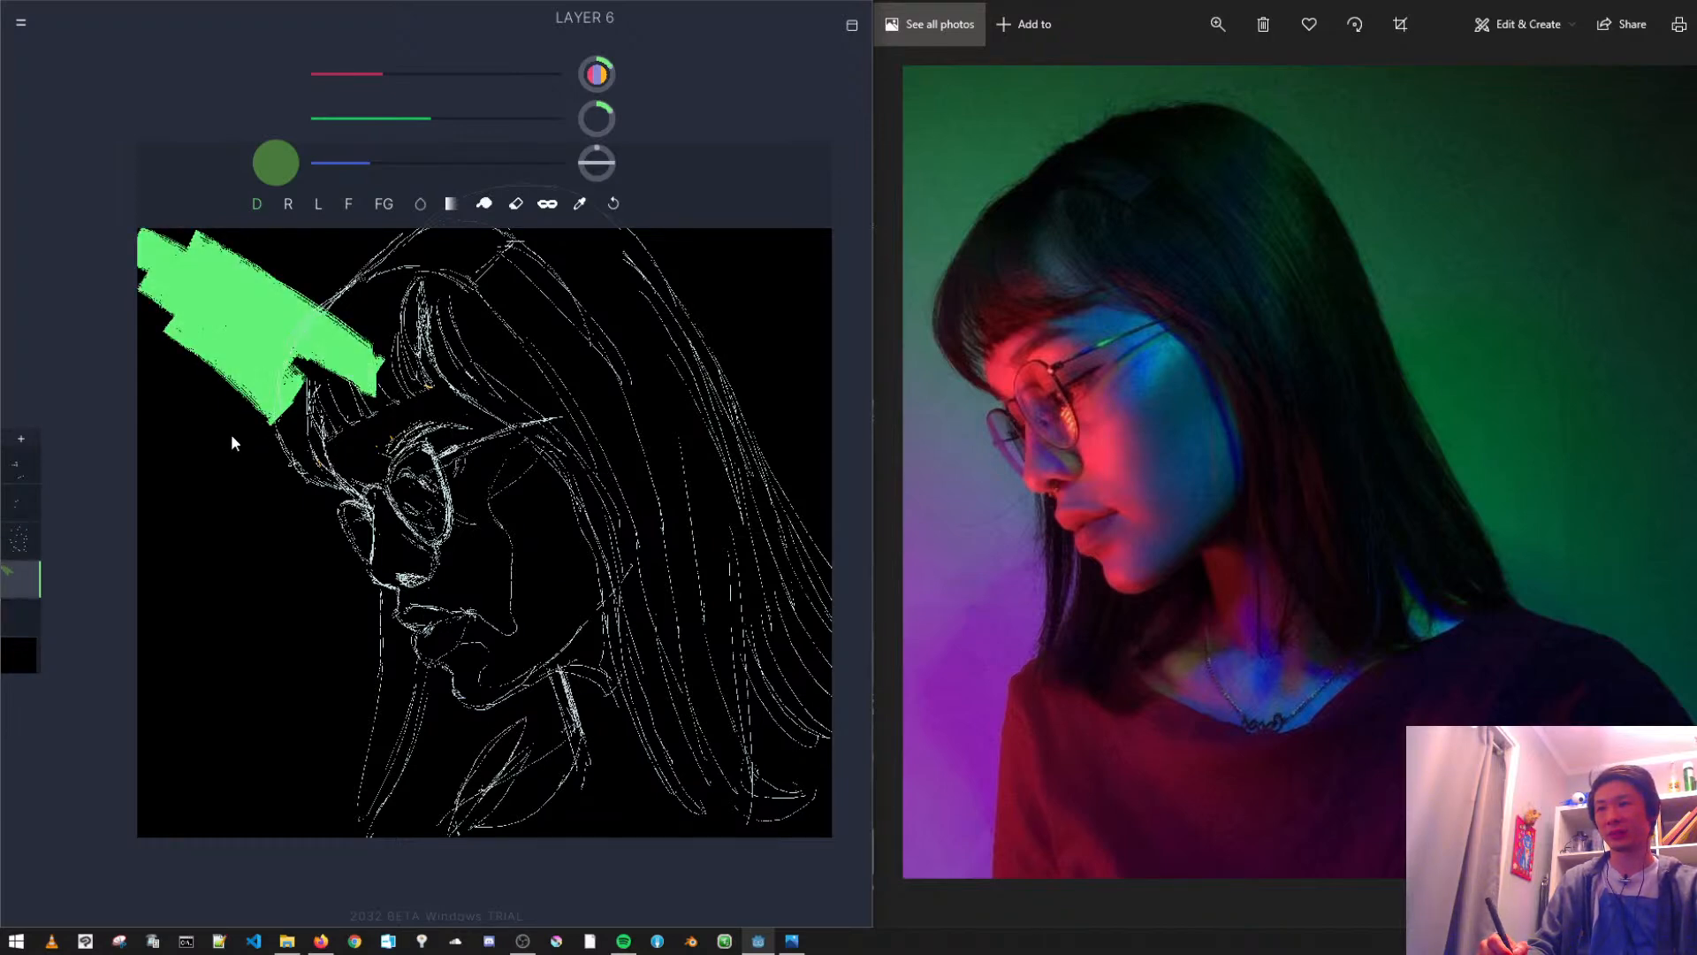
- Try moving the black background Layer 2 up one place in the layer stack
{"action": "left_click", "coordinate": [19, 650]}
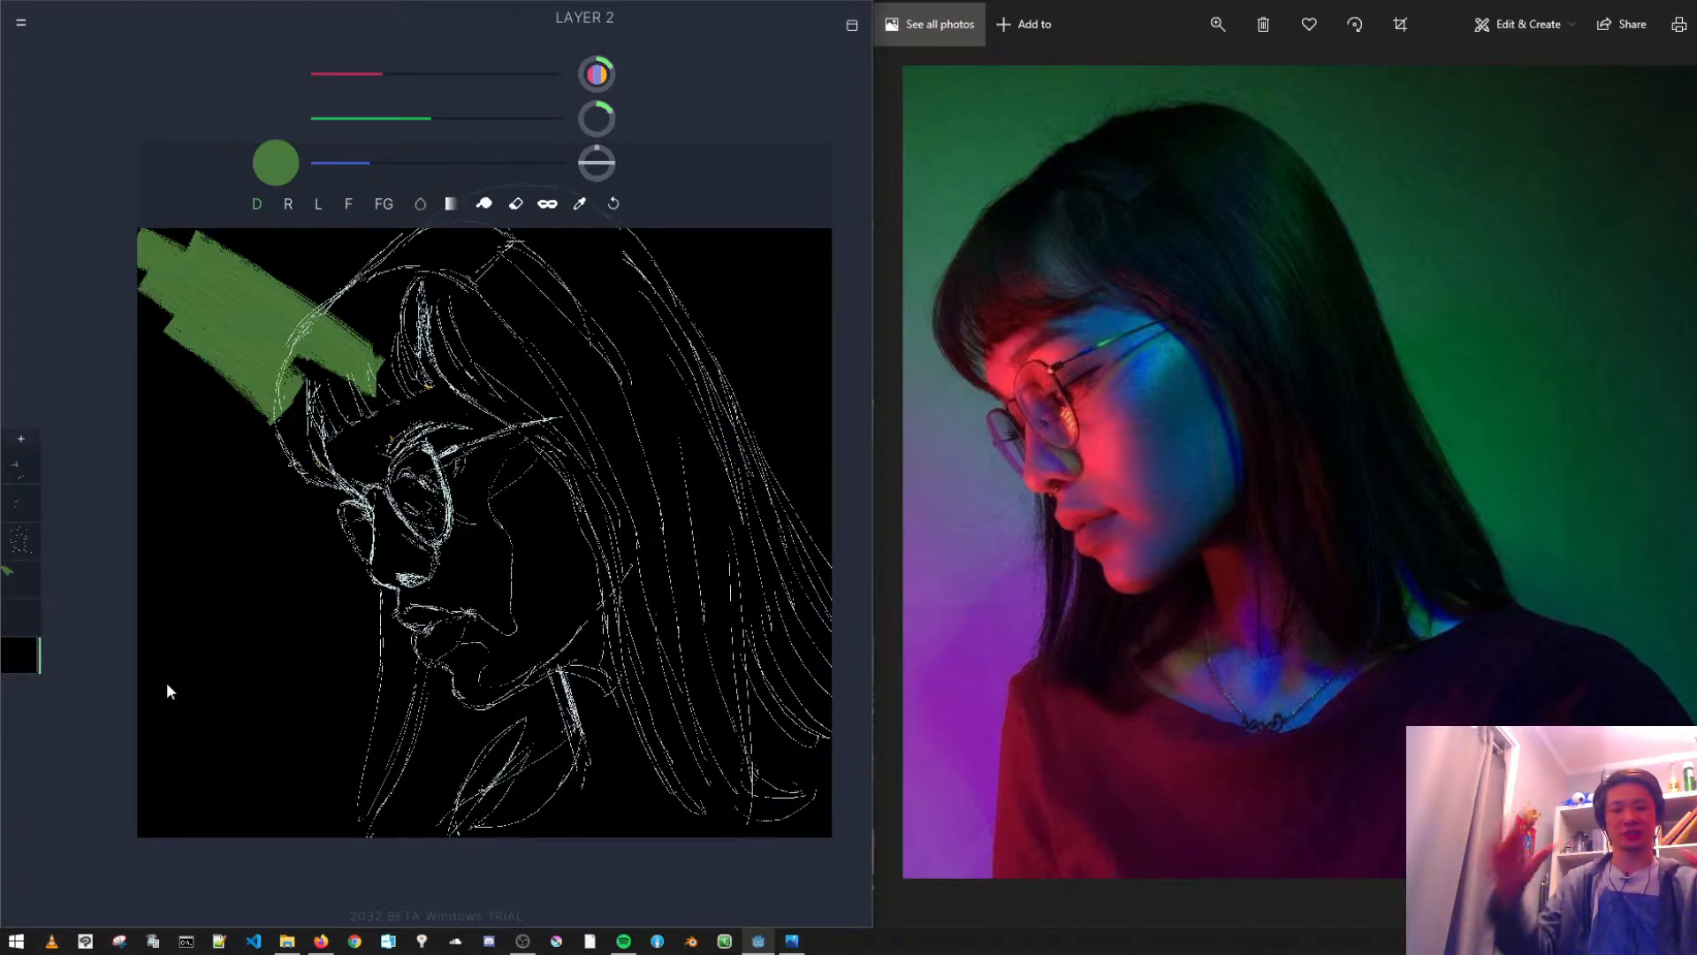
{"action": "key", "text": "ctrl+bracketright"}
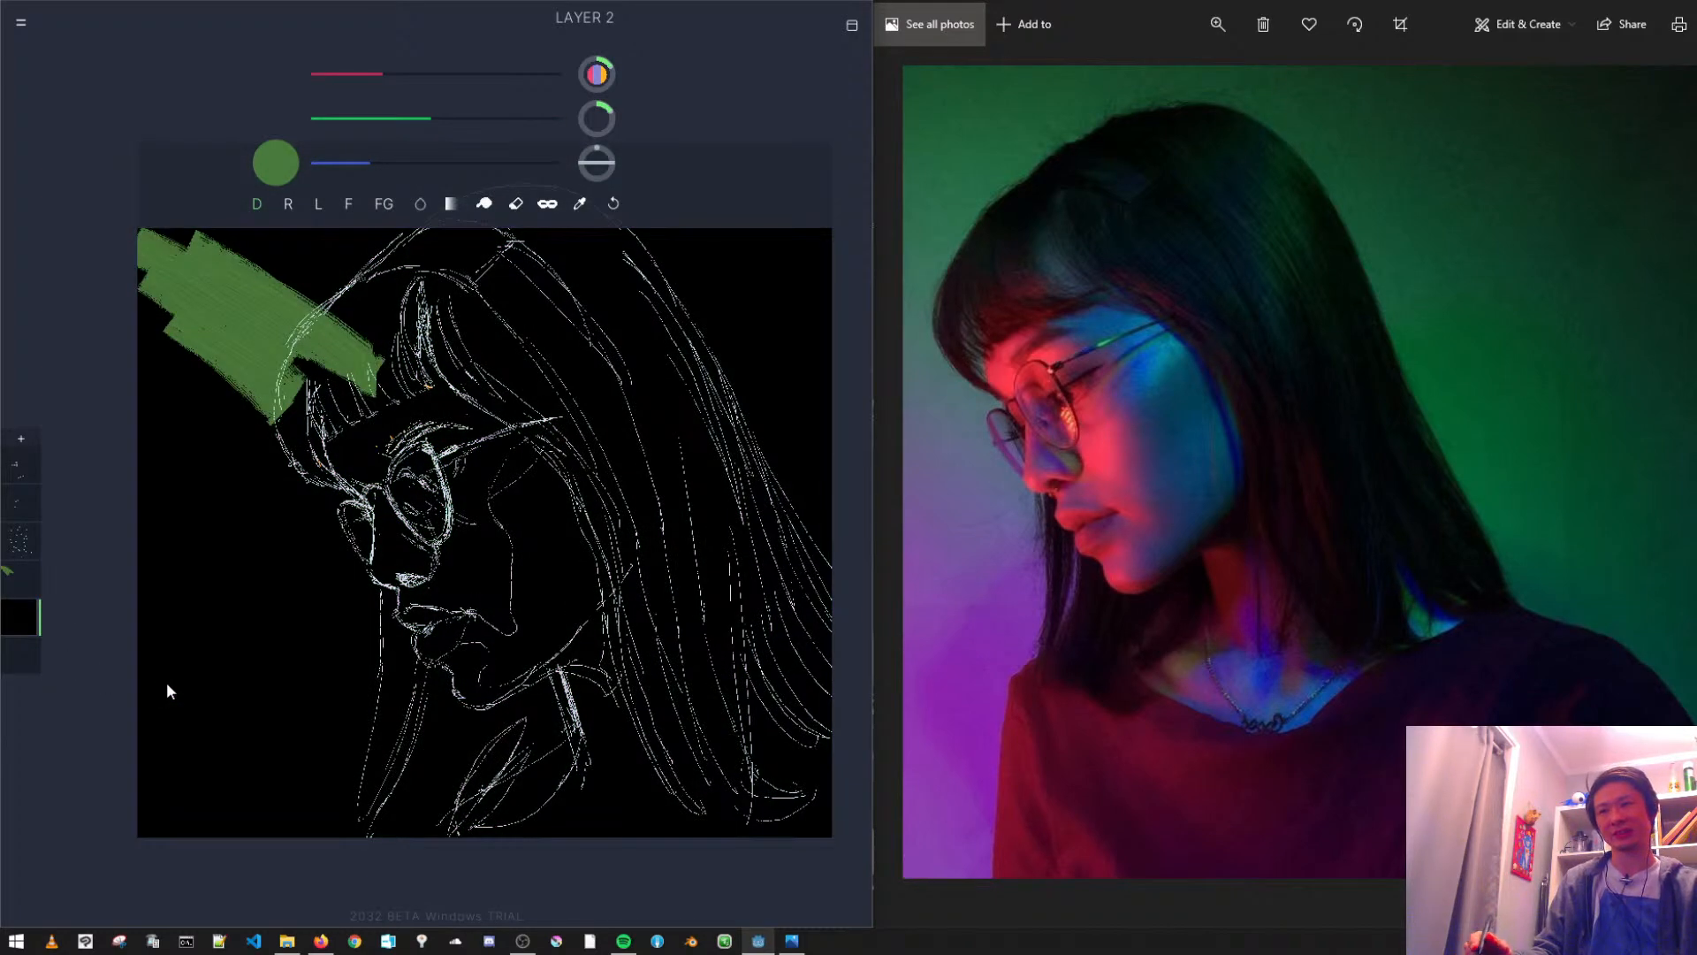
{"action": "key", "text": "ctrl+bracketleft"}
- Reactivate Layer 6 and paint the green background around the forehead, above the head and down behind the hair
{"action": "left_click", "coordinate": [12, 587]}
{"action": "mouse_move", "coordinate": [173, 372]}
{"action": "left_mouse_down"}
{"action": "mouse_move", "coordinate": [265, 475]}
{"action": "mouse_move", "coordinate": [300, 389]}
{"action": "left_mouse_up"}
{"action": "mouse_move", "coordinate": [215, 319]}
{"action": "left_mouse_down"}
{"action": "mouse_move", "coordinate": [292, 297]}
{"action": "mouse_move", "coordinate": [151, 214]}
{"action": "mouse_move", "coordinate": [409, 252]}
{"action": "left_mouse_up"}
{"action": "left_click_drag", "start_coordinate": [380, 354], "coordinate": [389, 534]}
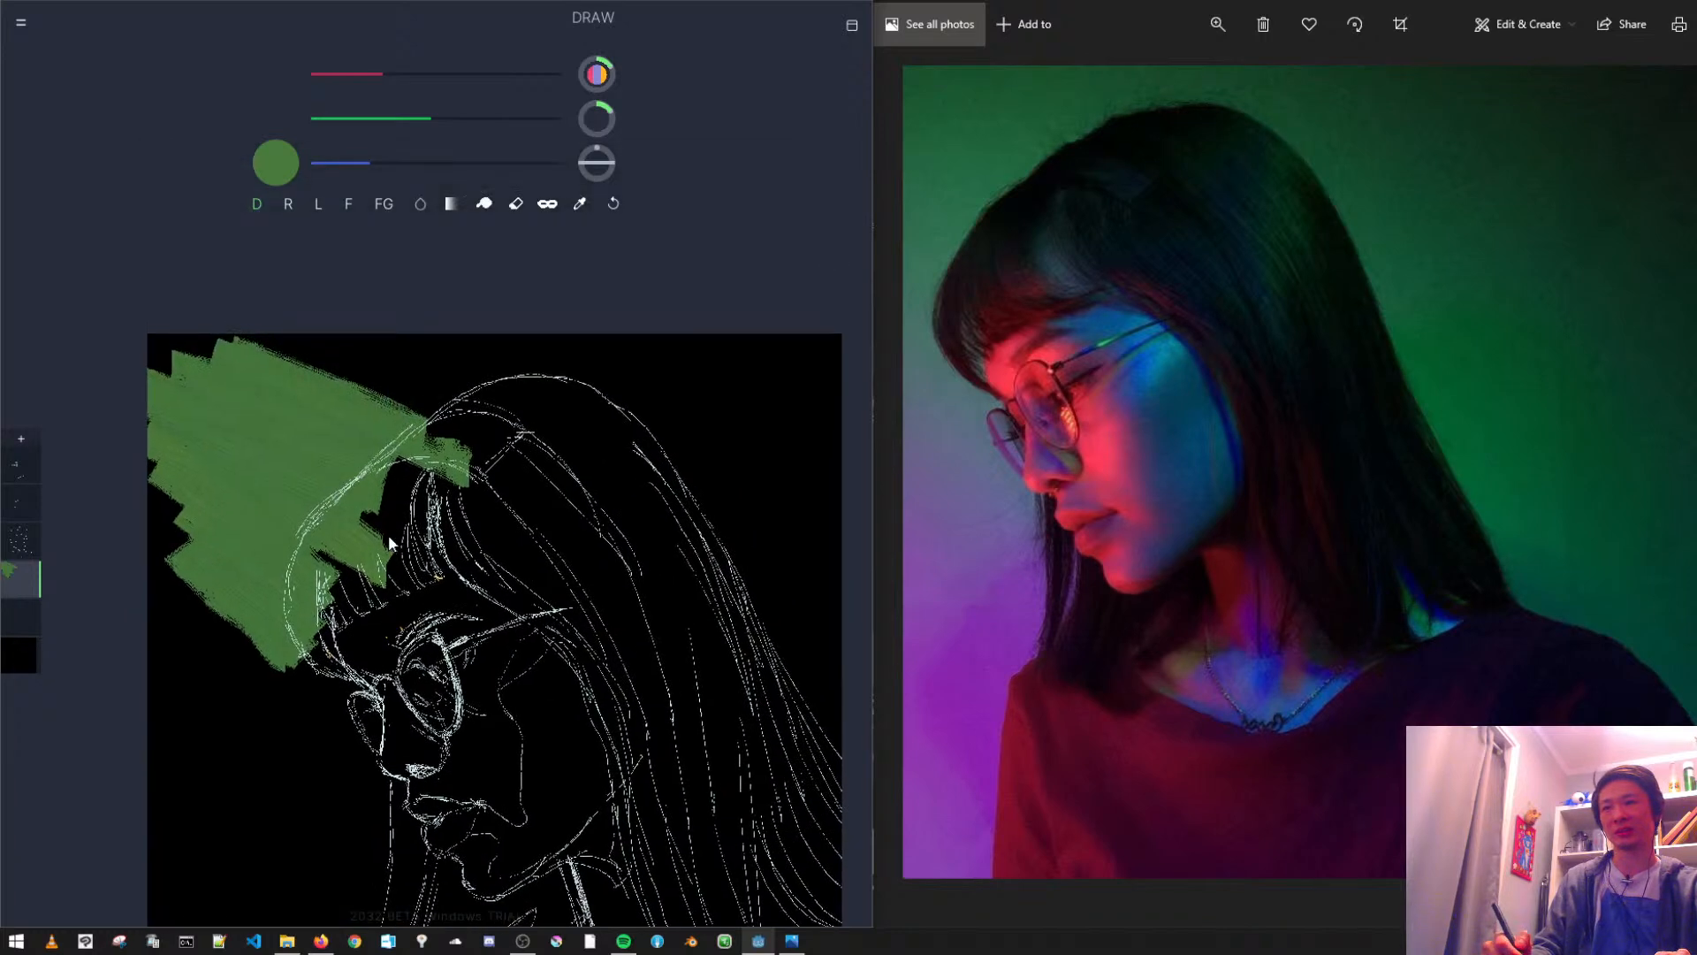
{"action": "left_click_drag", "start_coordinate": [209, 345], "coordinate": [182, 320]}
{"action": "mouse_move", "coordinate": [389, 368]}
{"action": "left_mouse_down"}
{"action": "mouse_move", "coordinate": [483, 313]}
{"action": "mouse_move", "coordinate": [328, 368]}
{"action": "mouse_move", "coordinate": [479, 295]}
{"action": "mouse_move", "coordinate": [670, 412]}
{"action": "mouse_move", "coordinate": [763, 511]}
{"action": "mouse_move", "coordinate": [638, 304]}
{"action": "mouse_move", "coordinate": [728, 358]}
{"action": "mouse_move", "coordinate": [803, 474]}
{"action": "mouse_move", "coordinate": [848, 441]}
{"action": "mouse_move", "coordinate": [728, 288]}
{"action": "mouse_move", "coordinate": [838, 355]}
{"action": "mouse_move", "coordinate": [923, 453]}
{"action": "mouse_move", "coordinate": [676, 444]}
{"action": "mouse_move", "coordinate": [834, 740]}
{"action": "mouse_move", "coordinate": [795, 542]}
{"action": "left_mouse_up"}
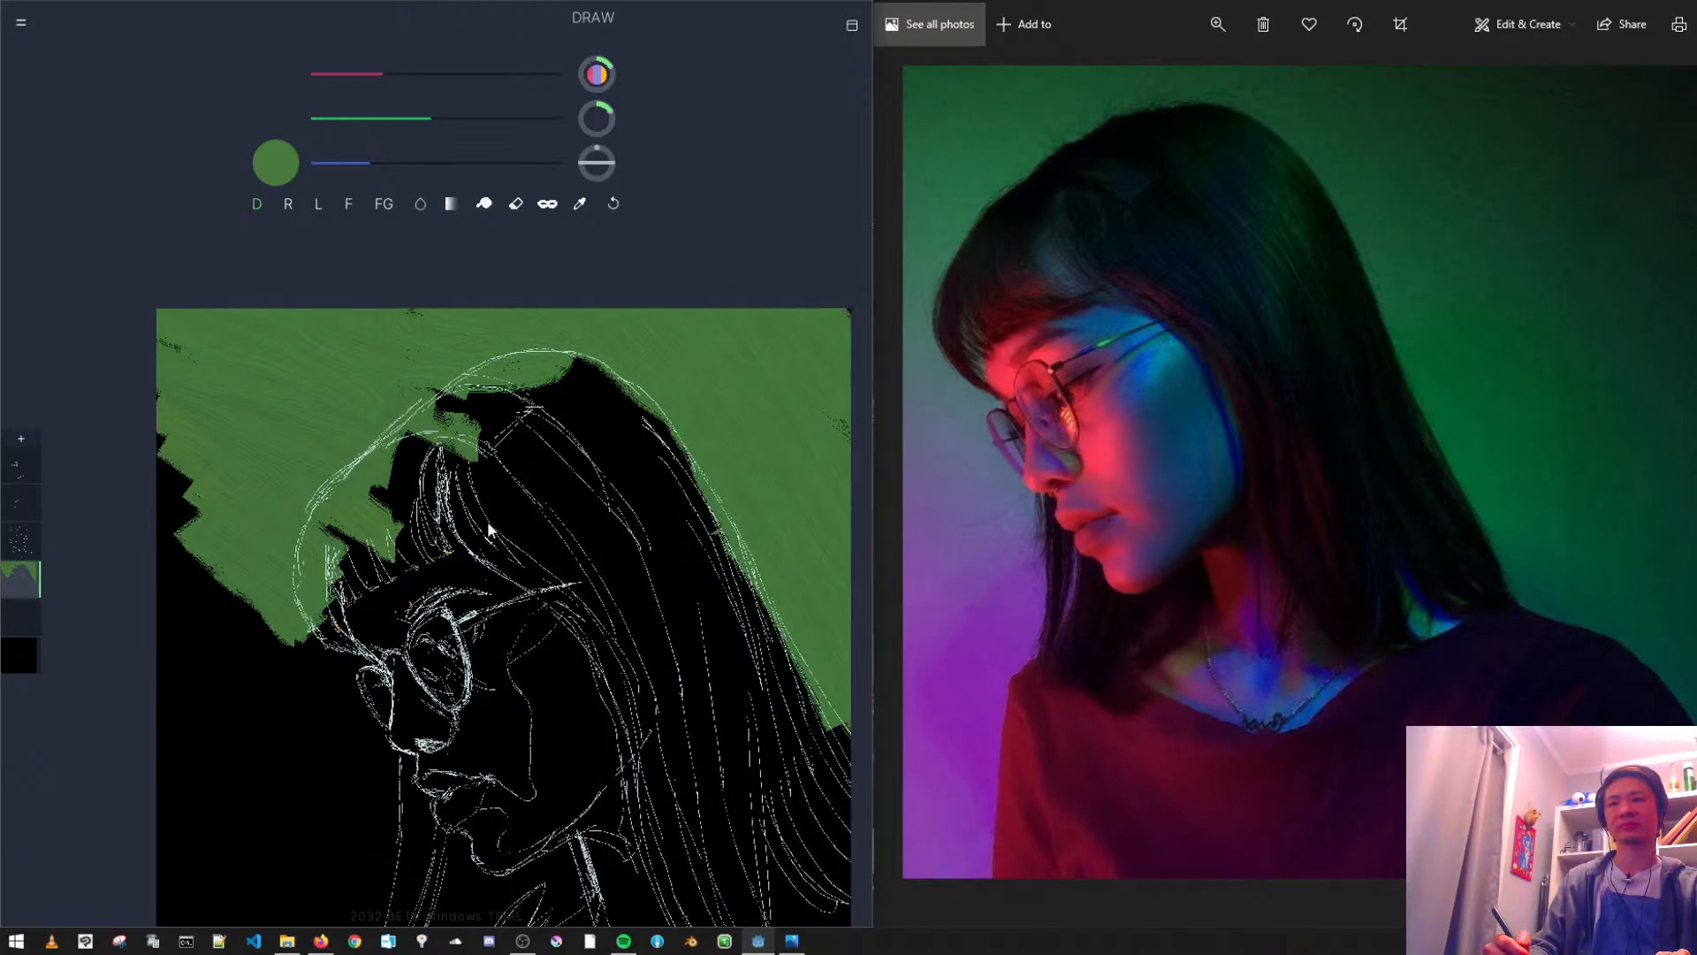
- Enlarge the brush and fill the background in front of the face with green down to the canvas's lower edge
{"action": "left_click_drag", "start_coordinate": [481, 534], "coordinate": [573, 445]}
{"action": "mouse_move", "coordinate": [257, 464]}
{"action": "left_mouse_down"}
{"action": "mouse_move", "coordinate": [398, 566]}
{"action": "mouse_move", "coordinate": [244, 581]}
{"action": "mouse_move", "coordinate": [350, 762]}
{"action": "left_mouse_up"}
{"action": "left_click_drag", "start_coordinate": [442, 465], "coordinate": [488, 630]}
{"action": "left_click_drag", "start_coordinate": [603, 121], "coordinate": [605, 92]}
{"action": "left_click_drag", "start_coordinate": [442, 610], "coordinate": [494, 753]}
{"action": "mouse_move", "coordinate": [432, 646]}
{"action": "left_mouse_down"}
{"action": "mouse_move", "coordinate": [374, 599]}
{"action": "mouse_move", "coordinate": [404, 668]}
{"action": "mouse_move", "coordinate": [390, 553]}
{"action": "left_mouse_up"}
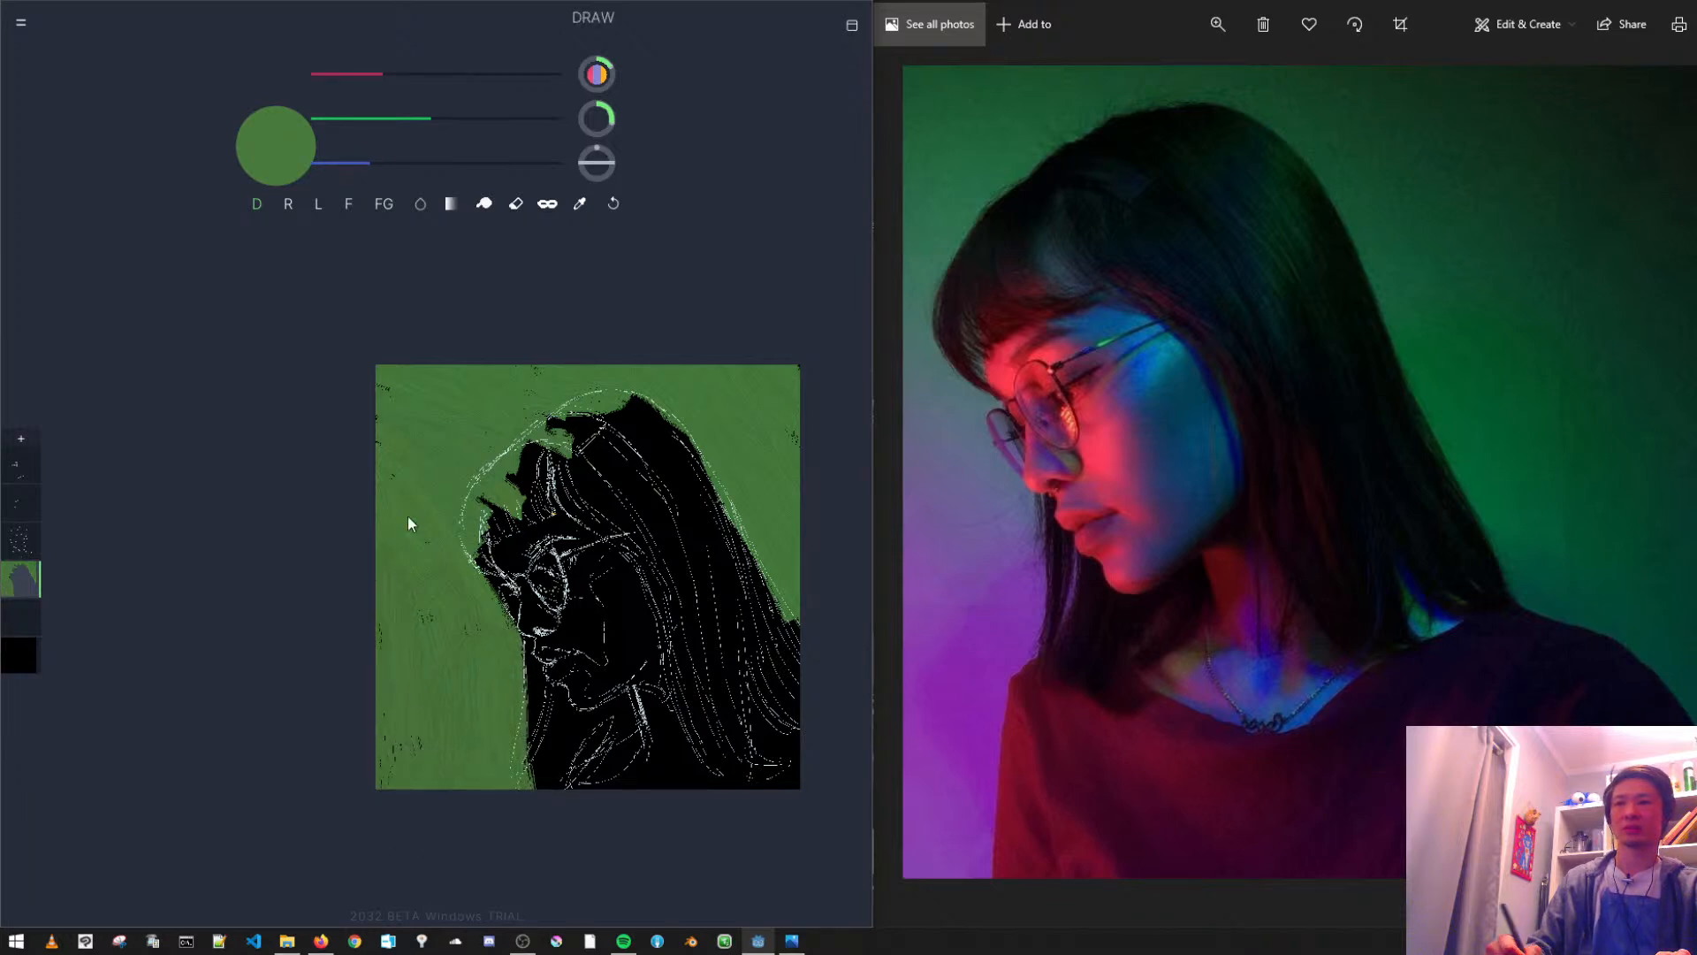
- Mix a purple and paint it over the lower background in front of the face and neck
{"action": "left_click", "coordinate": [431, 89]}
{"action": "left_click", "coordinate": [406, 117]}
{"action": "left_click", "coordinate": [395, 75]}
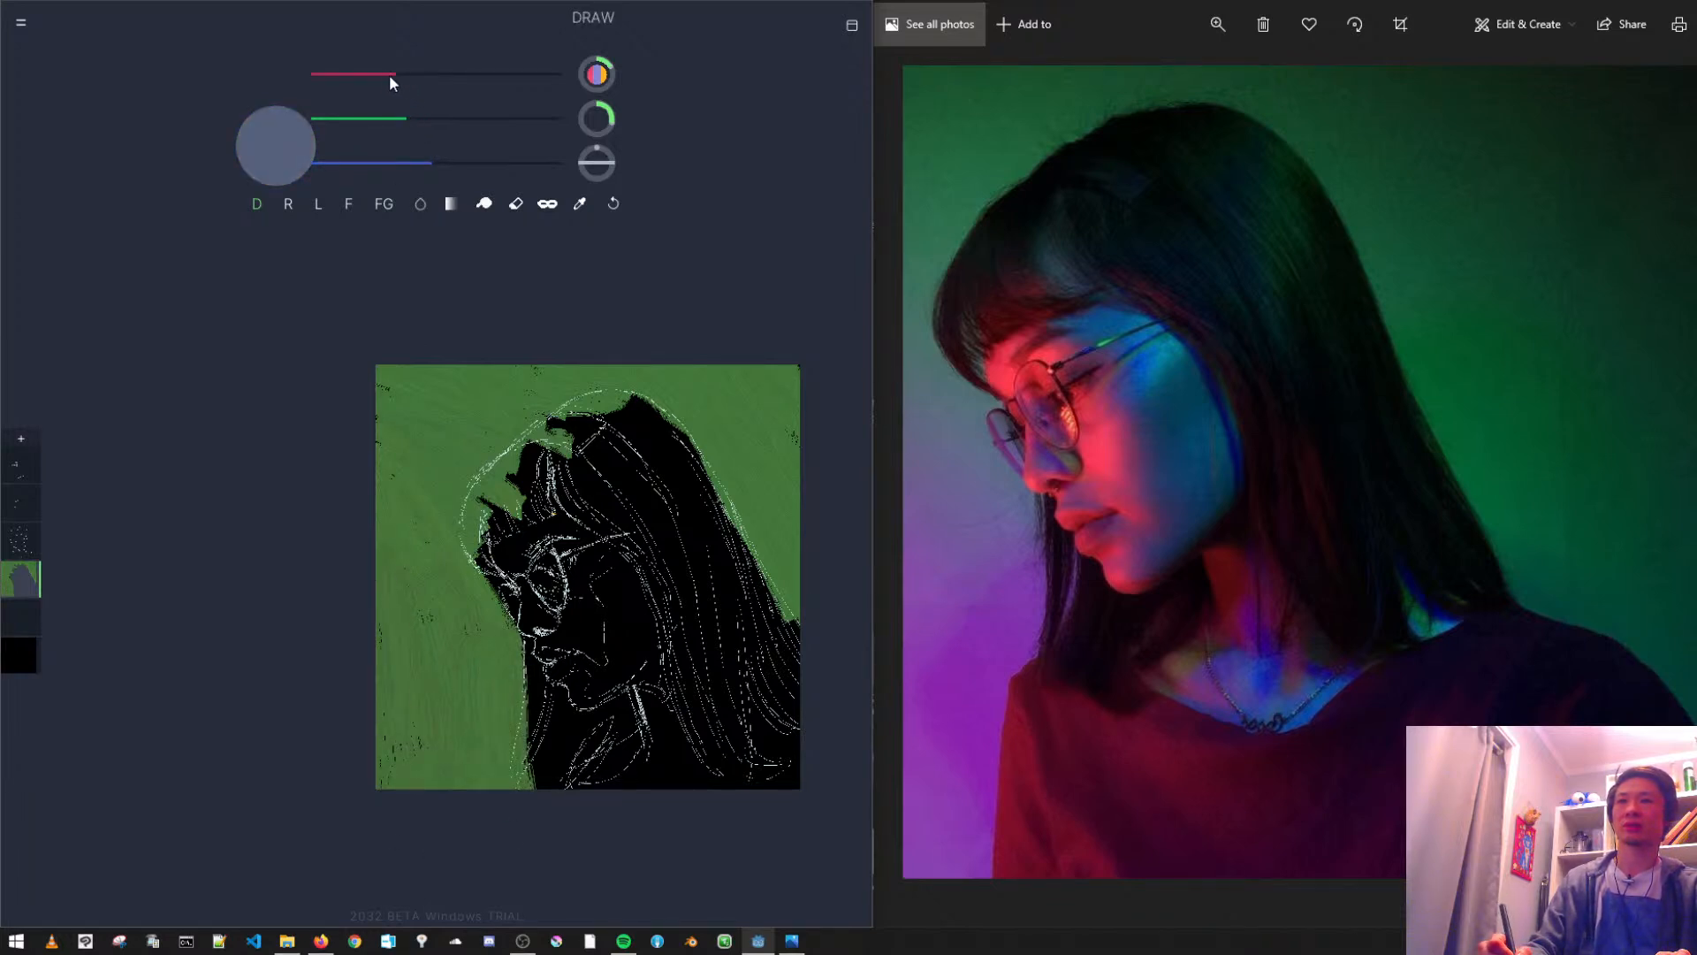
{"action": "left_click", "coordinate": [436, 86]}
{"action": "left_click", "coordinate": [392, 117]}
{"action": "mouse_move", "coordinate": [382, 601]}
{"action": "left_mouse_down"}
{"action": "mouse_move", "coordinate": [409, 768]}
{"action": "mouse_move", "coordinate": [504, 849]}
{"action": "mouse_move", "coordinate": [484, 672]}
{"action": "mouse_move", "coordinate": [466, 690]}
{"action": "mouse_move", "coordinate": [390, 580]}
{"action": "mouse_move", "coordinate": [404, 836]}
{"action": "left_mouse_up"}
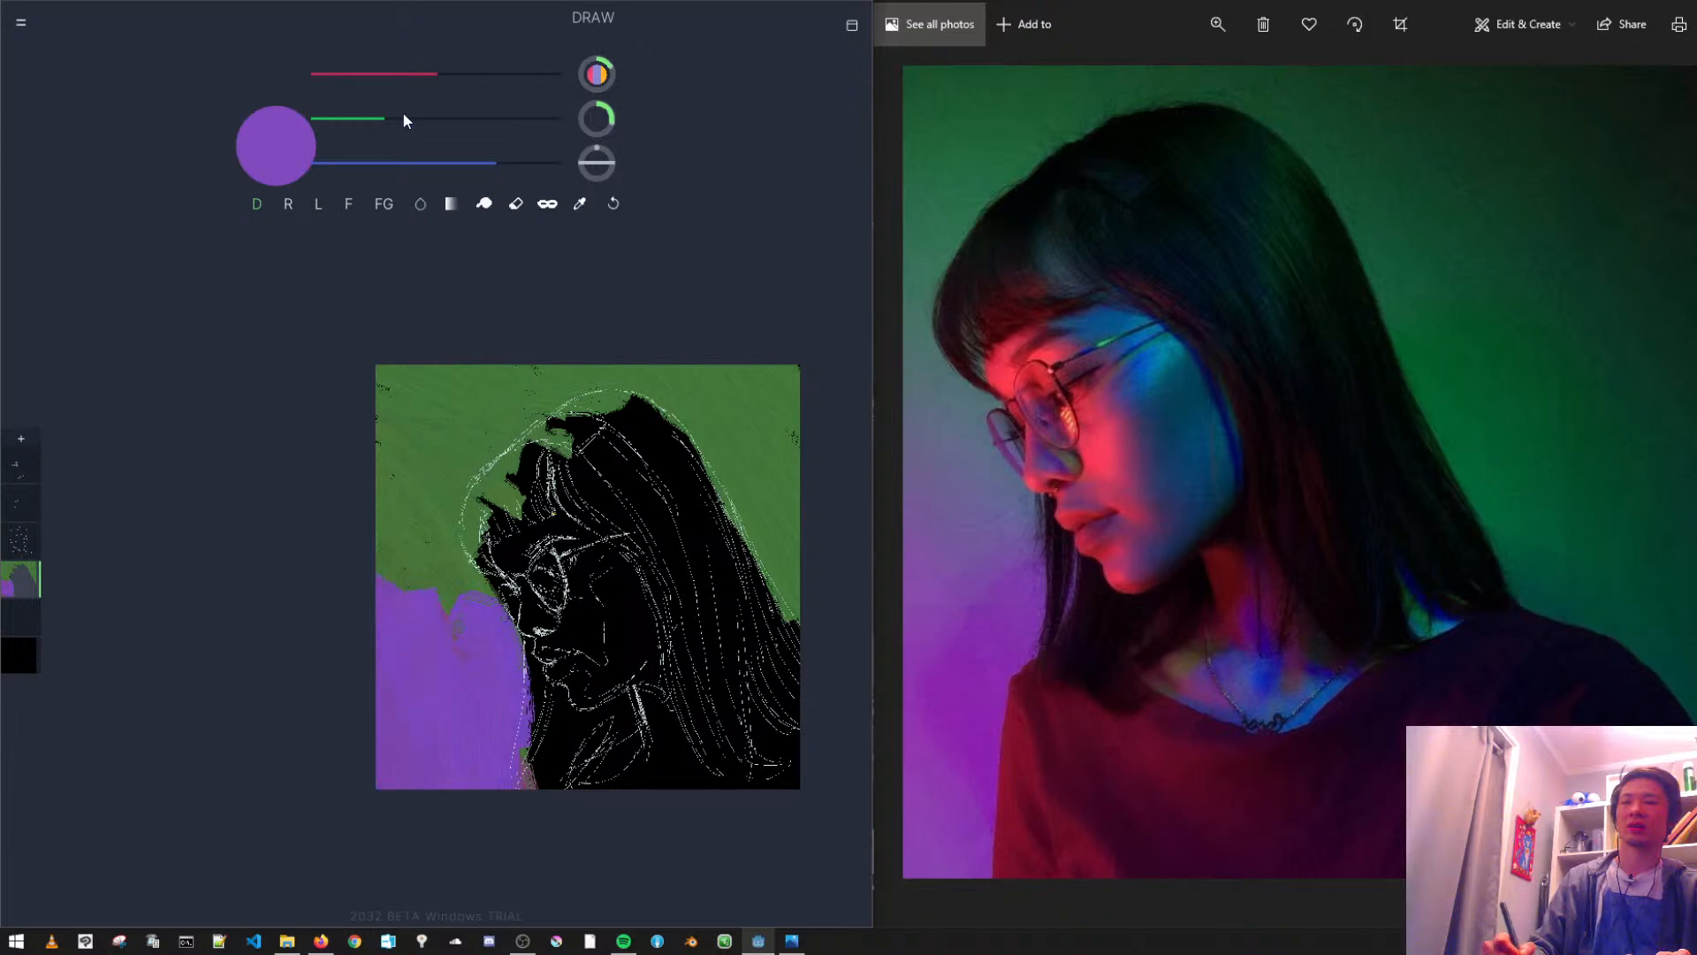
- Shift the colour to a brighter blue-violet and paint it along the transition between the purple and green areas
{"action": "left_click_drag", "start_coordinate": [503, 164], "coordinate": [534, 161]}
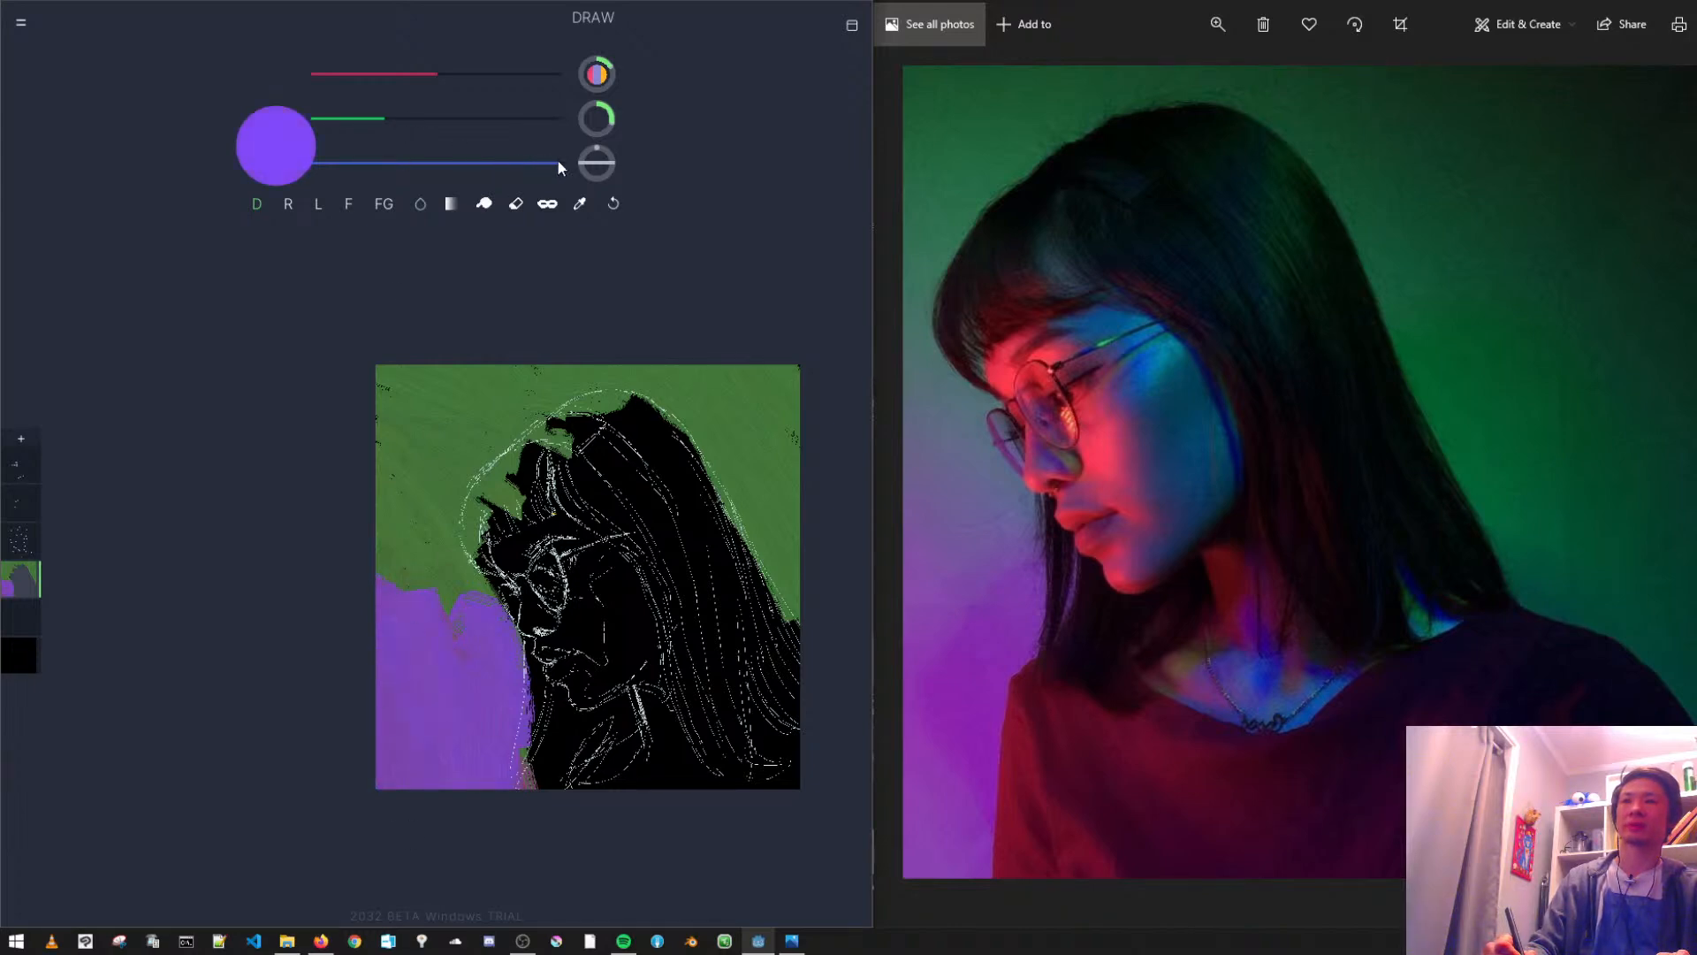
{"action": "left_click", "coordinate": [405, 118]}
{"action": "mouse_move", "coordinate": [424, 583]}
{"action": "left_mouse_down"}
{"action": "mouse_move", "coordinate": [504, 652]}
{"action": "mouse_move", "coordinate": [402, 555]}
{"action": "left_mouse_up"}
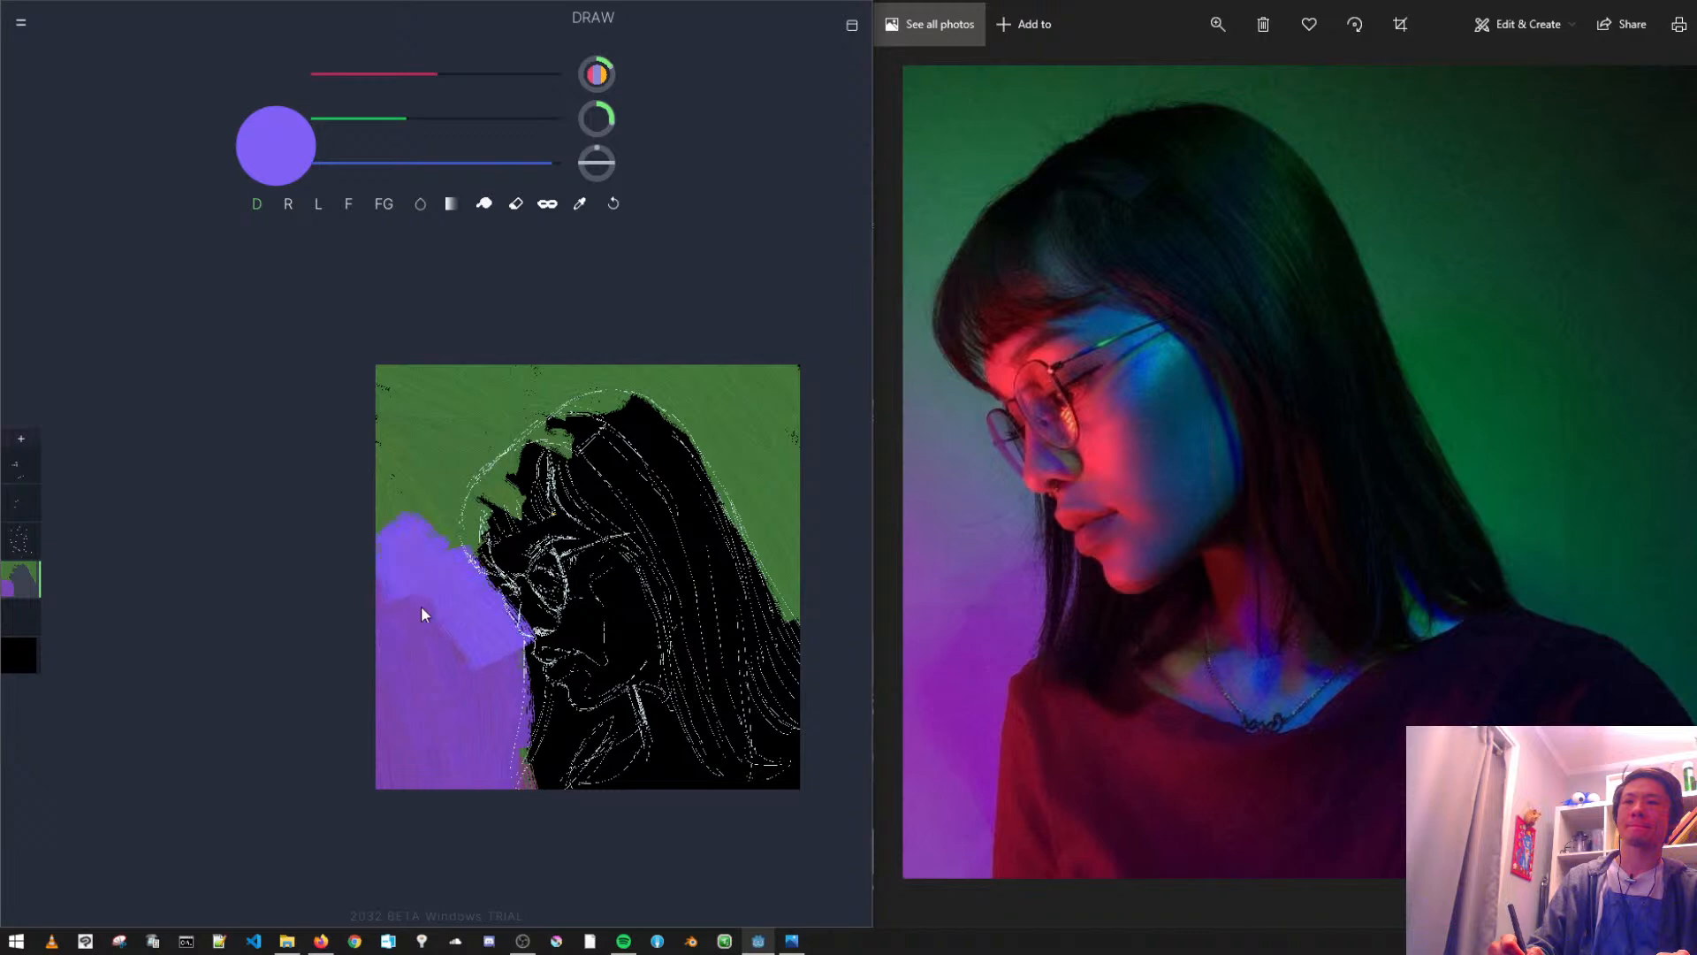
{"action": "left_click_drag", "start_coordinate": [387, 651], "coordinate": [379, 585]}
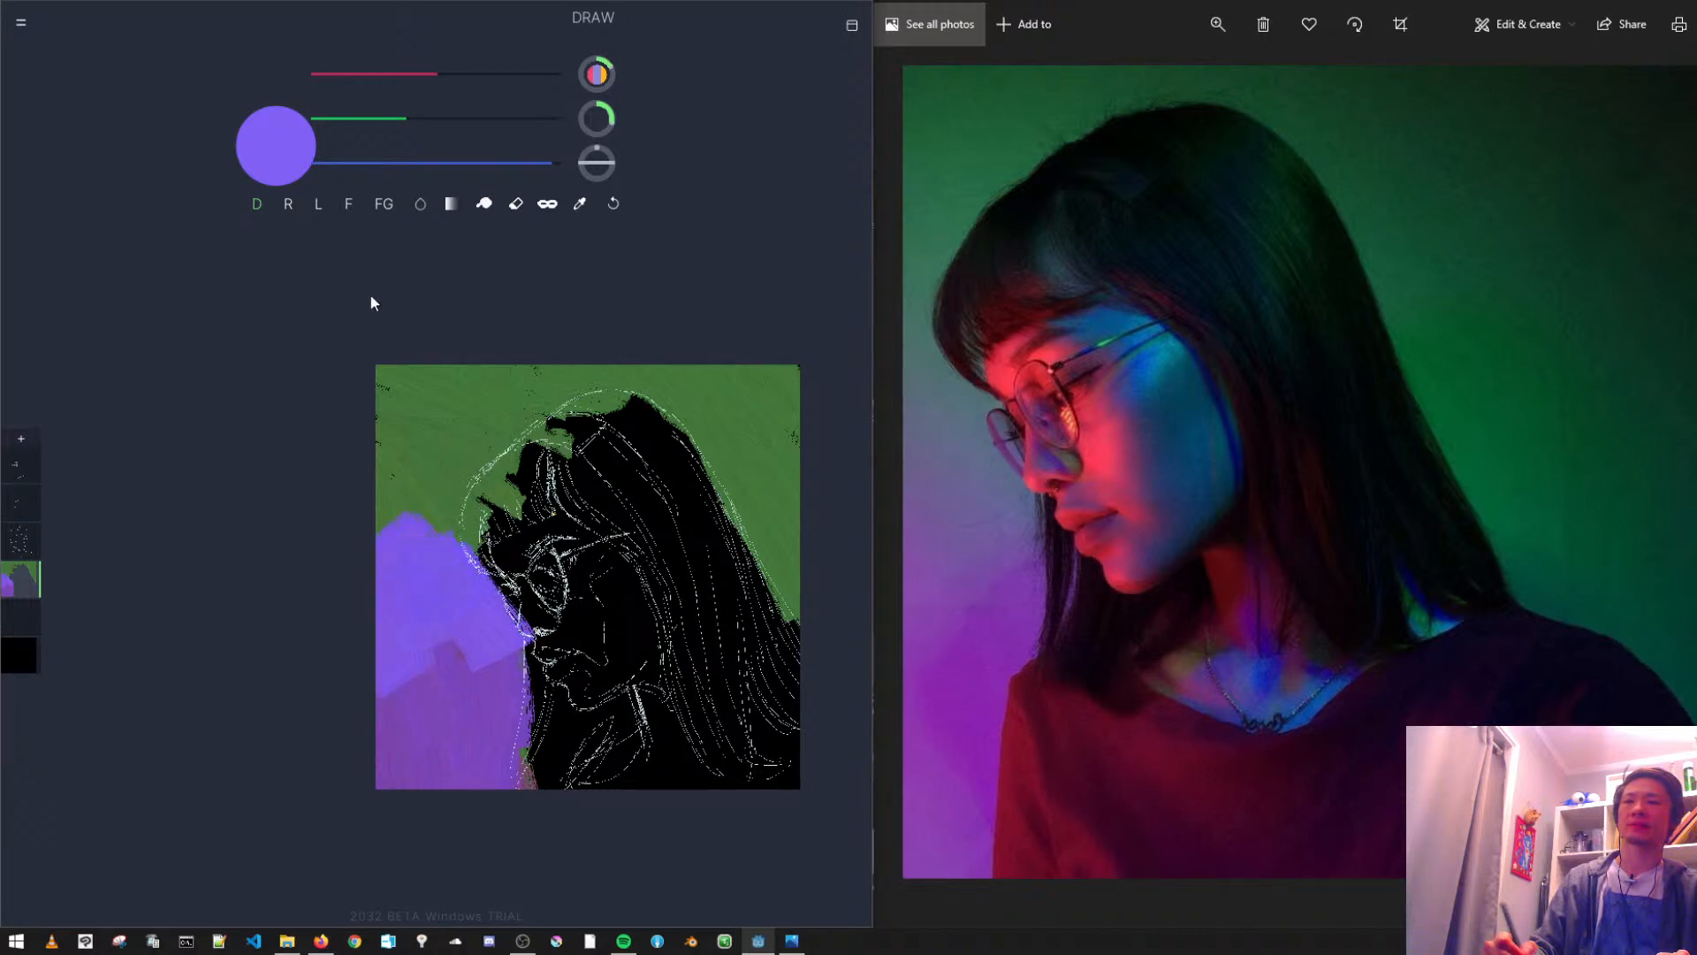
- Paint a lighter blue-violet band in front of the face, with a grey-blue band above it level with the forehead
{"action": "left_click_drag", "start_coordinate": [410, 117], "coordinate": [432, 116]}
{"action": "mouse_move", "coordinate": [462, 530]}
{"action": "left_mouse_down"}
{"action": "mouse_move", "coordinate": [459, 582]}
{"action": "mouse_move", "coordinate": [381, 544]}
{"action": "mouse_move", "coordinate": [401, 490]}
{"action": "mouse_move", "coordinate": [459, 585]}
{"action": "mouse_move", "coordinate": [384, 576]}
{"action": "mouse_move", "coordinate": [508, 575]}
{"action": "mouse_move", "coordinate": [424, 539]}
{"action": "left_mouse_up"}
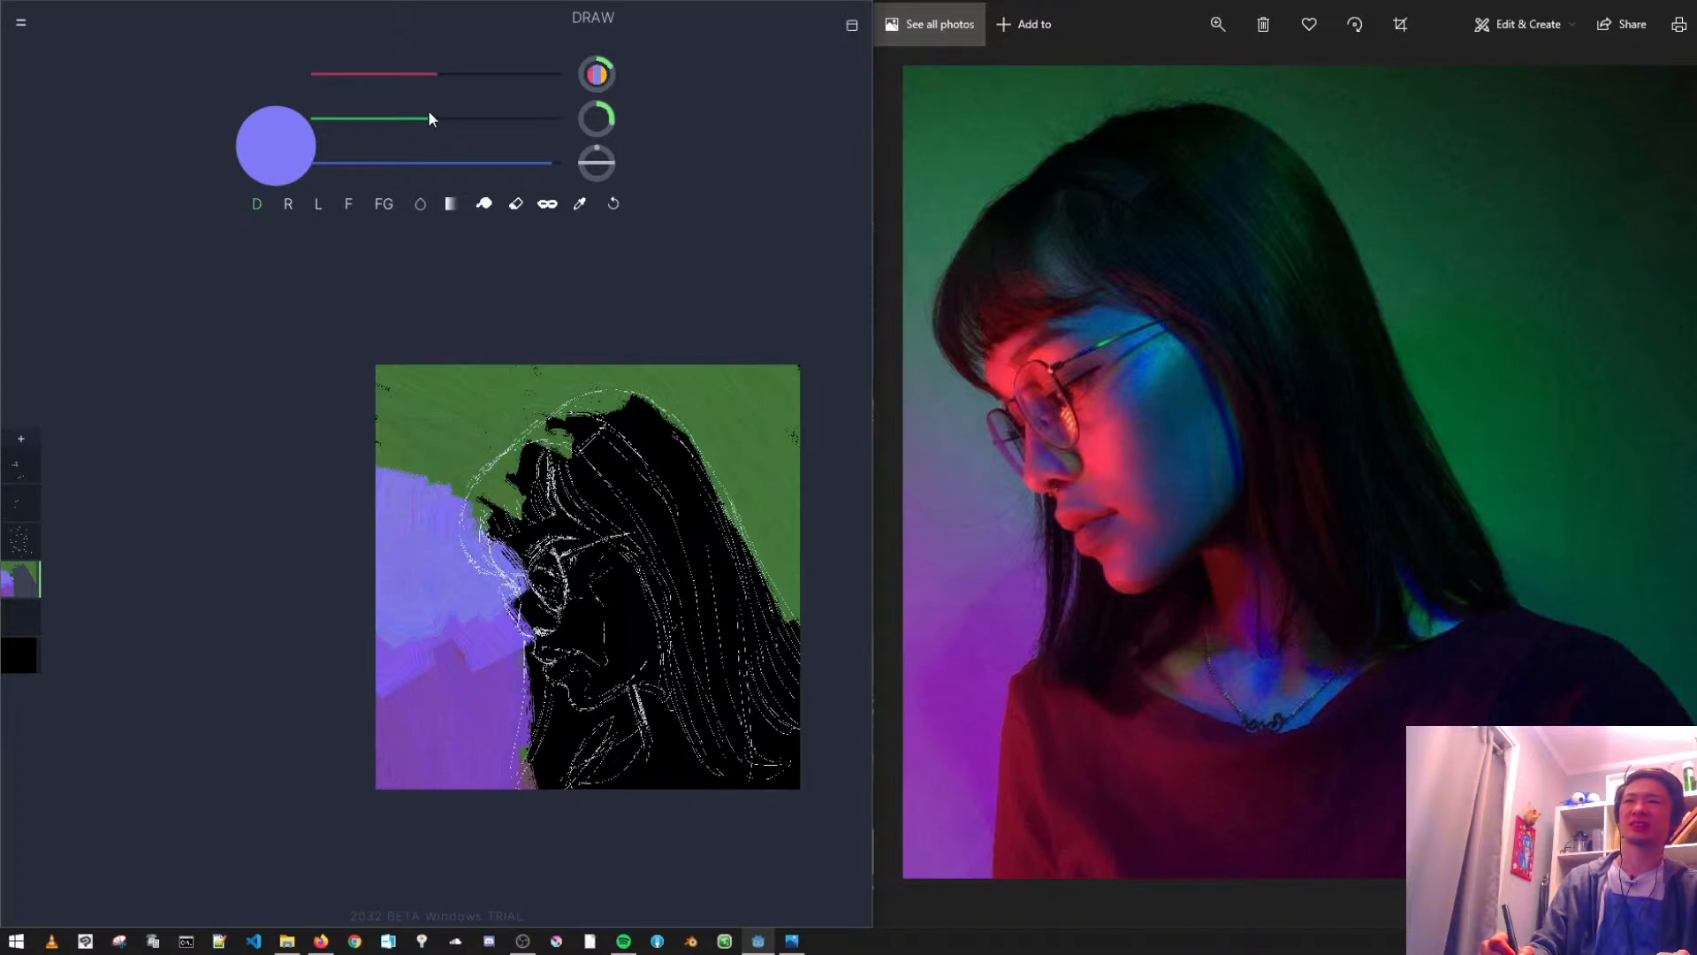
{"action": "left_click_drag", "start_coordinate": [430, 118], "coordinate": [461, 118]}
{"action": "left_click", "coordinate": [495, 164]}
{"action": "mouse_move", "coordinate": [382, 475]}
{"action": "left_mouse_down"}
{"action": "mouse_move", "coordinate": [433, 521]}
{"action": "mouse_move", "coordinate": [410, 462]}
{"action": "left_mouse_up"}
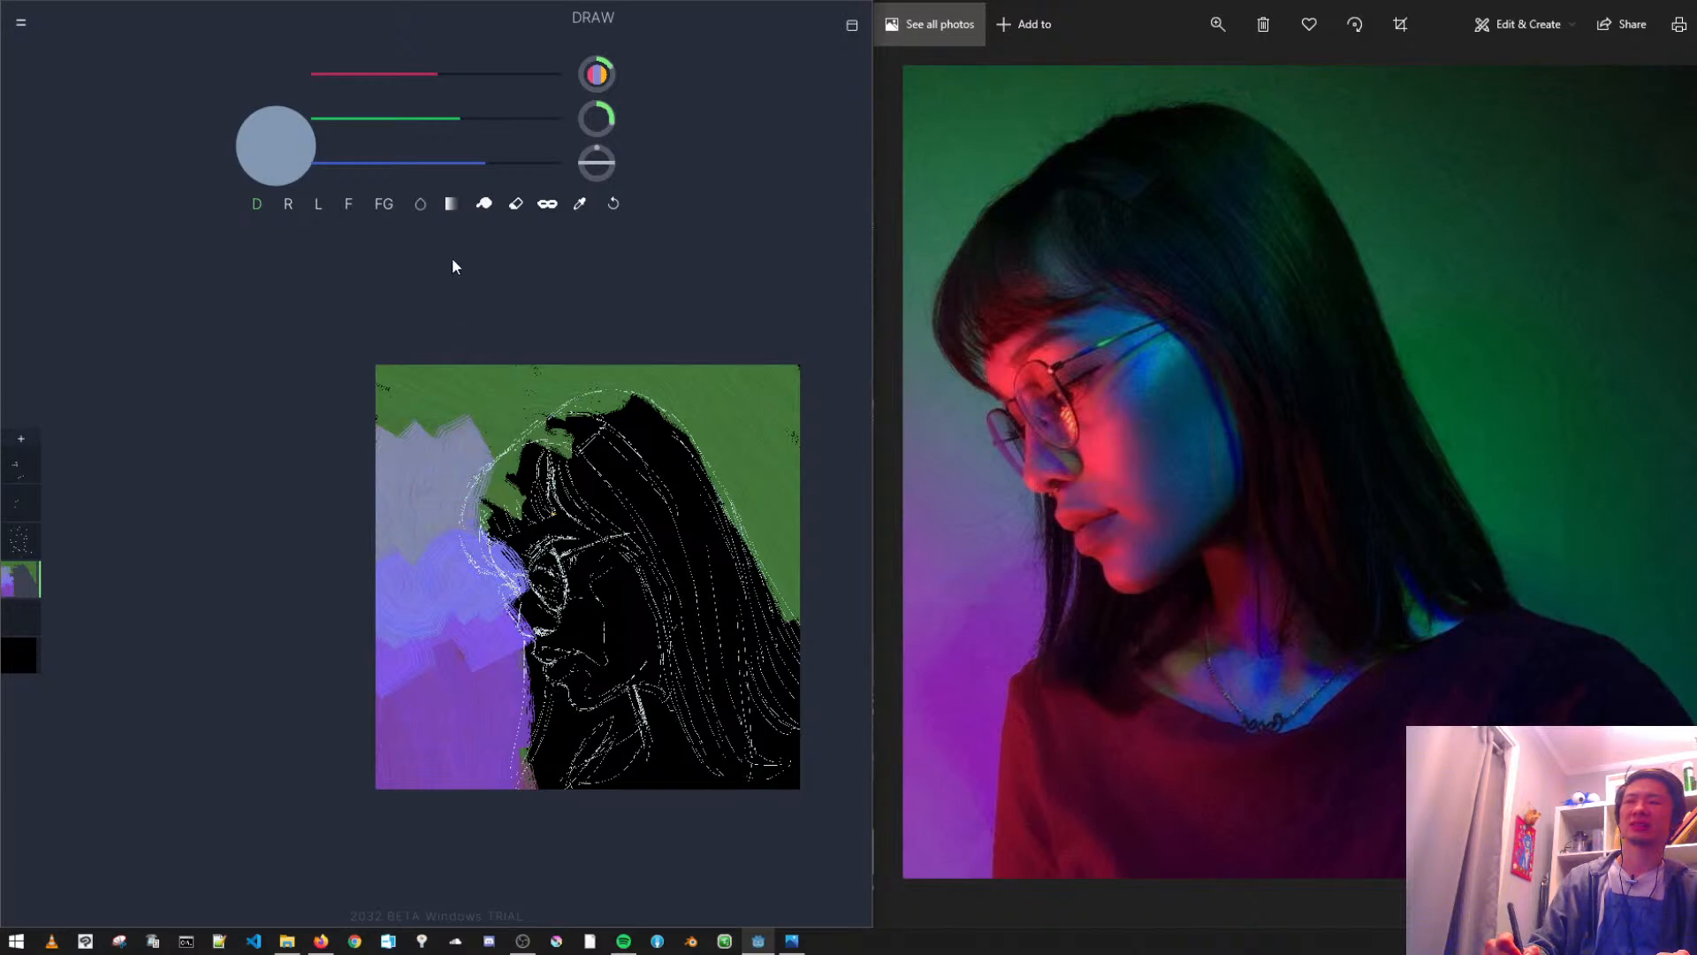
- Mix a muted teal-green and paint it over the upper background from in front of the forehead to above the head
{"action": "left_click_drag", "start_coordinate": [442, 154], "coordinate": [438, 155]}
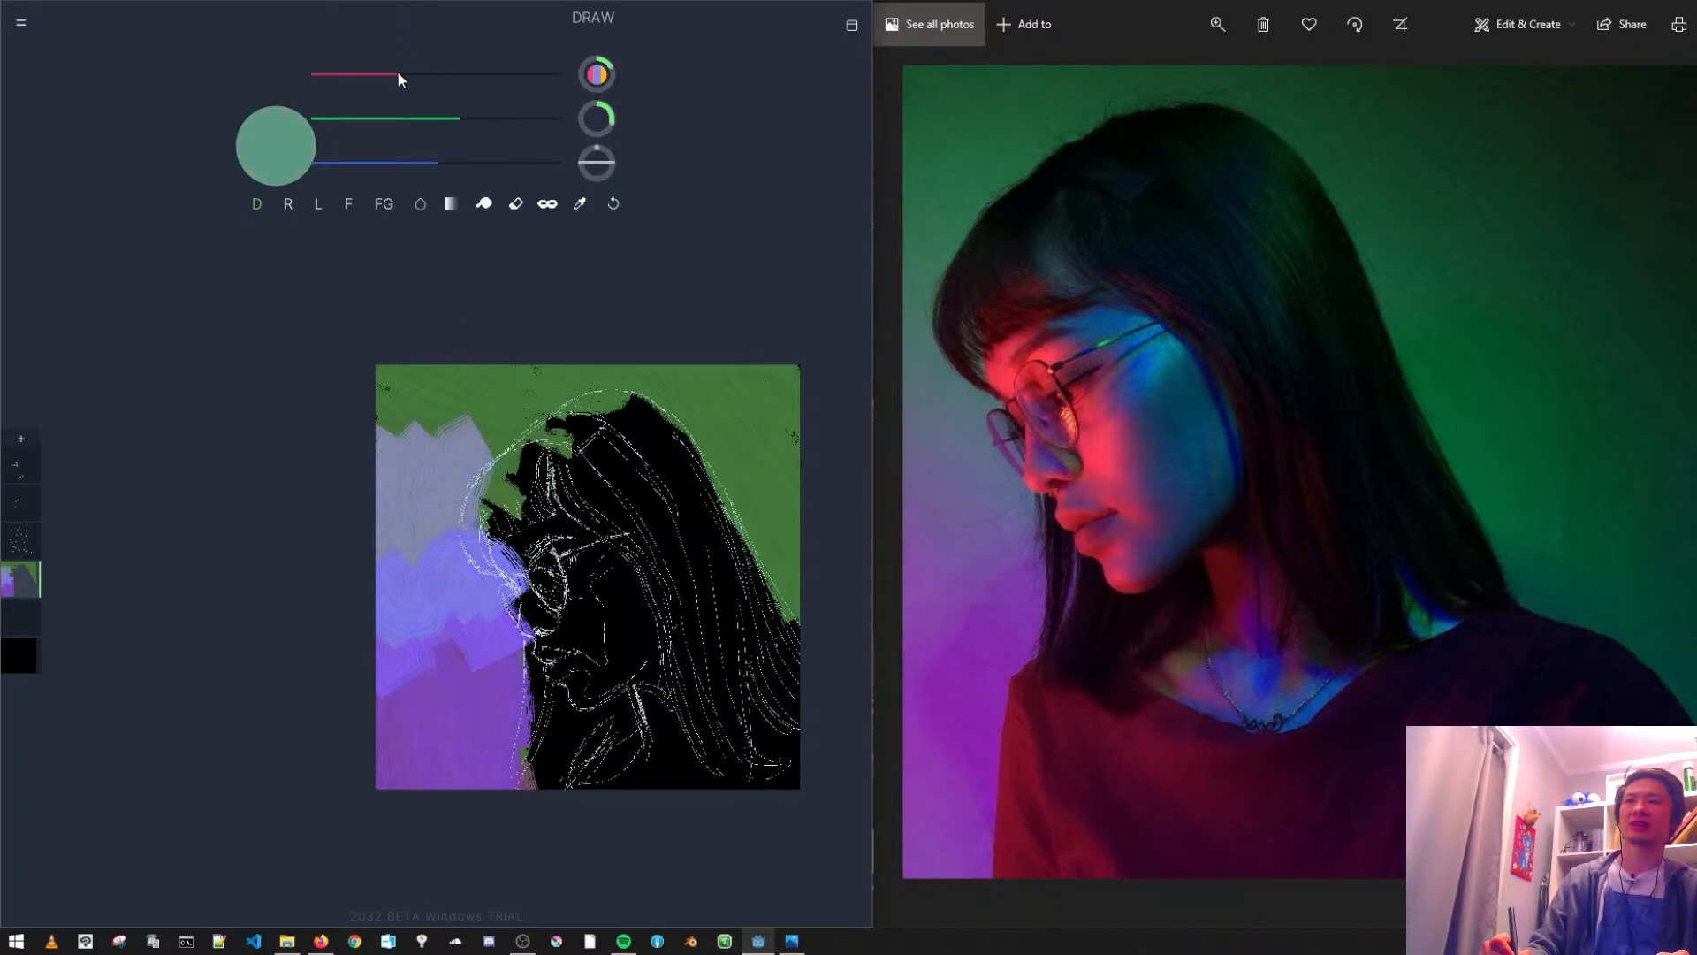
{"action": "mouse_move", "coordinate": [466, 434]}
{"action": "left_mouse_down"}
{"action": "mouse_move", "coordinate": [483, 473]}
{"action": "mouse_move", "coordinate": [407, 448]}
{"action": "mouse_move", "coordinate": [377, 409]}
{"action": "mouse_move", "coordinate": [408, 428]}
{"action": "mouse_move", "coordinate": [478, 410]}
{"action": "mouse_move", "coordinate": [411, 404]}
{"action": "mouse_move", "coordinate": [519, 422]}
{"action": "mouse_move", "coordinate": [553, 383]}
{"action": "mouse_move", "coordinate": [565, 393]}
{"action": "mouse_move", "coordinate": [530, 421]}
{"action": "mouse_move", "coordinate": [541, 404]}
{"action": "mouse_move", "coordinate": [492, 416]}
{"action": "mouse_move", "coordinate": [545, 423]}
{"action": "mouse_move", "coordinate": [617, 393]}
{"action": "left_mouse_up"}
{"action": "left_click", "coordinate": [695, 414], "text": "alt"}
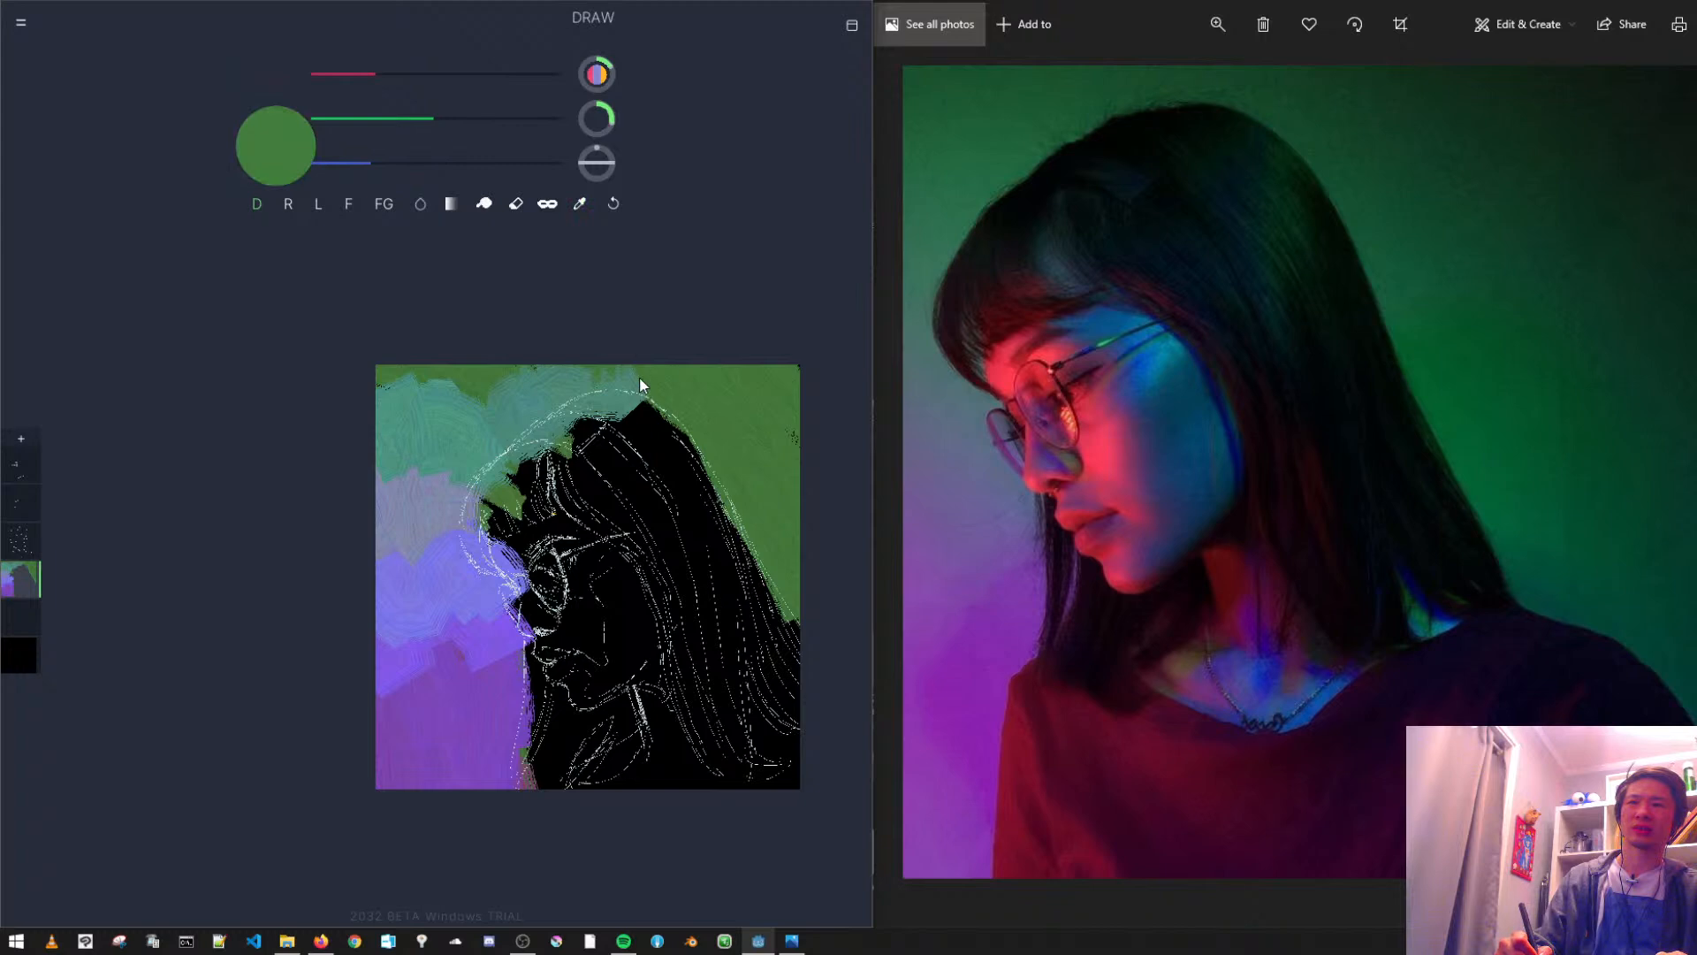
- Sample the muted greens from the canvas and extend them over the background behind the head, down along the hair's outer edge
{"action": "left_click", "coordinate": [581, 389], "text": "alt"}
{"action": "mouse_move", "coordinate": [619, 391]}
{"action": "left_mouse_down"}
{"action": "mouse_move", "coordinate": [720, 441]}
{"action": "mouse_move", "coordinate": [733, 472]}
{"action": "mouse_move", "coordinate": [738, 426]}
{"action": "mouse_move", "coordinate": [756, 497]}
{"action": "left_mouse_up"}
{"action": "left_click", "coordinate": [757, 451], "text": "alt"}
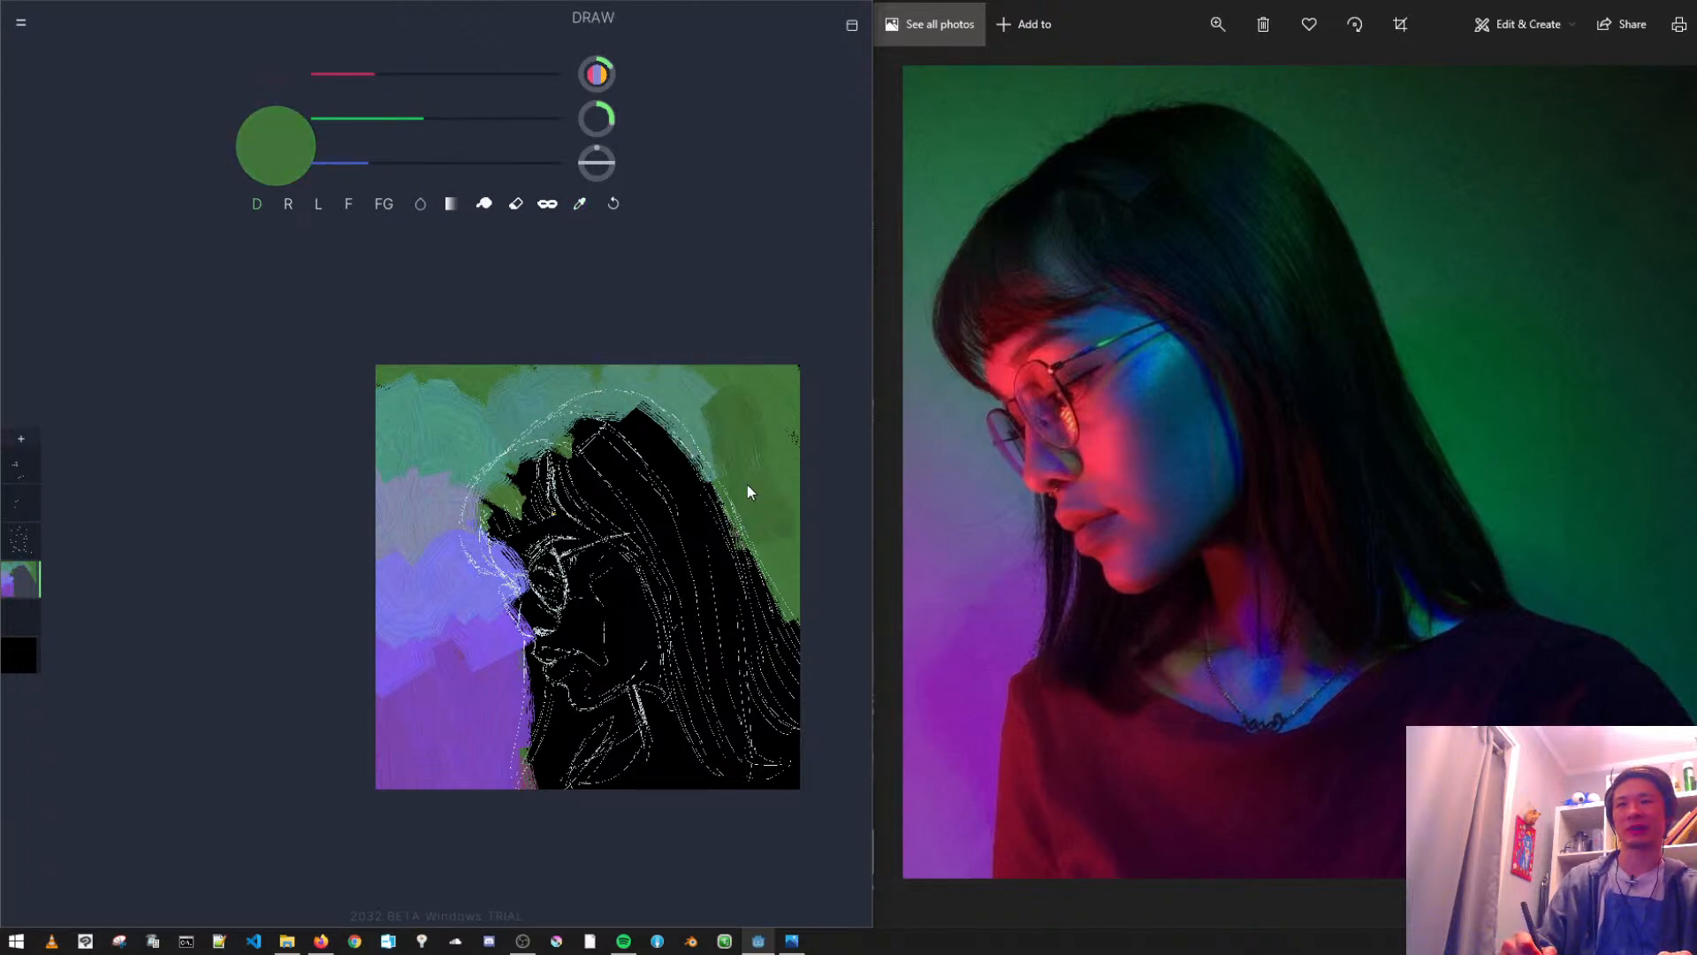
{"action": "left_click", "coordinate": [693, 416], "text": "alt"}
{"action": "left_click_drag", "start_coordinate": [720, 402], "coordinate": [761, 544]}
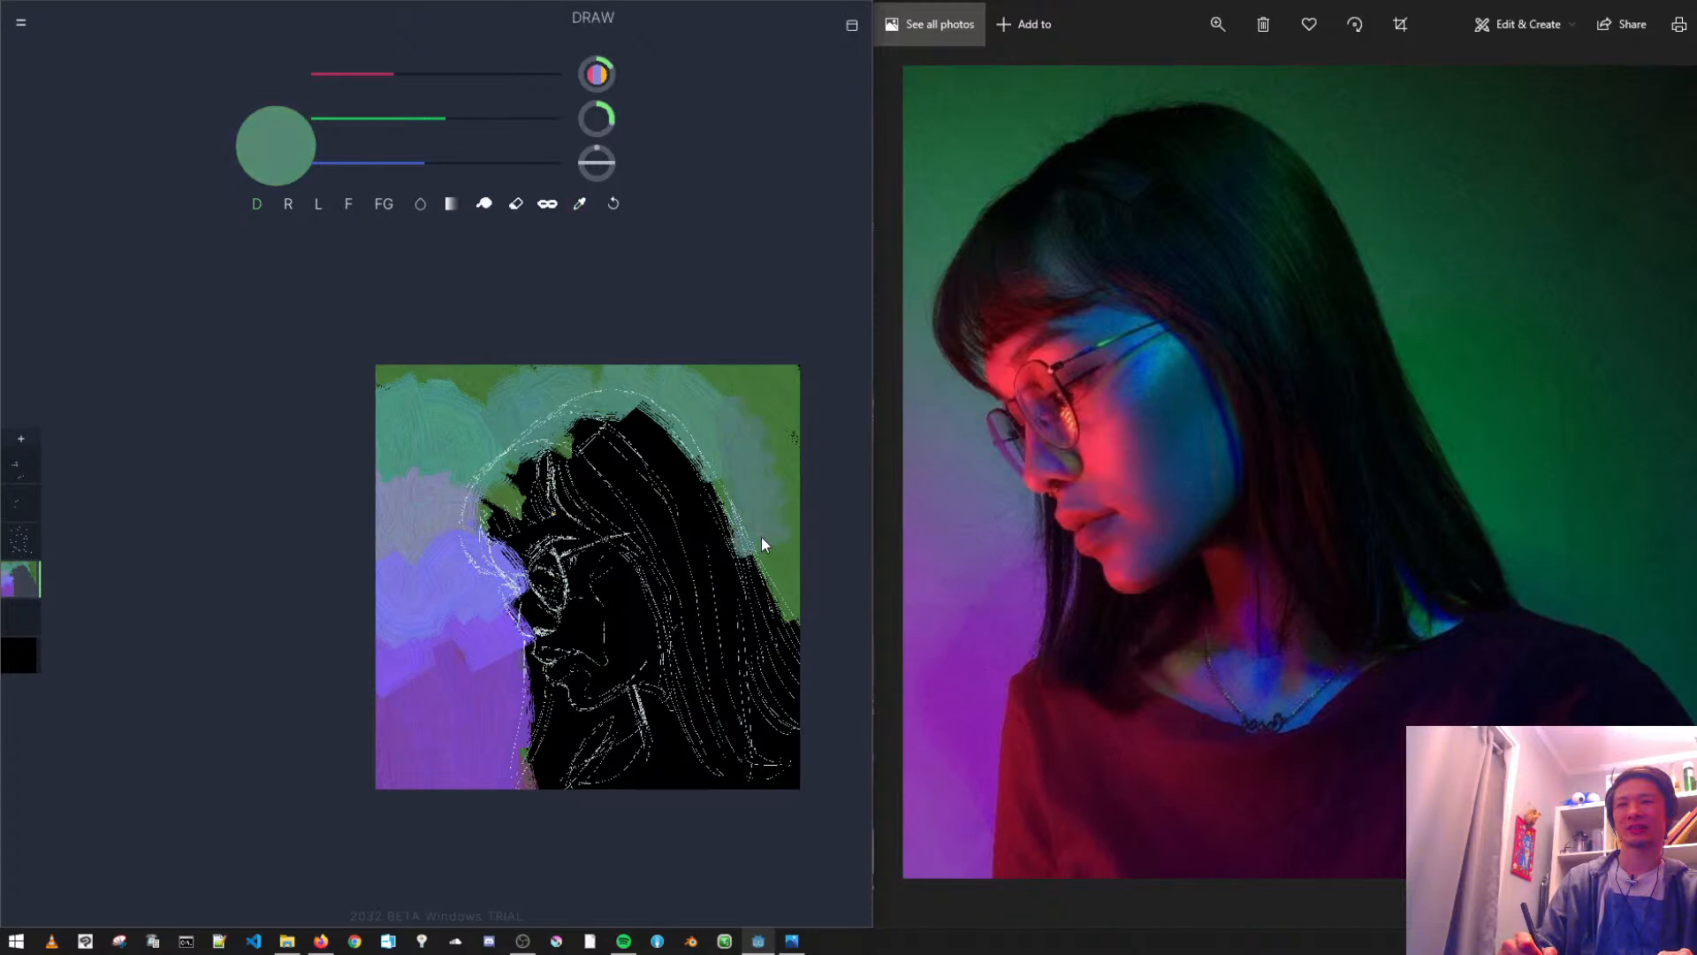
{"action": "left_click_drag", "start_coordinate": [718, 448], "coordinate": [744, 535]}
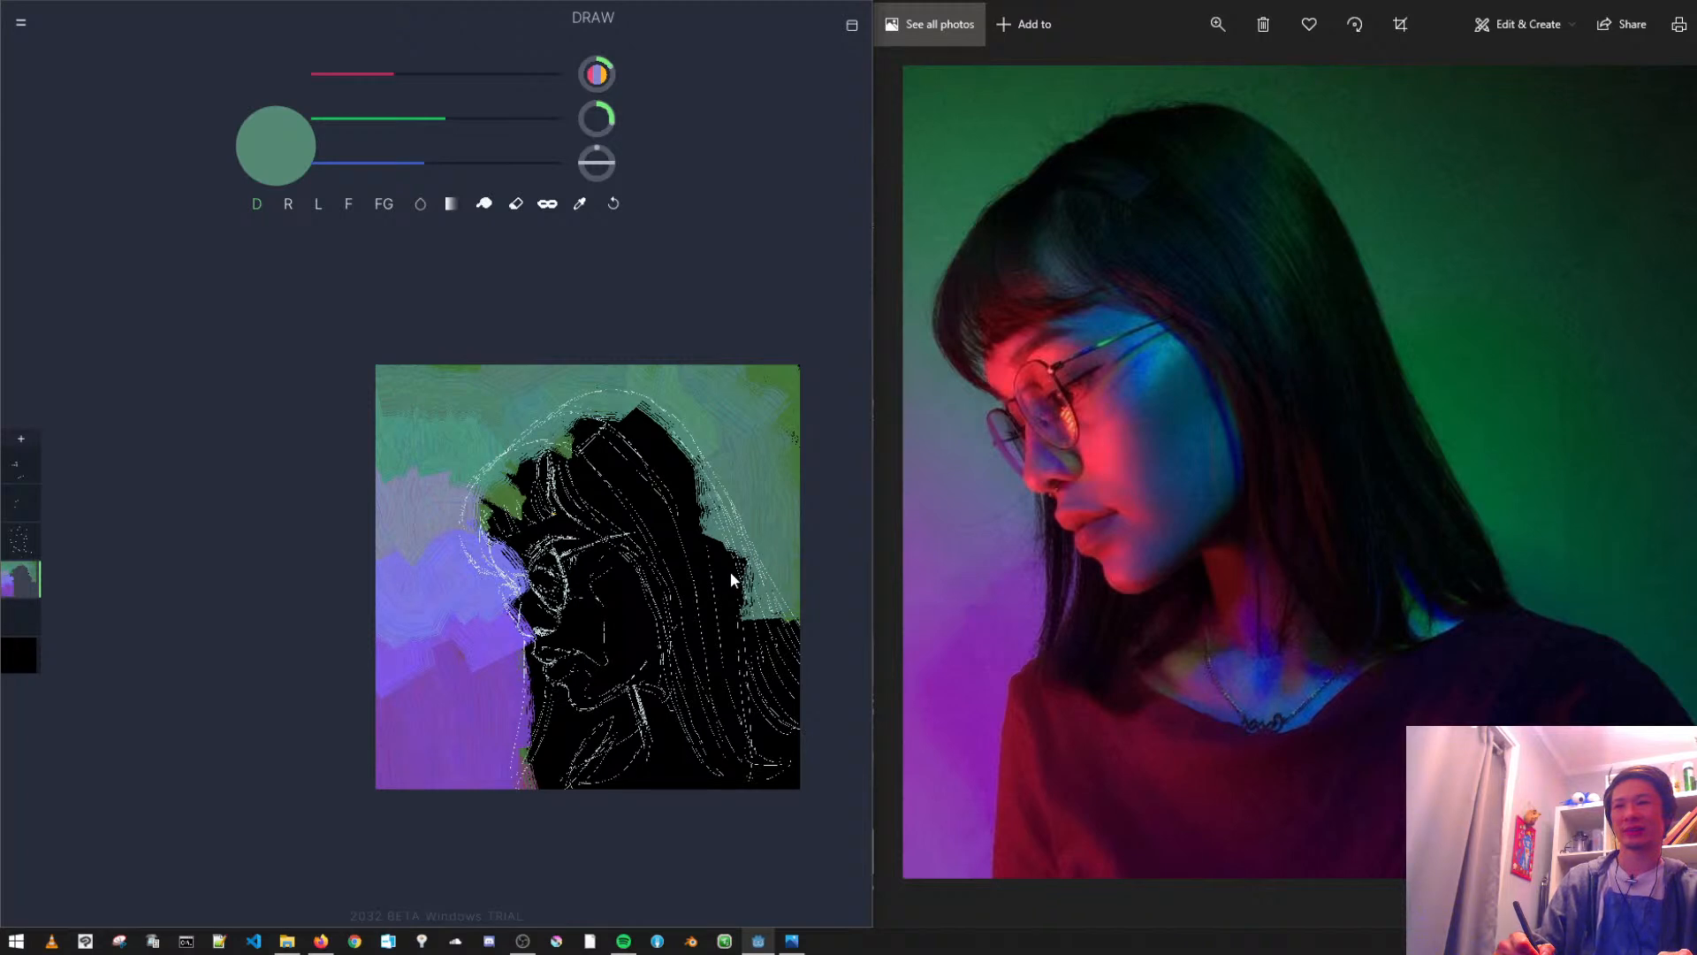
- Sample the purples and repaint the lower background in front of the face, undoing the last stroke near the blue-violet band
{"action": "left_click", "coordinate": [469, 644], "text": "alt"}
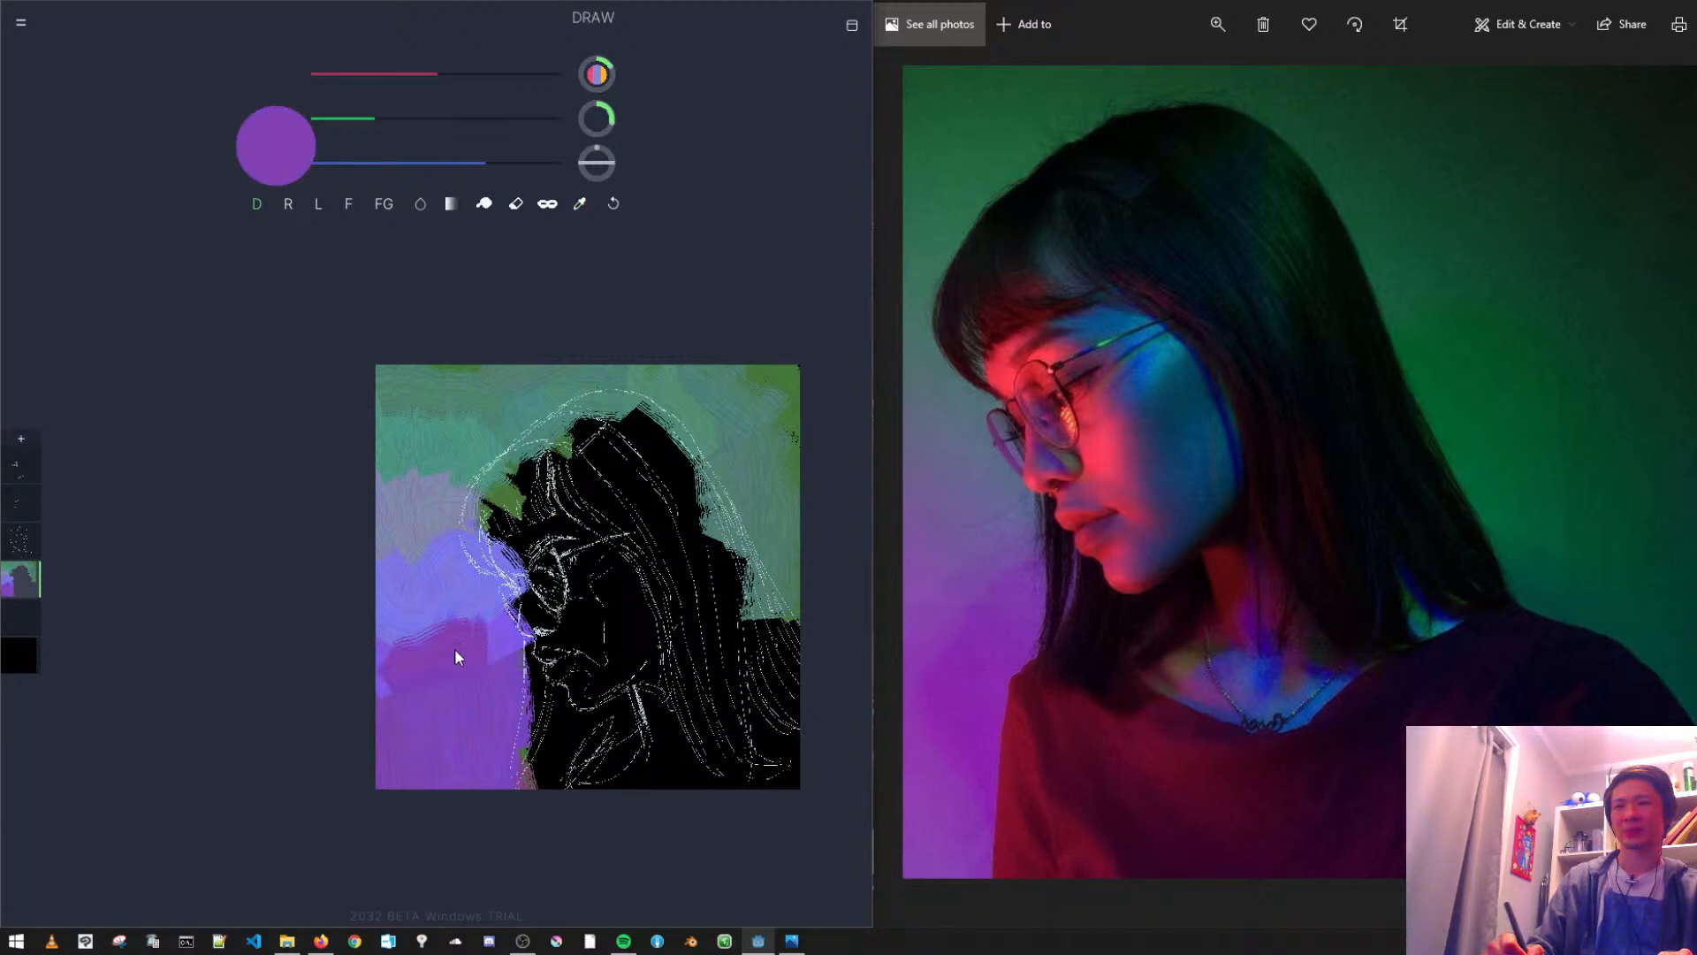
{"action": "left_click", "coordinate": [419, 671], "text": "alt"}
{"action": "mouse_move", "coordinate": [417, 664]}
{"action": "left_mouse_down"}
{"action": "mouse_move", "coordinate": [496, 667]}
{"action": "mouse_move", "coordinate": [440, 663]}
{"action": "mouse_move", "coordinate": [494, 688]}
{"action": "mouse_move", "coordinate": [495, 707]}
{"action": "mouse_move", "coordinate": [369, 706]}
{"action": "left_mouse_up"}
{"action": "left_click", "coordinate": [407, 655], "text": "alt"}
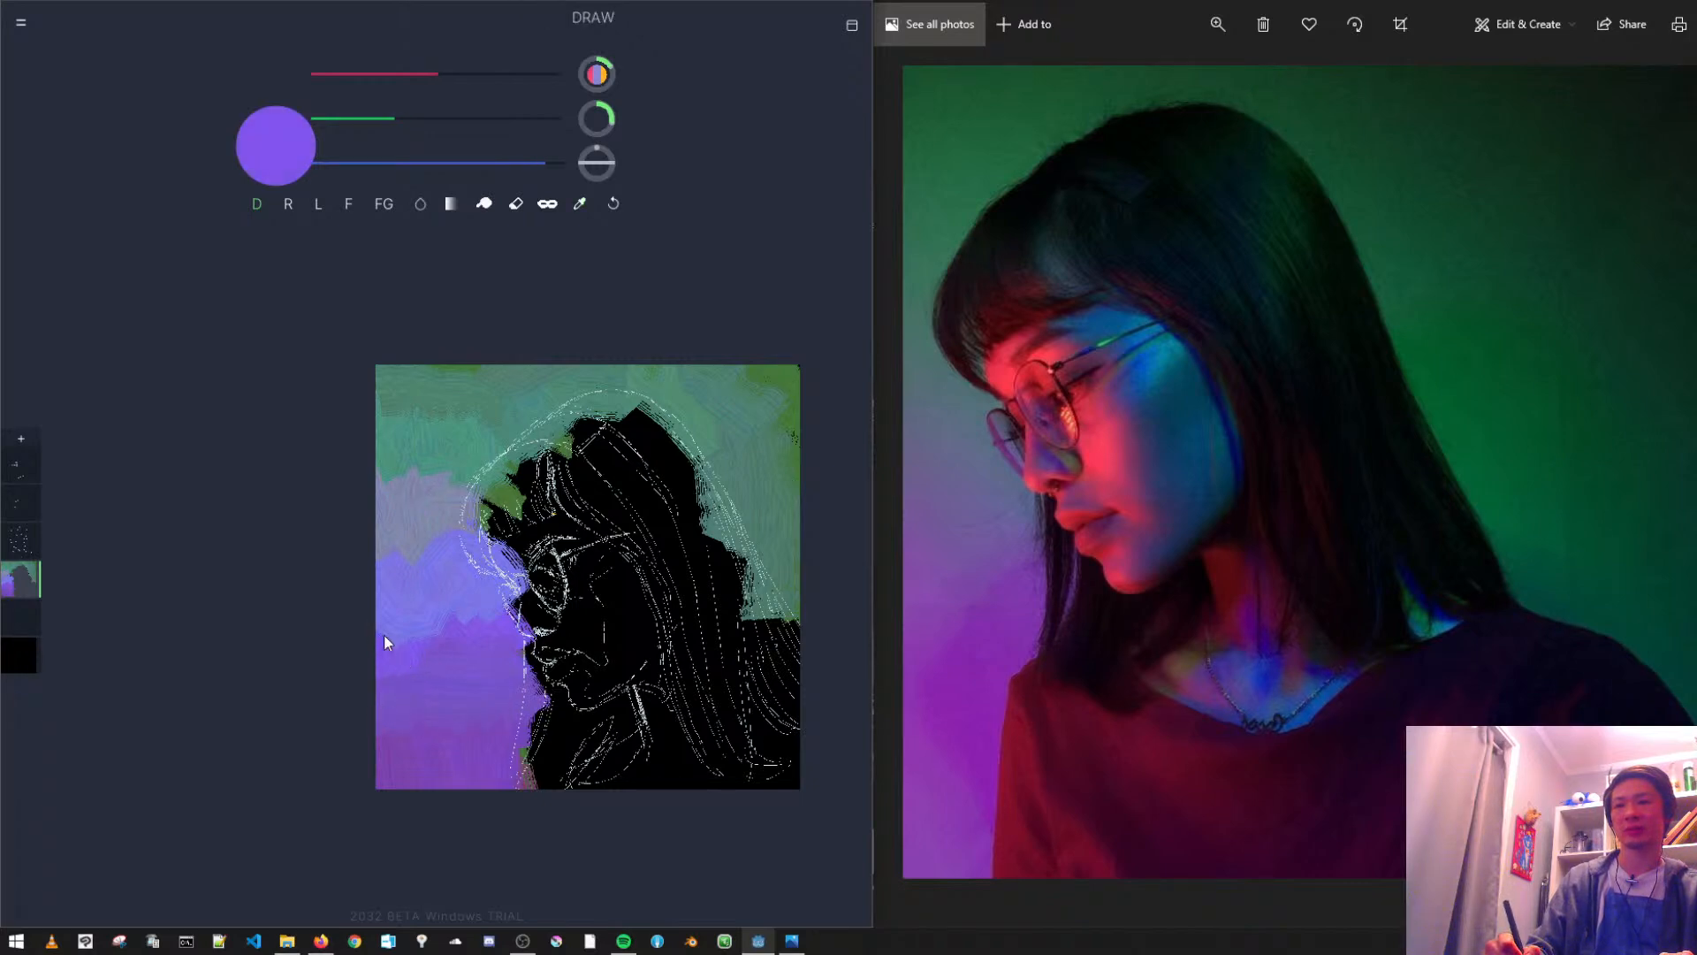
{"action": "key", "text": "ctrl+z"}
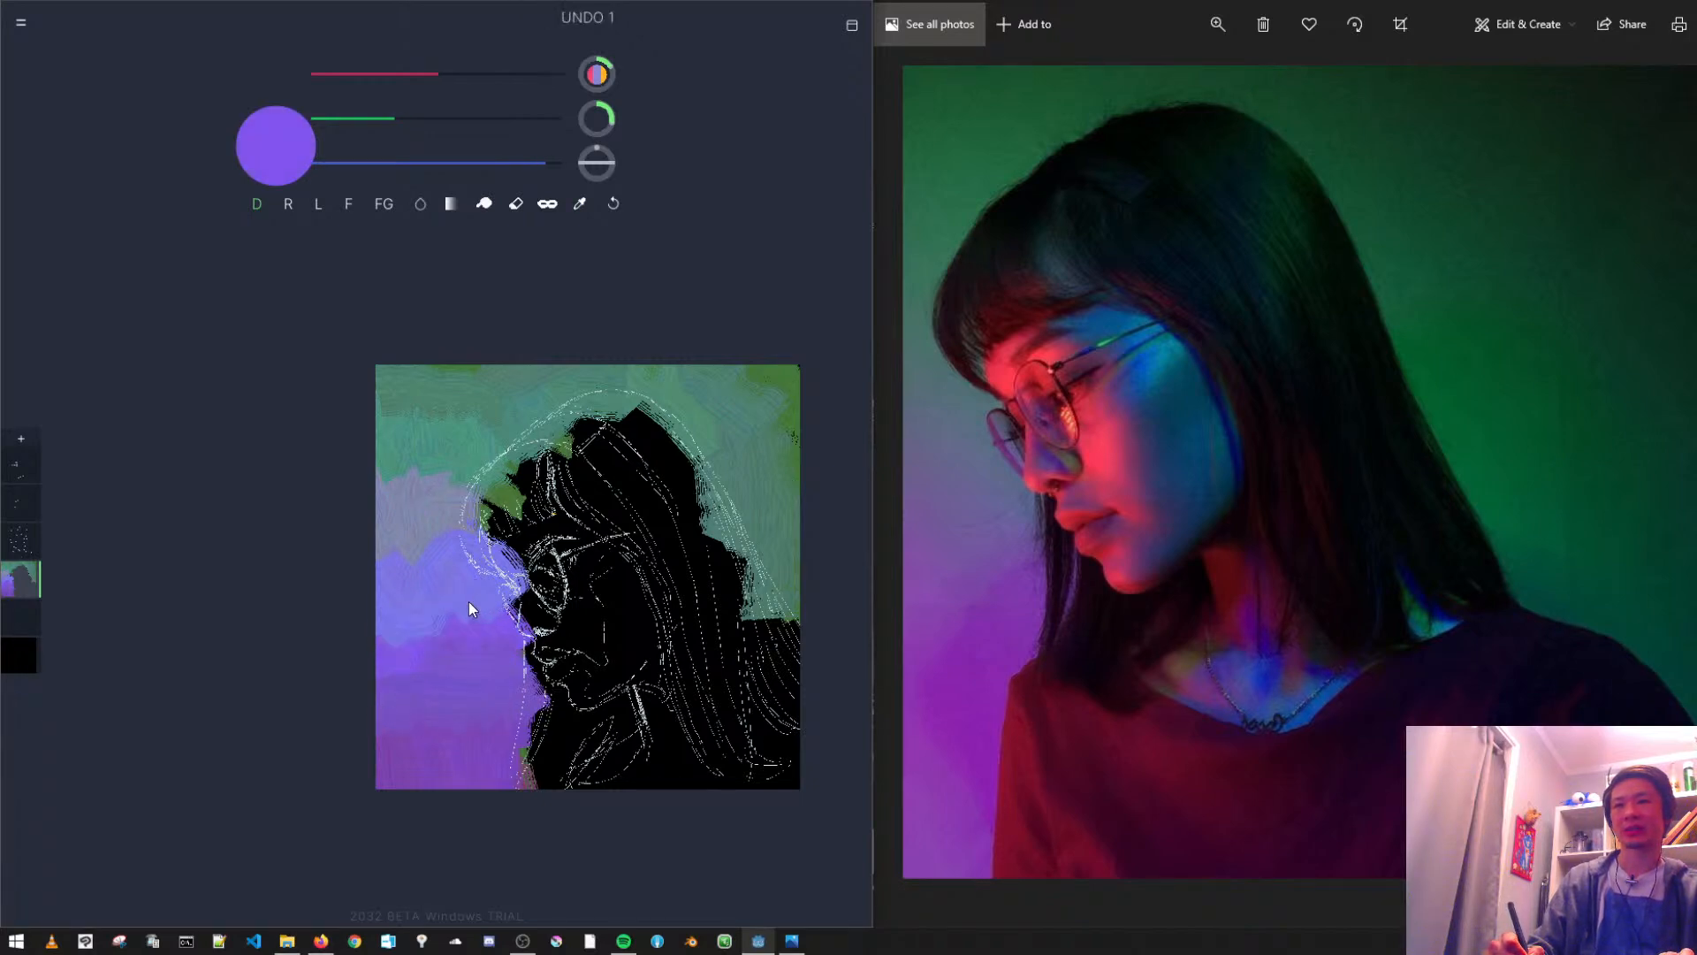
- Blend sampled violets across the boundary between the lower purple background and the blue-violet band
{"action": "left_click", "coordinate": [453, 630], "text": "alt"}
{"action": "left_click", "coordinate": [438, 693], "text": "alt"}
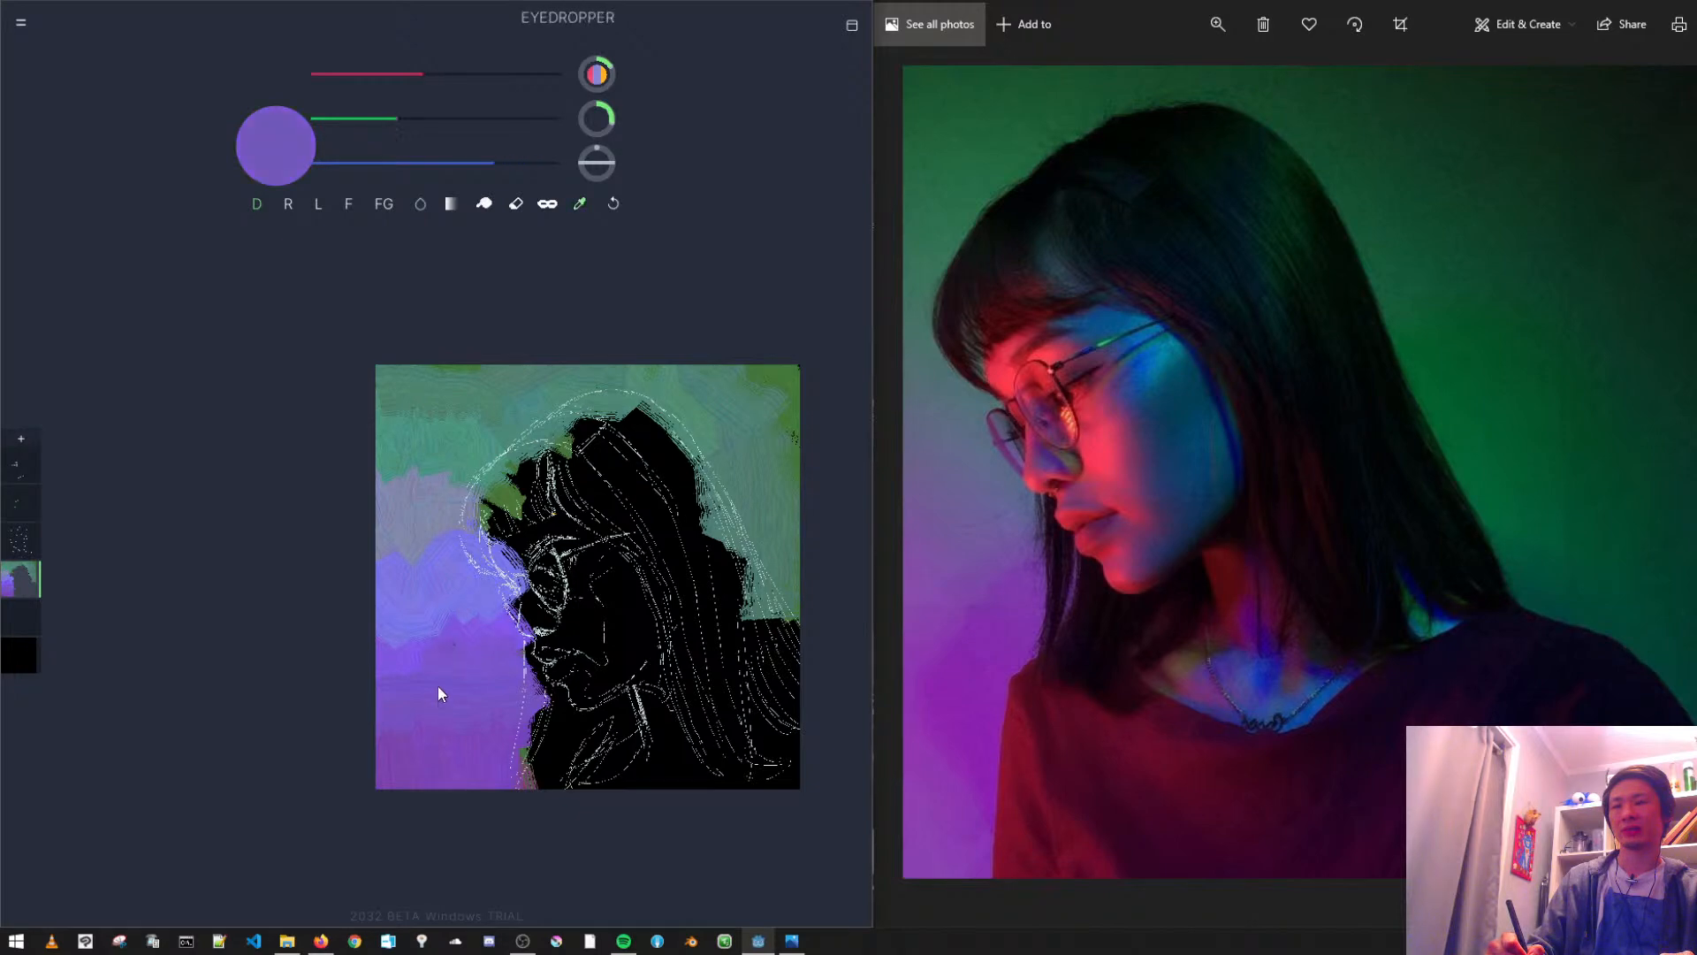
{"action": "left_click", "coordinate": [386, 651], "text": "alt"}
{"action": "left_click_drag", "start_coordinate": [385, 651], "coordinate": [457, 613]}
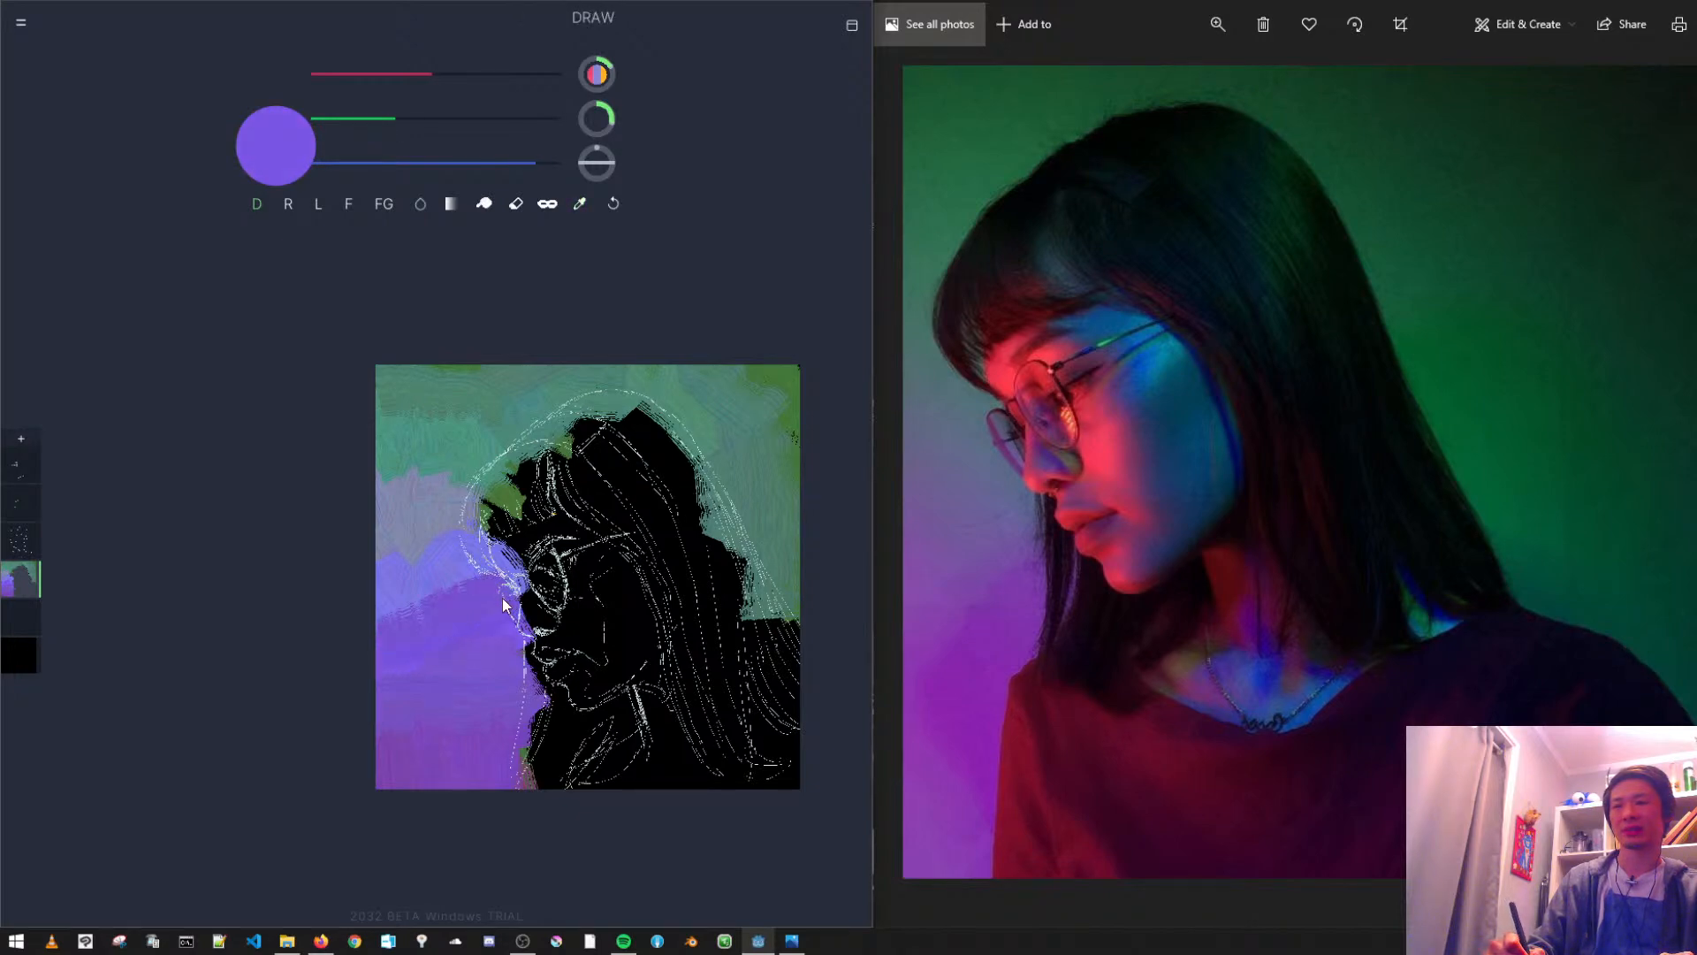
{"action": "key", "text": "ctrl+z"}
{"action": "left_click", "coordinate": [406, 660], "text": "alt"}
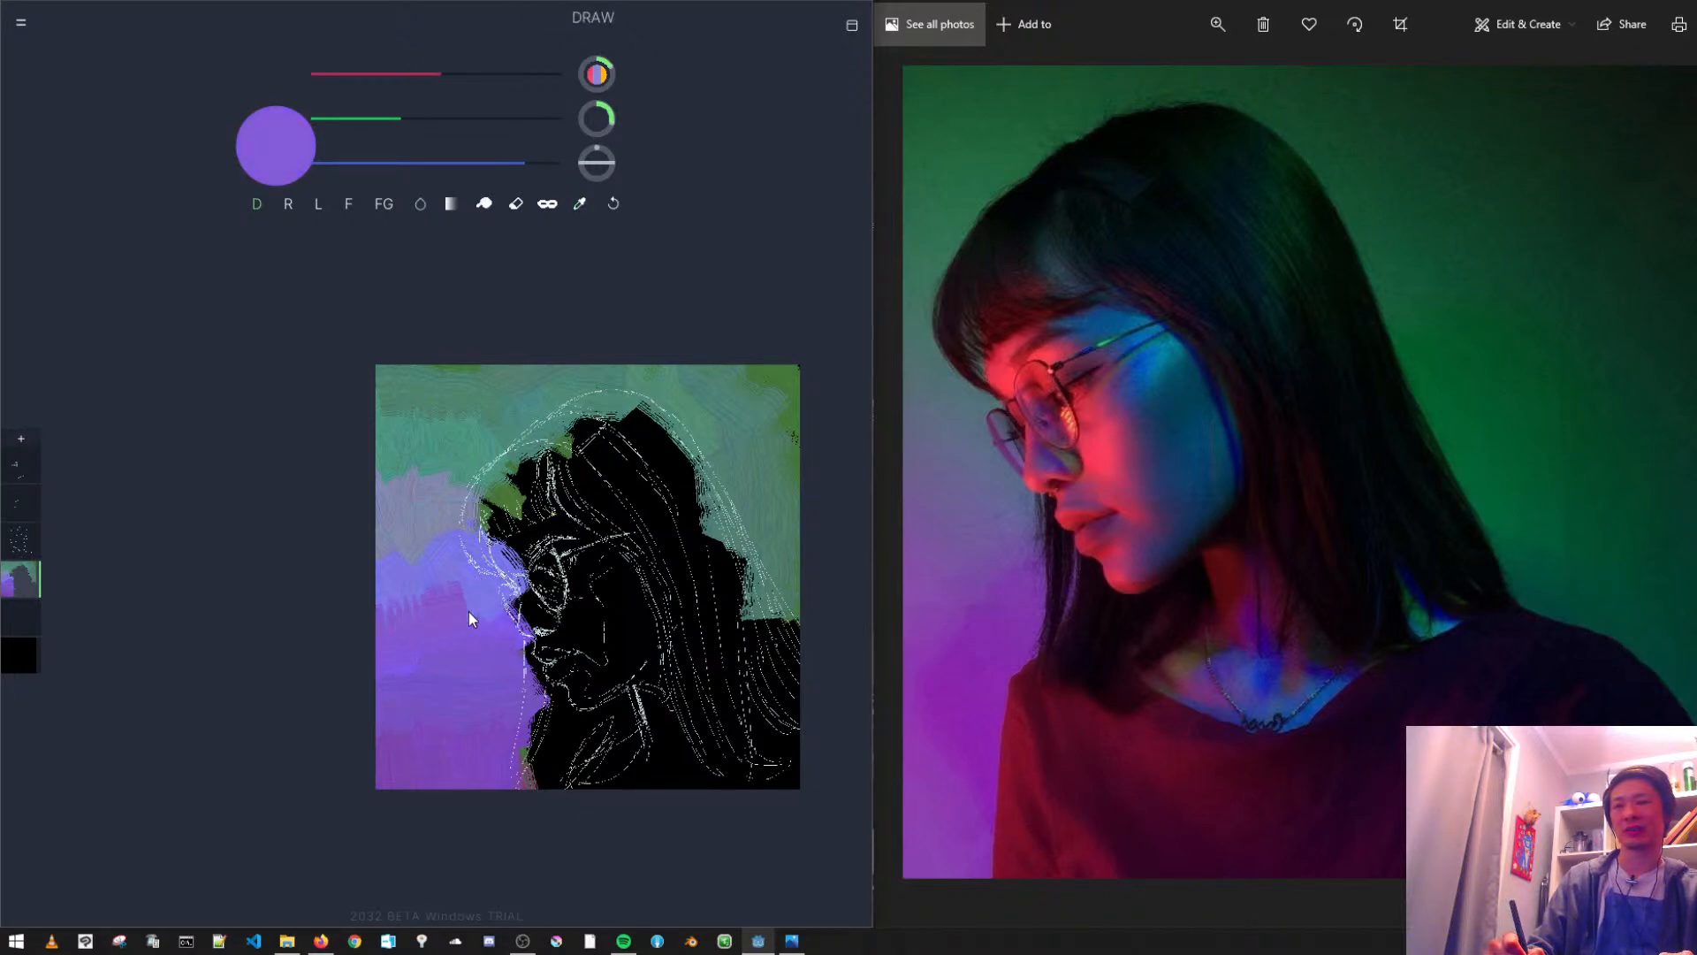
{"action": "left_click", "coordinate": [421, 536], "text": "alt"}
{"action": "key", "text": "ctrl+z"}
{"action": "left_click", "coordinate": [409, 553], "text": "alt"}
{"action": "key", "text": "ctrl+z"}
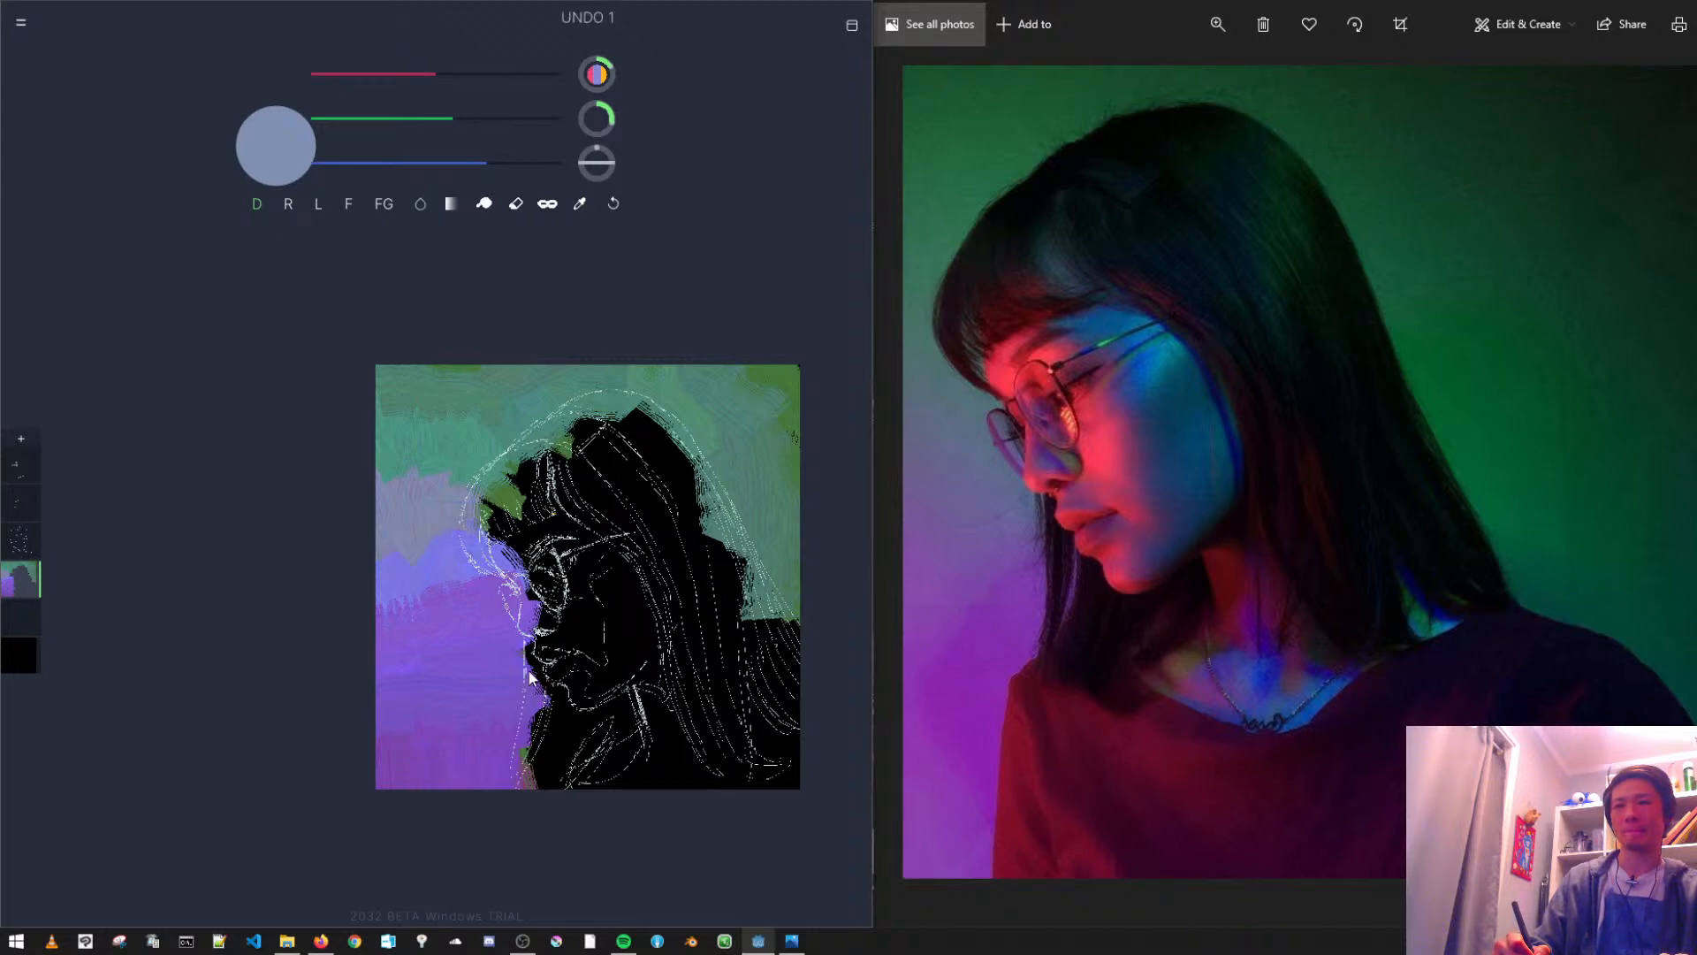
- Add a layer above the background and block in the fringe, crown and long hair with a near-black grey
{"action": "key", "text": "ctrl+shift+n"}
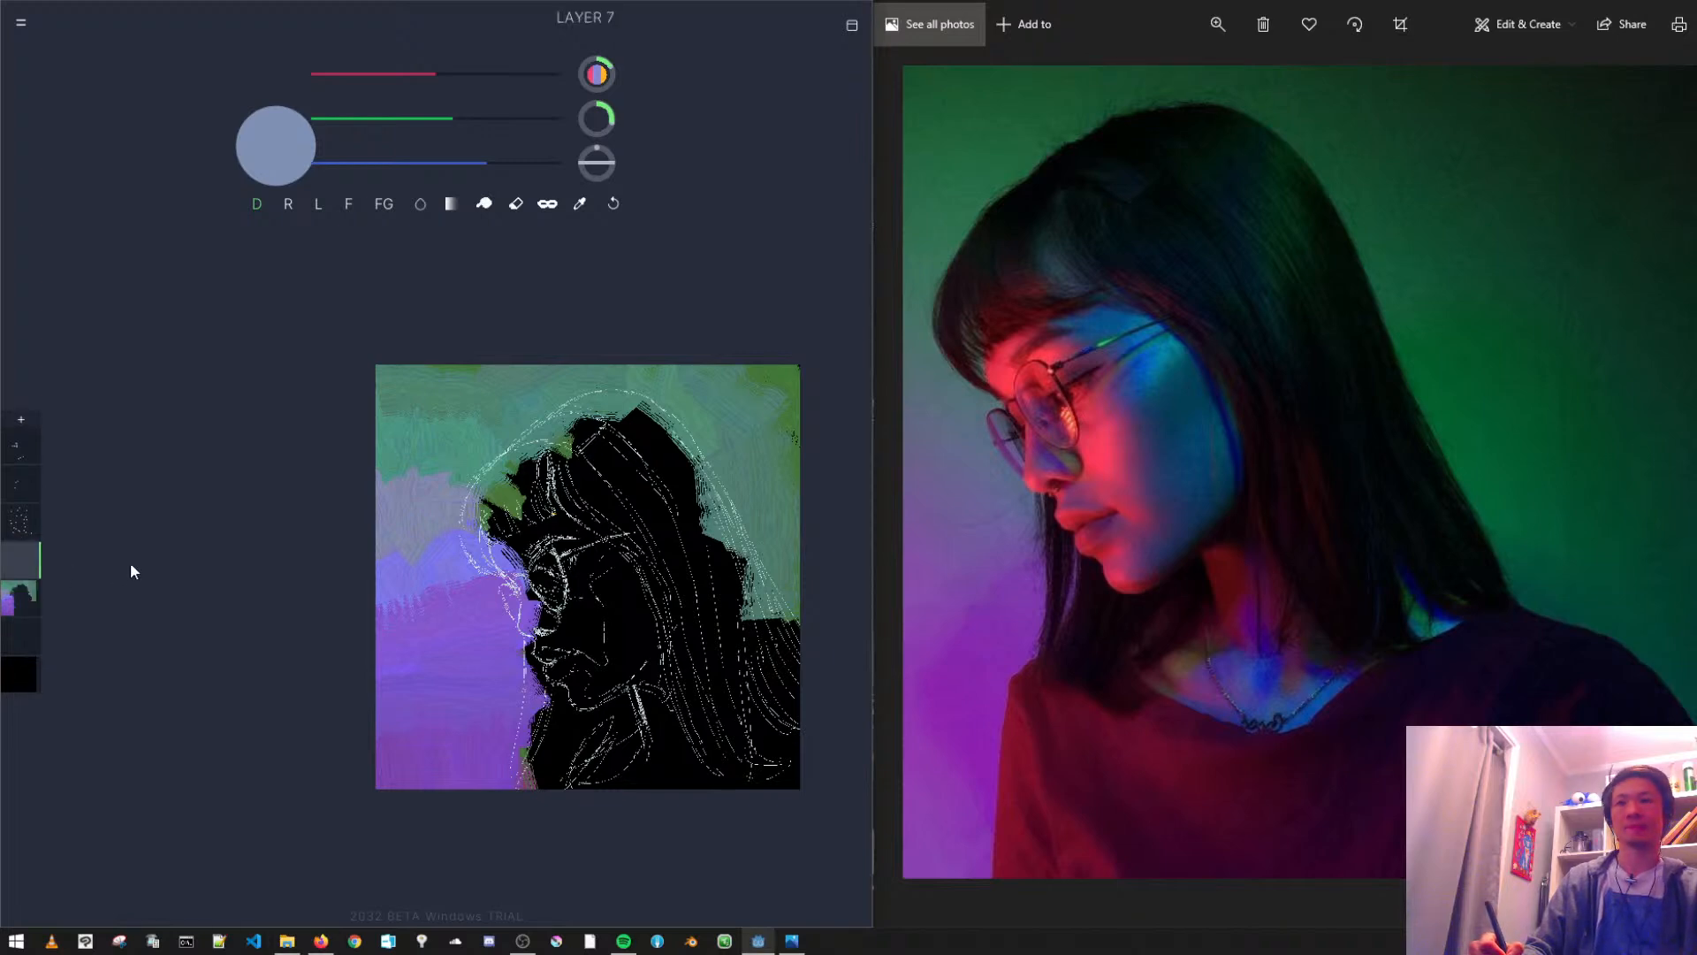
{"action": "left_click", "coordinate": [613, 614], "text": "alt"}
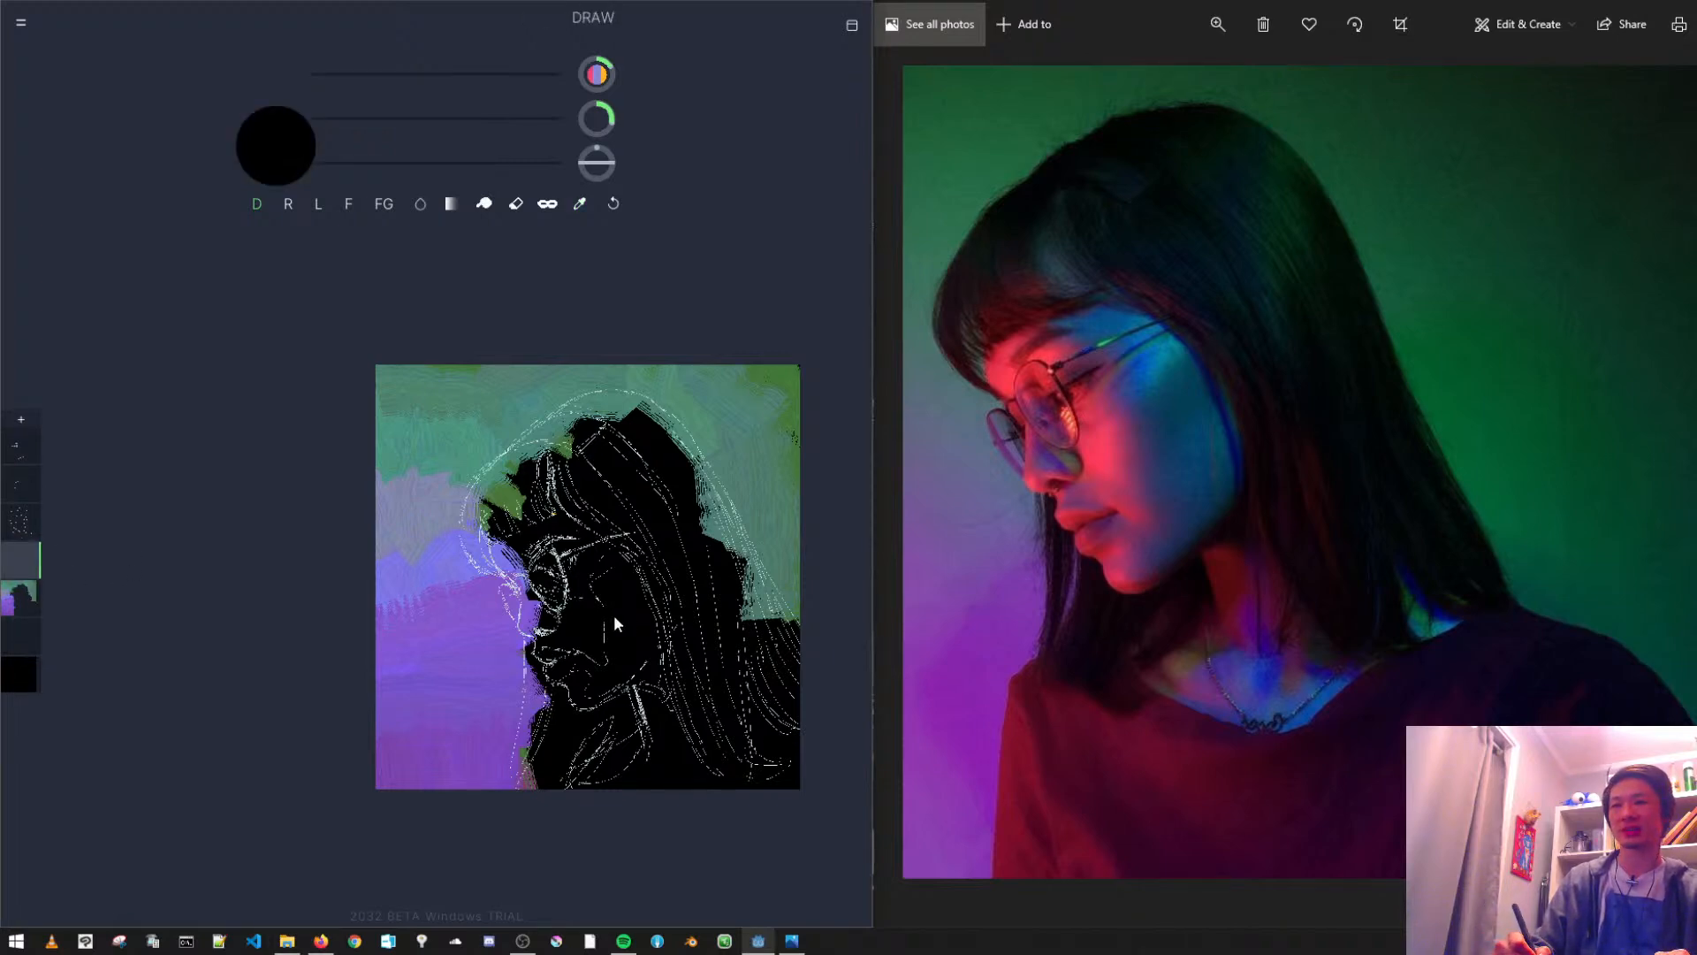
{"action": "left_click", "coordinate": [356, 127]}
{"action": "left_click", "coordinate": [365, 90]}
{"action": "left_click", "coordinate": [340, 124]}
{"action": "left_click", "coordinate": [327, 145]}
{"action": "left_click", "coordinate": [322, 81]}
{"action": "left_click_drag", "start_coordinate": [331, 121], "coordinate": [328, 121]}
{"action": "left_click_drag", "start_coordinate": [529, 551], "coordinate": [532, 537]}
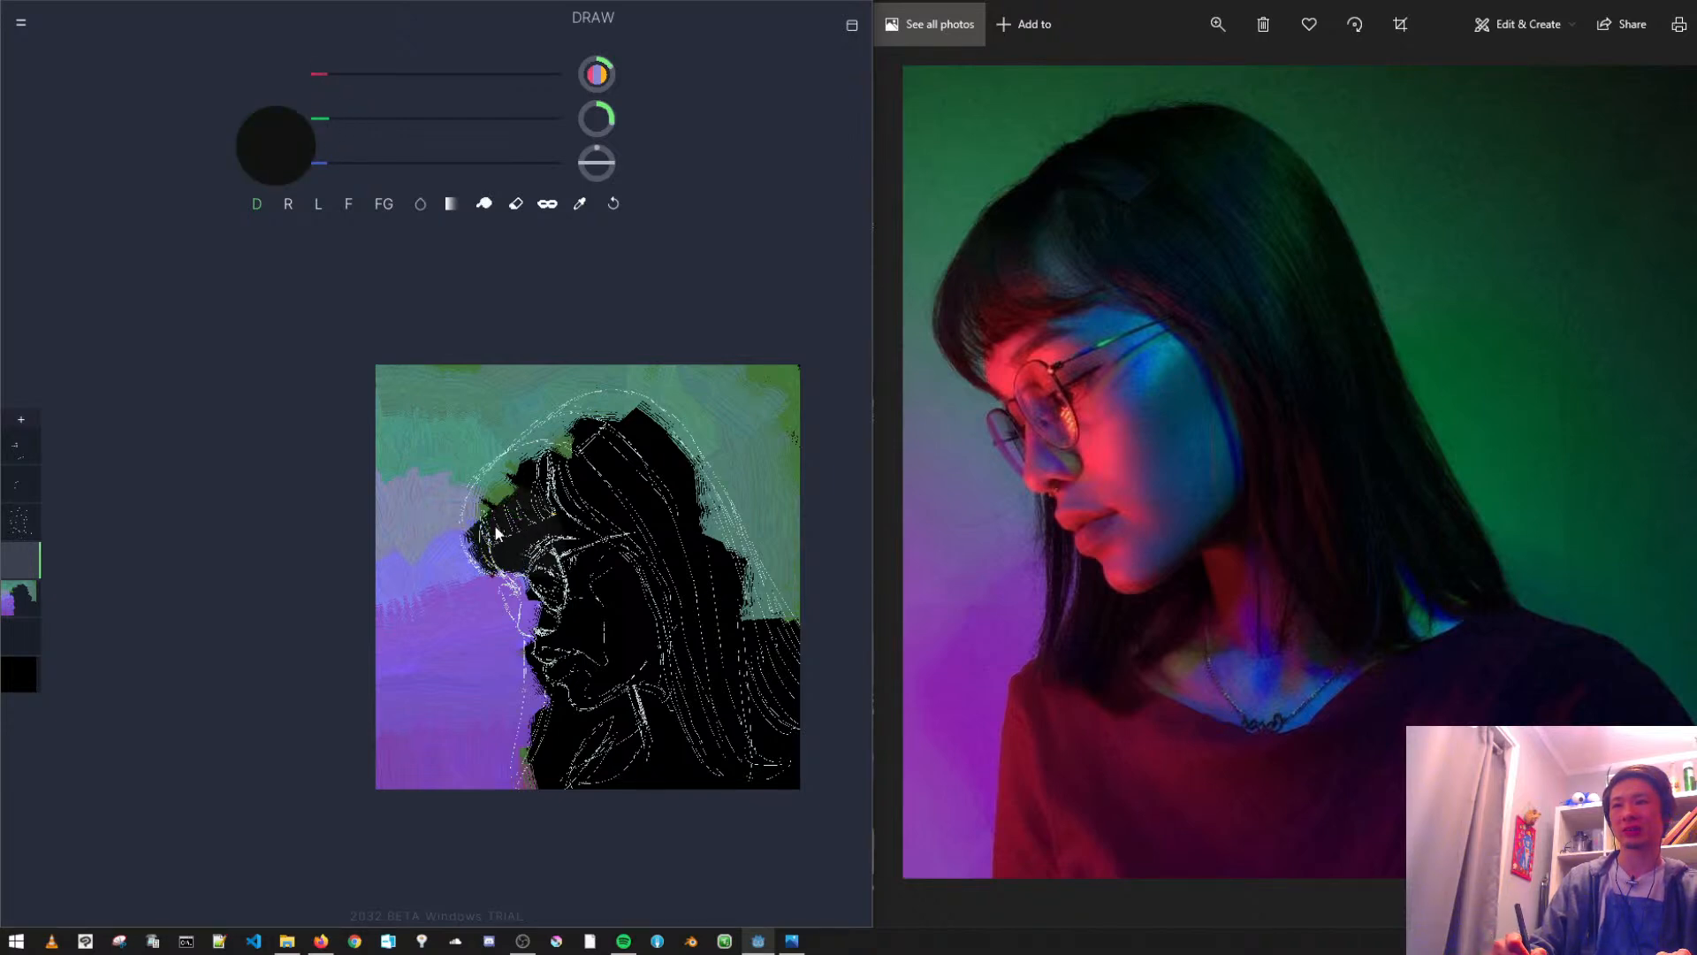
{"action": "mouse_move", "coordinate": [517, 495]}
{"action": "left_mouse_down"}
{"action": "mouse_move", "coordinate": [547, 464]}
{"action": "mouse_move", "coordinate": [501, 500]}
{"action": "mouse_move", "coordinate": [588, 434]}
{"action": "mouse_move", "coordinate": [628, 430]}
{"action": "mouse_move", "coordinate": [650, 496]}
{"action": "mouse_move", "coordinate": [655, 452]}
{"action": "mouse_move", "coordinate": [624, 423]}
{"action": "mouse_move", "coordinate": [714, 548]}
{"action": "mouse_move", "coordinate": [649, 442]}
{"action": "mouse_move", "coordinate": [750, 629]}
{"action": "left_mouse_up"}
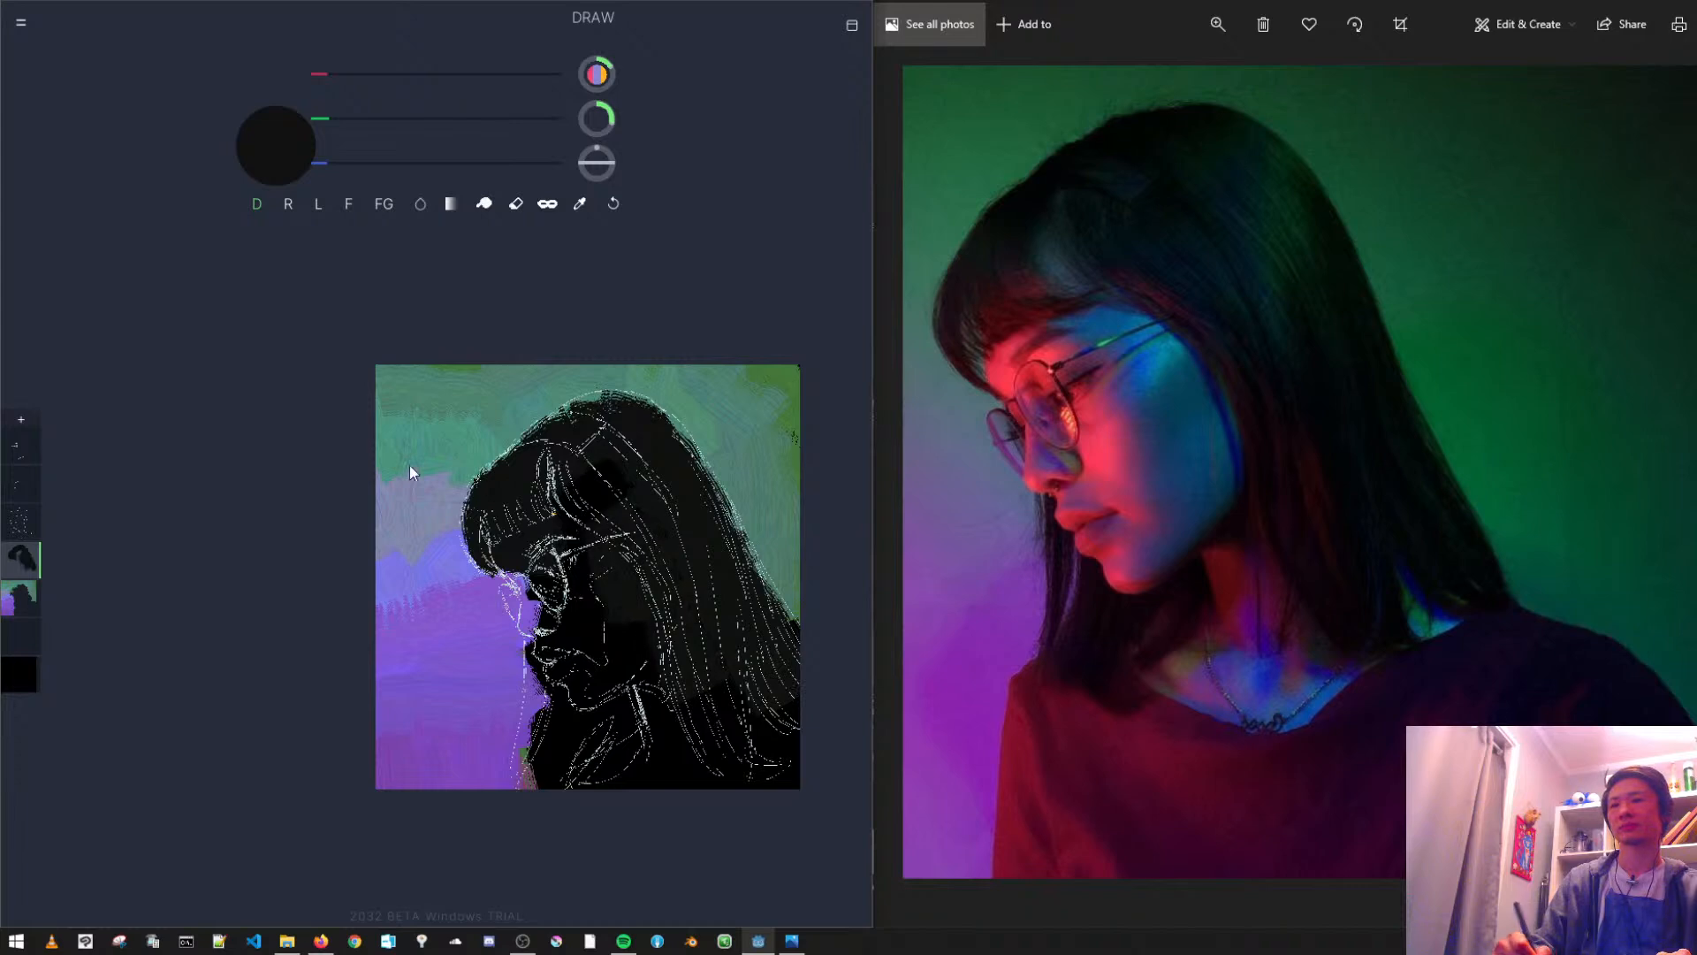
- Lower the opacity of Layer 3, which holds the hair line sketch
{"action": "left_click", "coordinate": [31, 453]}
{"action": "left_click", "coordinate": [30, 451]}
{"action": "mouse_move", "coordinate": [166, 363]}
{"action": "left_mouse_down"}
{"action": "mouse_move", "coordinate": [74, 358]}
{"action": "mouse_move", "coordinate": [178, 360]}
{"action": "left_mouse_up"}
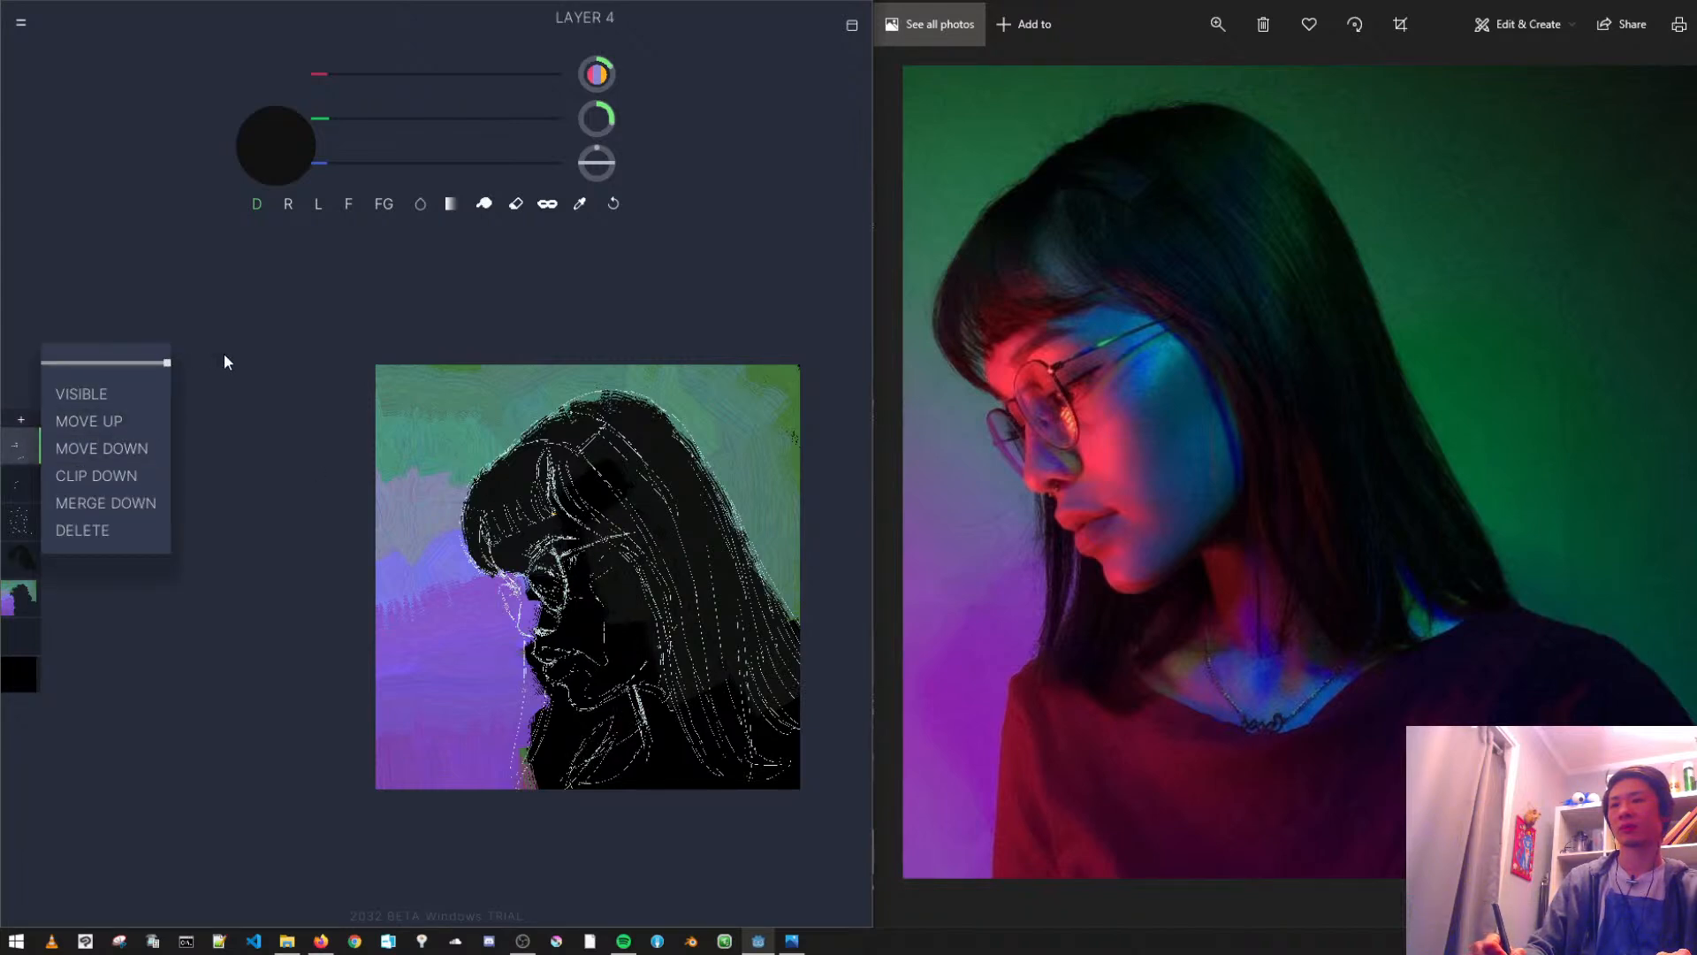
{"action": "left_click", "coordinate": [14, 354]}
{"action": "left_click", "coordinate": [22, 522]}
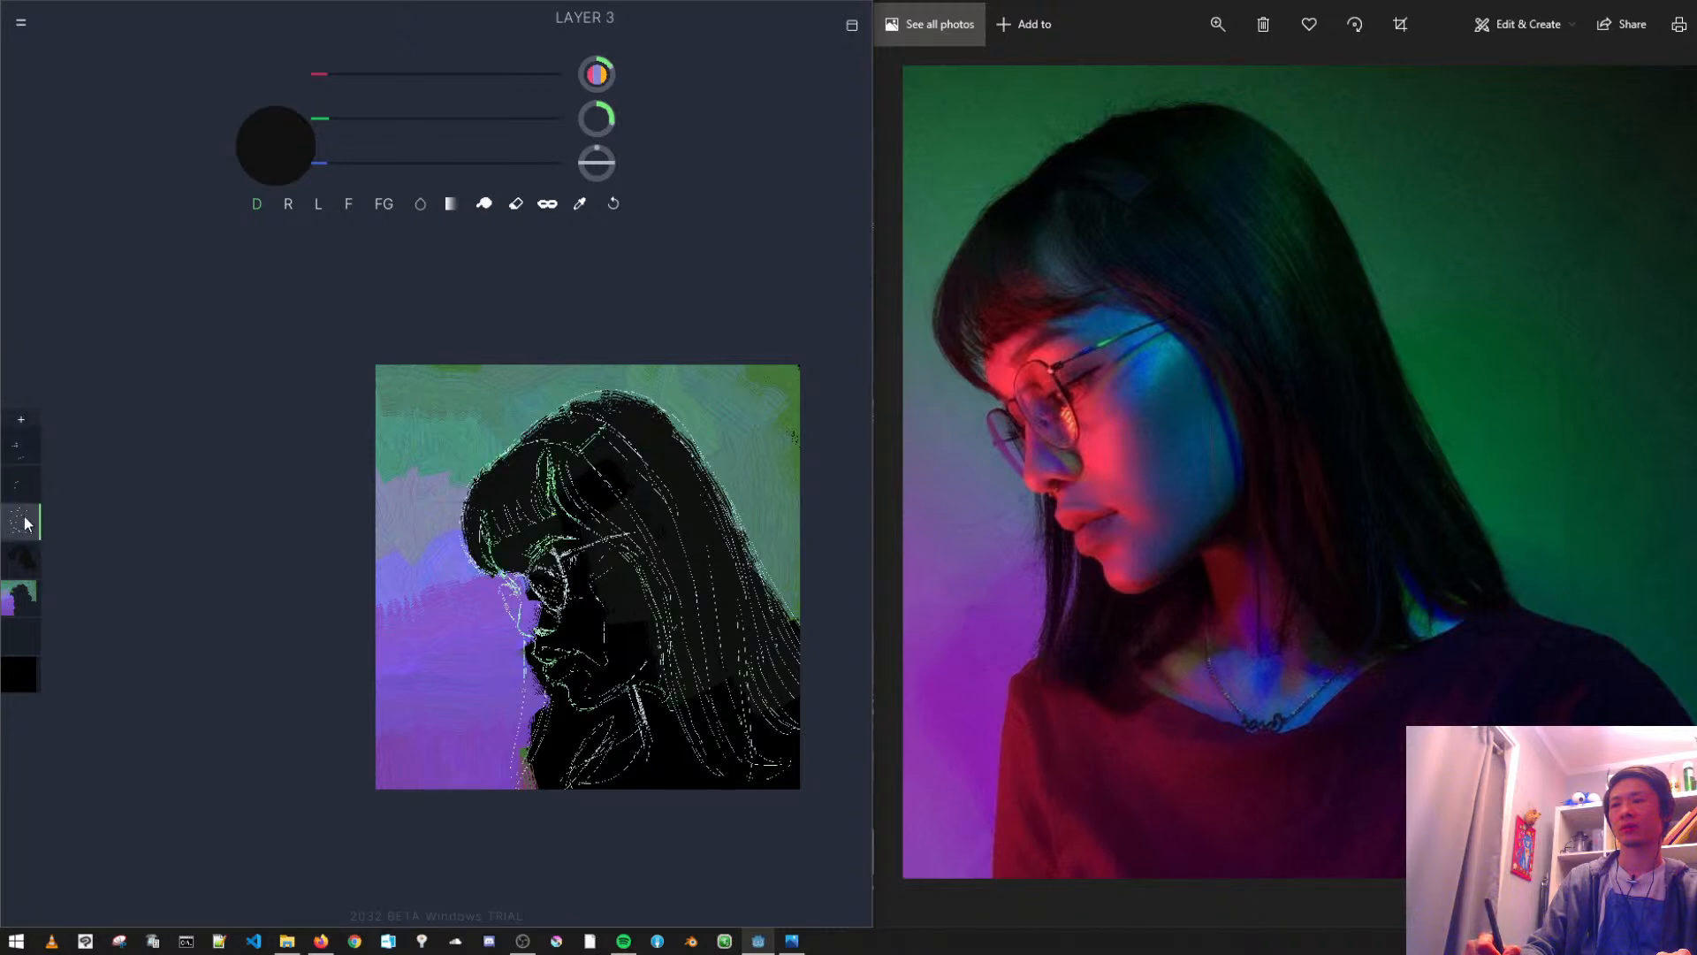
{"action": "left_click", "coordinate": [23, 524]}
{"action": "mouse_move", "coordinate": [125, 437]}
{"action": "left_mouse_down"}
{"action": "mouse_move", "coordinate": [101, 437]}
{"action": "mouse_move", "coordinate": [120, 439]}
{"action": "left_mouse_up"}
{"action": "left_click", "coordinate": [303, 400]}
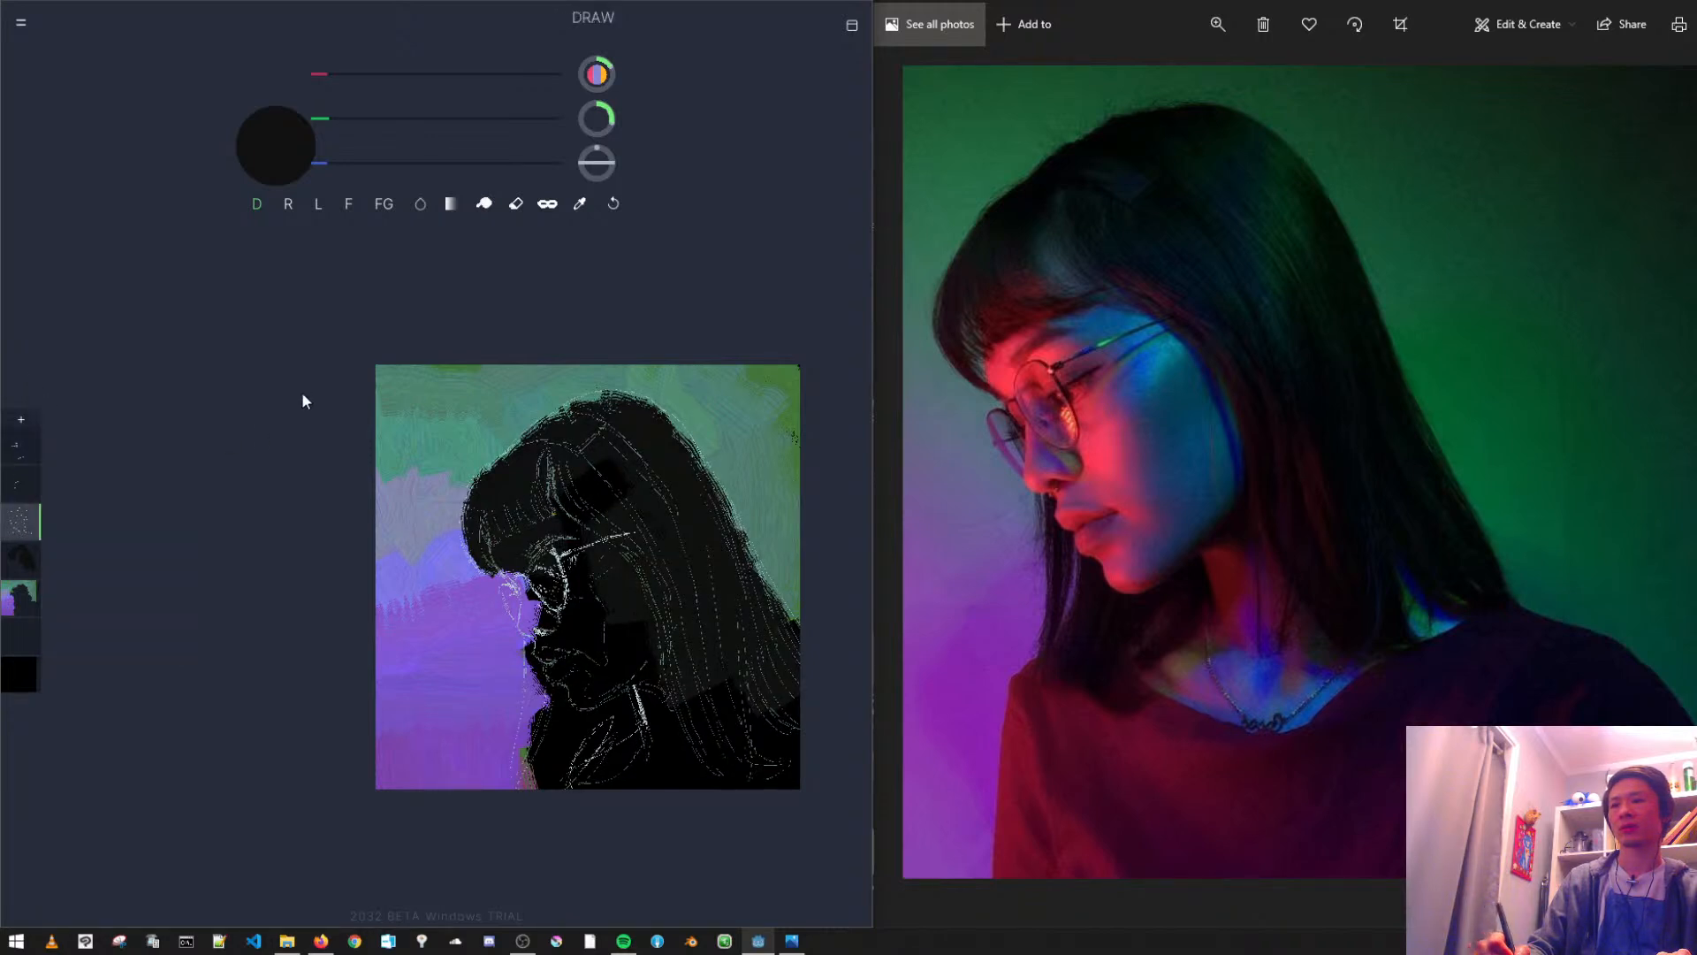
- Reactivate the dark hair layer and erase its paint from the forehead below the fringe and from the face
{"action": "left_click", "coordinate": [26, 556]}
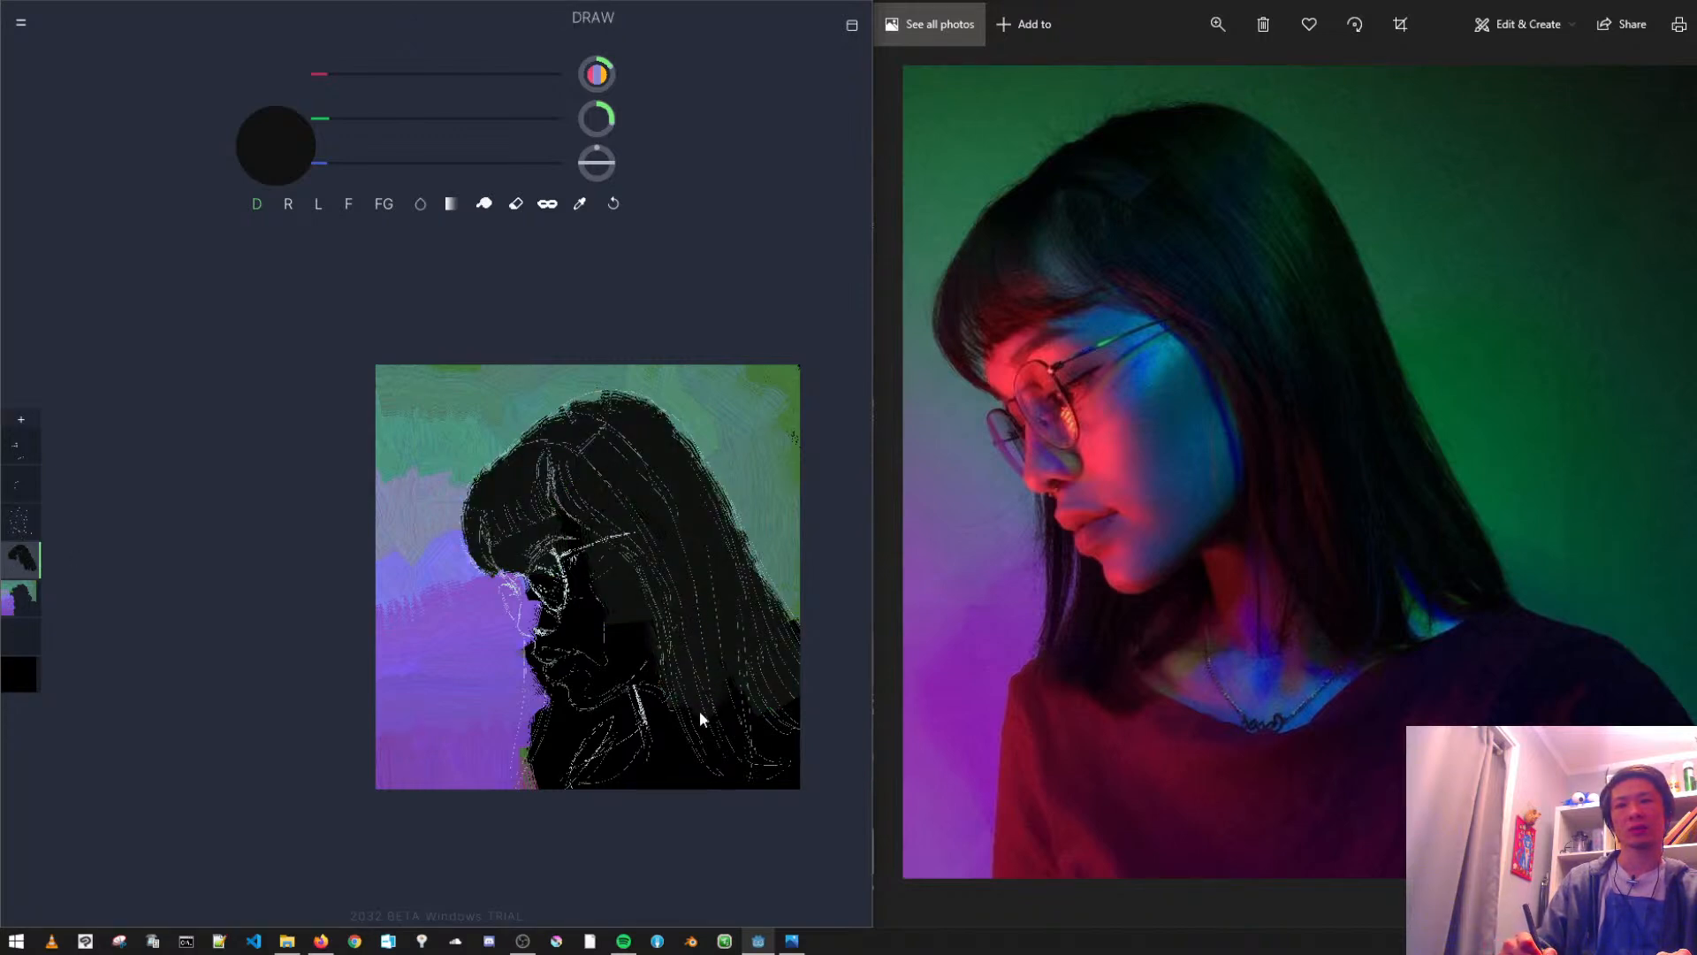
{"action": "scroll", "coordinate": [616, 594], "scroll_direction": "up", "scroll_amount": 4}
{"action": "left_click_drag", "start_coordinate": [602, 588], "coordinate": [583, 474]}
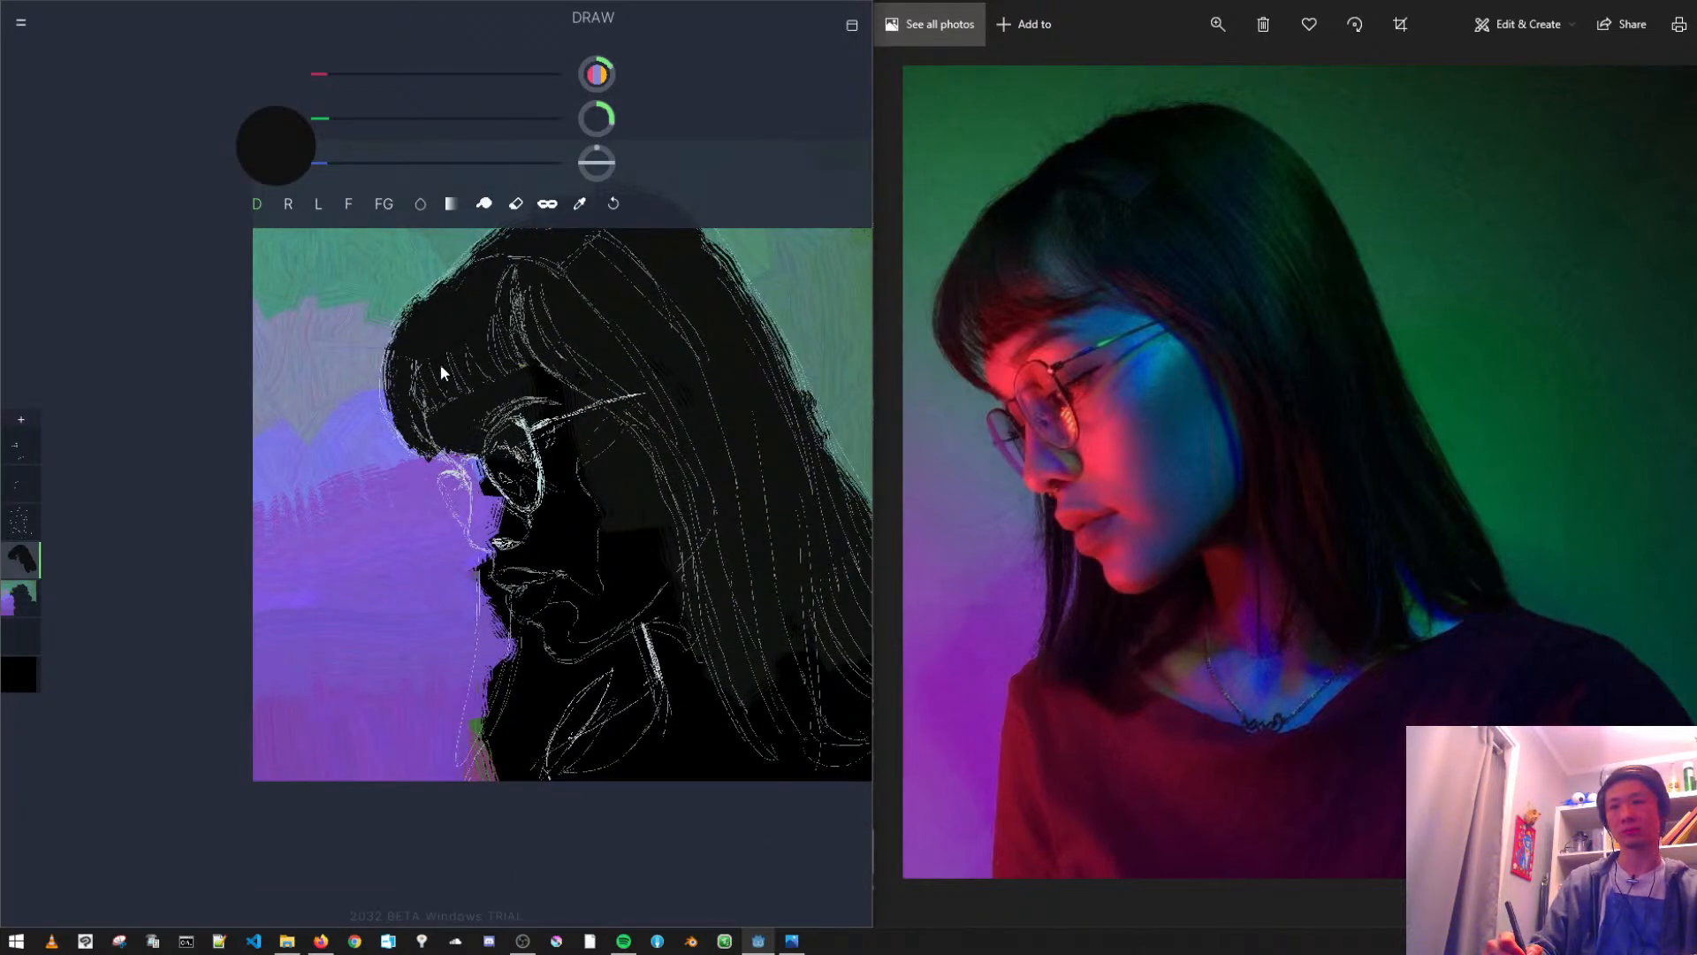
{"action": "left_click", "coordinate": [515, 205]}
{"action": "mouse_move", "coordinate": [455, 414]}
{"action": "left_mouse_down"}
{"action": "mouse_move", "coordinate": [478, 466]}
{"action": "mouse_move", "coordinate": [495, 442]}
{"action": "mouse_move", "coordinate": [482, 399]}
{"action": "left_mouse_up"}
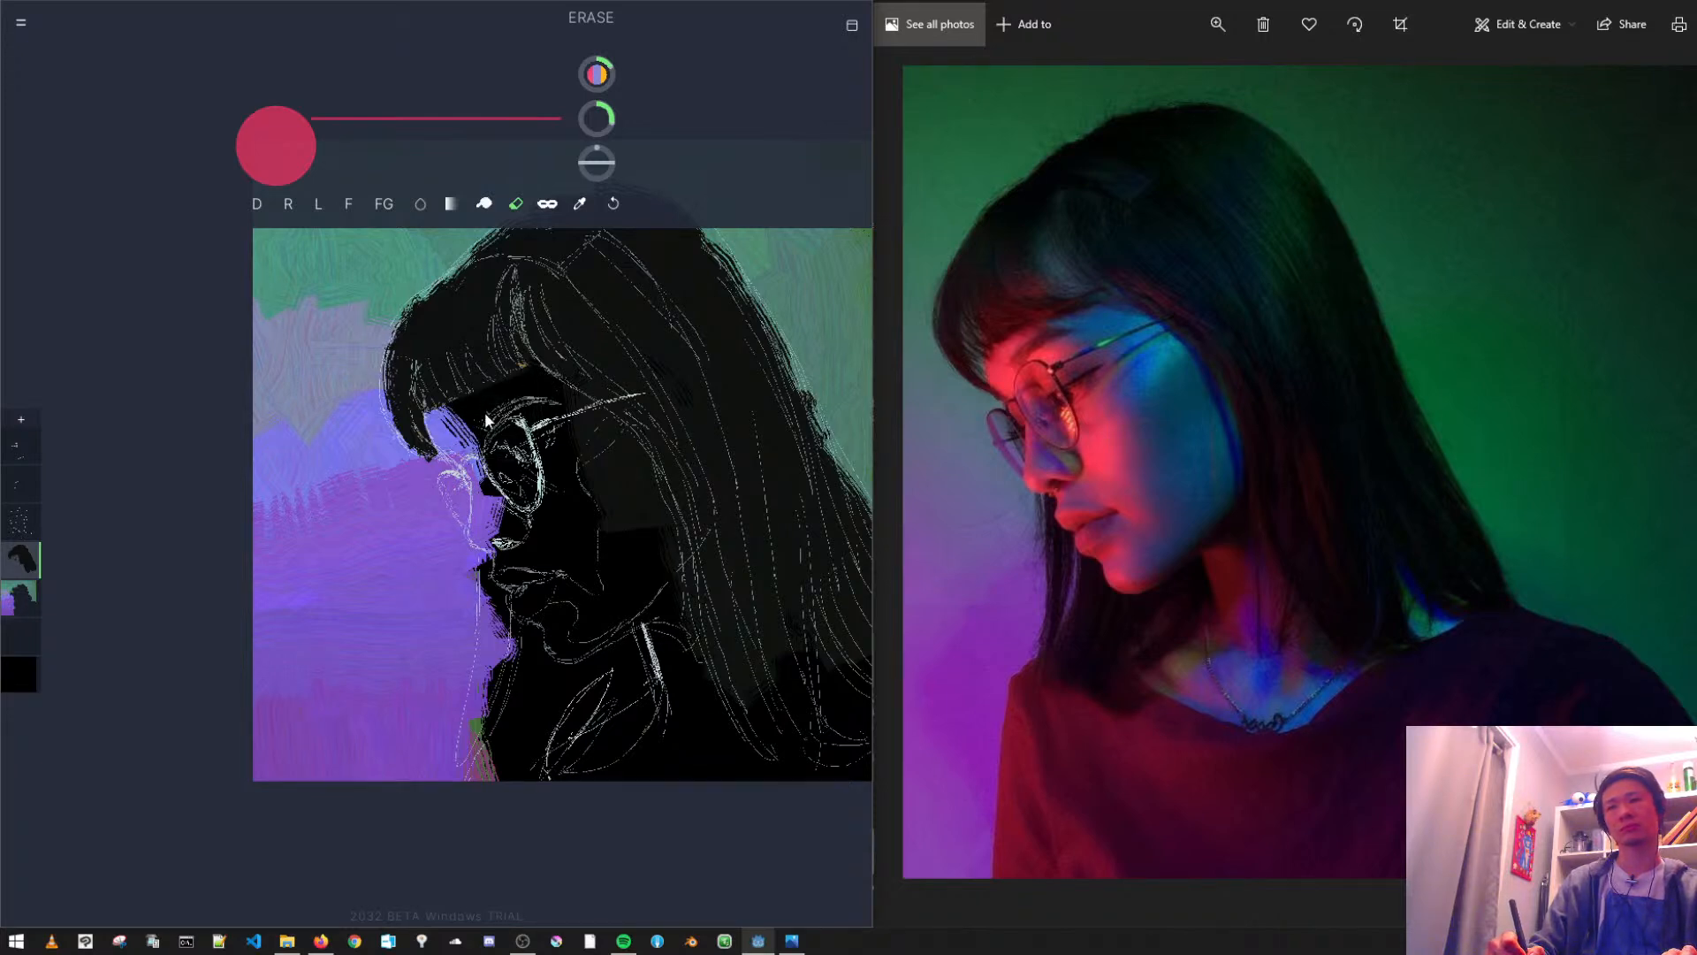
{"action": "key", "text": "ctrl+z"}
{"action": "mouse_move", "coordinate": [444, 455]}
{"action": "left_mouse_down"}
{"action": "mouse_move", "coordinate": [453, 401]}
{"action": "mouse_move", "coordinate": [501, 461]}
{"action": "left_mouse_up"}
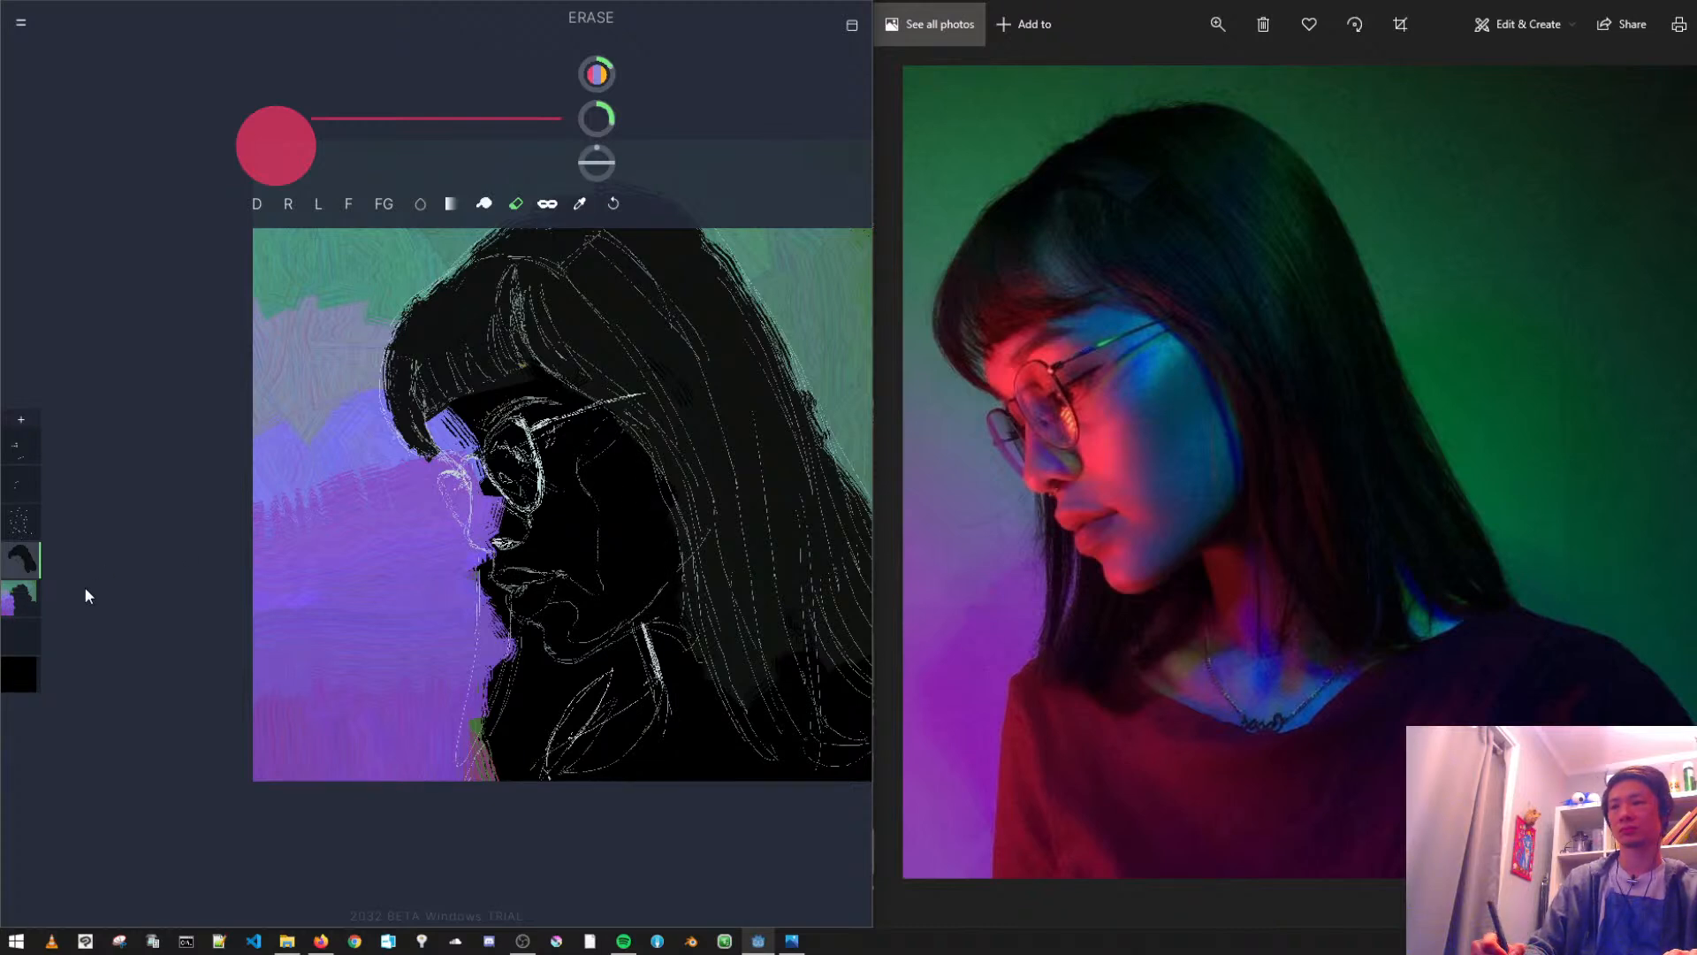
- Add a layer above the hair layer and paint a coral-red patch on the forehead, undoing the stroke over the glasses
{"action": "key", "text": "ctrl+shift+n"}
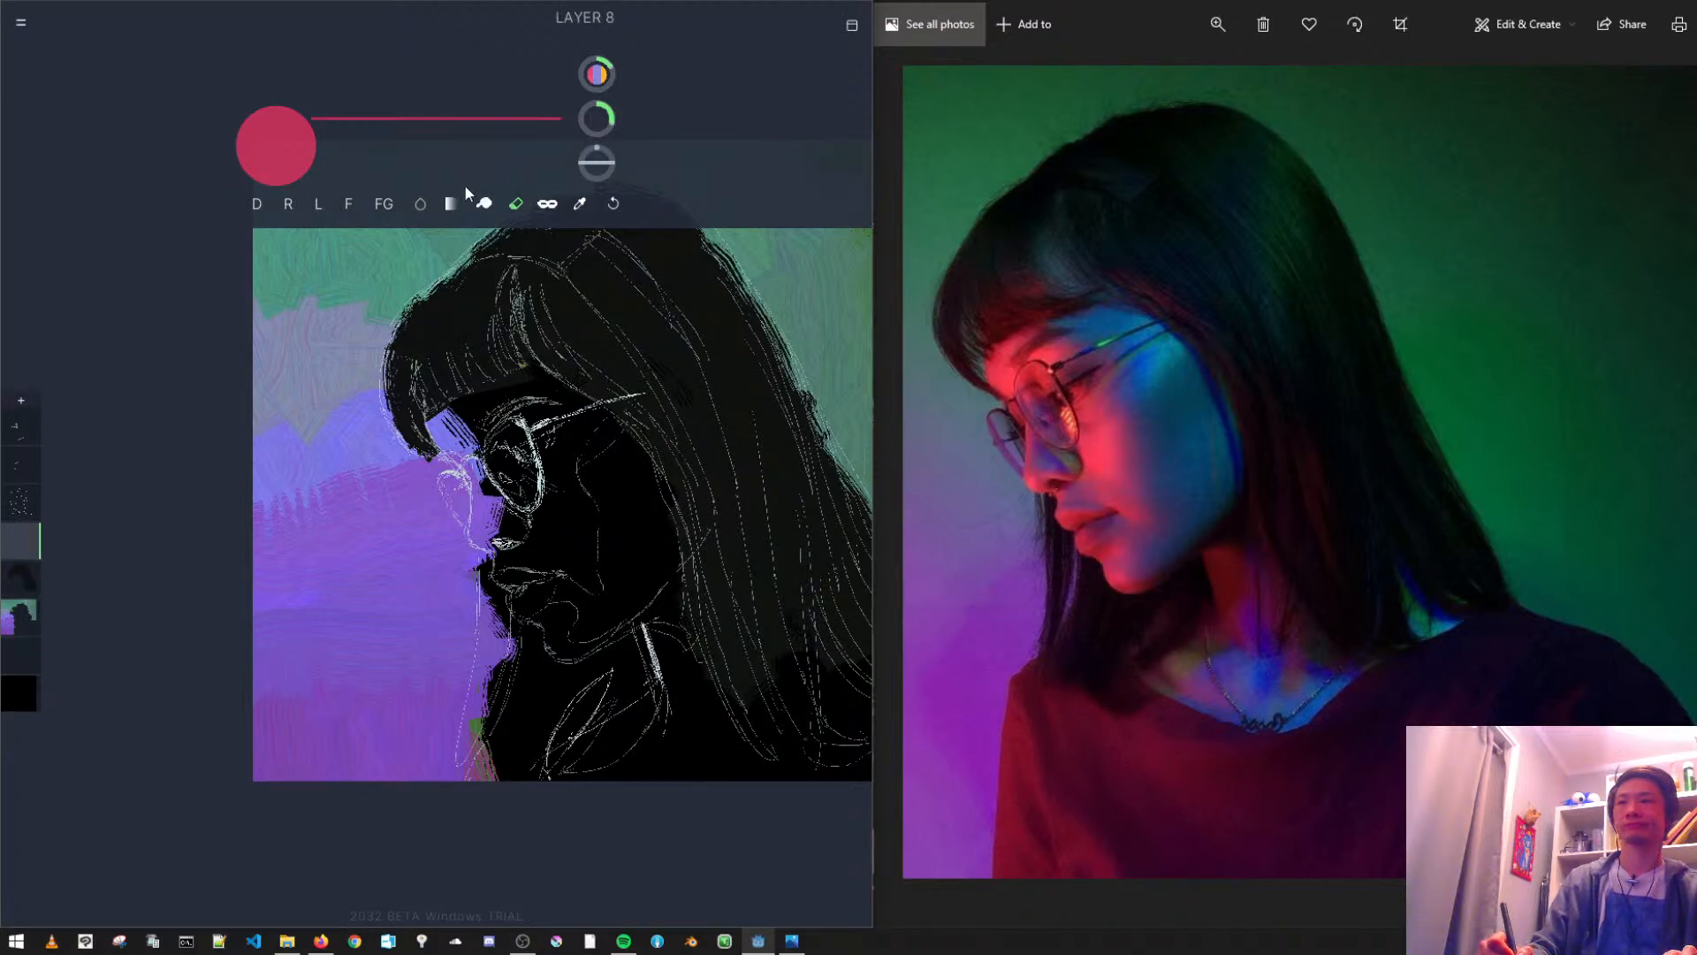
{"action": "left_click", "coordinate": [258, 207]}
{"action": "left_click_drag", "start_coordinate": [328, 118], "coordinate": [386, 117]}
{"action": "left_click_drag", "start_coordinate": [328, 162], "coordinate": [409, 163]}
{"action": "left_click_drag", "start_coordinate": [327, 74], "coordinate": [542, 74]}
{"action": "left_click_drag", "start_coordinate": [449, 409], "coordinate": [485, 442]}
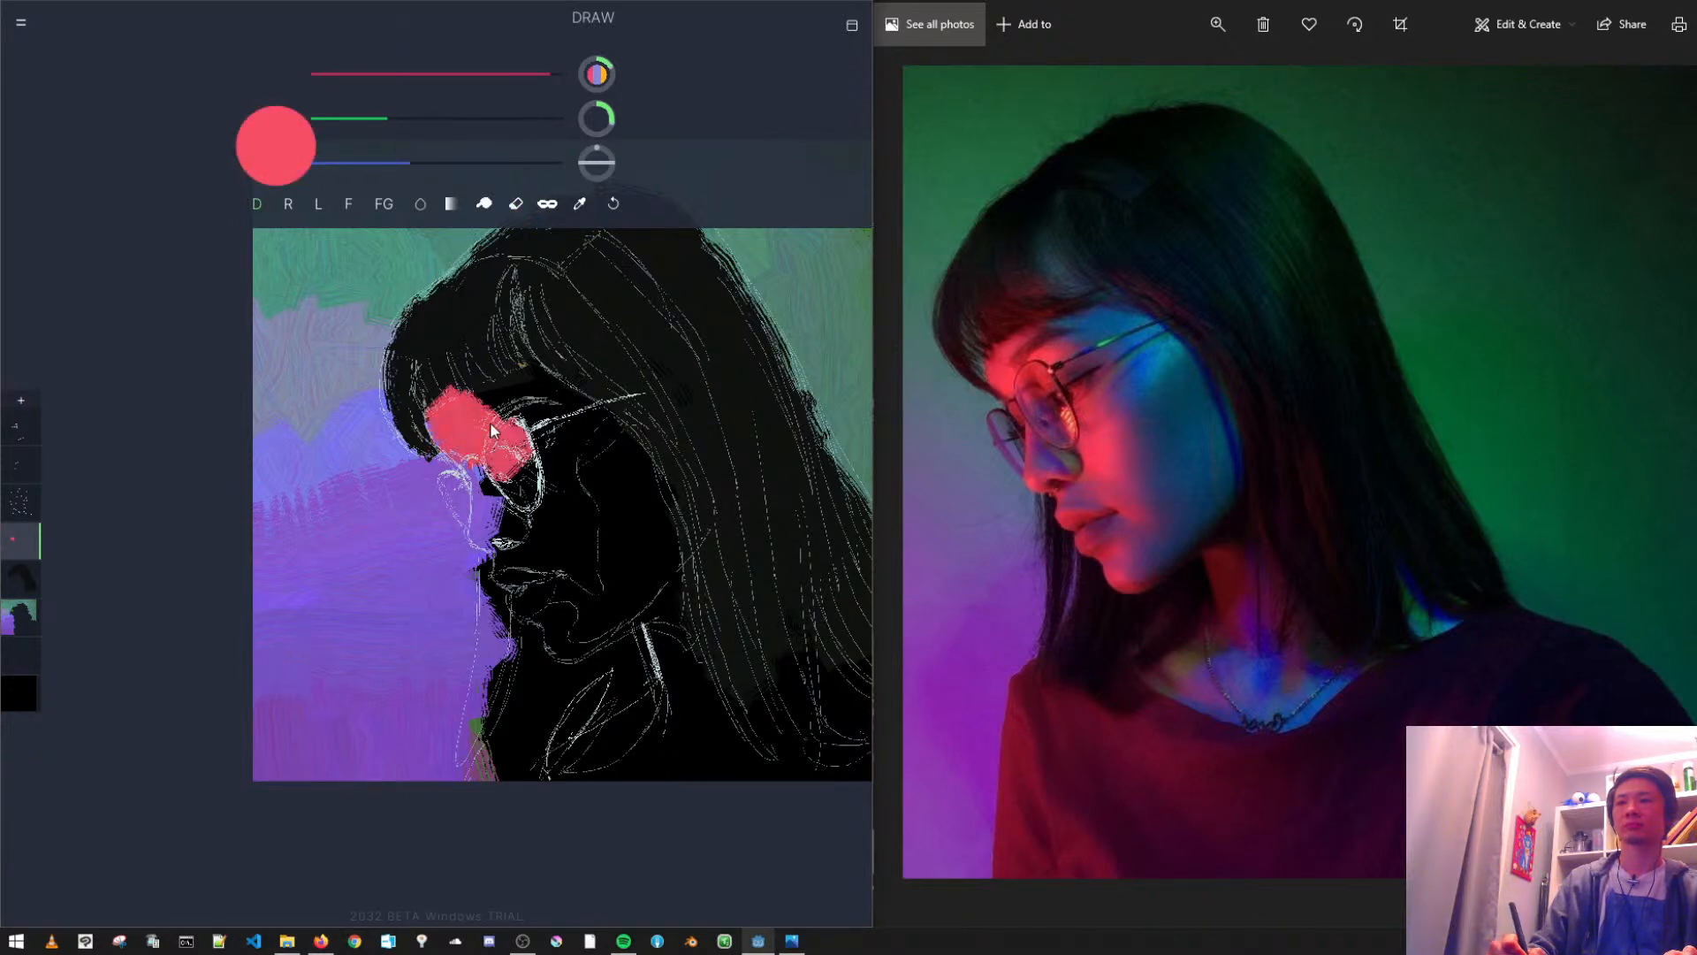
{"action": "key", "text": "ctrl+z"}
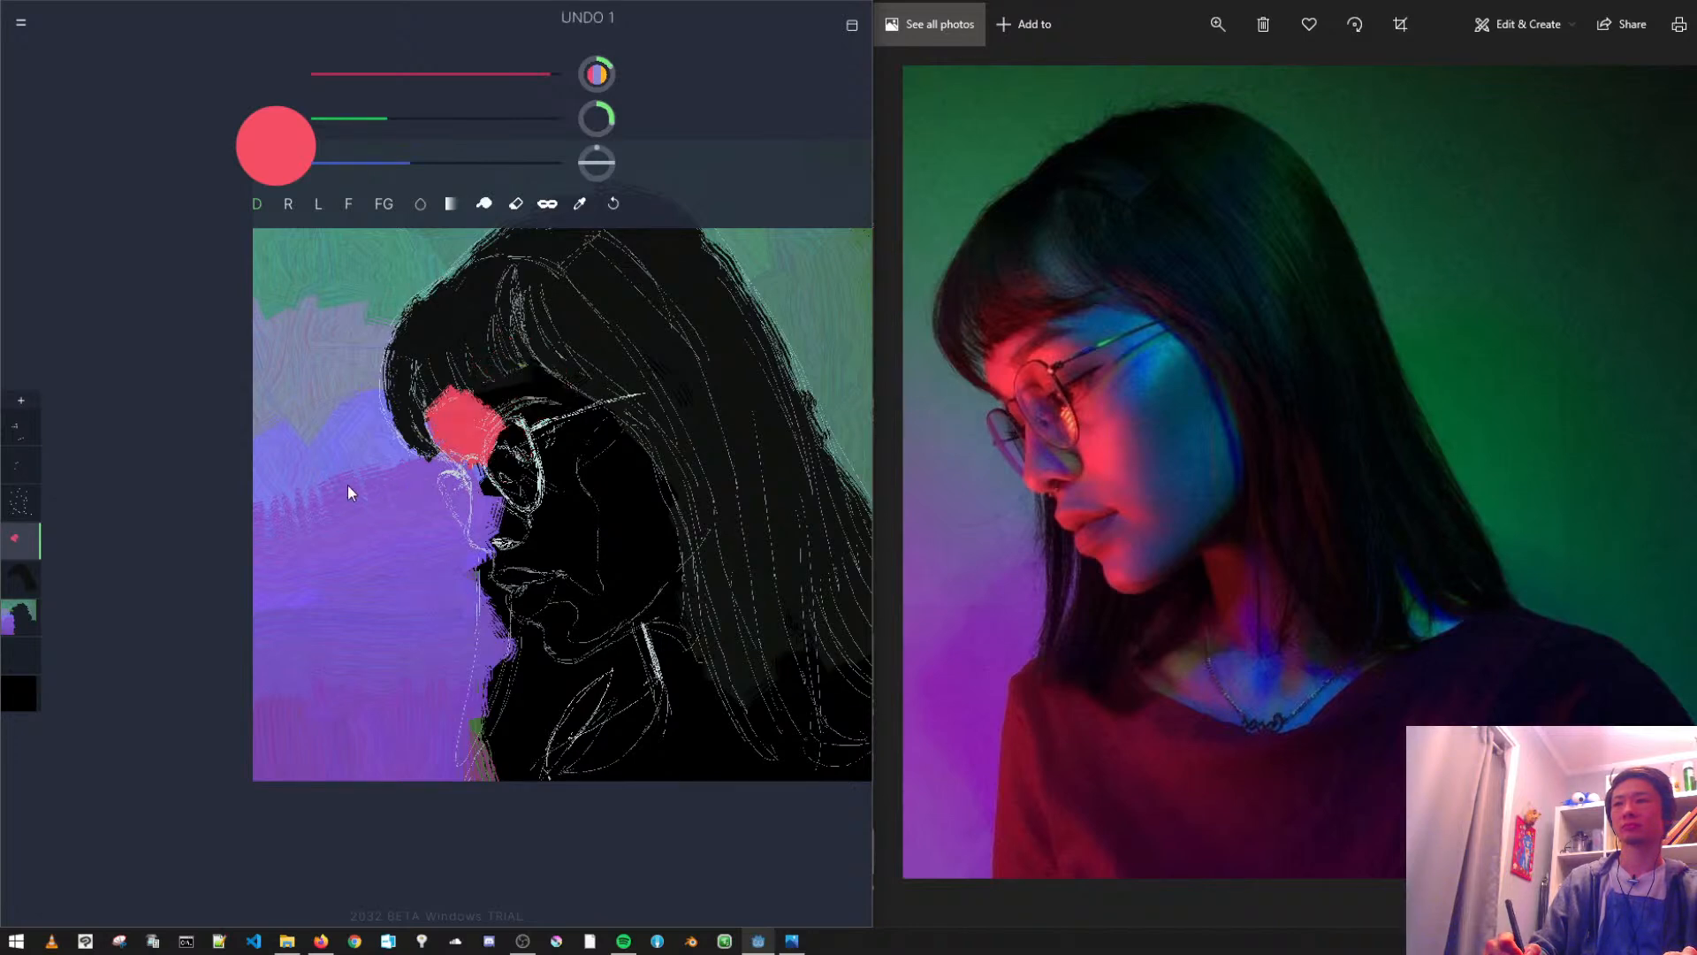
- Move the face layer below the hair layer and fill the forehead, nose, mouth, chin and front cheek with coral red
{"action": "key", "text": "ctrl+["}
{"action": "mouse_move", "coordinate": [465, 409]}
{"action": "left_mouse_down"}
{"action": "mouse_move", "coordinate": [502, 460]}
{"action": "mouse_move", "coordinate": [451, 407]}
{"action": "mouse_move", "coordinate": [489, 460]}
{"action": "mouse_move", "coordinate": [470, 418]}
{"action": "mouse_move", "coordinate": [506, 419]}
{"action": "mouse_move", "coordinate": [515, 396]}
{"action": "mouse_move", "coordinate": [495, 528]}
{"action": "left_mouse_up"}
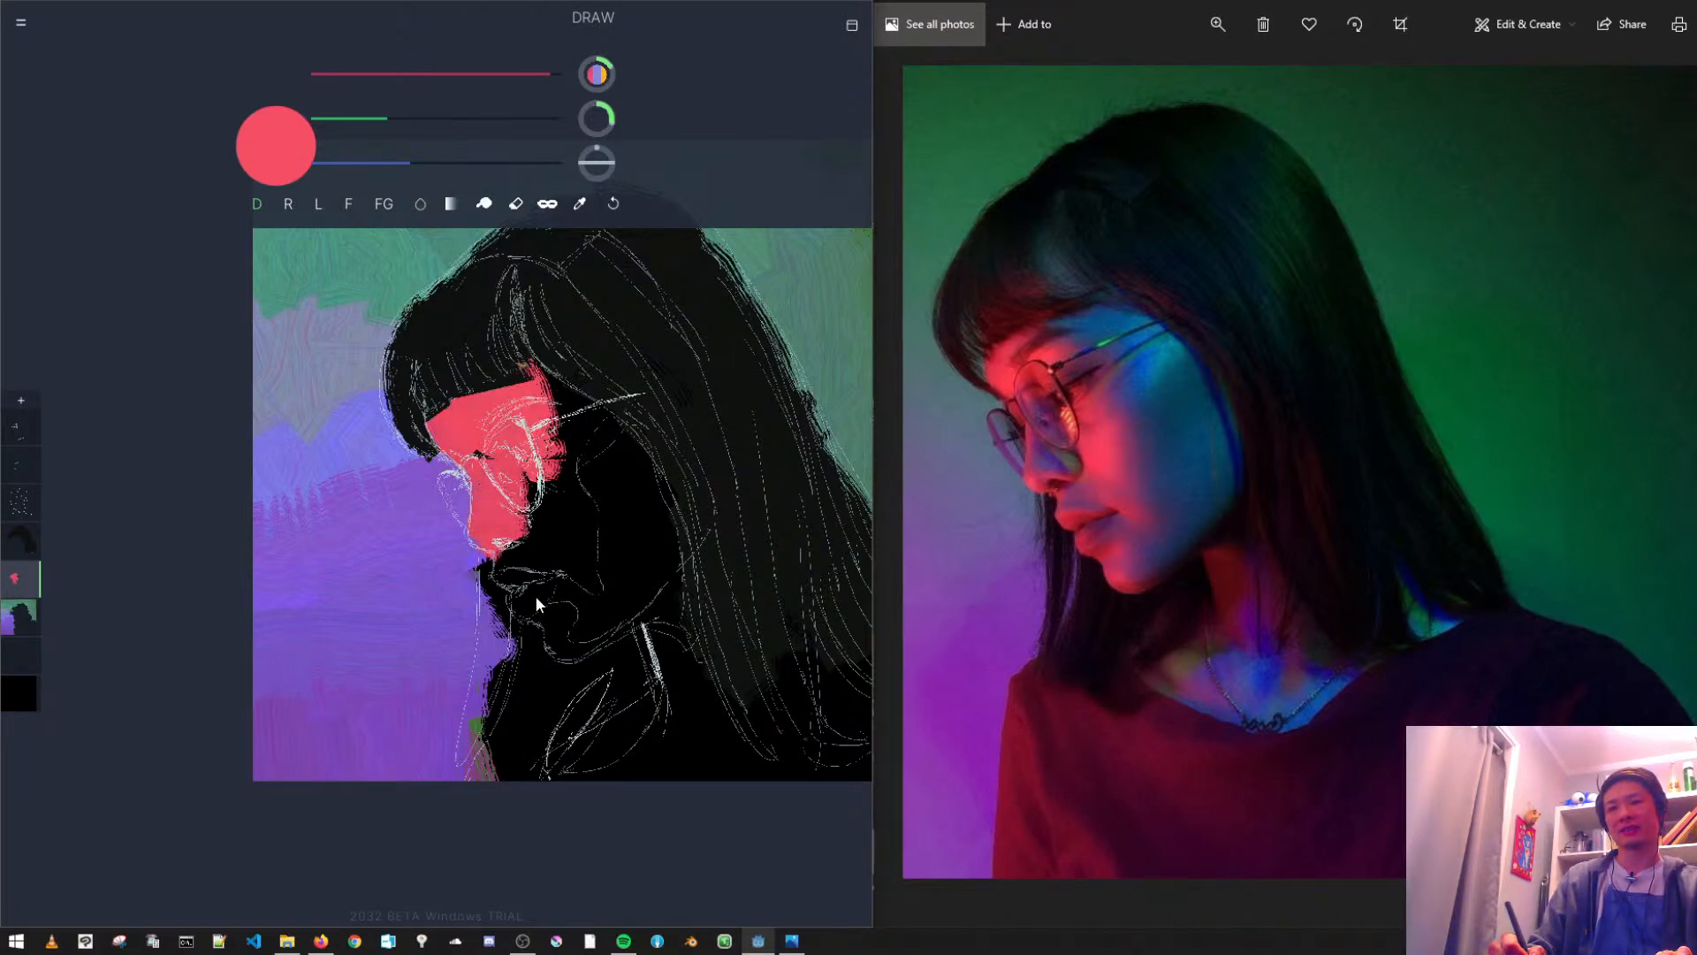
{"action": "mouse_move", "coordinate": [523, 572]}
{"action": "left_mouse_down"}
{"action": "mouse_move", "coordinate": [535, 556]}
{"action": "mouse_move", "coordinate": [526, 575]}
{"action": "mouse_move", "coordinate": [562, 590]}
{"action": "mouse_move", "coordinate": [544, 592]}
{"action": "left_mouse_up"}
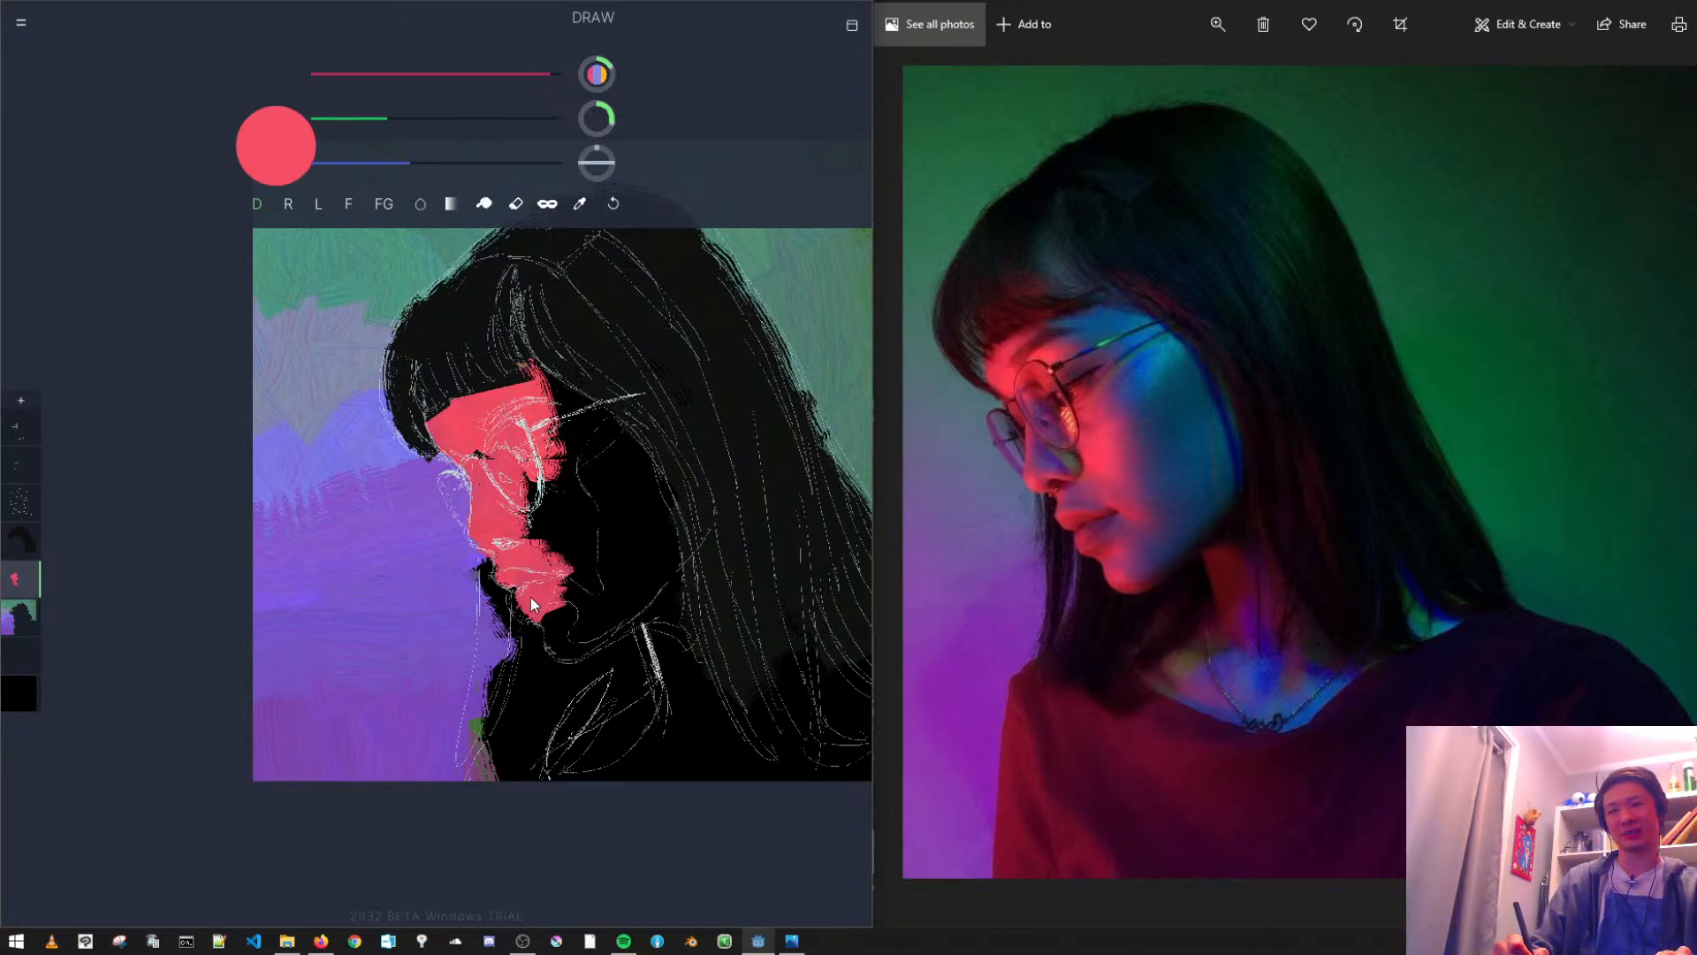
{"action": "mouse_move", "coordinate": [581, 632]}
{"action": "left_mouse_down"}
{"action": "mouse_move", "coordinate": [567, 640]}
{"action": "mouse_move", "coordinate": [581, 626]}
{"action": "mouse_move", "coordinate": [537, 482]}
{"action": "mouse_move", "coordinate": [550, 536]}
{"action": "mouse_move", "coordinate": [557, 473]}
{"action": "mouse_move", "coordinate": [576, 550]}
{"action": "mouse_move", "coordinate": [569, 481]}
{"action": "left_mouse_up"}
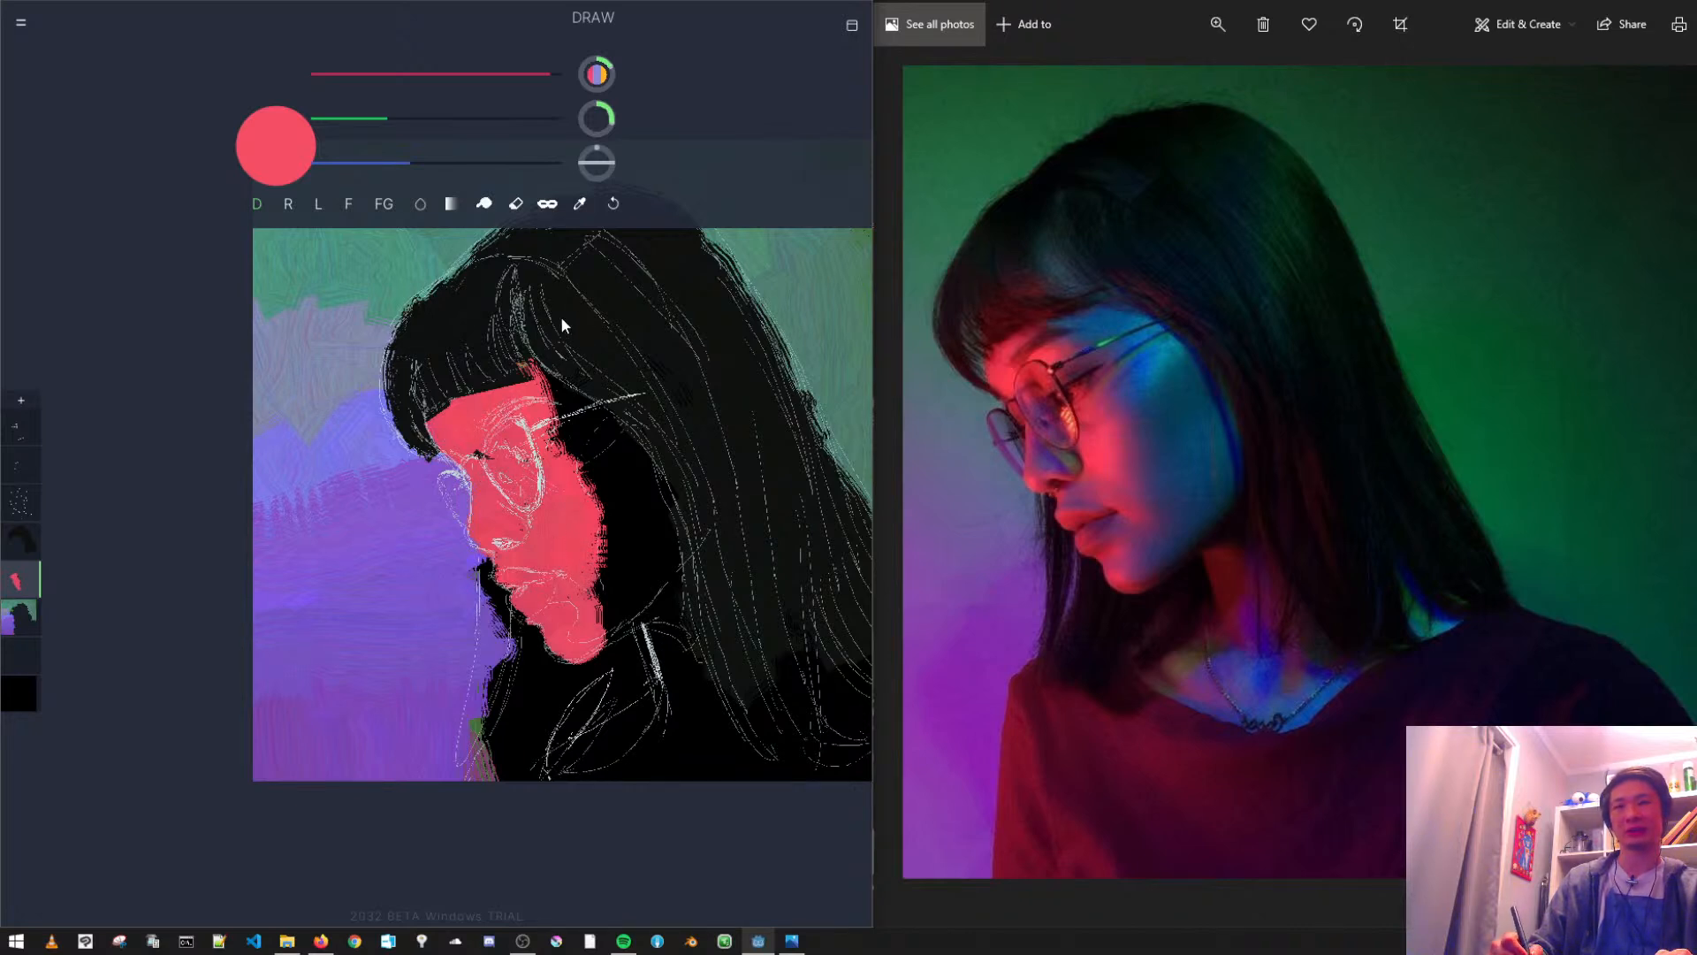
- Mix a pinkish purple and paint it on the temple beside the glasses arm
{"action": "left_click_drag", "start_coordinate": [550, 73], "coordinate": [492, 67]}
{"action": "left_click", "coordinate": [404, 120]}
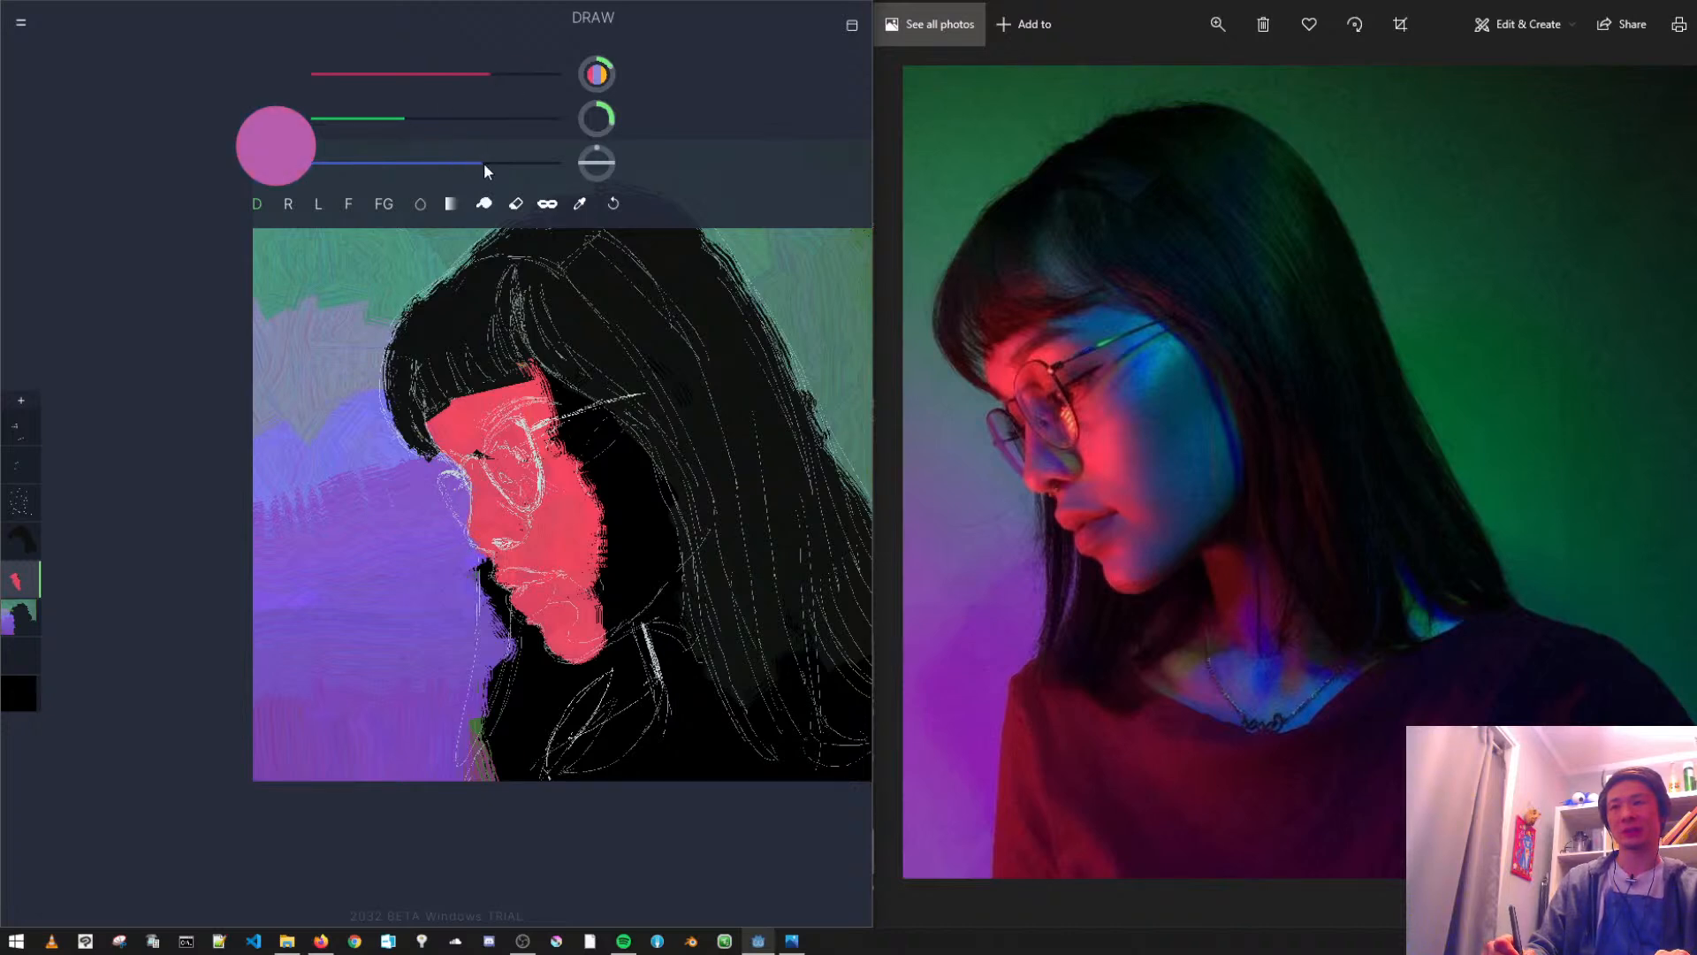
{"action": "left_click_drag", "start_coordinate": [539, 389], "coordinate": [581, 402]}
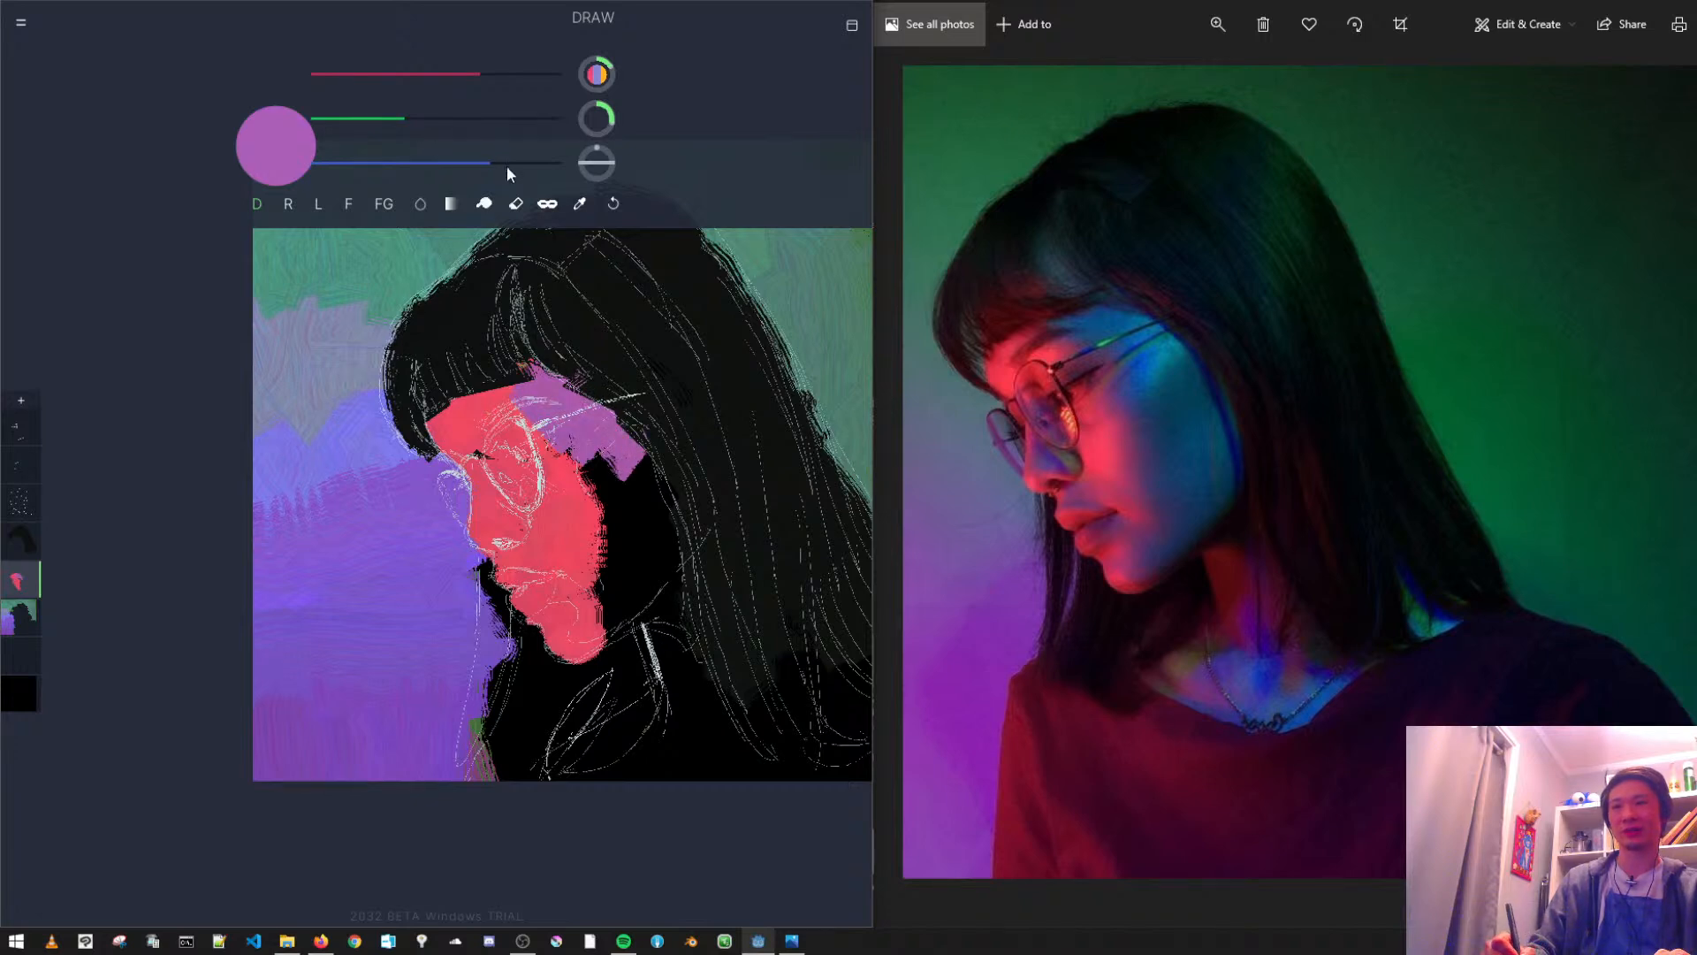
- Shift the colour to blue-violet and repaint the temple patch, adding a lighter blue over its middle
{"action": "left_click", "coordinate": [438, 75]}
{"action": "left_click", "coordinate": [430, 118]}
{"action": "left_click_drag", "start_coordinate": [579, 387], "coordinate": [567, 416]}
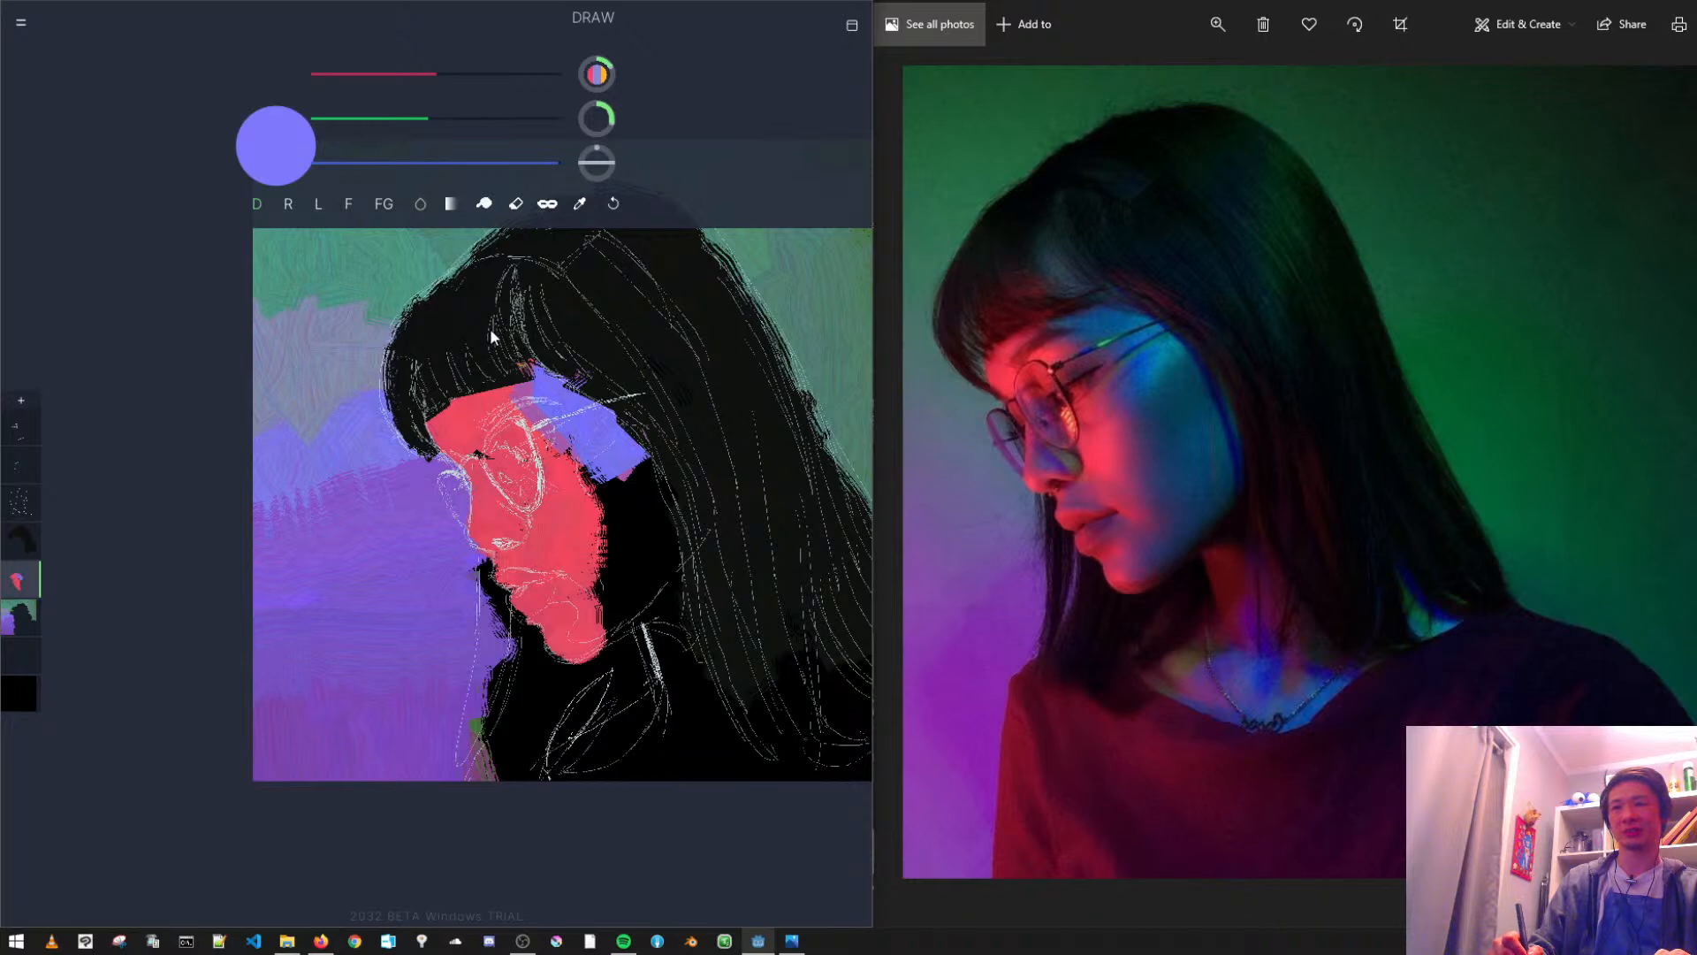
{"action": "left_click_drag", "start_coordinate": [437, 119], "coordinate": [474, 119]}
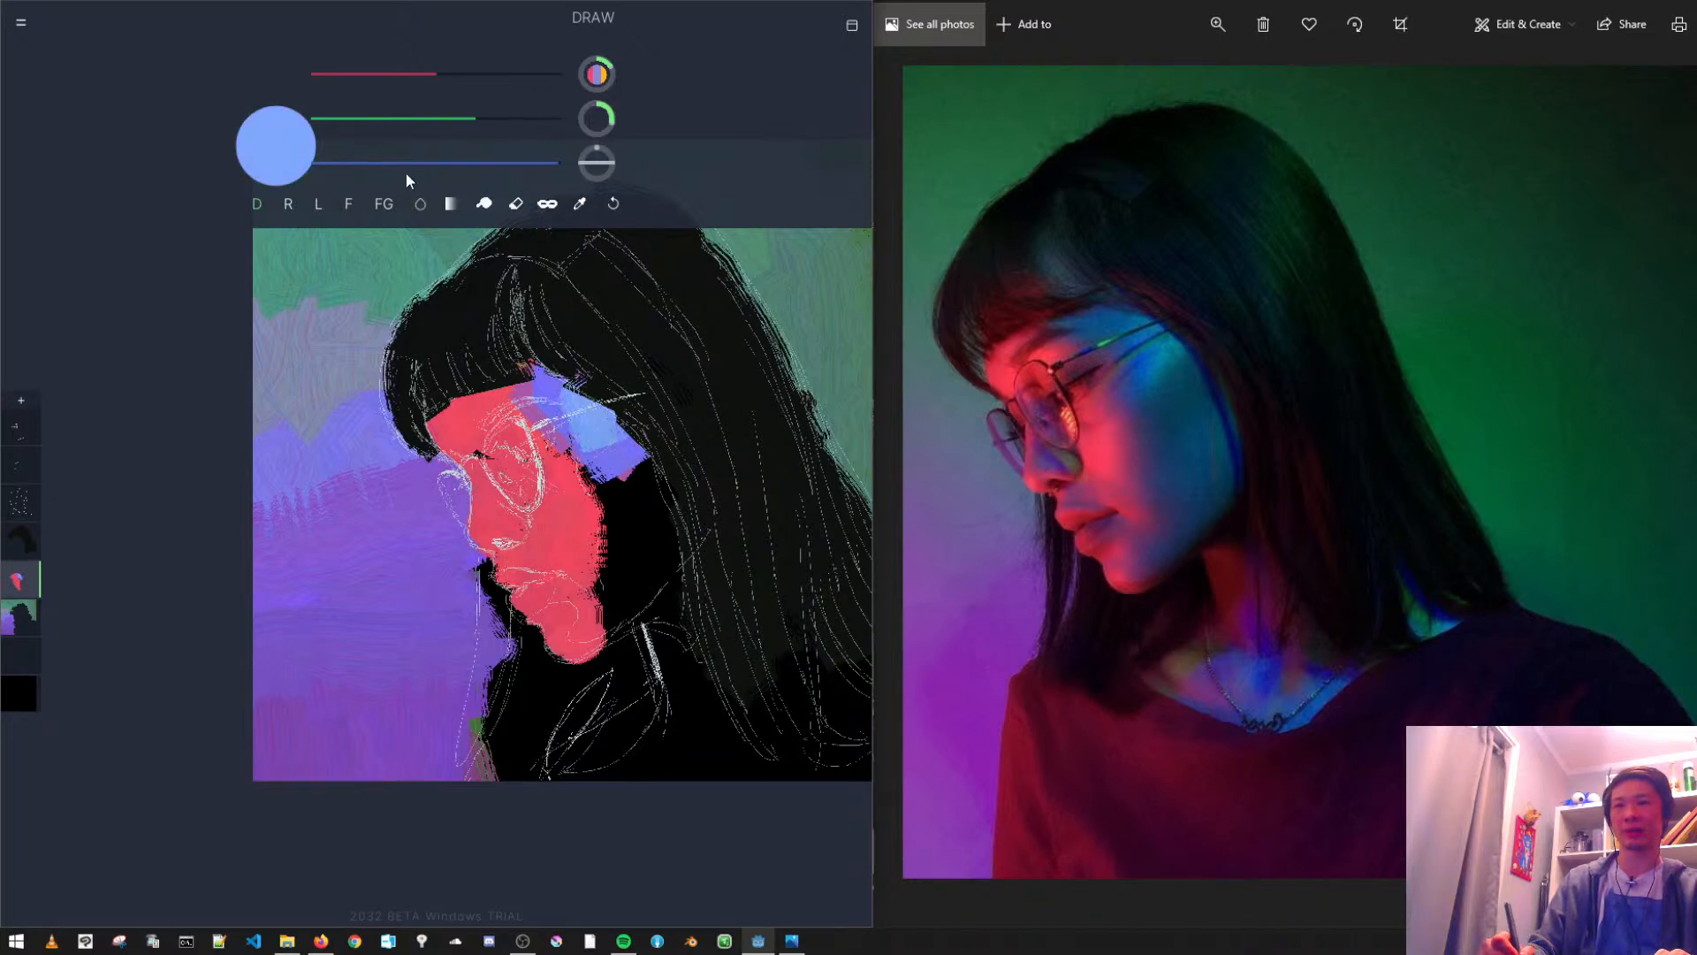
- Try a pale teal-blue stroke over the temple patch and undo it
{"action": "left_click_drag", "start_coordinate": [493, 152], "coordinate": [506, 152]}
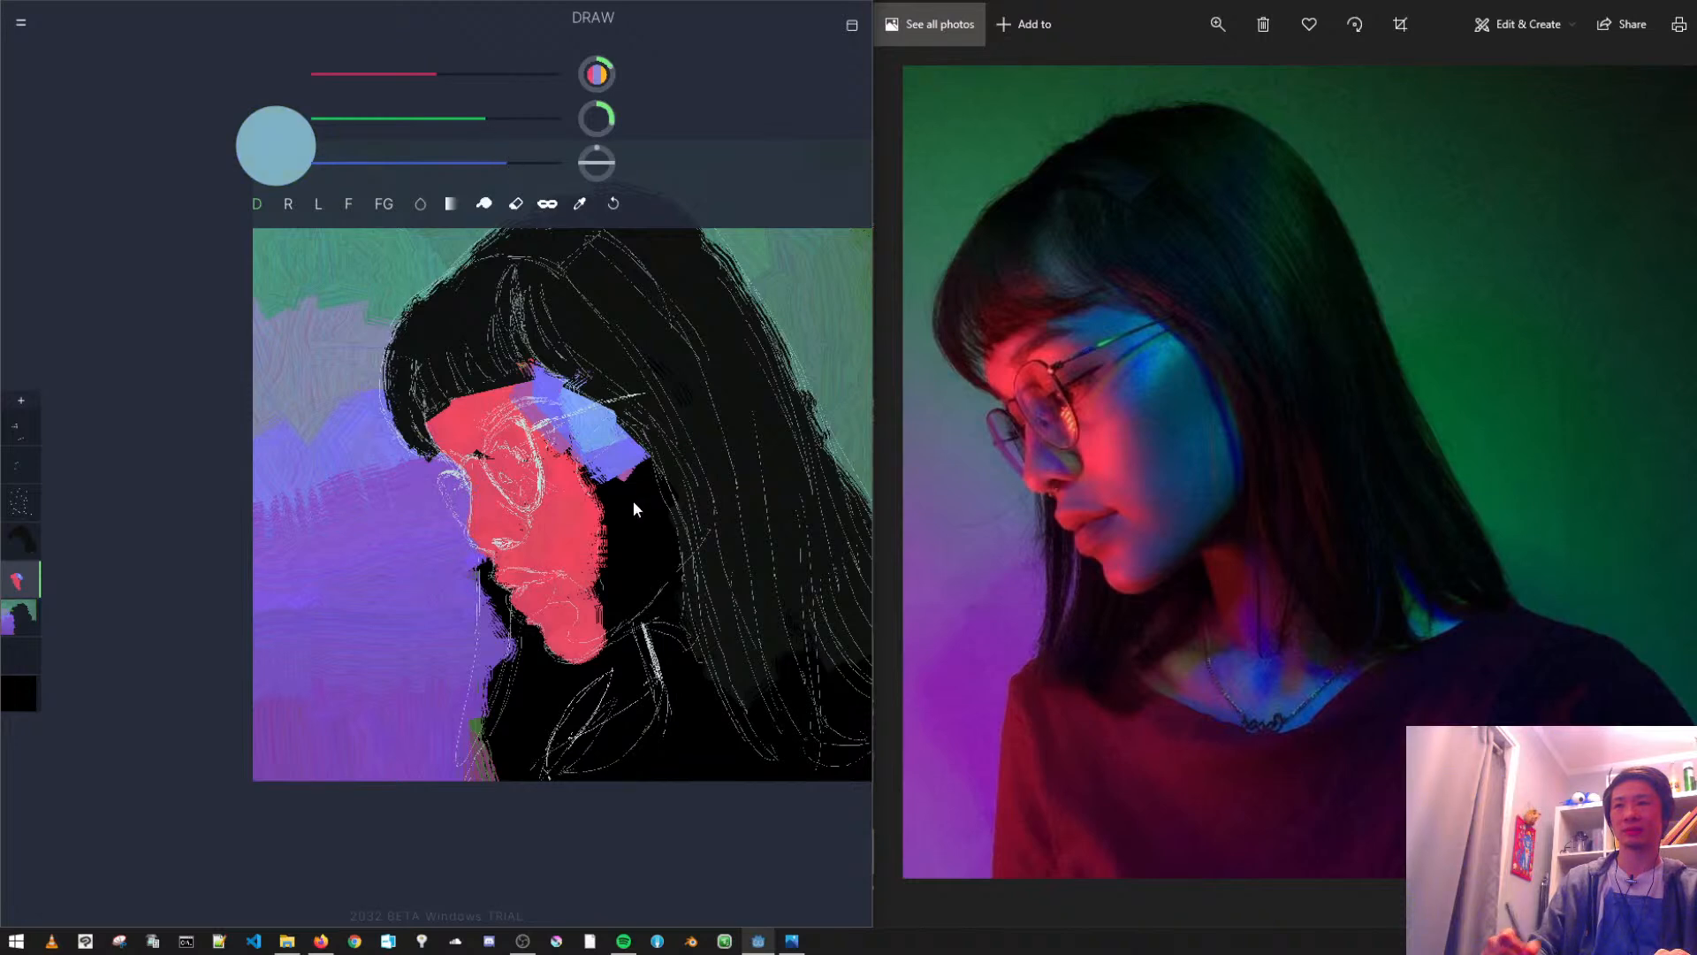
{"action": "mouse_move", "coordinate": [612, 438]}
{"action": "left_mouse_down"}
{"action": "mouse_move", "coordinate": [641, 504]}
{"action": "mouse_move", "coordinate": [636, 460]}
{"action": "mouse_move", "coordinate": [590, 410]}
{"action": "left_mouse_up"}
{"action": "key", "text": "ctrl+z"}
{"action": "key", "text": "ctrl+z"}
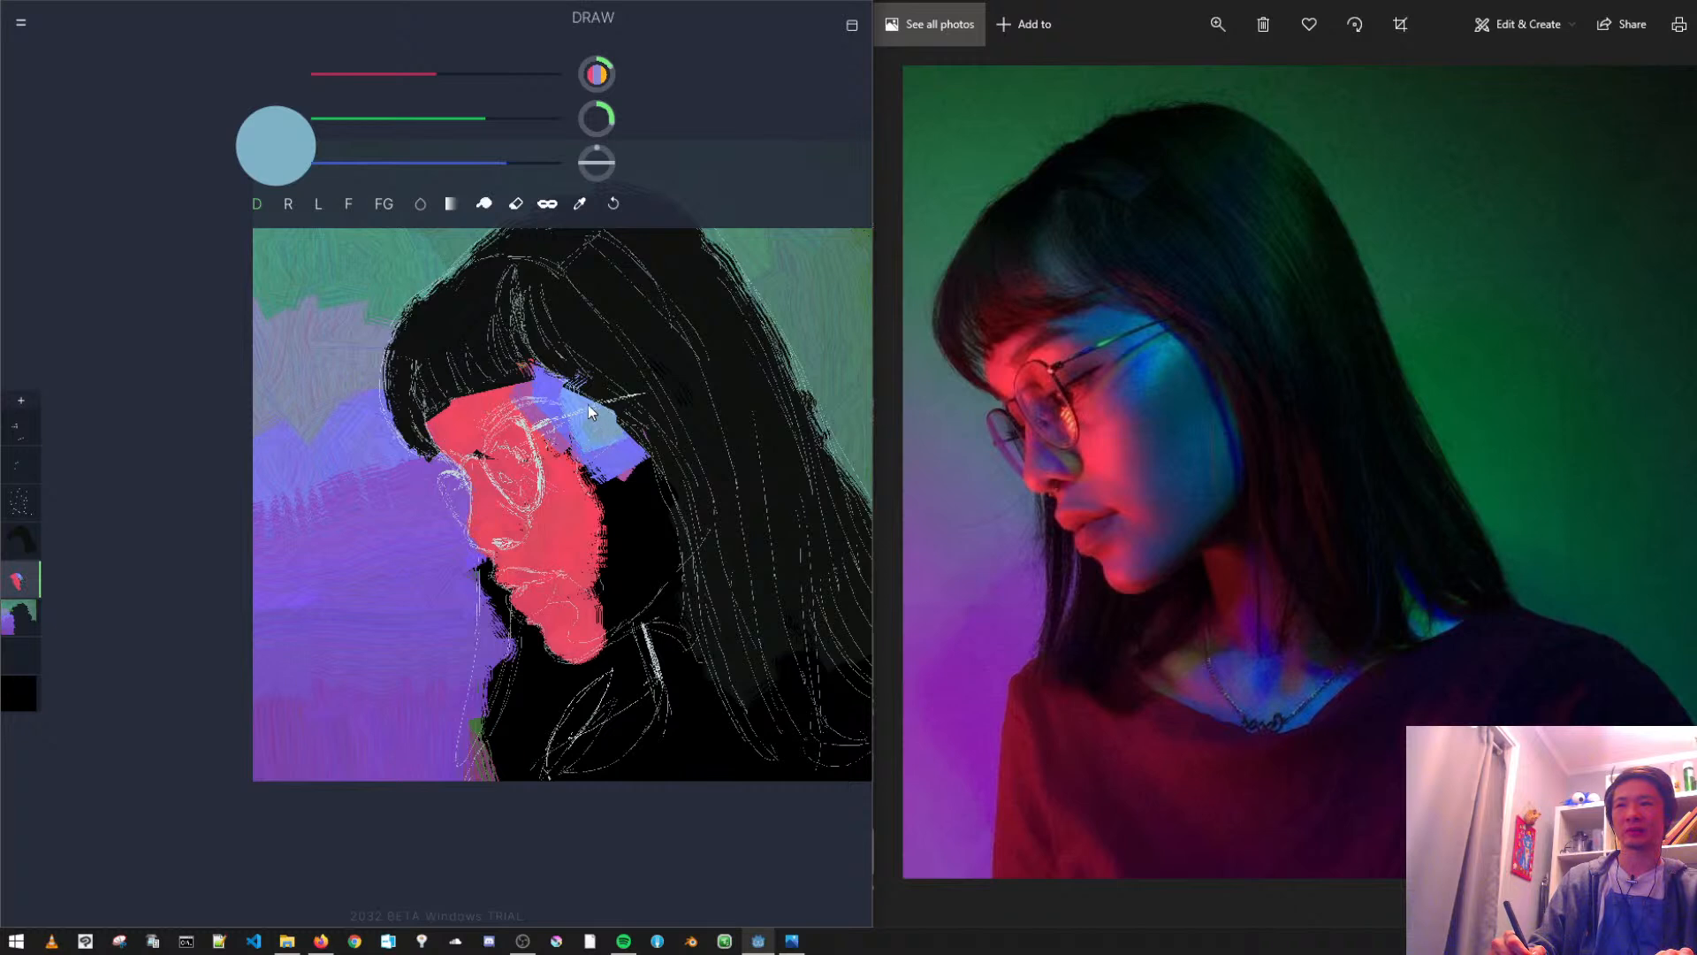
- Fill the back cheek down to the jaw with muted green, and repaint most of it in teal
{"action": "left_click_drag", "start_coordinate": [372, 152], "coordinate": [468, 156]}
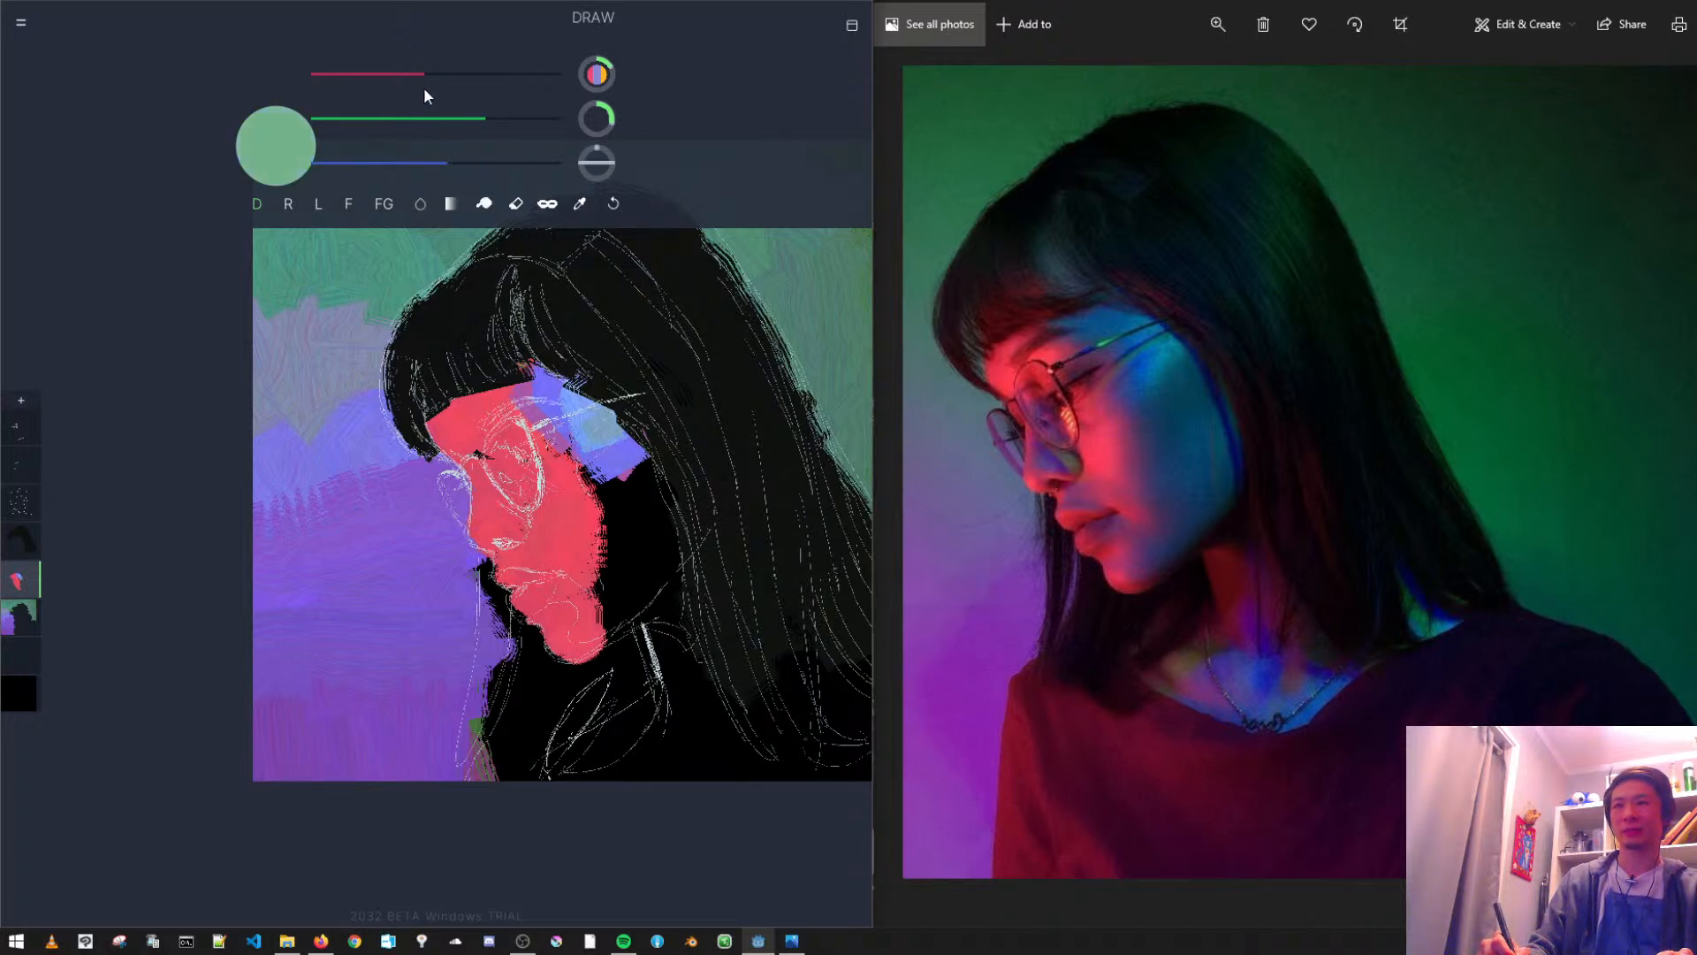
{"action": "left_click", "coordinate": [462, 118]}
{"action": "left_click_drag", "start_coordinate": [619, 455], "coordinate": [638, 524]}
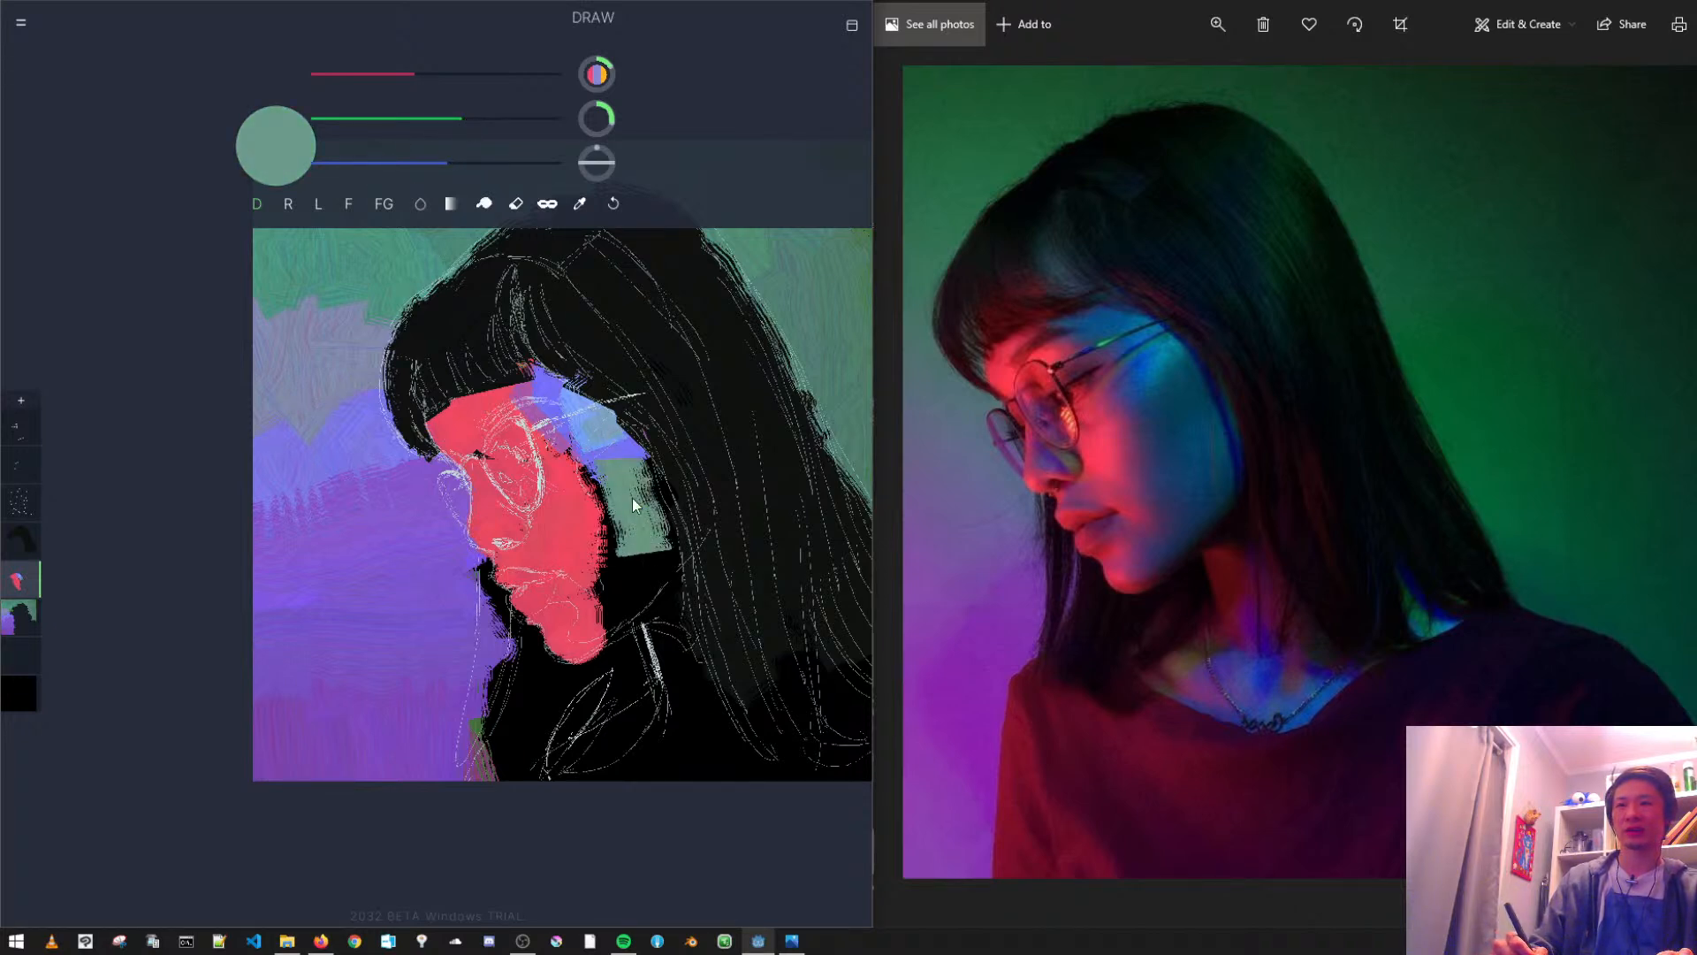
{"action": "mouse_move", "coordinate": [639, 452]}
{"action": "left_mouse_down"}
{"action": "mouse_move", "coordinate": [677, 574]}
{"action": "mouse_move", "coordinate": [619, 619]}
{"action": "mouse_move", "coordinate": [610, 596]}
{"action": "mouse_move", "coordinate": [633, 610]}
{"action": "mouse_move", "coordinate": [614, 641]}
{"action": "mouse_move", "coordinate": [674, 559]}
{"action": "left_mouse_up"}
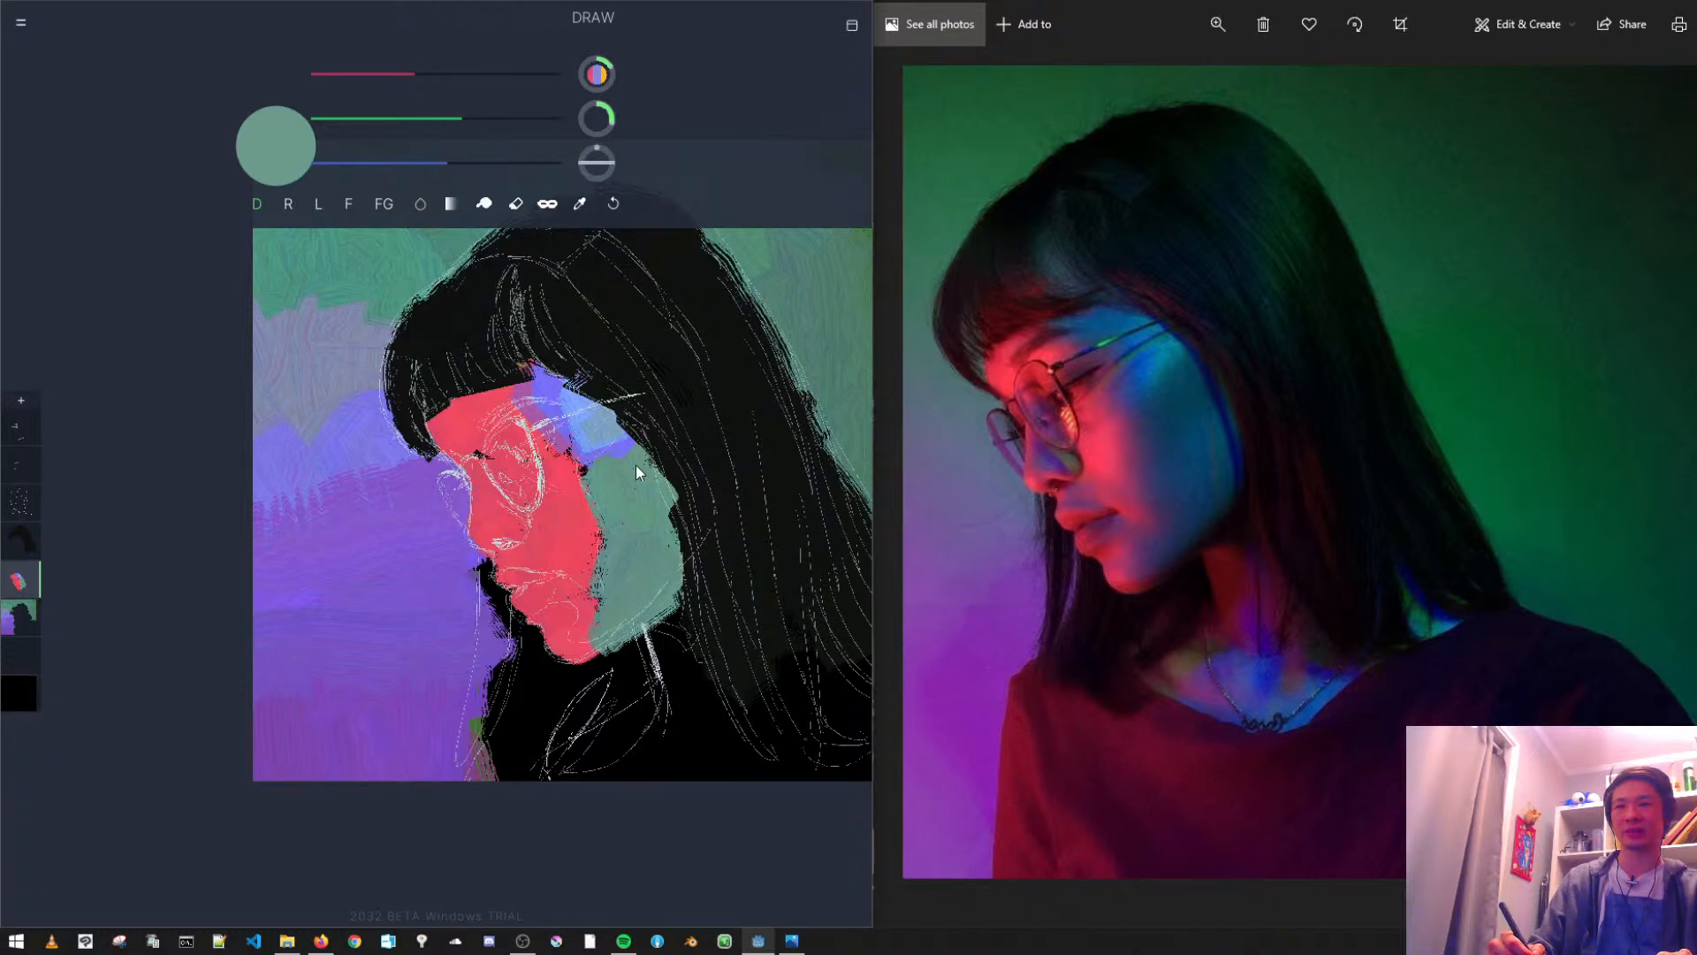
{"action": "left_click_drag", "start_coordinate": [412, 85], "coordinate": [369, 76]}
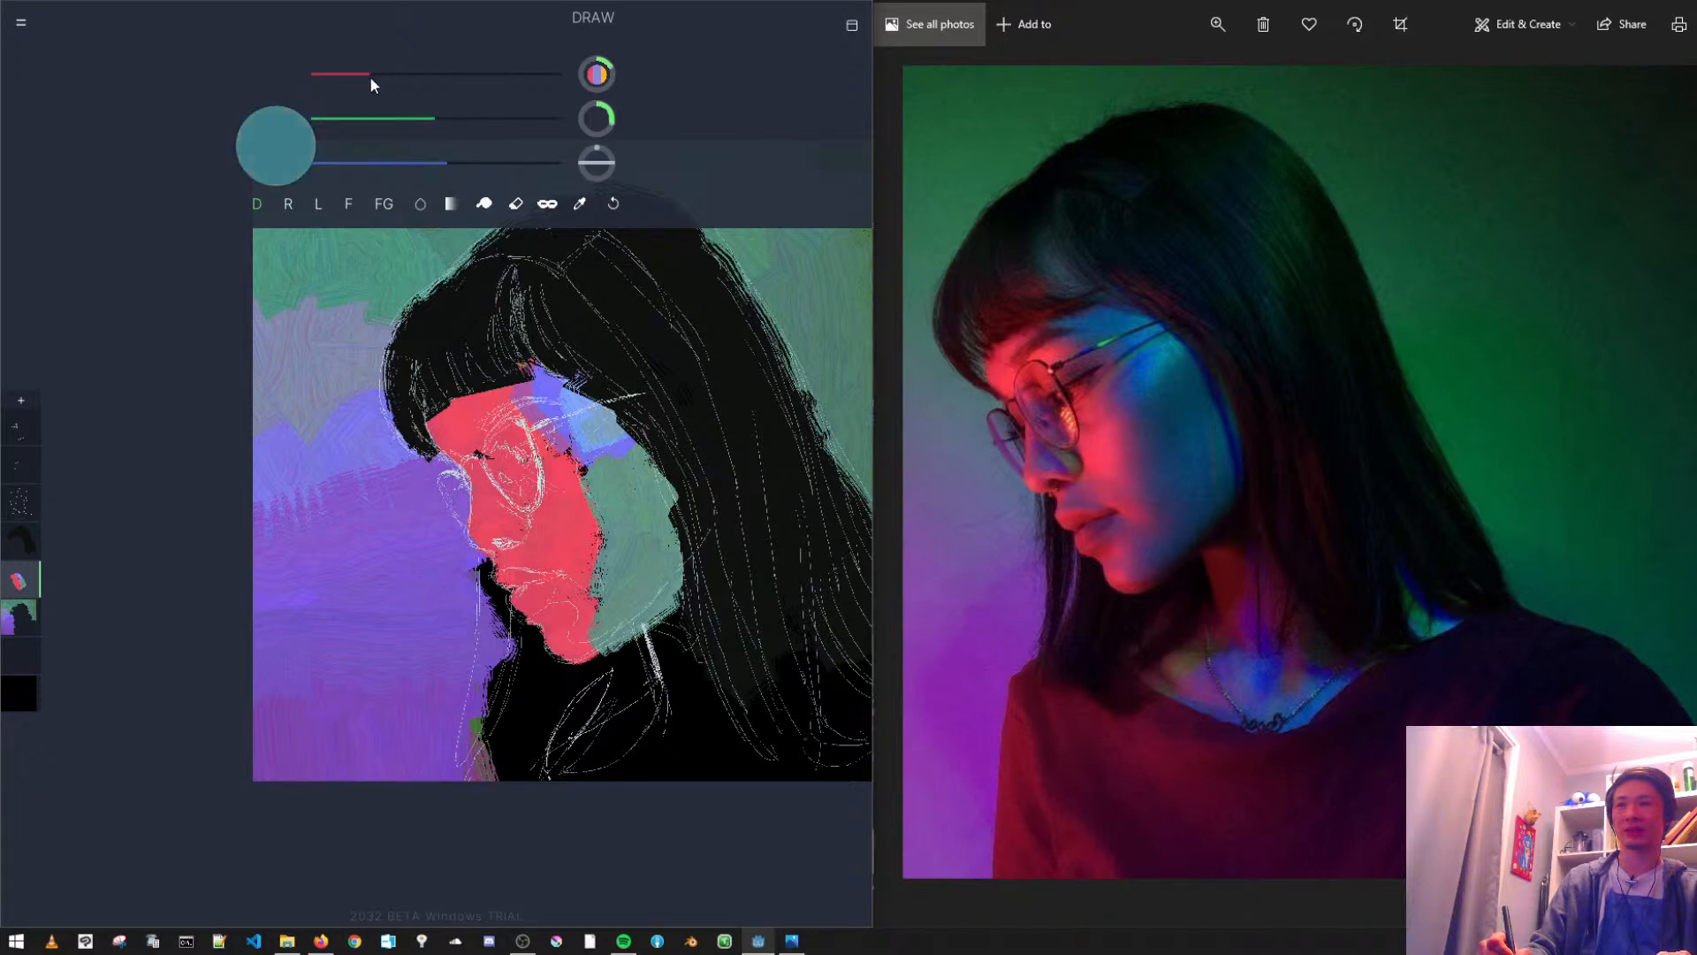
{"action": "left_click_drag", "start_coordinate": [612, 517], "coordinate": [638, 470]}
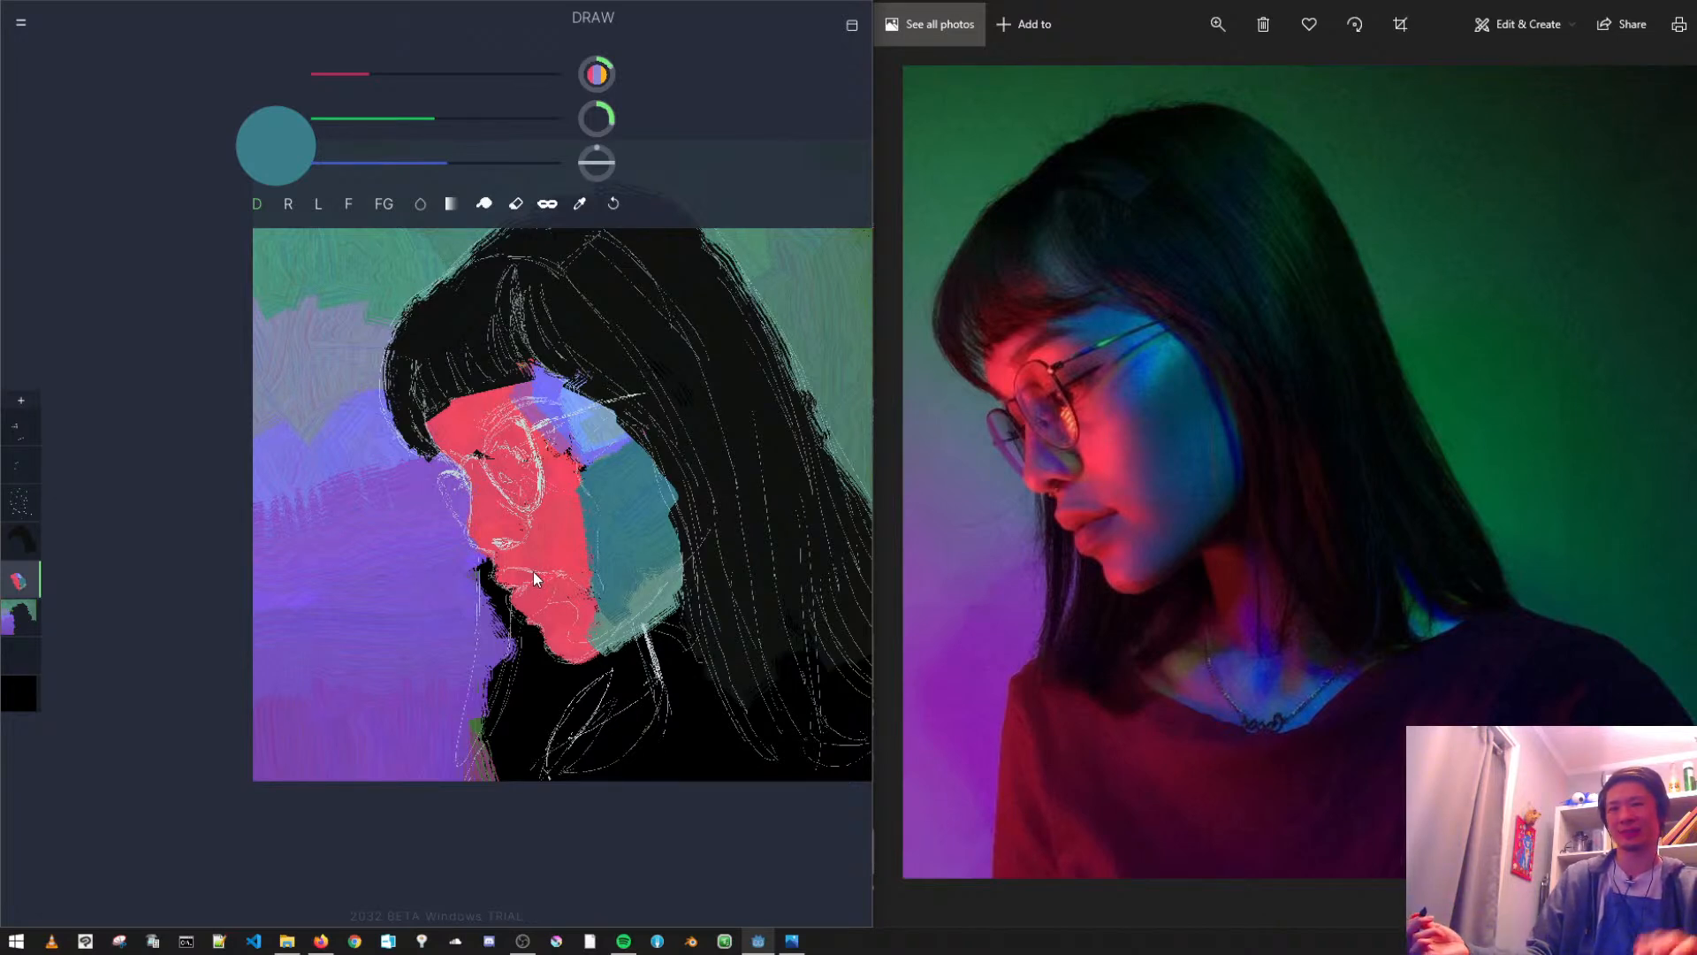
- Sample the temple's violet and, with a smaller, muted purple brush, paint the cheek's colour transition, the mouth area and the side of the nose
{"action": "left_click", "coordinate": [548, 382], "text": "alt"}
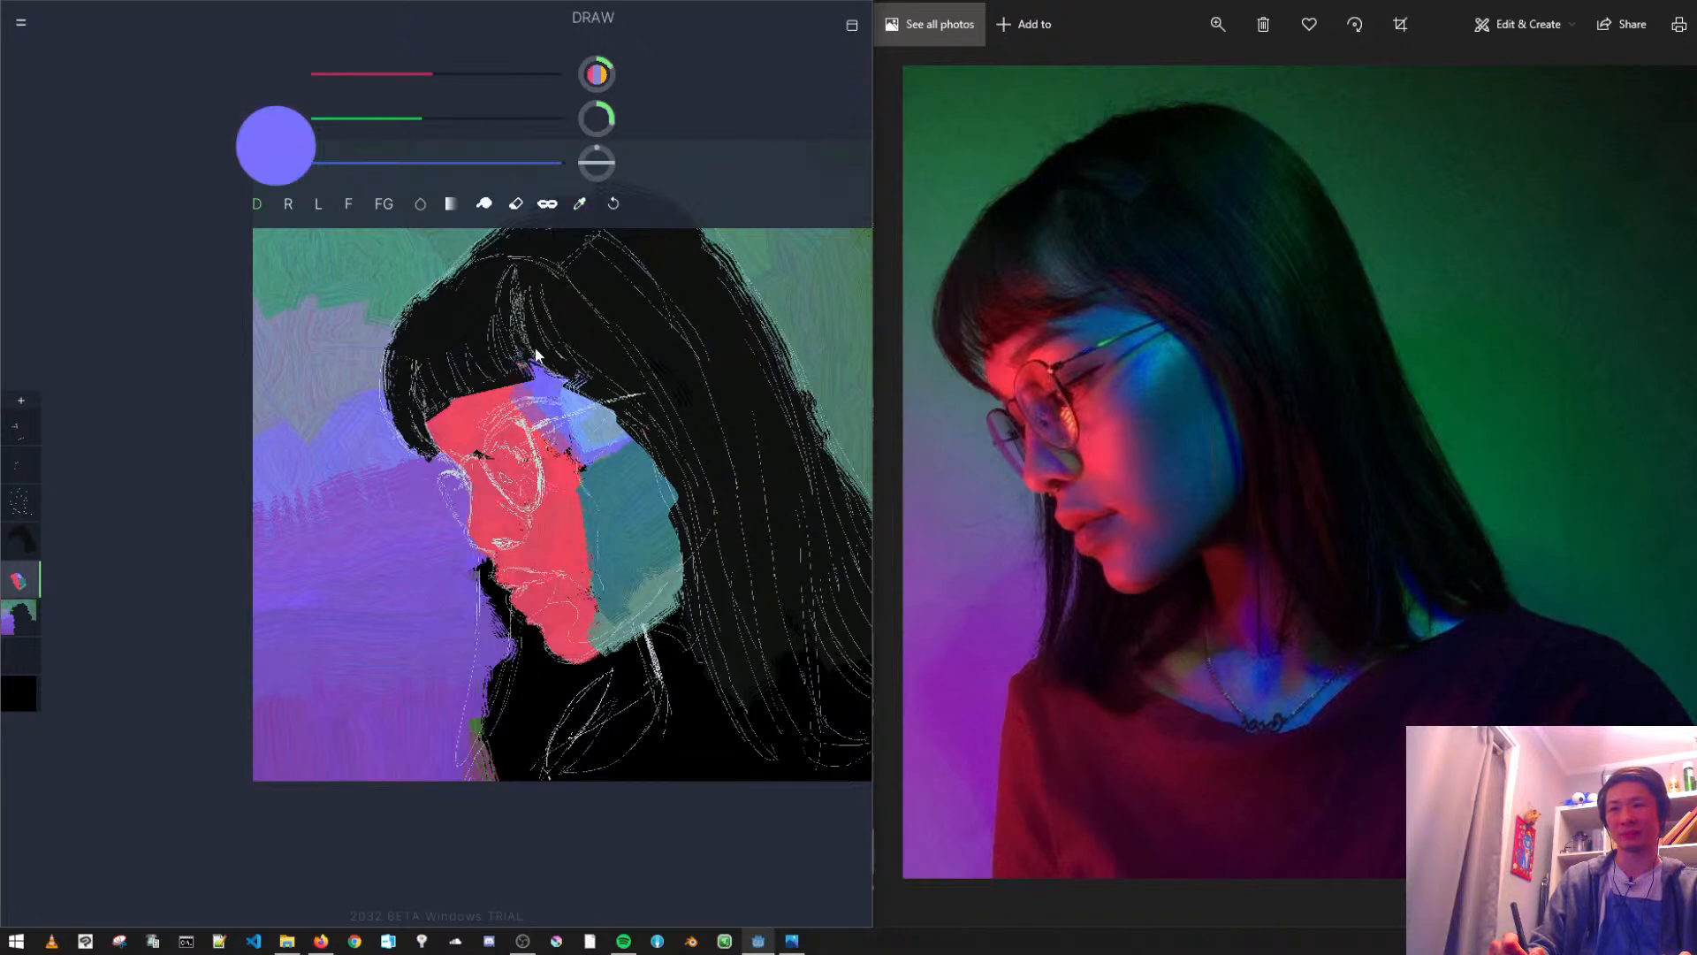
{"action": "left_click_drag", "start_coordinate": [582, 462], "coordinate": [570, 470]}
{"action": "left_click_drag", "start_coordinate": [587, 125], "coordinate": [552, 100]}
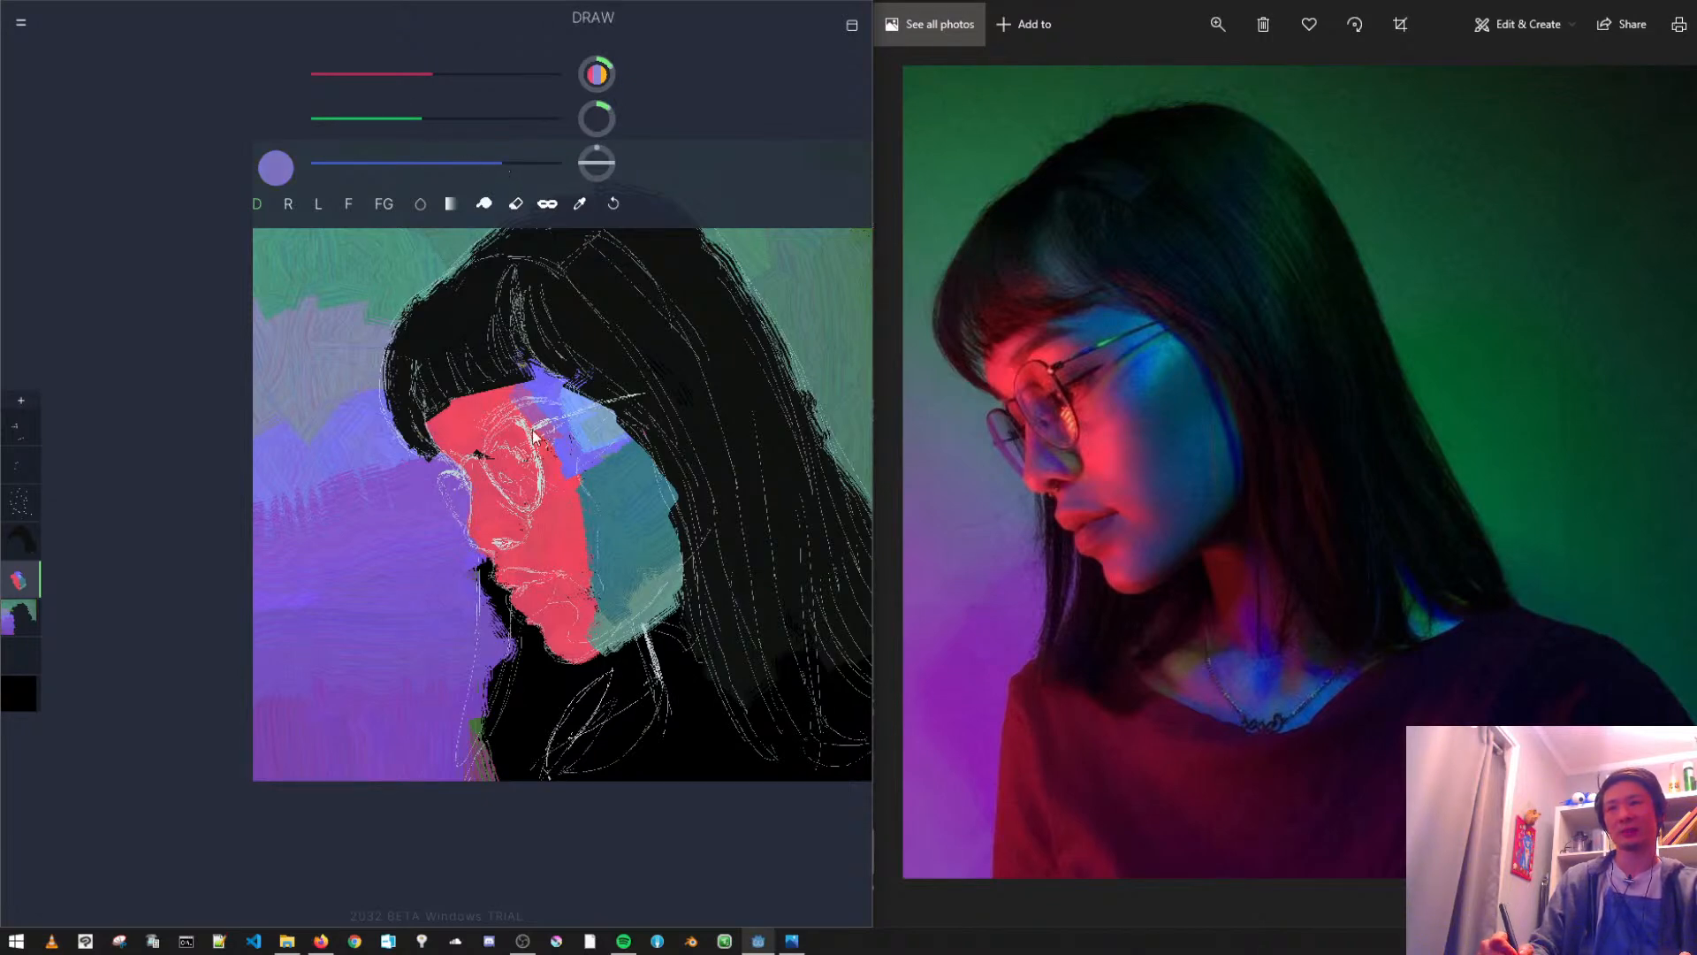
{"action": "left_click_drag", "start_coordinate": [575, 488], "coordinate": [559, 450]}
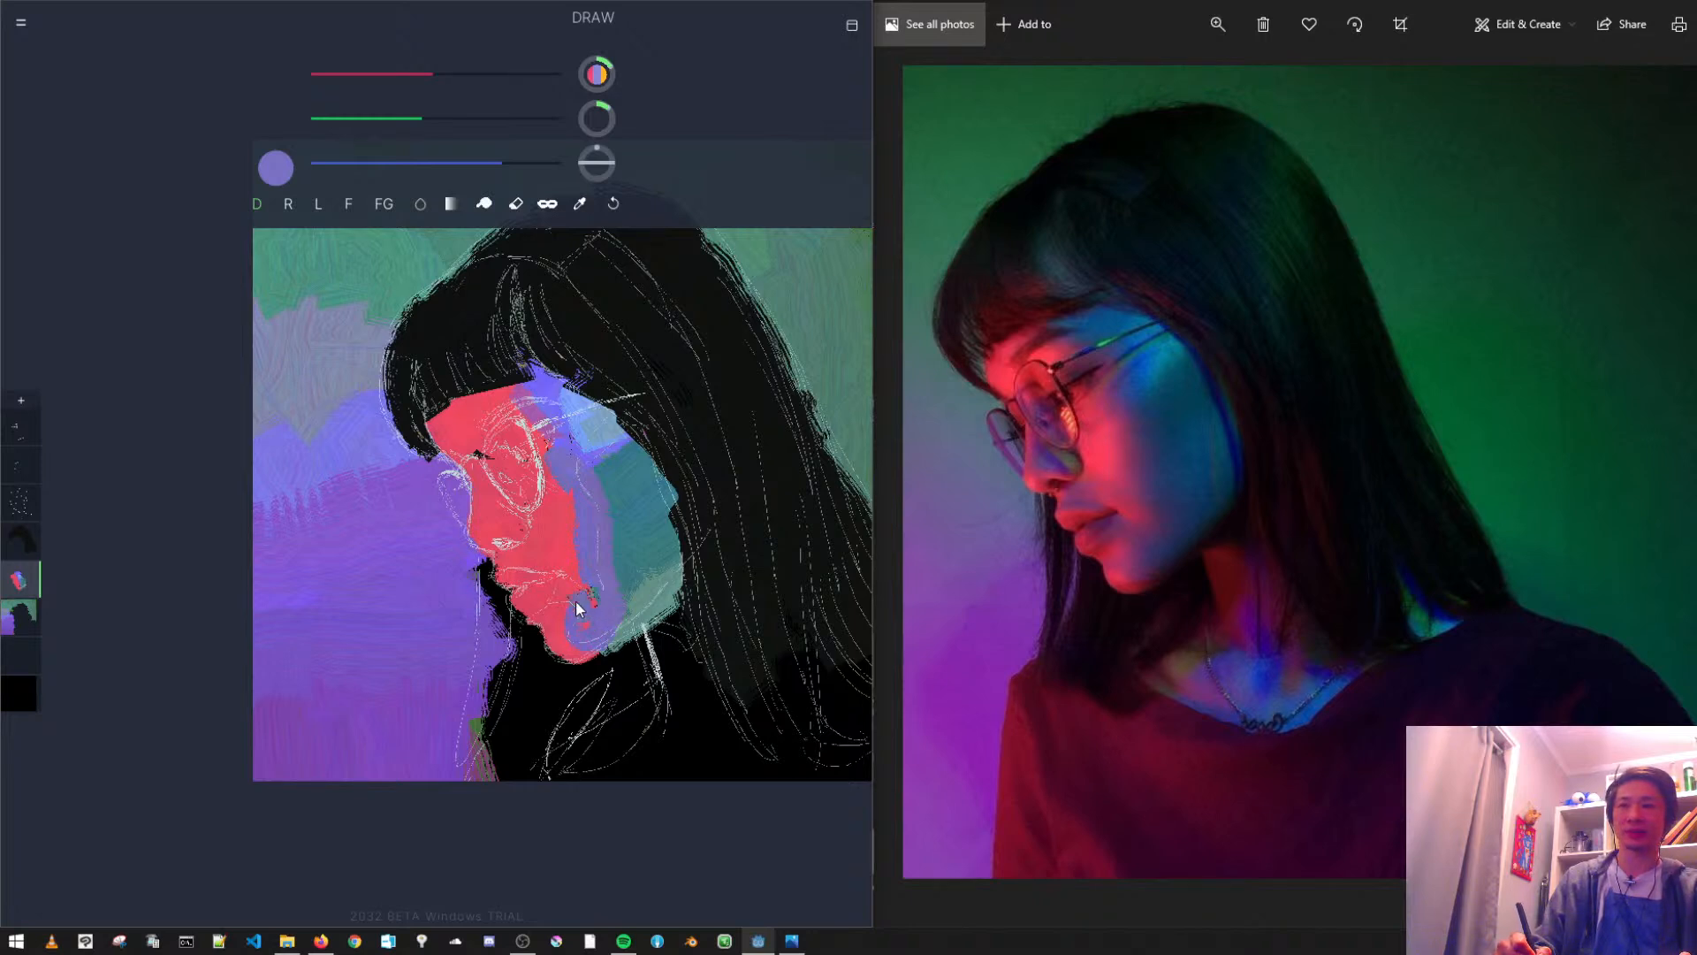
{"action": "mouse_move", "coordinate": [551, 588]}
{"action": "left_mouse_down"}
{"action": "mouse_move", "coordinate": [581, 627]}
{"action": "mouse_move", "coordinate": [524, 601]}
{"action": "left_mouse_up"}
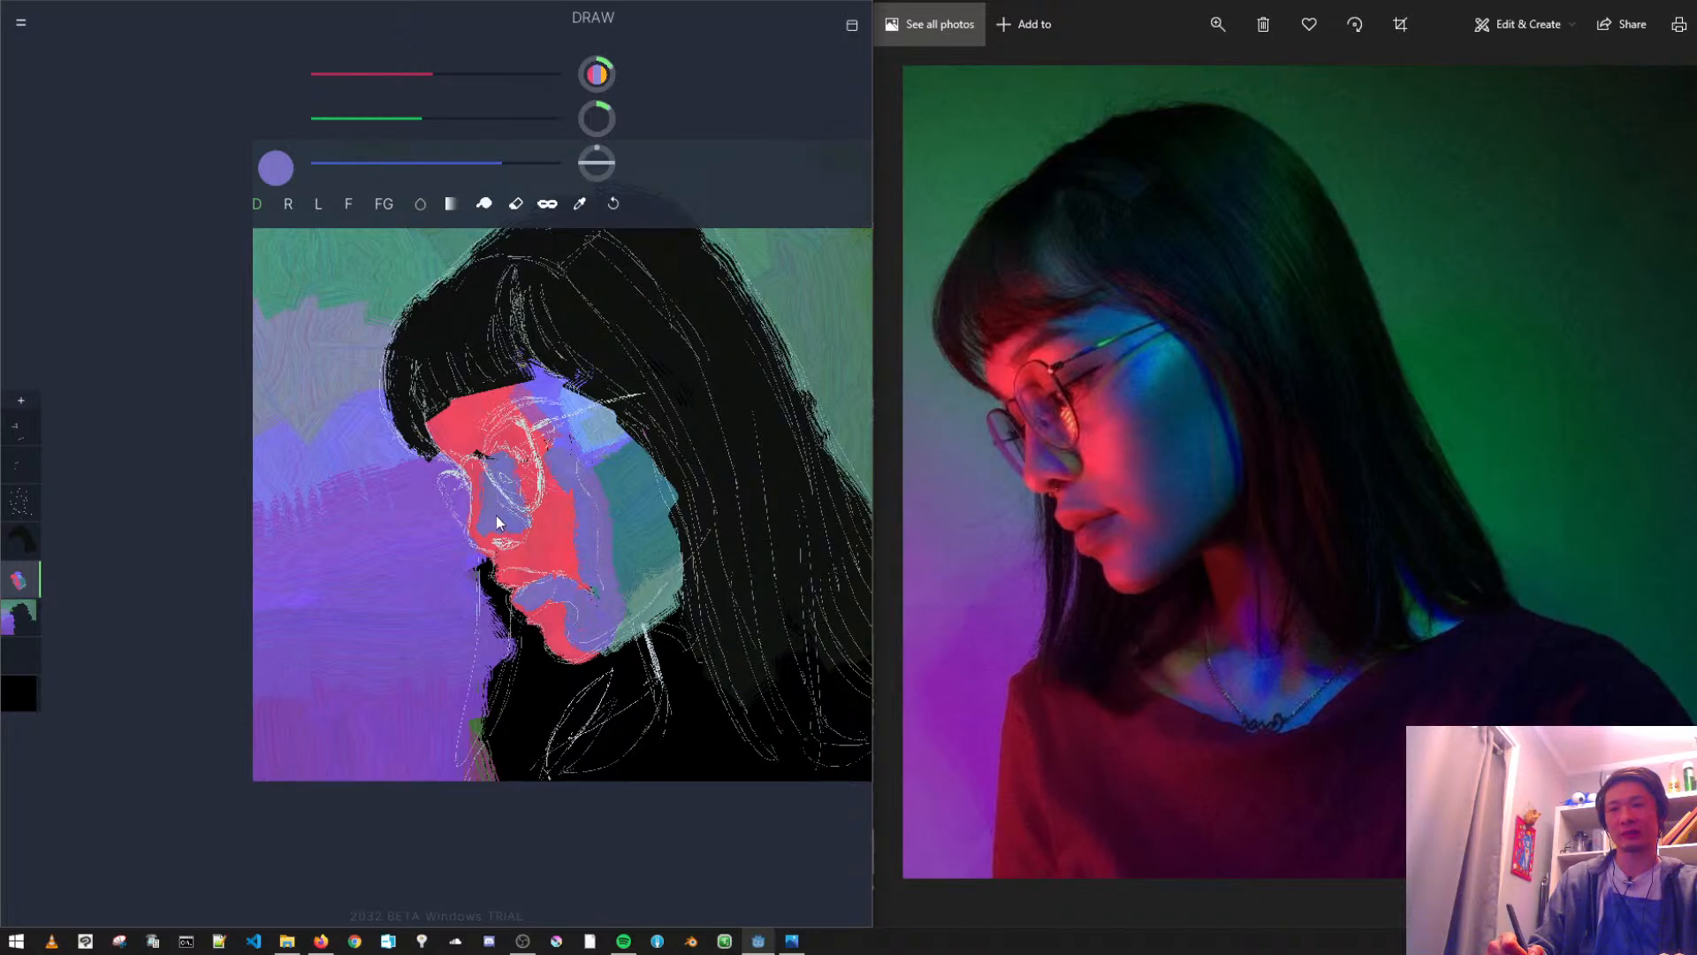
- Sample the forehead red, shift it to a lighter orange-red and paint it over the forehead
{"action": "left_click", "coordinate": [549, 541], "text": "alt"}
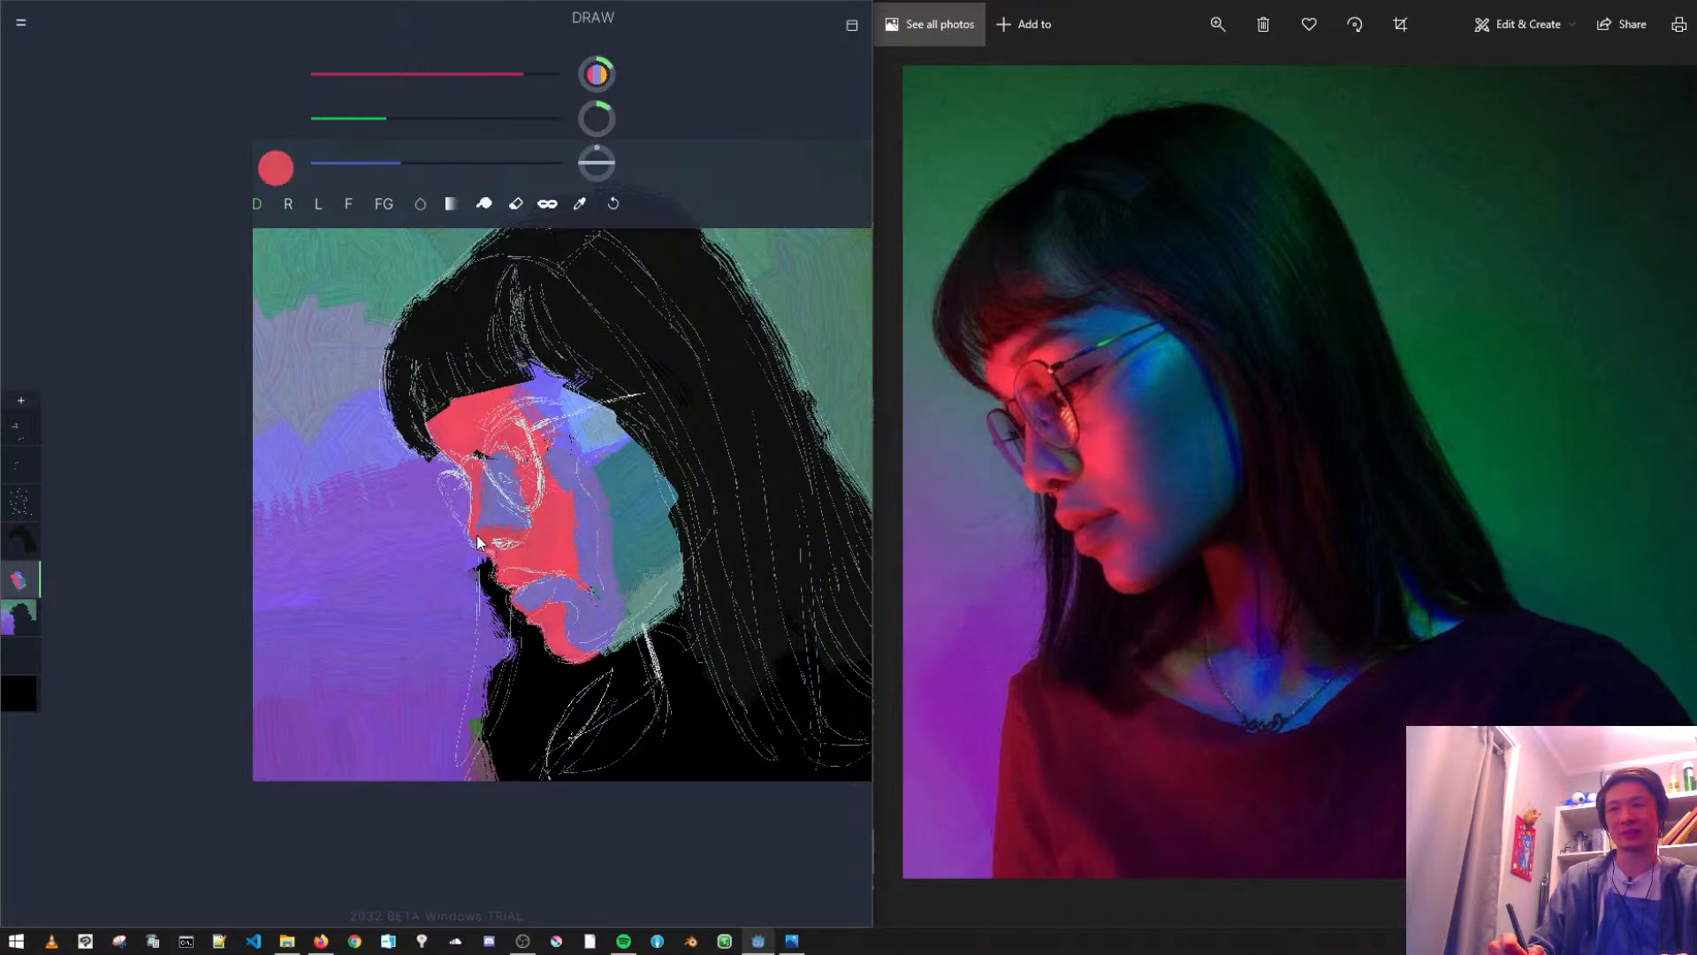
{"action": "left_click", "coordinate": [517, 559], "text": "alt"}
{"action": "left_click", "coordinate": [458, 426], "text": "alt"}
{"action": "left_click_drag", "start_coordinate": [391, 117], "coordinate": [413, 113]}
{"action": "left_click_drag", "start_coordinate": [550, 74], "coordinate": [591, 73]}
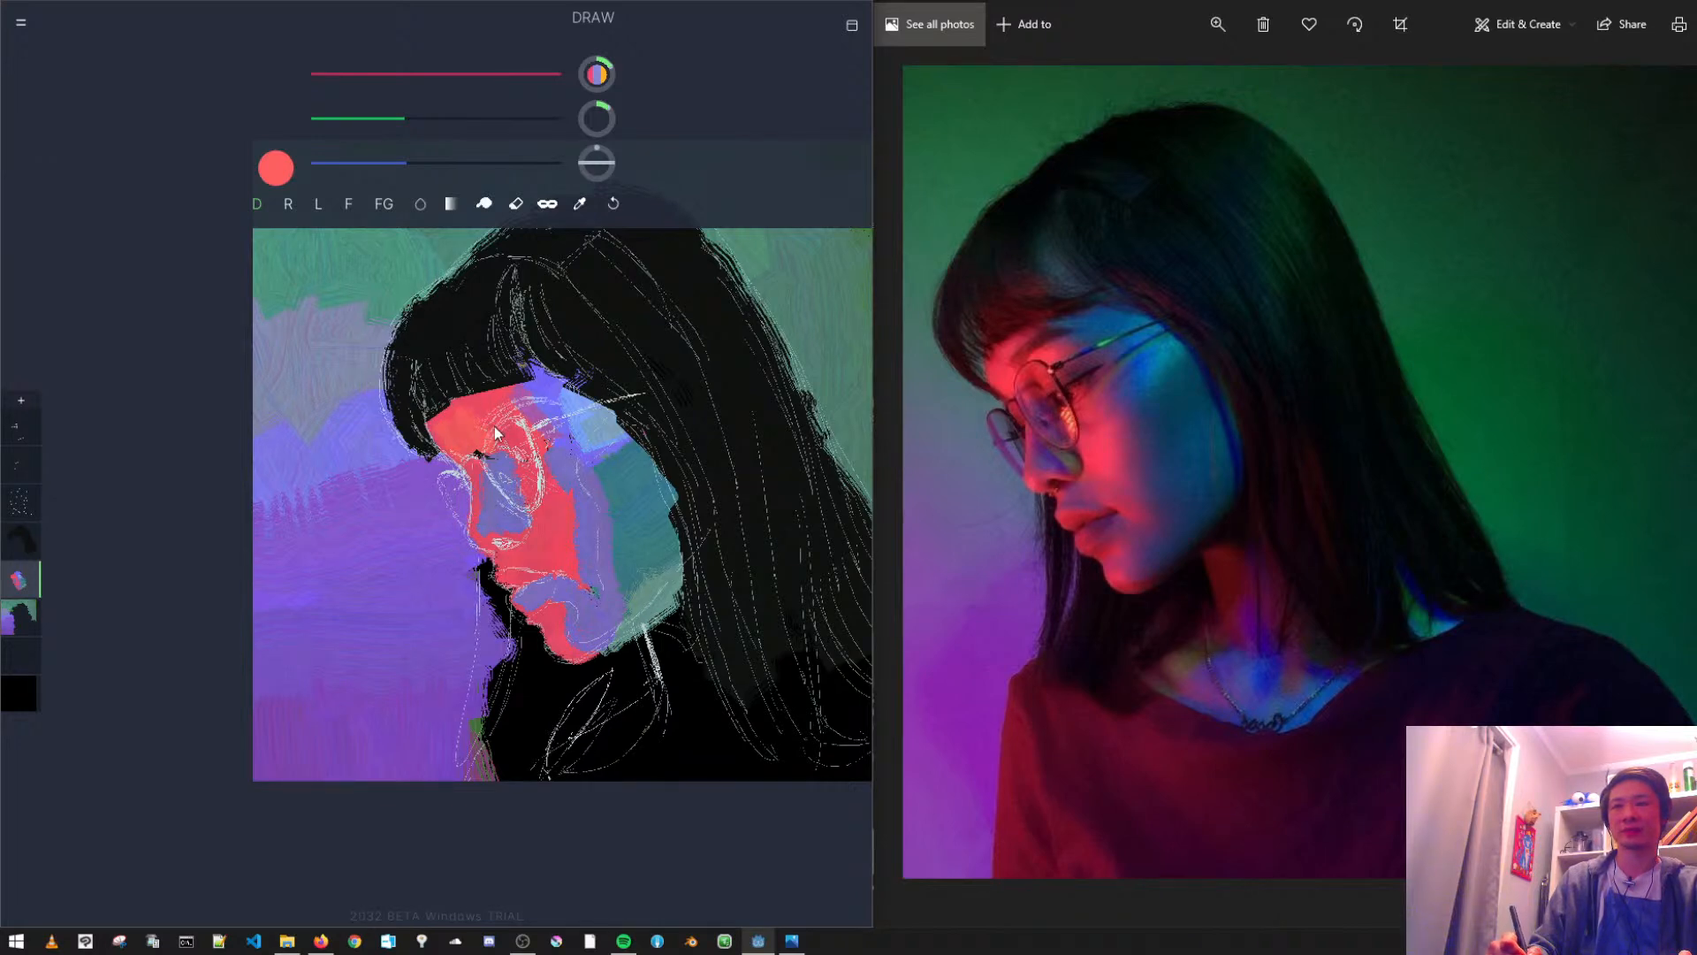
- Sample violet from the forehead corner and extend it over the temple around the glasses arm
{"action": "left_click", "coordinate": [505, 392], "text": "alt"}
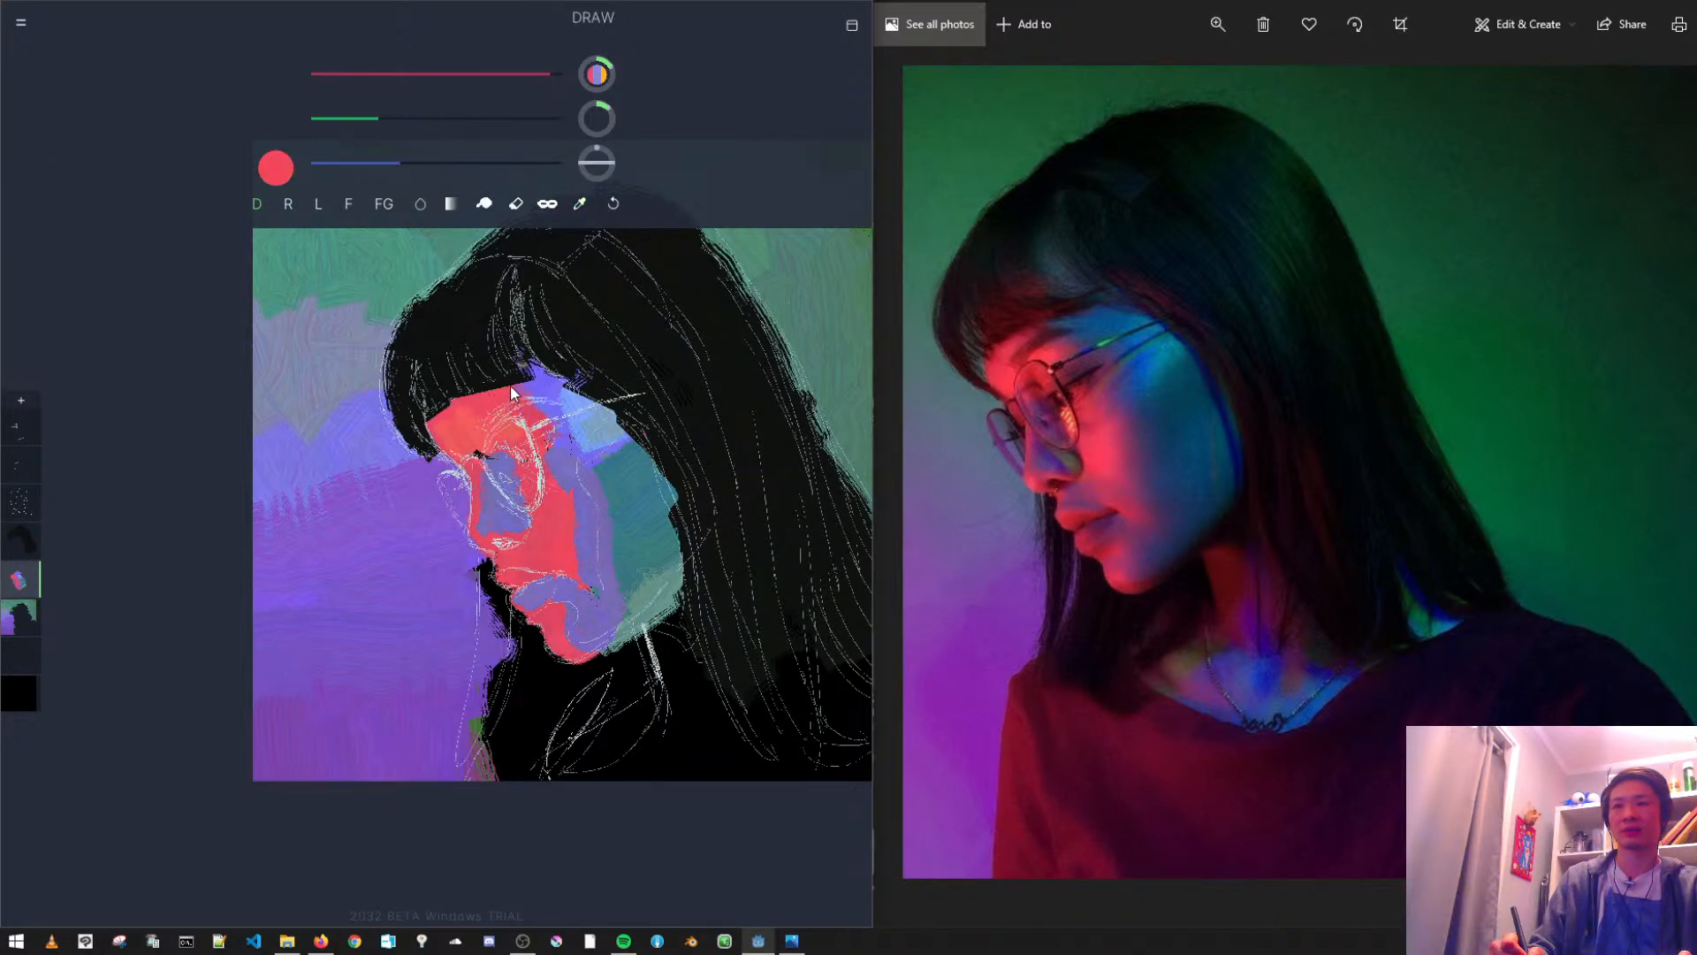
{"action": "key", "text": "ctrl+z"}
{"action": "left_click", "coordinate": [545, 386], "text": "alt"}
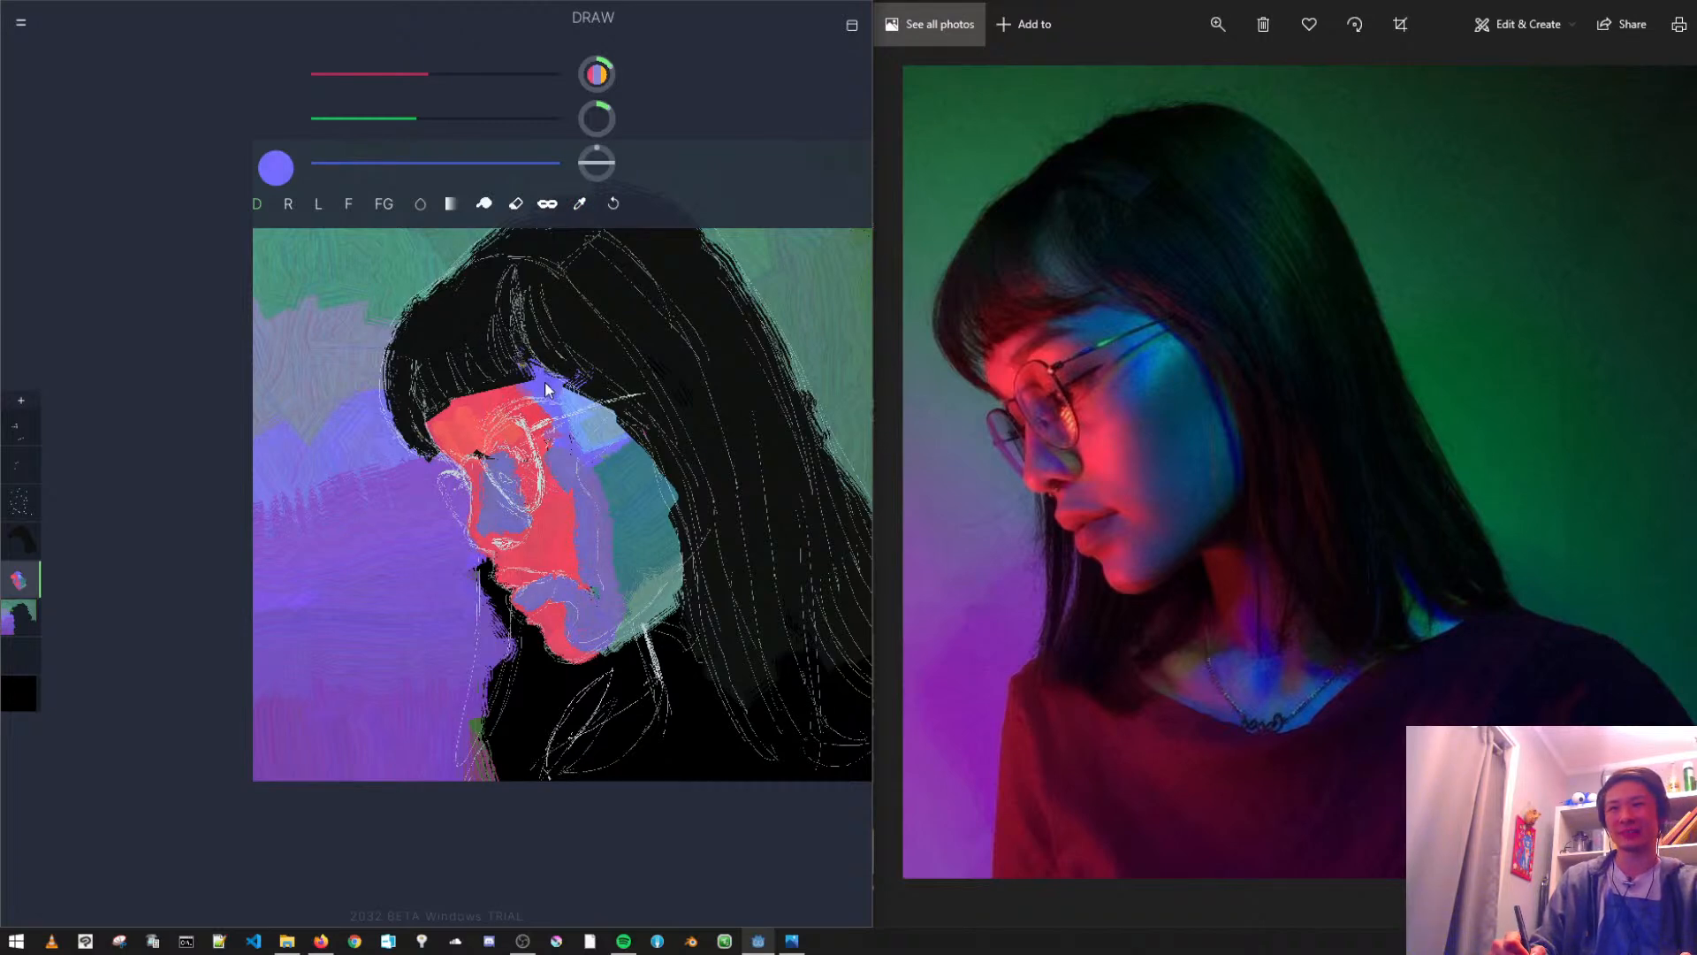
{"action": "key", "text": "ctrl+z"}
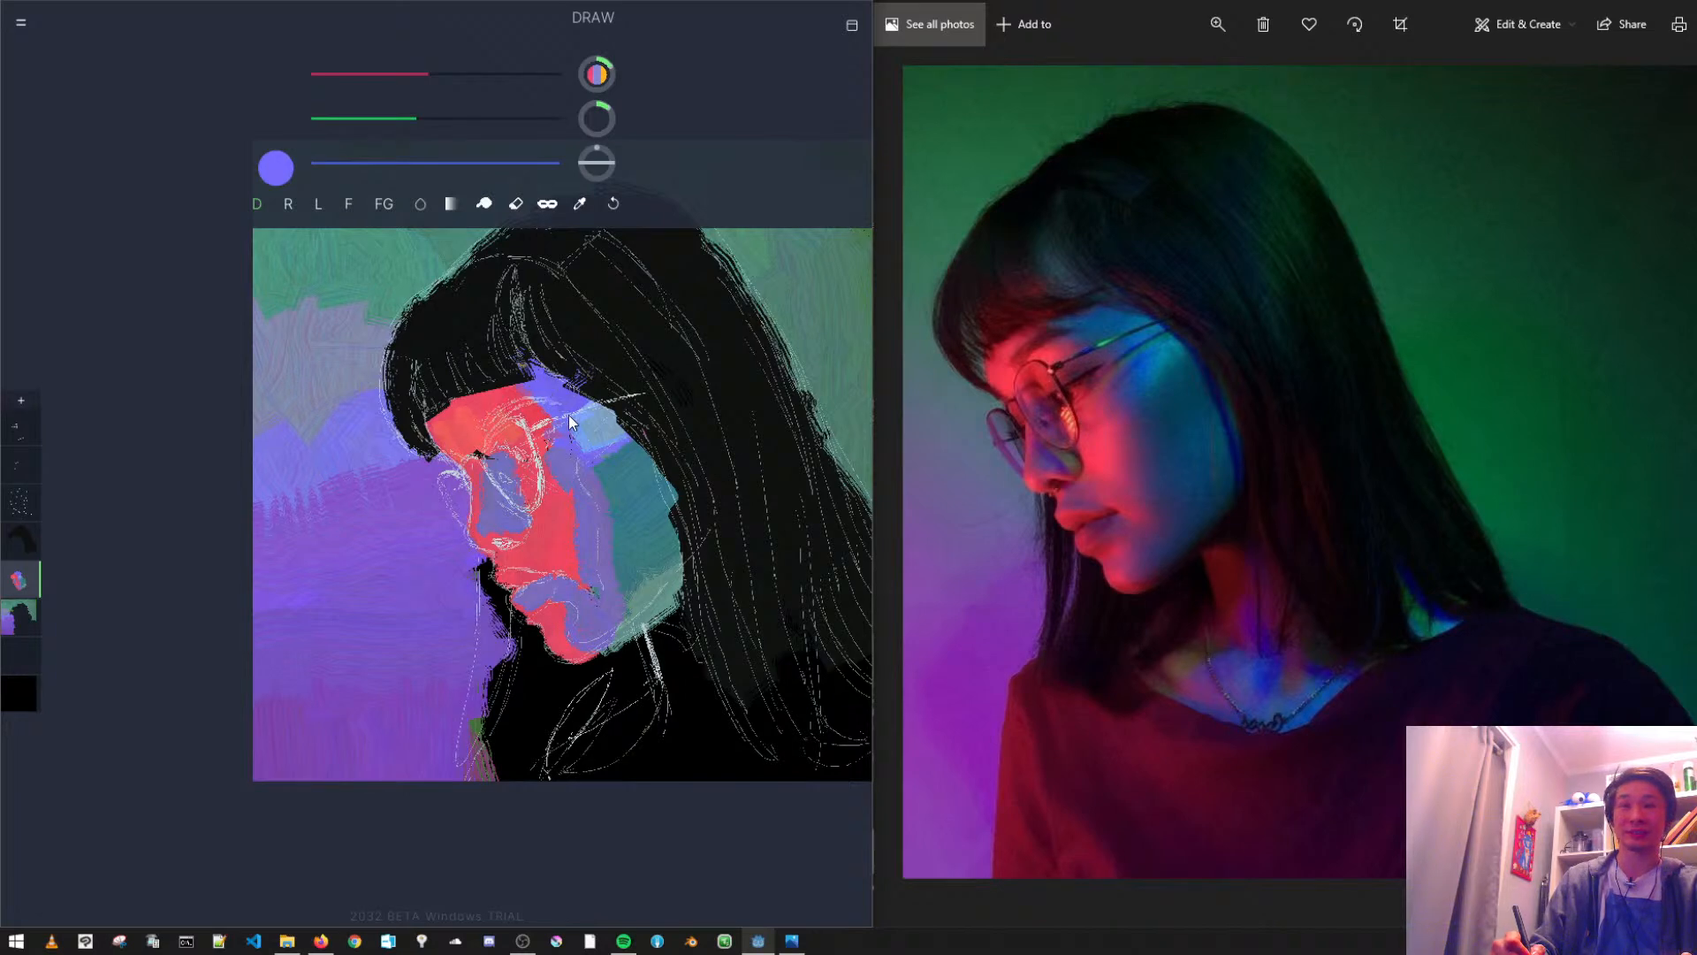
- Try a muted green stroke on the temple beside the glasses arm and undo it
{"action": "left_click", "coordinate": [586, 436], "text": "alt"}
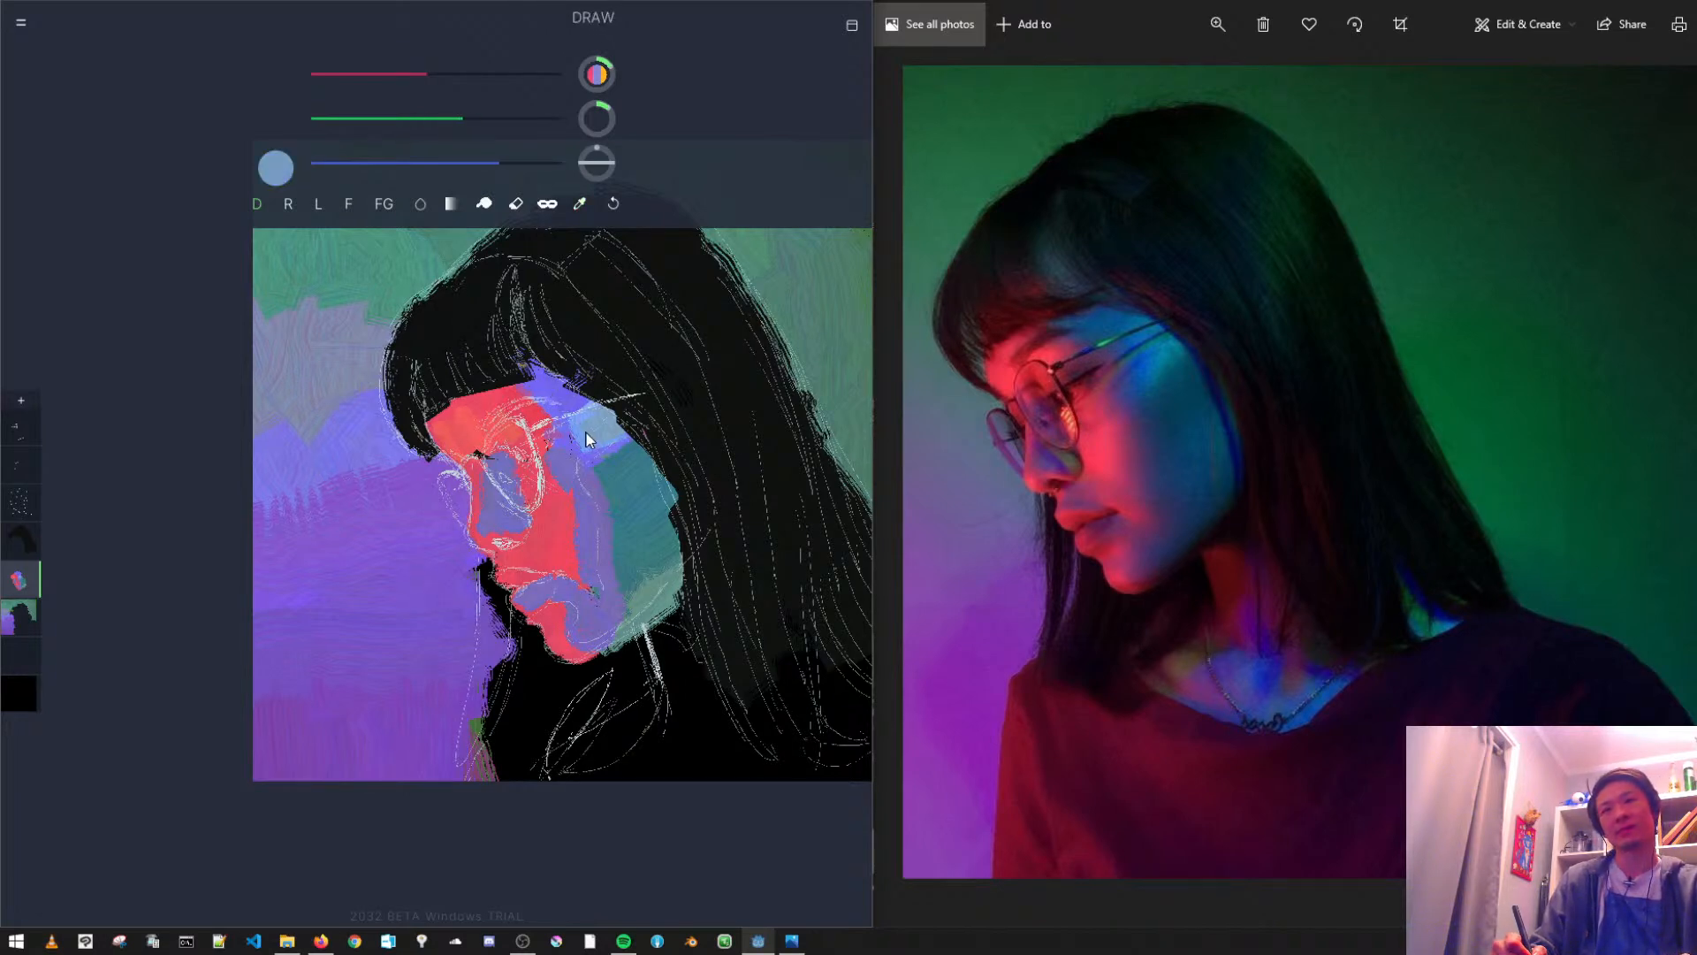
{"action": "left_click", "coordinate": [509, 162]}
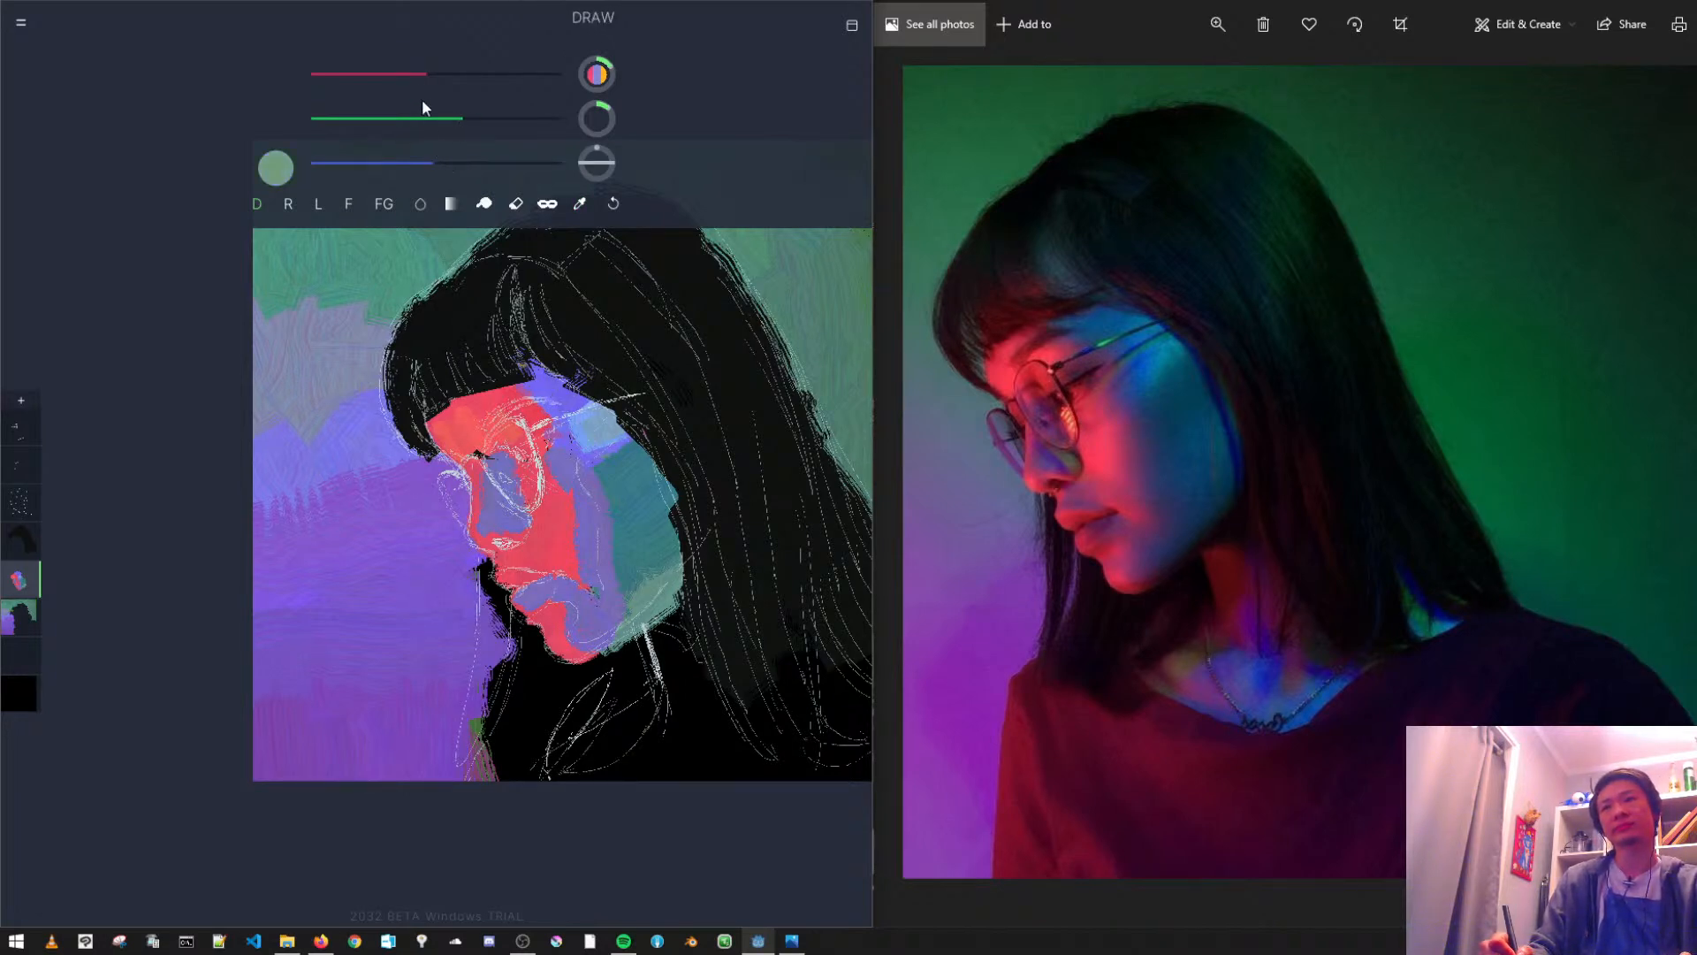
{"action": "left_click", "coordinate": [444, 119]}
{"action": "left_click_drag", "start_coordinate": [591, 449], "coordinate": [571, 412]}
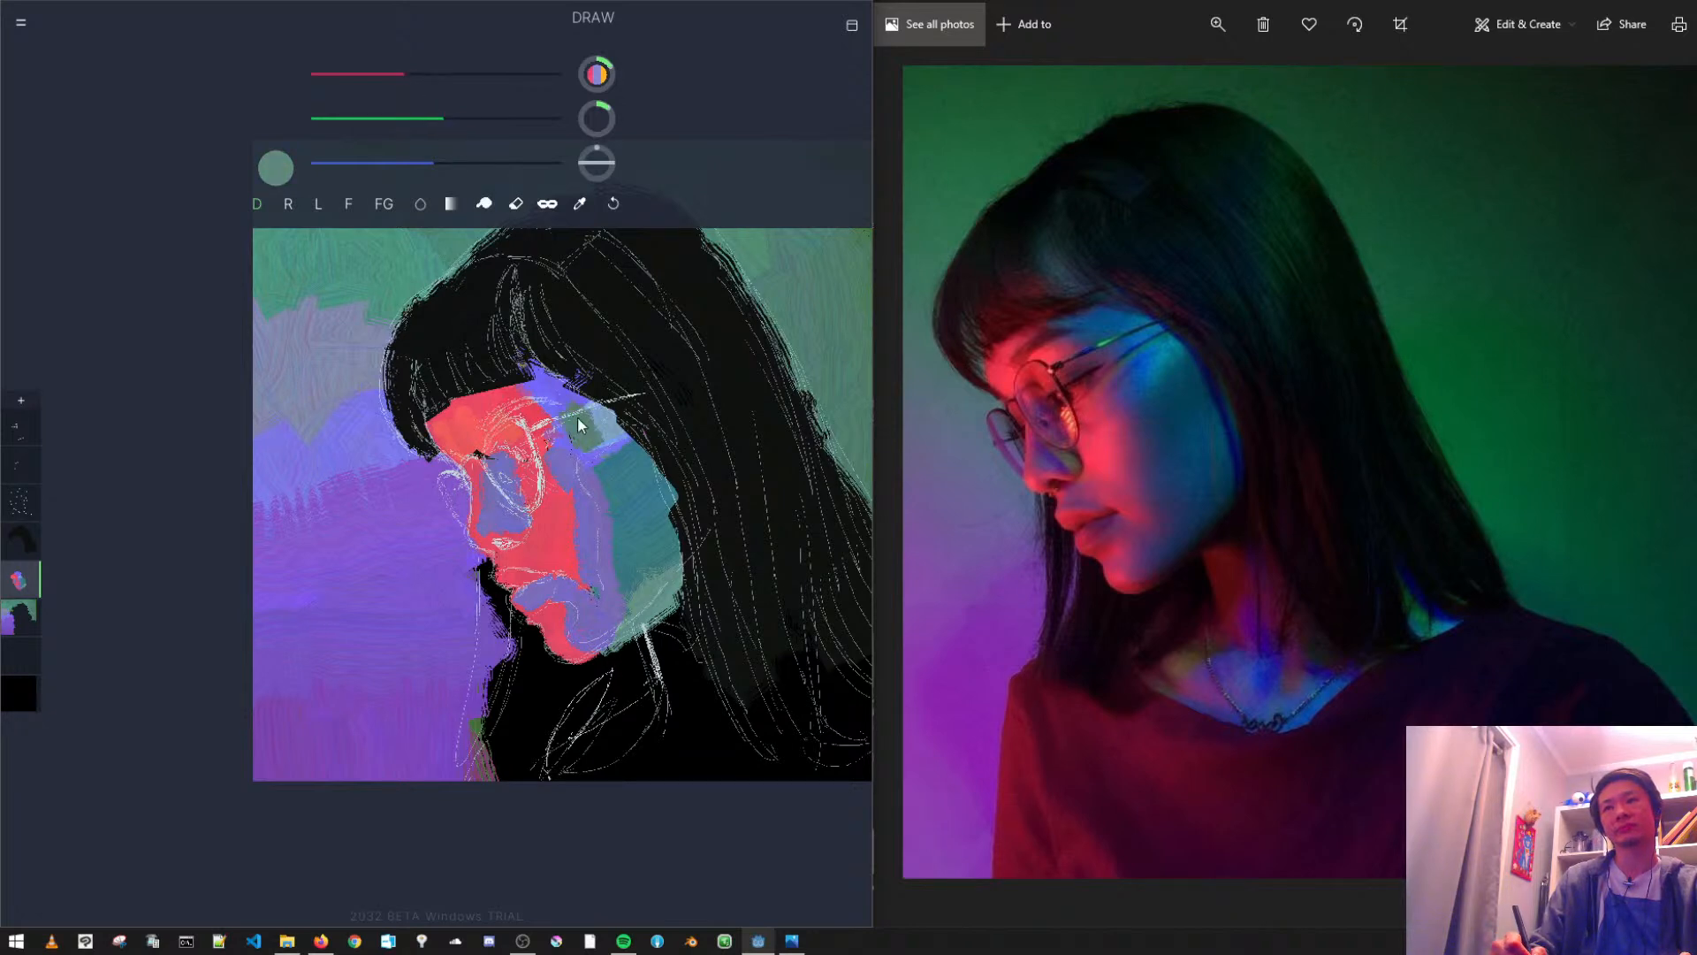
{"action": "key", "text": "ctrl+z"}
- Repaint the temple in teal and add brighter blue strokes around it and on the upper cheek
{"action": "left_click", "coordinate": [466, 119]}
{"action": "left_click", "coordinate": [469, 163]}
{"action": "left_click_drag", "start_coordinate": [590, 447], "coordinate": [581, 408]}
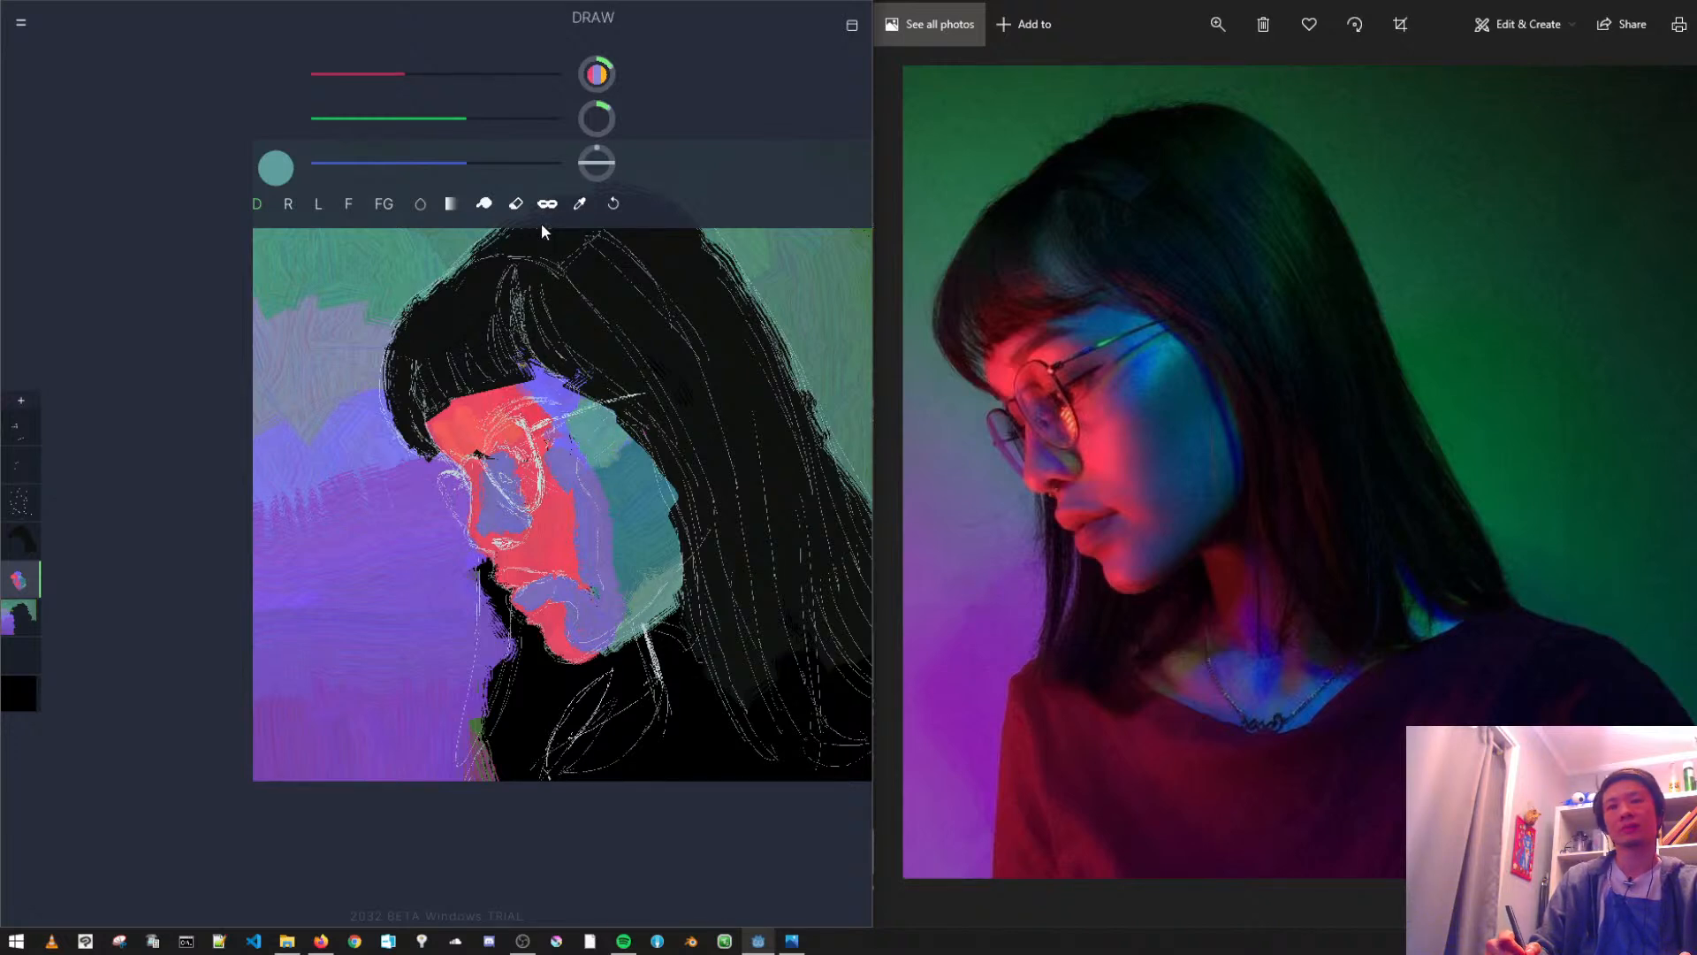
{"action": "left_click", "coordinate": [528, 162]}
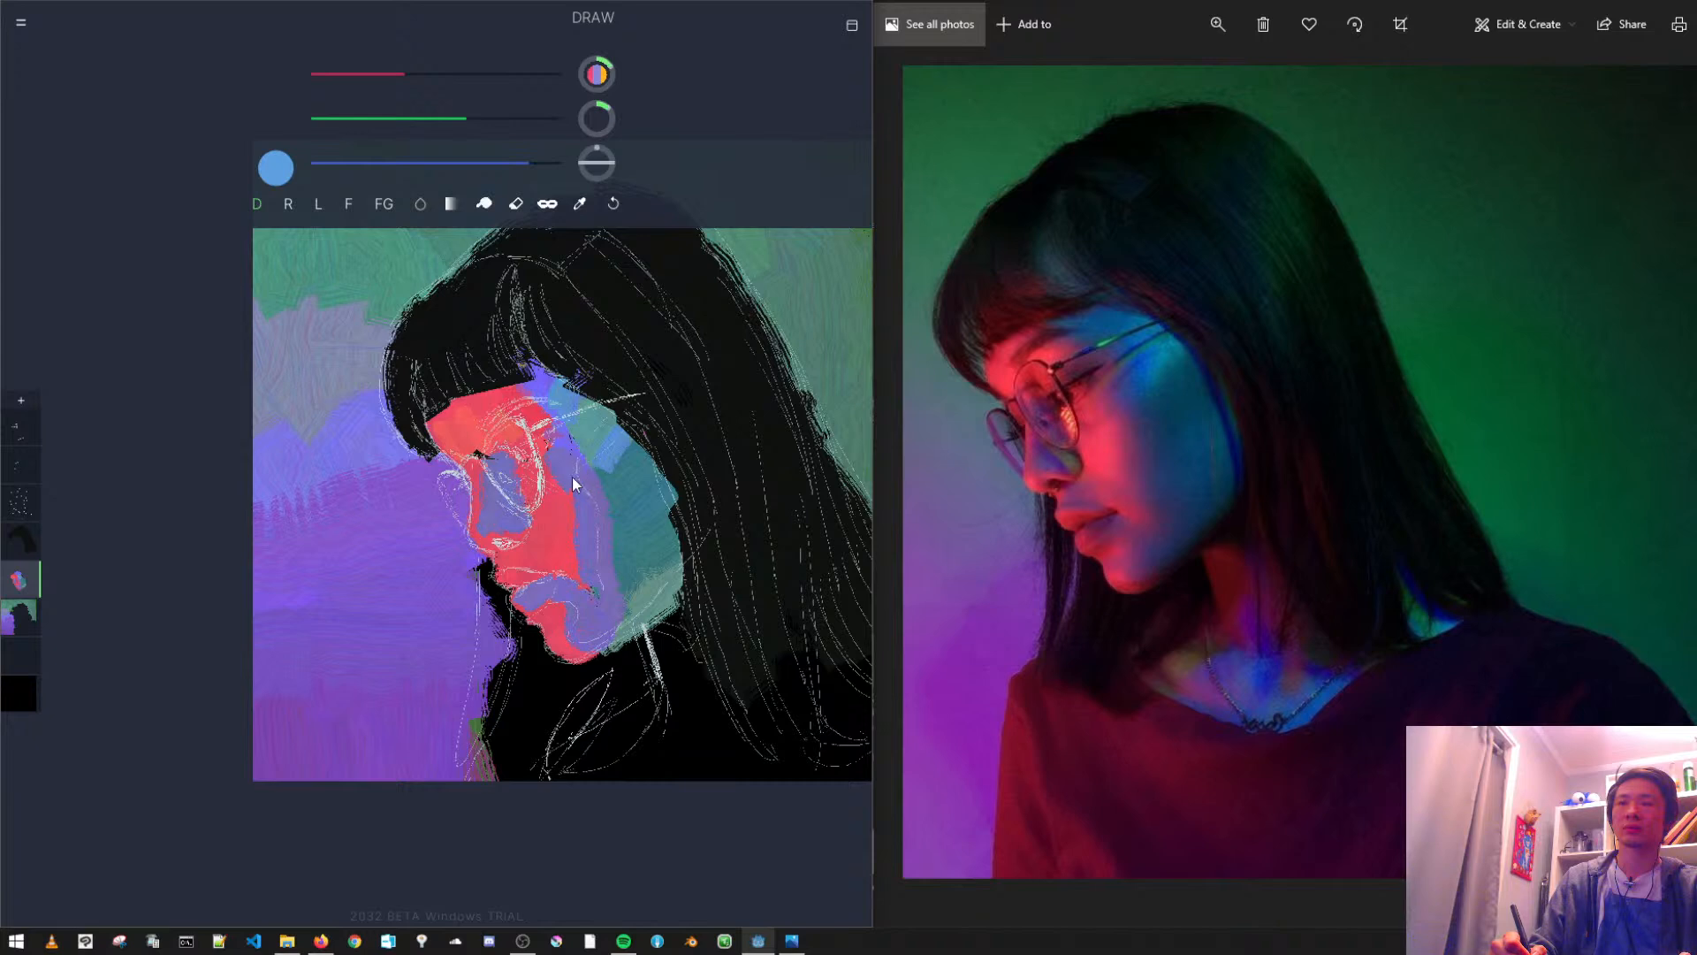
{"action": "left_click", "coordinate": [433, 118]}
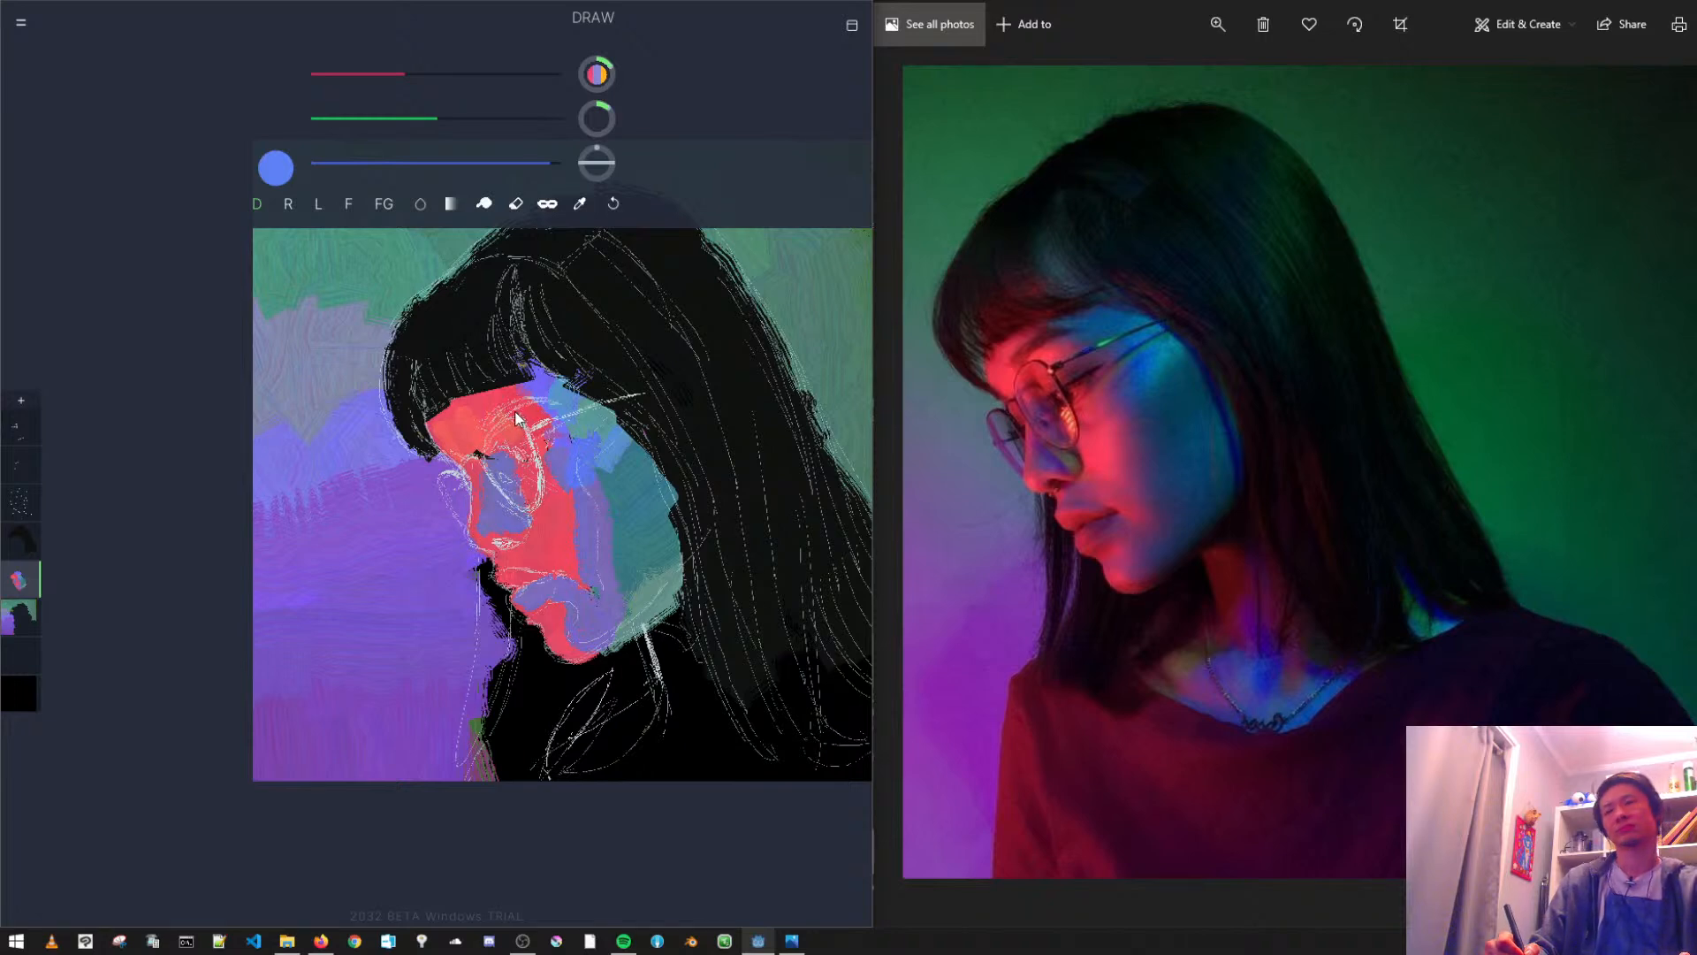
- Paint a deep indigo band down the middle of the cheek and cover the back cheek with medium blue
{"action": "left_click", "coordinate": [588, 525], "text": "alt"}
{"action": "left_click_drag", "start_coordinate": [401, 118], "coordinate": [368, 119]}
{"action": "left_click", "coordinate": [372, 76]}
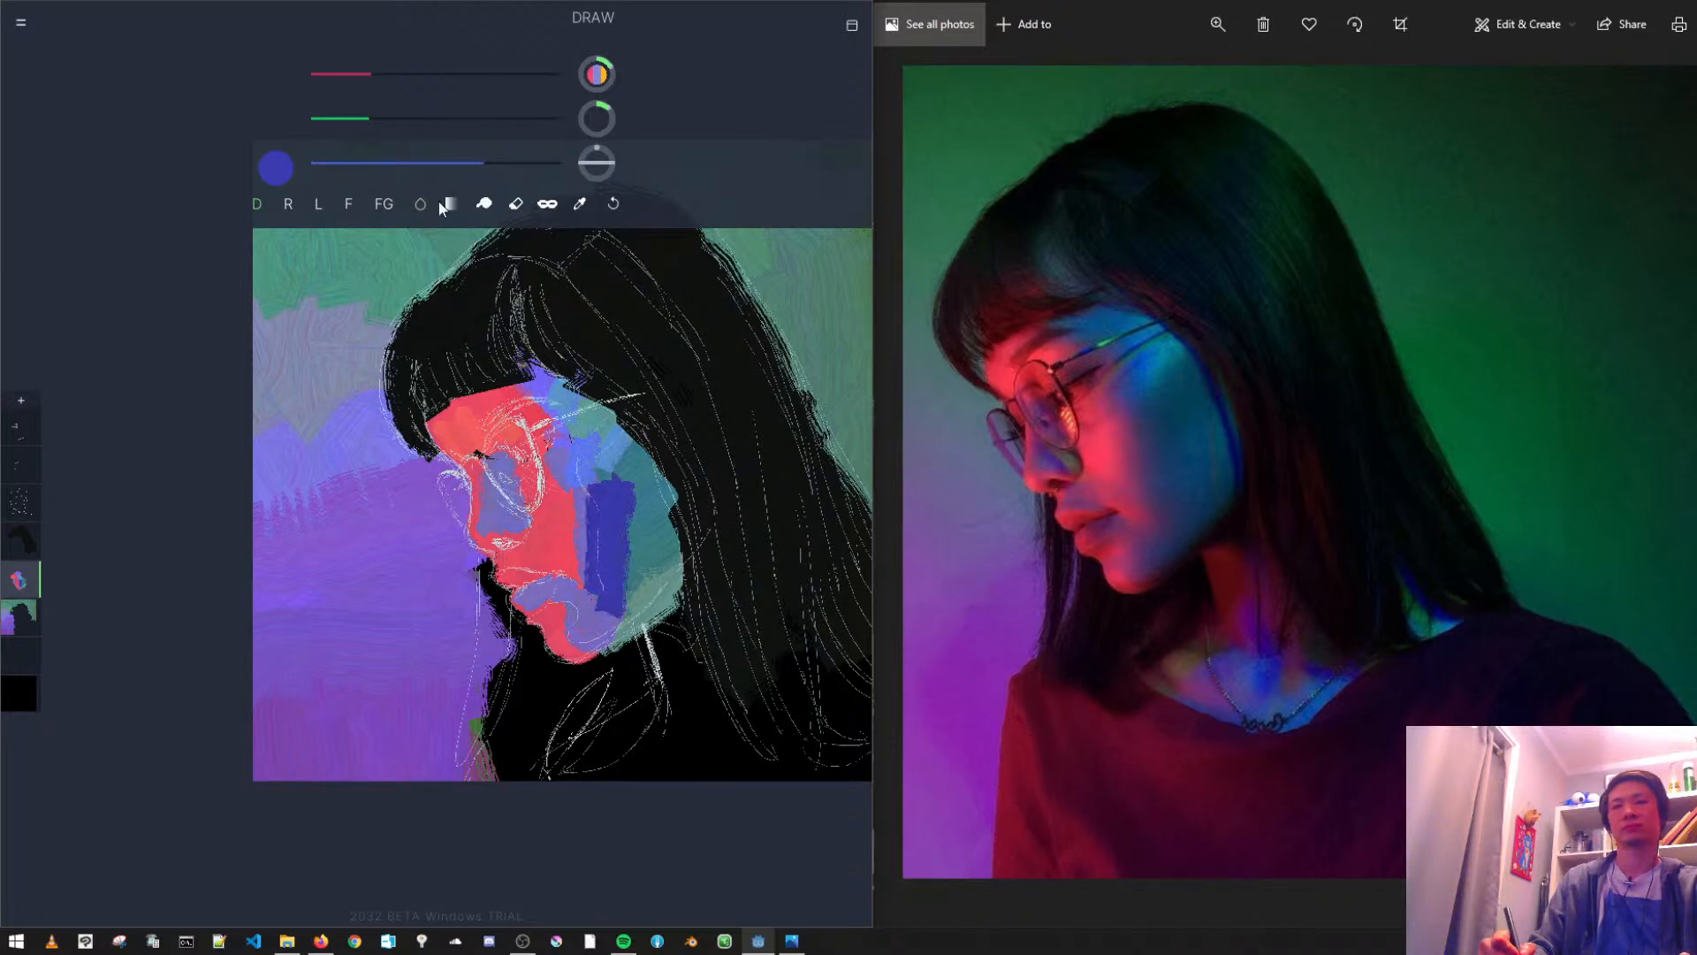
{"action": "left_click_drag", "start_coordinate": [369, 120], "coordinate": [401, 119]}
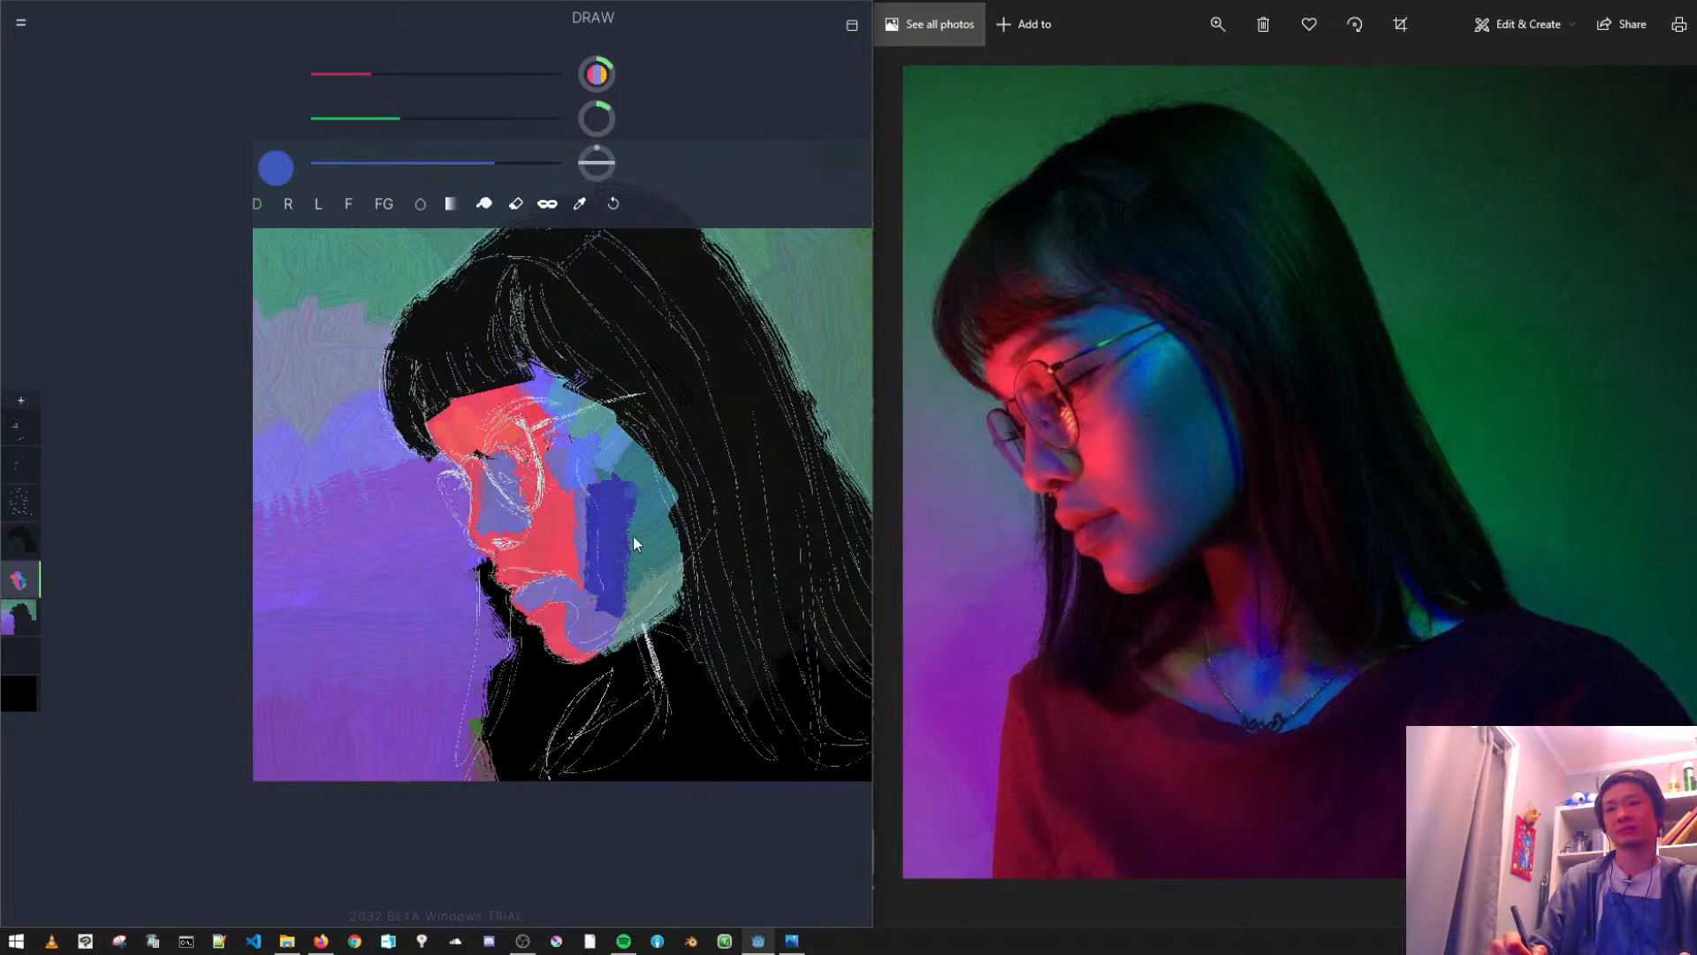
{"action": "left_click_drag", "start_coordinate": [635, 496], "coordinate": [656, 489]}
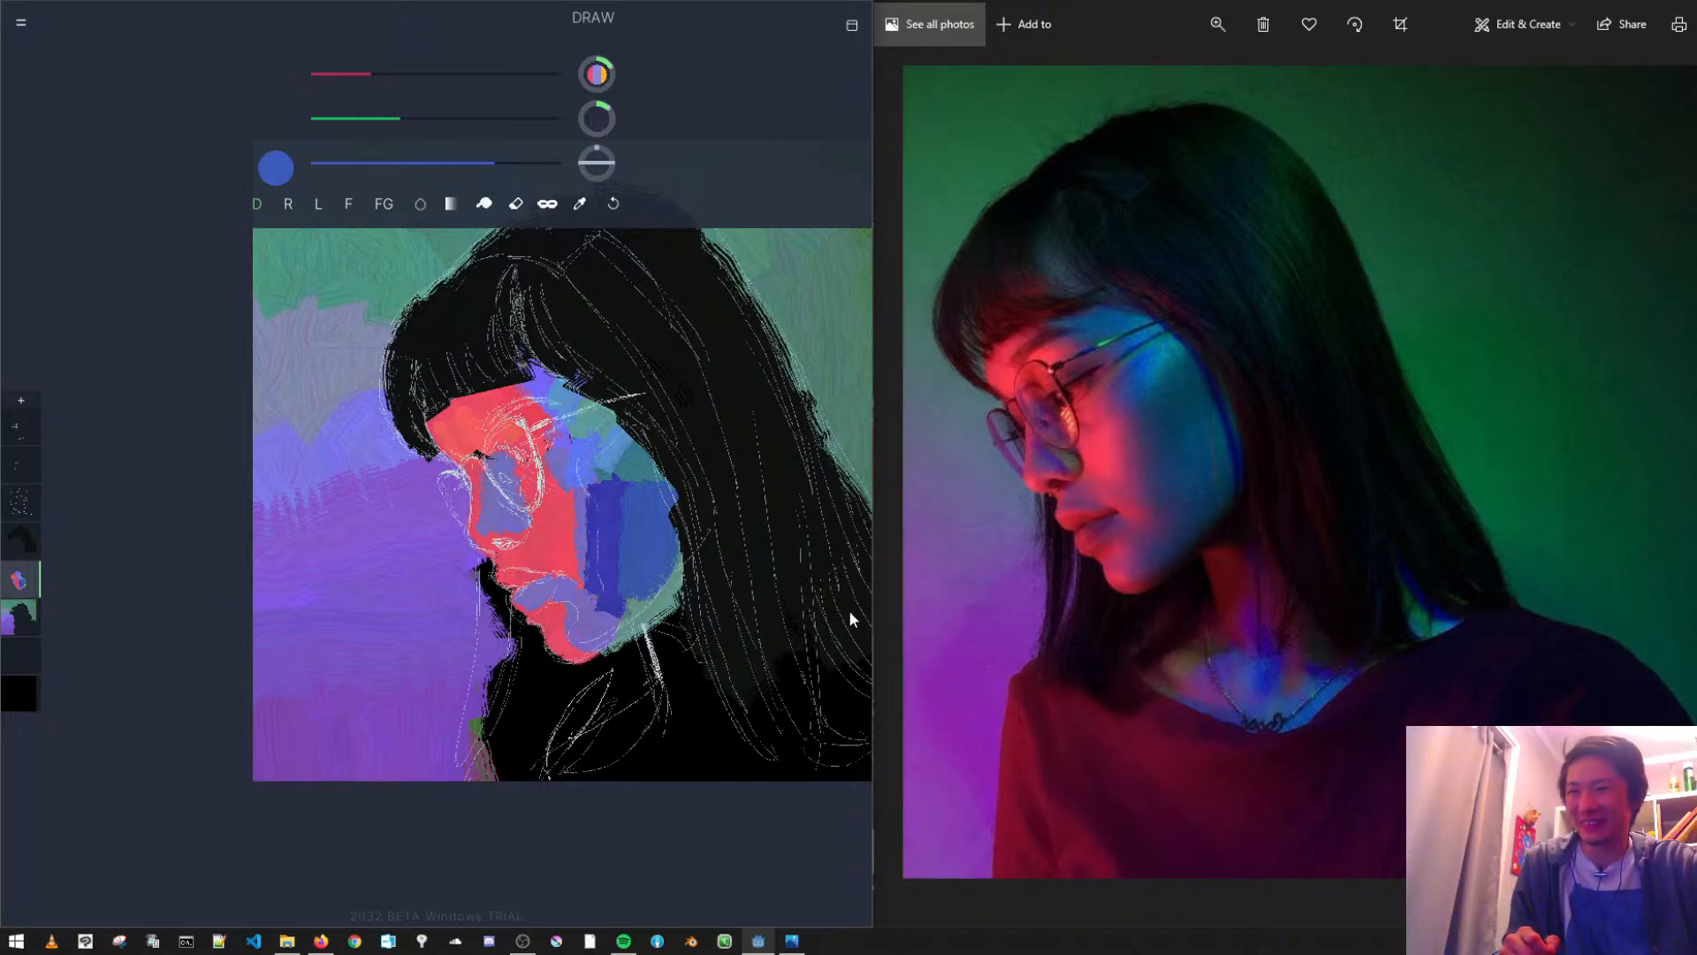
- Paint the forehead corner under the fringe medium blue and extend a slightly lighter blue across the temple
{"action": "scroll", "coordinate": [645, 336], "scroll_direction": "up", "scroll_amount": 4}
{"action": "scroll", "coordinate": [641, 358], "scroll_direction": "down", "scroll_amount": 3}
{"action": "mouse_move", "coordinate": [646, 390]}
{"action": "left_mouse_down"}
{"action": "mouse_move", "coordinate": [601, 378]}
{"action": "mouse_move", "coordinate": [627, 375]}
{"action": "left_mouse_up"}
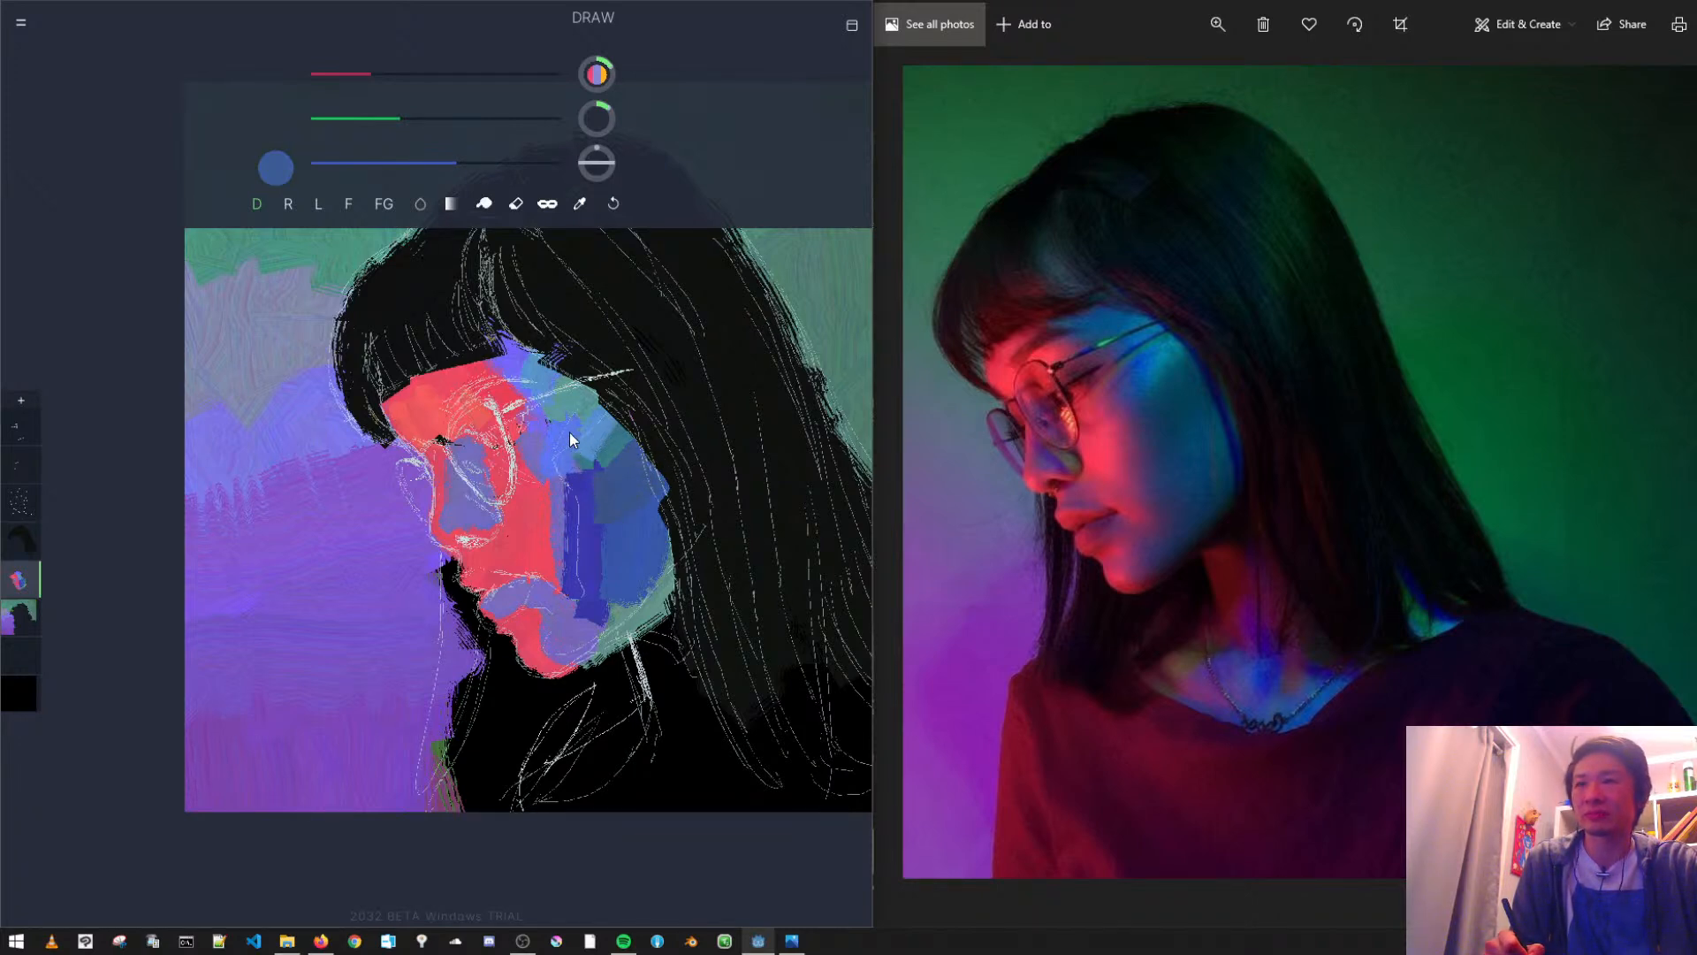
{"action": "left_click", "coordinate": [386, 122]}
{"action": "left_click_drag", "start_coordinate": [460, 159], "coordinate": [495, 163]}
{"action": "left_click_drag", "start_coordinate": [391, 111], "coordinate": [417, 120]}
{"action": "mouse_move", "coordinate": [521, 352]}
{"action": "left_mouse_down"}
{"action": "mouse_move", "coordinate": [463, 327]}
{"action": "mouse_move", "coordinate": [575, 365]}
{"action": "left_mouse_up"}
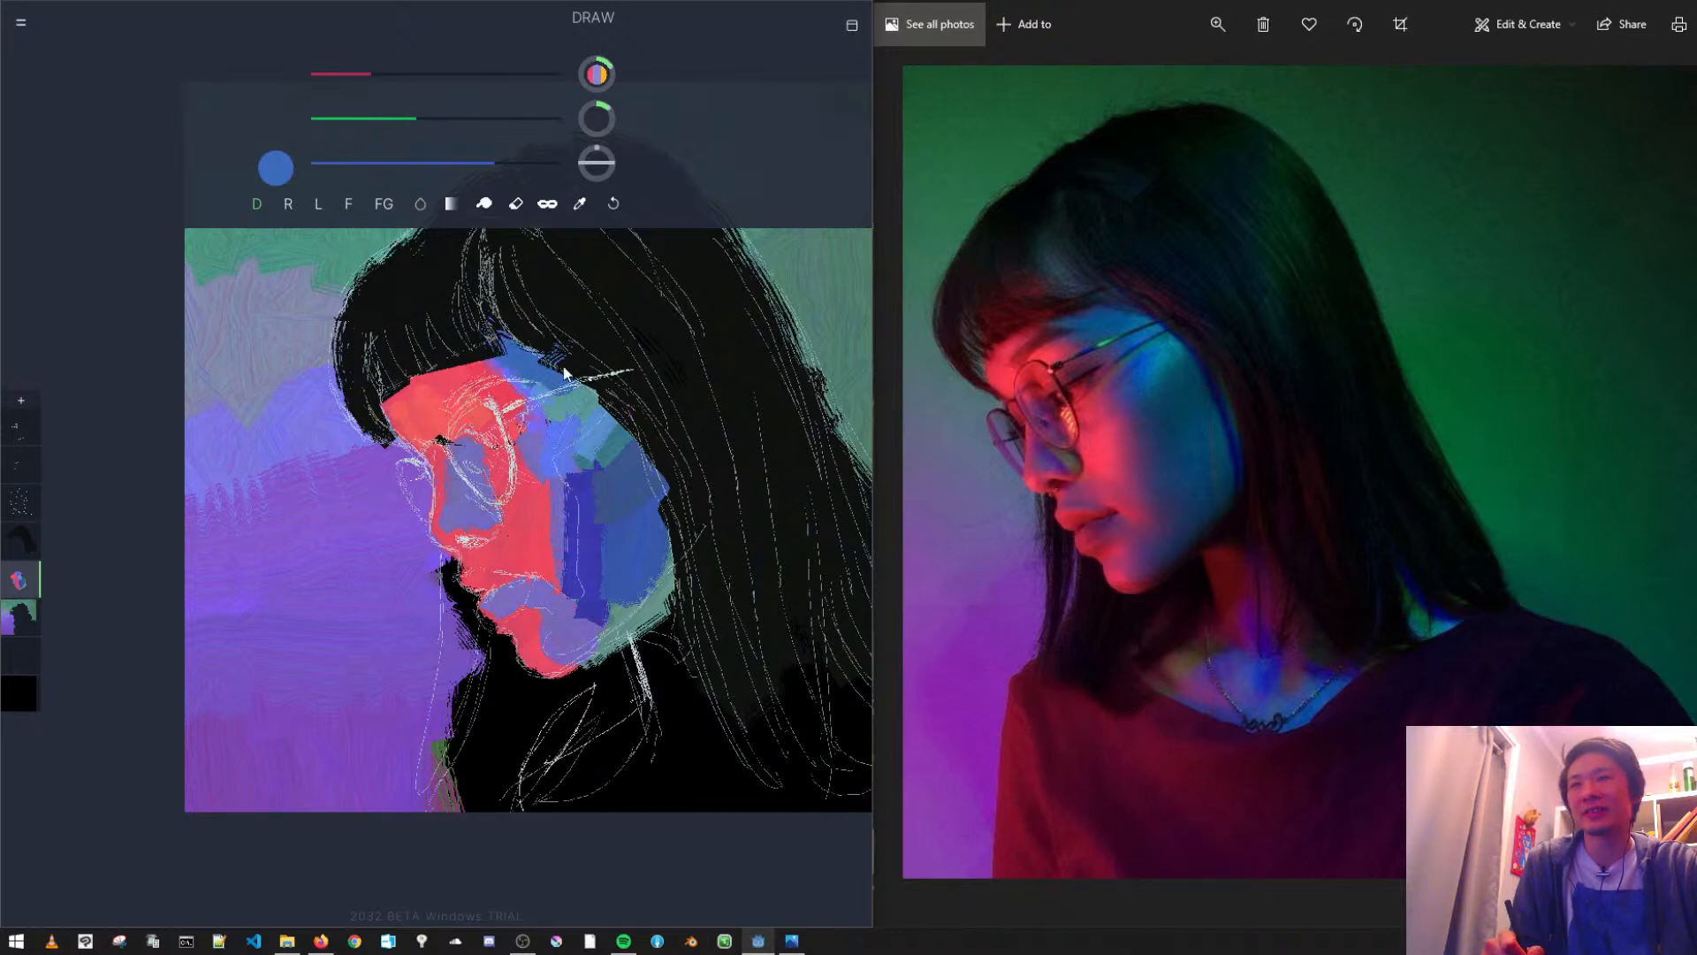
{"action": "left_click_drag", "start_coordinate": [418, 117], "coordinate": [440, 119]}
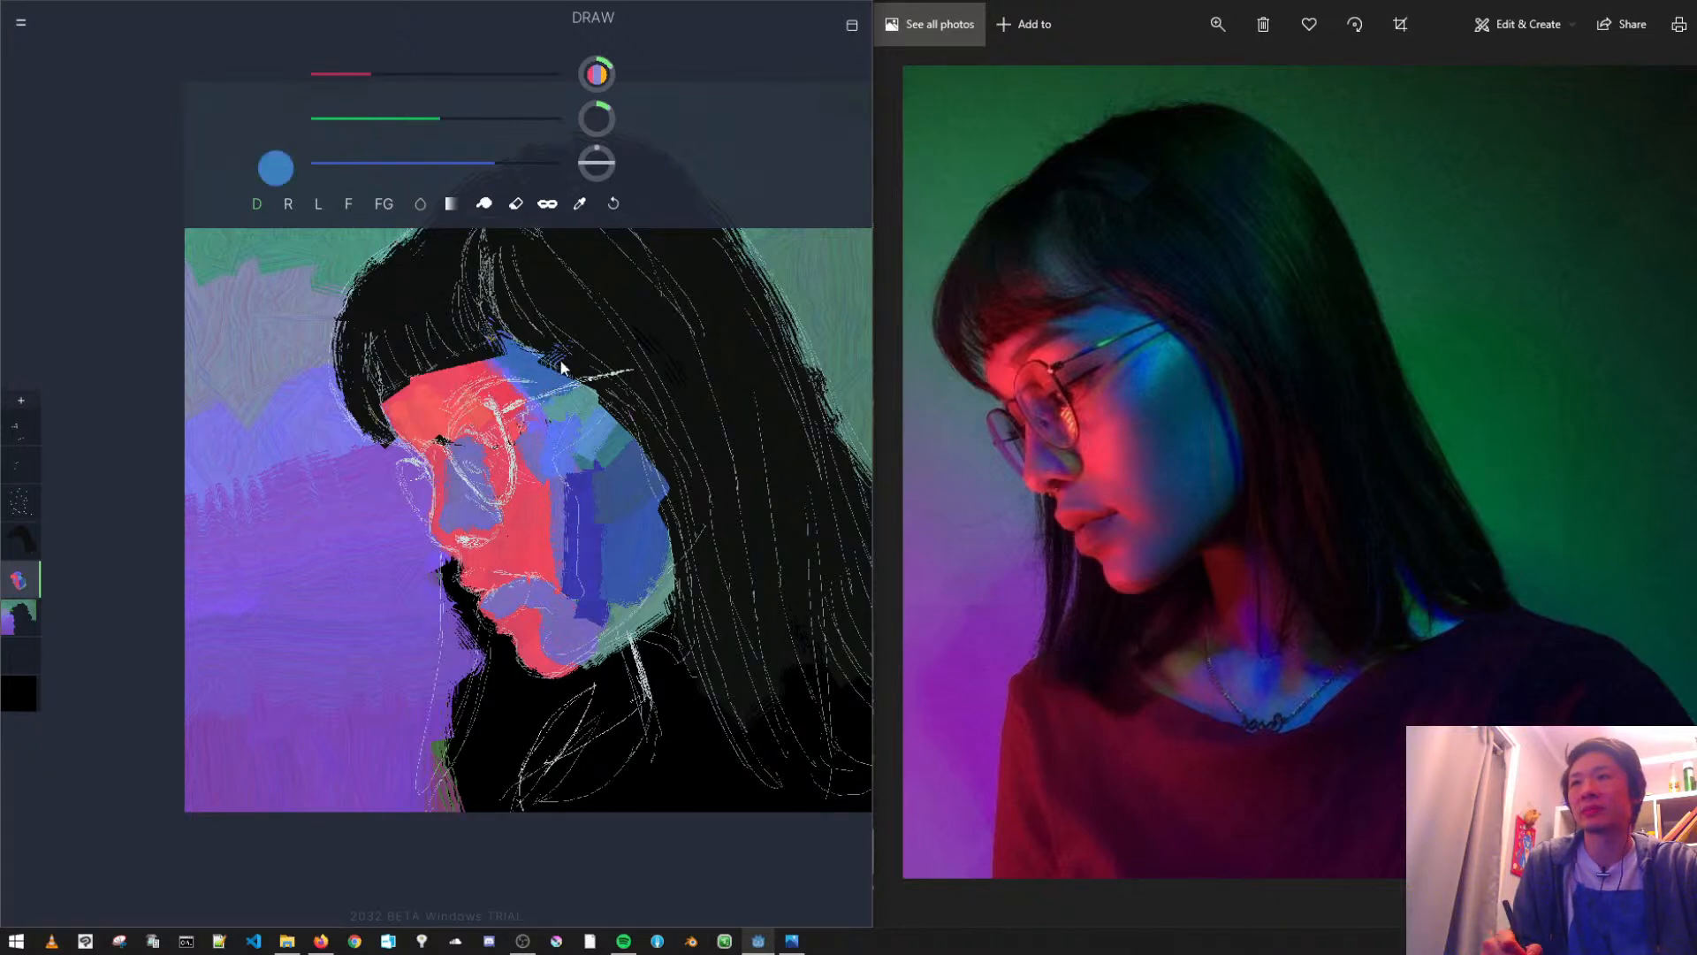
{"action": "left_click_drag", "start_coordinate": [563, 389], "coordinate": [571, 378]}
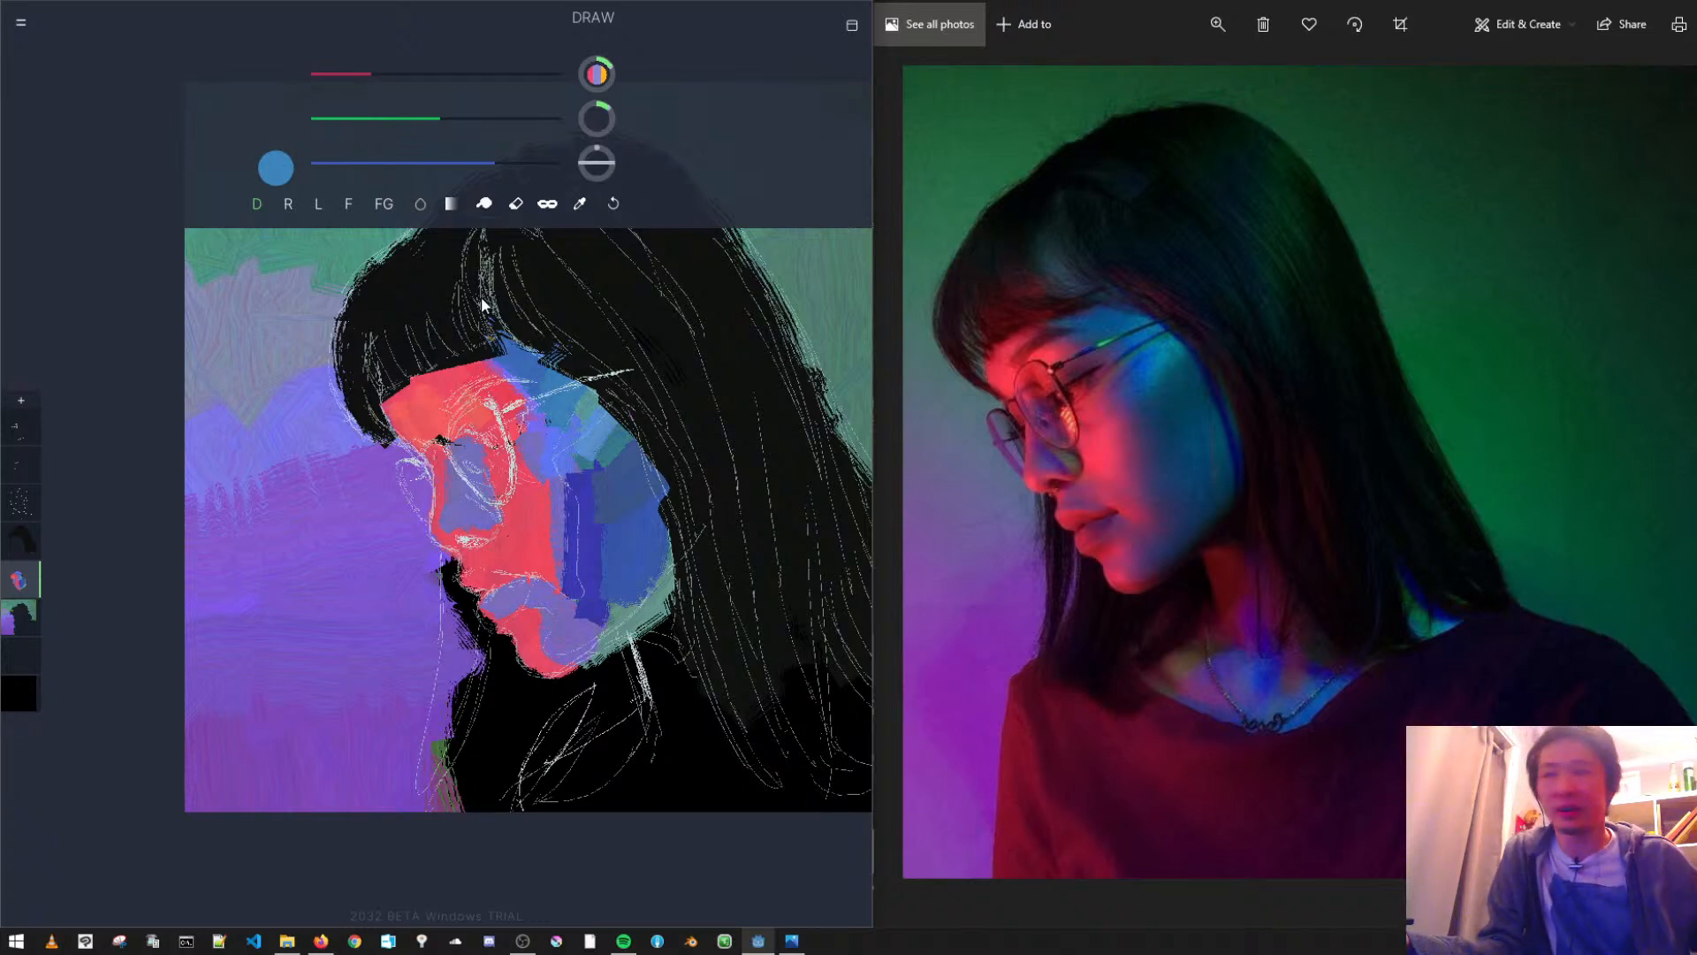
- Add an empty layer at the top of the stack and step down through the layers to the background paint layer
{"action": "key", "text": "Up"}
{"action": "key", "text": "Up"}
{"action": "key", "text": "Up"}
{"action": "key", "text": "Up"}
{"action": "key", "text": "Up"}
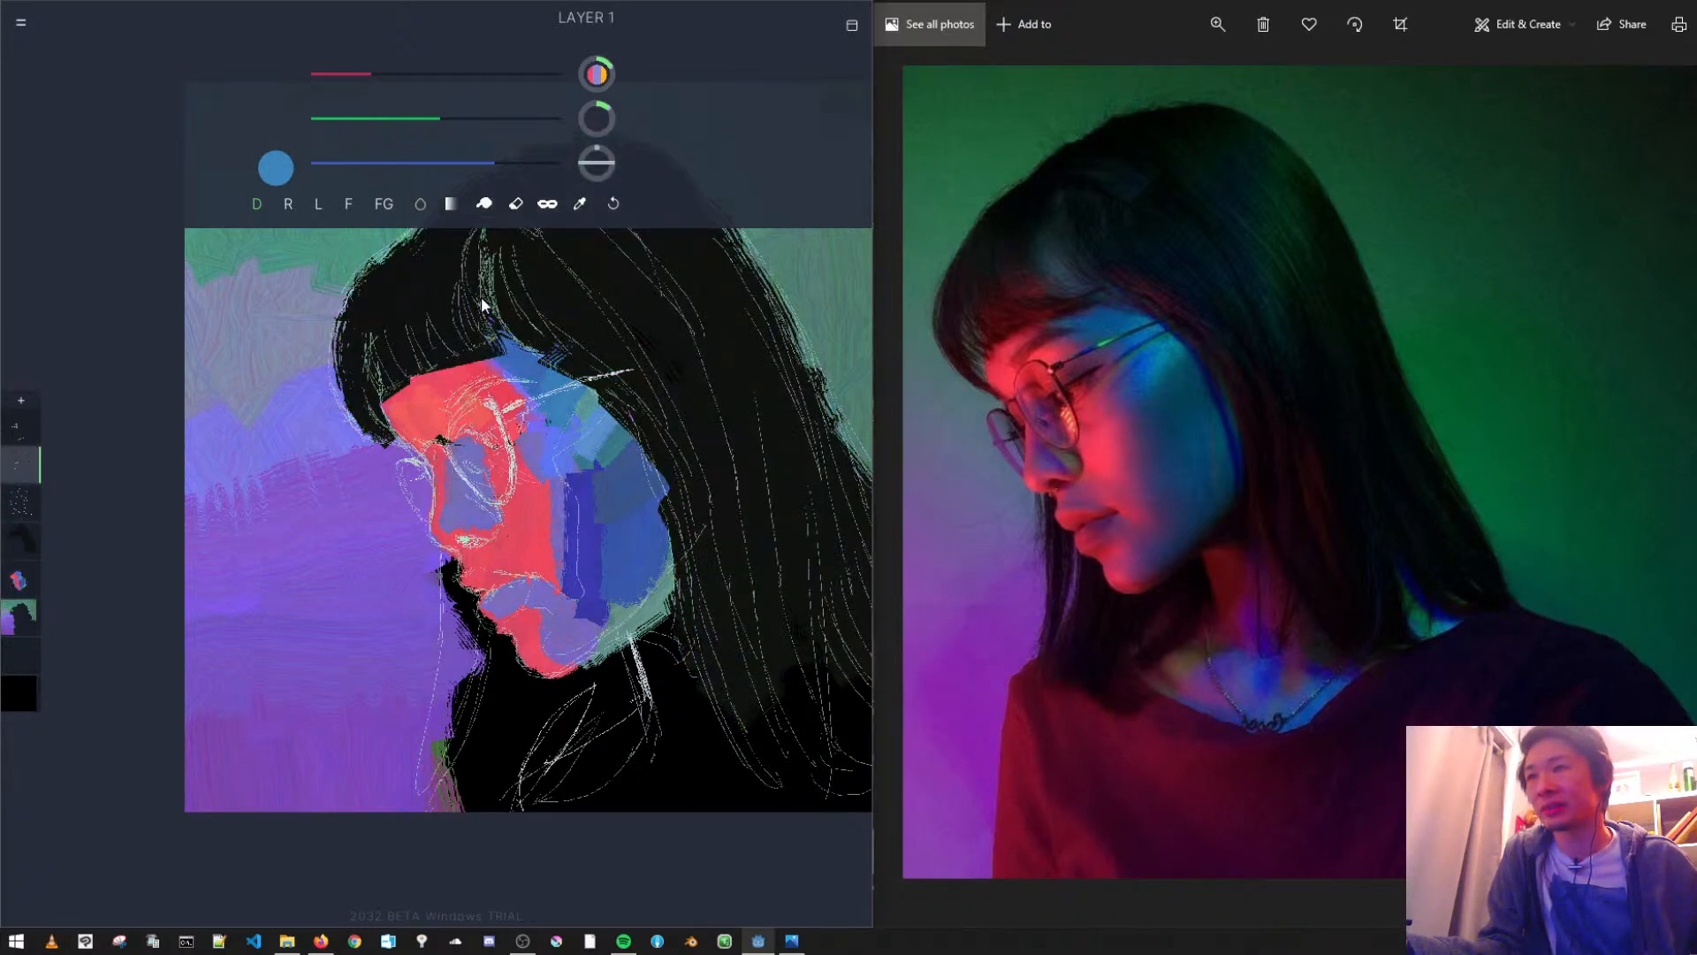
{"action": "key", "text": "Down"}
{"action": "key", "text": "Down"}
{"action": "key", "text": "Down"}
{"action": "key", "text": "Down"}
{"action": "key", "text": "Down"}
{"action": "key", "text": "Down"}
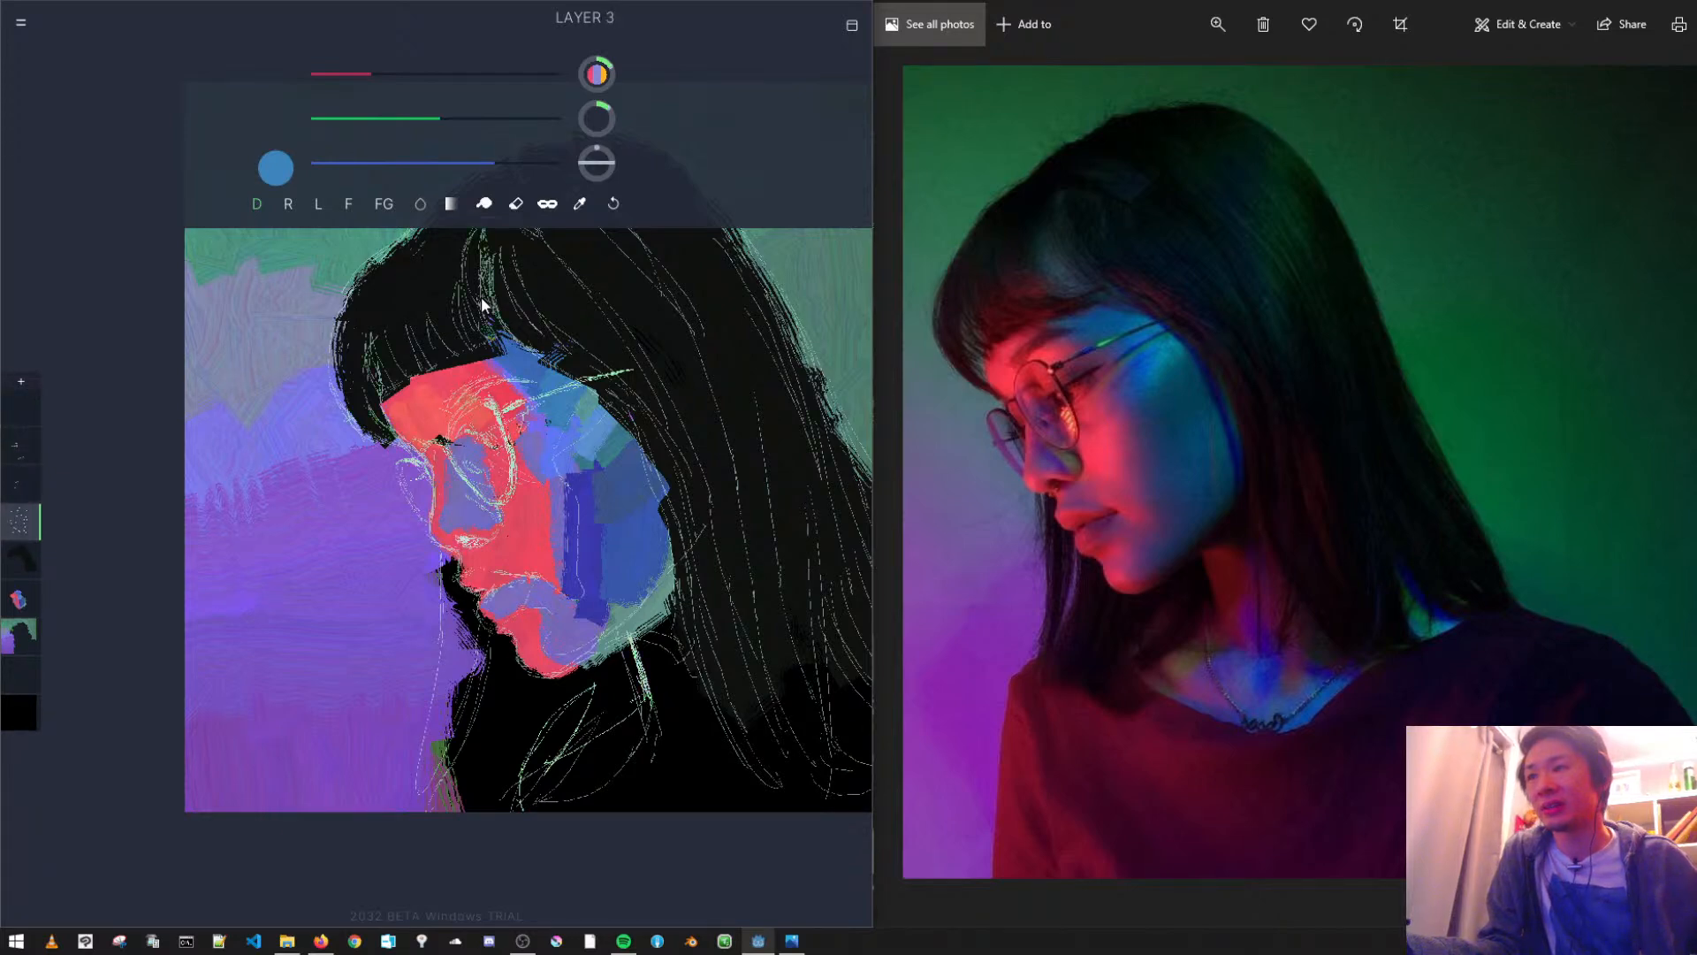
{"action": "key", "text": "Up"}
{"action": "key", "text": "Down"}
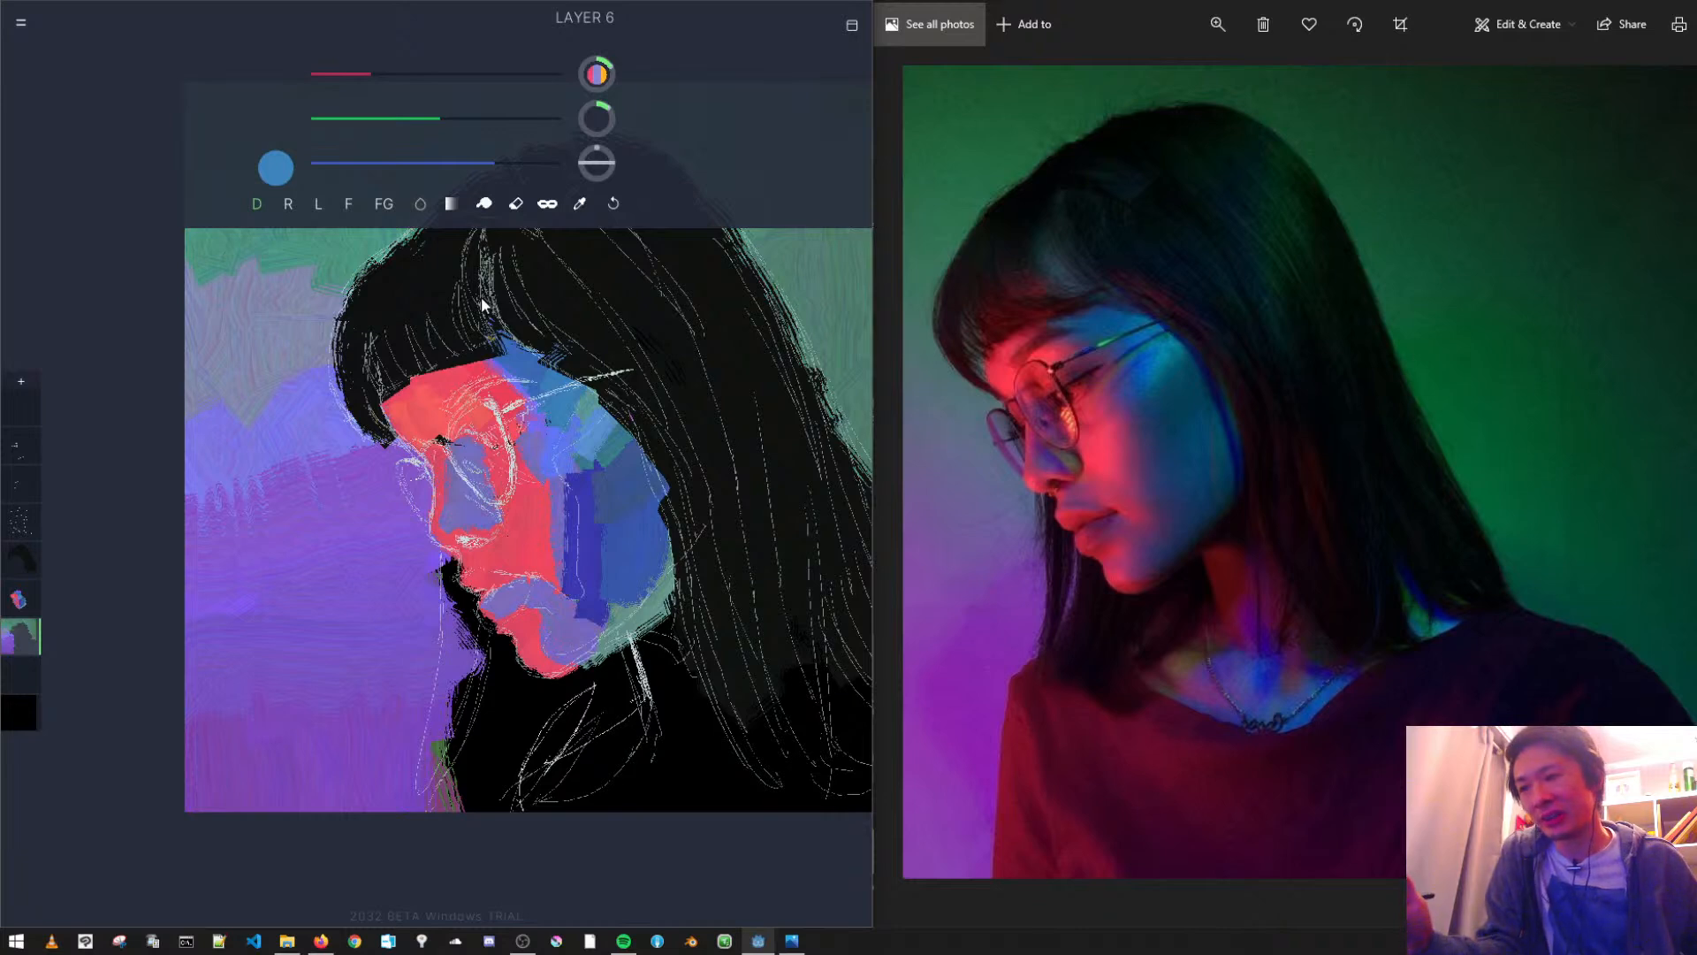
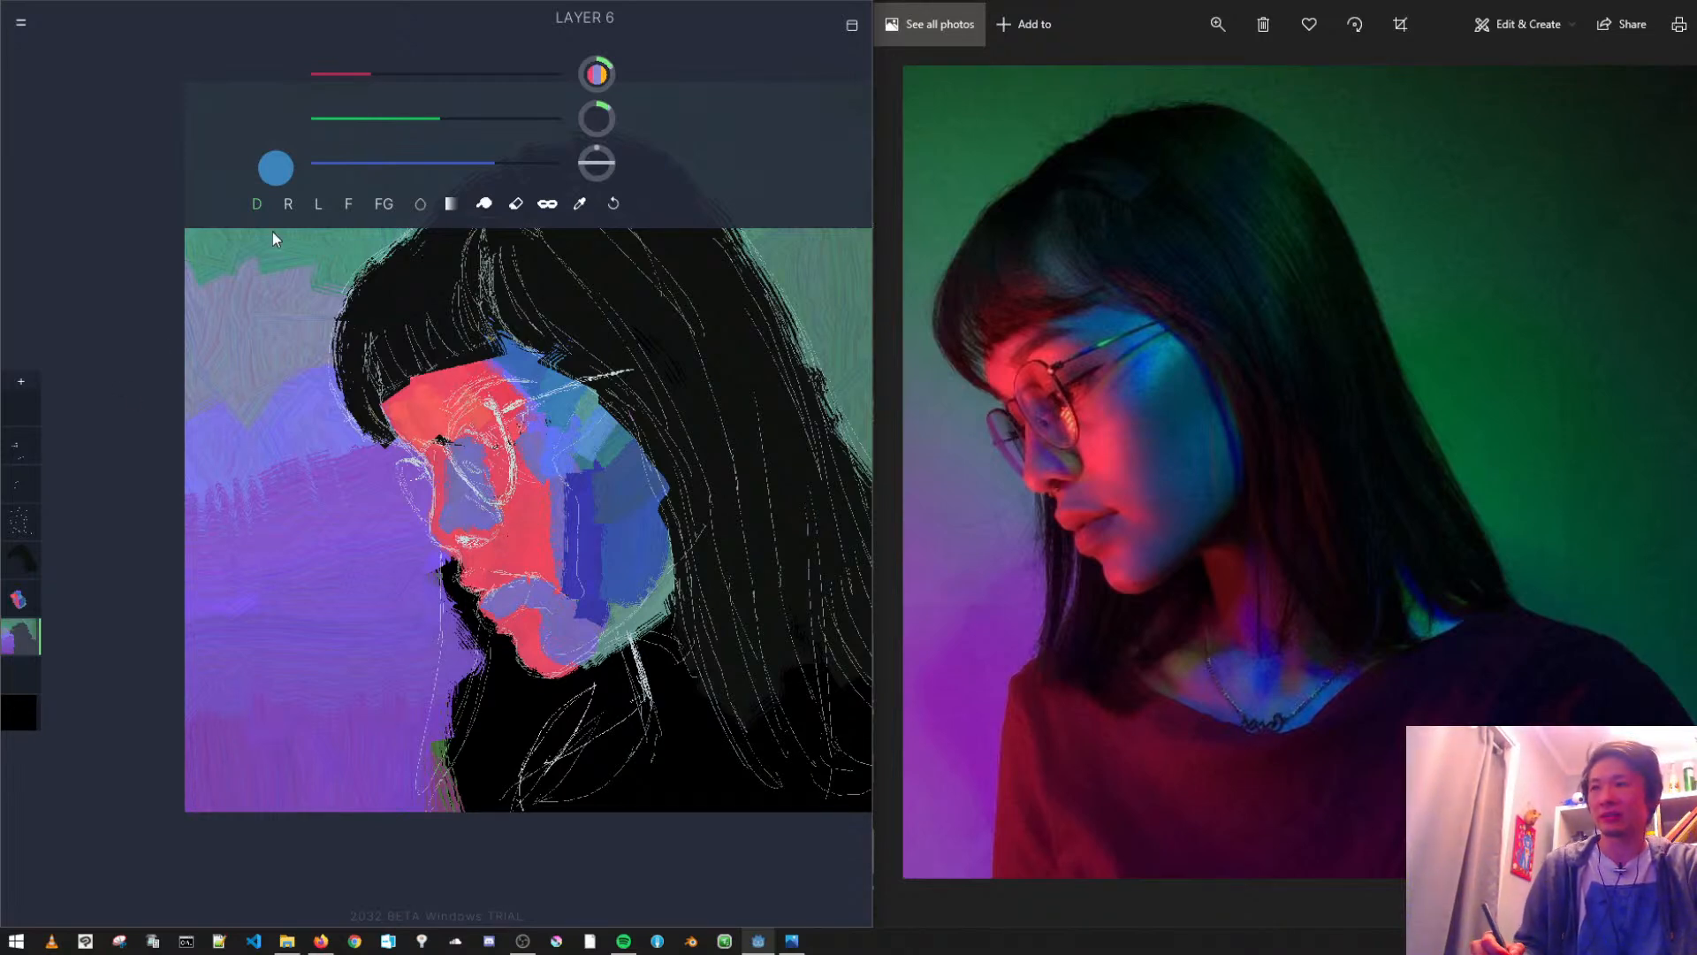
- On the face paint layer, turn on stencil mode and paint the green jaw edge below the cheek medium blue
{"action": "left_click", "coordinate": [29, 598]}
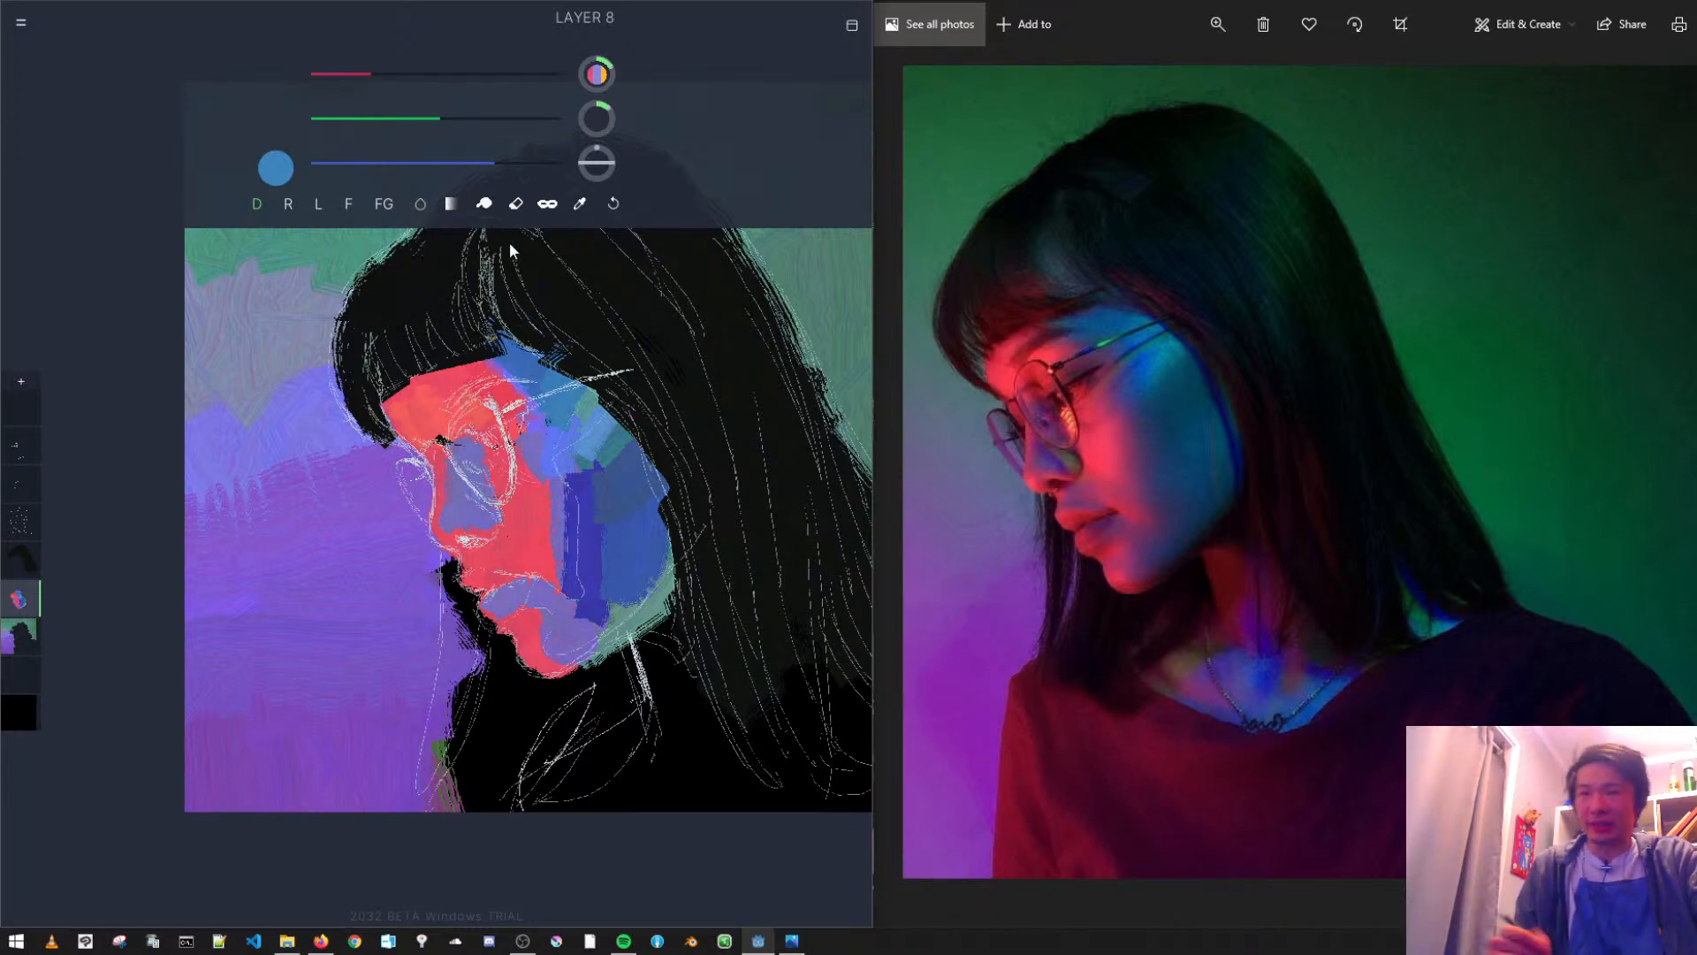
{"action": "left_click", "coordinate": [516, 204]}
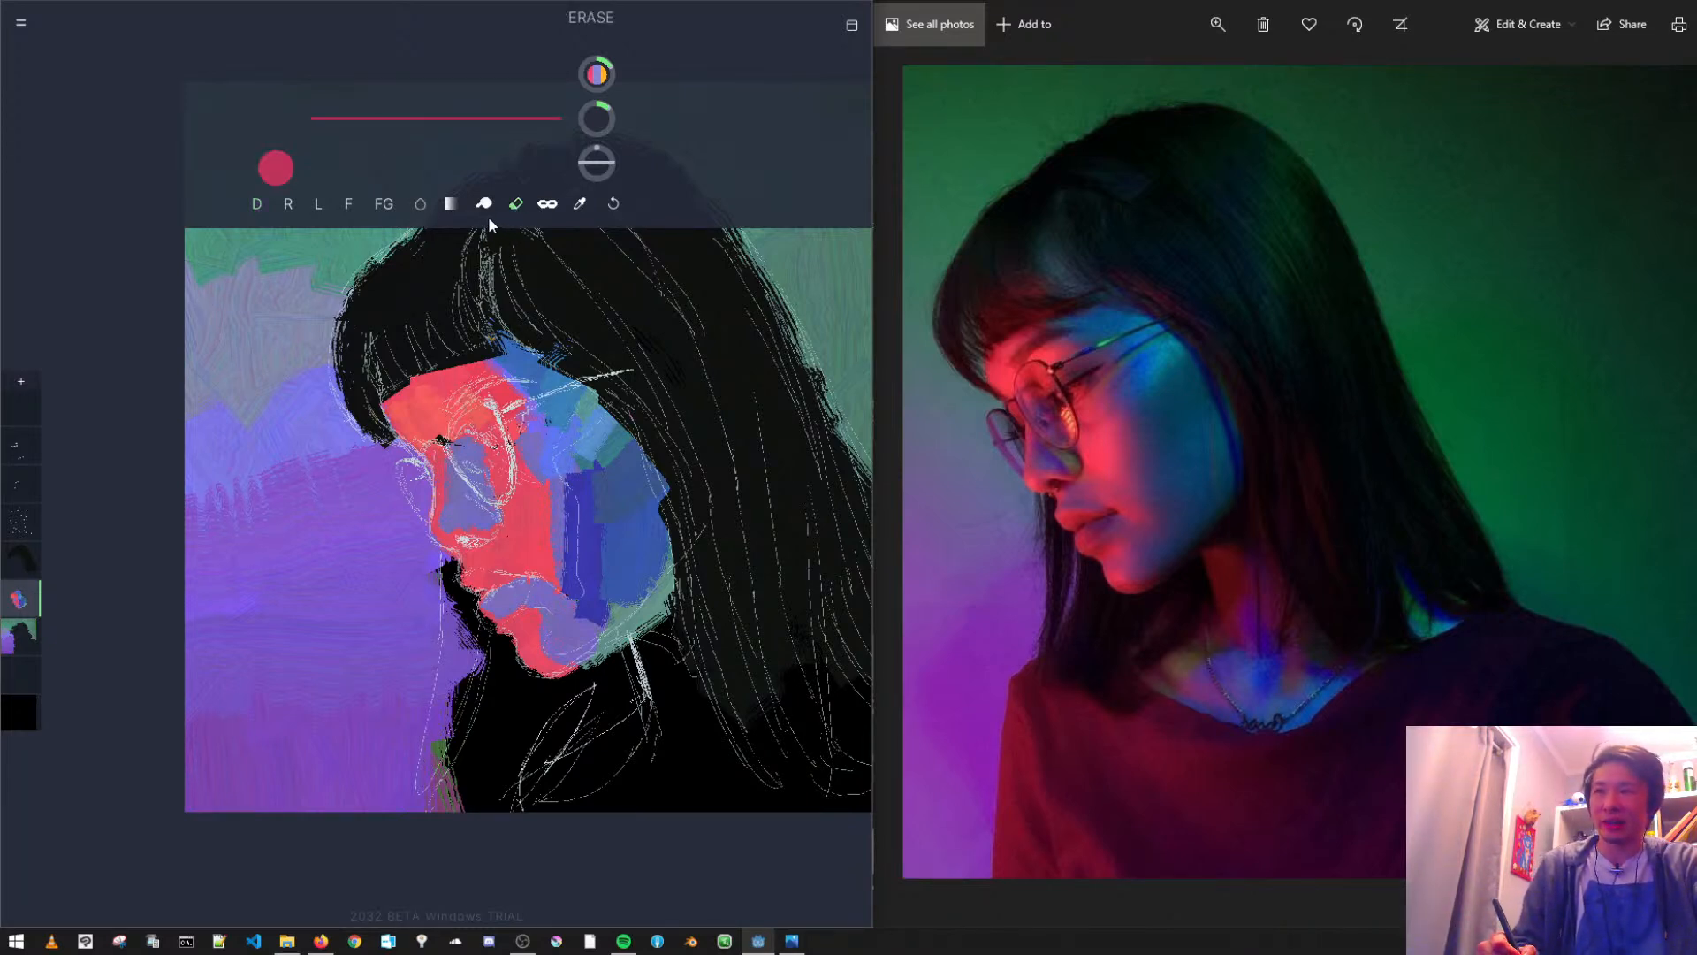
{"action": "left_click", "coordinate": [580, 206]}
{"action": "left_click", "coordinate": [628, 571]}
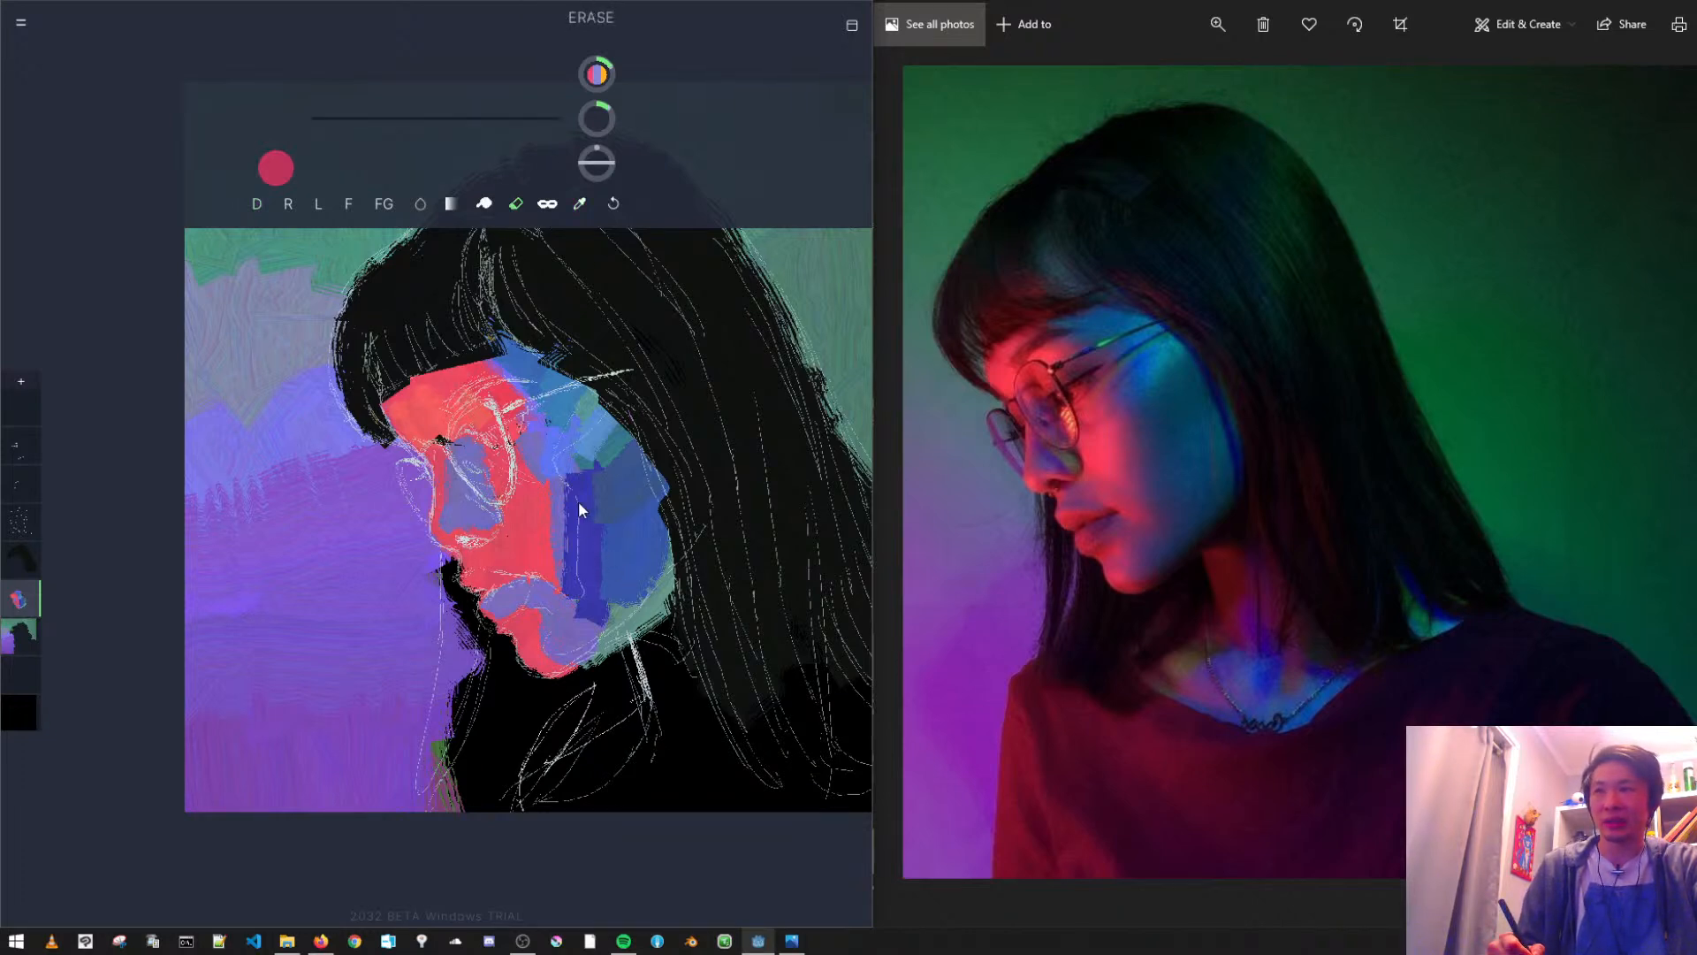
{"action": "left_click", "coordinate": [251, 201]}
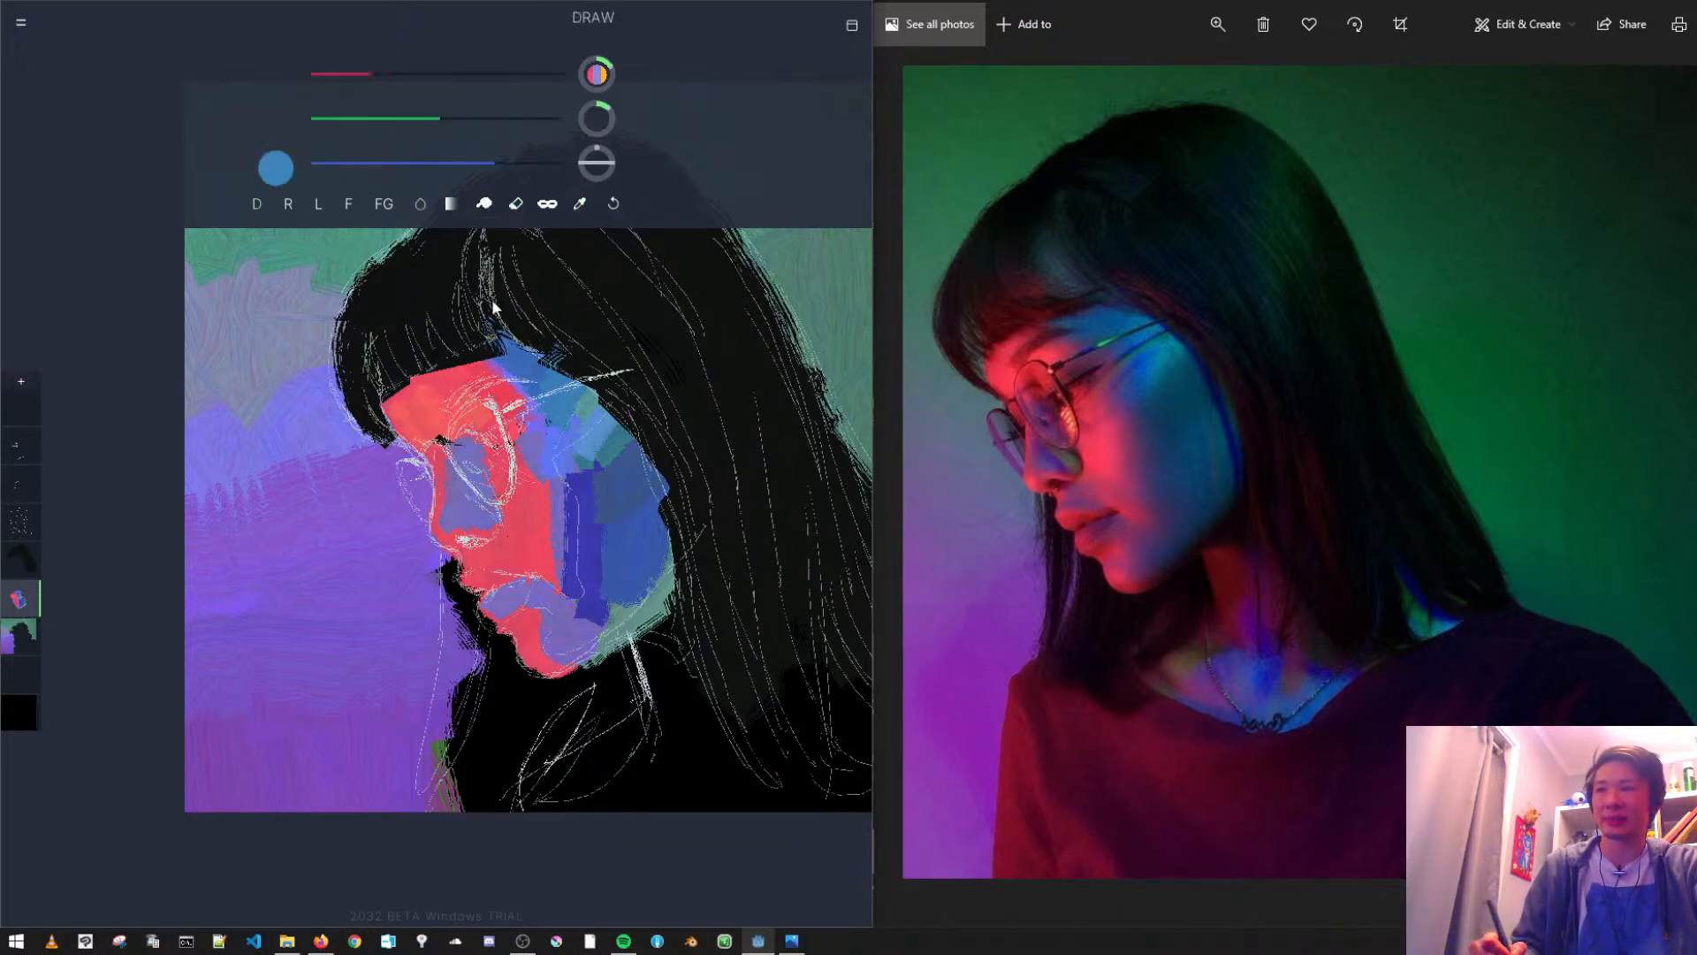
{"action": "left_click", "coordinate": [434, 126]}
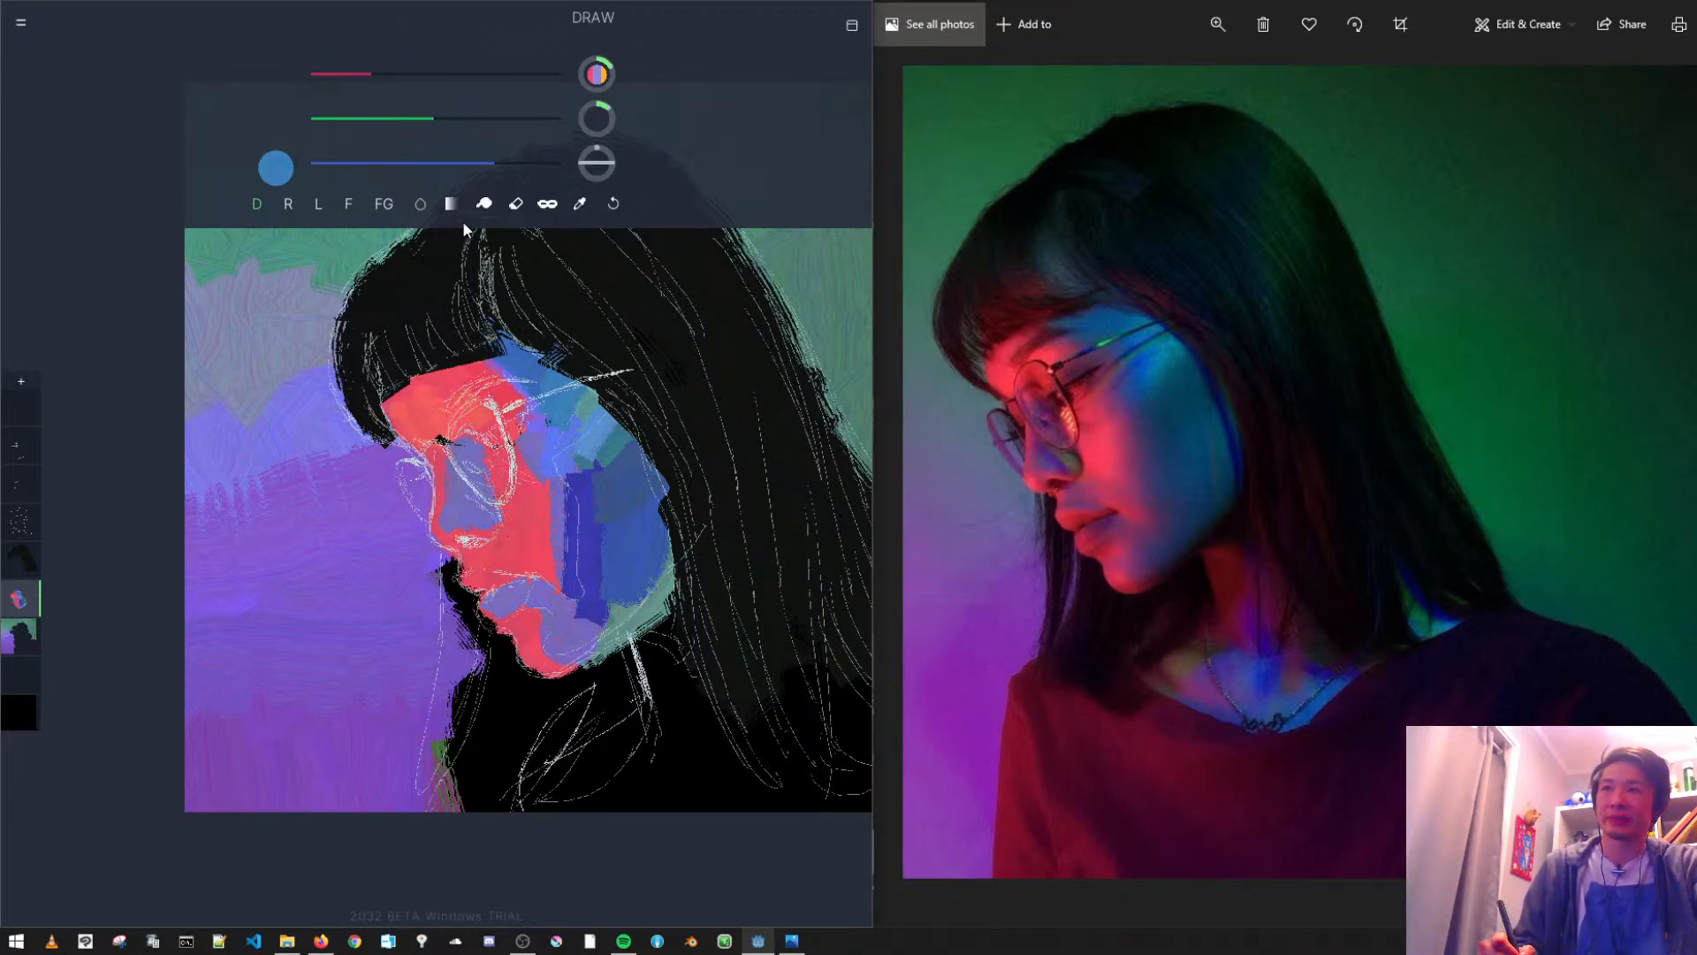
{"action": "left_click", "coordinate": [547, 203]}
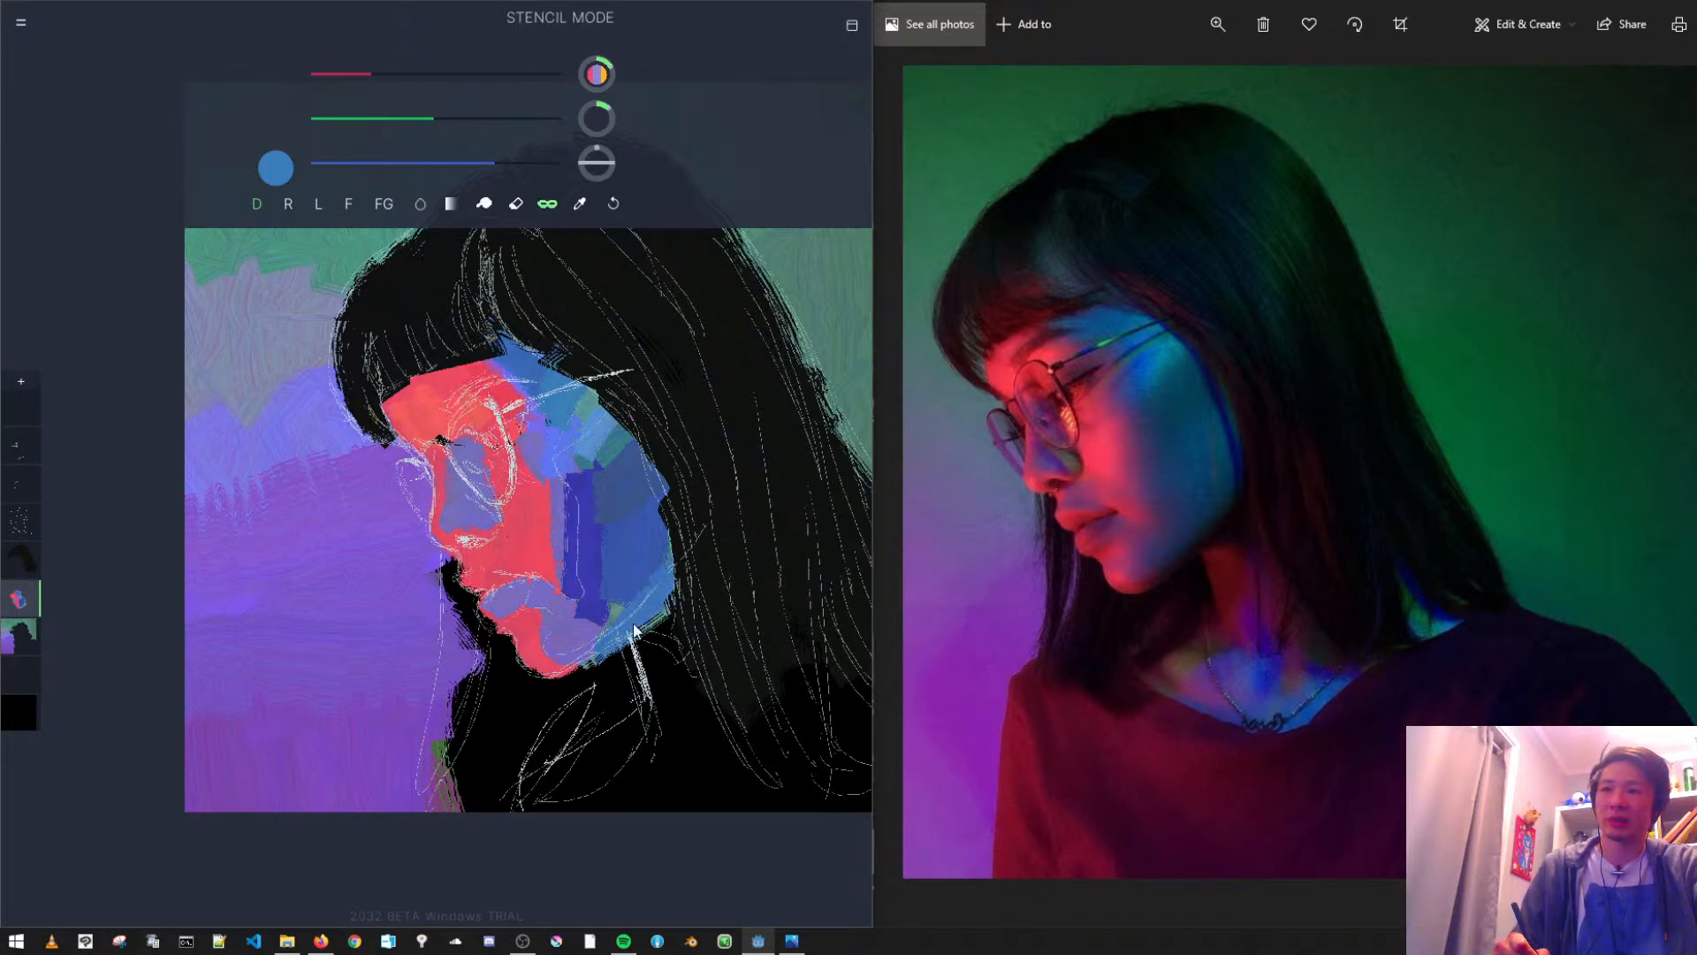
{"action": "left_click_drag", "start_coordinate": [577, 663], "coordinate": [681, 591]}
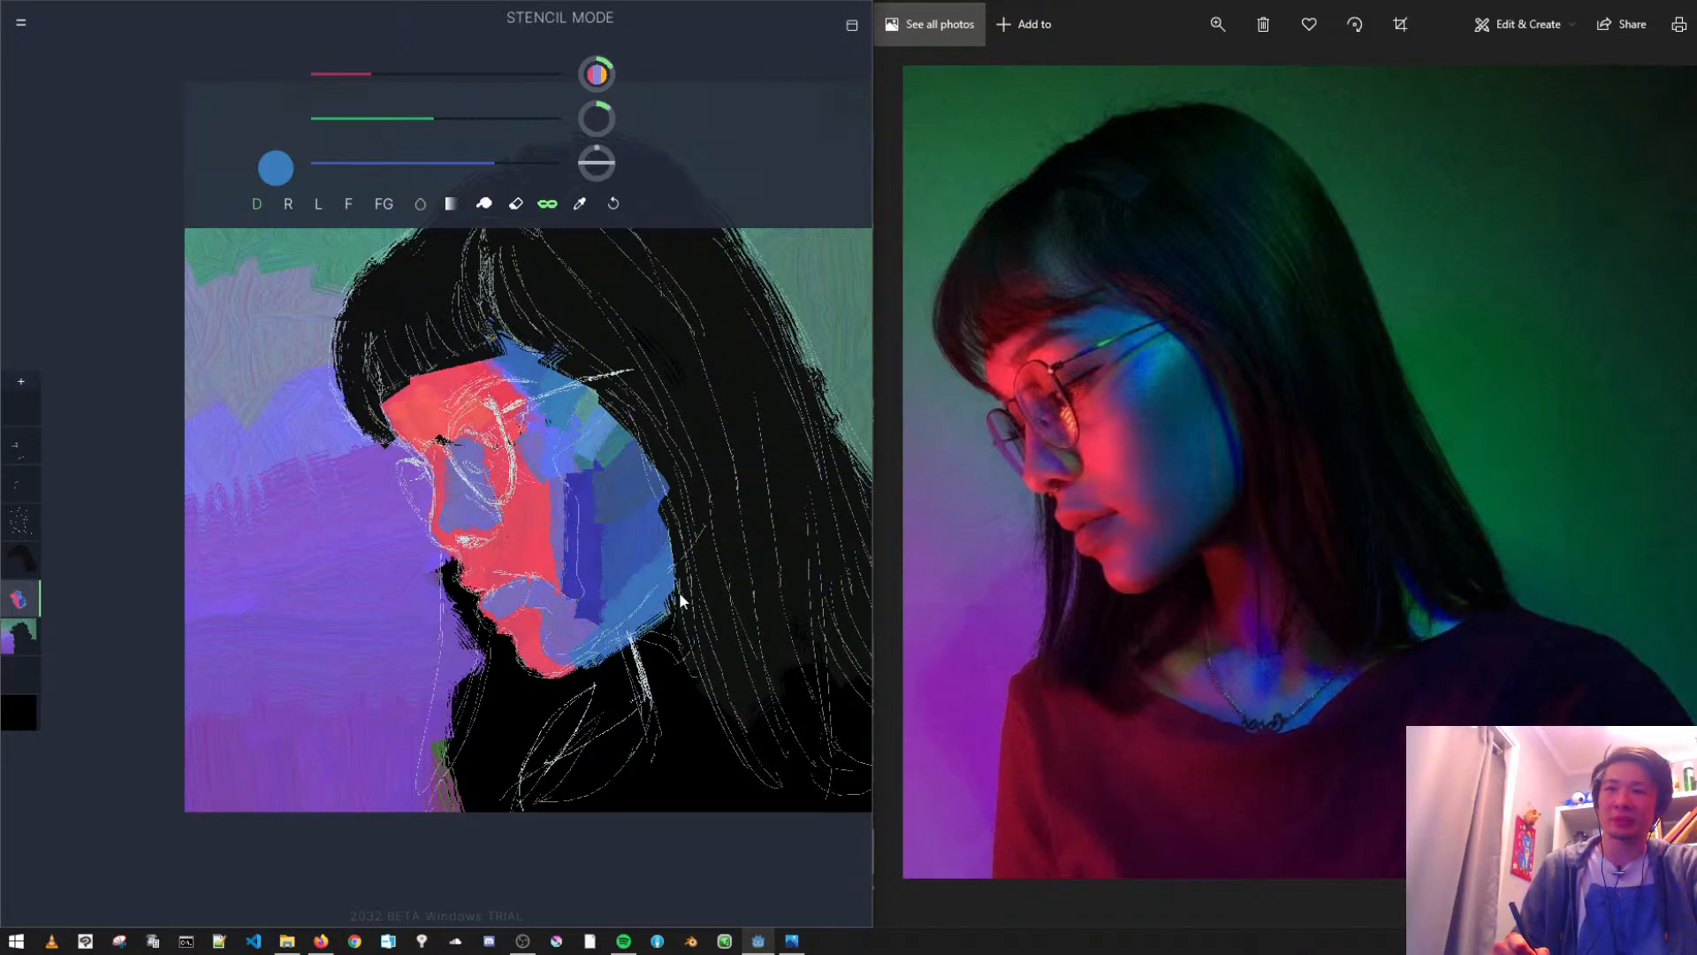
- Mix a dark reddish brown and paint a narrow shadow along the underside of the jaw
{"action": "left_click", "coordinate": [377, 118]}
{"action": "left_click", "coordinate": [382, 163]}
{"action": "left_click_drag", "start_coordinate": [381, 76], "coordinate": [408, 74]}
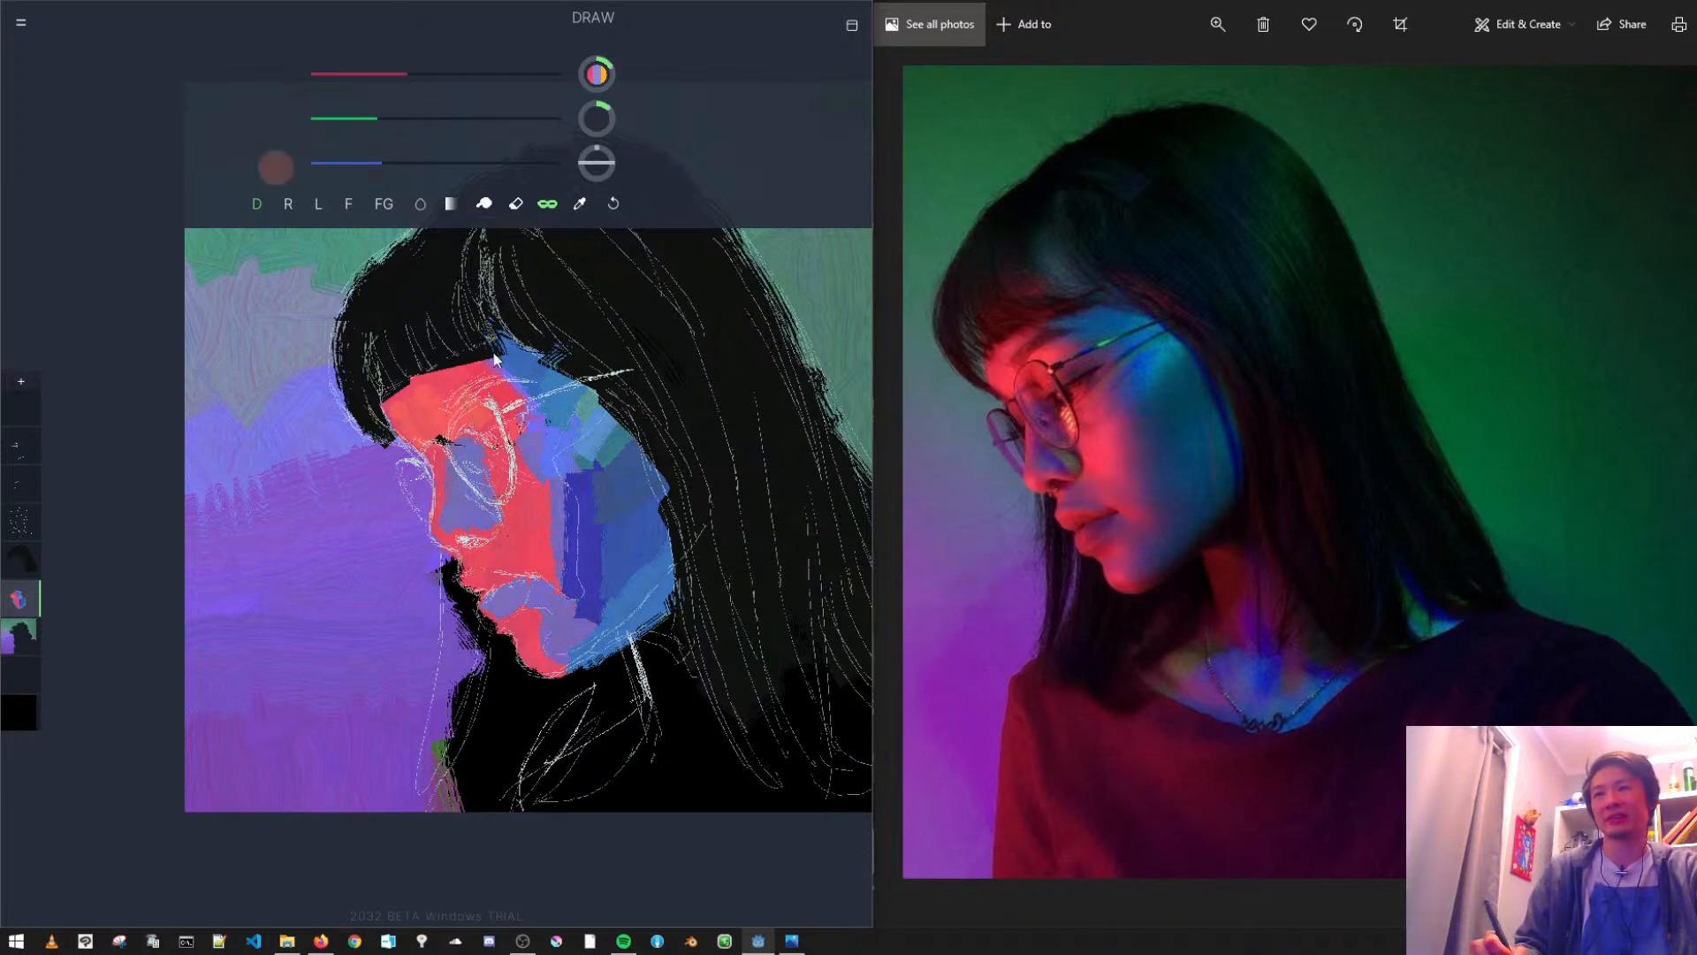
{"action": "left_click_drag", "start_coordinate": [622, 633], "coordinate": [591, 654]}
{"action": "left_click", "coordinate": [336, 118]}
{"action": "left_click", "coordinate": [366, 74]}
{"action": "left_click_drag", "start_coordinate": [632, 648], "coordinate": [626, 648]}
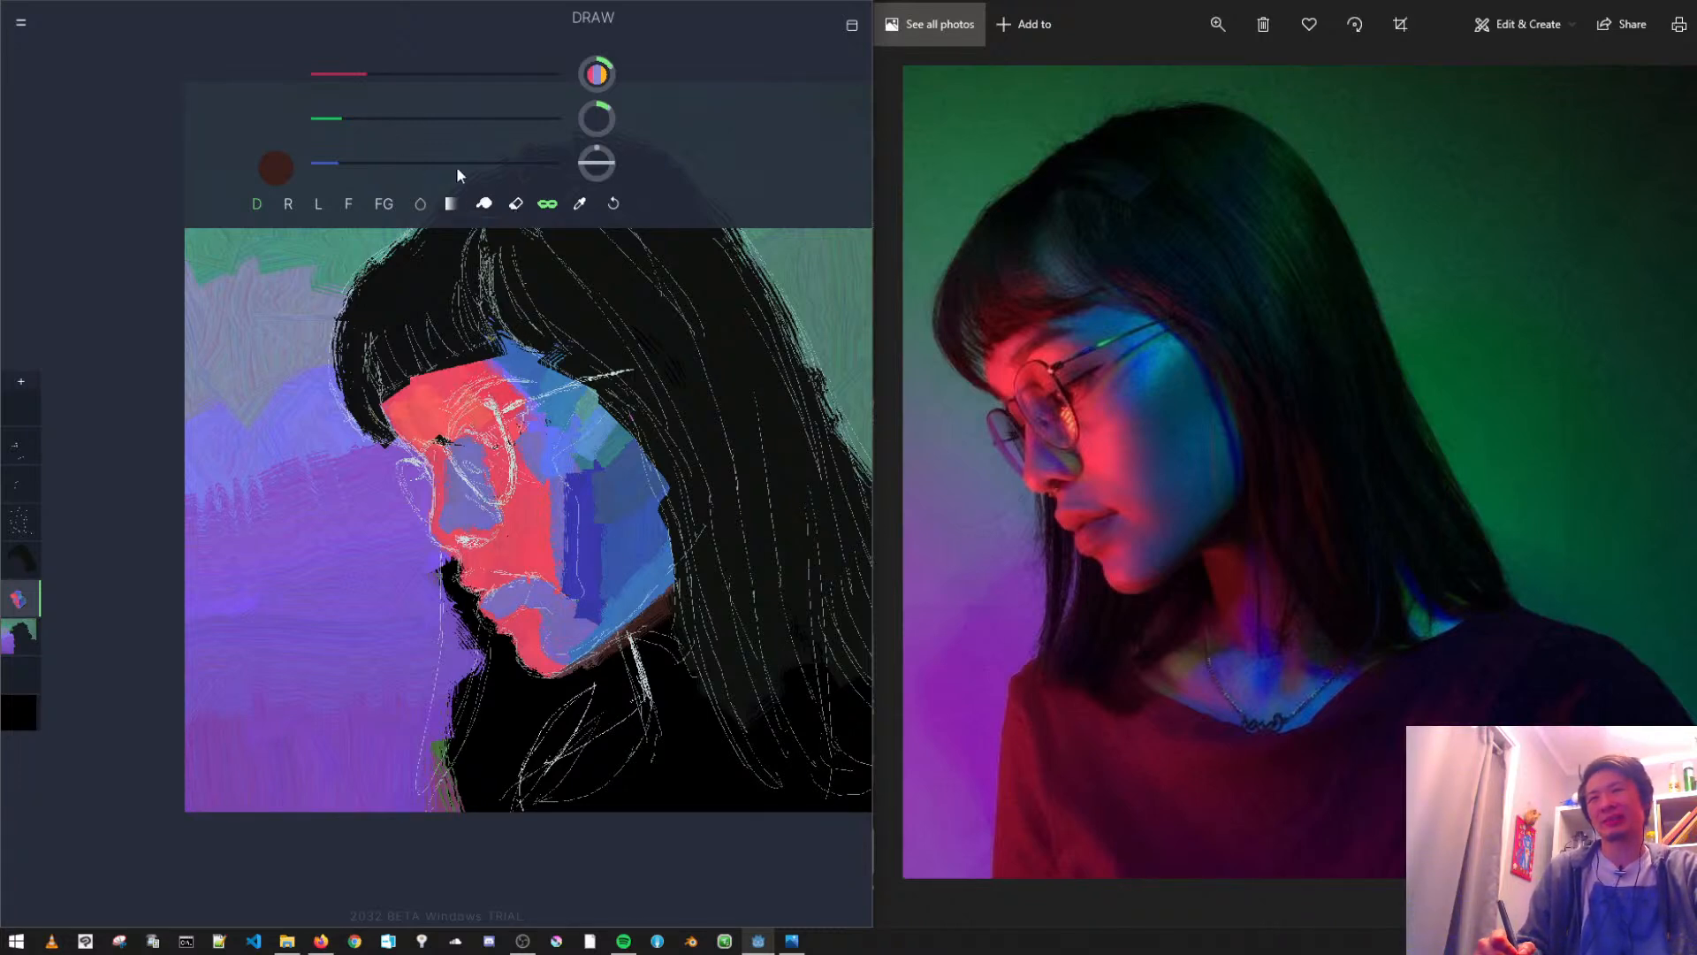
- Repaint the indigo cheek band and the back cheek in muted blue, and cover the jaw edge in a greener blue
{"action": "left_click", "coordinate": [579, 204]}
{"action": "left_click", "coordinate": [612, 471]}
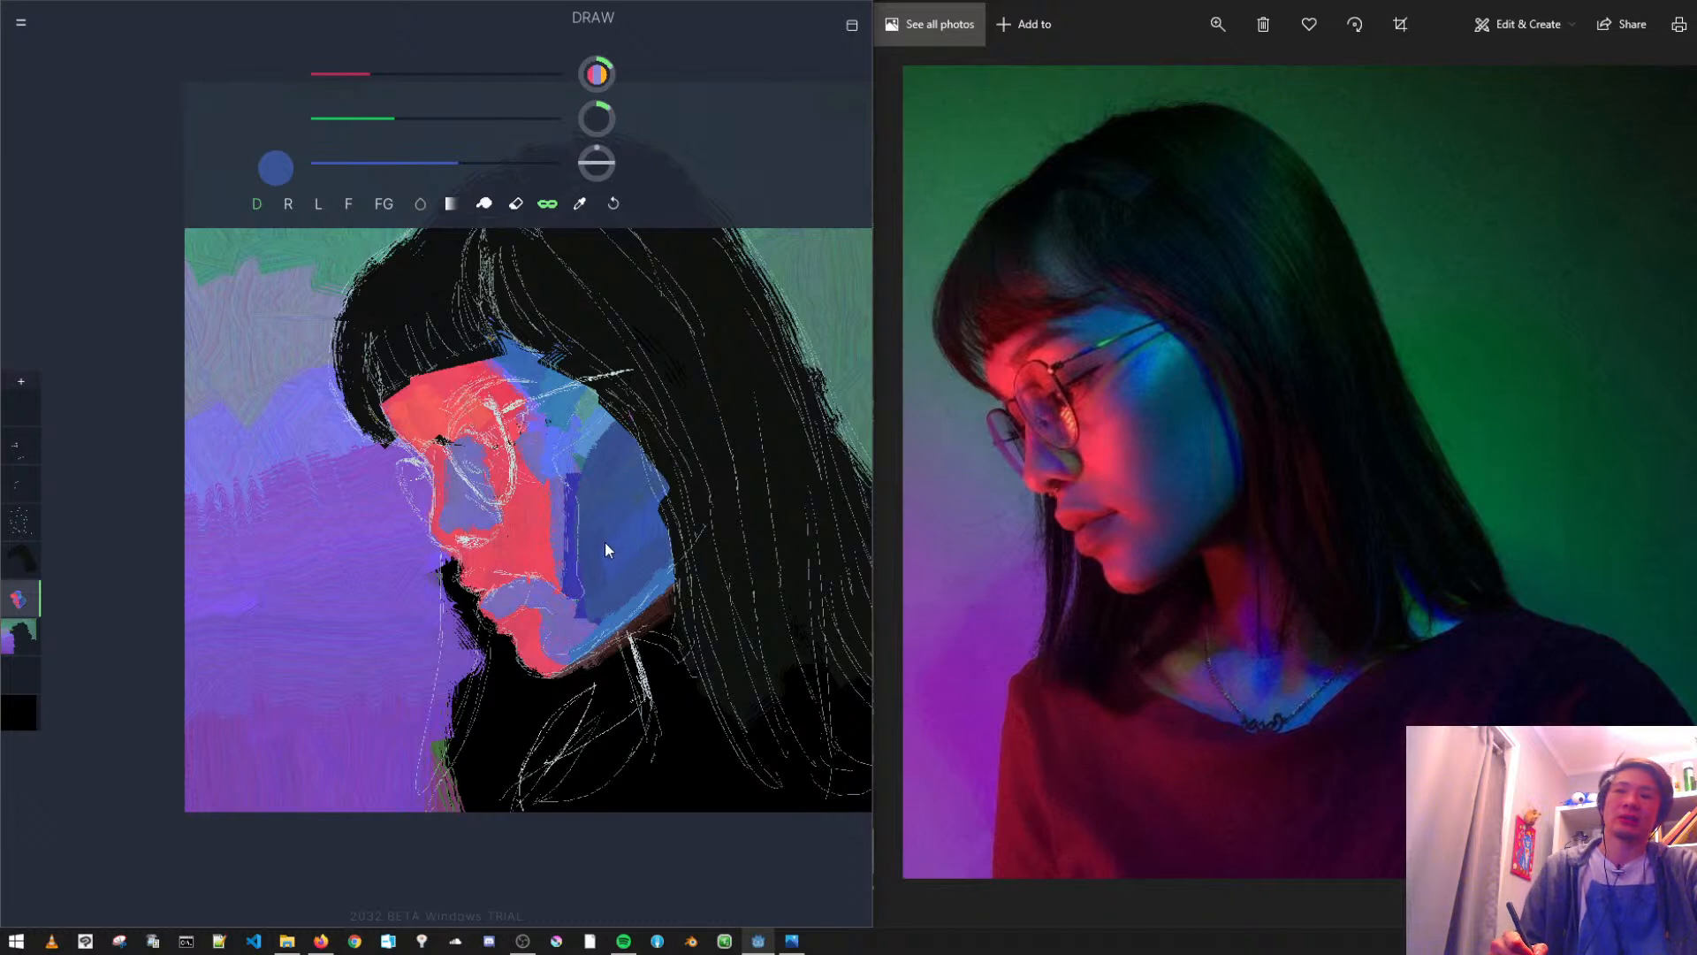
{"action": "left_click", "coordinate": [613, 204]}
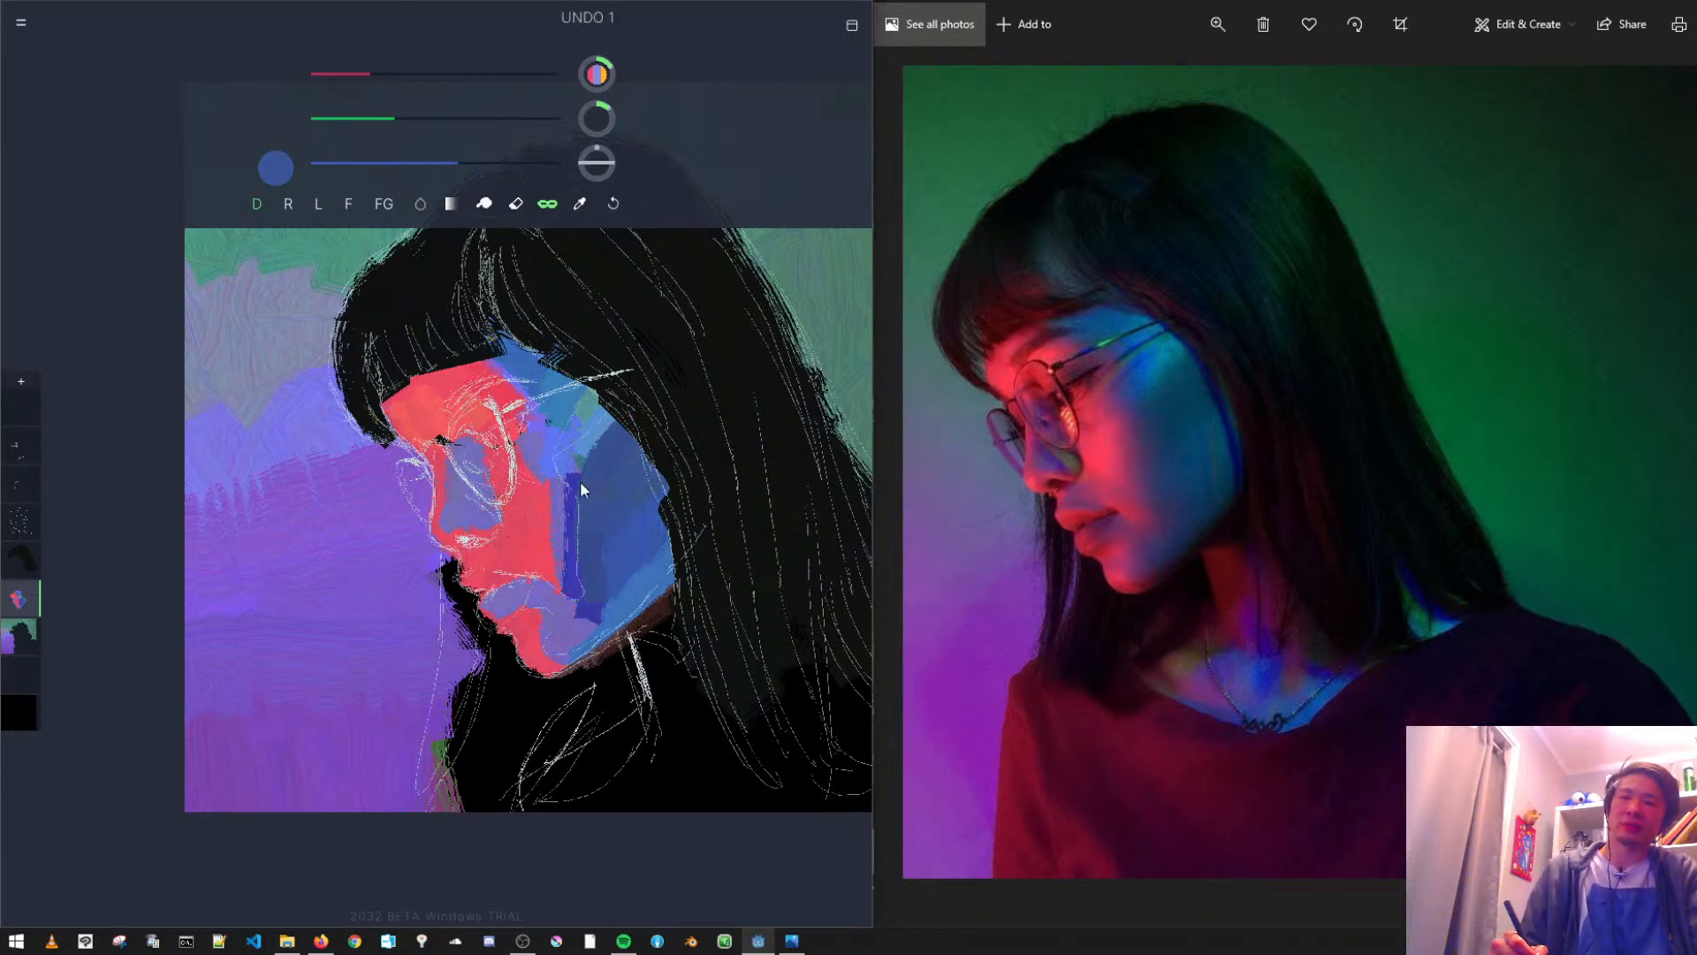
{"action": "left_click_drag", "start_coordinate": [403, 118], "coordinate": [413, 118]}
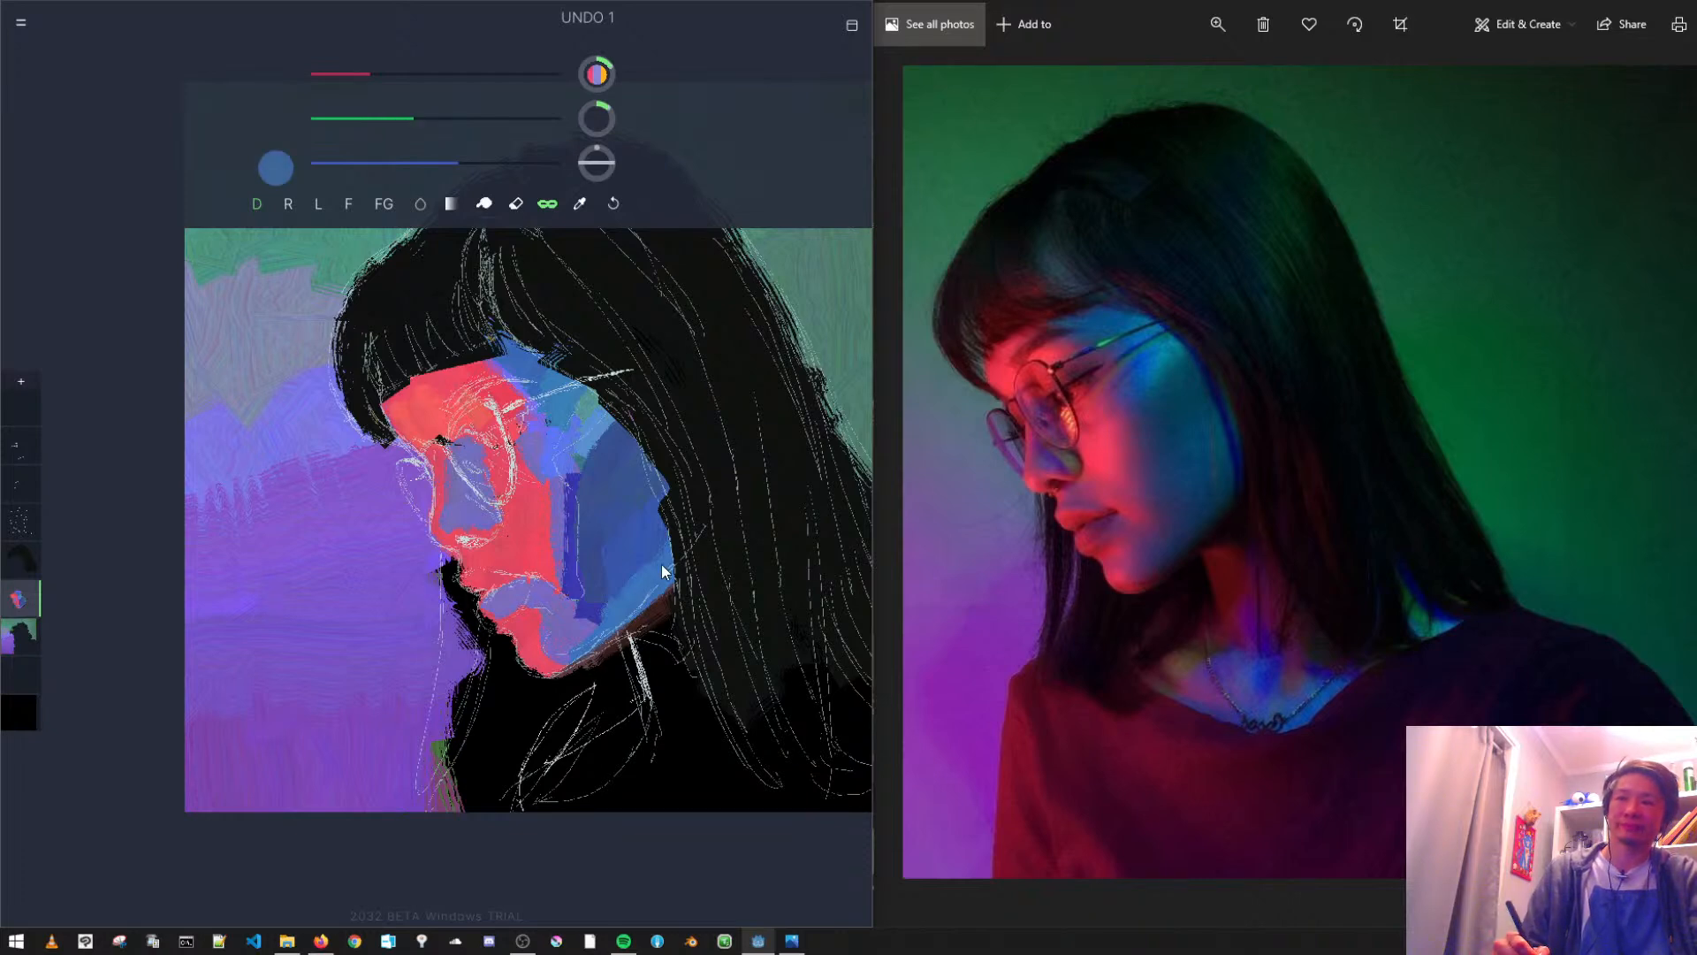
{"action": "left_click_drag", "start_coordinate": [582, 639], "coordinate": [676, 575]}
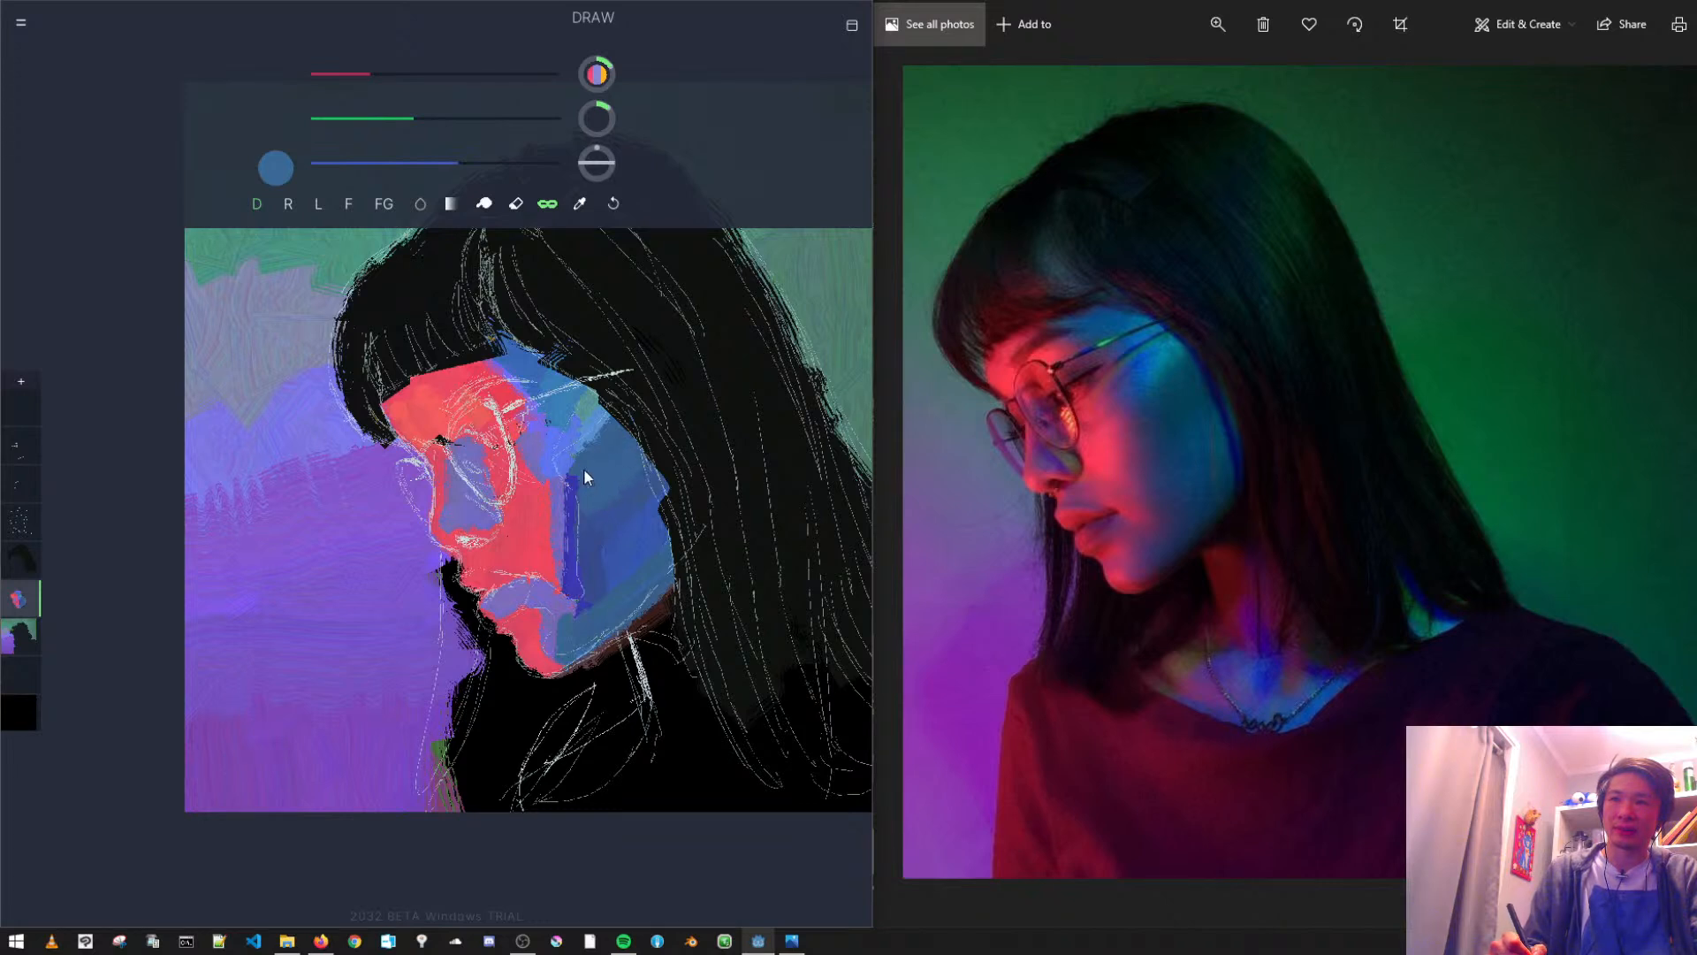
{"action": "left_click_drag", "start_coordinate": [565, 472], "coordinate": [568, 546]}
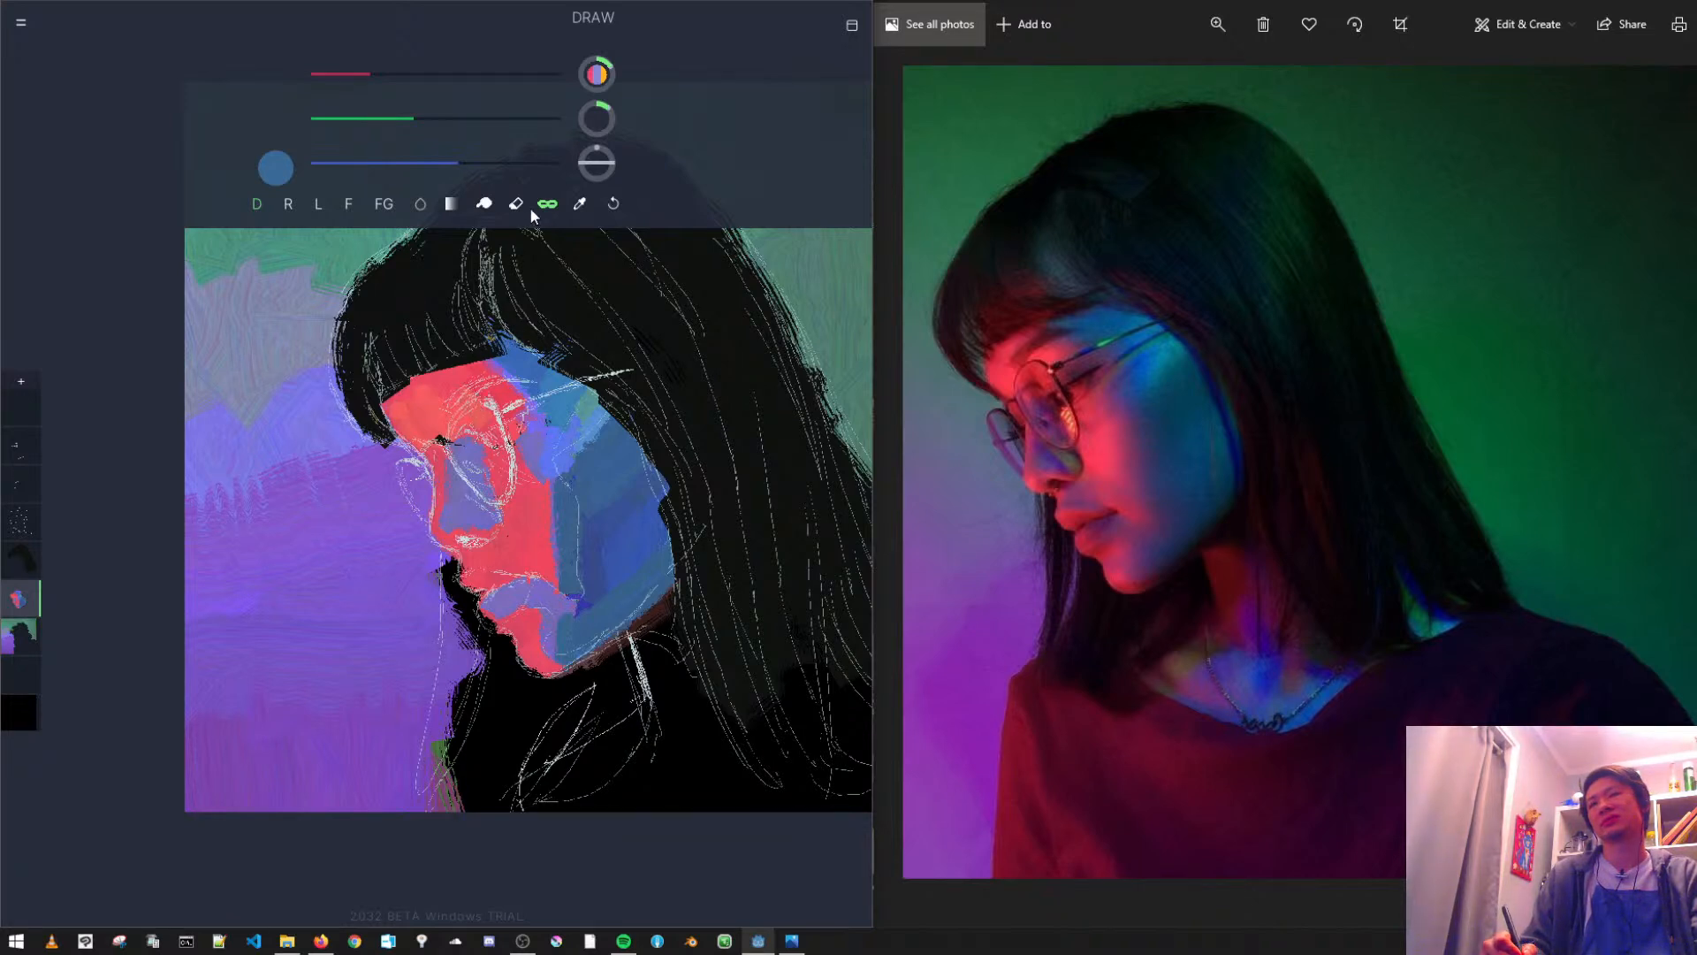
- Touch up the red beside the eye and paint deep indigo over the eye socket and side of the nose
{"action": "left_click_drag", "start_coordinate": [580, 205], "coordinate": [528, 524]}
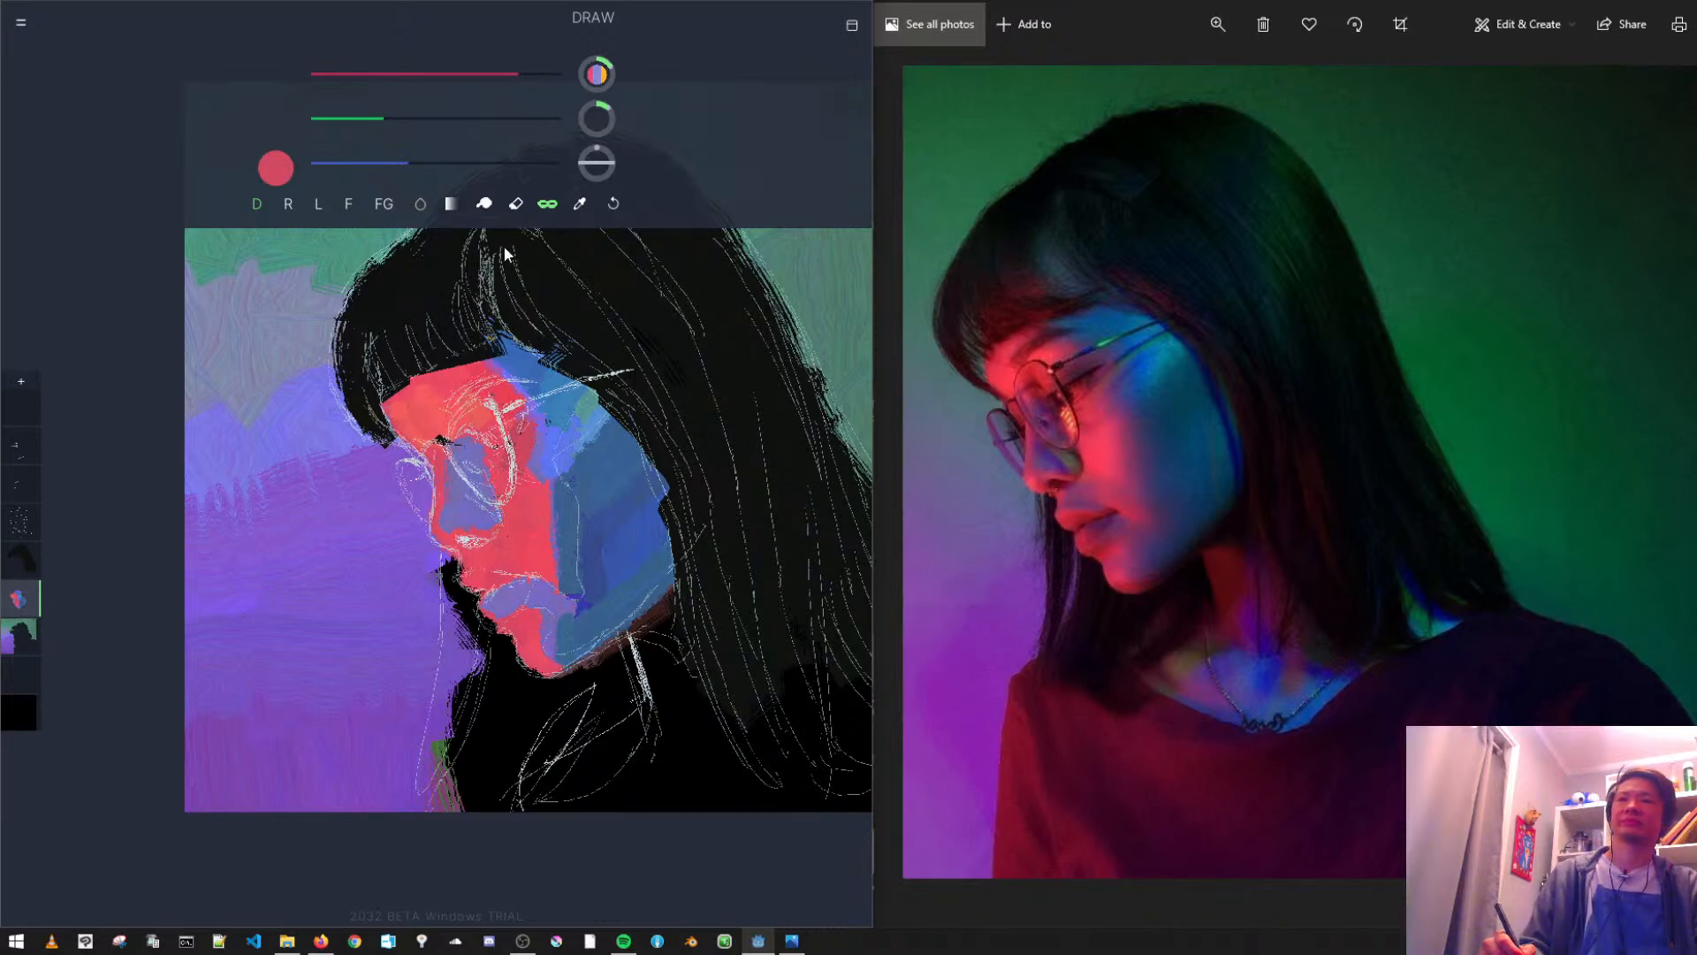
{"action": "left_click_drag", "start_coordinate": [585, 203], "coordinate": [470, 488]}
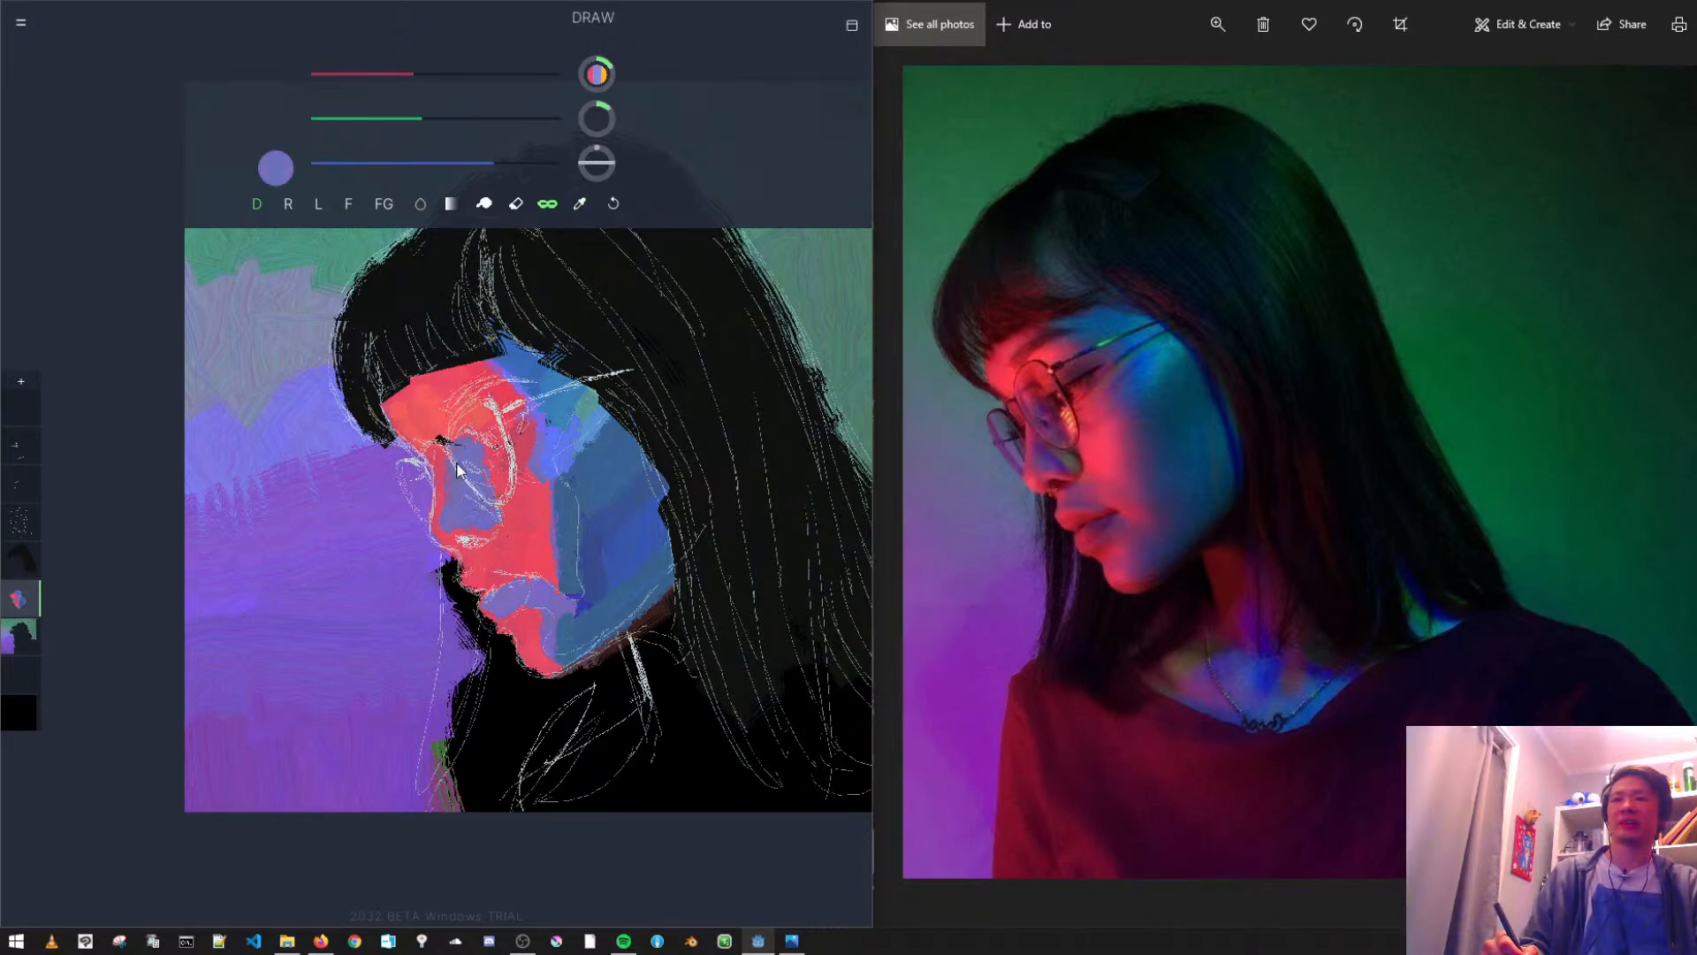
{"action": "mouse_move", "coordinate": [416, 121]}
{"action": "left_mouse_down"}
{"action": "mouse_move", "coordinate": [391, 93]}
{"action": "mouse_move", "coordinate": [386, 124]}
{"action": "left_mouse_up"}
{"action": "mouse_move", "coordinate": [475, 467]}
{"action": "left_mouse_down"}
{"action": "mouse_move", "coordinate": [450, 439]}
{"action": "mouse_move", "coordinate": [475, 467]}
{"action": "mouse_move", "coordinate": [459, 437]}
{"action": "mouse_move", "coordinate": [468, 491]}
{"action": "left_mouse_up"}
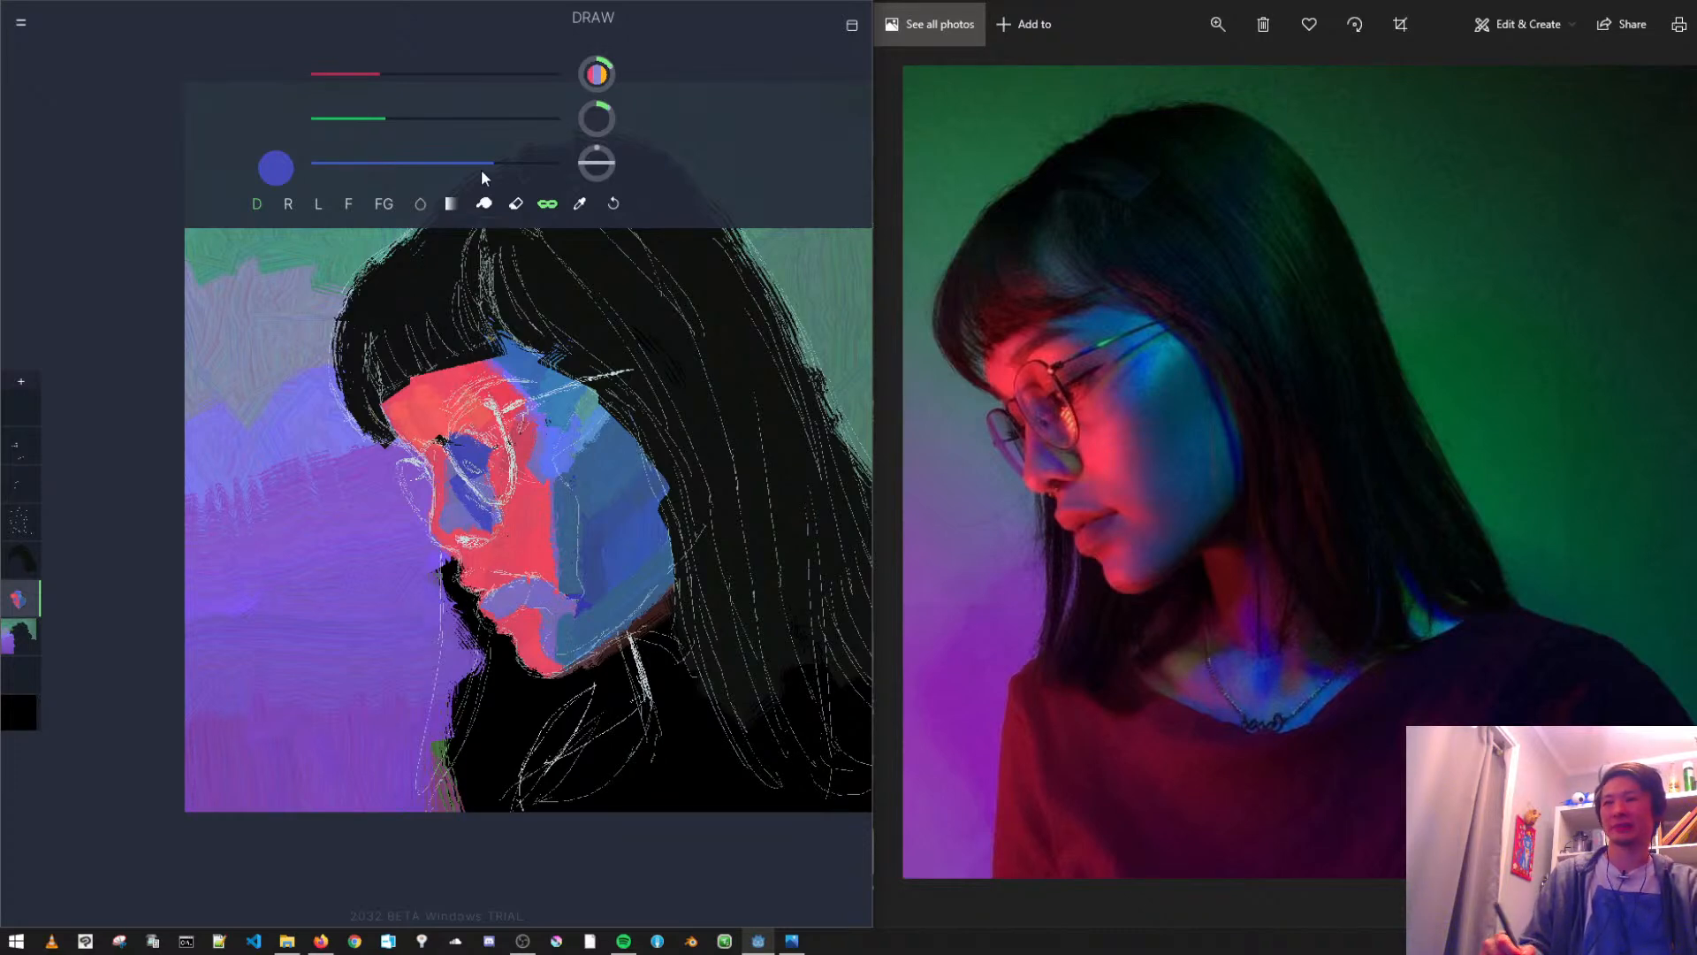
- Paint a small blue shadow patch above the upper lip with a smaller brush and tone it toward muted purple
{"action": "left_click", "coordinate": [398, 119]}
{"action": "left_click_drag", "start_coordinate": [398, 120], "coordinate": [424, 119]}
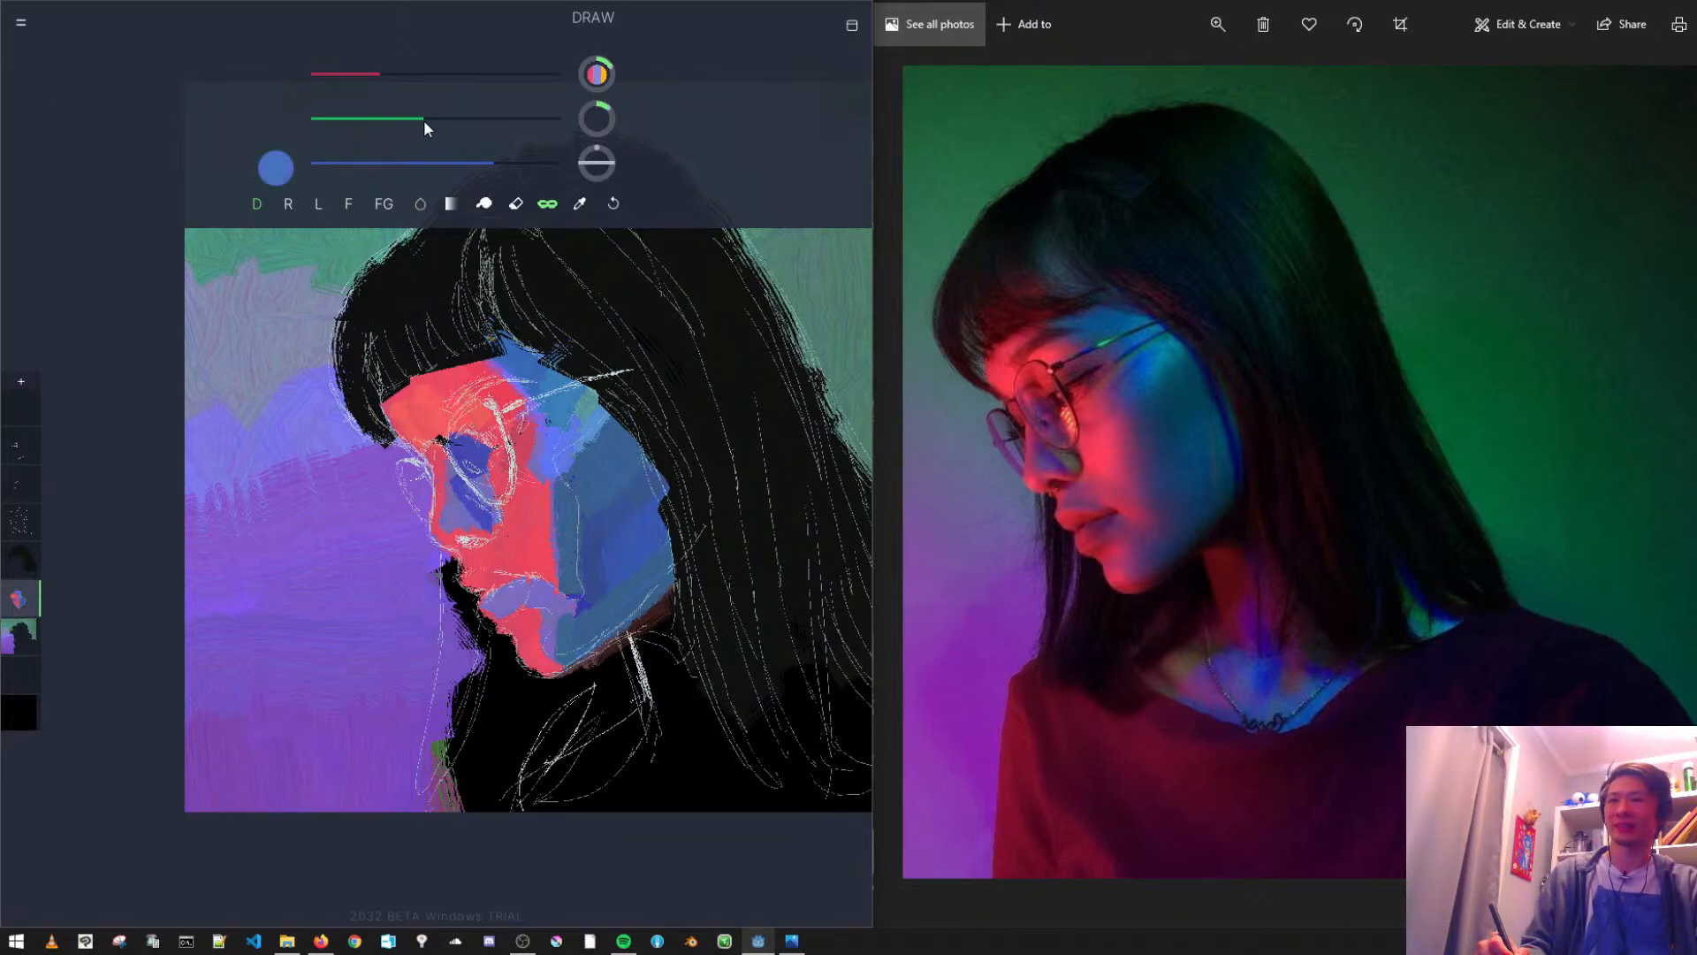
{"action": "mouse_move", "coordinate": [581, 114]}
{"action": "left_click_drag", "start_coordinate": [581, 114], "coordinate": [574, 118]}
{"action": "left_click_drag", "start_coordinate": [476, 561], "coordinate": [493, 559]}
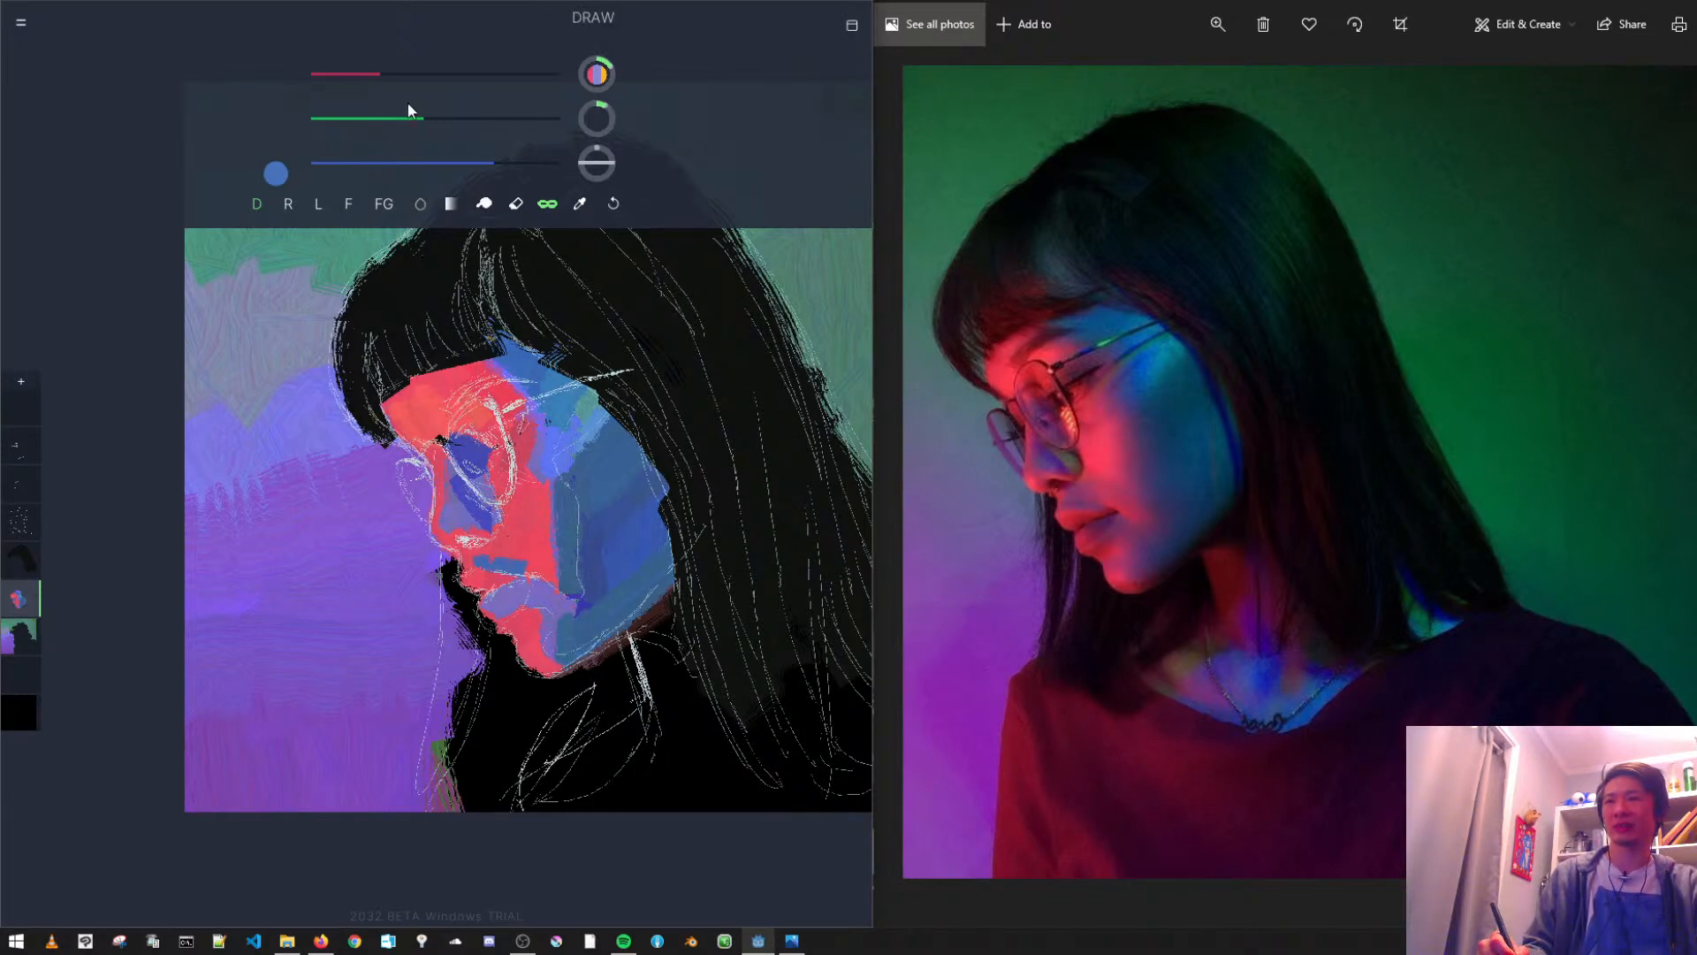
{"action": "left_click_drag", "start_coordinate": [442, 125], "coordinate": [446, 143]}
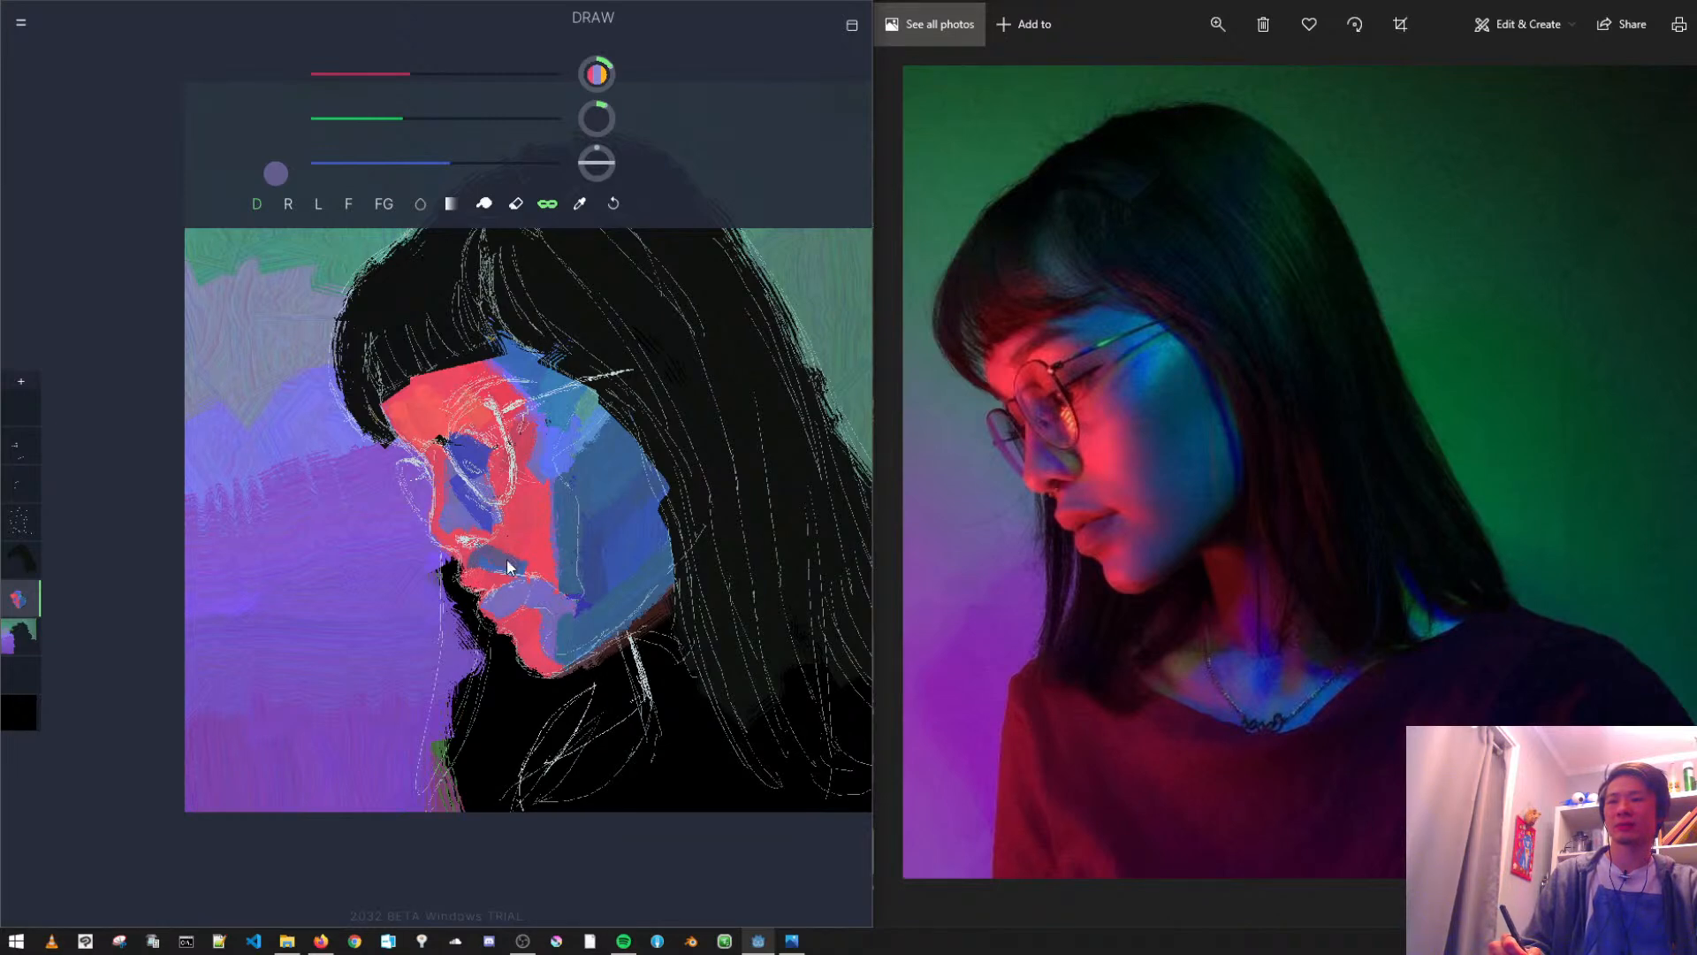
- Refine the reds around the eye, cheek and mouth, and paint a purple patch at the outer corner of the eye
{"action": "left_click", "coordinate": [580, 204]}
{"action": "left_click", "coordinate": [533, 520]}
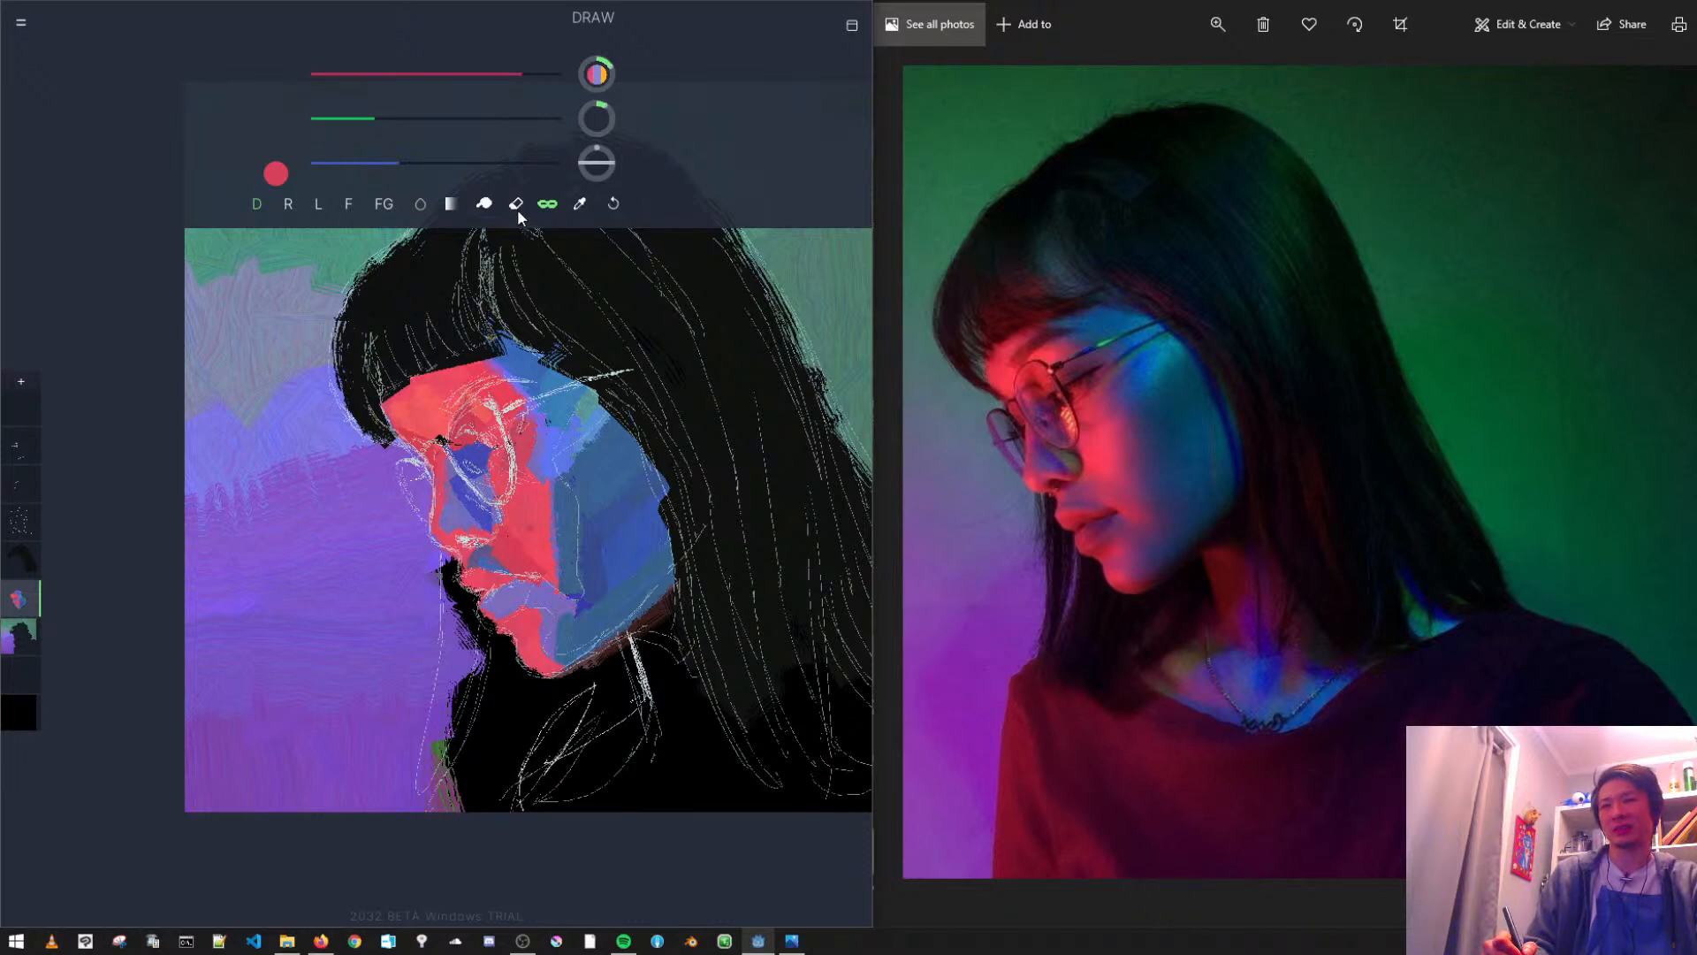
{"action": "left_click", "coordinate": [416, 75]}
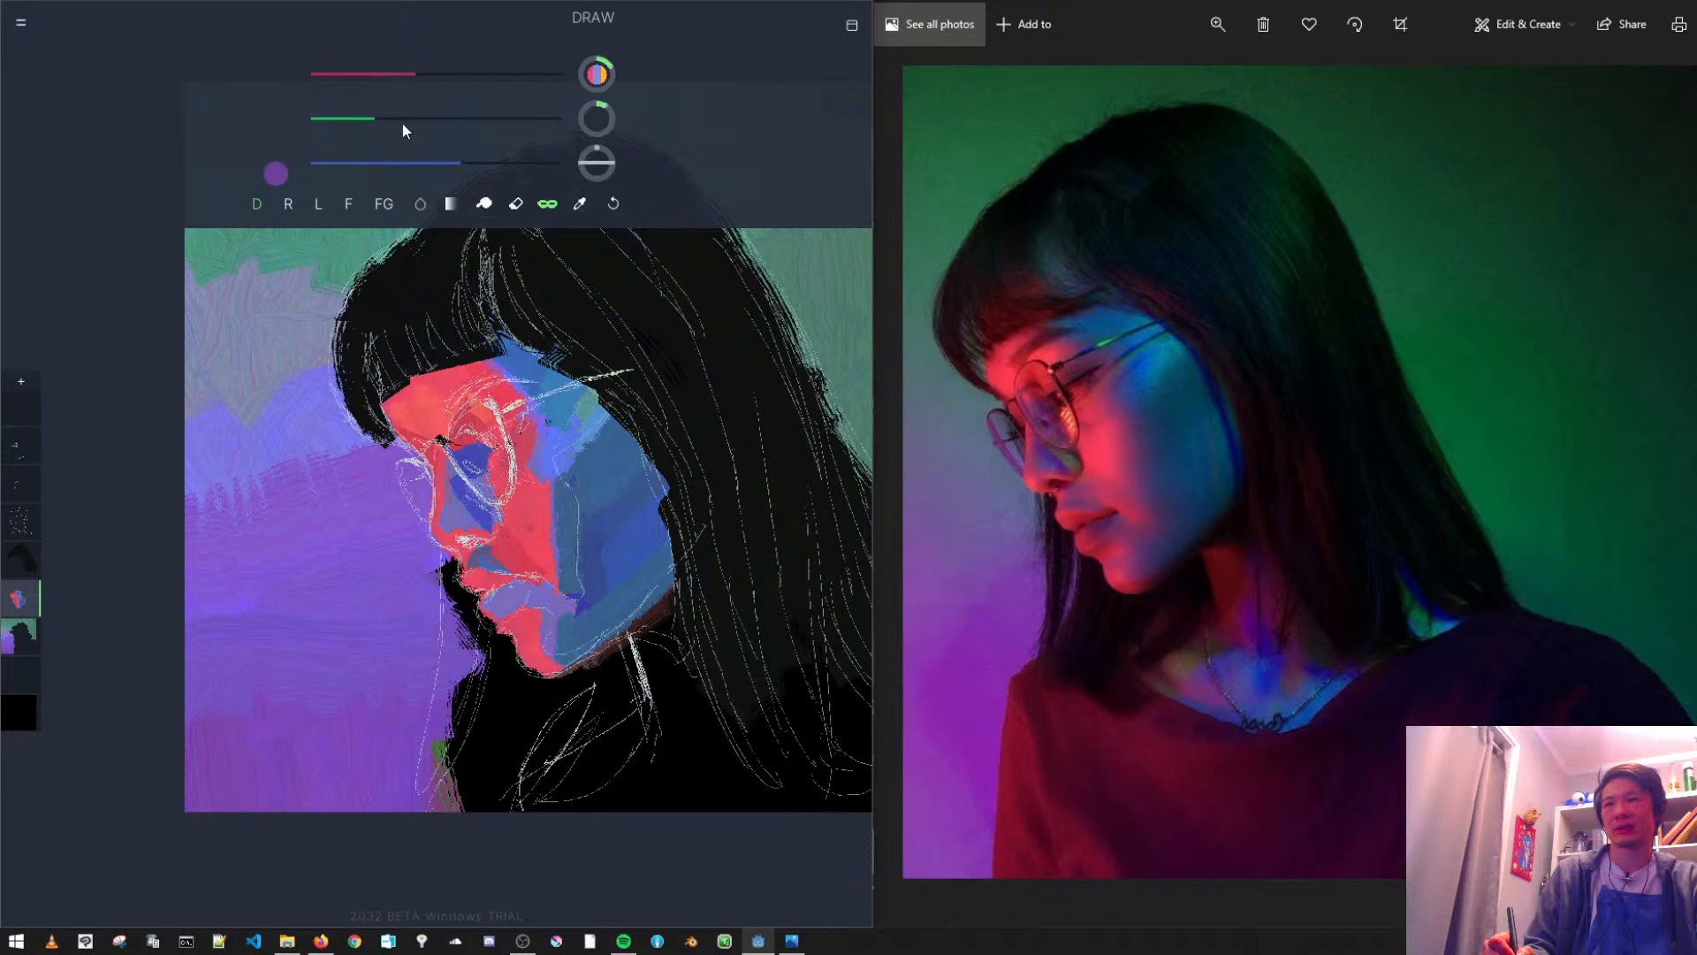
{"action": "left_click_drag", "start_coordinate": [599, 116], "coordinate": [604, 113]}
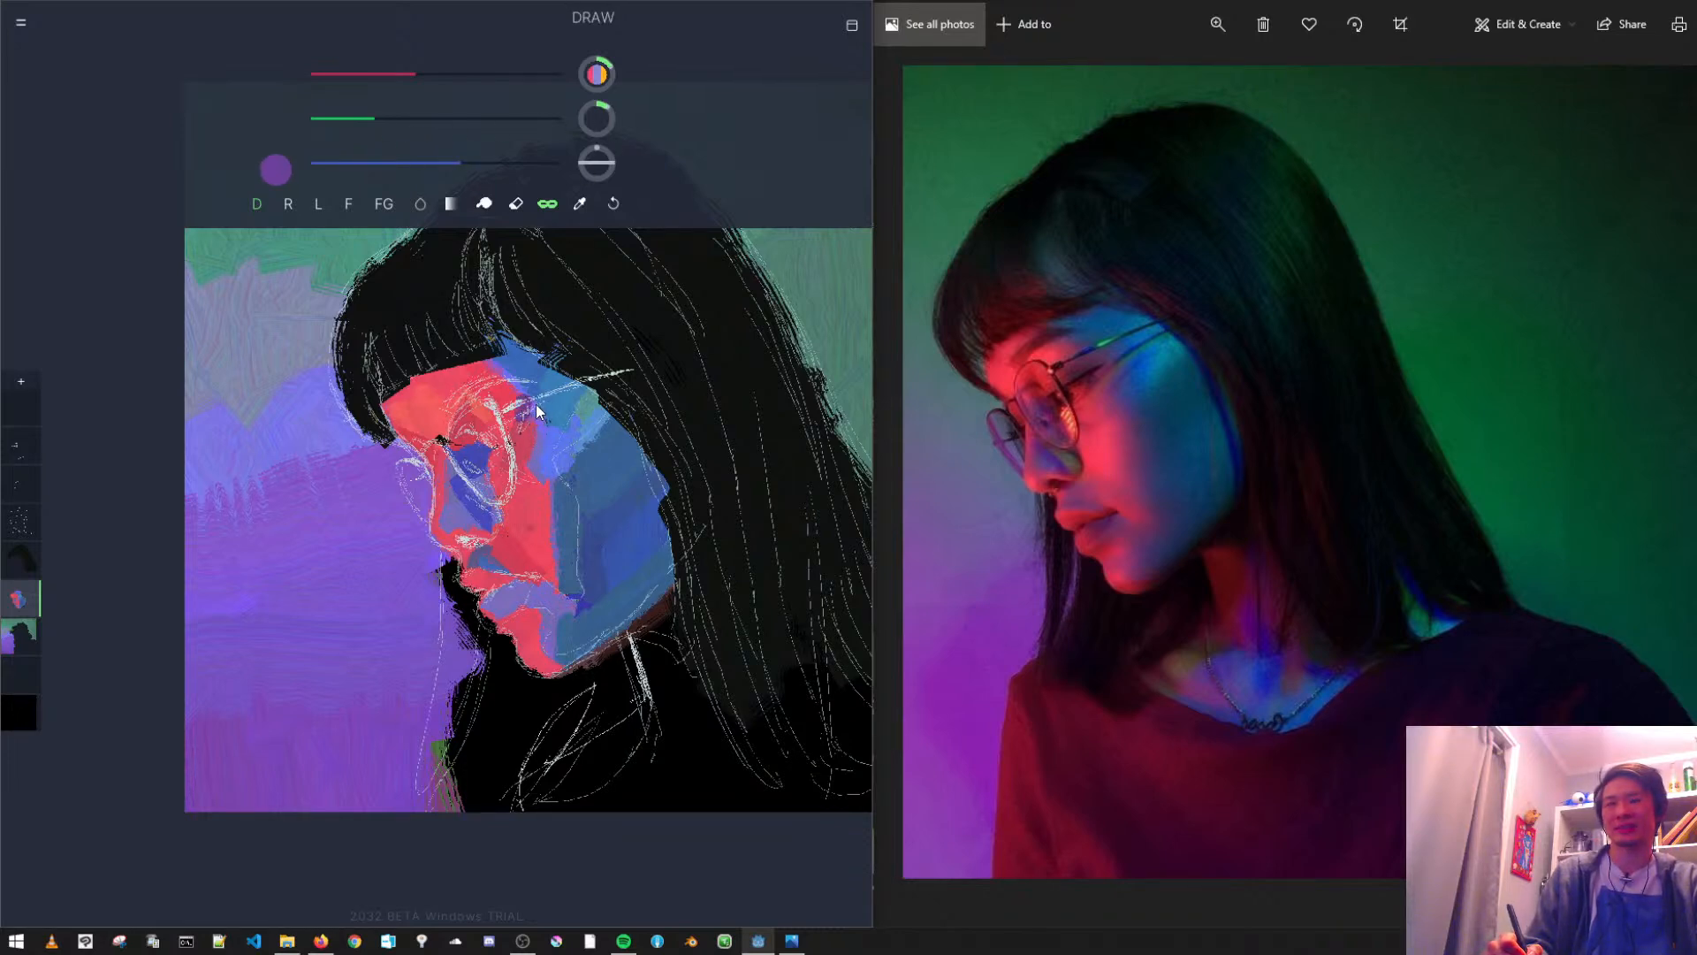
{"action": "left_click_drag", "start_coordinate": [524, 398], "coordinate": [524, 425]}
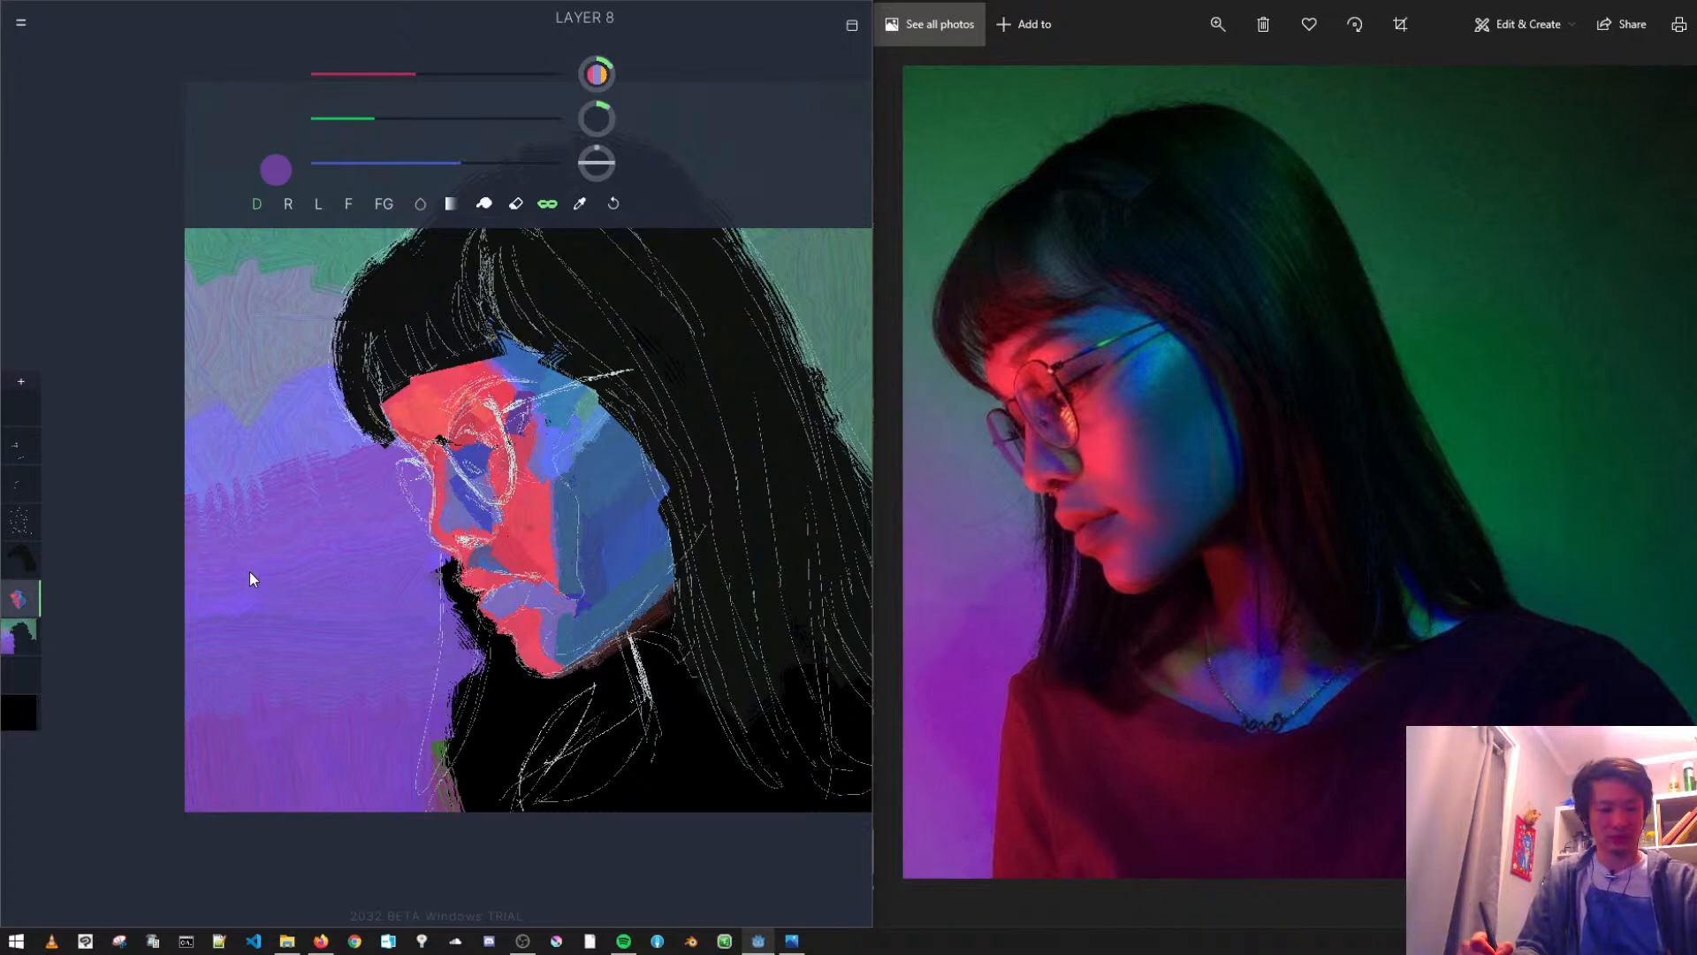
- Add a new layer above the face paint and paint a thick near-black eyelid stroke rising toward the temple
{"action": "key", "text": "ctrl+shift+n"}
{"action": "scroll", "coordinate": [540, 411], "scroll_direction": "up", "scroll_amount": 4}
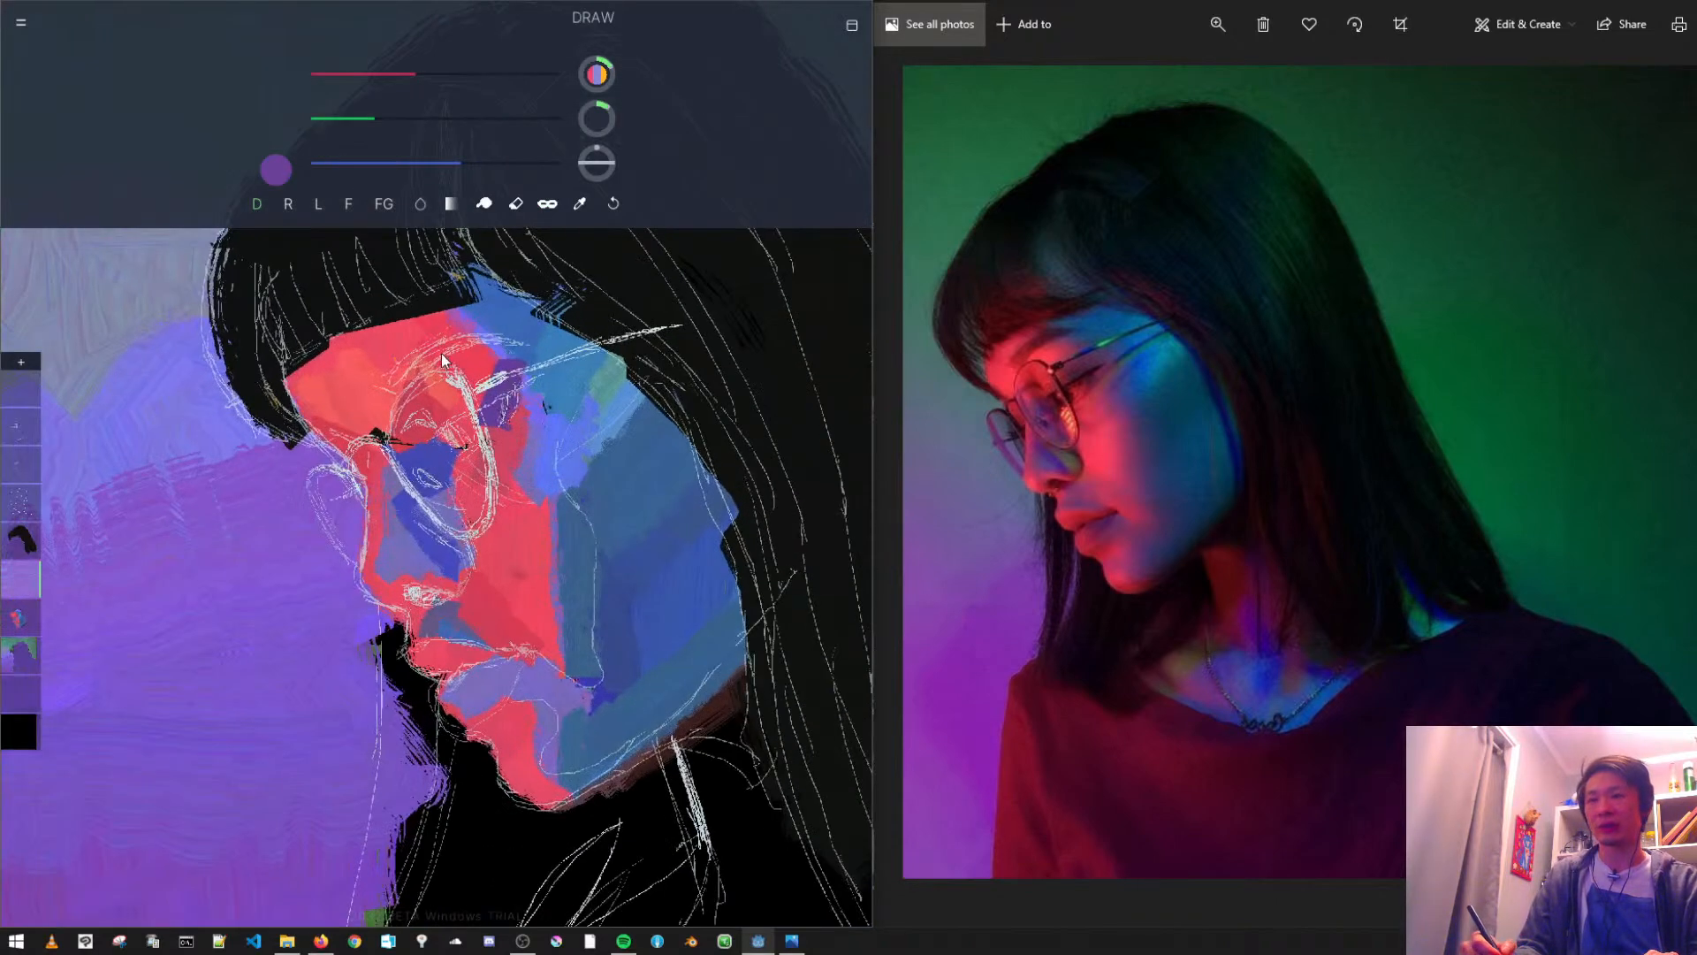
{"action": "left_click", "coordinate": [377, 434], "text": "alt"}
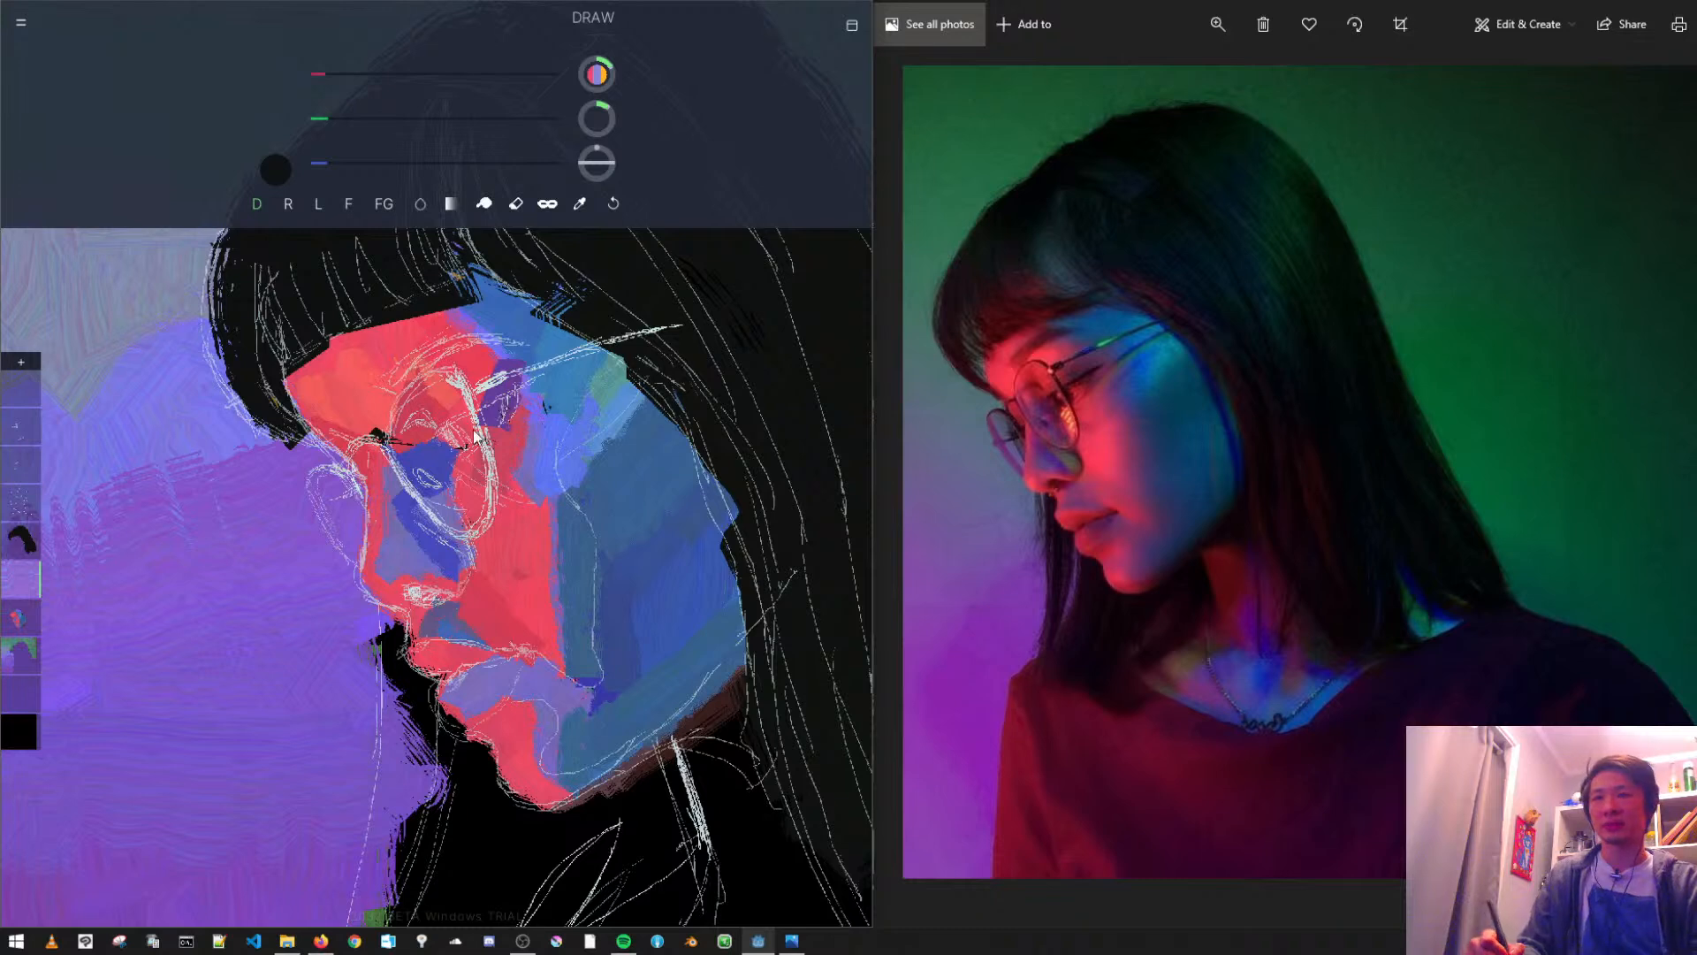
{"action": "left_click_drag", "start_coordinate": [438, 446], "coordinate": [544, 382]}
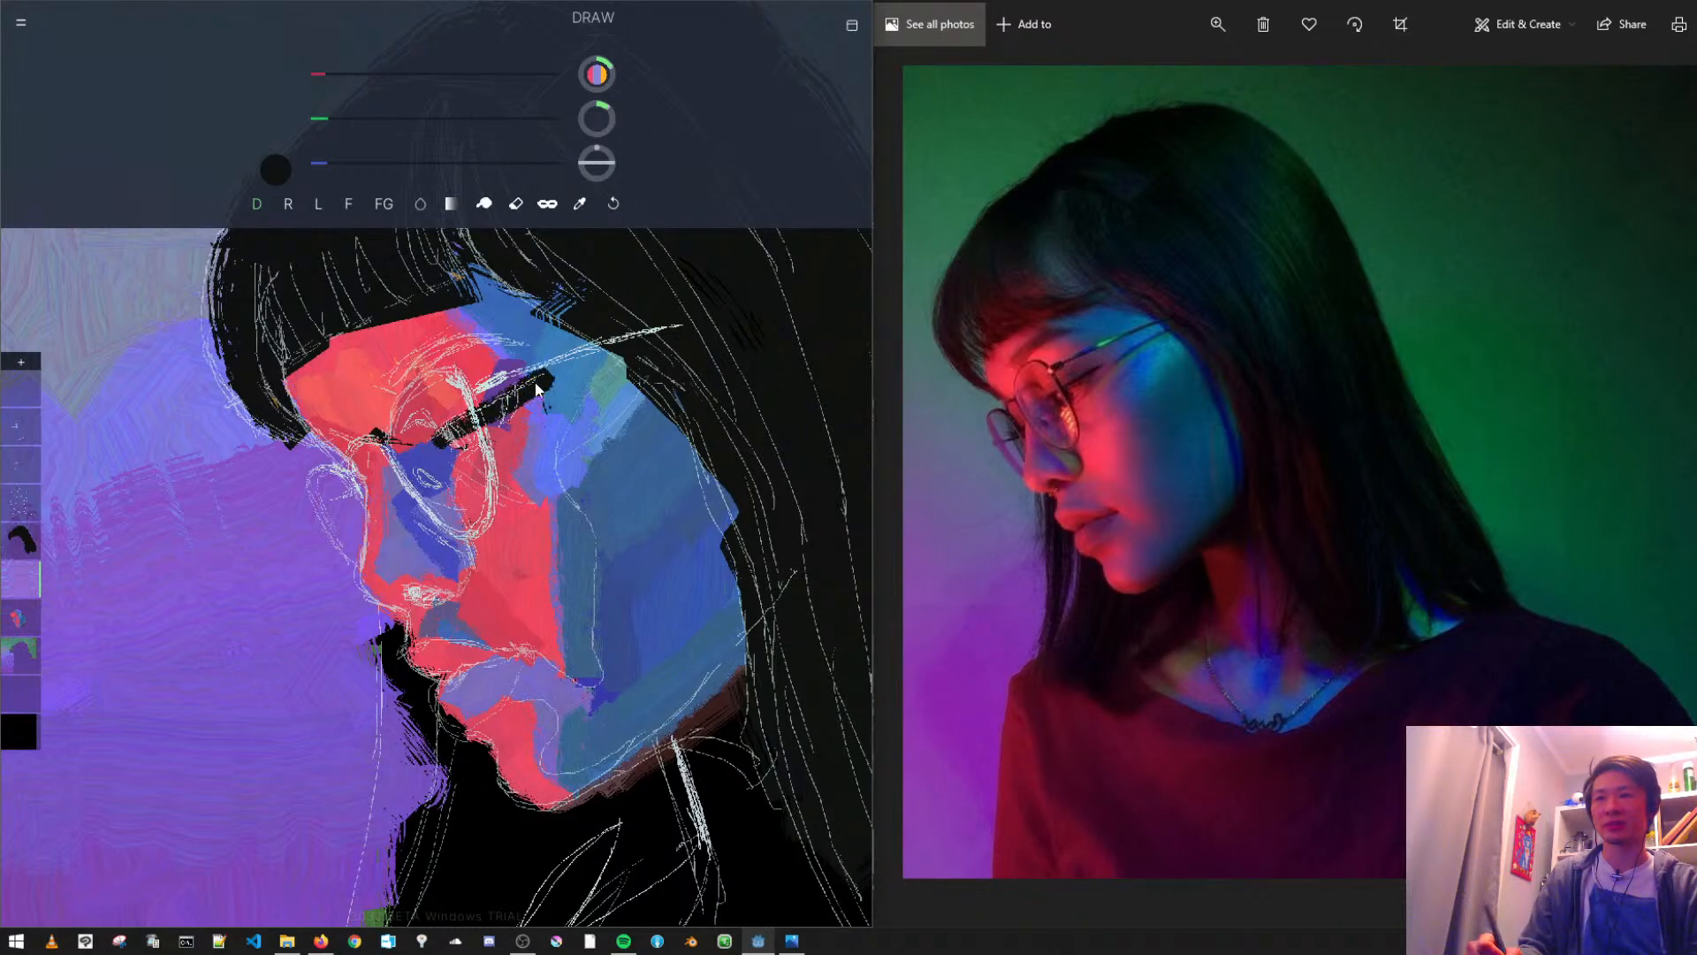
- Erase along the black eyelid stroke to thin it and taper its outer end
{"action": "left_click", "coordinate": [517, 204]}
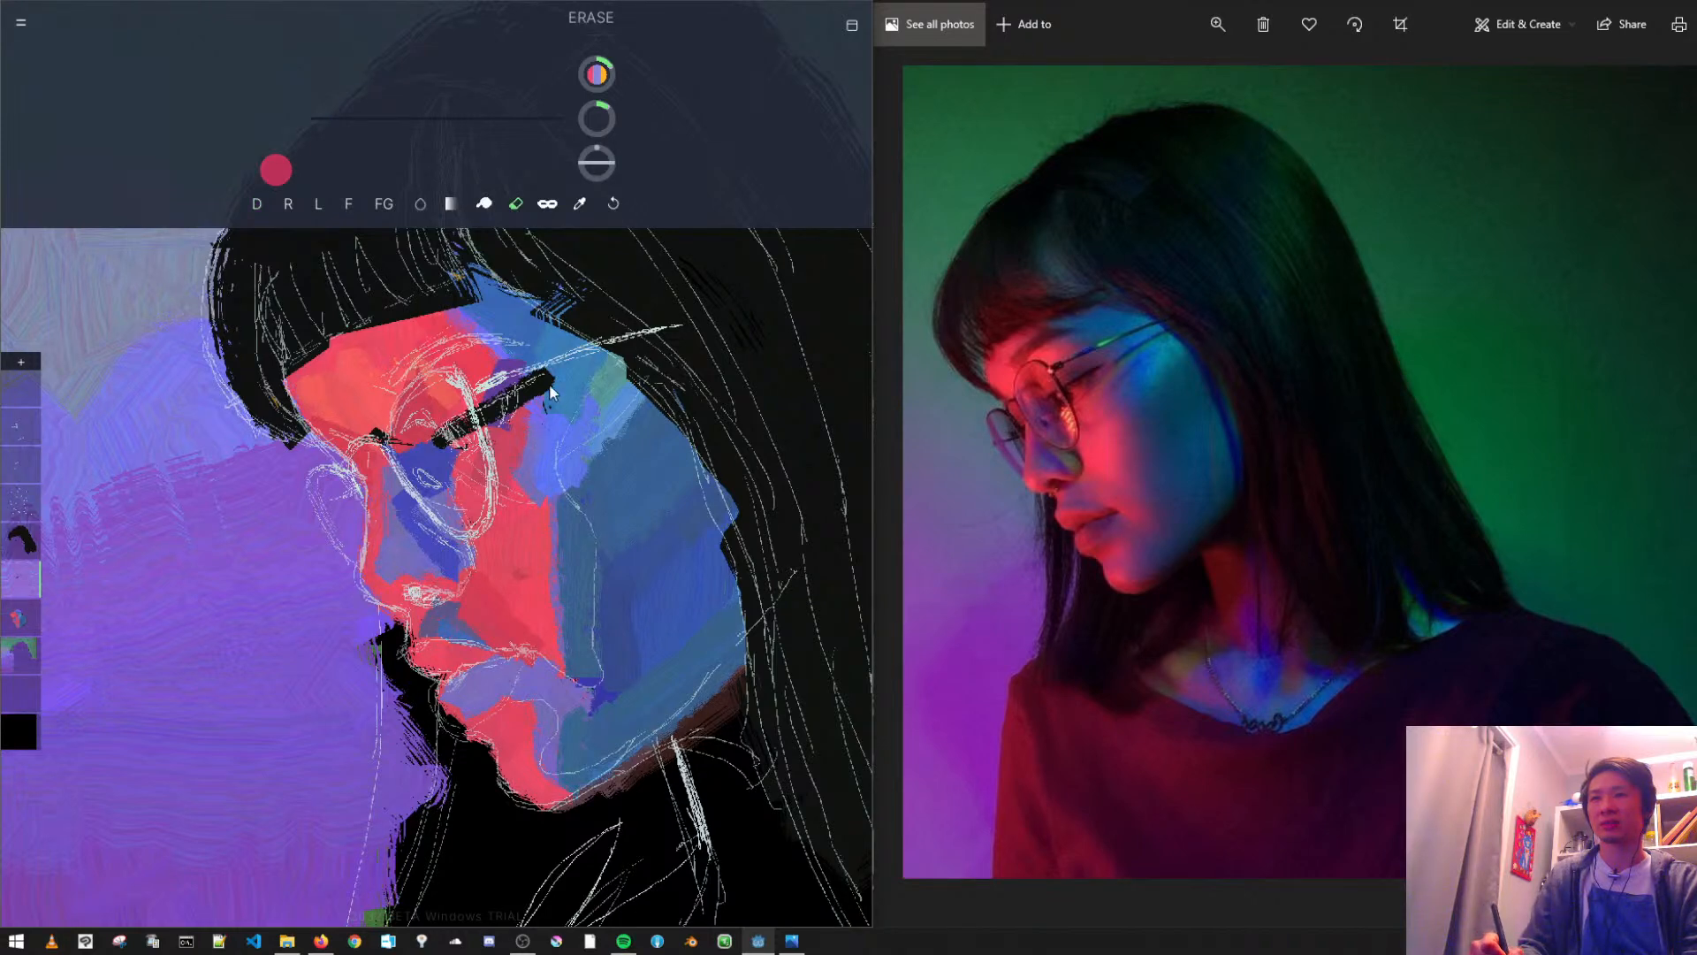
{"action": "left_click", "coordinate": [448, 114]}
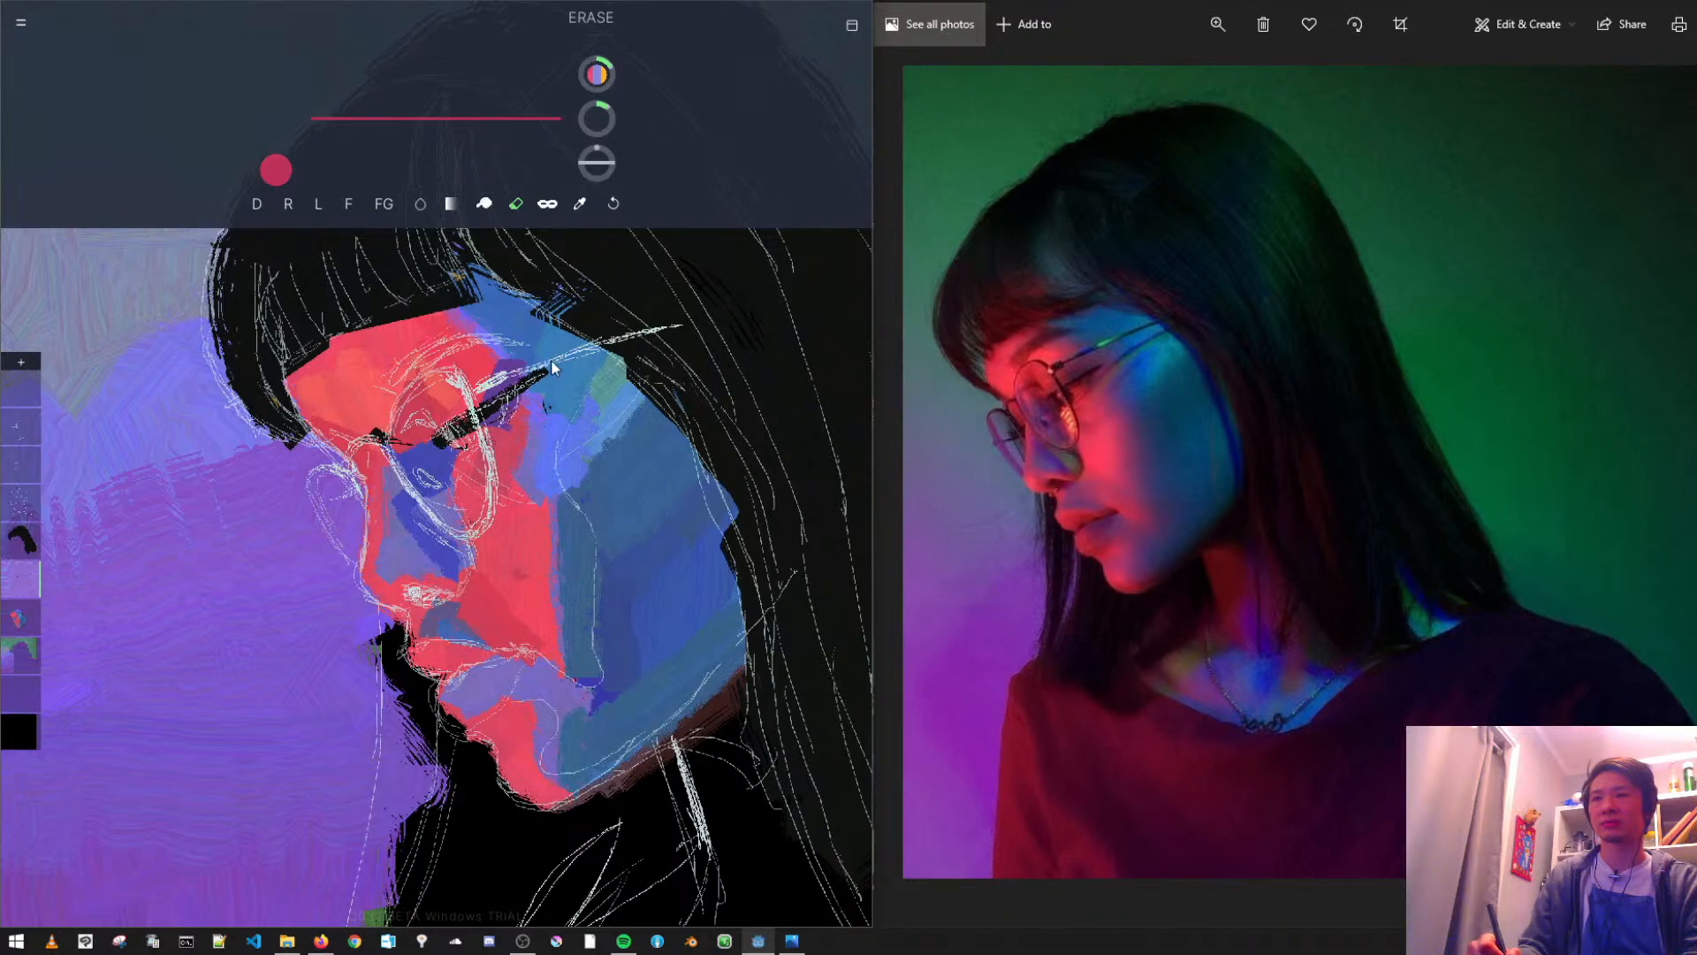
{"action": "mouse_move", "coordinate": [468, 413]}
{"action": "left_mouse_down"}
{"action": "mouse_move", "coordinate": [489, 428]}
{"action": "mouse_move", "coordinate": [510, 399]}
{"action": "left_mouse_up"}
{"action": "left_click", "coordinate": [612, 204]}
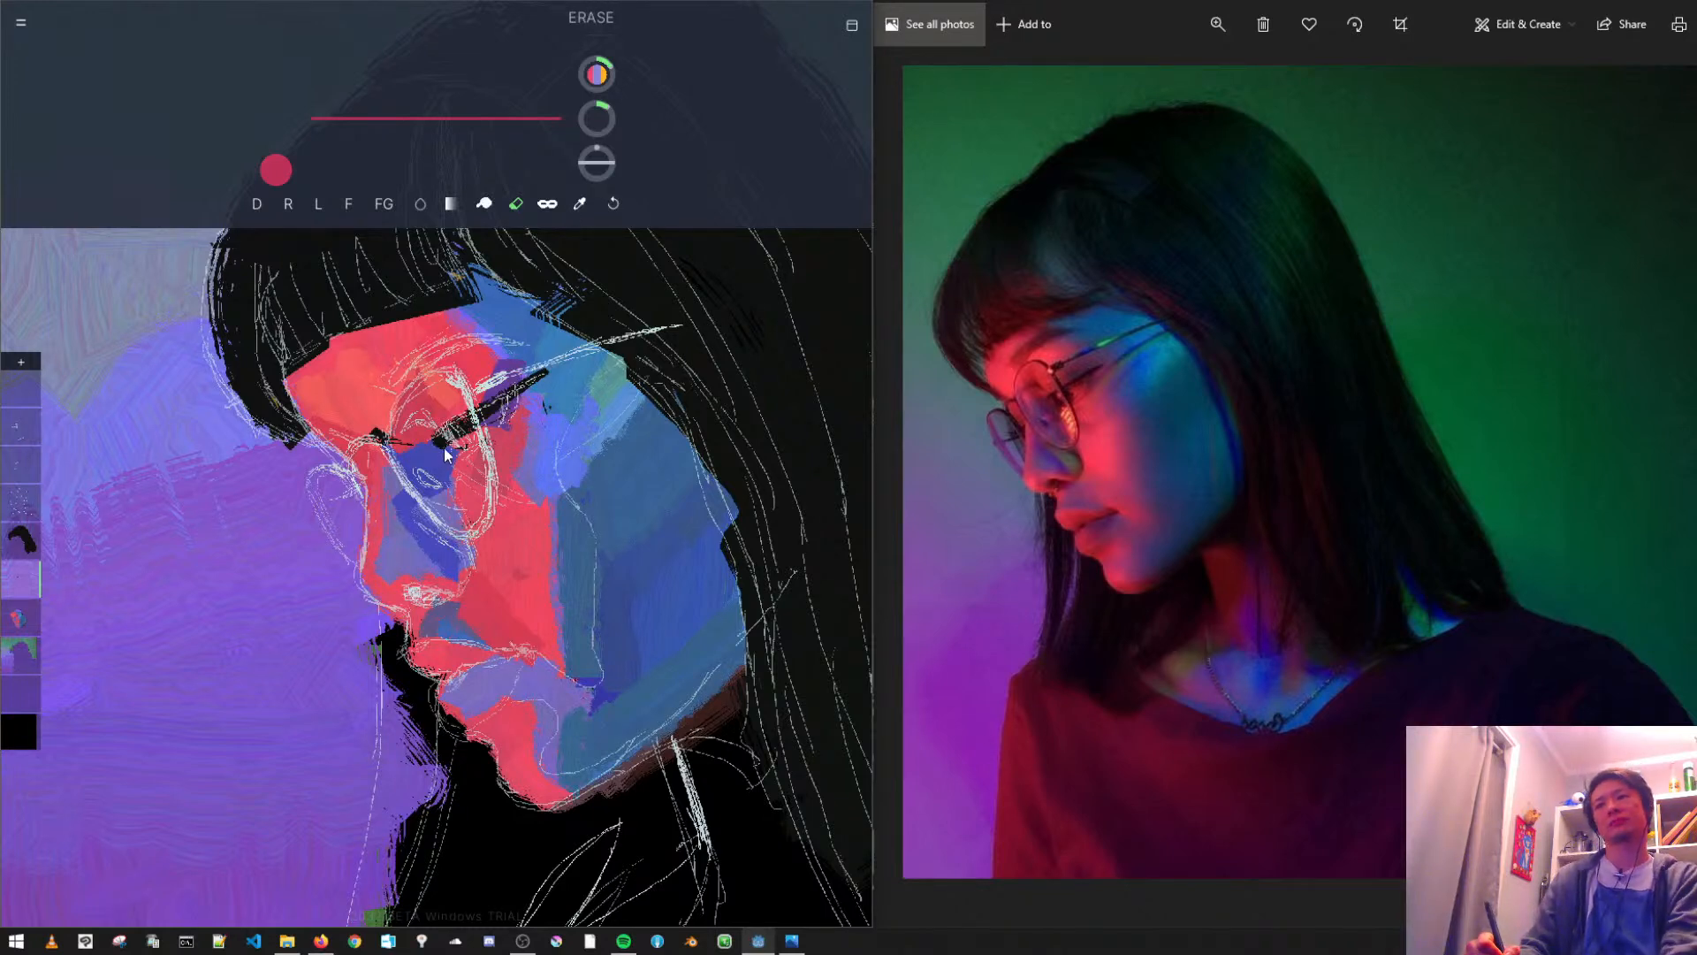
- With a smaller near-black brush, add lashes to both eyes, a line at the mouth corner and the nostril
{"action": "left_click", "coordinate": [257, 204]}
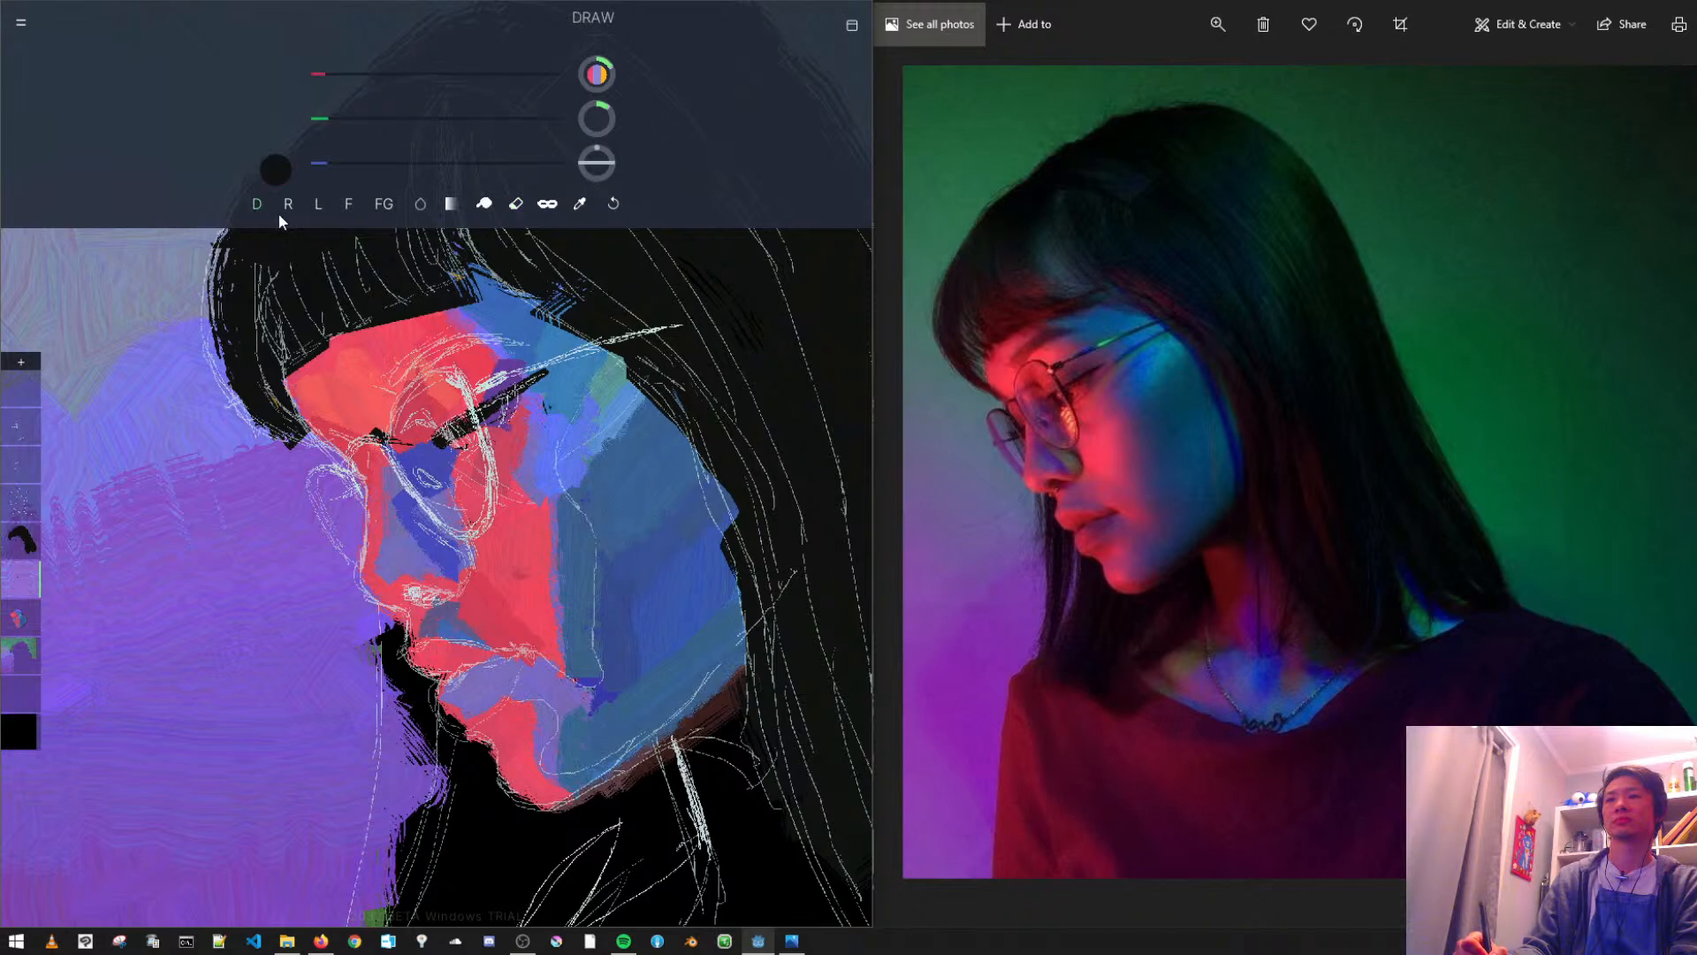
{"action": "left_click_drag", "start_coordinate": [549, 108], "coordinate": [523, 100]}
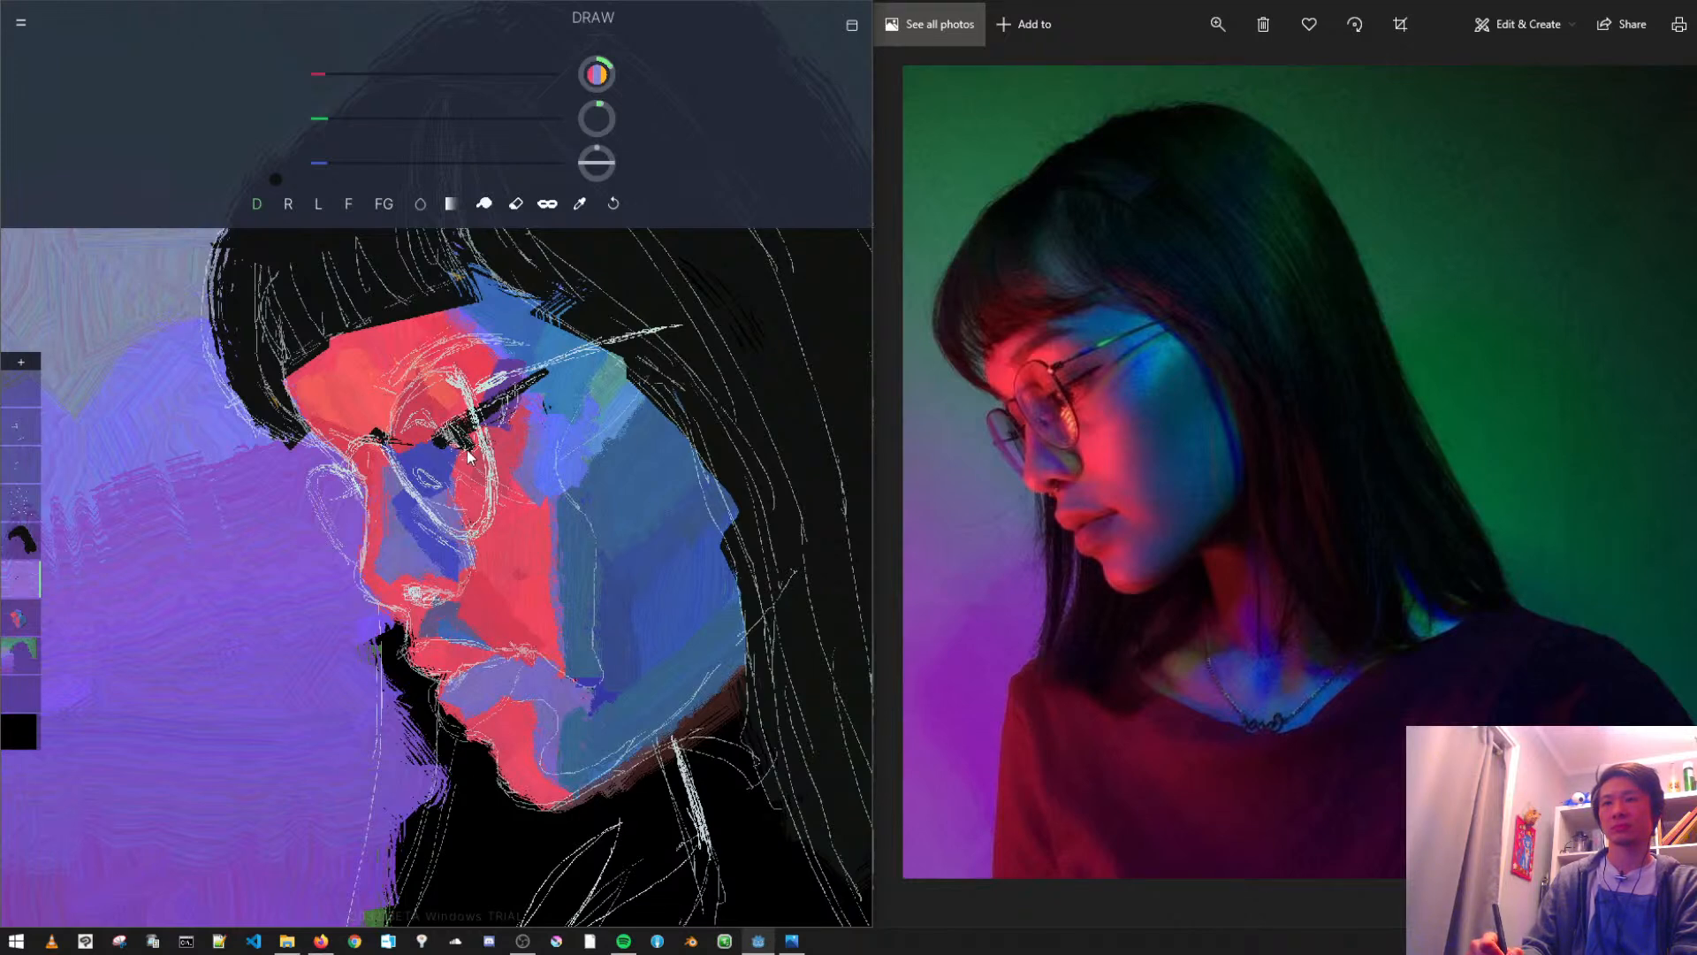
{"action": "left_click_drag", "start_coordinate": [360, 487], "coordinate": [341, 502]}
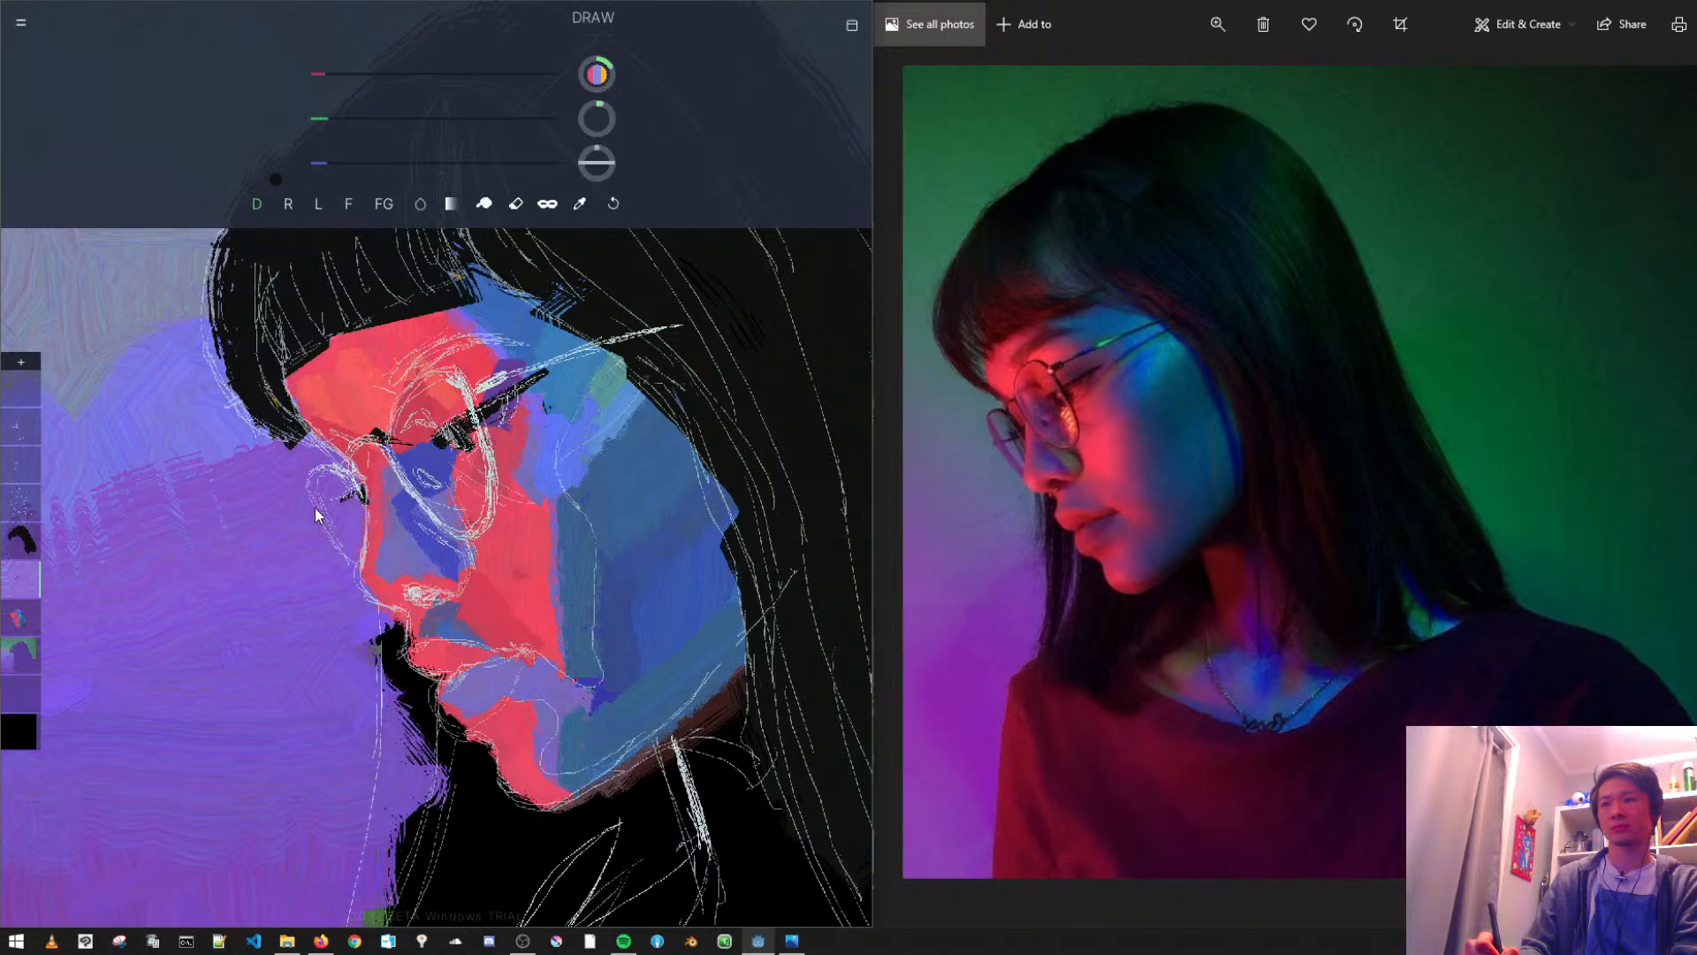
{"action": "mouse_move", "coordinate": [464, 670]}
{"action": "left_mouse_down"}
{"action": "mouse_move", "coordinate": [448, 683]}
{"action": "mouse_move", "coordinate": [497, 658]}
{"action": "left_mouse_up"}
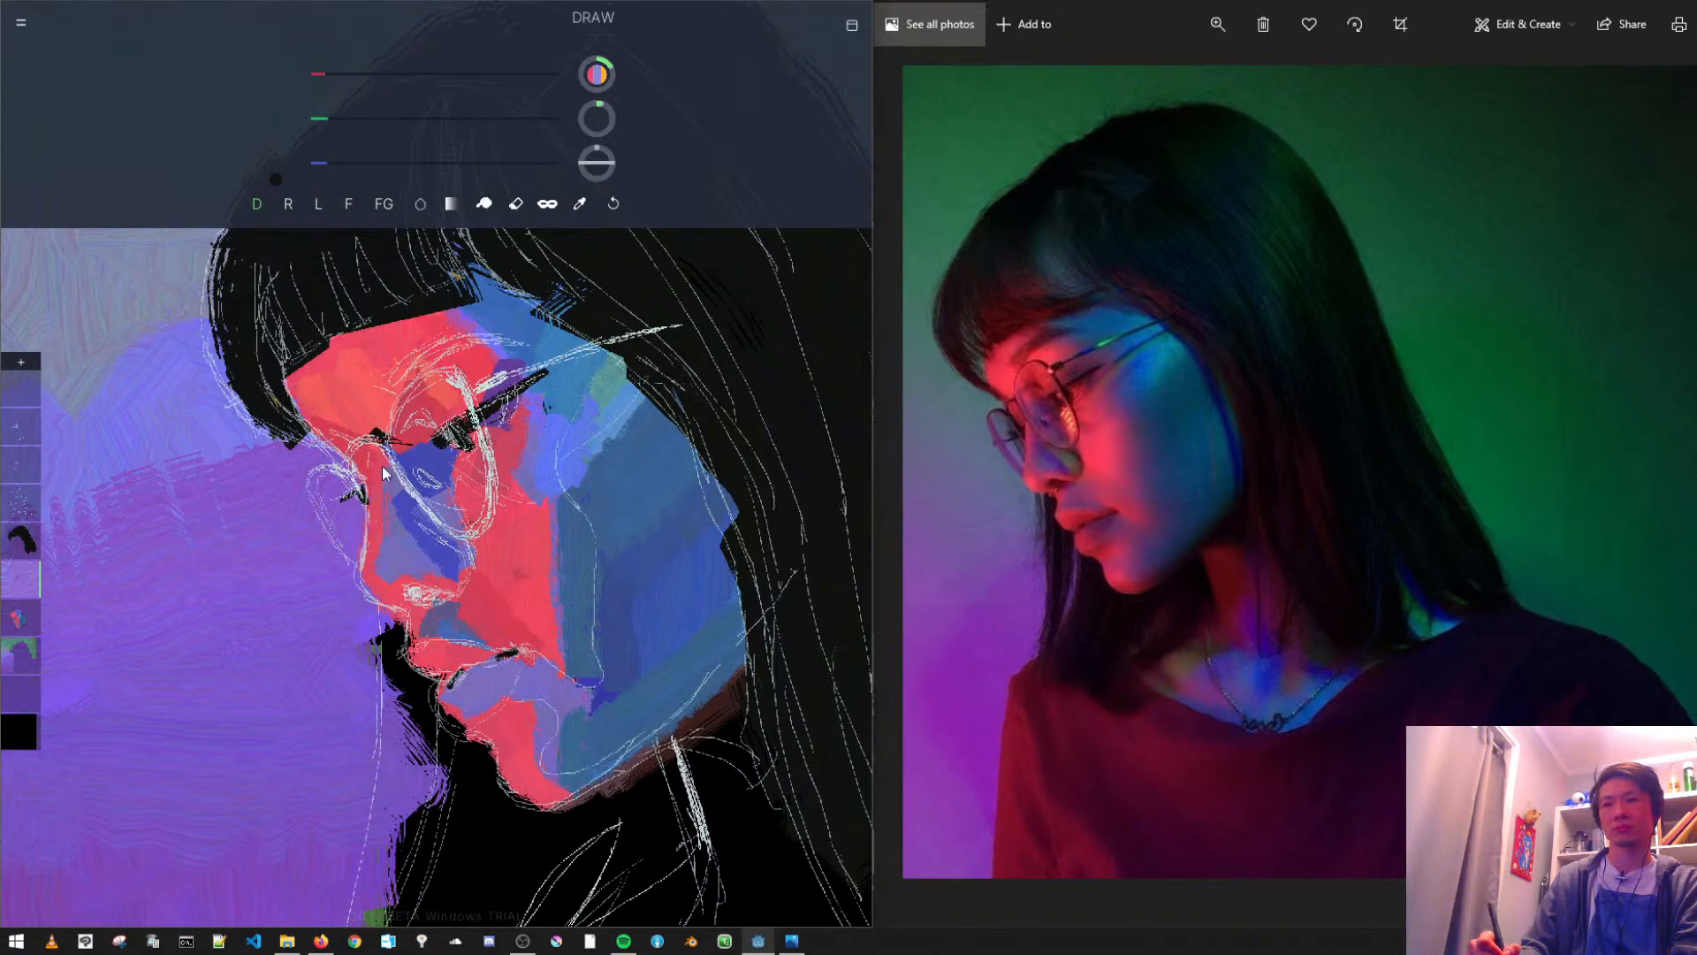
{"action": "left_click_drag", "start_coordinate": [408, 592], "coordinate": [433, 594]}
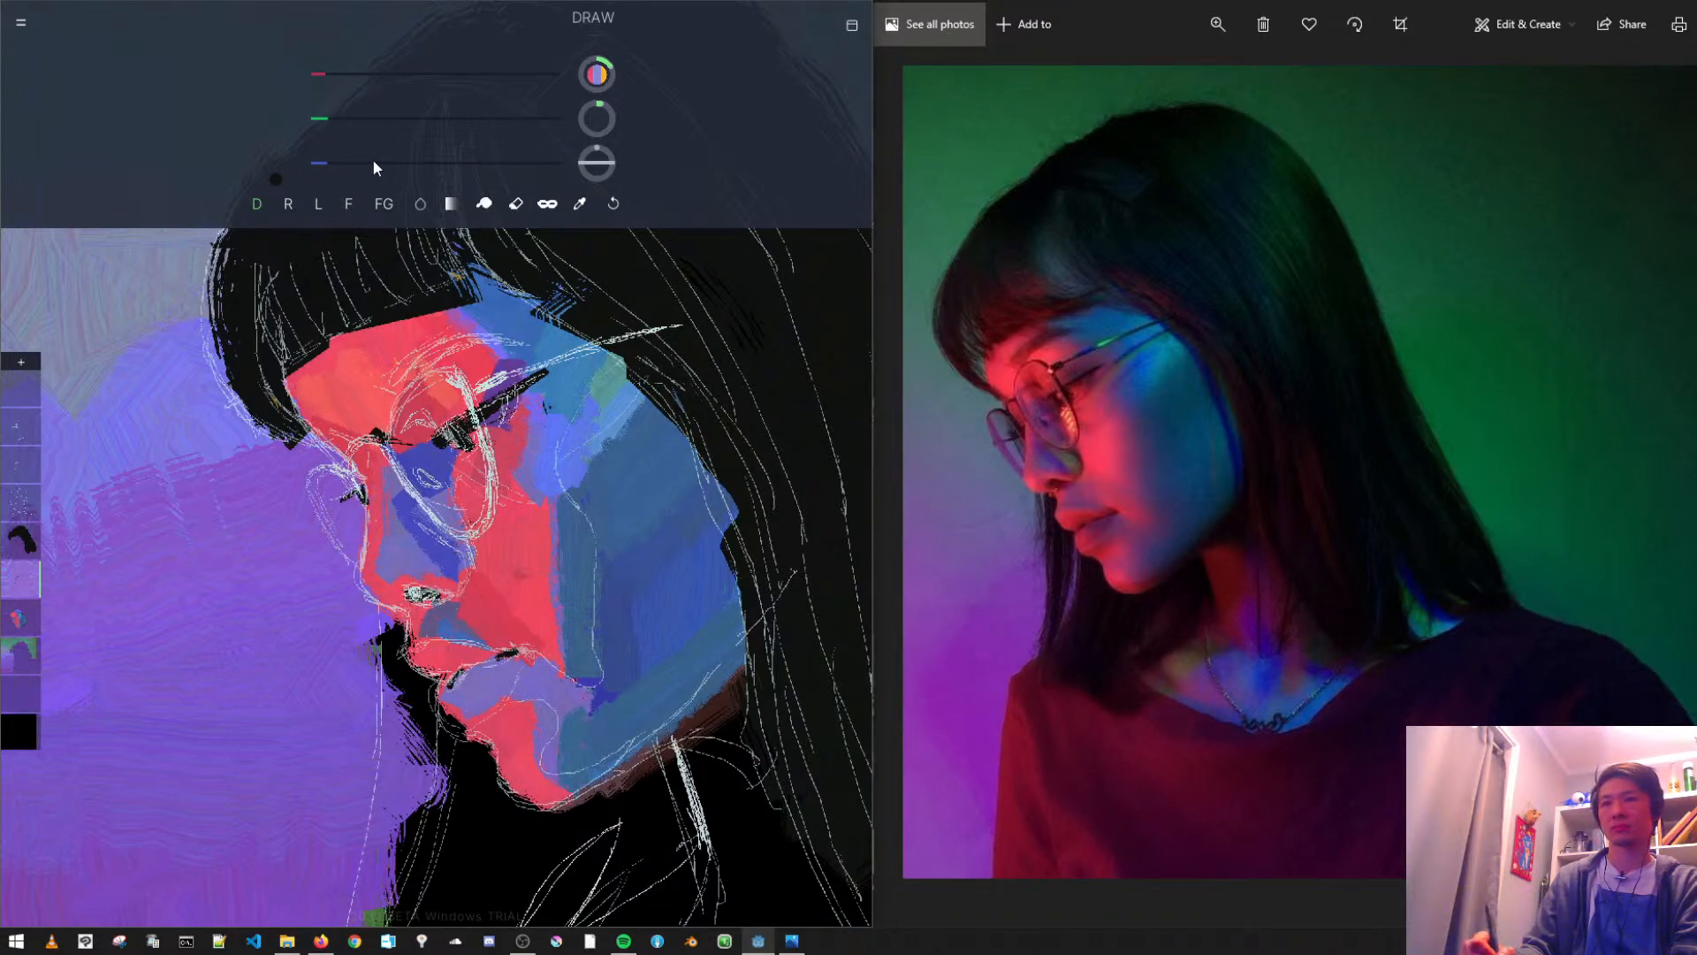
- Using the gradient fill, pick up the blue beside the eye, shift it to a deeper violet-blue and shade around the eye and eyelid stroke
{"action": "left_click", "coordinate": [386, 204]}
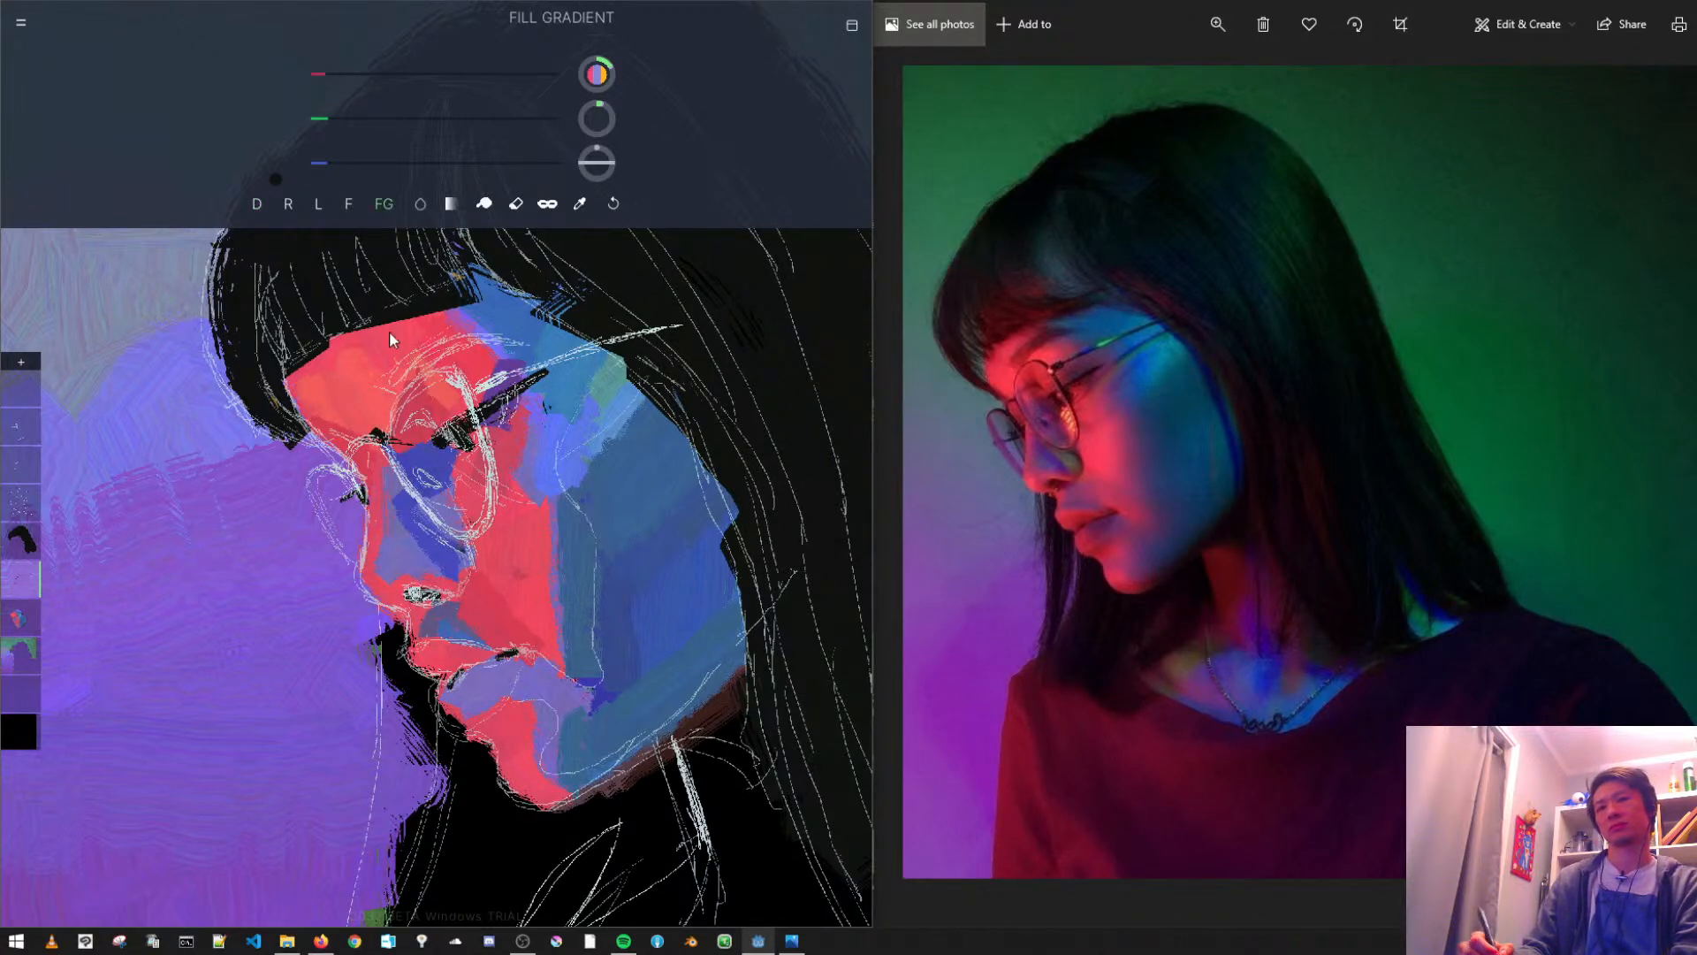
{"action": "left_click", "coordinate": [576, 204]}
{"action": "left_click", "coordinate": [432, 460]}
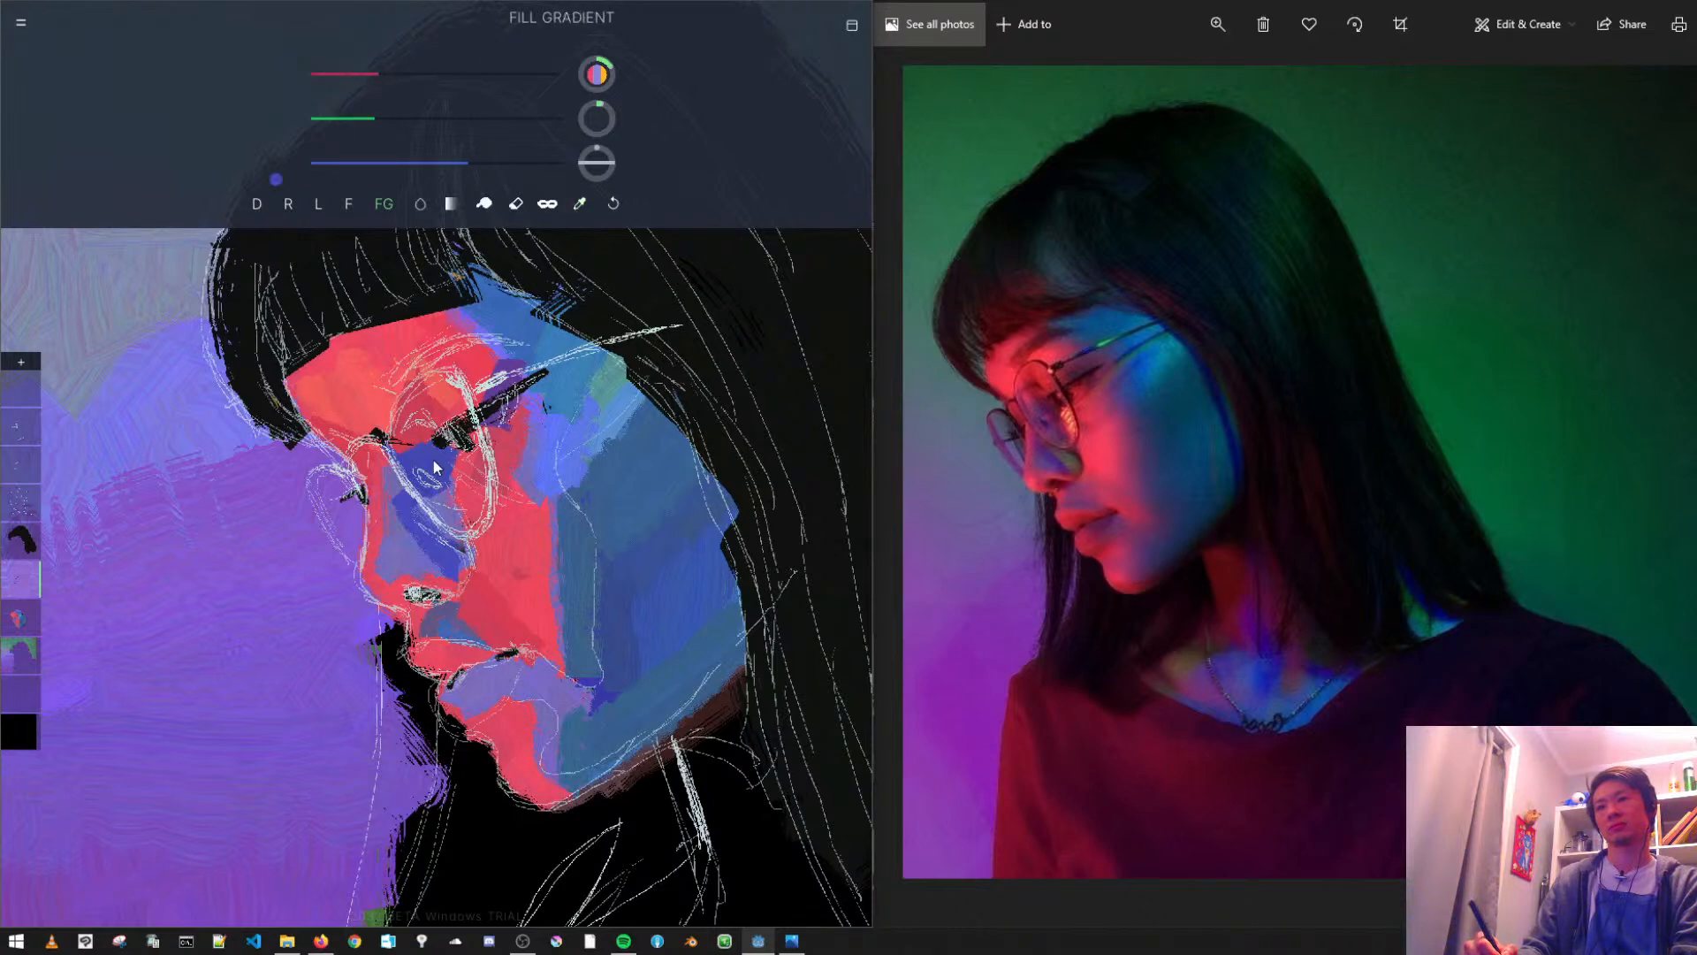
{"action": "left_click", "coordinate": [346, 120]}
{"action": "left_click", "coordinate": [368, 77]}
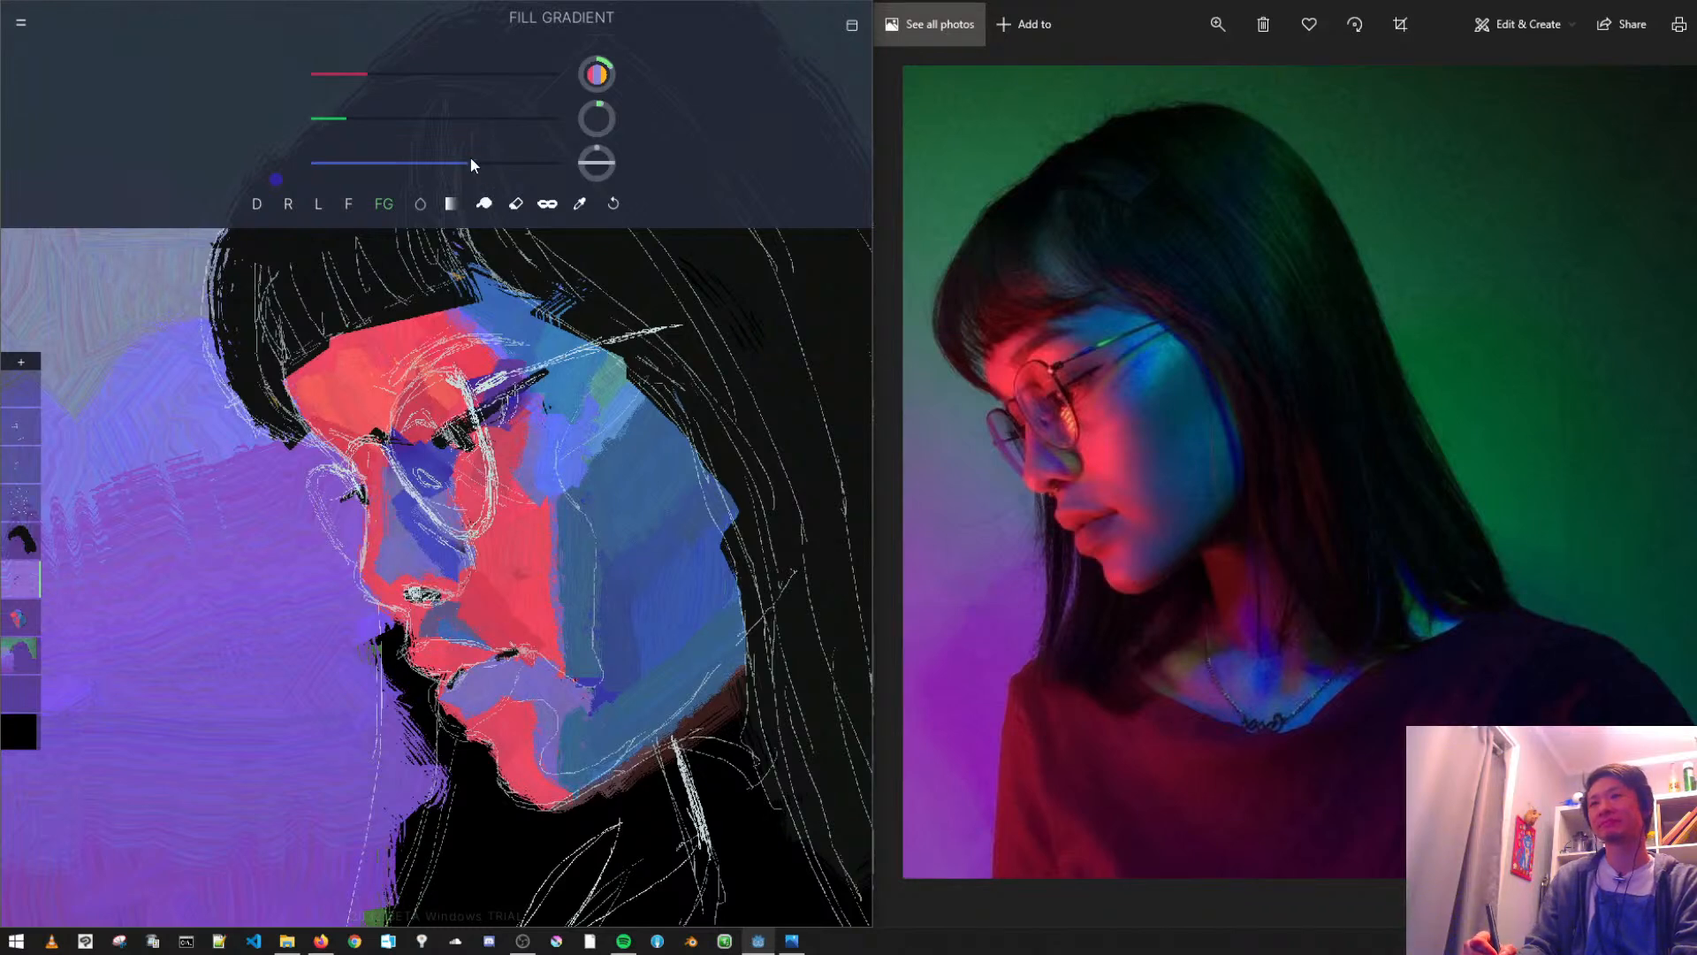
- Mix a bright saturated blue and gradient-fill a highlight on the temple beside the outer corner of the eye, undoing a misplaced fill
{"action": "left_click", "coordinate": [355, 76]}
{"action": "left_click_drag", "start_coordinate": [360, 117], "coordinate": [416, 115]}
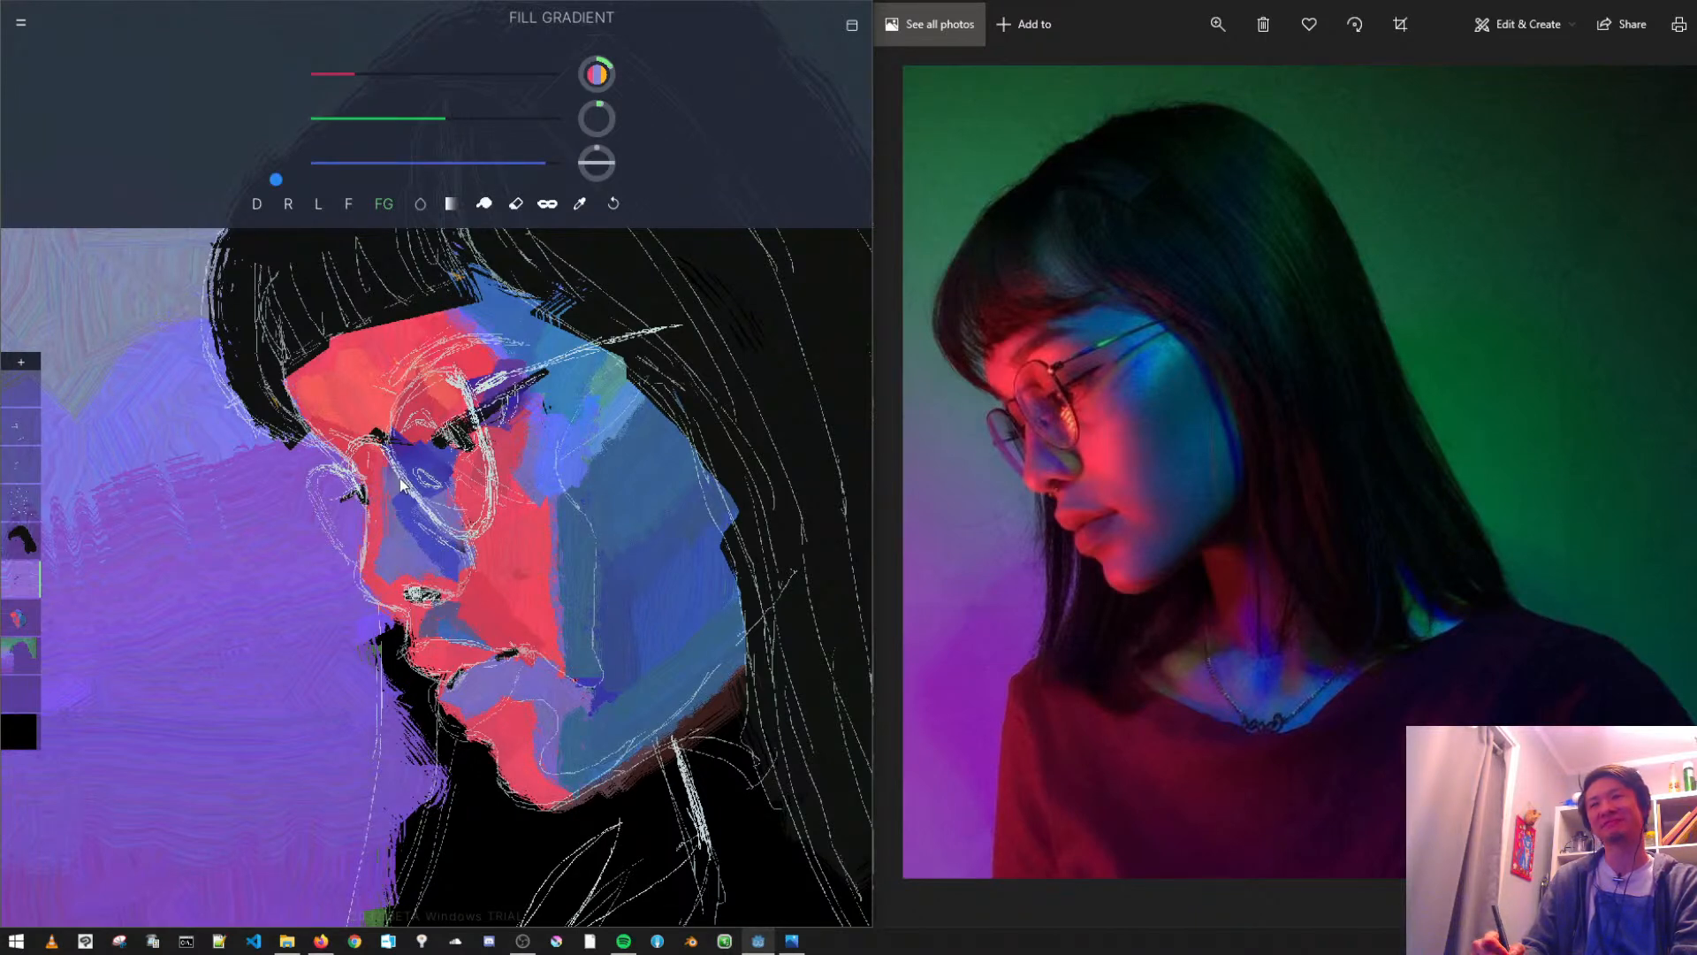
{"action": "key", "text": "ctrl+z"}
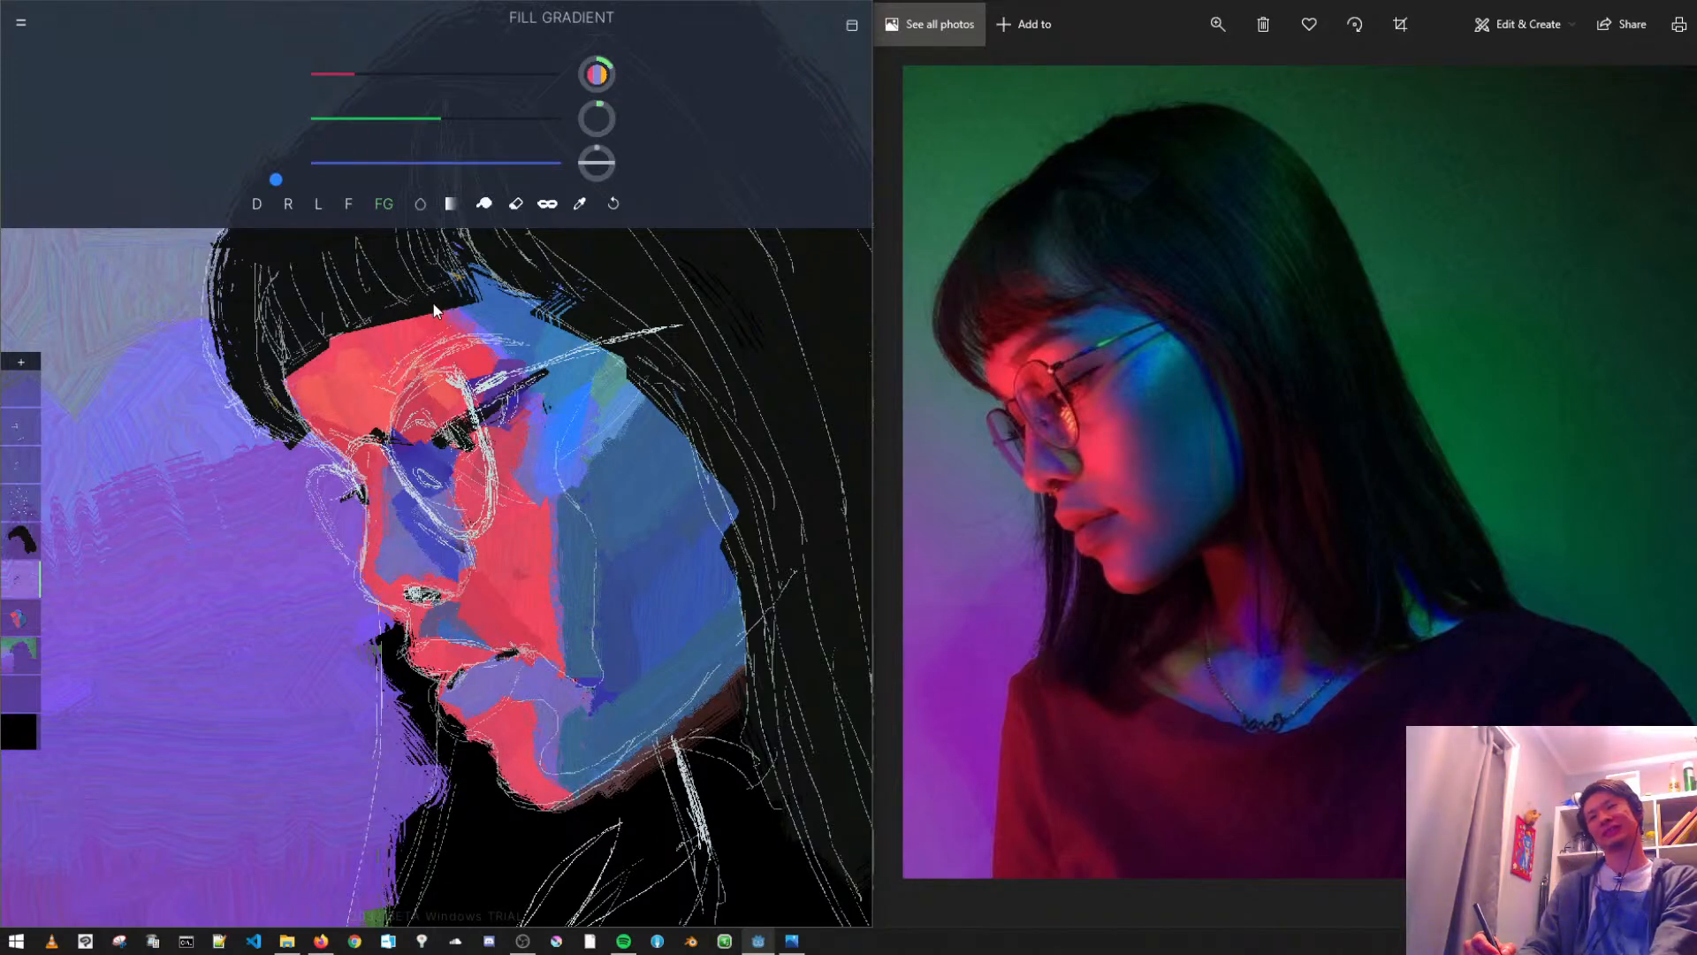
{"action": "scroll", "coordinate": [462, 442], "scroll_direction": "down", "scroll_amount": 5}
{"action": "scroll", "coordinate": [465, 527], "scroll_direction": "up", "scroll_amount": 2}
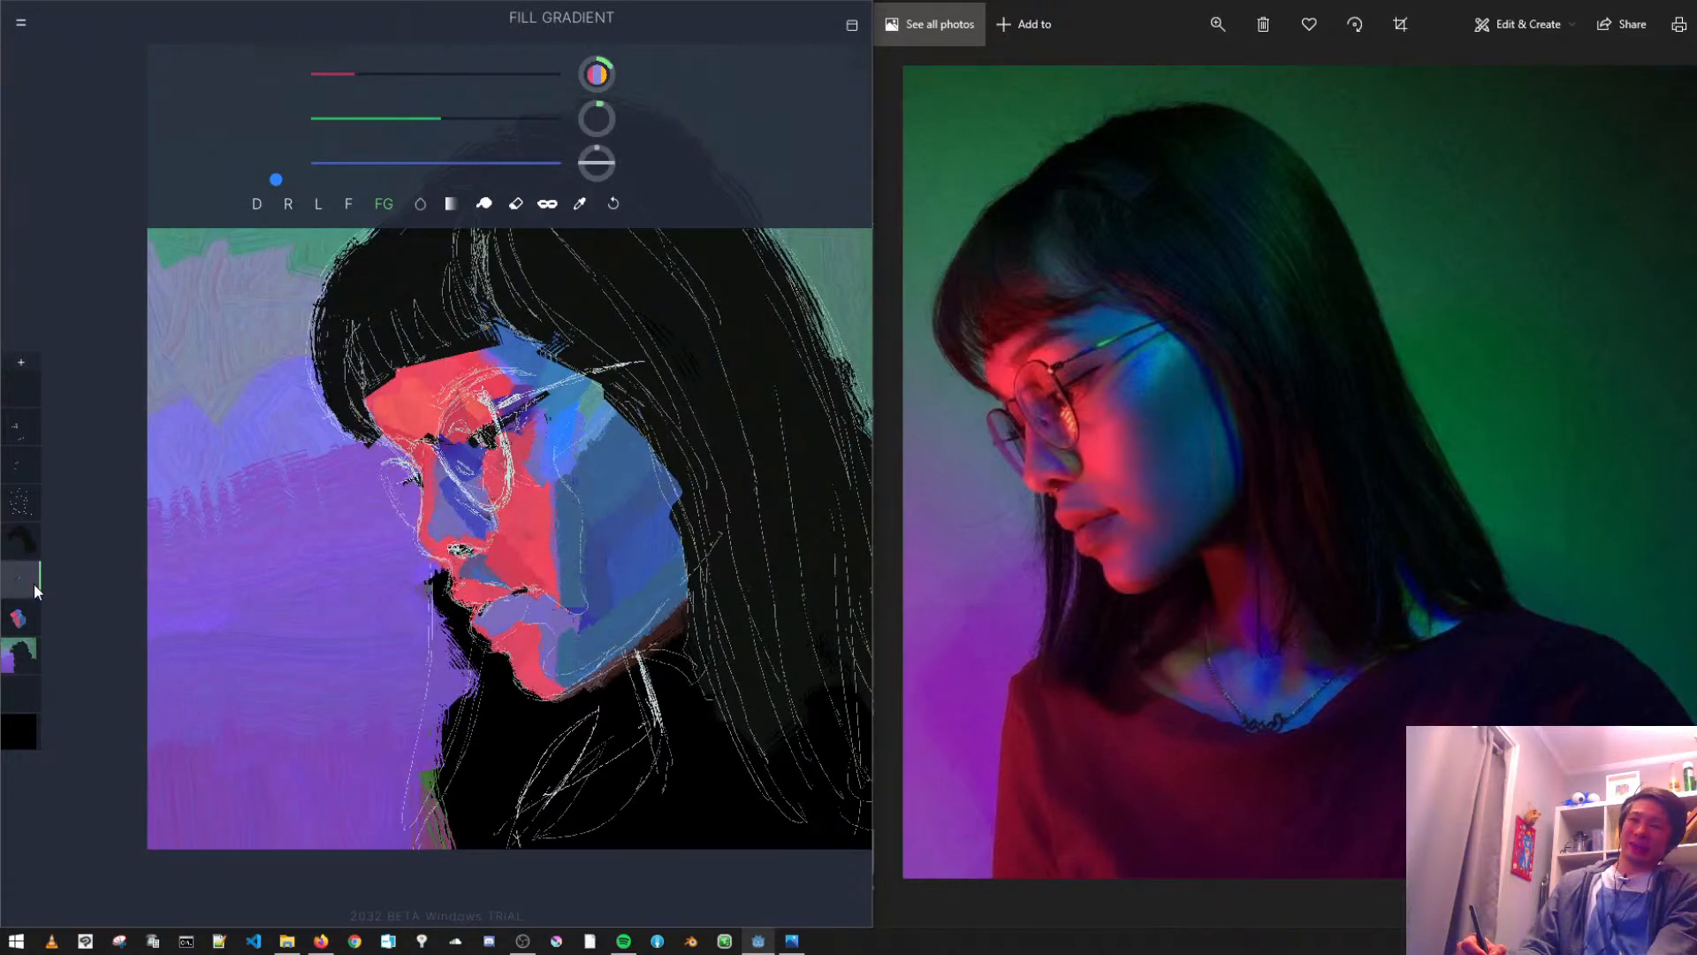
- Lower the opacity of Layer 3 so its white sketch lines over the hair turn faint
{"action": "left_click", "coordinate": [19, 504]}
{"action": "left_click", "coordinate": [18, 511]}
{"action": "left_click_drag", "start_coordinate": [94, 423], "coordinate": [74, 425]}
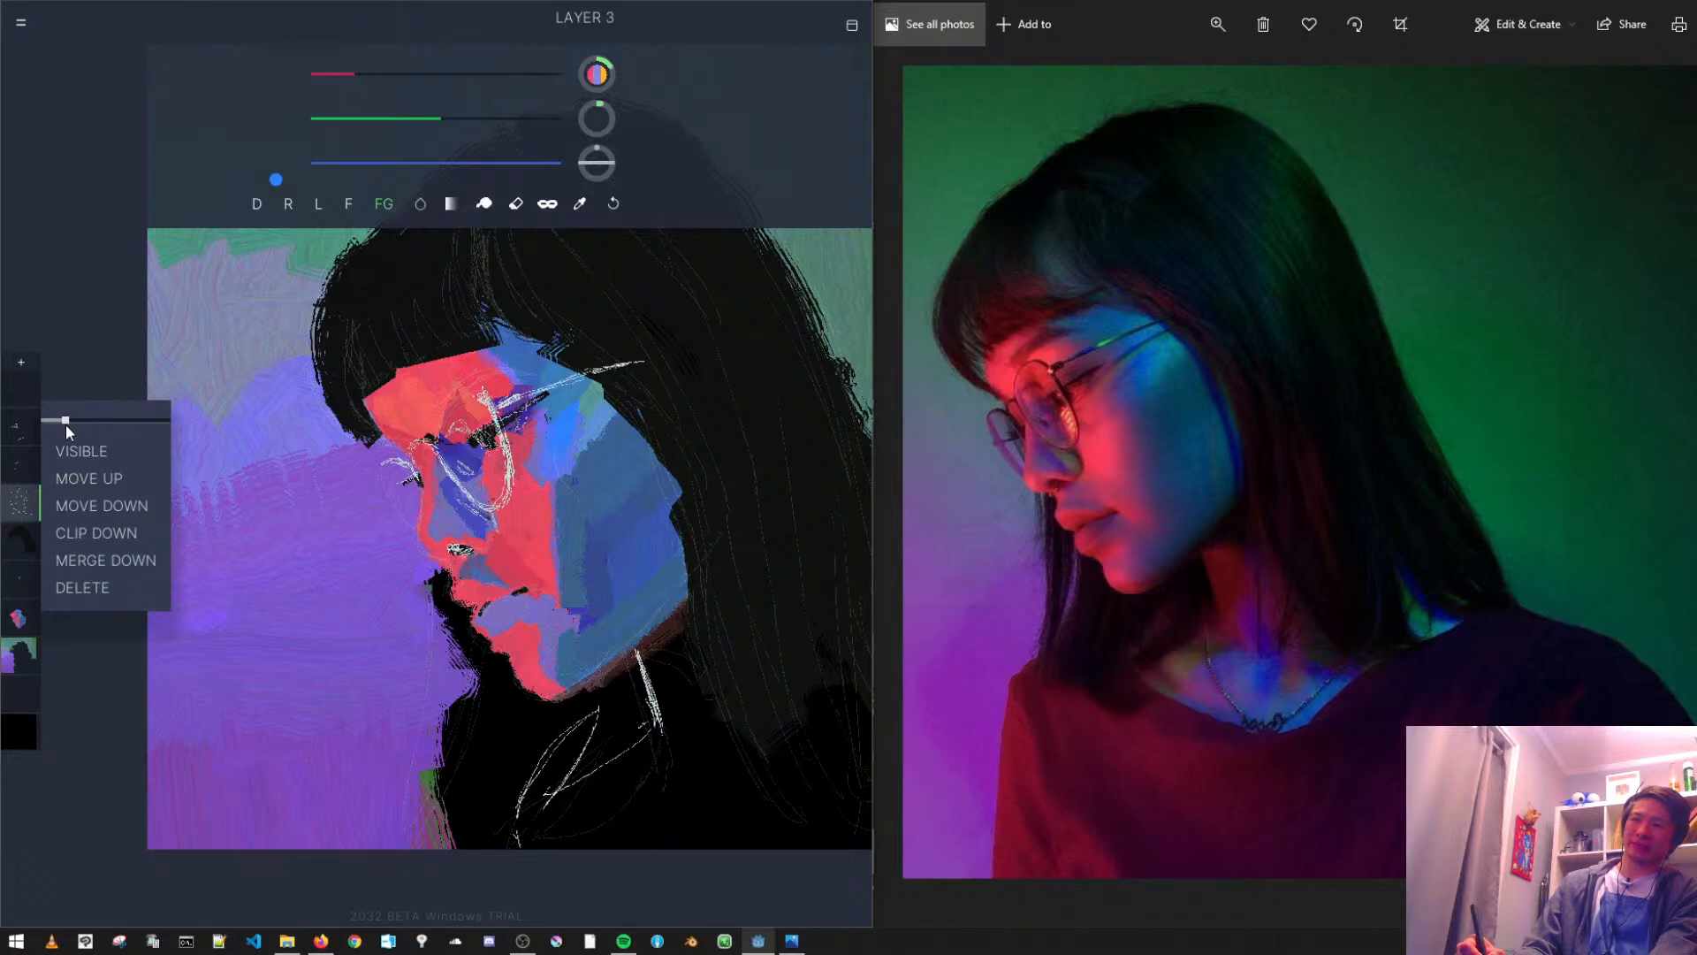
{"action": "left_click", "coordinate": [275, 508]}
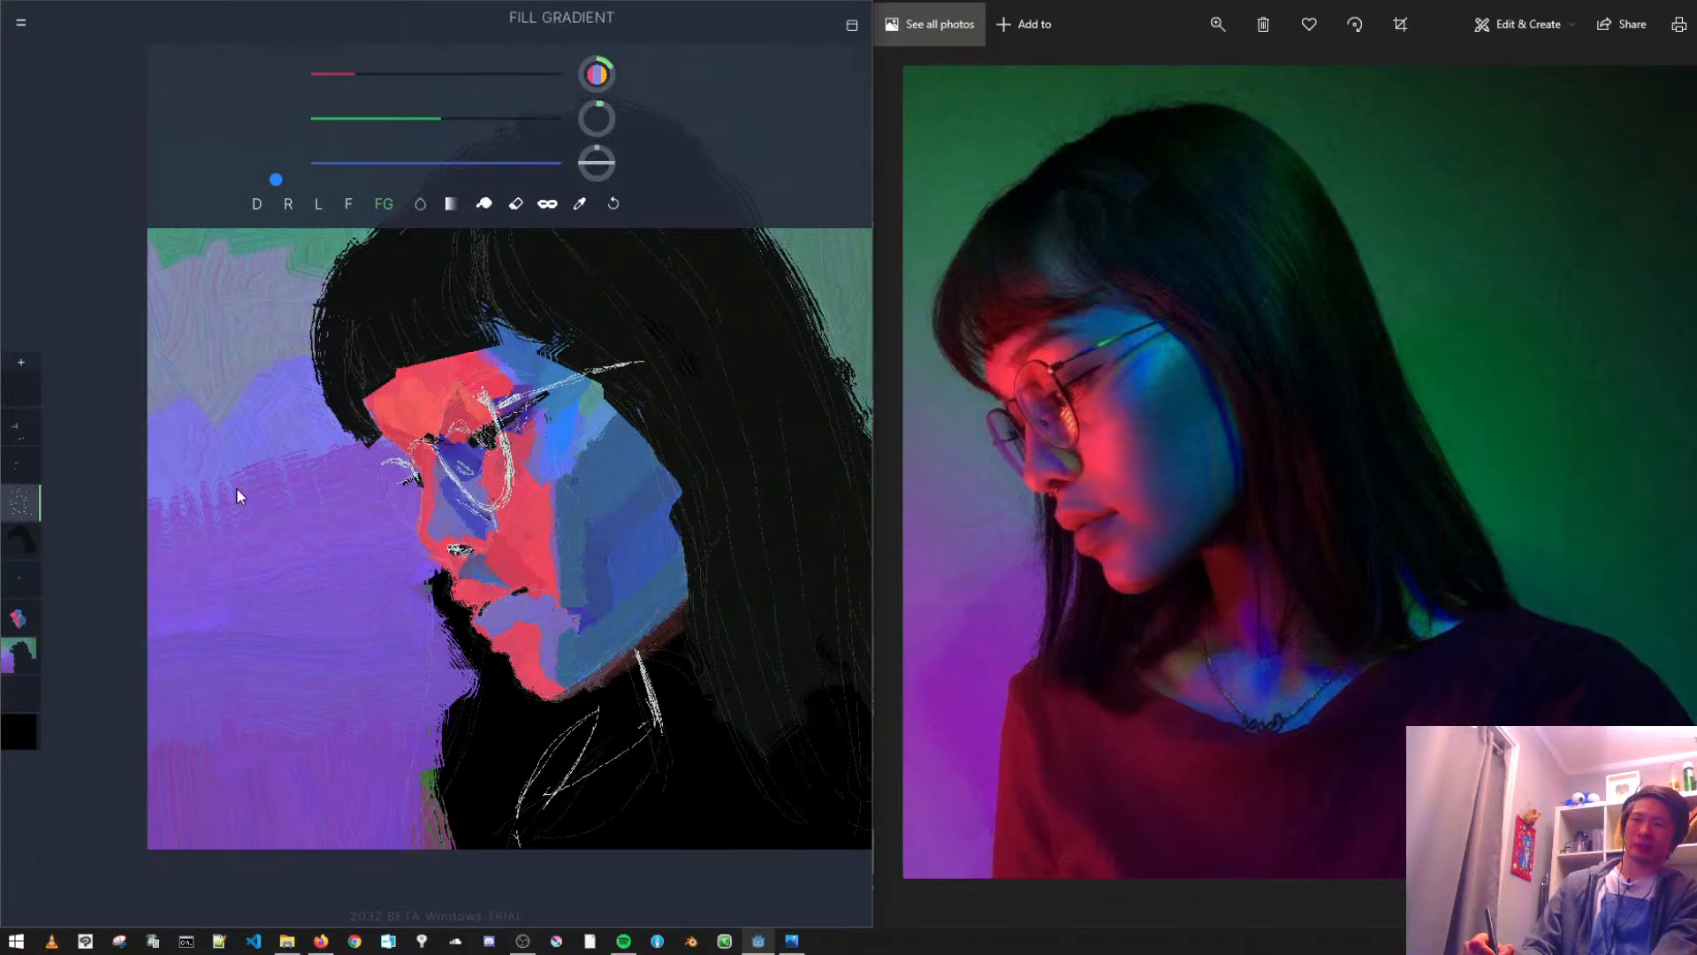
- Reduce the opacity of Layer 1 to zero to hide its white sketch lines around the nostril
{"action": "left_click", "coordinate": [15, 433]}
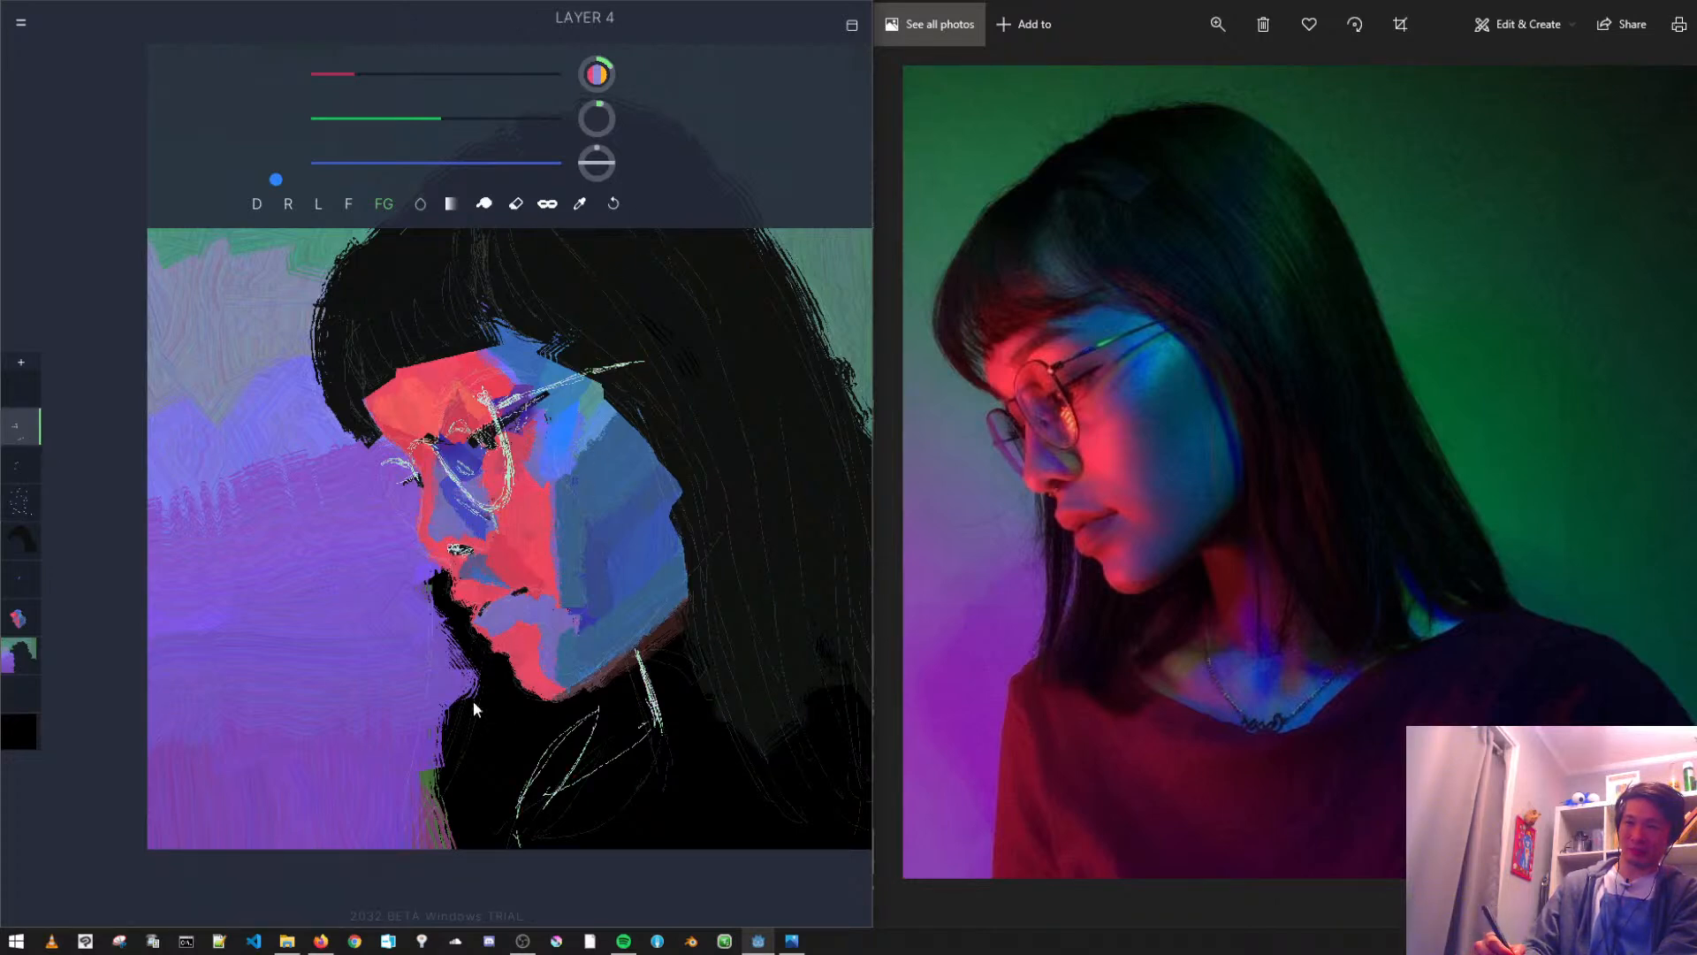
{"action": "left_click", "coordinate": [18, 466]}
{"action": "left_click", "coordinate": [19, 466]}
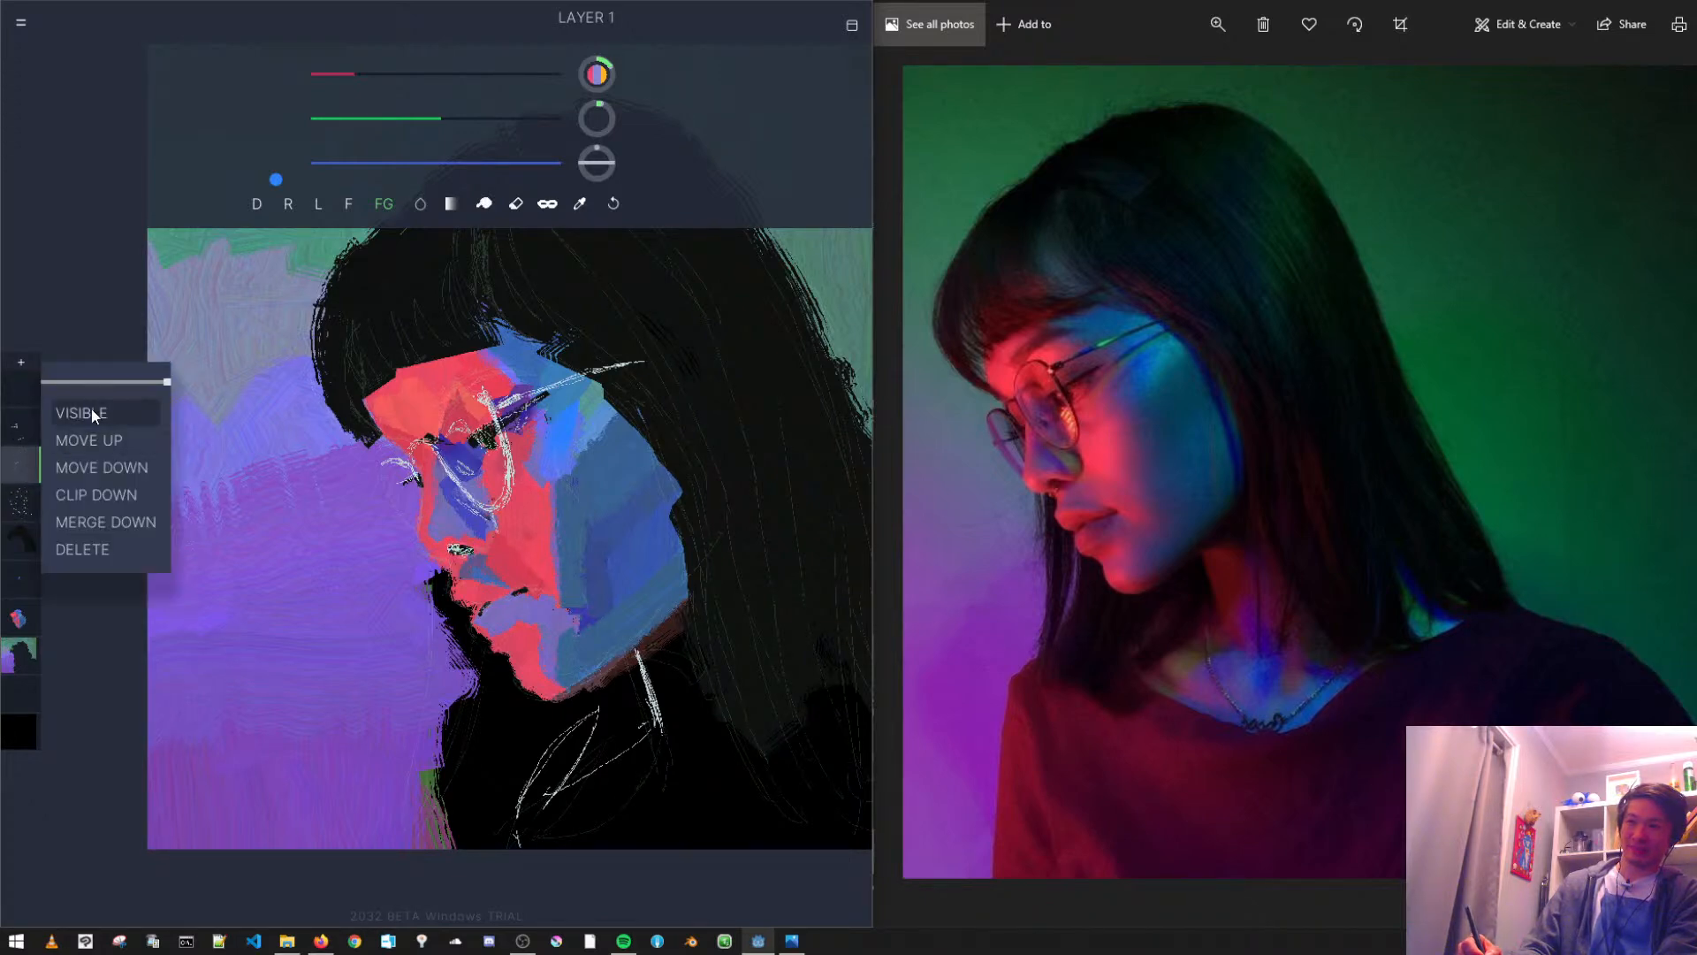
{"action": "left_click_drag", "start_coordinate": [152, 381], "coordinate": [3, 404]}
{"action": "left_click", "coordinate": [21, 316]}
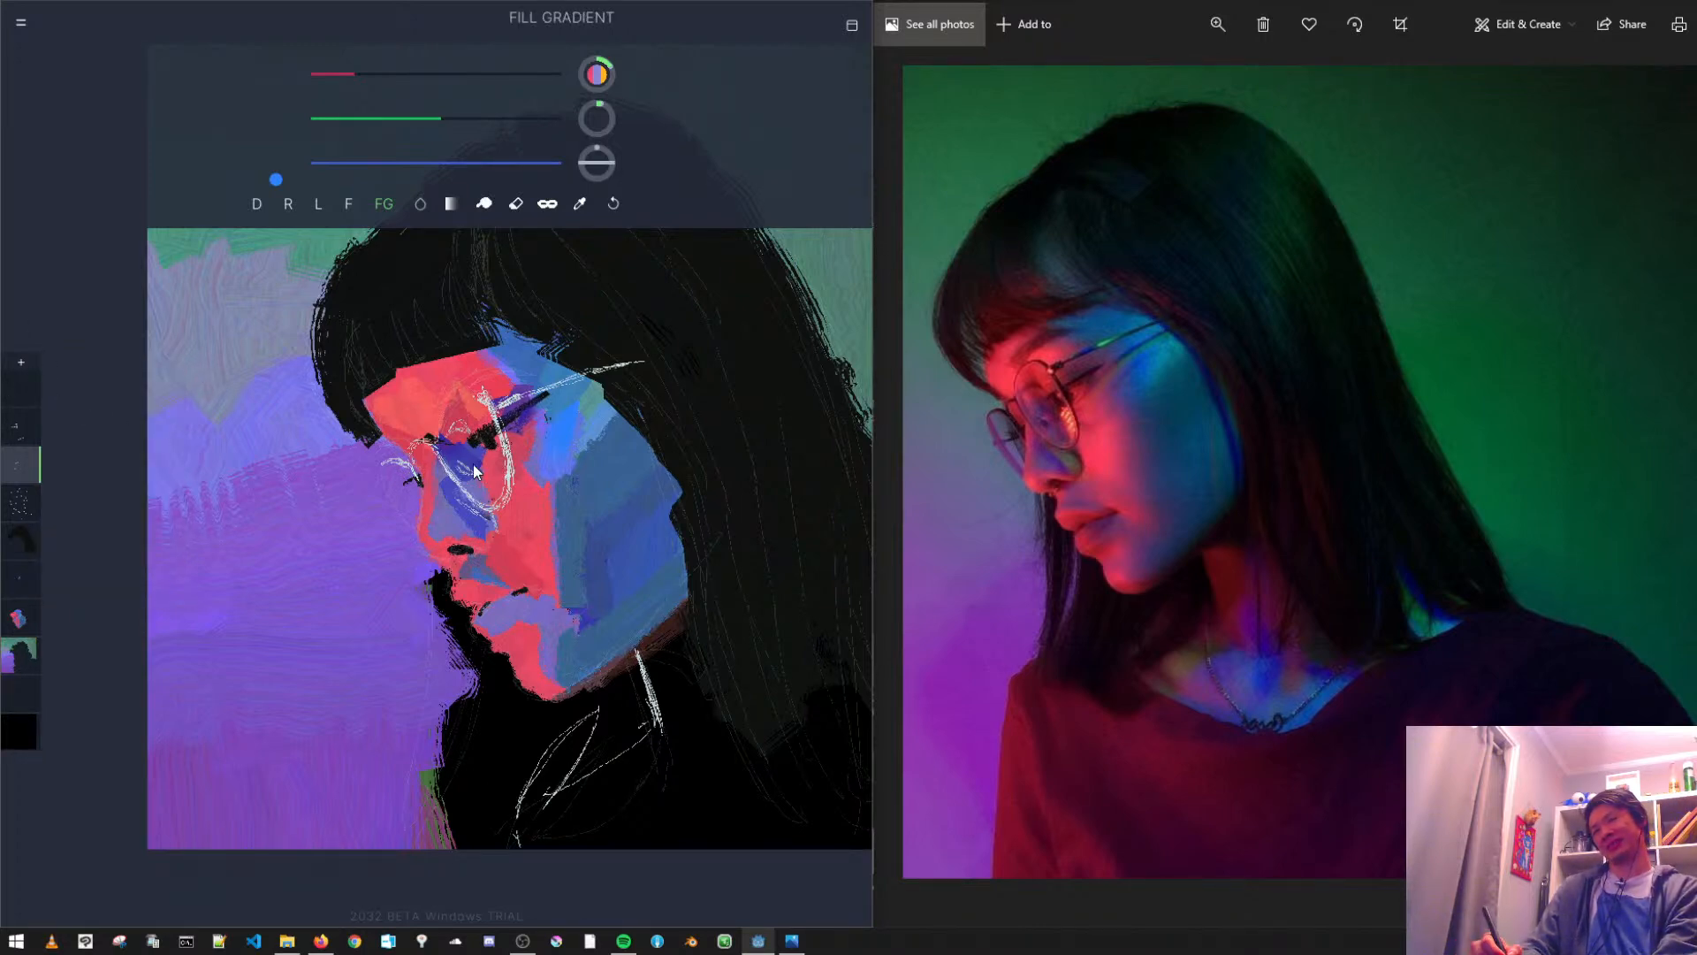
- Reduce the opacity of Layer 3 to zero so the remaining sketch lines over the hair are hidden
{"action": "mouse_move", "coordinate": [462, 418]}
{"action": "left_mouse_down"}
{"action": "mouse_move", "coordinate": [468, 449]}
{"action": "mouse_move", "coordinate": [425, 489]}
{"action": "left_mouse_up"}
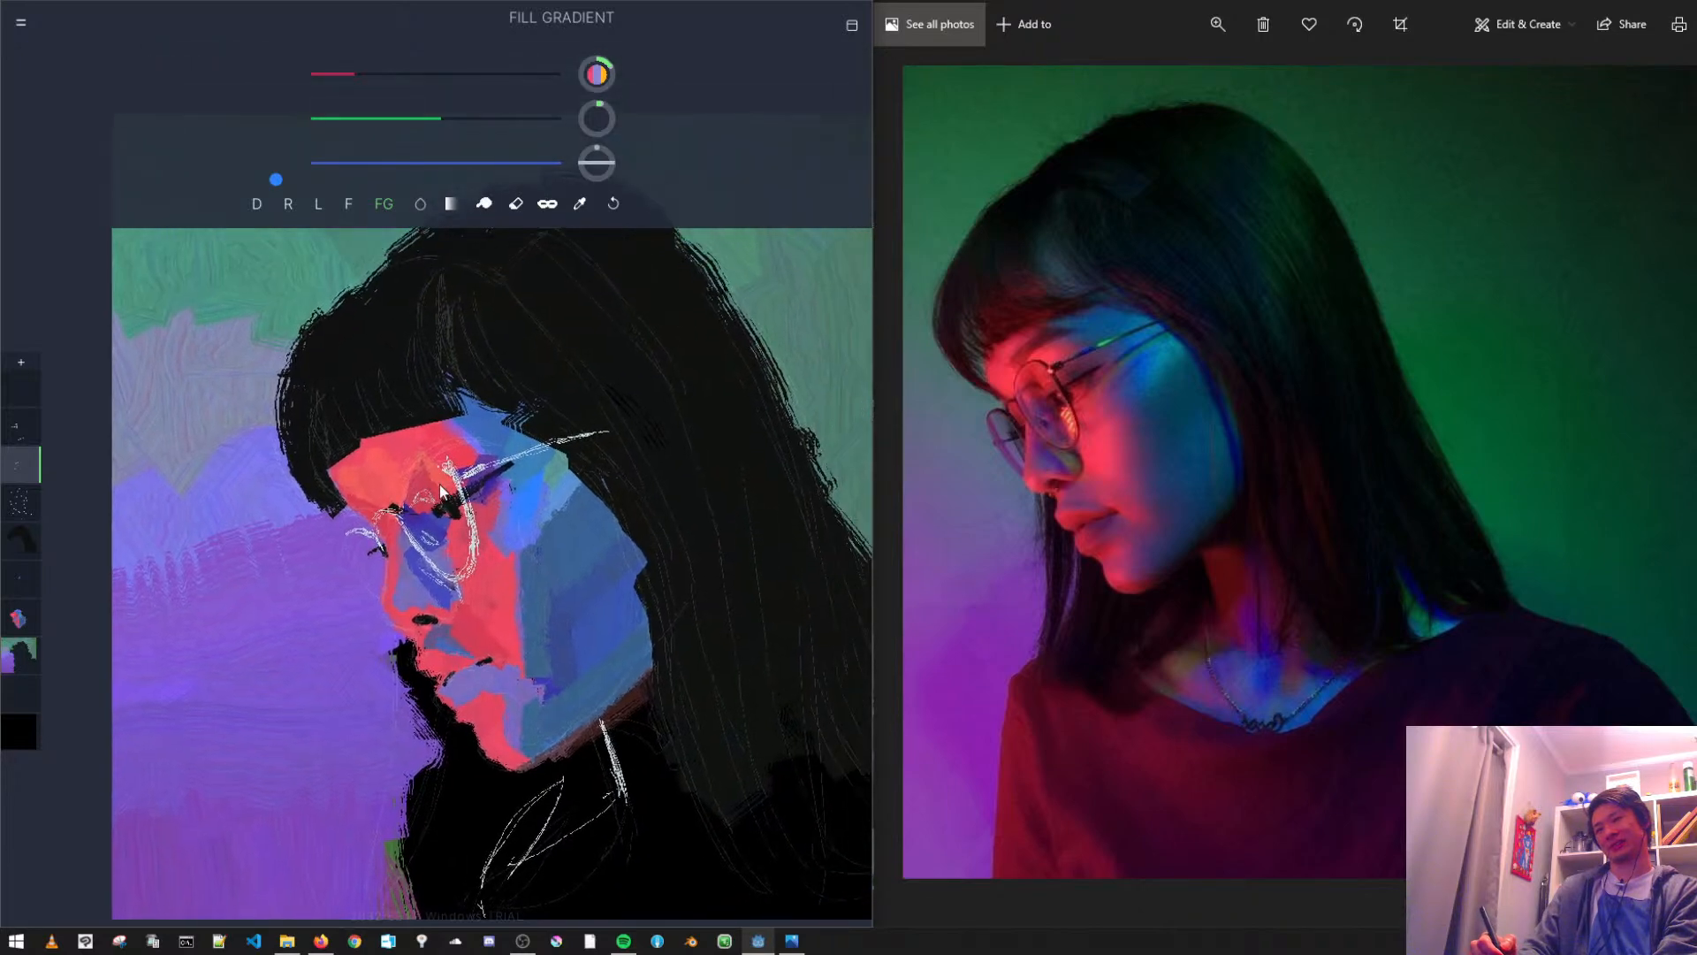
{"action": "scroll", "coordinate": [424, 490], "scroll_direction": "down", "scroll_amount": 2}
{"action": "left_click_drag", "start_coordinate": [269, 460], "coordinate": [243, 456]}
{"action": "scroll", "coordinate": [242, 457], "scroll_direction": "up", "scroll_amount": 2}
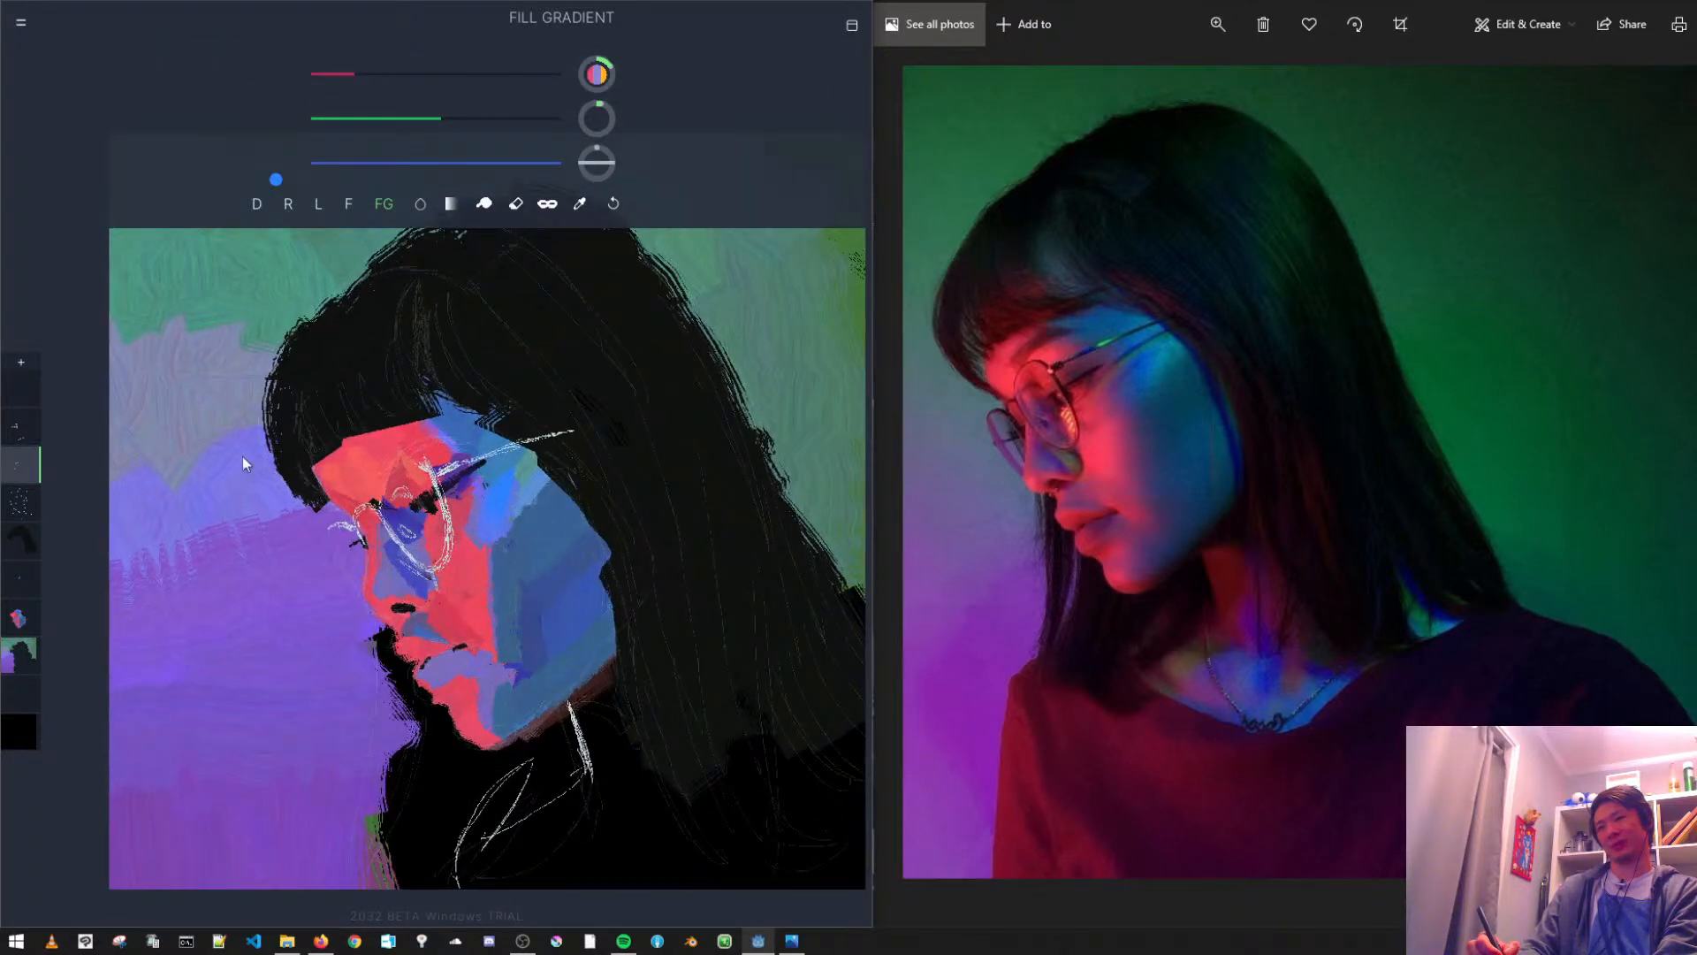
{"action": "left_click", "coordinate": [25, 433]}
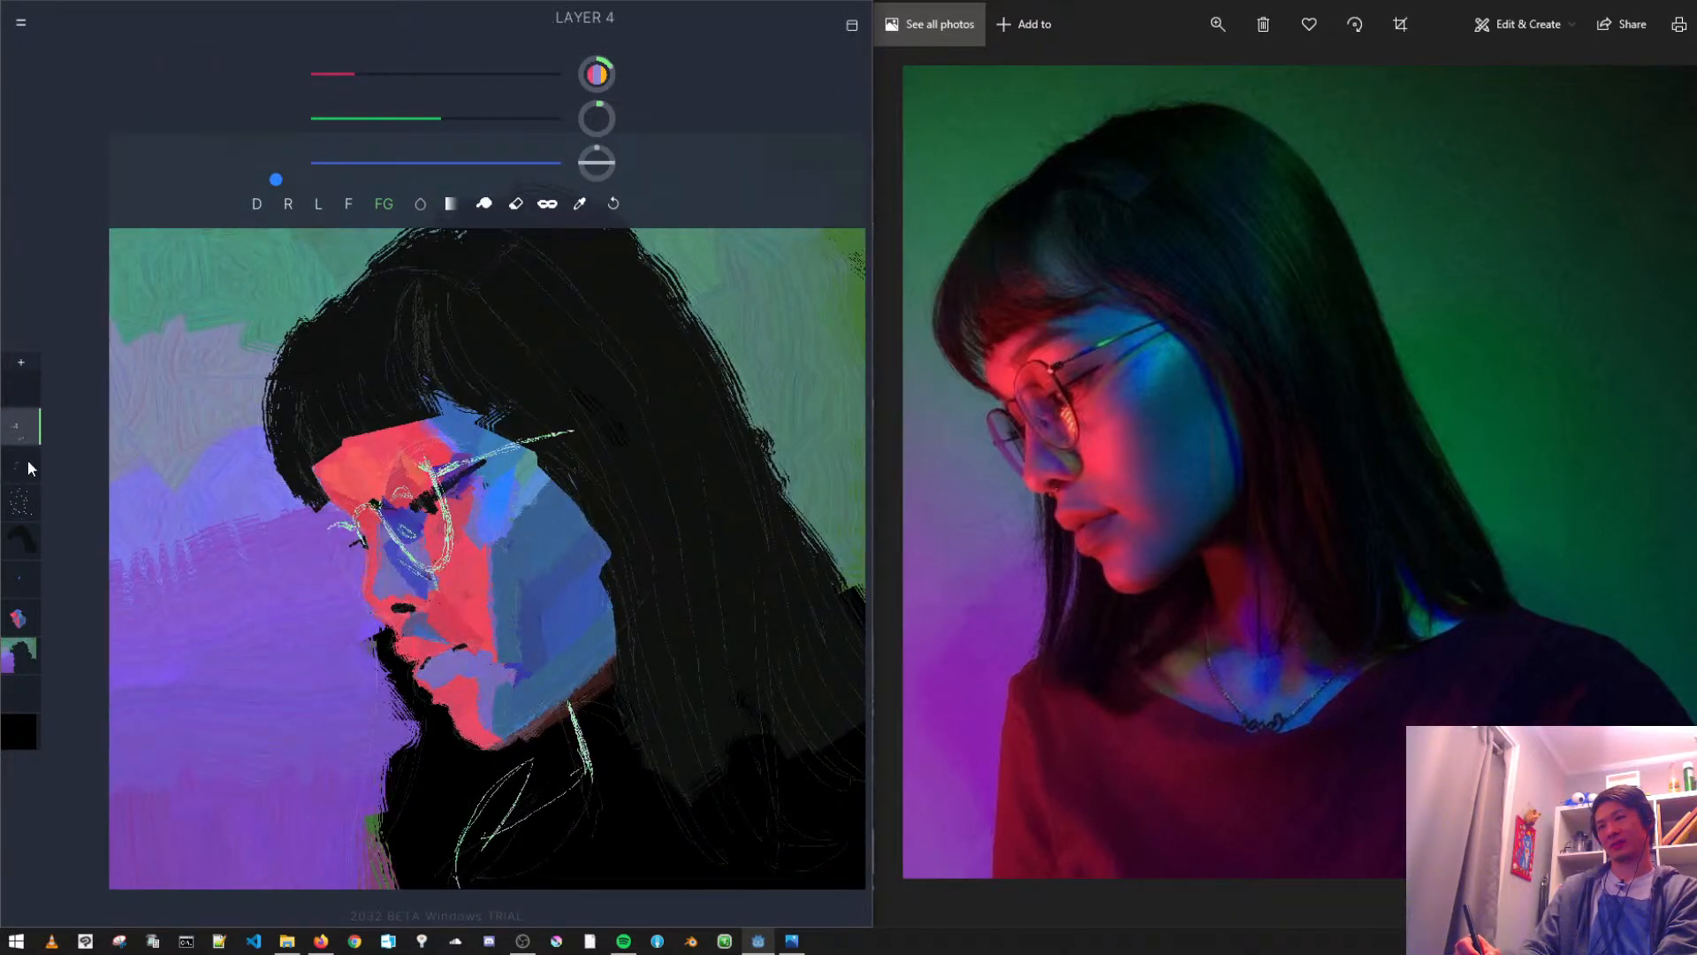
{"action": "left_click", "coordinate": [26, 505]}
{"action": "left_click", "coordinate": [28, 505]}
{"action": "left_click_drag", "start_coordinate": [71, 422], "coordinate": [22, 425]}
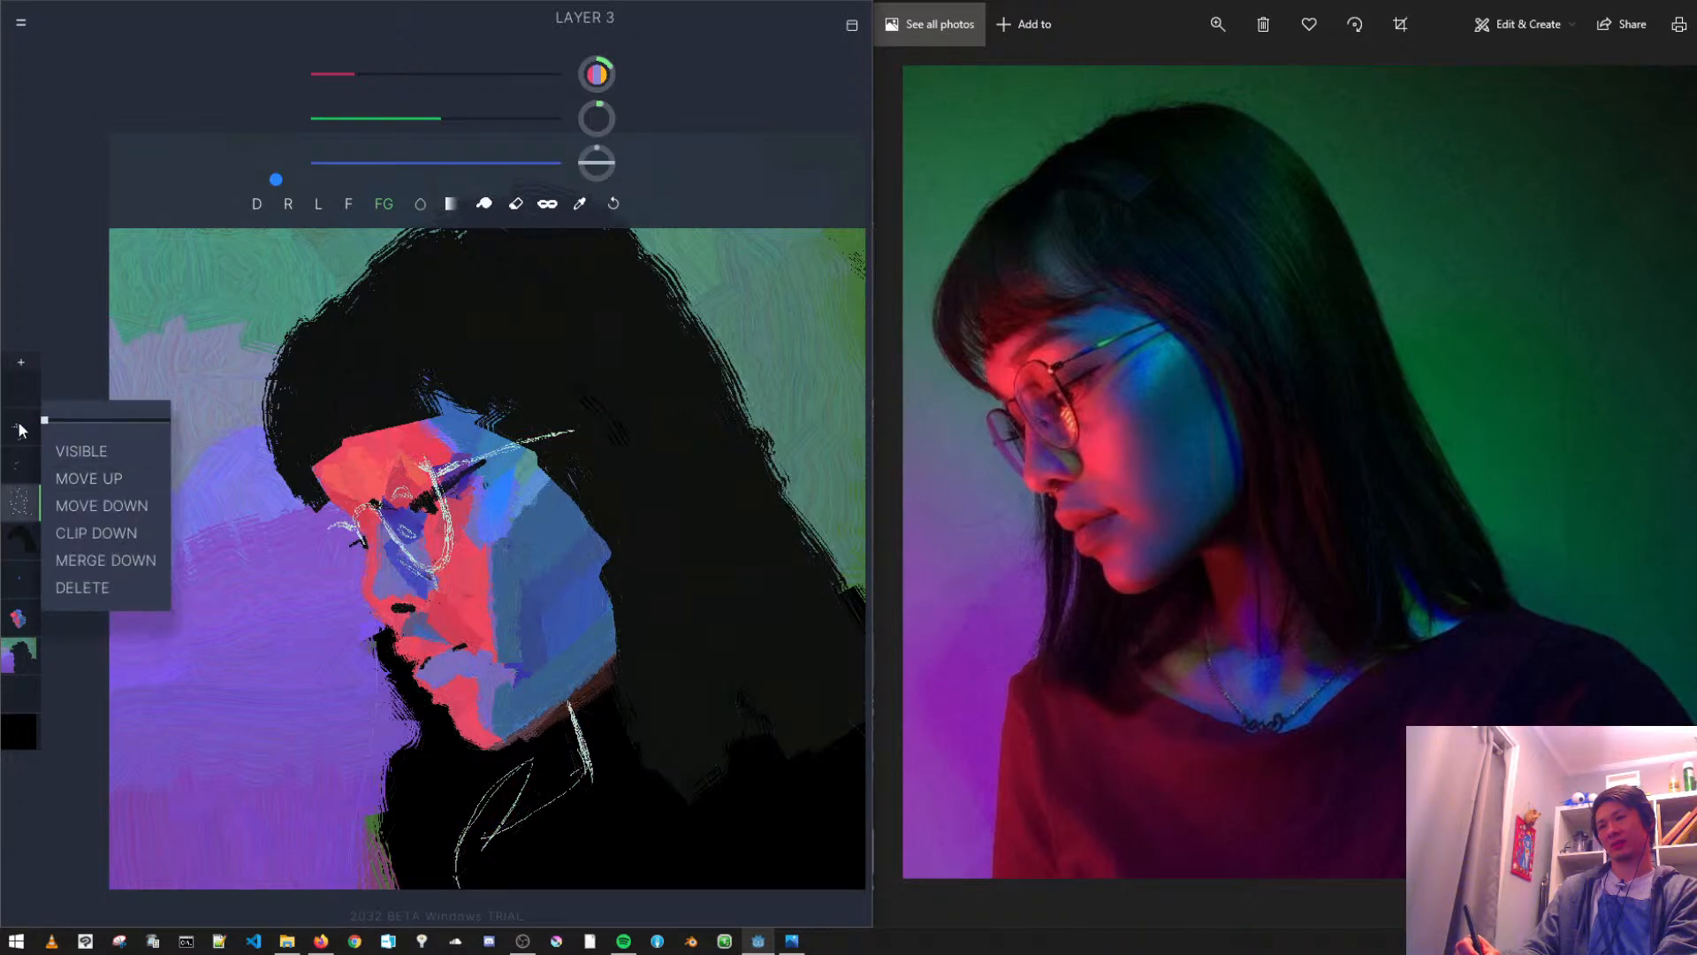
{"action": "left_click", "coordinate": [56, 326]}
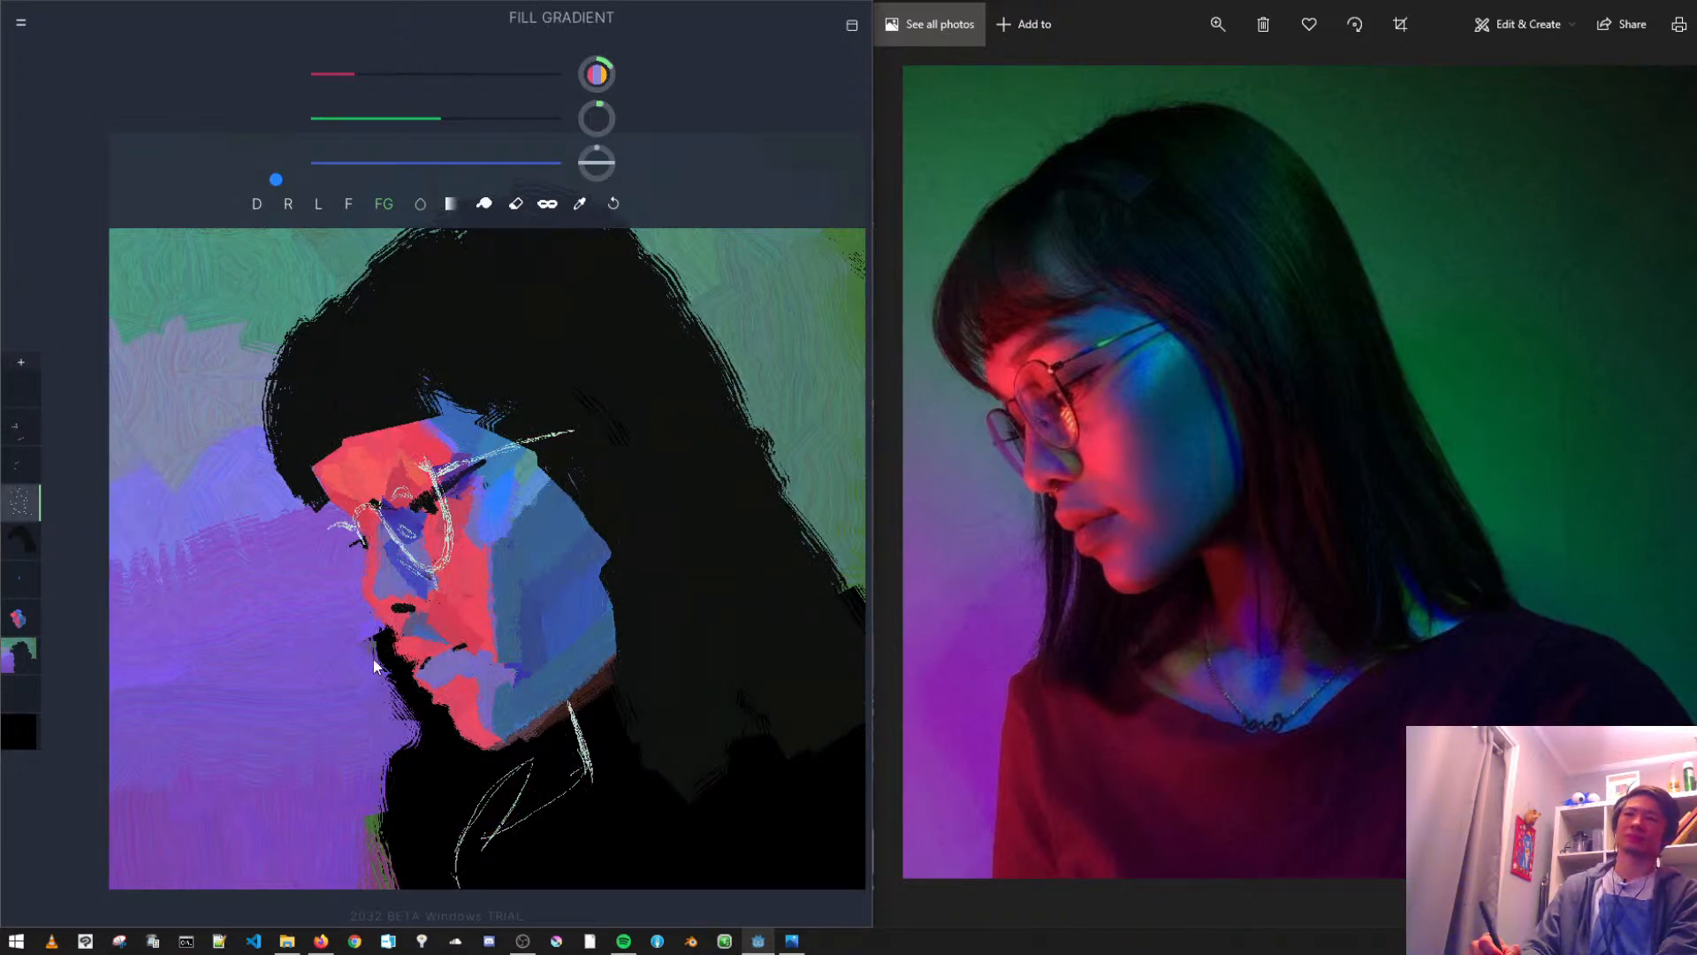
- Erase the purple background layer along the front contour of the face, from the fringe to the chin, exposing the black underneath
{"action": "scroll", "coordinate": [440, 583], "scroll_direction": "down", "scroll_amount": 2}
{"action": "scroll", "coordinate": [439, 558], "scroll_direction": "up", "scroll_amount": 3}
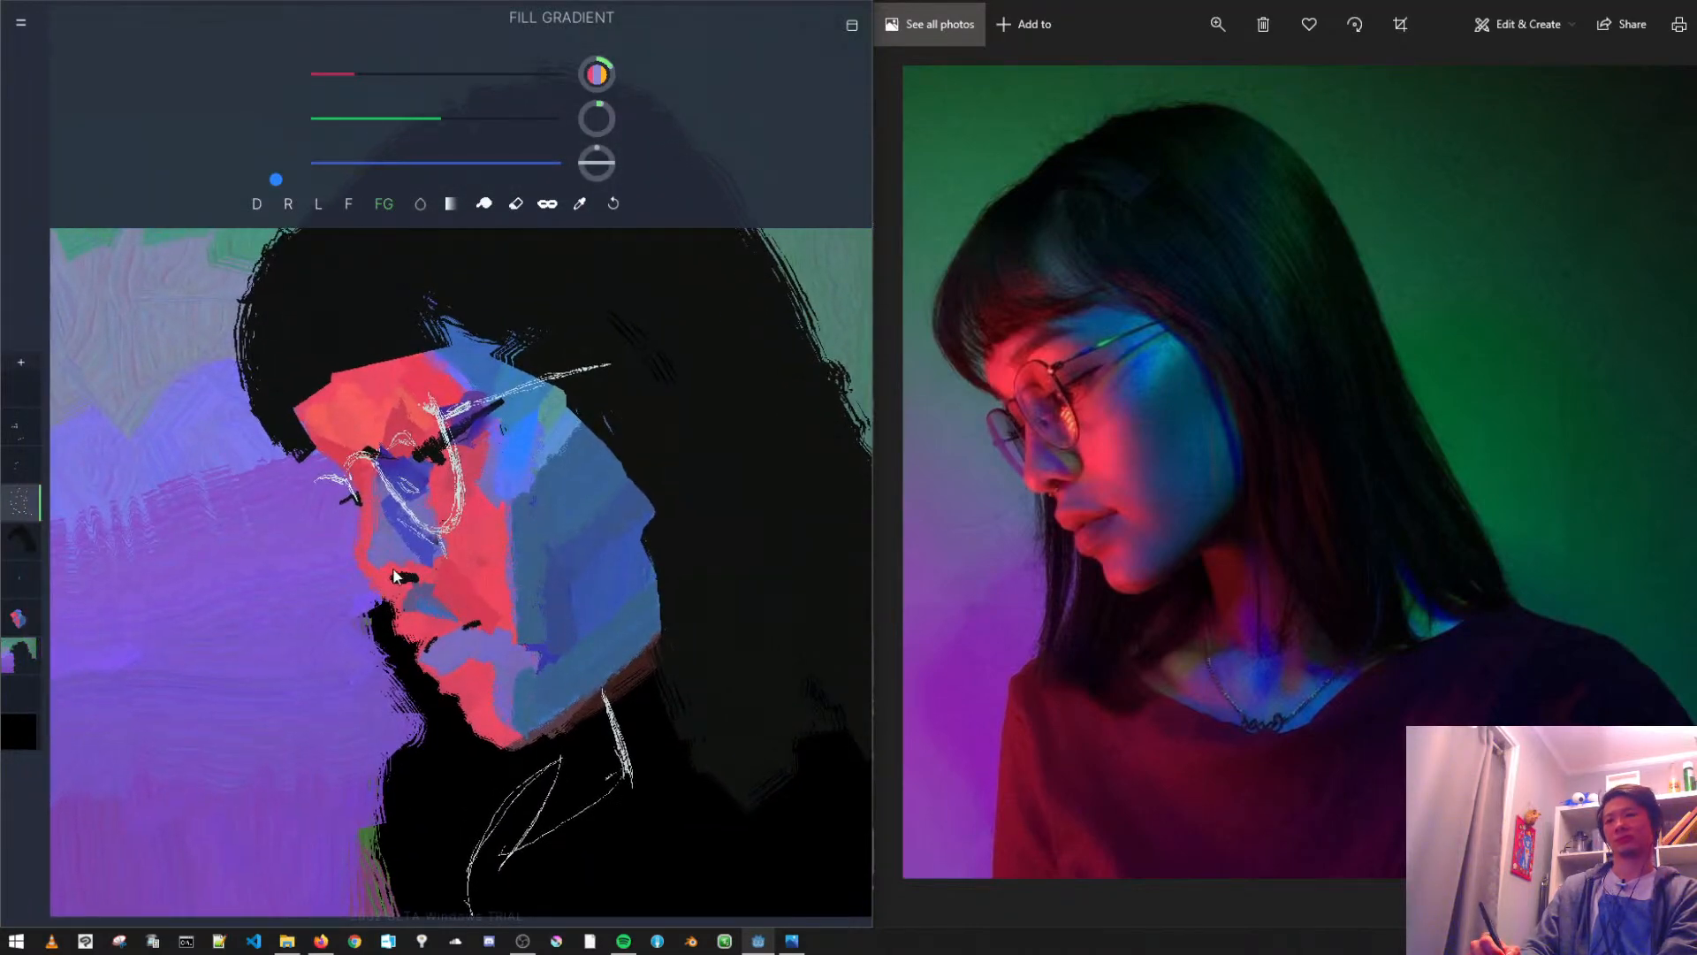
{"action": "left_click", "coordinate": [22, 539]}
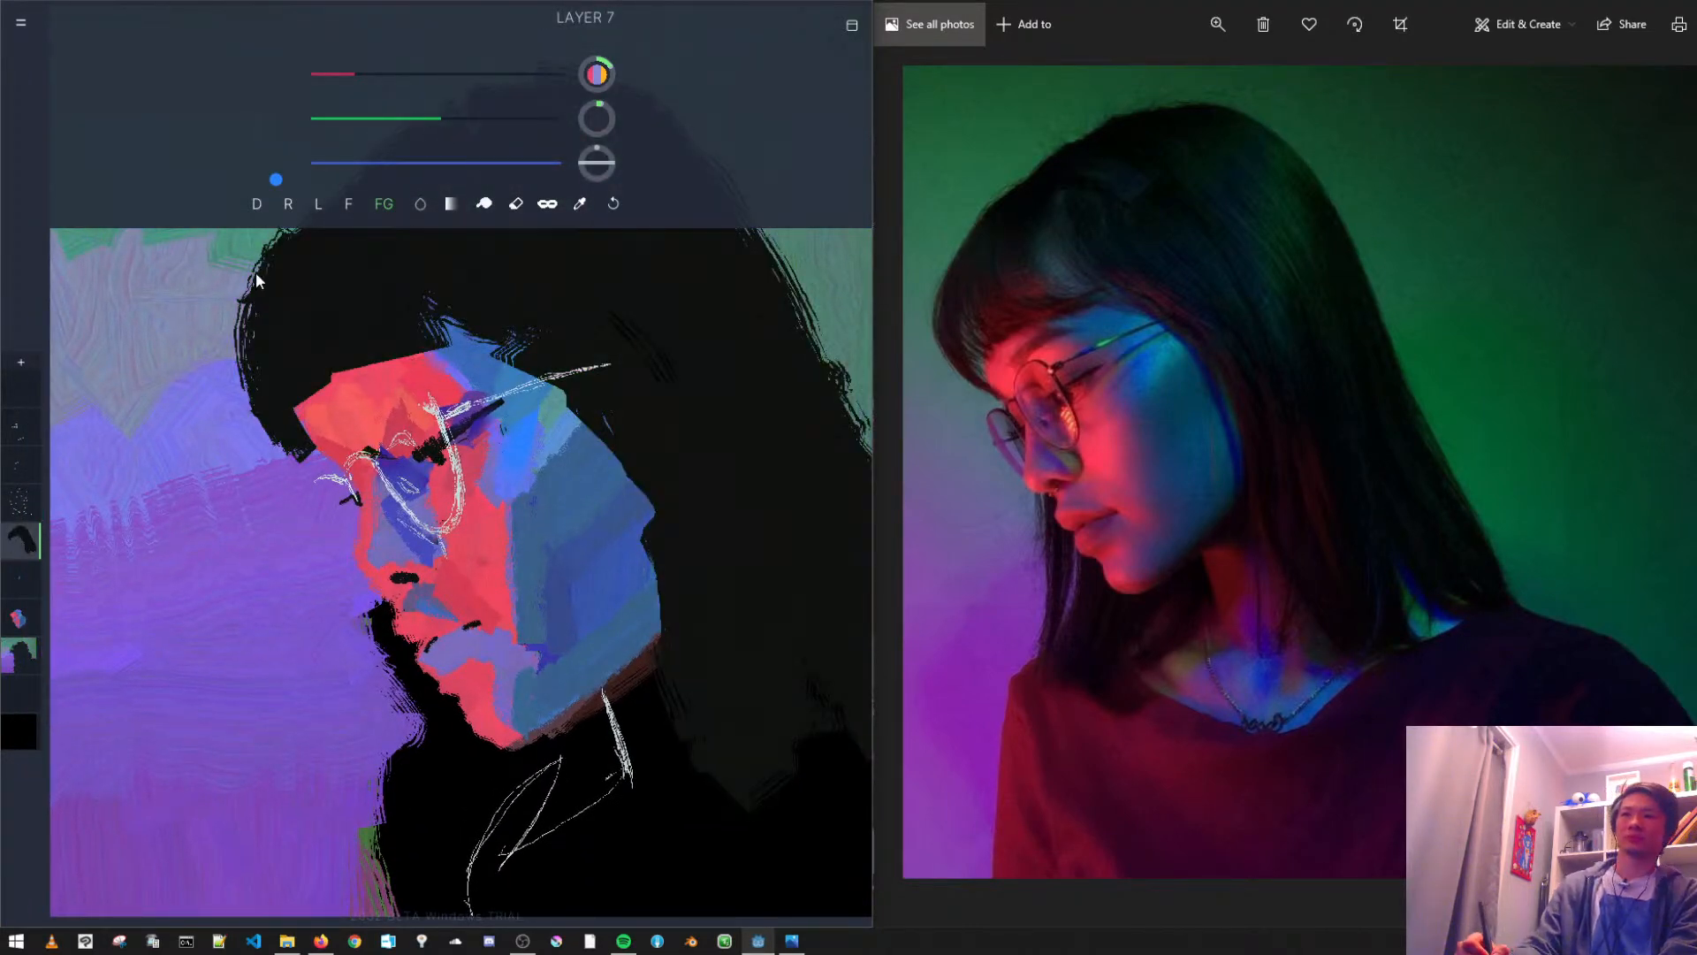
{"action": "left_click", "coordinate": [26, 733]}
{"action": "left_click", "coordinate": [21, 656]}
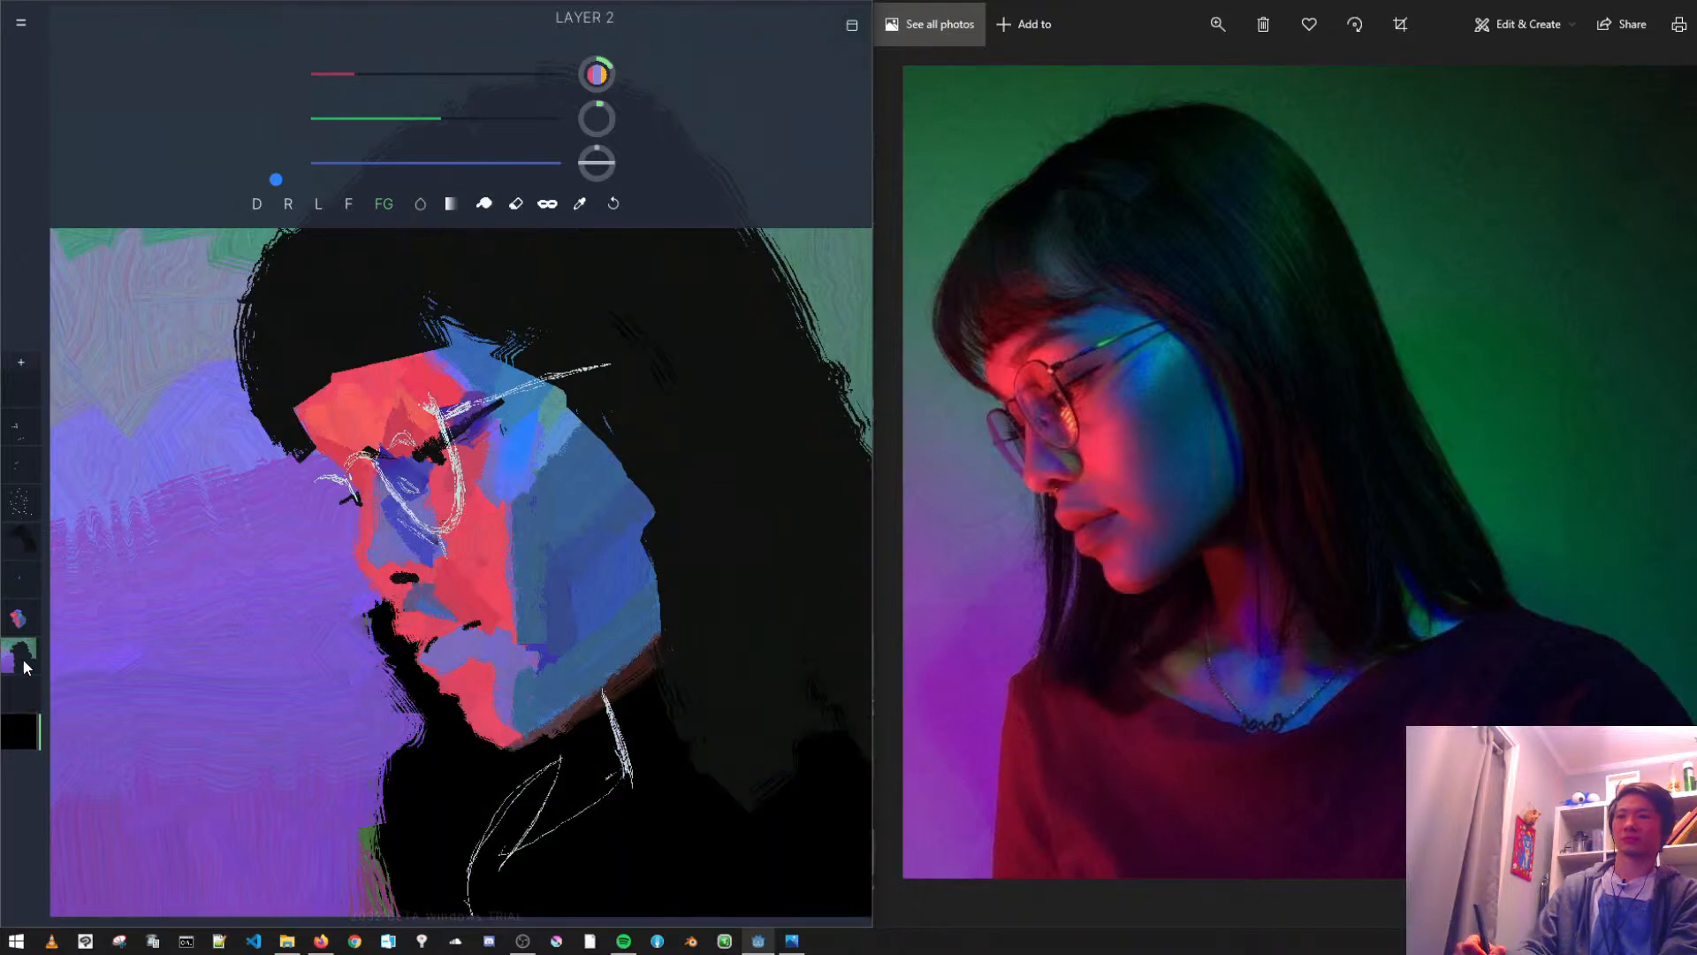
{"action": "left_click", "coordinate": [515, 204]}
{"action": "mouse_move", "coordinate": [410, 686]}
{"action": "left_mouse_down"}
{"action": "mouse_move", "coordinate": [424, 783]}
{"action": "mouse_move", "coordinate": [396, 688]}
{"action": "left_mouse_up"}
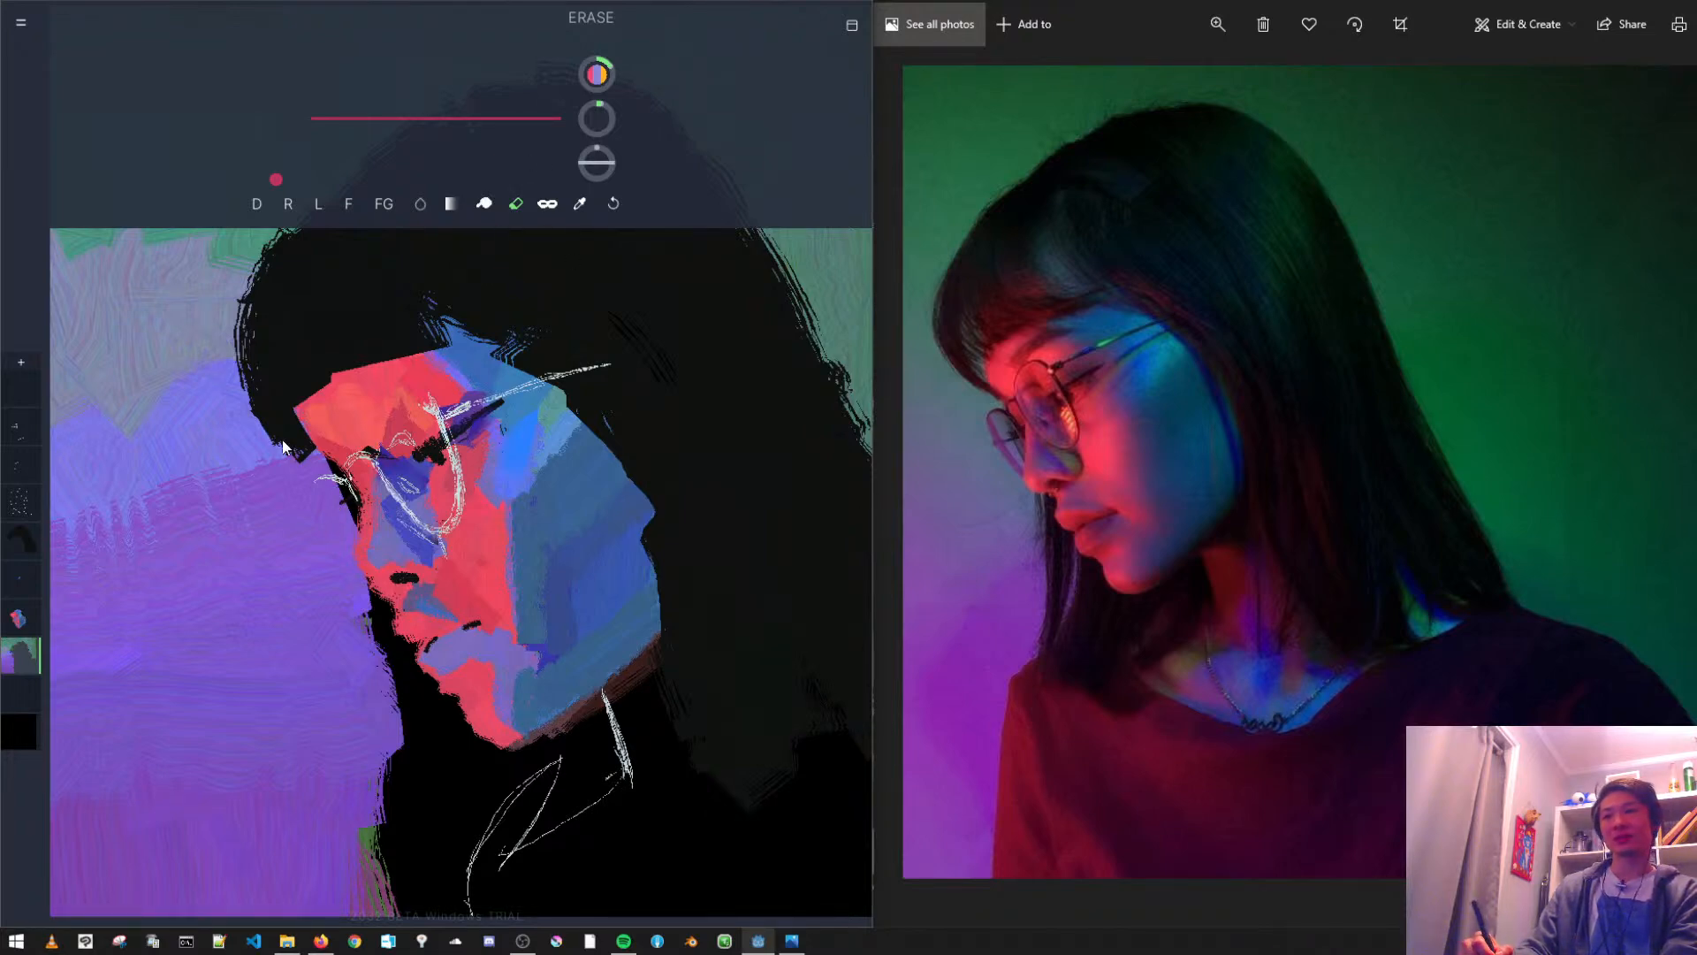
{"action": "left_click_drag", "start_coordinate": [298, 462], "coordinate": [338, 477]}
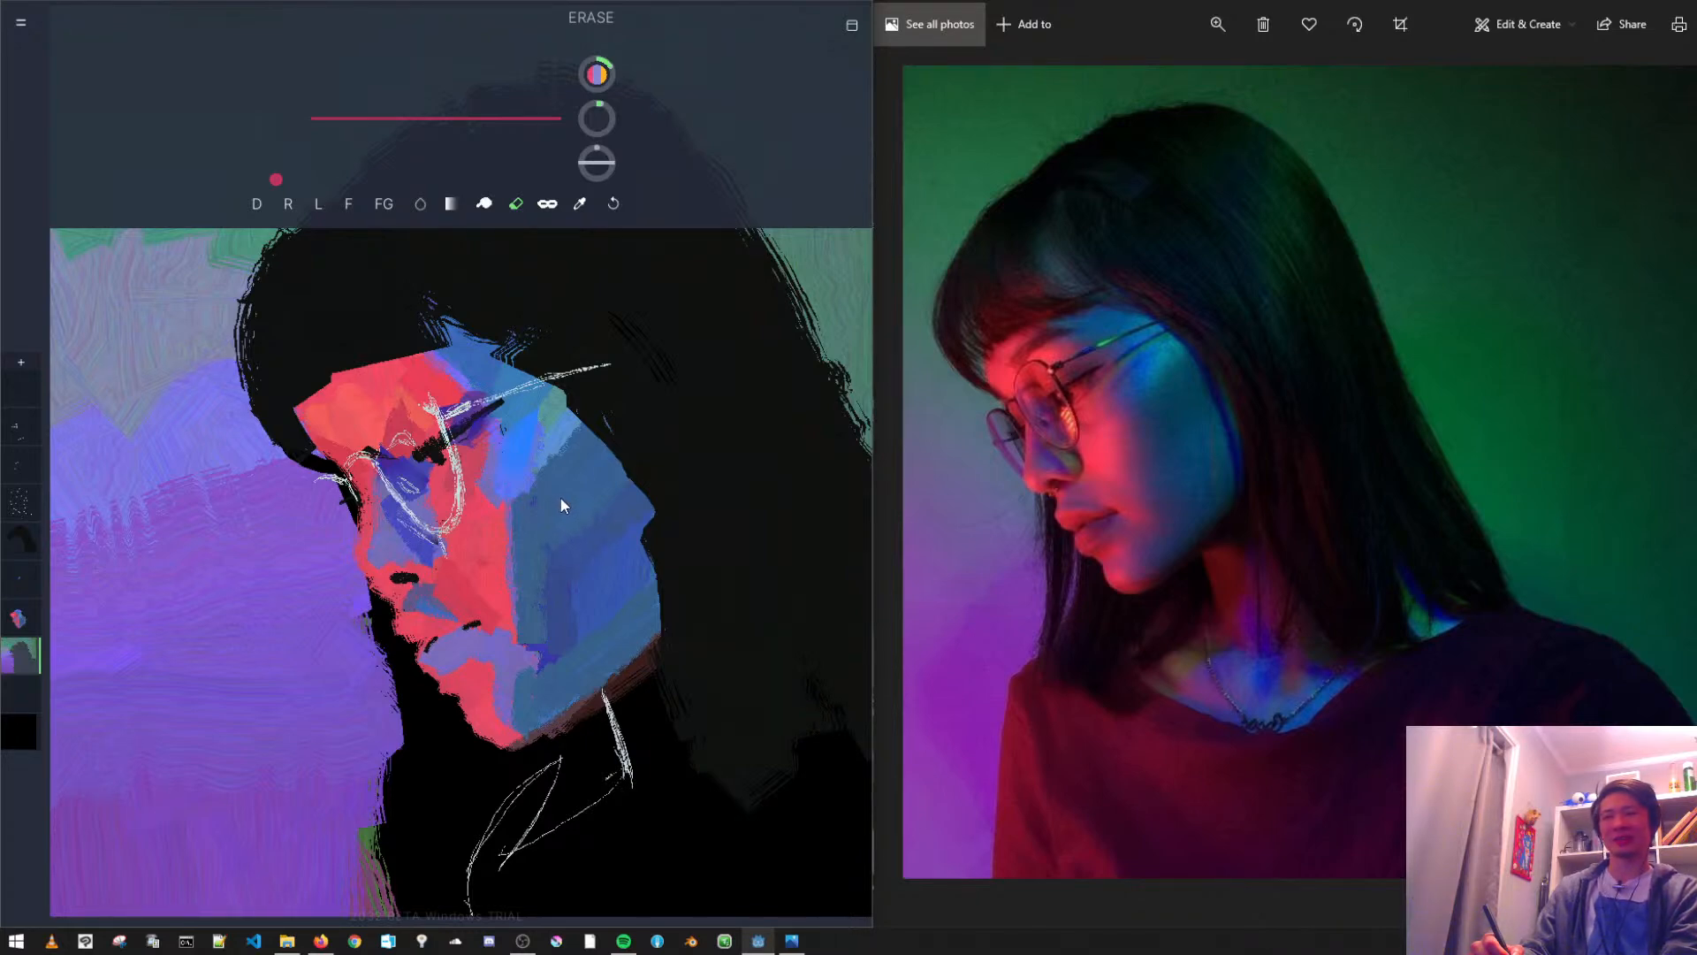
- Undo the last erasure, and on Layer 4 erase the white neck sketch lines beneath the jaw
{"action": "left_click_drag", "start_coordinate": [617, 500], "coordinate": [592, 437]}
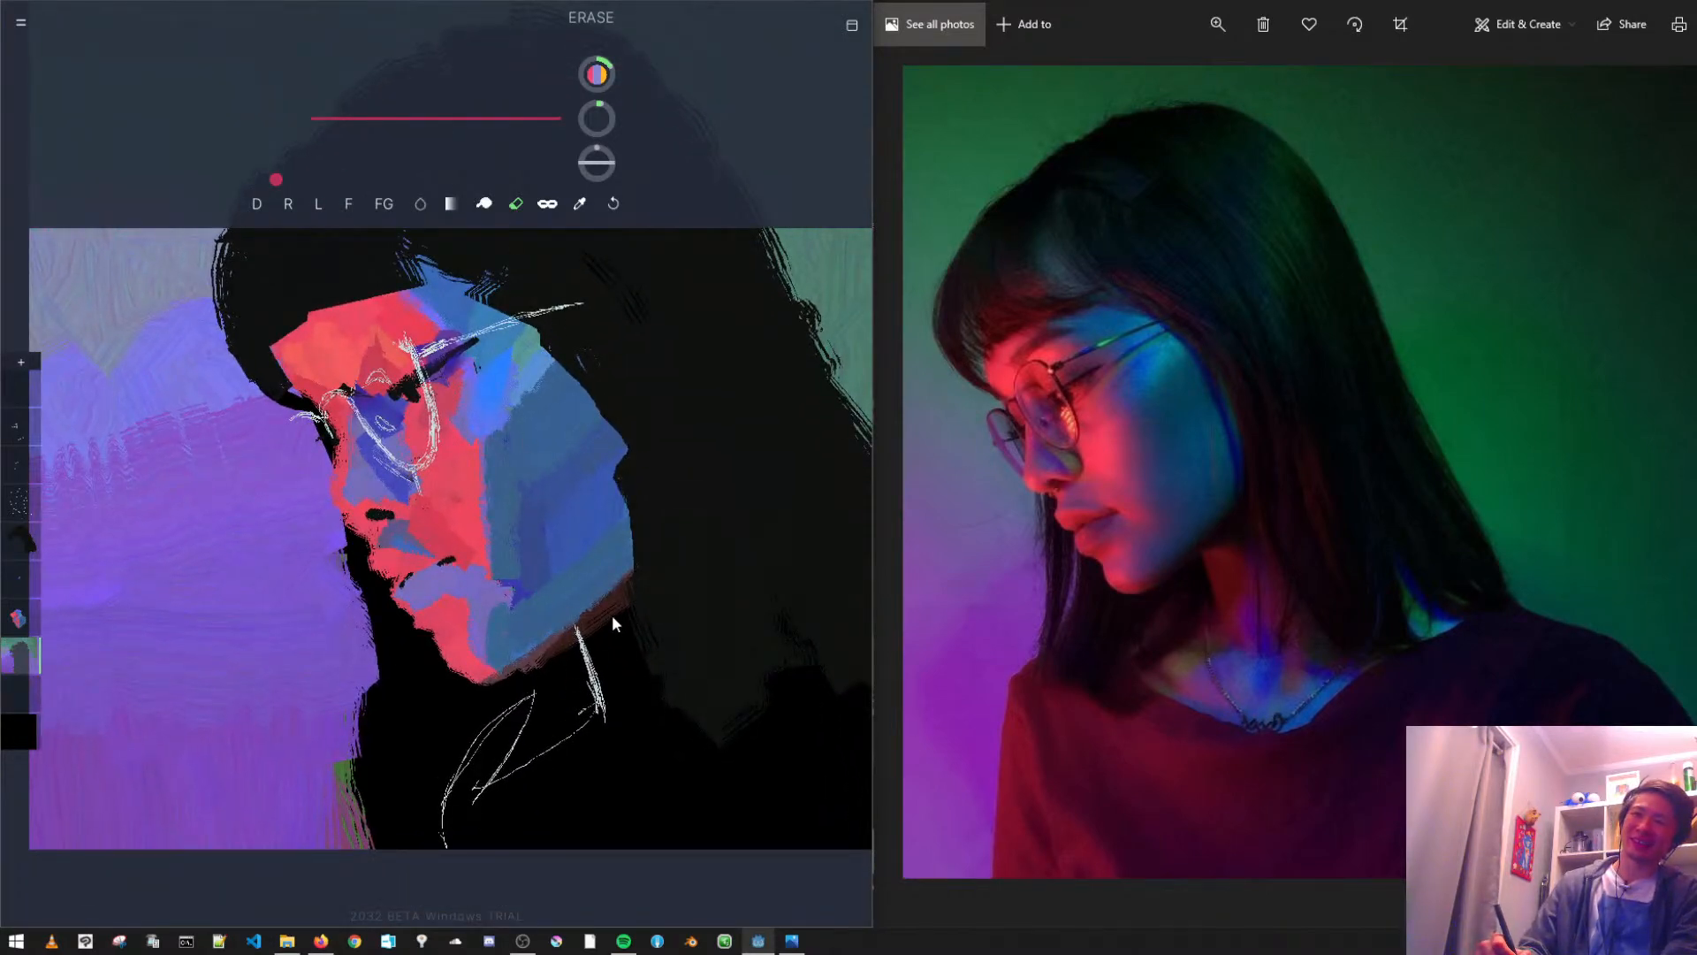
{"action": "key", "text": "ctrl+z"}
{"action": "left_click", "coordinate": [35, 502]}
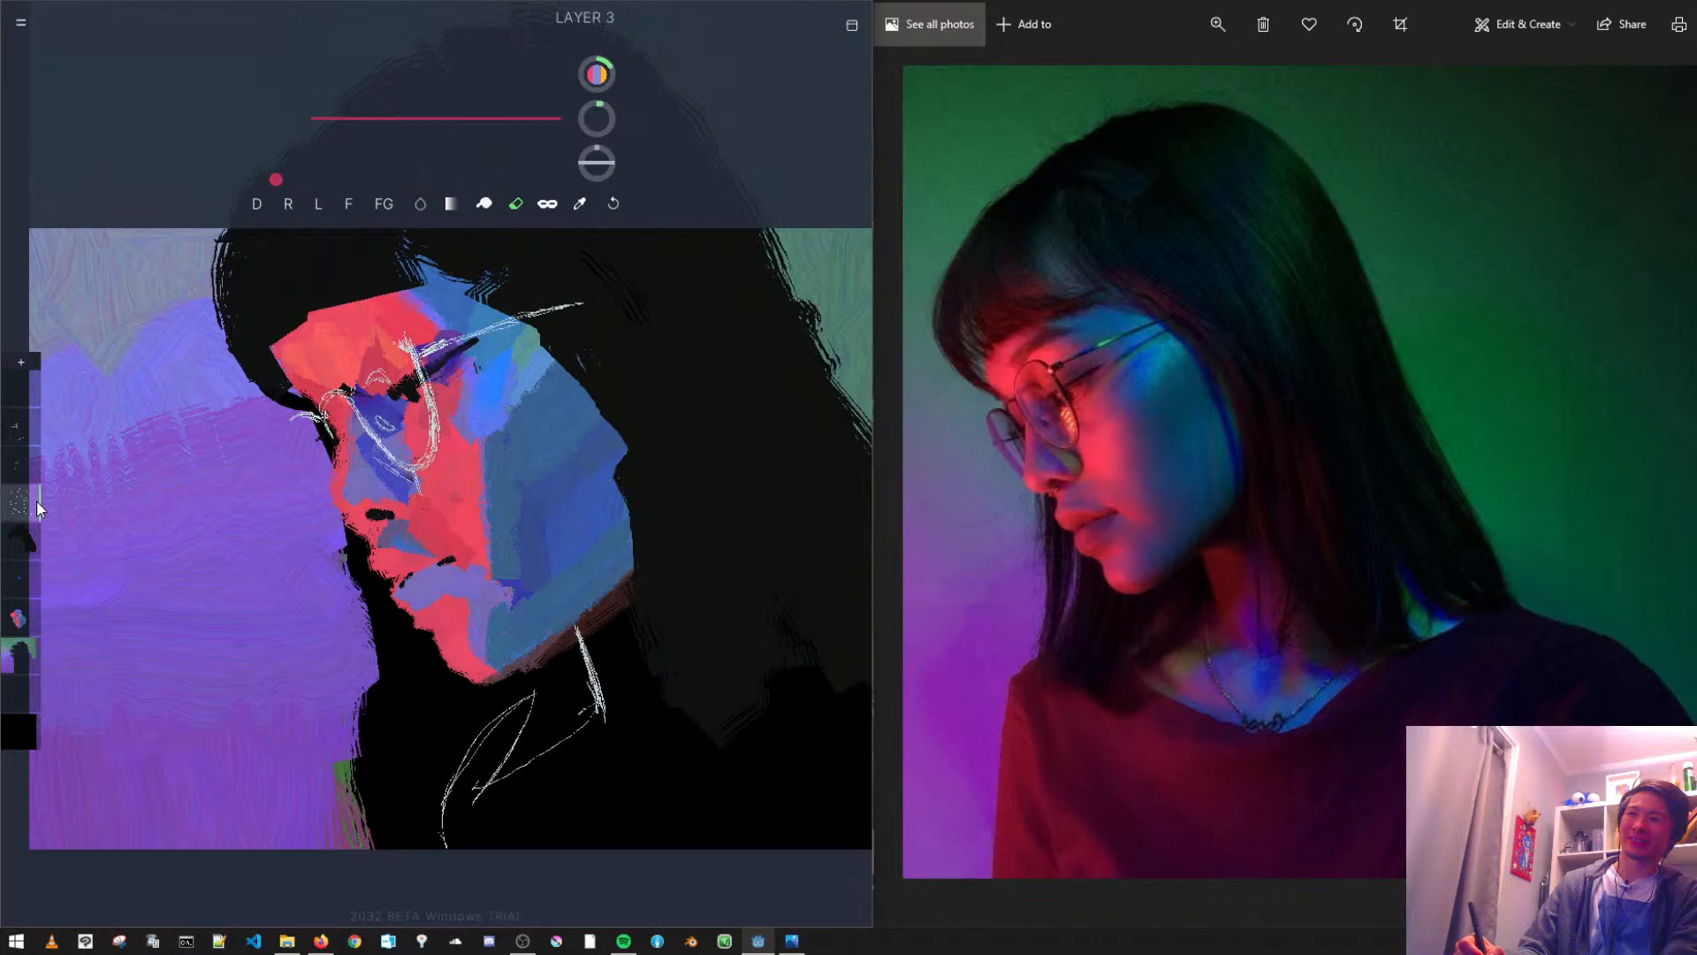
{"action": "left_click", "coordinate": [30, 469]}
{"action": "left_click", "coordinate": [26, 431]}
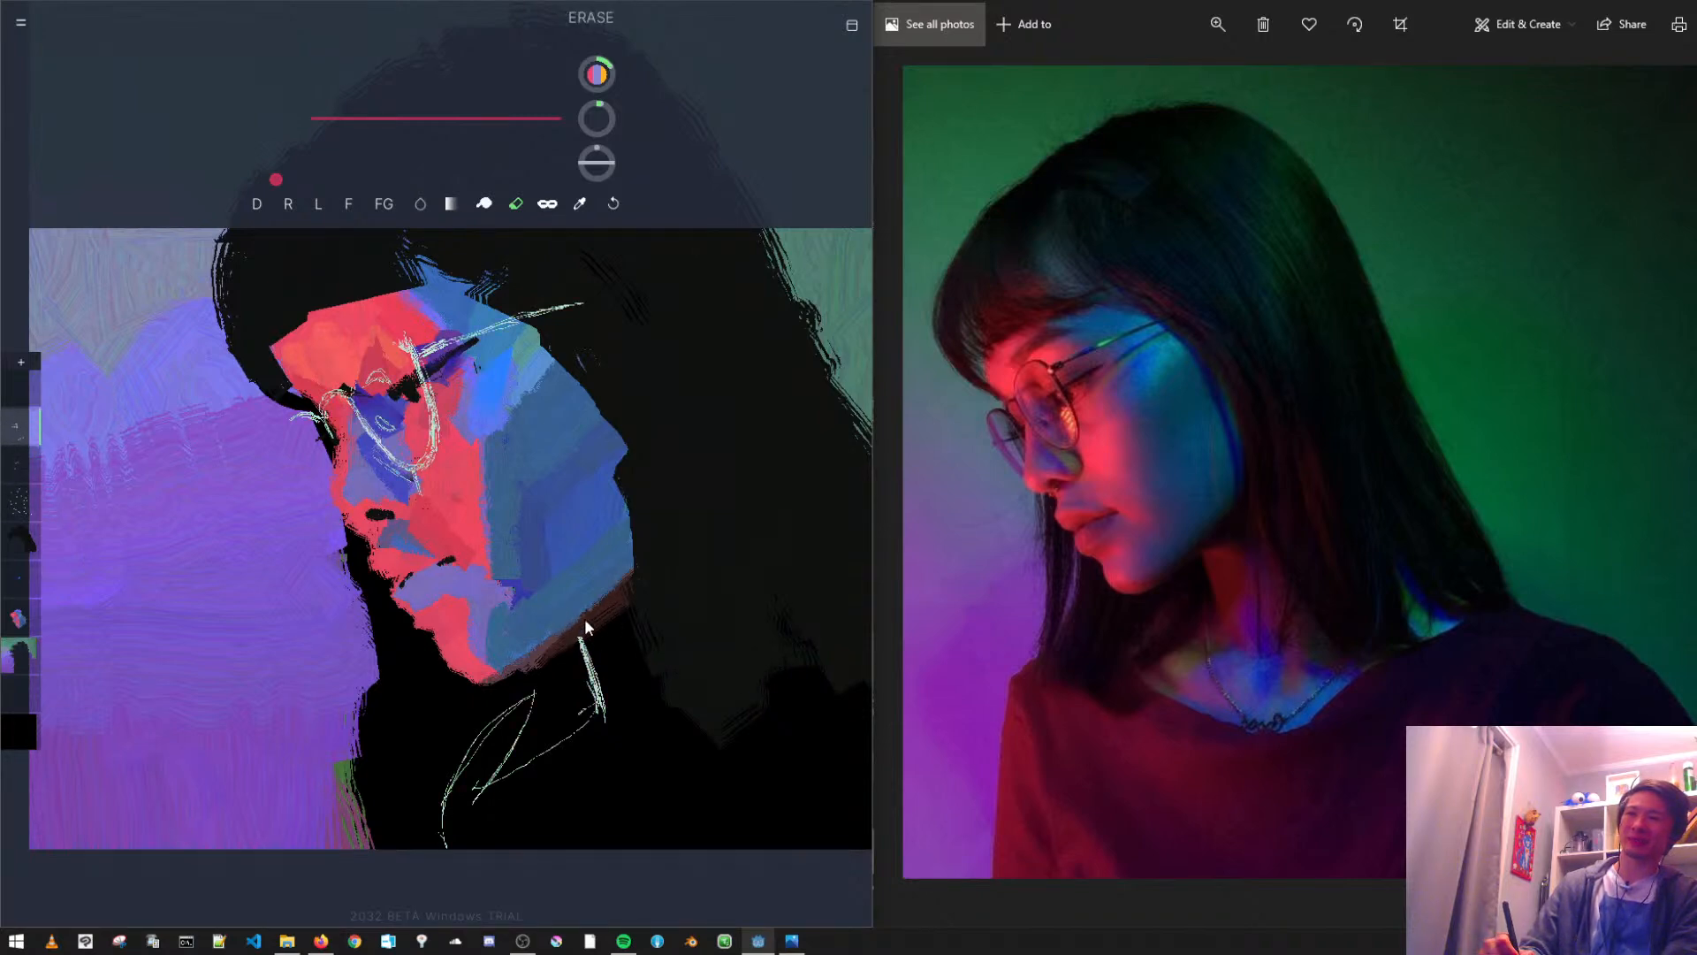
{"action": "left_click_drag", "start_coordinate": [576, 660], "coordinate": [591, 614]}
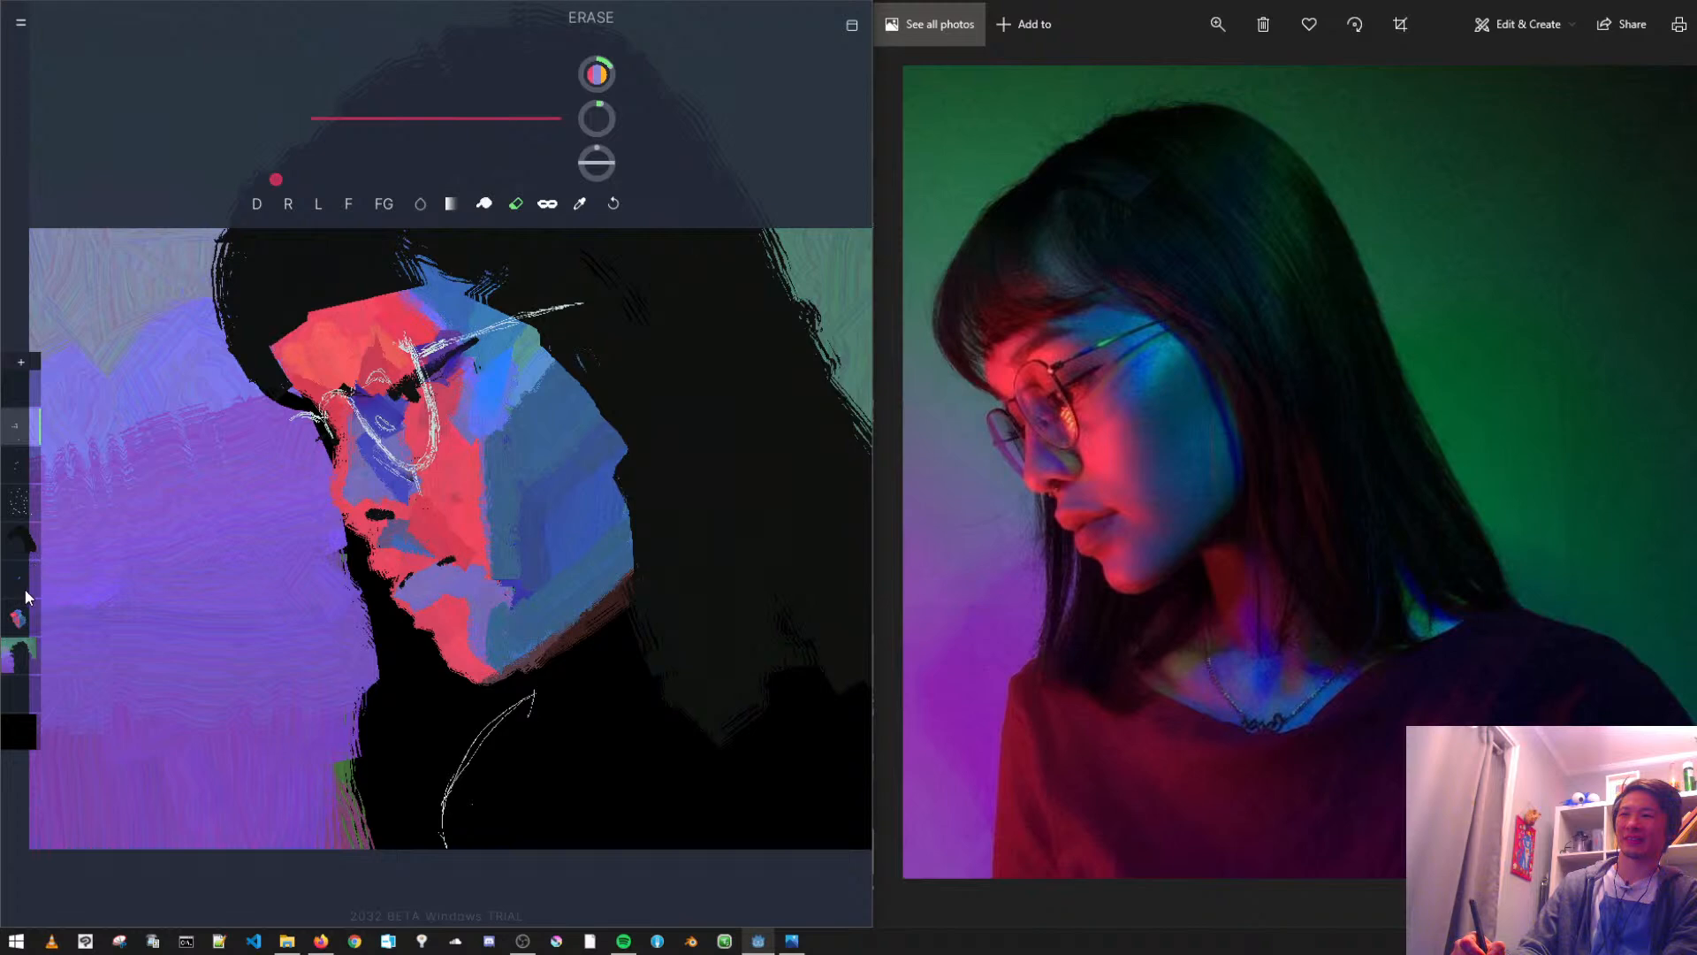
- Add a new layer above the face paint and lasso-fill a small tapered neck patch in dusty red below the jaw
{"action": "left_click", "coordinate": [24, 625]}
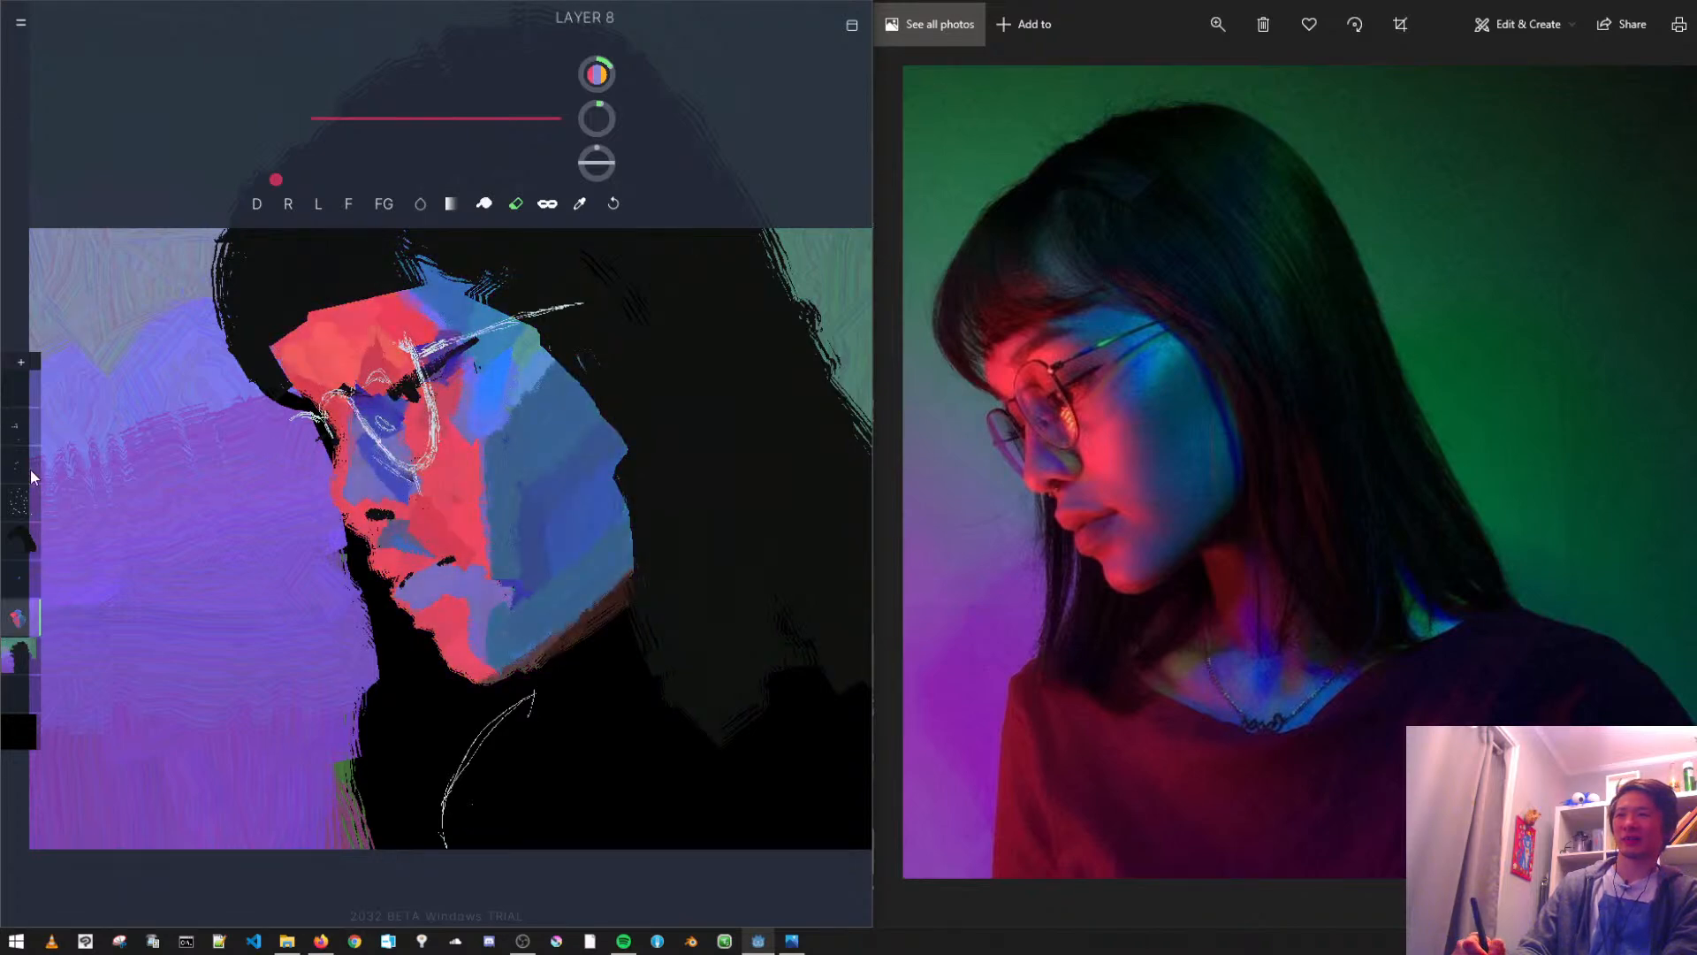
{"action": "left_click", "coordinate": [21, 362]}
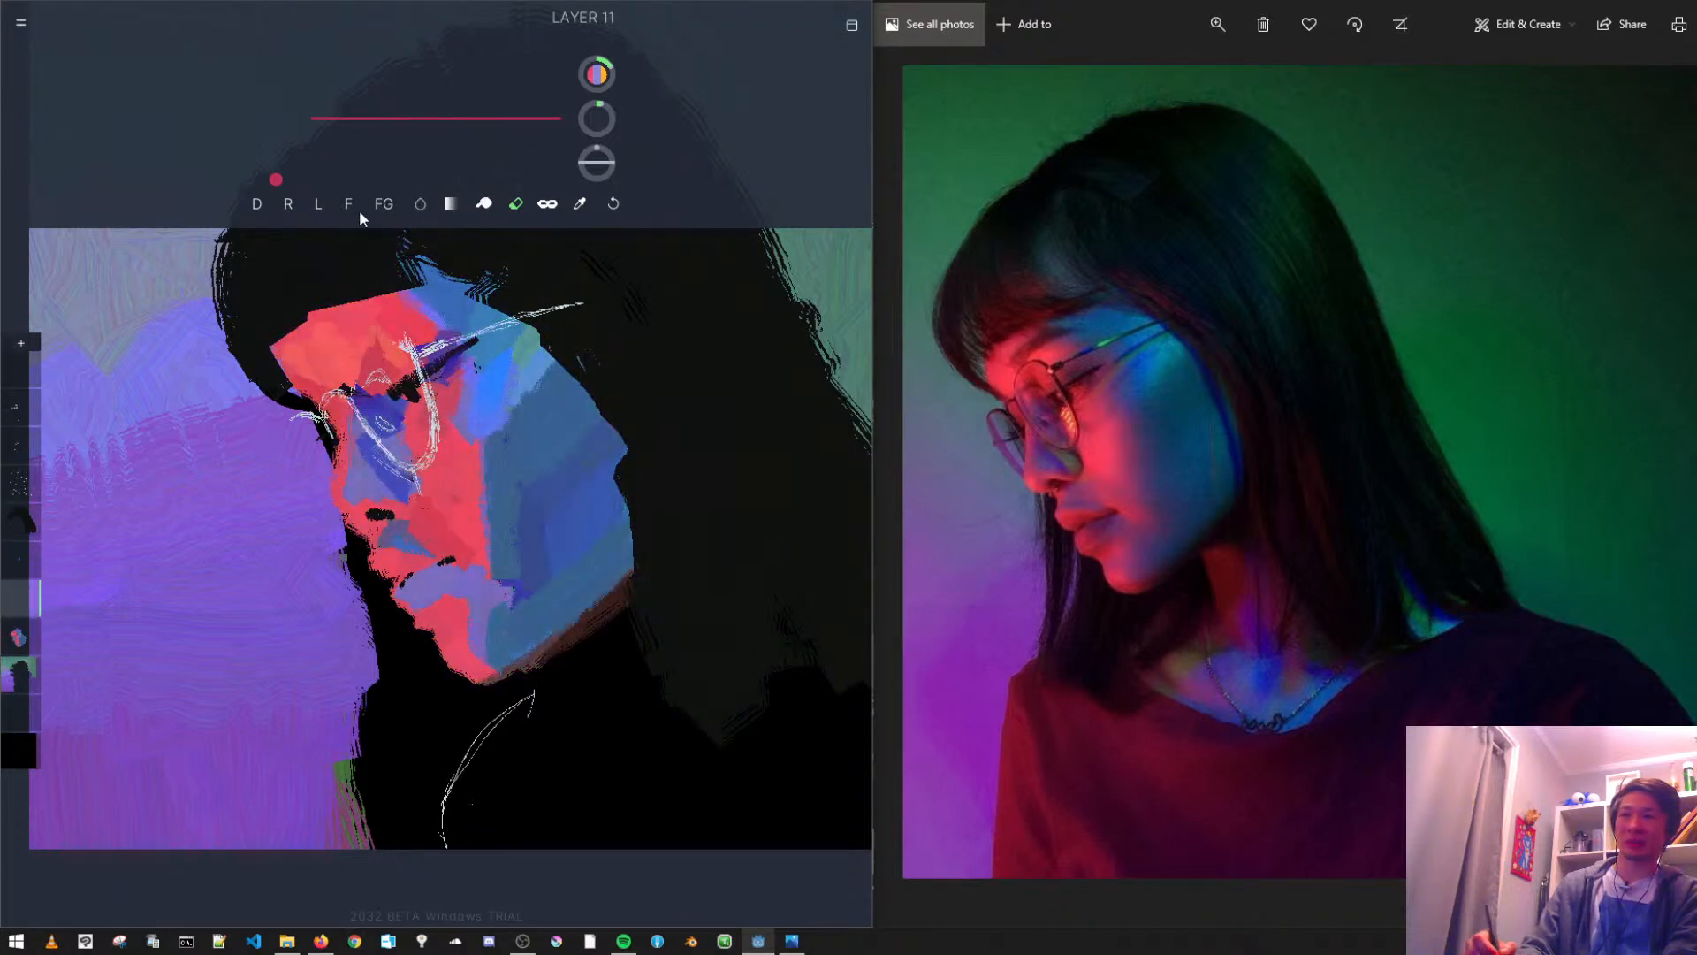
{"action": "left_click", "coordinate": [486, 204]}
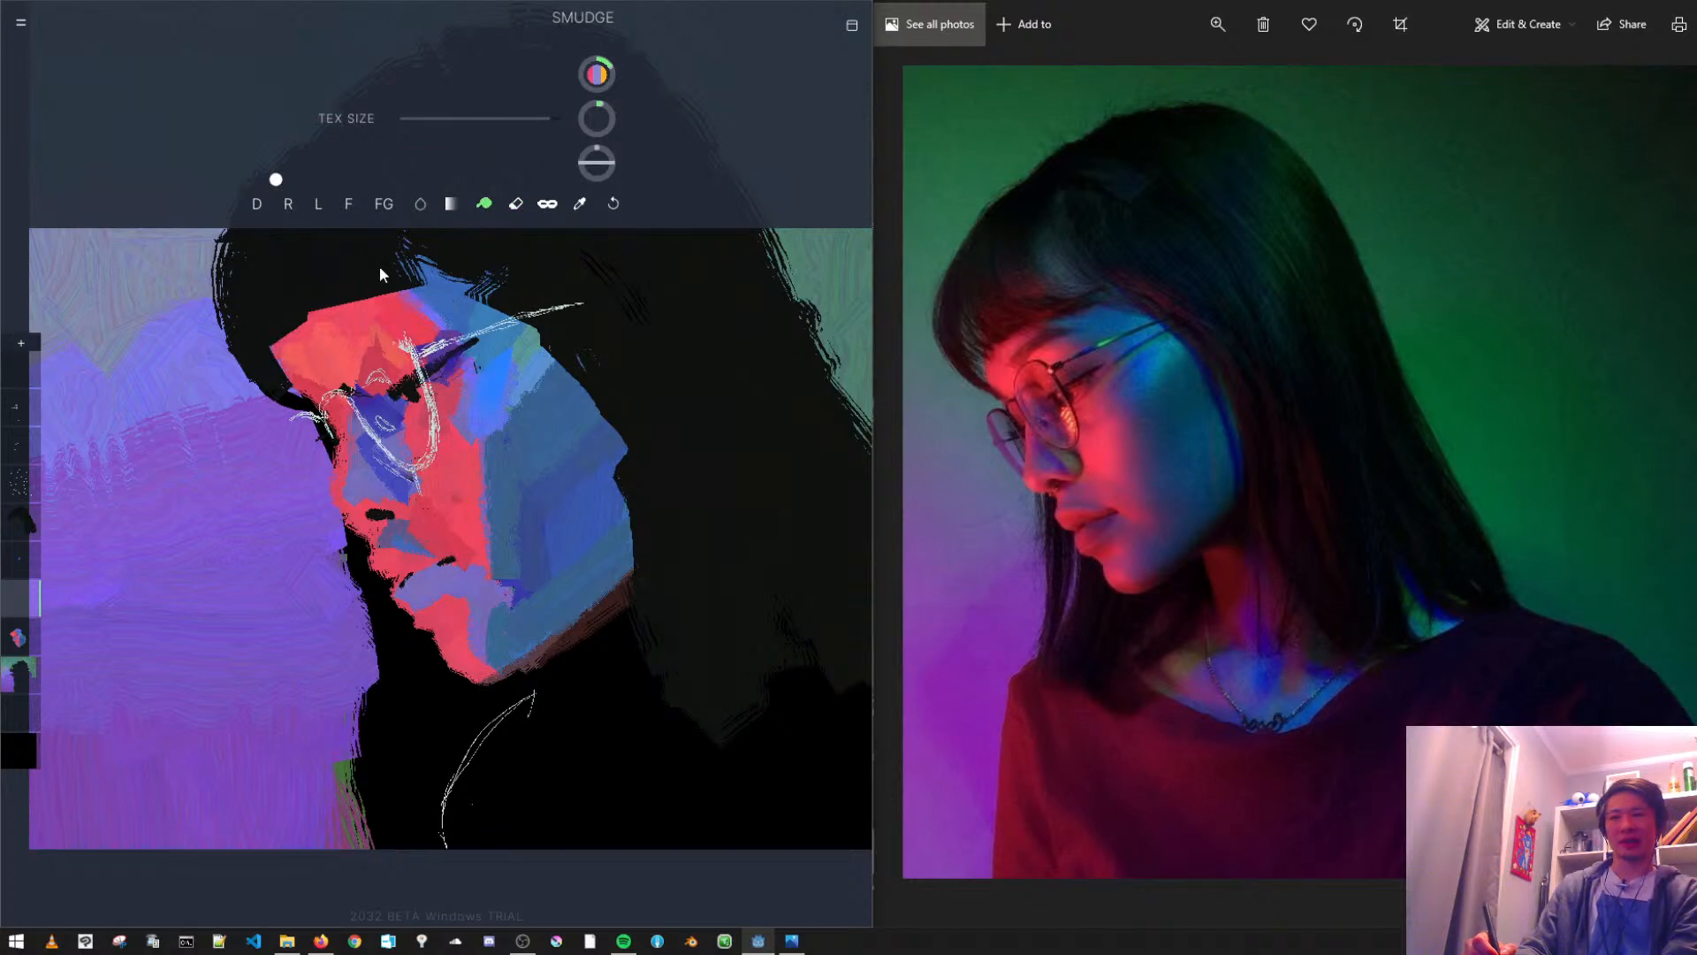
{"action": "left_click", "coordinate": [349, 203]}
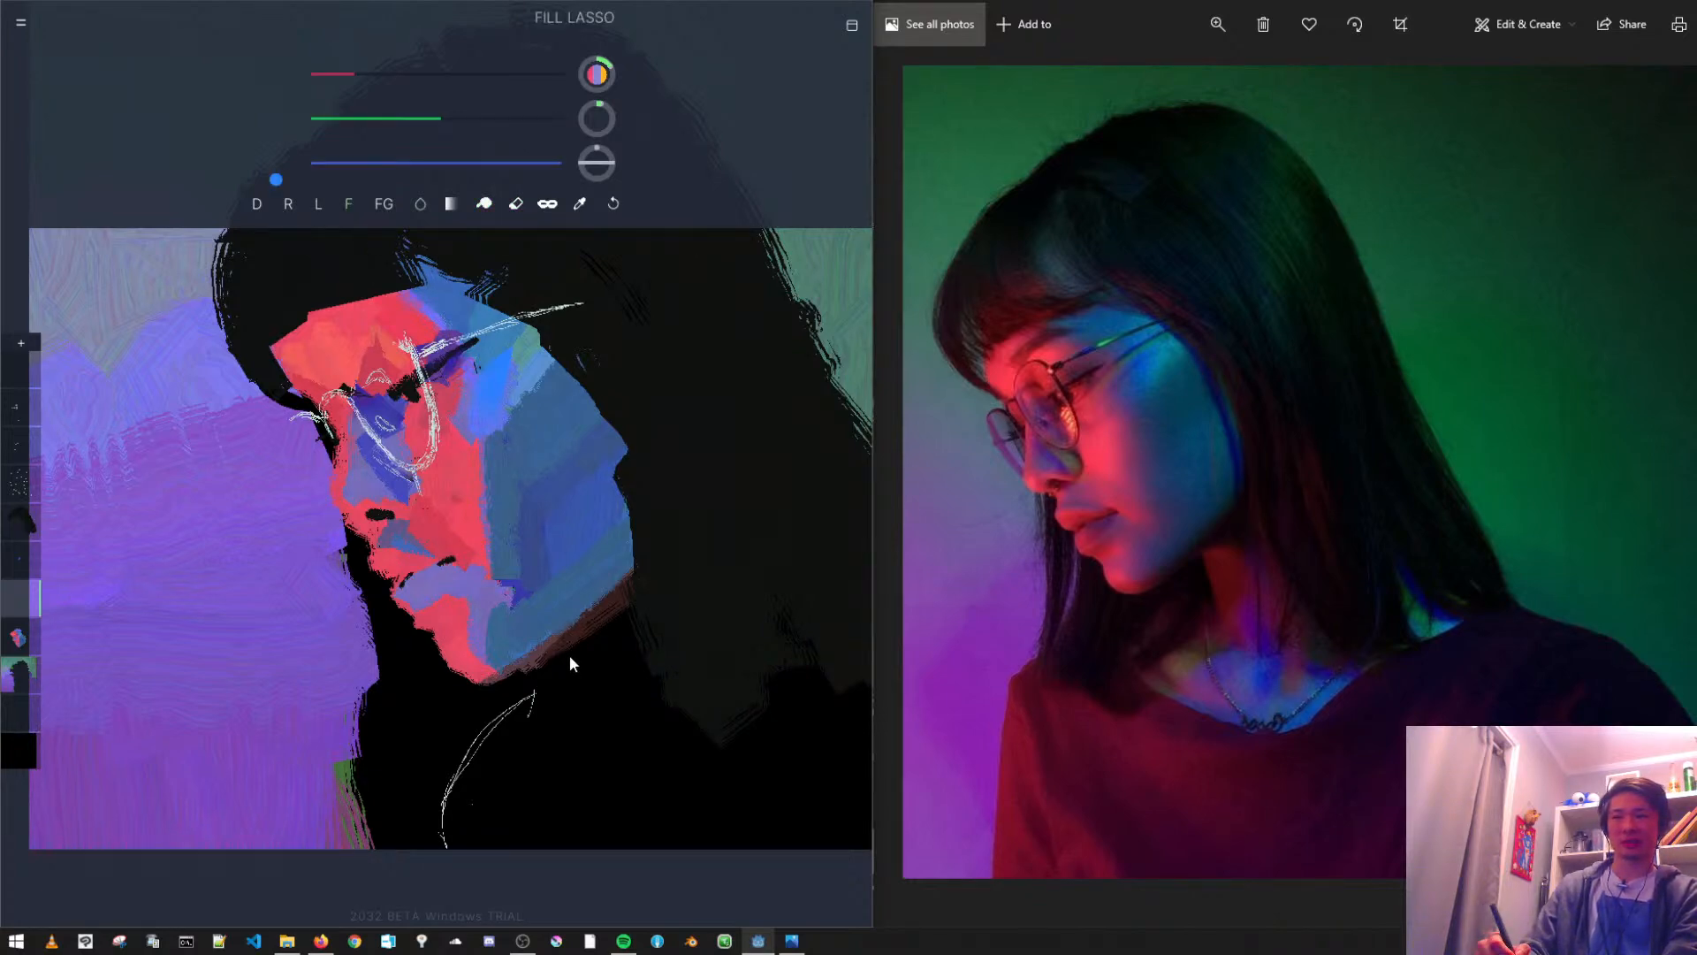
{"action": "left_click_drag", "start_coordinate": [431, 133], "coordinate": [389, 130]}
{"action": "left_click", "coordinate": [397, 163]}
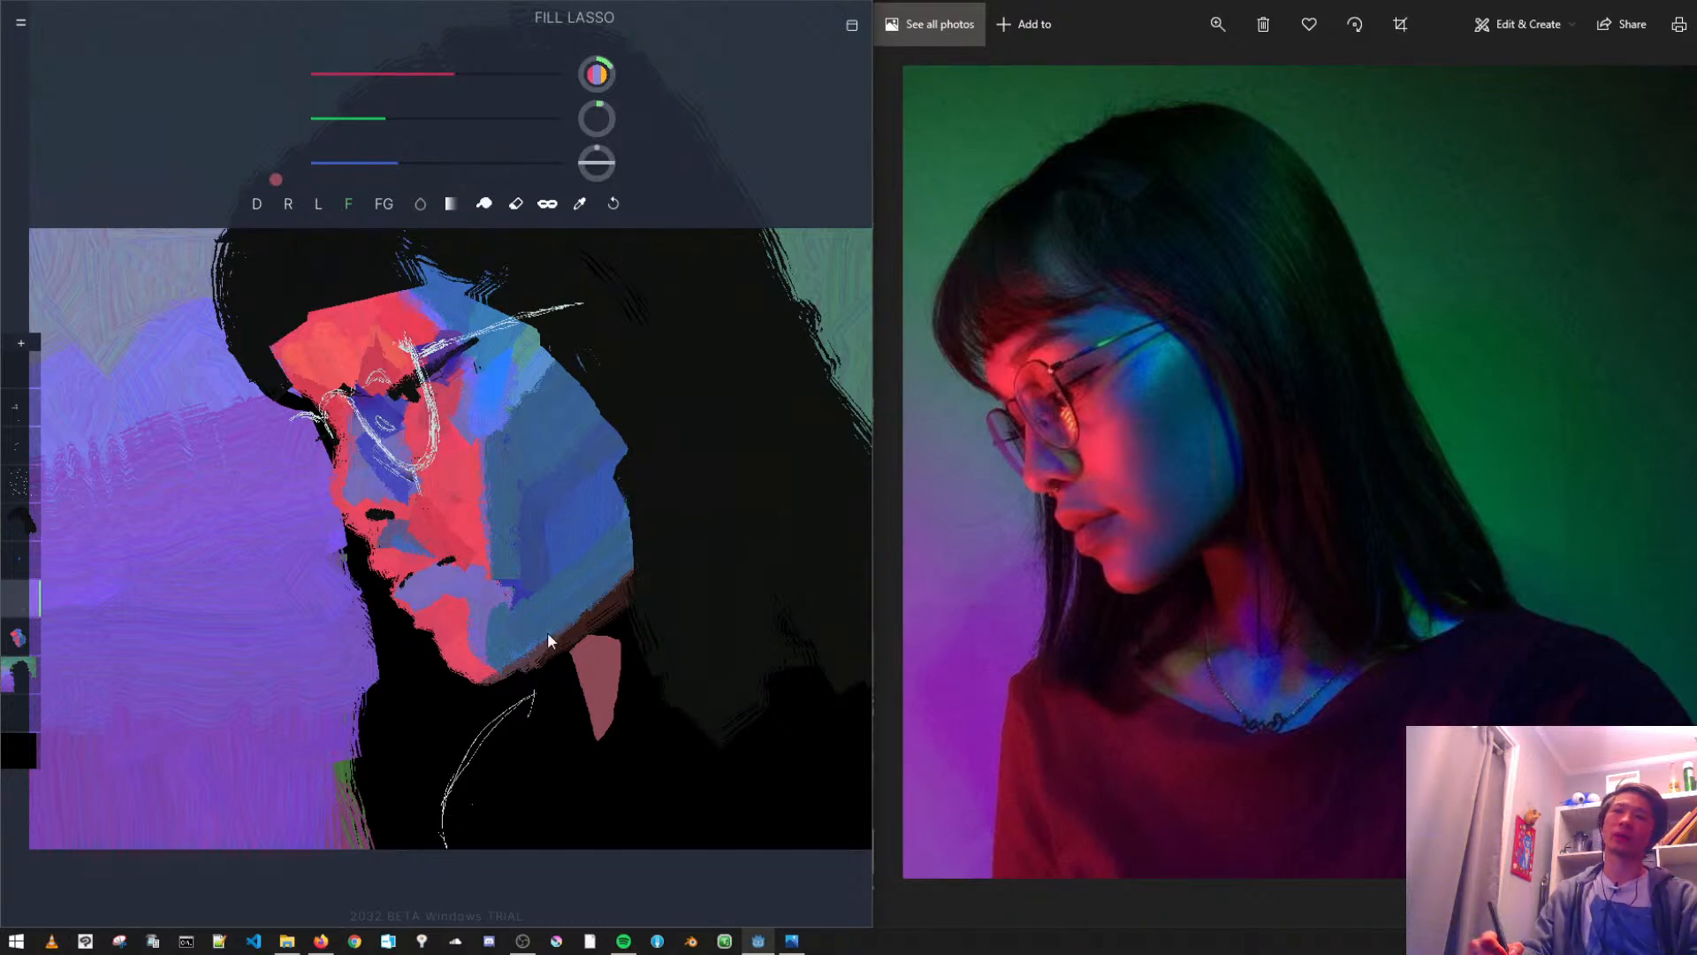
- Deepen the colour to crimson and, with the mask enabled, fill over the neck patch to recolour it
{"action": "left_click", "coordinate": [341, 119]}
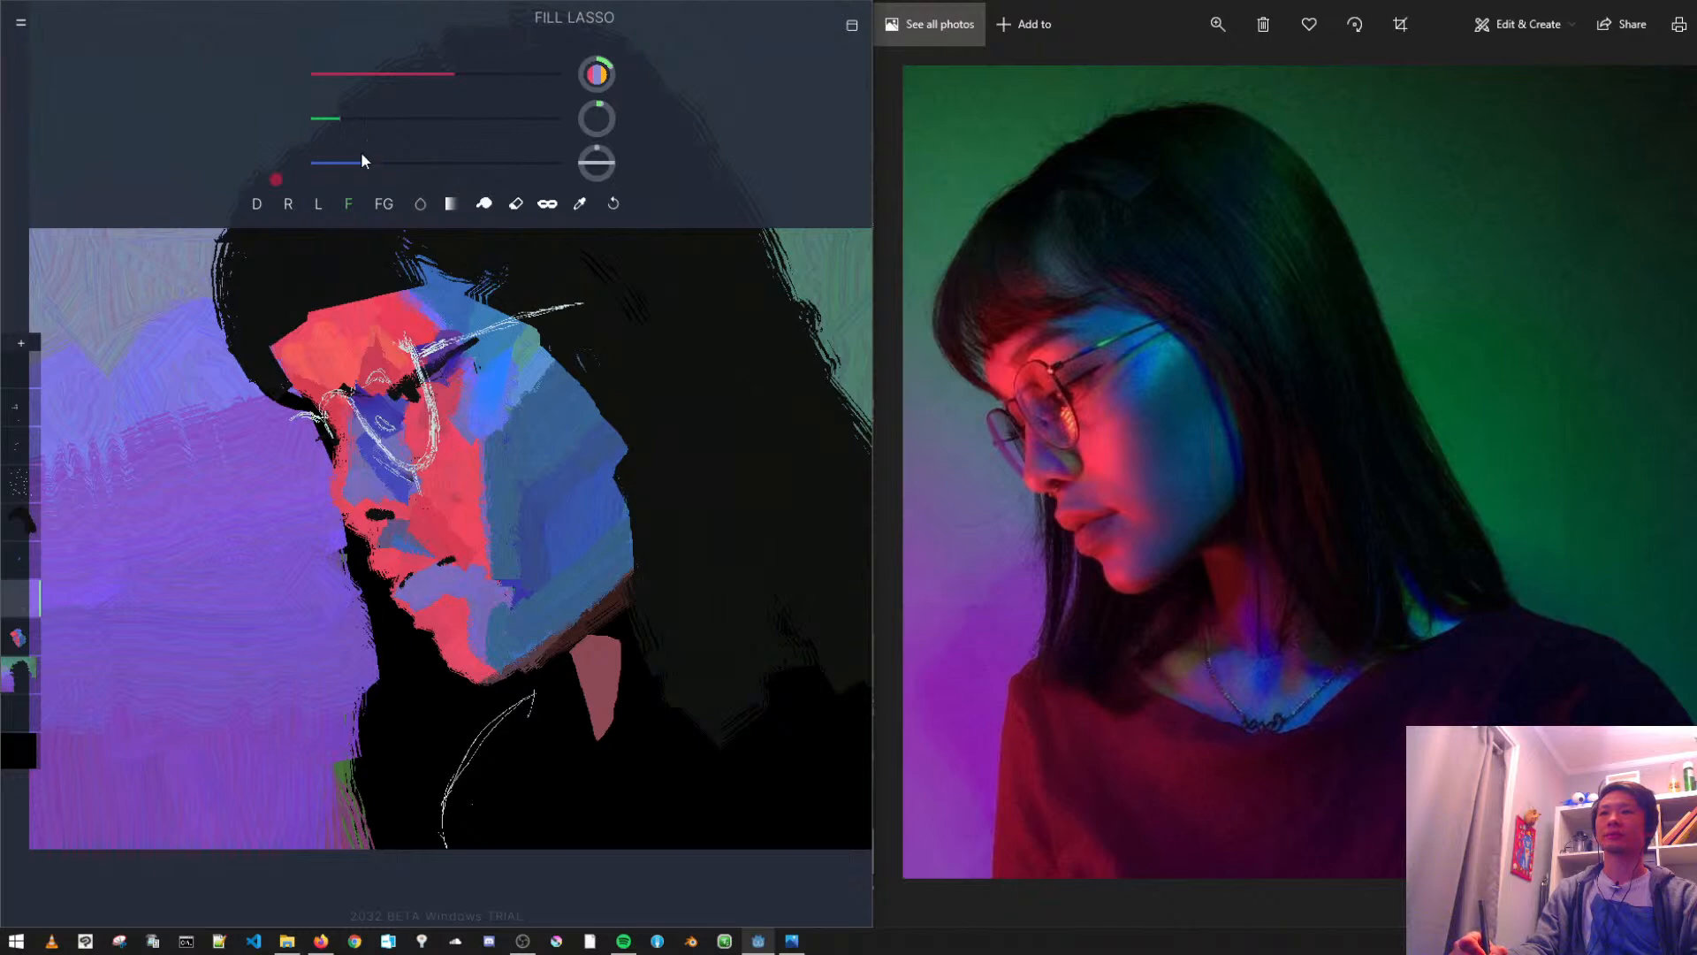
{"action": "left_click", "coordinate": [547, 204]}
{"action": "left_click_drag", "start_coordinate": [569, 612], "coordinate": [661, 635]}
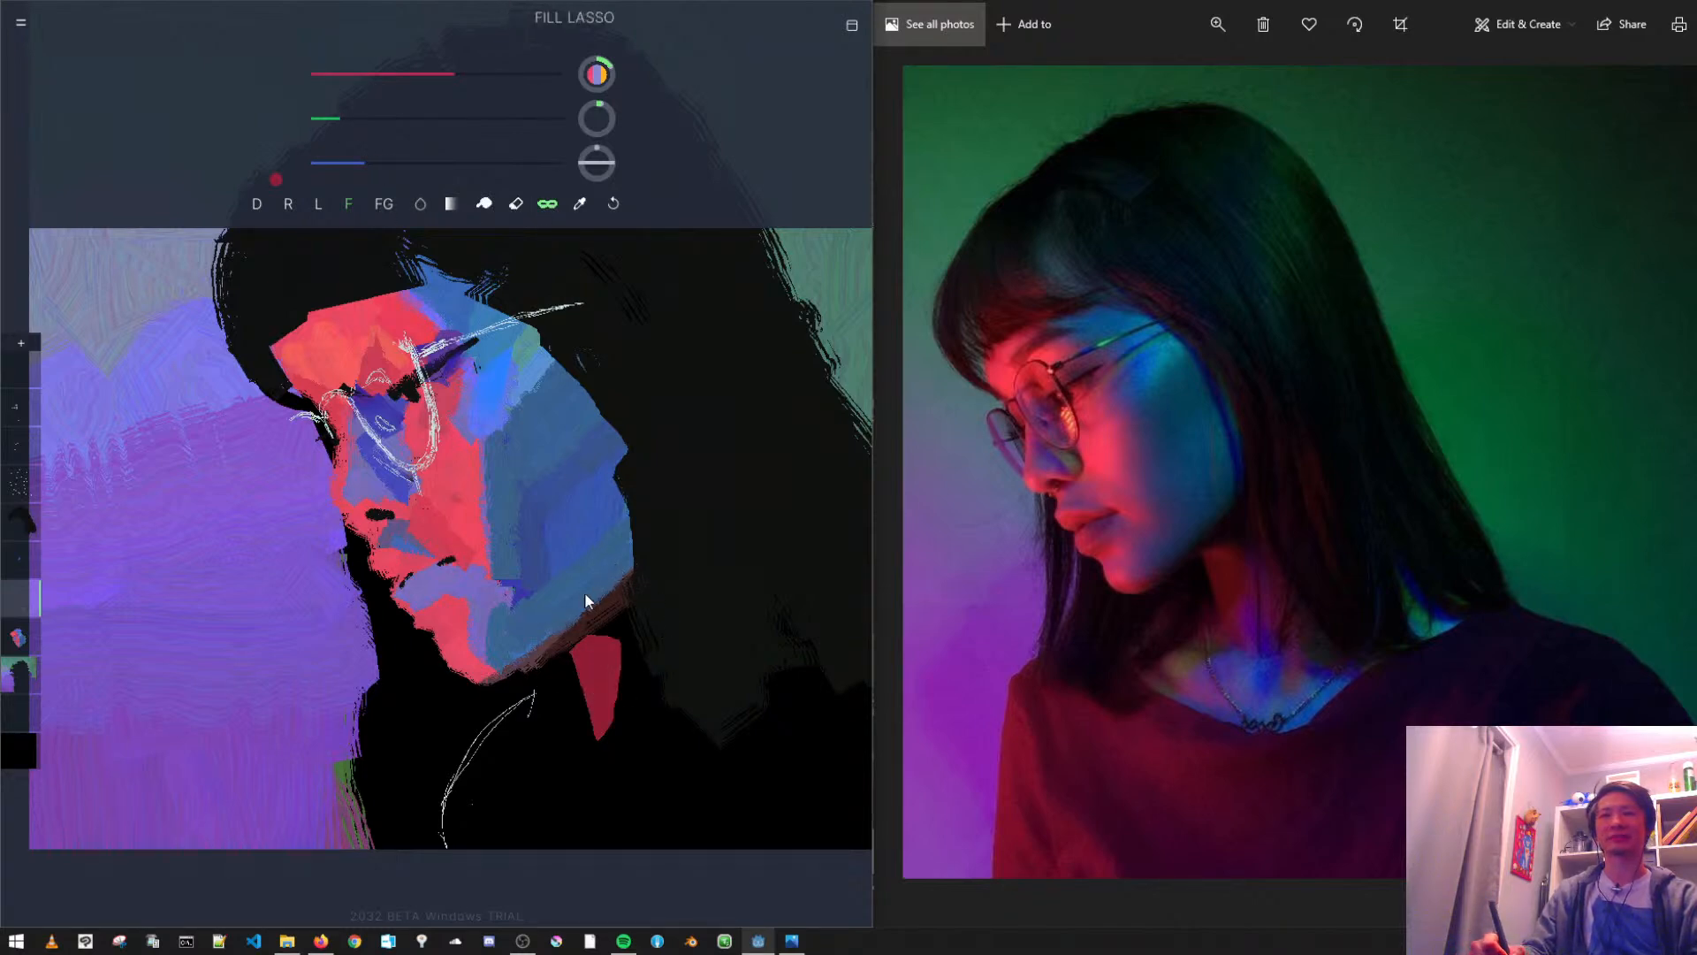
- Erase the upper edge of the neck patch and repaint the masked patch in a darker, muted red
{"action": "left_click", "coordinate": [516, 204]}
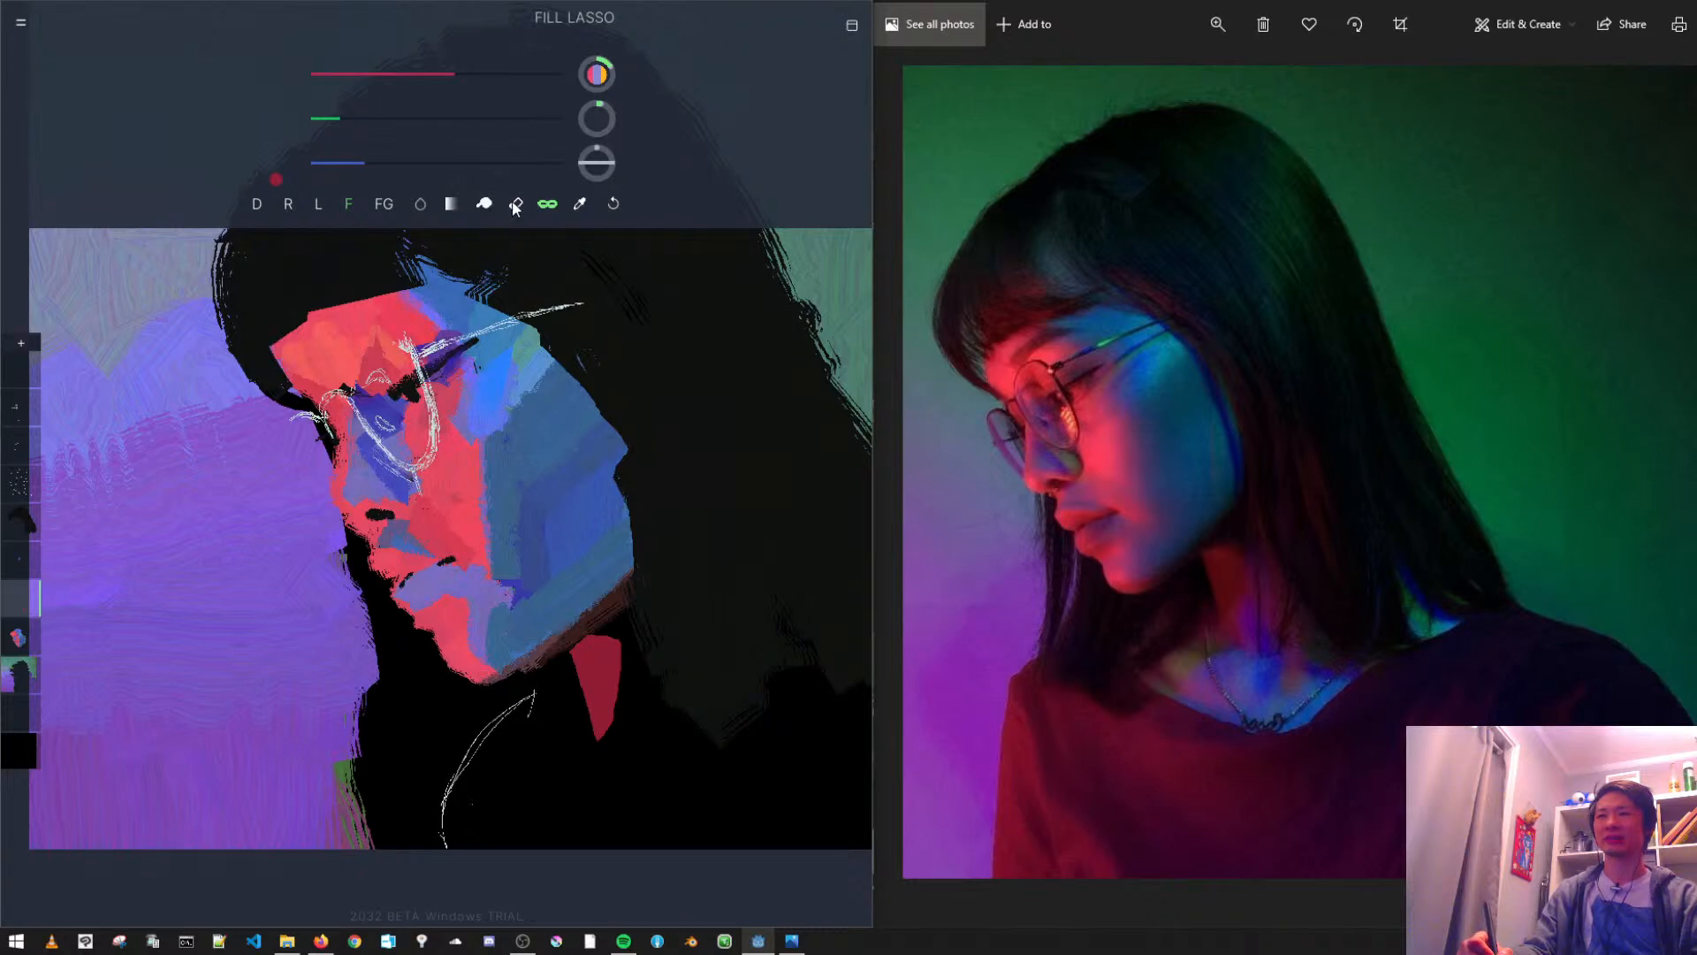
{"action": "mouse_move", "coordinate": [567, 640]}
{"action": "left_mouse_down"}
{"action": "mouse_move", "coordinate": [645, 645]}
{"action": "mouse_move", "coordinate": [634, 656]}
{"action": "left_mouse_up"}
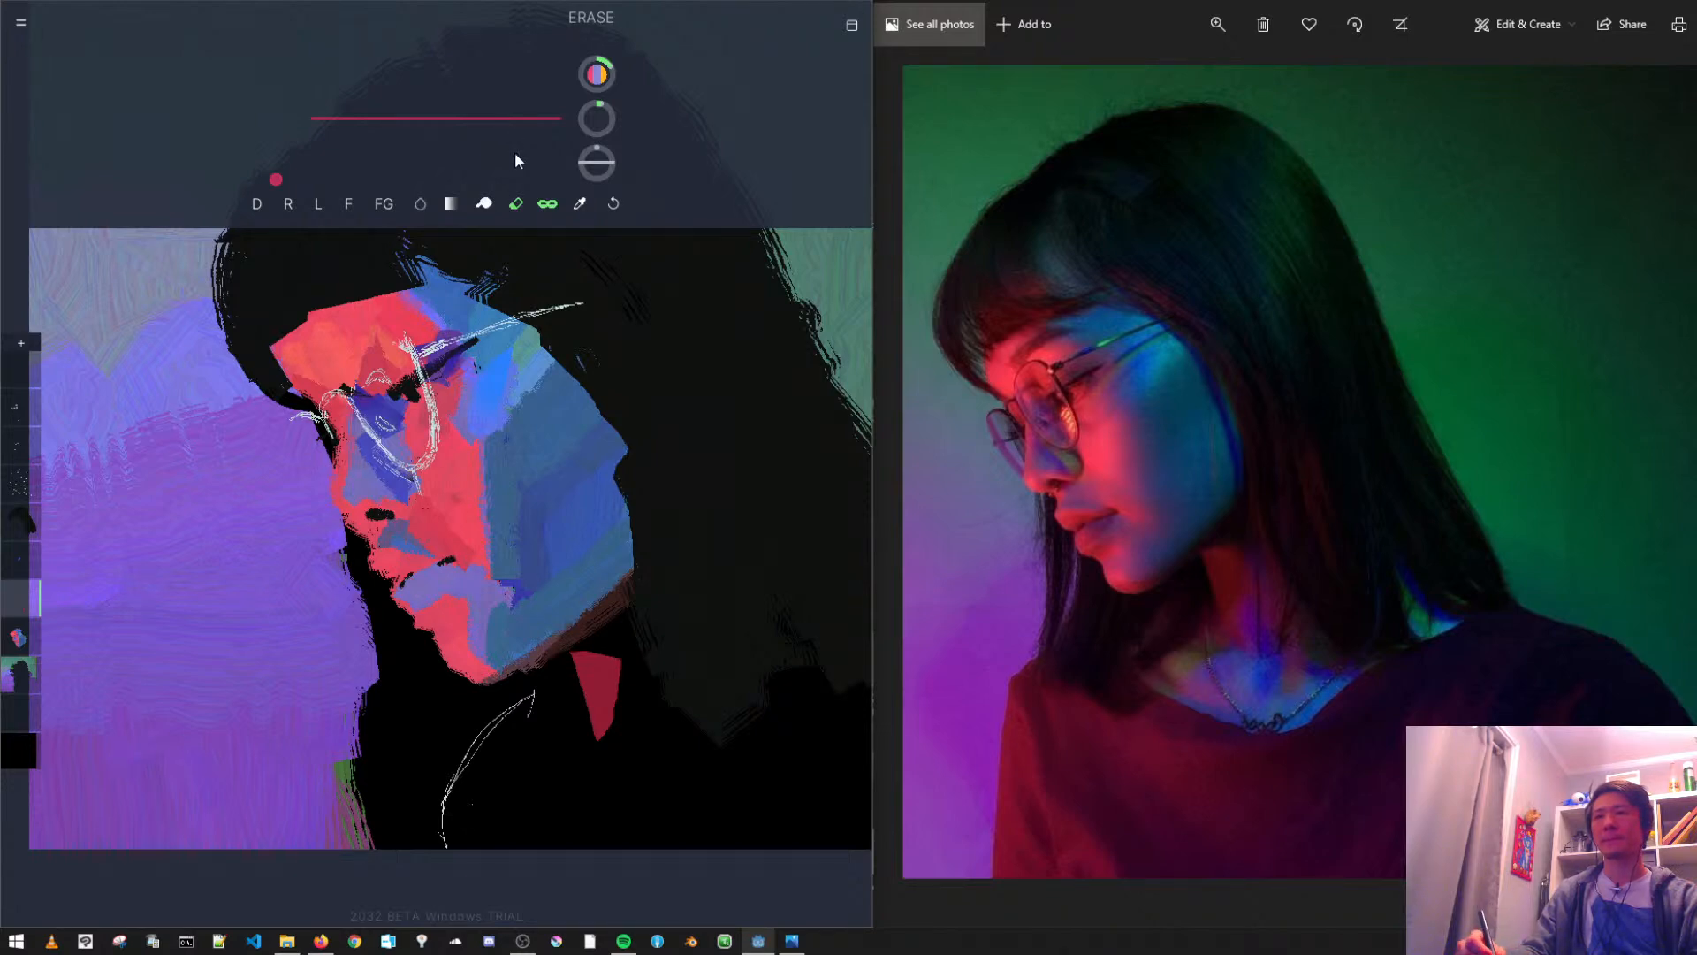
{"action": "left_click", "coordinate": [257, 204]}
{"action": "left_click_drag", "start_coordinate": [421, 74], "coordinate": [411, 75]}
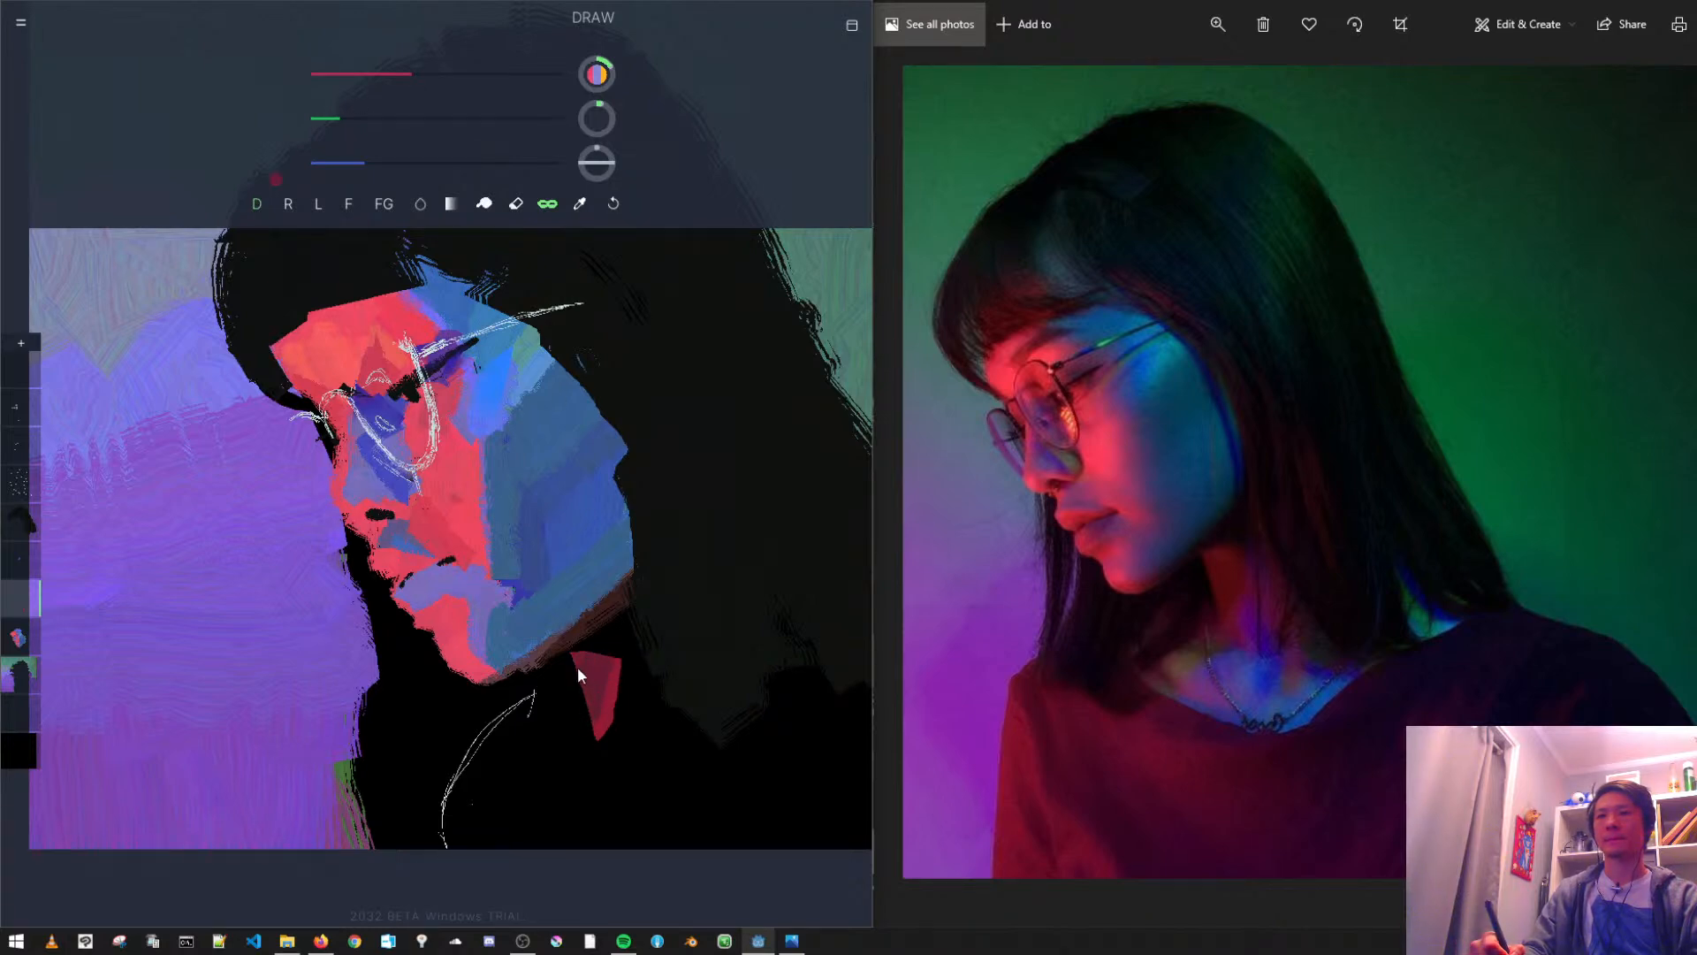
{"action": "left_click", "coordinate": [613, 203]}
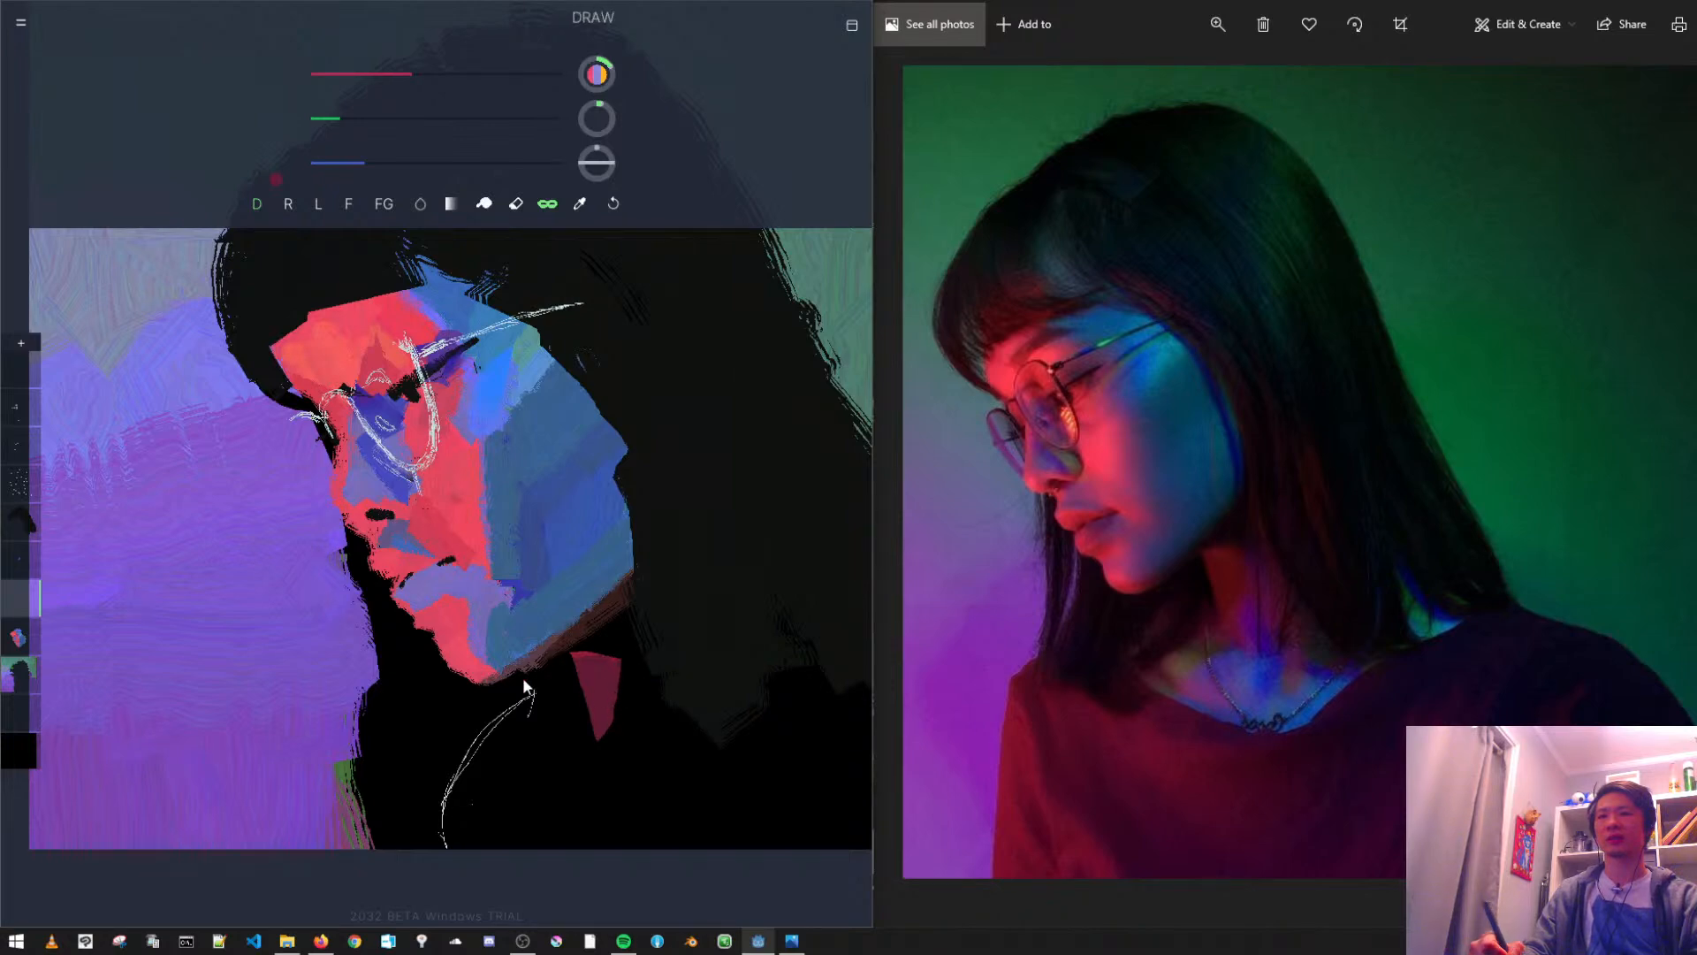
- Disable the mask, brighten the colour to crimson, and extend the neck patch backward and downward with a larger brush
{"action": "left_click", "coordinate": [549, 205]}
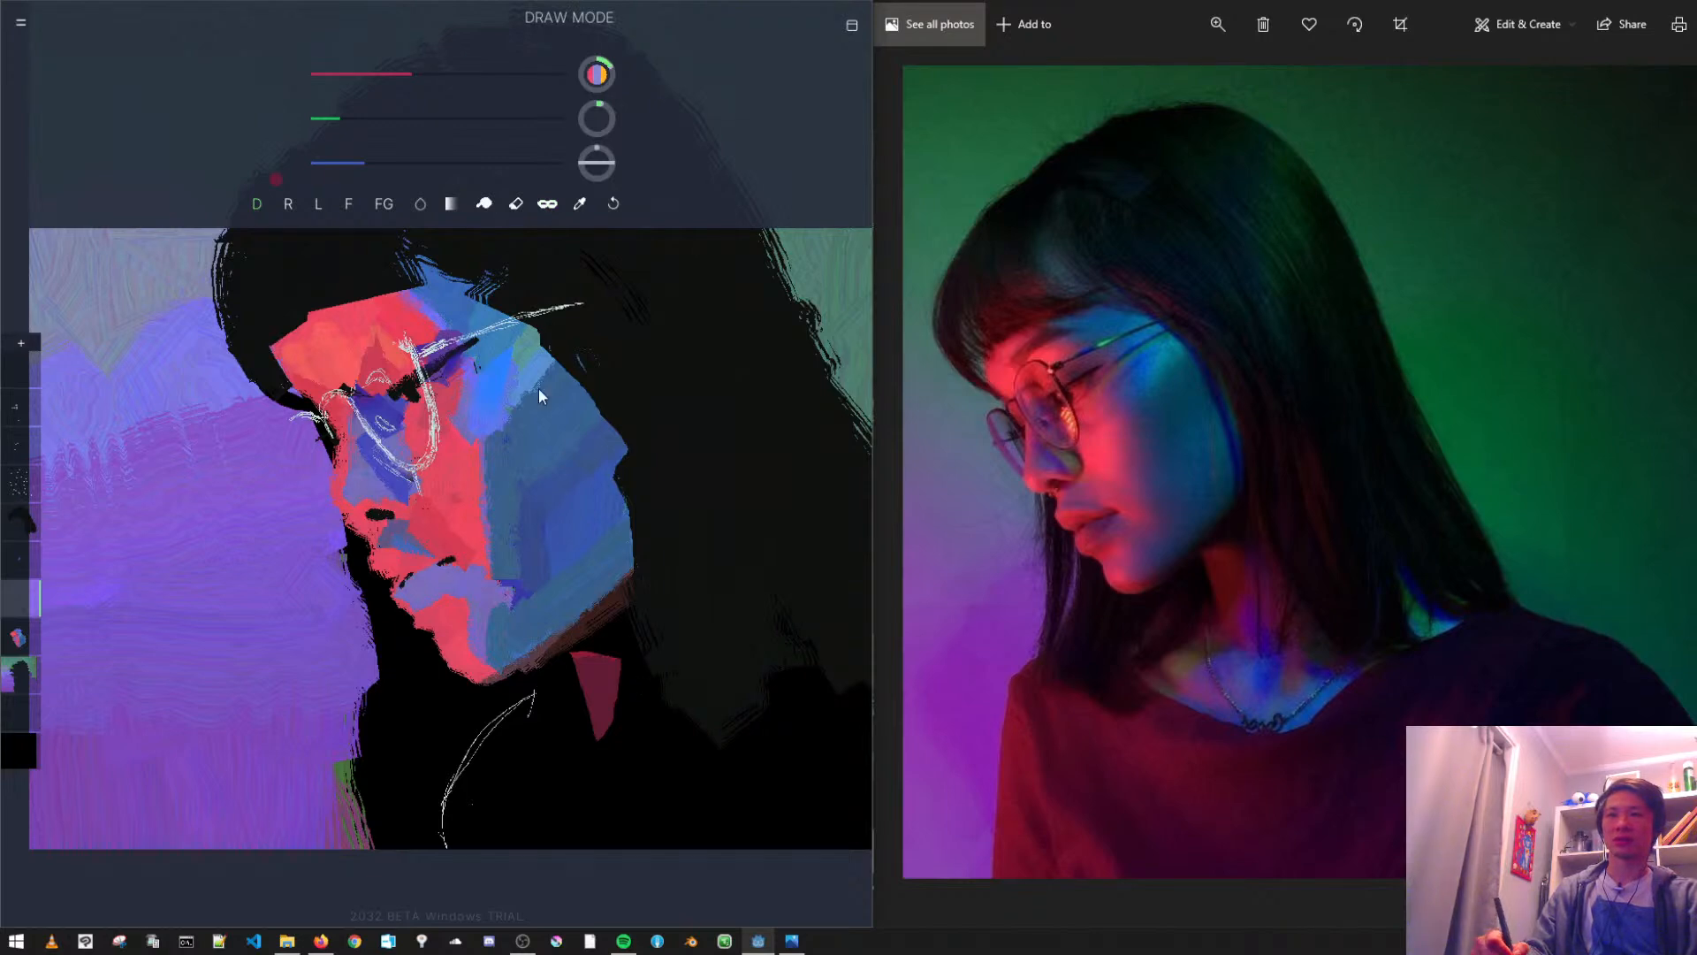
{"action": "left_click_drag", "start_coordinate": [413, 78], "coordinate": [443, 78]}
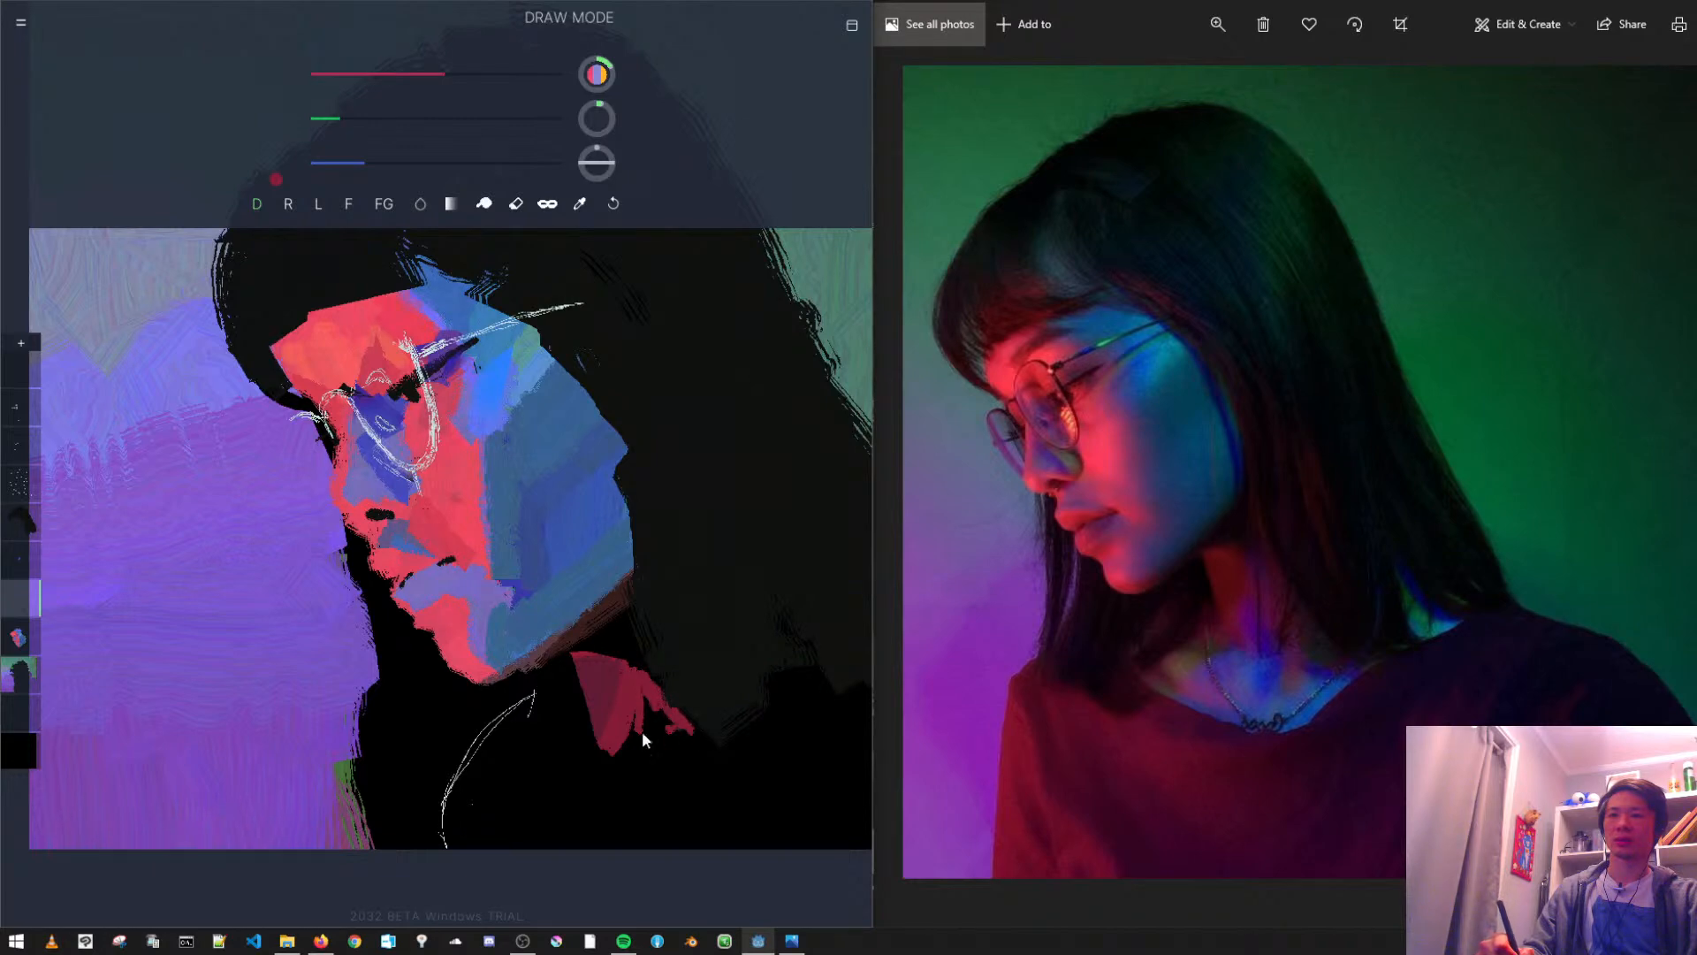
{"action": "mouse_move", "coordinate": [672, 718]}
{"action": "left_mouse_down"}
{"action": "mouse_move", "coordinate": [633, 749]}
{"action": "mouse_move", "coordinate": [654, 764]}
{"action": "left_mouse_up"}
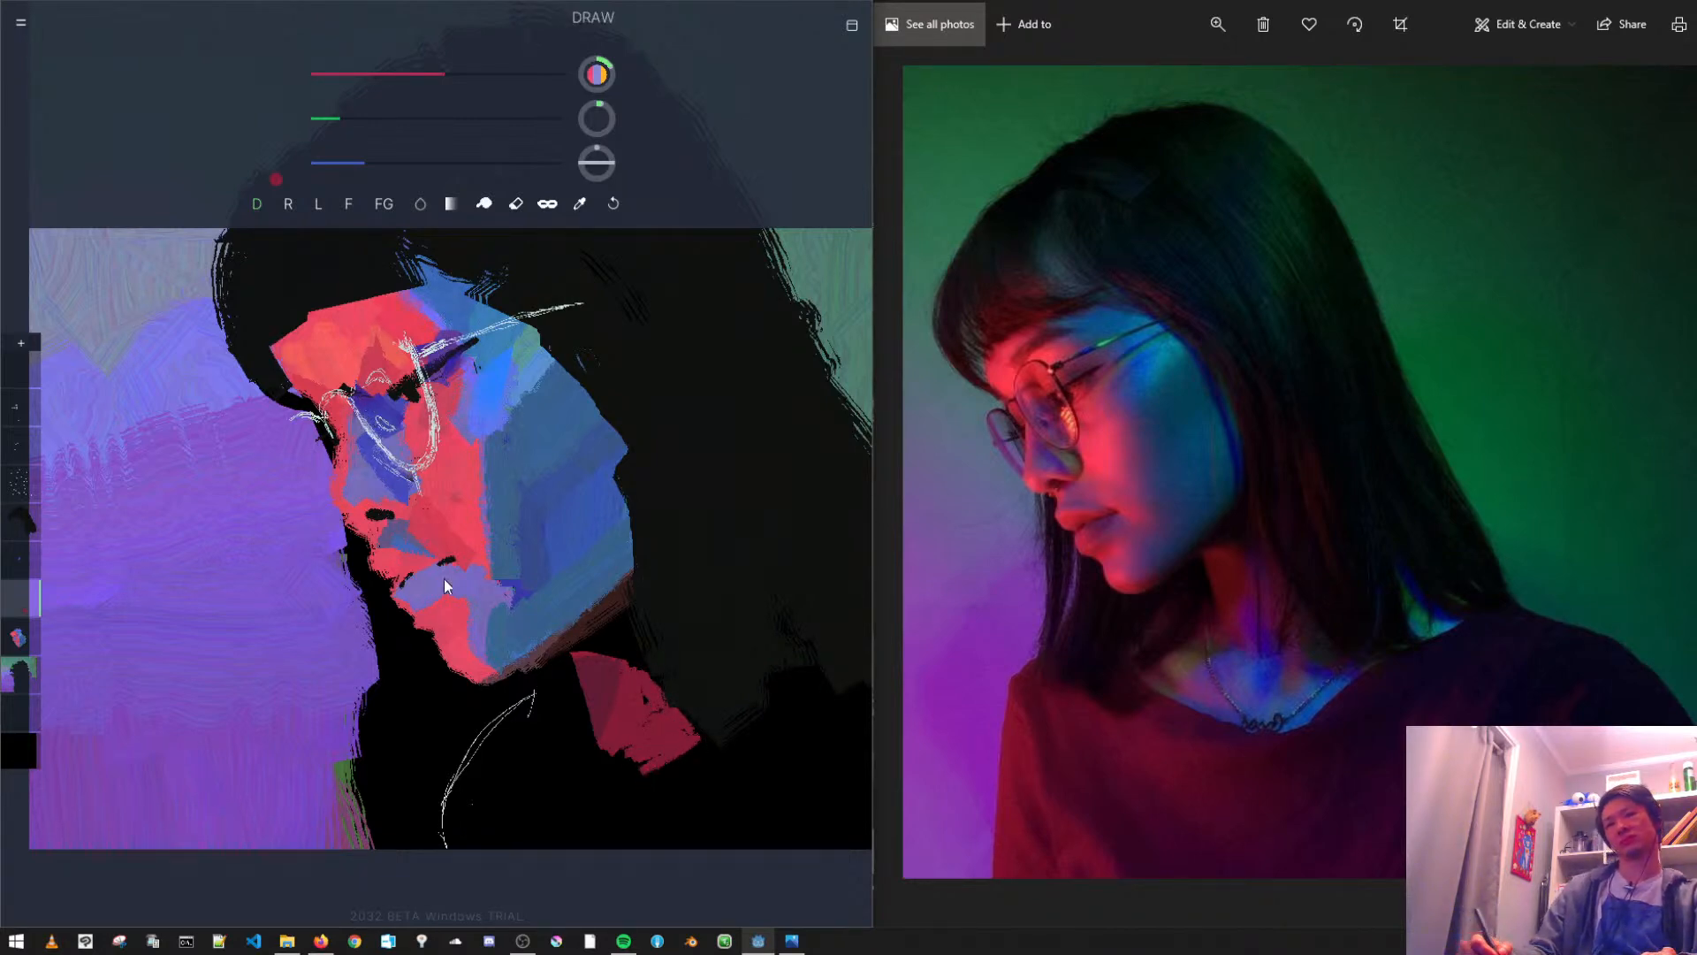
{"action": "left_click_drag", "start_coordinate": [599, 118], "coordinate": [617, 118]}
{"action": "left_click_drag", "start_coordinate": [640, 718], "coordinate": [623, 773]}
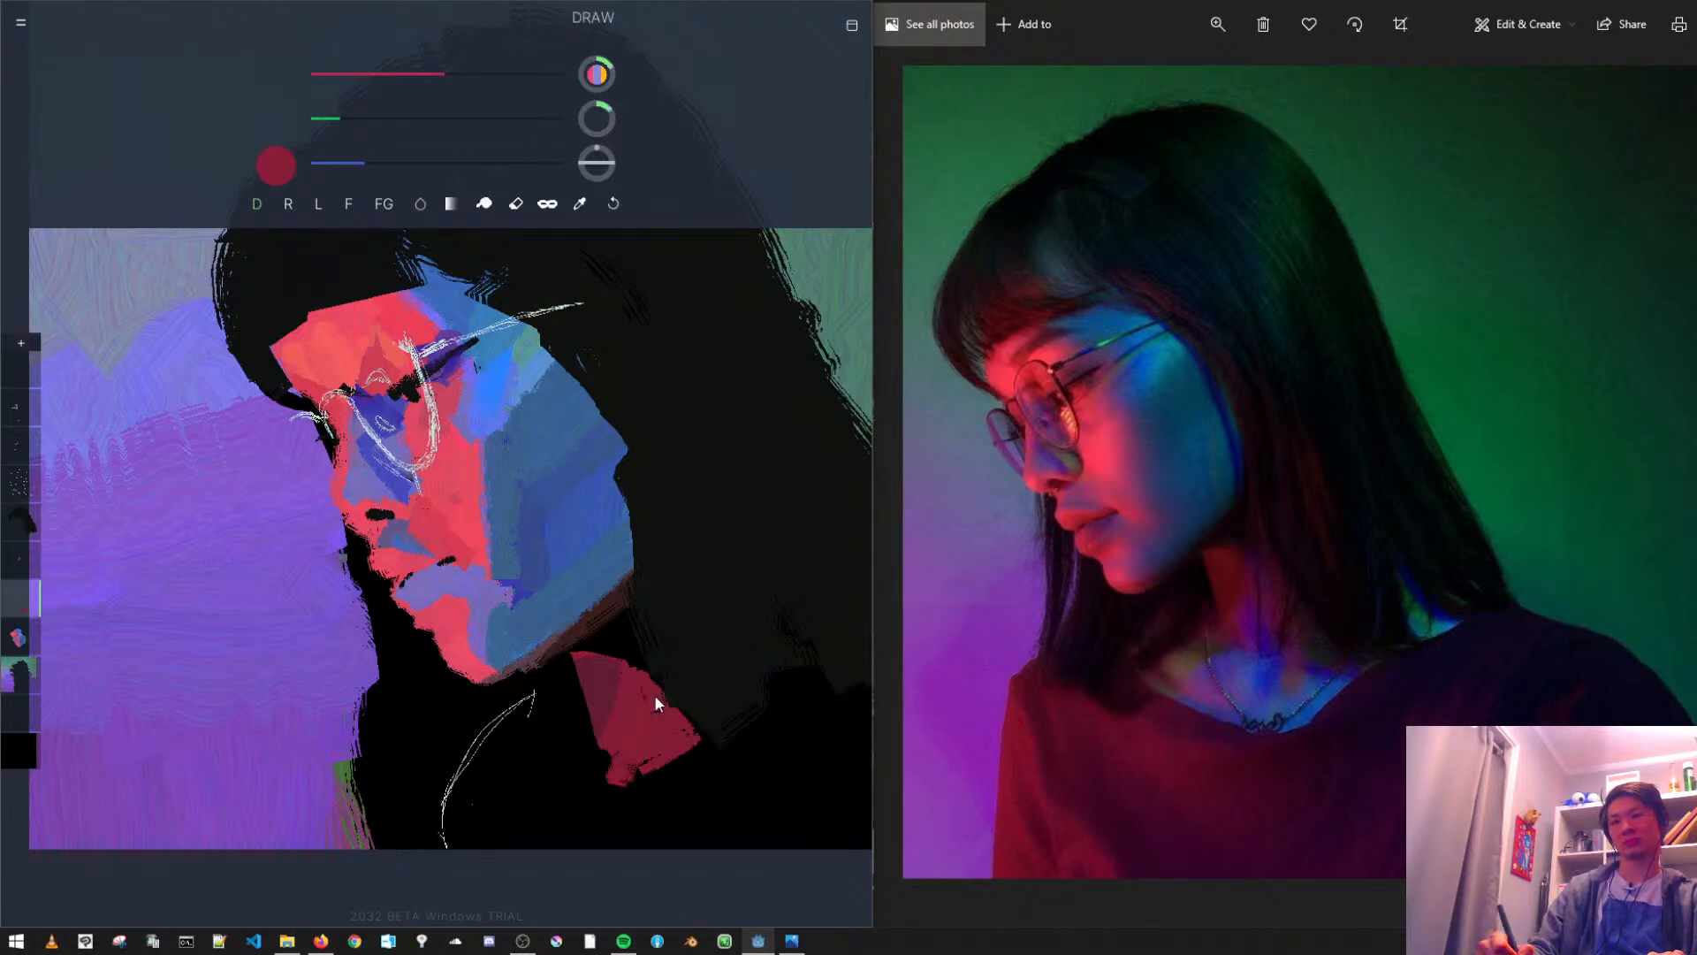
{"action": "mouse_move", "coordinate": [601, 554]}
{"action": "left_mouse_down"}
{"action": "mouse_move", "coordinate": [644, 662]}
{"action": "mouse_move", "coordinate": [611, 644]}
{"action": "mouse_move", "coordinate": [577, 541]}
{"action": "mouse_move", "coordinate": [605, 561]}
{"action": "left_mouse_up"}
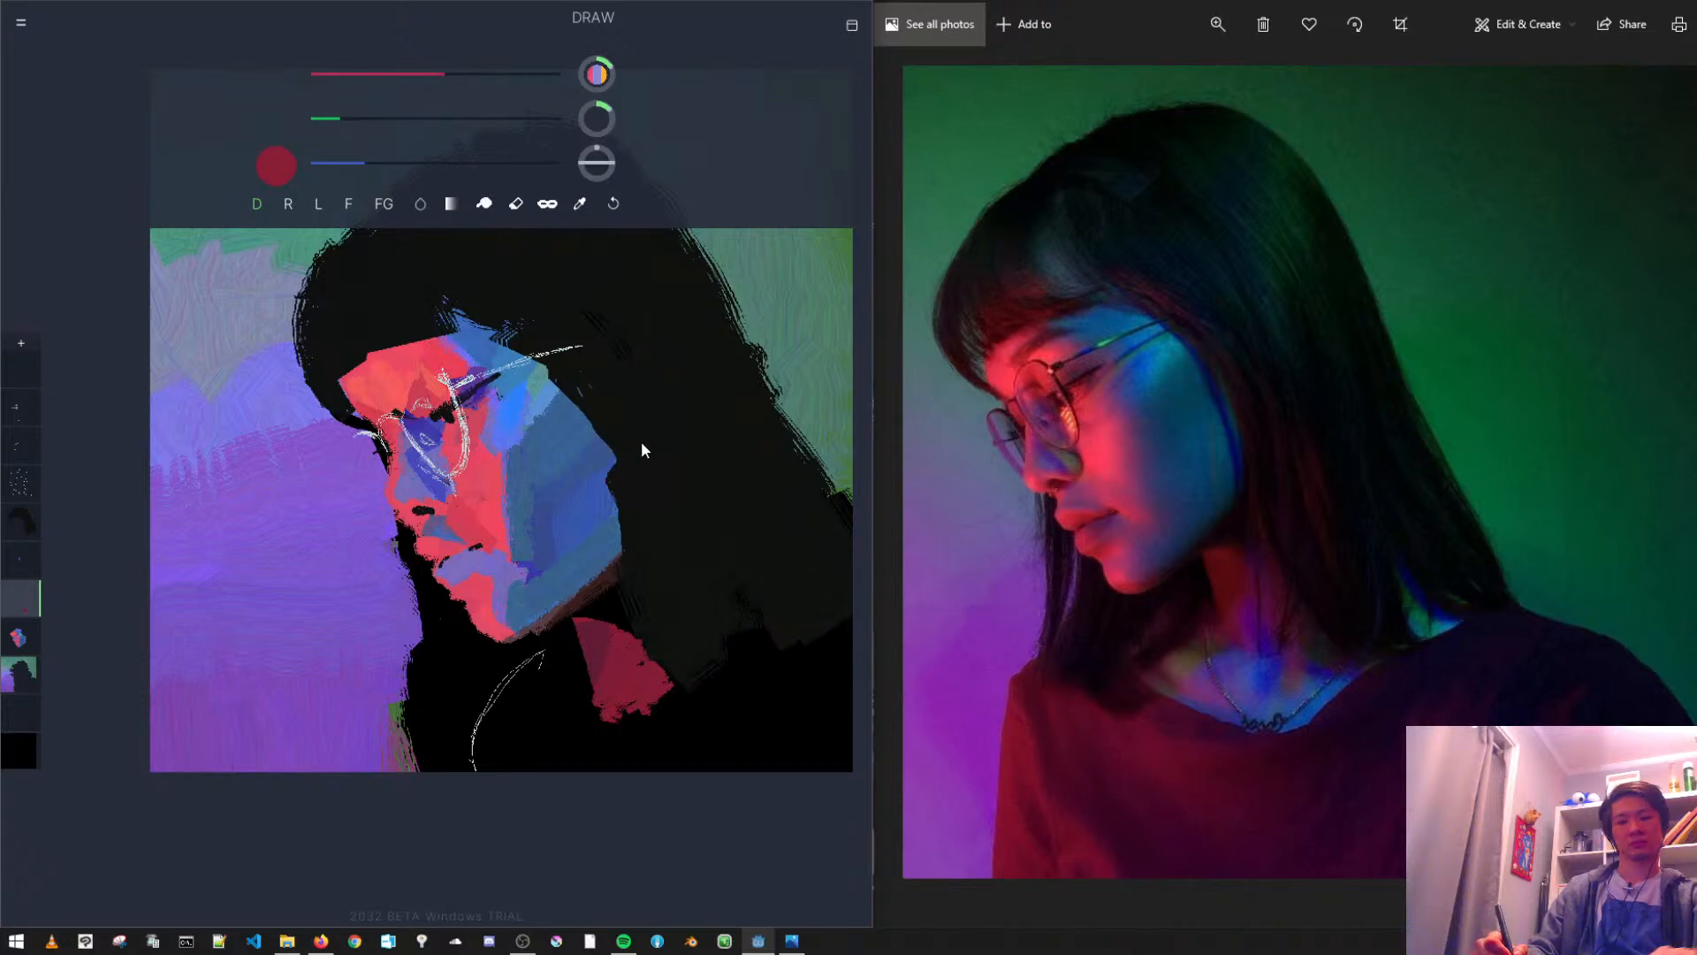
- On Layer 7, erase the hair overlapping the back edge of the blue cheek to smooth its contour
{"action": "left_click", "coordinate": [36, 520]}
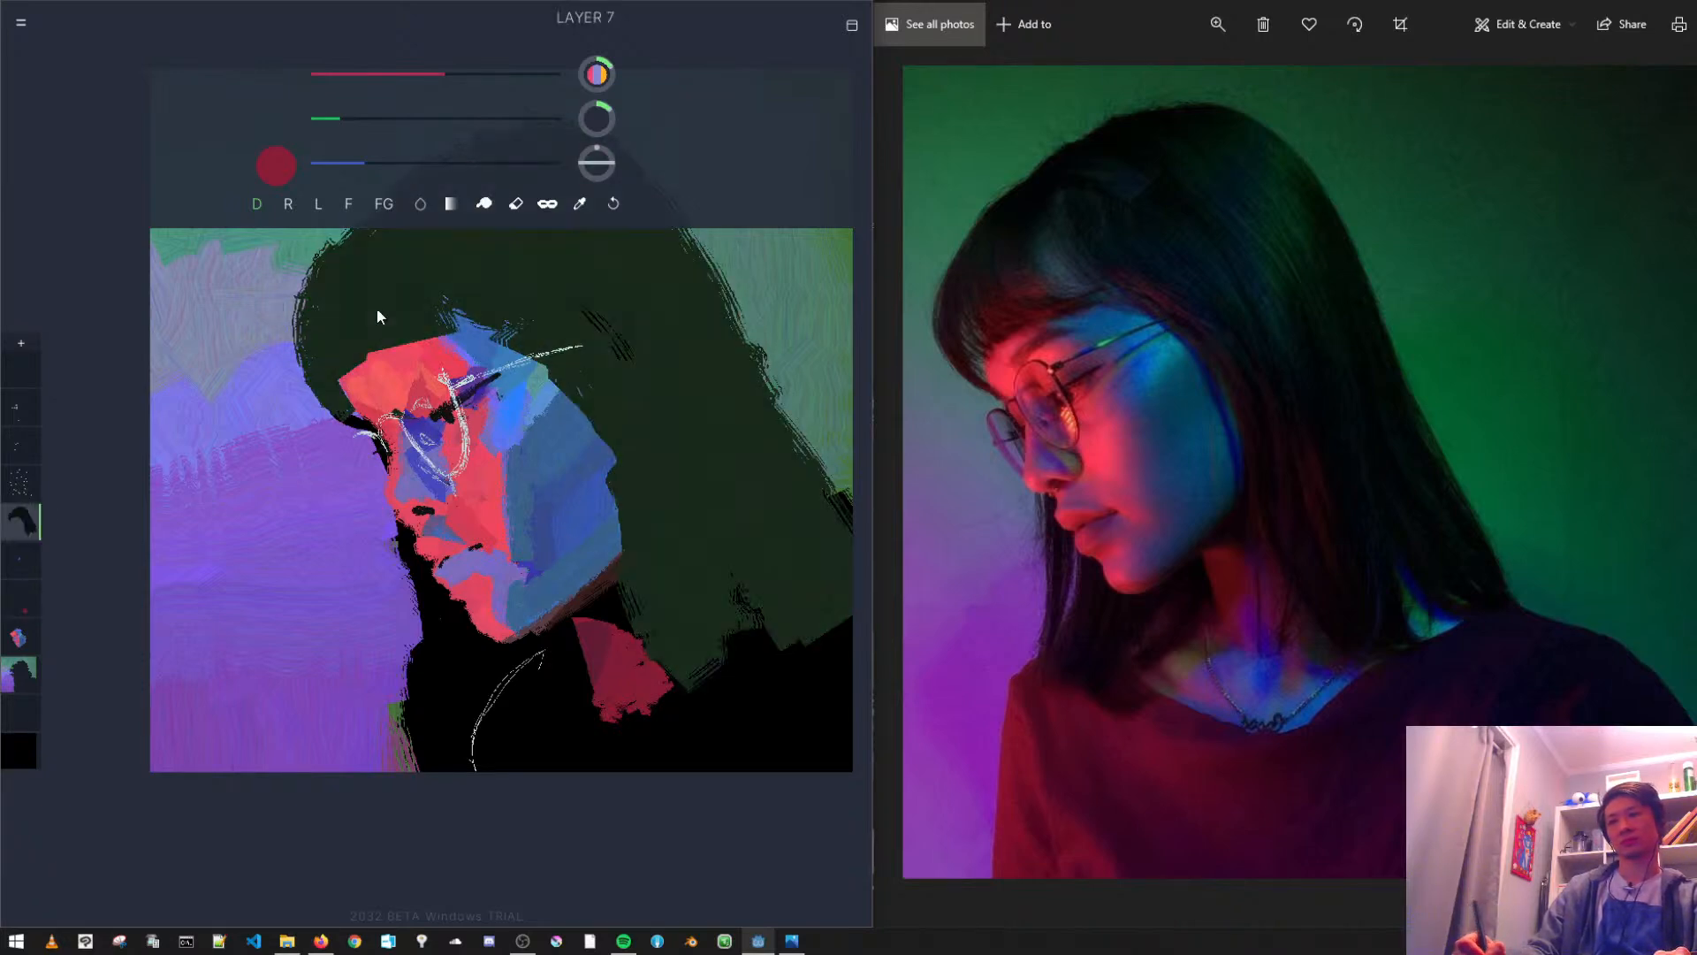
{"action": "left_click", "coordinate": [517, 203]}
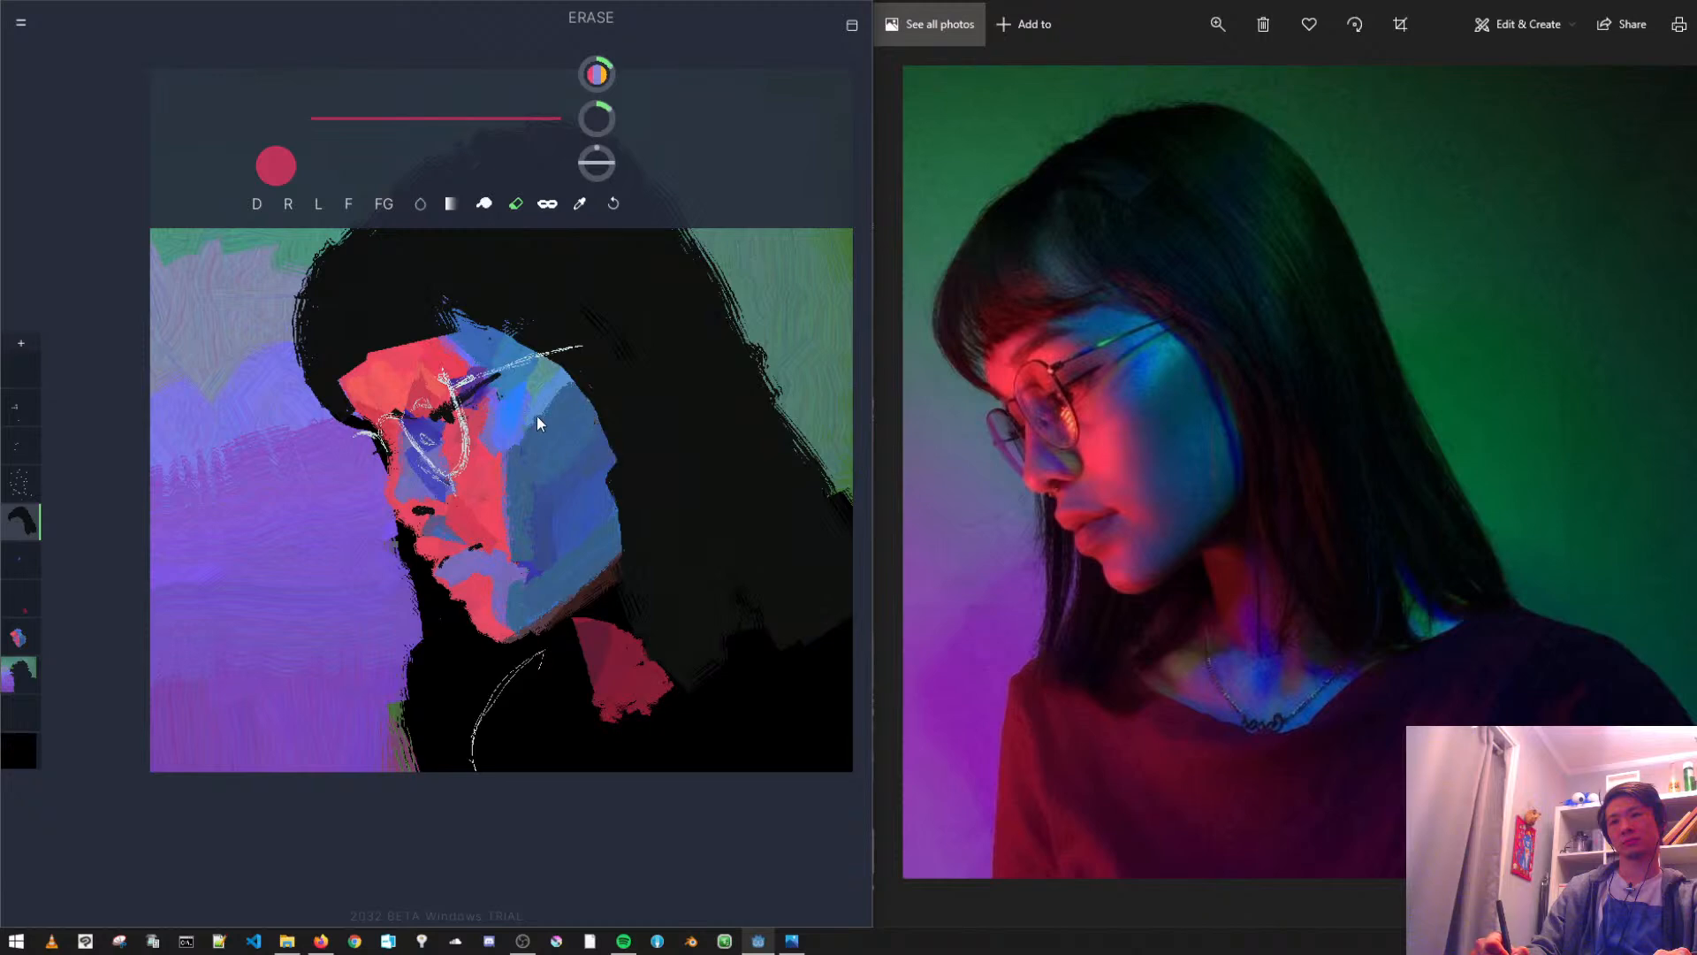
{"action": "left_click_drag", "start_coordinate": [617, 511], "coordinate": [609, 467]}
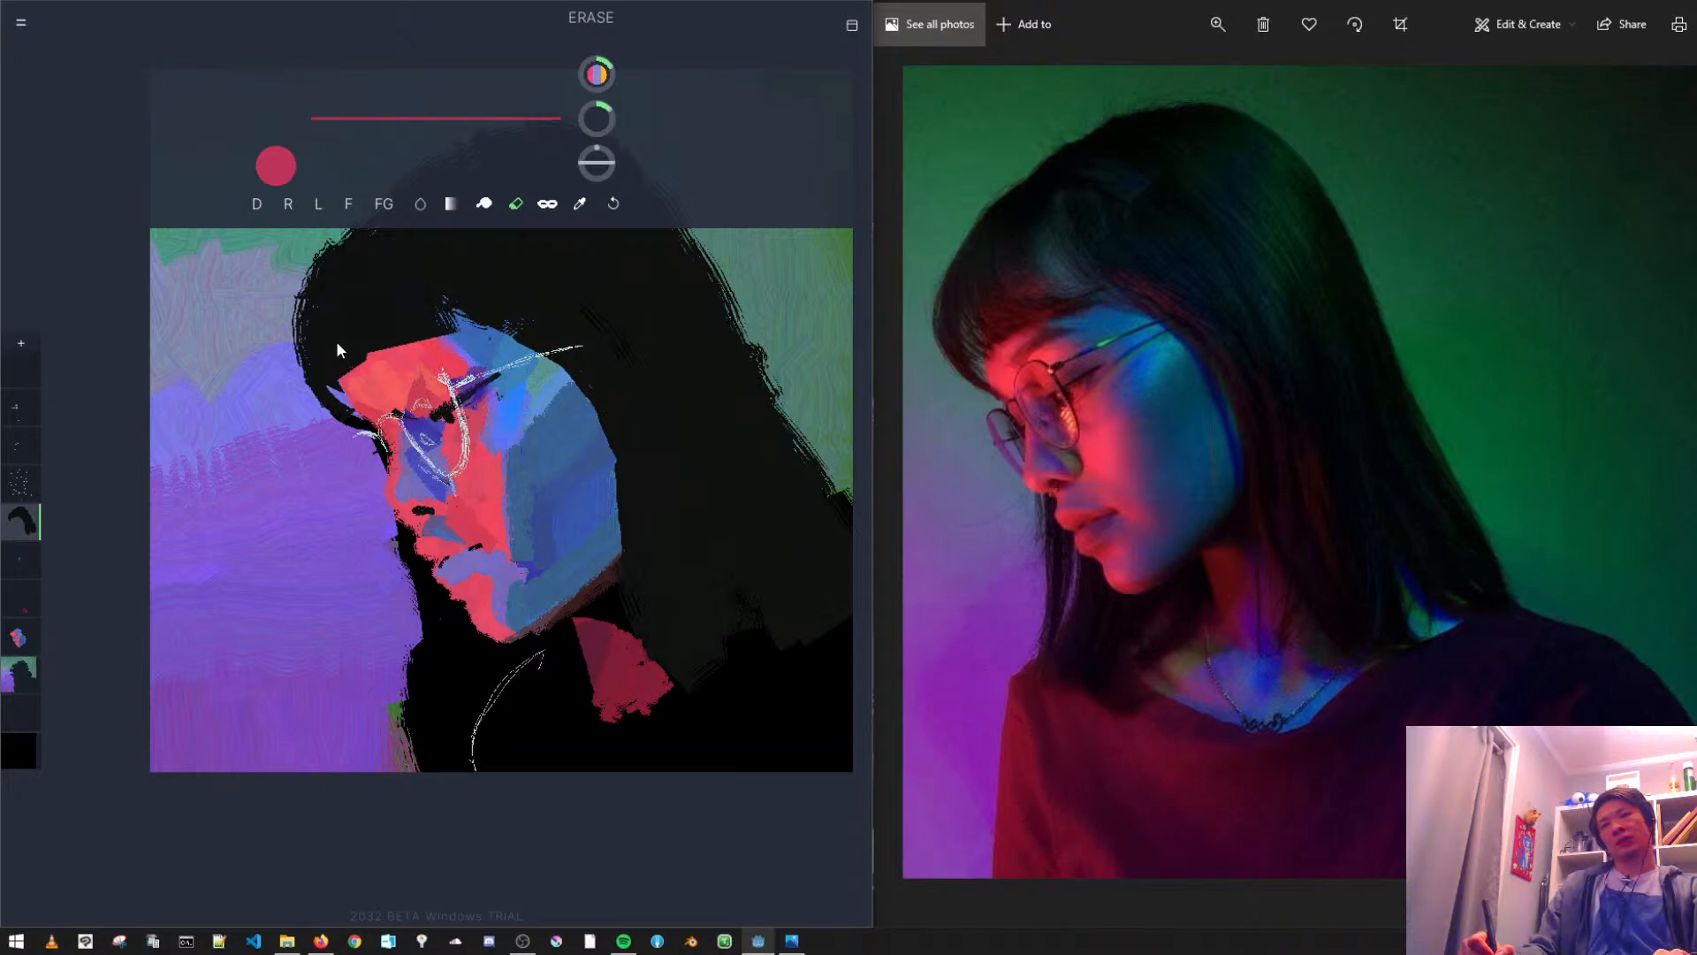
- Sample the hair black, undo the trial brush stroke over the forehead, and reshape the fringe's front edge with a lasso fill
{"action": "left_click", "coordinate": [257, 205]}
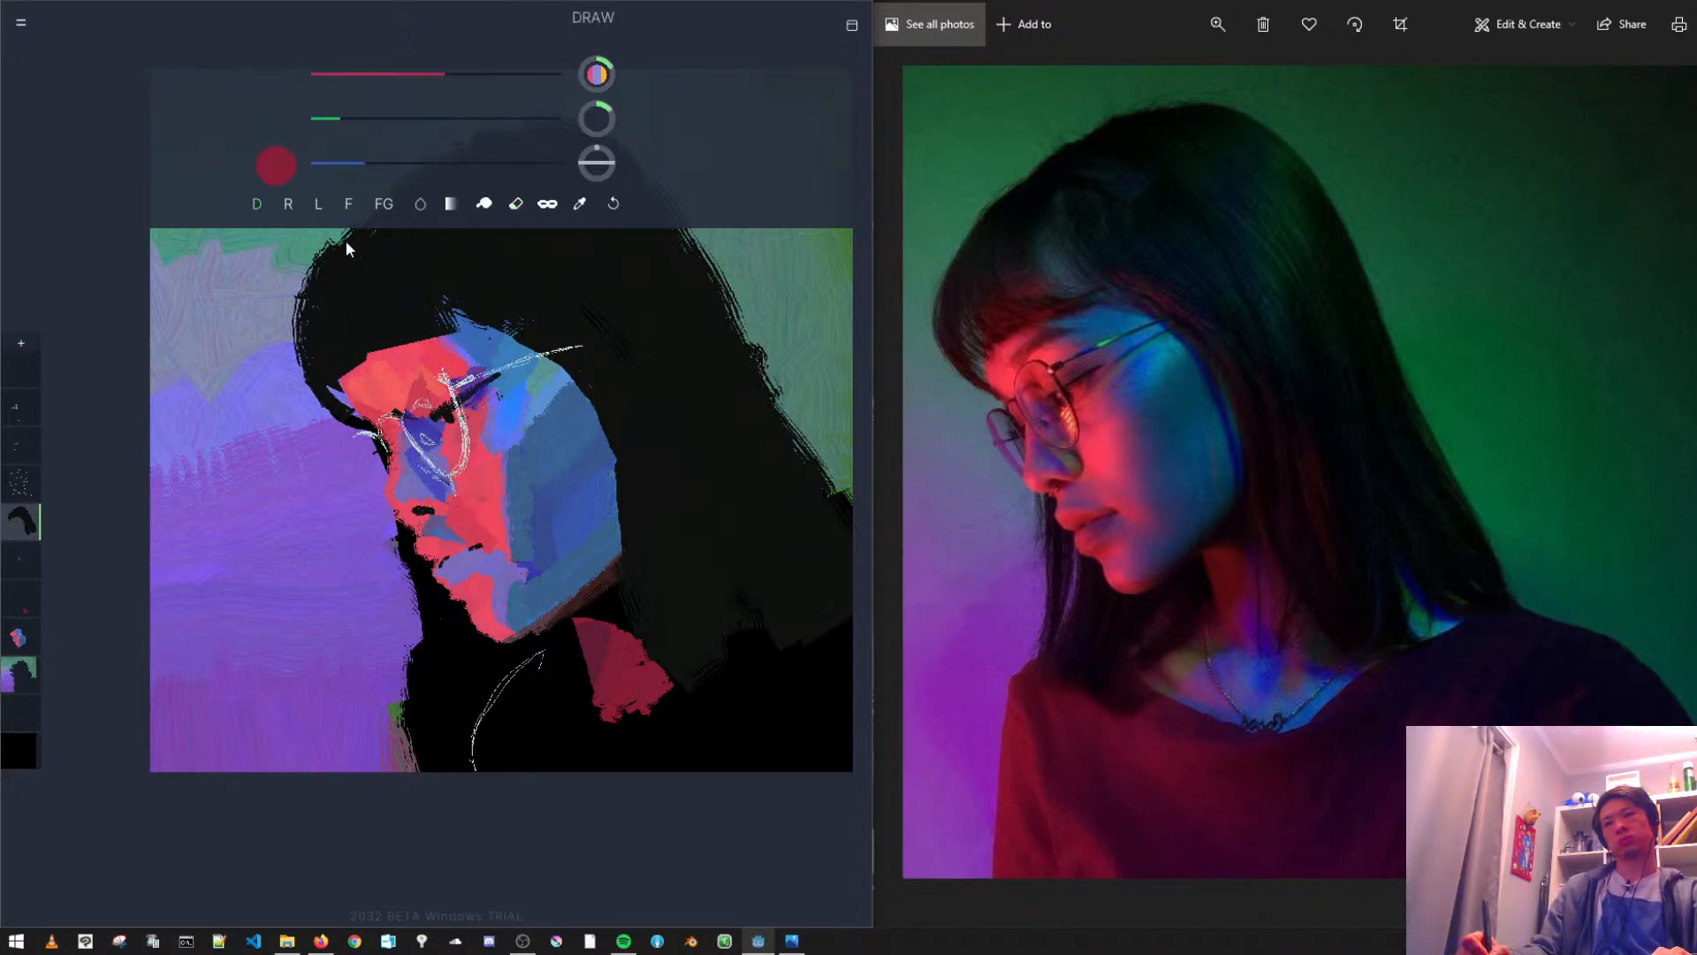
{"action": "left_click", "coordinate": [352, 334], "text": "alt"}
{"action": "left_click", "coordinate": [341, 316], "text": "alt"}
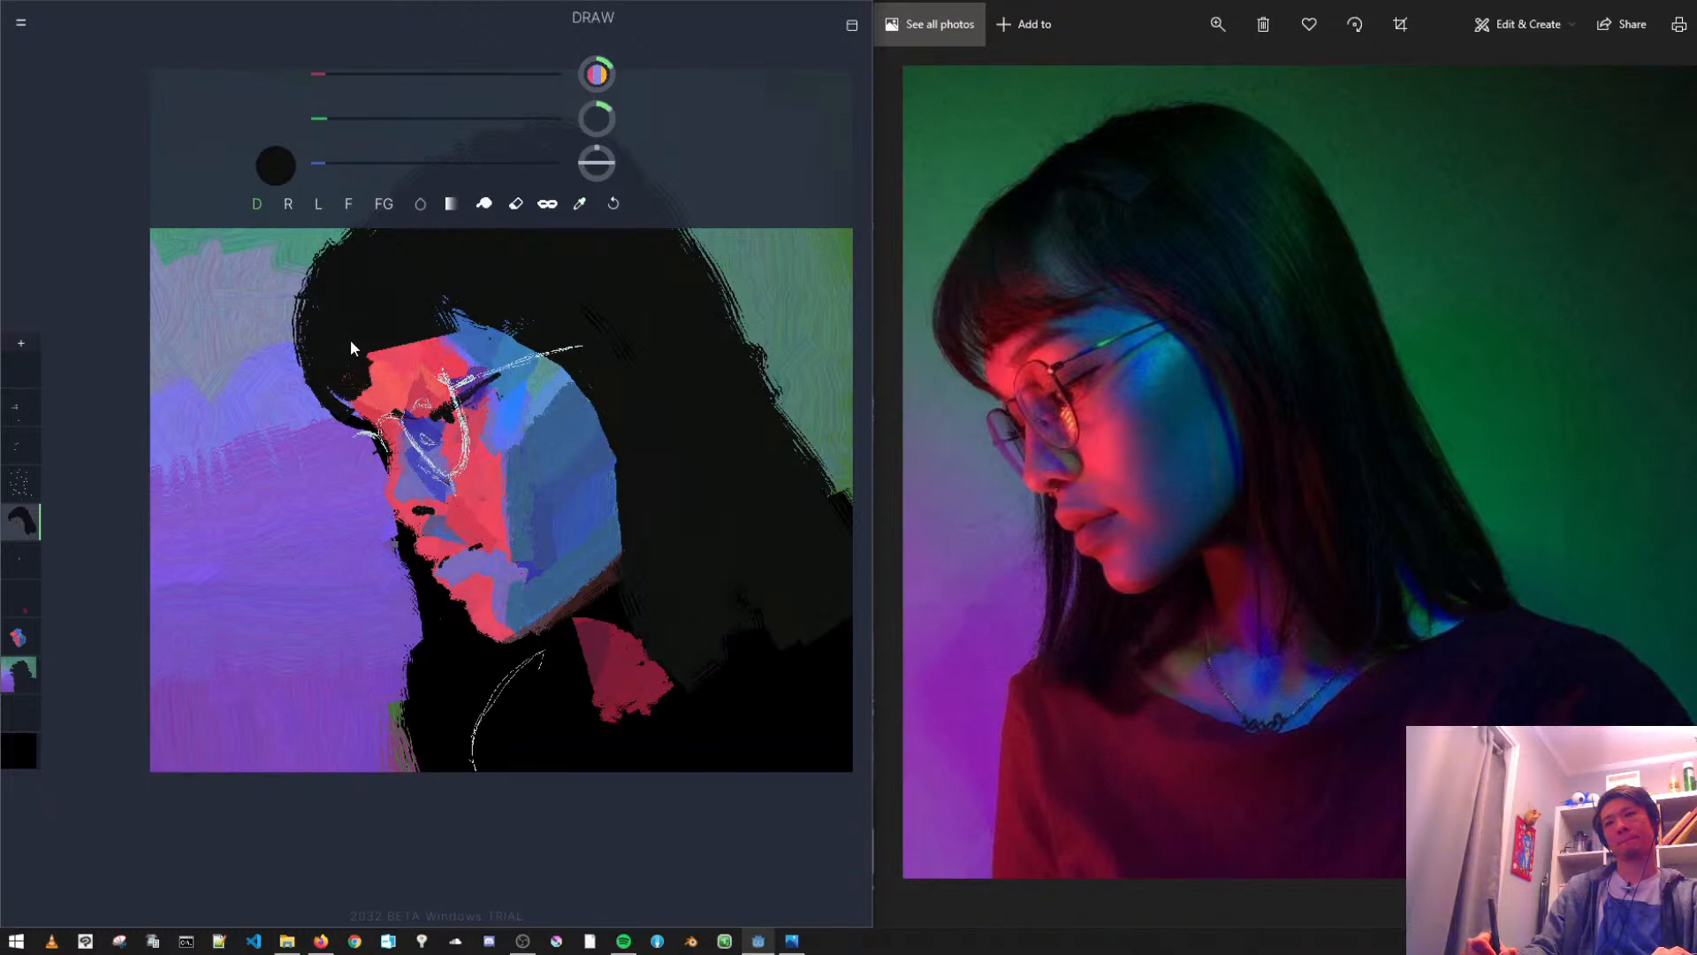
{"action": "key", "text": "ctrl+z"}
{"action": "left_click", "coordinate": [346, 207]}
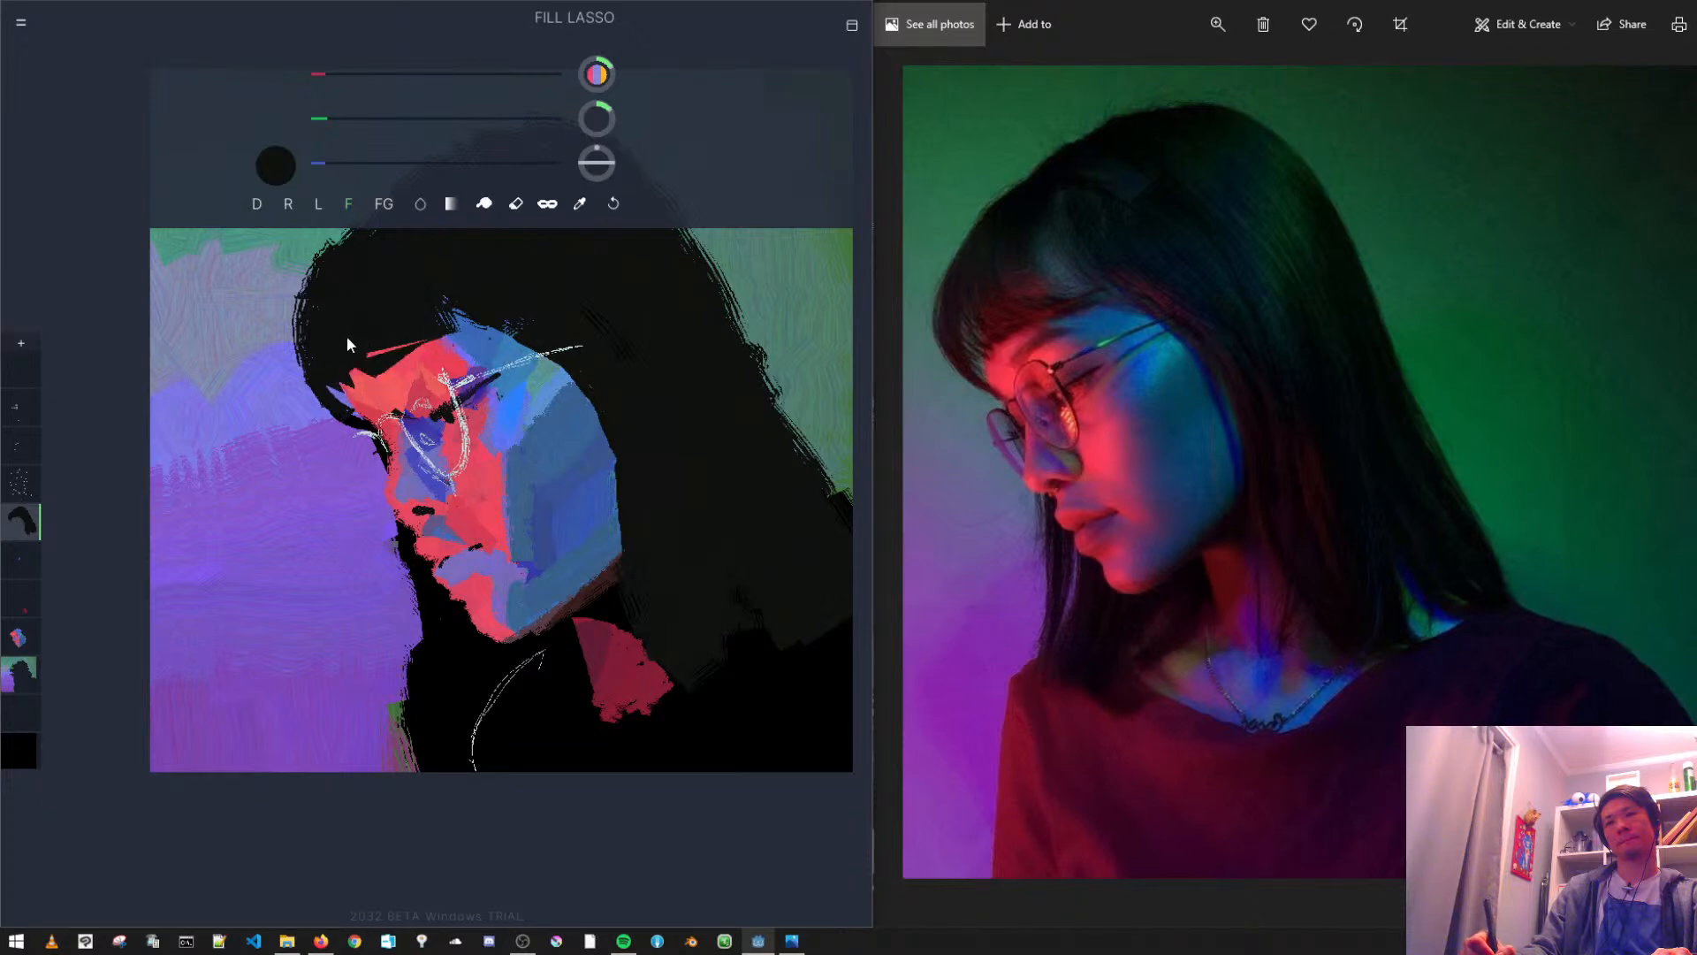
{"action": "left_click_drag", "start_coordinate": [336, 339], "coordinate": [377, 359]}
- Erase a curved, pointed gap in the fringe above the temple, and on the face layer fill it with blue sampled from the cheek
{"action": "left_click", "coordinate": [516, 204]}
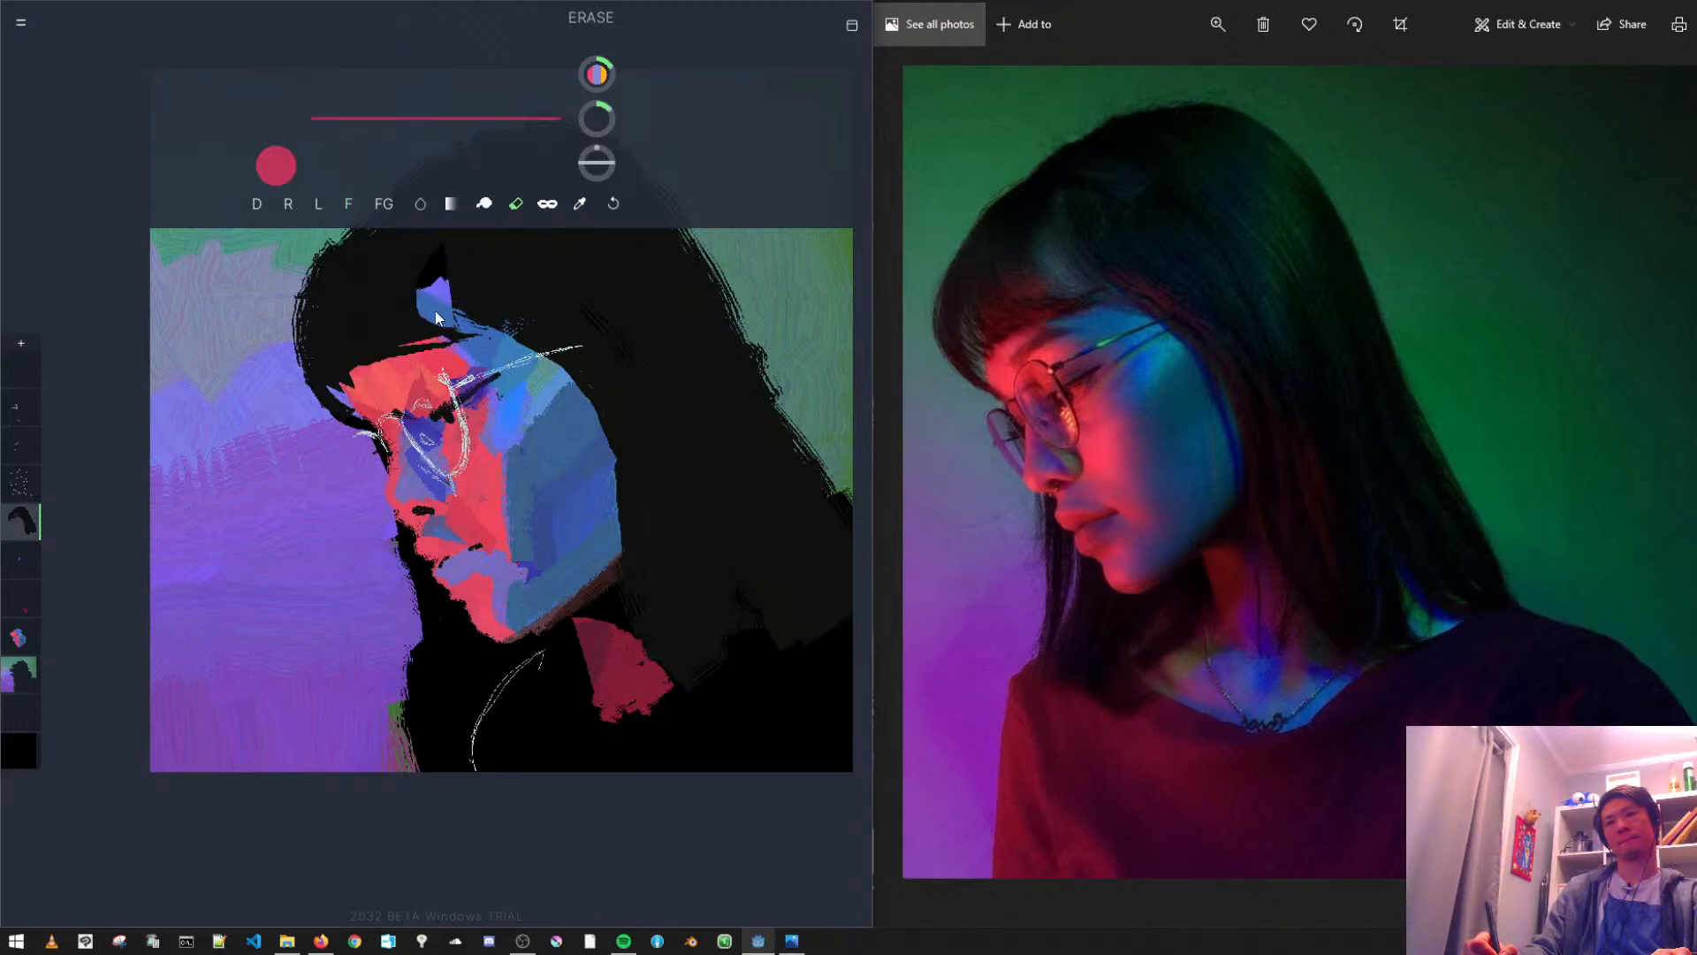
{"action": "left_click_drag", "start_coordinate": [431, 274], "coordinate": [459, 379]}
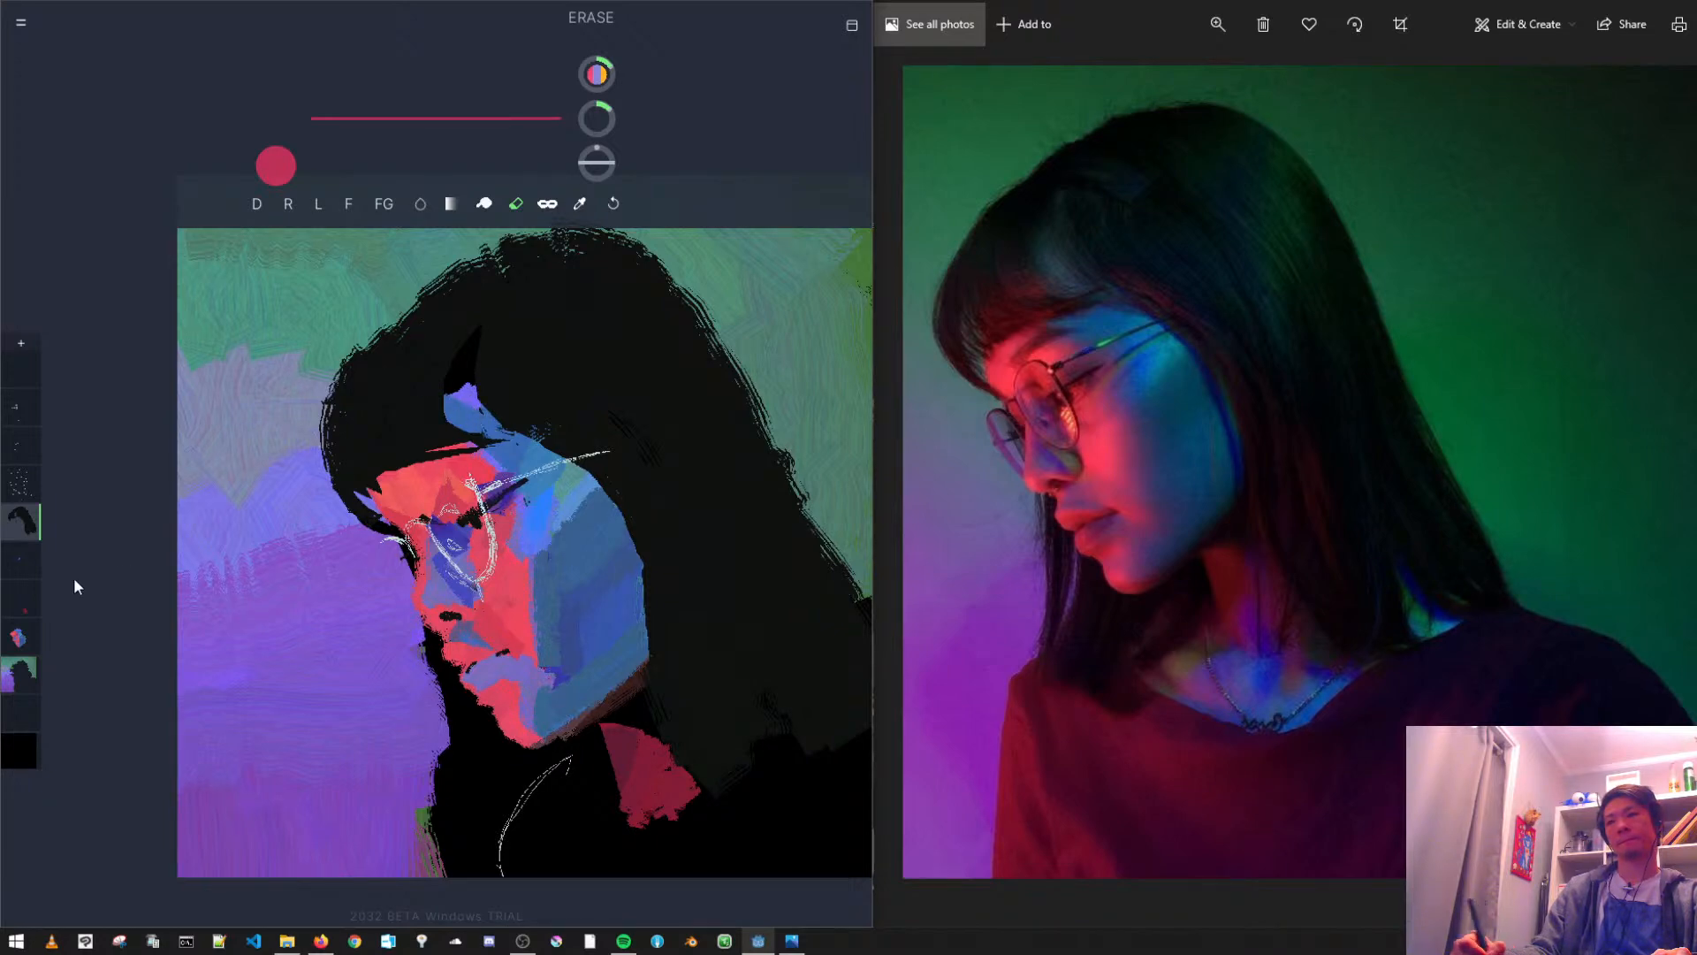
{"action": "left_click", "coordinate": [20, 636]}
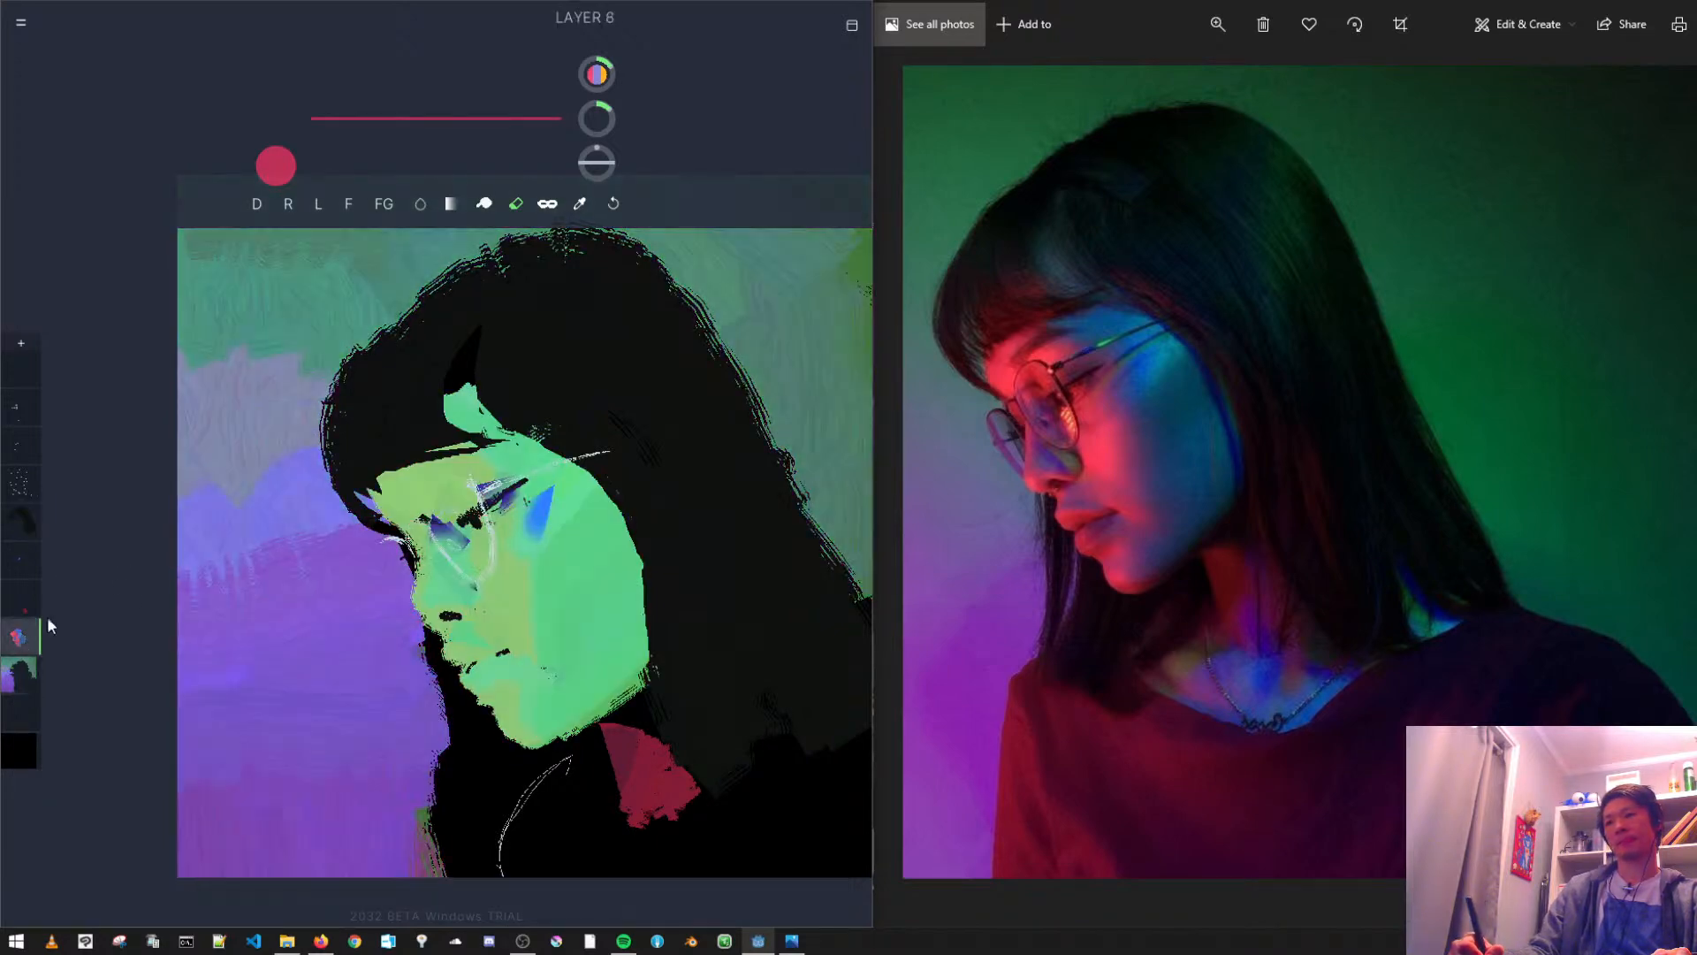
{"action": "left_click", "coordinate": [258, 204]}
{"action": "left_click", "coordinate": [558, 538], "text": "alt"}
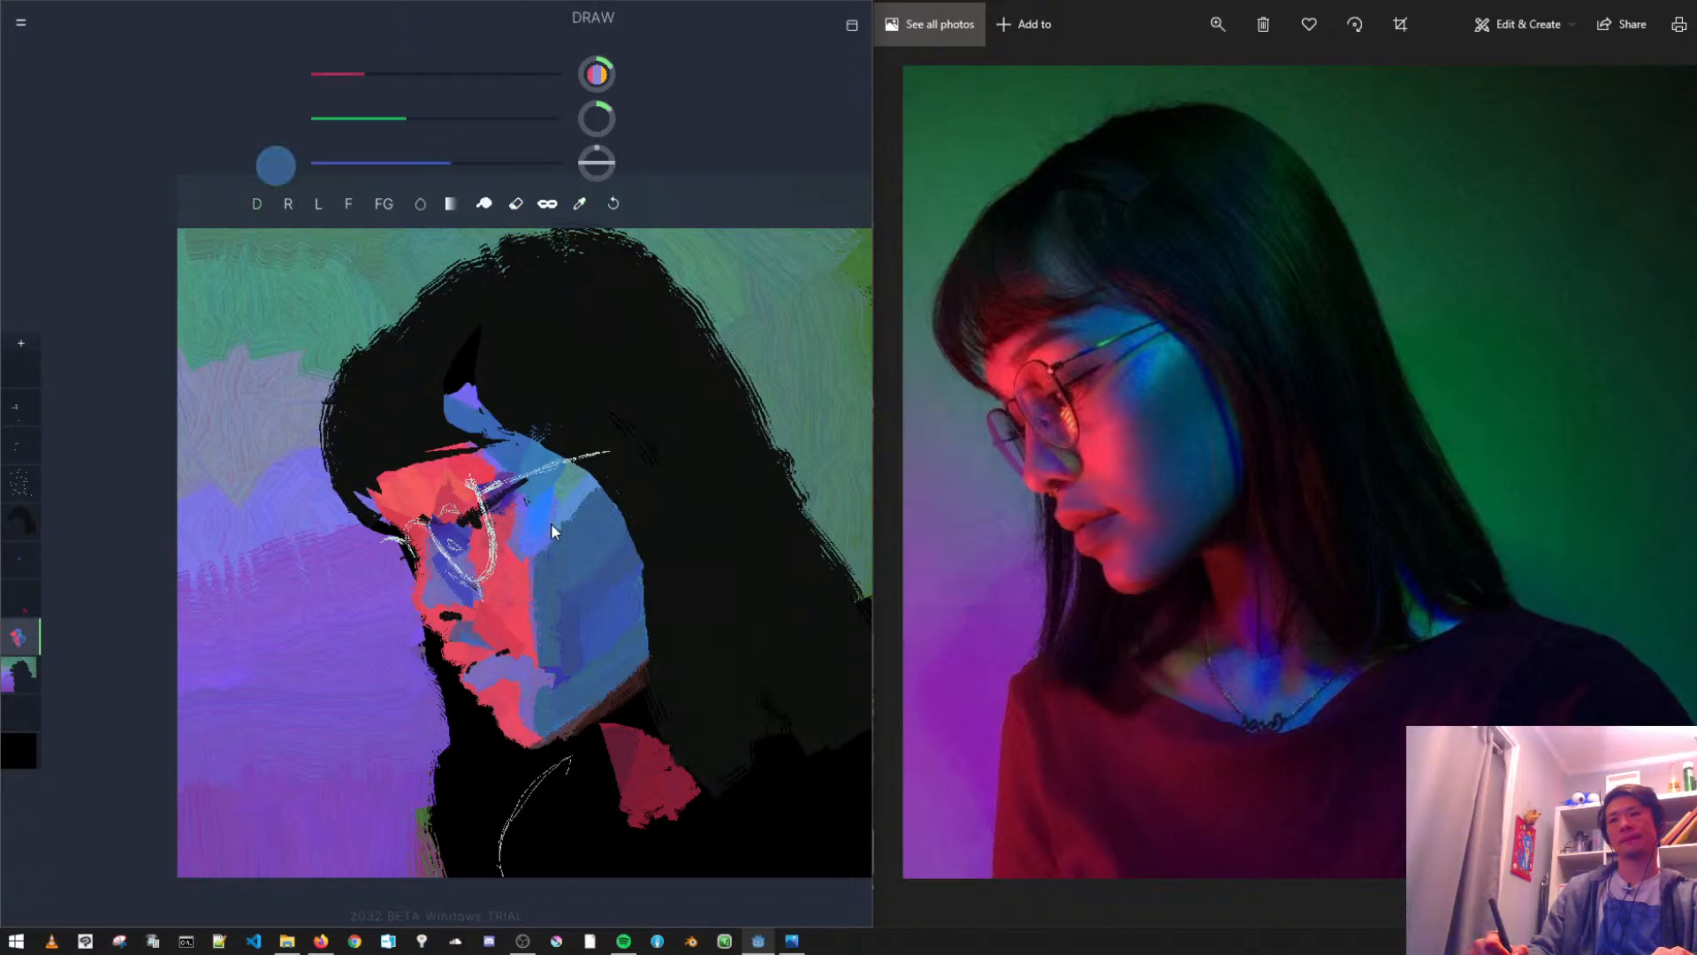
{"action": "left_click_drag", "start_coordinate": [454, 385], "coordinate": [472, 345]}
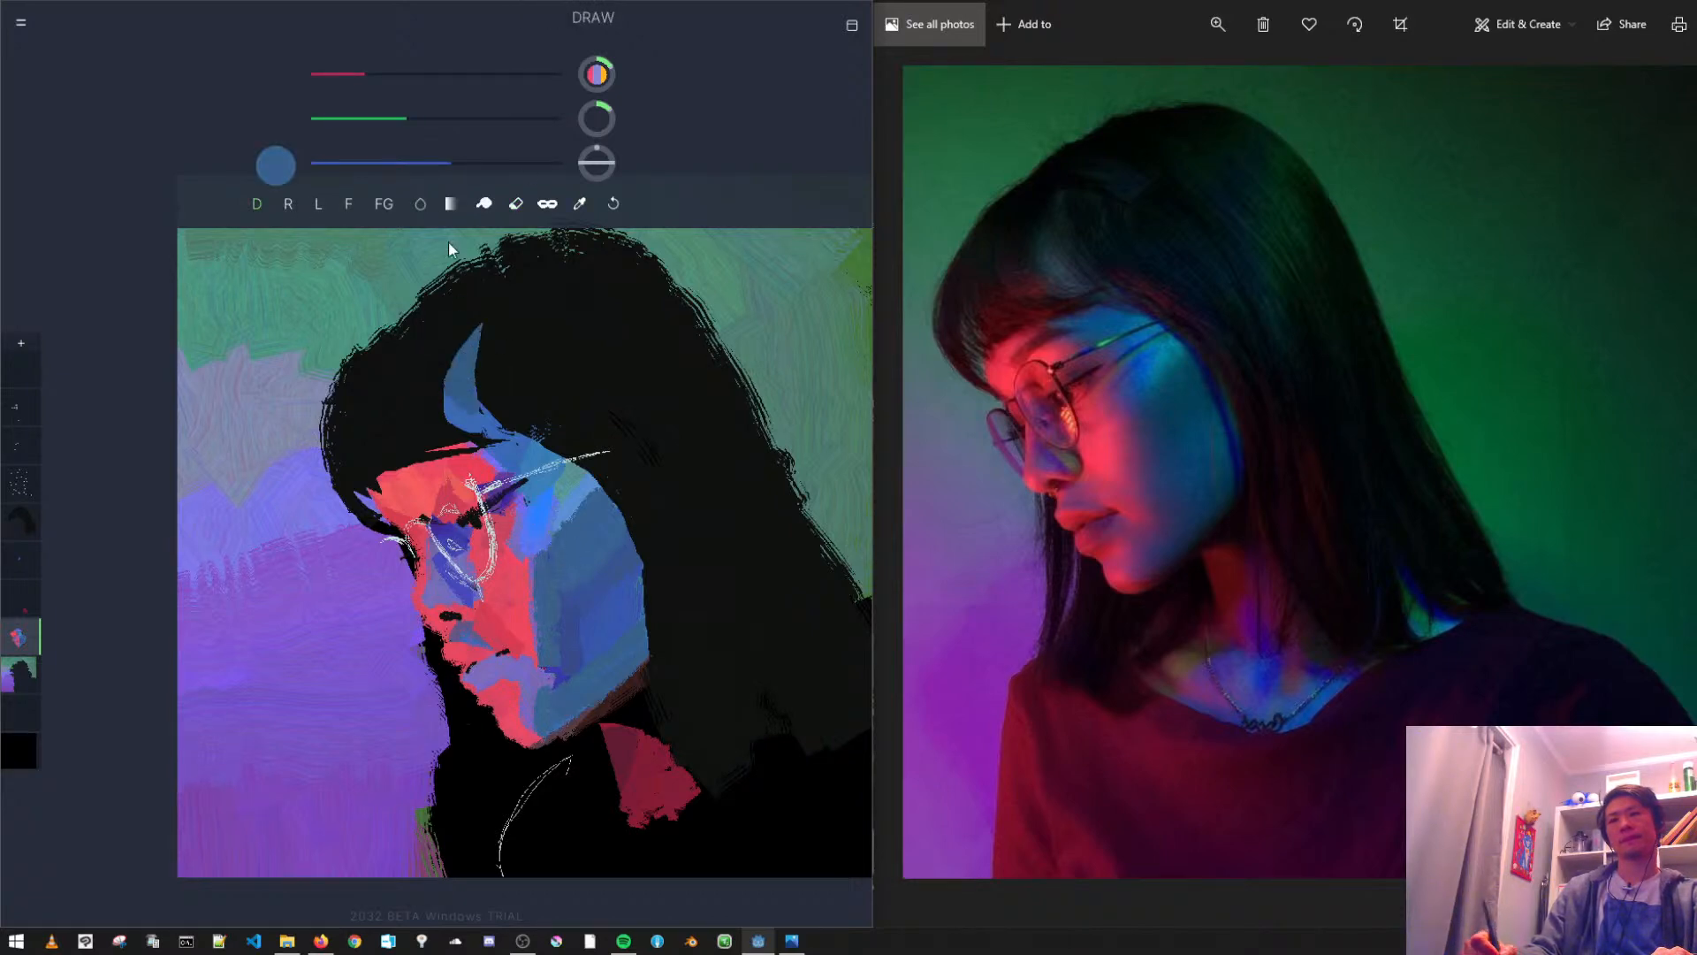
- Darken the sampled blue and repaint the curved fringe gap in muted dark blue
{"action": "left_click_drag", "start_coordinate": [390, 119], "coordinate": [371, 119]}
{"action": "left_click", "coordinate": [420, 163]}
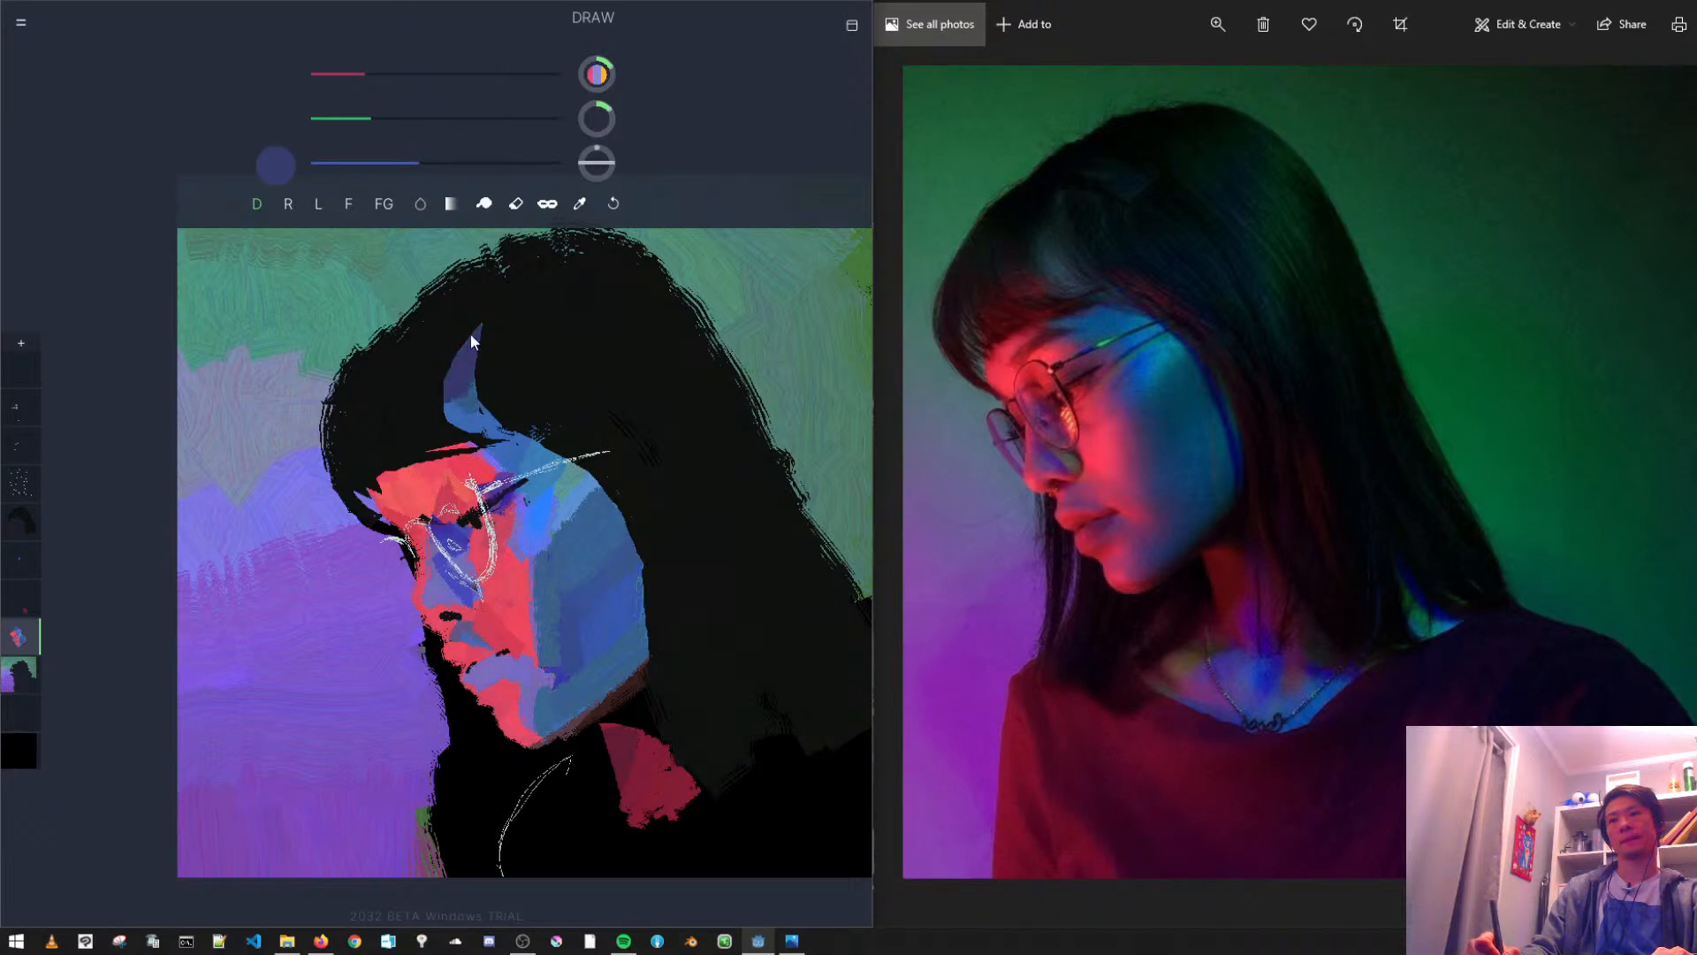
{"action": "left_click", "coordinate": [404, 163]}
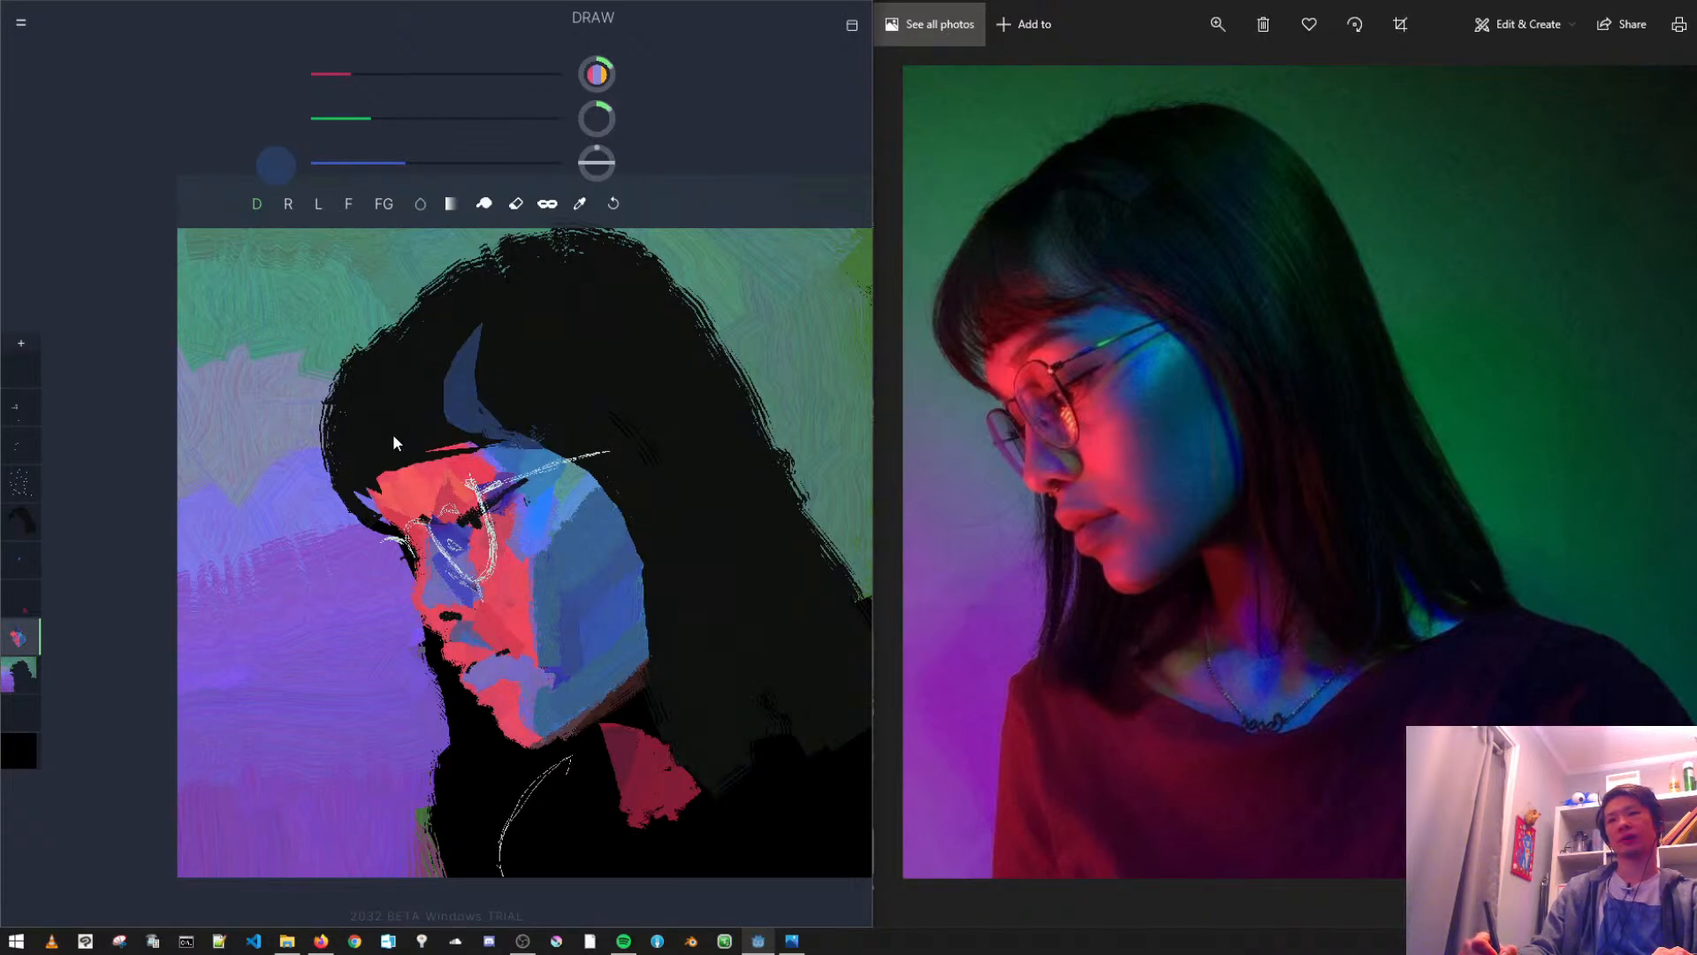
- Sample the forehead red, darken it to deep red, and paint the fringe gap's front edge and a shoulder band below the hair
{"action": "right_click", "coordinate": [433, 476]}
{"action": "left_click_drag", "start_coordinate": [390, 117], "coordinate": [352, 118]}
{"action": "left_click", "coordinate": [378, 163]}
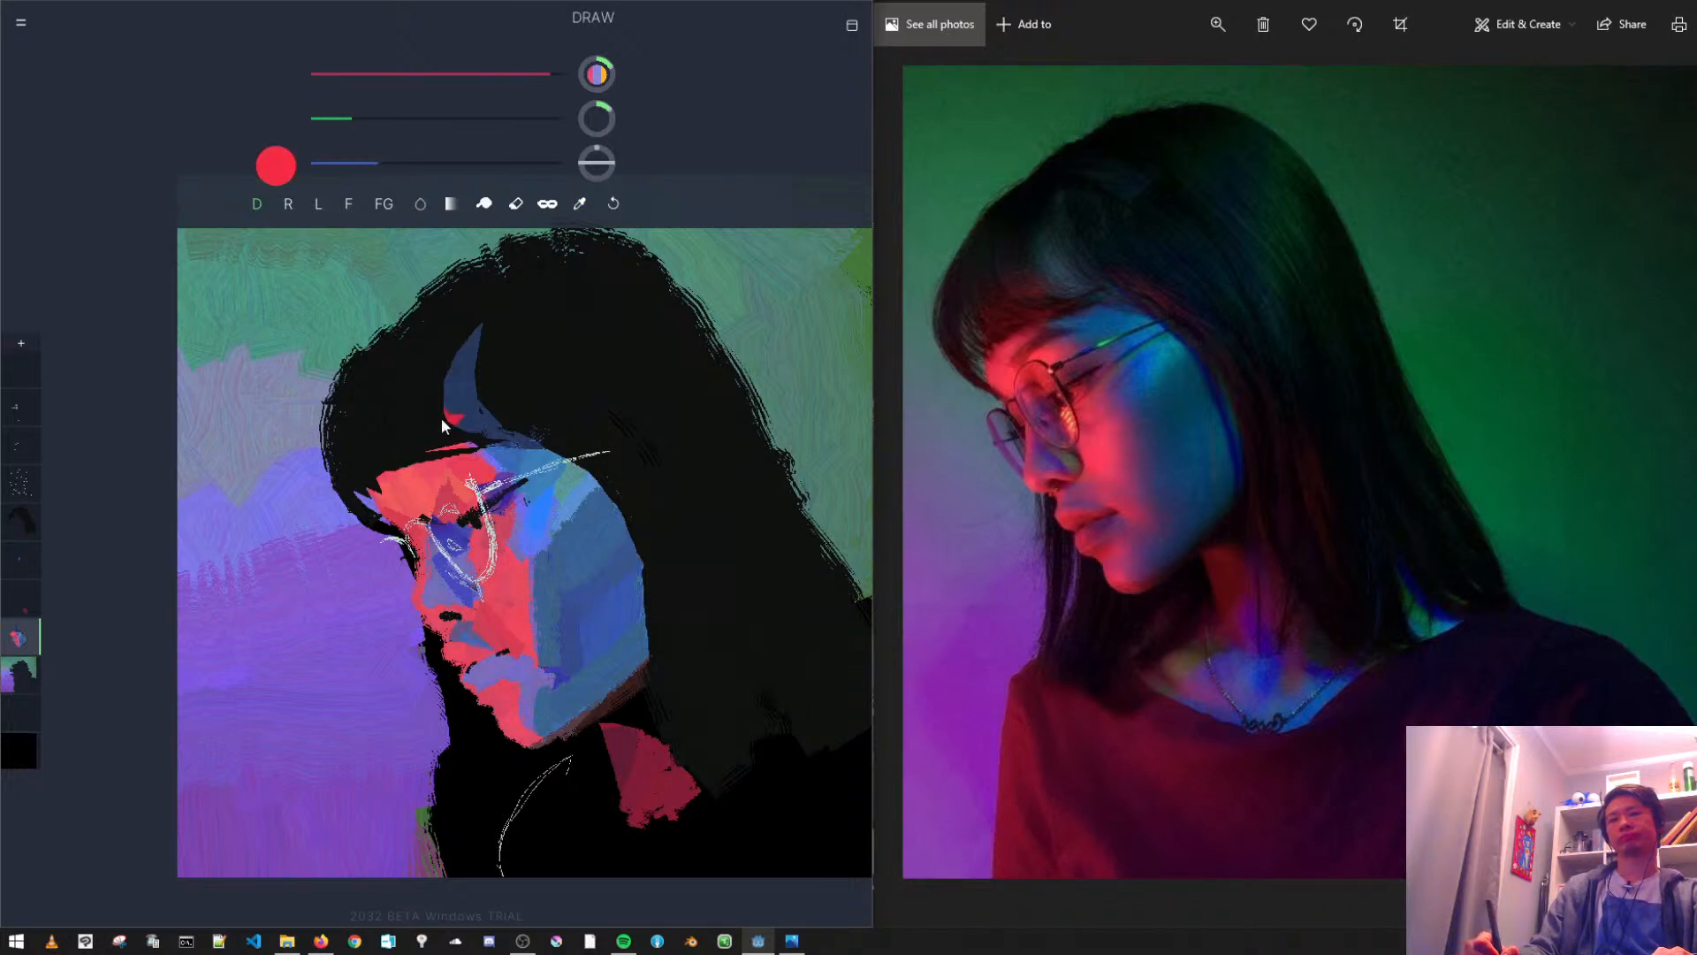
{"action": "left_click", "coordinate": [331, 117]}
{"action": "left_click_drag", "start_coordinate": [446, 74], "coordinate": [390, 75]}
{"action": "left_click", "coordinate": [444, 74]}
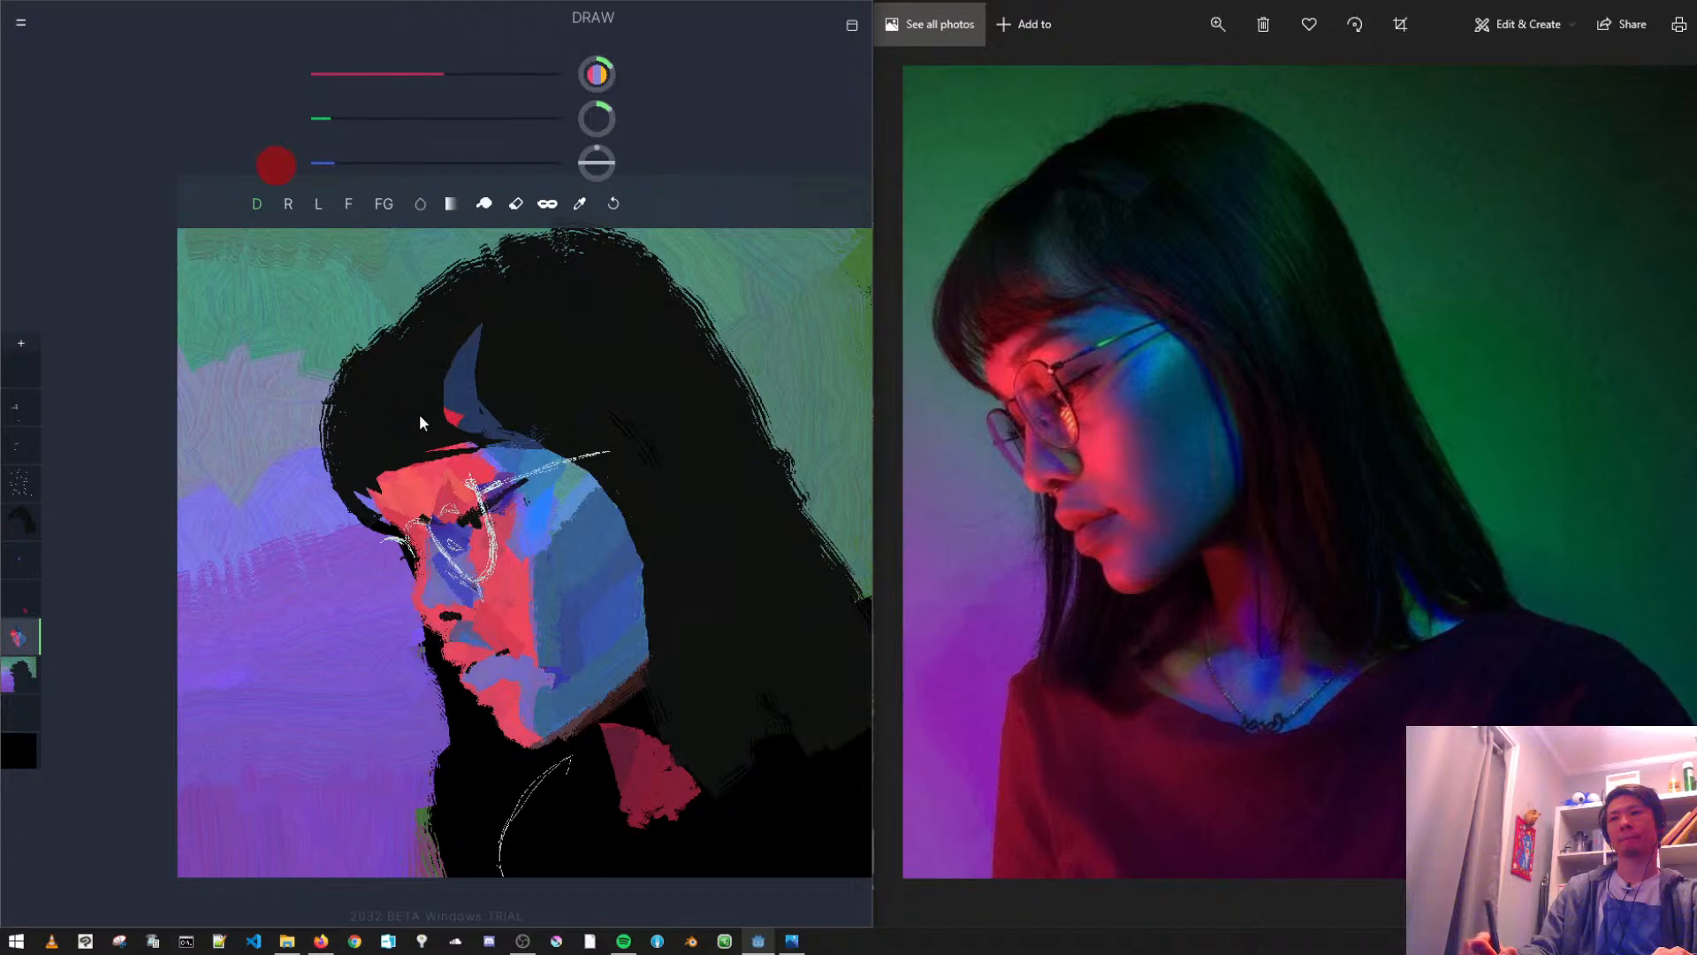
{"action": "left_click_drag", "start_coordinate": [443, 411], "coordinate": [432, 352]}
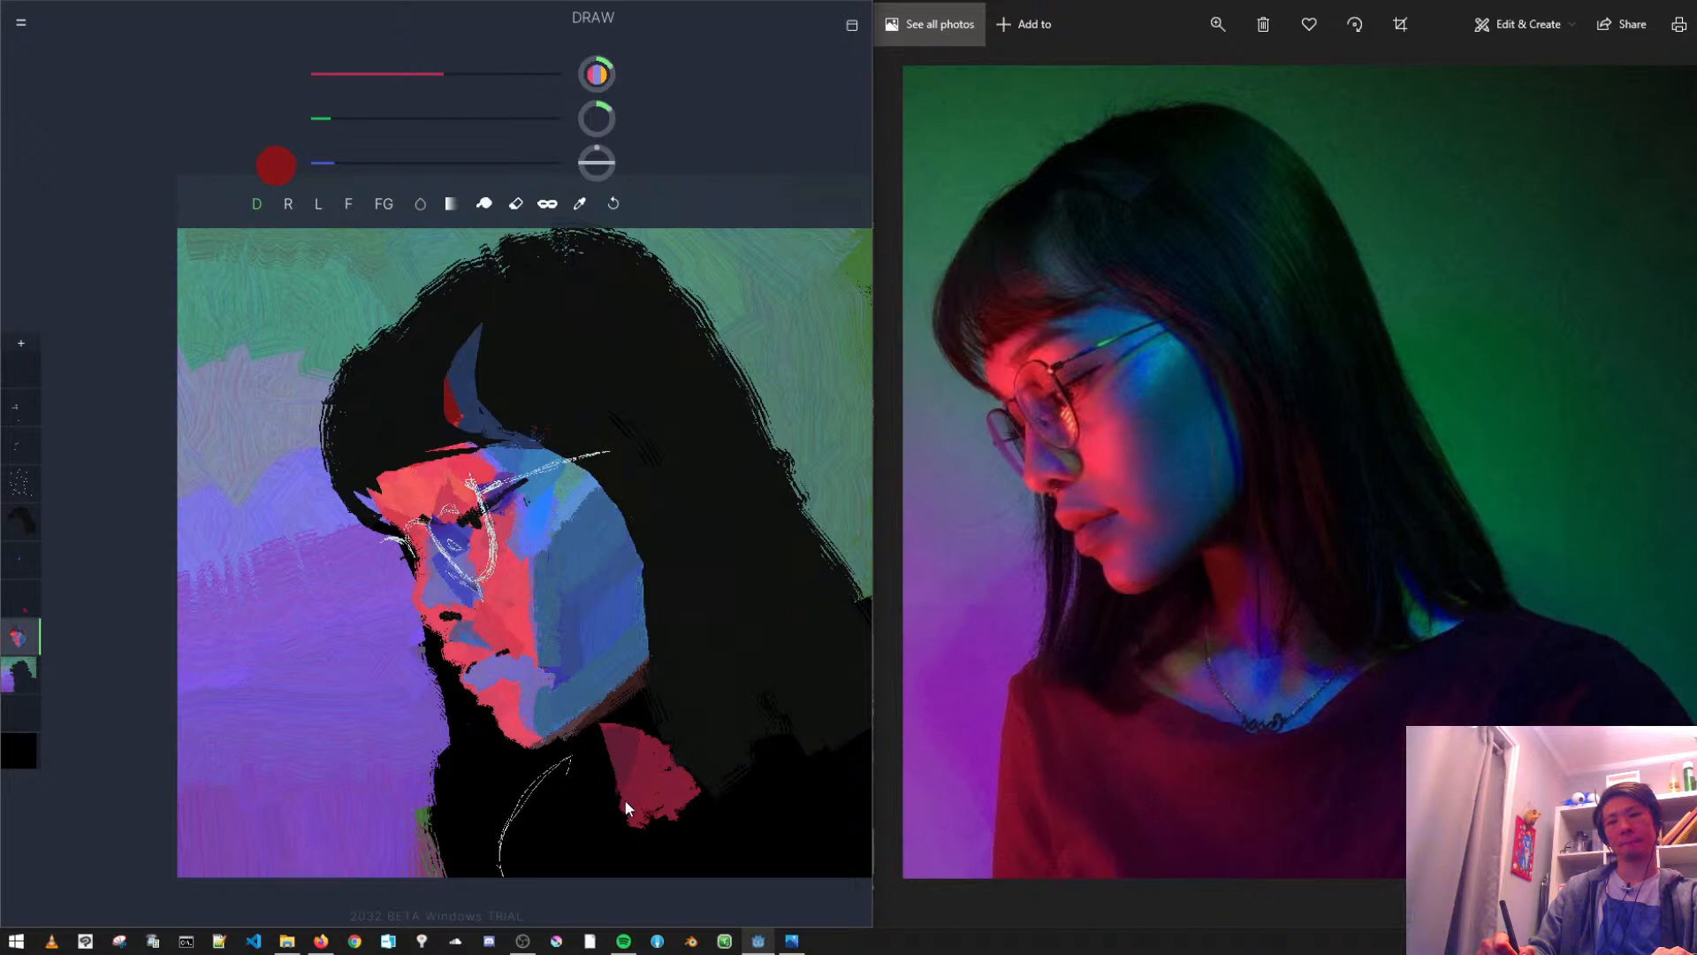
{"action": "mouse_move", "coordinate": [793, 741]}
{"action": "left_mouse_down"}
{"action": "mouse_move", "coordinate": [796, 781]}
{"action": "mouse_move", "coordinate": [718, 819]}
{"action": "left_mouse_up"}
{"action": "mouse_move", "coordinate": [646, 608]}
{"action": "left_mouse_down"}
{"action": "mouse_move", "coordinate": [628, 554]}
{"action": "mouse_move", "coordinate": [593, 539]}
{"action": "left_mouse_up"}
- Mix a medium green brush colour by raising green and blue and lowering red
{"action": "left_click_drag", "start_coordinate": [378, 120], "coordinate": [483, 163]}
{"action": "left_click_drag", "start_coordinate": [424, 76], "coordinate": [362, 76]}
{"action": "left_click_drag", "start_coordinate": [371, 163], "coordinate": [411, 159]}
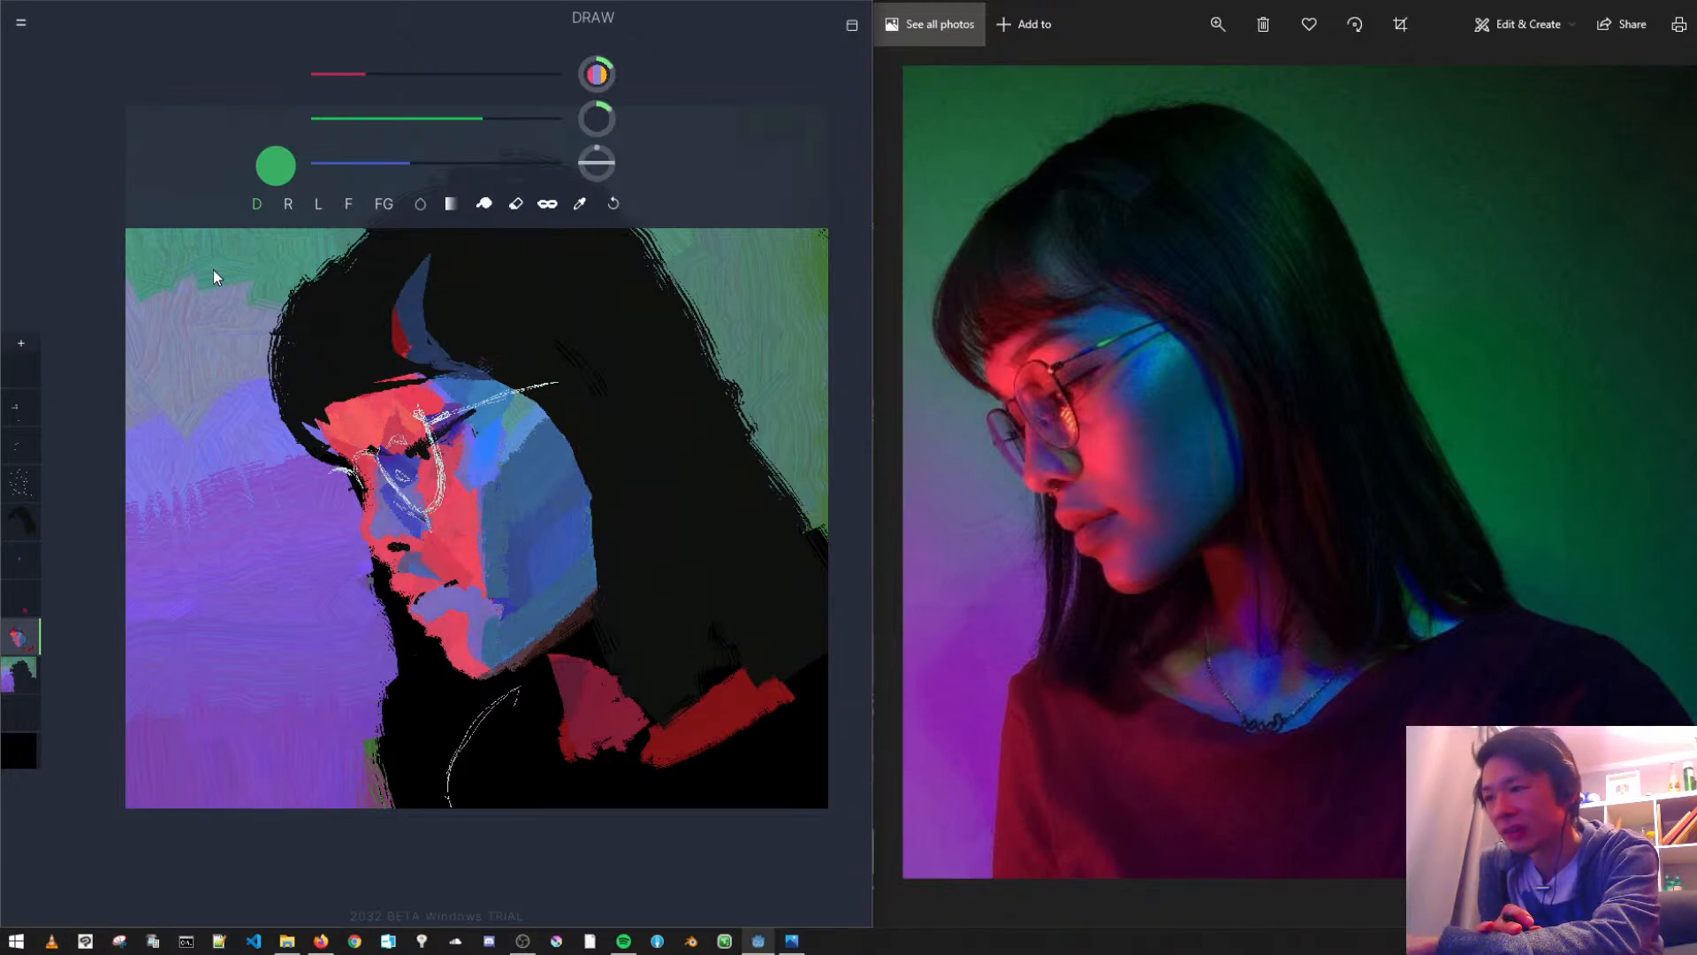
- Undo the last paint stroke and sample the hair black as the brush colour
{"action": "key", "text": "ctrl"}
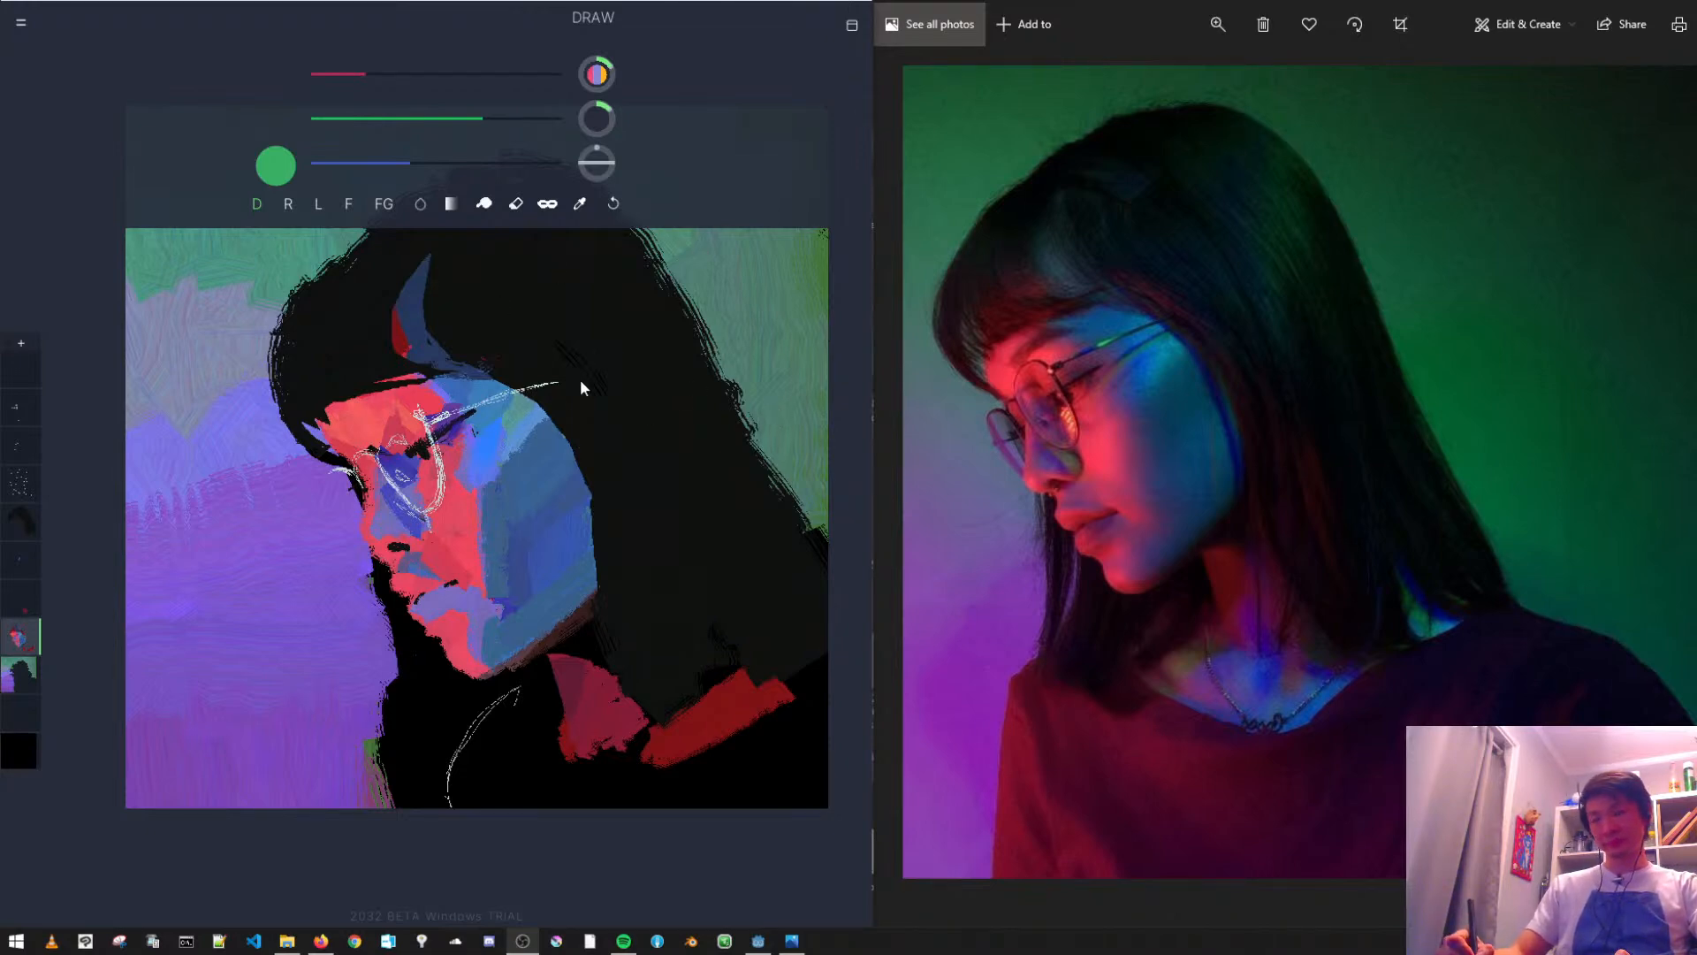
{"action": "key", "text": "ctrl+z"}
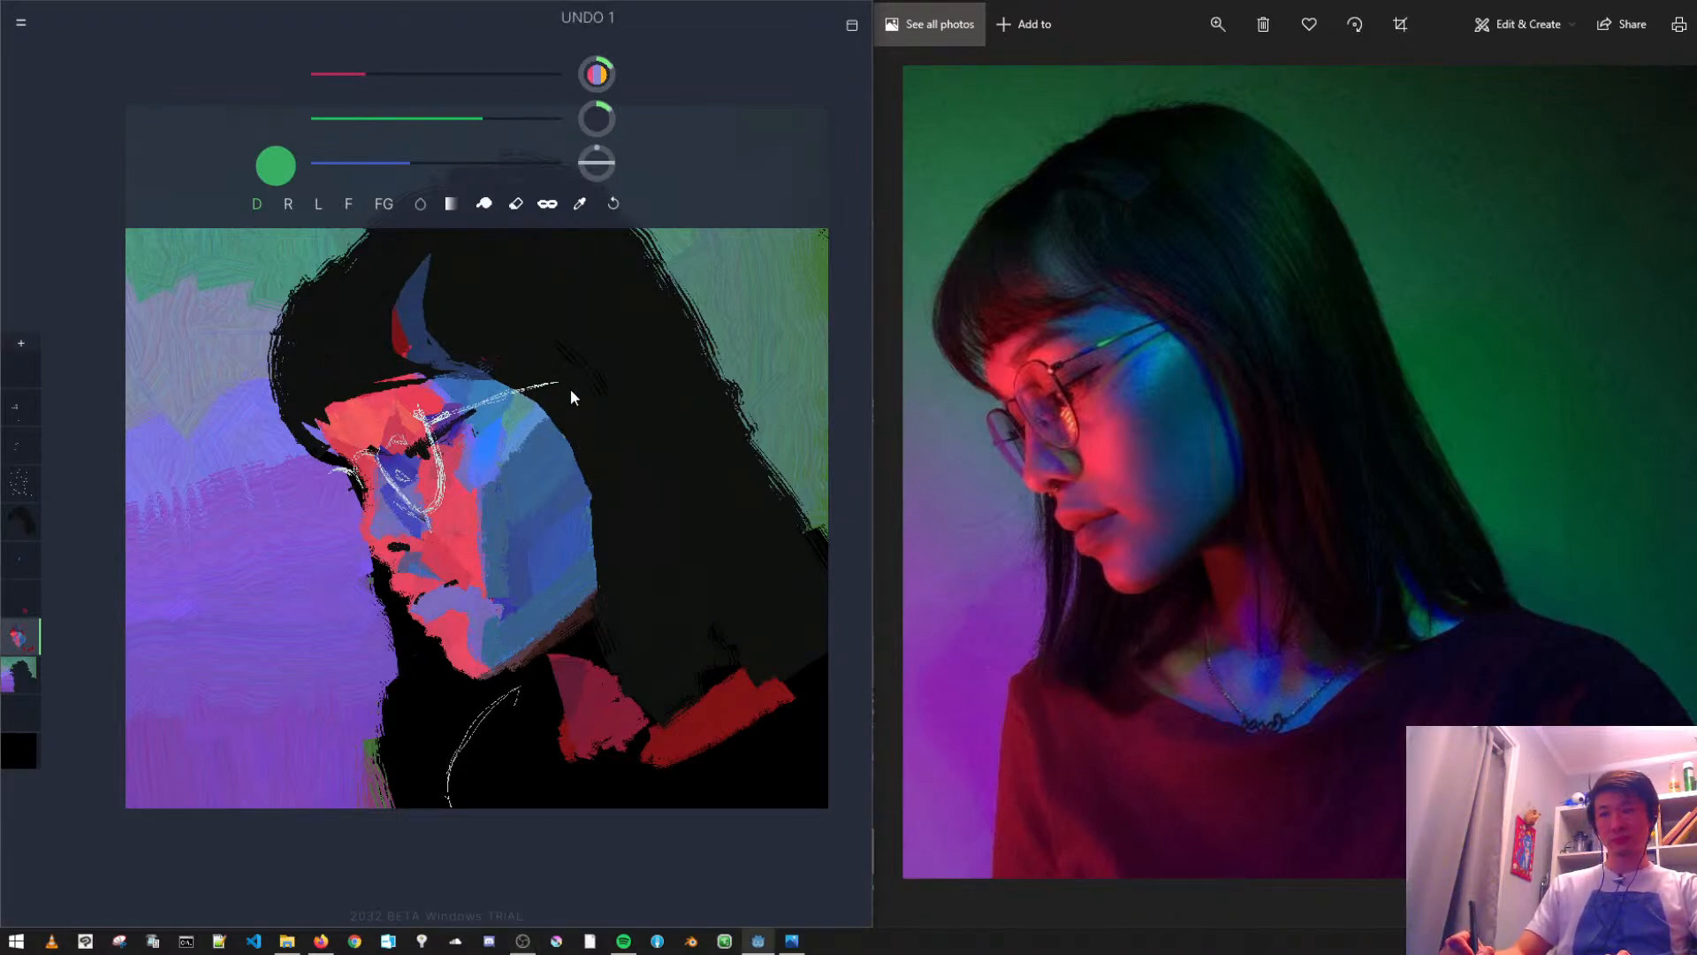
{"action": "left_click", "coordinate": [569, 389], "text": "alt"}
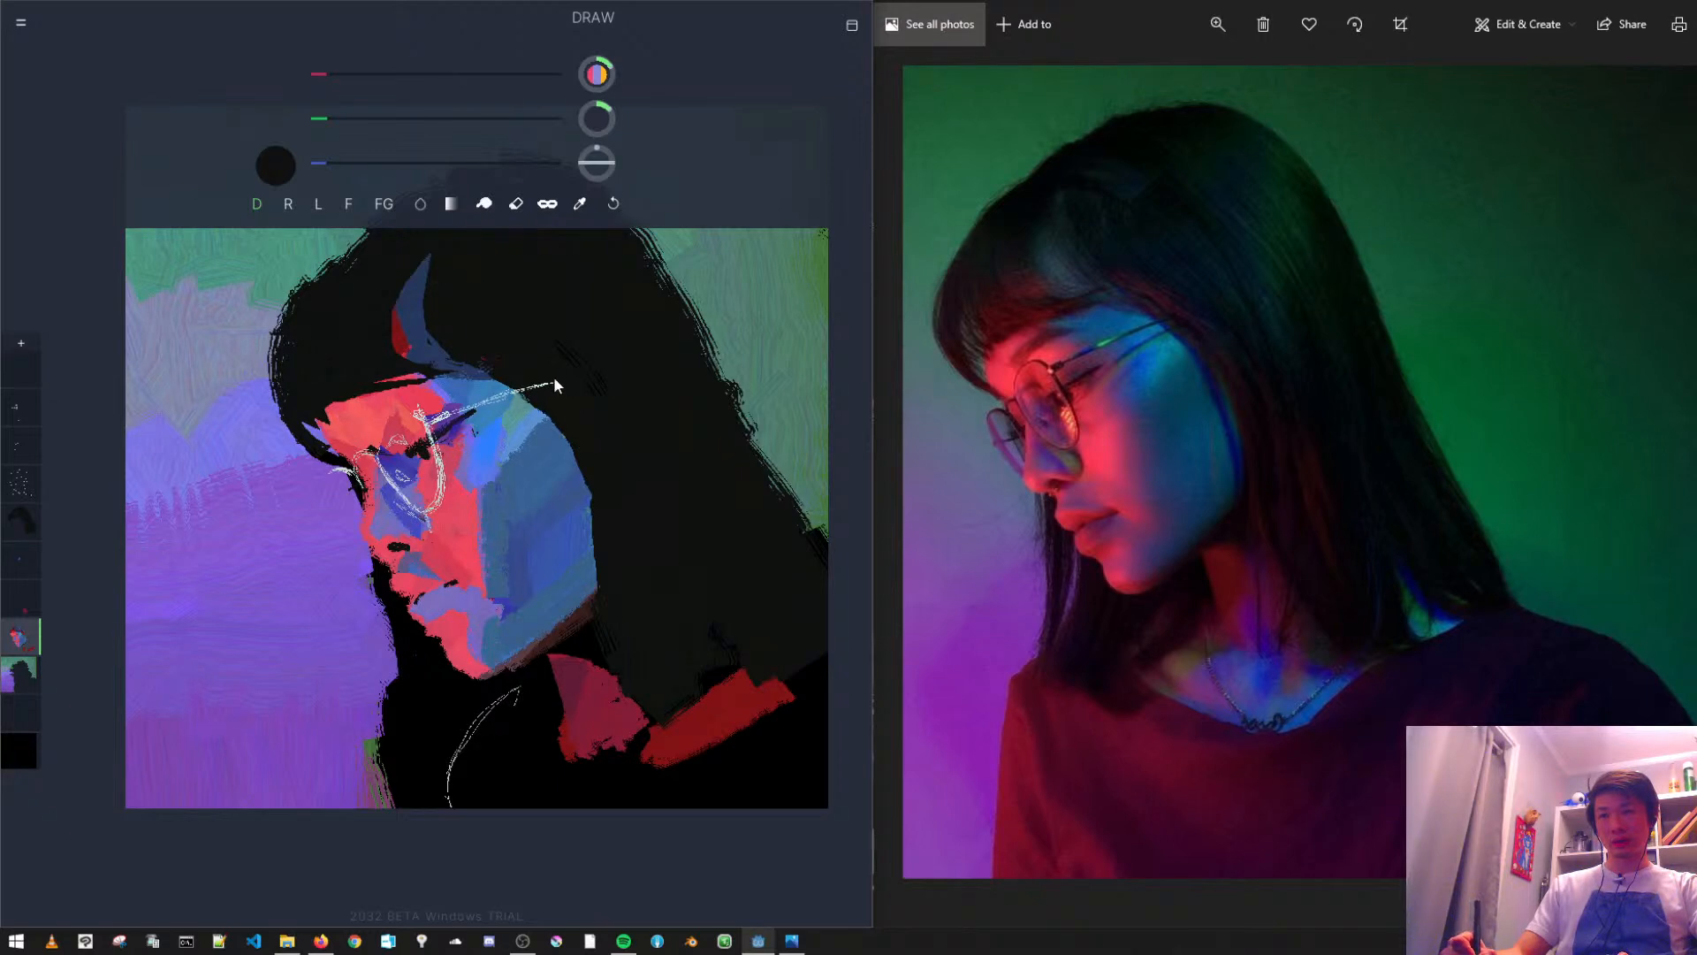
- Examine what each layer contains by highlighting the sketch, hair, face, neck and background layers one after another
{"action": "left_click", "coordinate": [21, 414]}
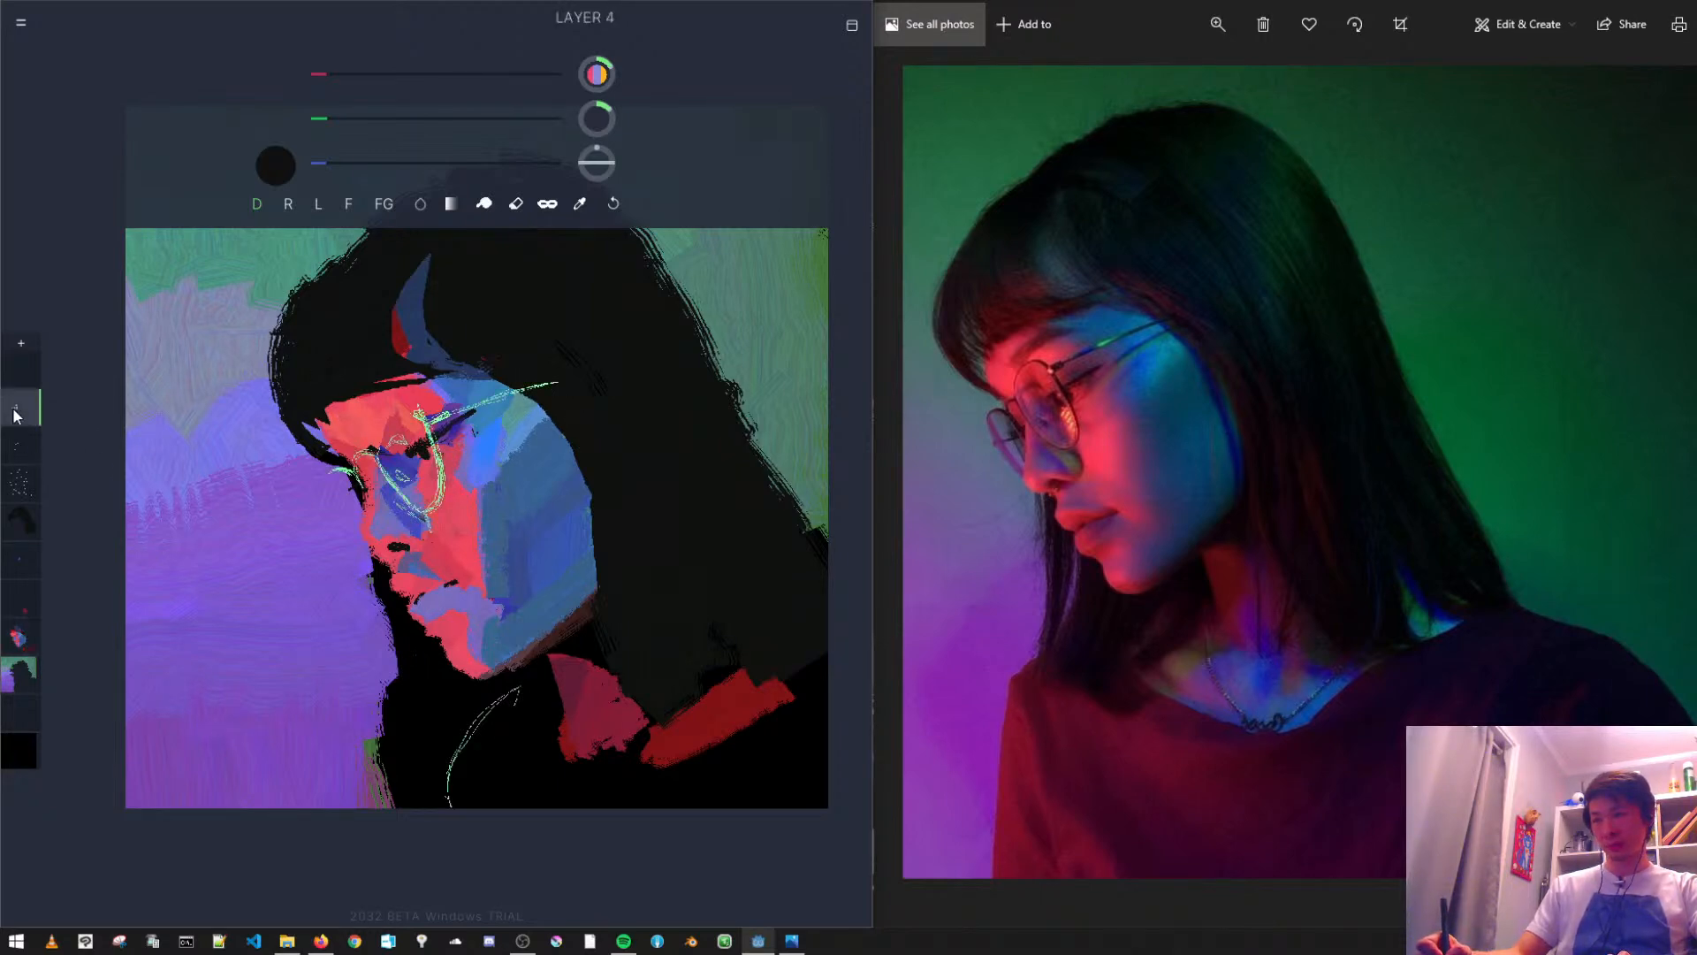
{"action": "left_click", "coordinate": [20, 407]}
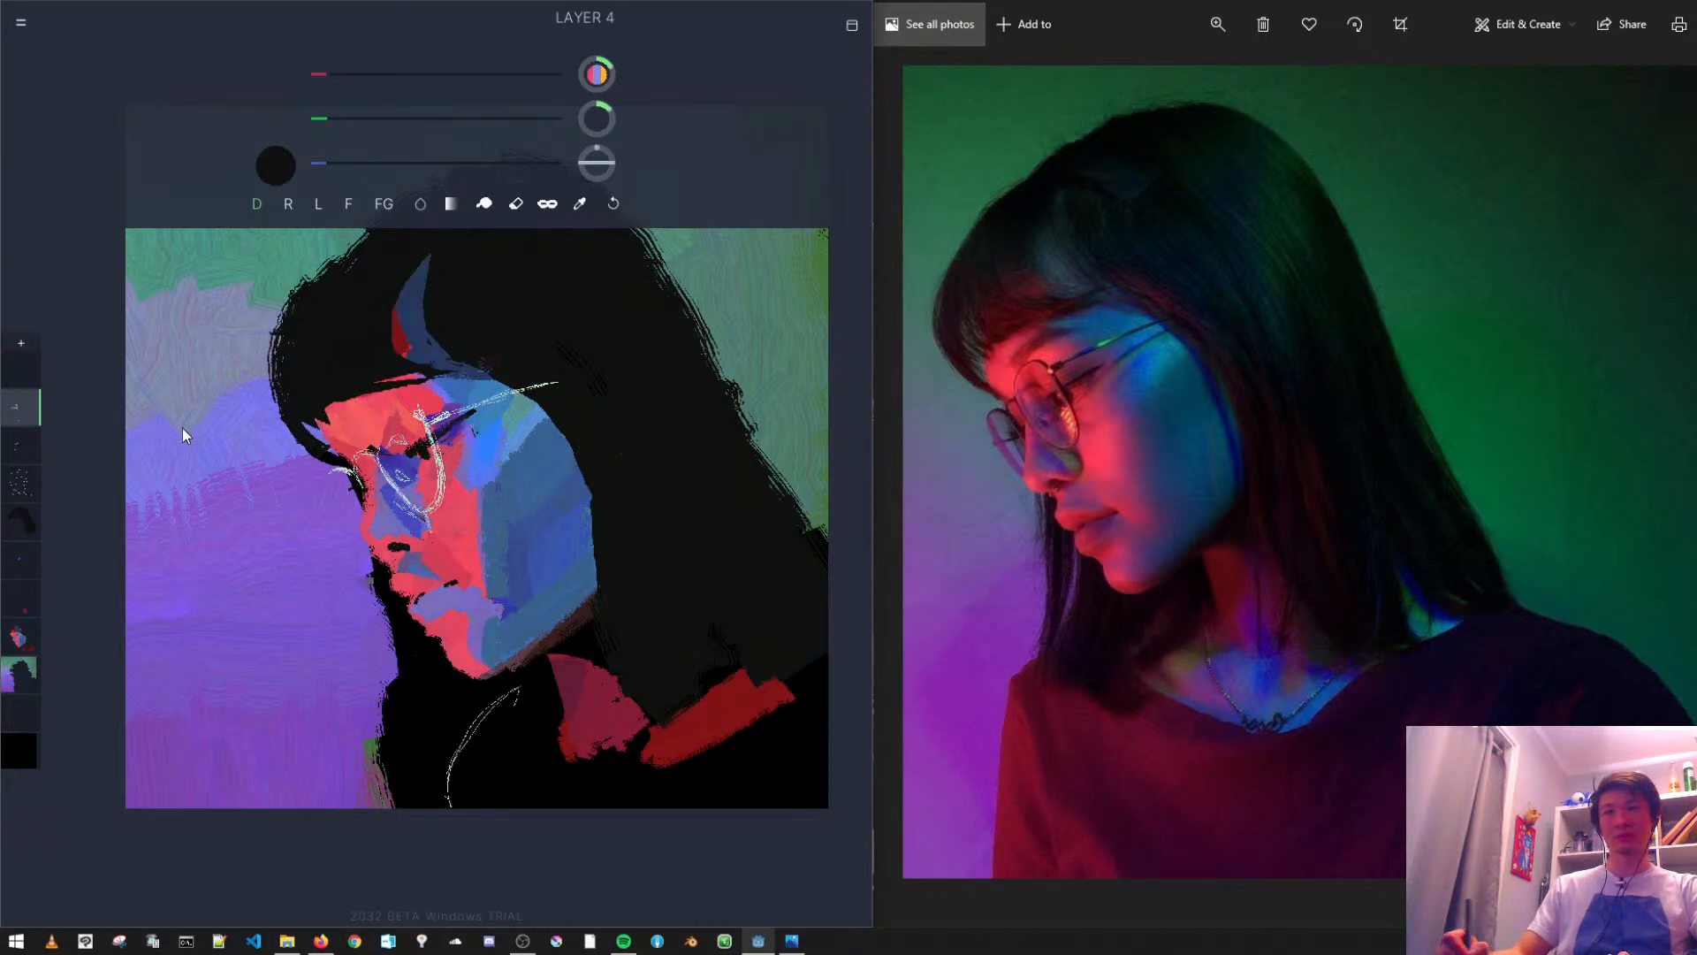
{"action": "left_click", "coordinate": [15, 480]}
{"action": "left_click", "coordinate": [9, 451]}
{"action": "left_click", "coordinate": [16, 493]}
{"action": "left_click", "coordinate": [29, 569]}
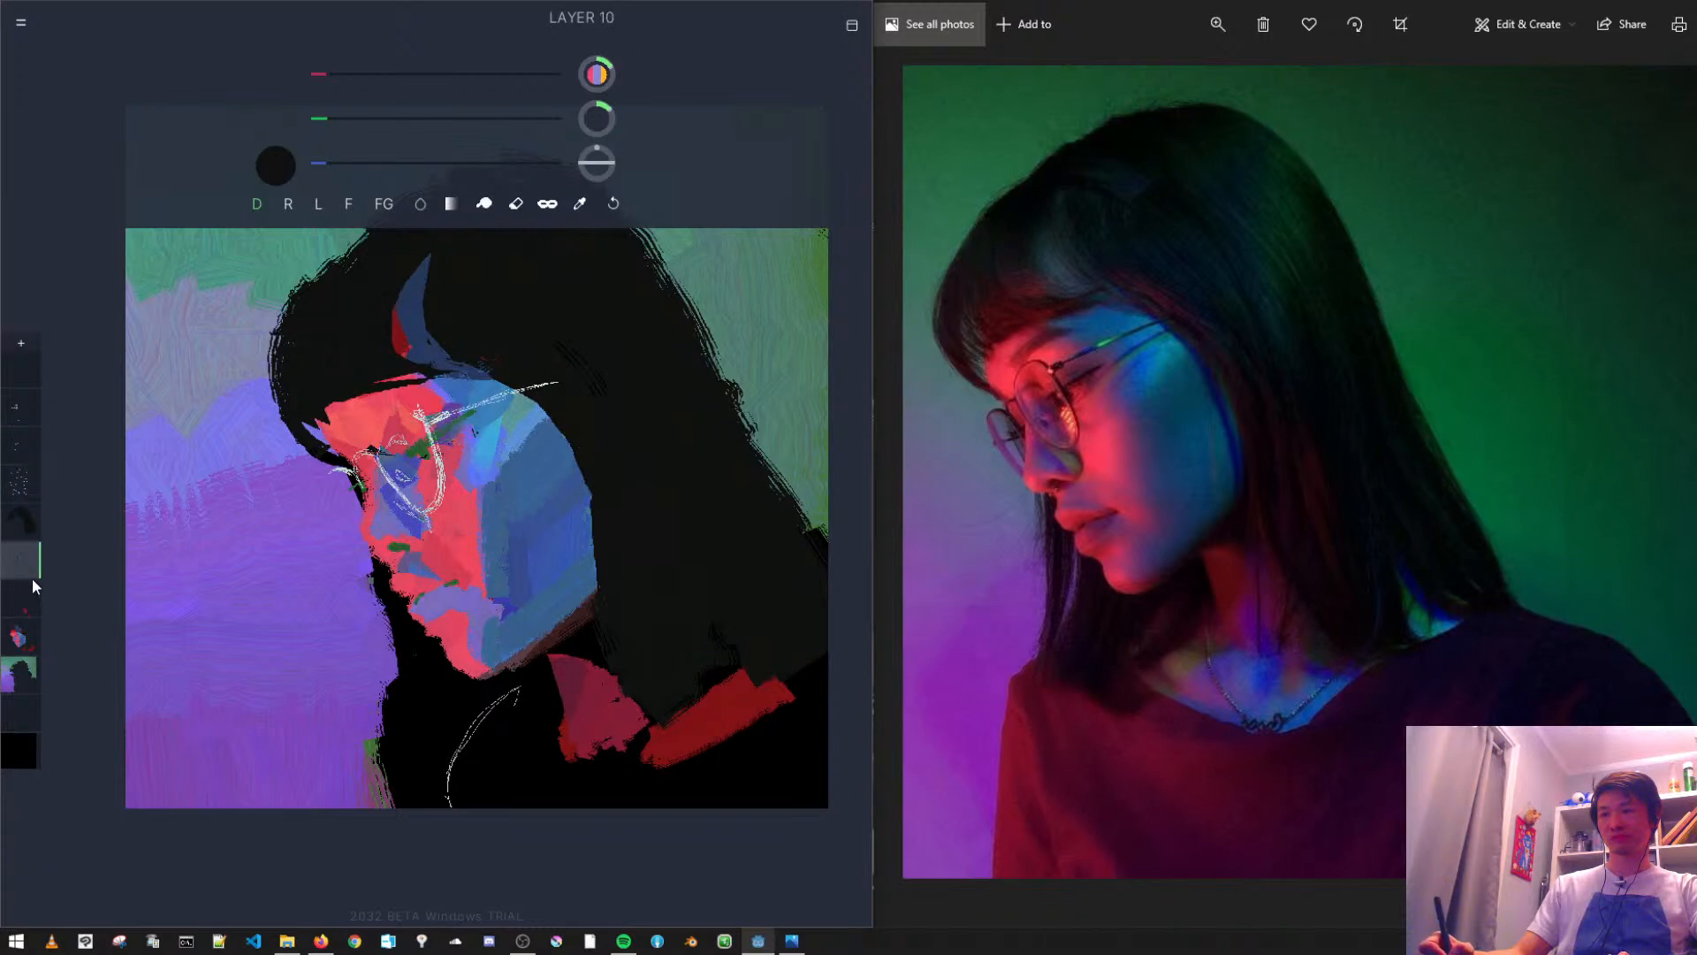
{"action": "left_click", "coordinate": [24, 600]}
{"action": "left_click", "coordinate": [20, 636]}
{"action": "left_click", "coordinate": [29, 676]}
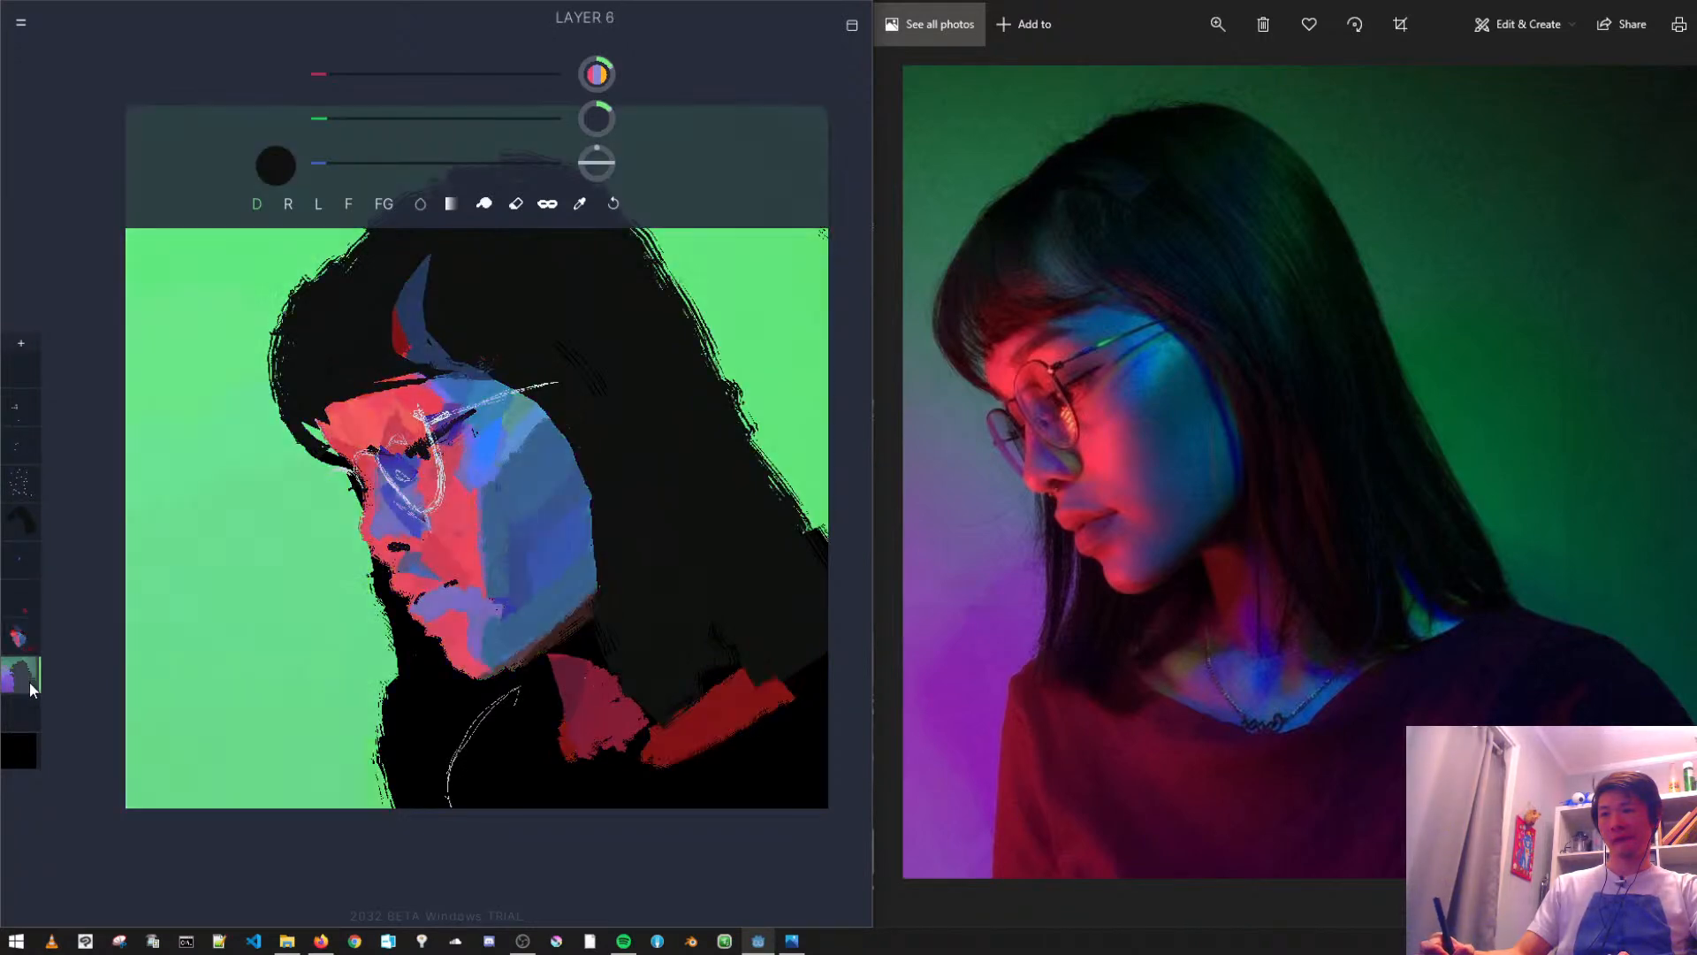
{"action": "left_click", "coordinate": [20, 635]}
{"action": "left_click", "coordinate": [20, 604]}
{"action": "left_click", "coordinate": [27, 642]}
{"action": "left_click", "coordinate": [25, 681]}
{"action": "left_click", "coordinate": [20, 636]}
{"action": "left_click", "coordinate": [23, 598]}
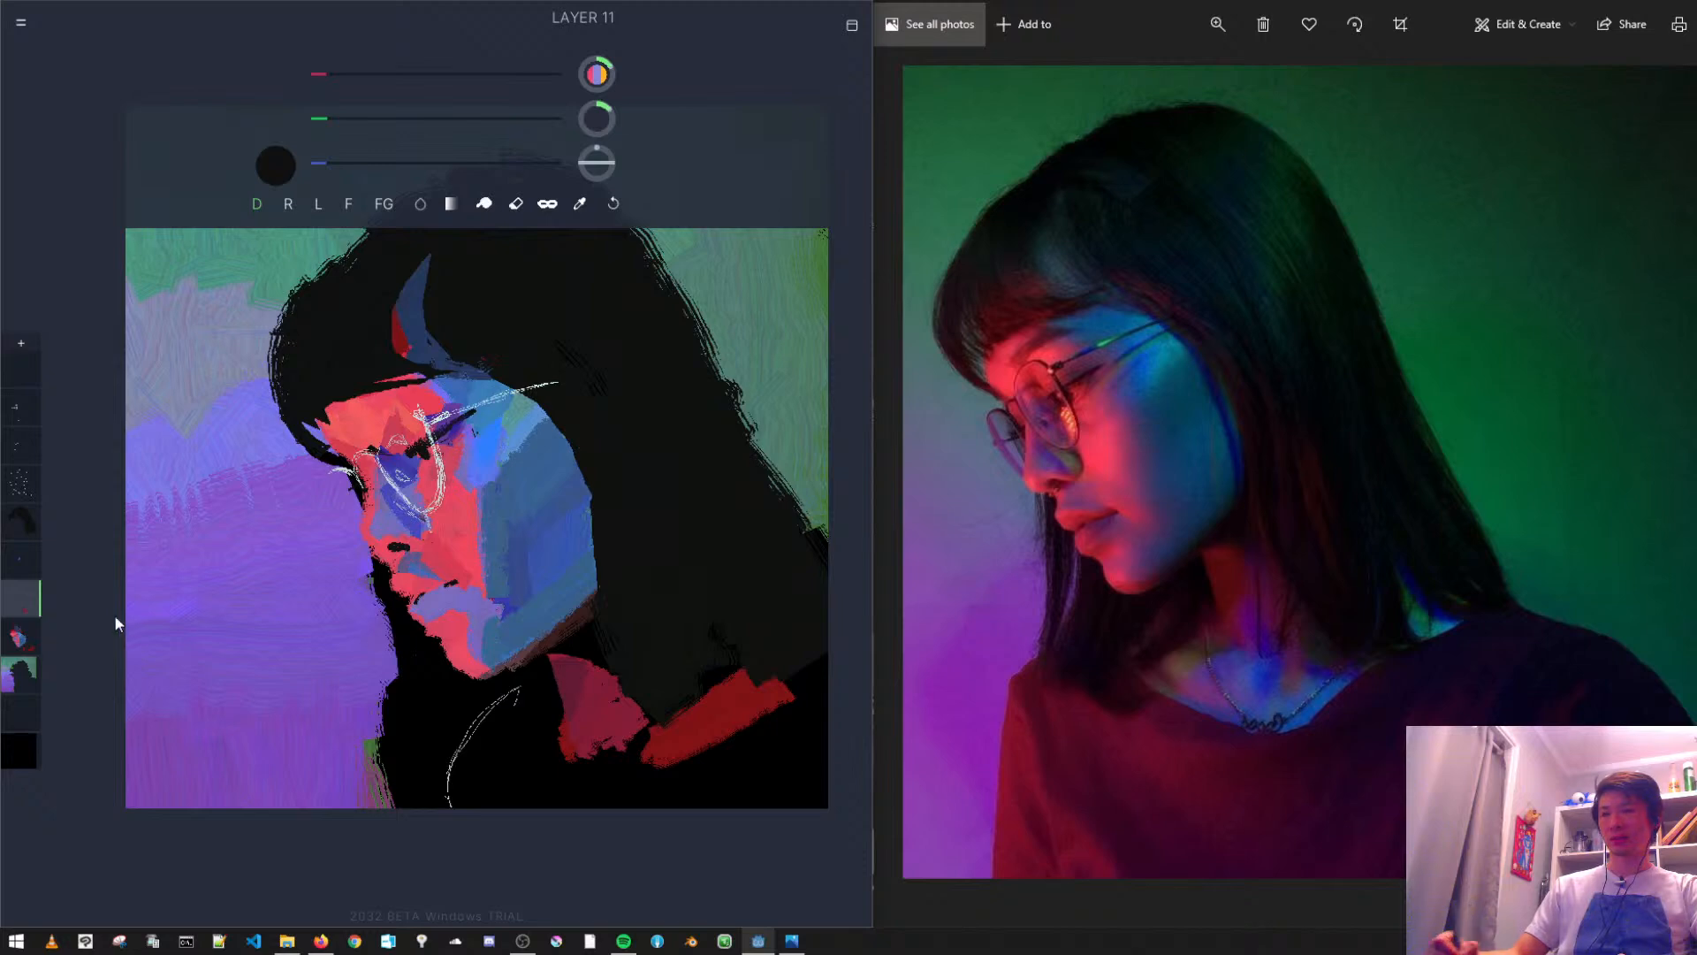
{"action": "left_click", "coordinate": [30, 638]}
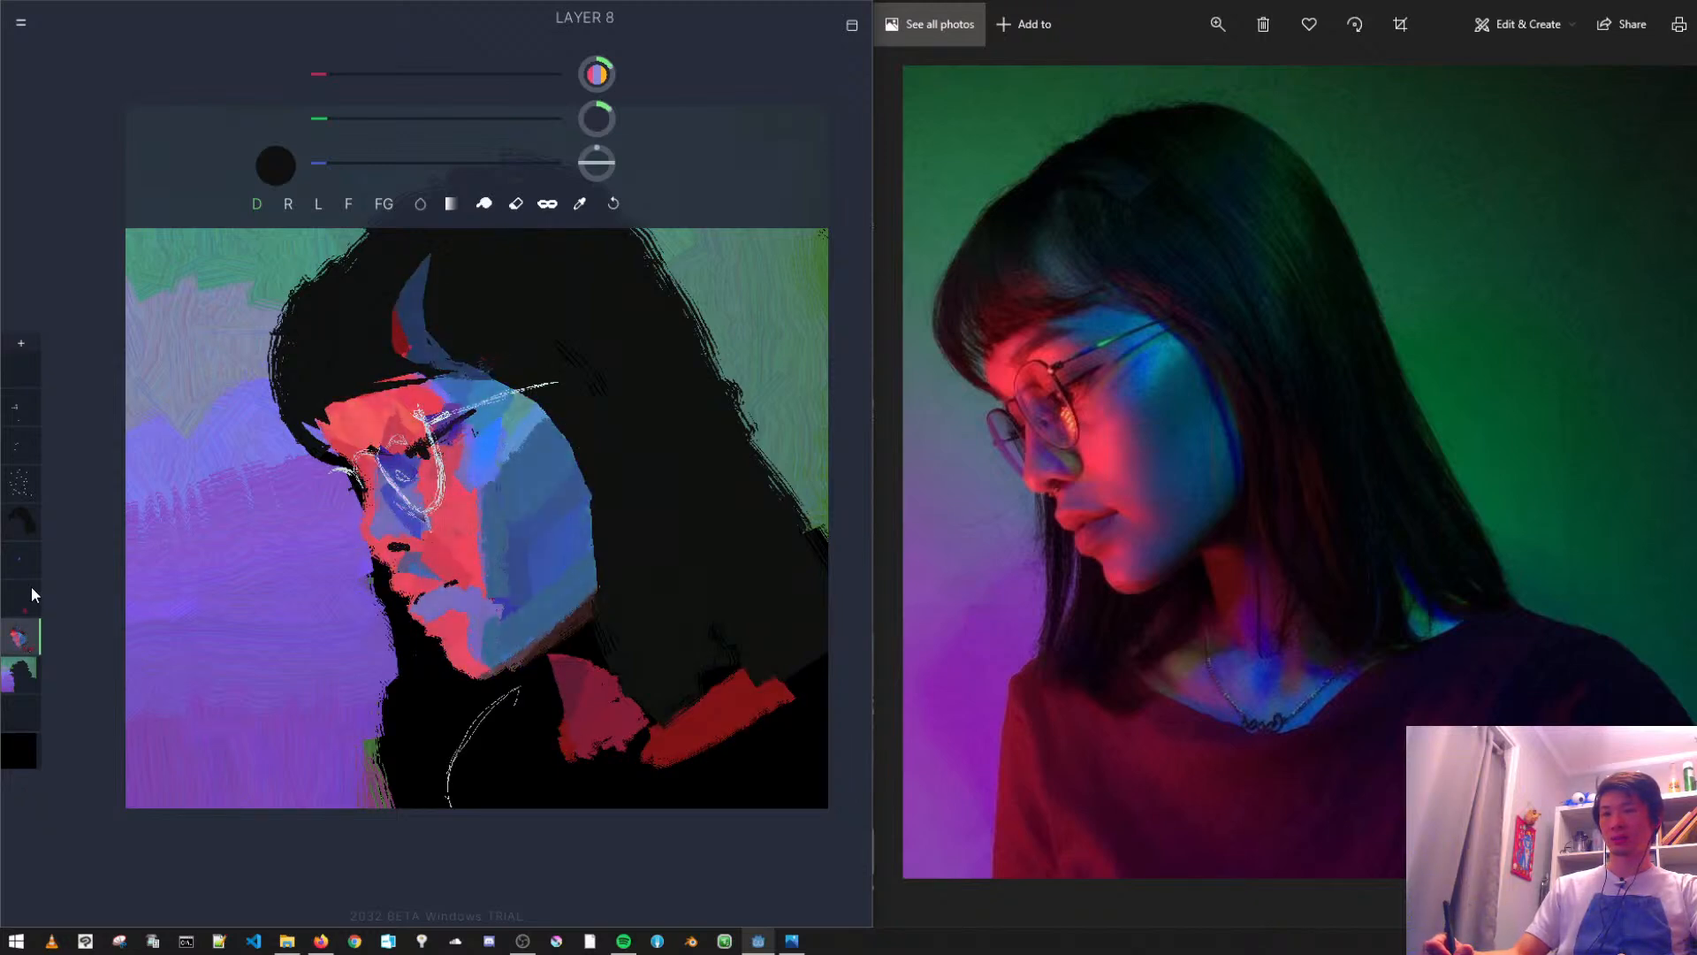
- Sample the neck colour, mix a dark maroon by lowering green, and paint the neck shadow below the jaw
{"action": "left_click", "coordinate": [569, 624], "text": "alt"}
{"action": "left_click", "coordinate": [584, 628], "text": "alt"}
{"action": "left_click", "coordinate": [553, 638], "text": "alt"}
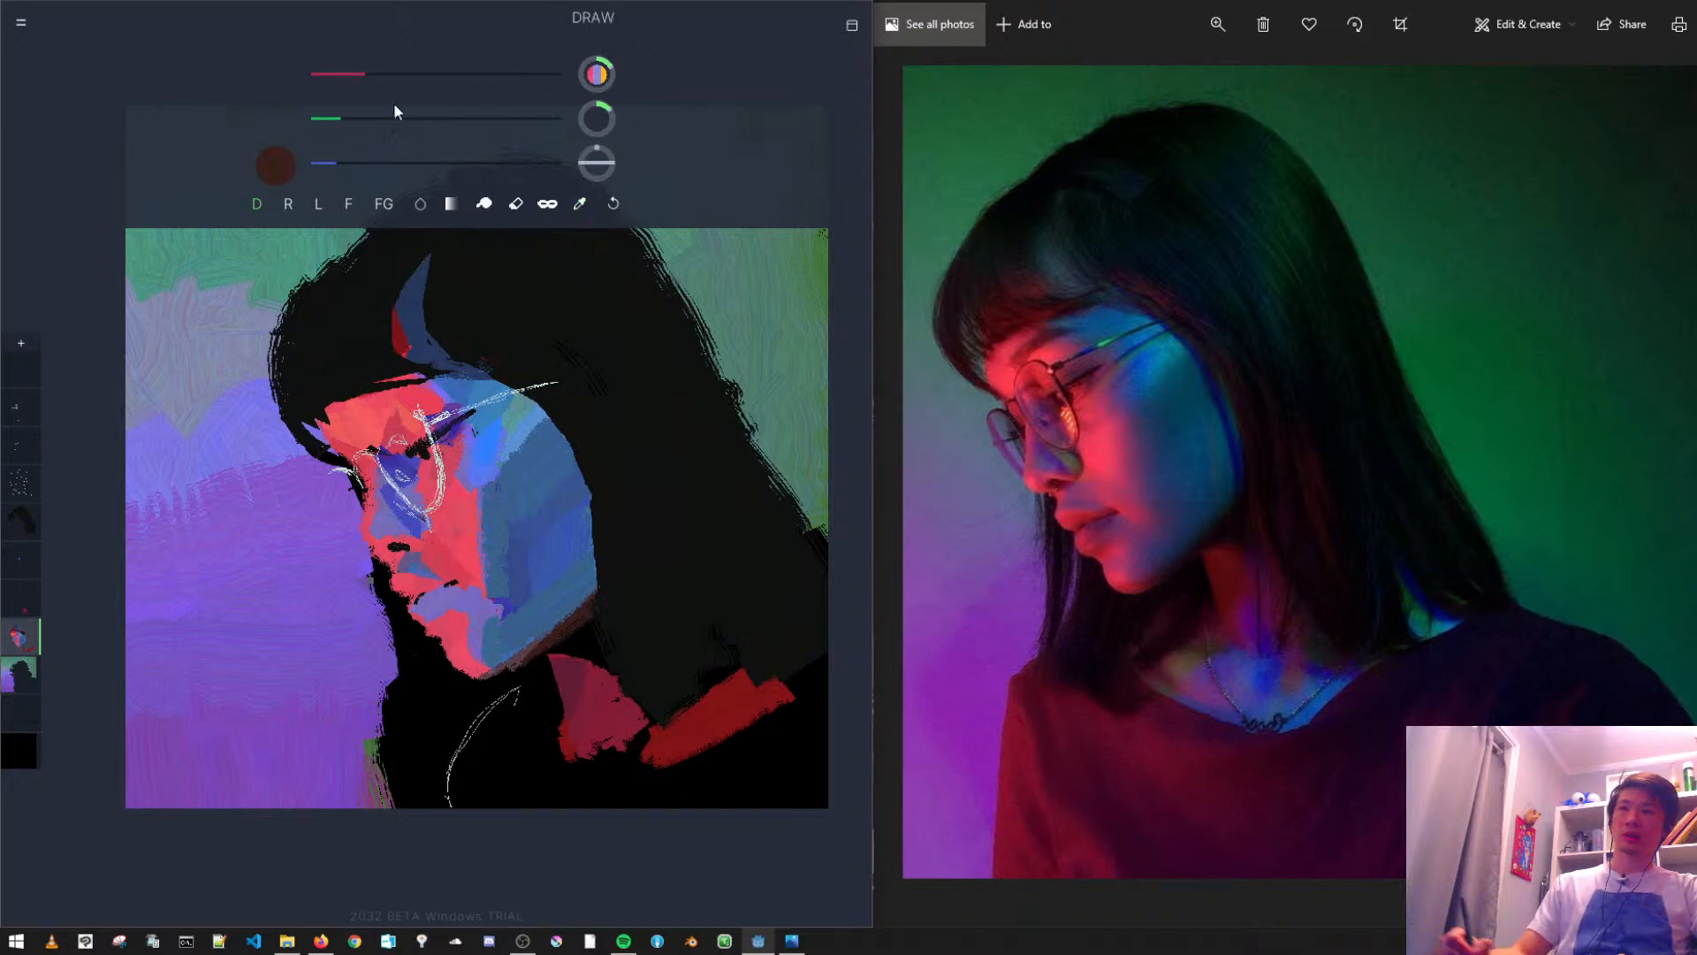
{"action": "left_click_drag", "start_coordinate": [336, 118], "coordinate": [327, 118]}
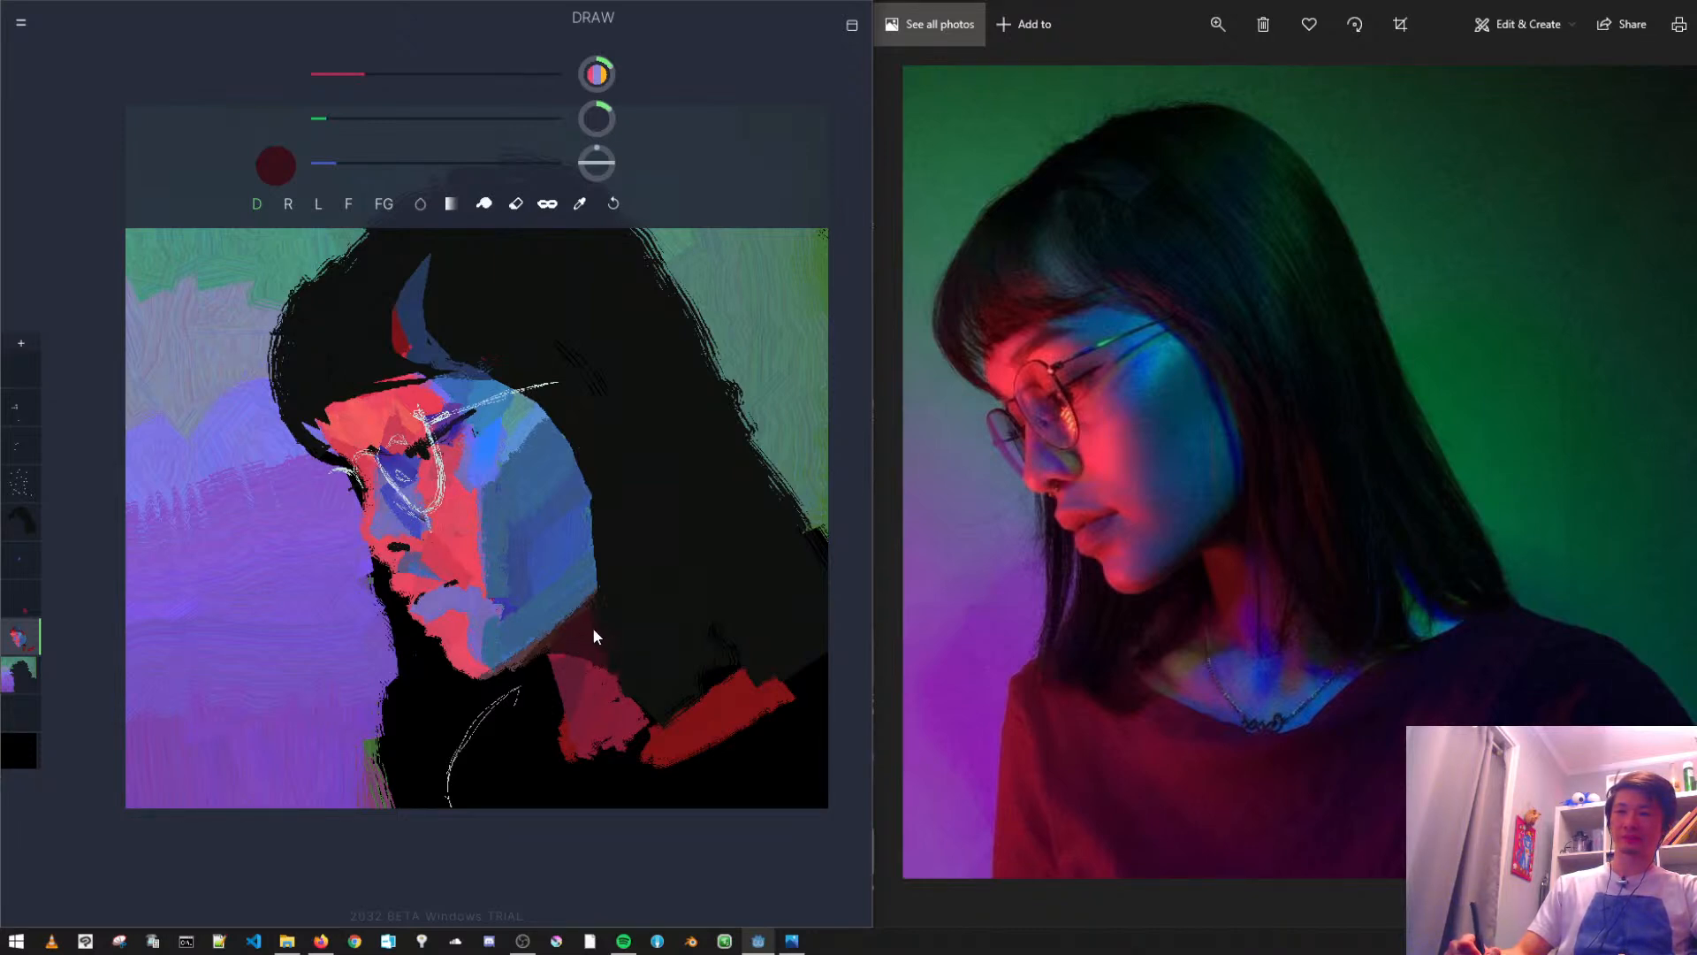
{"action": "key", "text": "ctrl+z"}
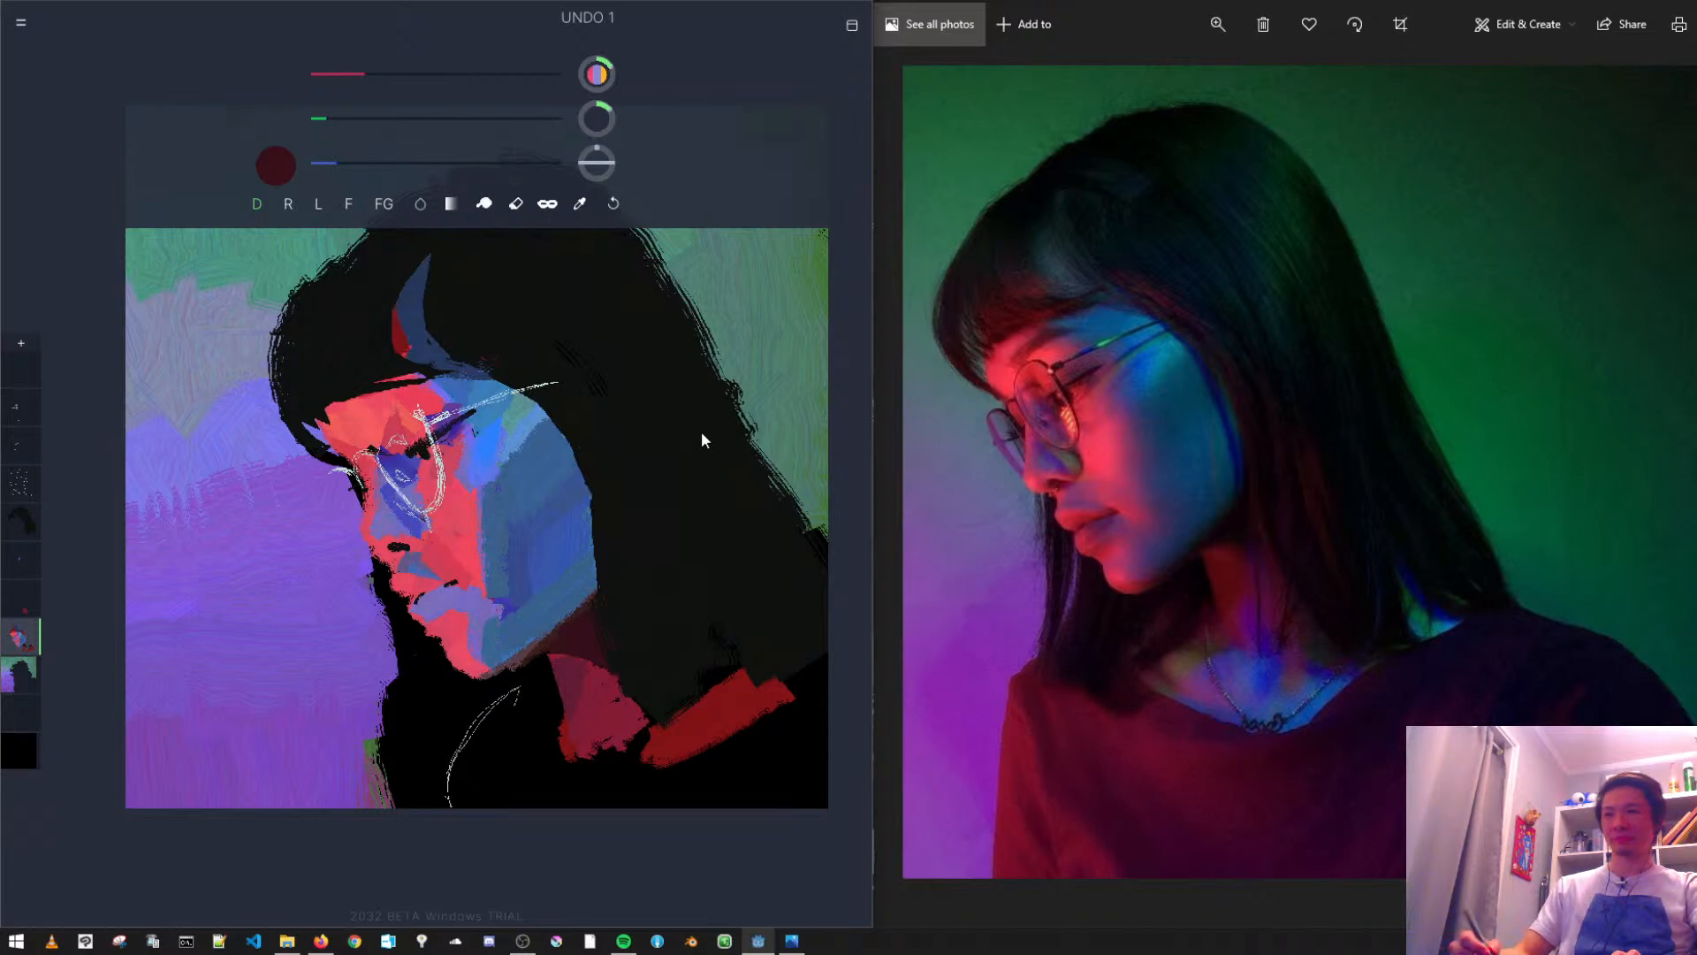
{"action": "left_click", "coordinate": [583, 631], "text": "alt"}
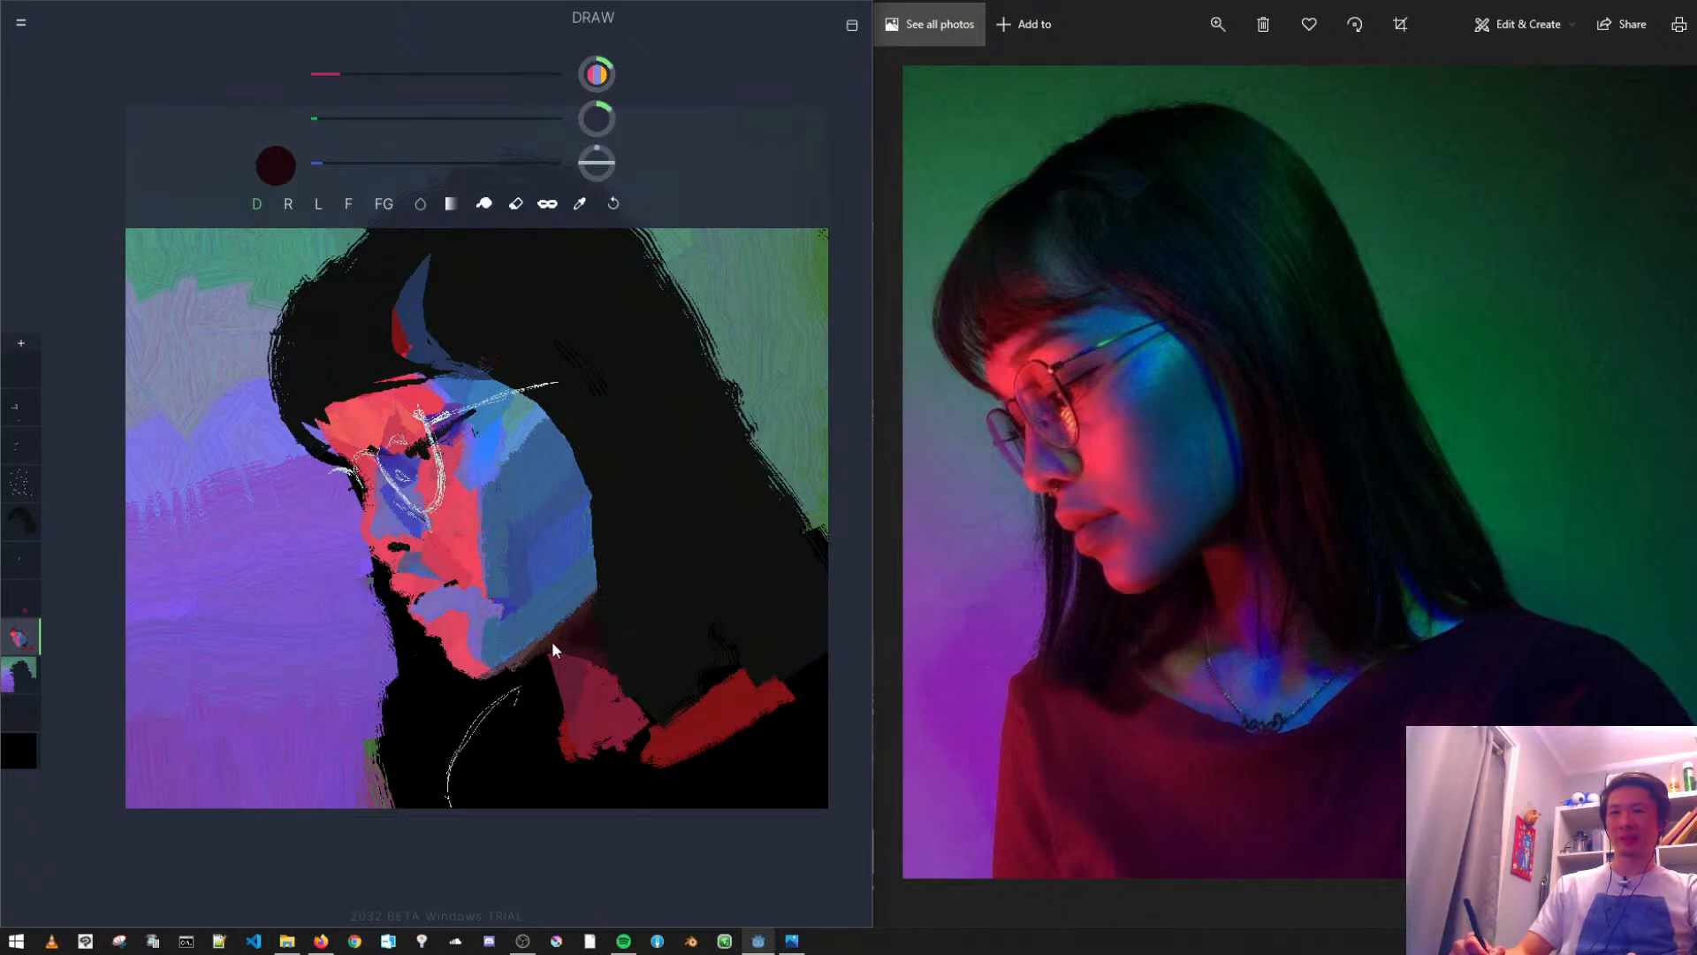
{"action": "key", "text": "ctrl+z"}
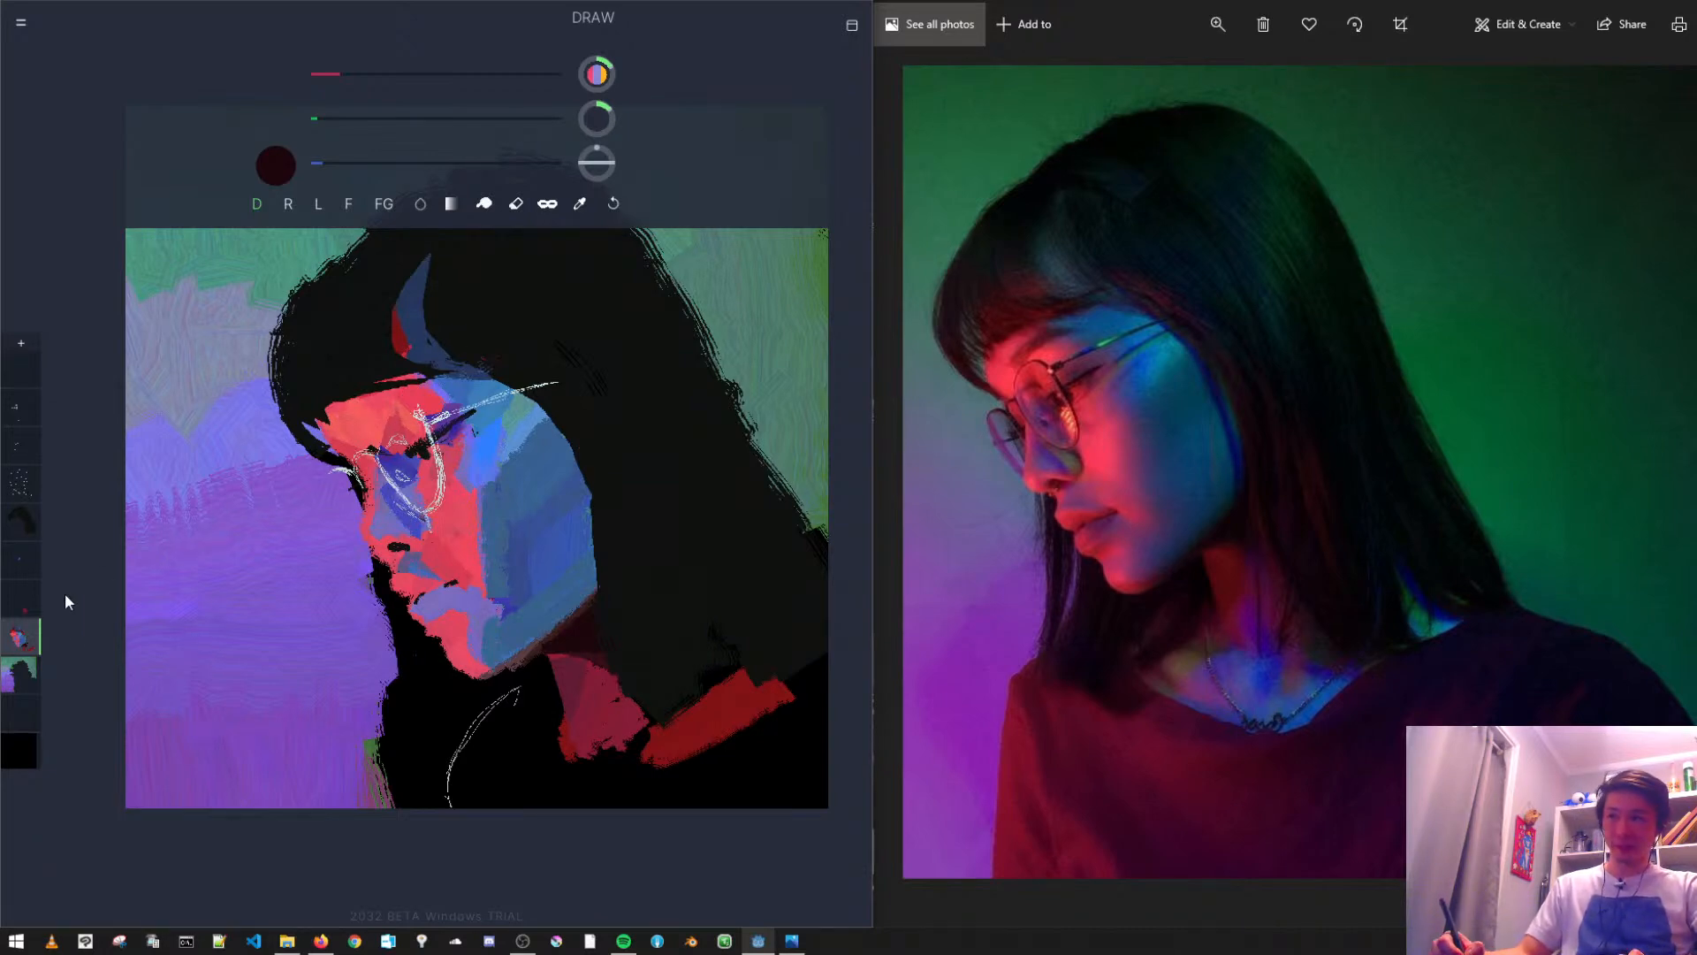
- Sample the forehead and cheek reds, raise red to its maximum, and paint a brighter patch on the cheek
{"action": "left_click", "coordinate": [405, 394], "text": "alt"}
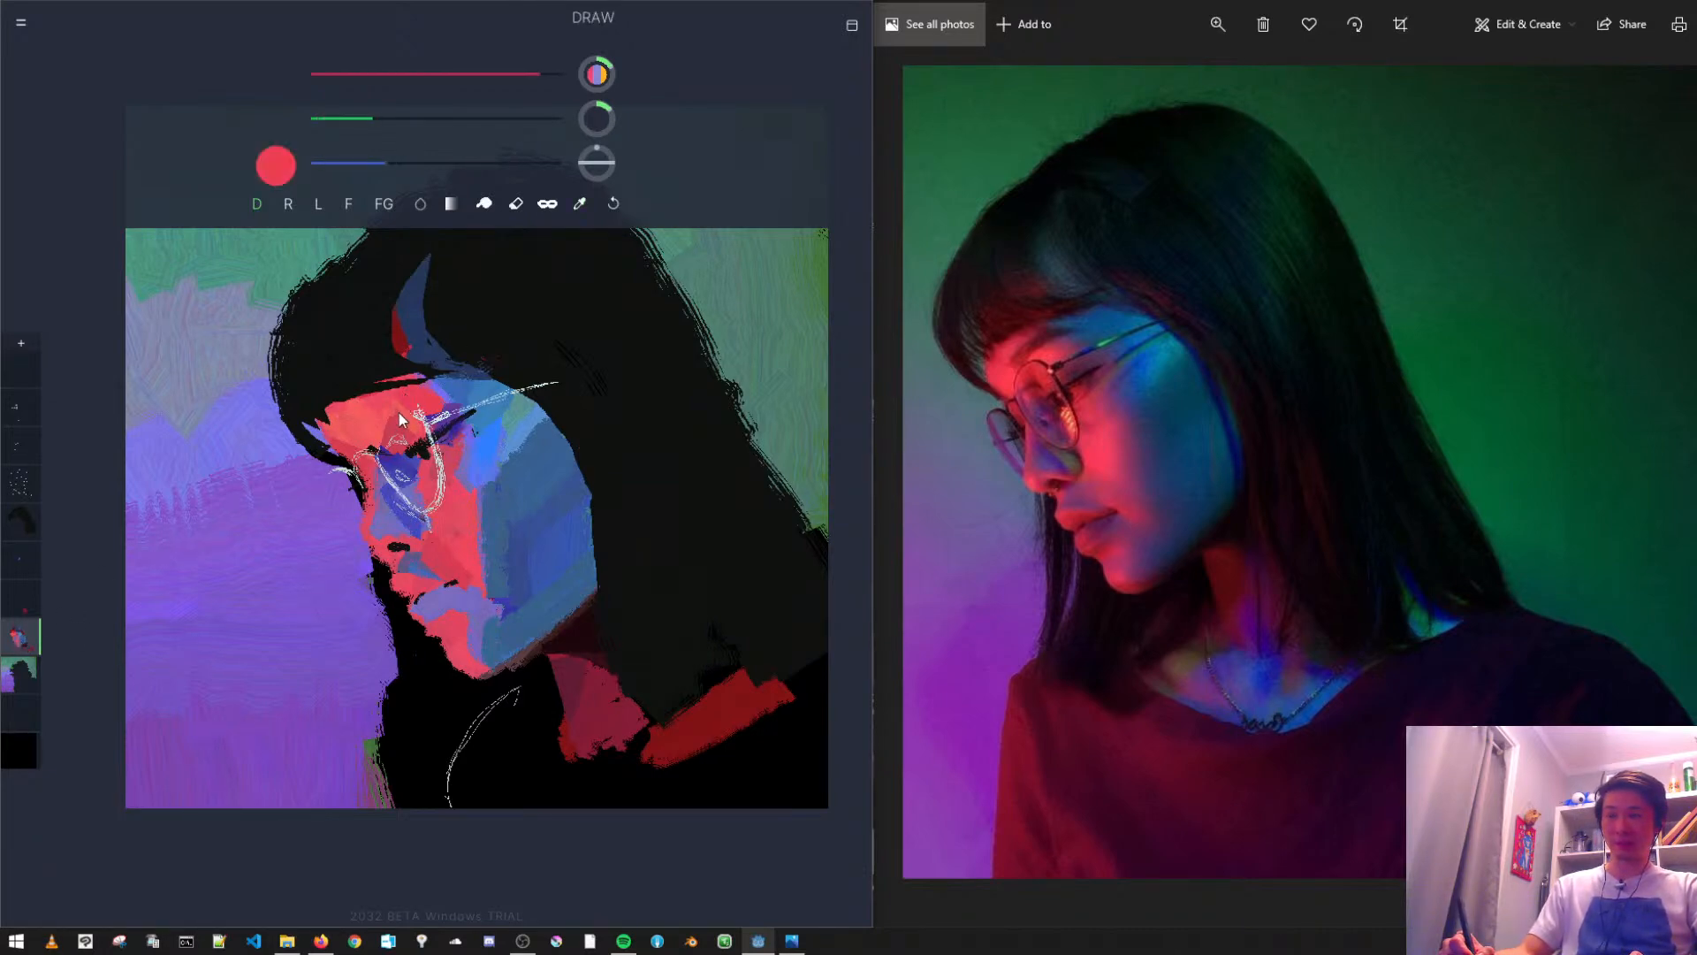
{"action": "key", "text": "ctrl+z"}
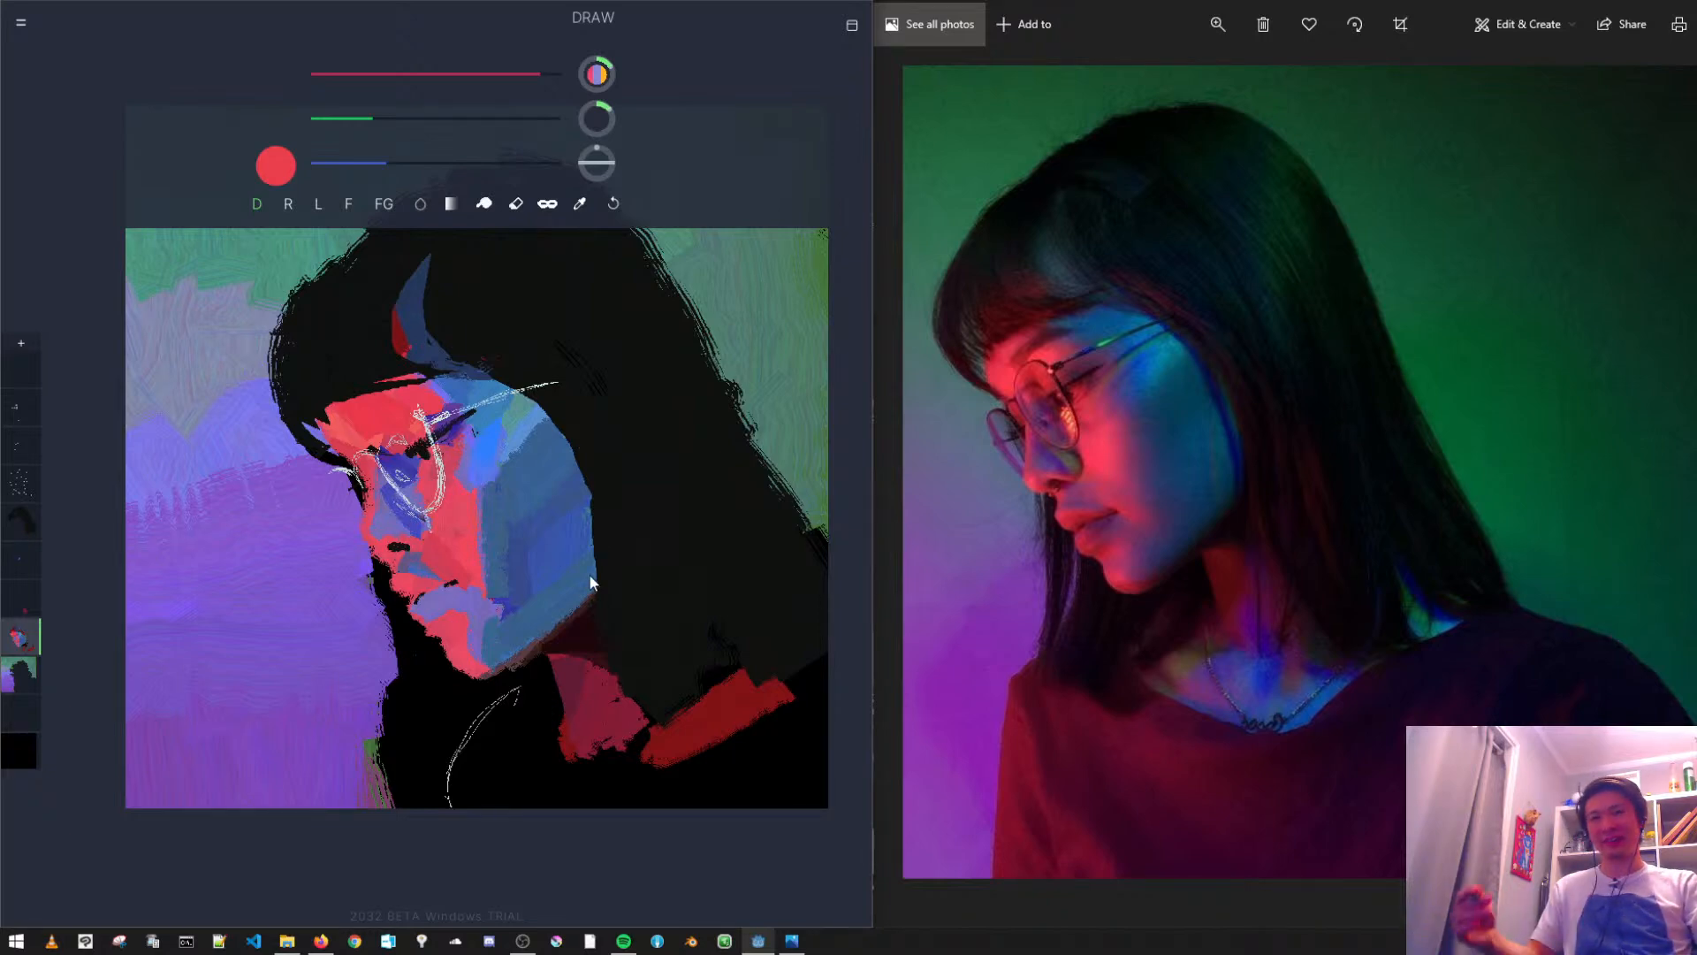
{"action": "left_click", "coordinate": [453, 522], "text": "alt"}
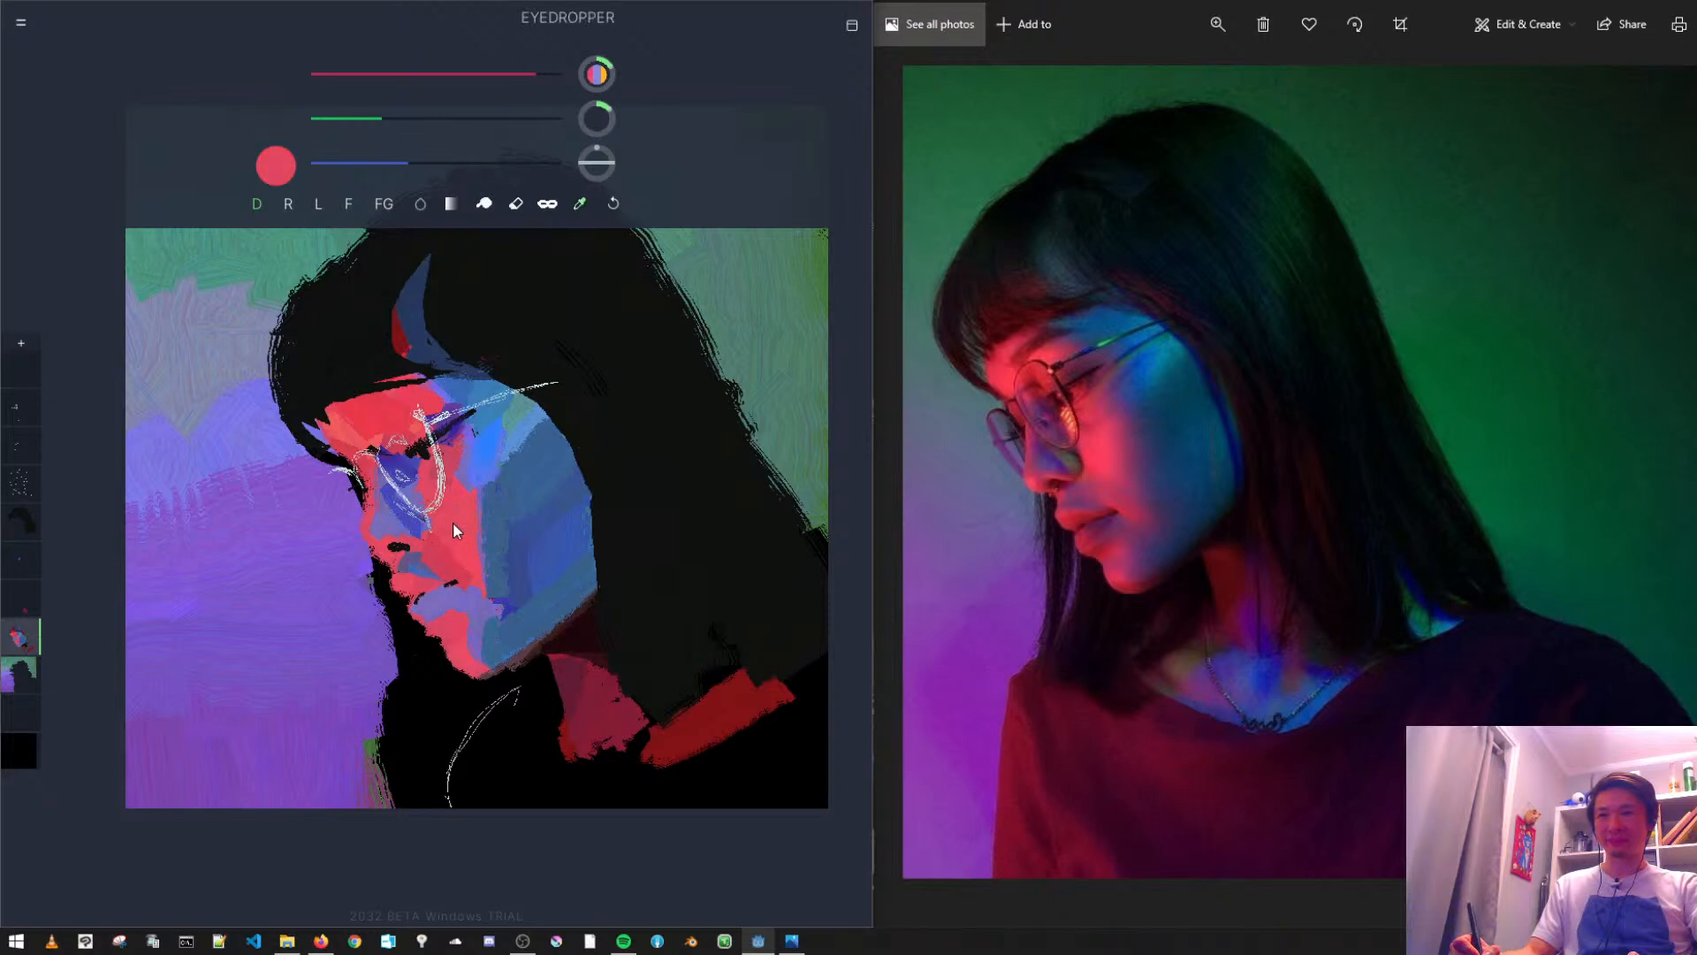
{"action": "left_click_drag", "start_coordinate": [527, 77], "coordinate": [564, 75]}
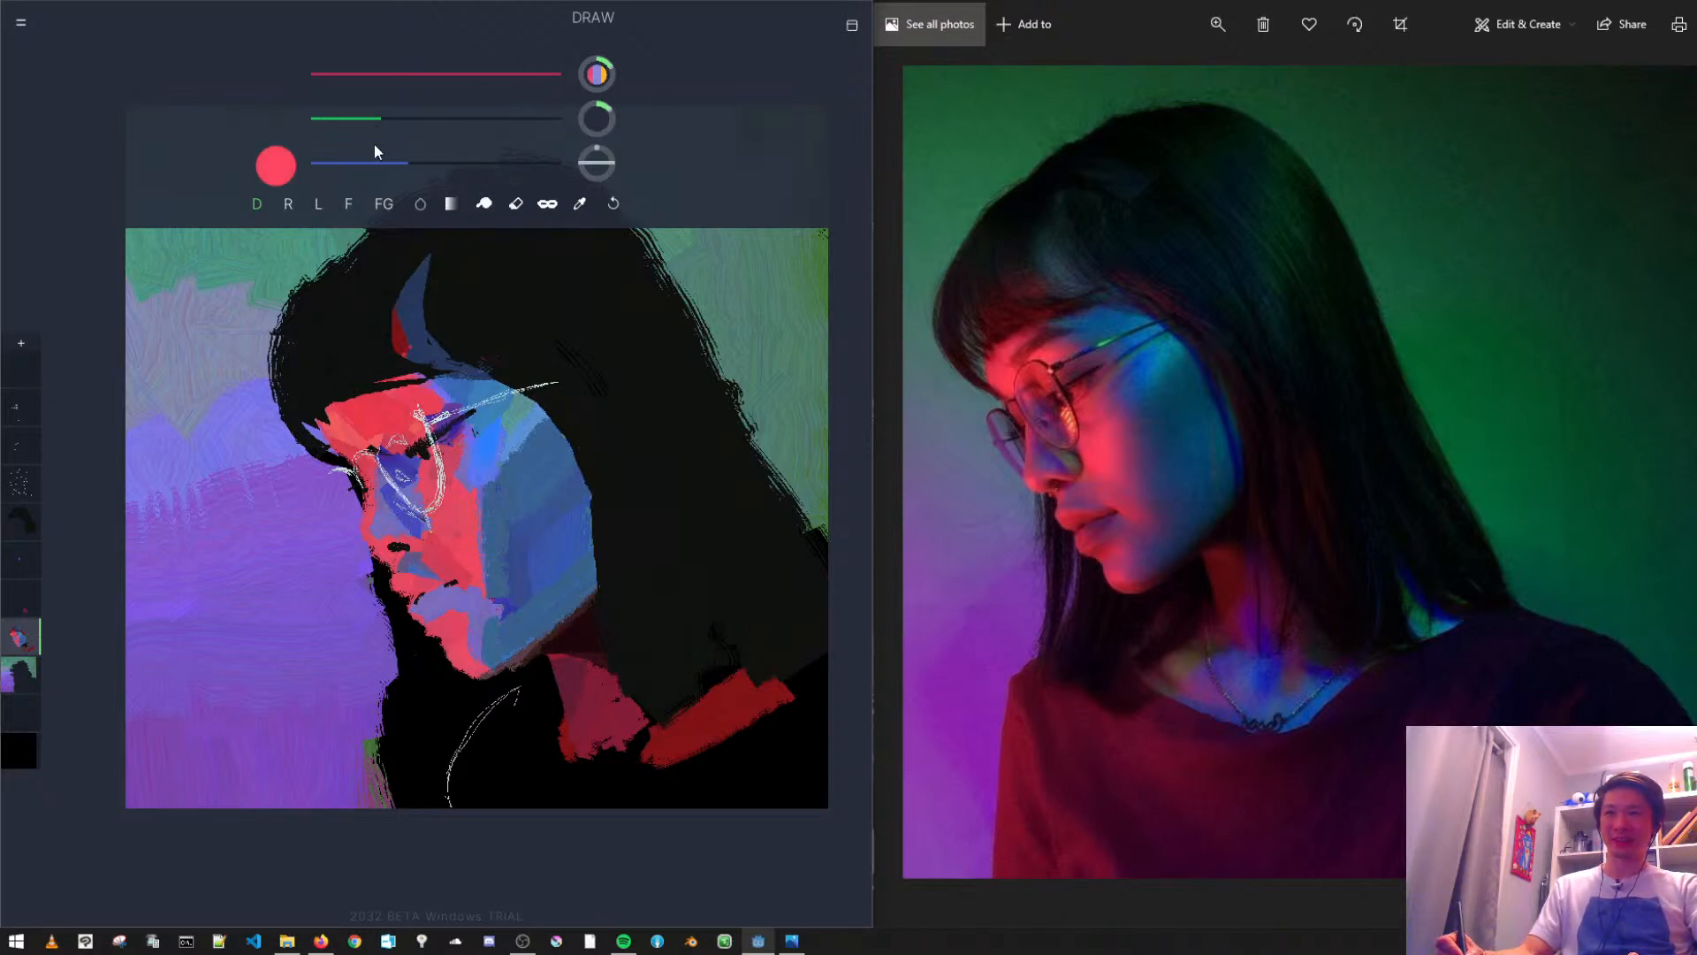
{"action": "key", "text": "ctrl+z"}
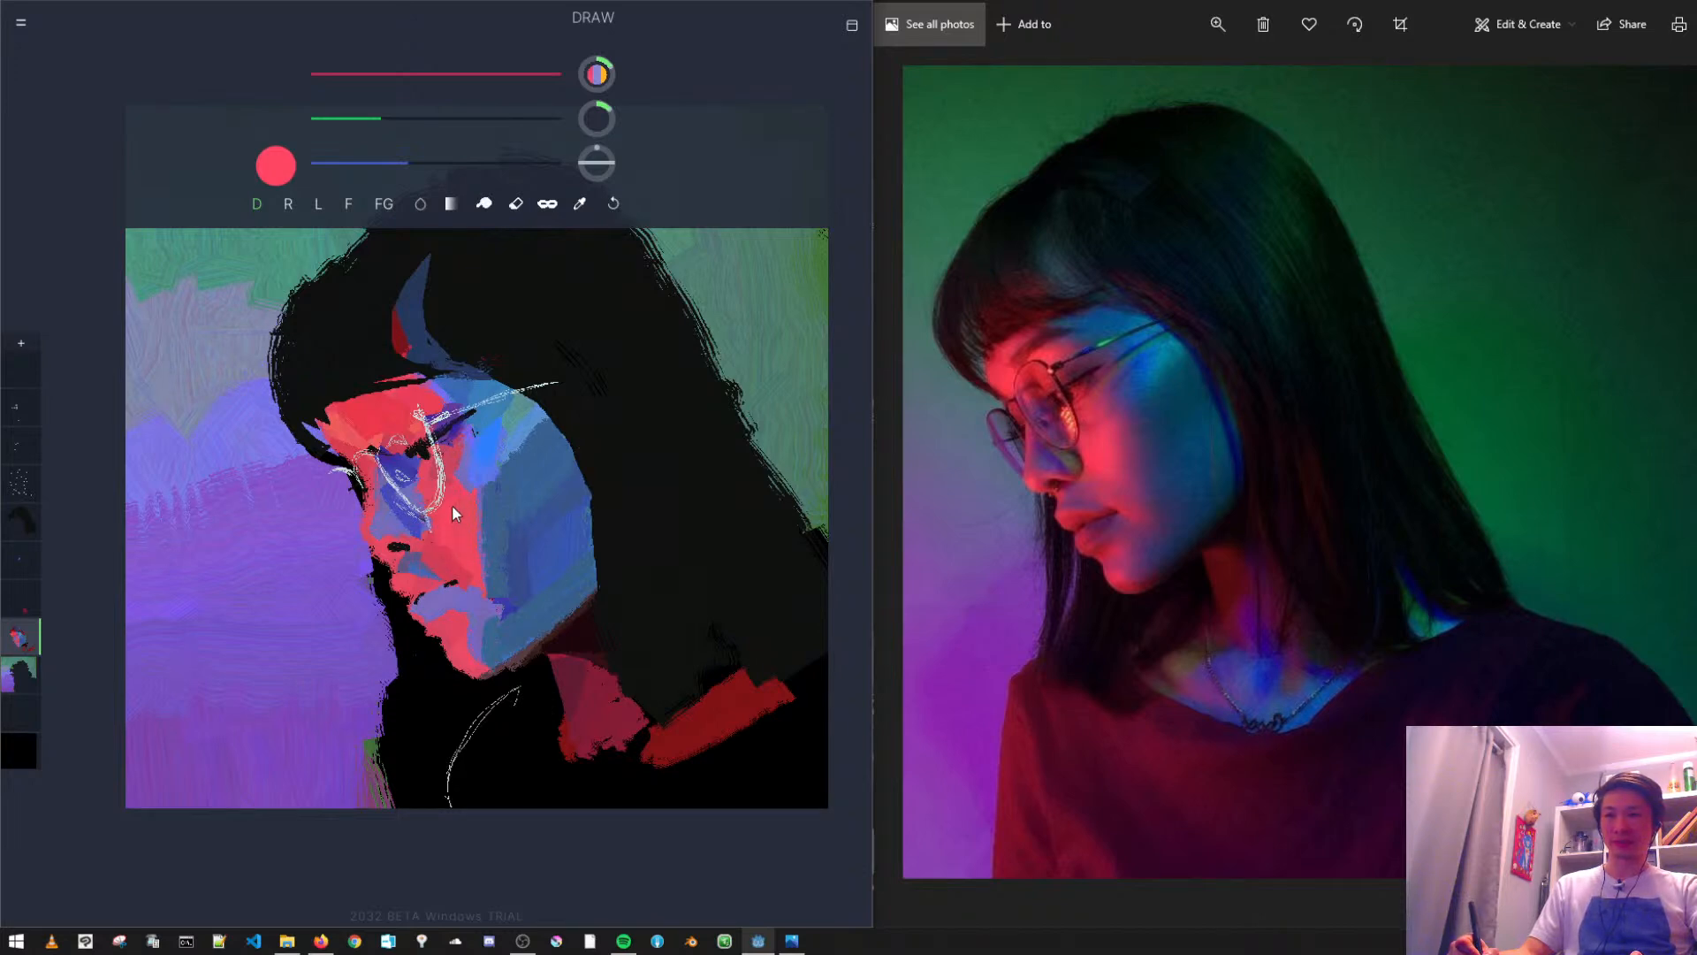
{"action": "key", "text": "ctrl+z"}
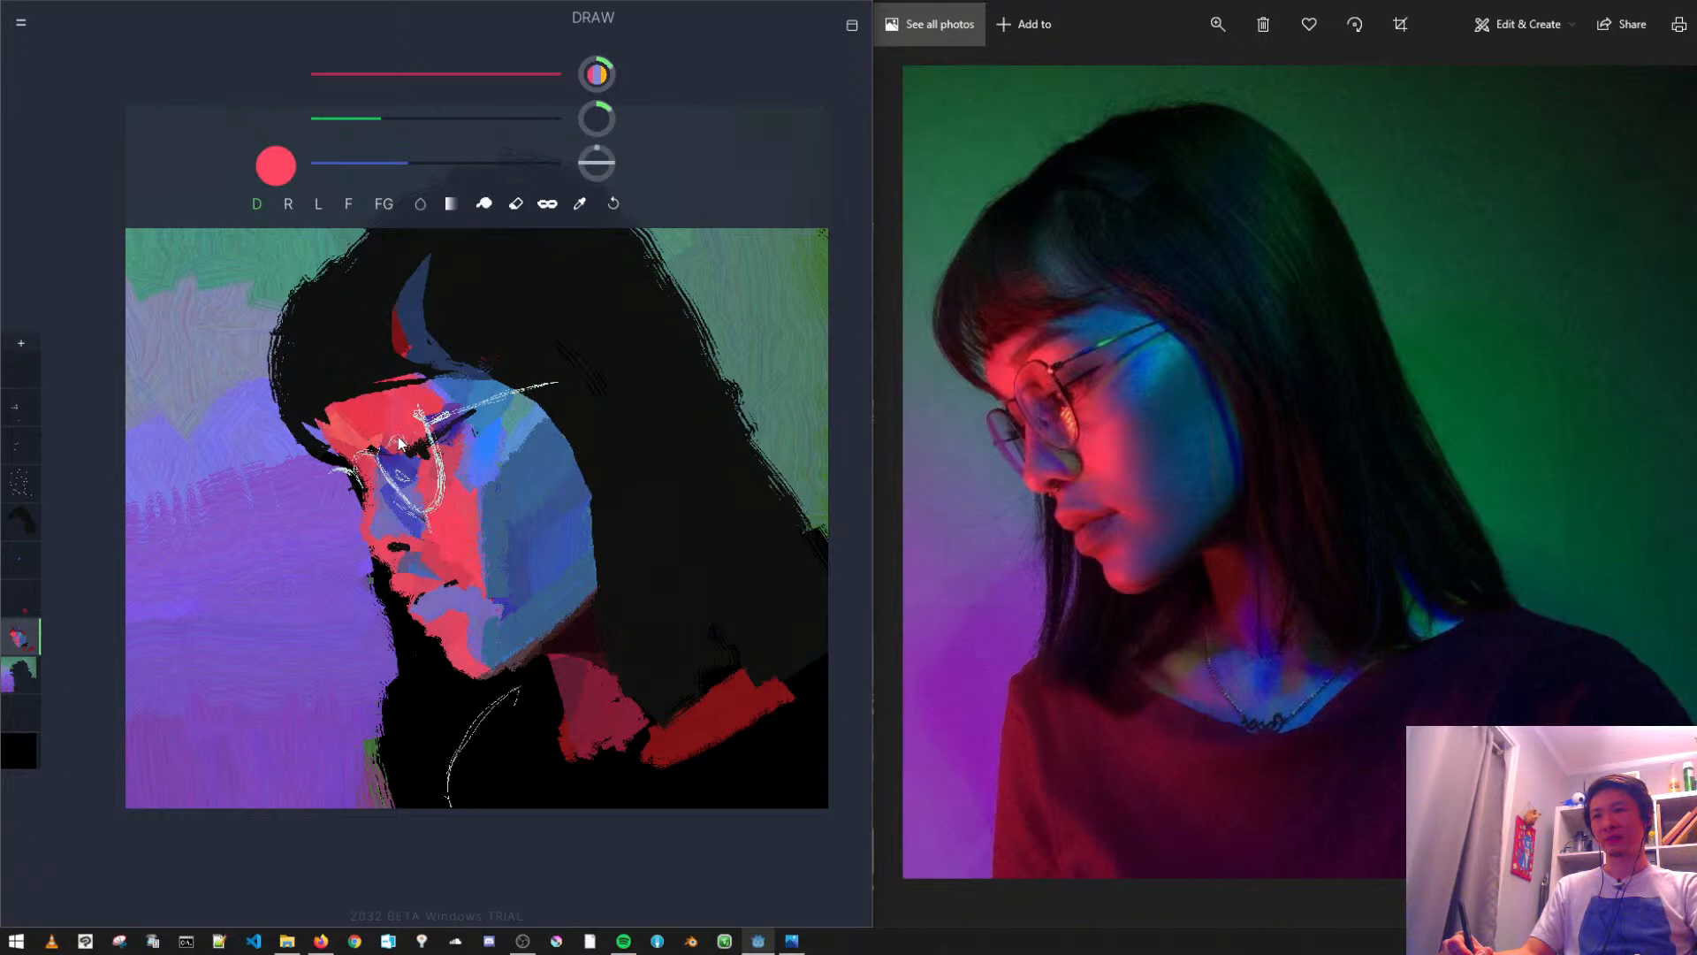
- Try crimson and muted red patches on the brow above the eyelid, varying the green amount
{"action": "left_click", "coordinate": [431, 556], "text": "alt"}
{"action": "left_click_drag", "start_coordinate": [357, 118], "coordinate": [350, 119]}
{"action": "left_click_drag", "start_coordinate": [388, 428], "coordinate": [390, 442]}
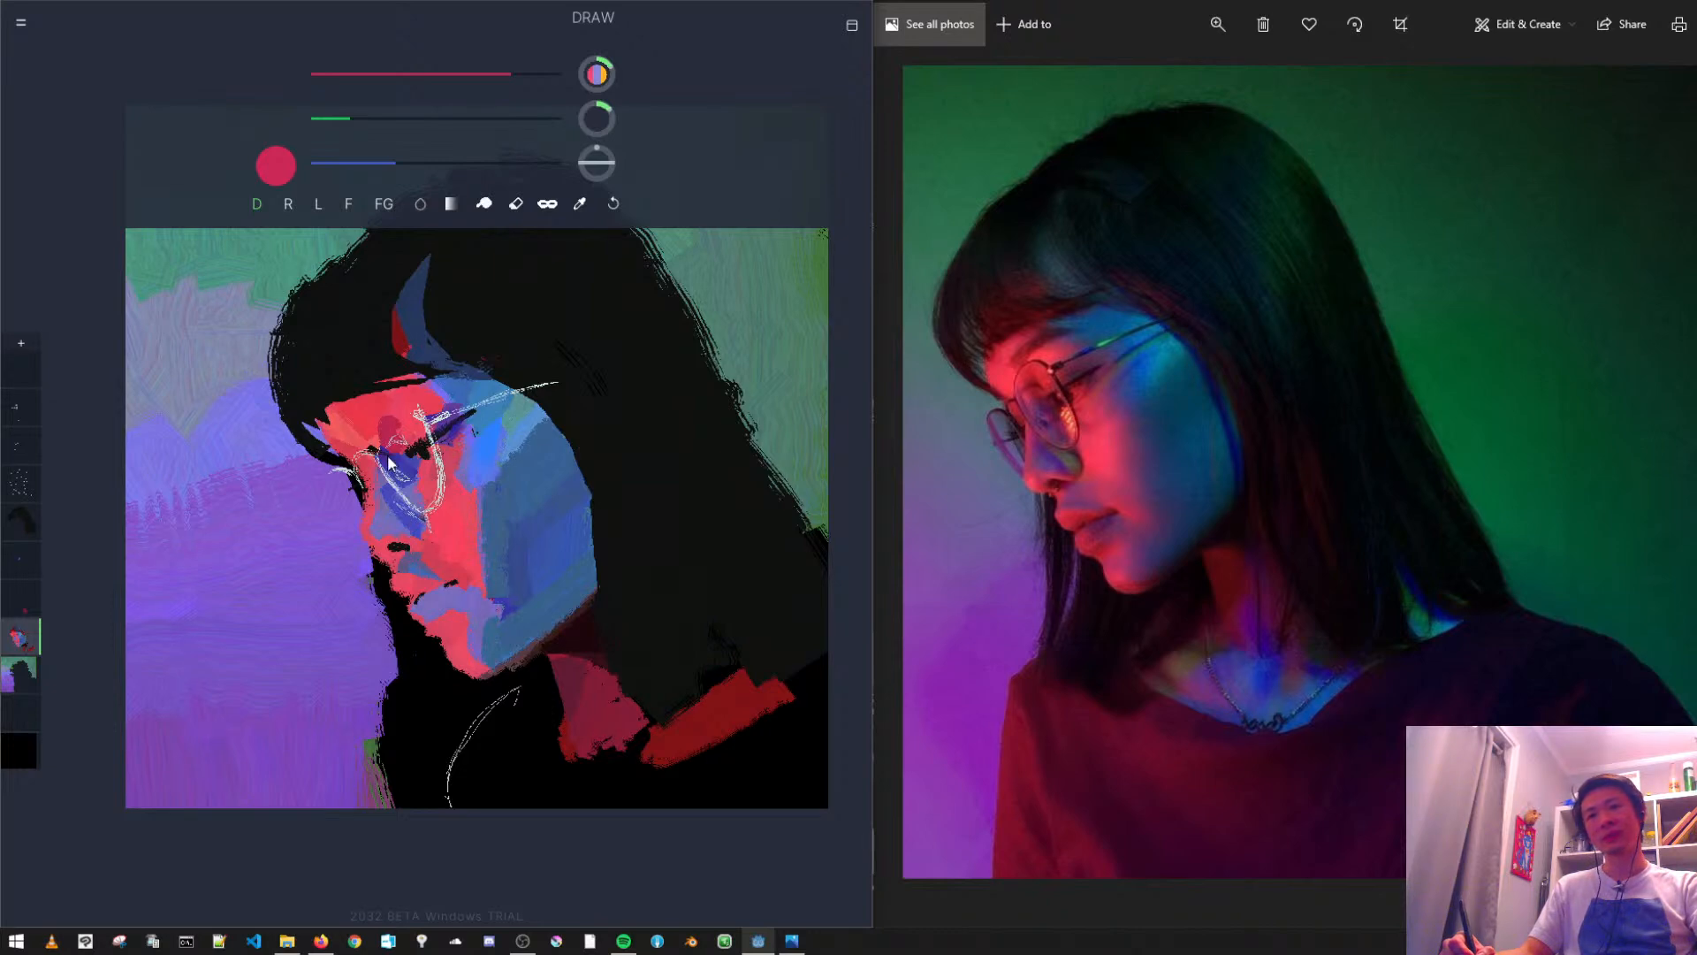
{"action": "left_click_drag", "start_coordinate": [354, 119], "coordinate": [376, 119]}
{"action": "mouse_move", "coordinate": [389, 417]}
{"action": "left_mouse_down"}
{"action": "mouse_move", "coordinate": [390, 451]}
{"action": "mouse_move", "coordinate": [389, 437]}
{"action": "left_mouse_up"}
{"action": "key", "text": "ctrl+z"}
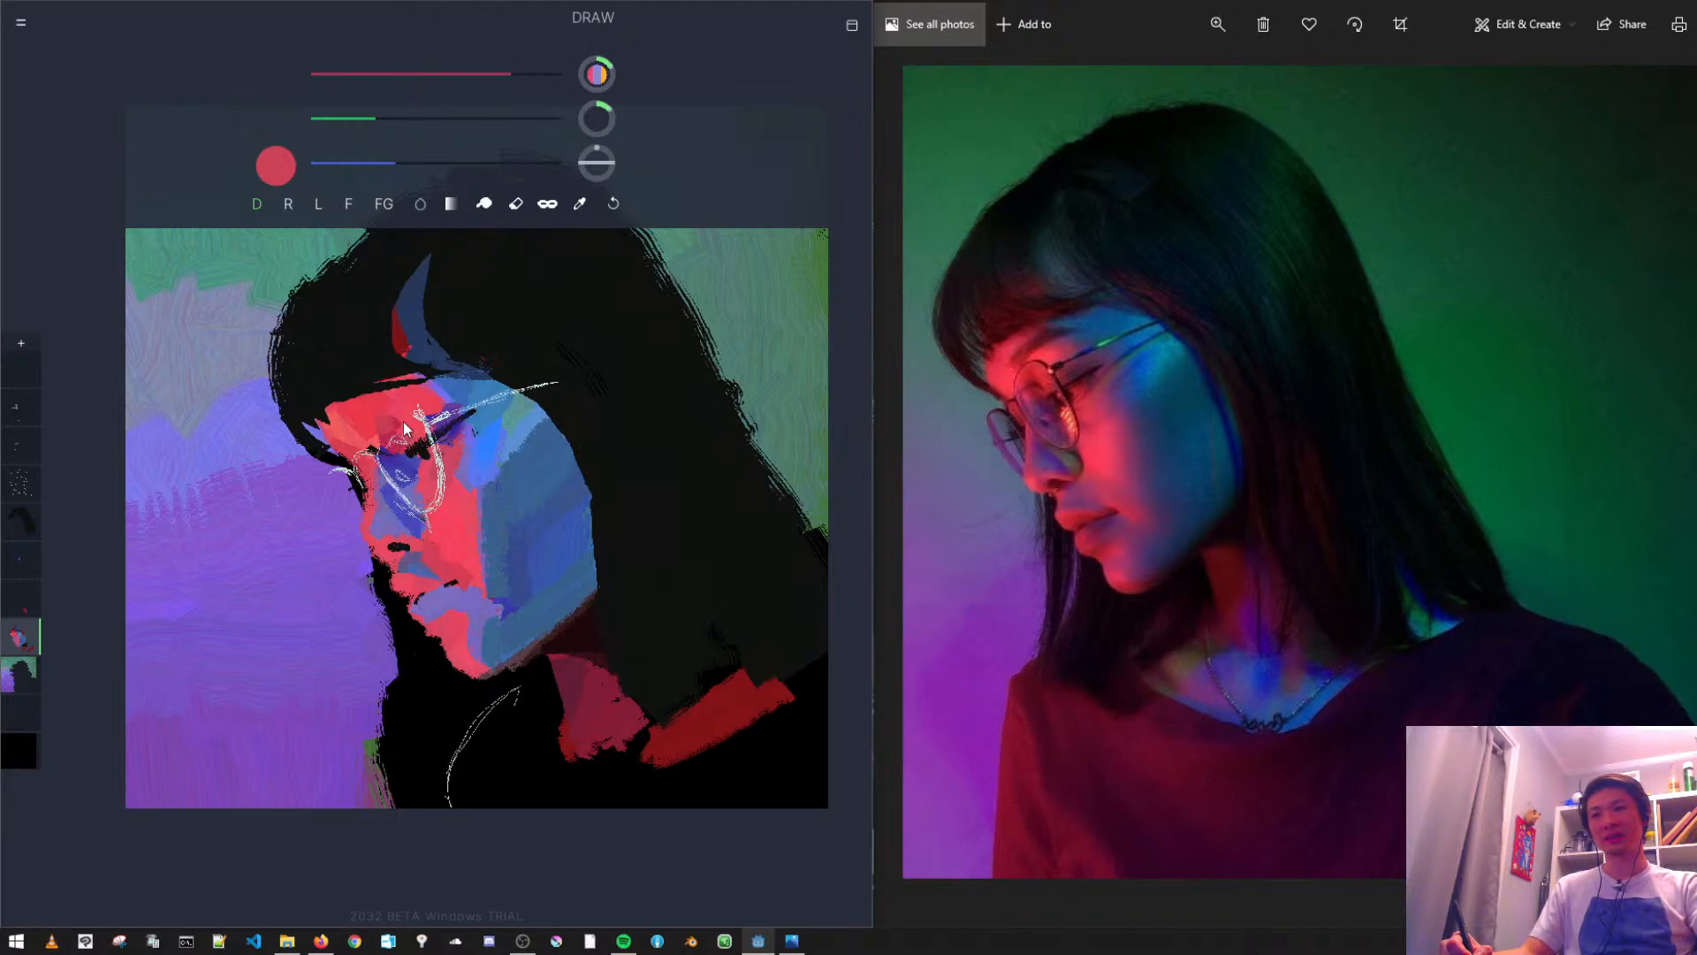
{"action": "left_click", "coordinate": [403, 416], "text": "alt"}
{"action": "key", "text": "ctrl+z"}
- Try orange and warm pink highlights above the eyelid, mixed from the forehead red with full red and varied green and blue
{"action": "left_click", "coordinate": [353, 431], "text": "alt"}
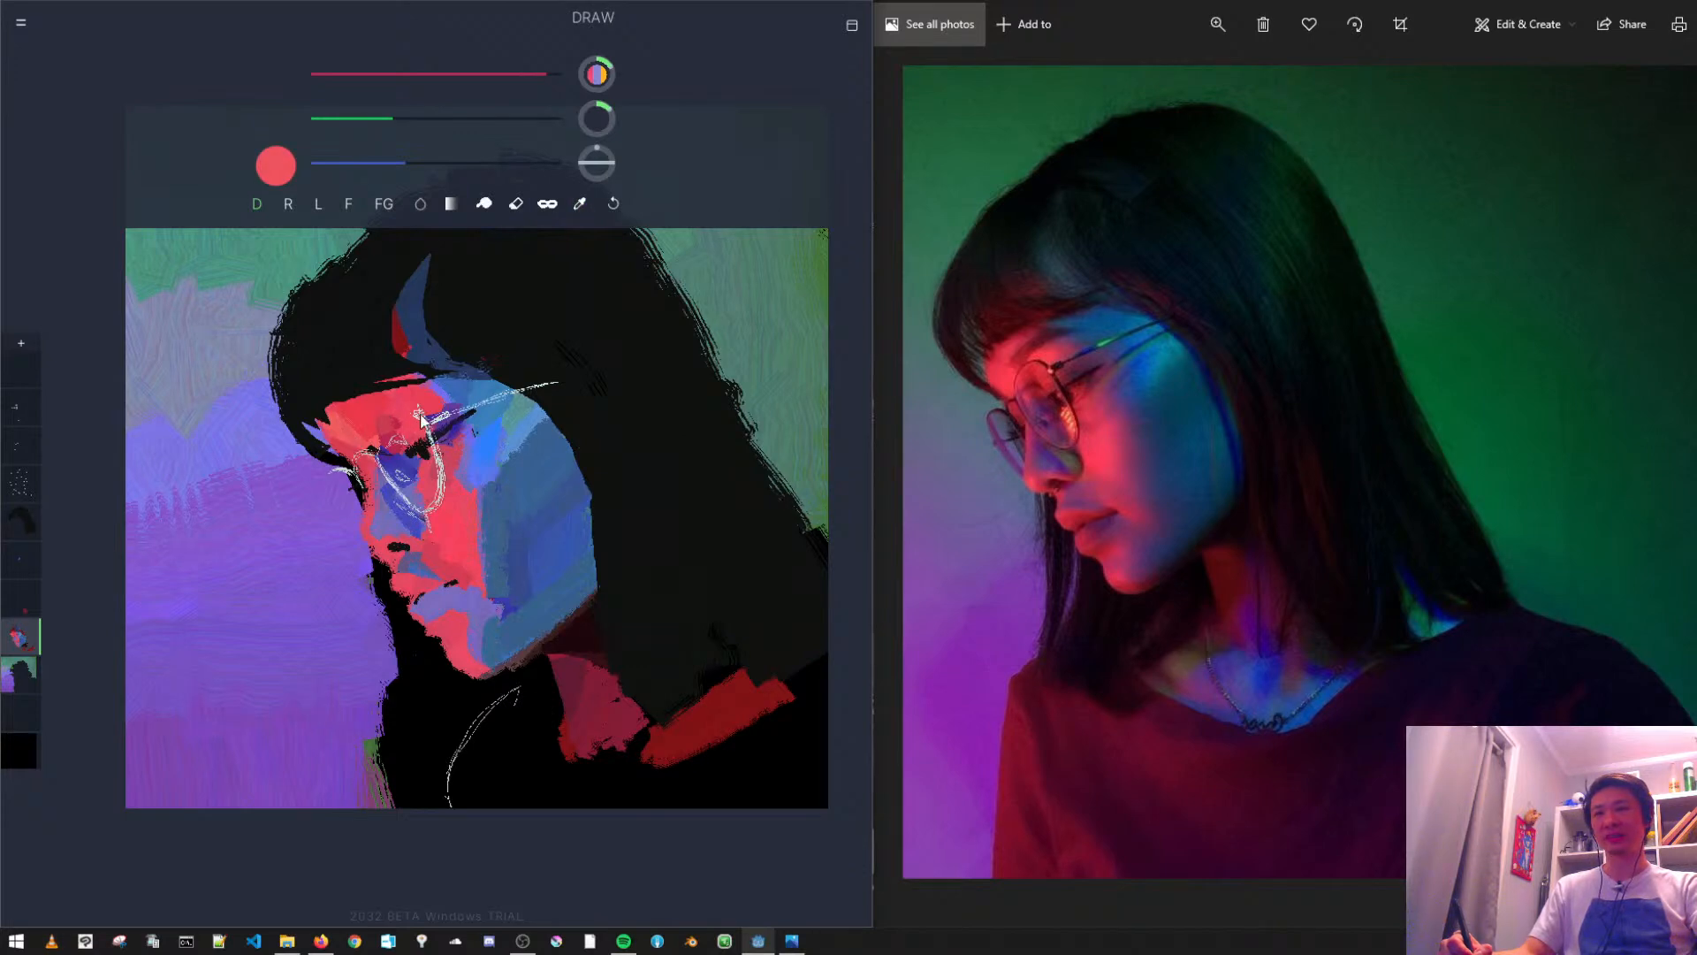
{"action": "left_click_drag", "start_coordinate": [546, 74], "coordinate": [591, 77]}
{"action": "left_click_drag", "start_coordinate": [399, 120], "coordinate": [368, 162]}
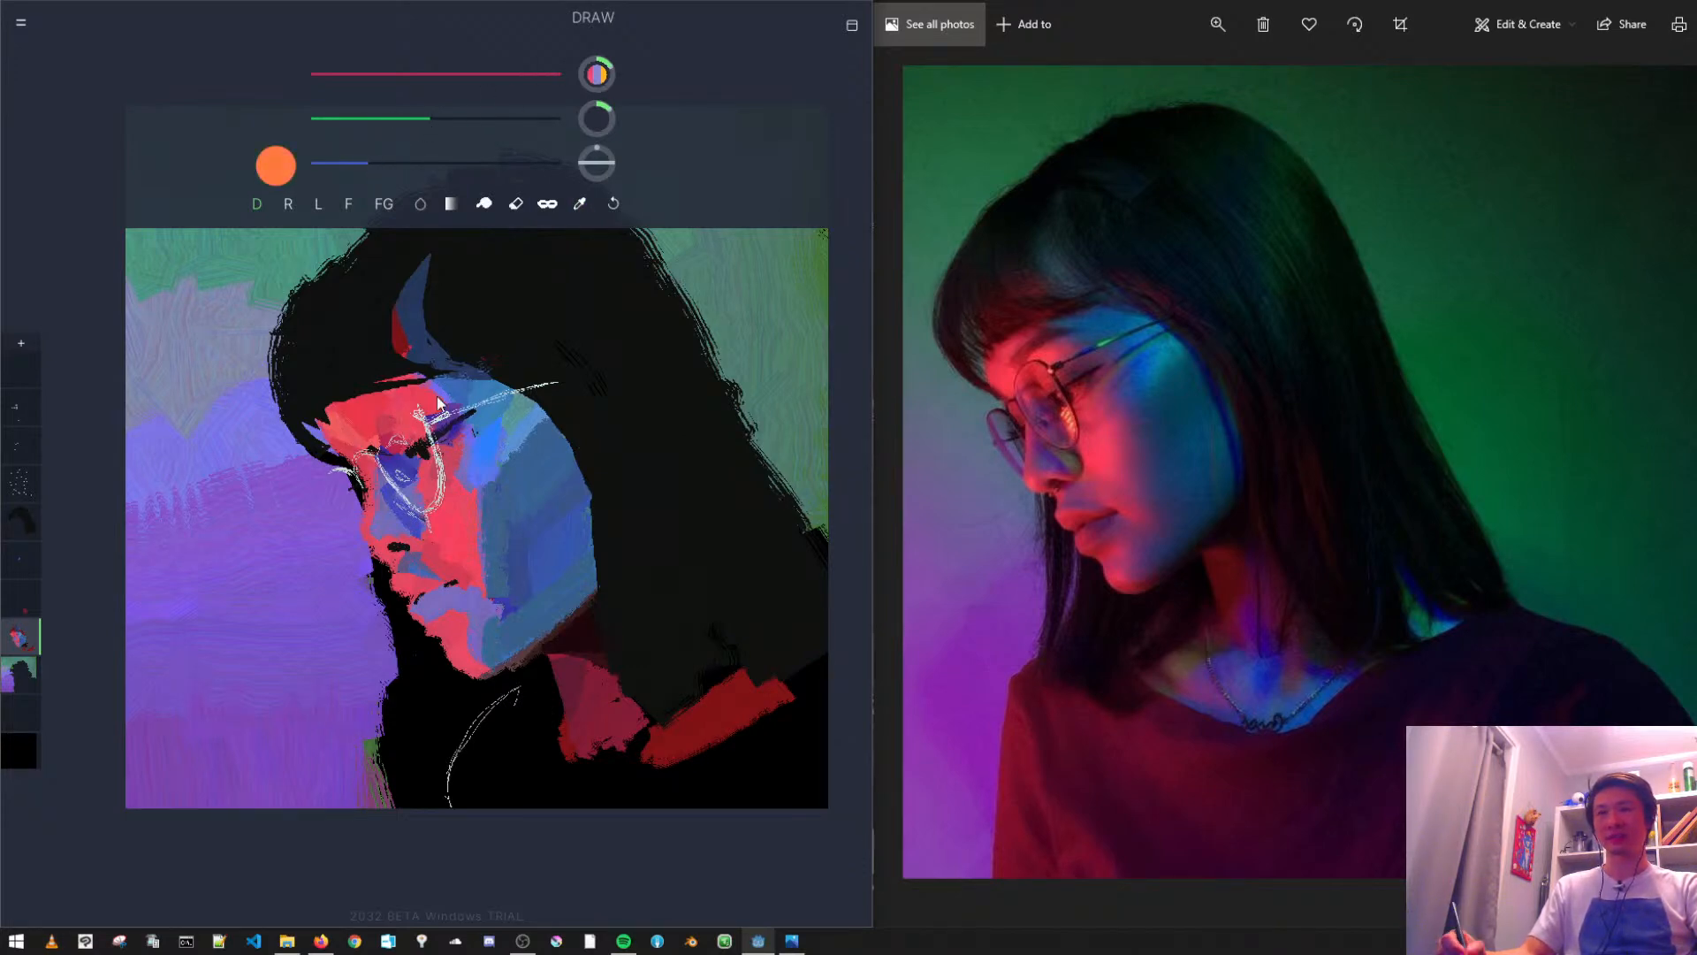
{"action": "key", "text": "ctrl+z"}
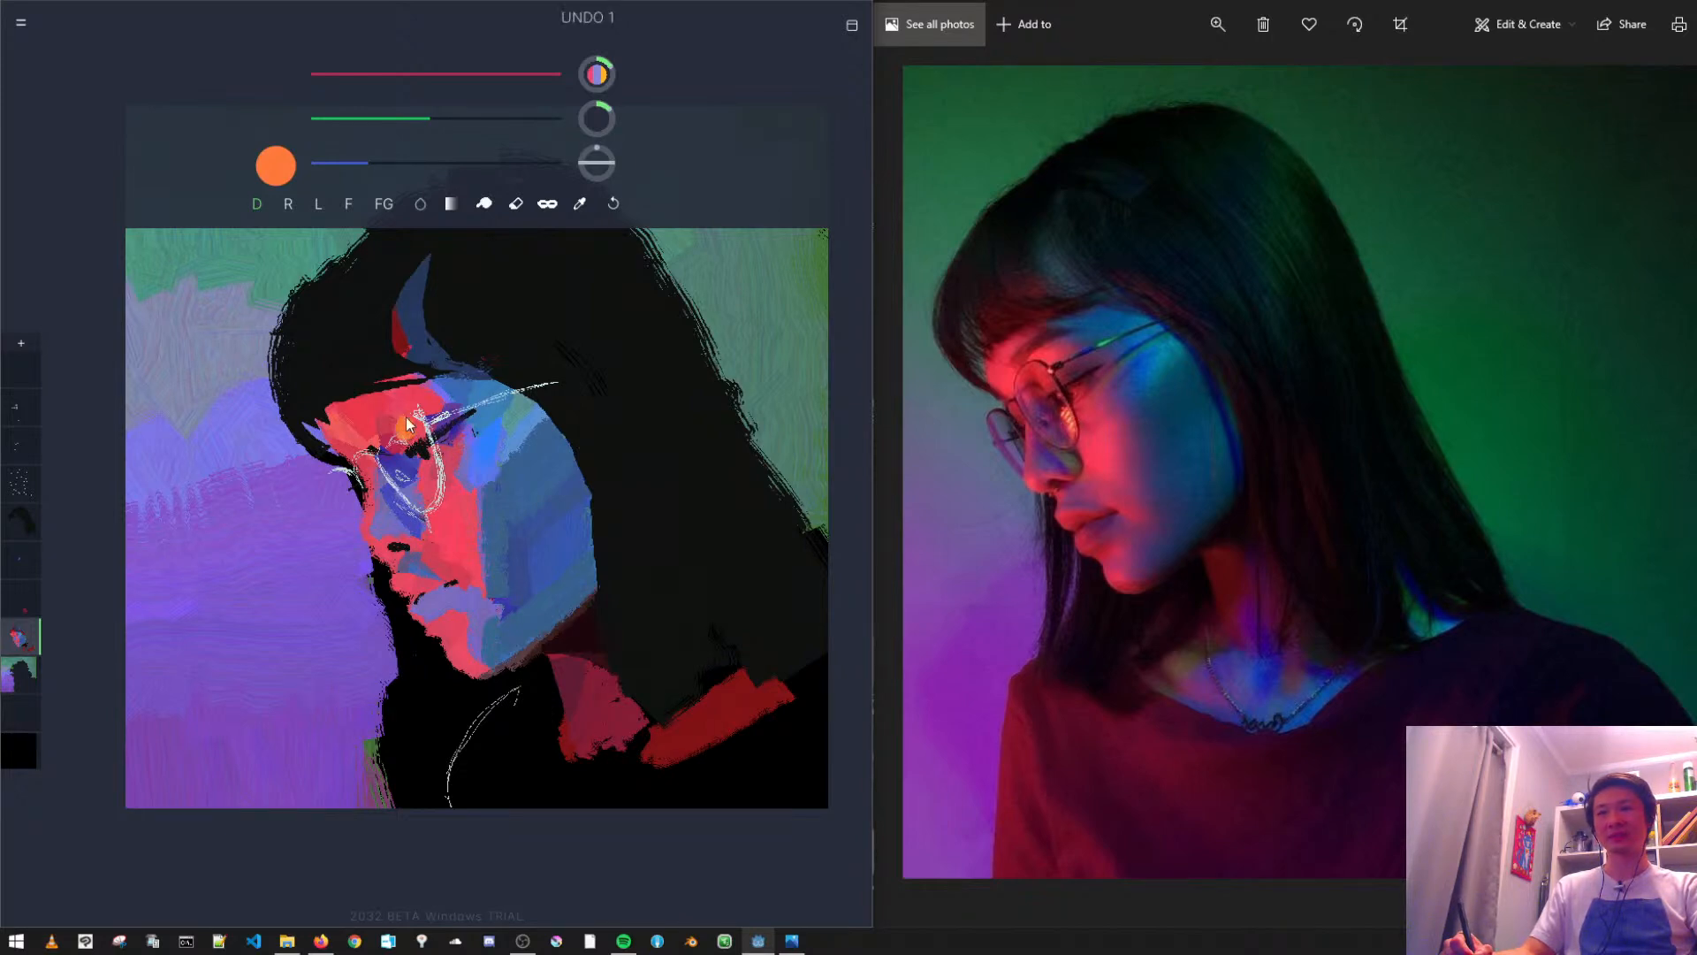
{"action": "left_click_drag", "start_coordinate": [415, 120], "coordinate": [393, 119]}
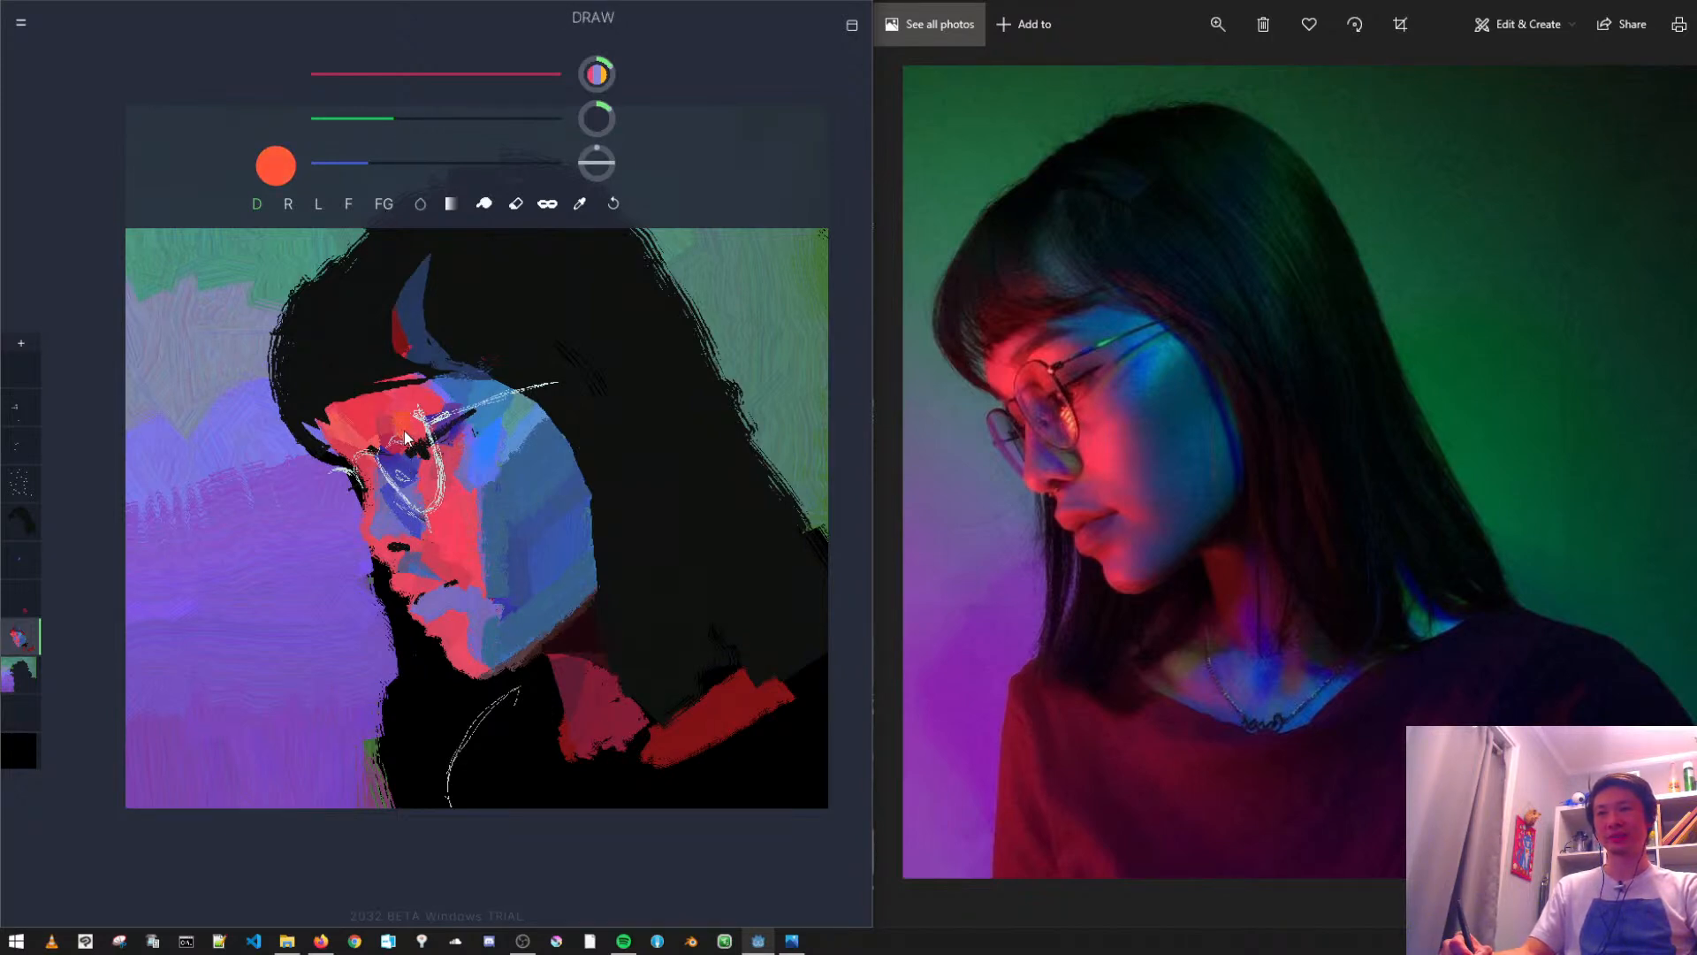
{"action": "left_click_drag", "start_coordinate": [400, 122], "coordinate": [420, 118]}
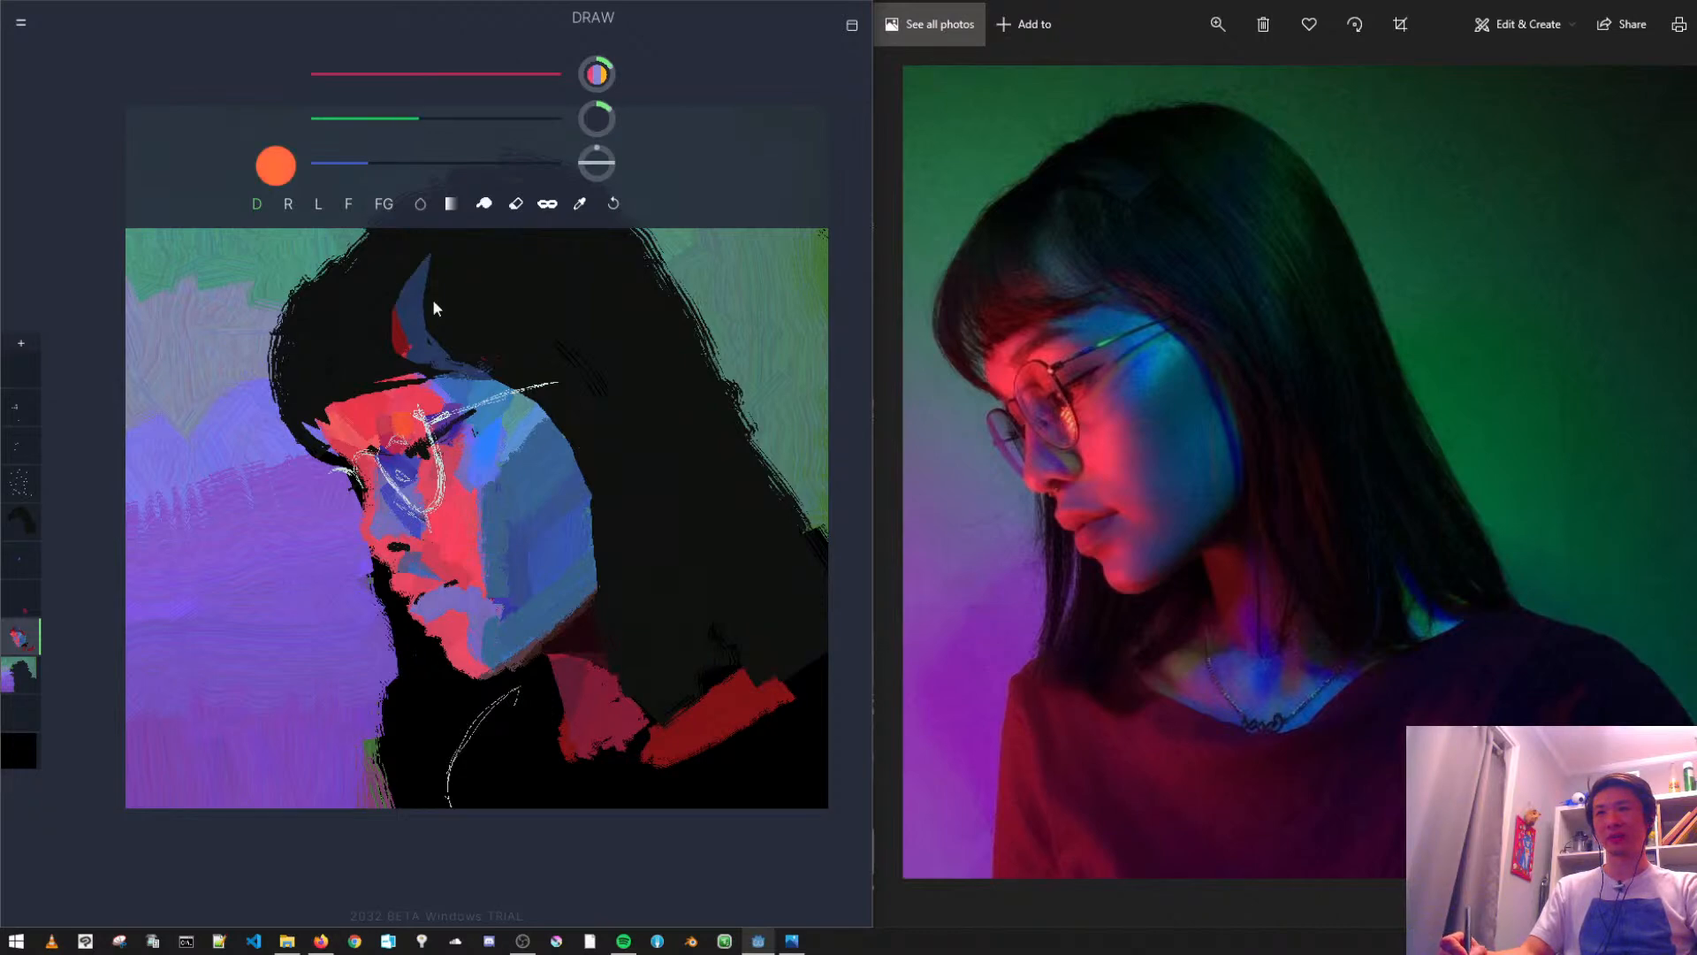
{"action": "key", "text": "ctrl+z"}
{"action": "left_click_drag", "start_coordinate": [398, 415], "coordinate": [404, 435]}
{"action": "key", "text": "ctrl+z"}
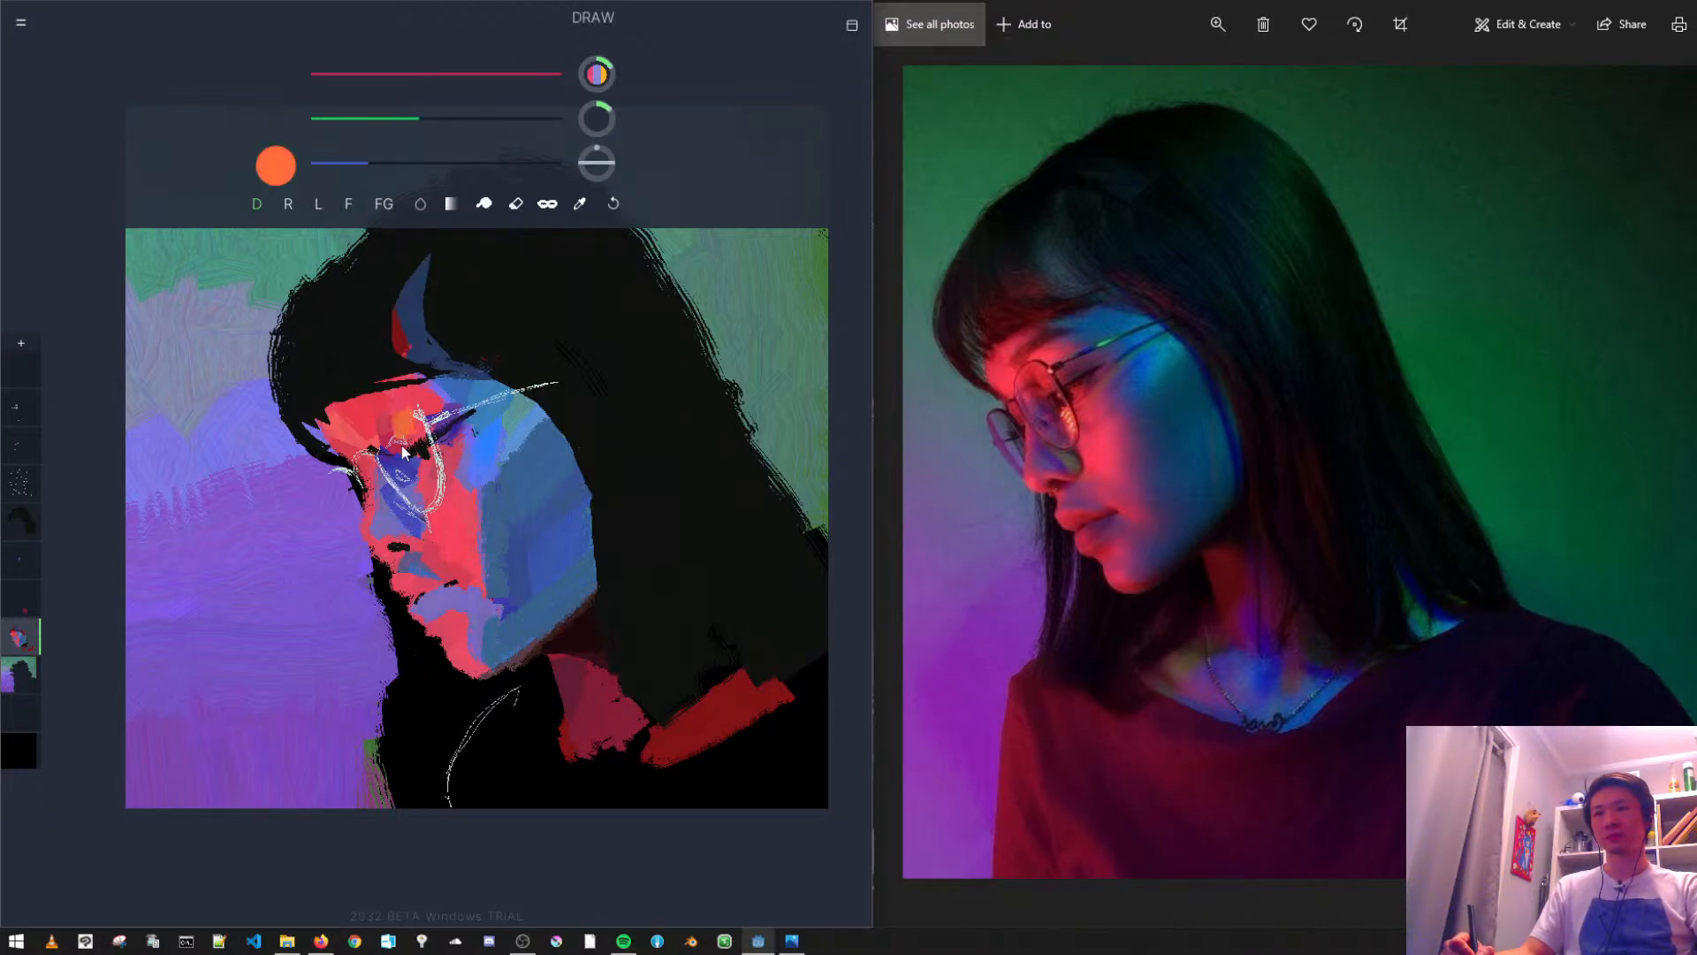
{"action": "key", "text": "ctrl+z"}
{"action": "key", "text": "ctrl+z"}
{"action": "mouse_move", "coordinate": [416, 118]}
{"action": "left_mouse_down"}
{"action": "mouse_move", "coordinate": [389, 163]}
{"action": "mouse_move", "coordinate": [426, 164]}
{"action": "mouse_move", "coordinate": [399, 118]}
{"action": "left_mouse_up"}
{"action": "left_click_drag", "start_coordinate": [412, 427], "coordinate": [402, 451]}
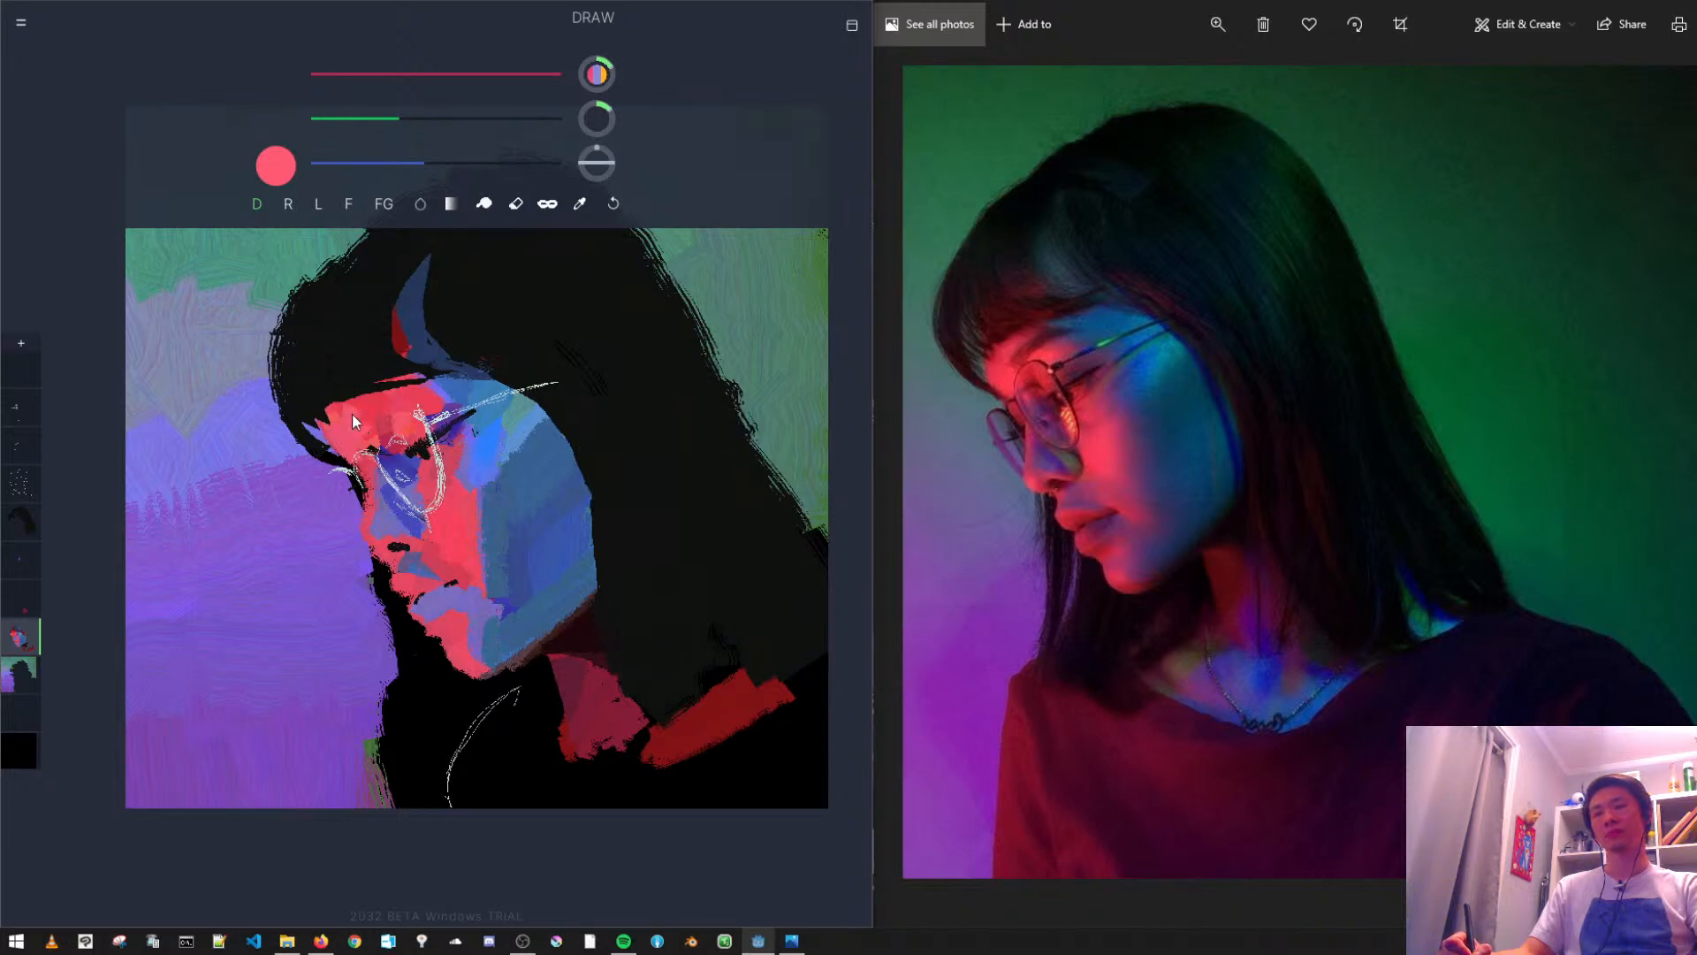
{"action": "key", "text": "ctrl+z"}
- Sample the brow red, lower its red to a muted maroon, and paint a shadow patch on the upper forehead beside the blue
{"action": "left_click", "coordinate": [382, 425], "text": "alt"}
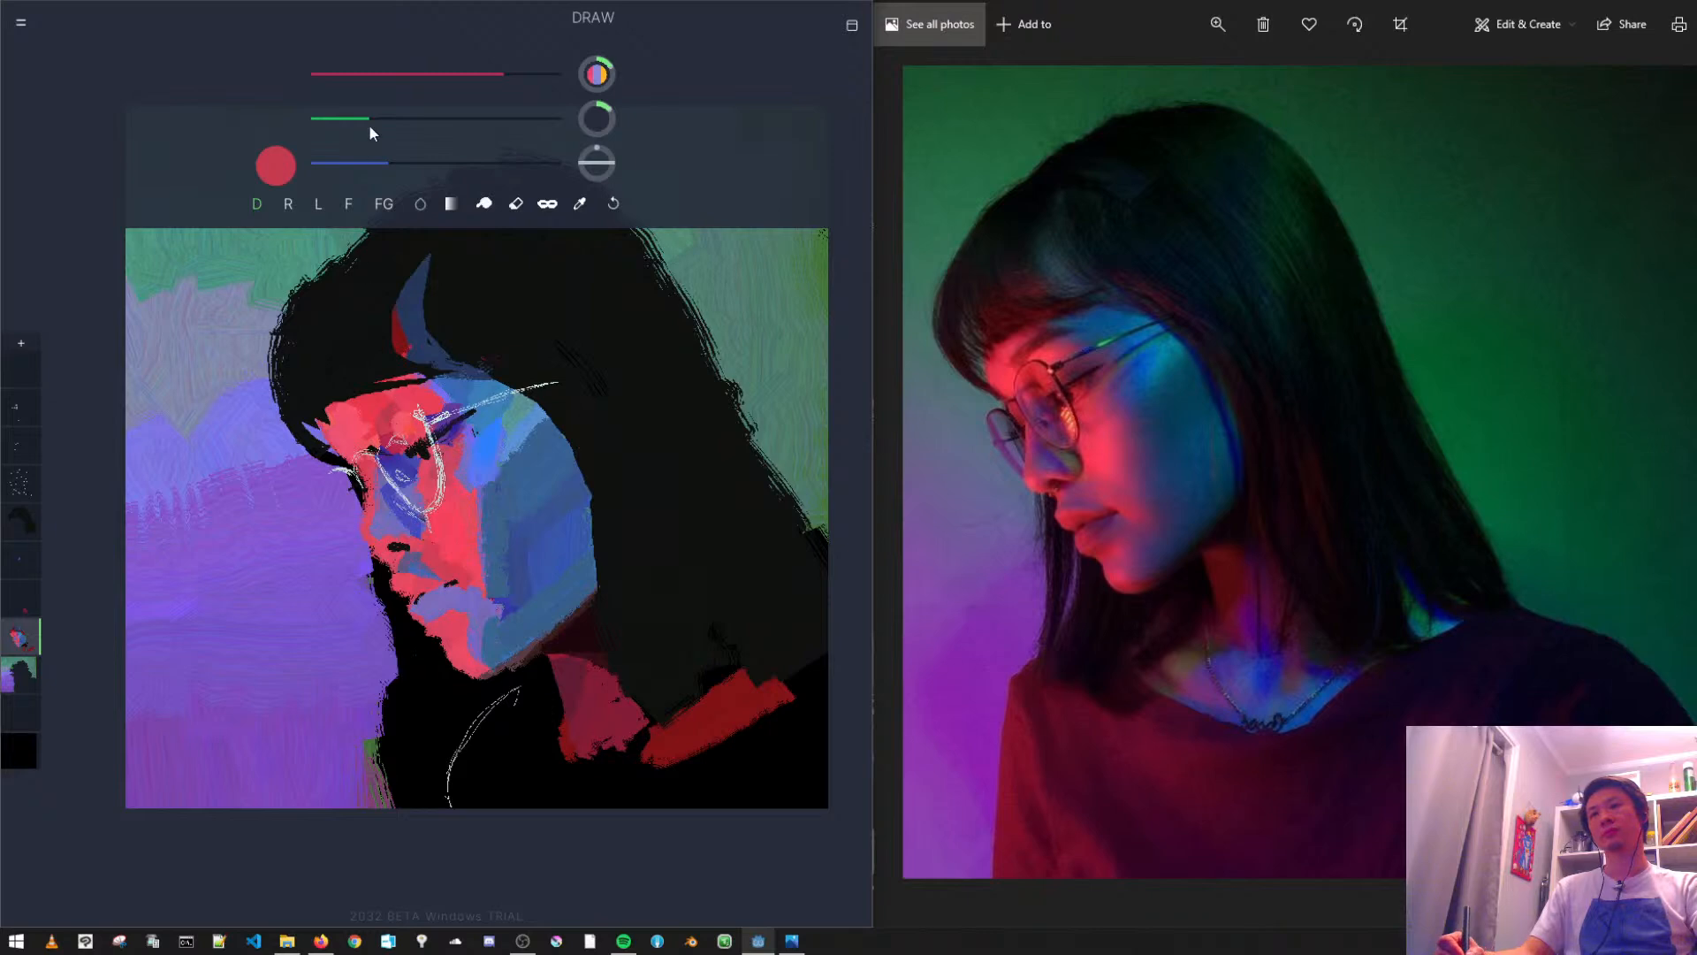
{"action": "left_click_drag", "start_coordinate": [460, 74], "coordinate": [433, 74]}
{"action": "key", "text": "ctrl+z"}
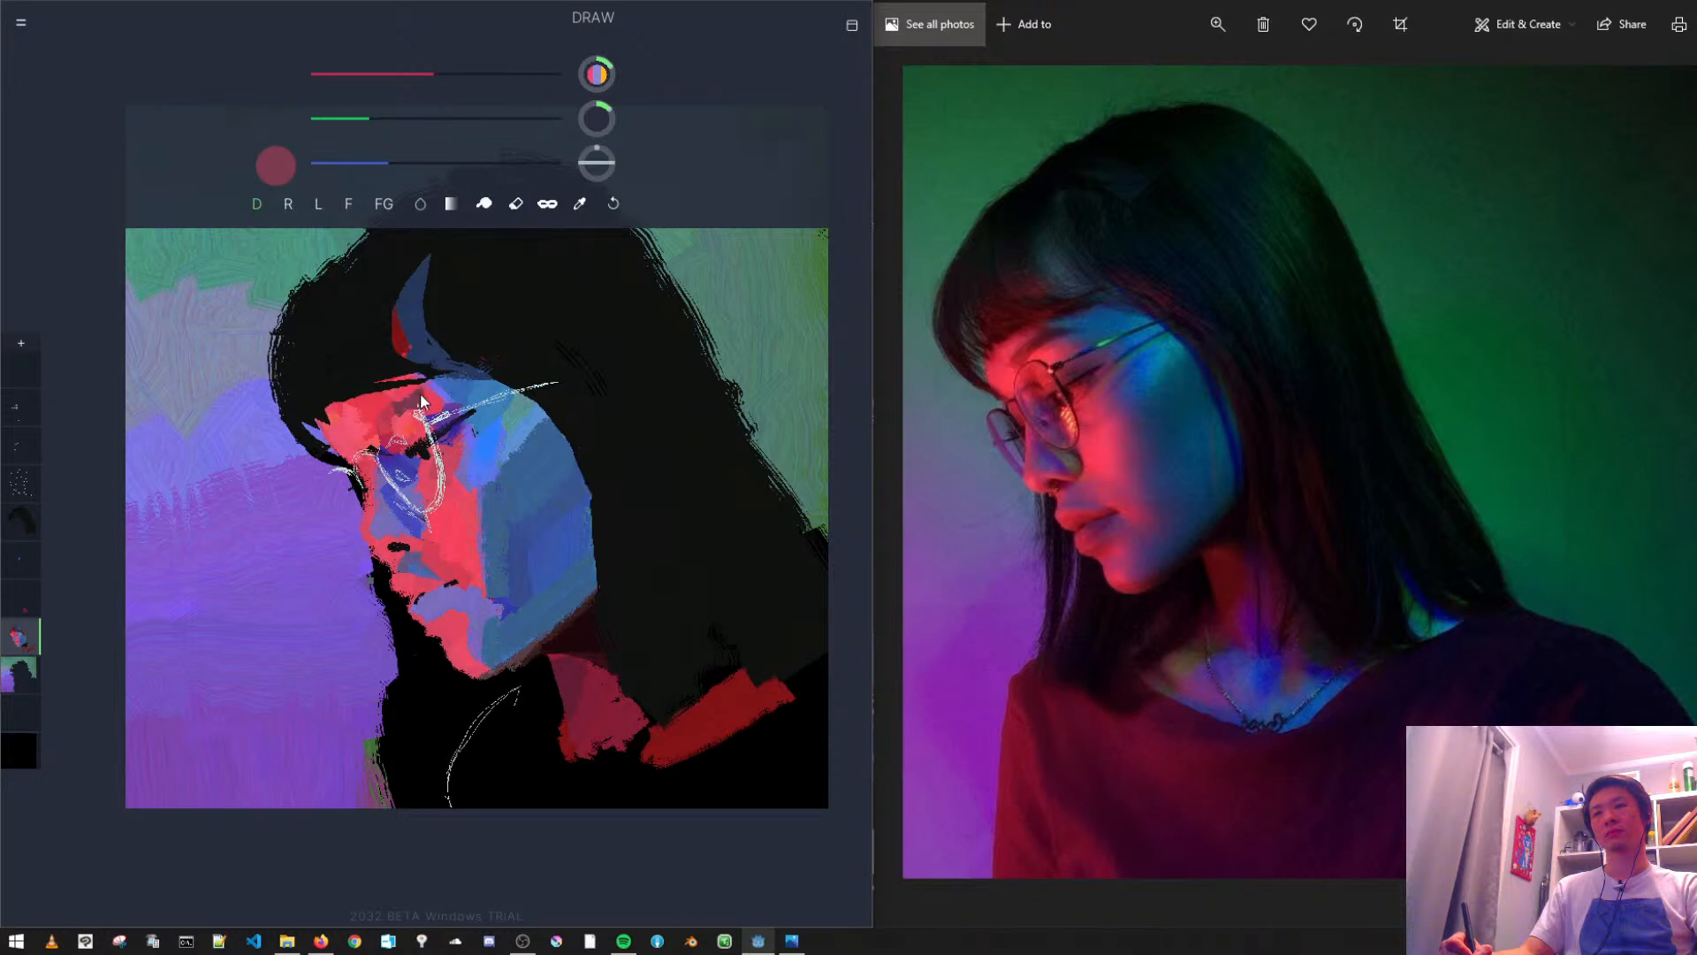
{"action": "left_click_drag", "start_coordinate": [421, 395], "coordinate": [438, 399]}
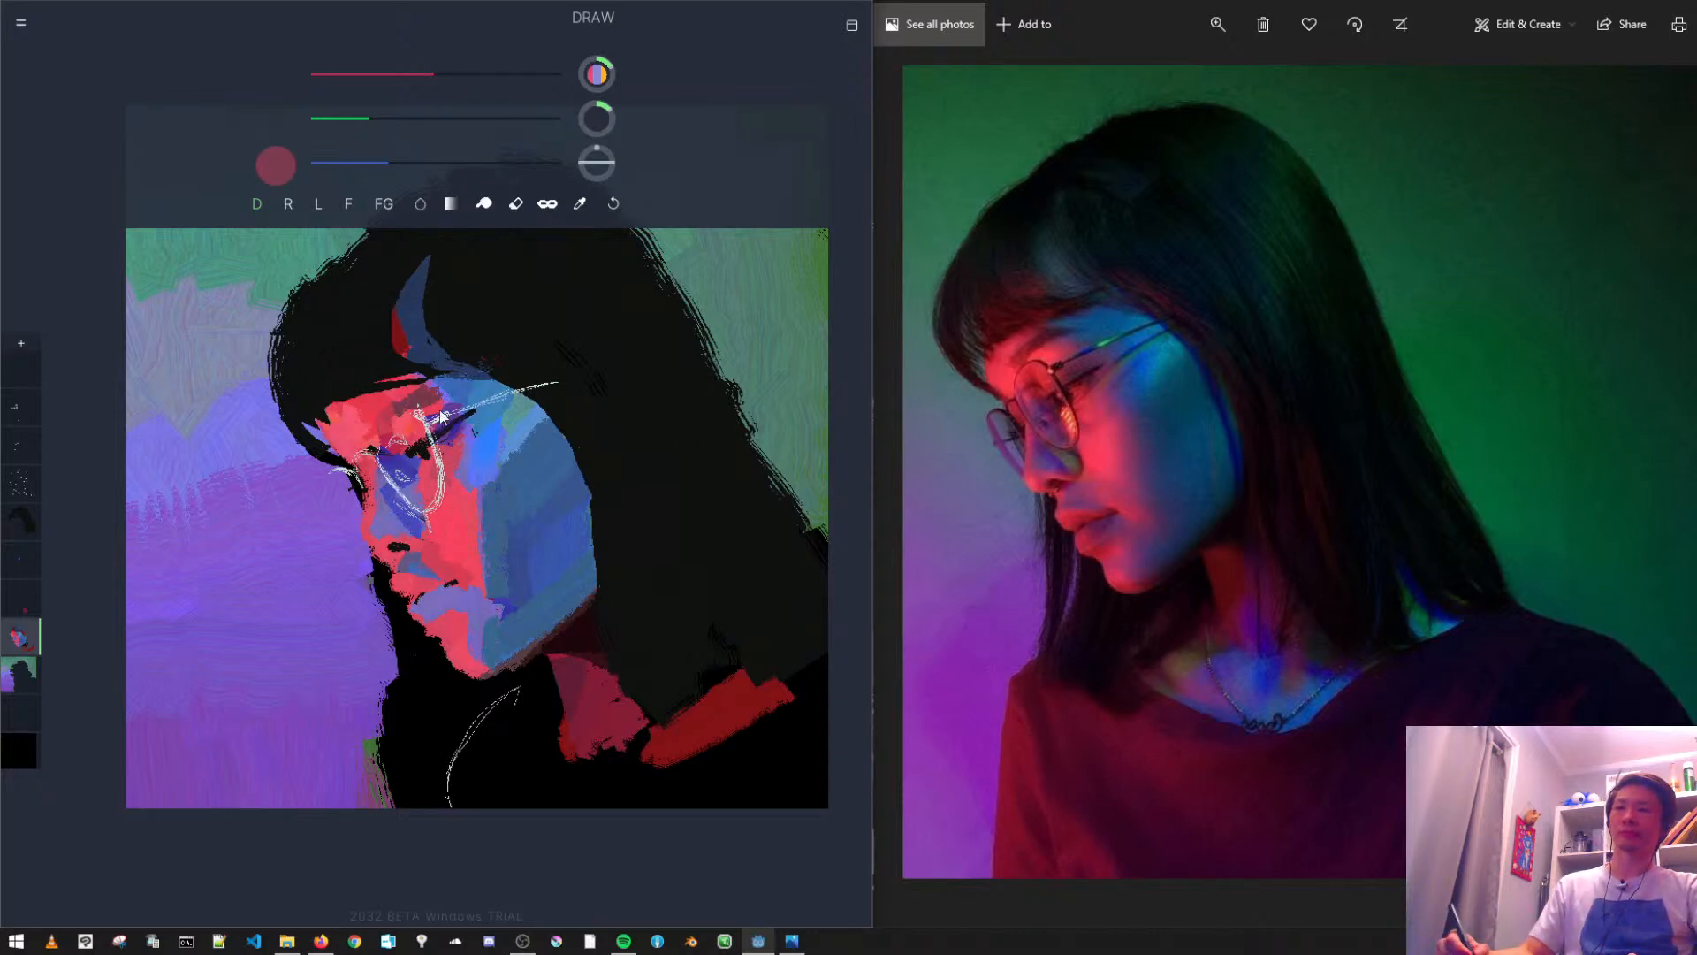
- Sample the purple below the eye, raise red to make hot pink, and paint small accents on the forehead's front edge with a smaller brush
{"action": "left_click", "coordinate": [389, 493], "text": "alt"}
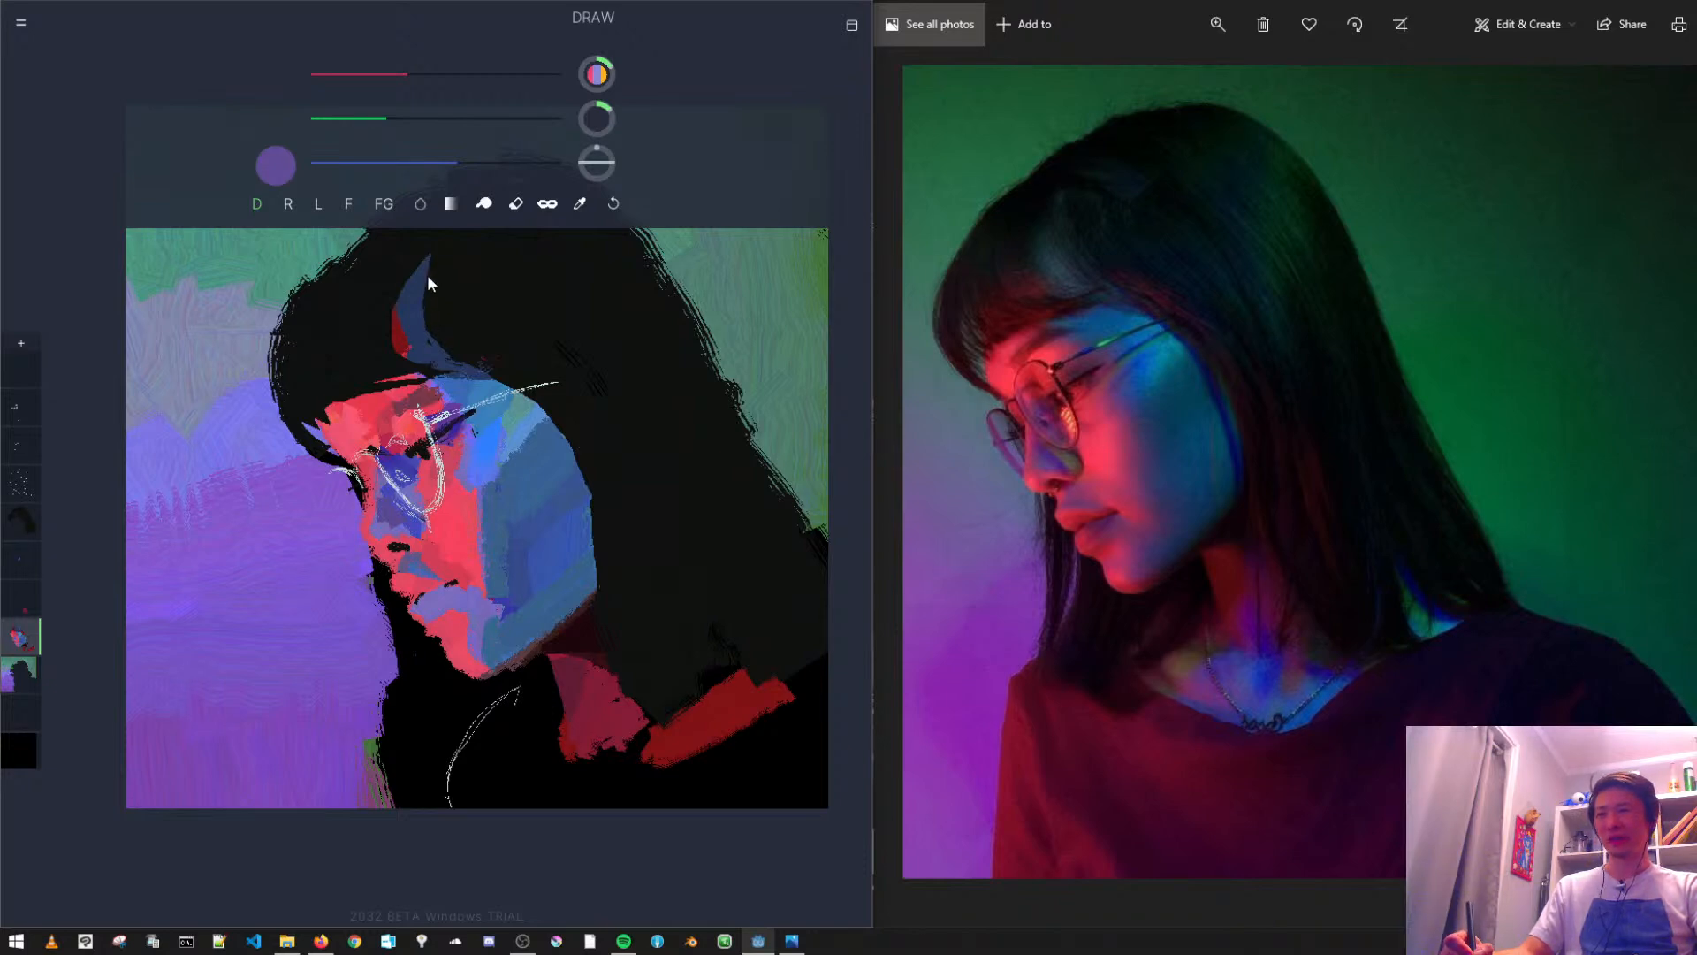
{"action": "mouse_move", "coordinate": [405, 73]}
{"action": "left_mouse_down"}
{"action": "mouse_move", "coordinate": [555, 75]}
{"action": "mouse_move", "coordinate": [451, 99]}
{"action": "left_mouse_up"}
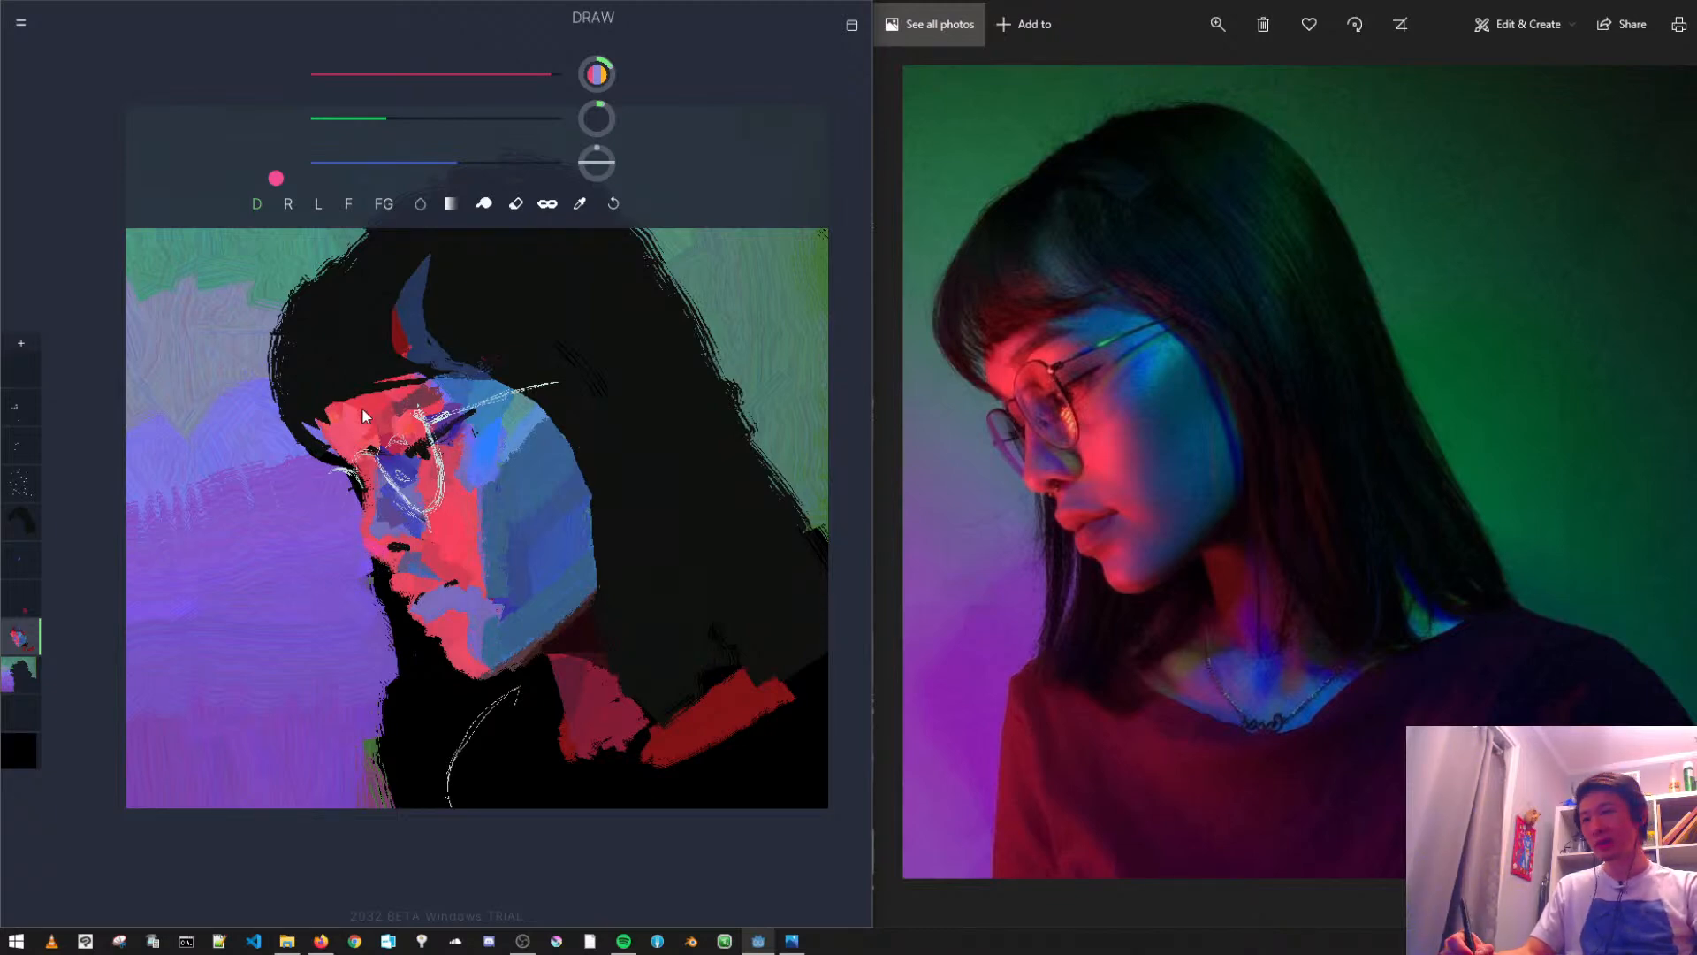
{"action": "left_click", "coordinate": [368, 136]}
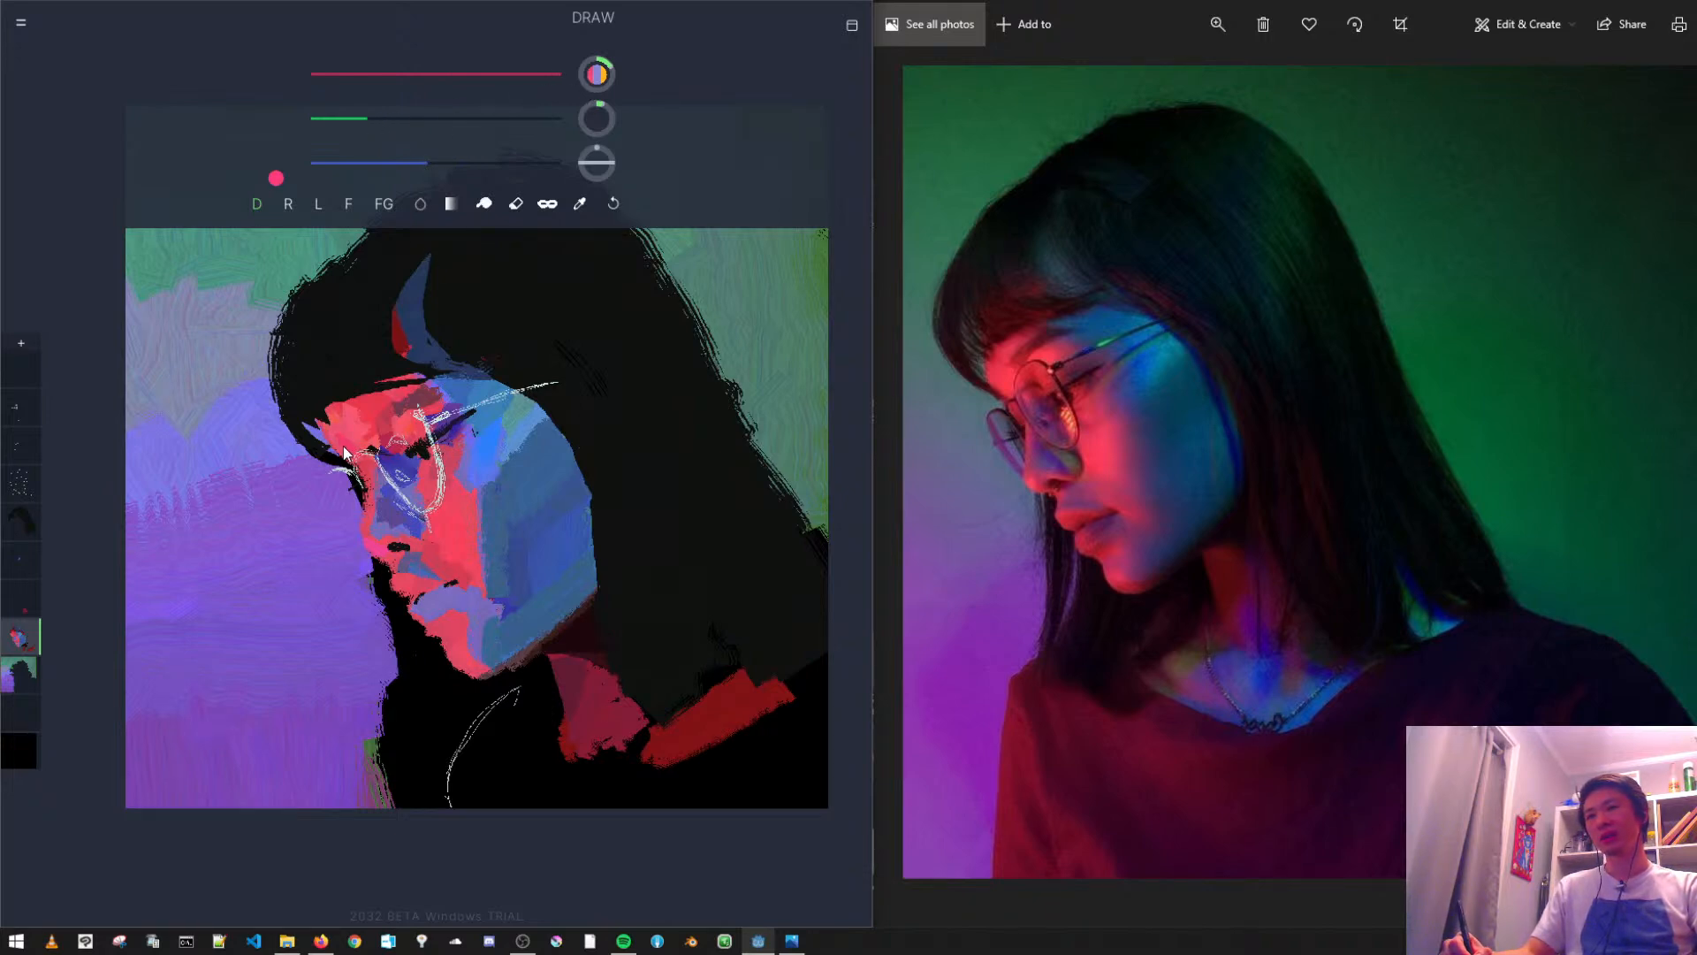
{"action": "key", "text": "ctrl+z"}
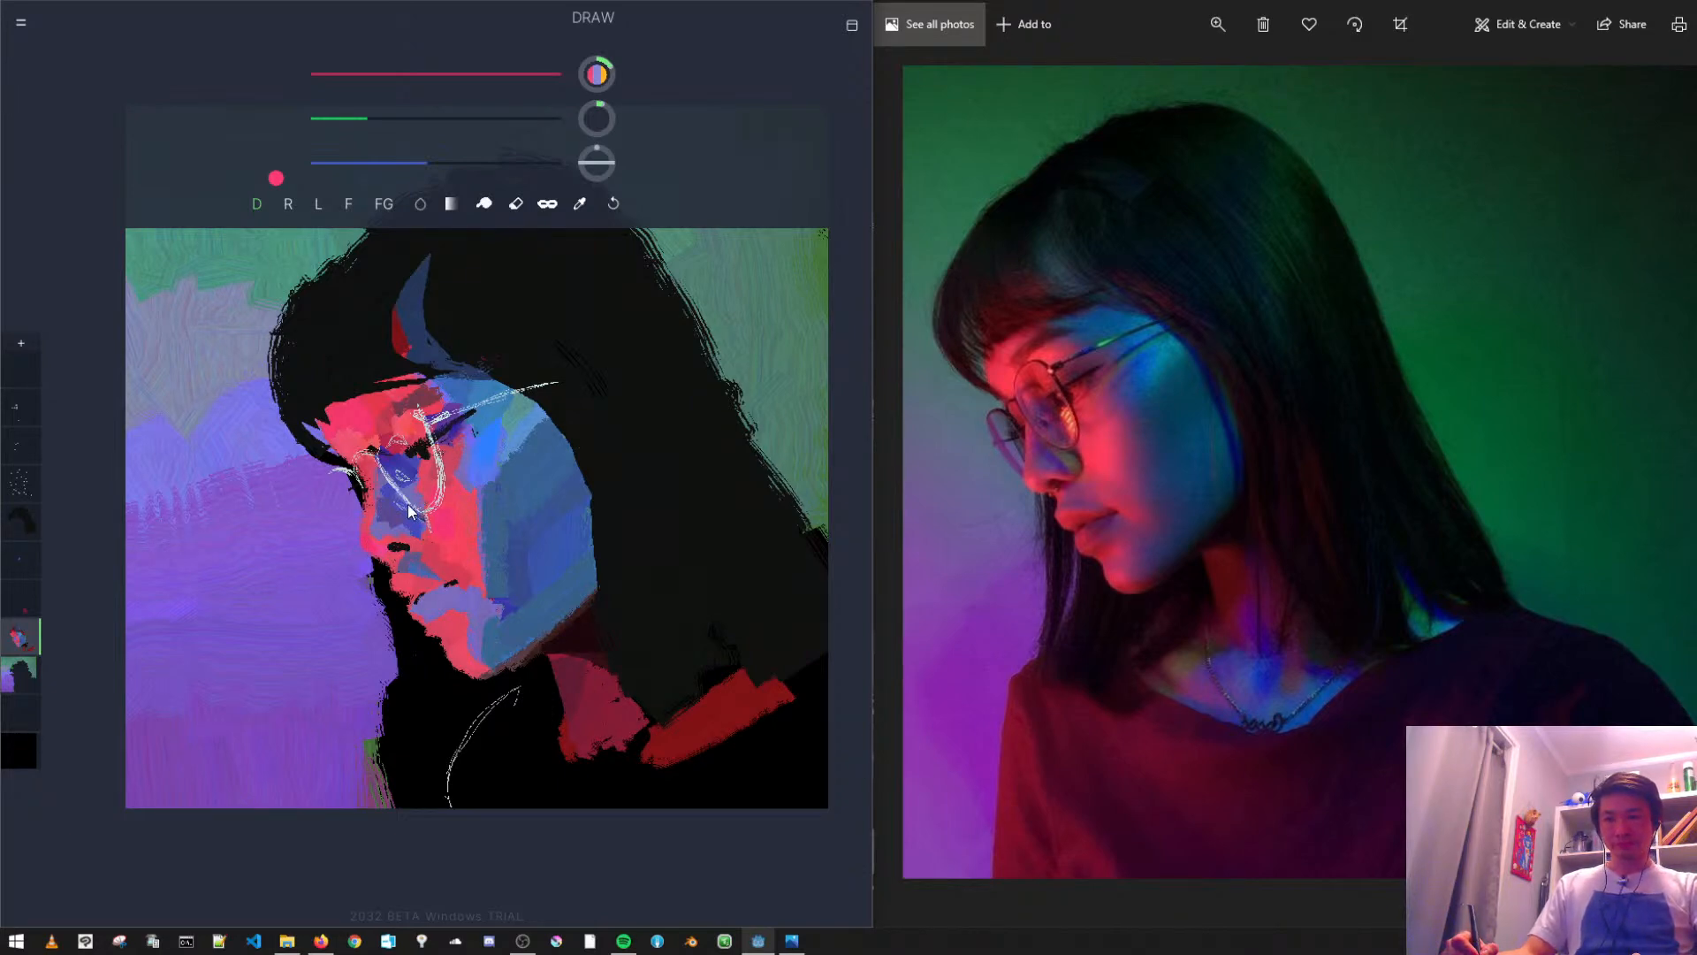
{"action": "left_click_drag", "start_coordinate": [371, 118], "coordinate": [460, 163]}
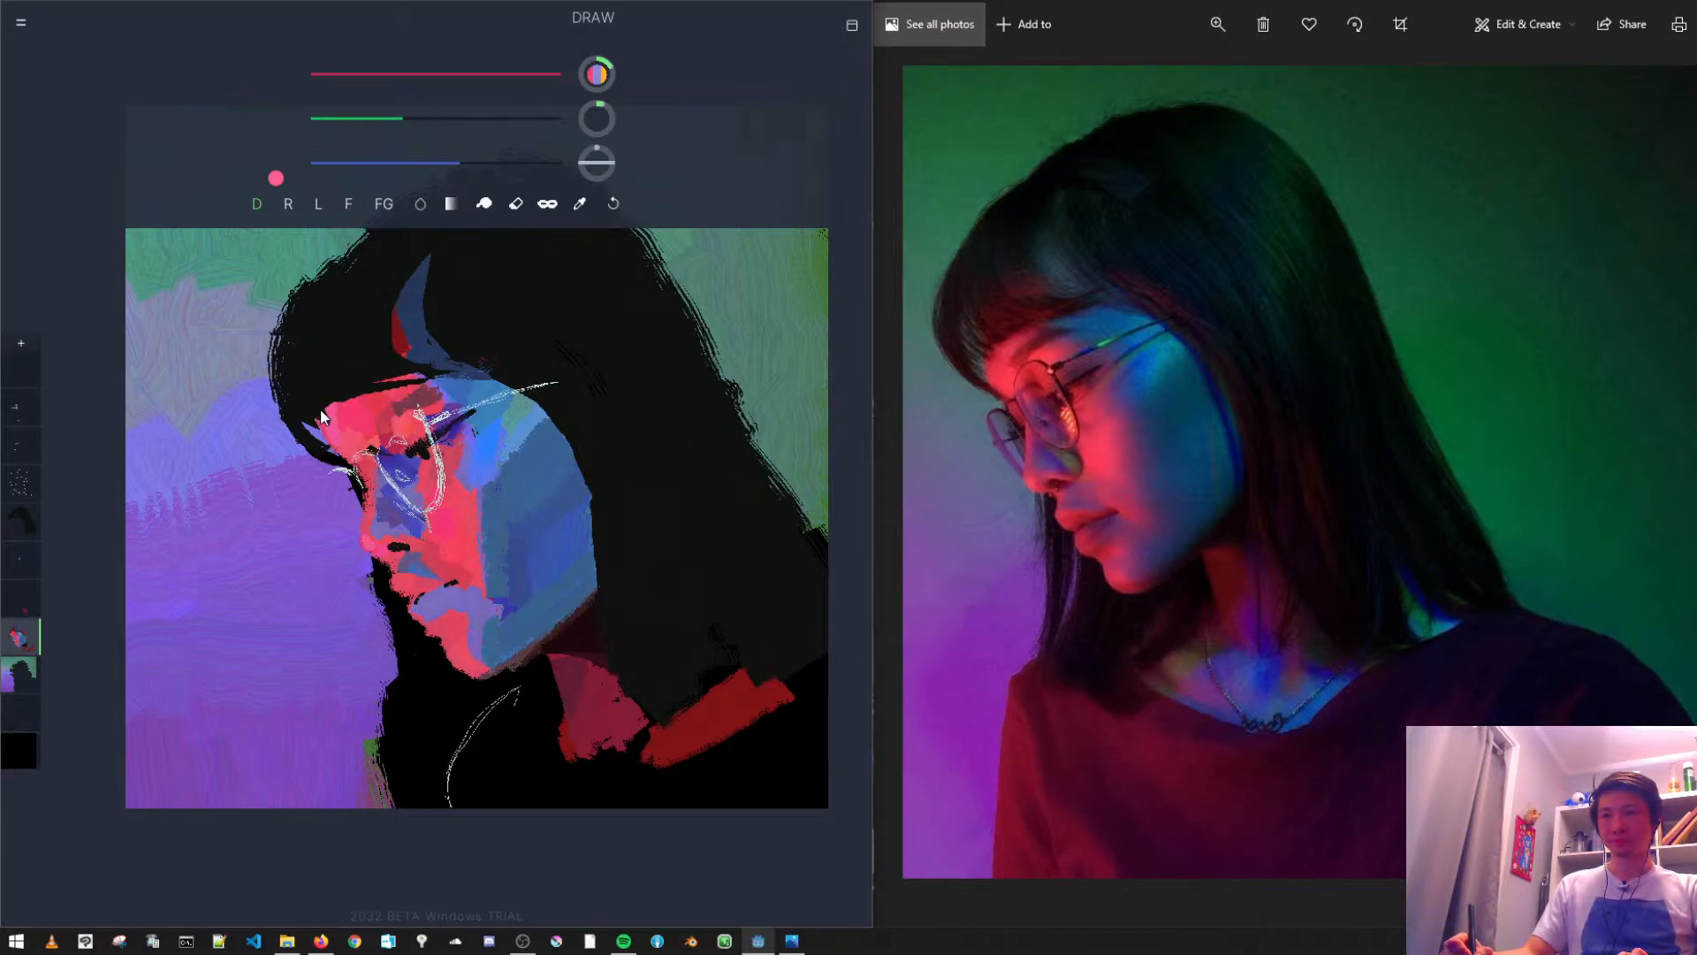
{"action": "key", "text": "ctrl+z"}
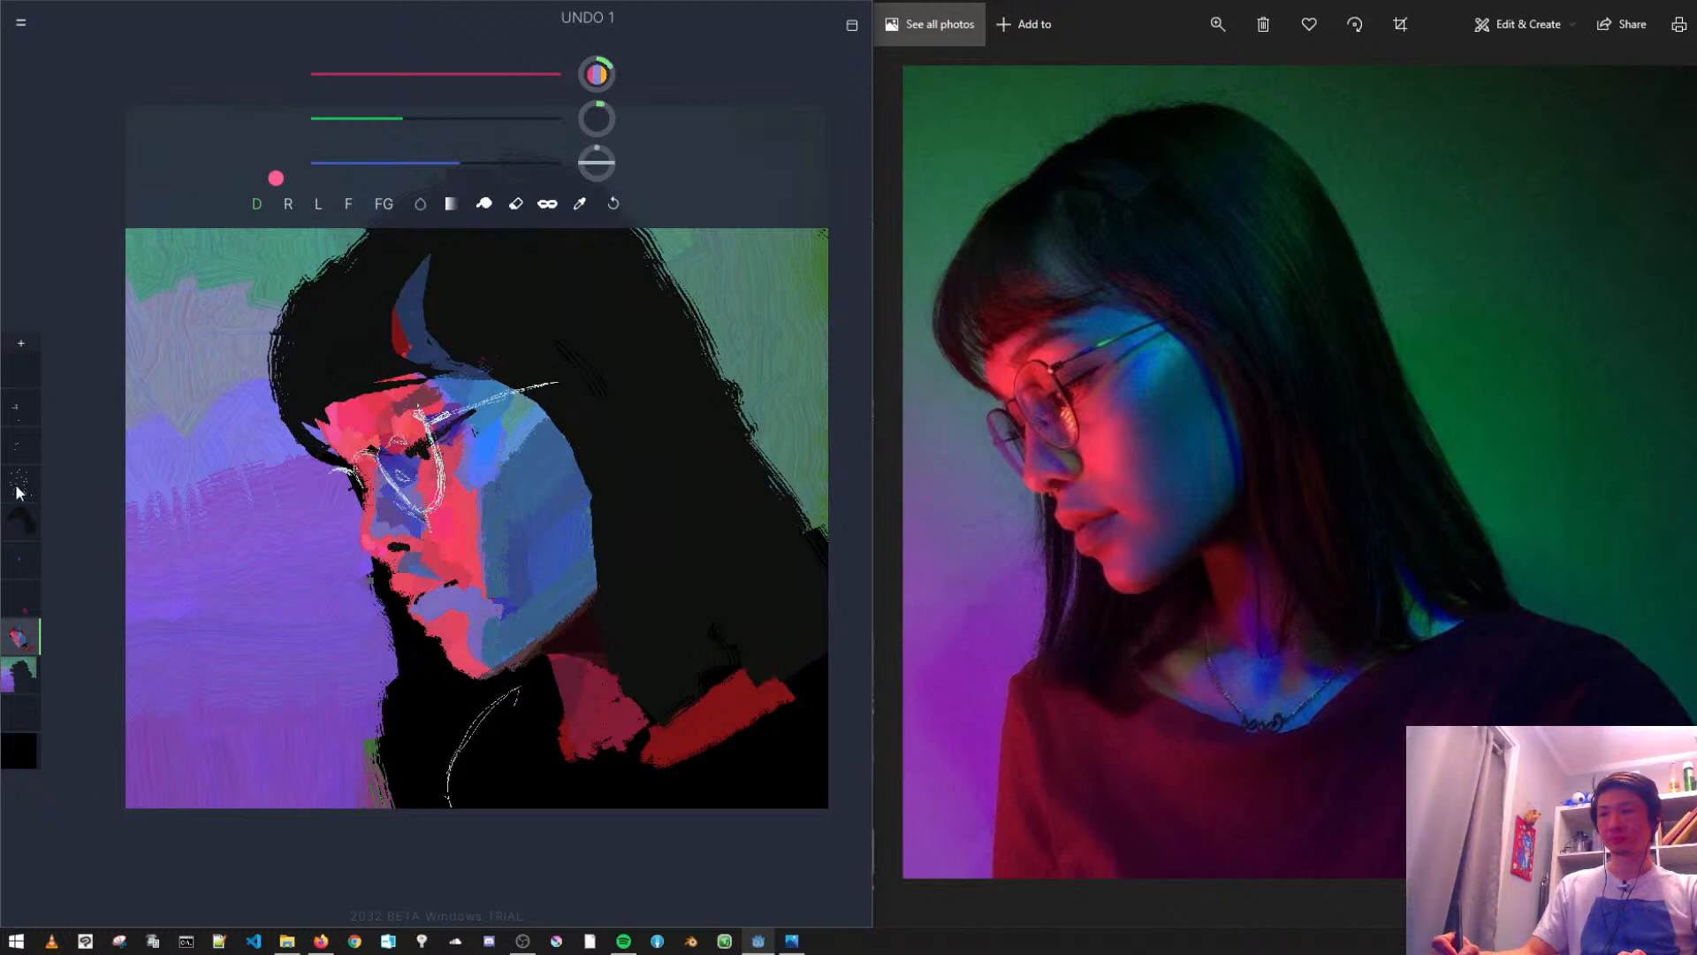
- Erase the stray purple paint where the fringe tip meets the forehead's front edge
{"action": "key", "text": "e"}
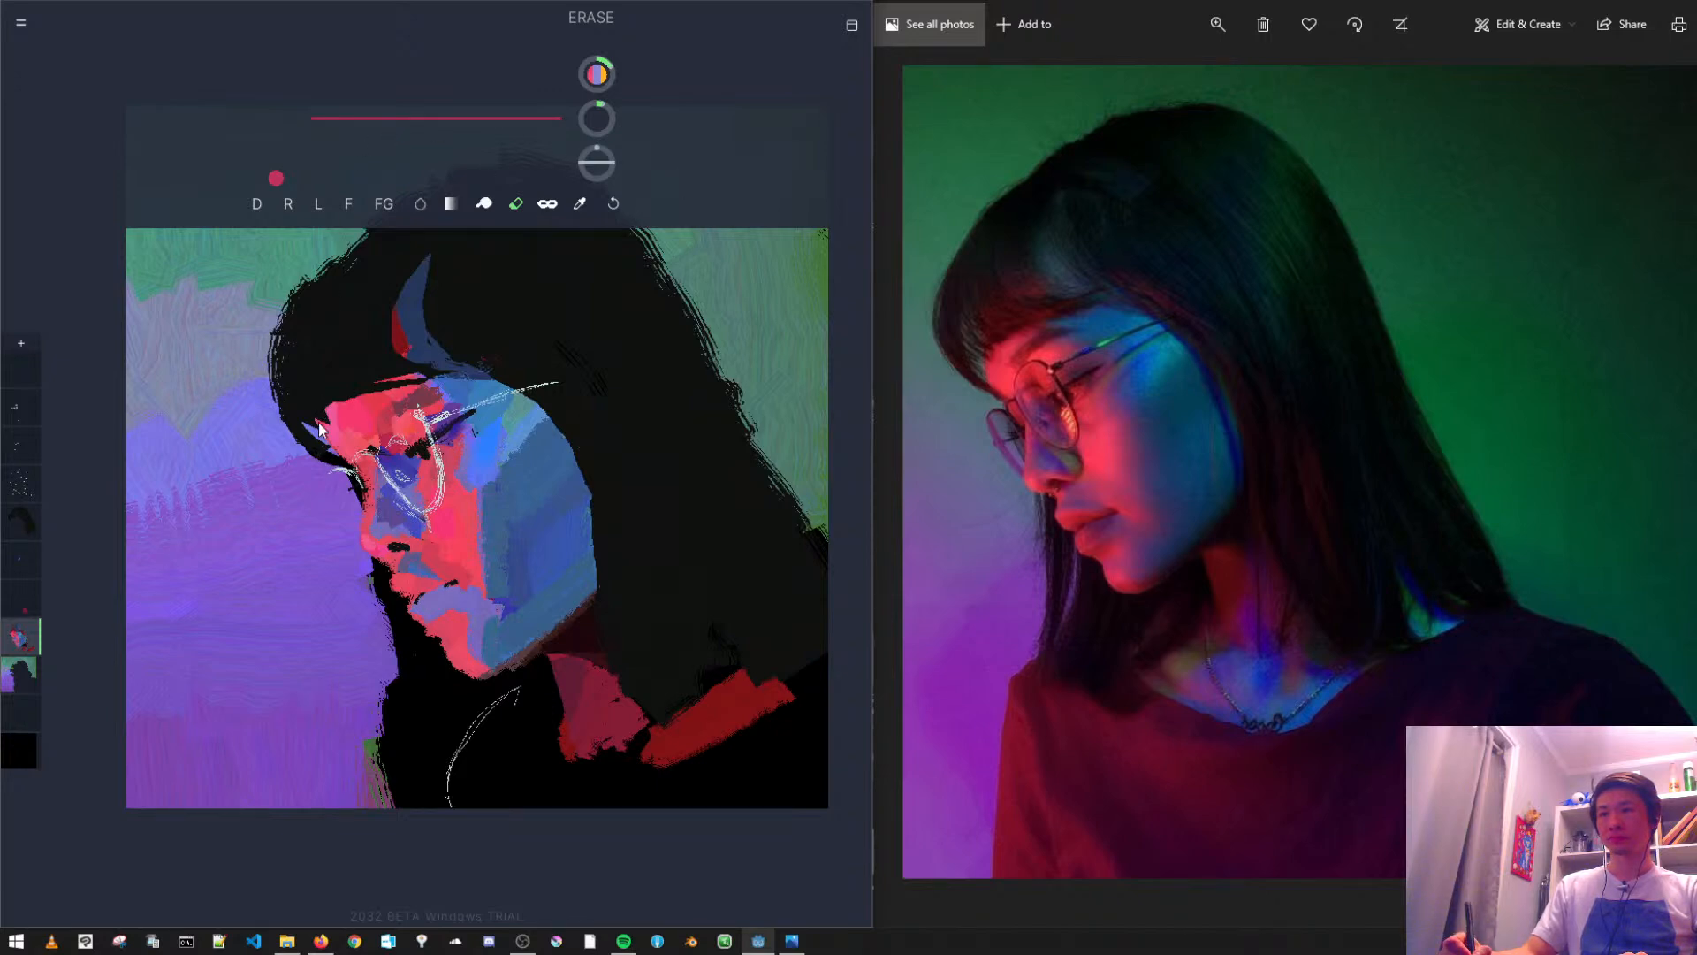
{"action": "key", "text": "ctrl+z"}
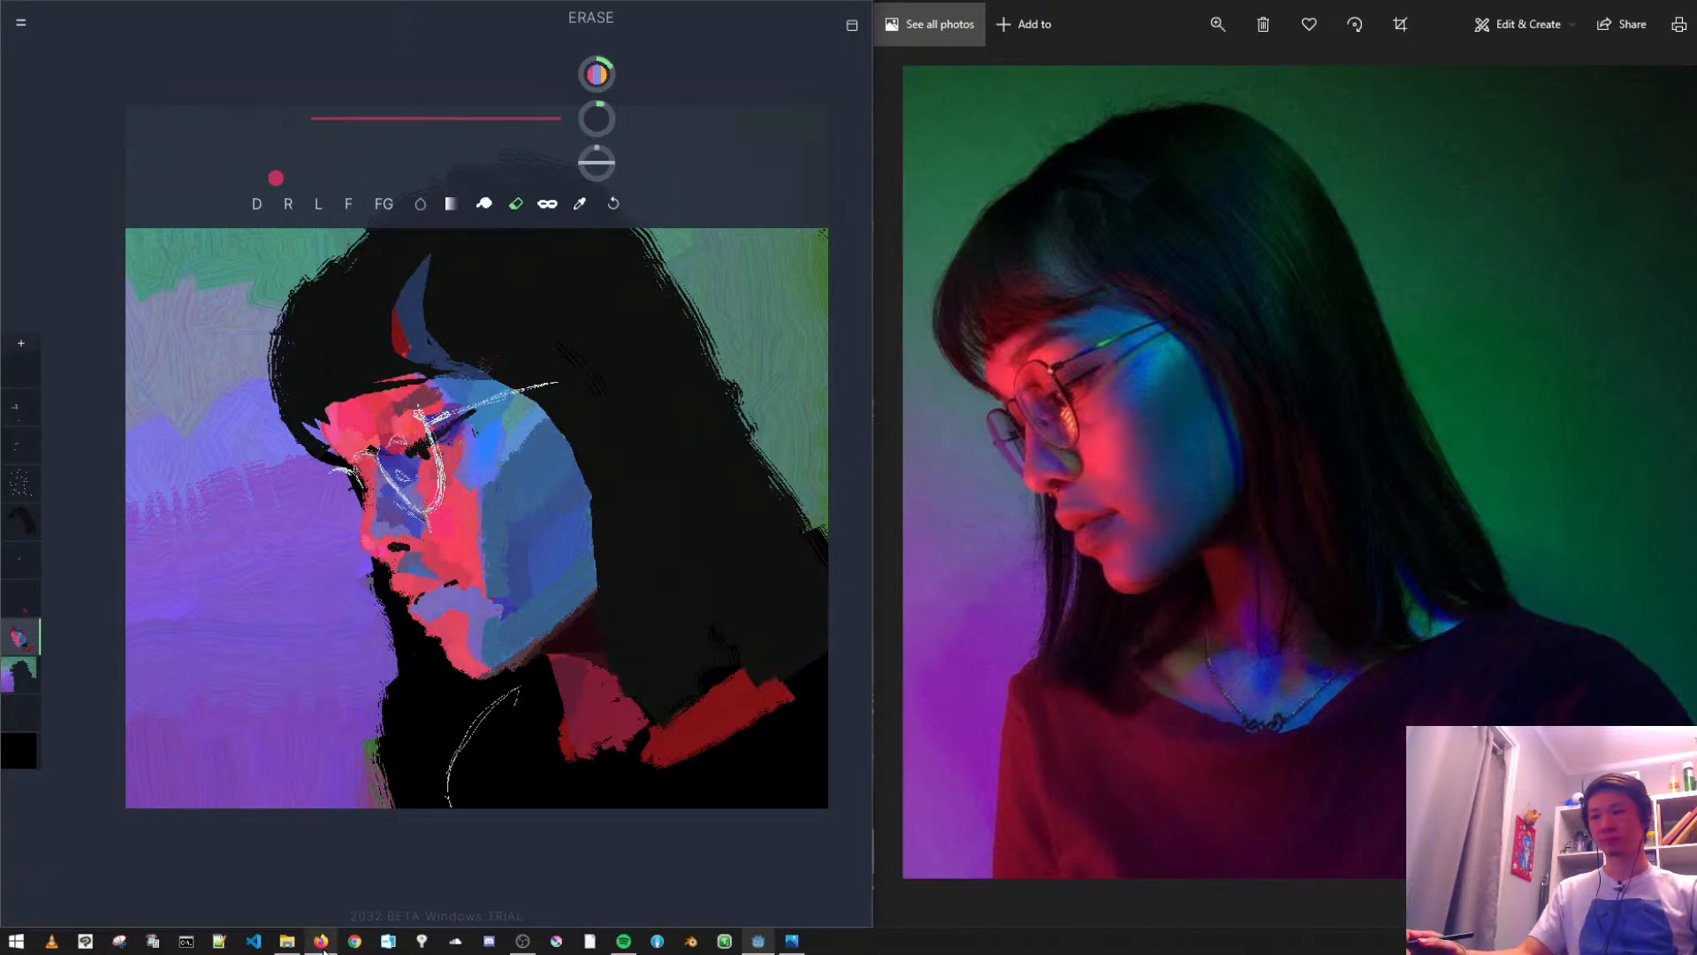
{"action": "mouse_move", "coordinate": [323, 950]}
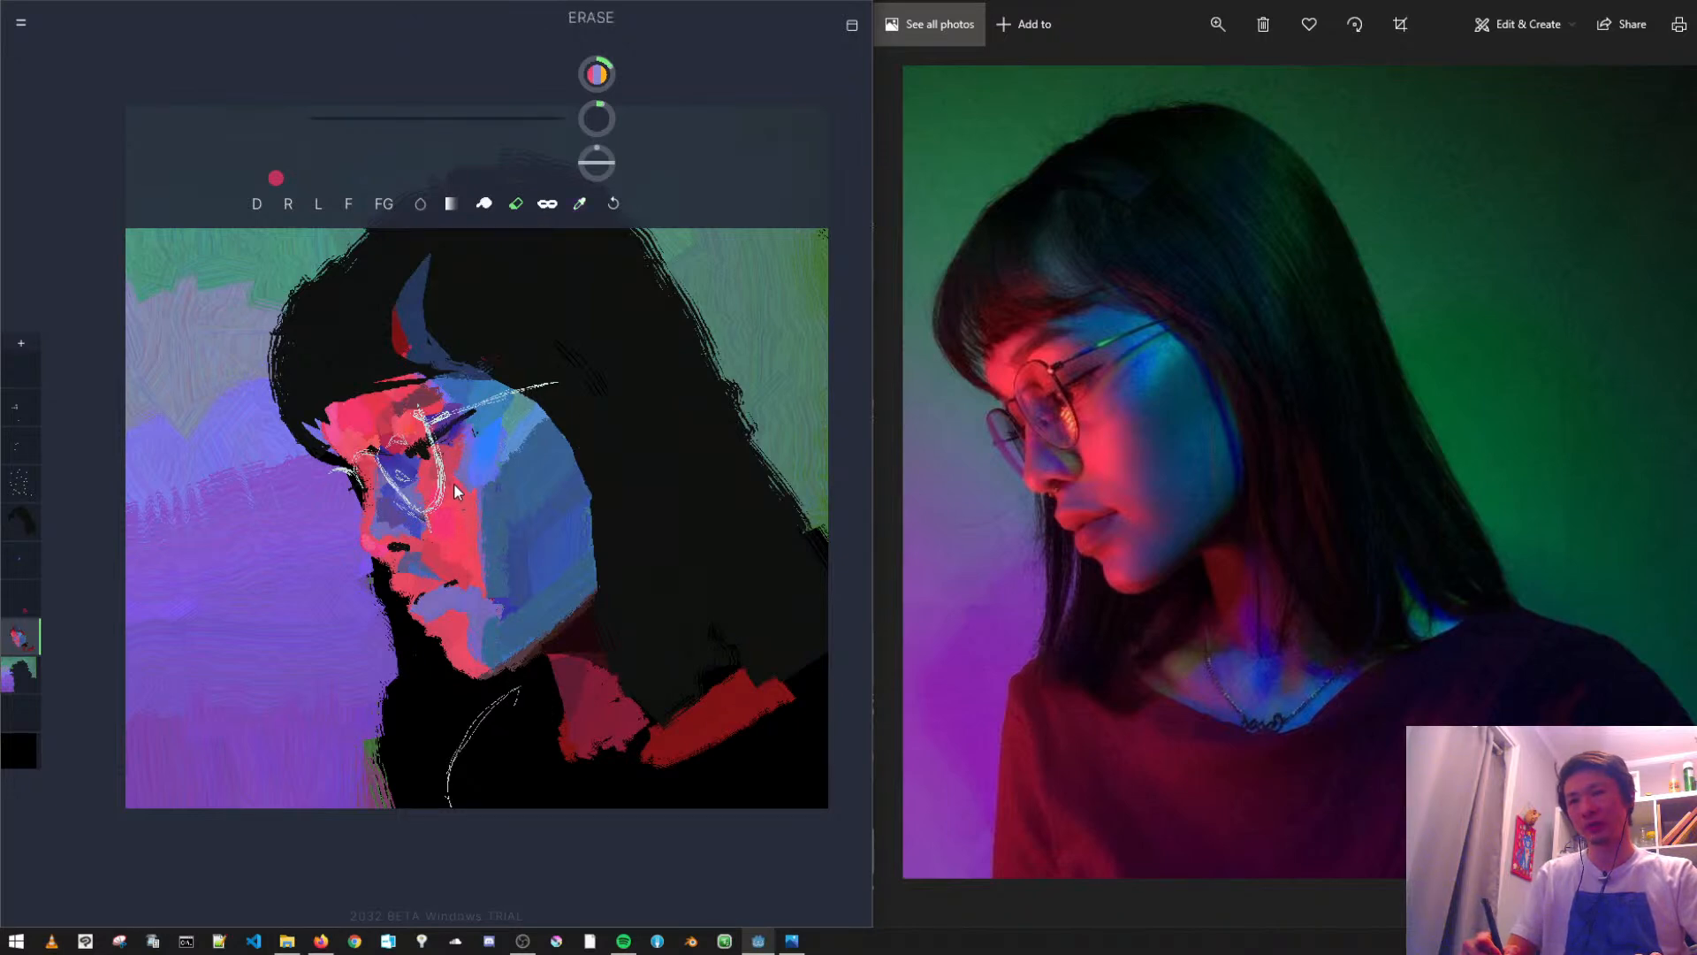
- Return to drawing, undo the last cheek strokes, and sample the cheek's pinkish red as the brush colour
{"action": "left_click", "coordinate": [256, 205]}
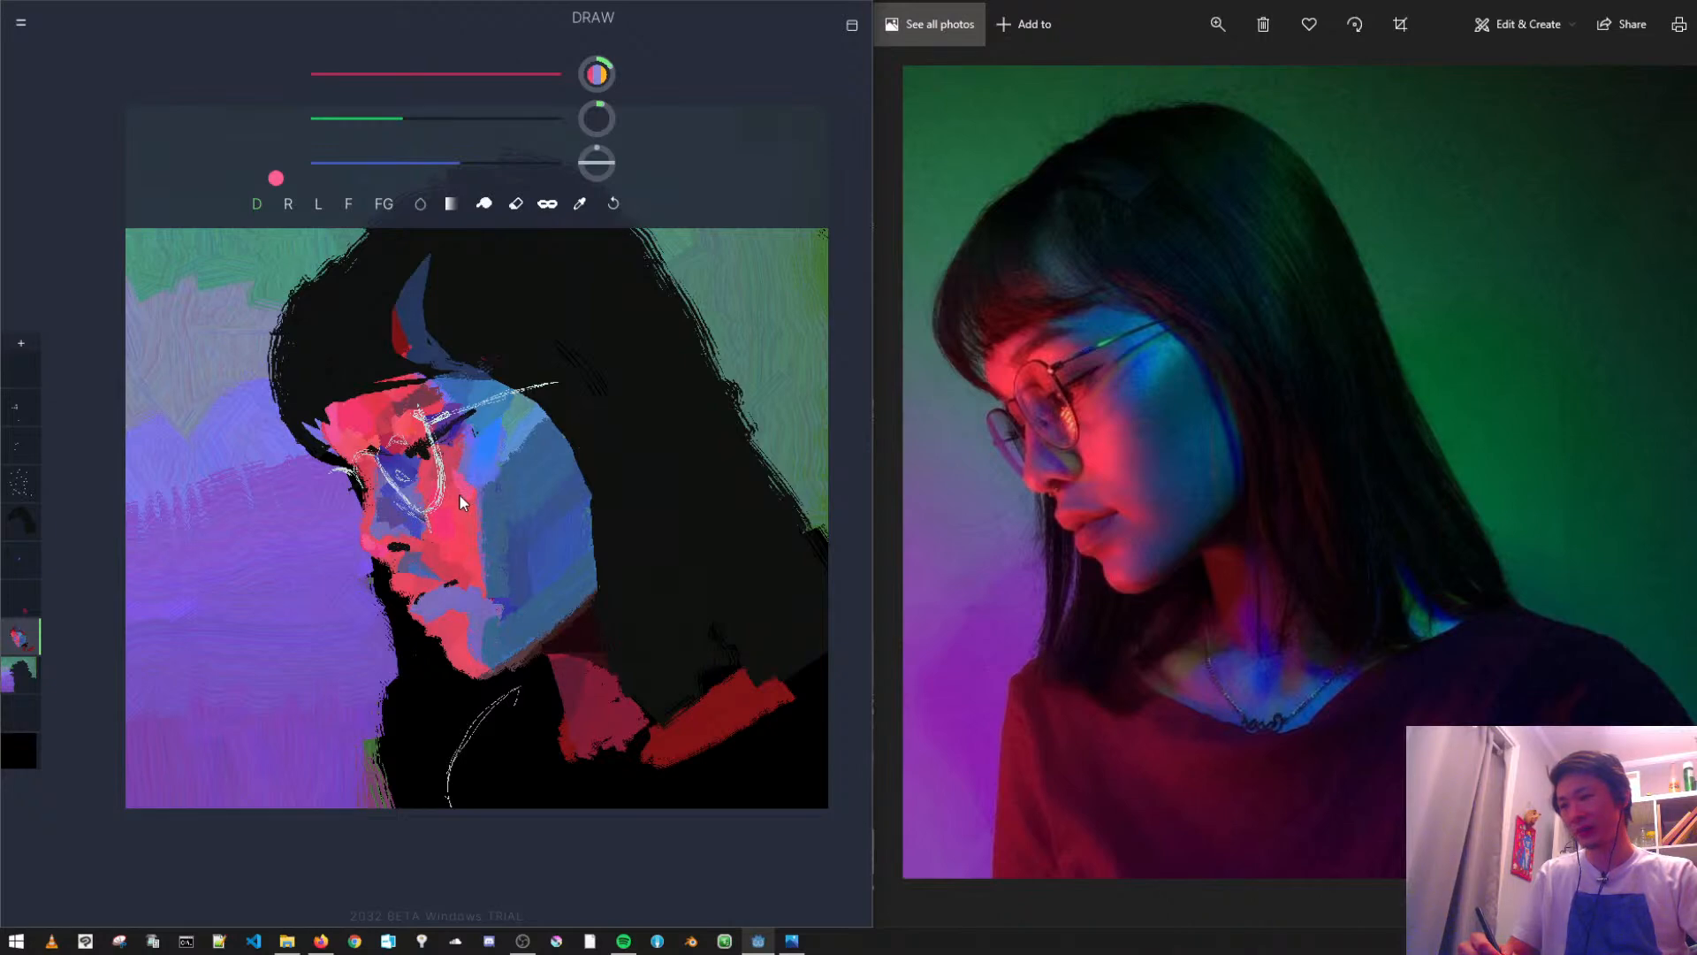
{"action": "key", "text": "ctrl+z"}
{"action": "key", "text": "ctrl+z"}
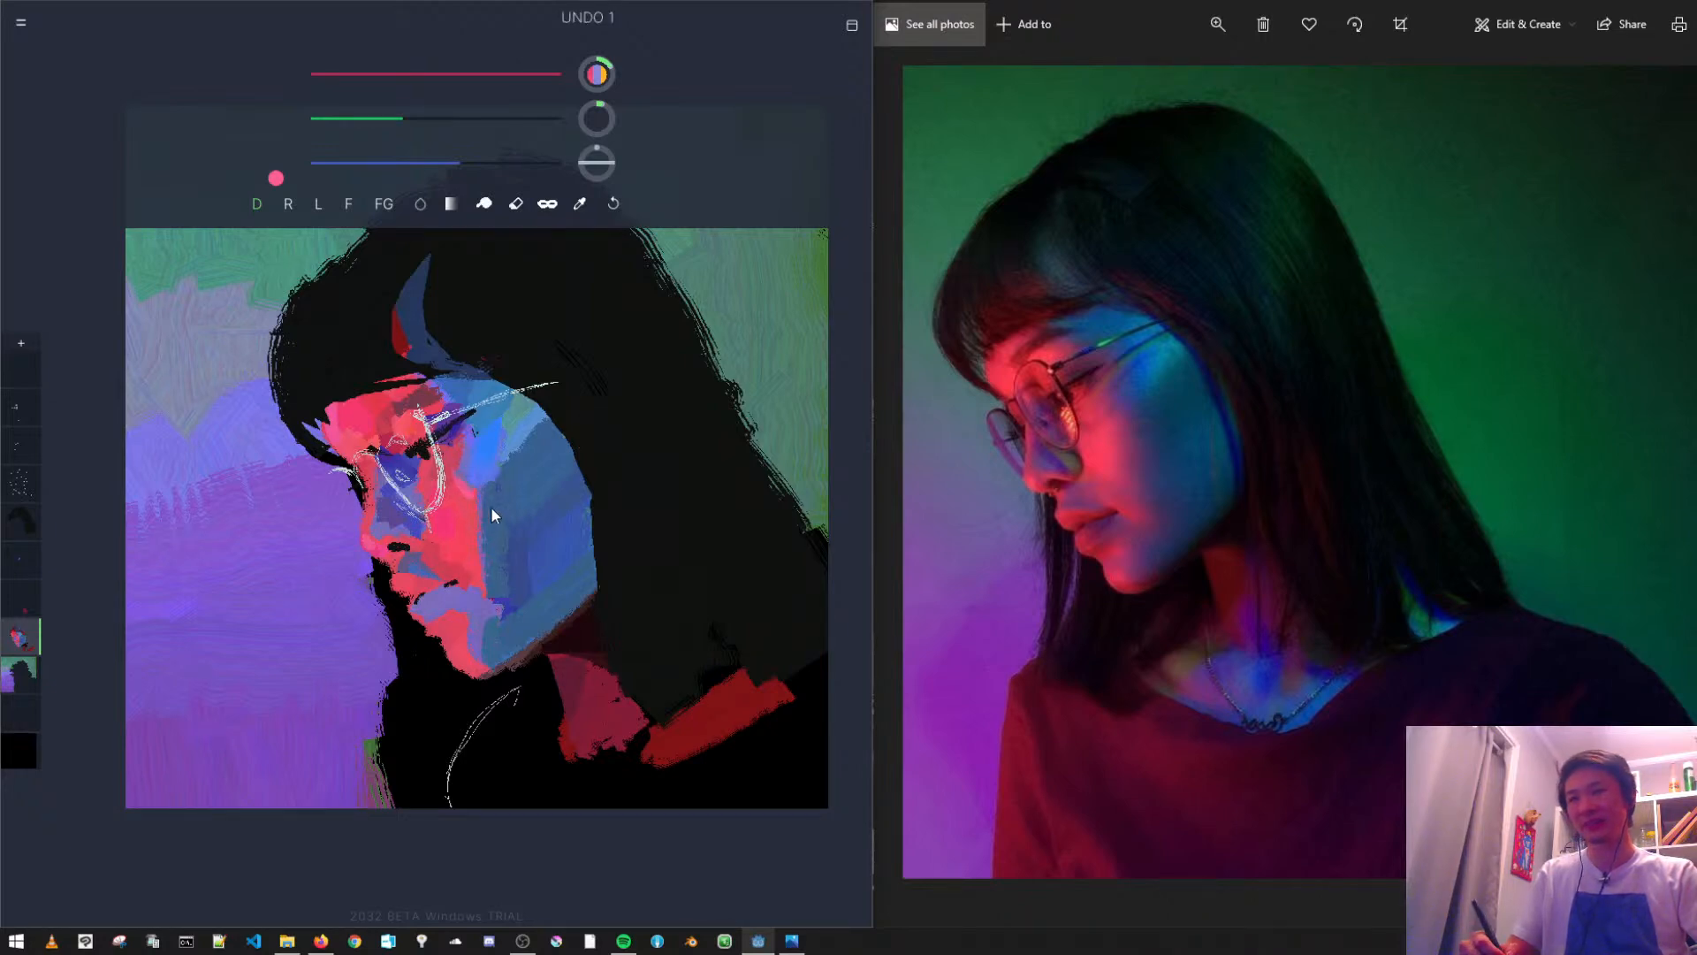
{"action": "left_click", "coordinate": [453, 515], "text": "alt"}
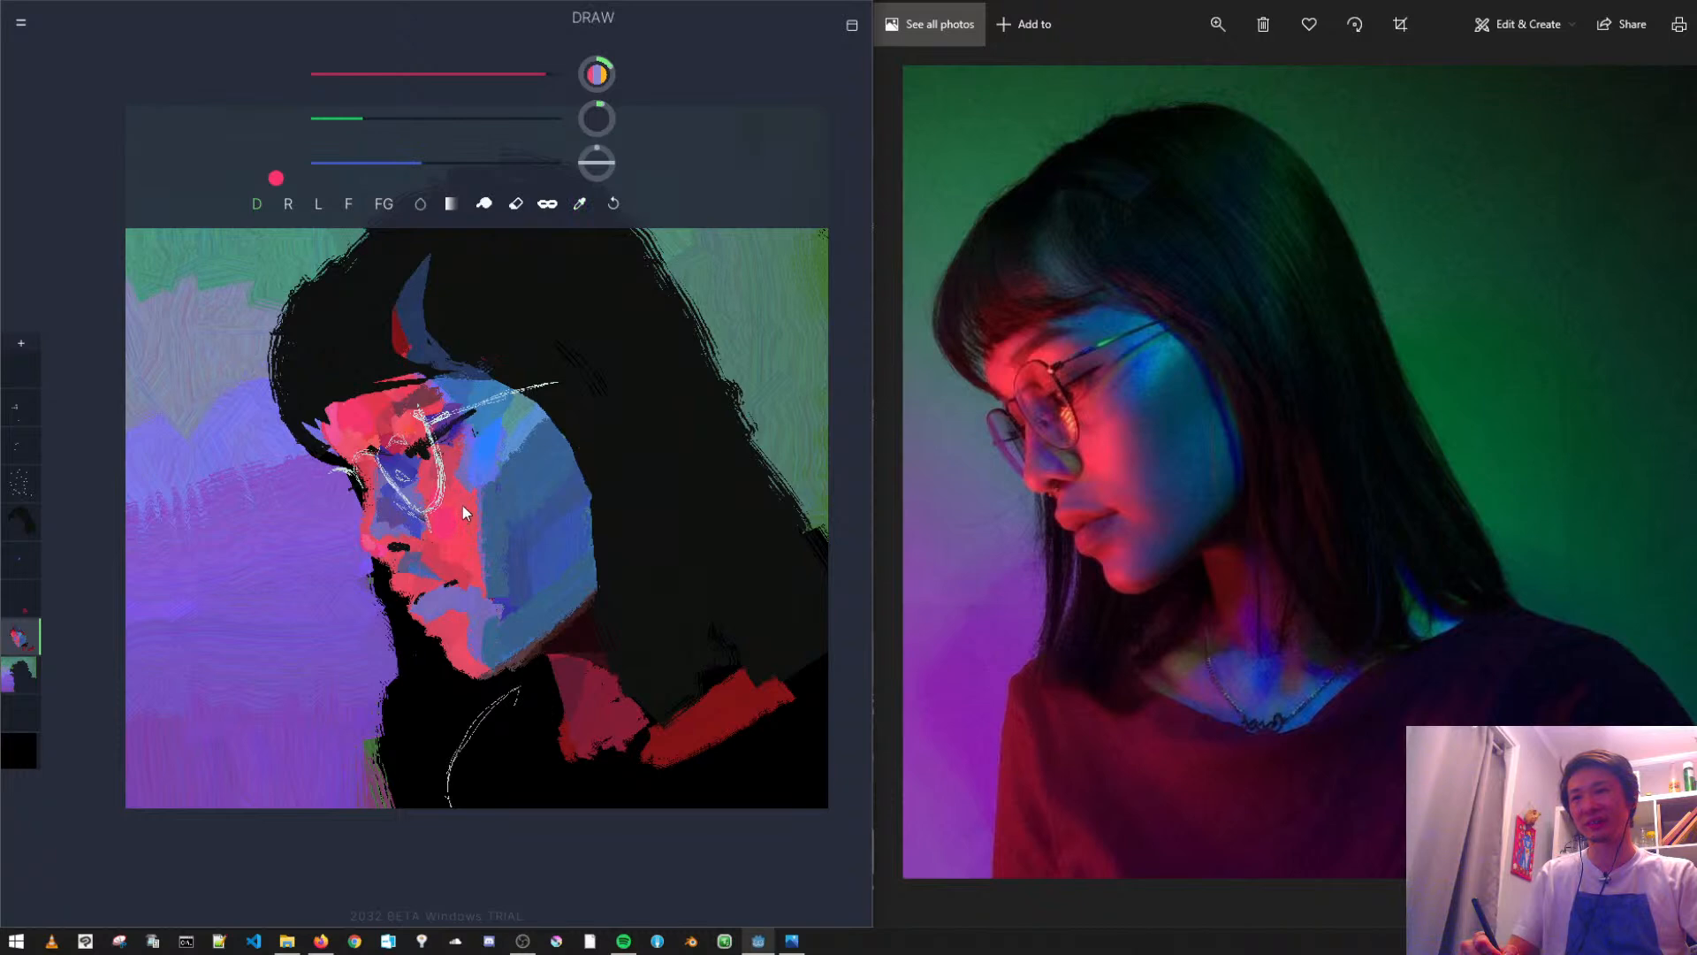
- Sample the cheek's muted red, enlarge the brush to 31, raise blue to make a pinkish mauve, and soften the cheek's red-blue border
{"action": "left_click", "coordinate": [451, 460], "text": "alt"}
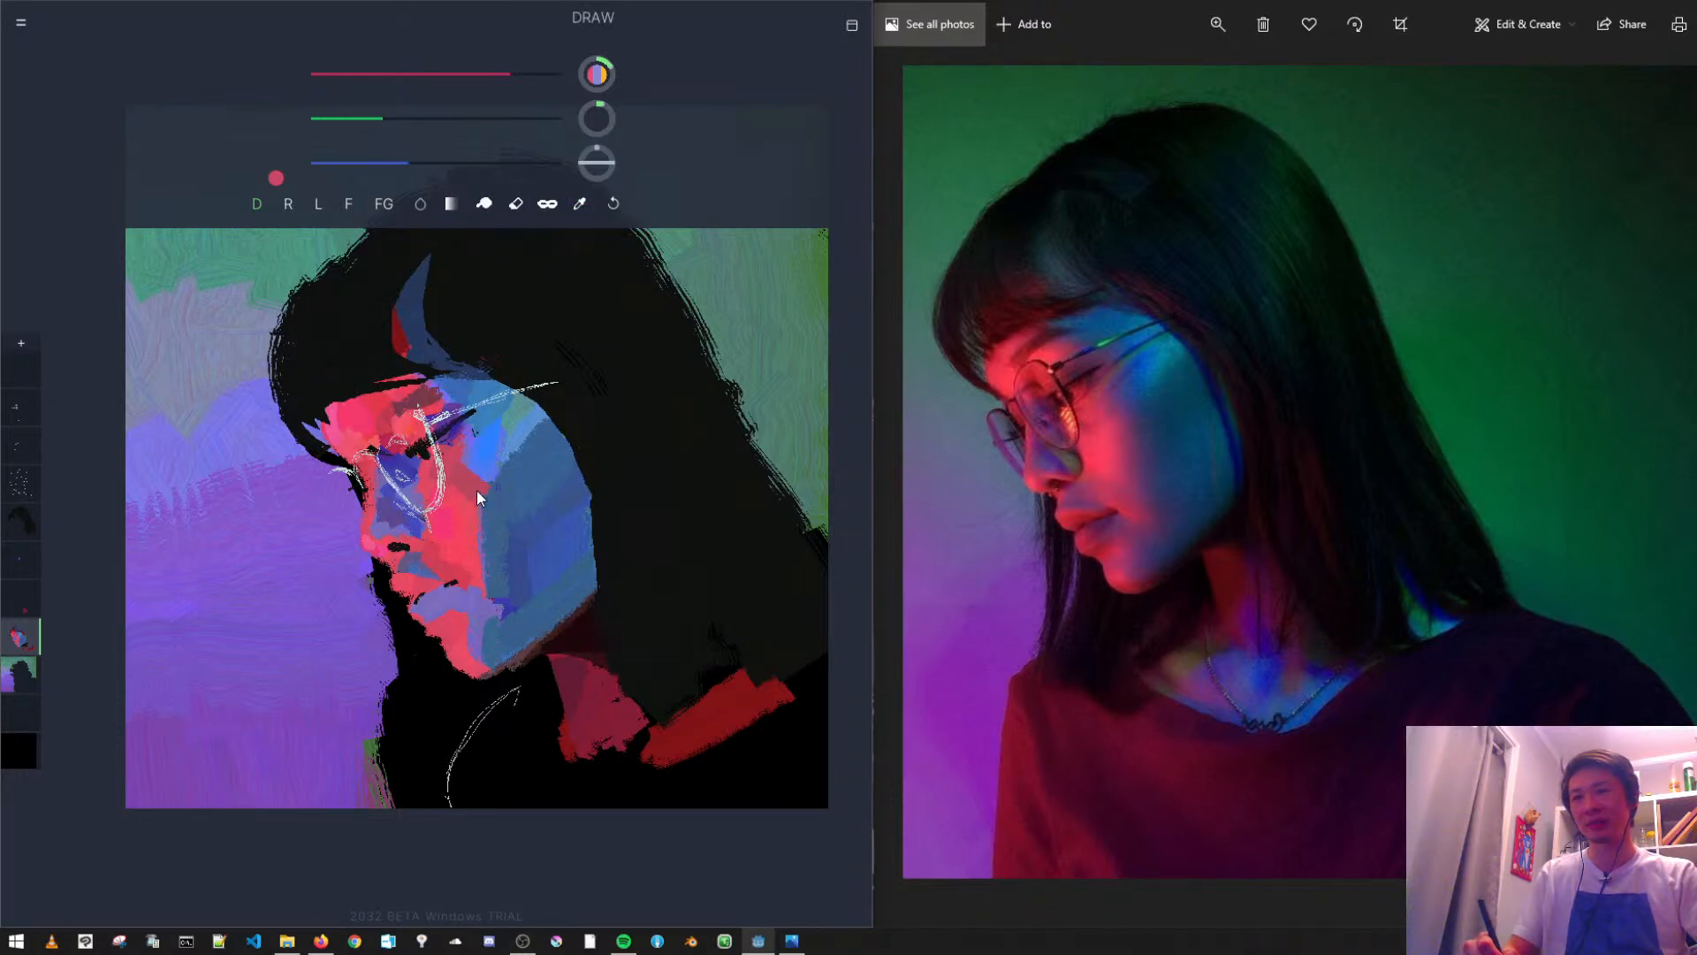
{"action": "key", "text": "ctrl+z"}
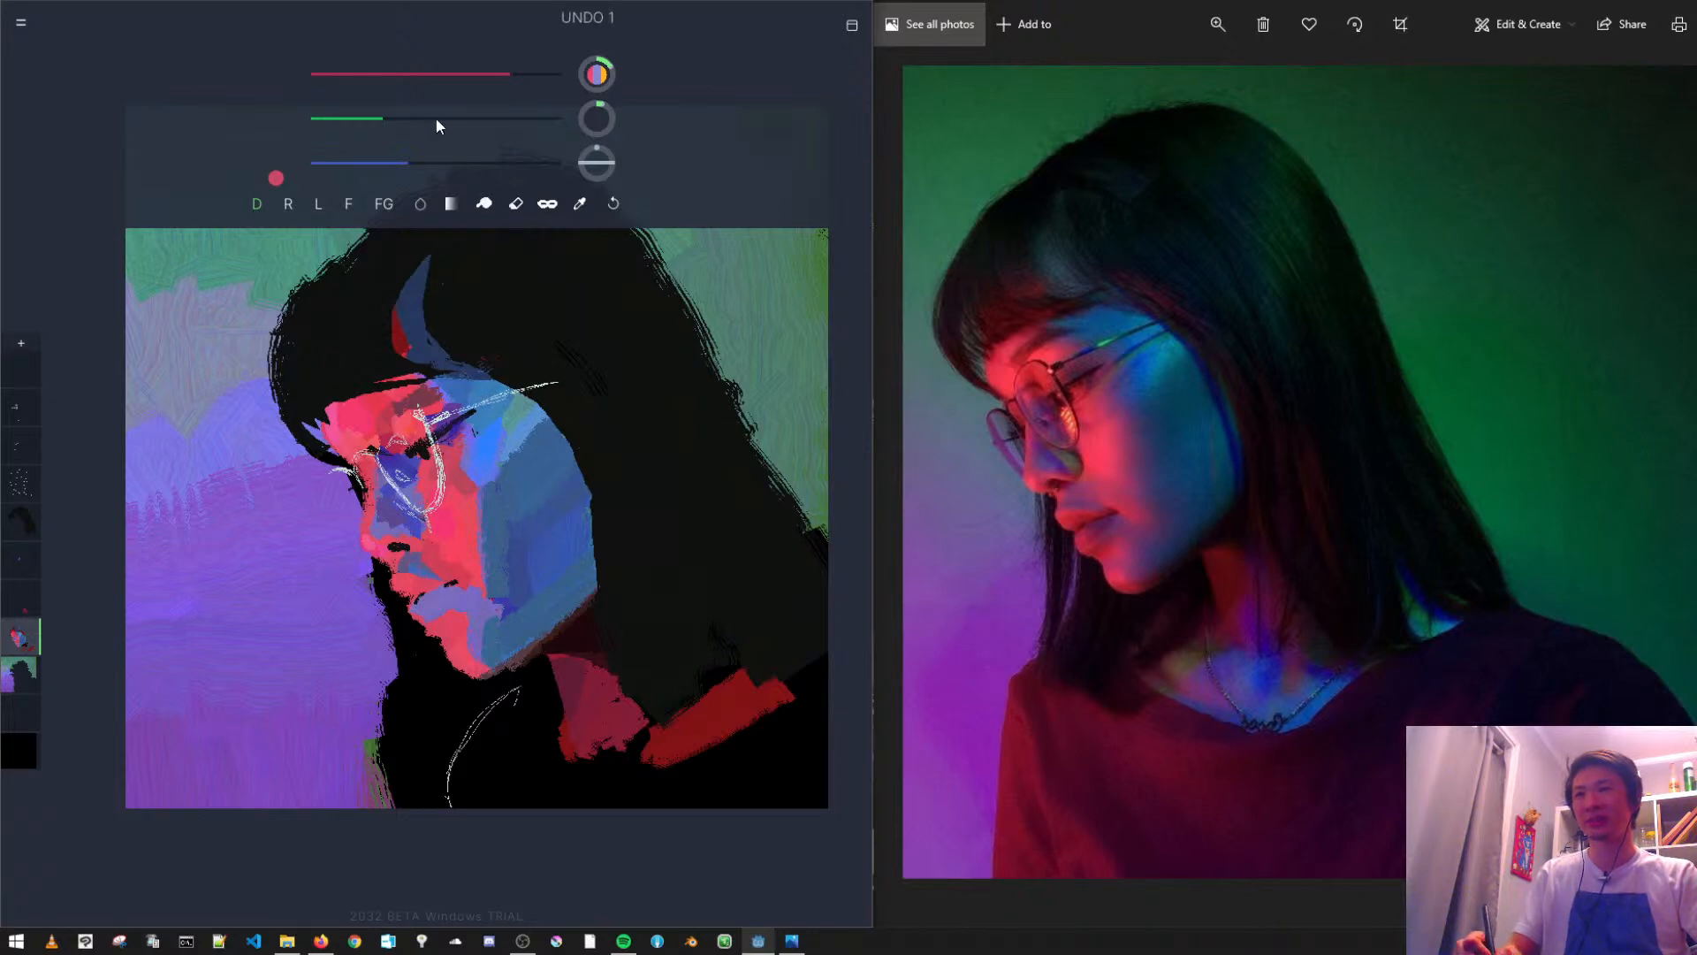
{"action": "left_click_drag", "start_coordinate": [589, 131], "coordinate": [612, 144]}
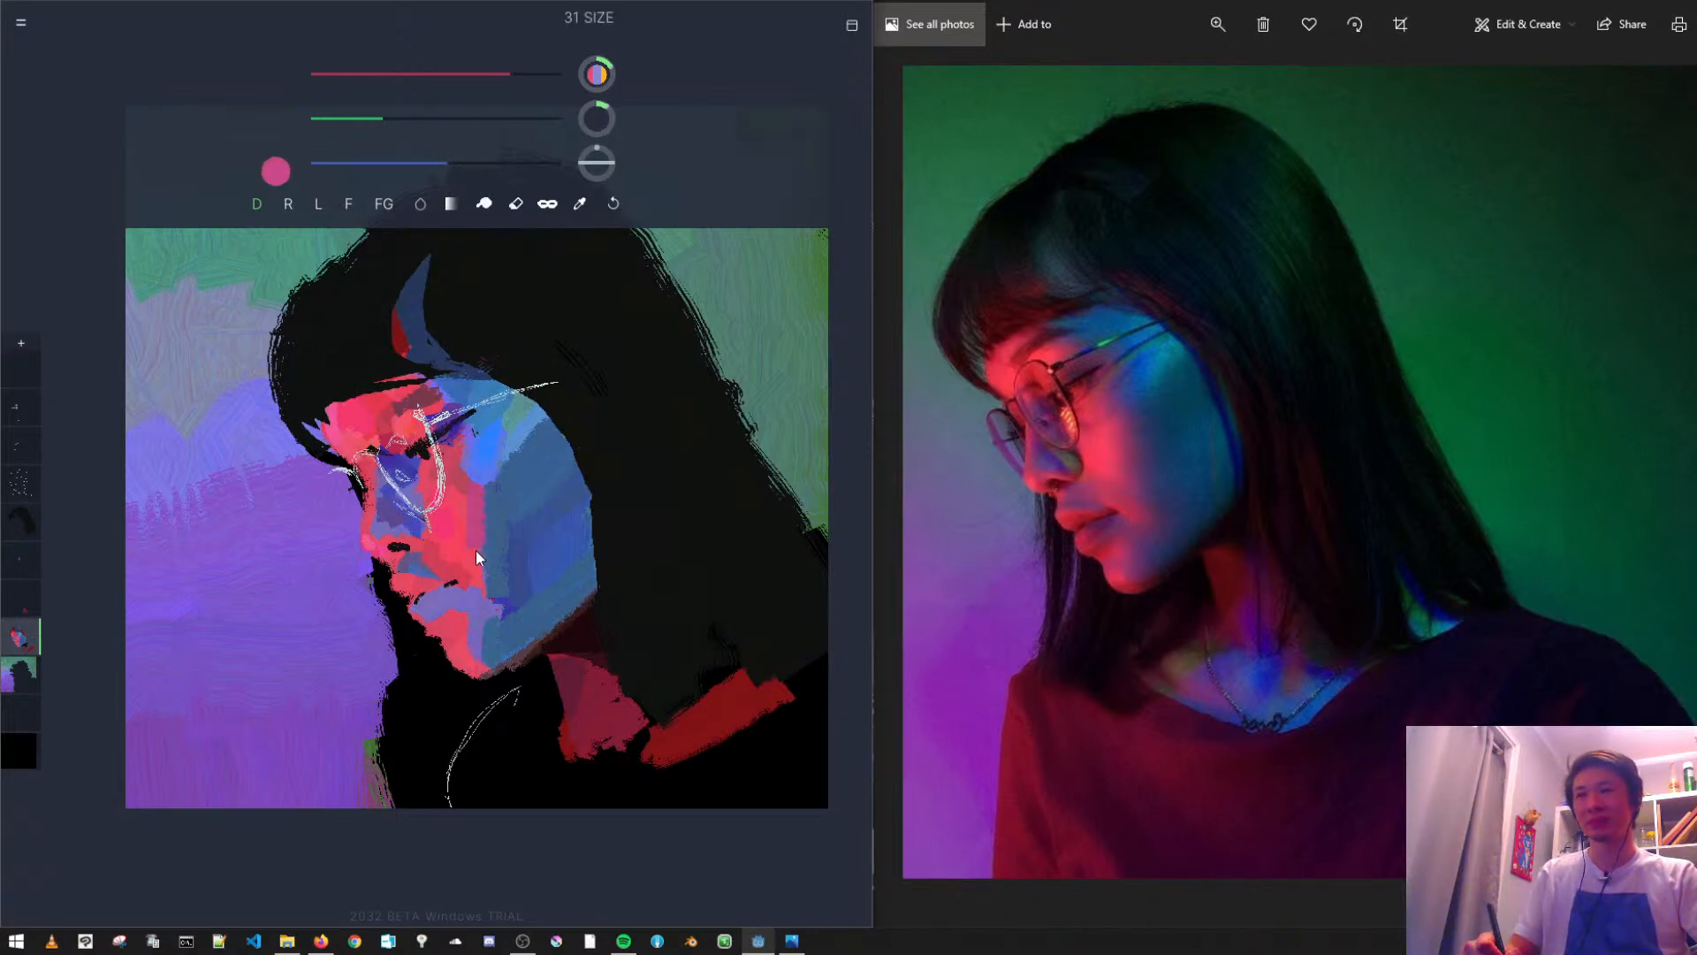
{"action": "key", "text": "ctrl+z"}
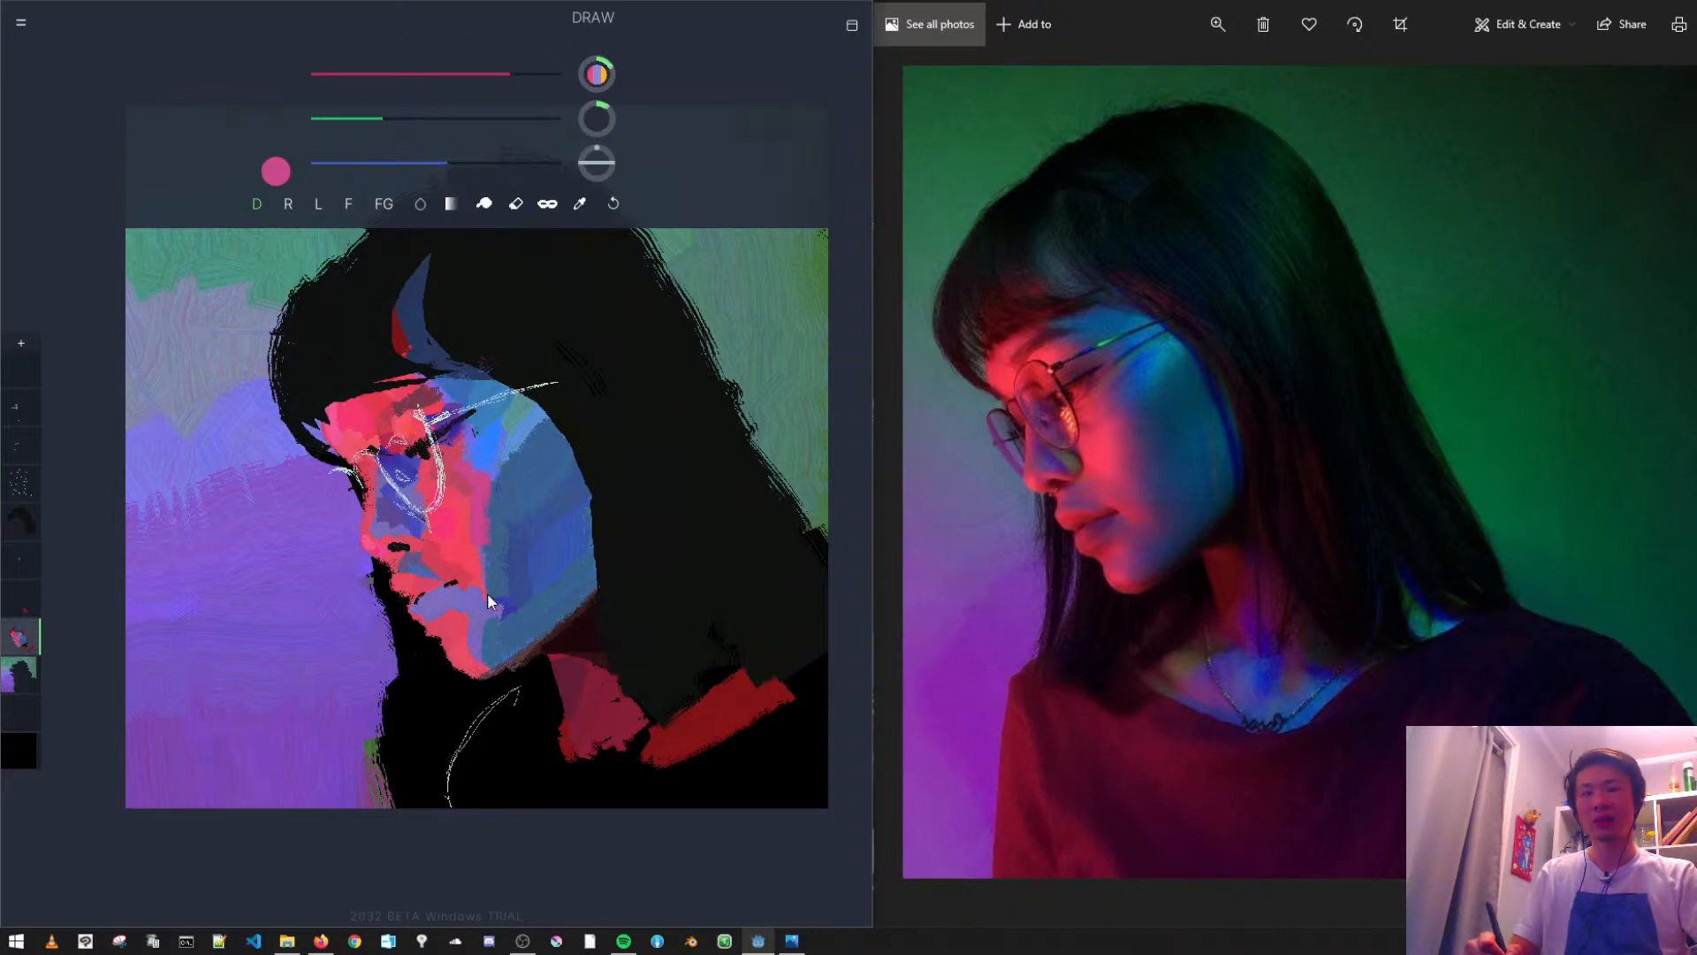
- Try magenta and lighter pink strokes on the cheek beside the mouth, undoing each trial
{"action": "left_click_drag", "start_coordinate": [443, 163], "coordinate": [482, 162]}
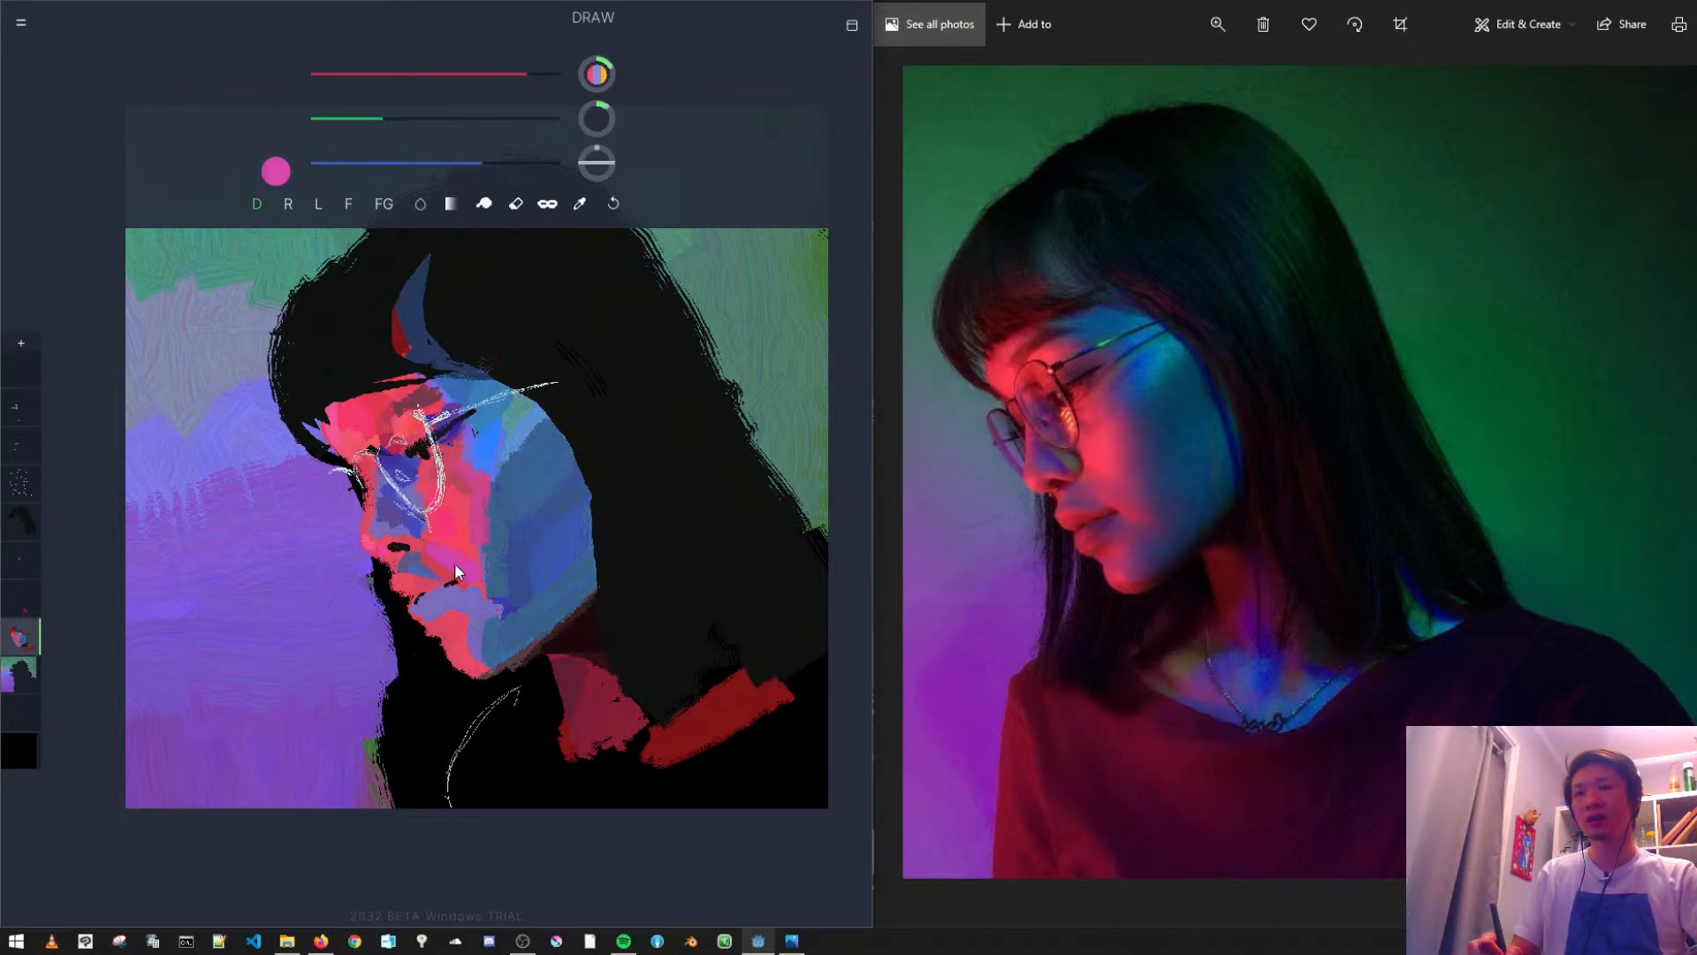
{"action": "key", "text": "ctrl+z"}
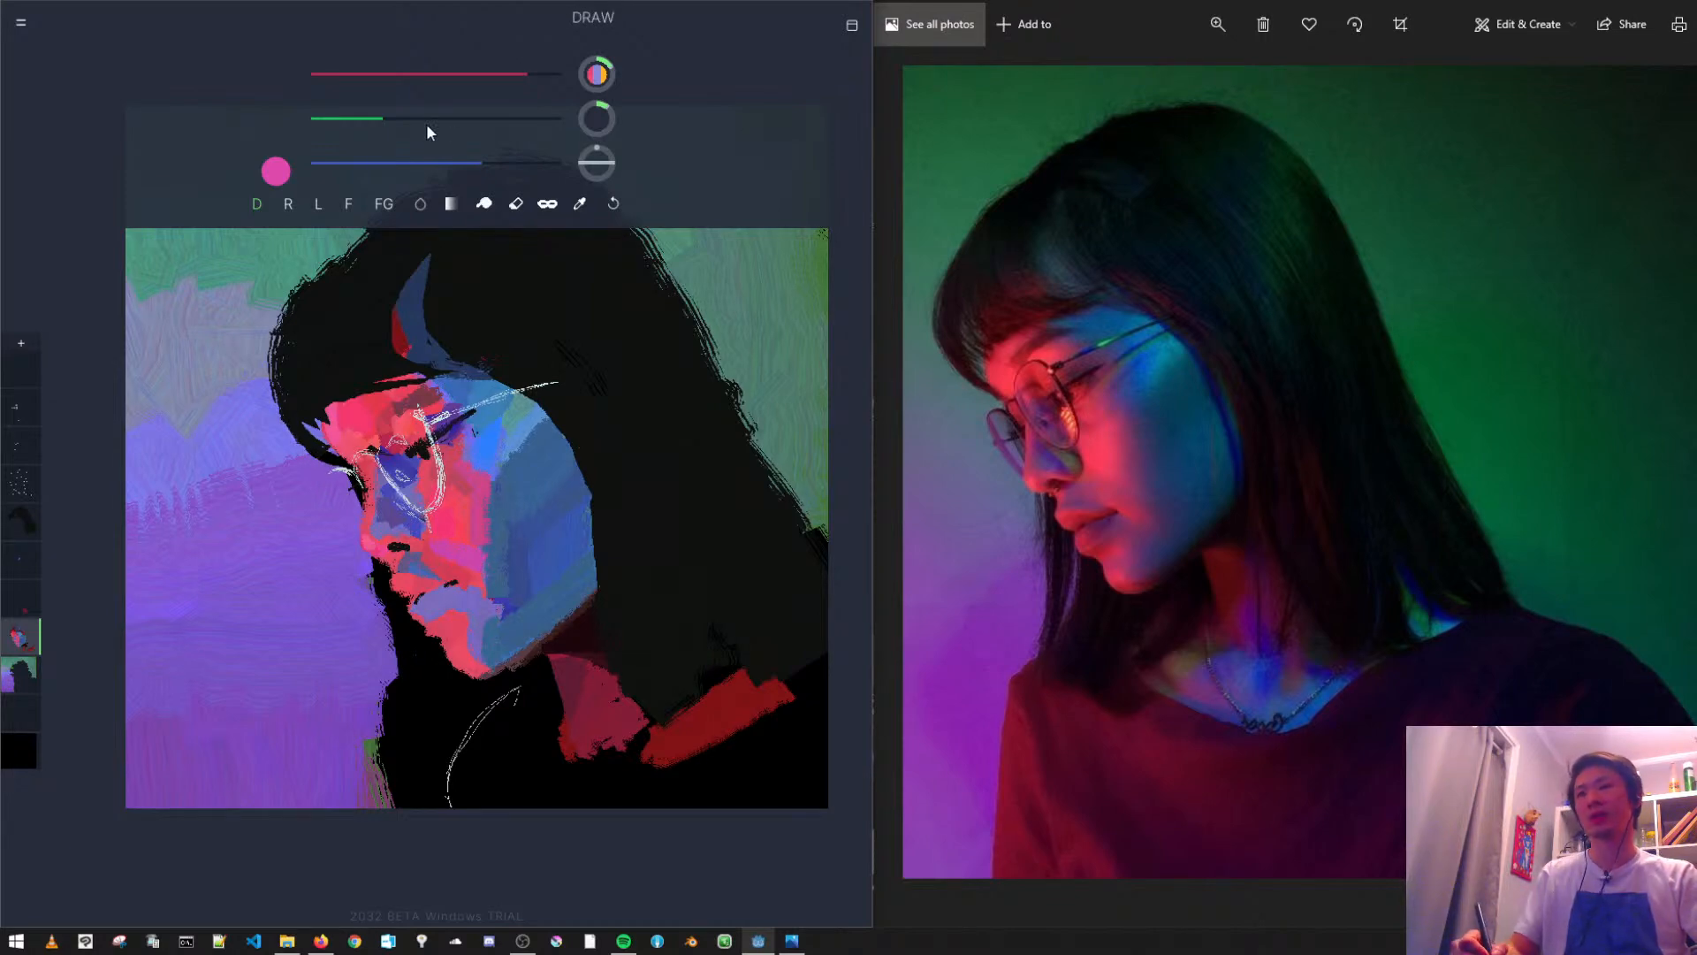
{"action": "left_click_drag", "start_coordinate": [386, 118], "coordinate": [406, 119]}
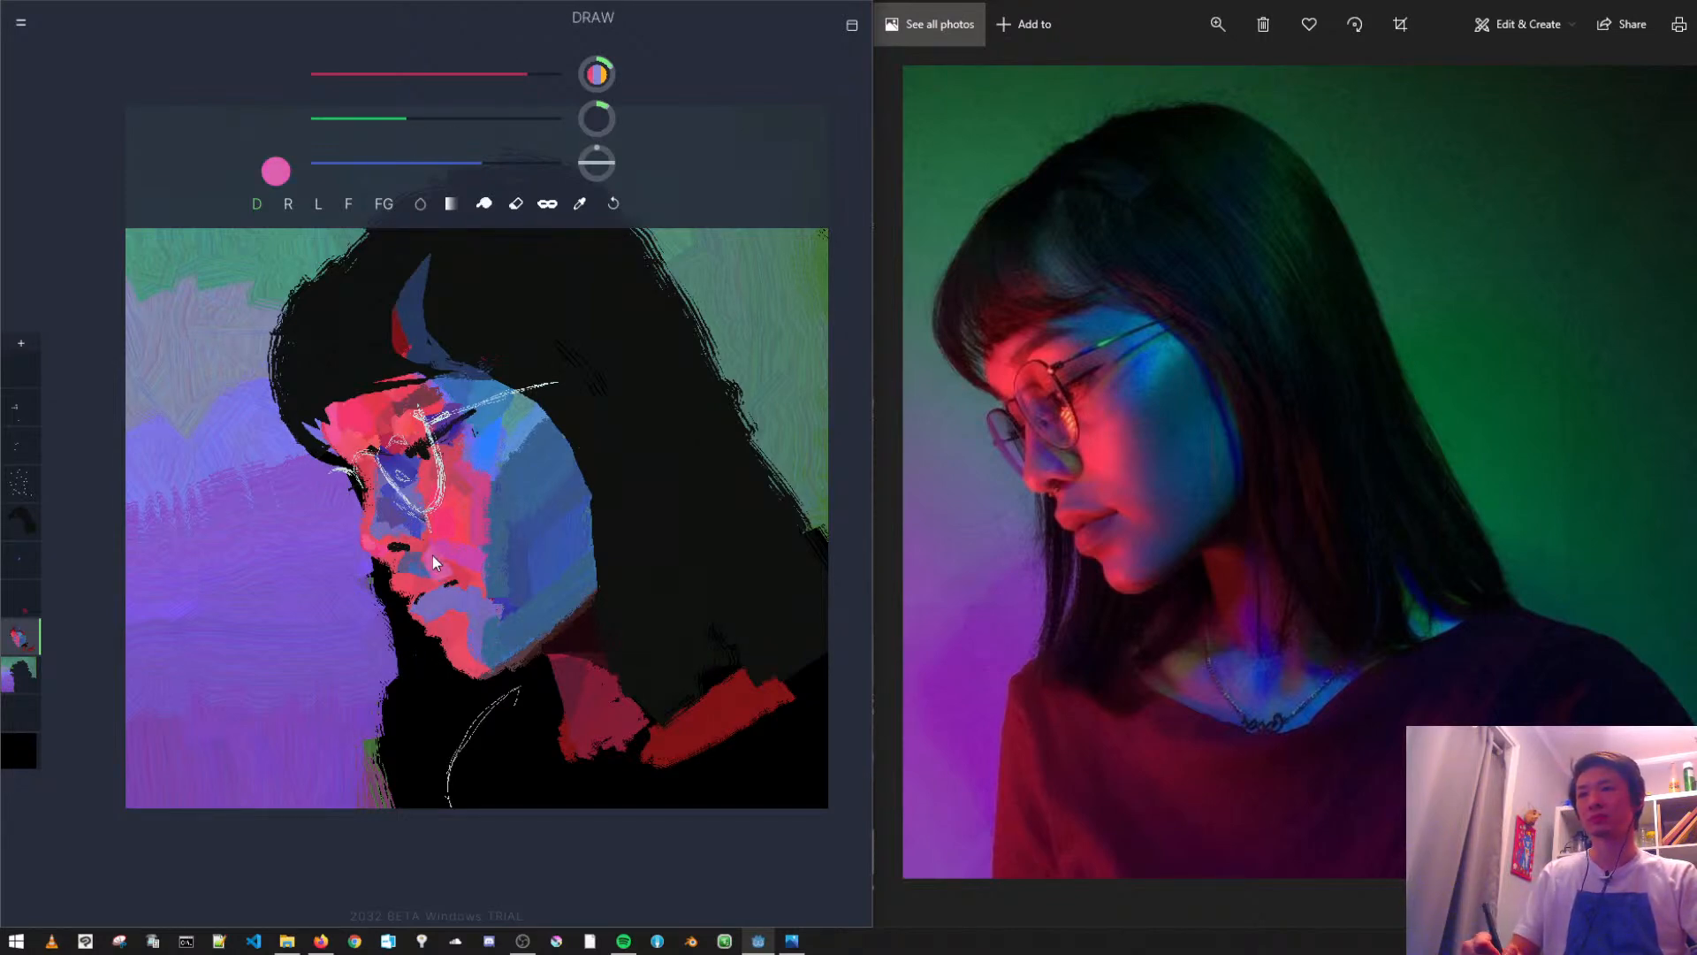
{"action": "key", "text": "ctrl+z"}
- Lower red and slightly raise blue to mix an orchid purple, and undo the trial stroke near the upper lip
{"action": "left_click", "coordinate": [496, 73]}
{"action": "left_click", "coordinate": [492, 163]}
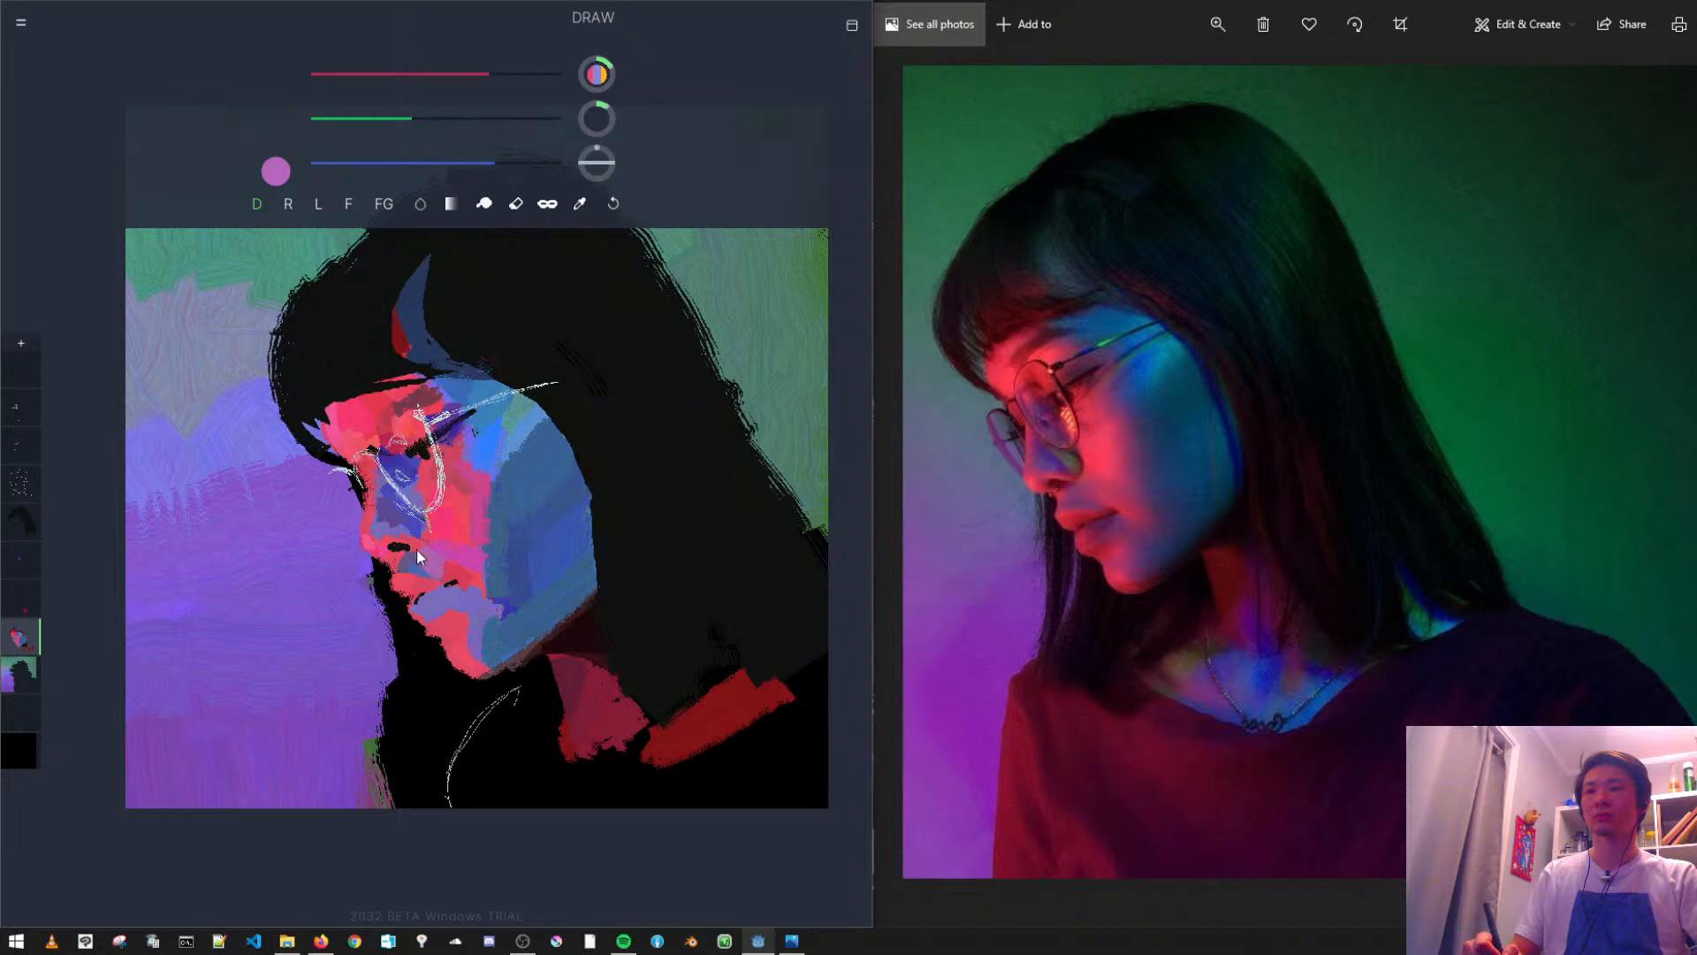
{"action": "key", "text": "ctrl+z"}
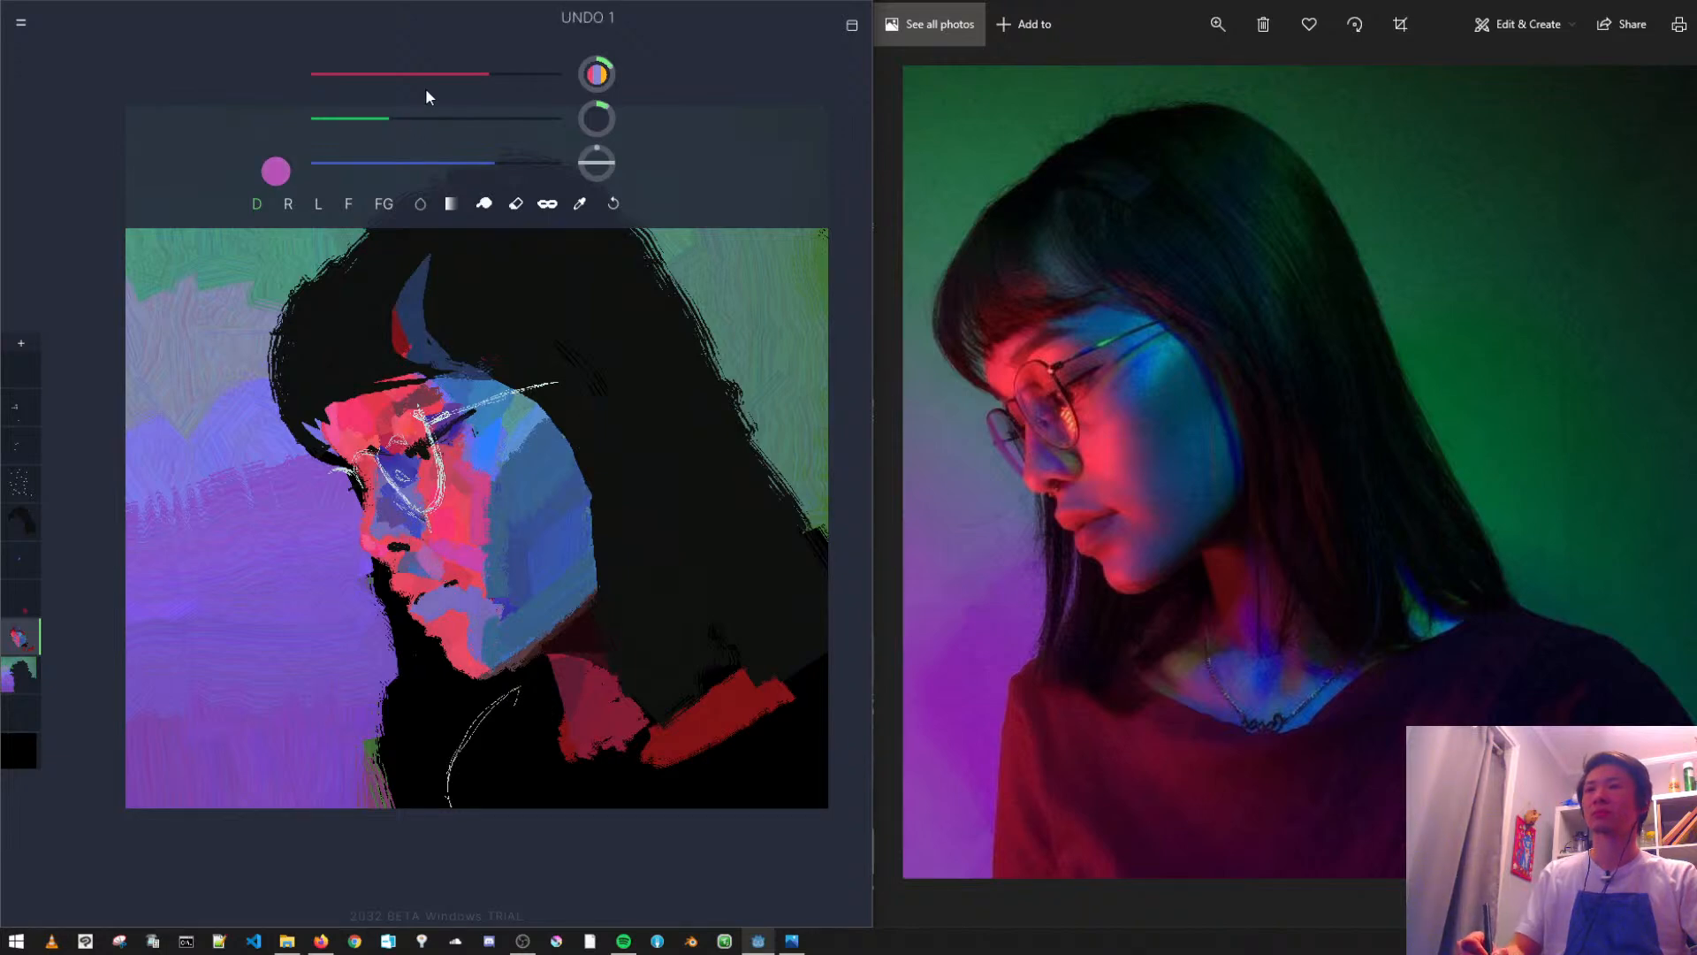
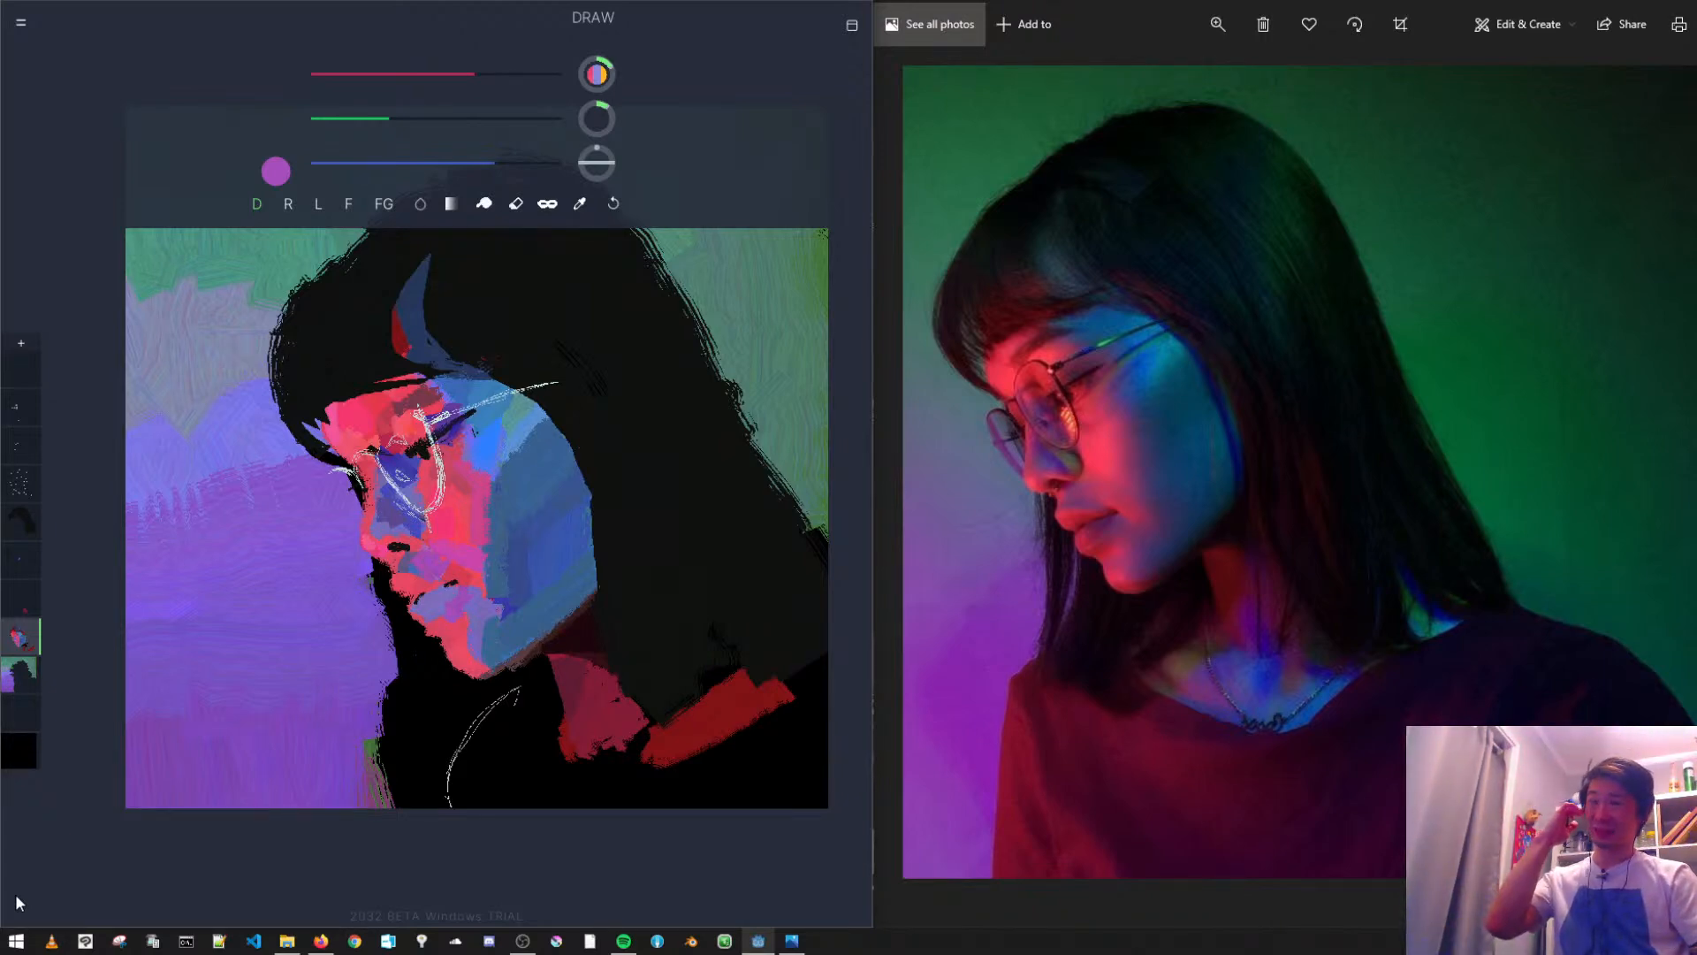
- Touch up the cheek beside the mouth with magenta pink, and paint teal strokes mixed from the cheek's blue across its blue side
{"action": "left_click", "coordinate": [477, 513], "text": "alt"}
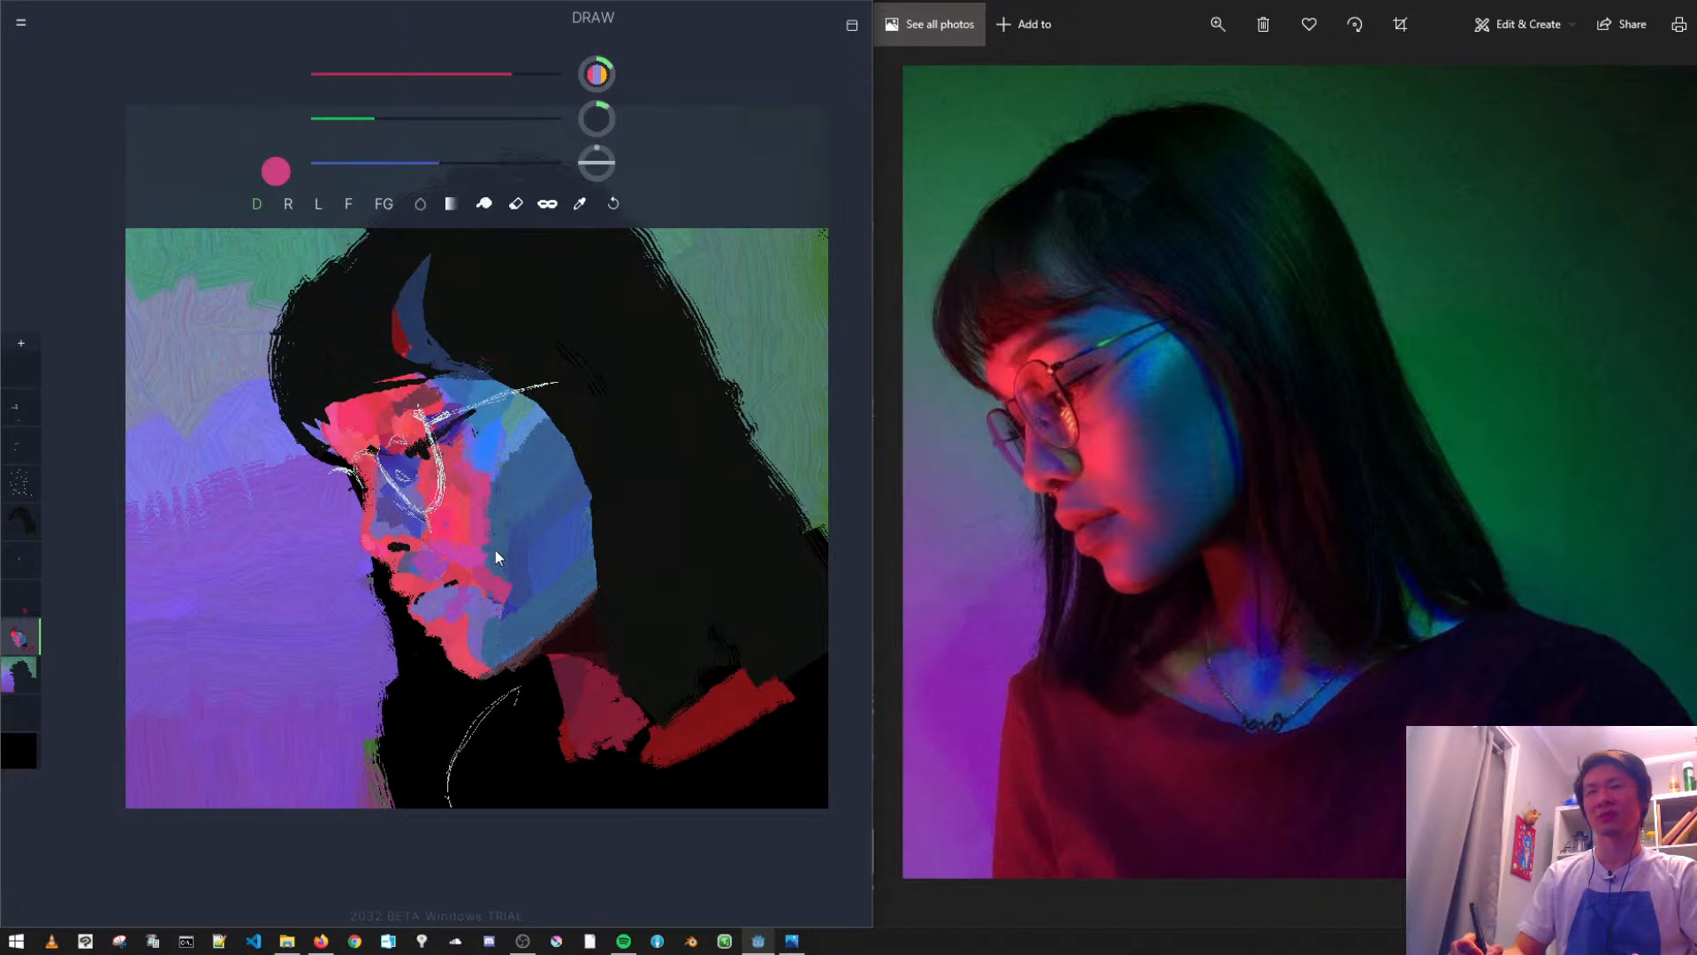
{"action": "left_click", "coordinate": [536, 475], "text": "alt"}
{"action": "left_click", "coordinate": [419, 129]}
{"action": "left_click", "coordinate": [445, 119]}
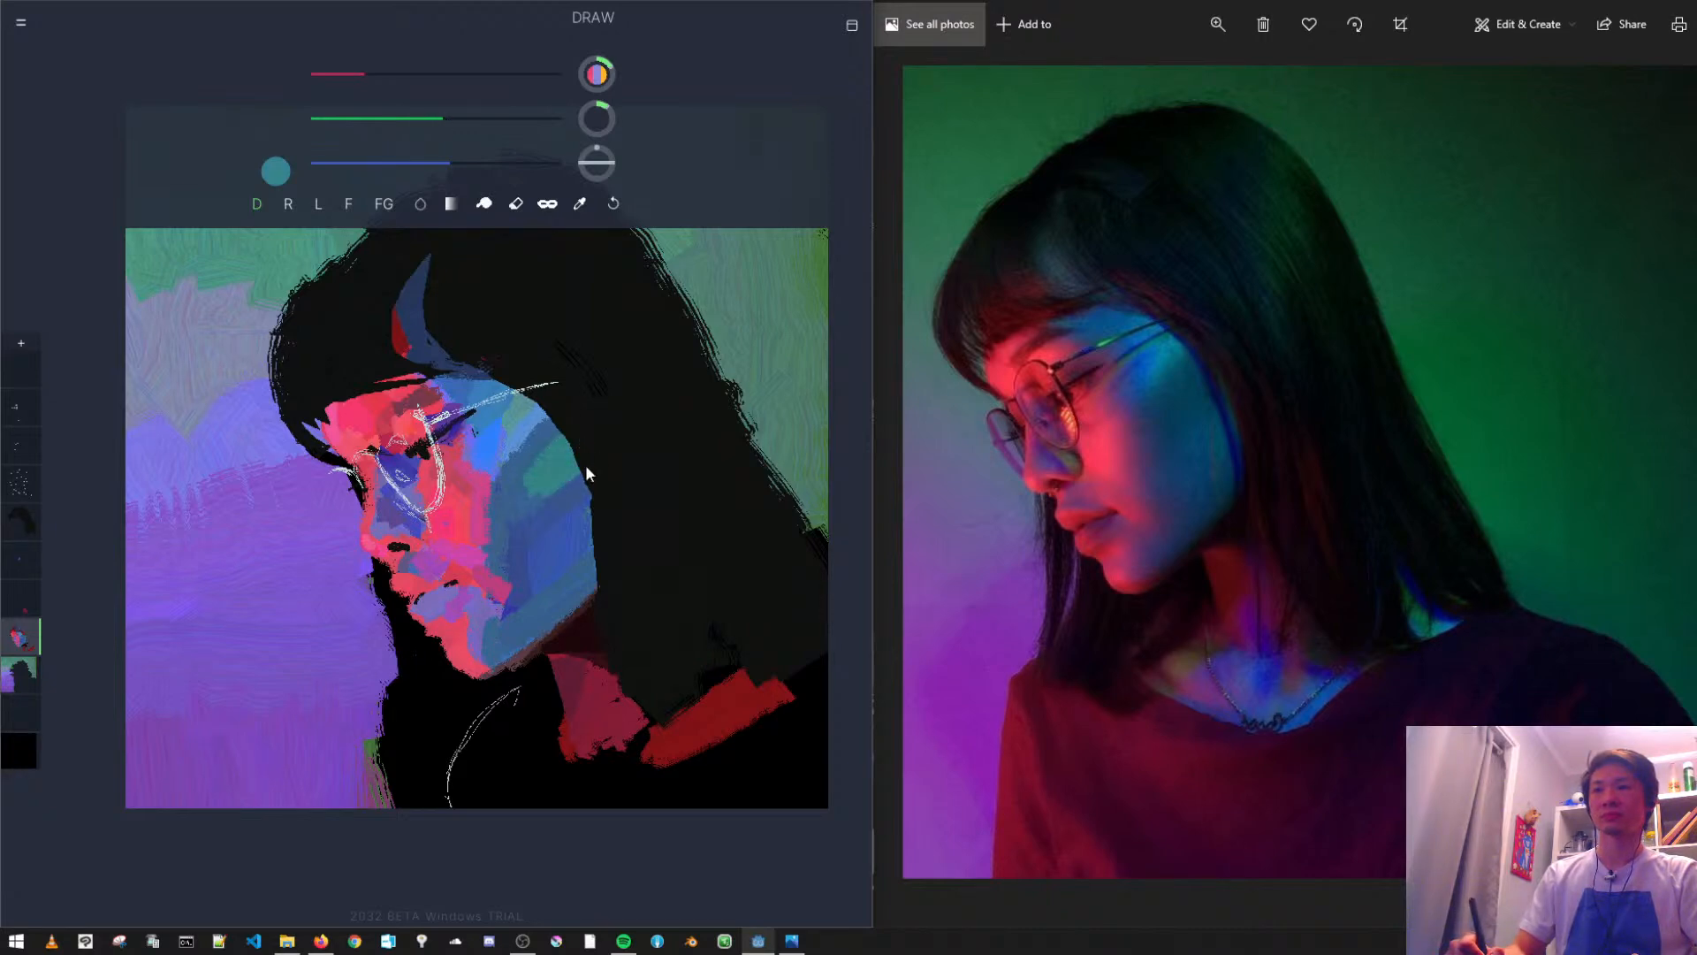
{"action": "key", "text": "ctrl+z"}
{"action": "left_click_drag", "start_coordinate": [549, 423], "coordinate": [515, 455]}
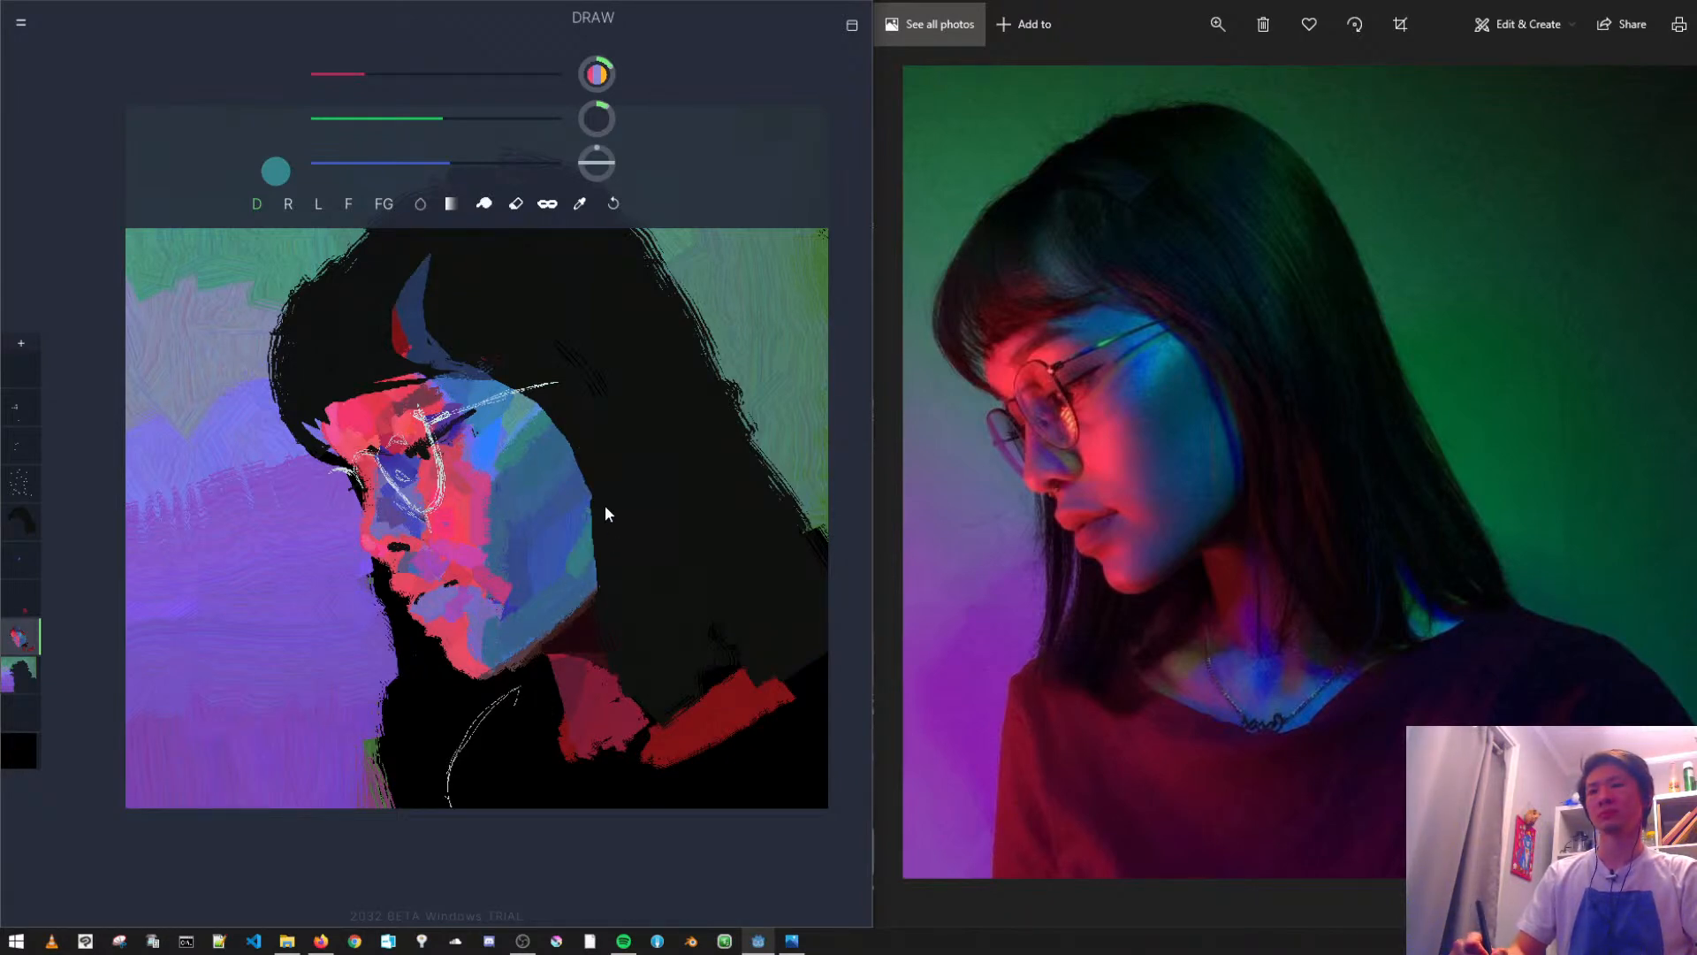
{"action": "key", "text": "ctrl+z"}
{"action": "left_click_drag", "start_coordinate": [430, 131], "coordinate": [422, 131]}
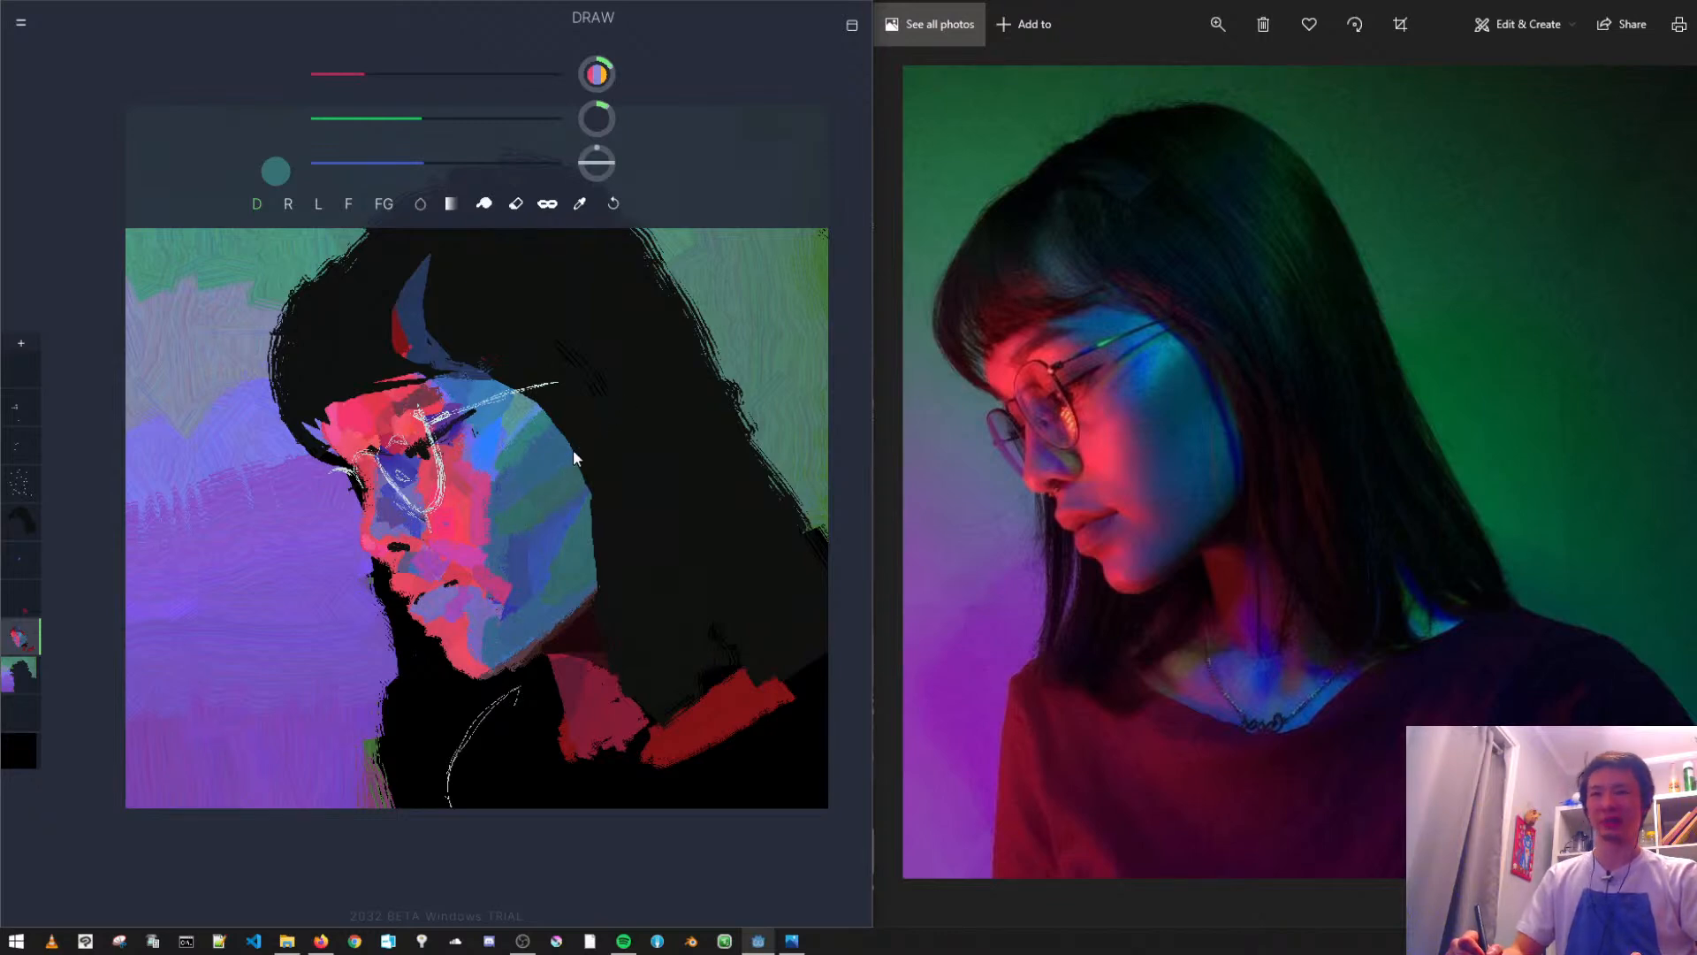
- Sample muted blues from the cheek to blend its teal and blue patches, and undo the latest strokes on the lower cheek
{"action": "left_click", "coordinate": [532, 483], "text": "alt"}
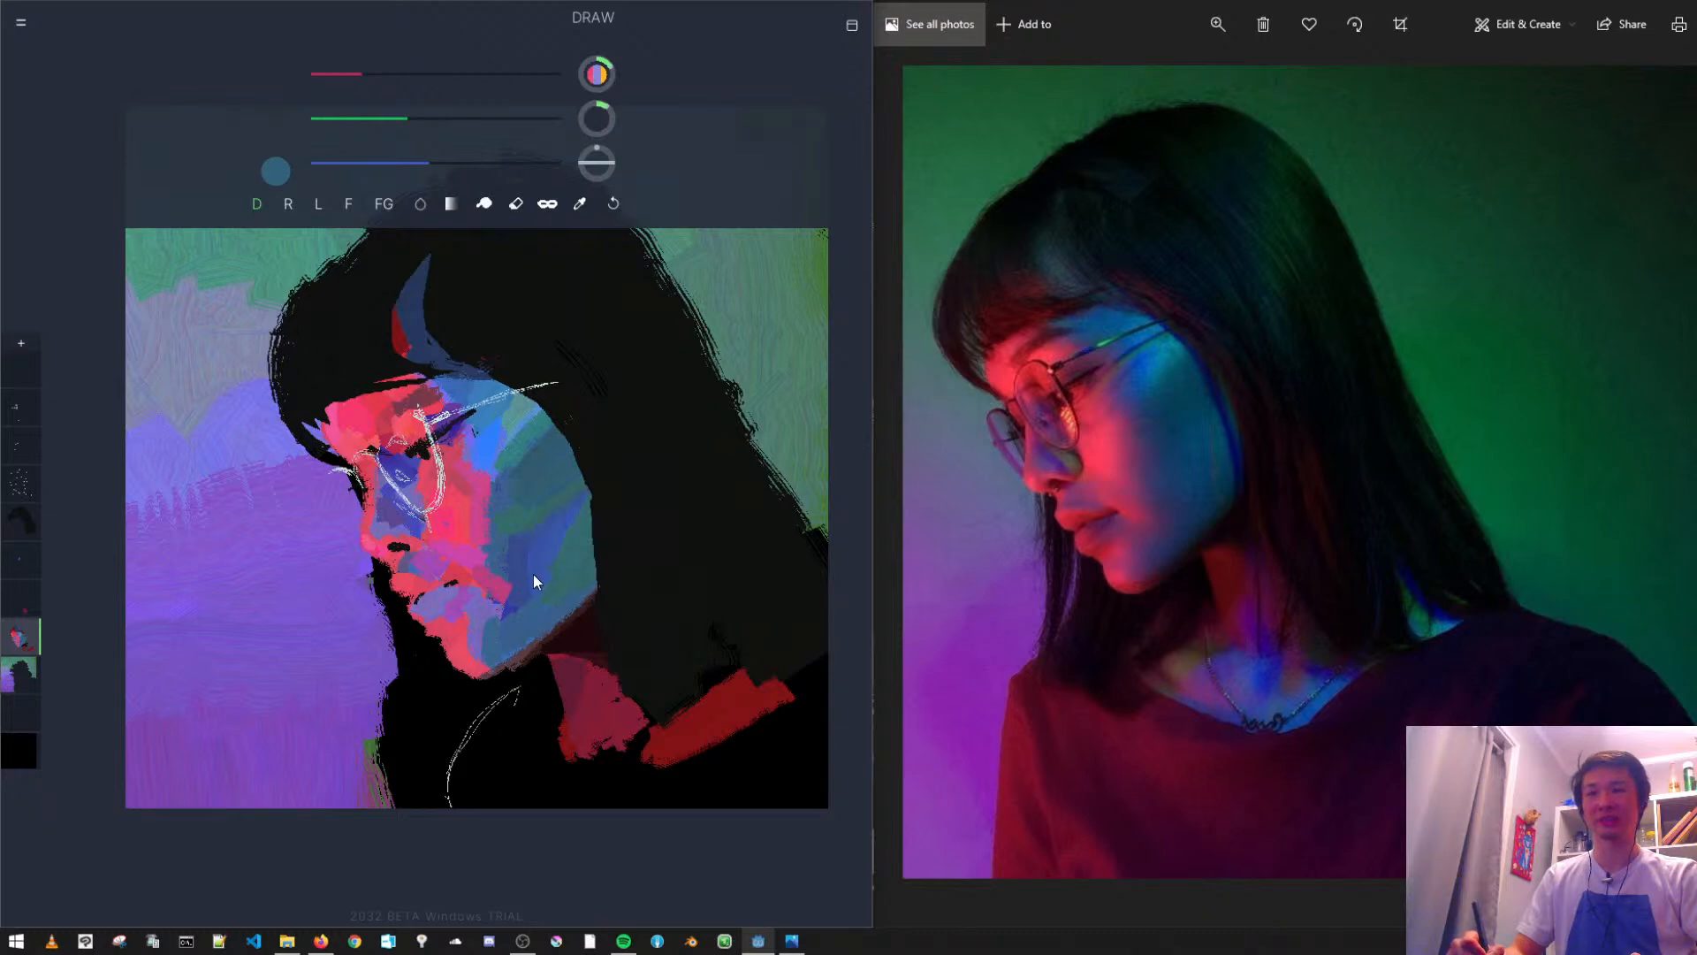
{"action": "left_click", "coordinate": [496, 503], "text": "alt"}
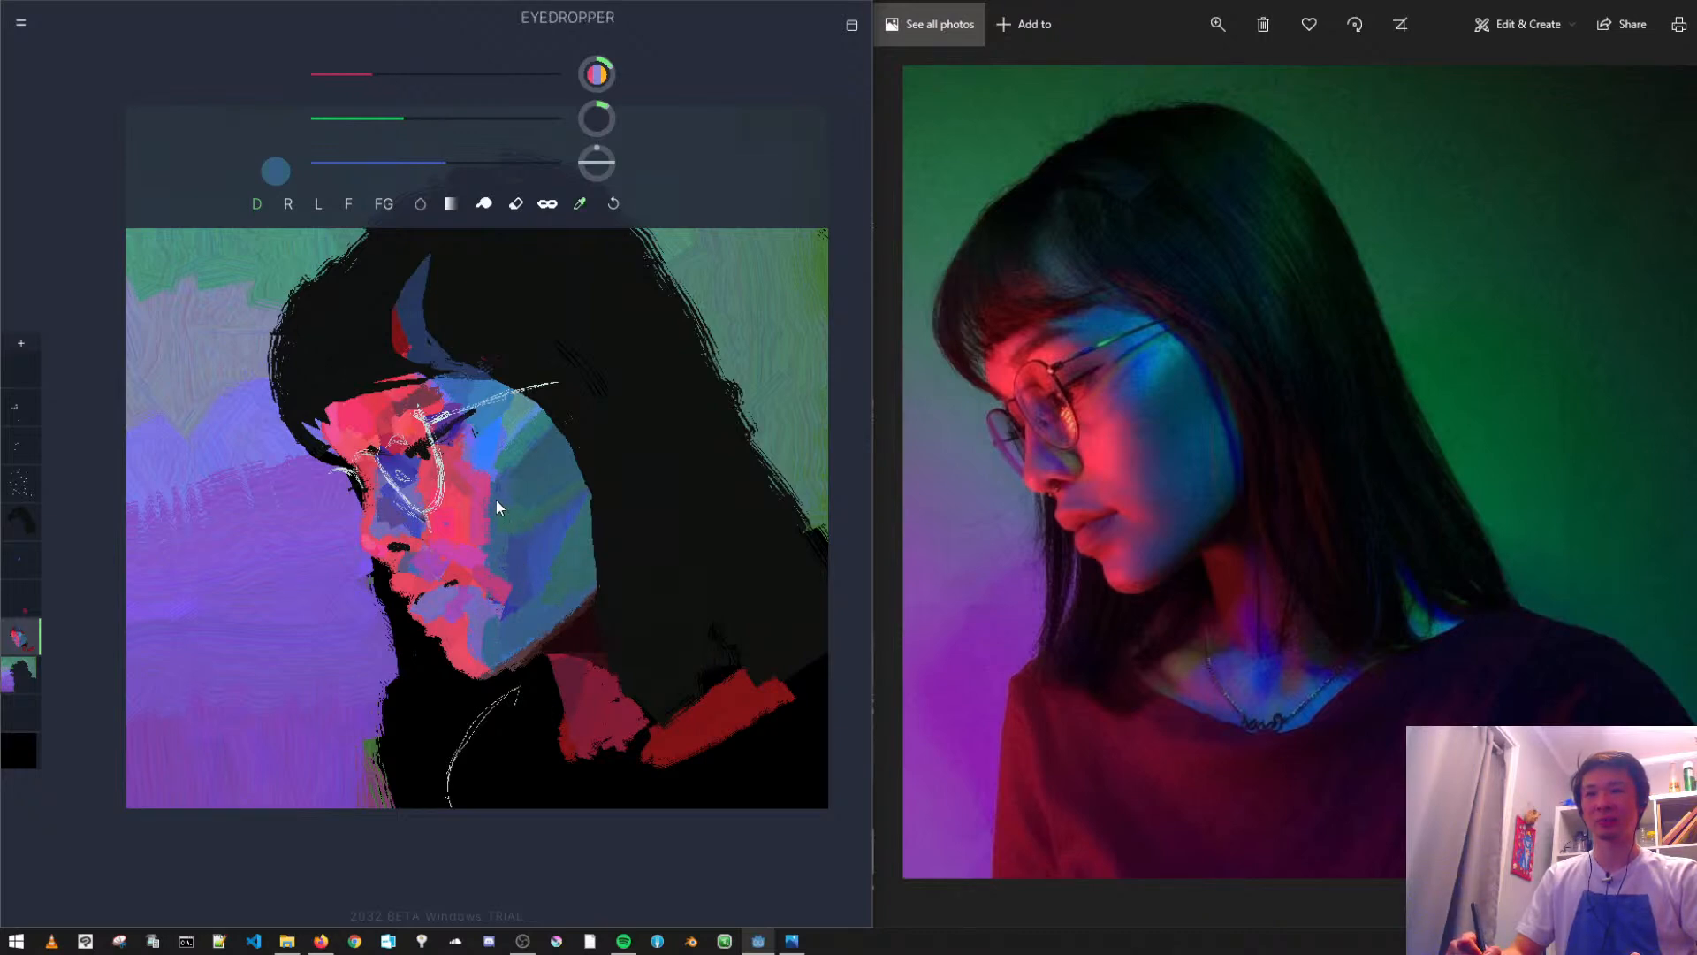
{"action": "left_click", "coordinate": [523, 476], "text": "alt"}
{"action": "left_click", "coordinate": [522, 468], "text": "alt"}
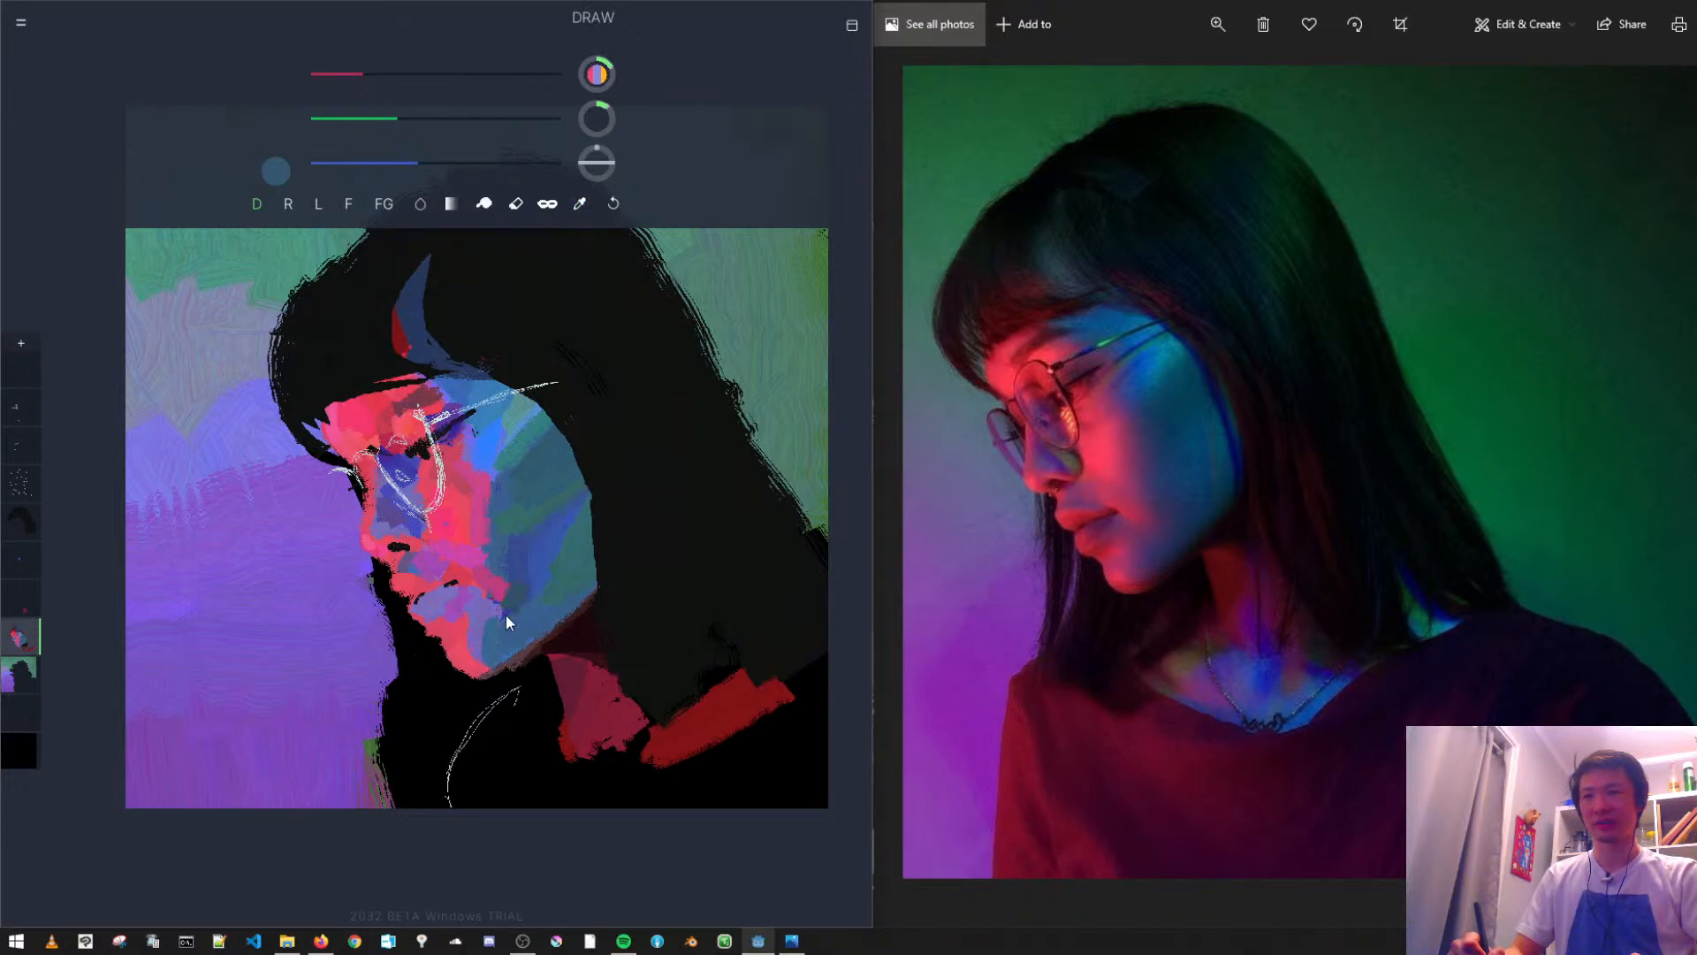
{"action": "key", "text": "ctrl+z"}
{"action": "key", "text": "ctrl+z"}
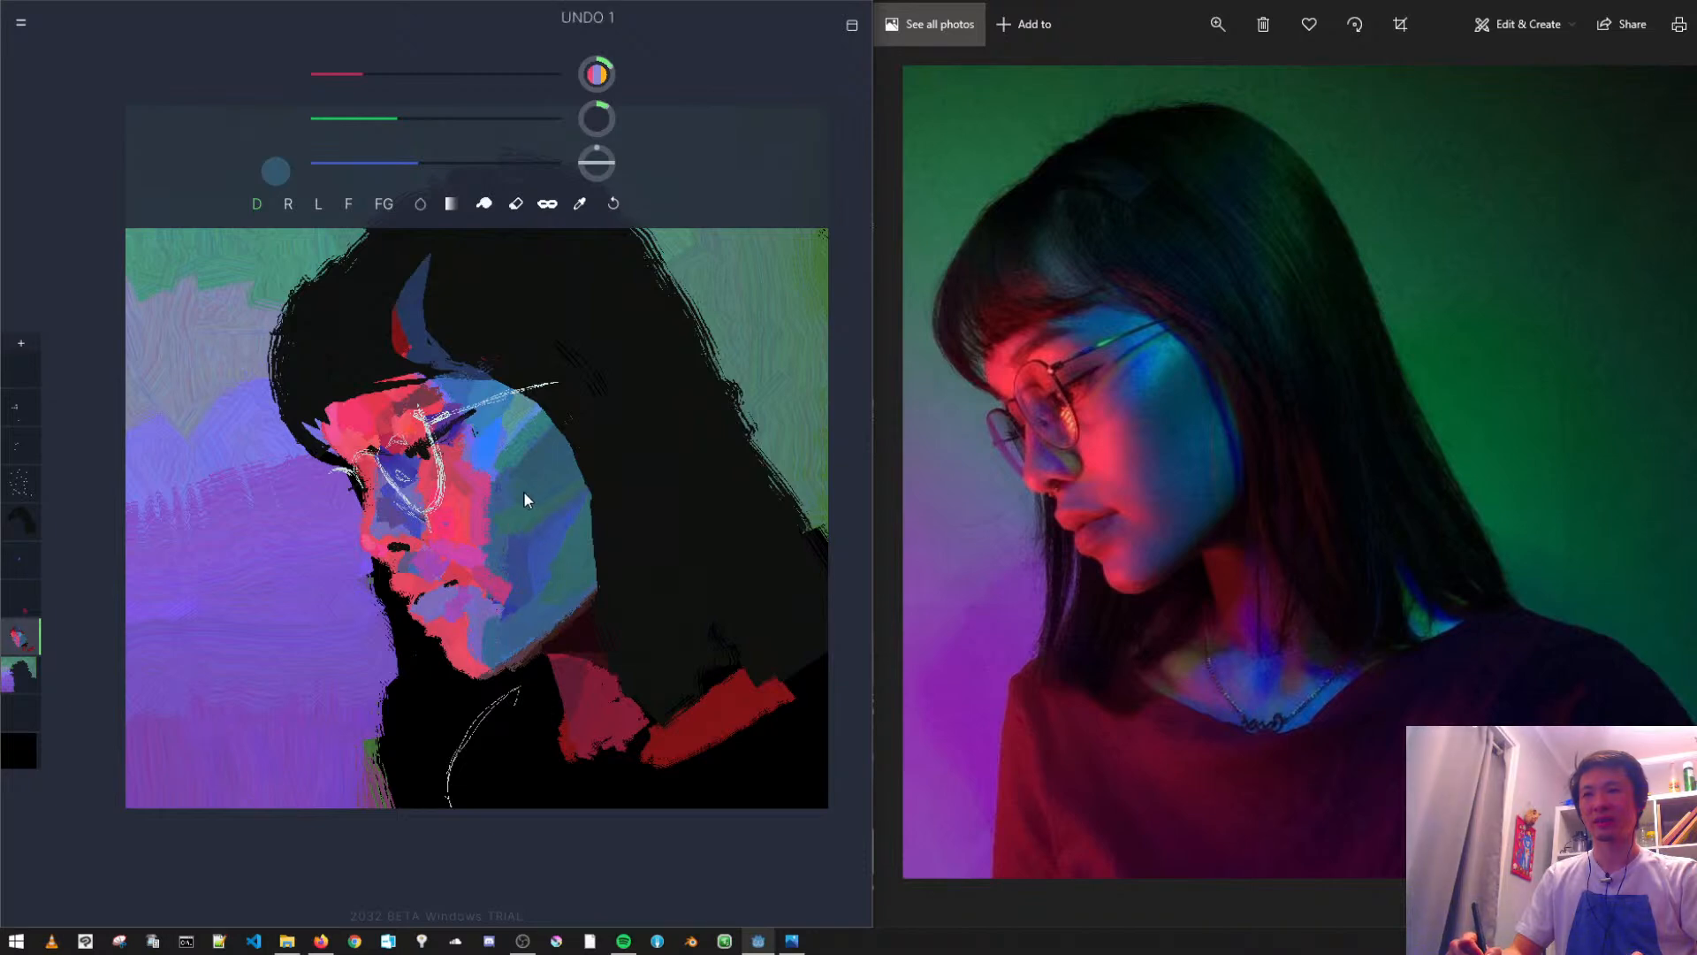
{"action": "key", "text": "ctrl+z"}
{"action": "key", "text": "ctrl+z"}
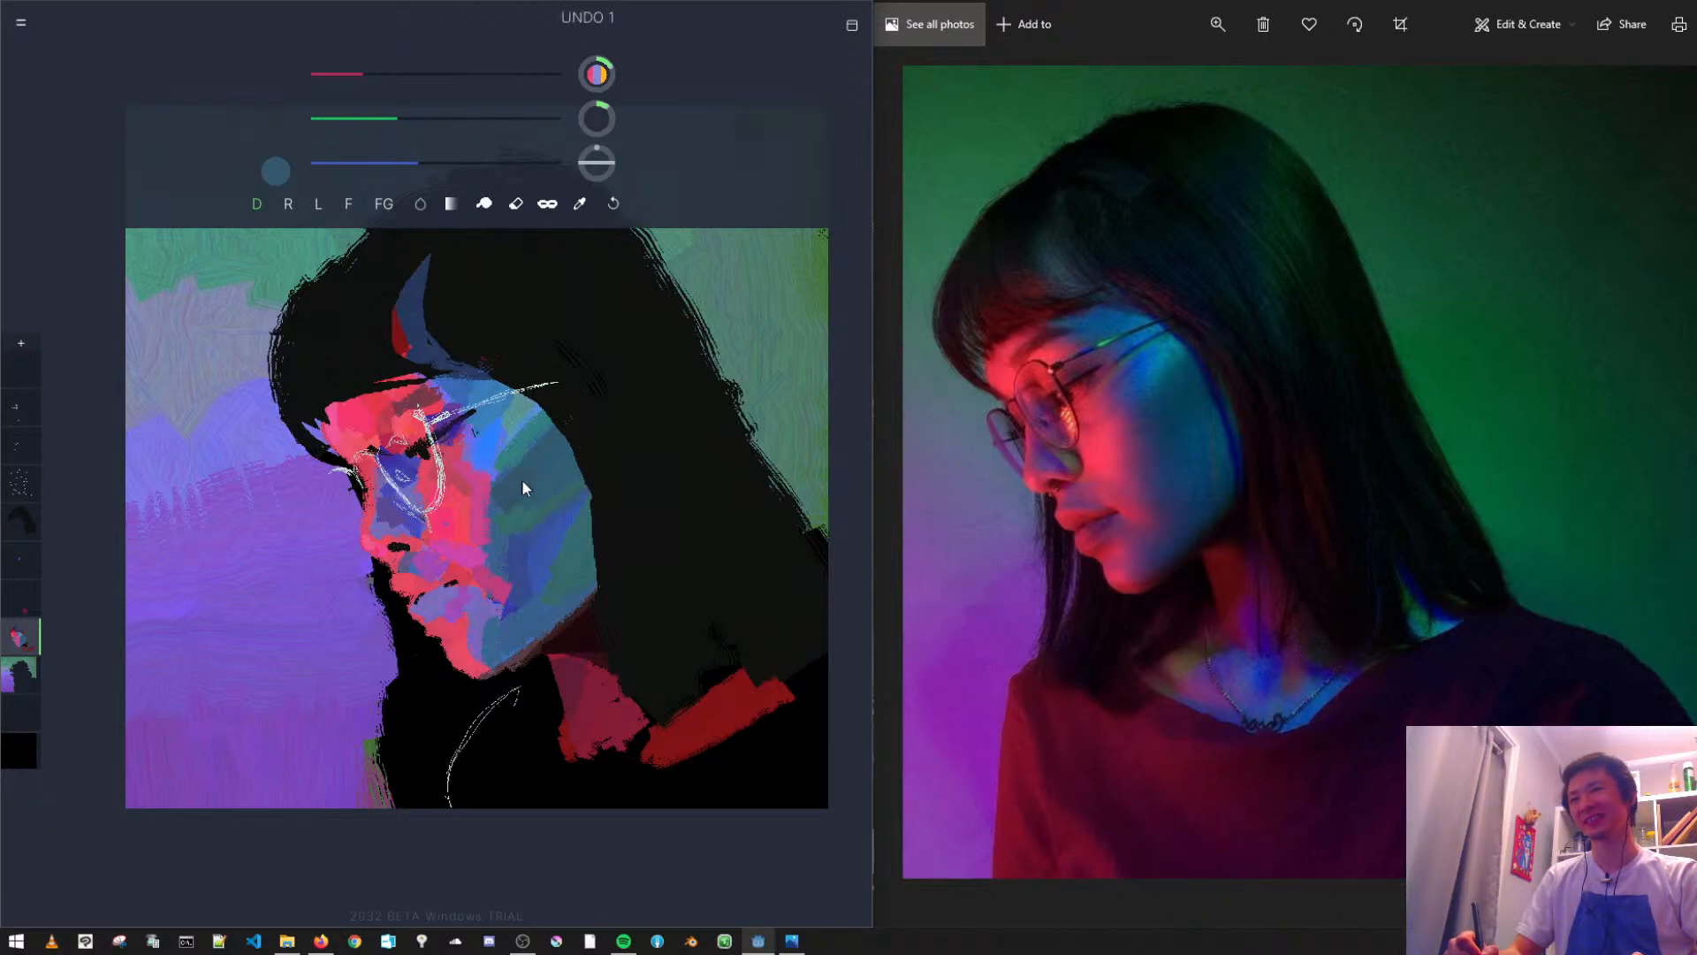
- Try saturated and darker blue strokes, sampled from the mid cheek, on the lower cheek beside the mouth, undoing each trial
{"action": "left_click", "coordinate": [538, 561], "text": "alt"}
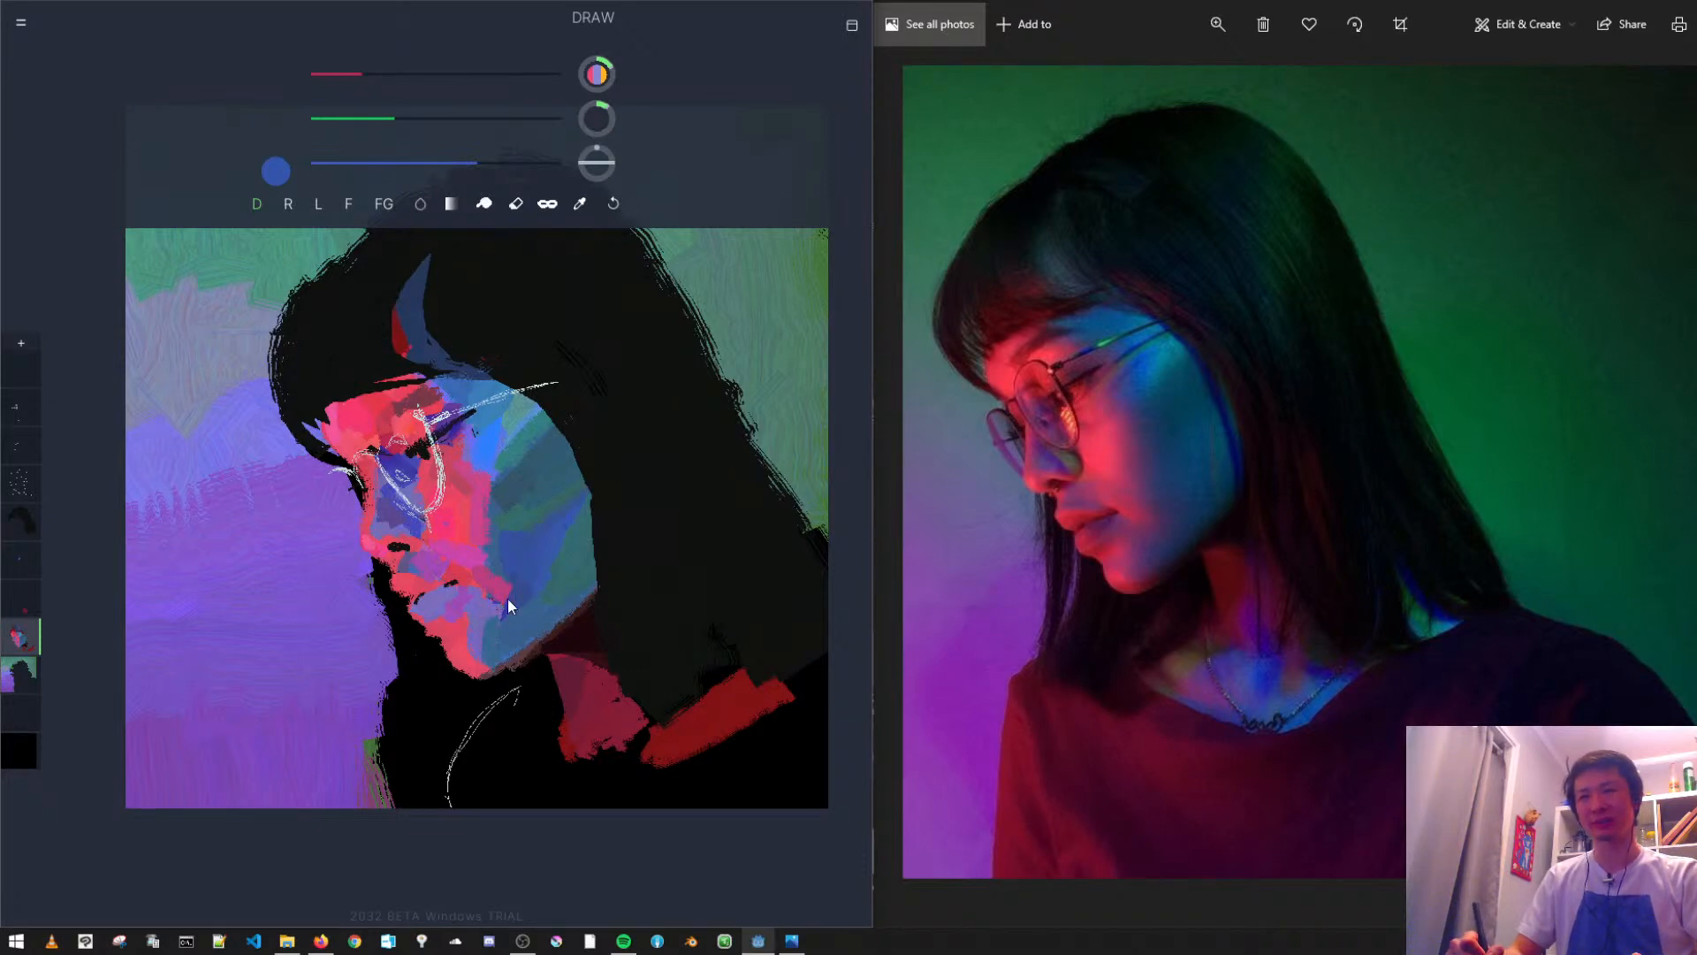
{"action": "key", "text": "ctrl+z"}
{"action": "left_click", "coordinate": [522, 589], "text": "alt"}
{"action": "key", "text": "ctrl+z"}
{"action": "key", "text": "ctrl+z"}
{"action": "key", "text": "ctrl+z"}
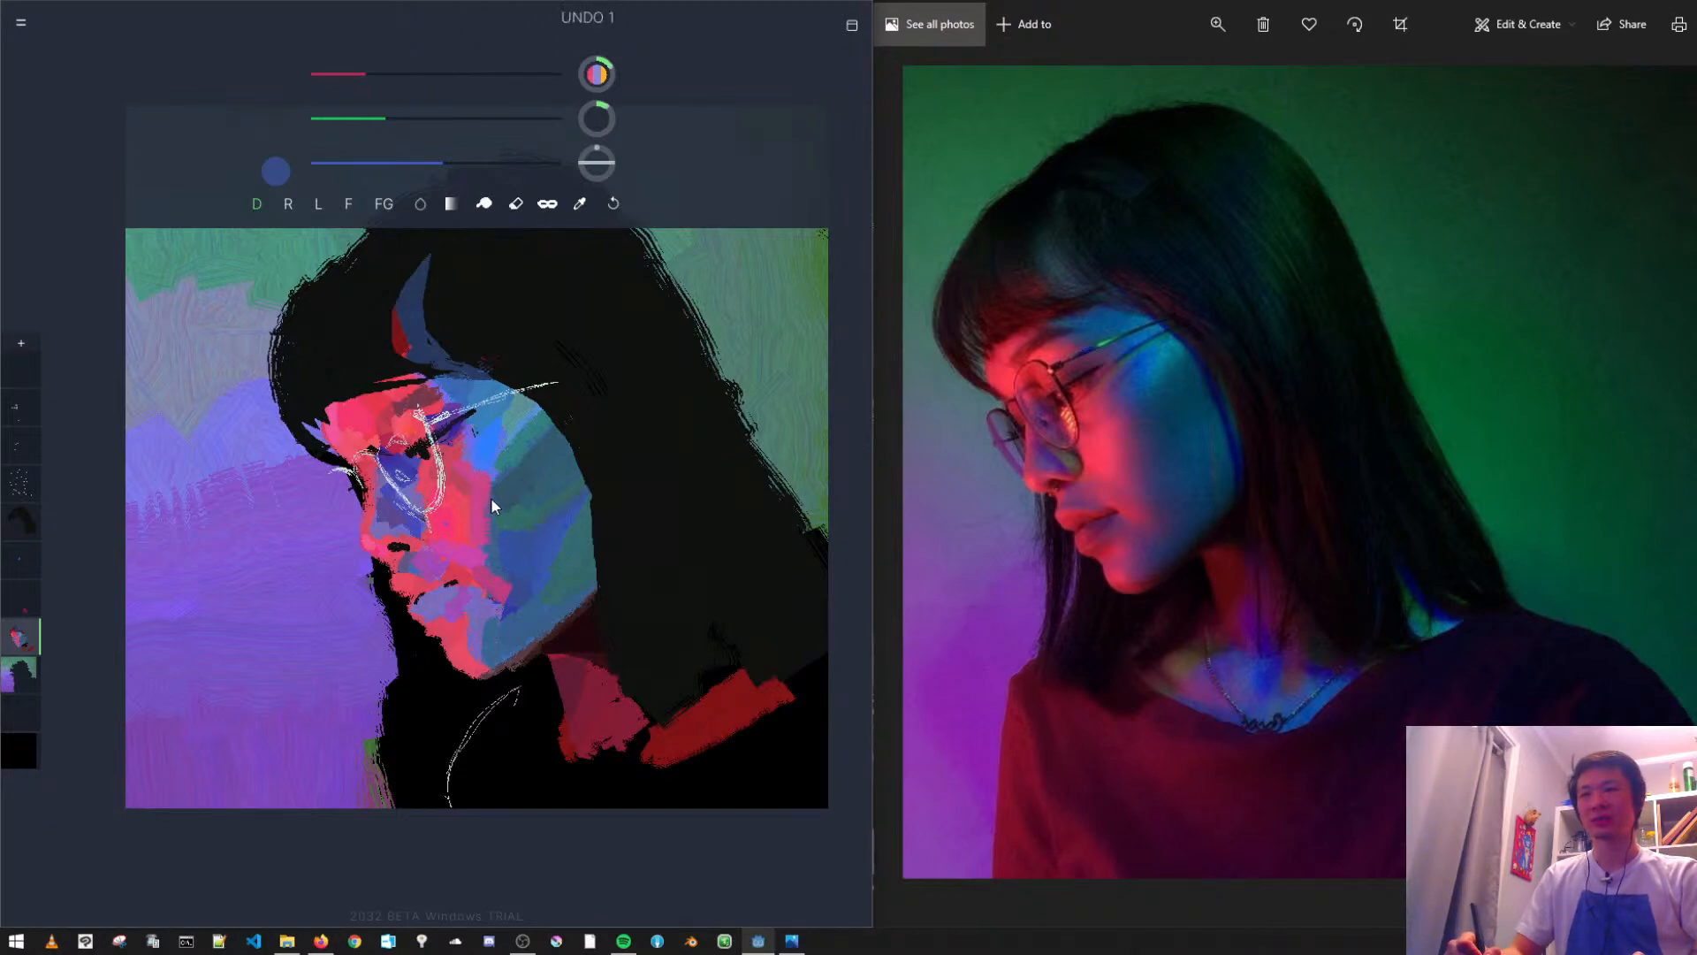
{"action": "left_click", "coordinate": [543, 546], "text": "alt"}
{"action": "key", "text": "ctrl+z"}
{"action": "key", "text": "ctrl+z"}
- Sample the cheek's blues and extend a saturated blue along the red-blue border, undoing the trial strokes
{"action": "left_click", "coordinate": [546, 536], "text": "alt"}
{"action": "left_click", "coordinate": [523, 622], "text": "alt"}
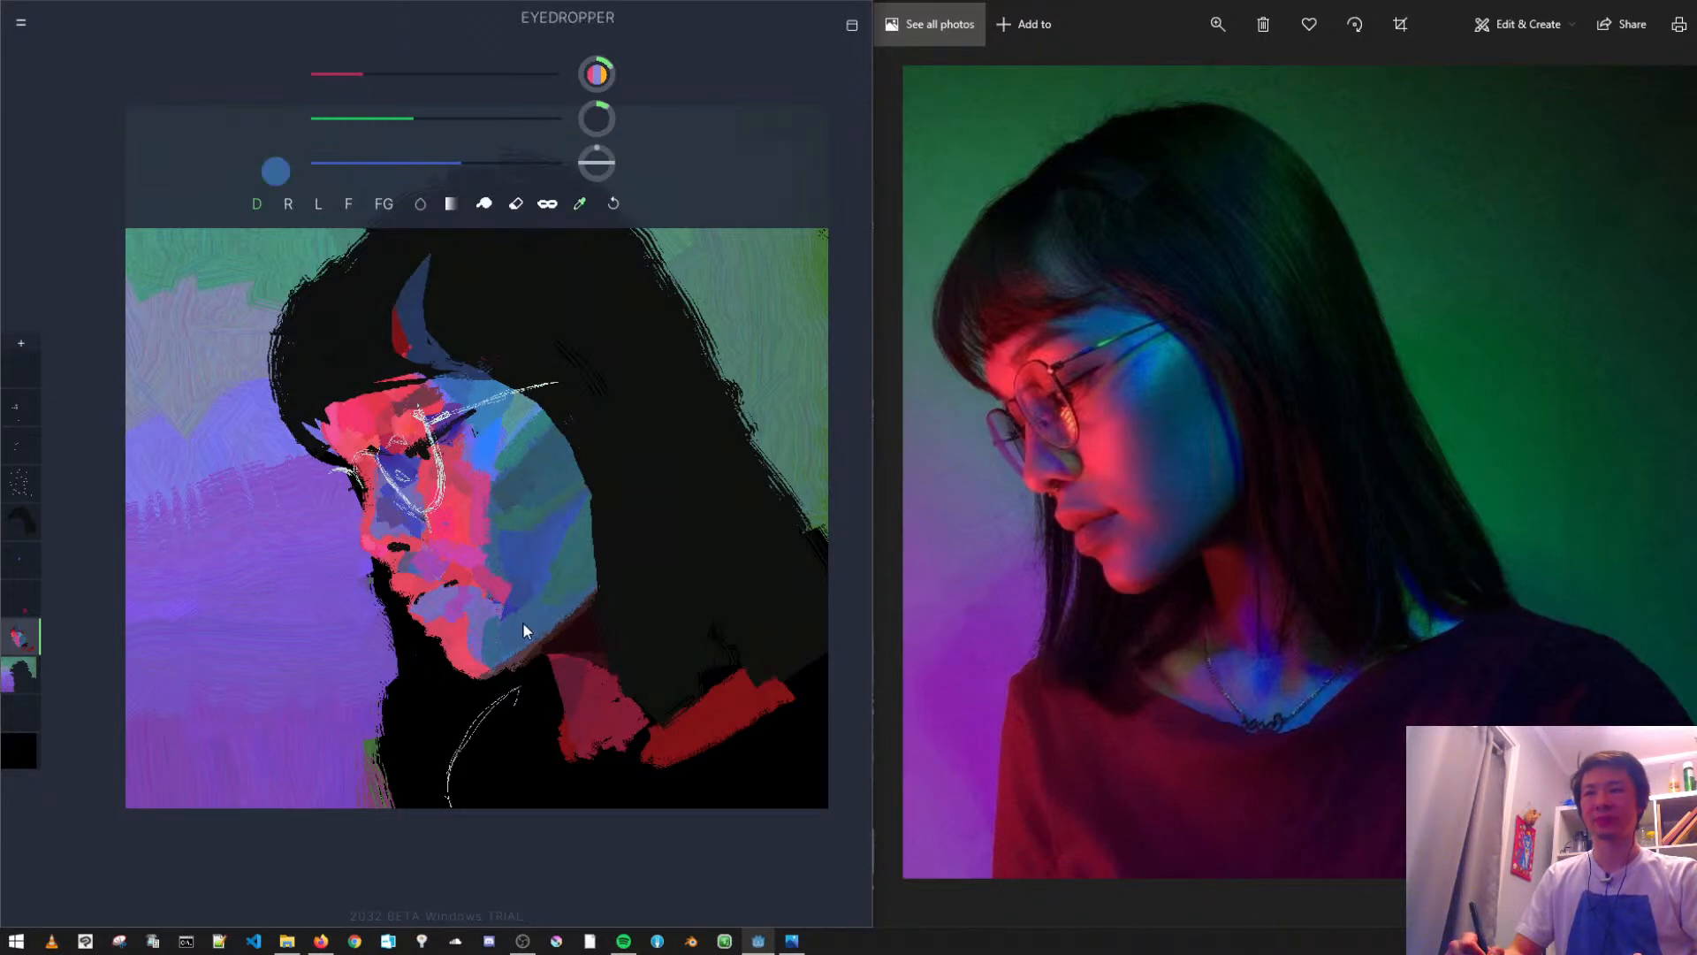
{"action": "key", "text": "ctrl+z"}
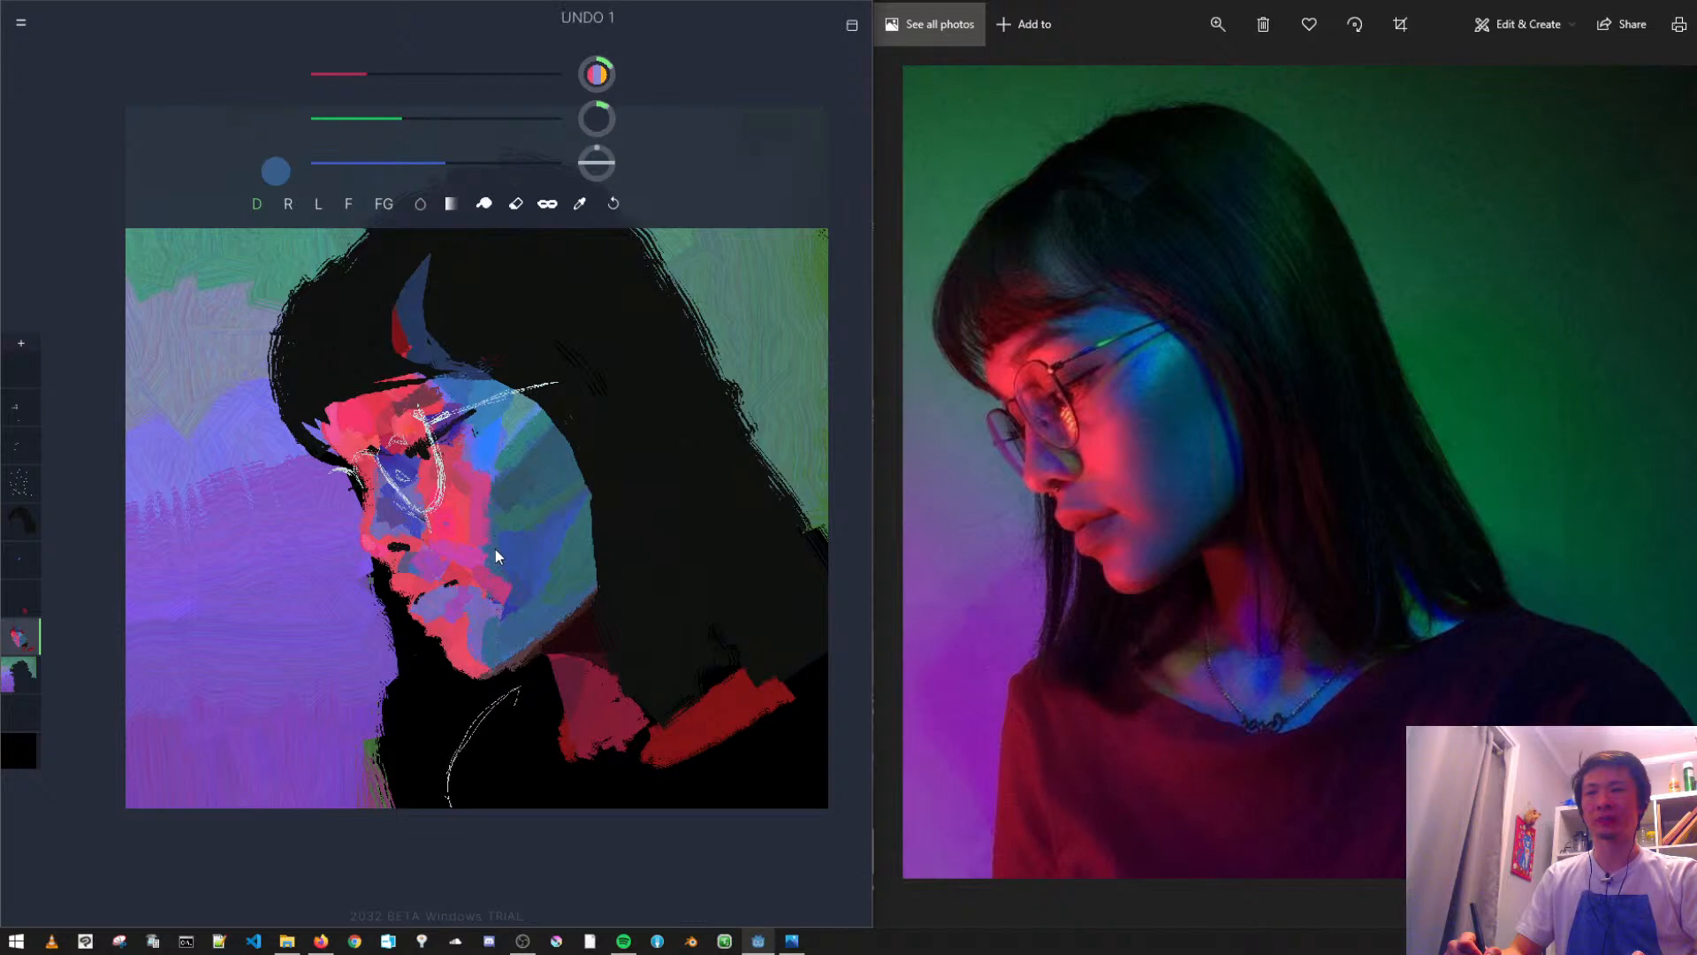
{"action": "left_click", "coordinate": [476, 623], "text": "alt"}
{"action": "left_click", "coordinate": [553, 534], "text": "alt"}
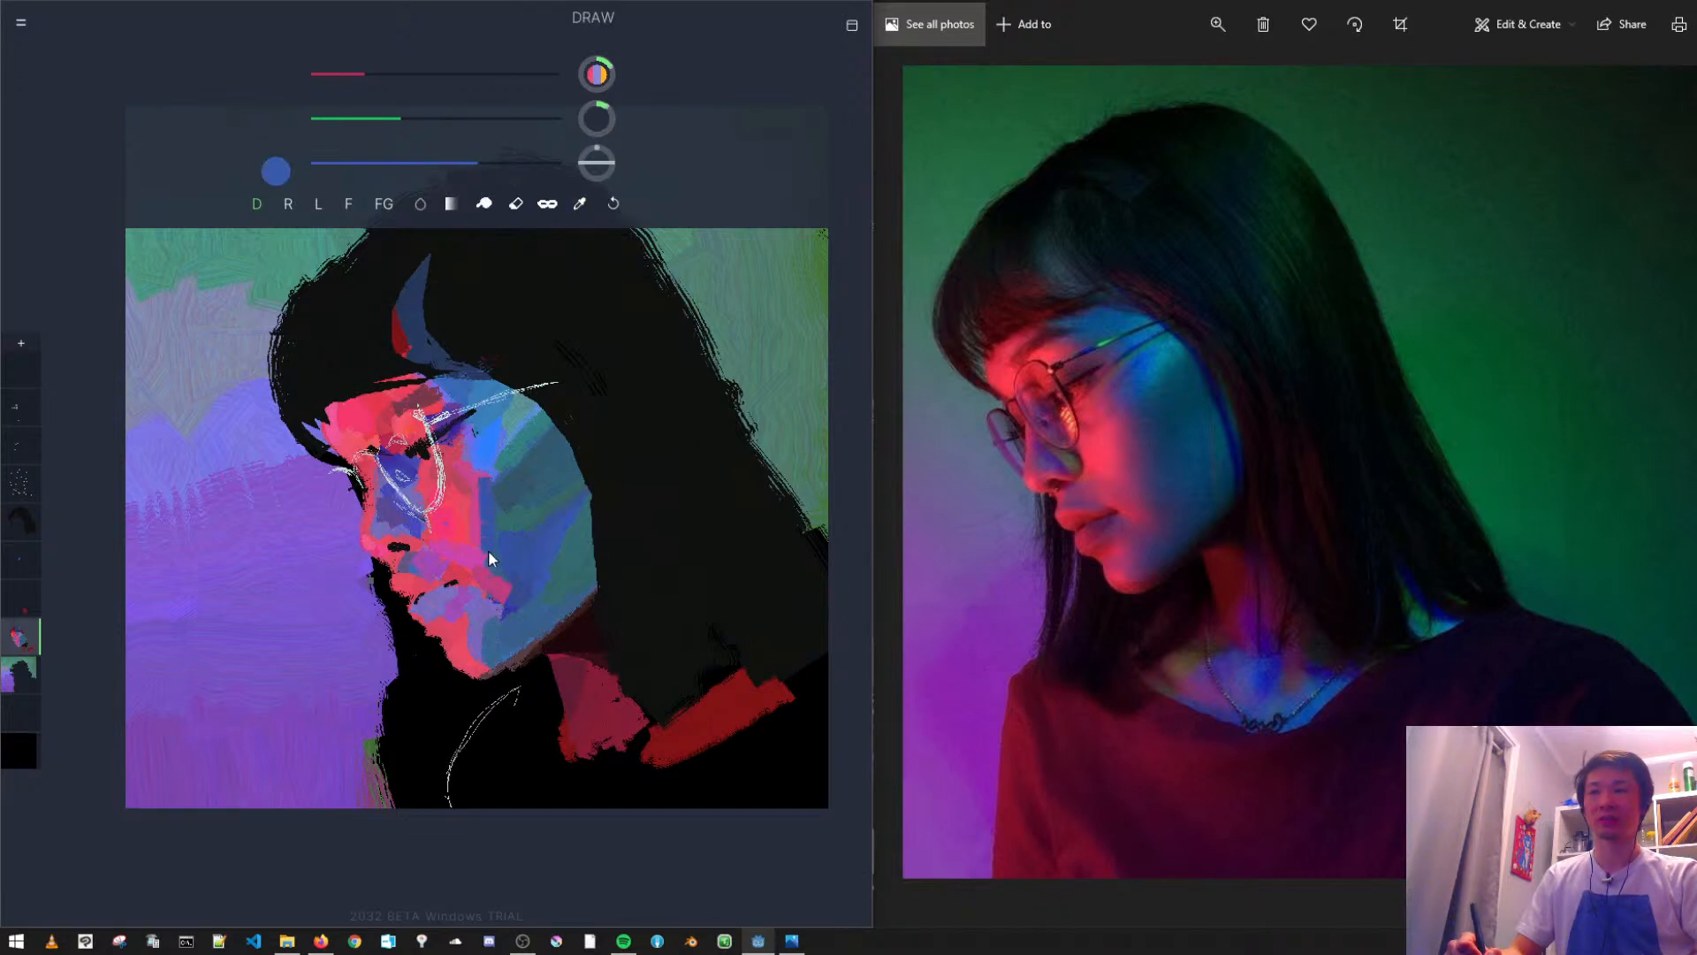
{"action": "key", "text": "ctrl+z"}
{"action": "key", "text": "ctrl+z"}
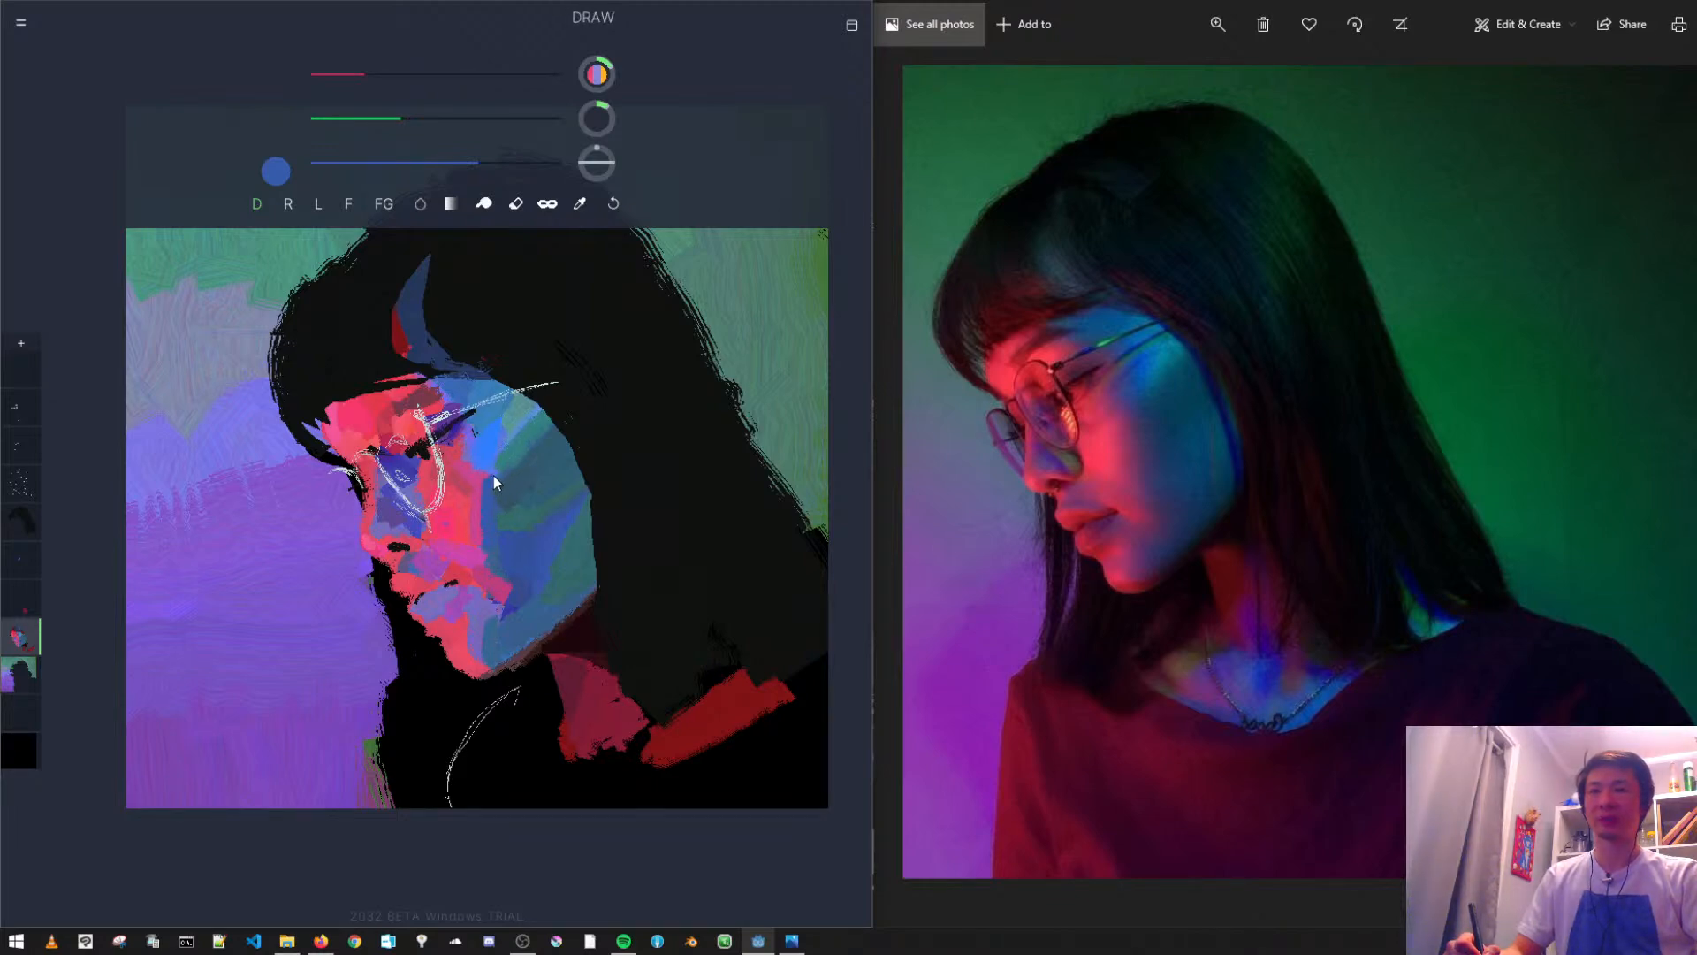
- Sample the upper cheek's teal, lower blue to mix a muted green, and paint it along the upper cheek's outer edge
{"action": "left_click", "coordinate": [543, 447], "text": "alt"}
{"action": "left_click_drag", "start_coordinate": [394, 168], "coordinate": [381, 166]}
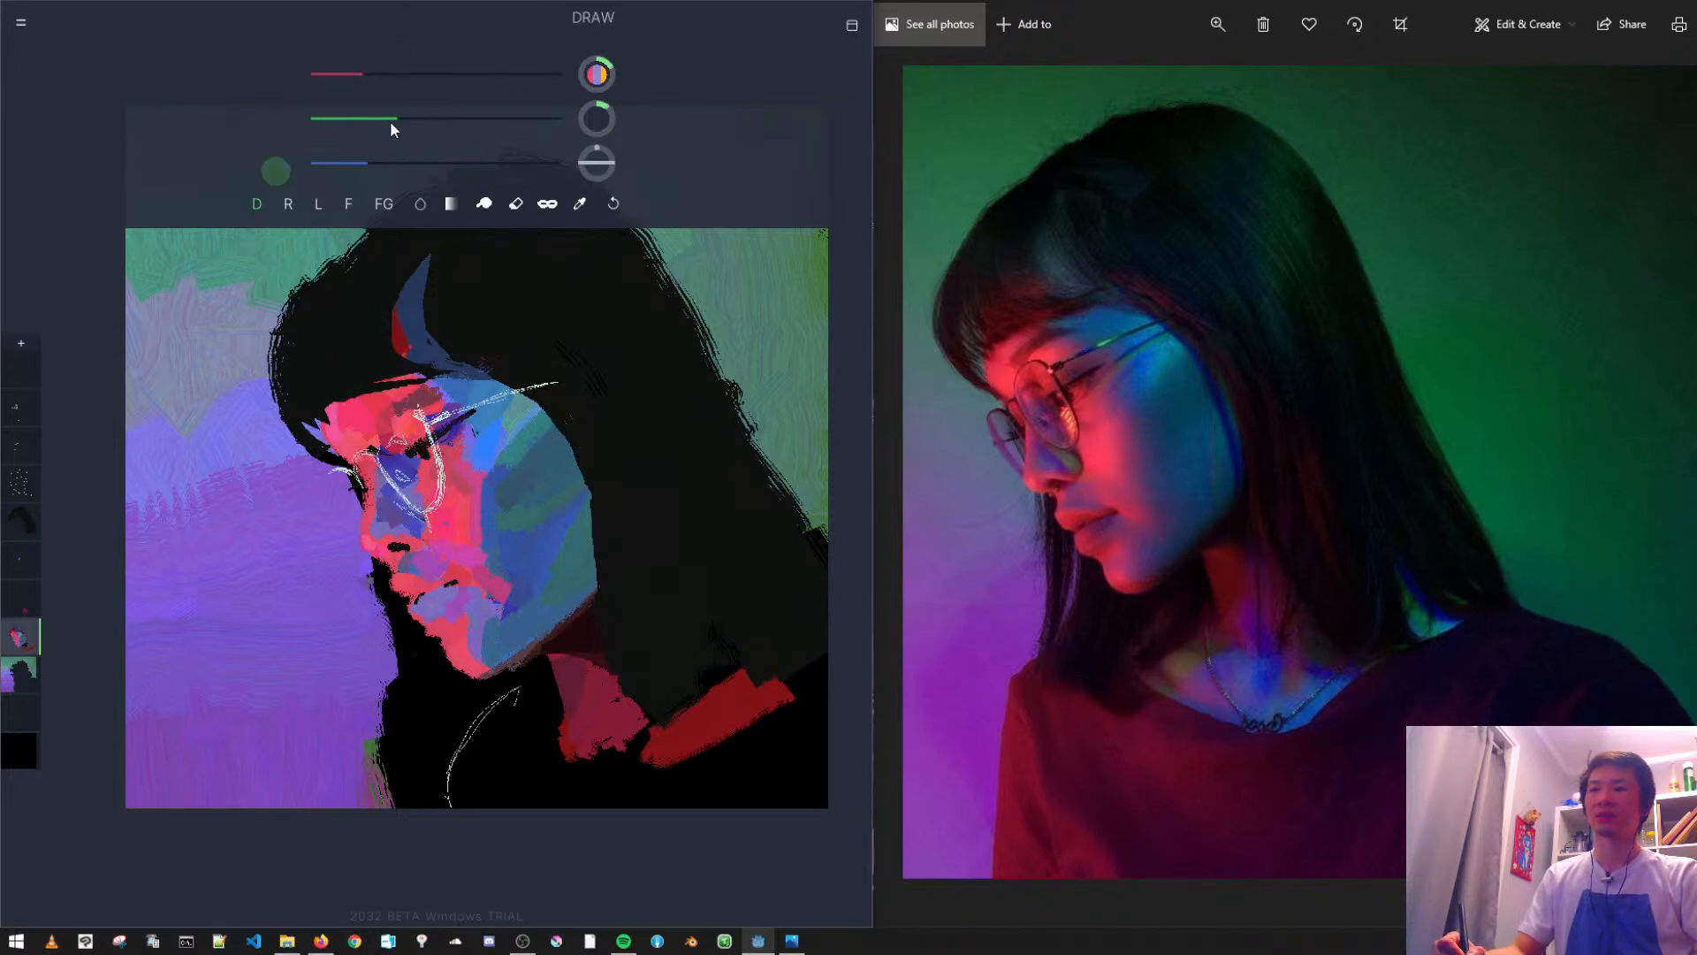
{"action": "key", "text": "ctrl+z"}
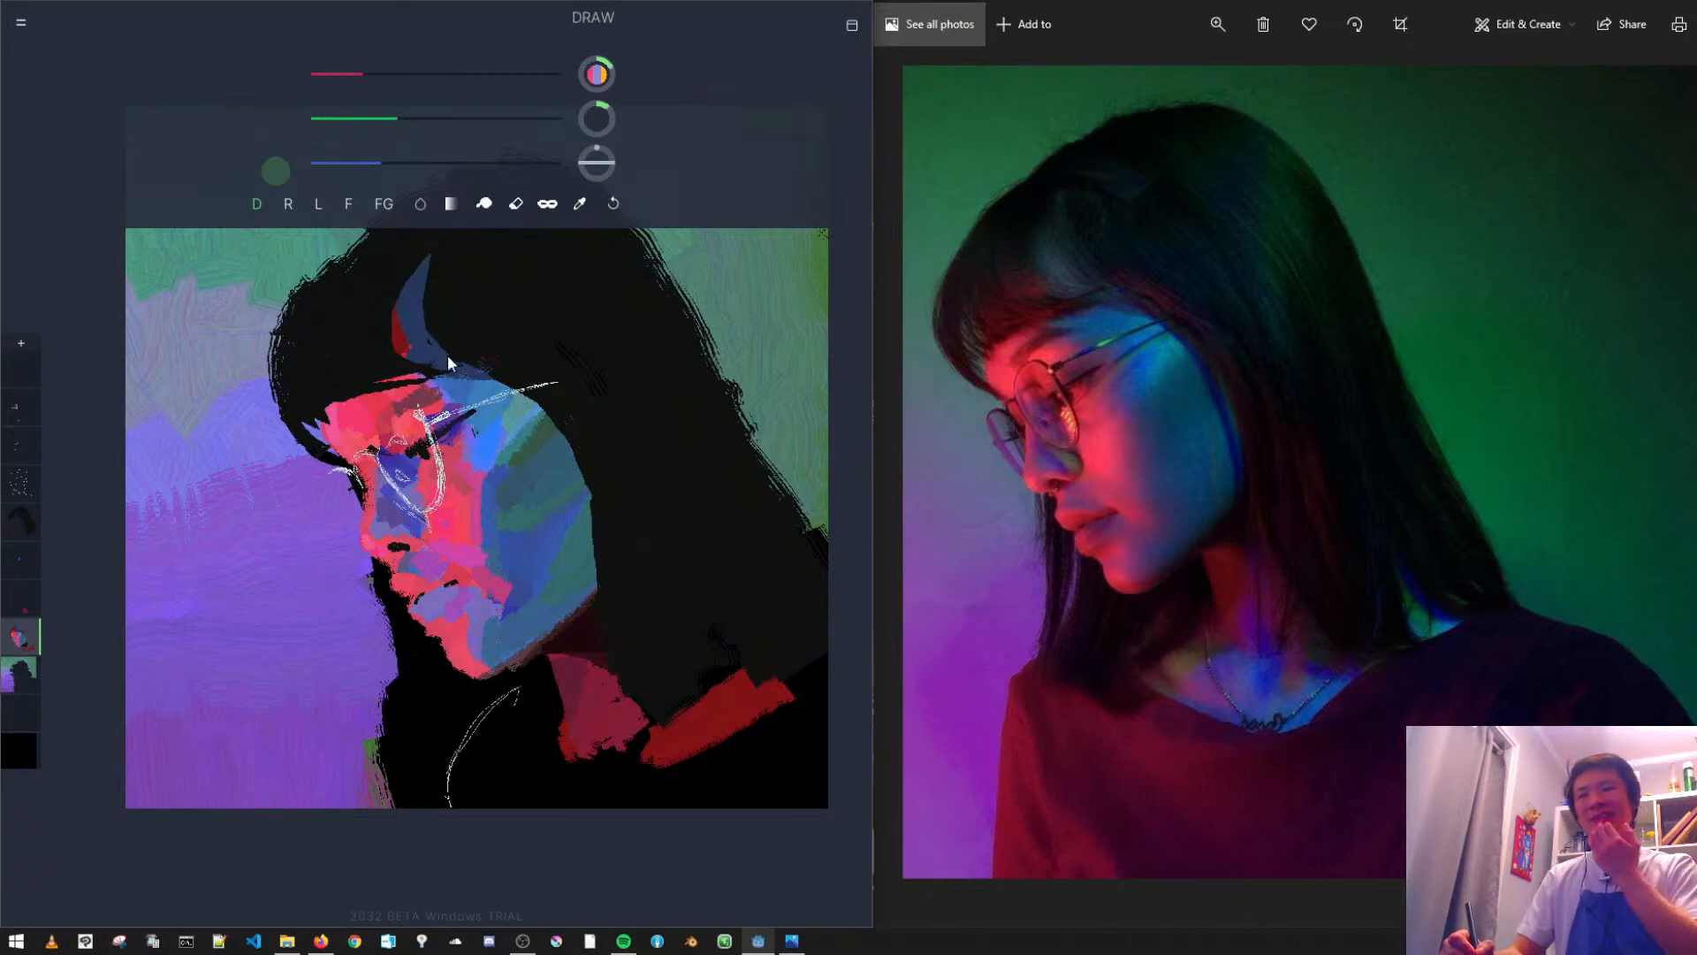
{"action": "key", "text": "ctrl+z"}
{"action": "left_click", "coordinate": [502, 472], "text": "alt"}
{"action": "left_click", "coordinate": [541, 433], "text": "alt"}
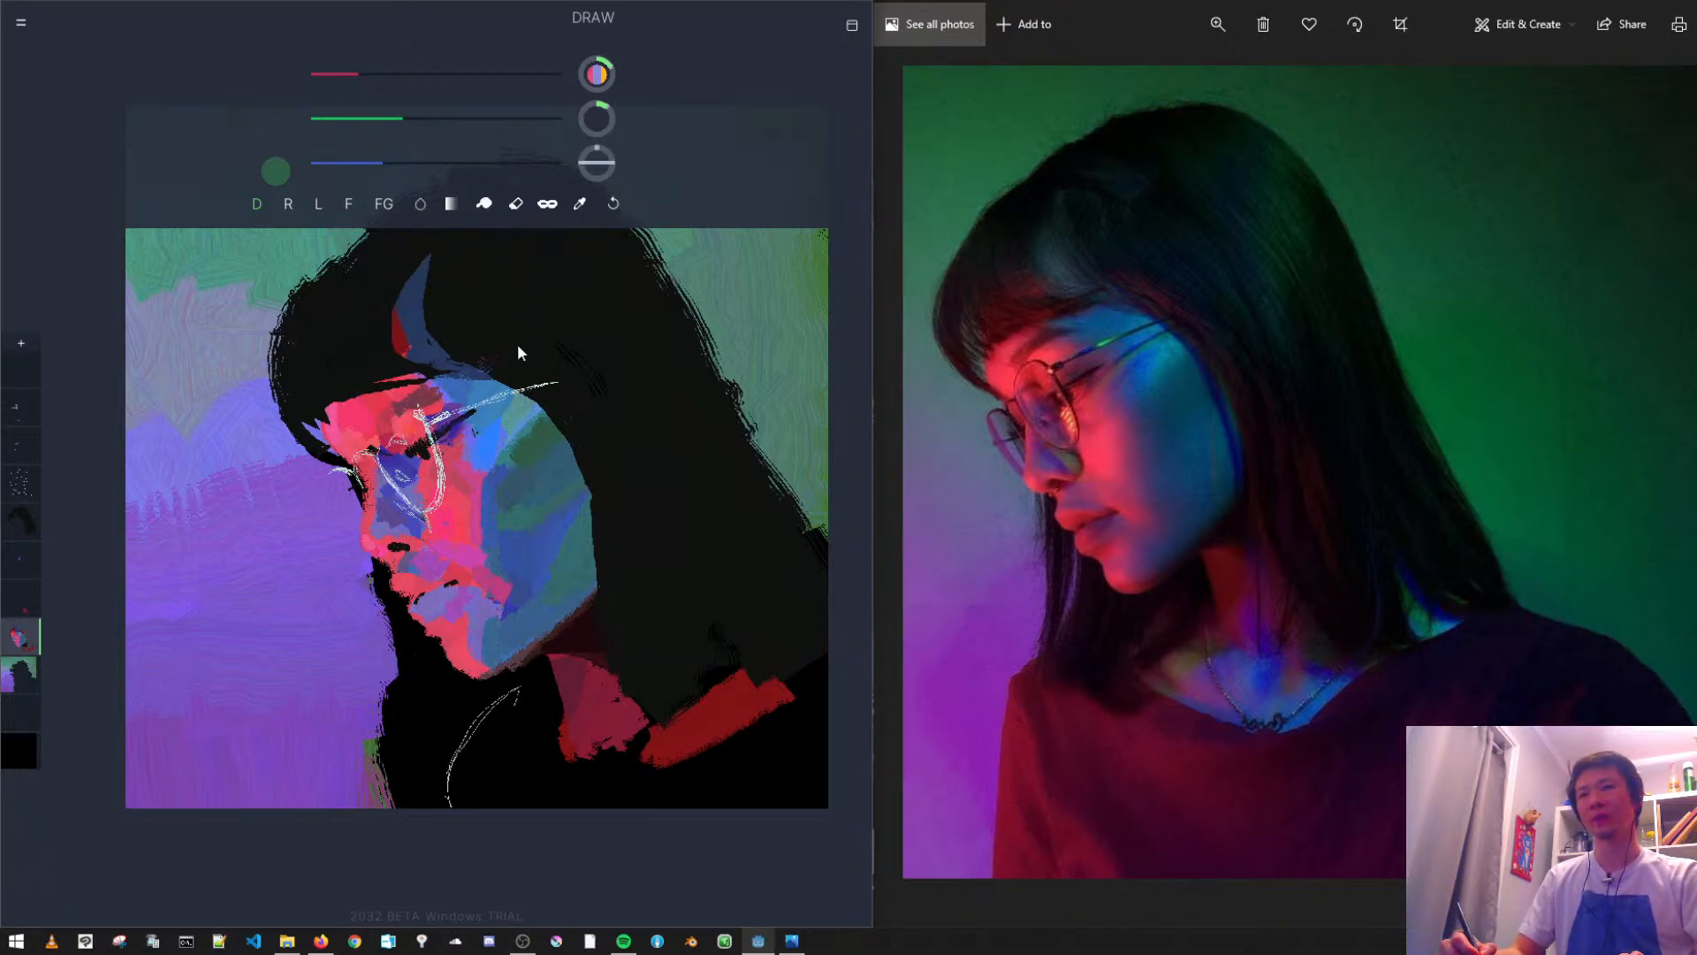
- Recolour the streak above the forehead with saturated blue at its base, muted teal-green above, and dark blue over its red edge
{"action": "left_click", "coordinate": [543, 556], "text": "alt"}
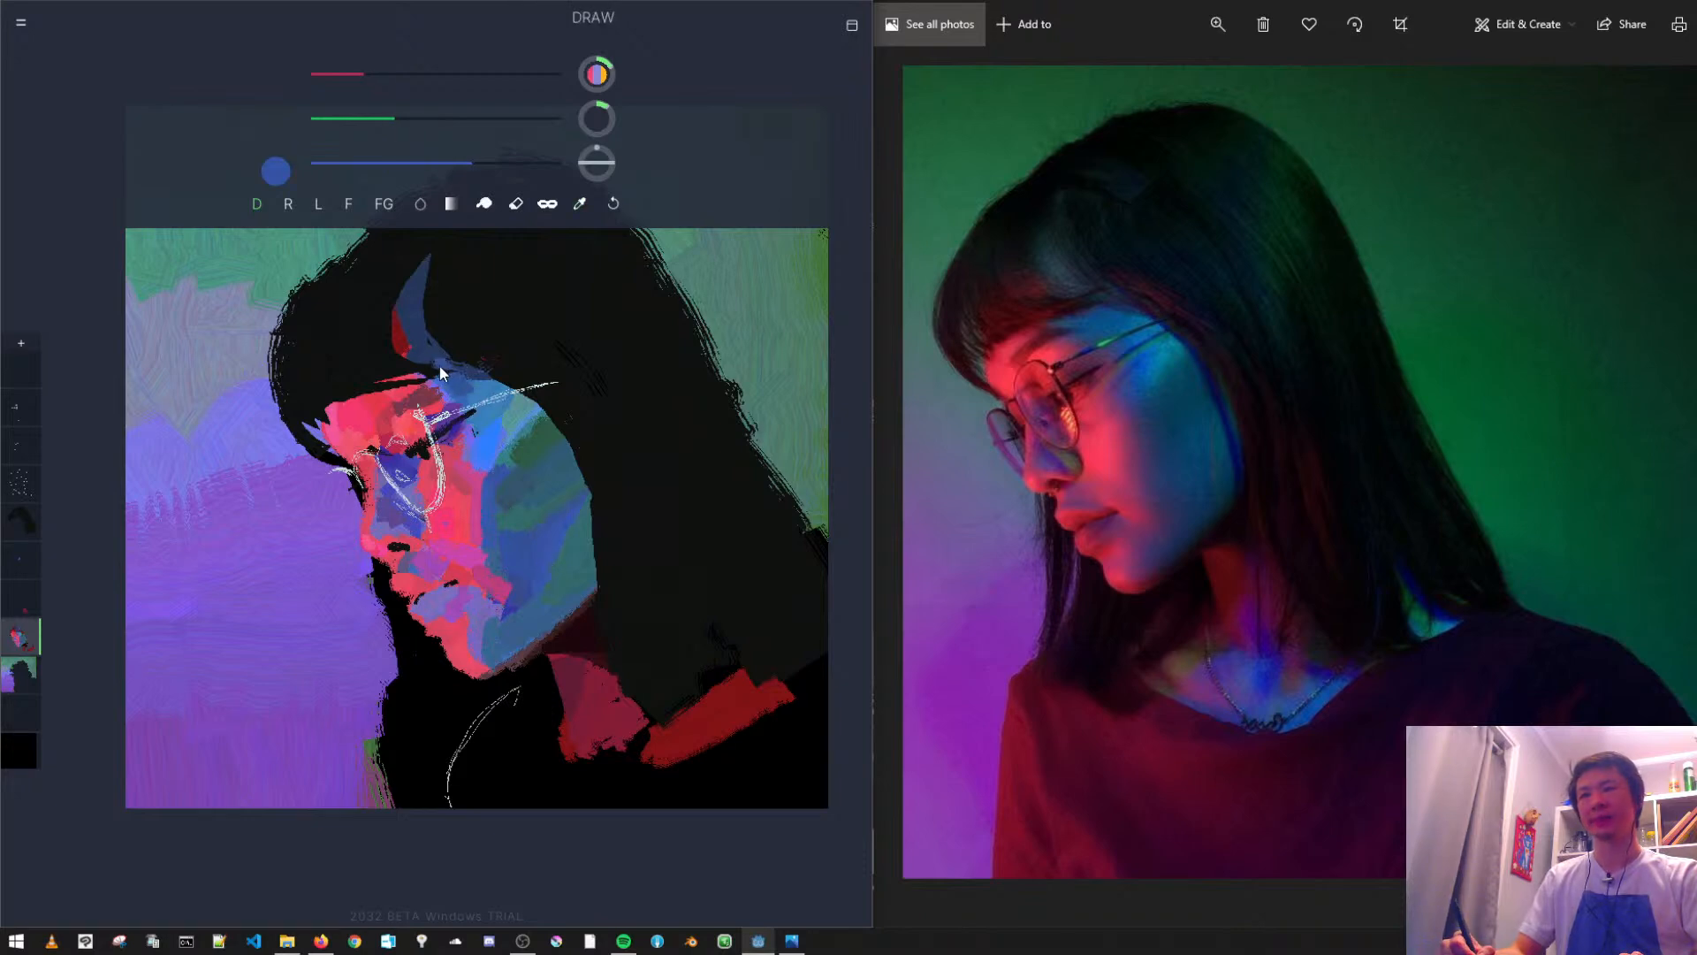
{"action": "key", "text": "ctrl+z"}
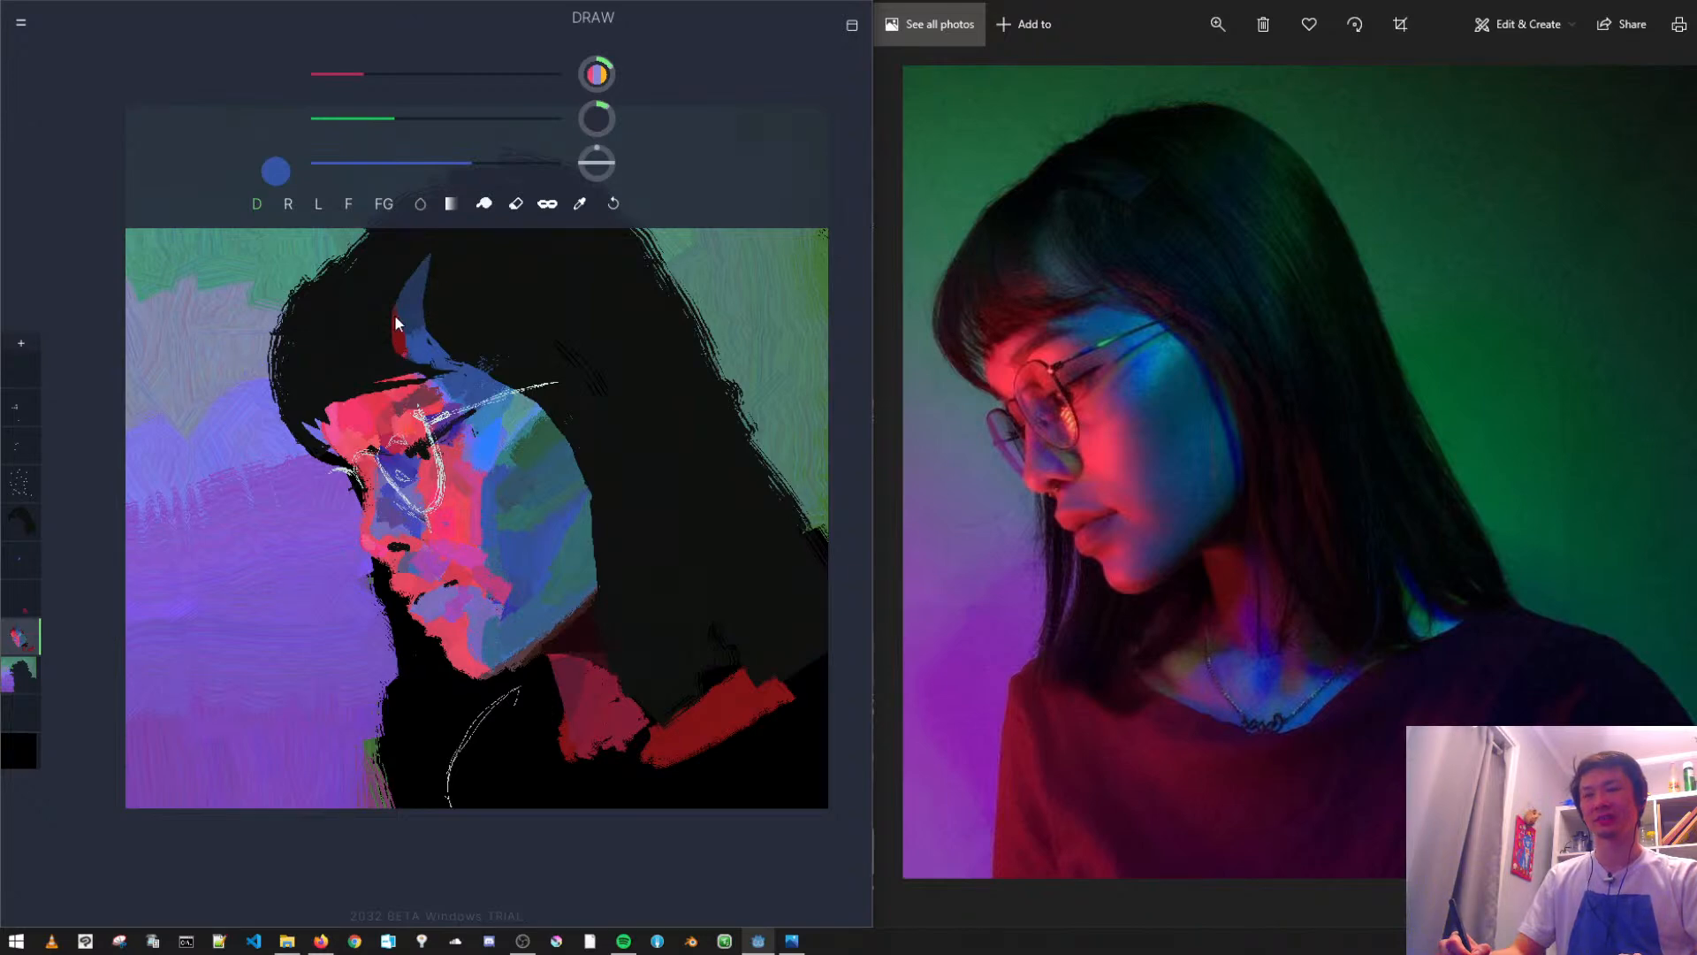
{"action": "left_click", "coordinate": [412, 338], "text": "alt"}
{"action": "left_click", "coordinate": [415, 337], "text": "alt"}
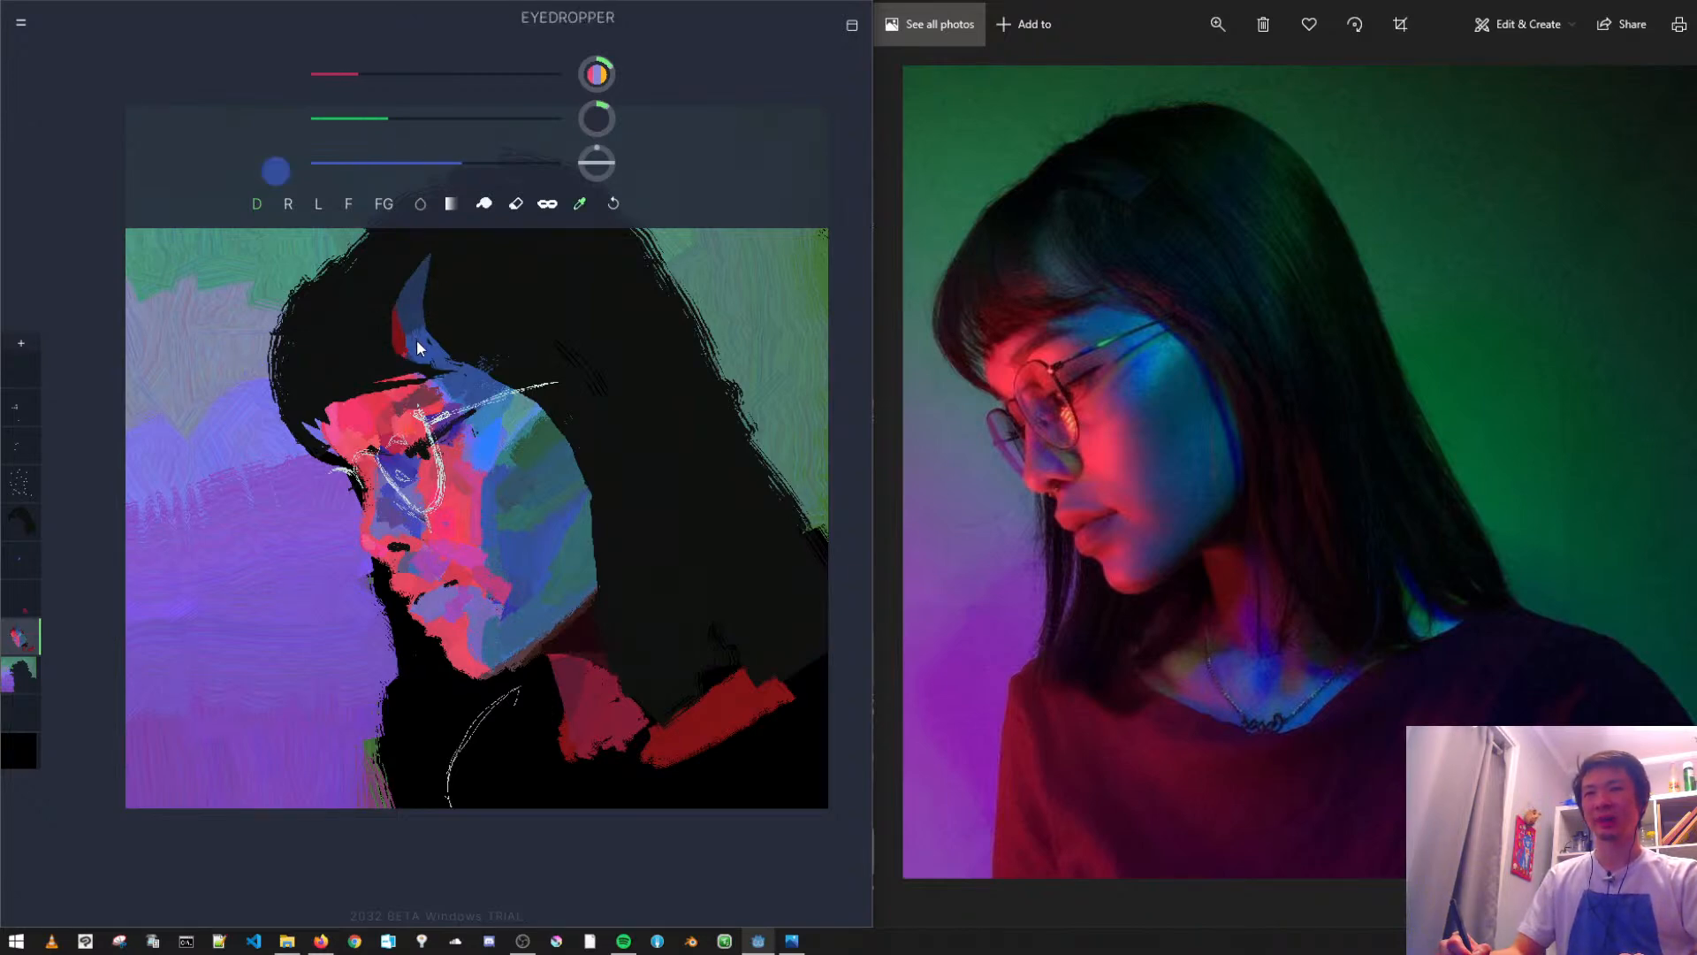
{"action": "left_click", "coordinate": [398, 162]}
{"action": "left_click", "coordinate": [405, 118]}
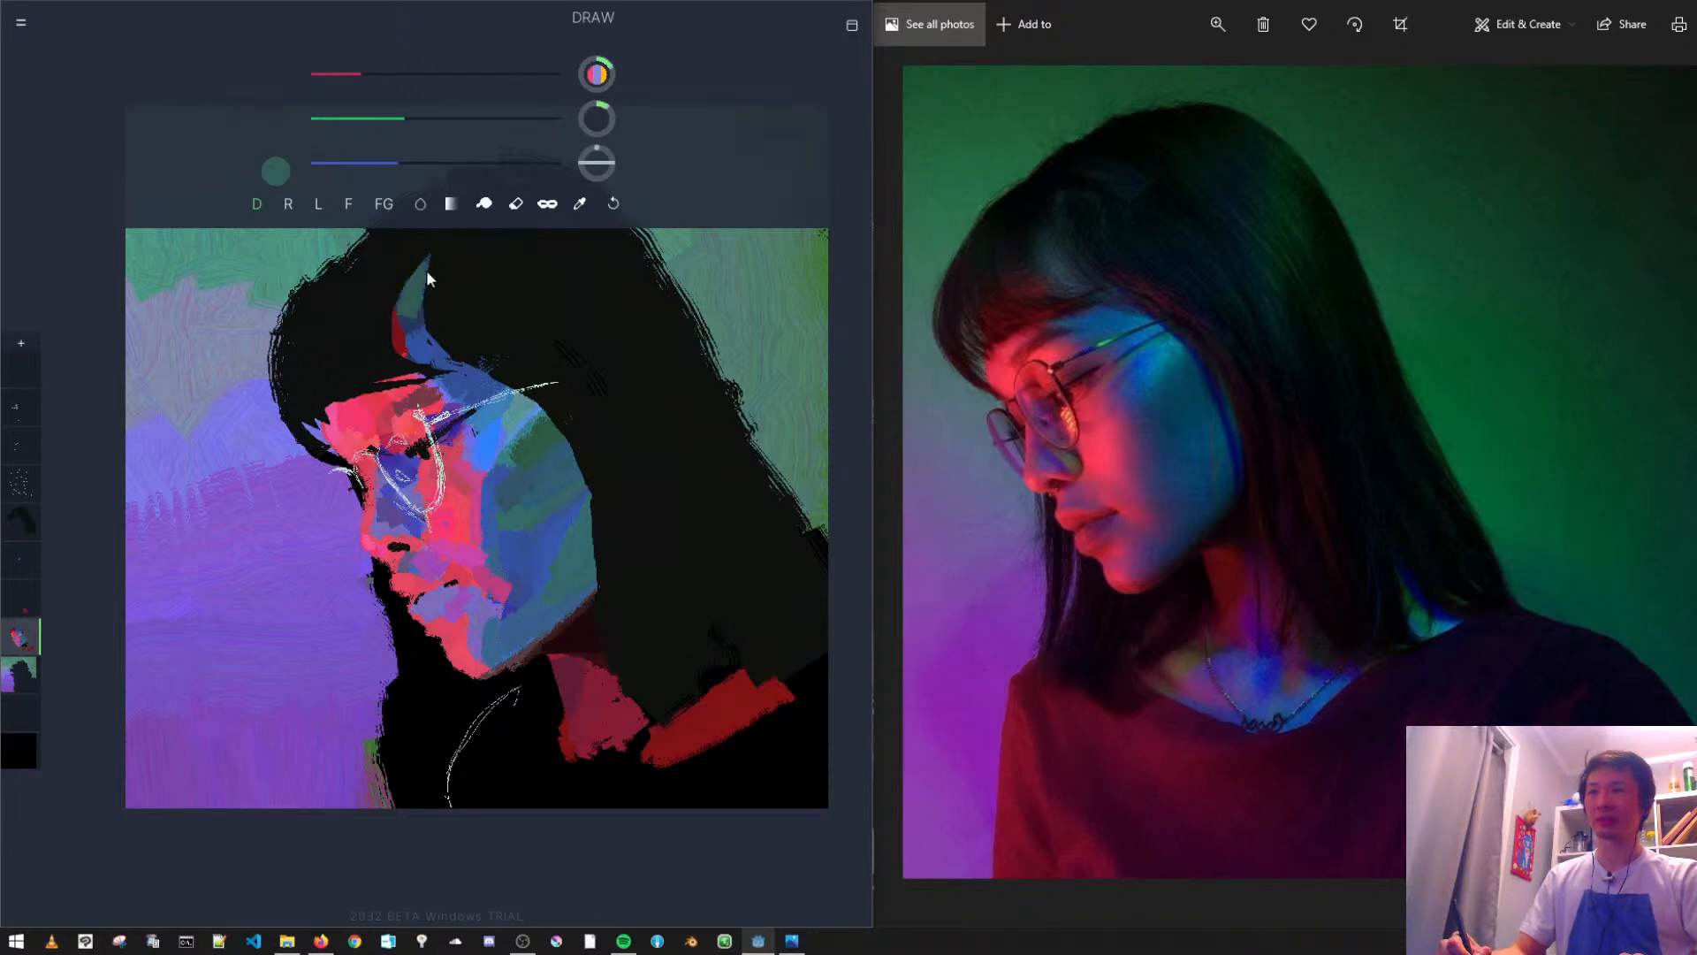
{"action": "key", "text": "ctrl+z"}
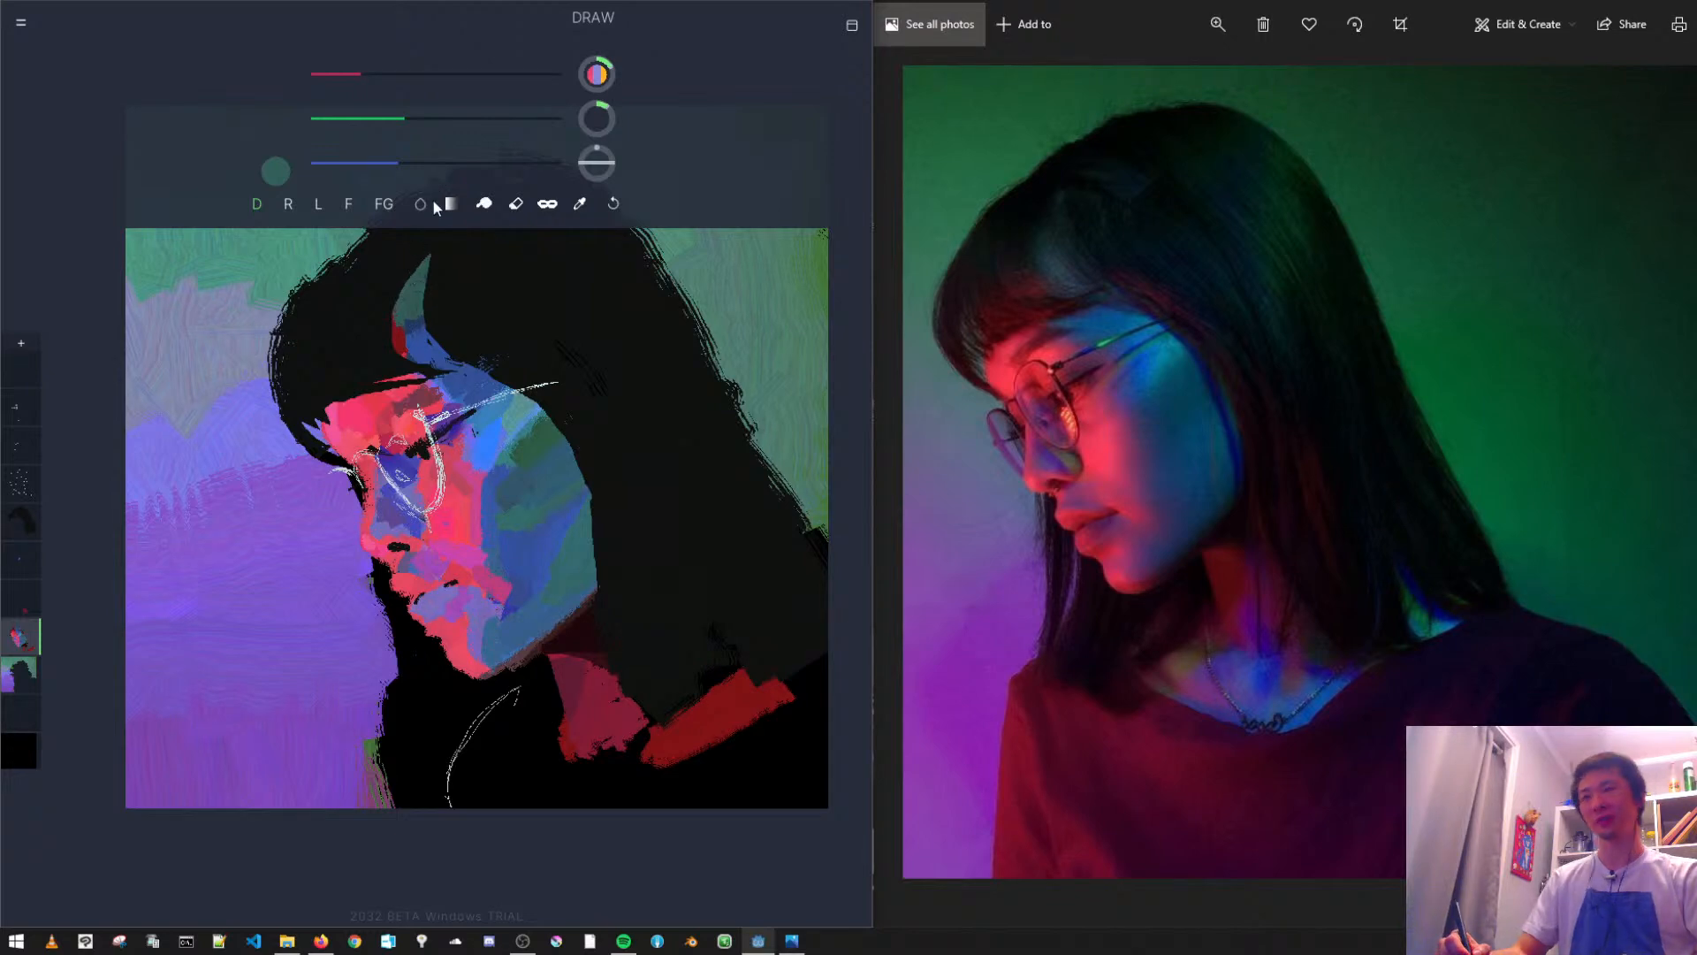
{"action": "left_click", "coordinate": [411, 327], "text": "alt"}
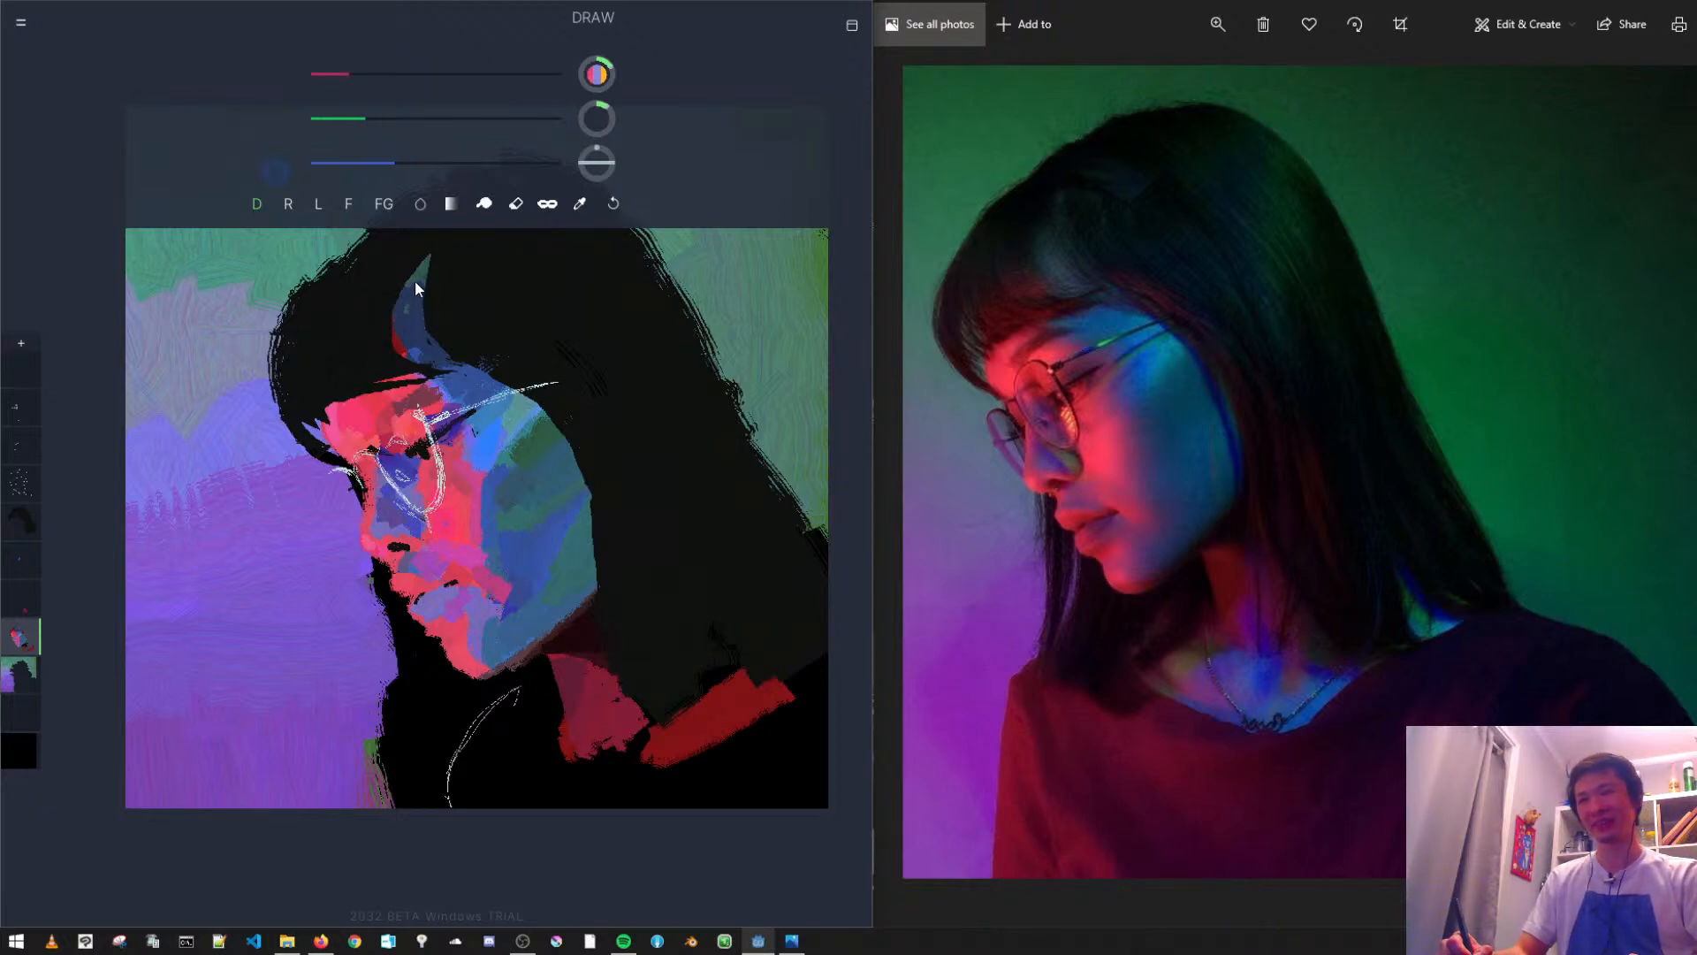
{"action": "left_click", "coordinate": [524, 449], "text": "alt"}
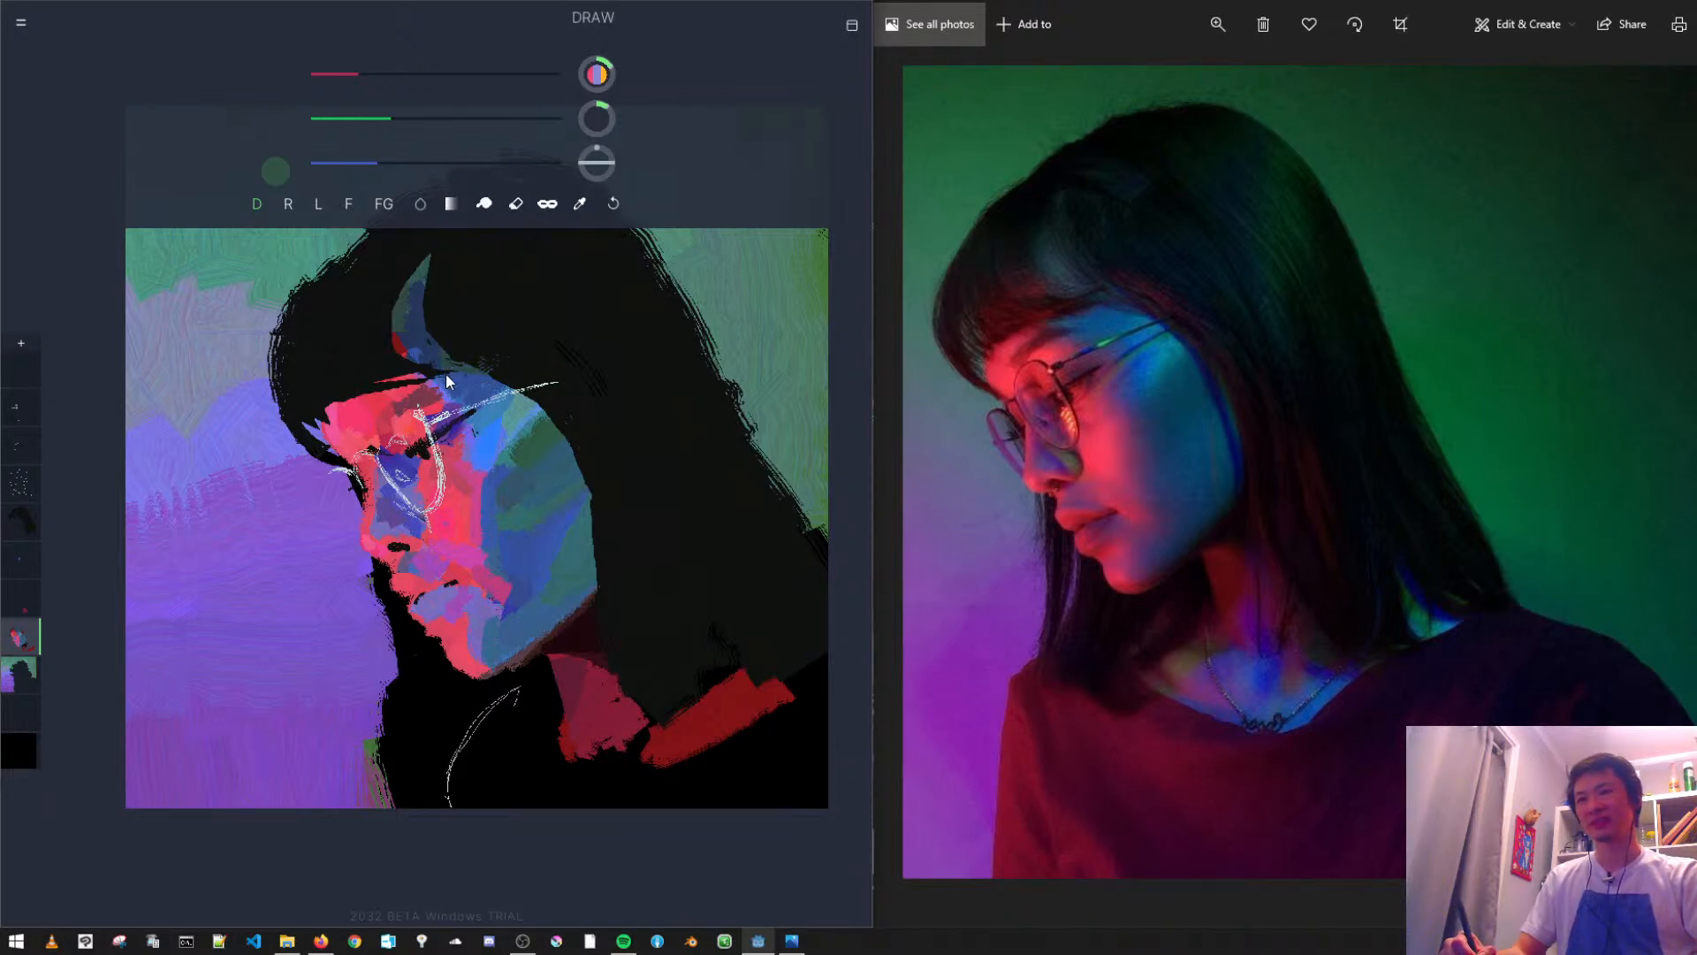
- Paint bright blue on the temple beside the glasses arm and add a small light cyan highlight, undoing the trial stroke
{"action": "left_click", "coordinate": [491, 446], "text": "alt"}
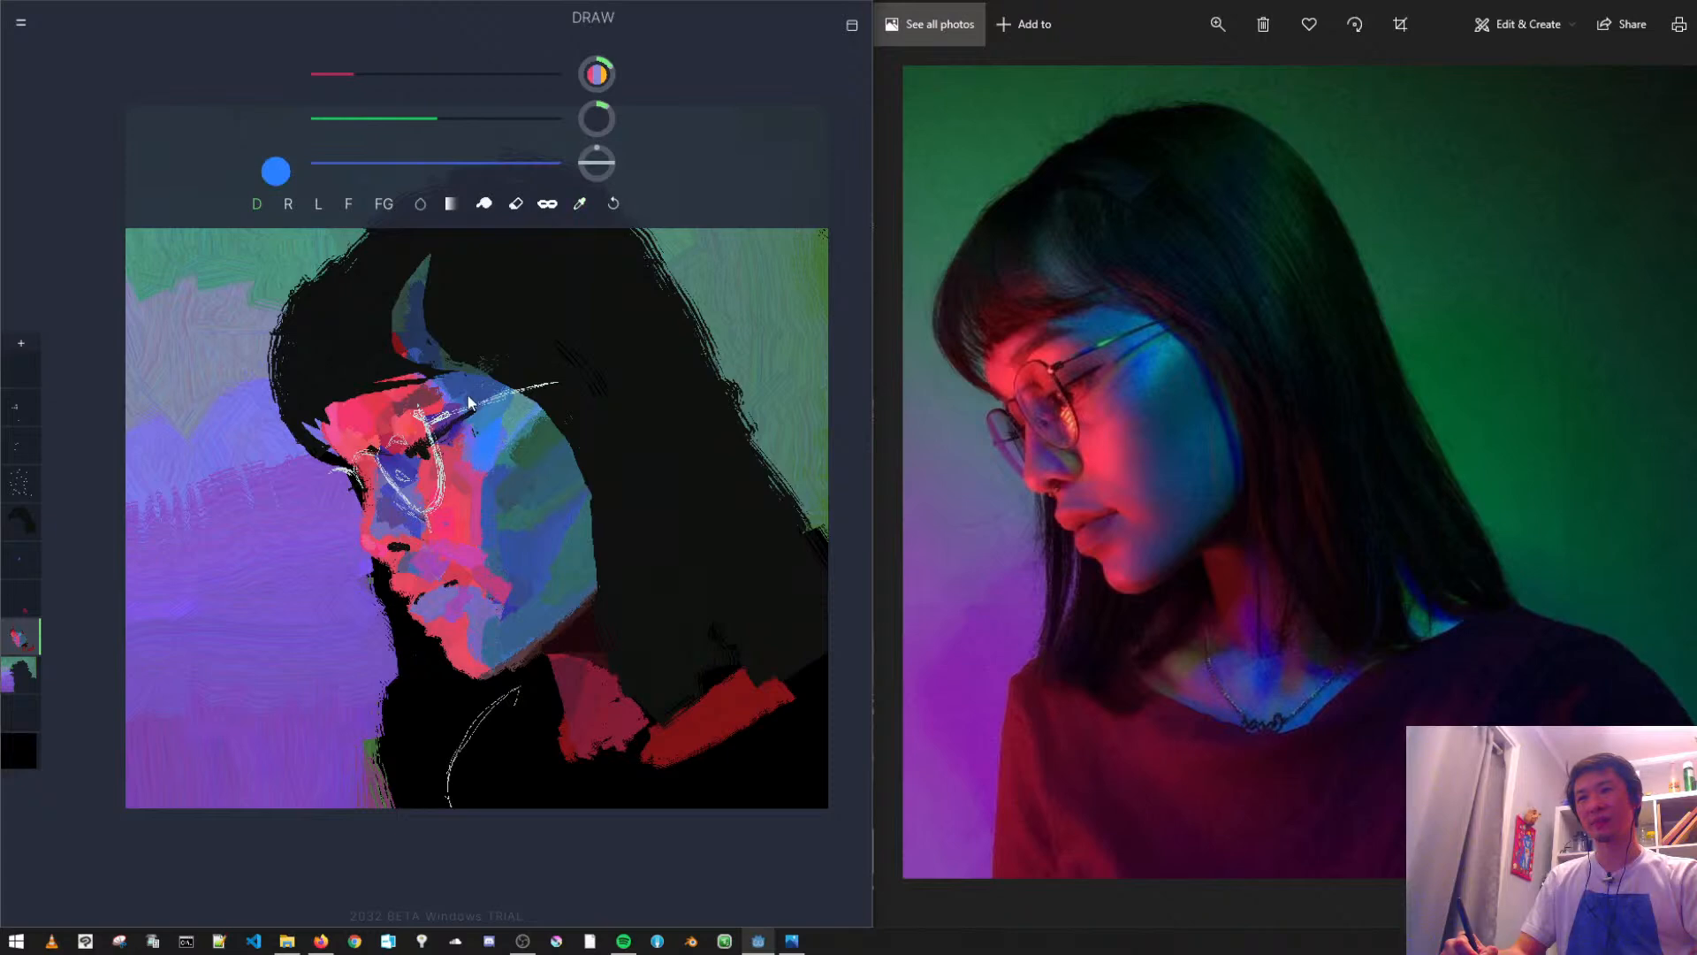
{"action": "left_click", "coordinate": [521, 425], "text": "alt"}
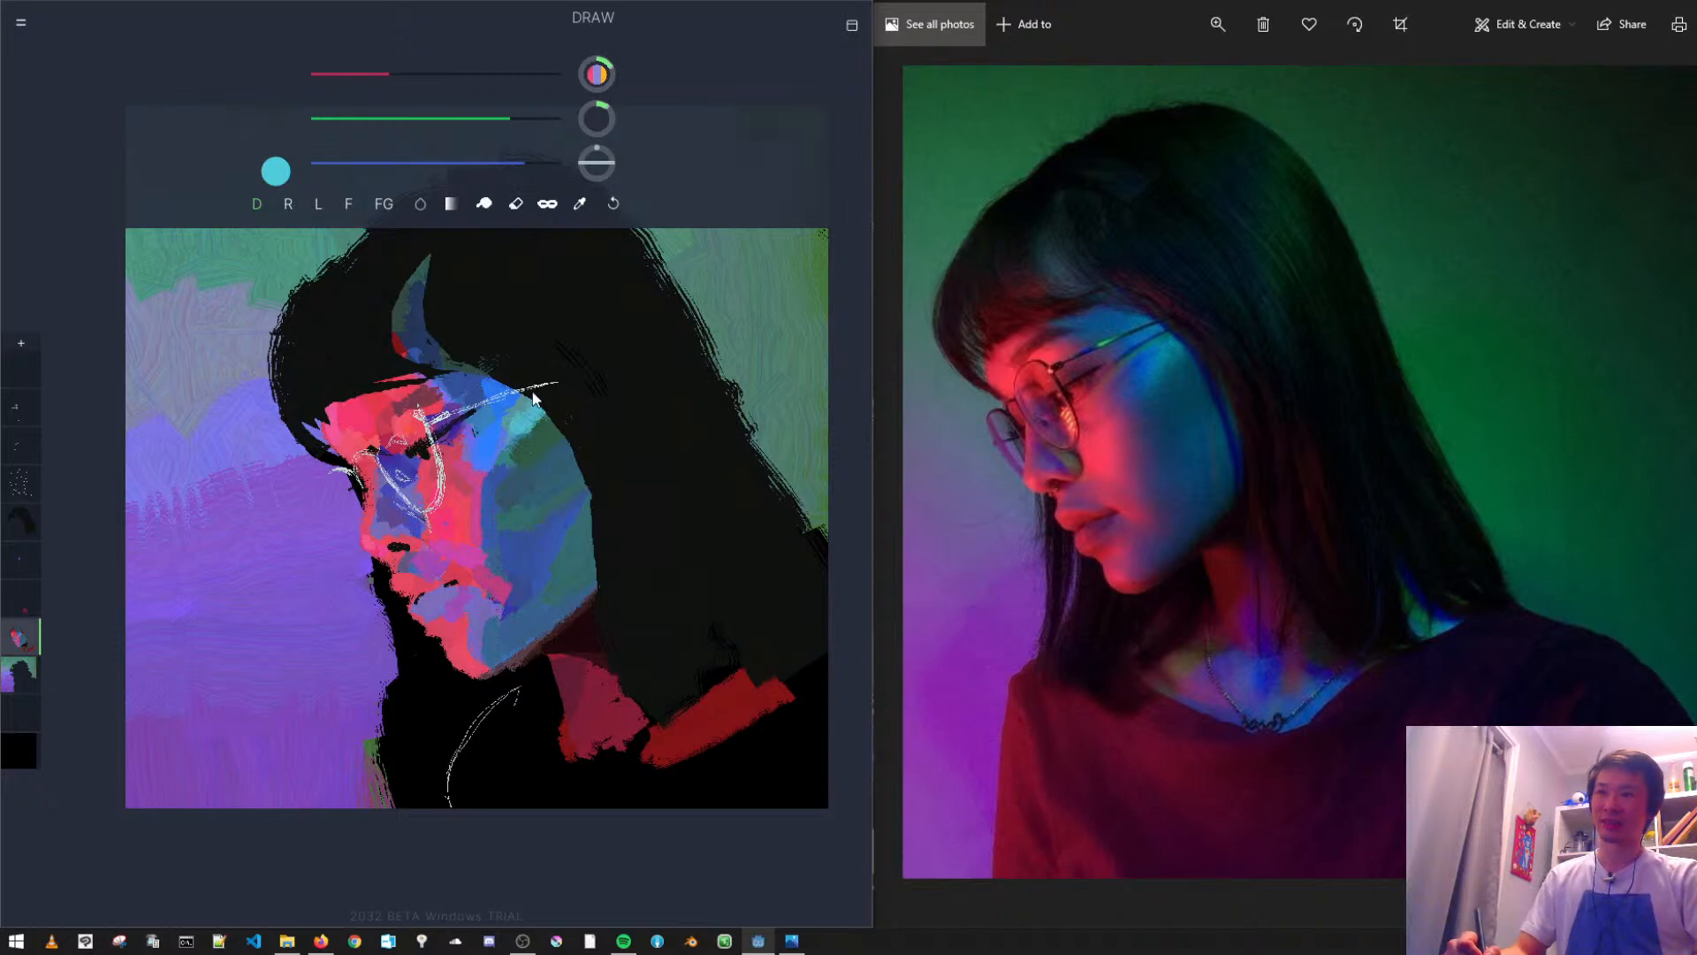
{"action": "key", "text": "ctrl+z"}
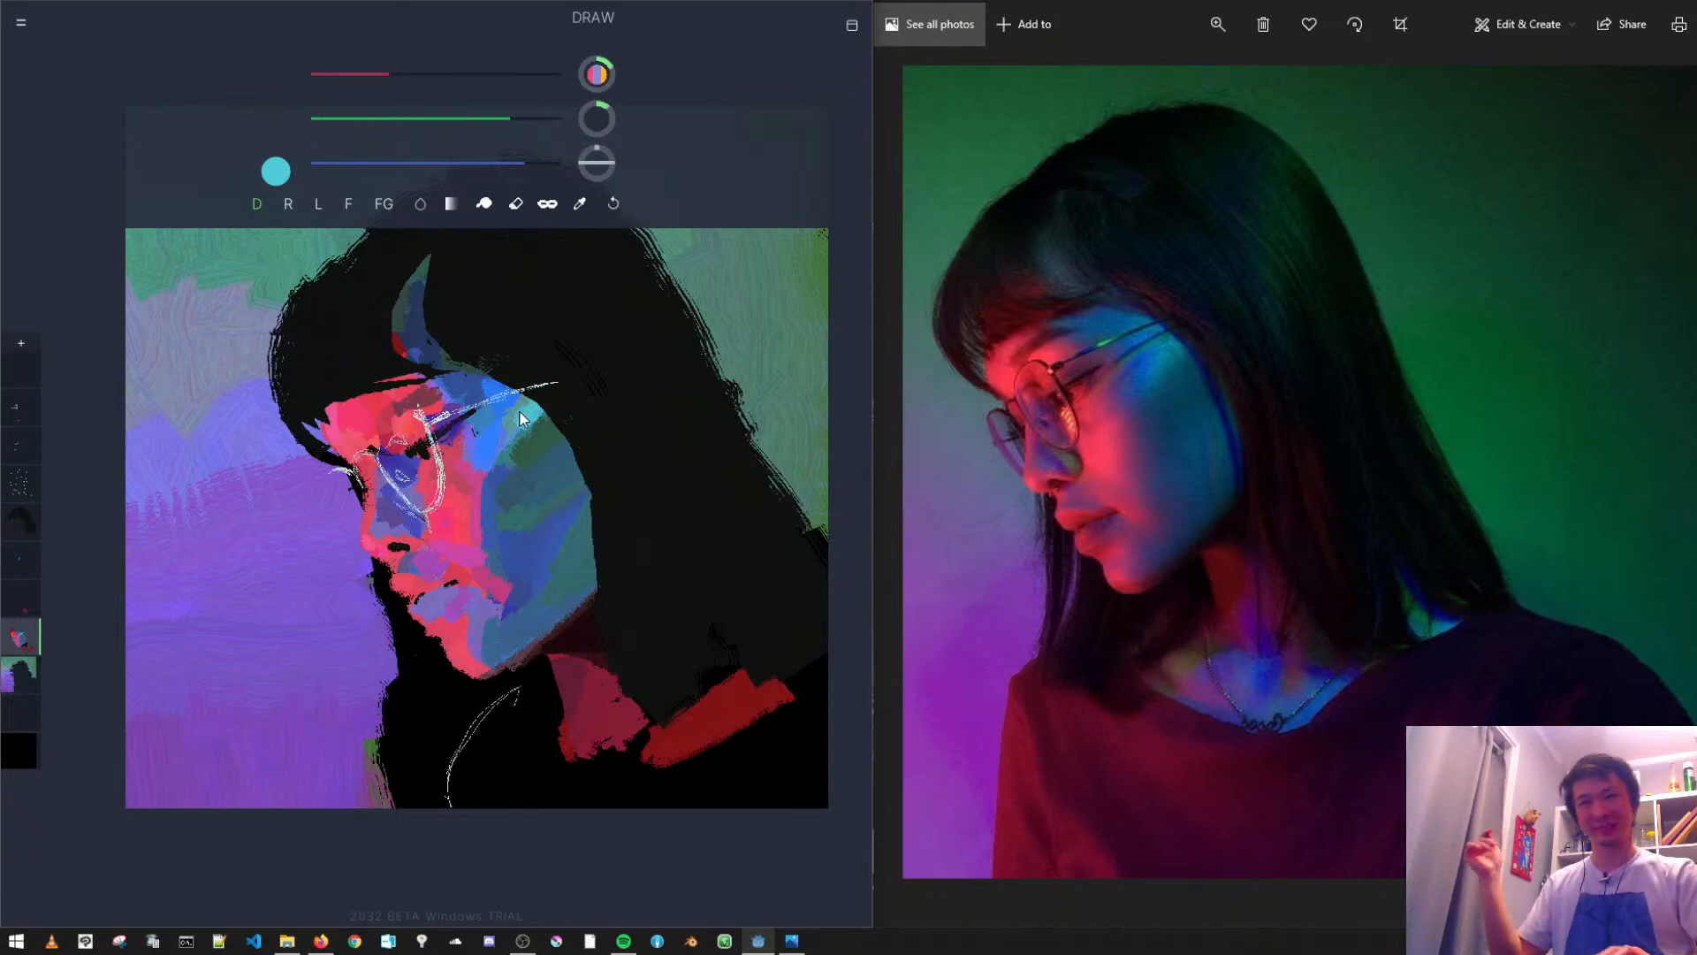
- Sample the hair's black, switch to the hair layer, and paint over the edges of the forehead streak to narrow it
{"action": "left_click", "coordinate": [363, 345], "text": "alt"}
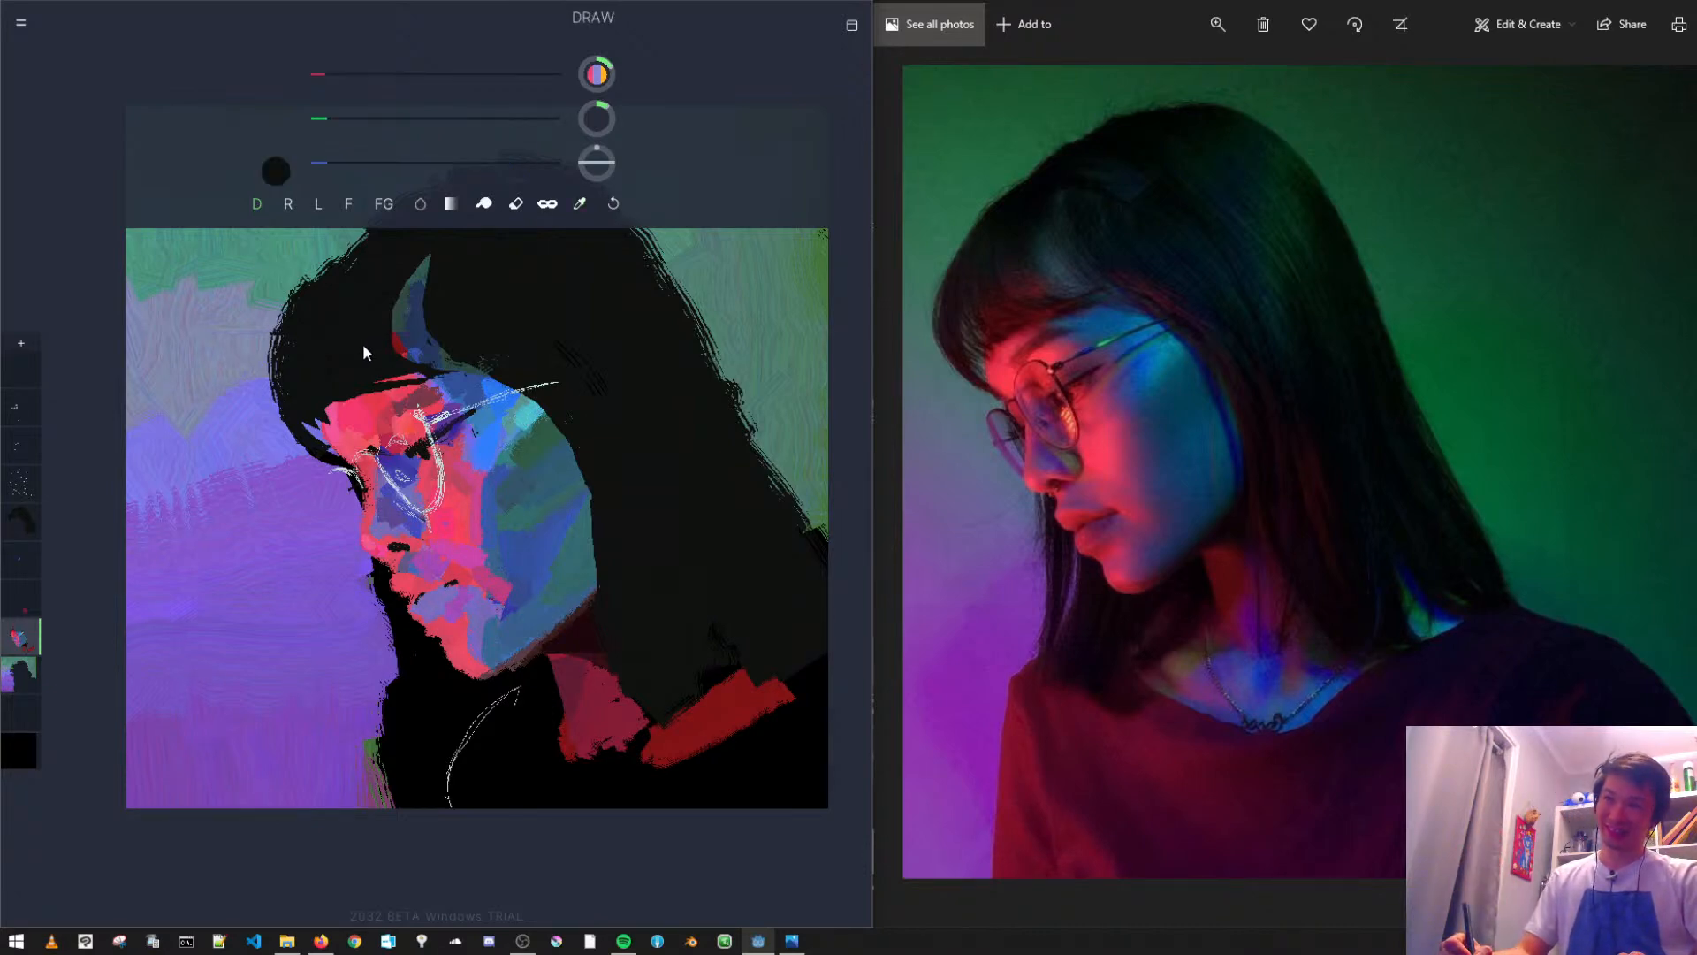
{"action": "left_click", "coordinate": [21, 525]}
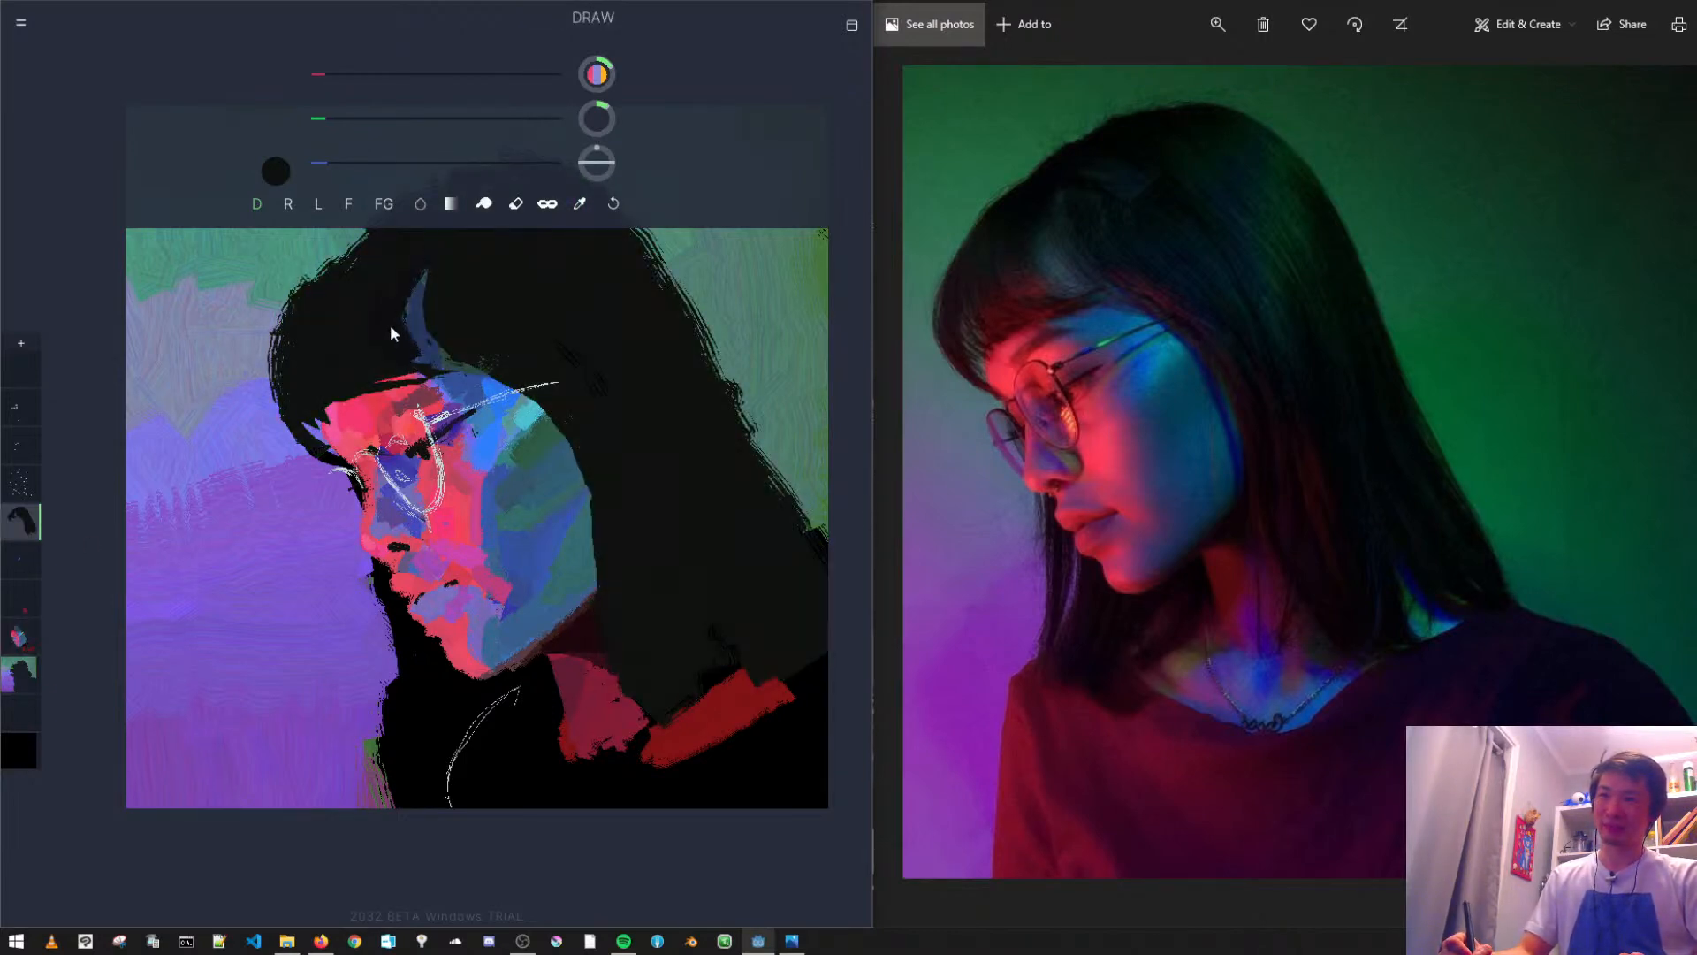
{"action": "mouse_move", "coordinate": [407, 357]}
{"action": "left_mouse_down"}
{"action": "mouse_move", "coordinate": [424, 256]}
{"action": "mouse_move", "coordinate": [394, 313]}
{"action": "mouse_move", "coordinate": [424, 370]}
{"action": "mouse_move", "coordinate": [399, 357]}
{"action": "mouse_move", "coordinate": [425, 264]}
{"action": "mouse_move", "coordinate": [392, 316]}
{"action": "mouse_move", "coordinate": [433, 250]}
{"action": "mouse_move", "coordinate": [396, 343]}
{"action": "mouse_move", "coordinate": [430, 241]}
{"action": "mouse_move", "coordinate": [398, 355]}
{"action": "mouse_move", "coordinate": [395, 301]}
{"action": "left_mouse_up"}
{"action": "key", "text": "ctrl+z"}
{"action": "key", "text": "ctrl+z"}
{"action": "key", "text": "ctrl+z"}
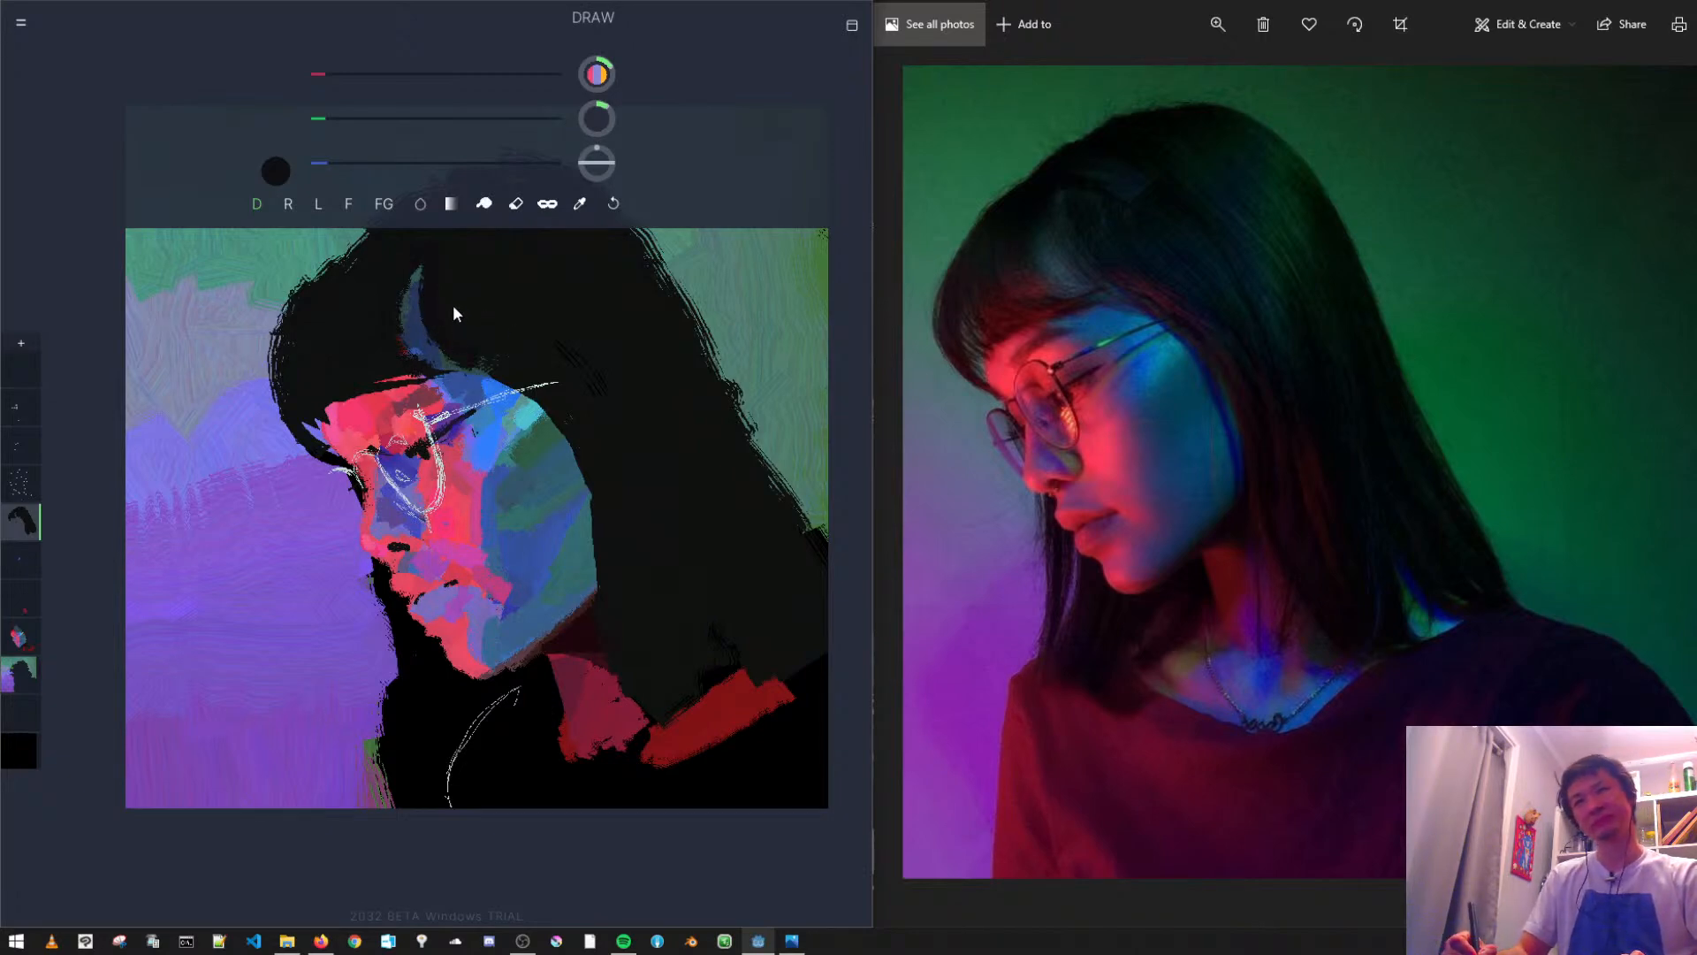
{"action": "left_click_drag", "start_coordinate": [398, 300], "coordinate": [477, 390]}
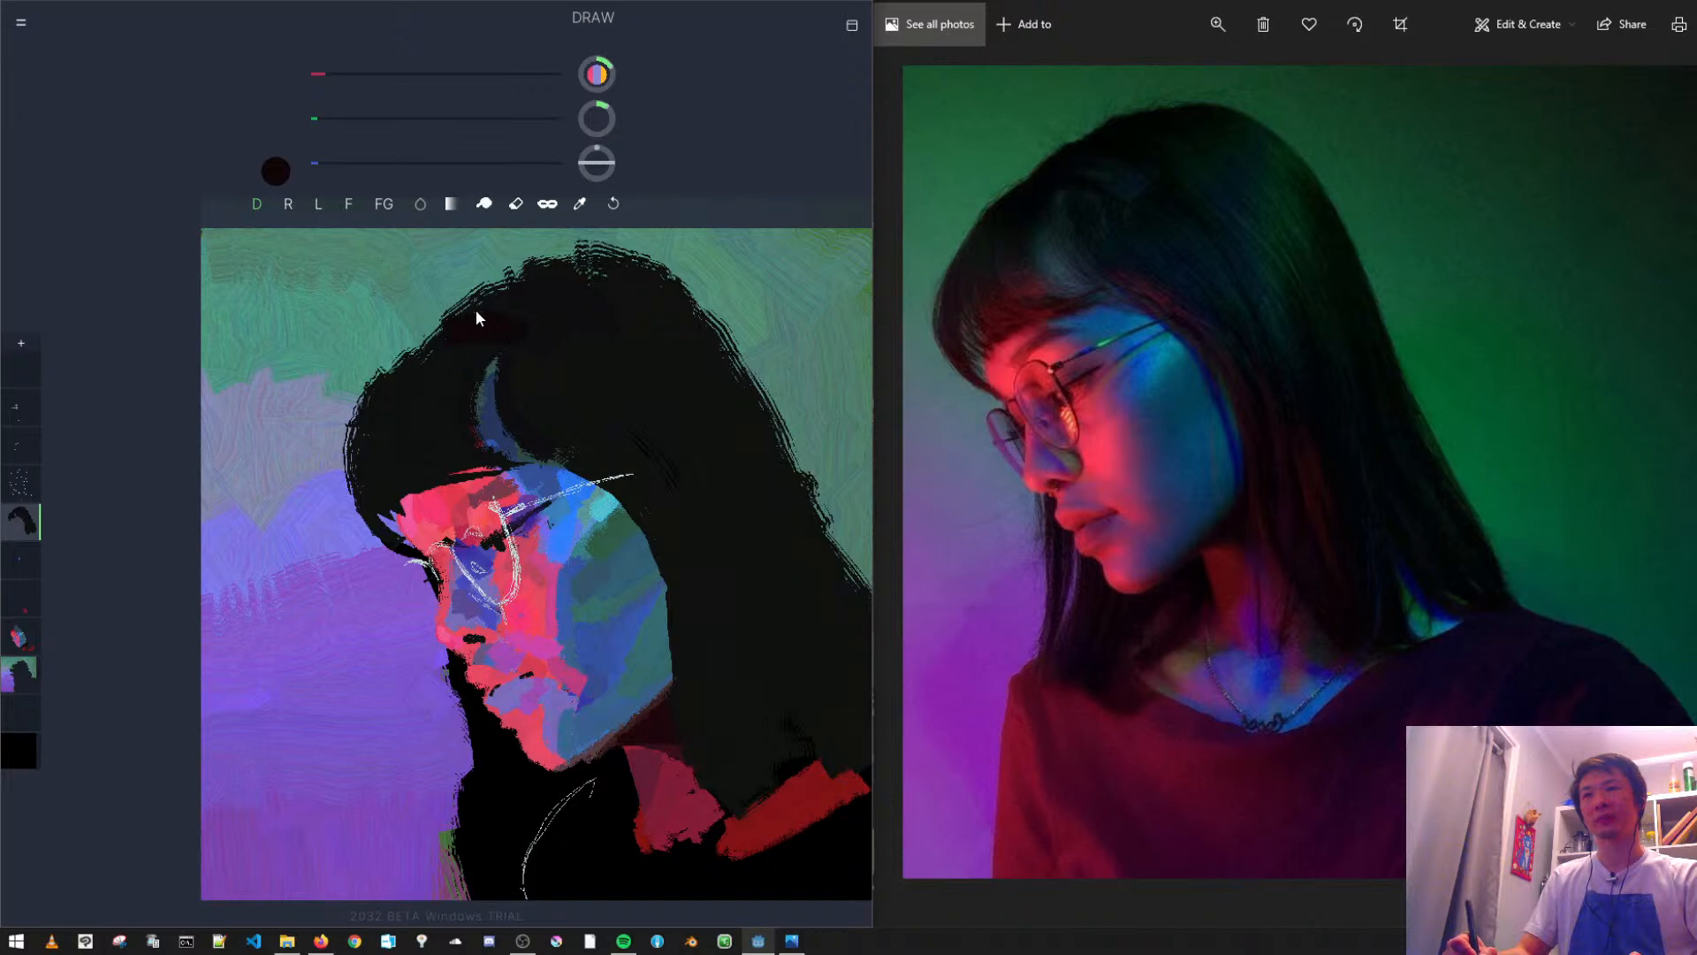
- Undo the dark red trial strokes on the hair, turn on masking, and paint dark red within the upper hair
{"action": "key", "text": "ctrl+z"}
{"action": "key", "text": "ctrl+z"}
{"action": "key", "text": "ctrl+z"}
{"action": "key", "text": "s"}
{"action": "left_click_drag", "start_coordinate": [433, 333], "coordinate": [461, 292]}
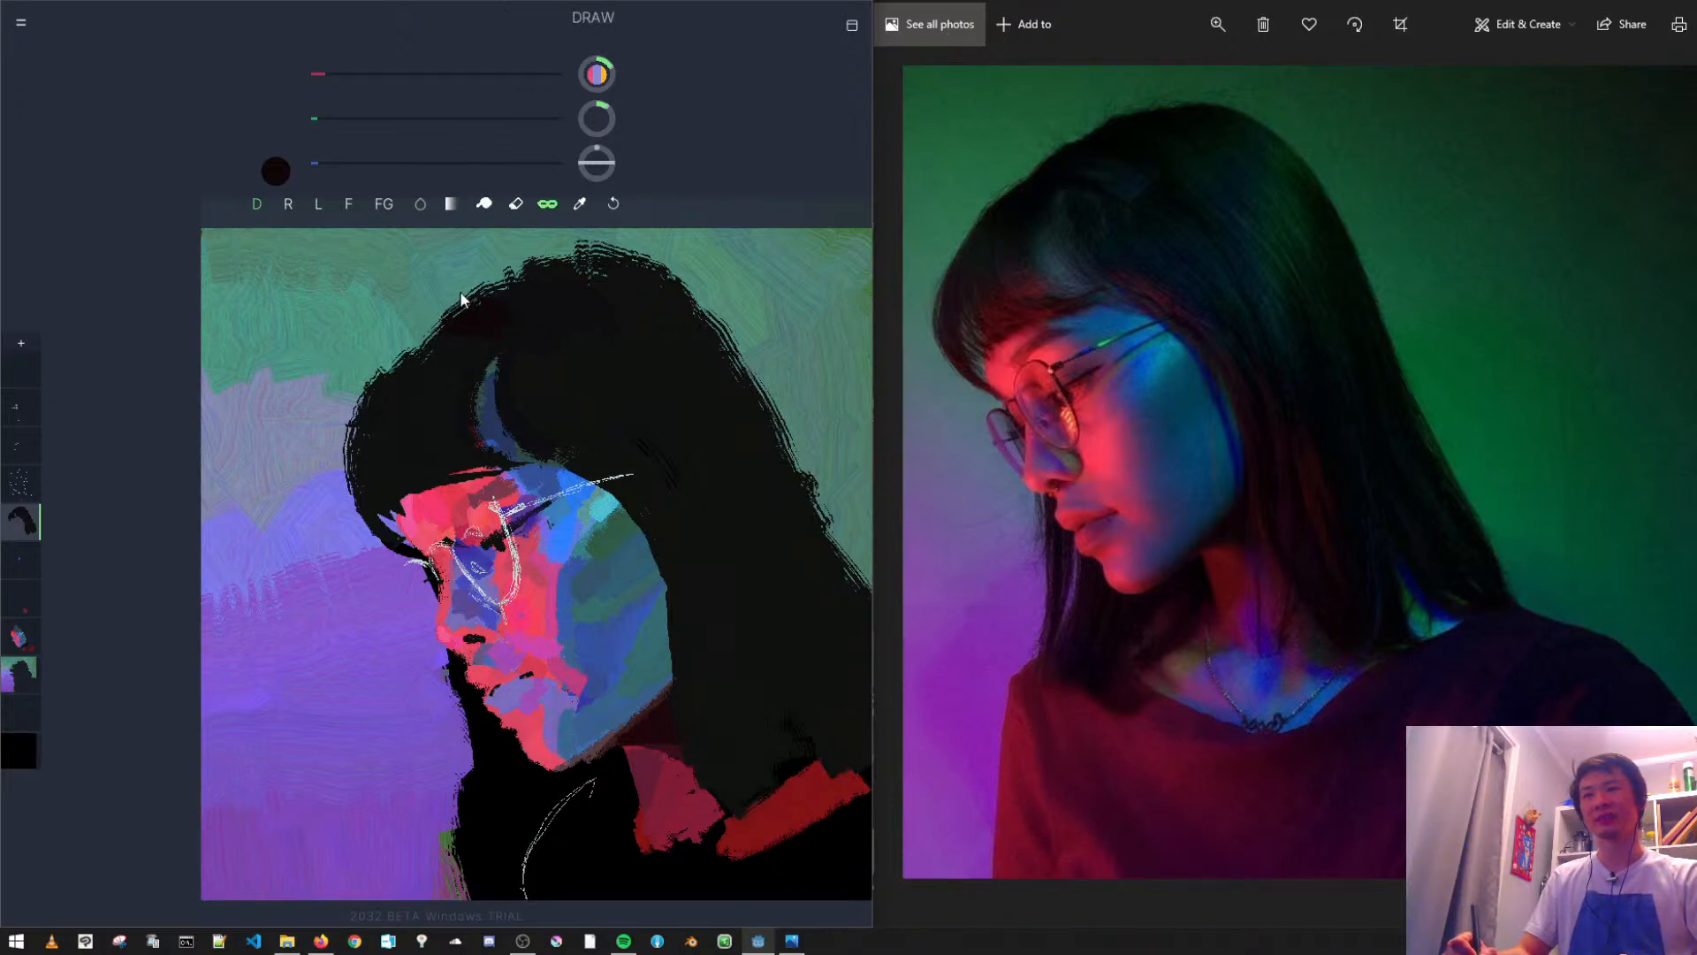